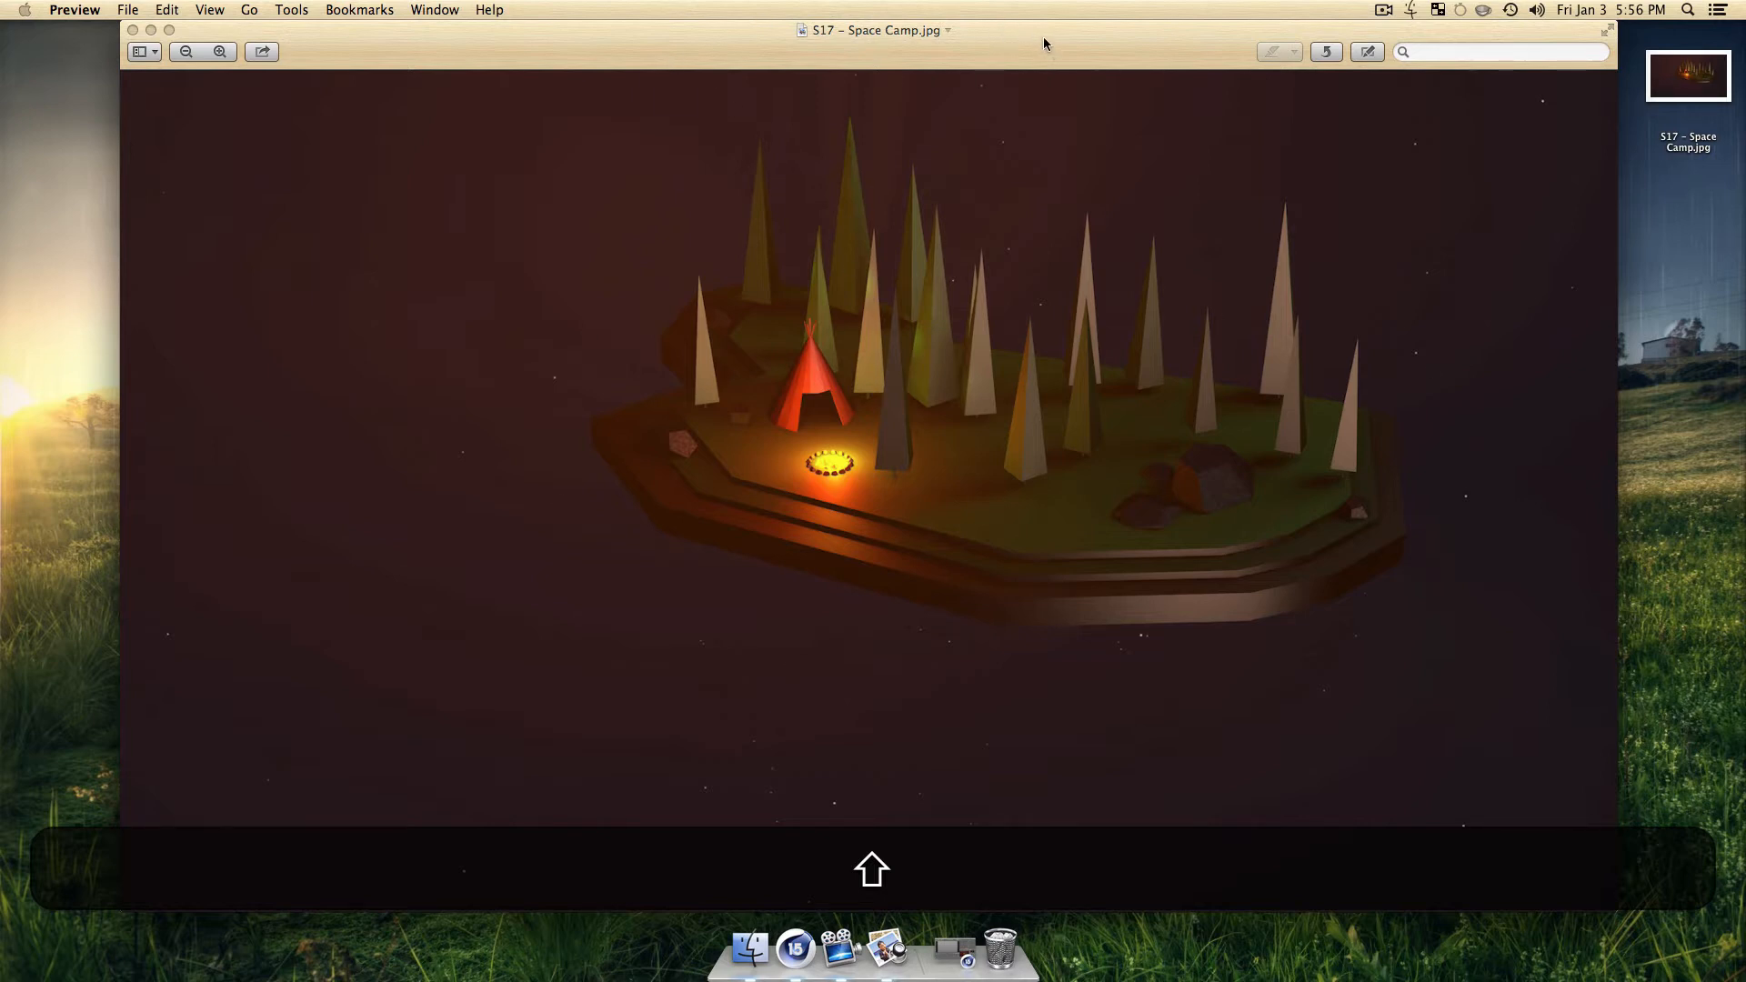
Minimize the Space Camp reference image and switch to CINEMA 4D.
left_click_drag(1042, 37, 1019, 36)
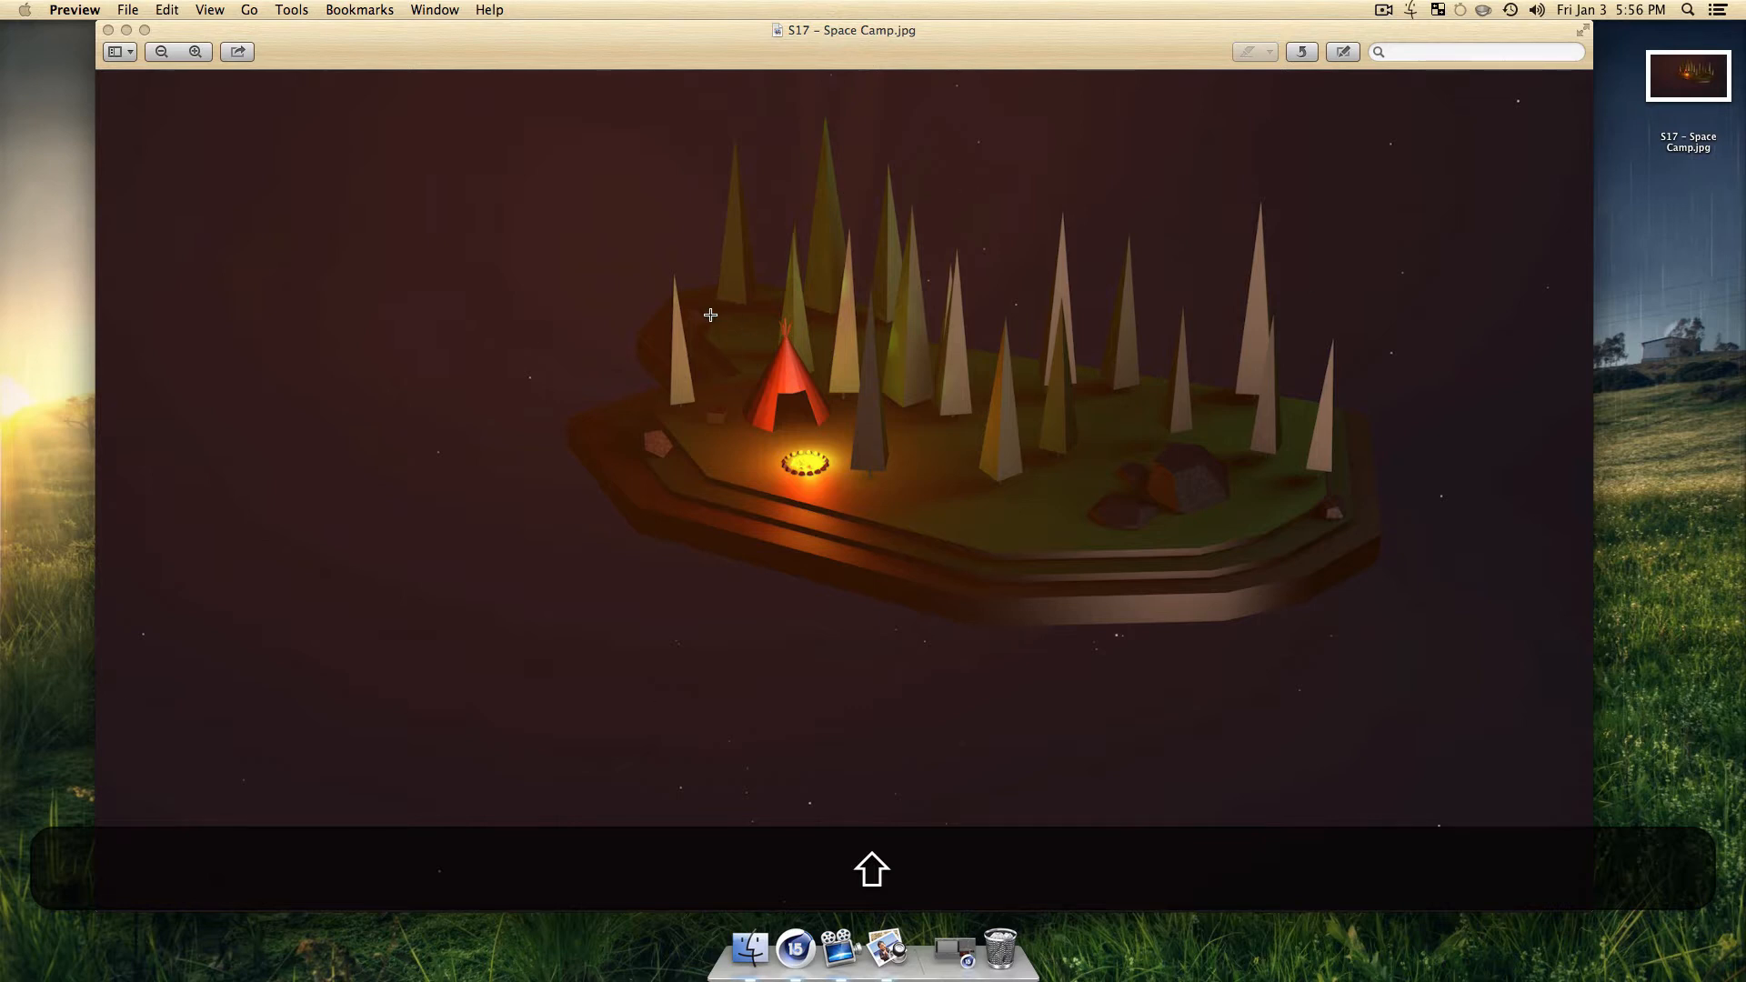
left_click(126, 30)
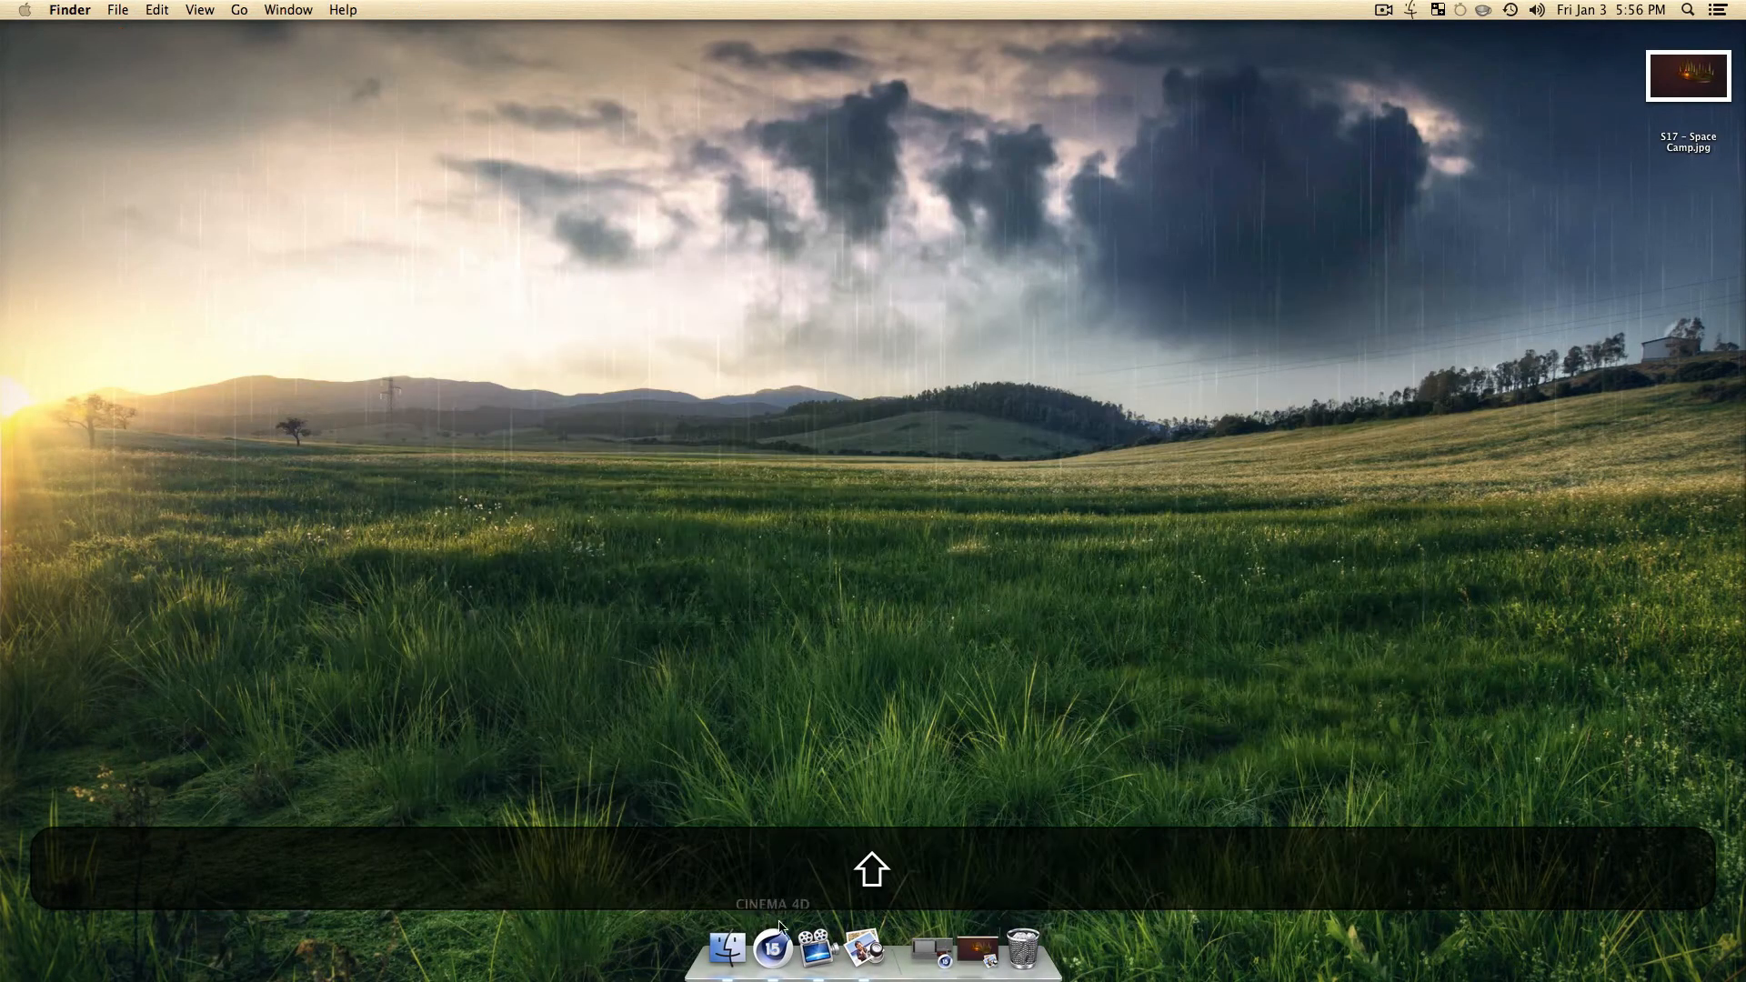
left_click(770, 947)
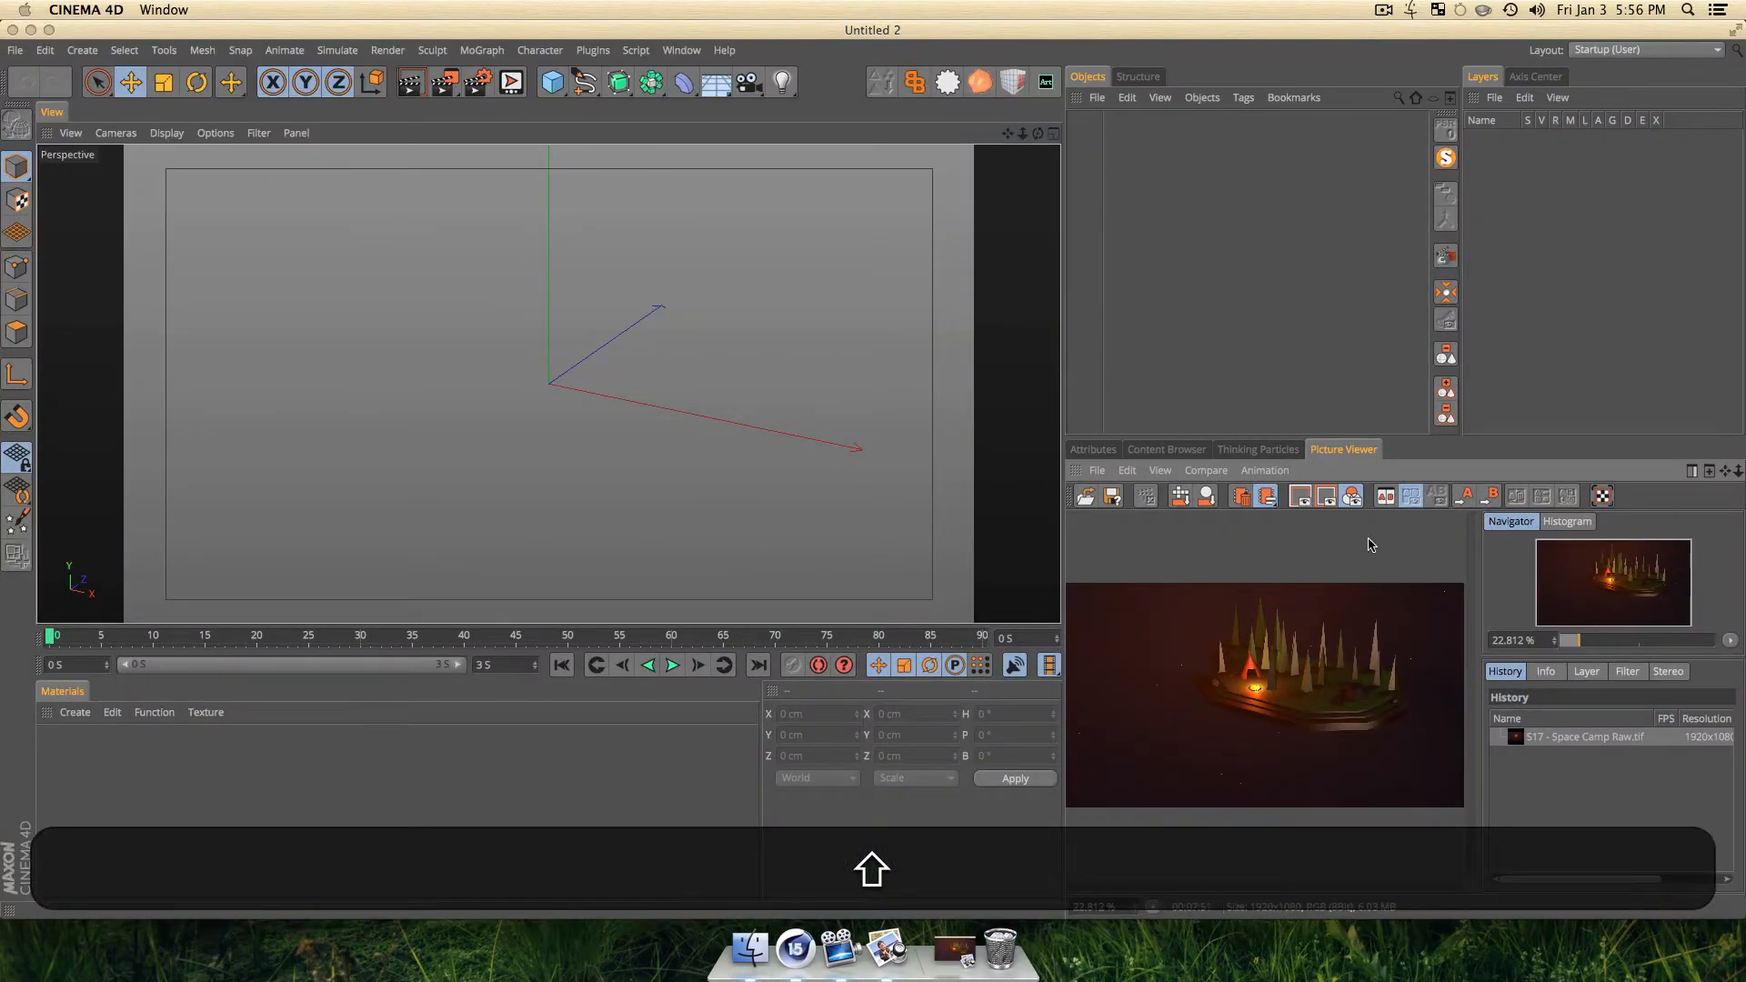
Show the project's attributes in place of the rendered picture.
left_click(1093, 450)
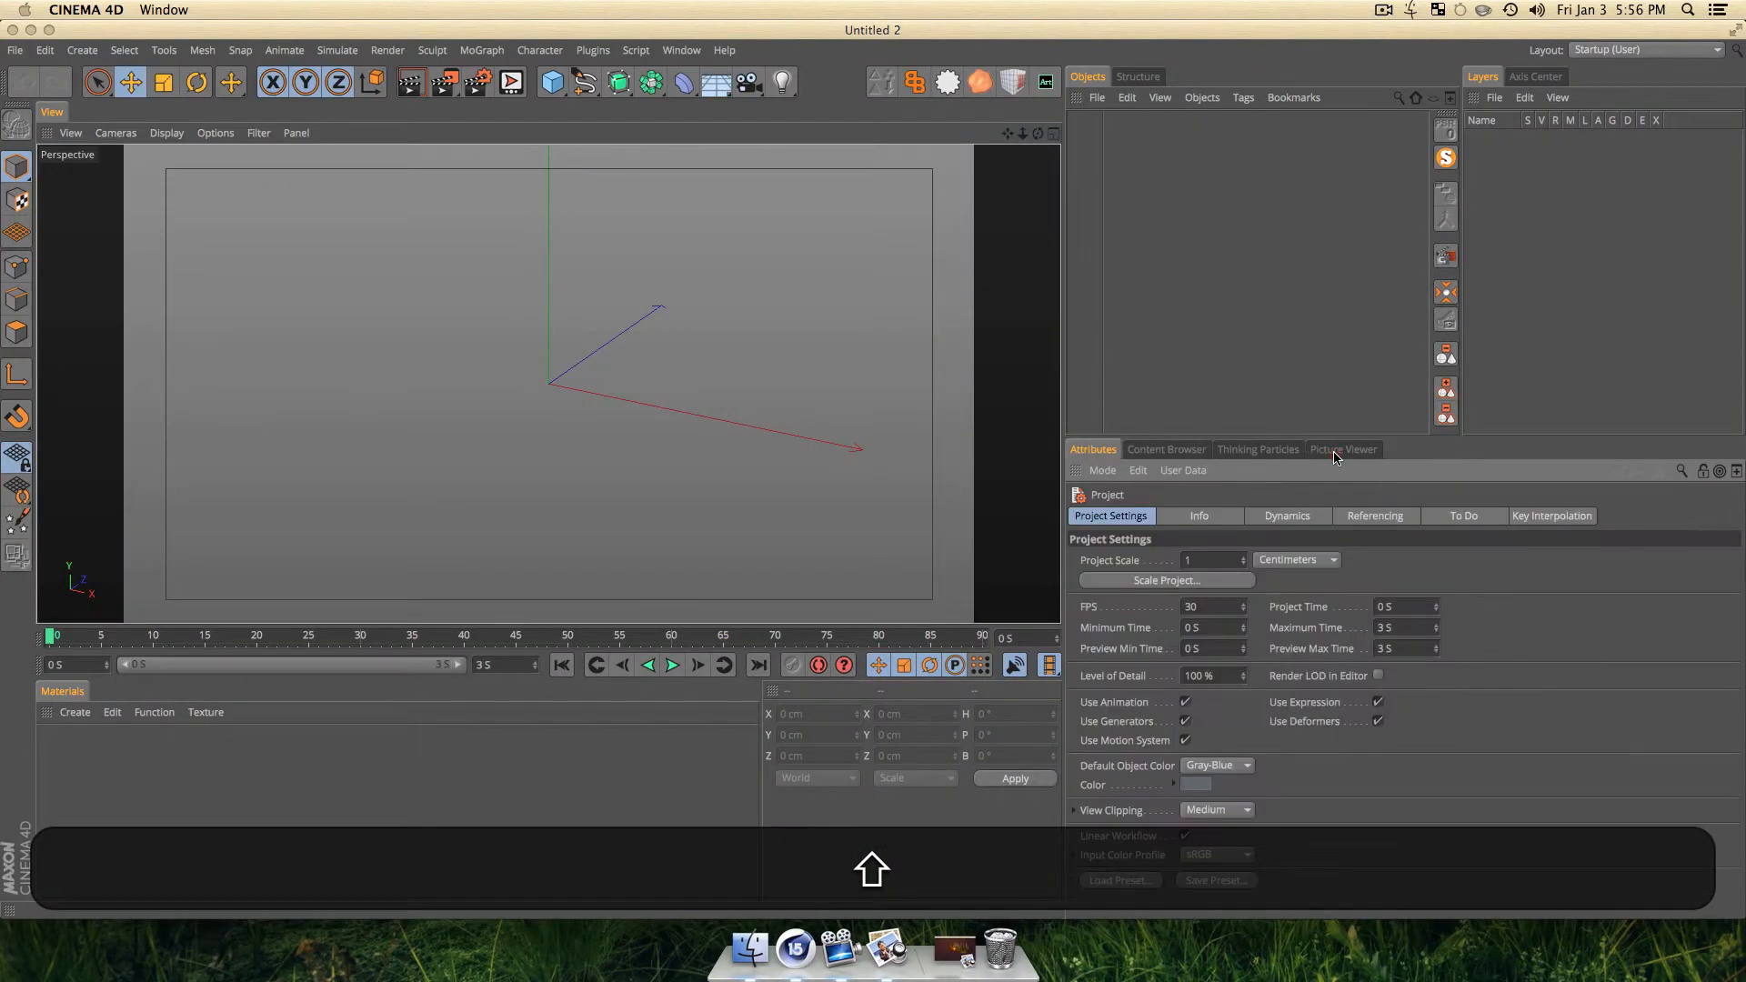
left_click(1333, 452)
left_click(1092, 450)
Activate the Live Selection tool and enlarge the perspective viewport toward the materials area.
left_click(98, 83)
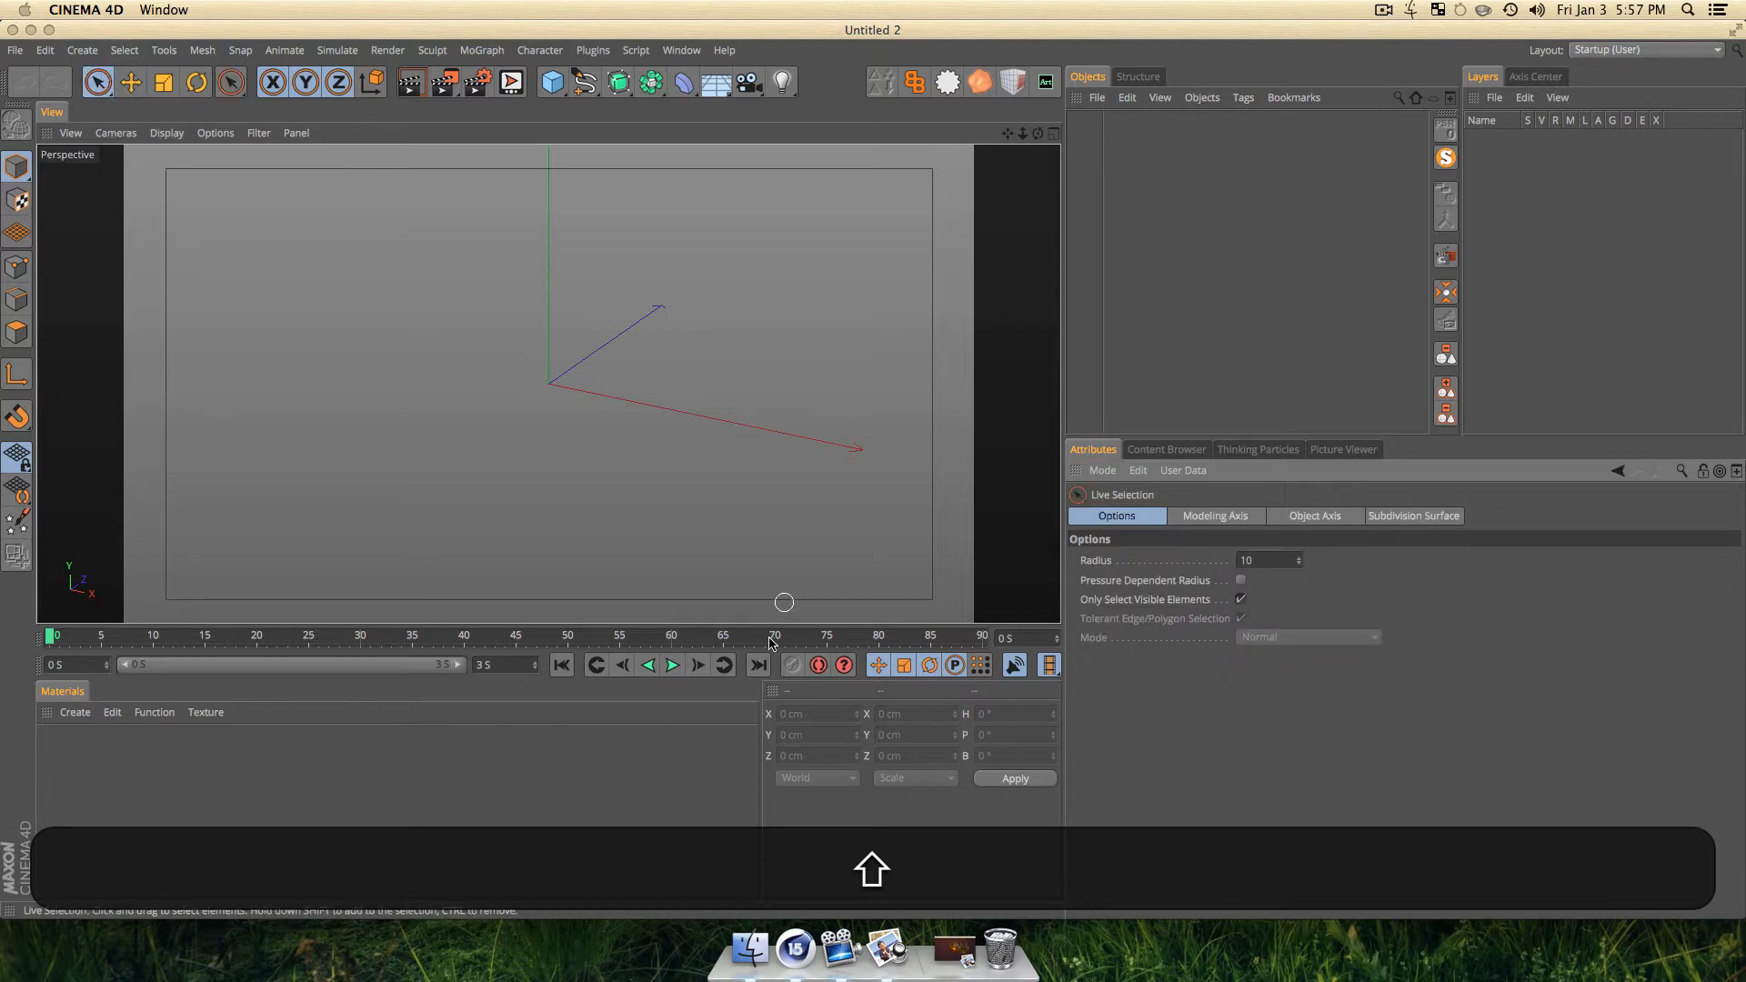
scroll(1044, 227, "down", 1)
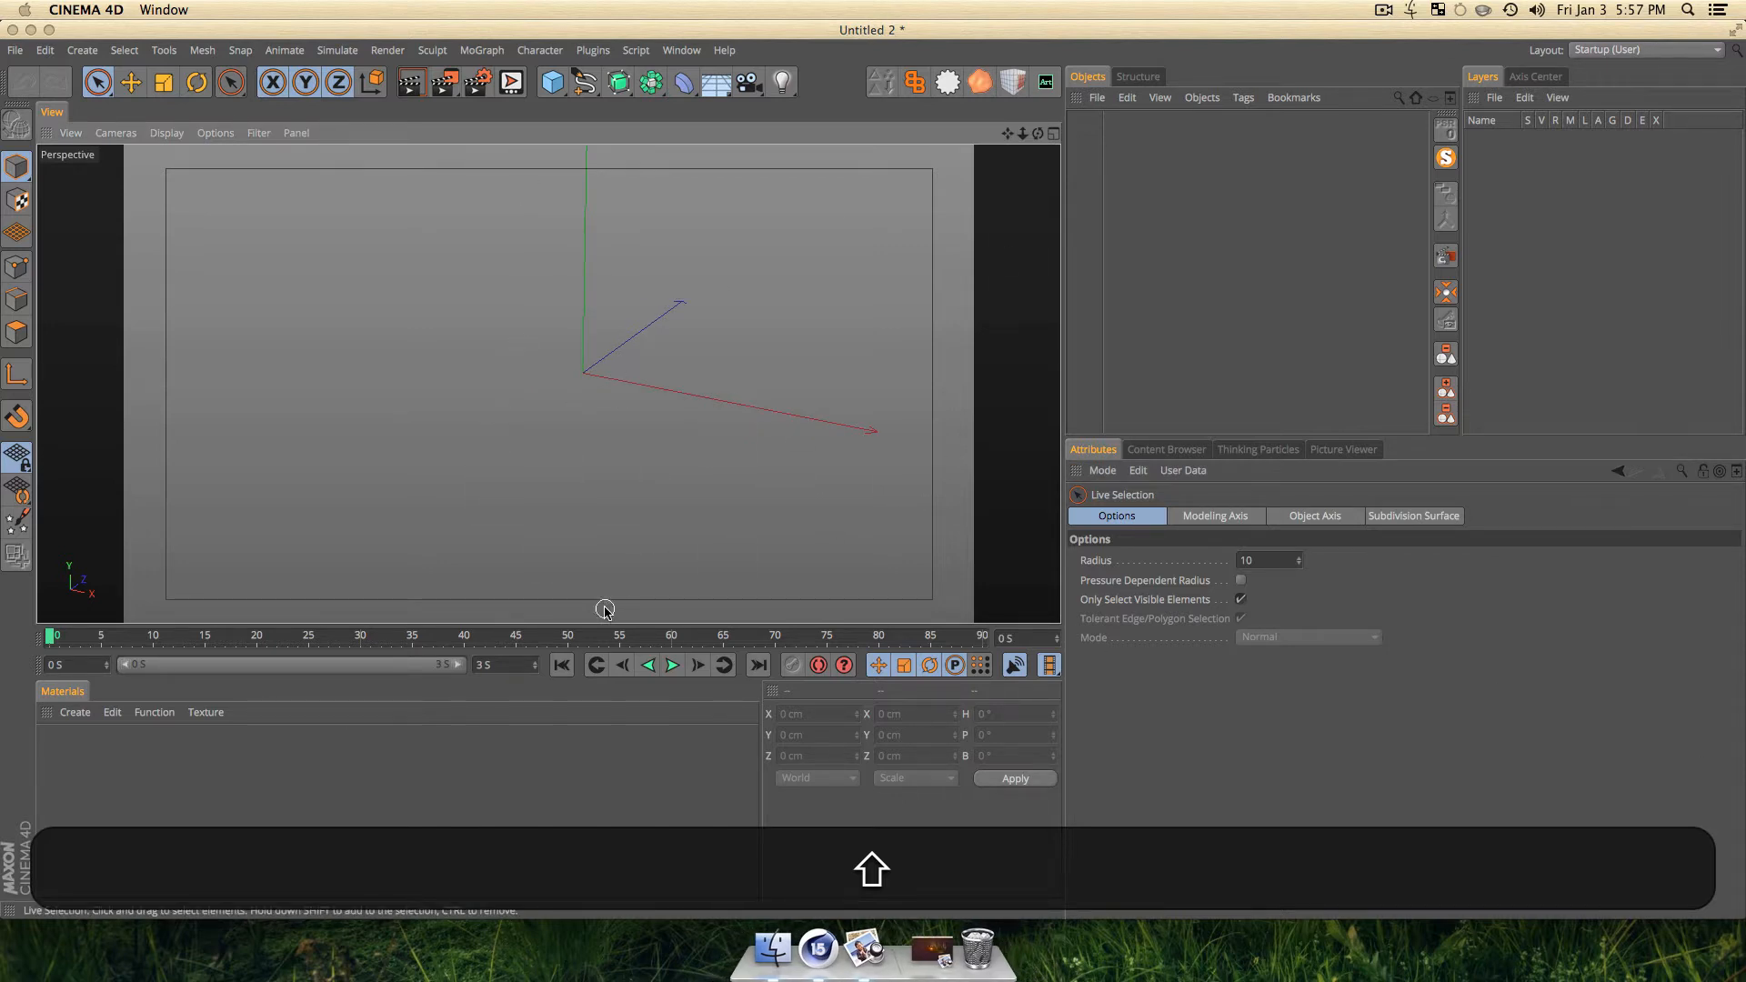
left_click_drag(609, 625, 735, 760)
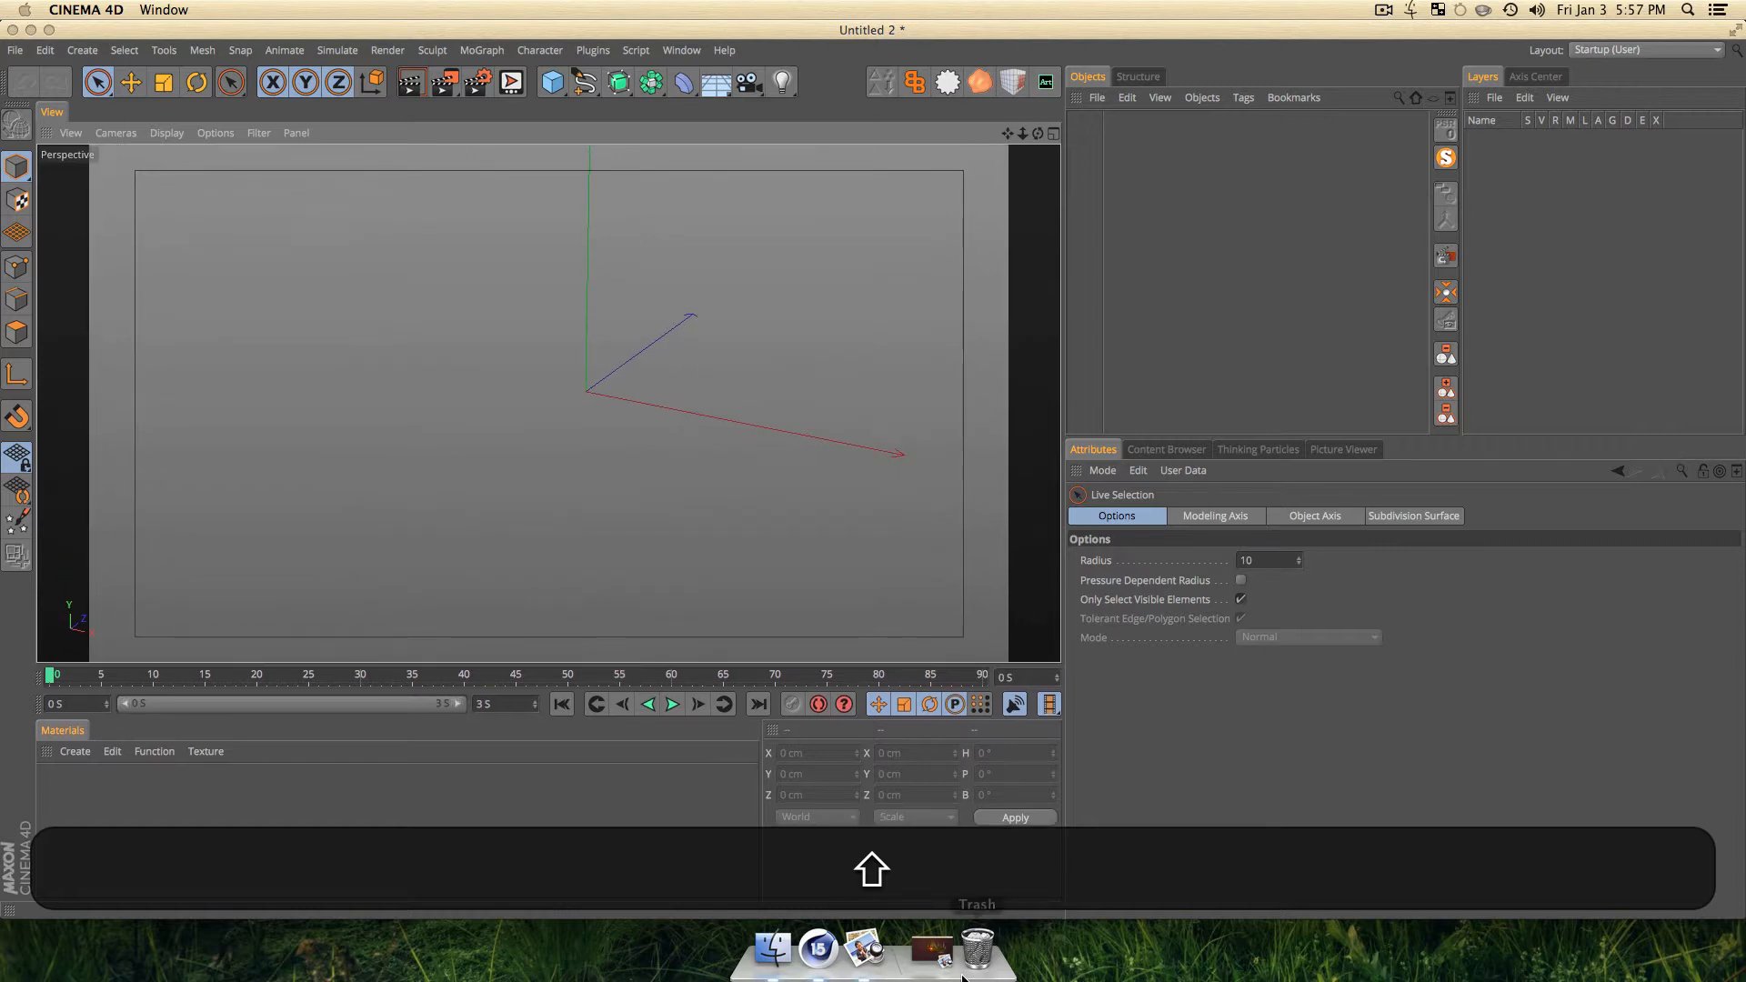
Bring up the Space Camp reference image in Preview to examine the island's shape, and return to CINEMA 4D.
left_click(931, 949)
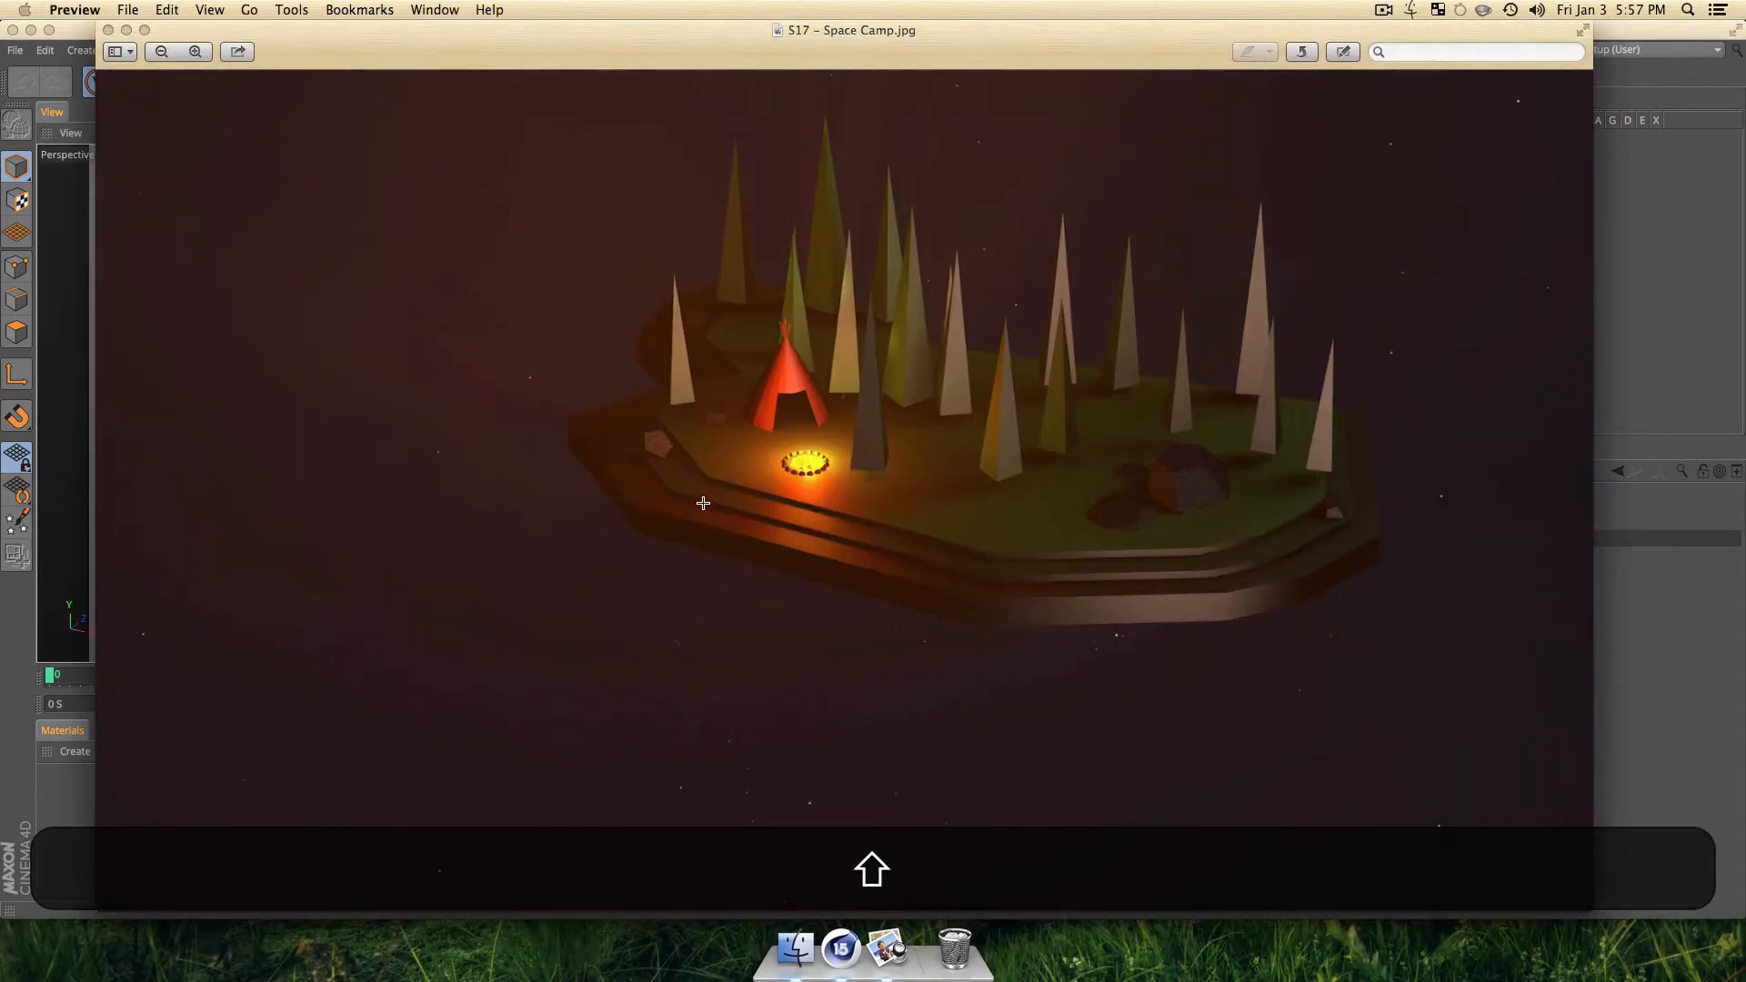
double_click(848, 30)
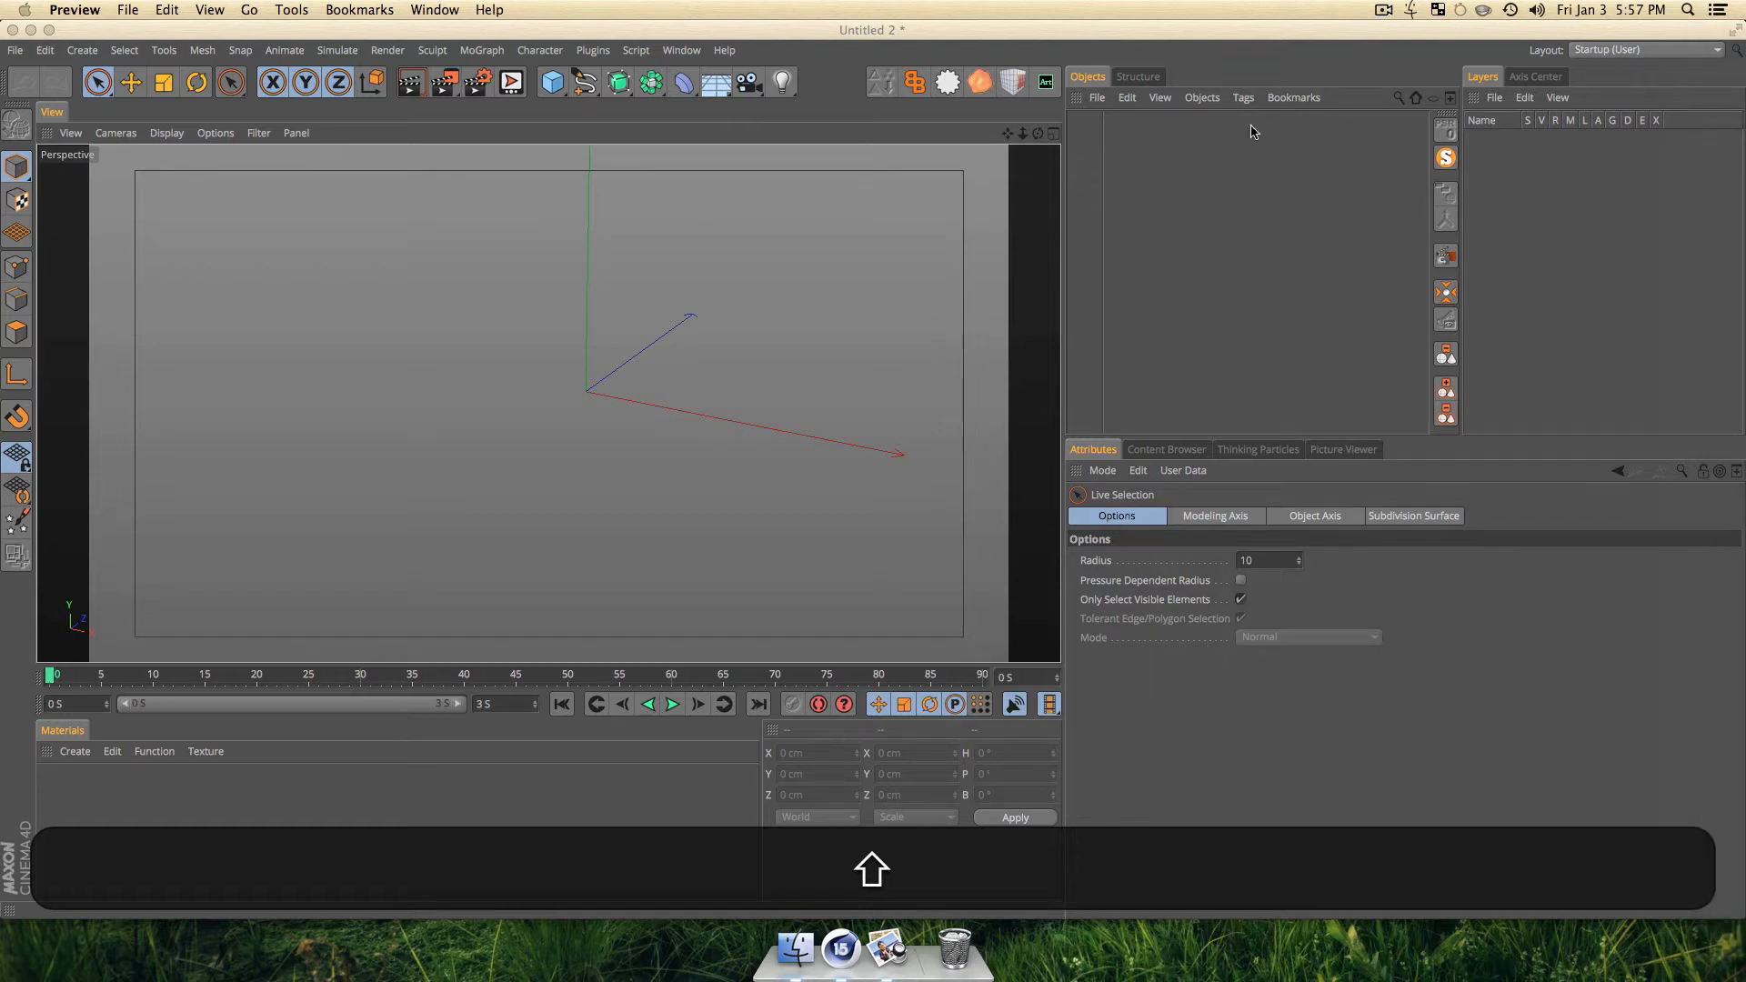
left_click(1071, 248)
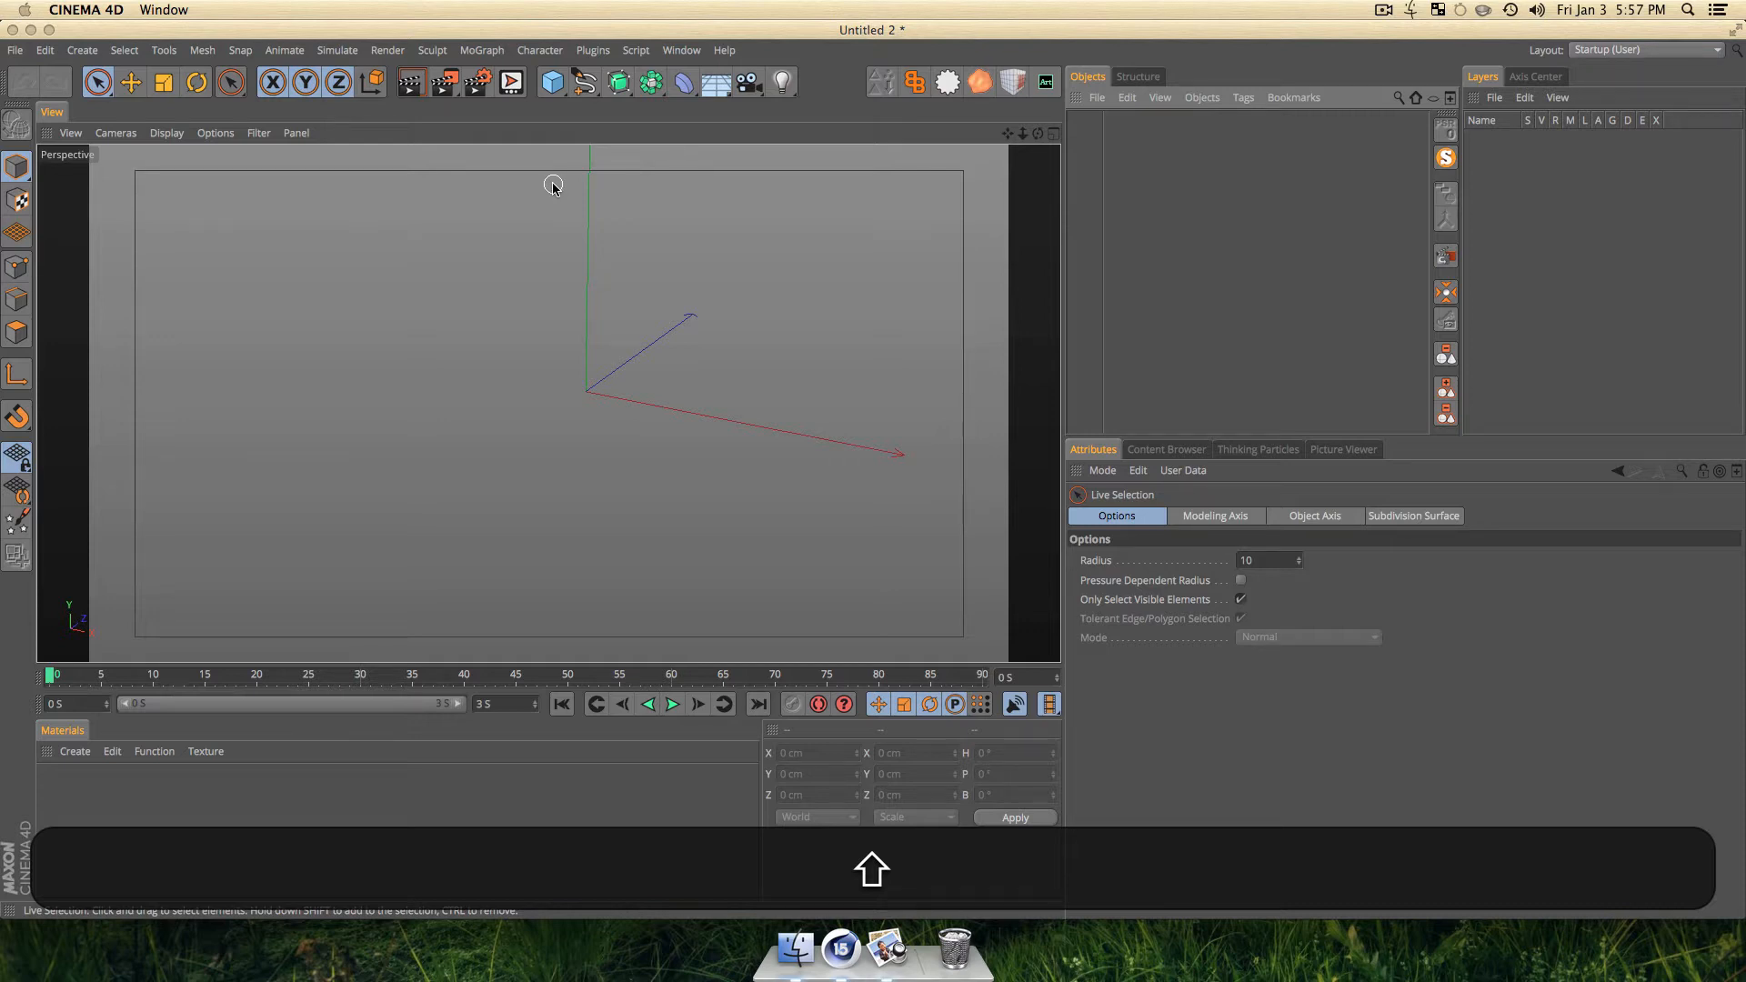
Switch the viewport to the Top view and turn on display of the grid.
key("F2")
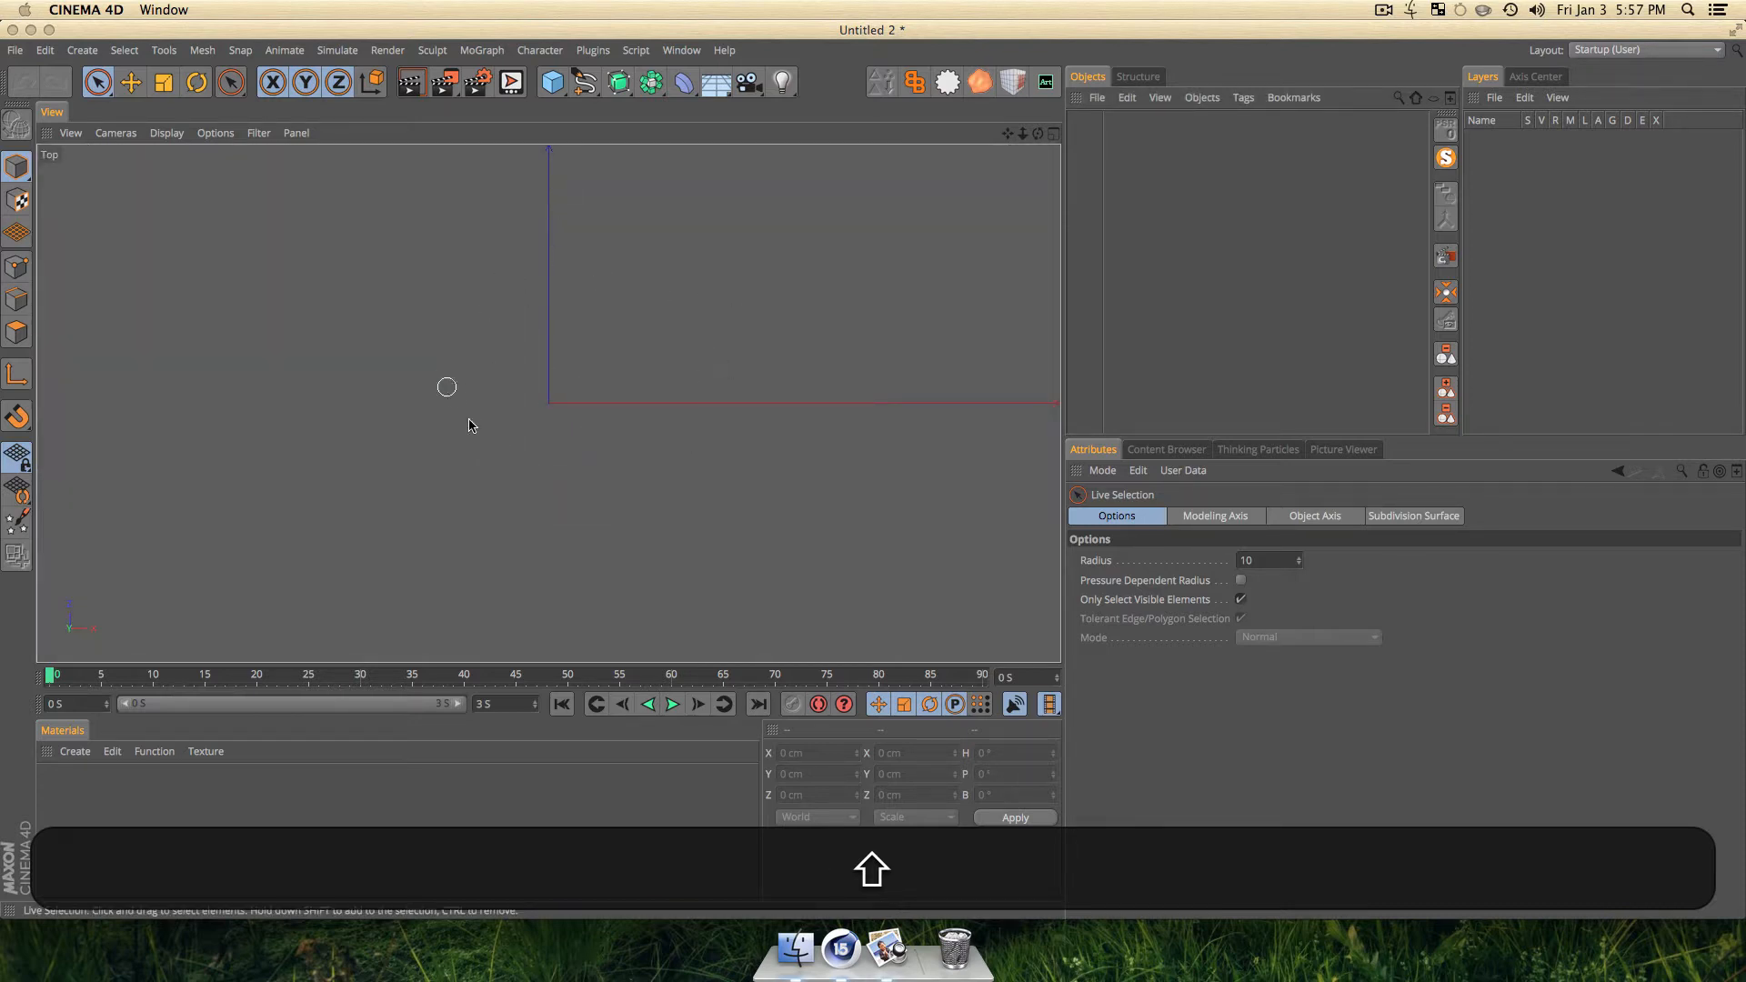
scroll(716, 334, "down", 10)
scroll(716, 334, "up", 10)
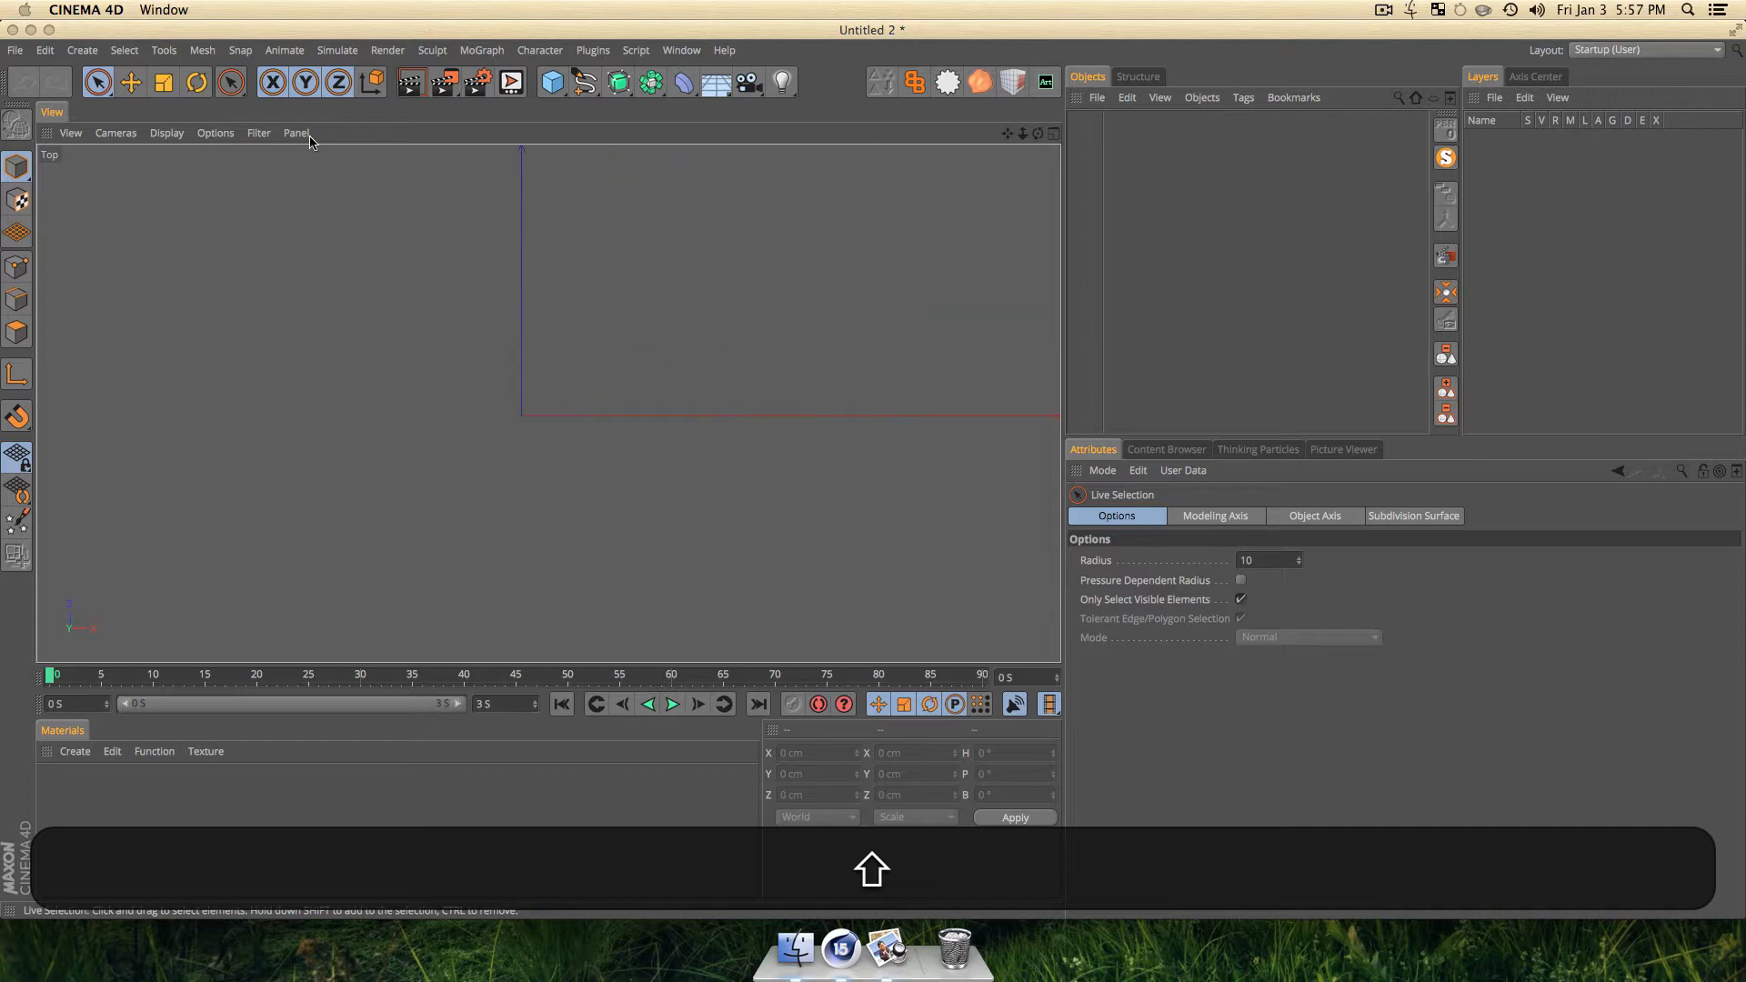
left_click(215, 133)
mouse_move(258, 133)
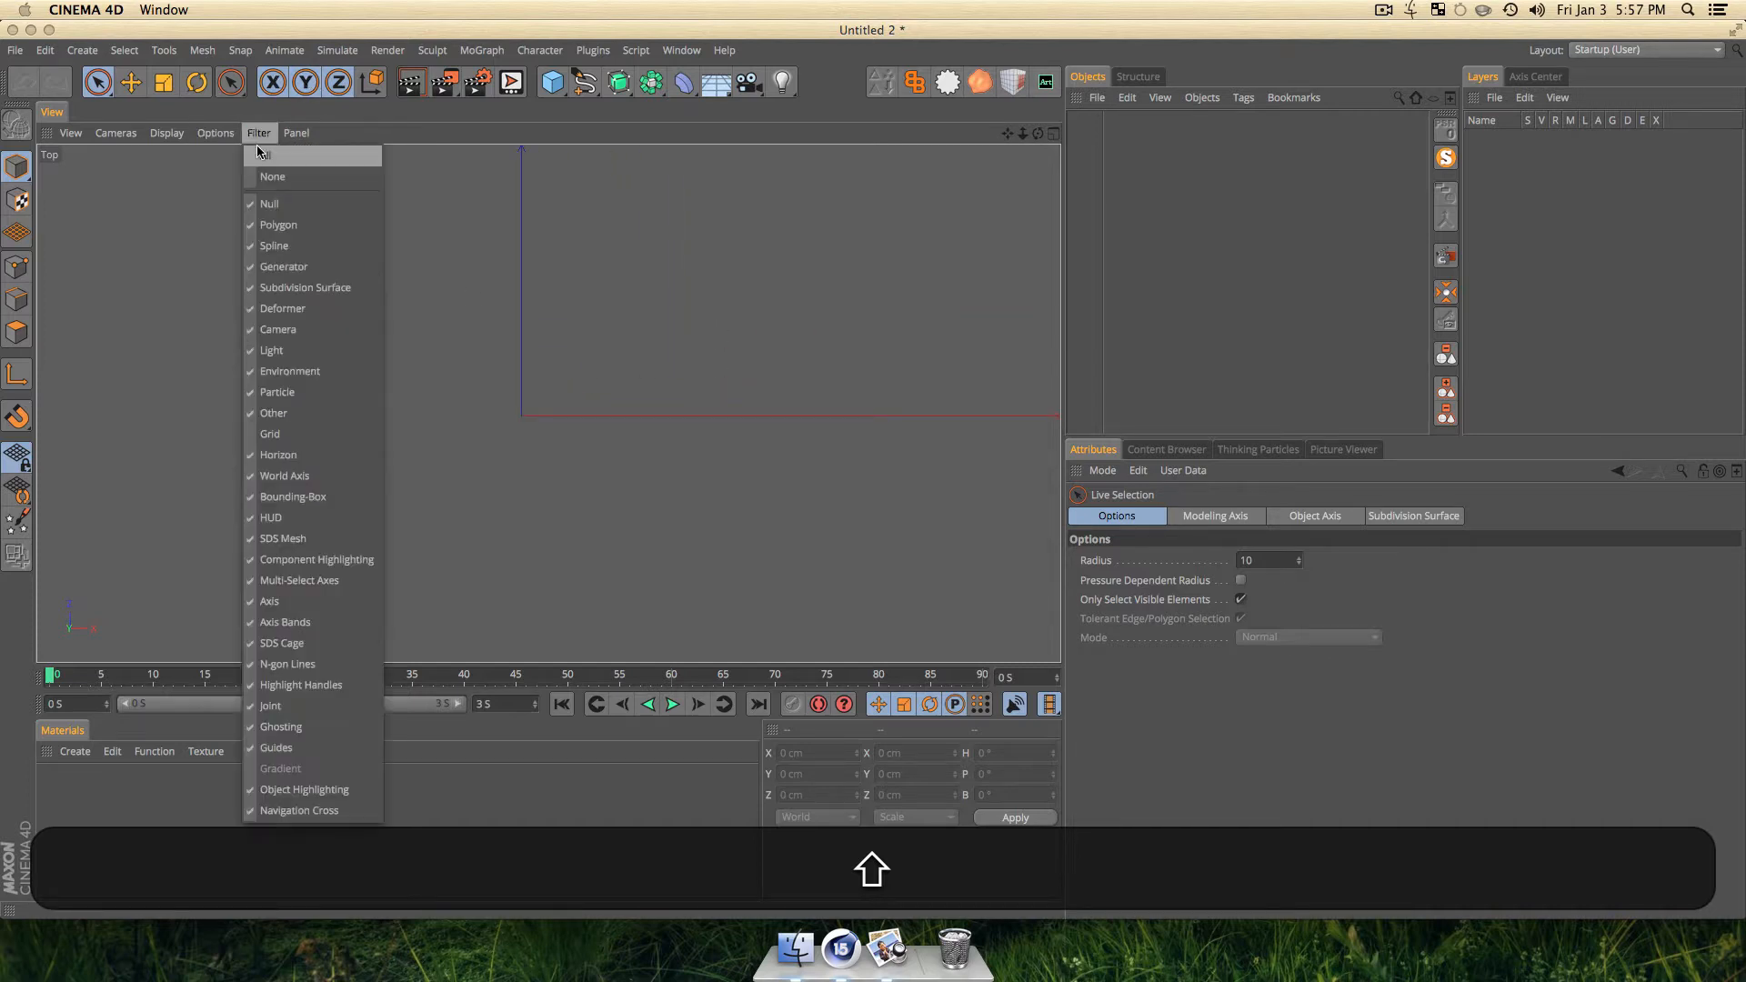
left_click(280, 434)
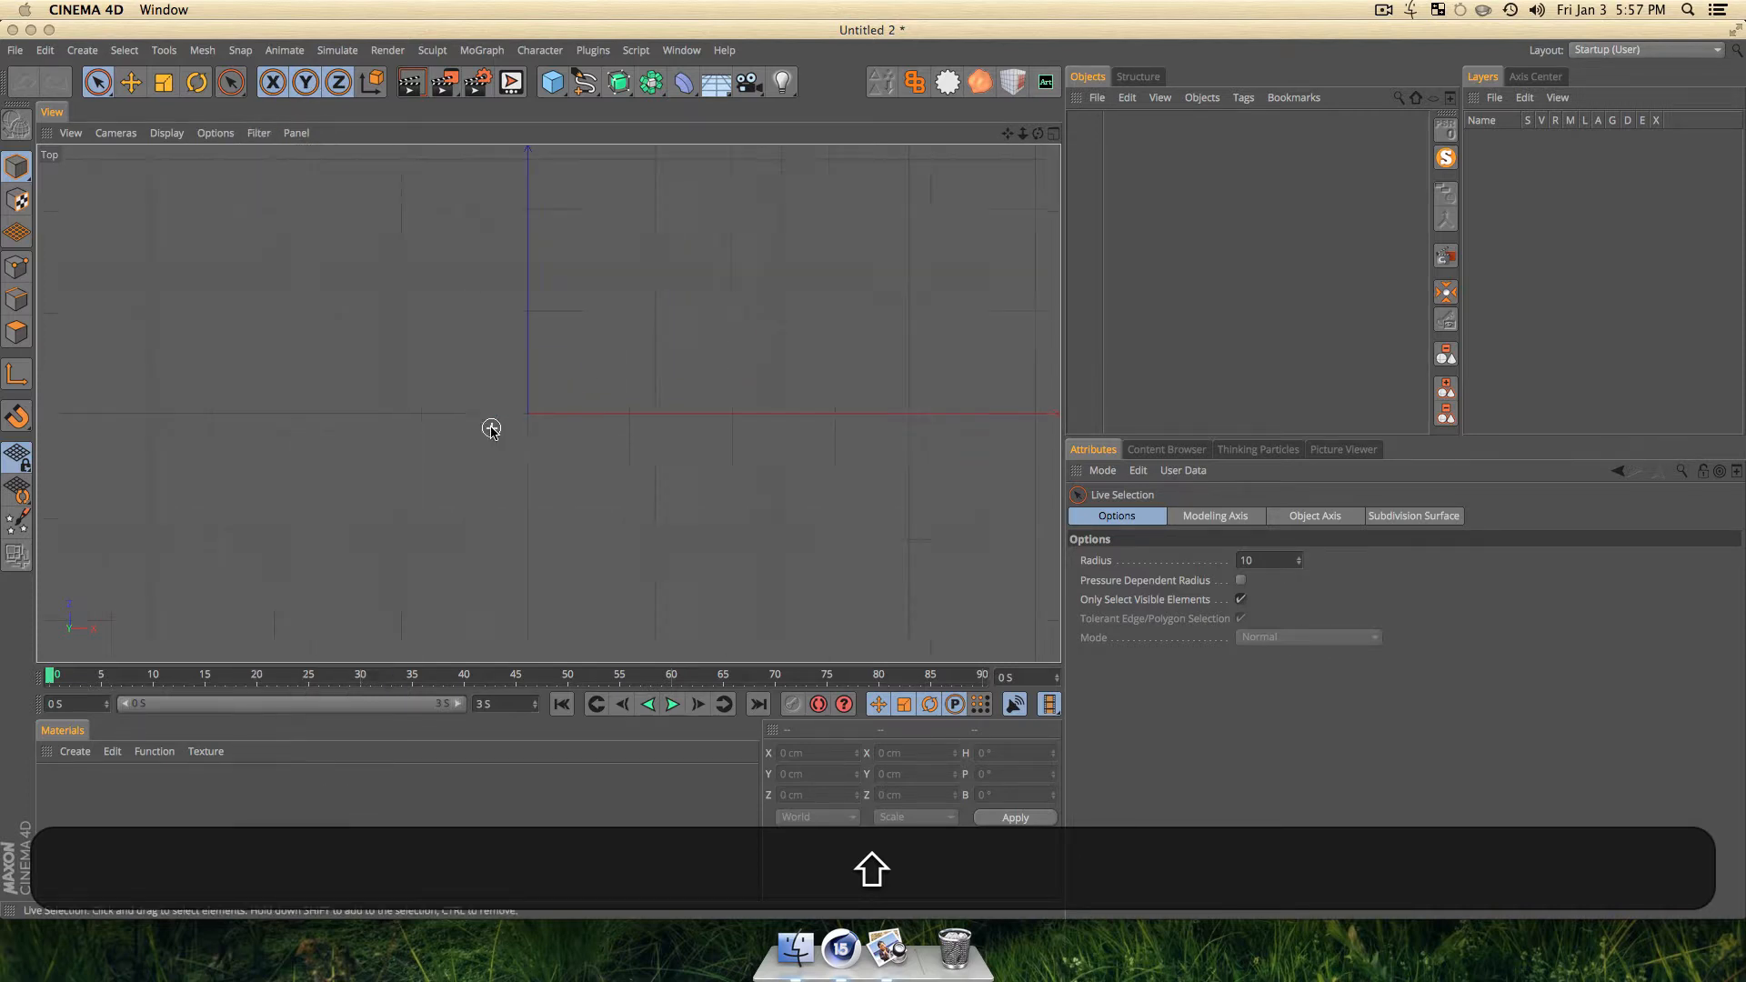
Draw a closed 12-point Linear spline around the origin as the island outline, about 275 cm wide, with a small lobe joined to a larger one.
left_click(580, 86)
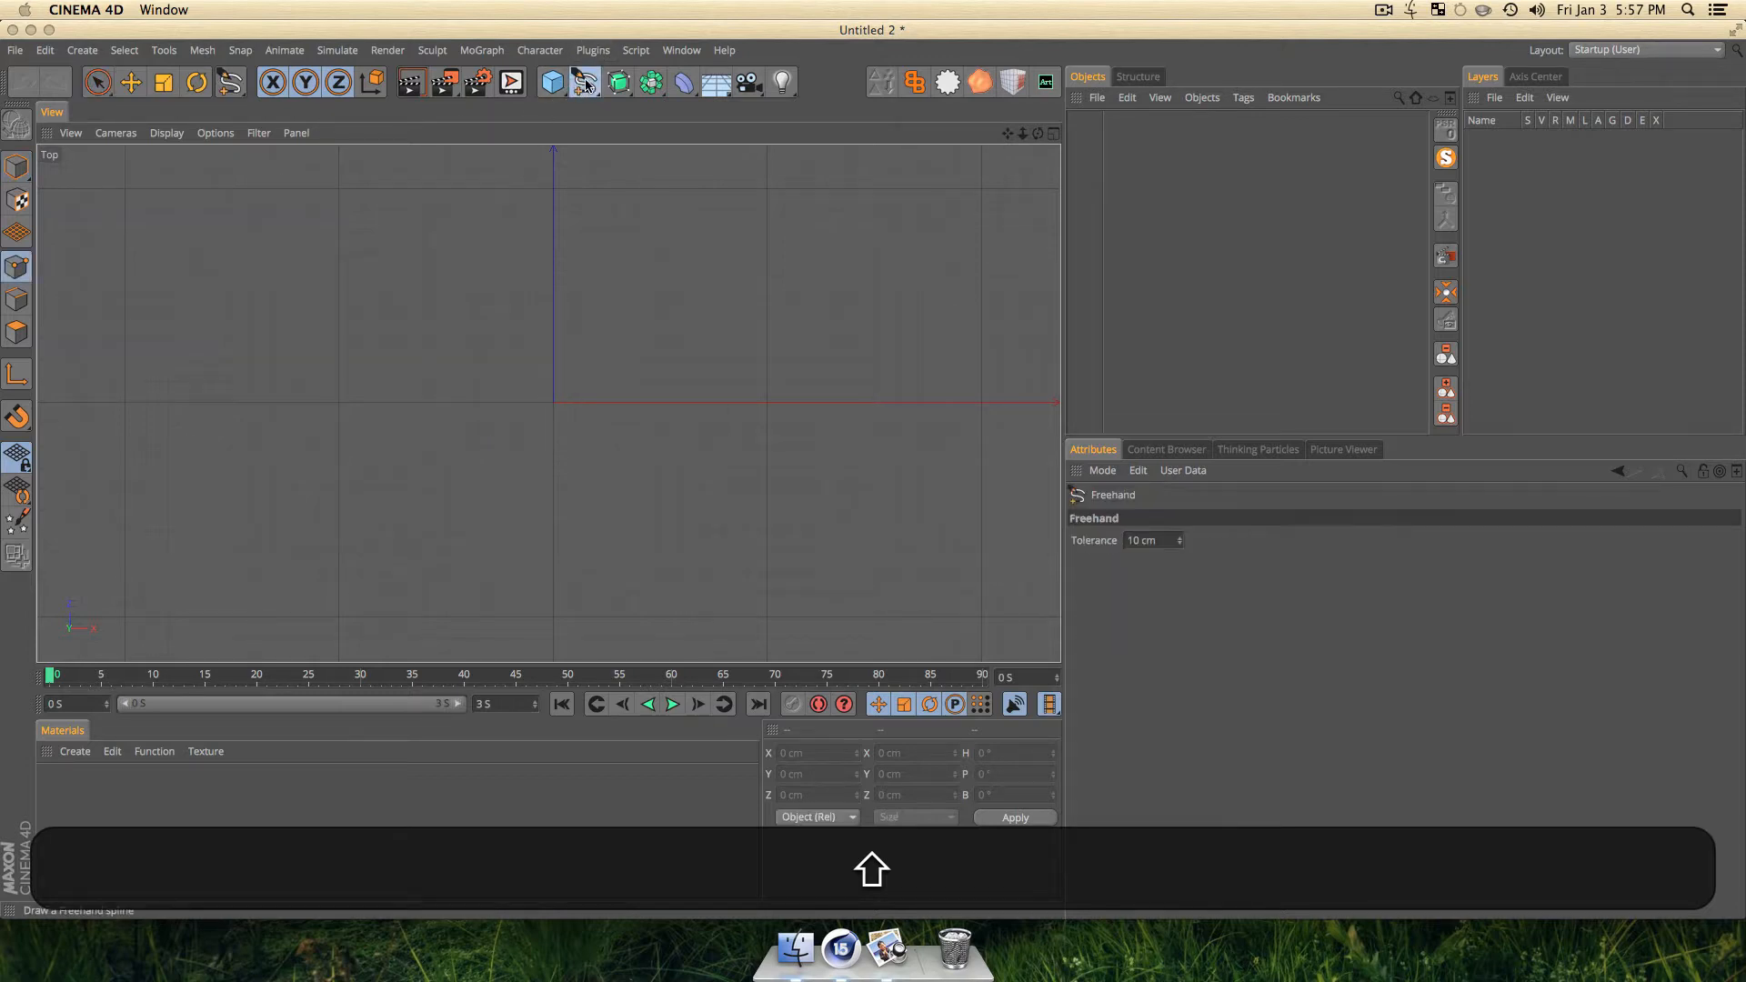
left_click(586, 85)
left_click(639, 180)
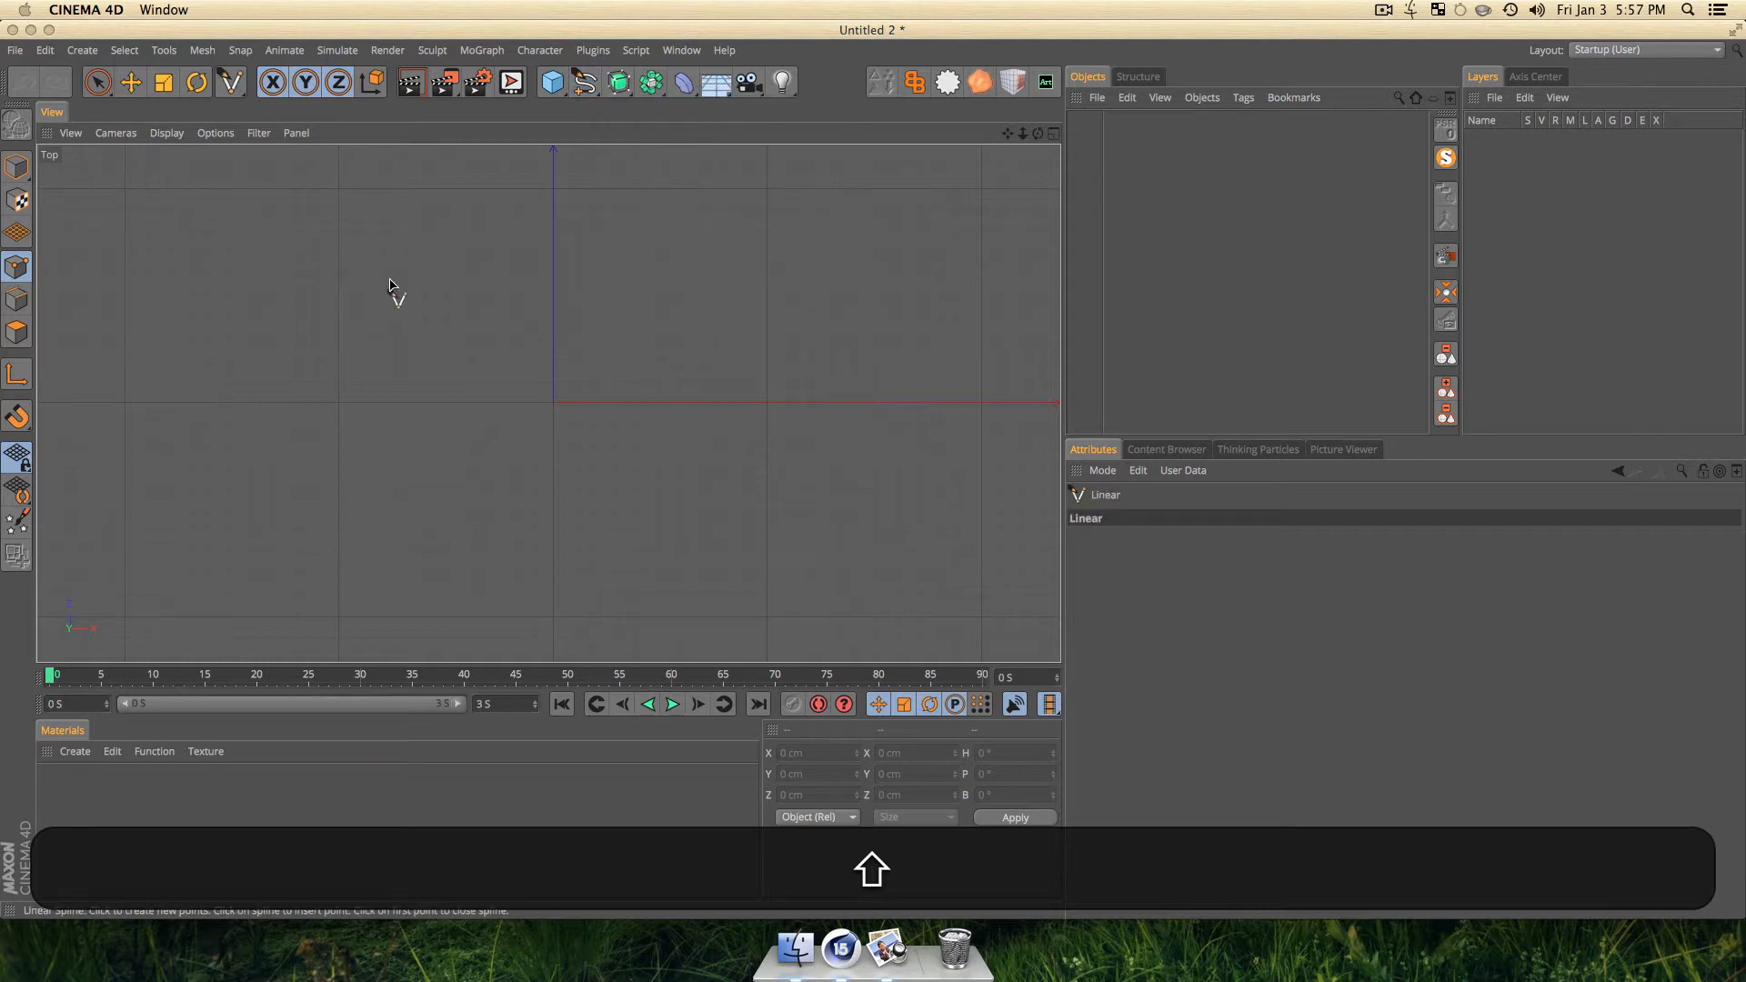
left_click(493, 319)
left_click(425, 310)
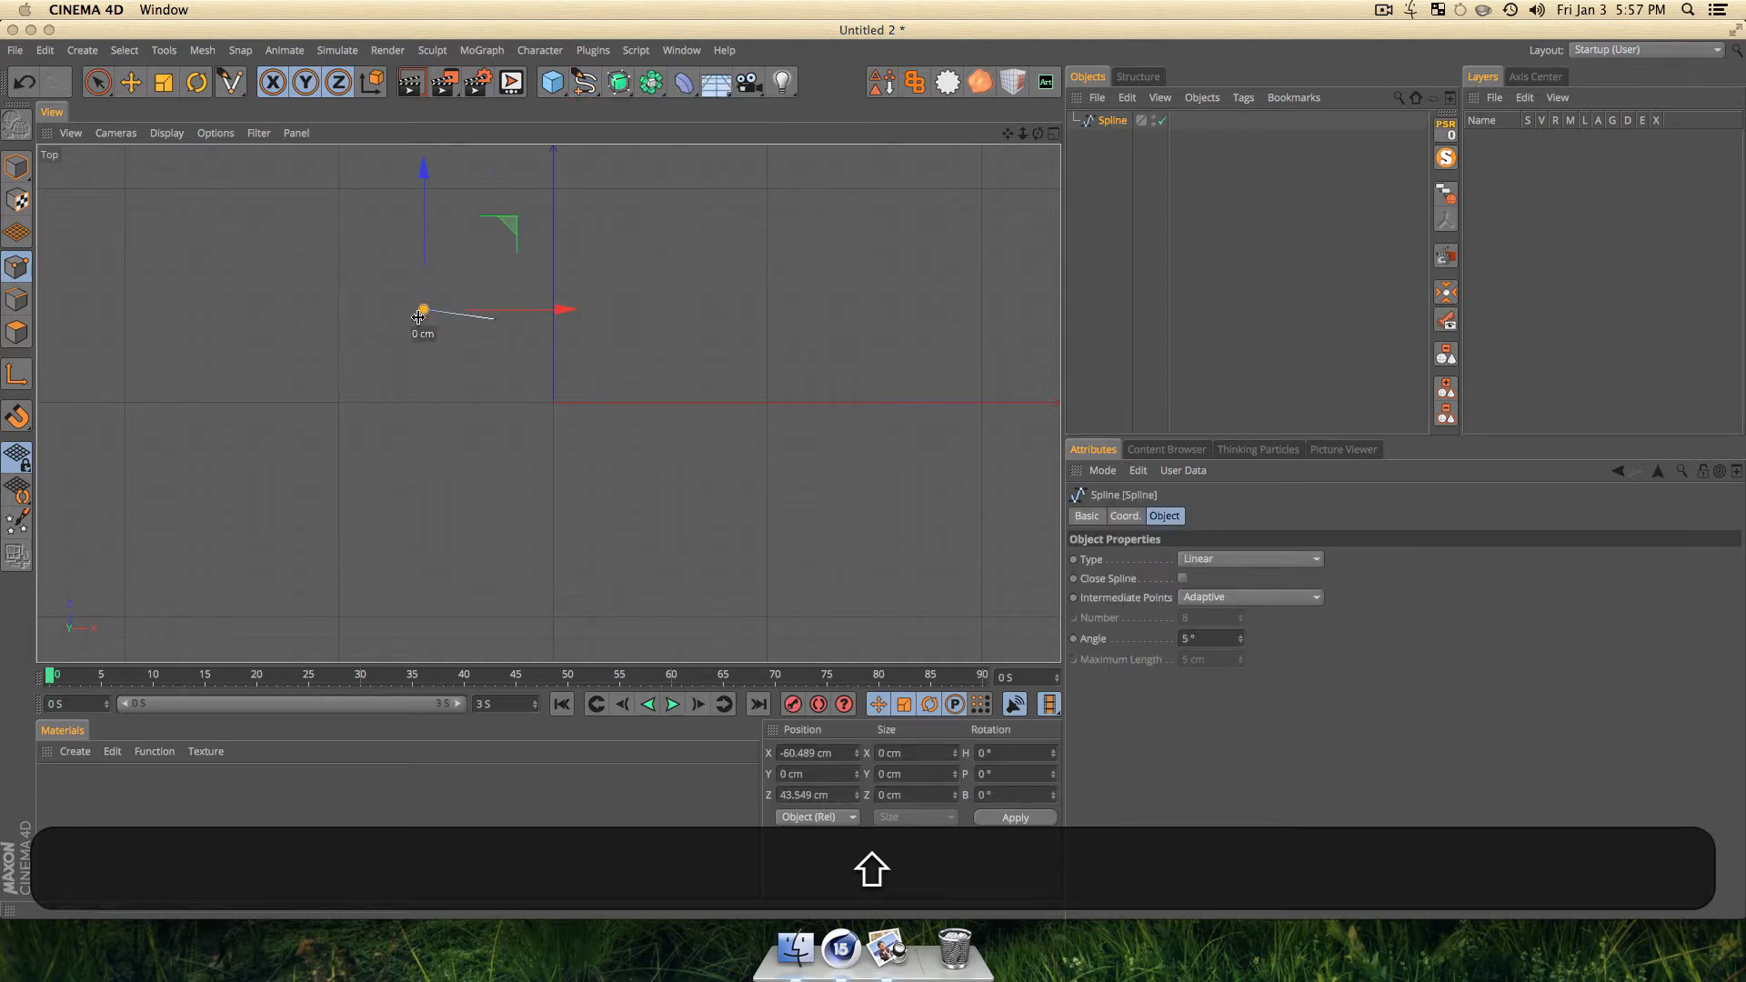
left_click(390, 375)
left_click(397, 448)
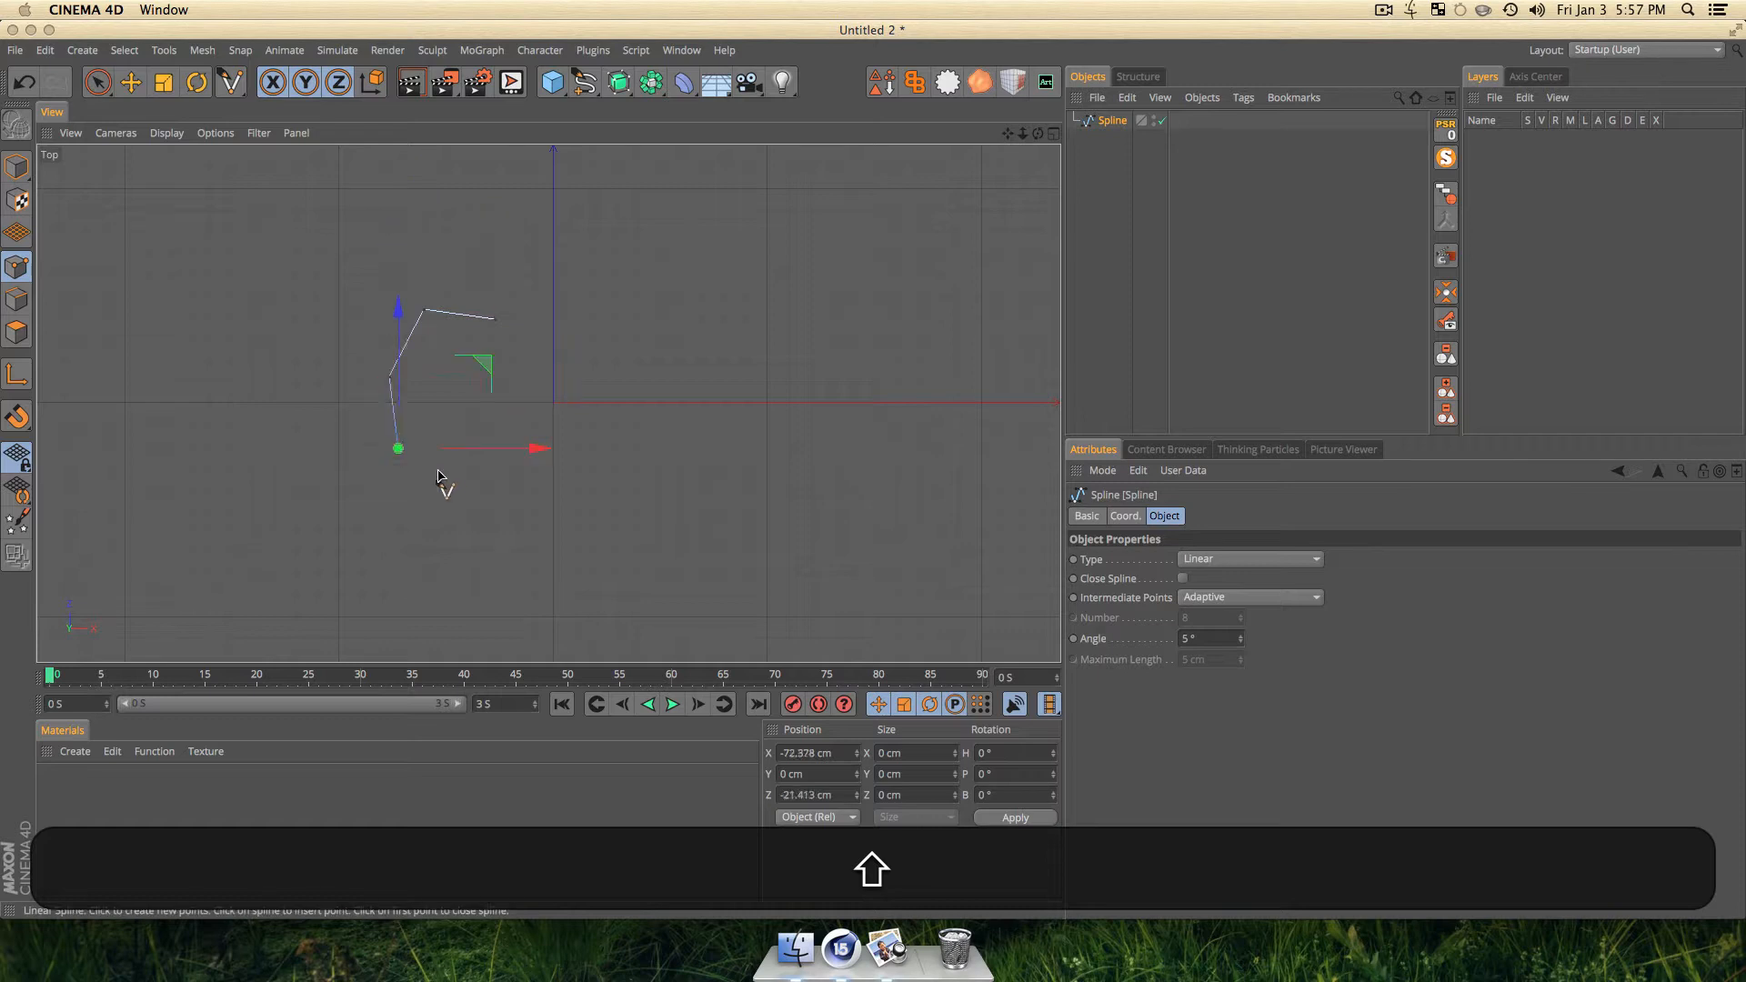
left_click(462, 492)
left_click(536, 462)
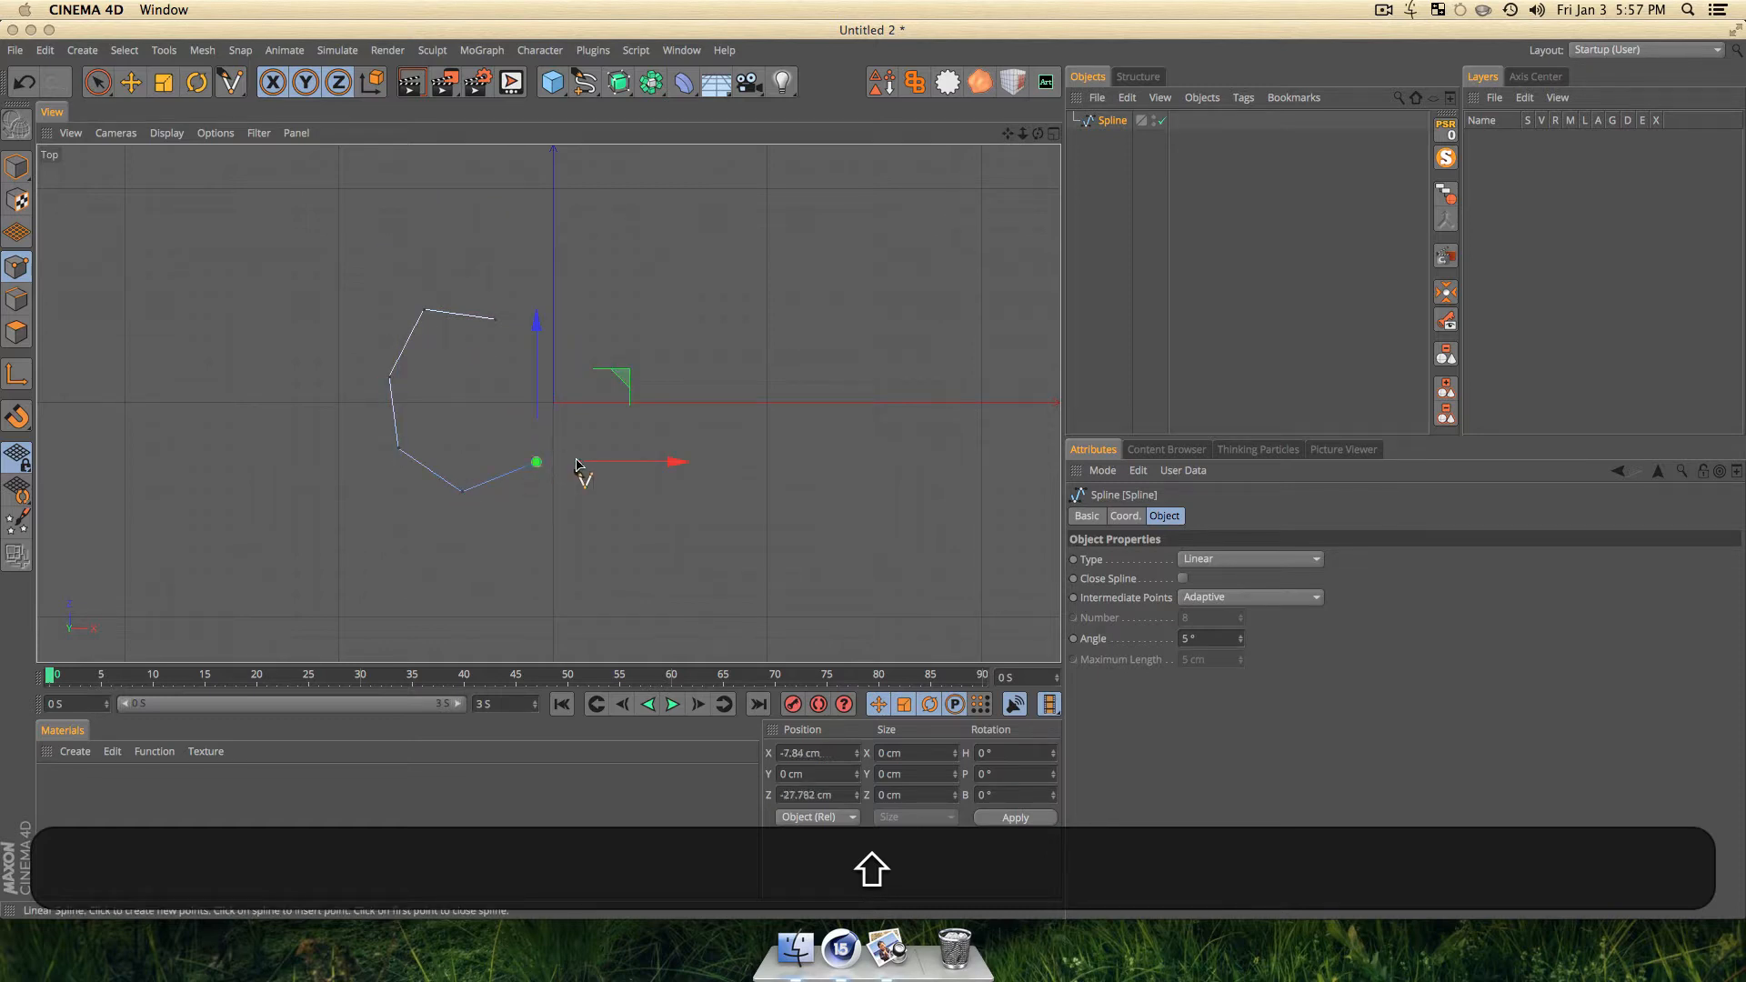
left_click(735, 516)
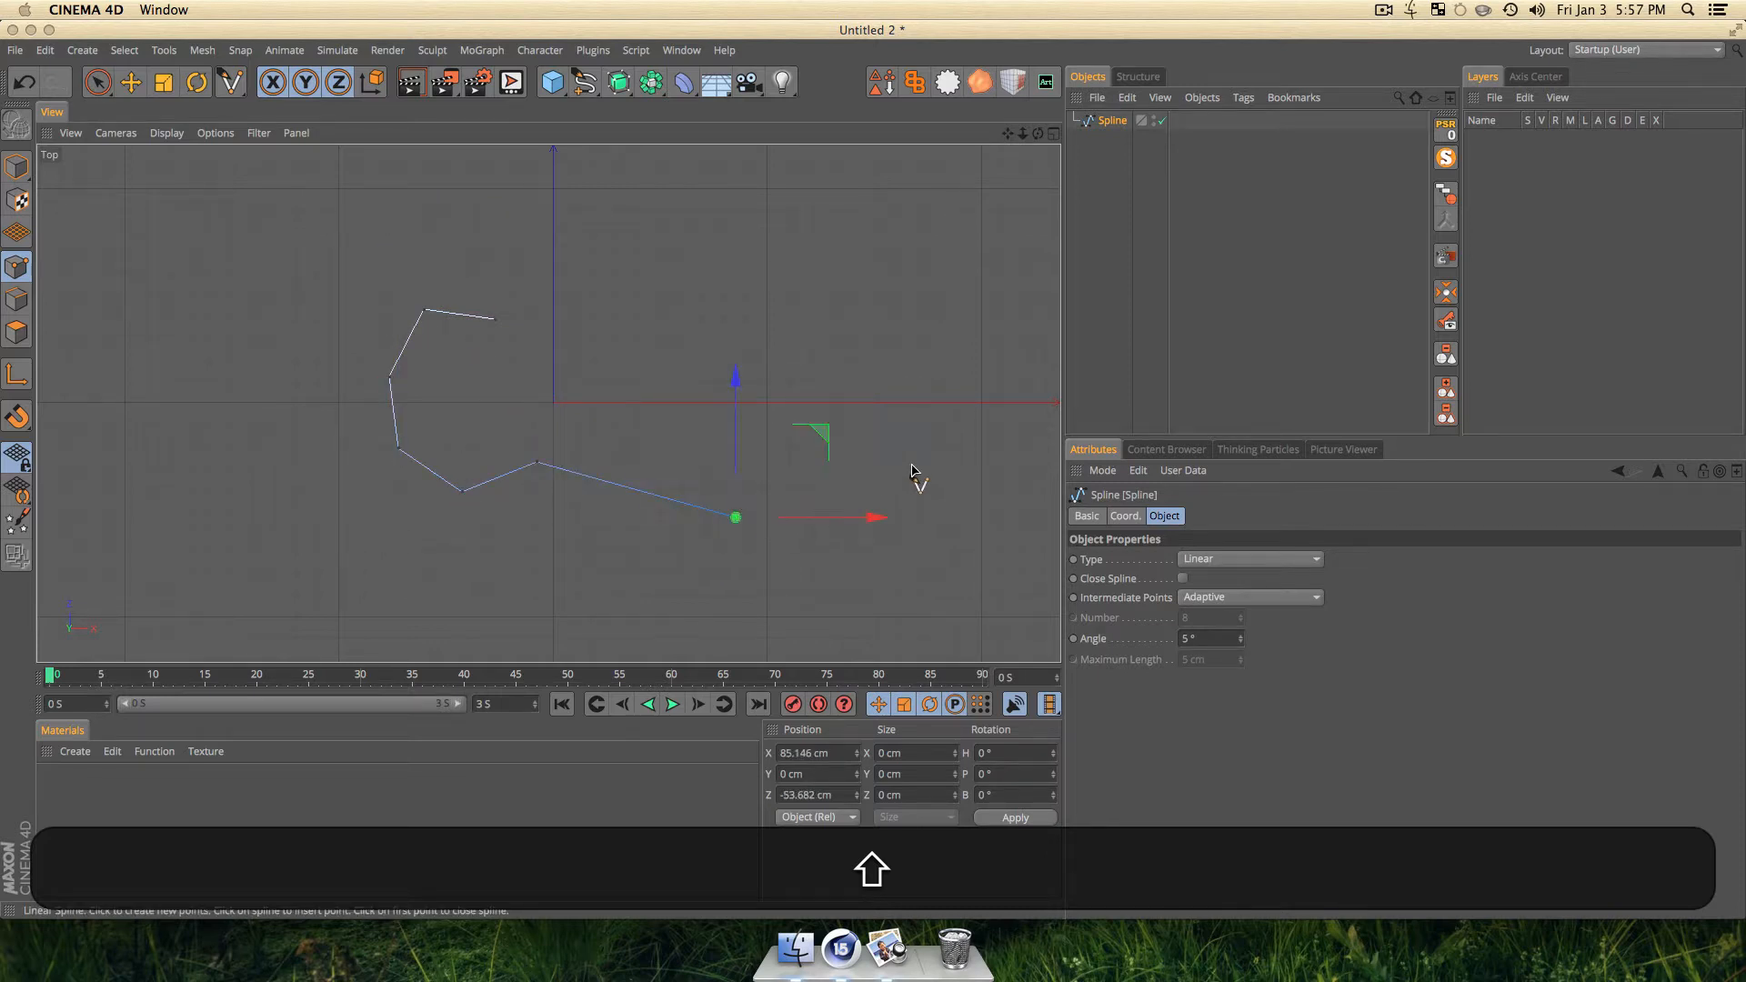
left_click(928, 464)
left_click(979, 377)
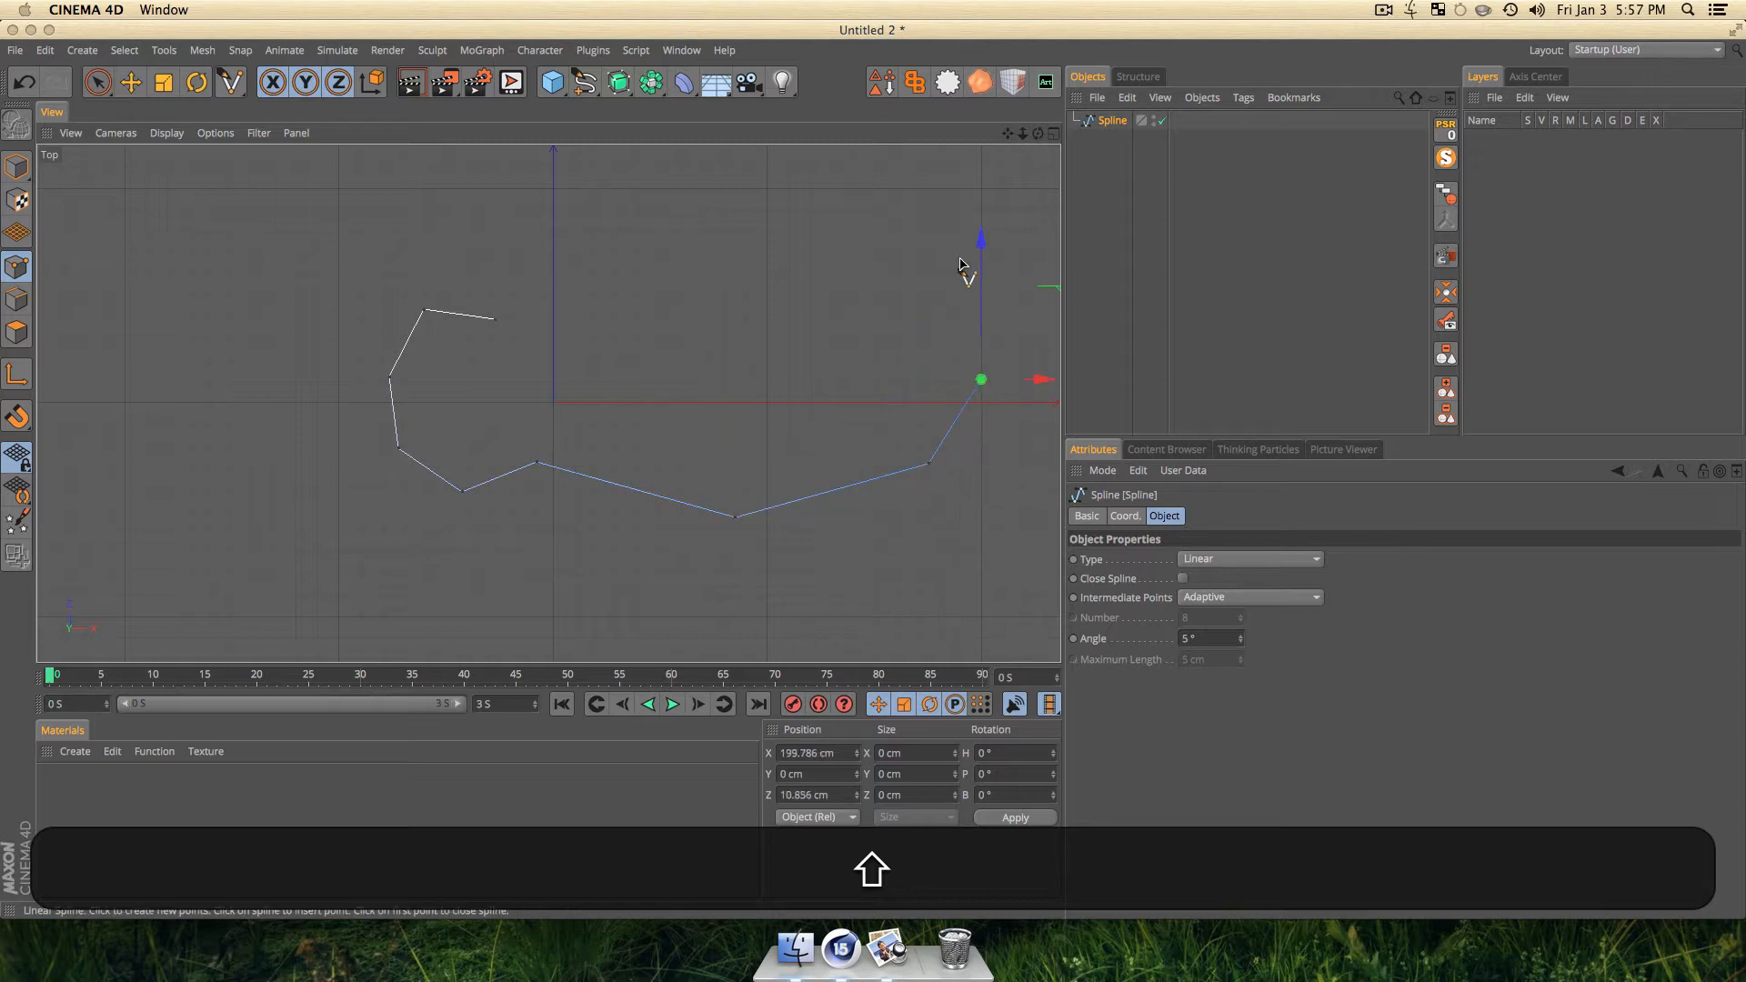
left_click(932, 229)
left_click(711, 172)
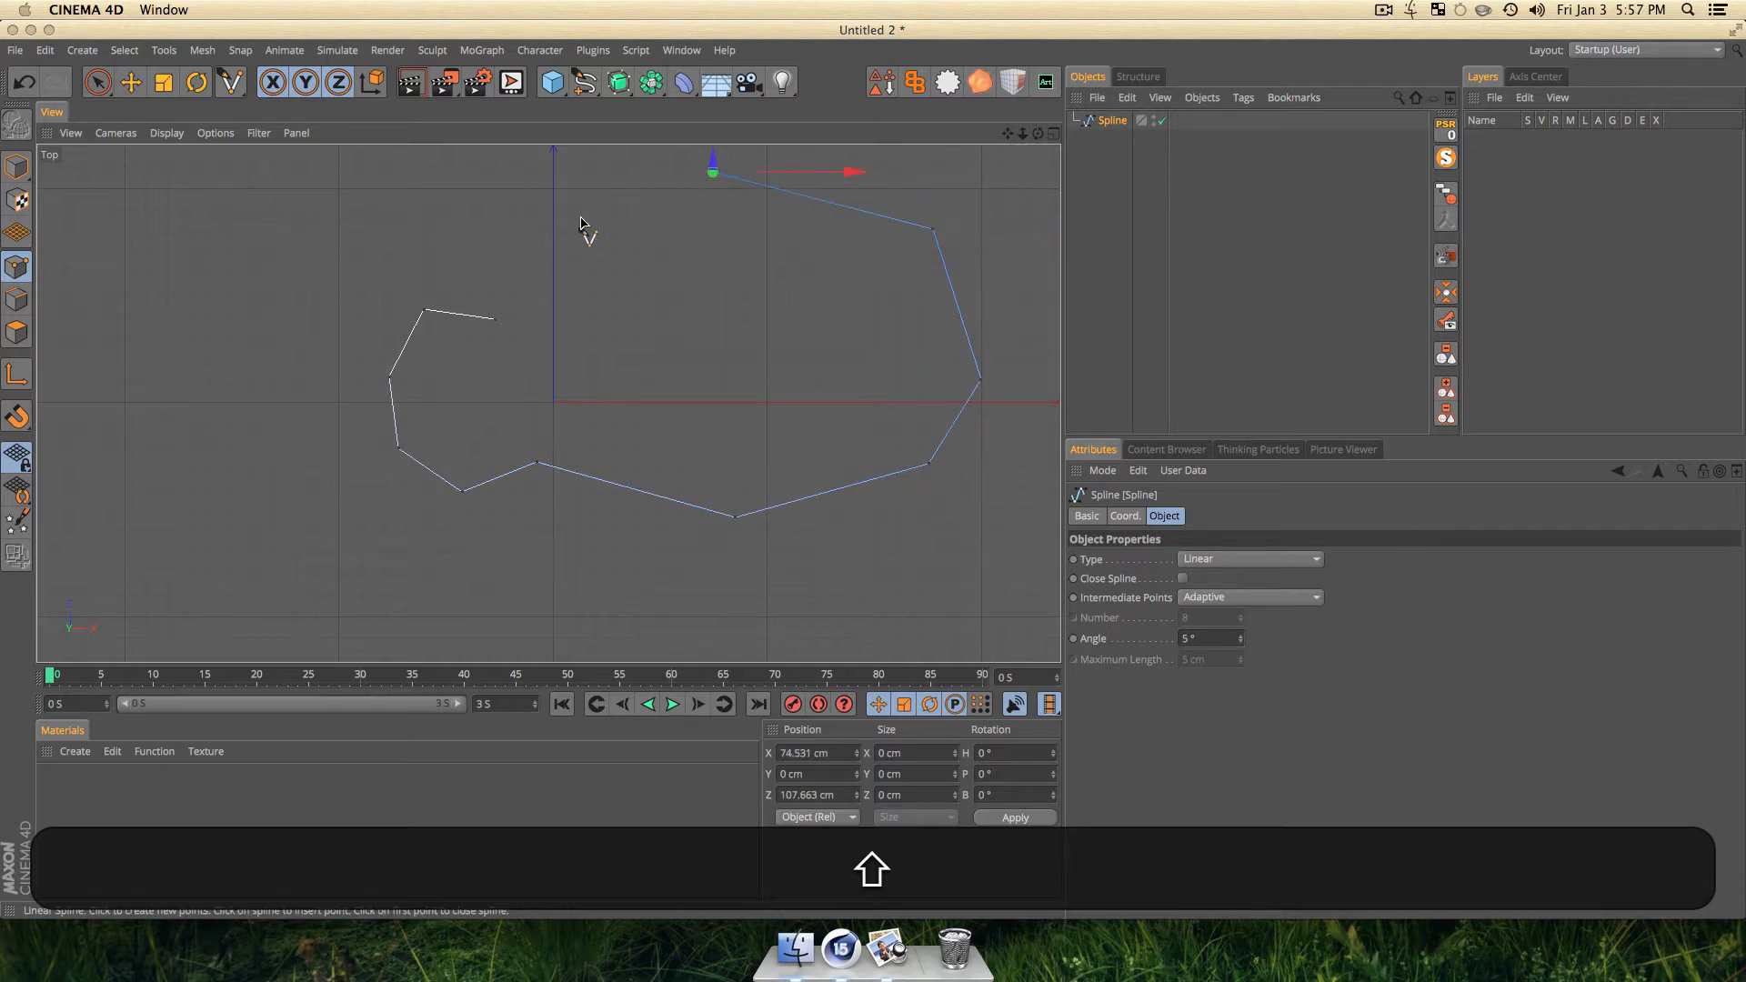
left_click(571, 228)
left_click(494, 320)
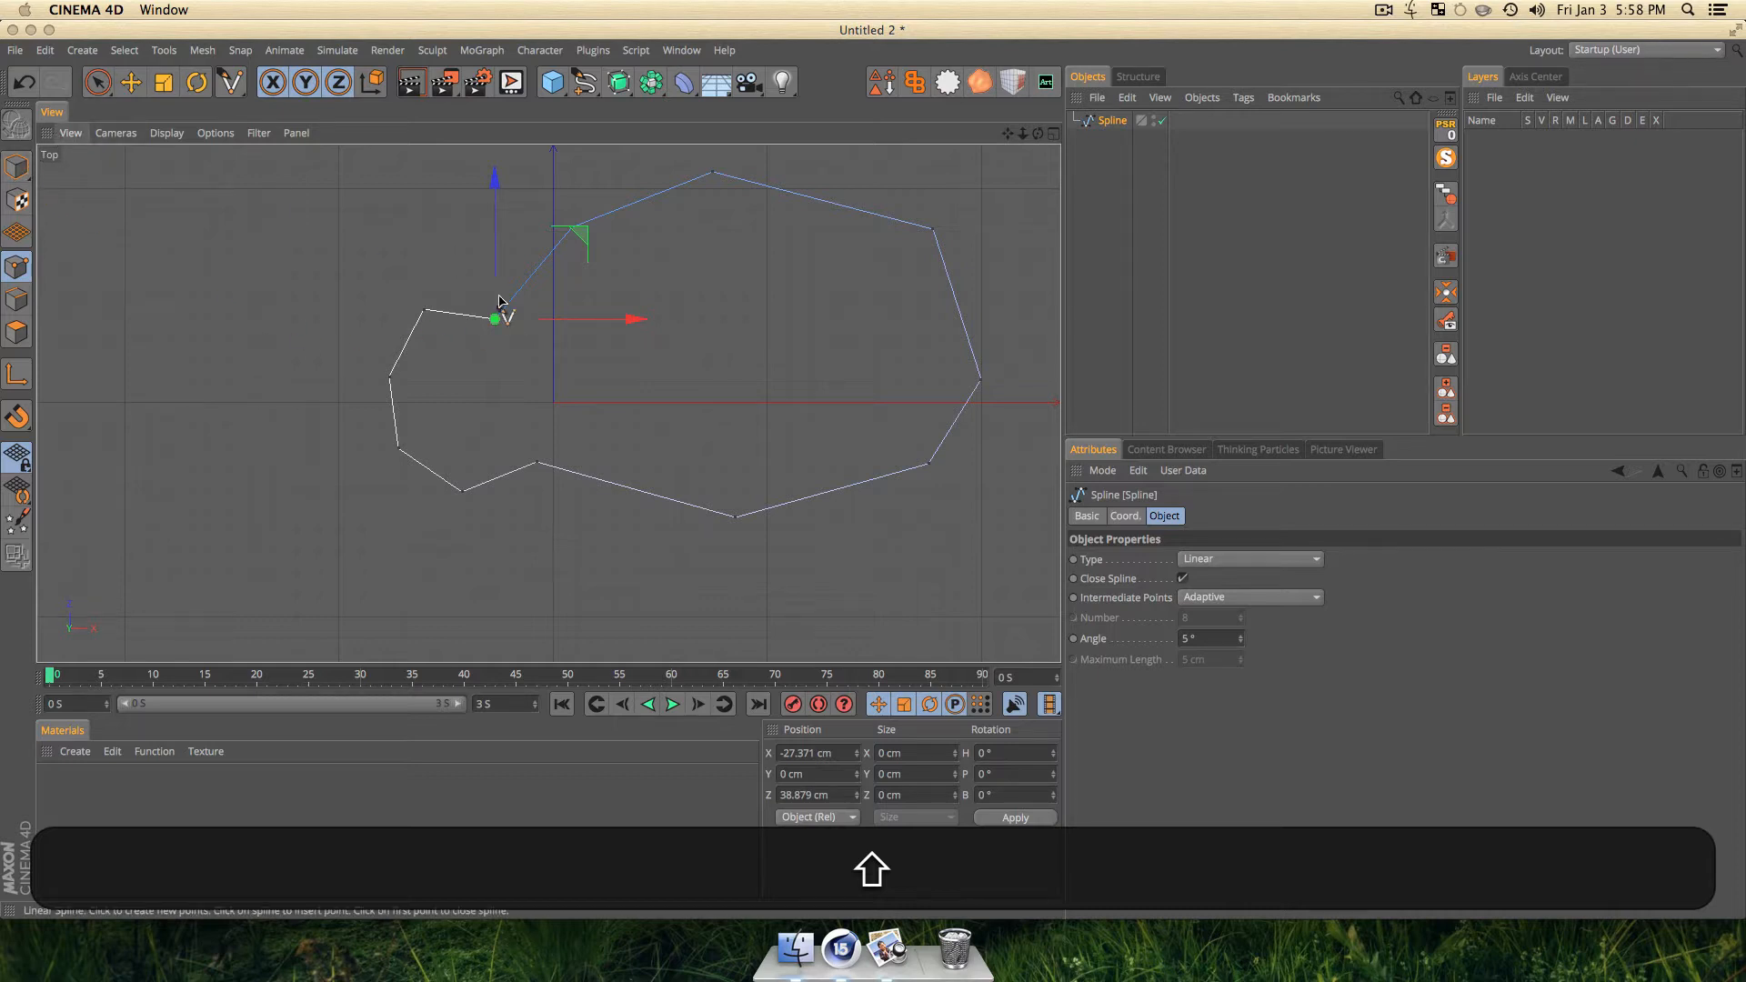
Return to the Perspective view and add an Extrude generator as the parent of the outline spline.
key("F1")
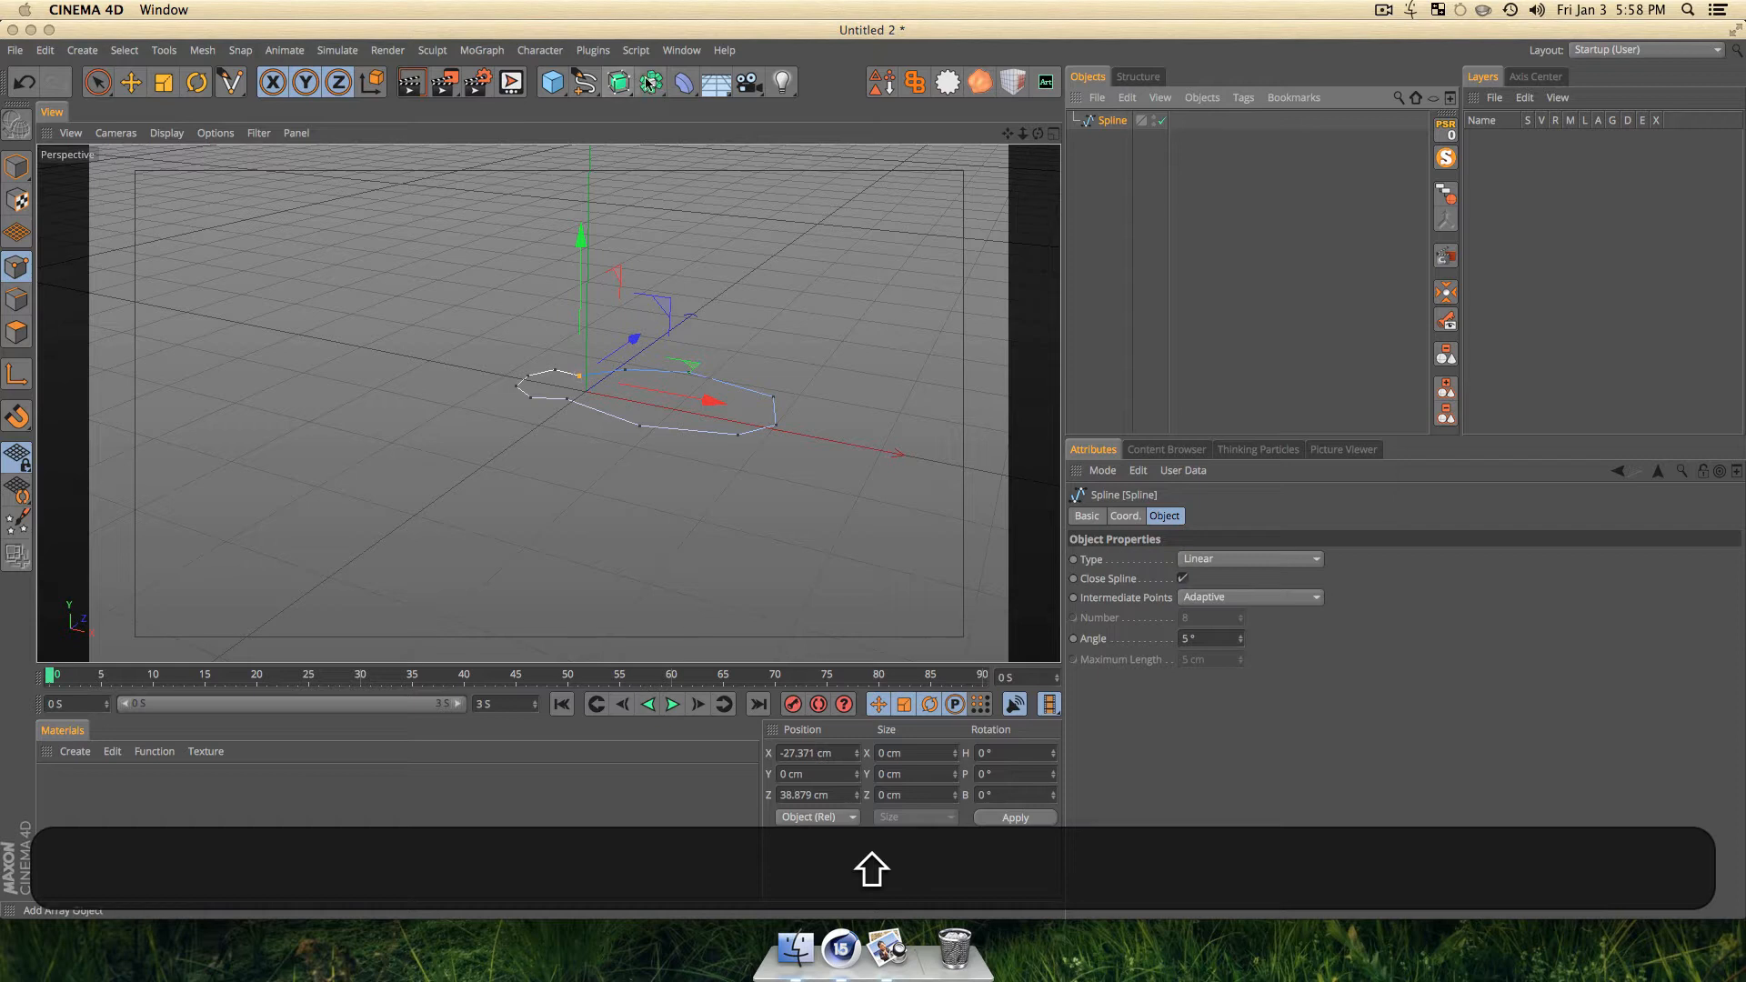
left_click(616, 86)
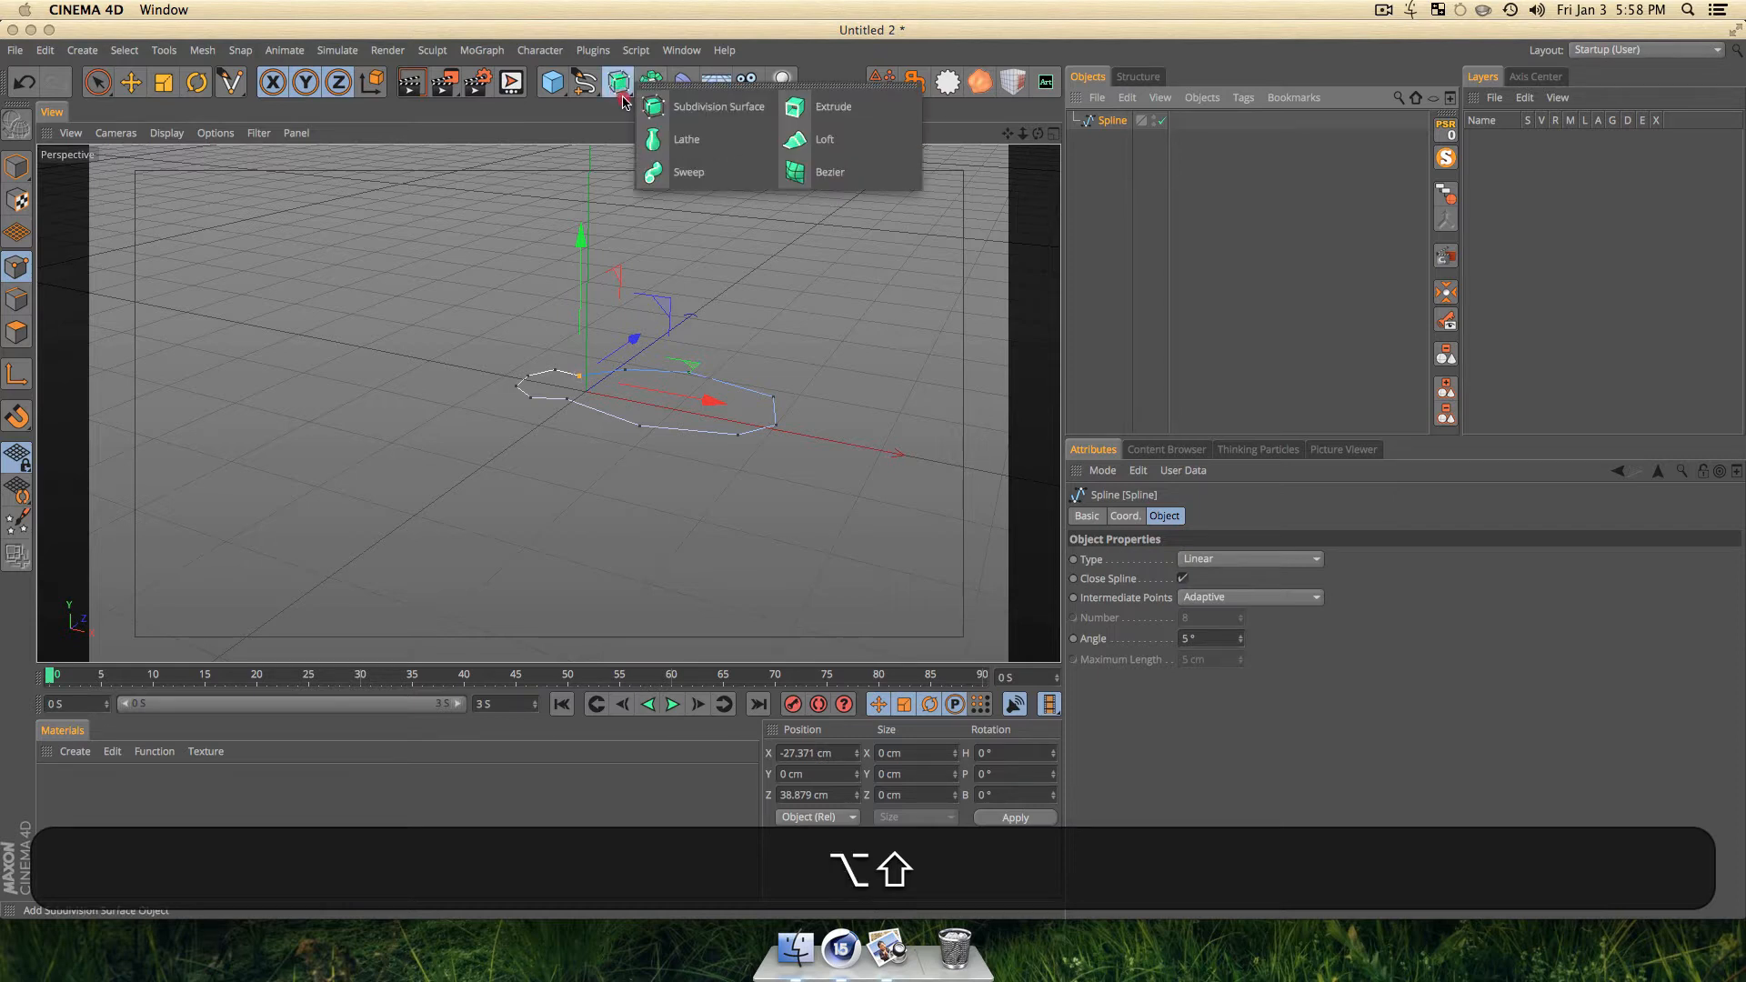
left_click(813, 111, "alt")
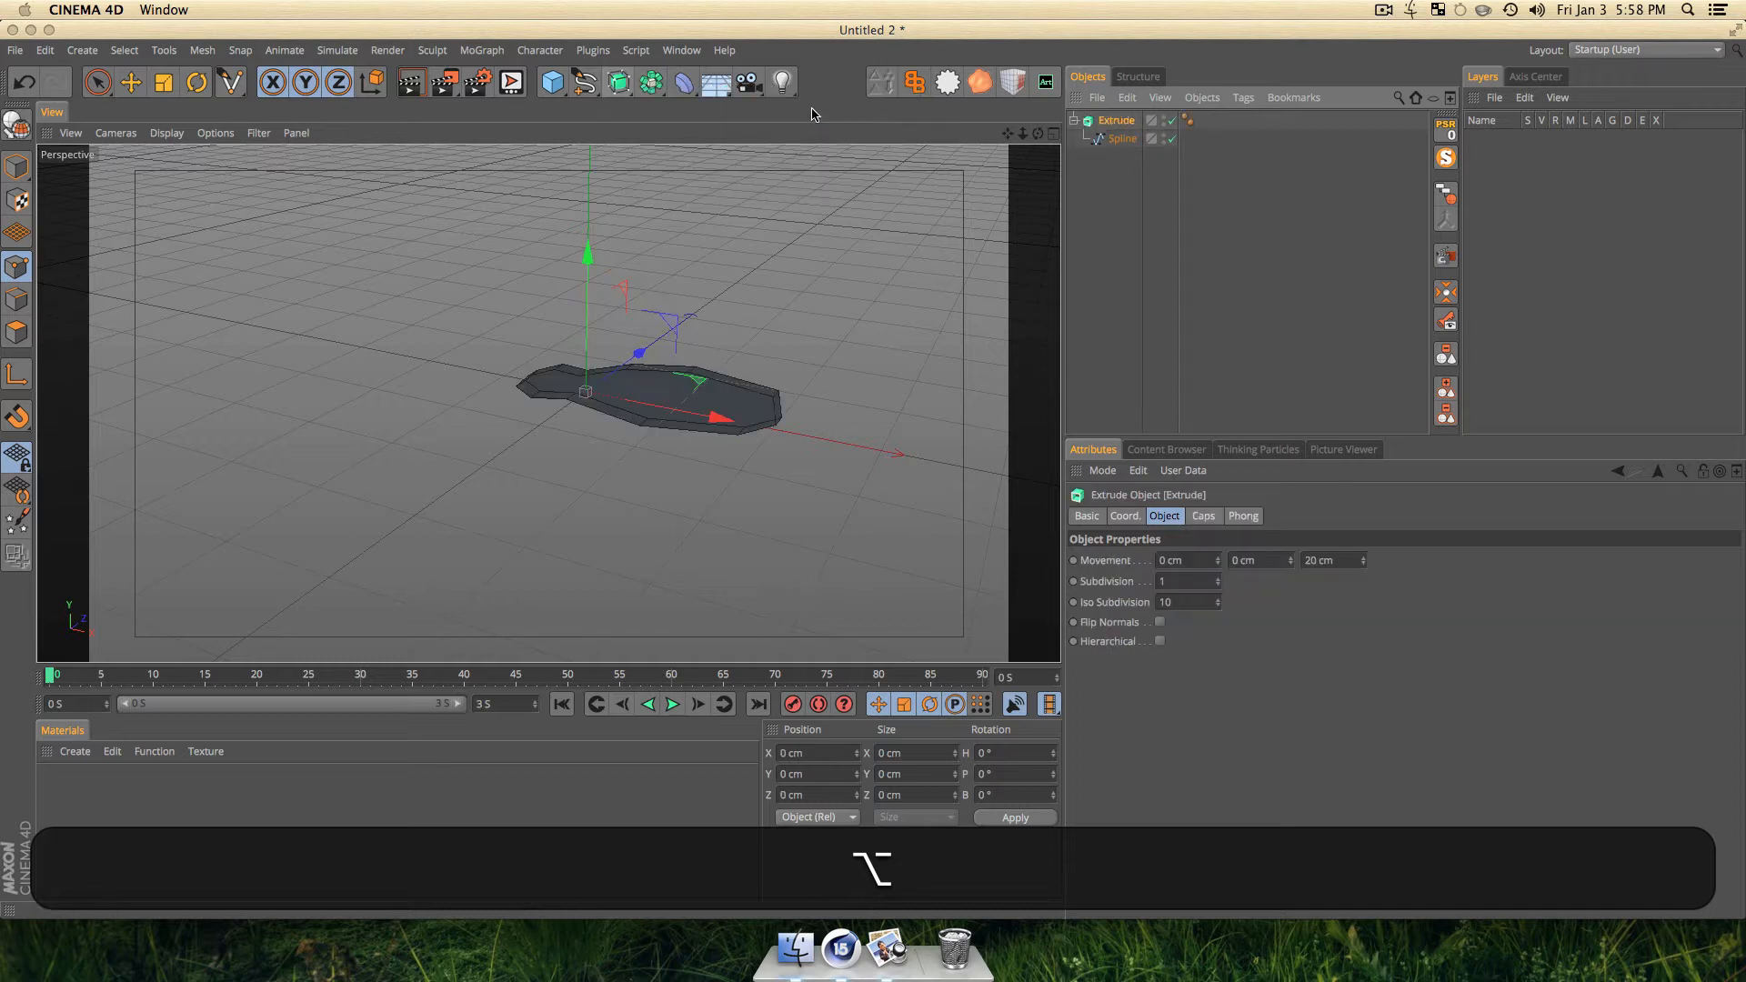
left_click(1120, 139)
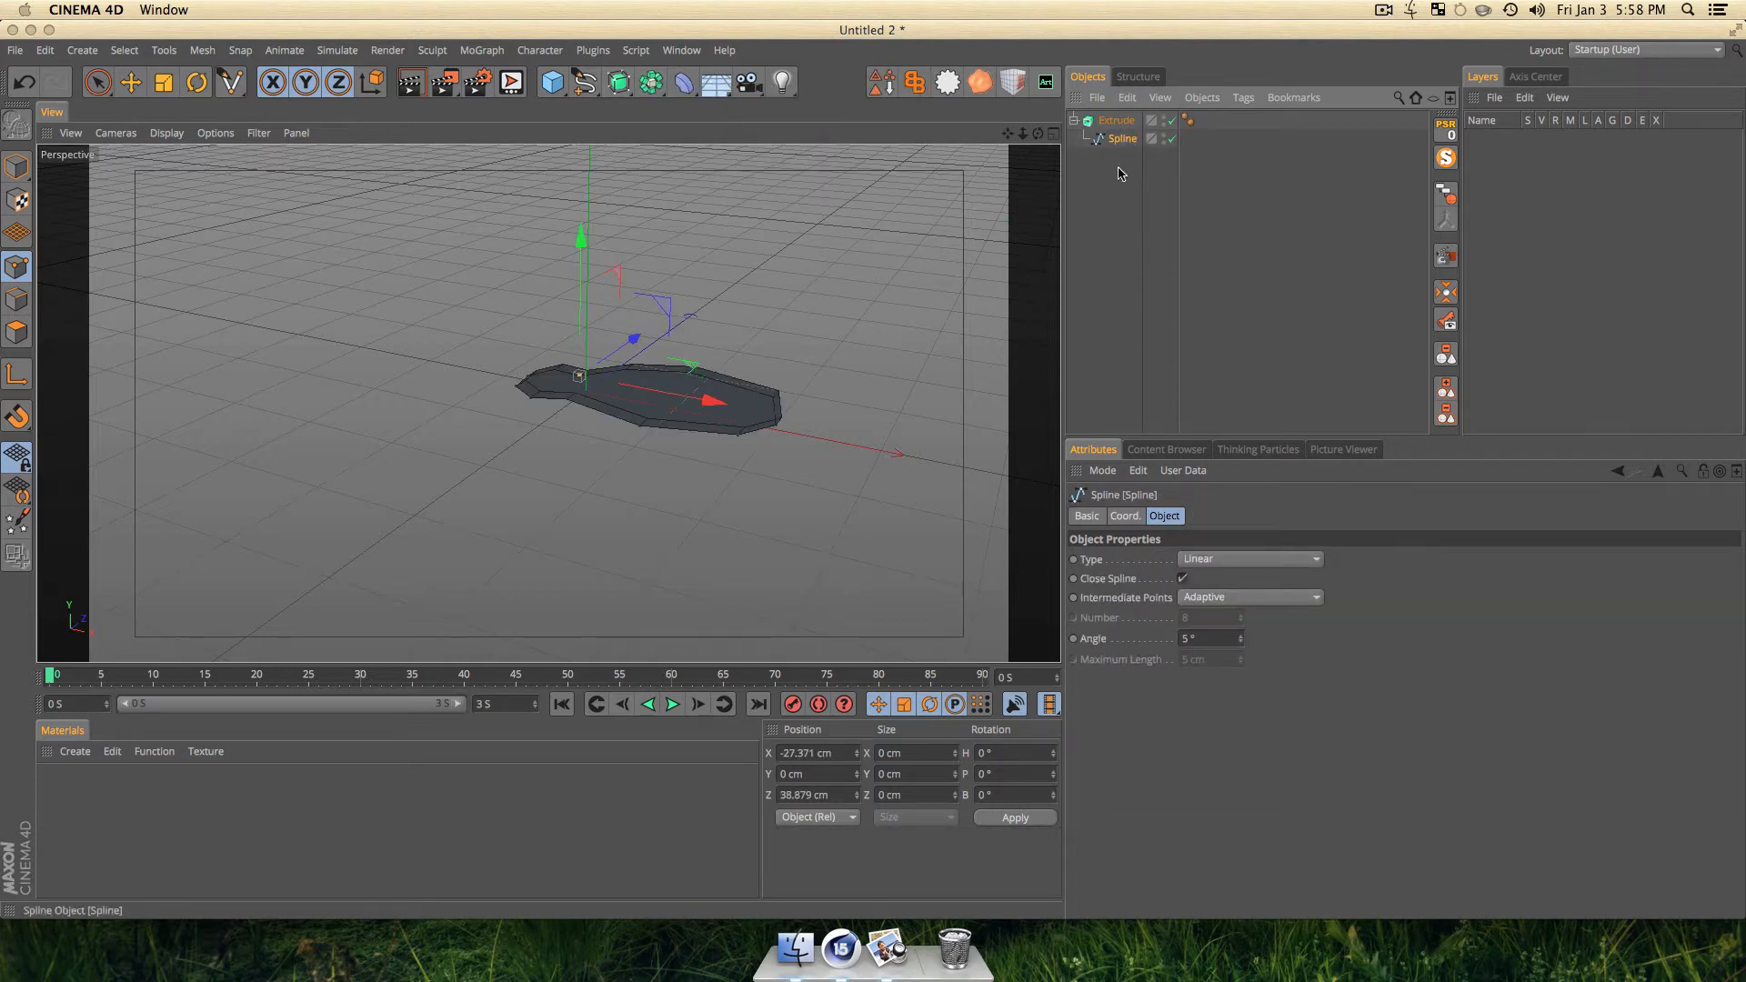
left_click(1116, 121)
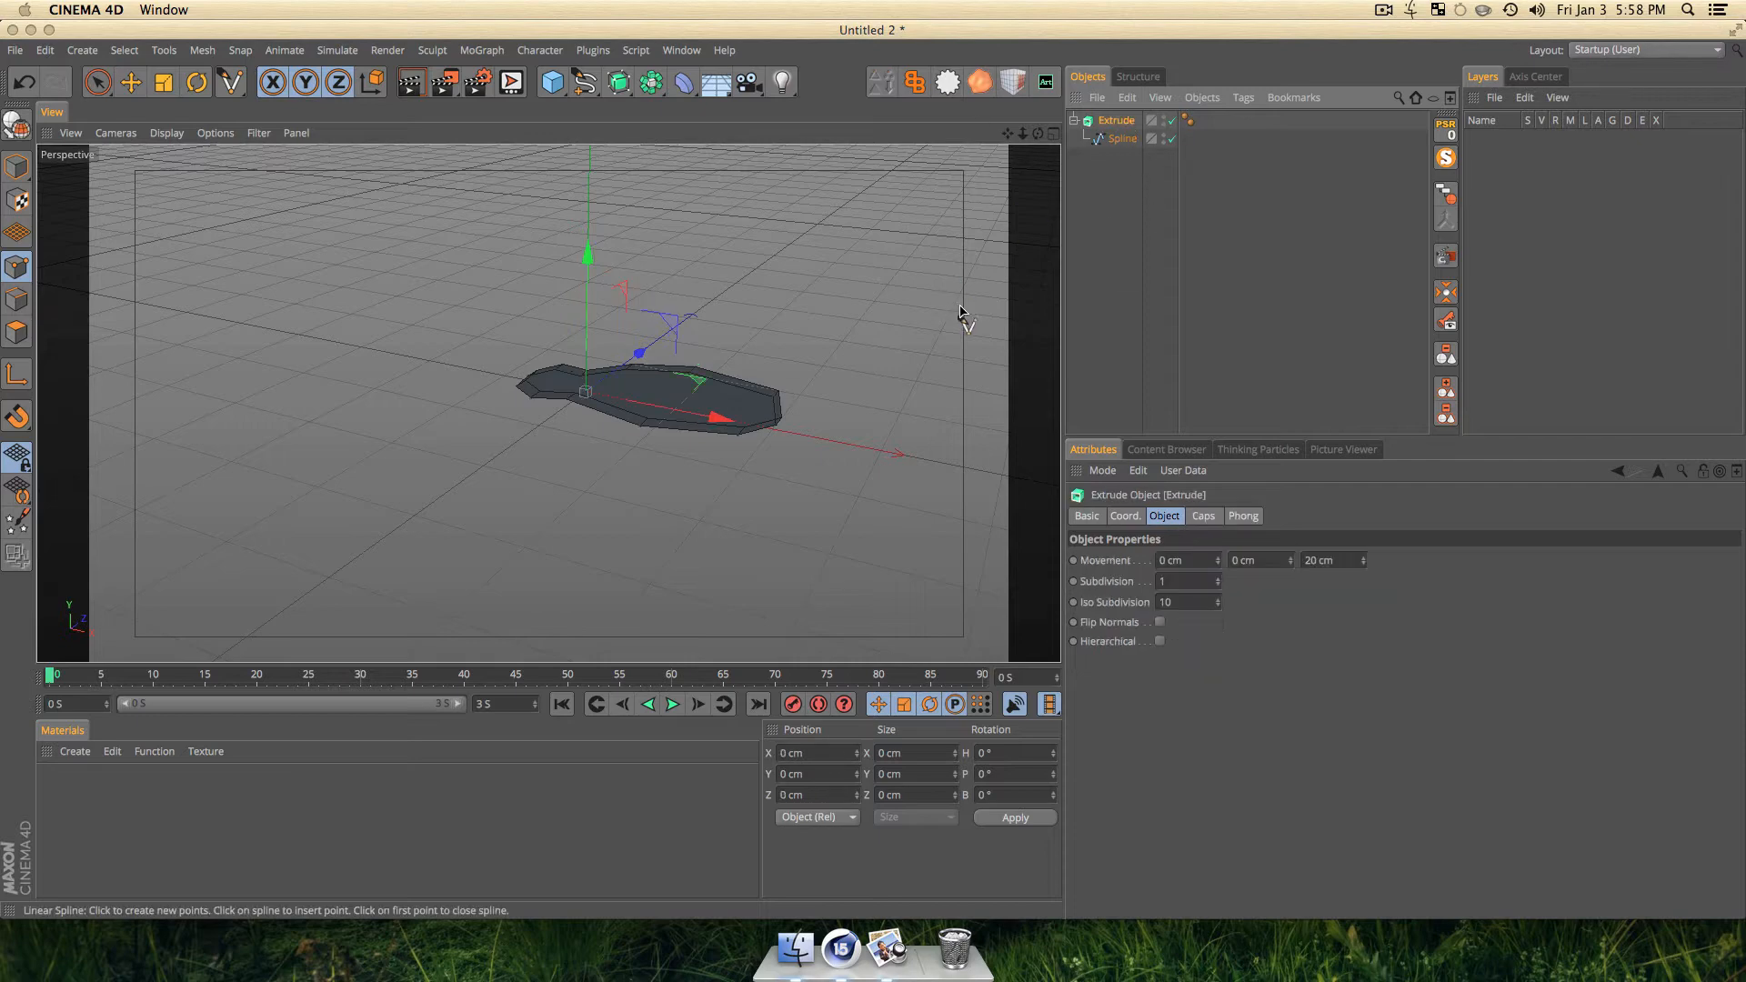
Set the Extrude object's Z movement to 0 cm and increase its Y movement to give the island vertical thickness.
left_click_drag(852, 408, 382, 389)
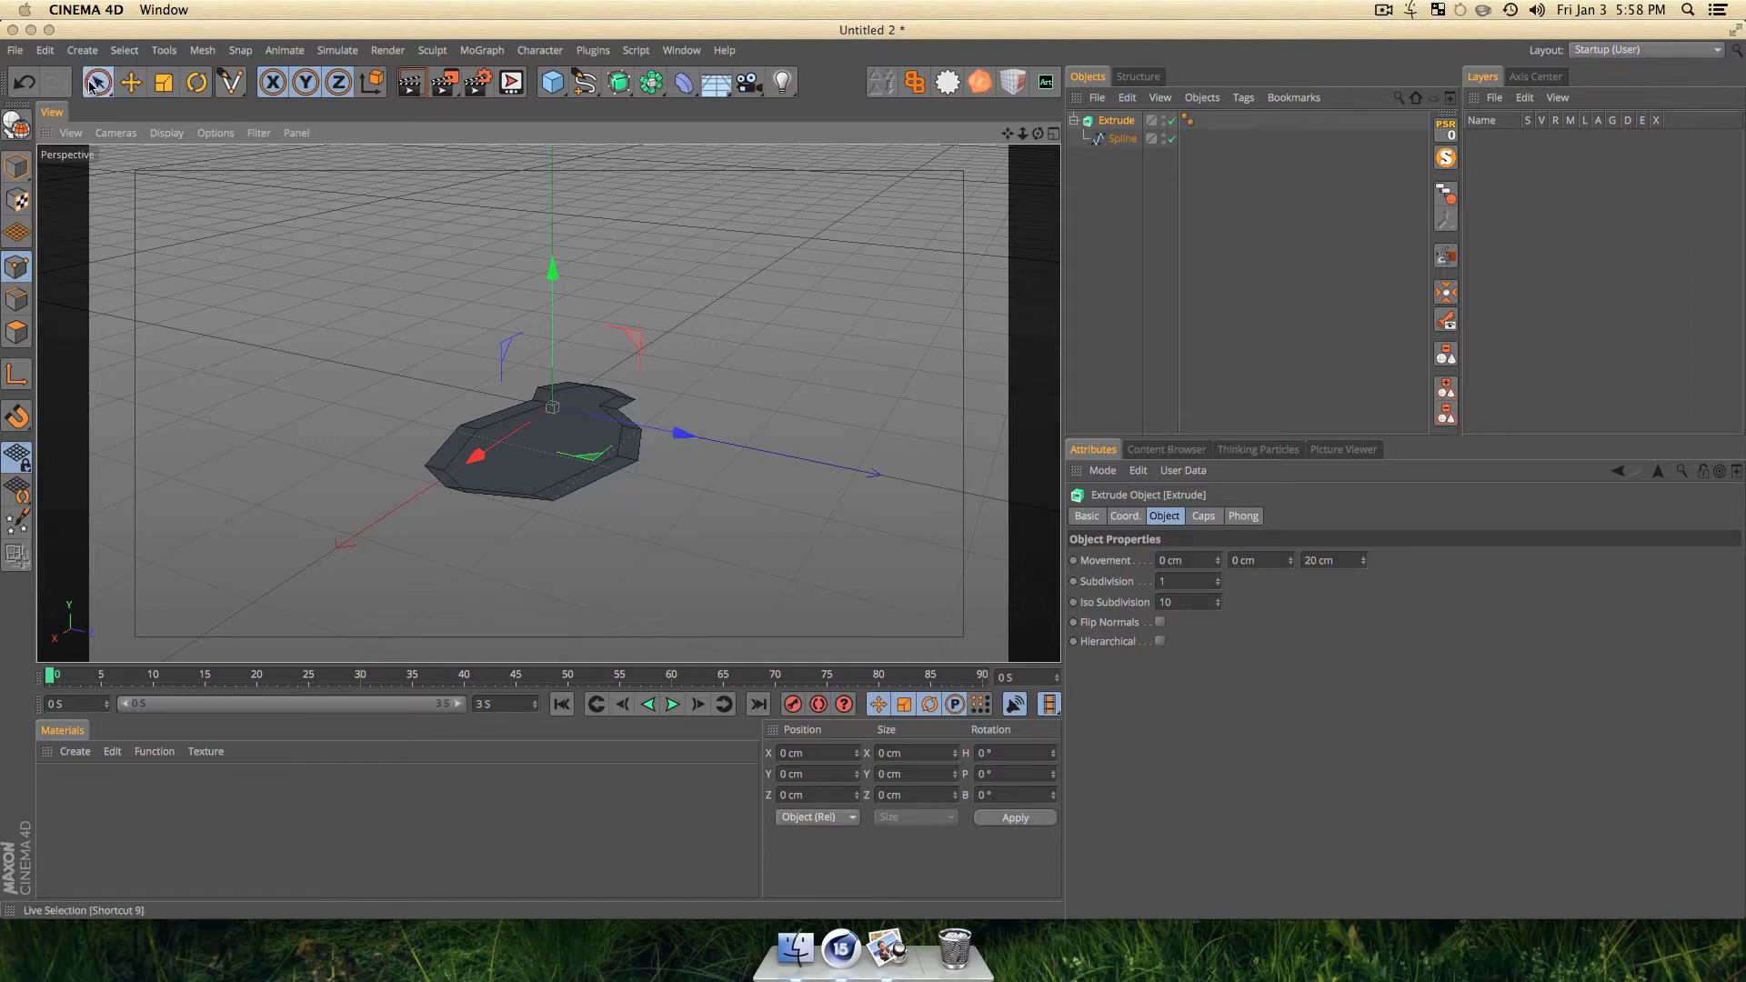
left_click_drag(95, 84, 150, 104)
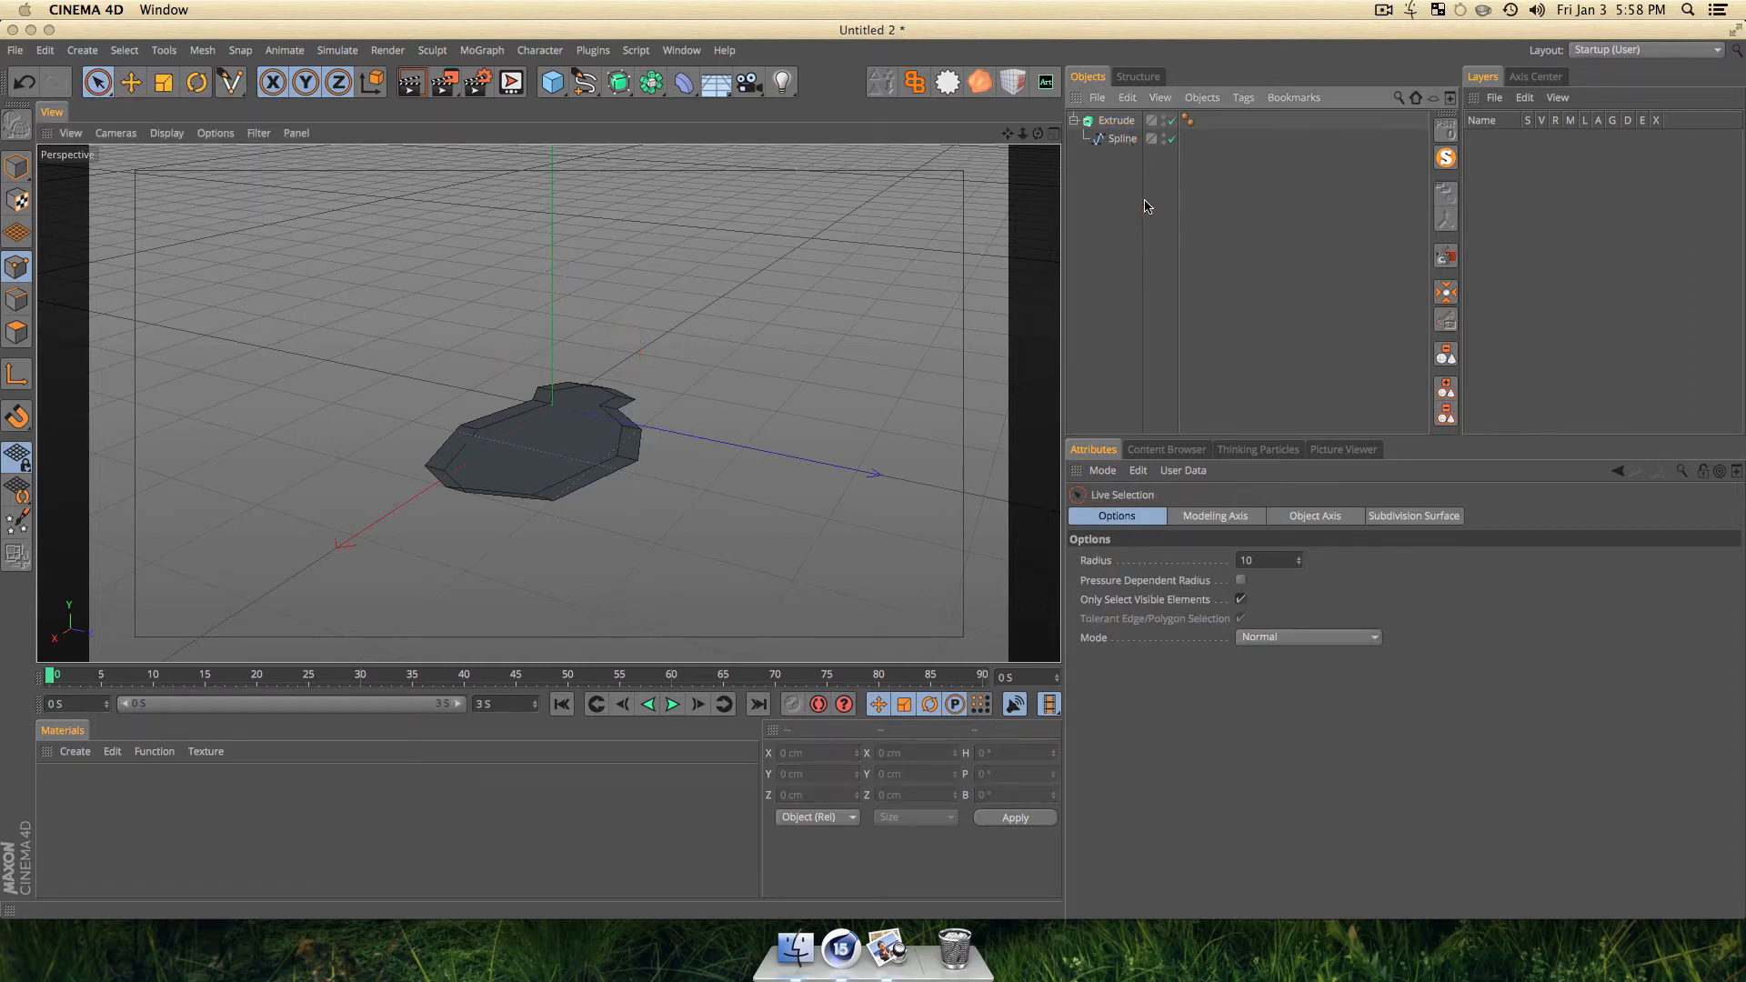
left_click(1120, 121)
left_click(1356, 558)
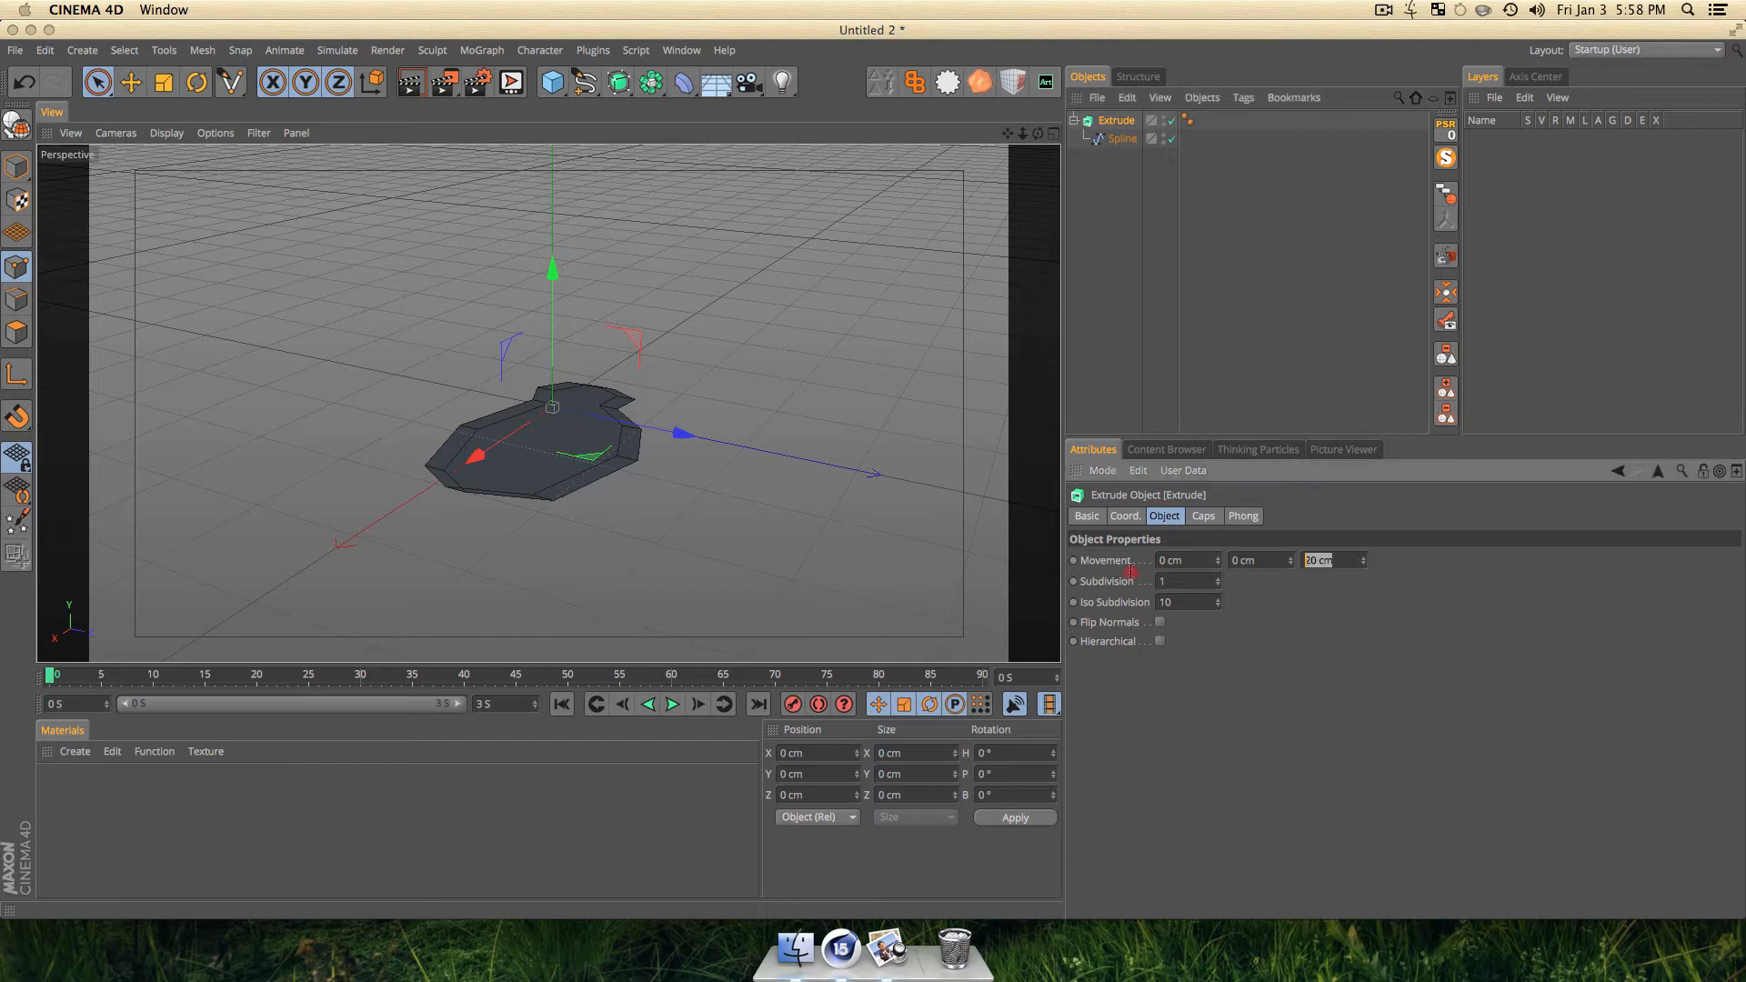
type("0")
key("Return")
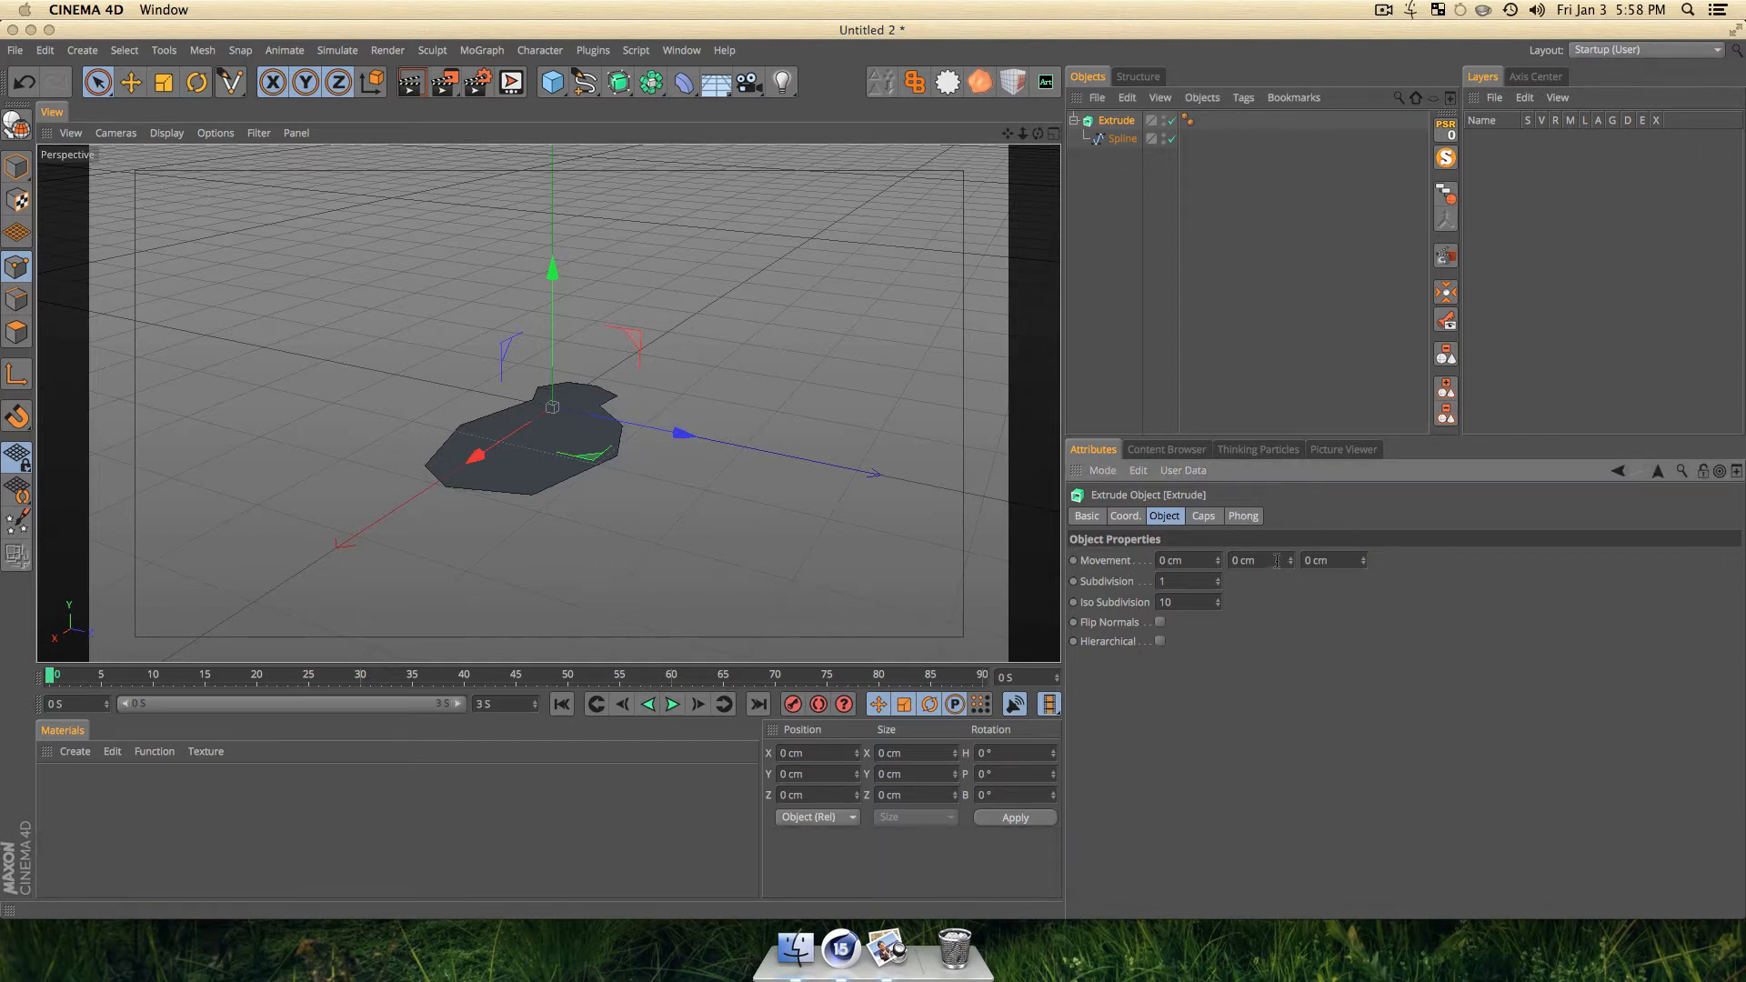
left_click_drag(1292, 560, 1292, 549)
Delete the Phong tag from the Extrude object so the island keeps hard, faceted edges.
scroll(464, 469, "up", 5)
key("3")
left_click_drag(466, 469, 424, 488)
left_click(1144, 206)
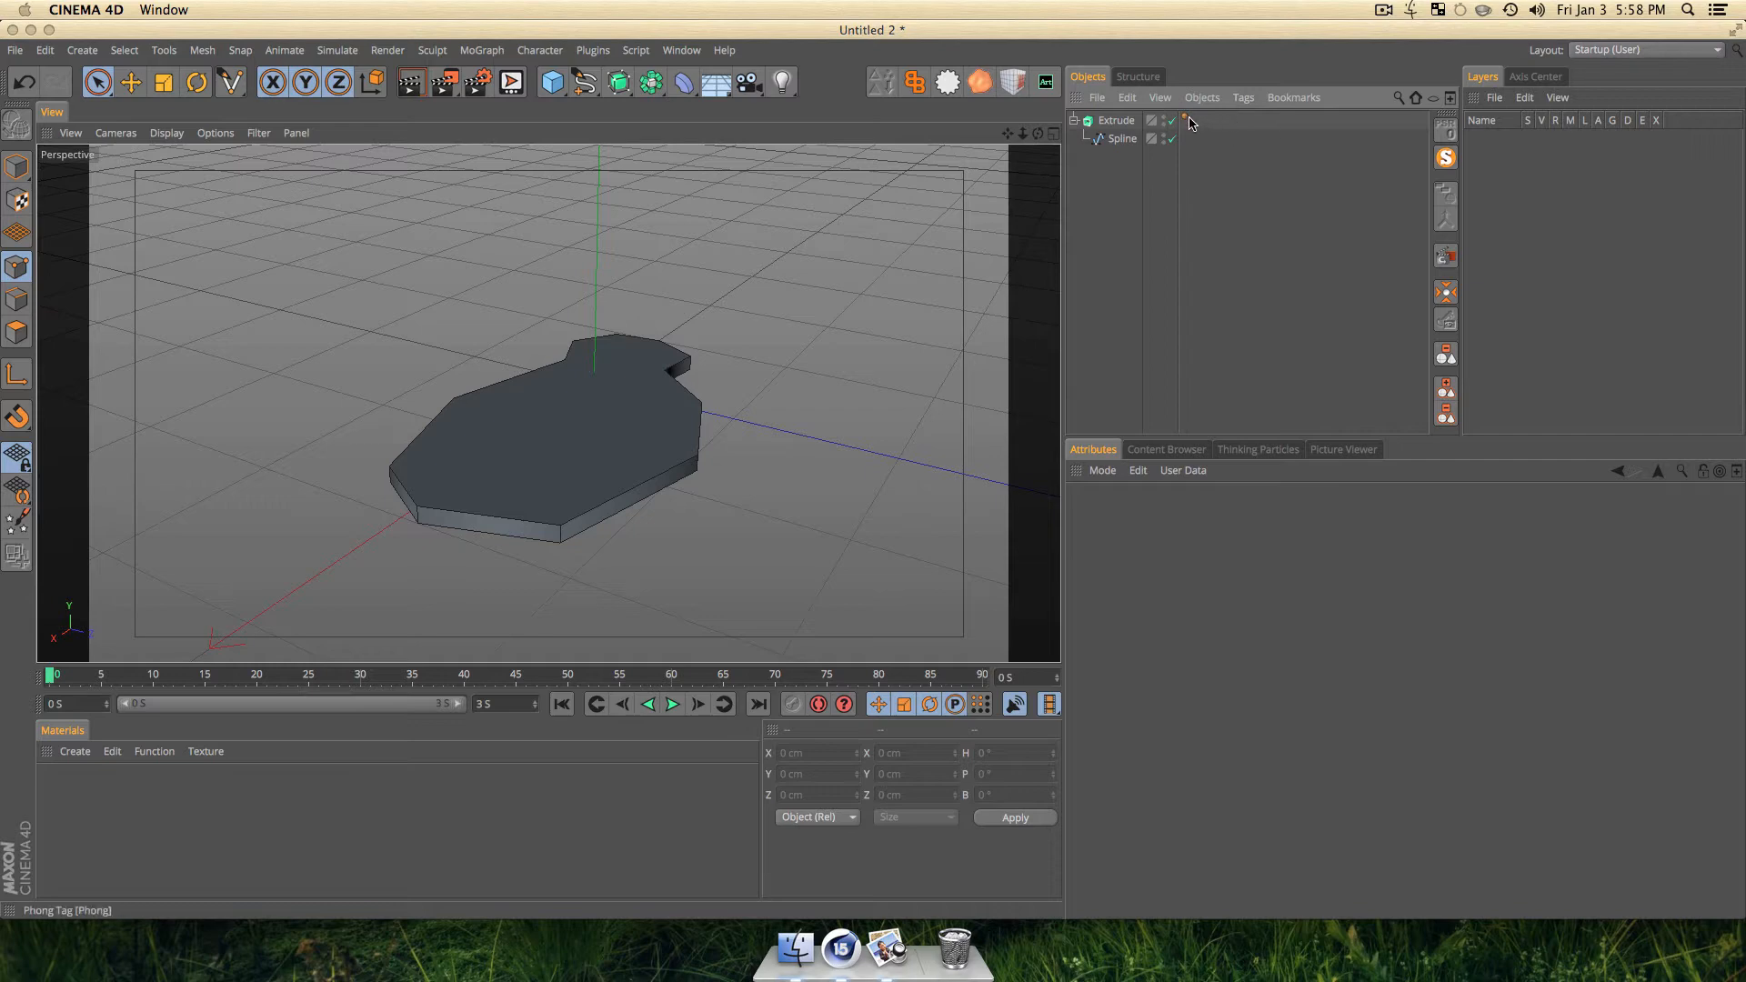
left_click(1187, 121)
key("Delete")
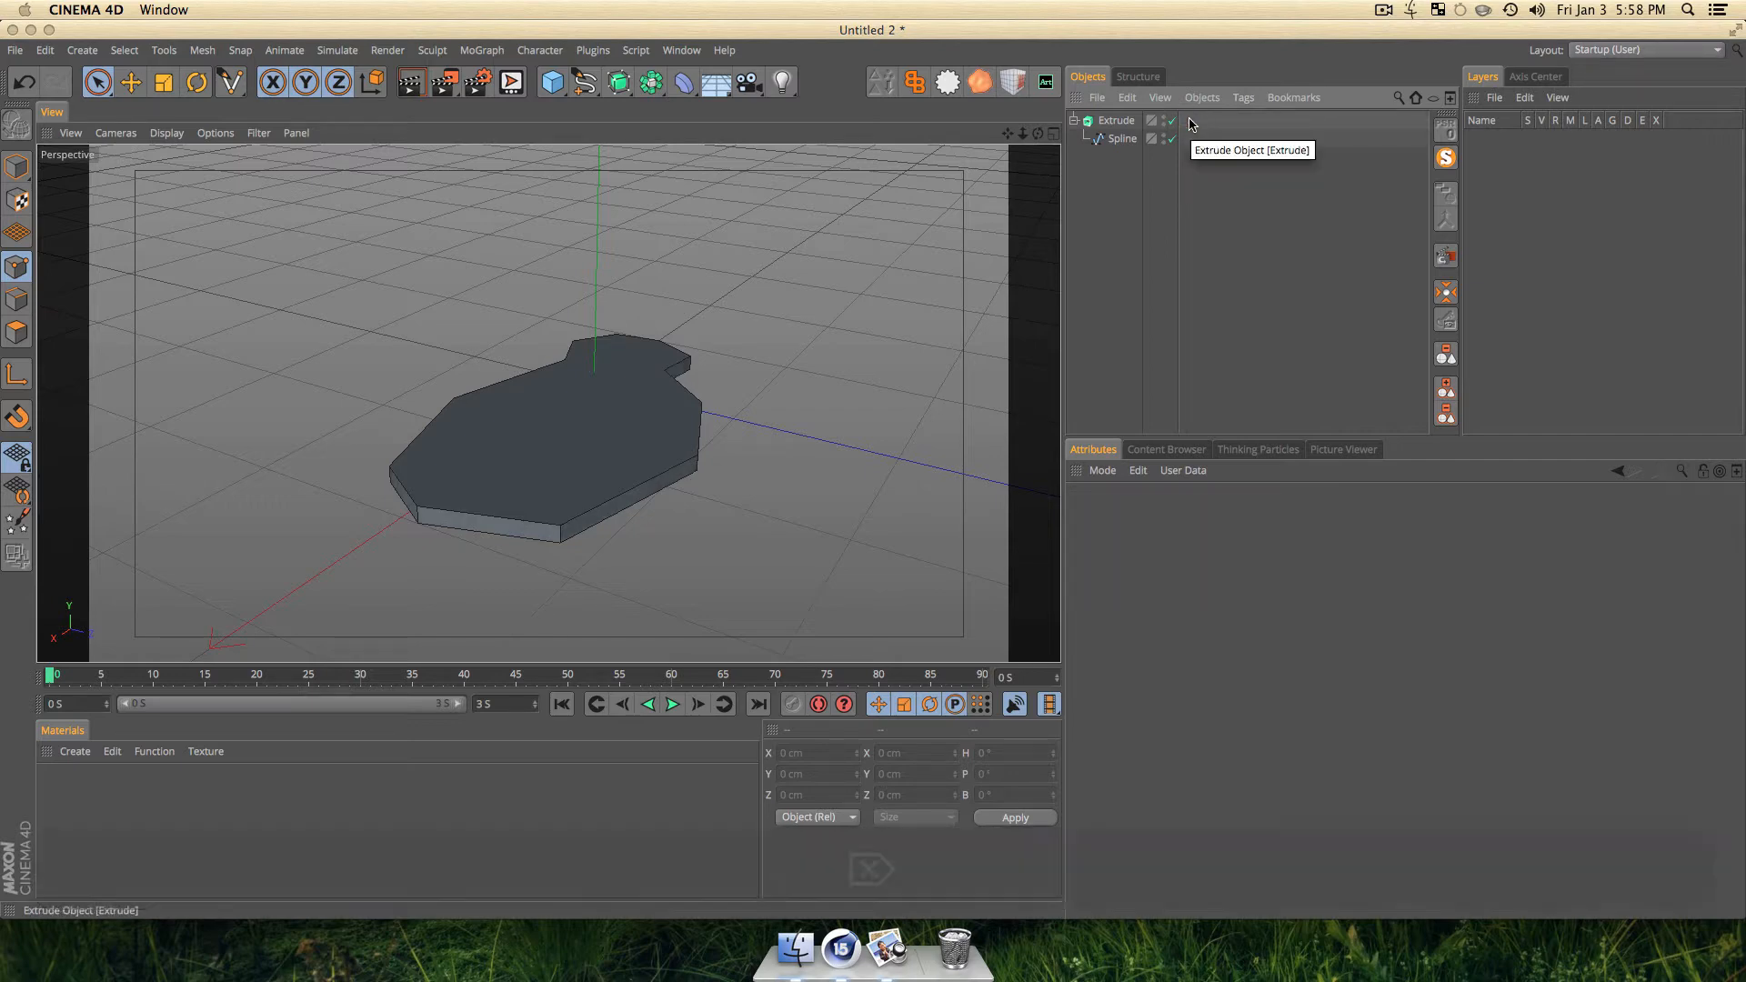
key("3")
left_click_drag(736, 491, 708, 521)
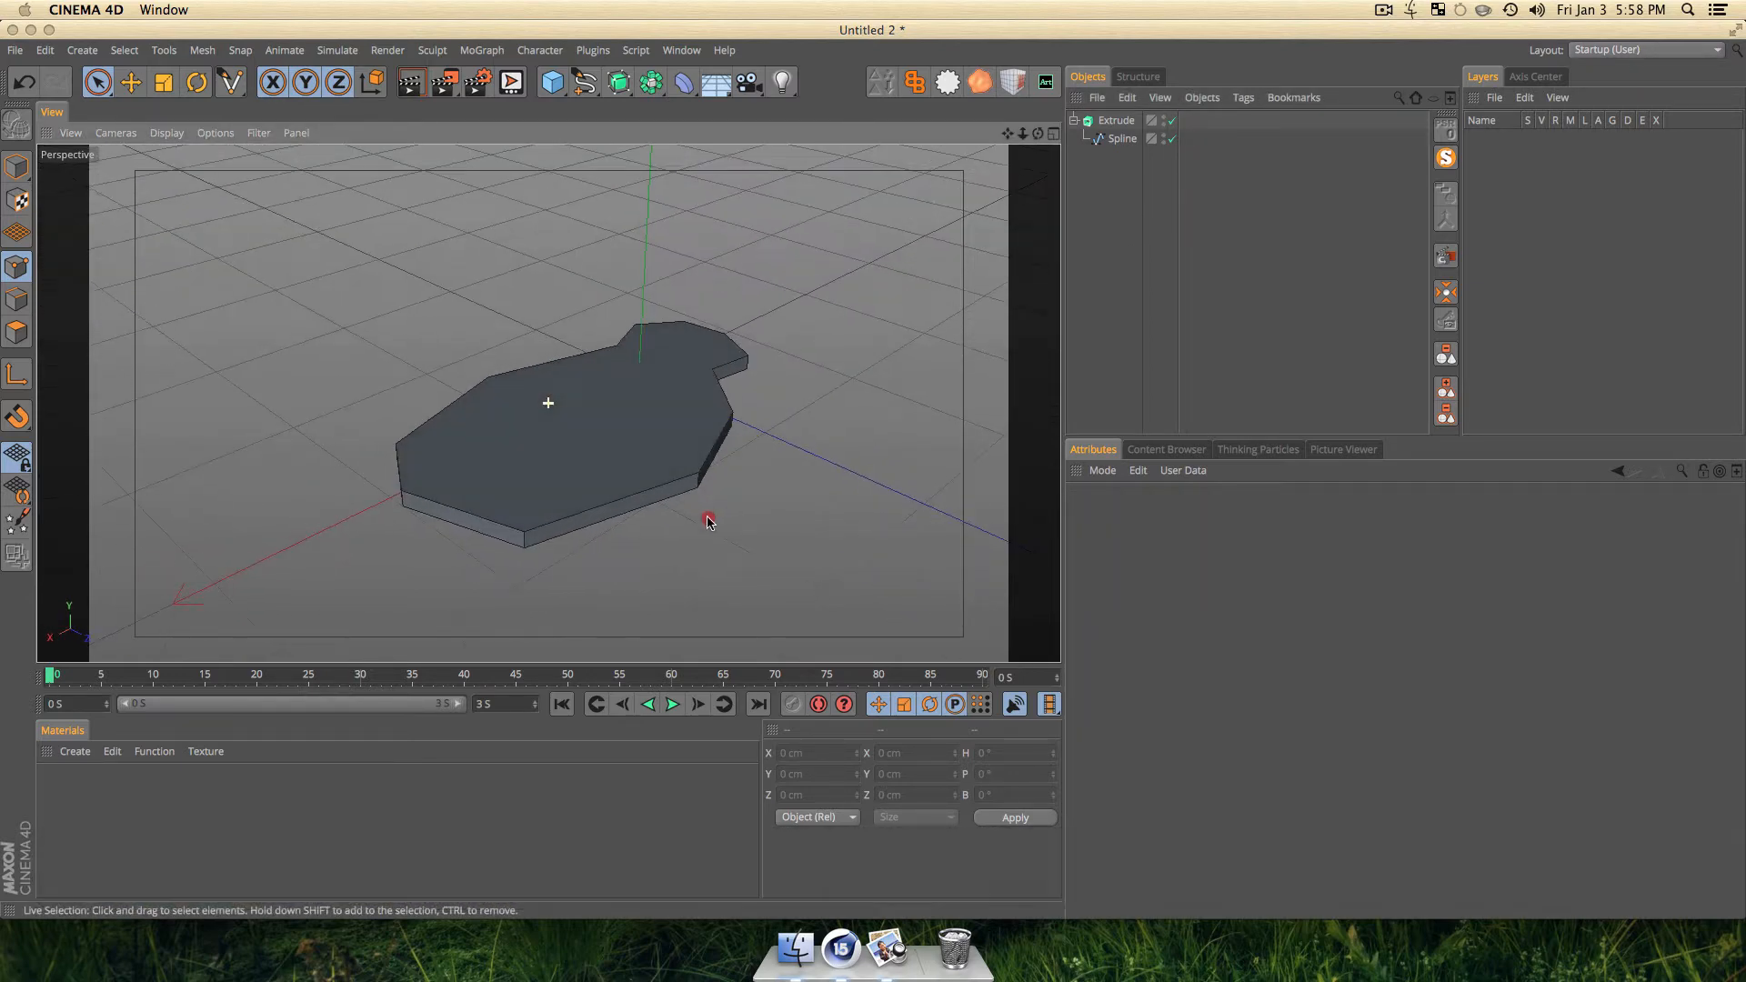
Add a MoGraph Cloner as the parent of the Extrude object.
left_click(1118, 122)
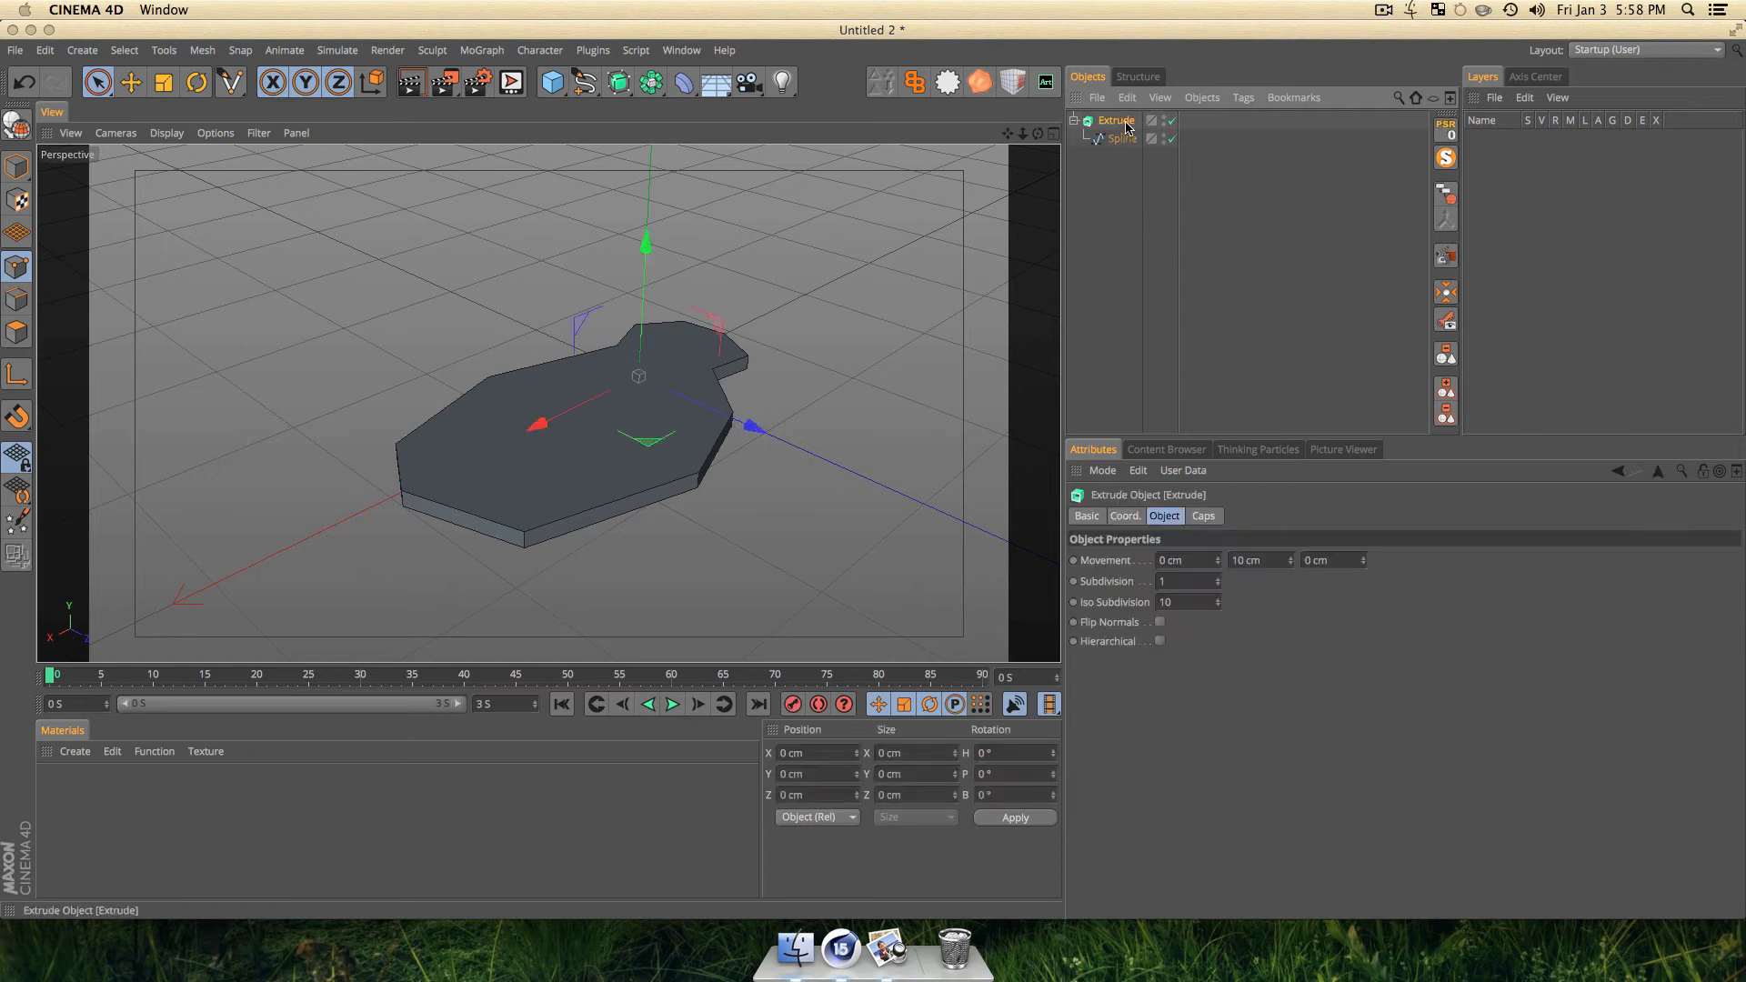
left_click(481, 50)
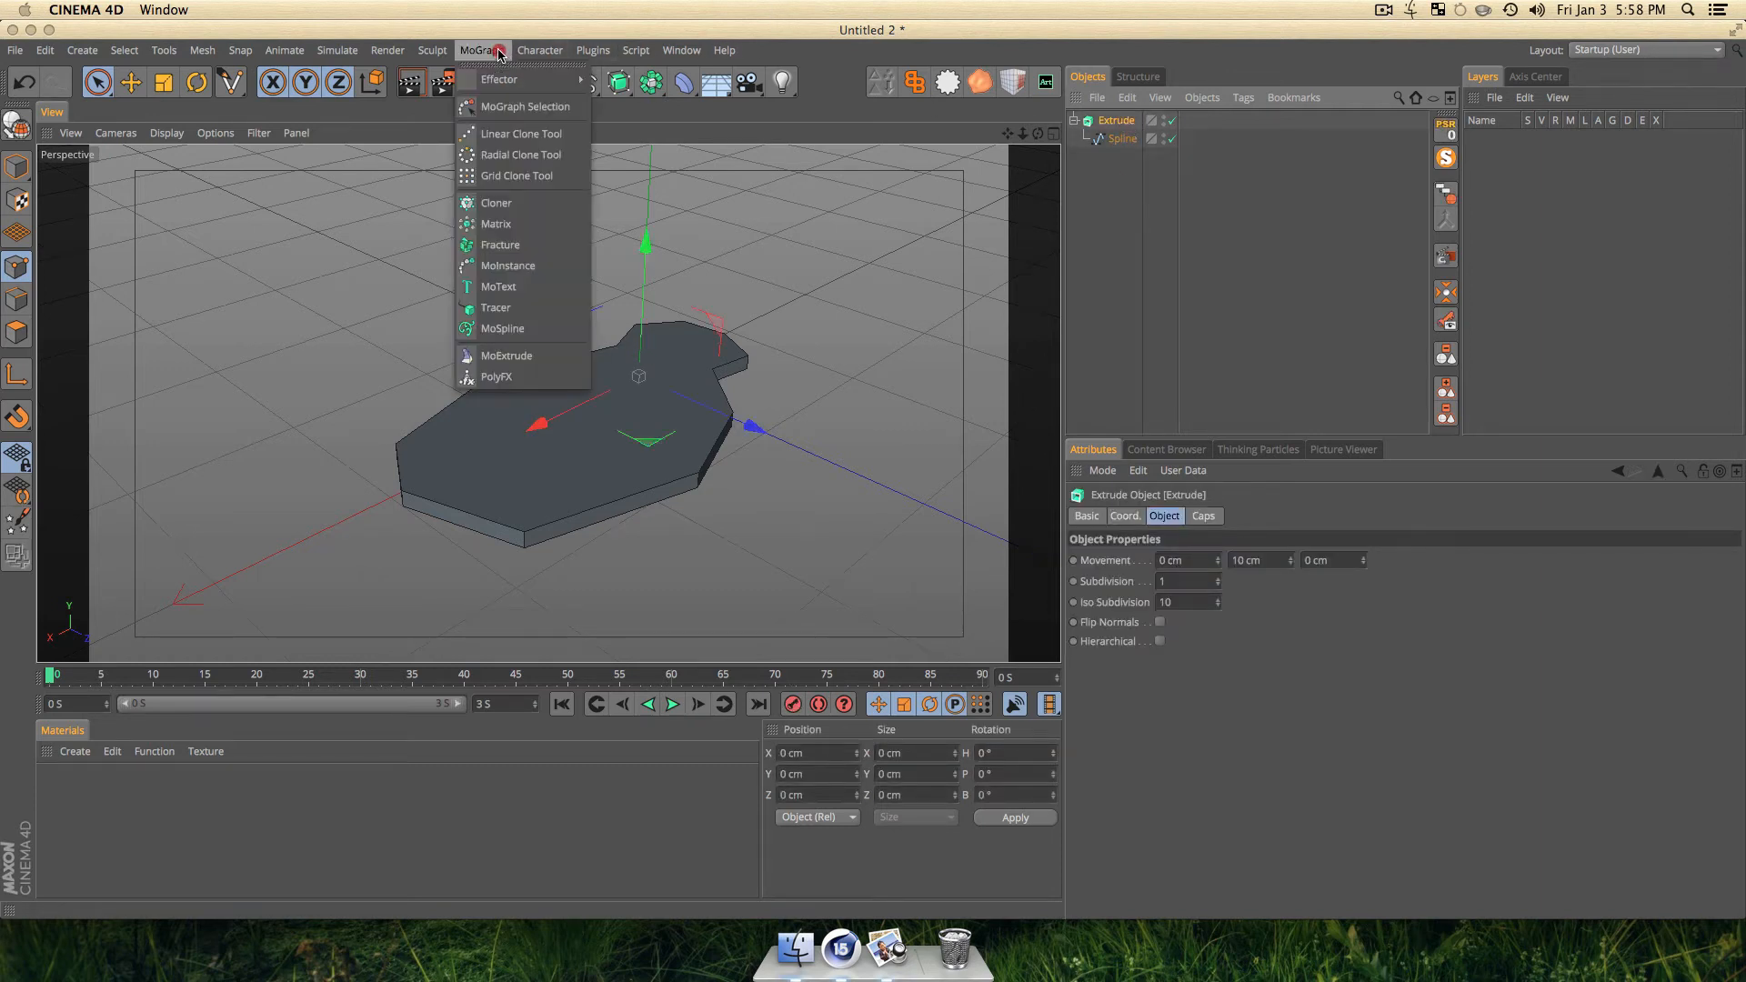
left_click(517, 206, "alt")
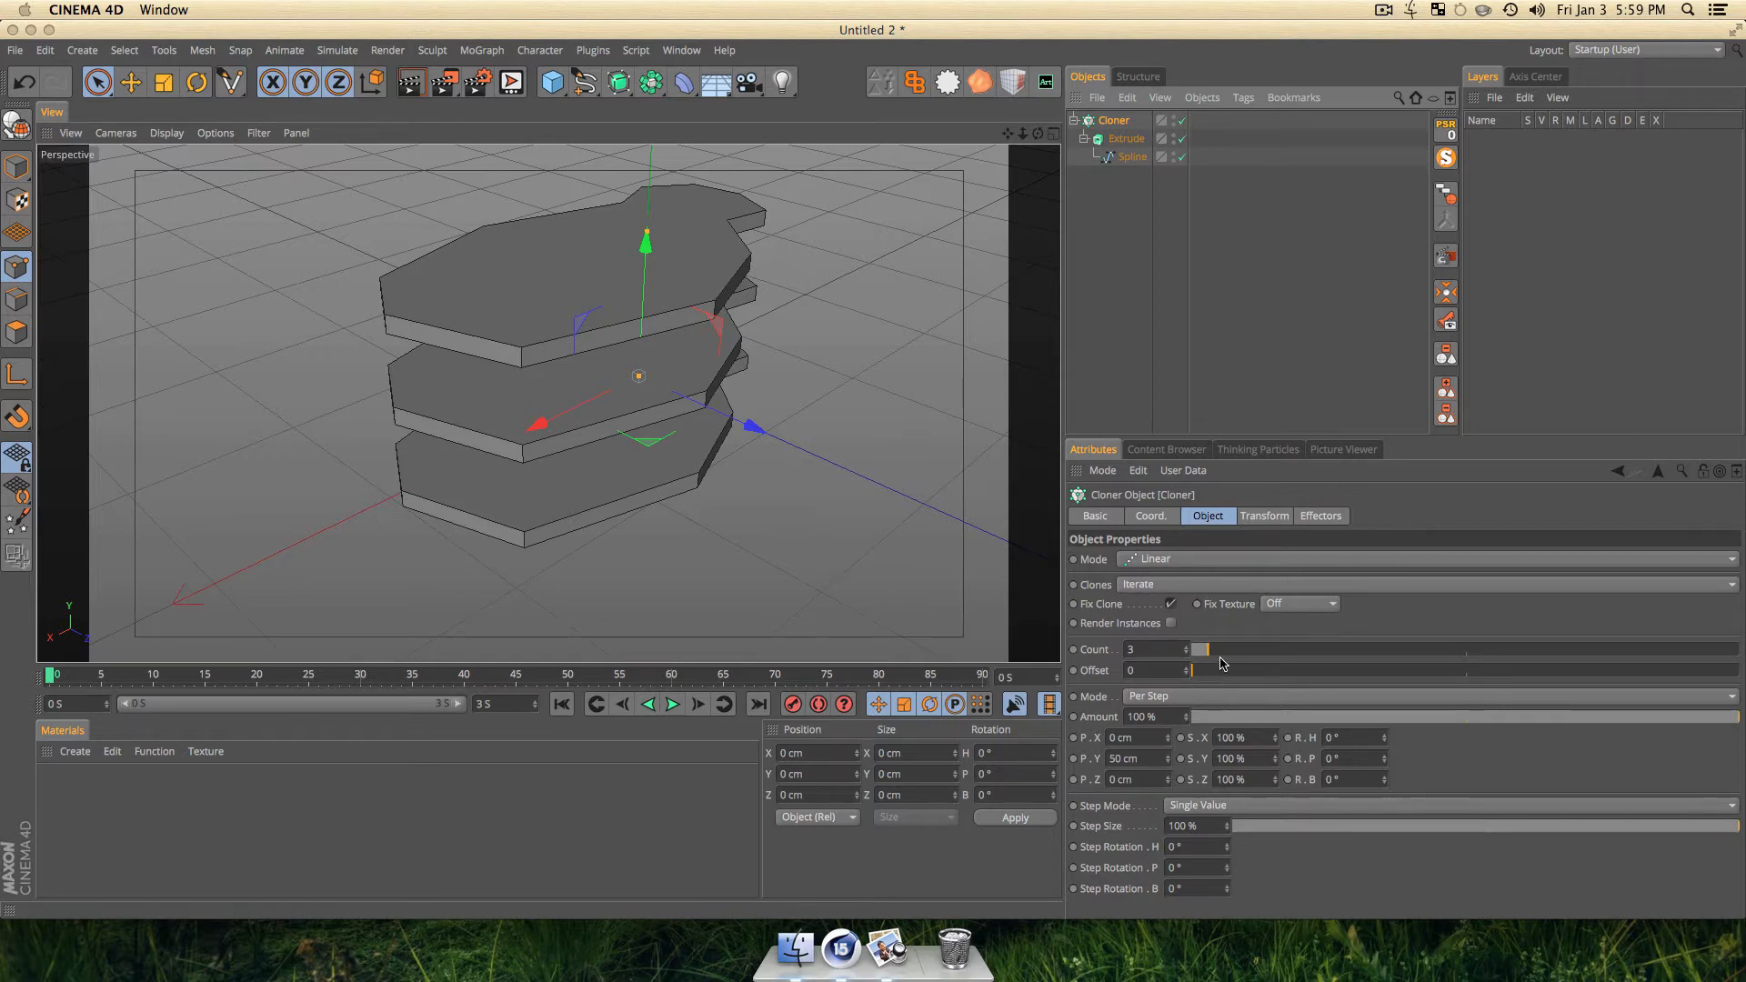
Set the Cloner's per-step Y position to 0.5 cm and lower it to -2.5 cm so the clones stack downward.
left_click(1140, 758)
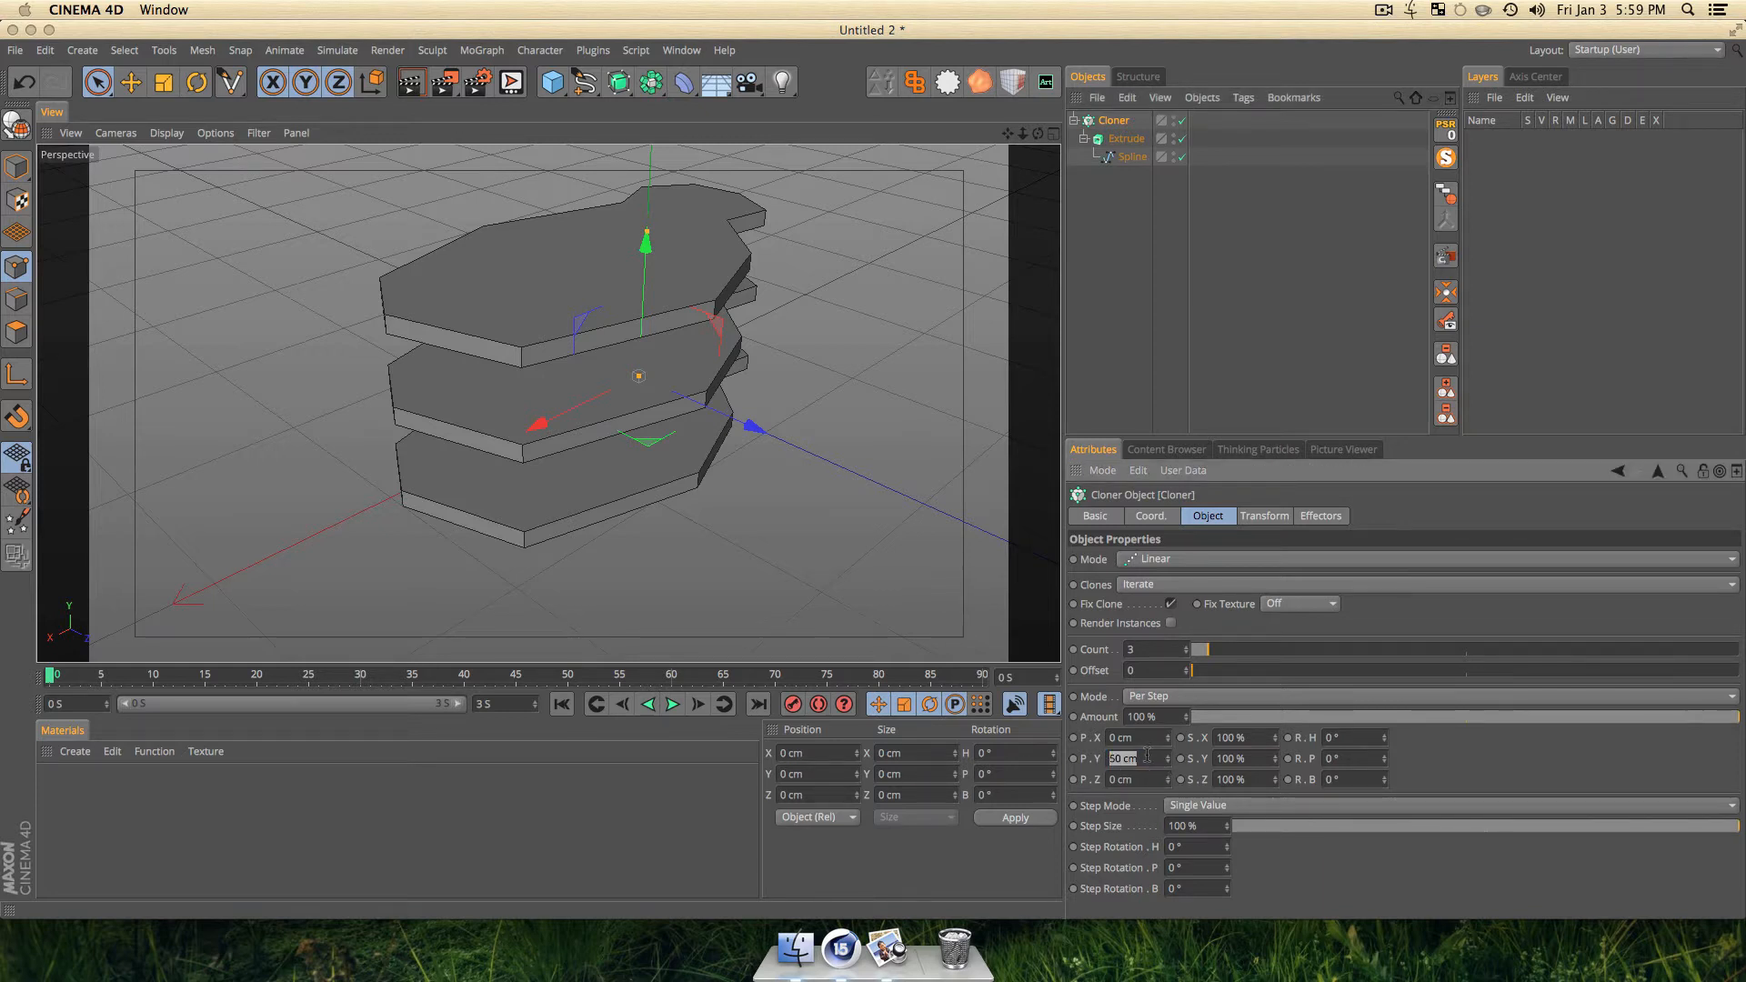
type("0.5")
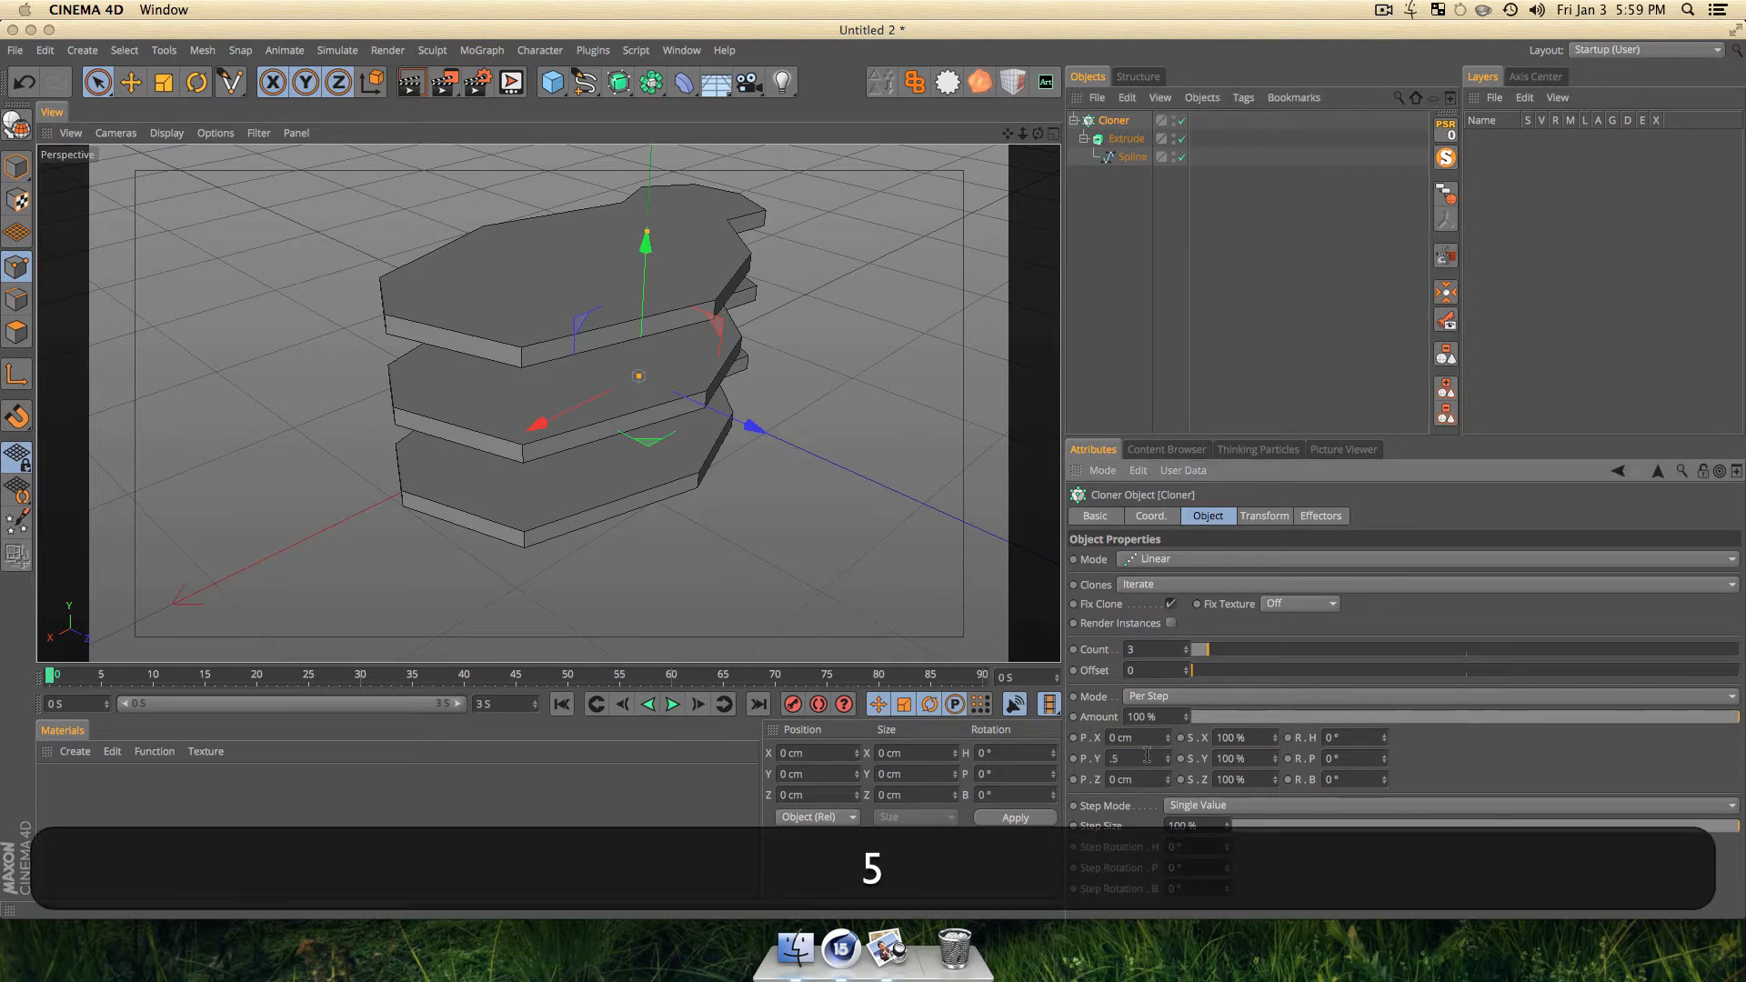
key("Return")
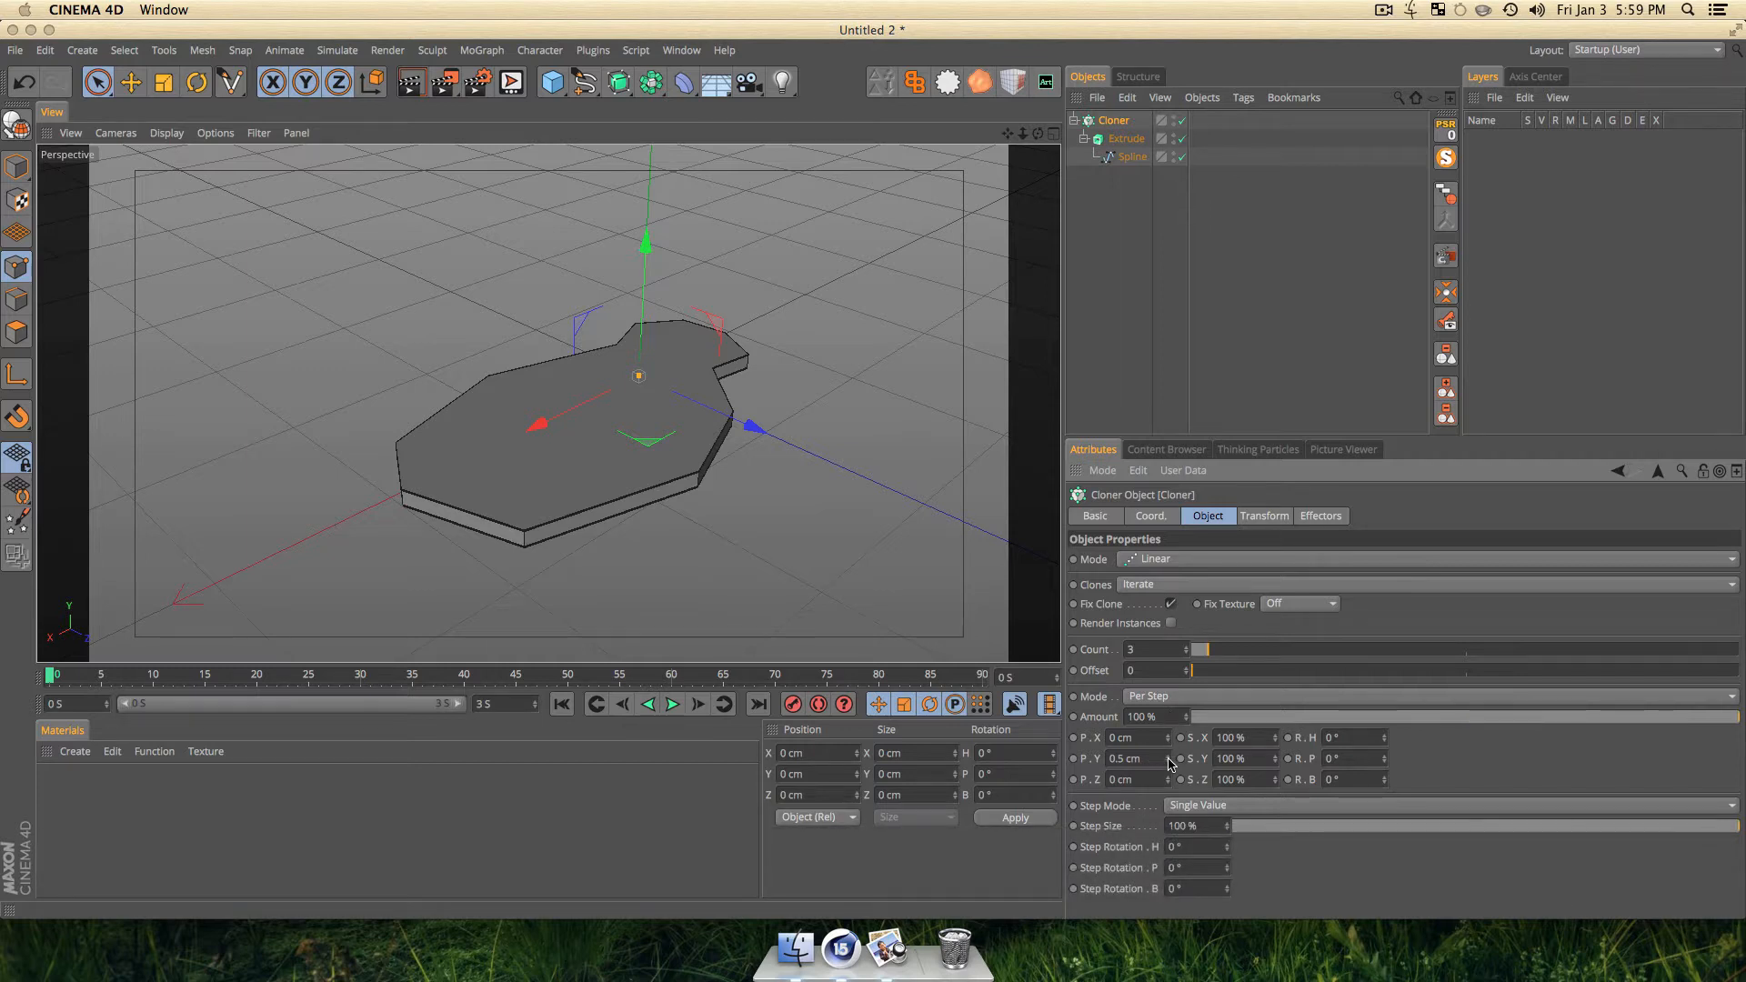
left_click_drag(1168, 760, 1168, 791)
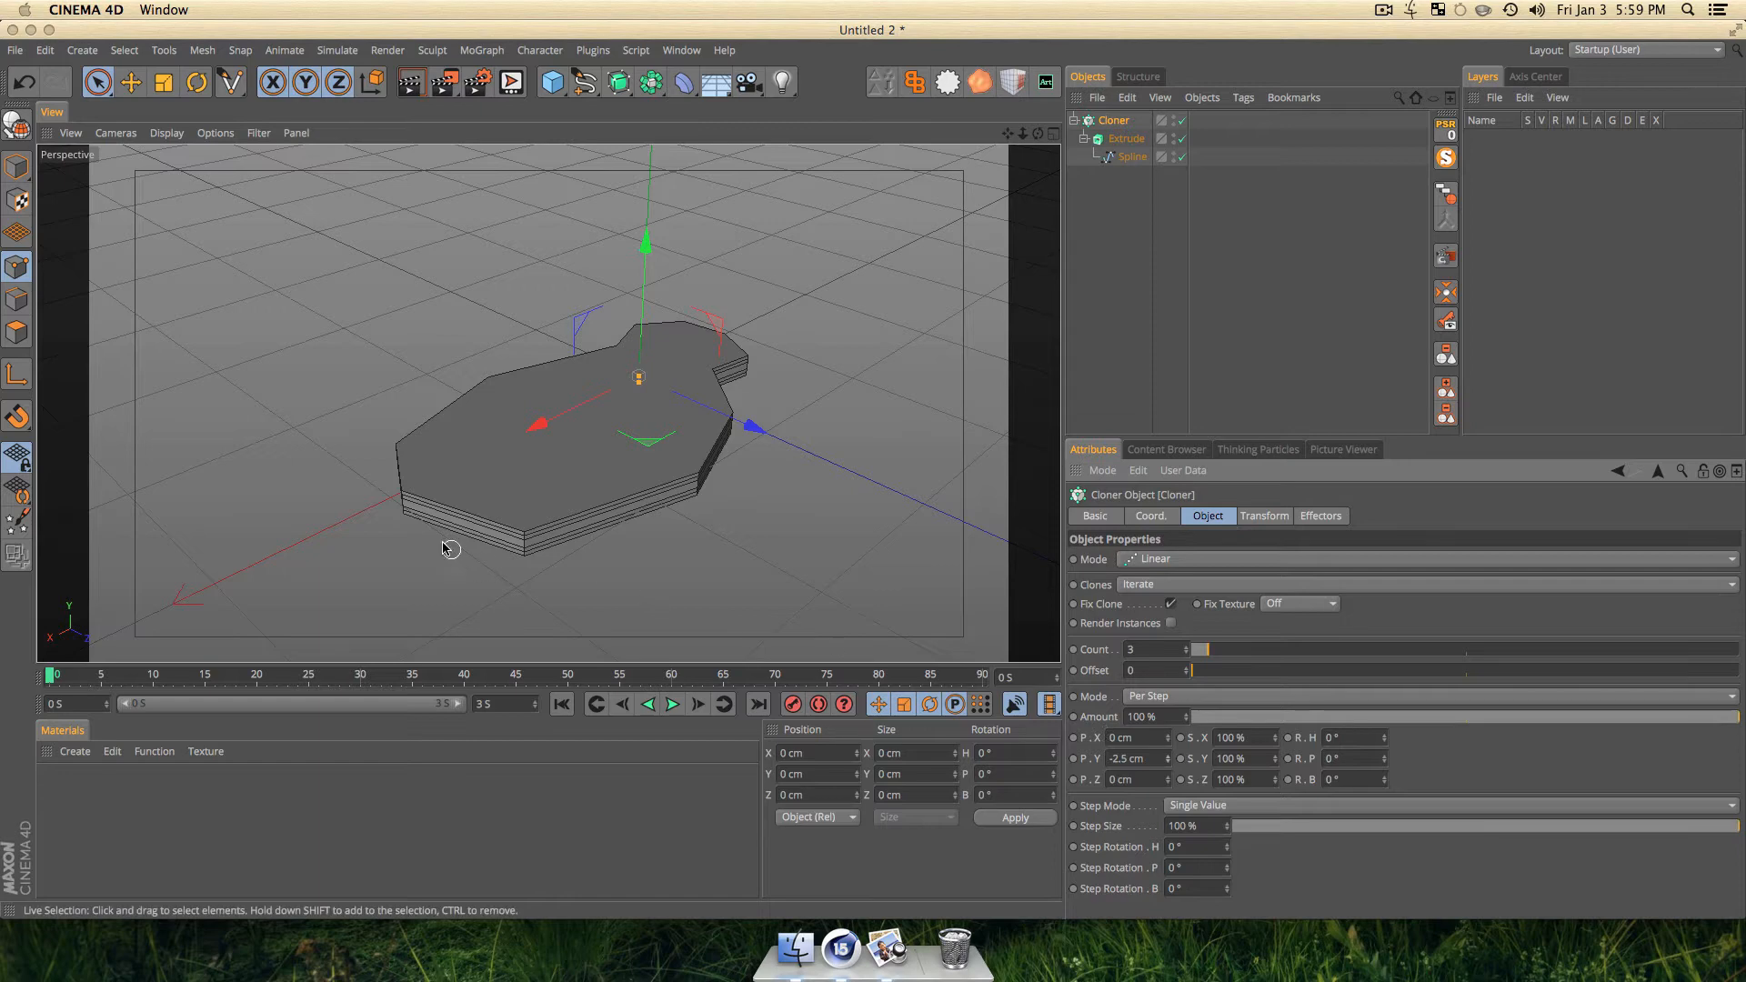
Set the Cloner's per-step X and Z scale to 110% so each lower island layer is wider.
key("3")
mouse_move(423, 530)
left_mouse_down()
mouse_move(533, 518)
mouse_move(698, 453)
left_mouse_up()
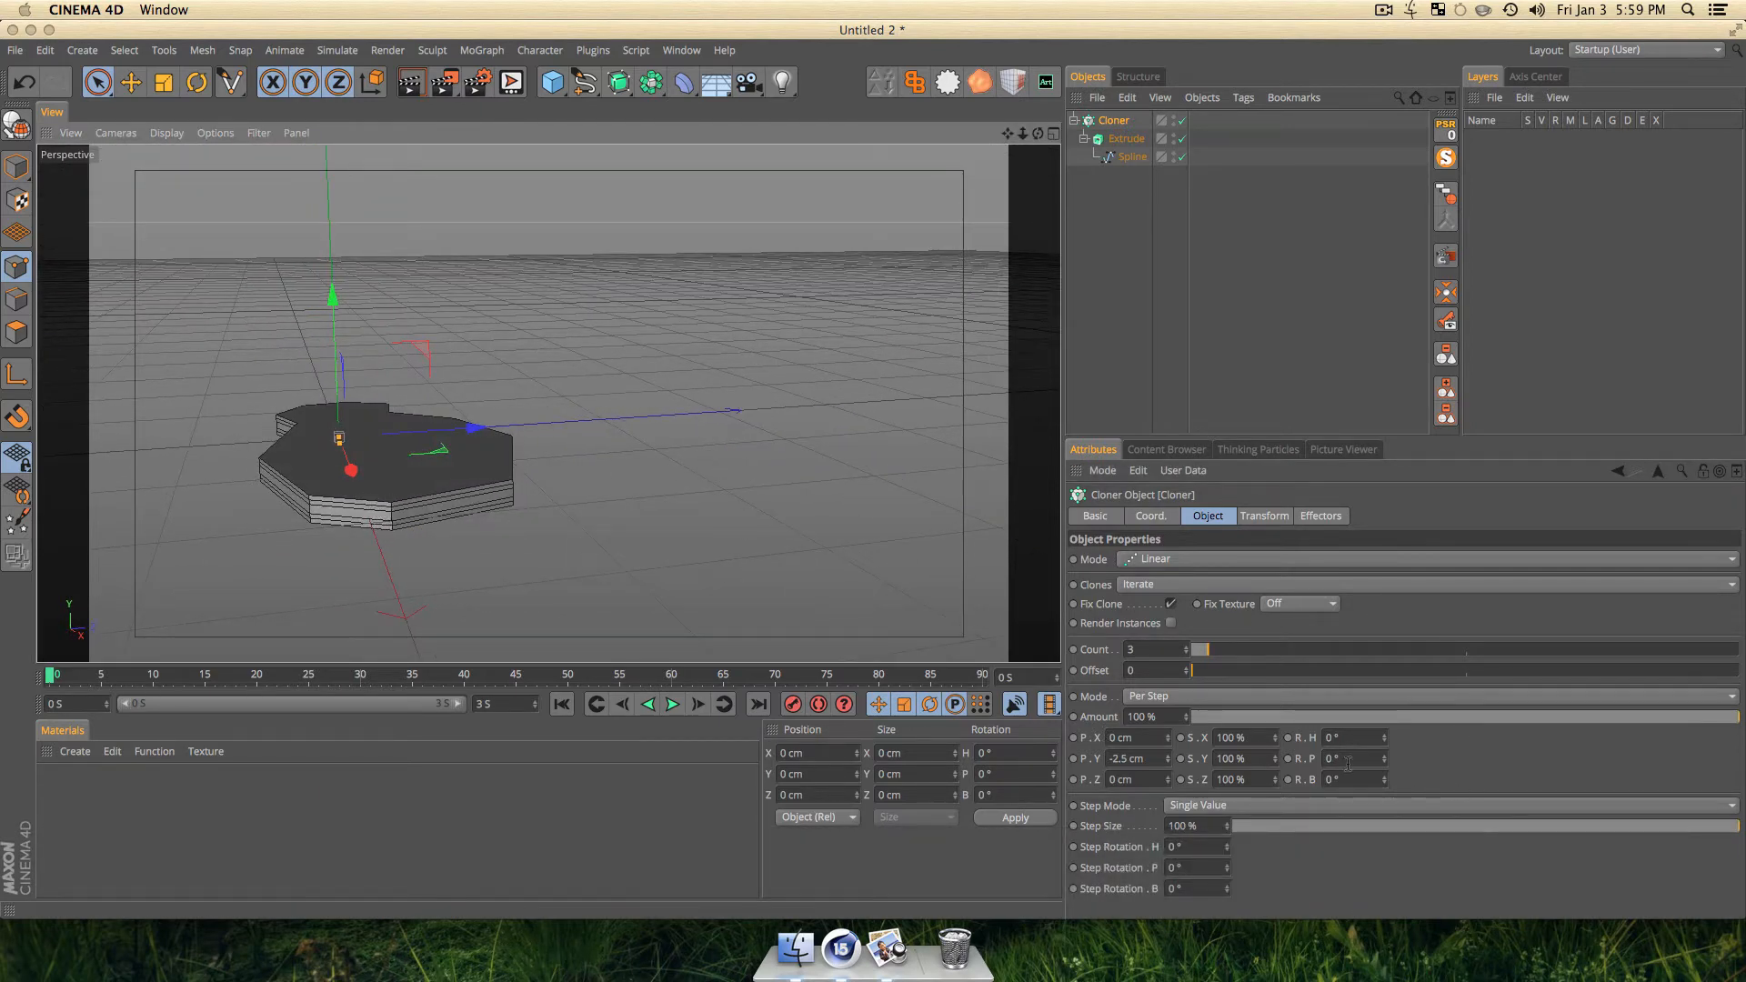
key("3")
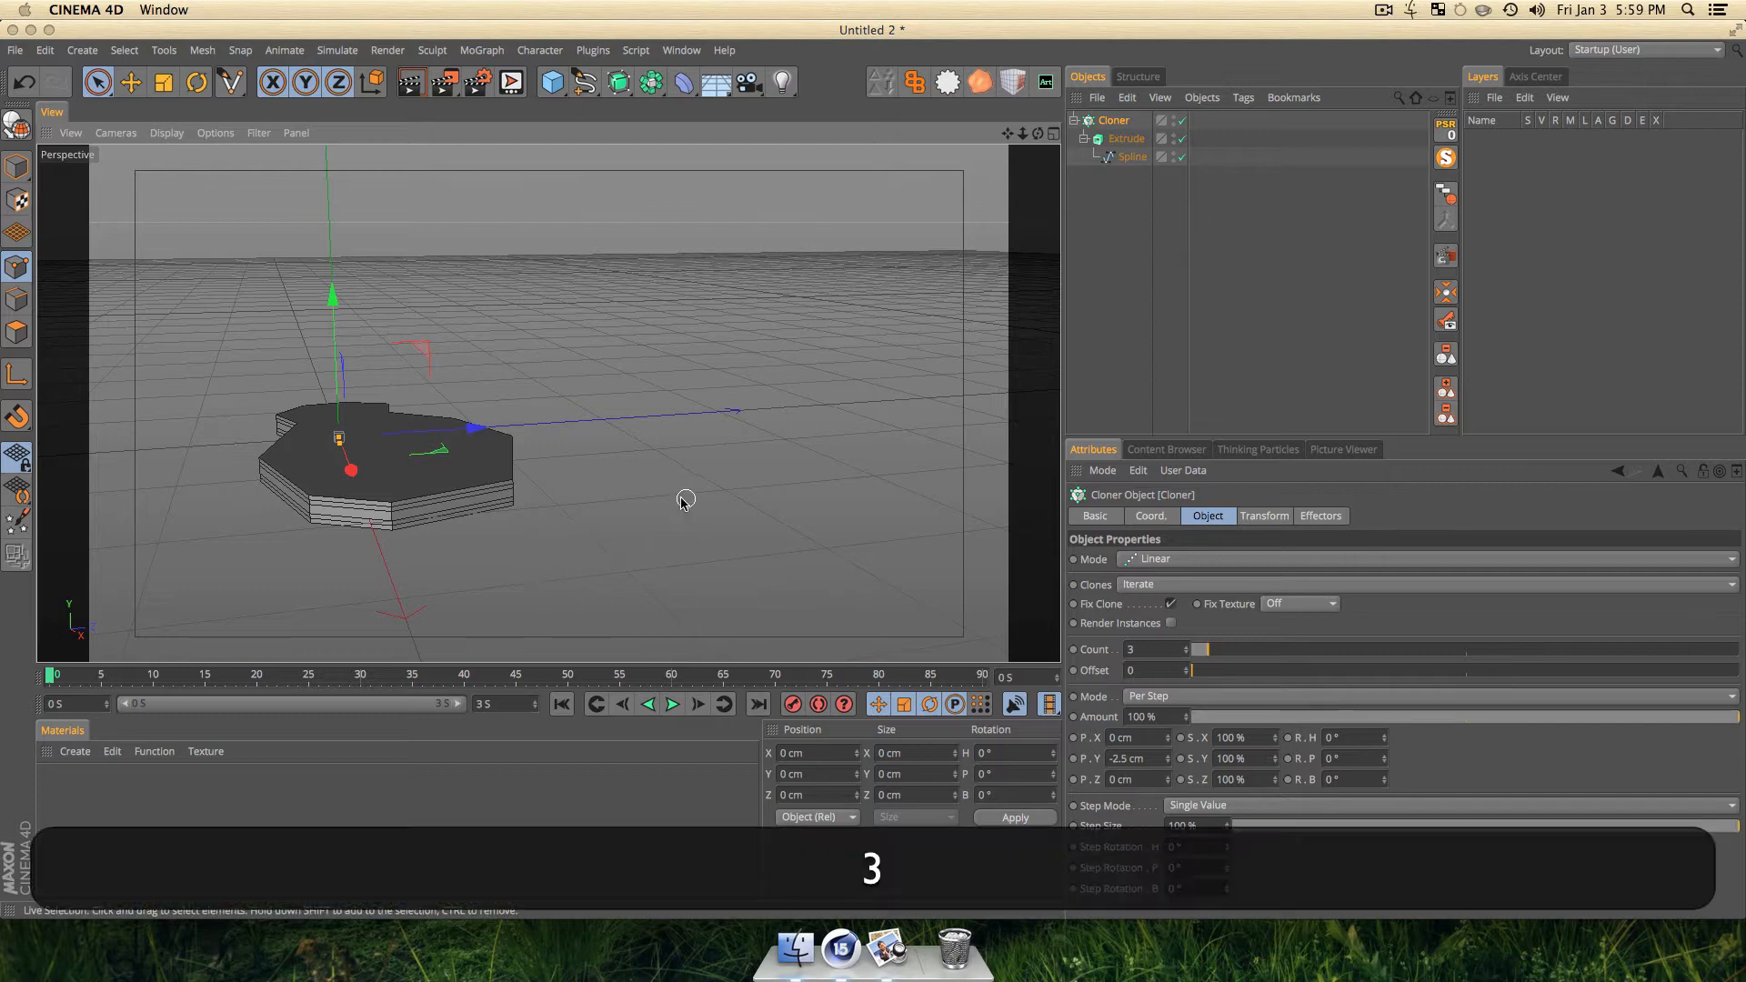
left_click_drag(684, 499, 460, 517)
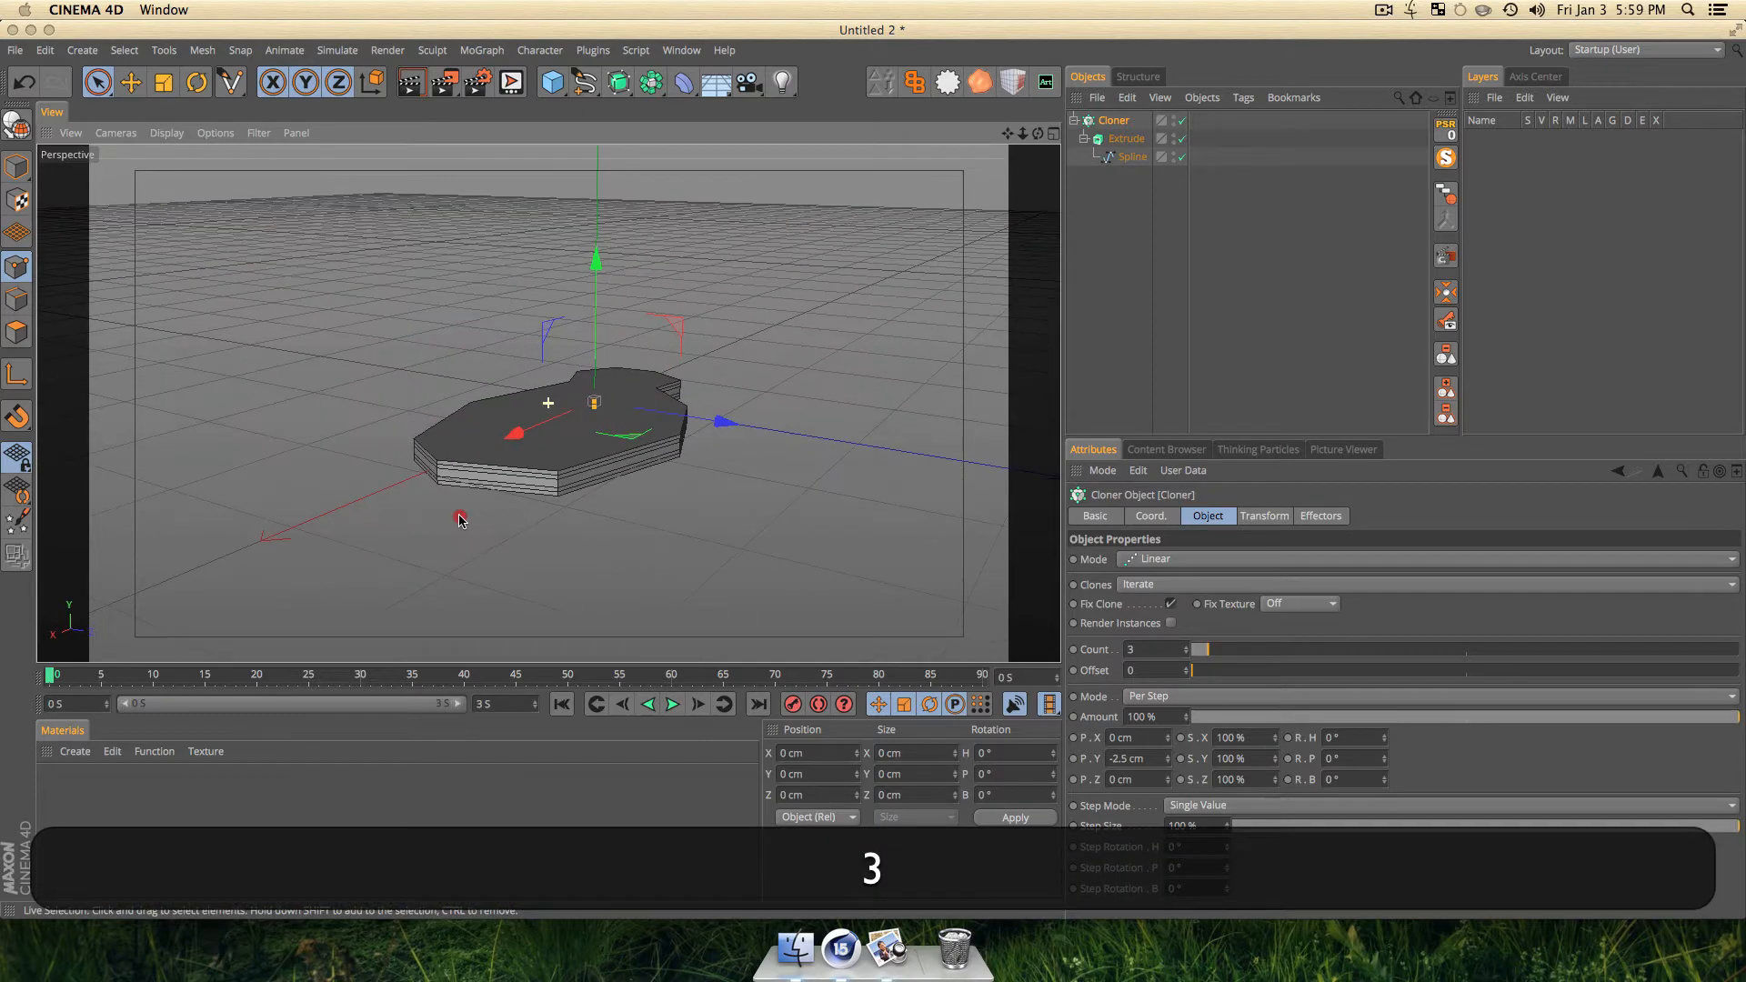
left_click(1241, 738)
type("110")
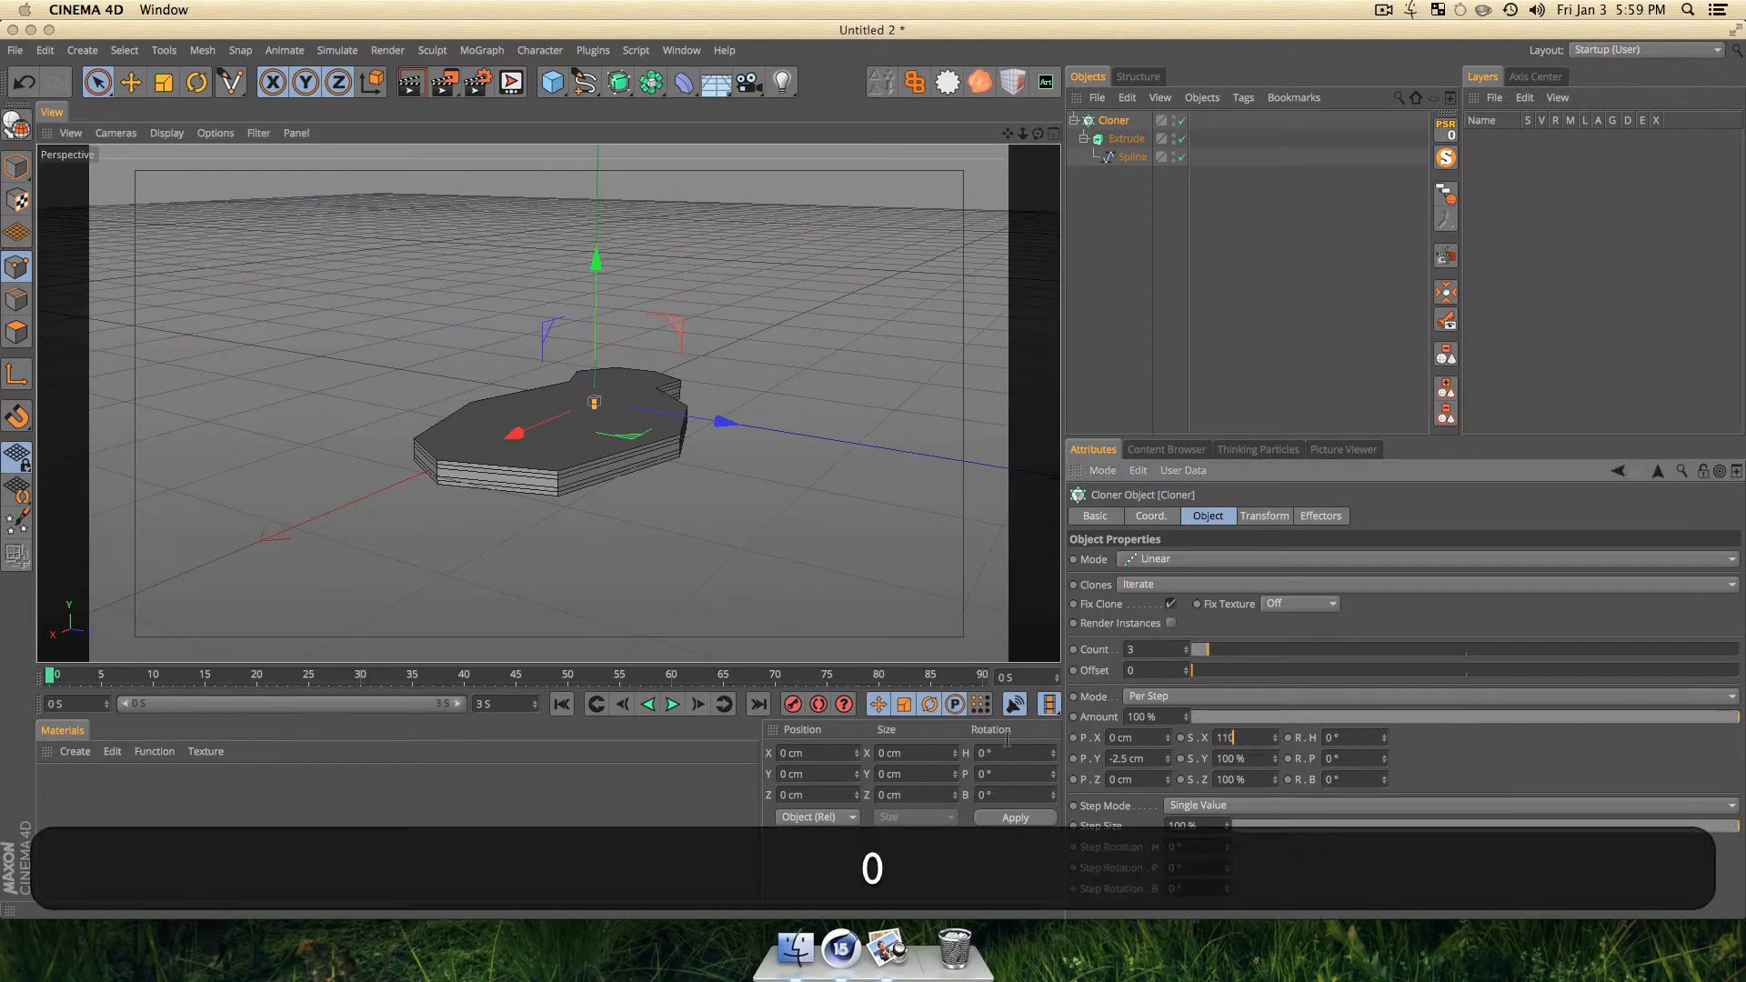
key("Return")
key("Tab")
key("Tab")
type("1")
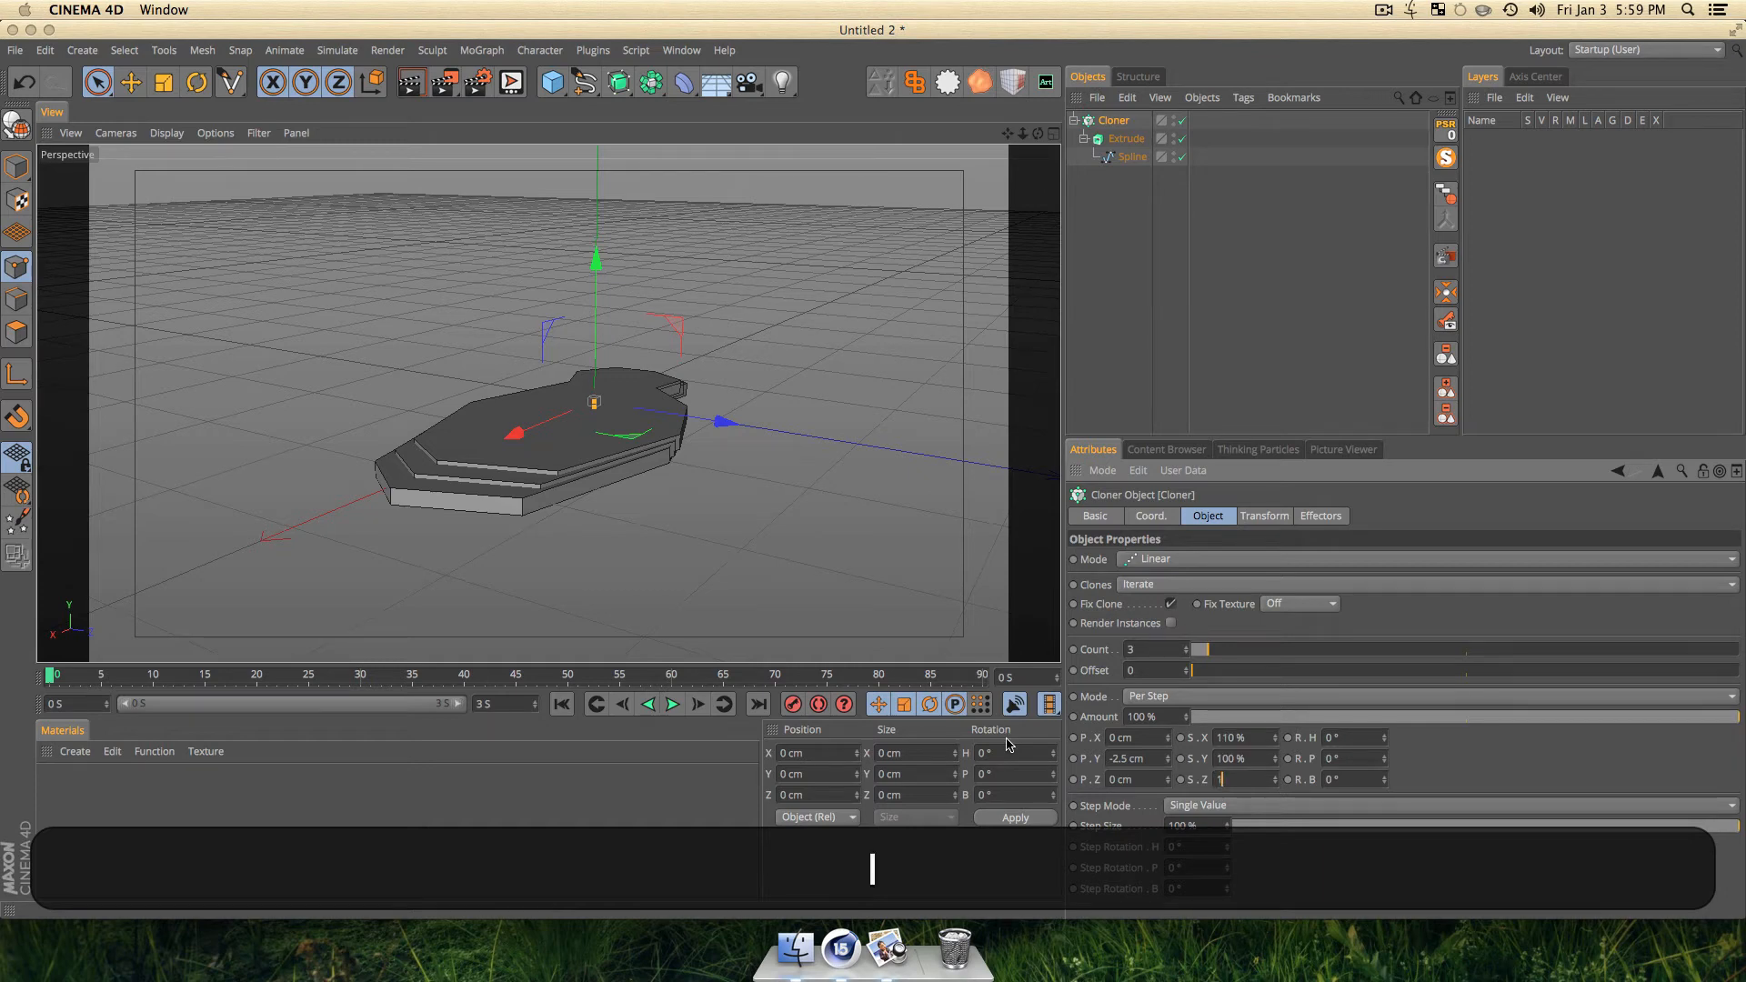
type("10")
key("Return")
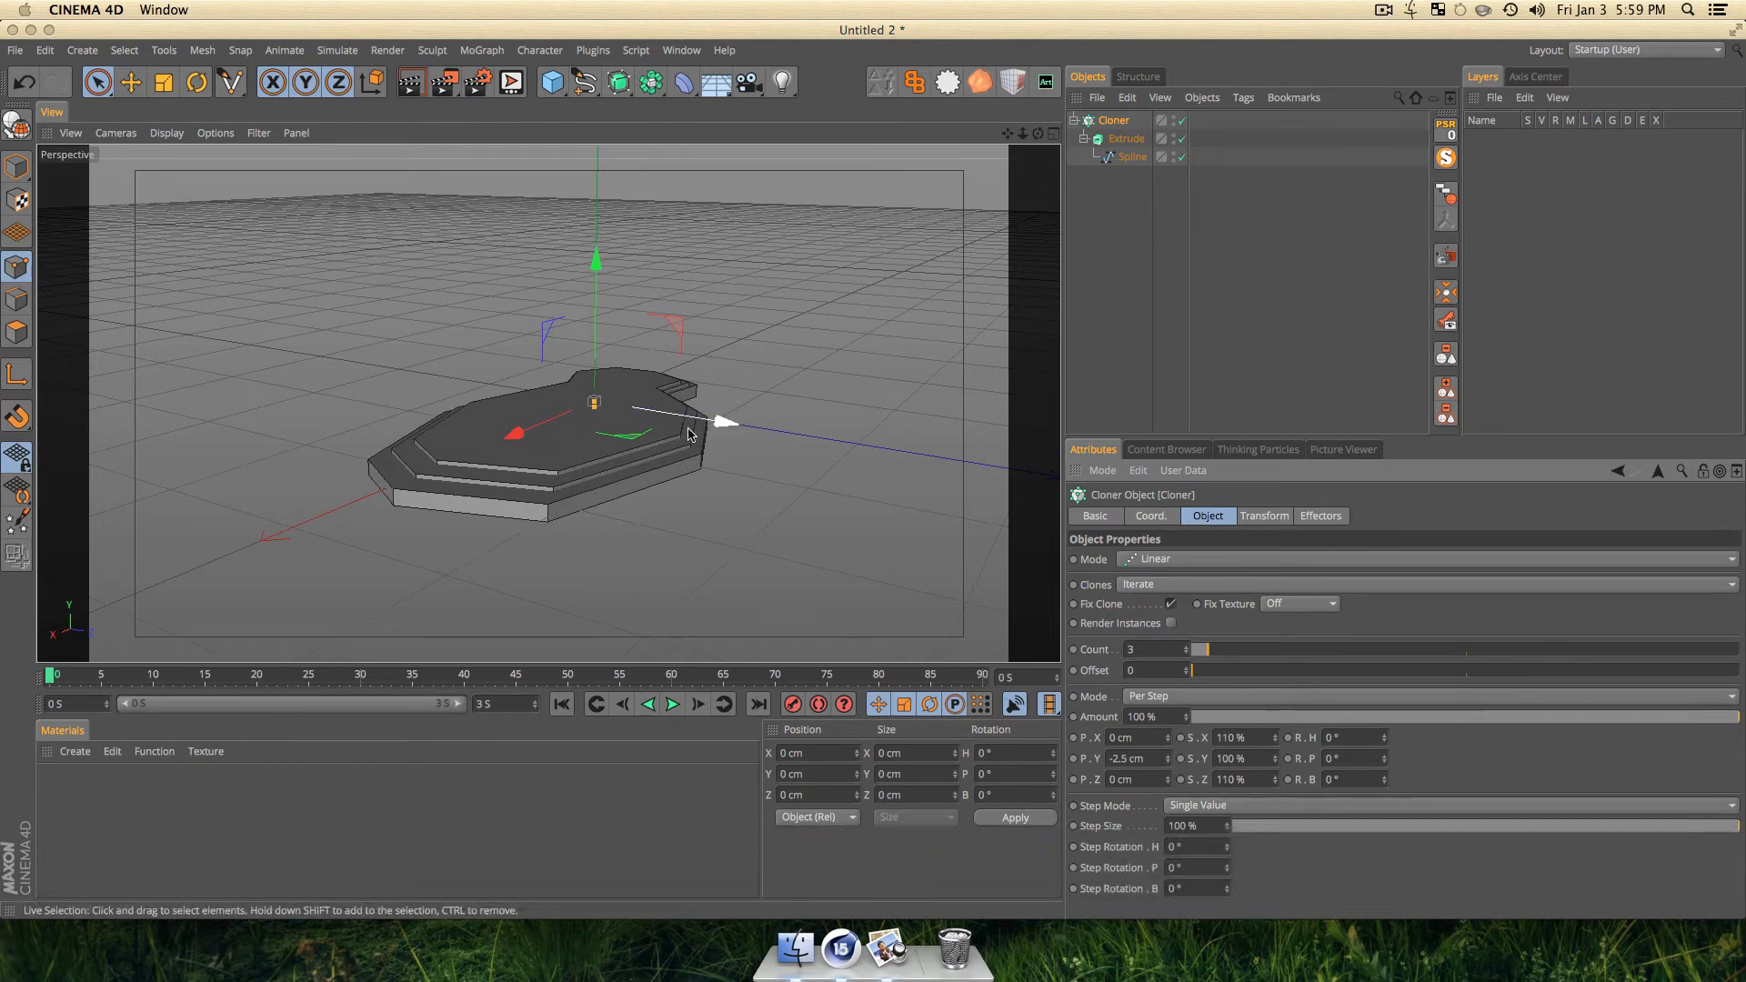
Check the stepped island edges from several angles and set the Cloner's per-step Y position to -3.5 cm.
key("3")
left_click_drag(546, 402, 495, 403)
scroll(678, 472, "up", 5)
key("3")
left_click_drag(639, 471, 742, 551)
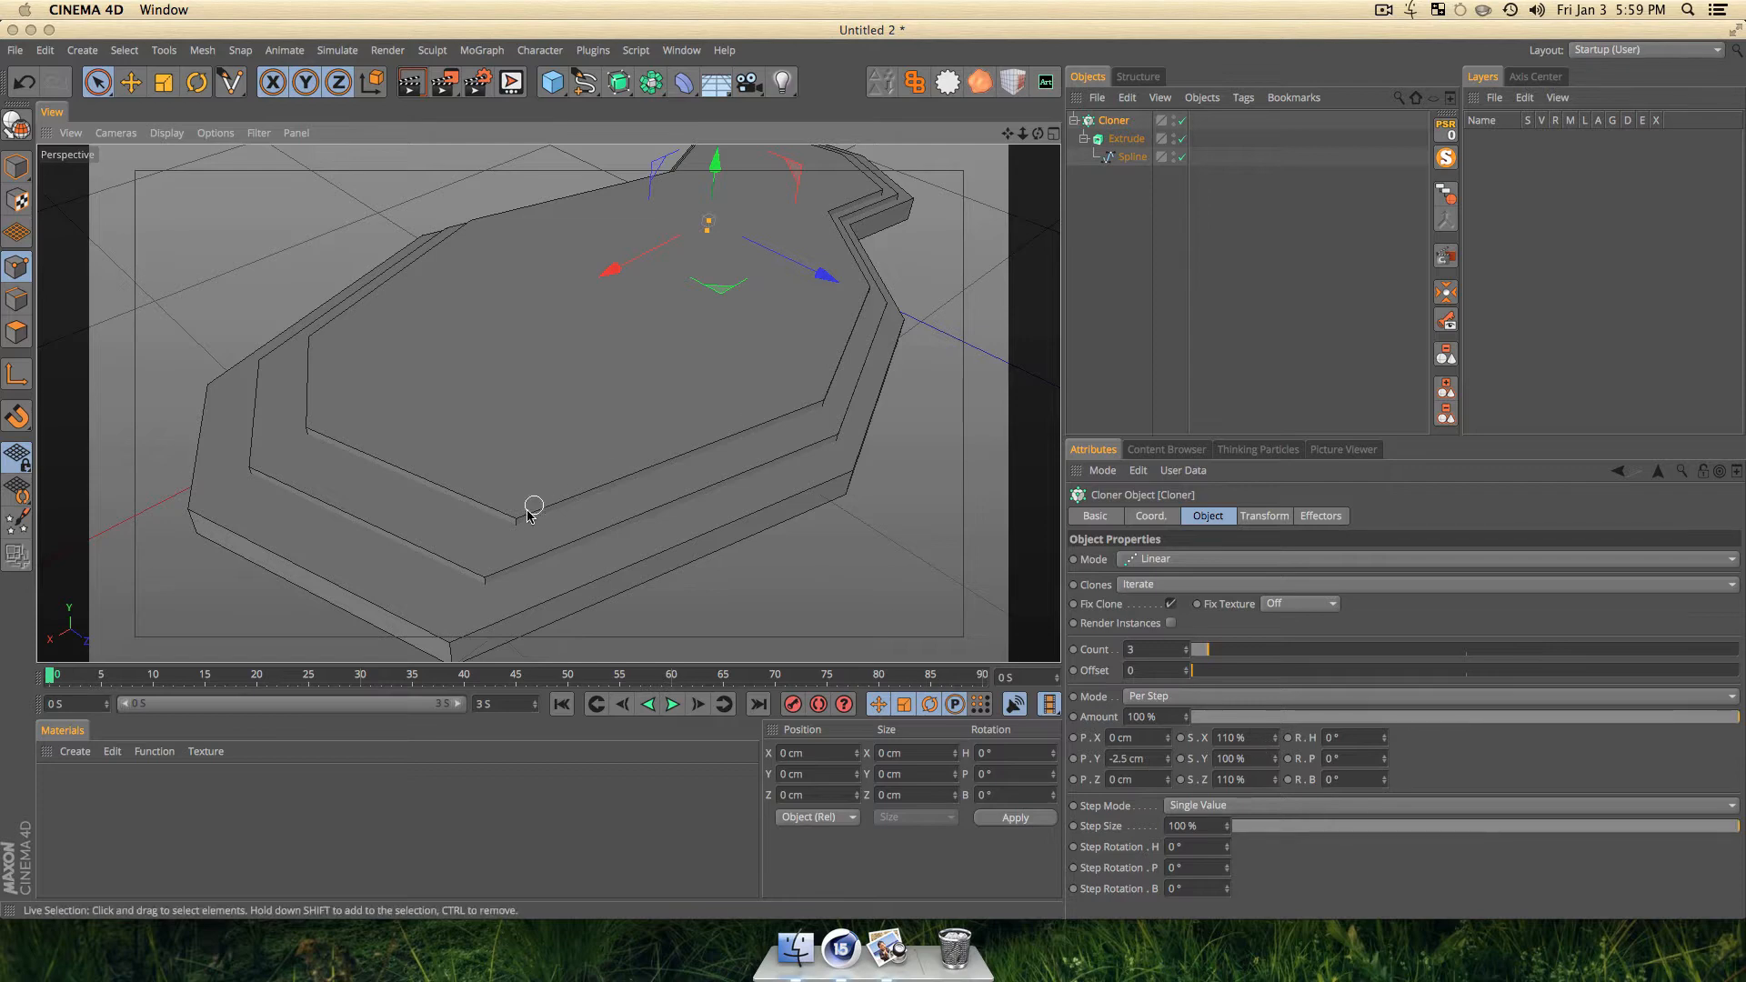
key("3")
left_click_drag(534, 499, 726, 443)
left_click_drag(884, 294, 963, 292)
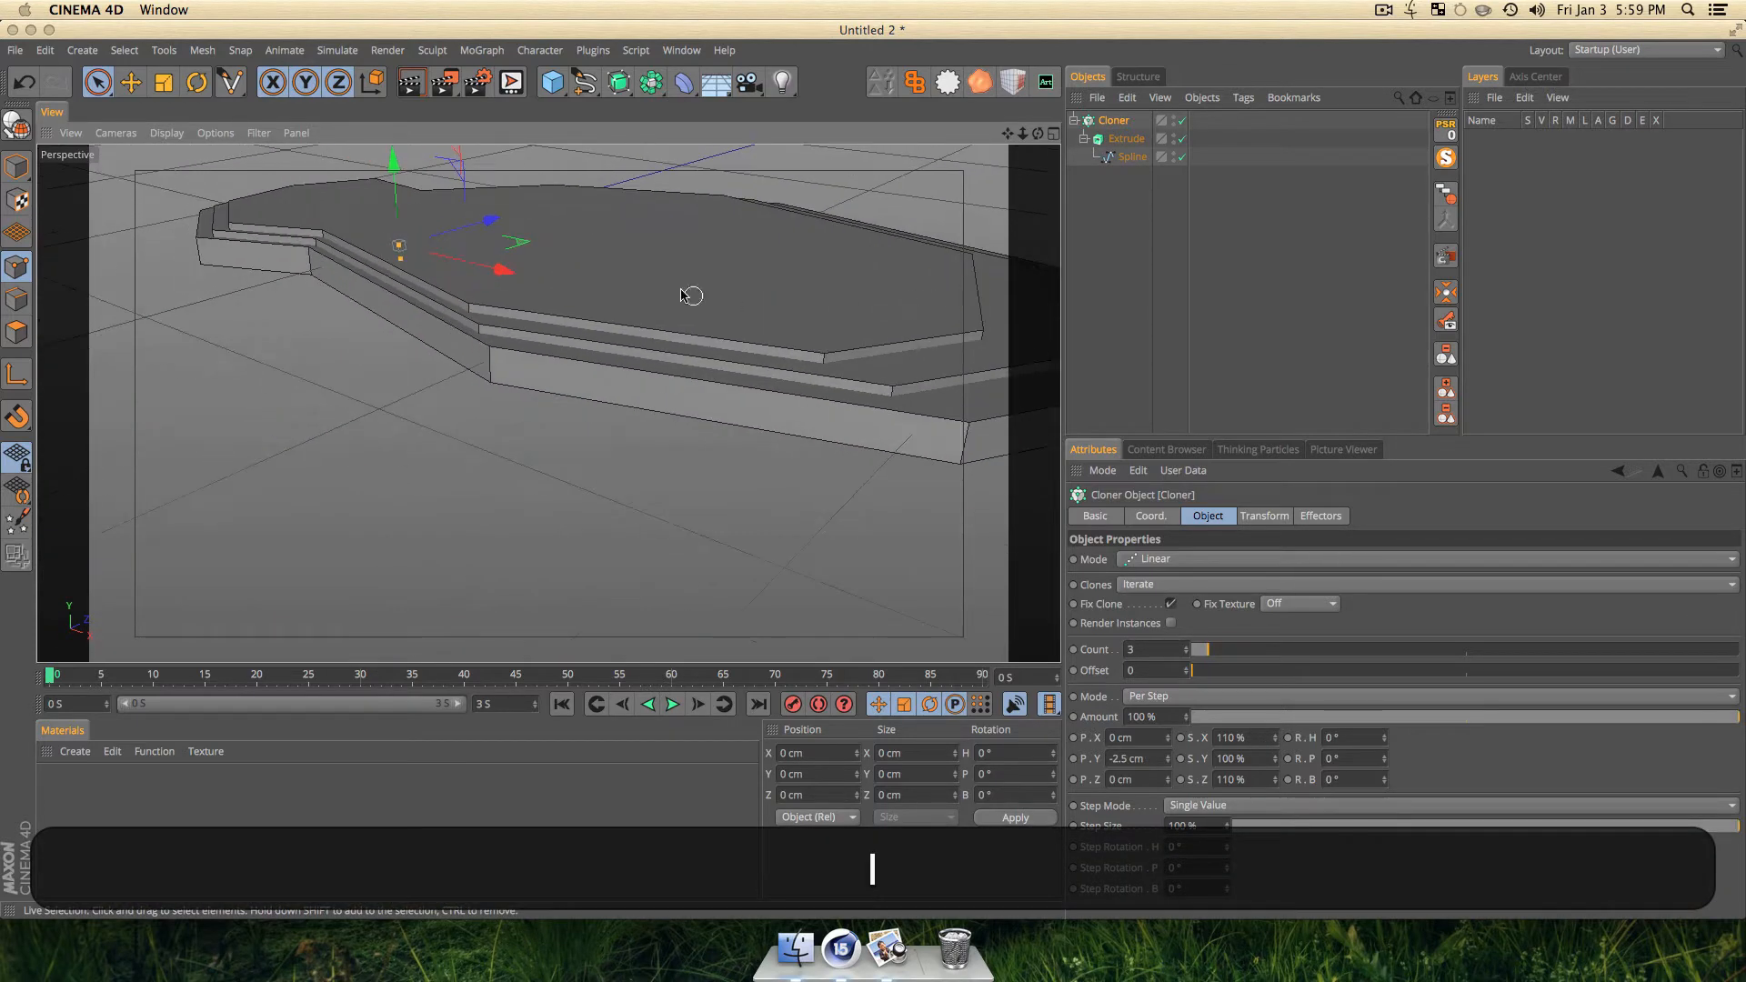
key("3")
left_click_drag(487, 351, 818, 373)
key("3")
key("3")
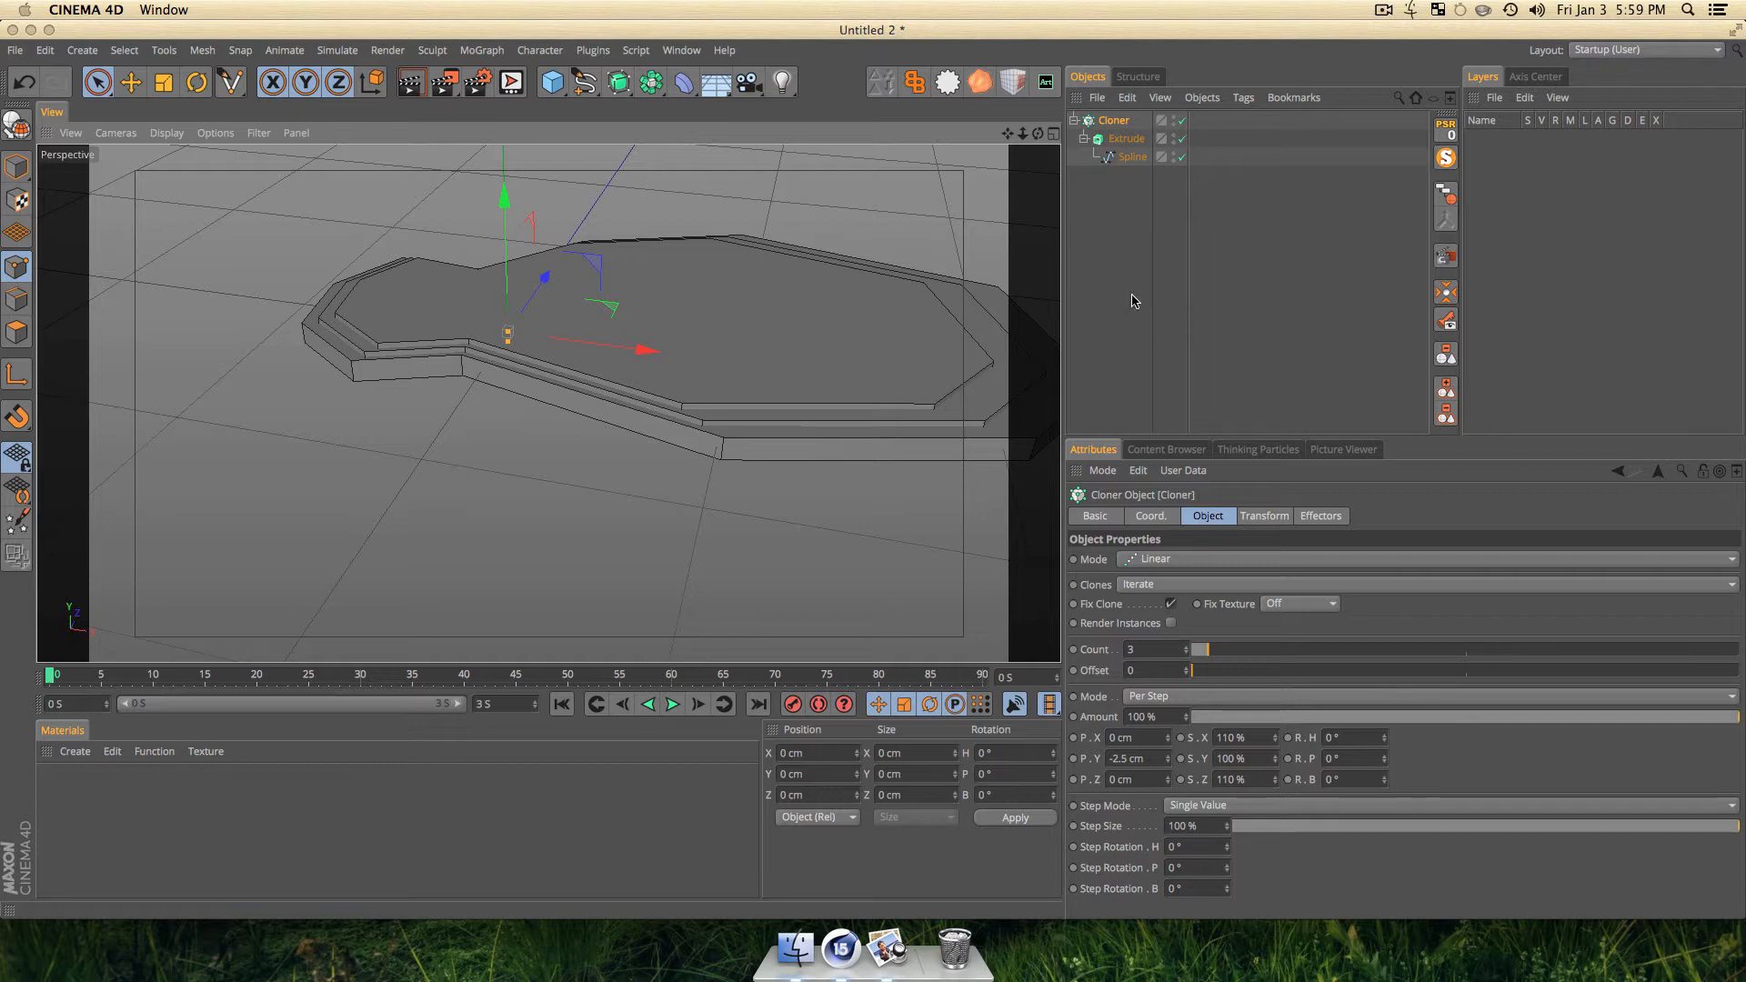
left_click(1167, 762)
left_click(1118, 353)
key("3")
left_click_drag(909, 455, 779, 416)
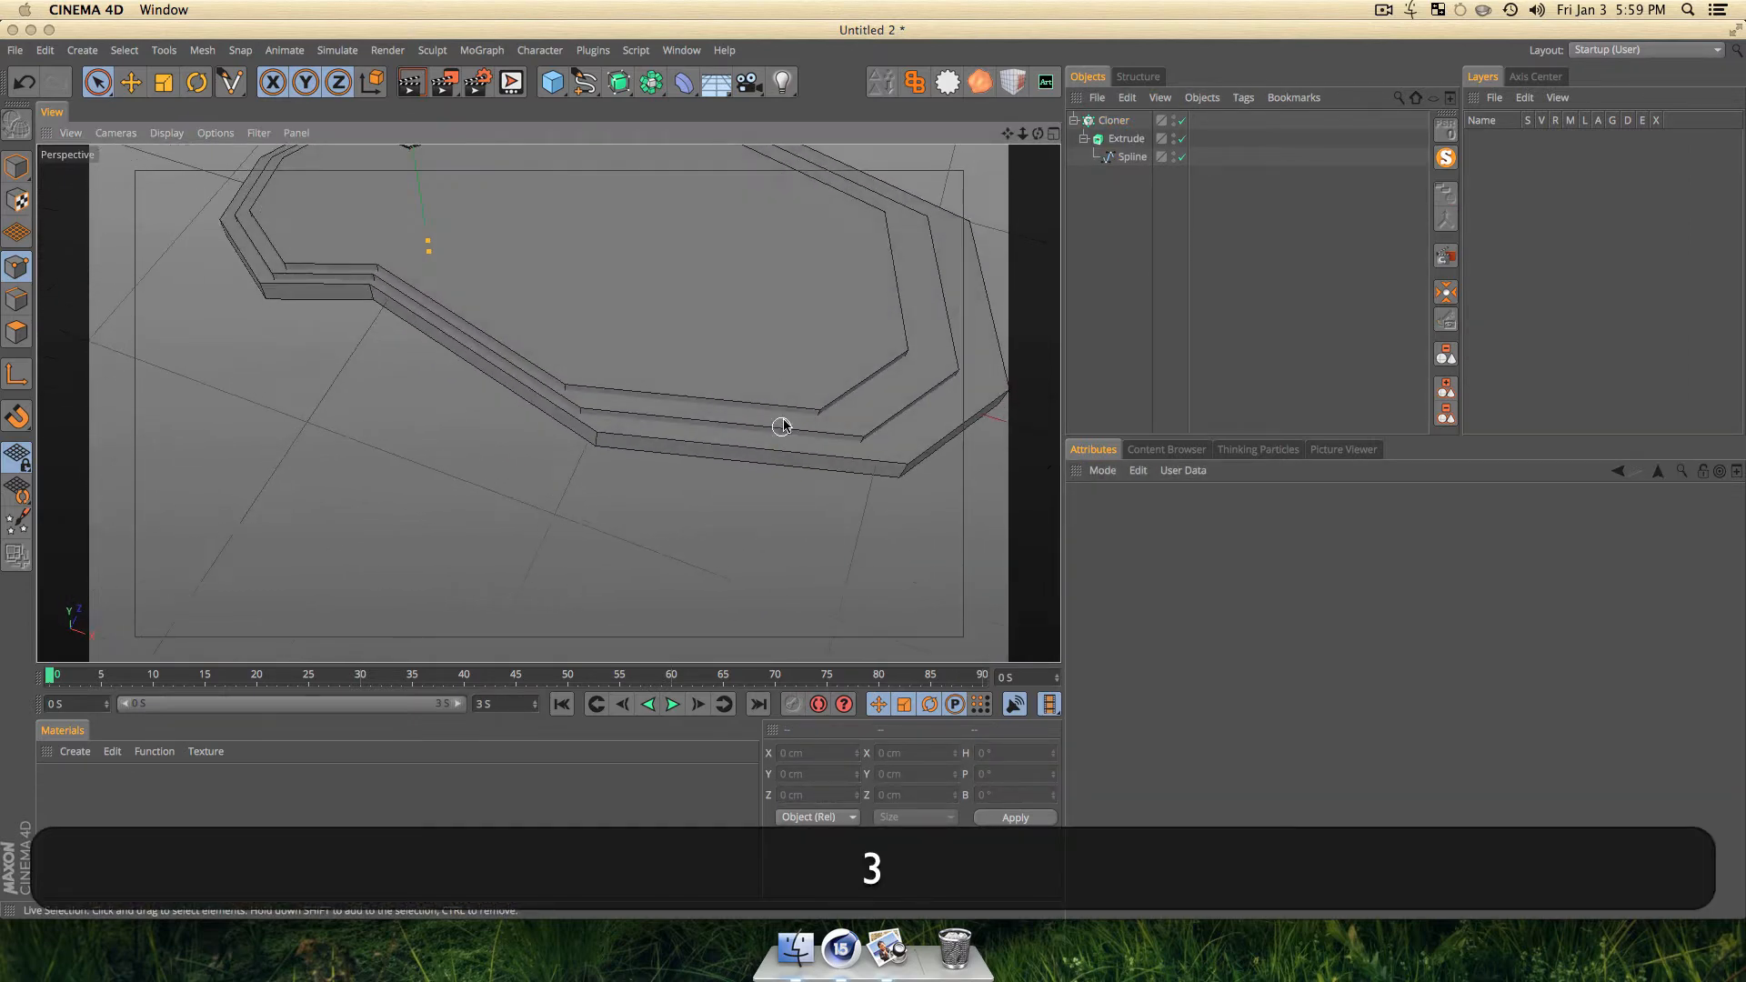
Rename the Cloner as Island and deselect it.
double_click(1113, 123)
type("I")
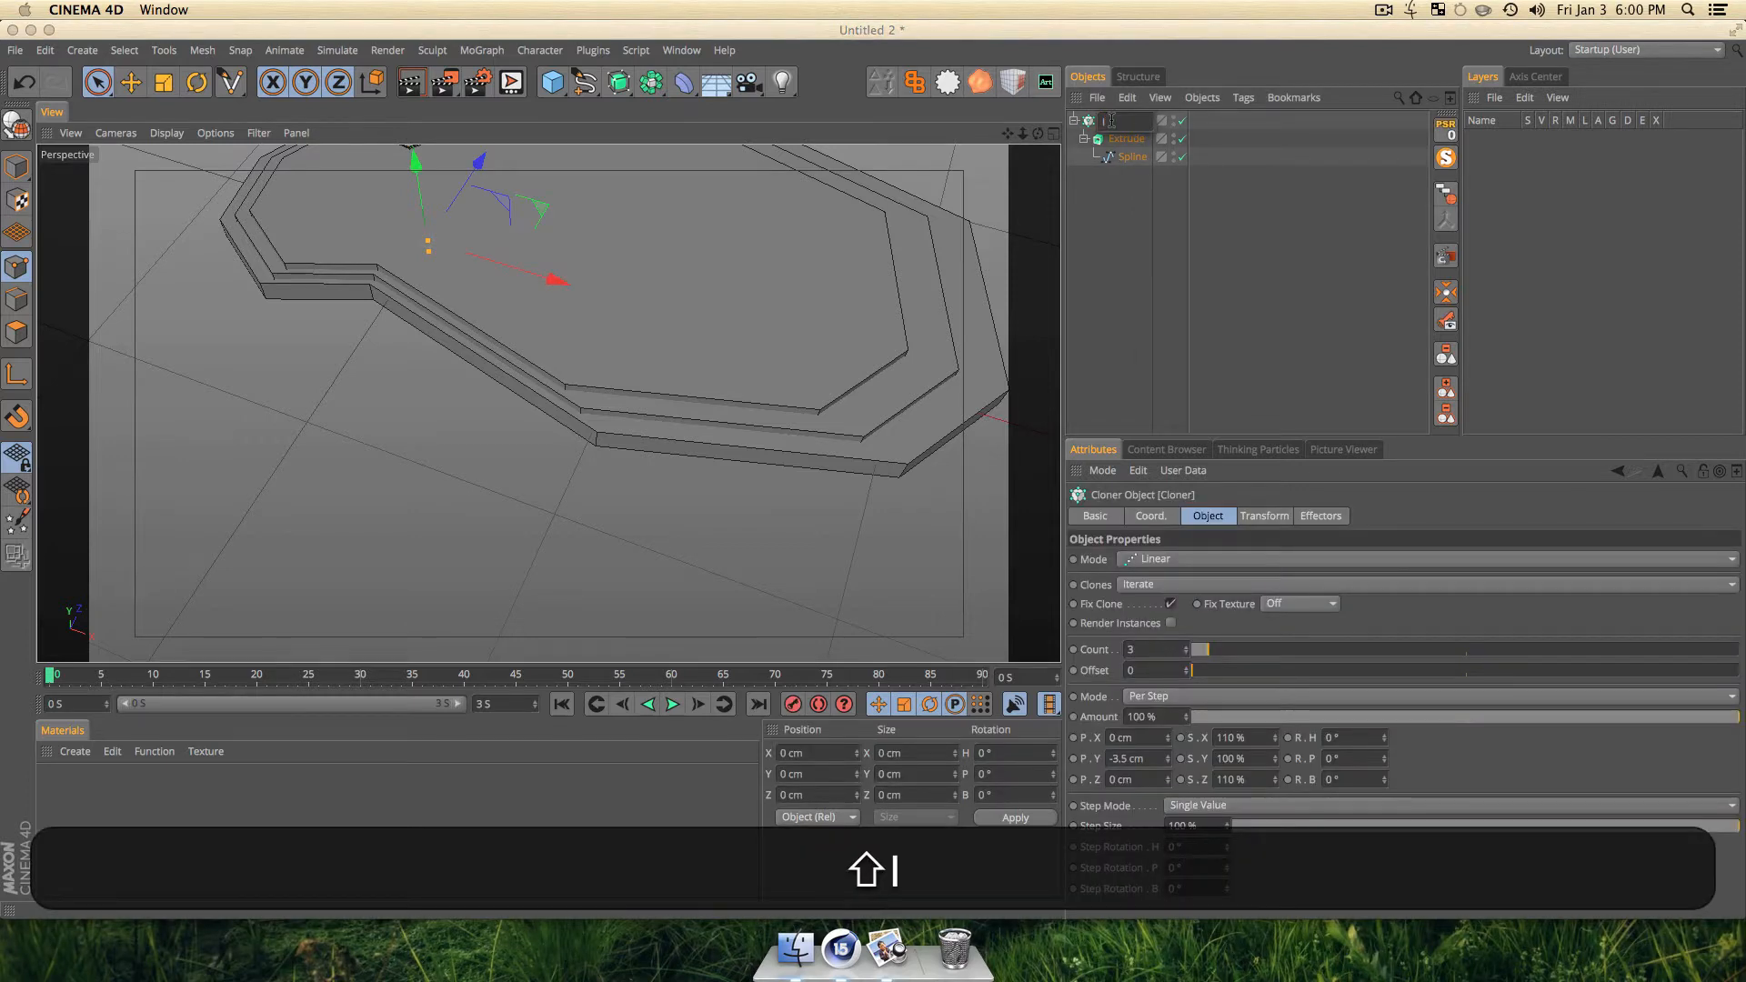
type("sland")
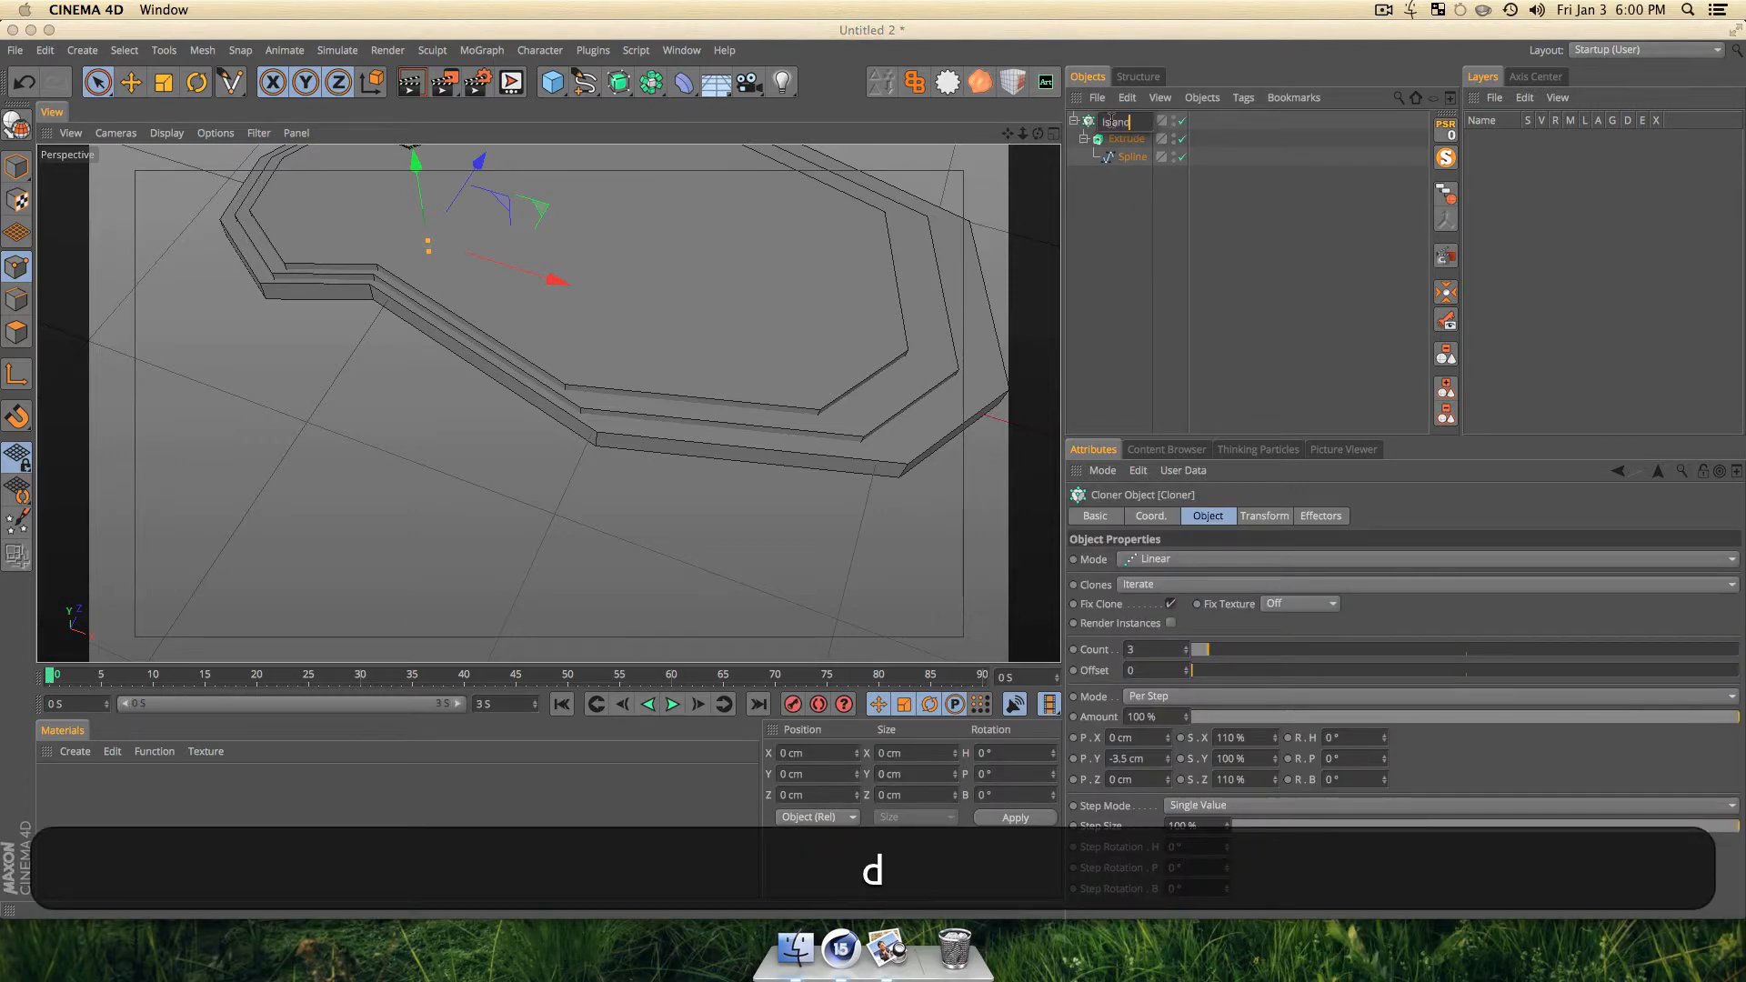
key("Return")
left_click(1103, 206)
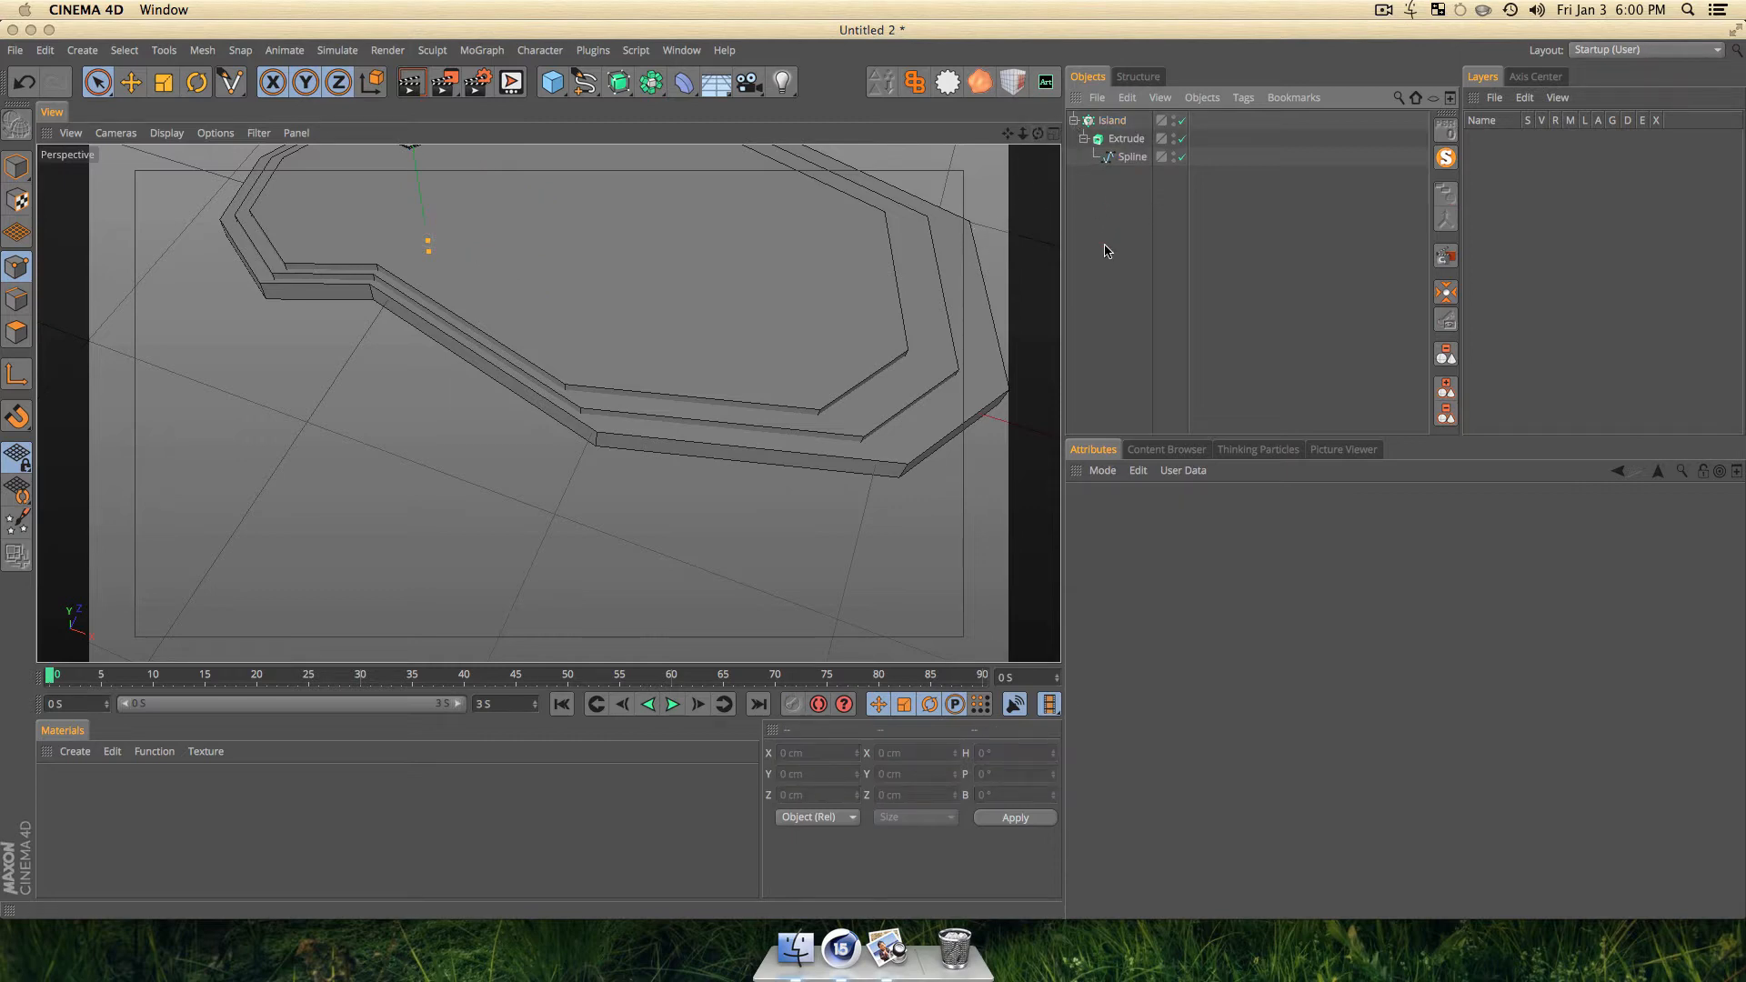
Create a new material and open it for editing.
key("1")
left_click_drag(778, 451, 740, 491)
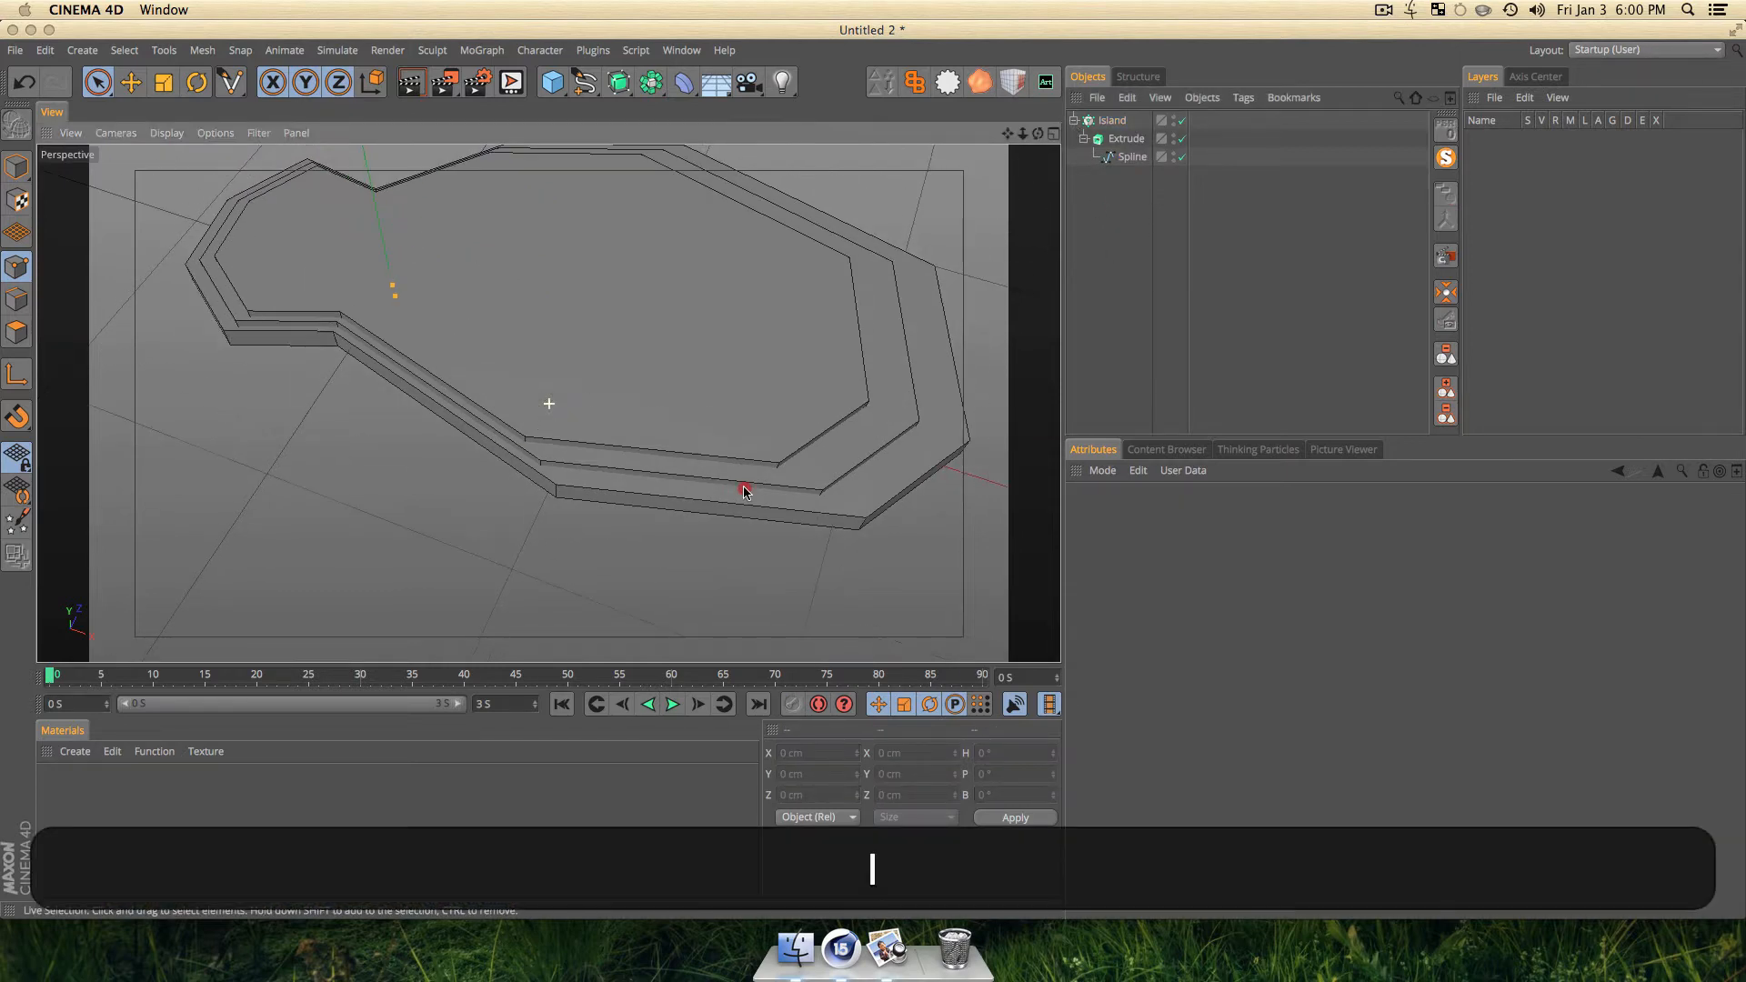
key("3")
left_click_drag(865, 498, 815, 399)
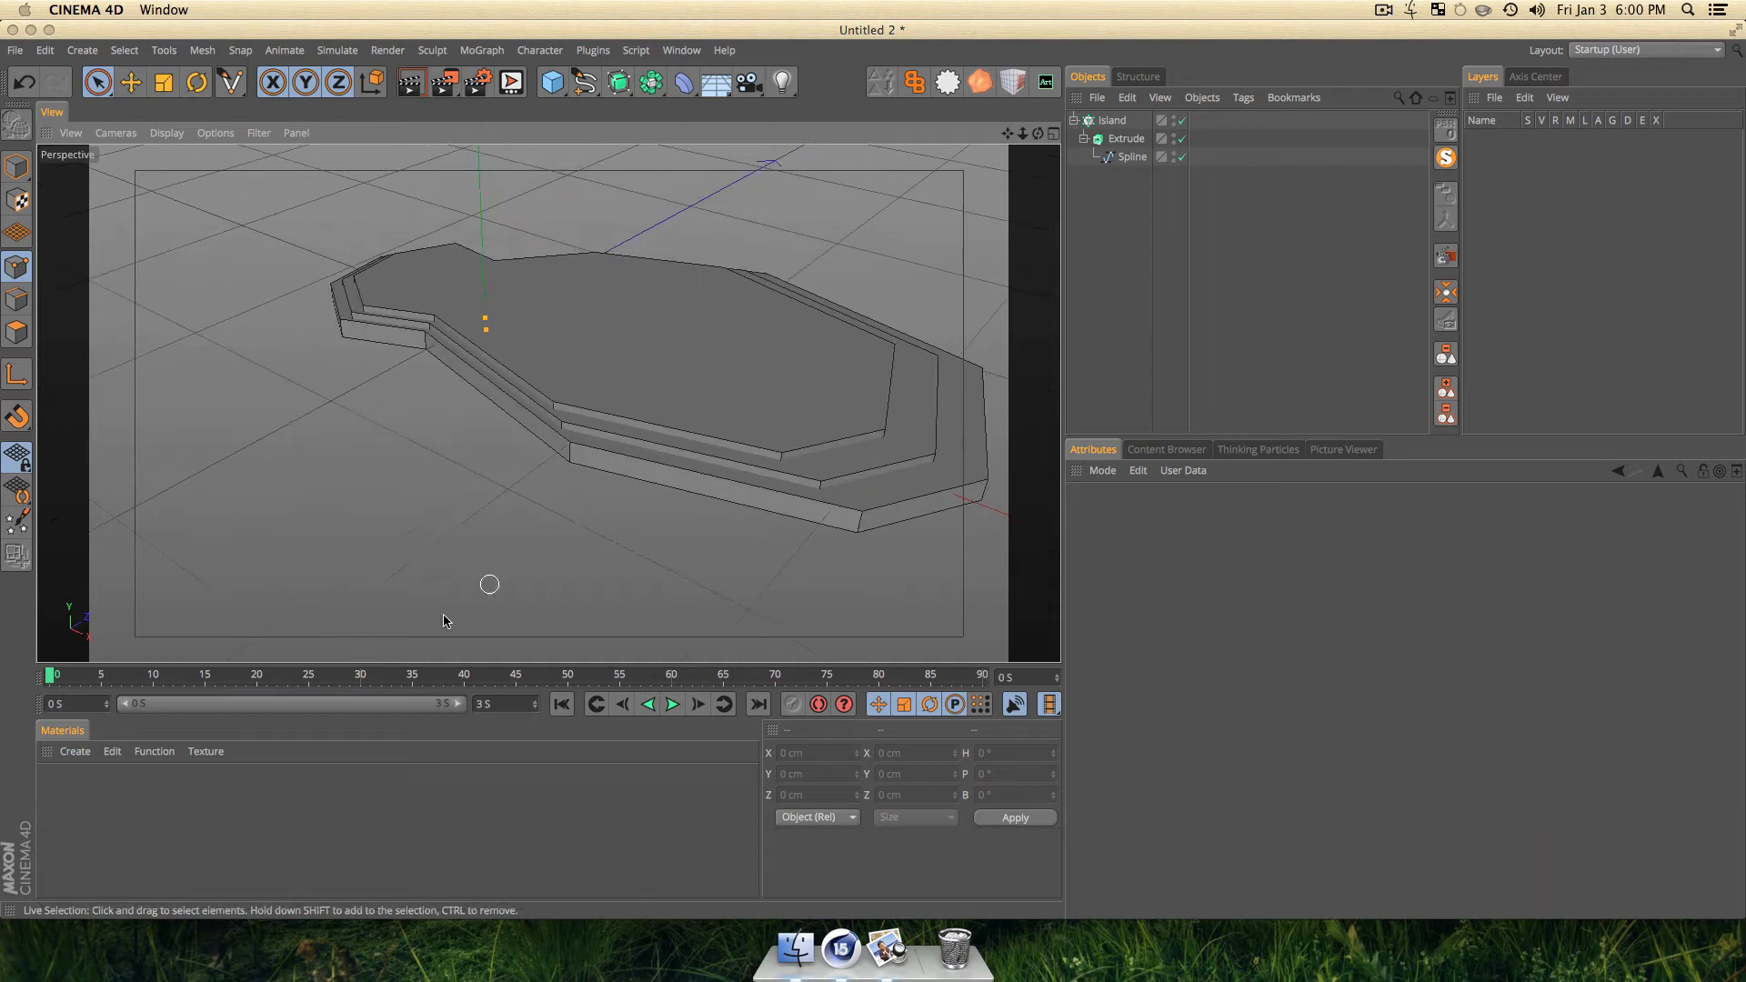
double_click(105, 791)
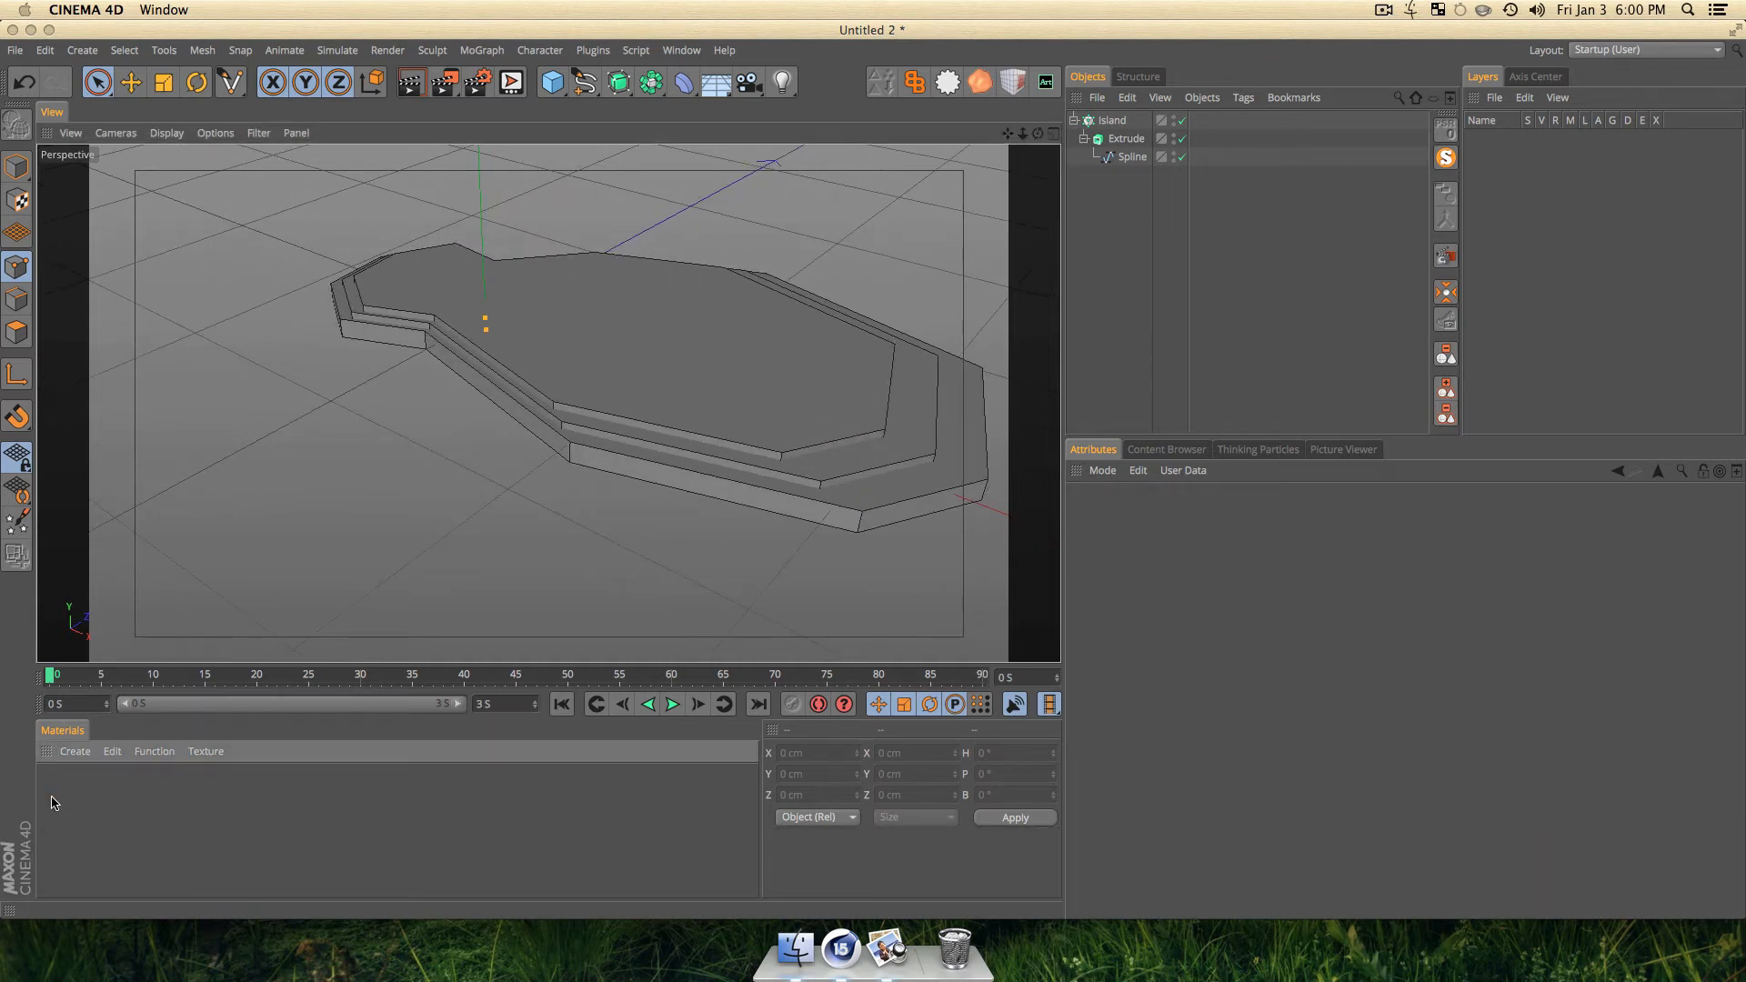
double_click(65, 799)
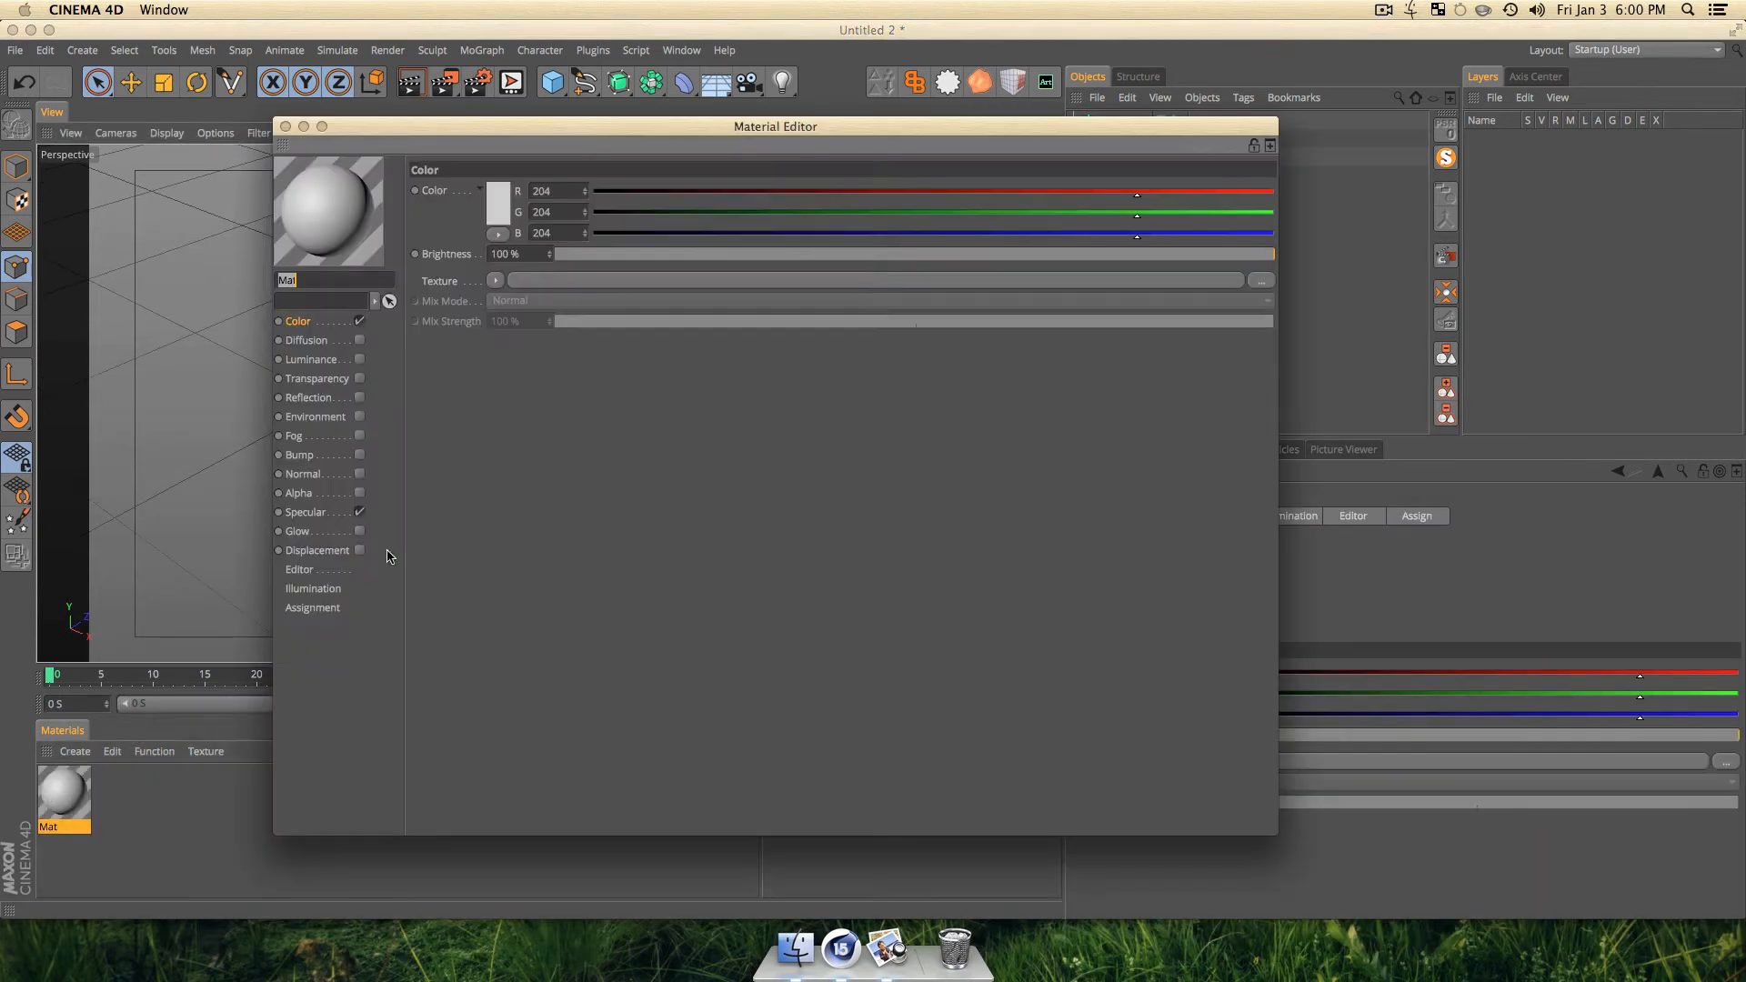
Load a Gradient shader into the material's Color texture and set the gradient type to 2D - V.
left_click(495, 280)
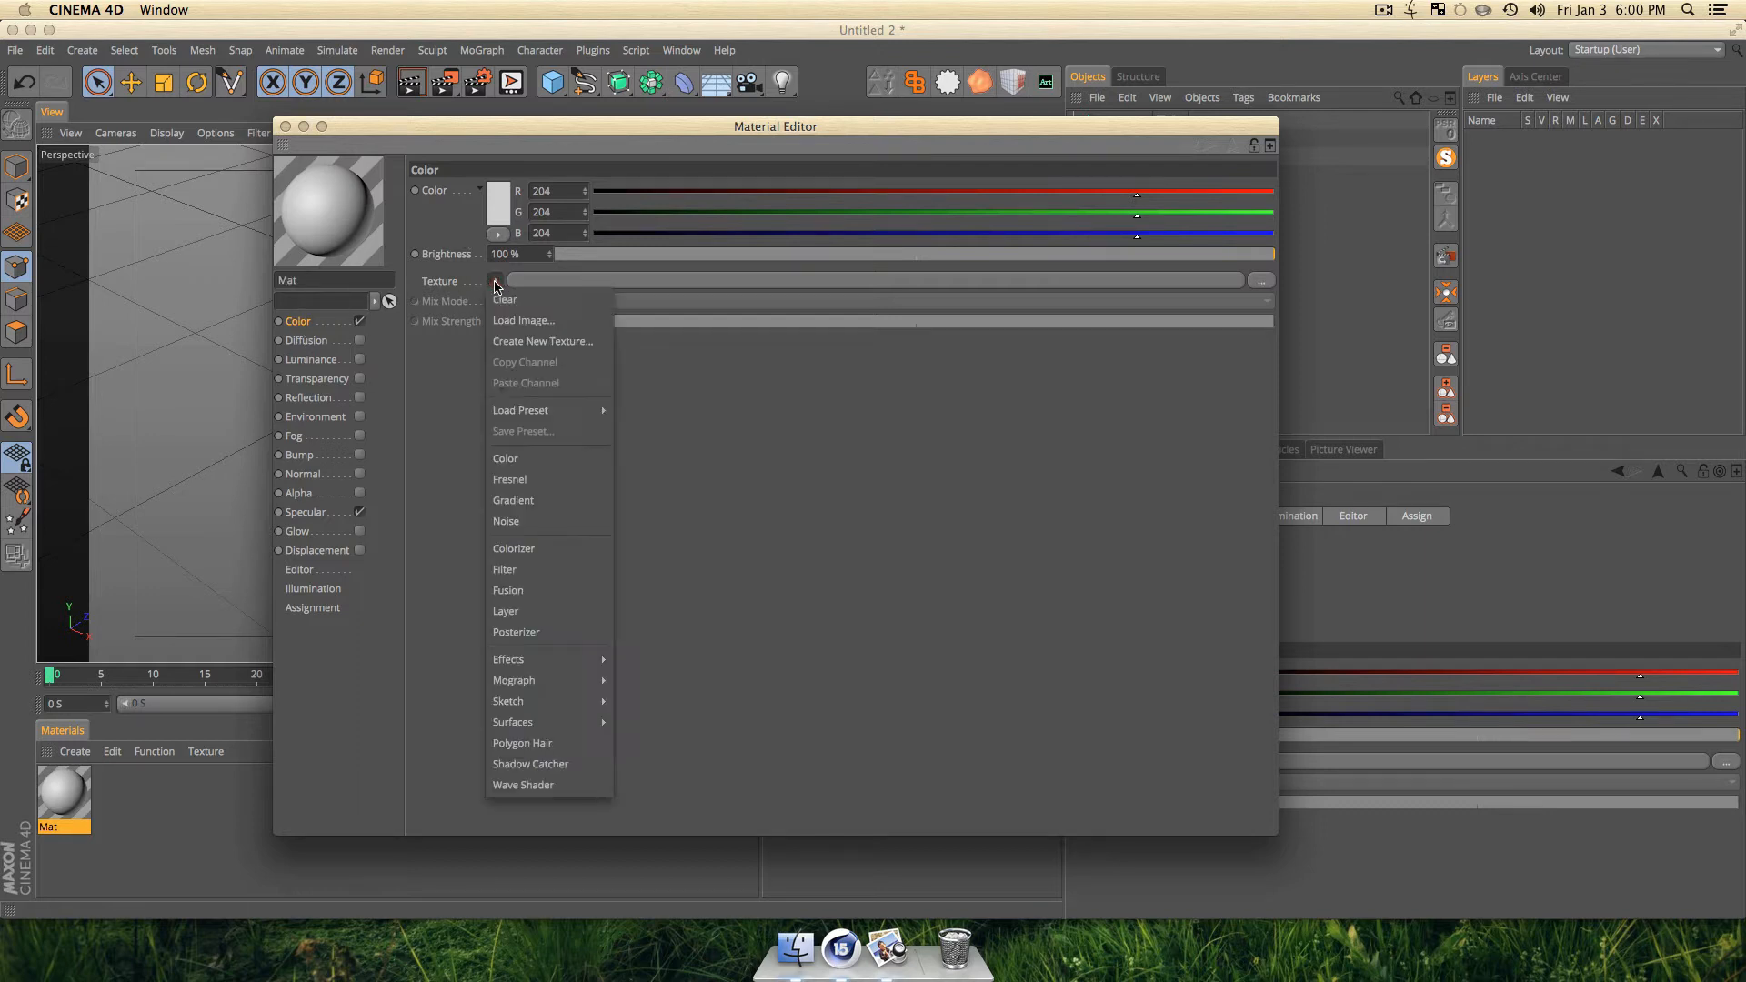
left_click(533, 501)
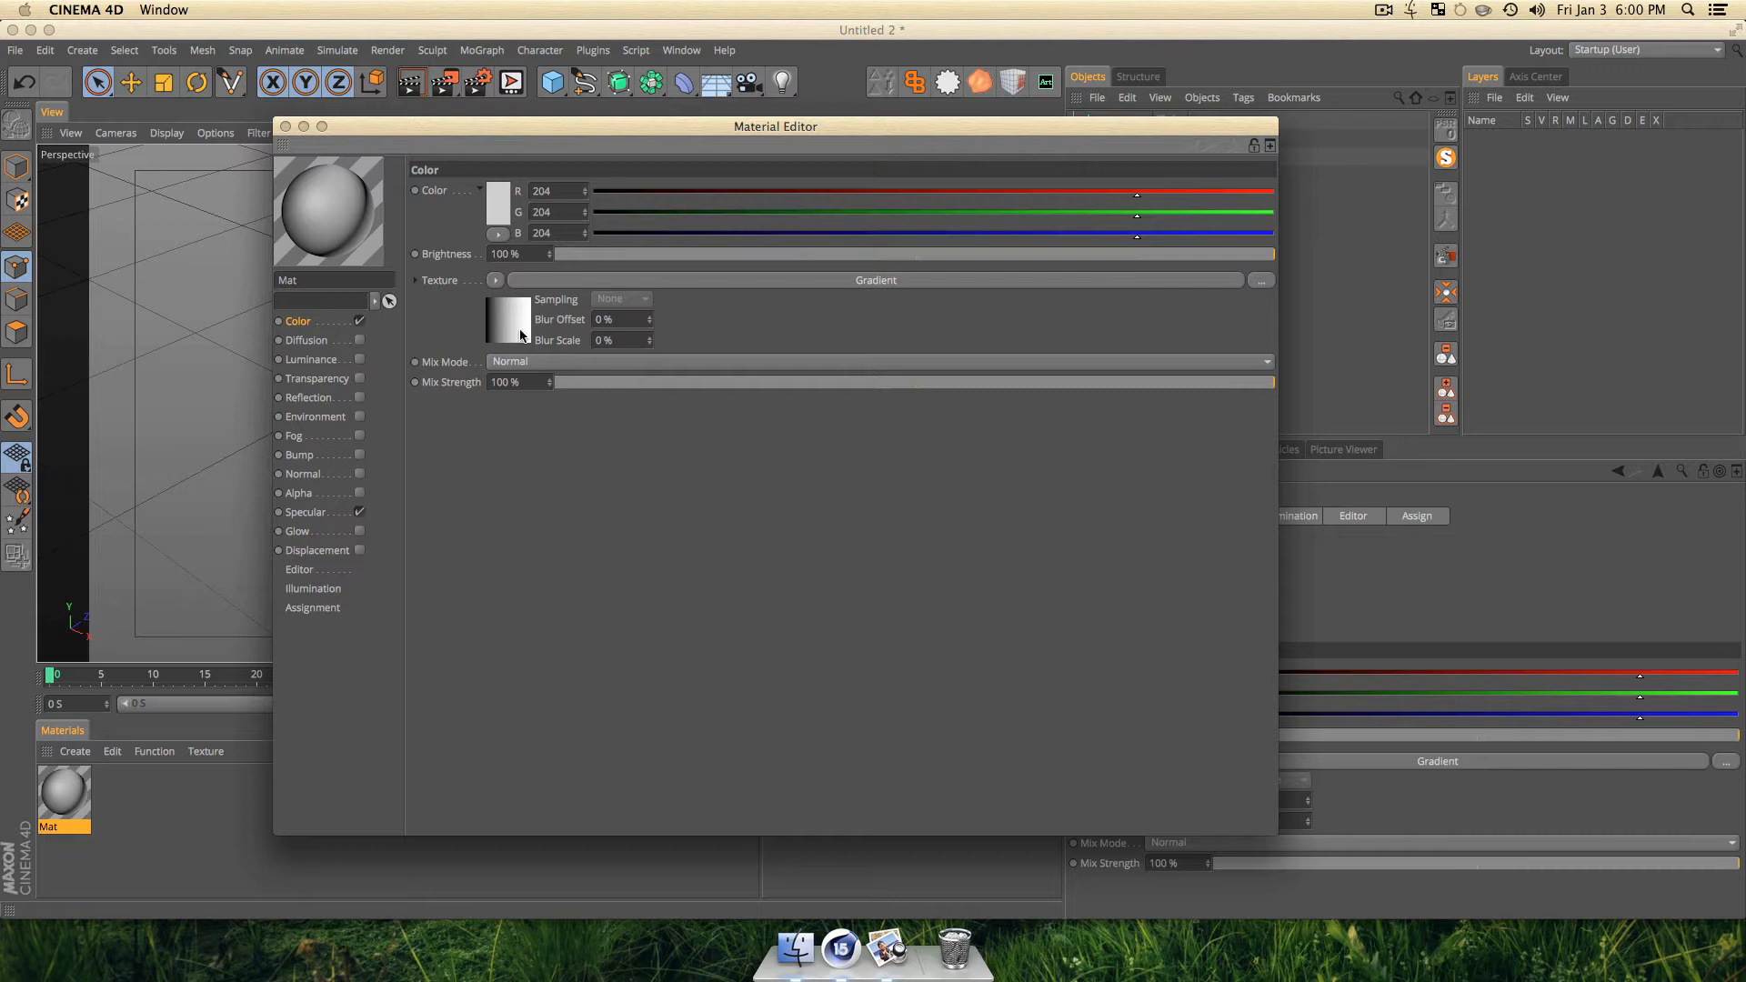
left_click(523, 334)
left_click(511, 346)
left_click(505, 385)
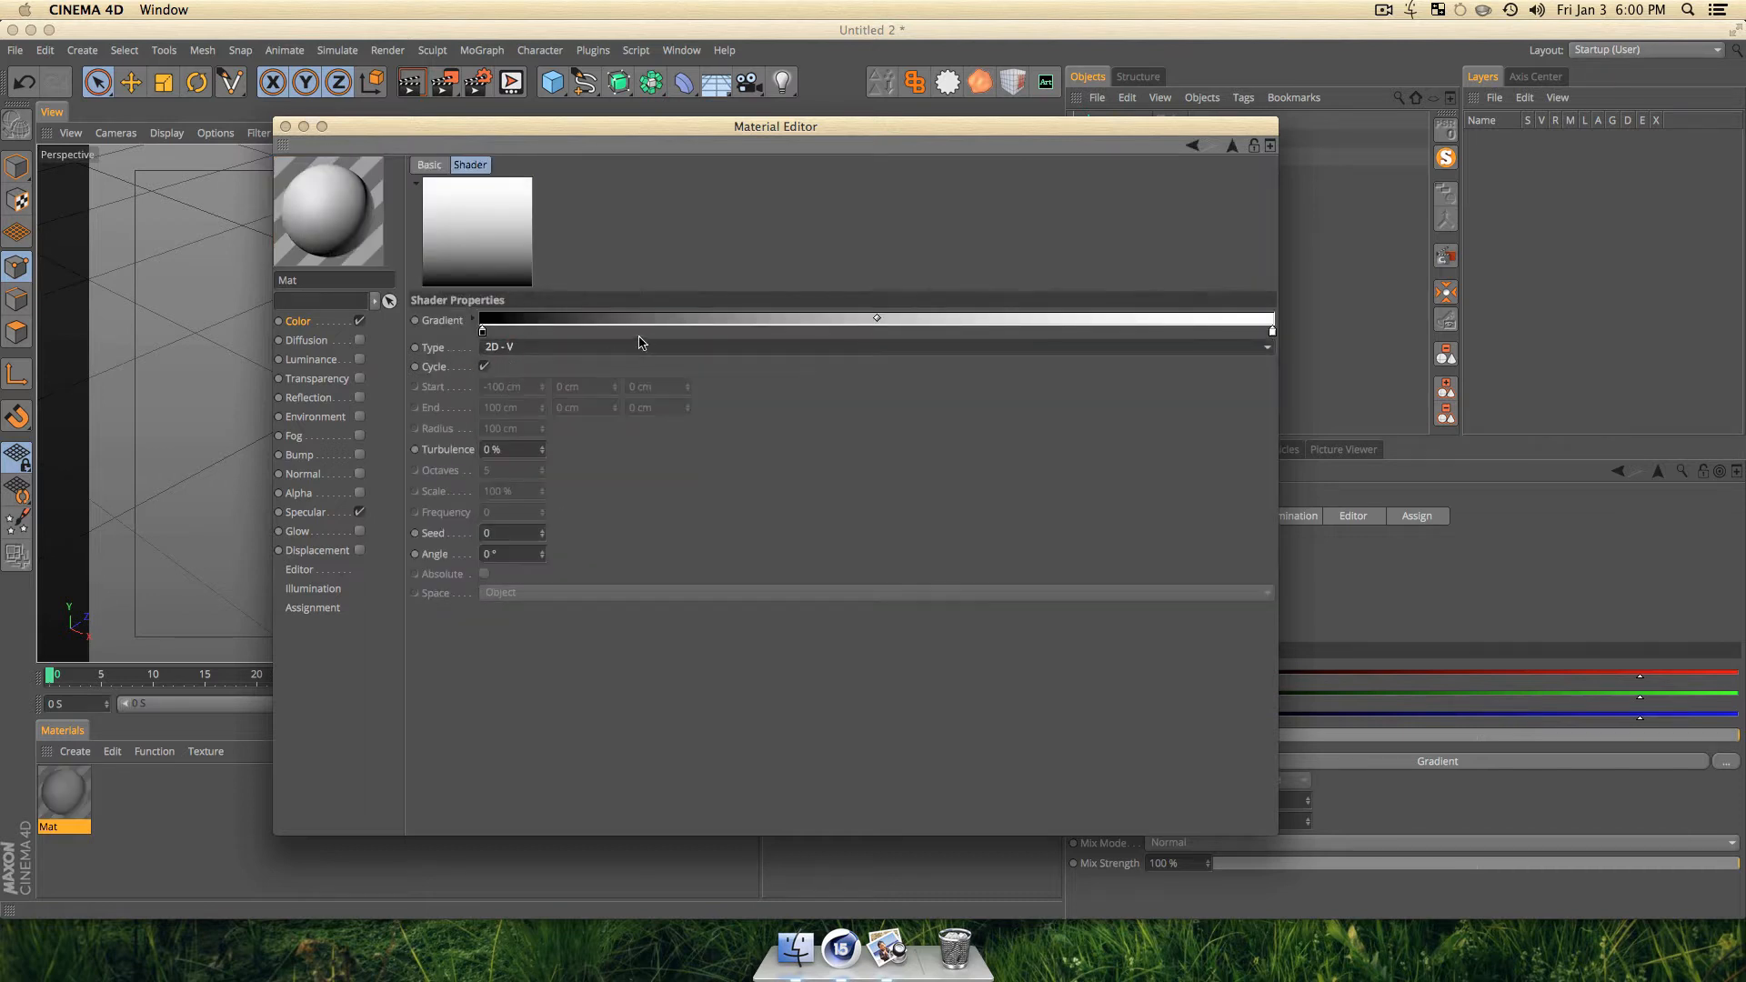
Set the gradient's starting black knot to a bright green with hue 130° and RGB 35, 178, 58.
double_click(481, 331)
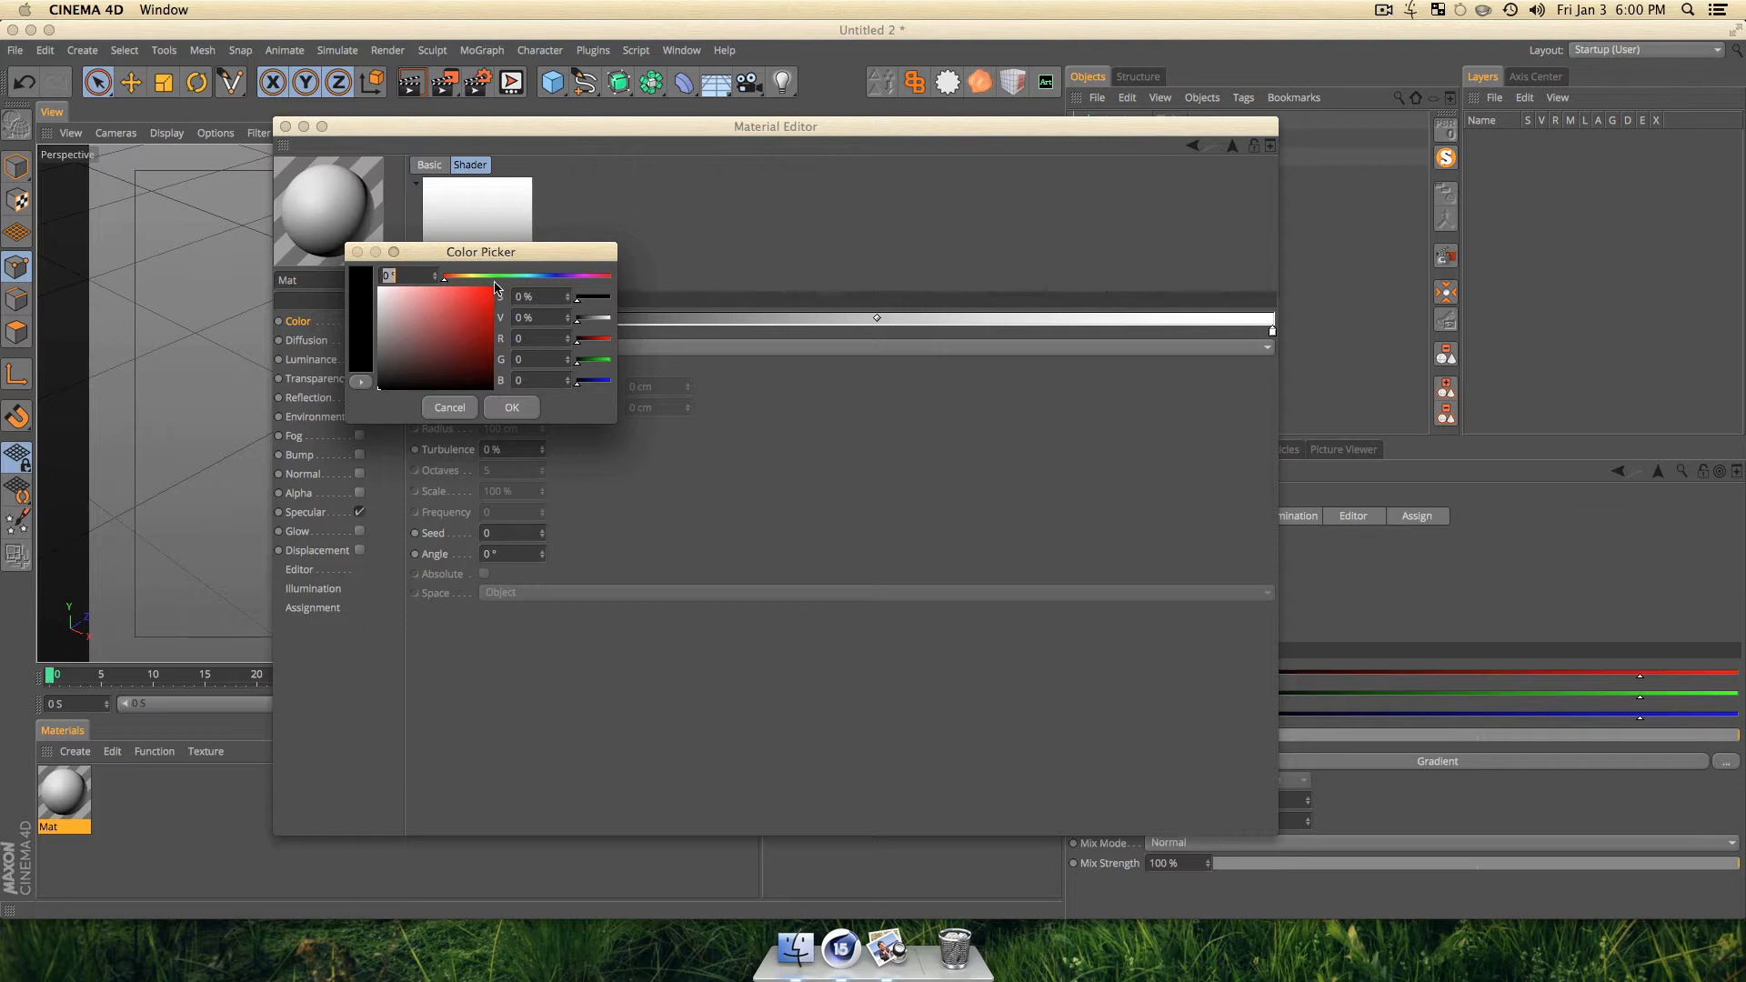
mouse_move(497, 276)
left_mouse_down()
mouse_move(476, 277)
mouse_move(503, 276)
left_mouse_up()
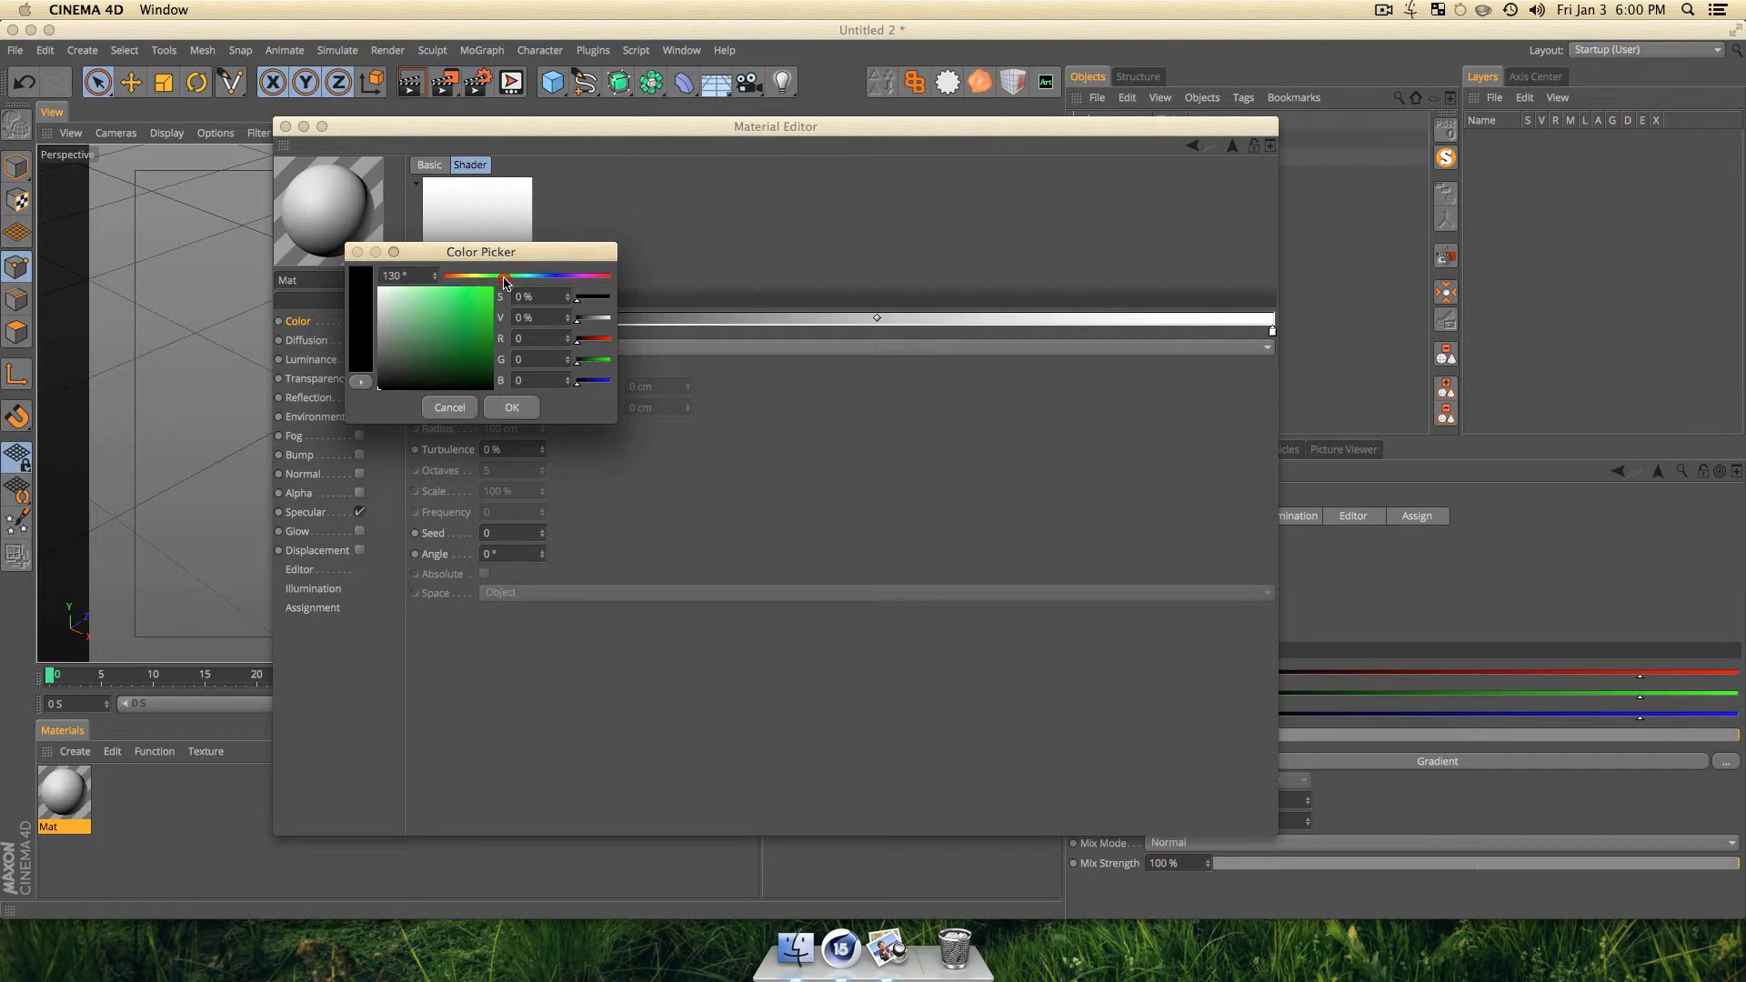
left_click_drag(445, 352, 469, 316)
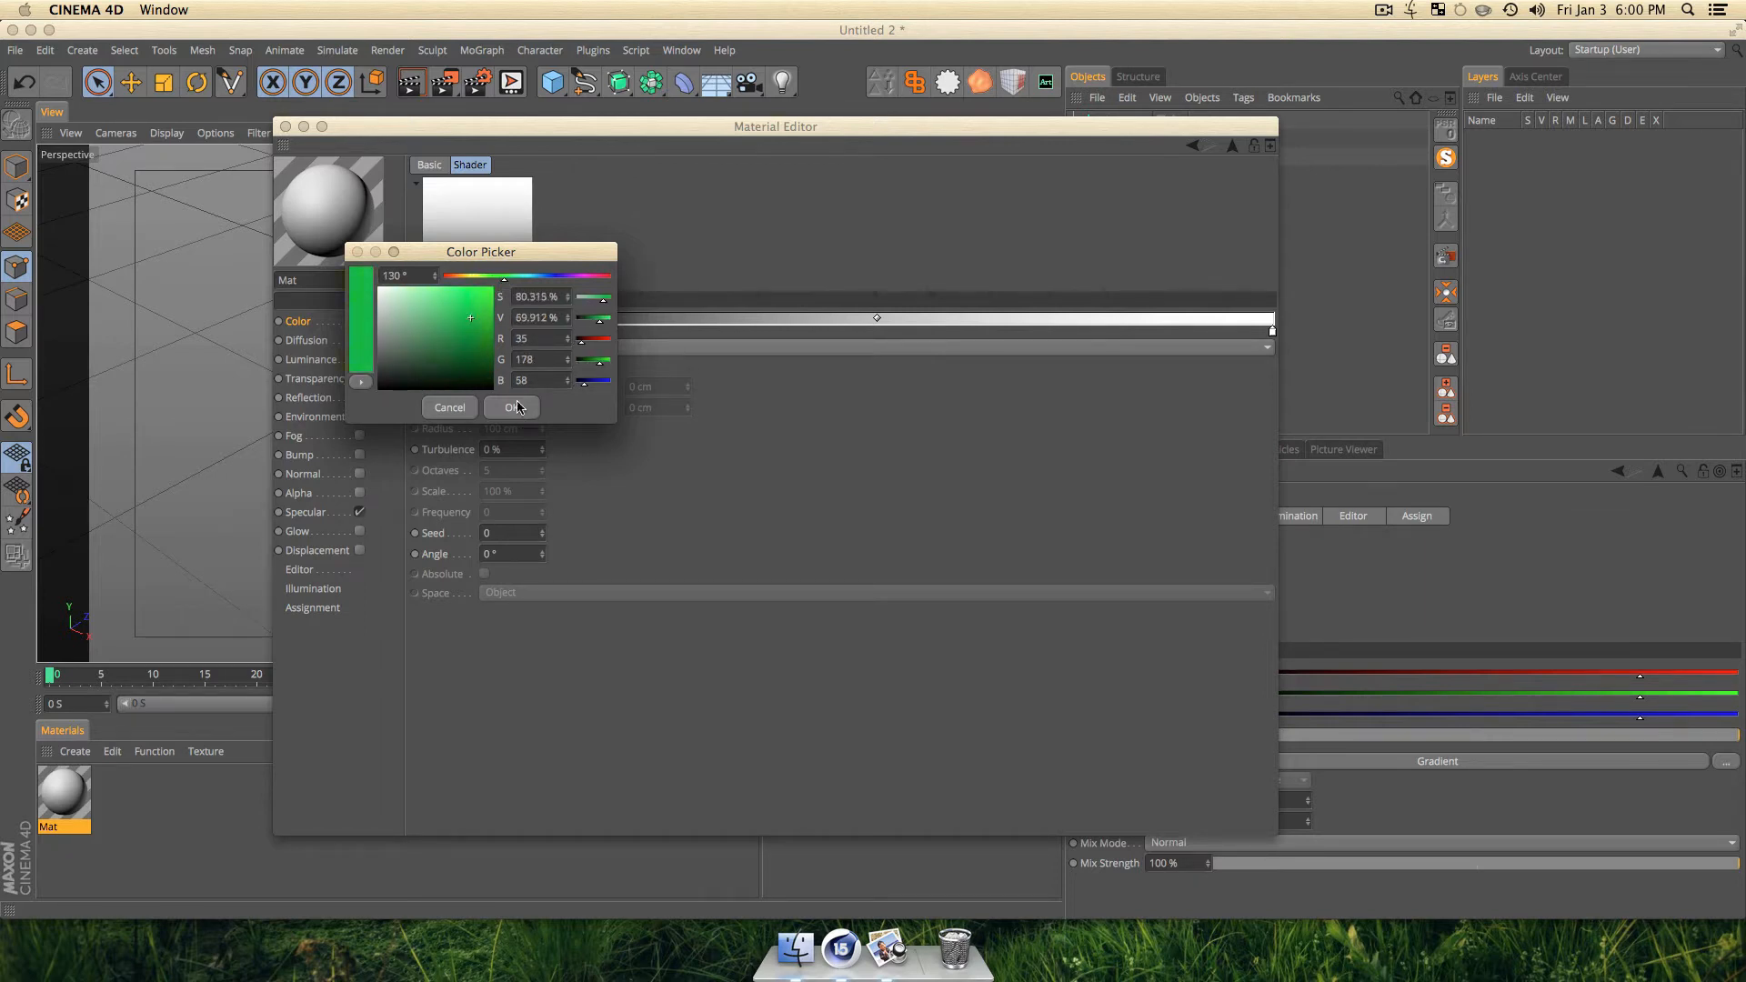
left_click(511, 408)
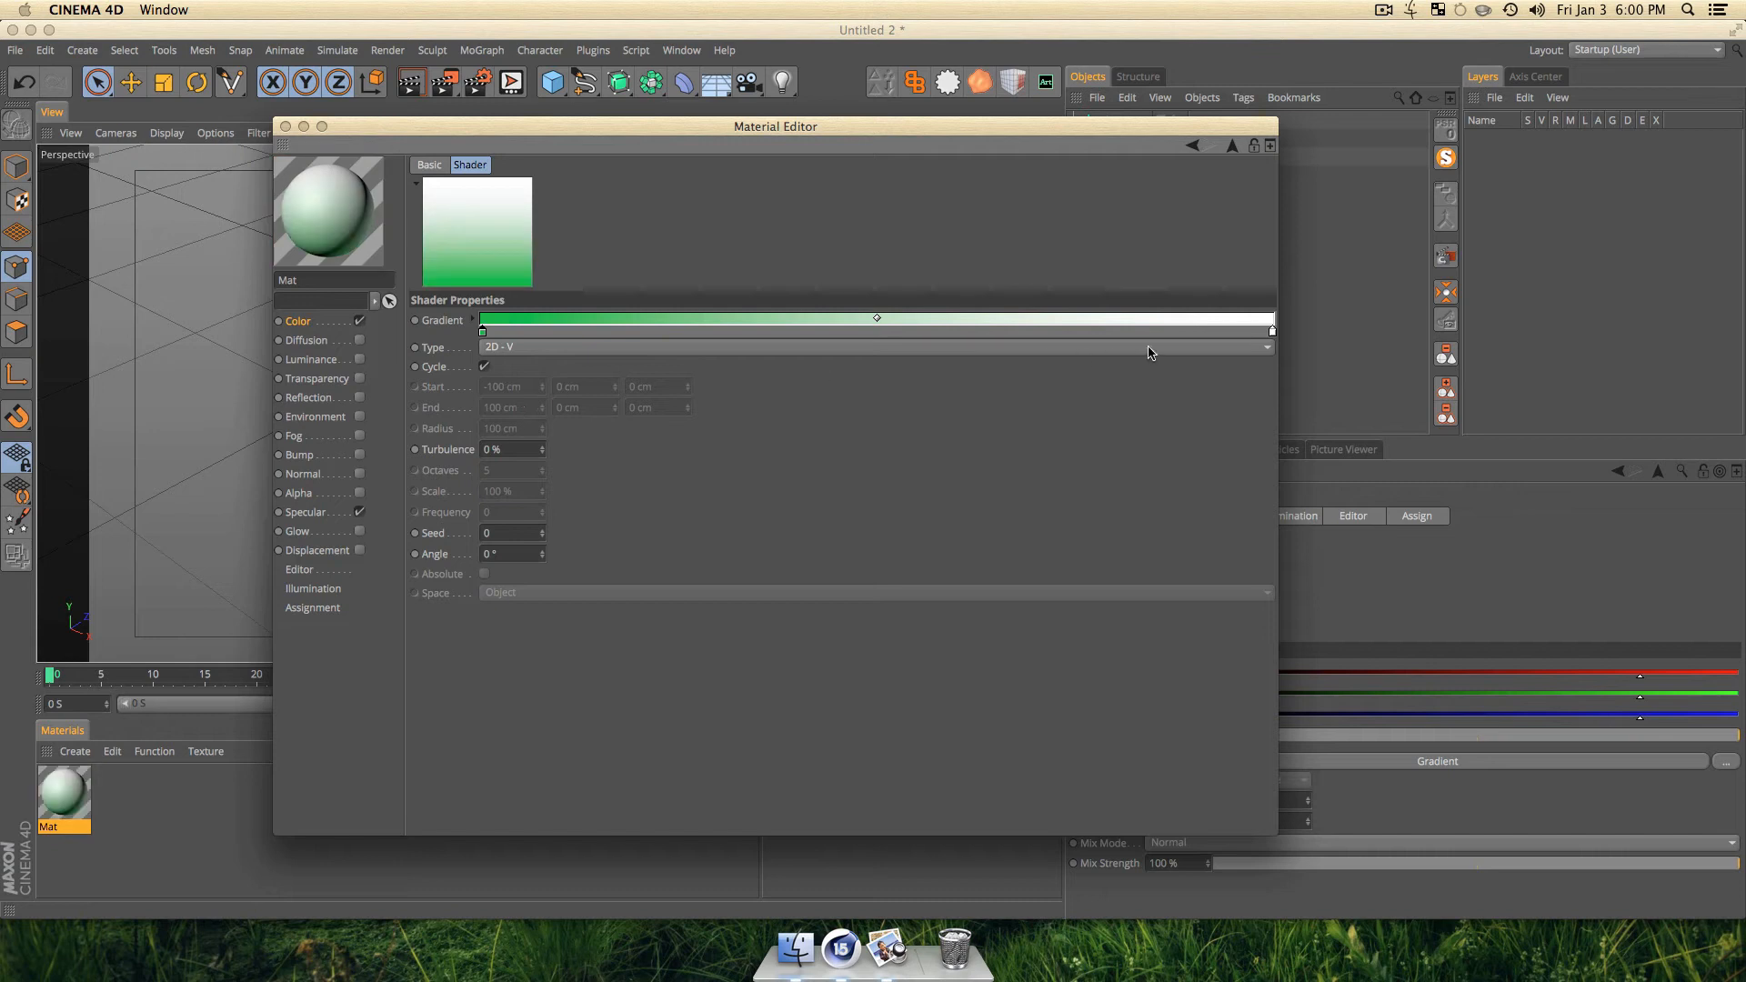
Set the gradient's white end knot to a muted green with hue 114° and close the material editor.
double_click(1272, 332)
left_click(1289, 277)
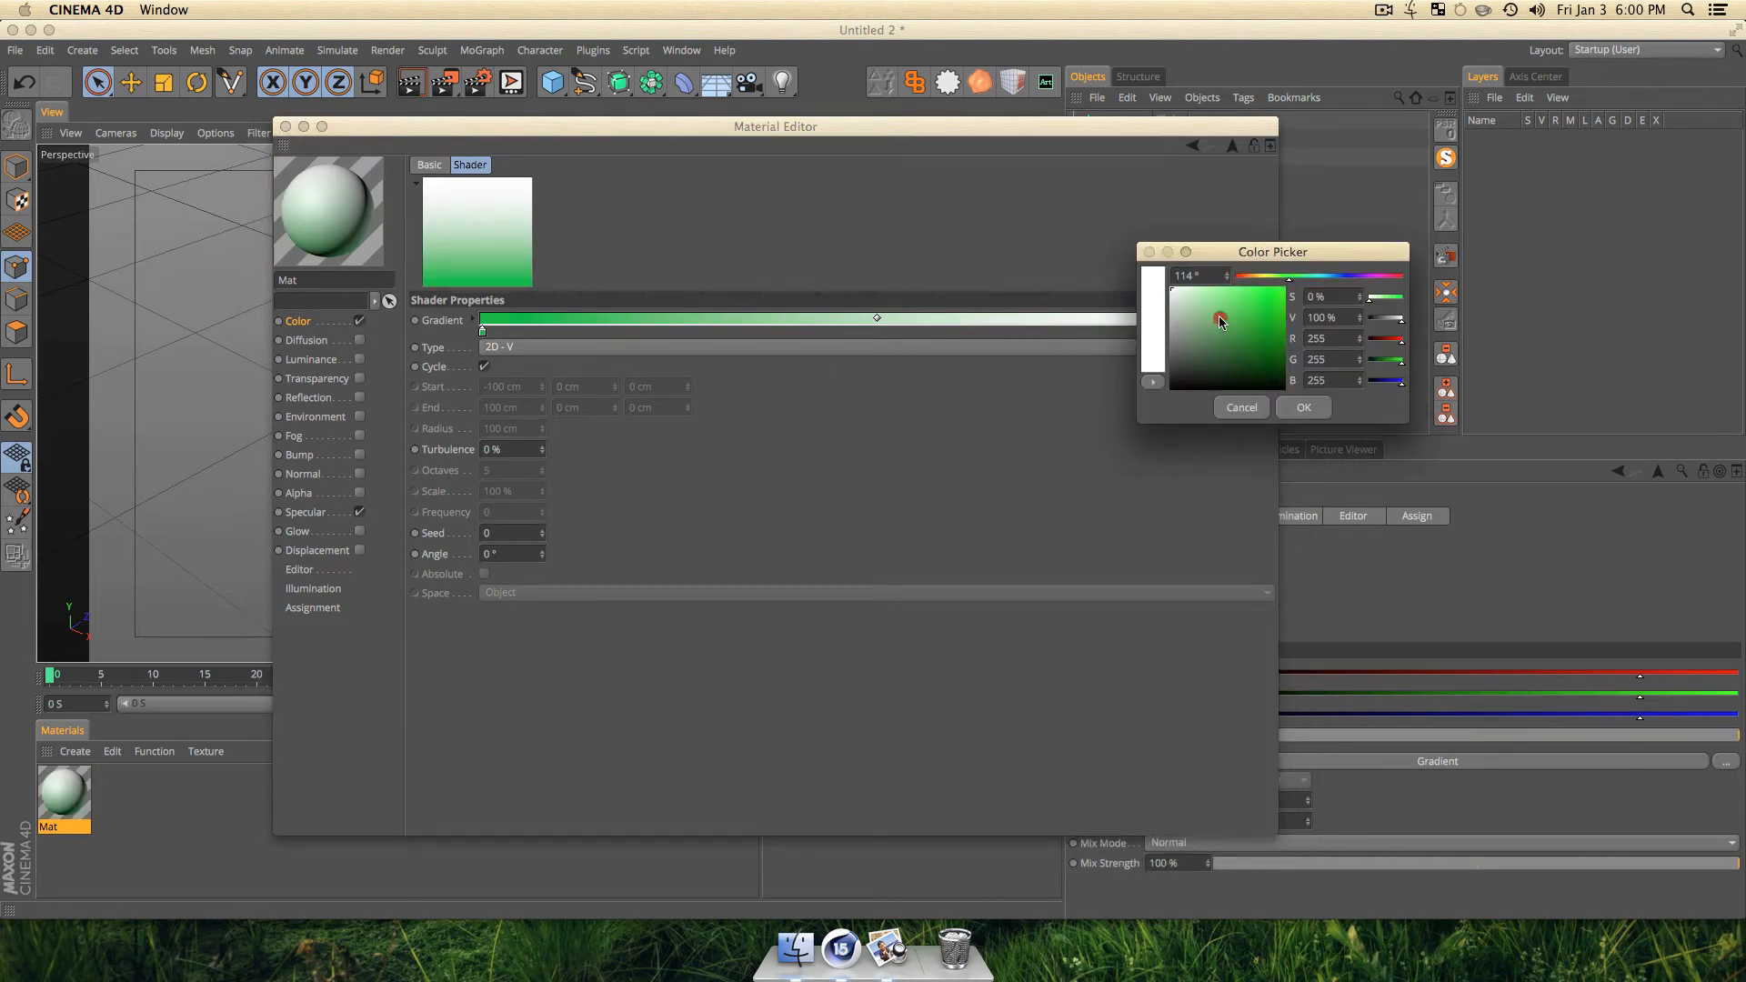
left_click_drag(1220, 321, 1237, 339)
left_click(1303, 408)
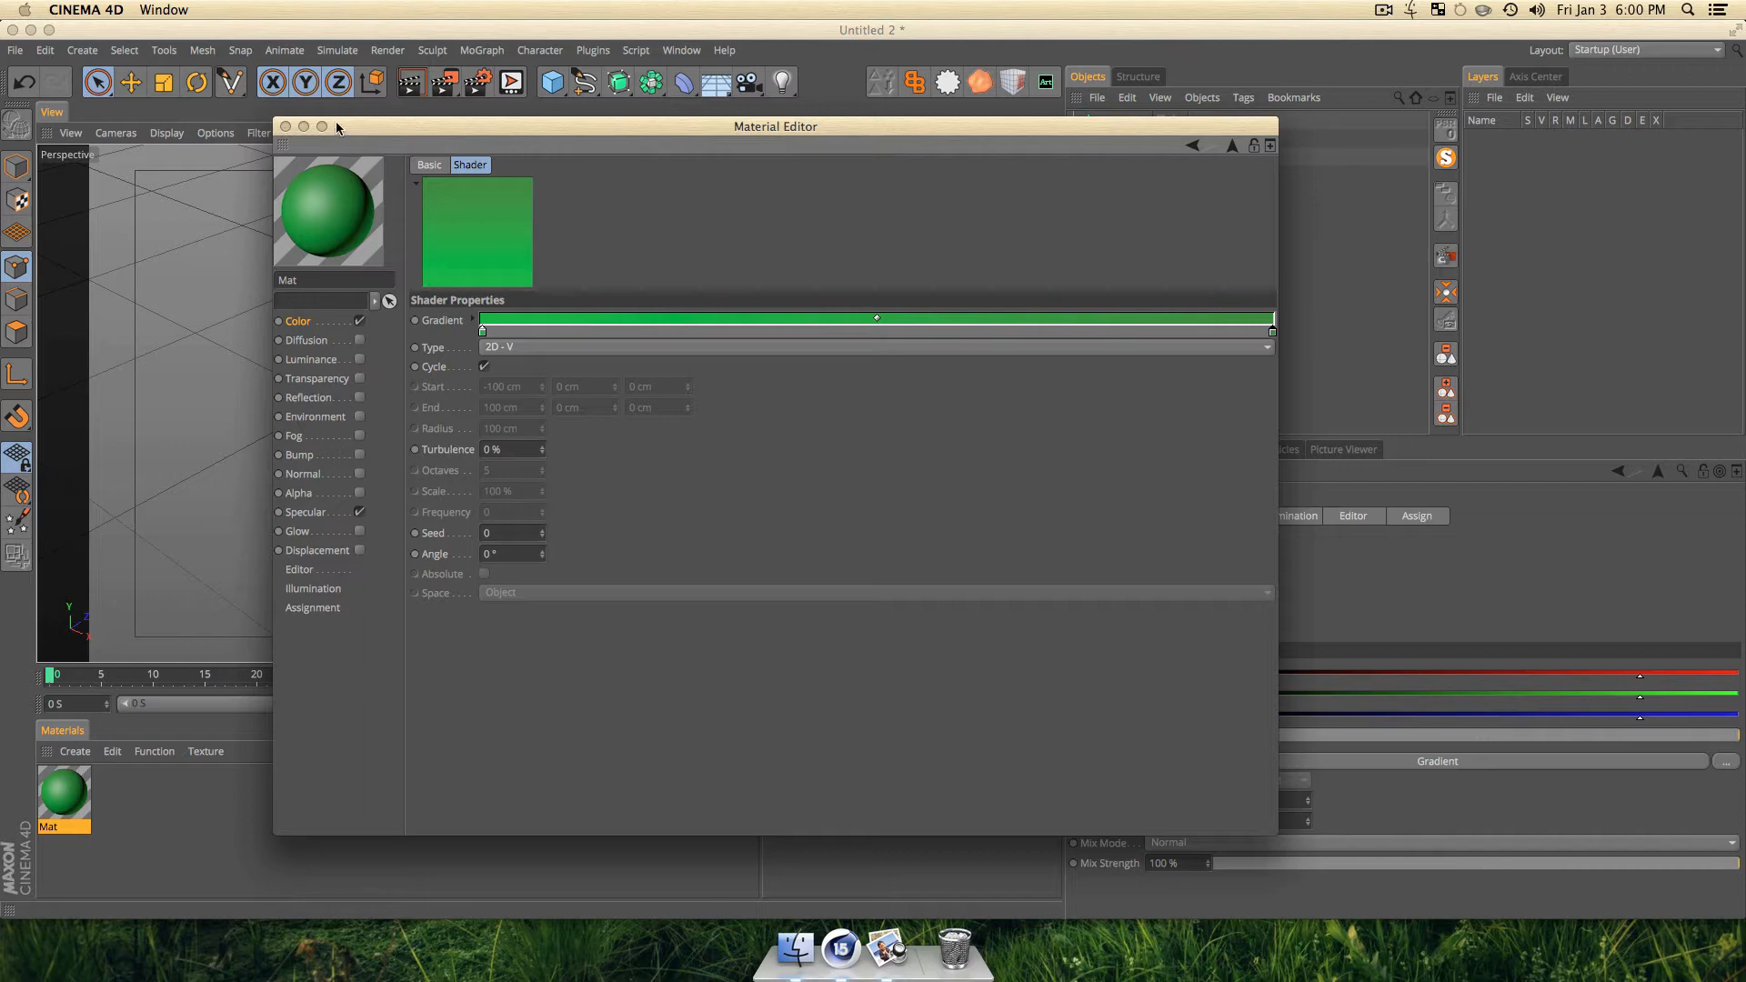
left_click(287, 127)
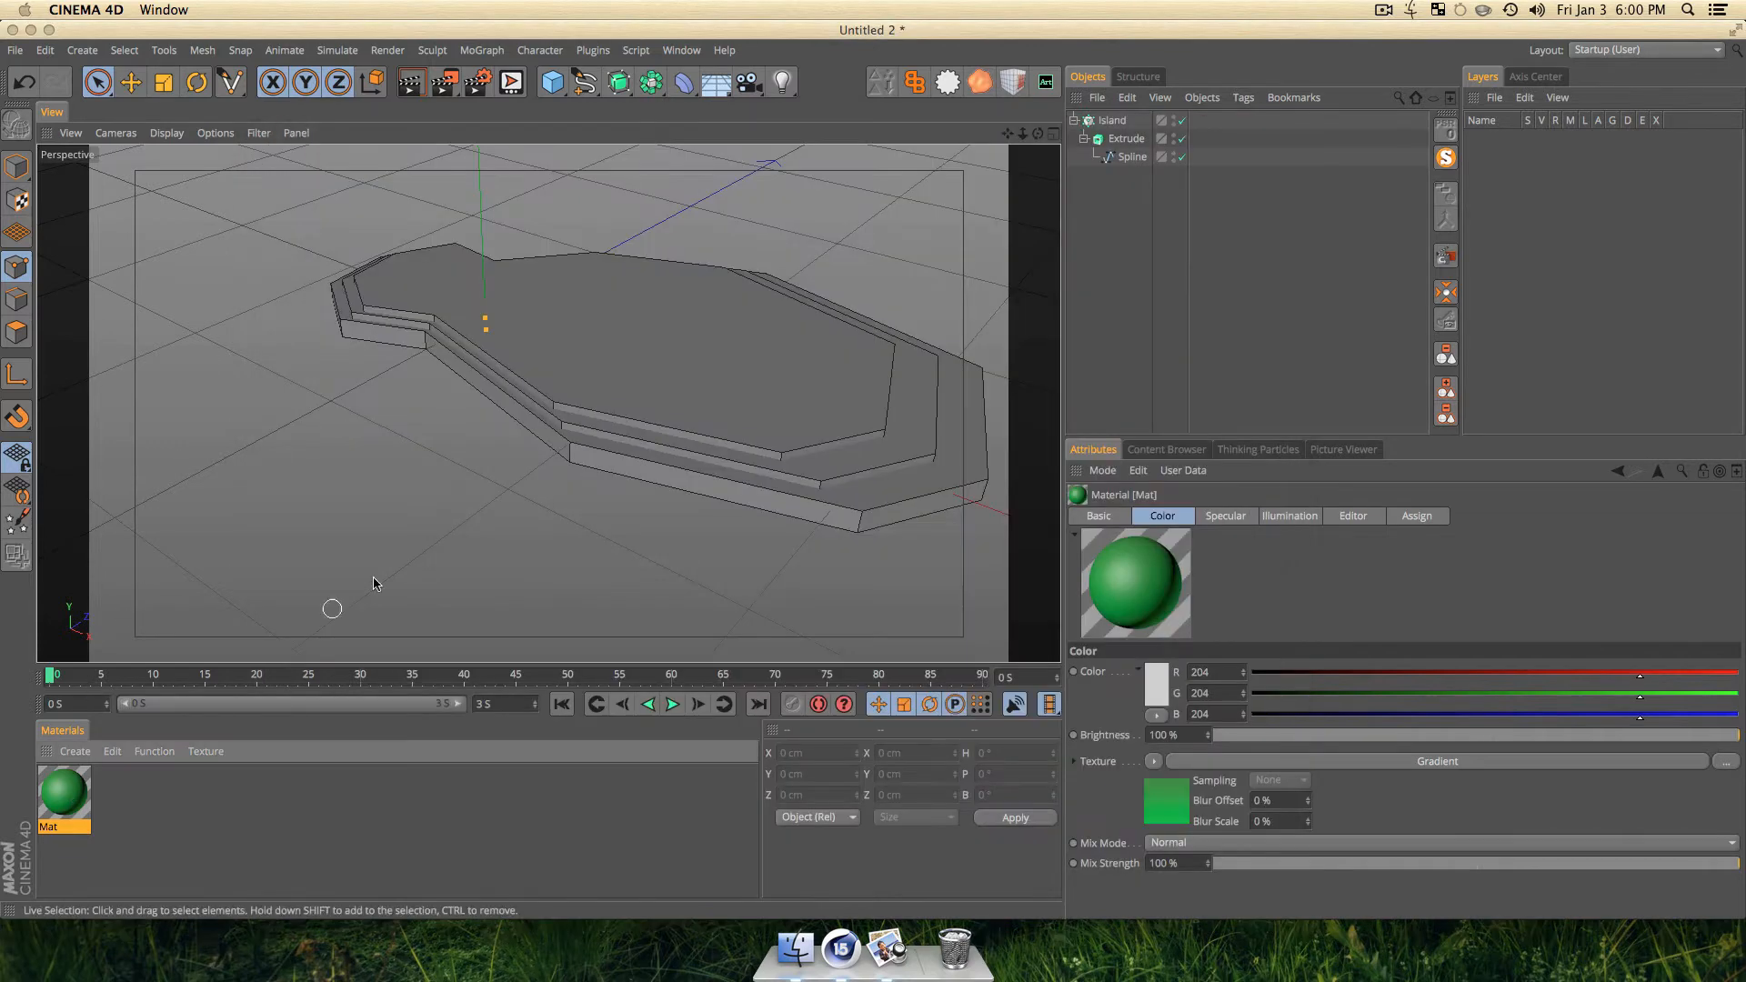
Make the Island cloner editable and collapse the three resulting extrude objects under it.
left_click(1124, 120)
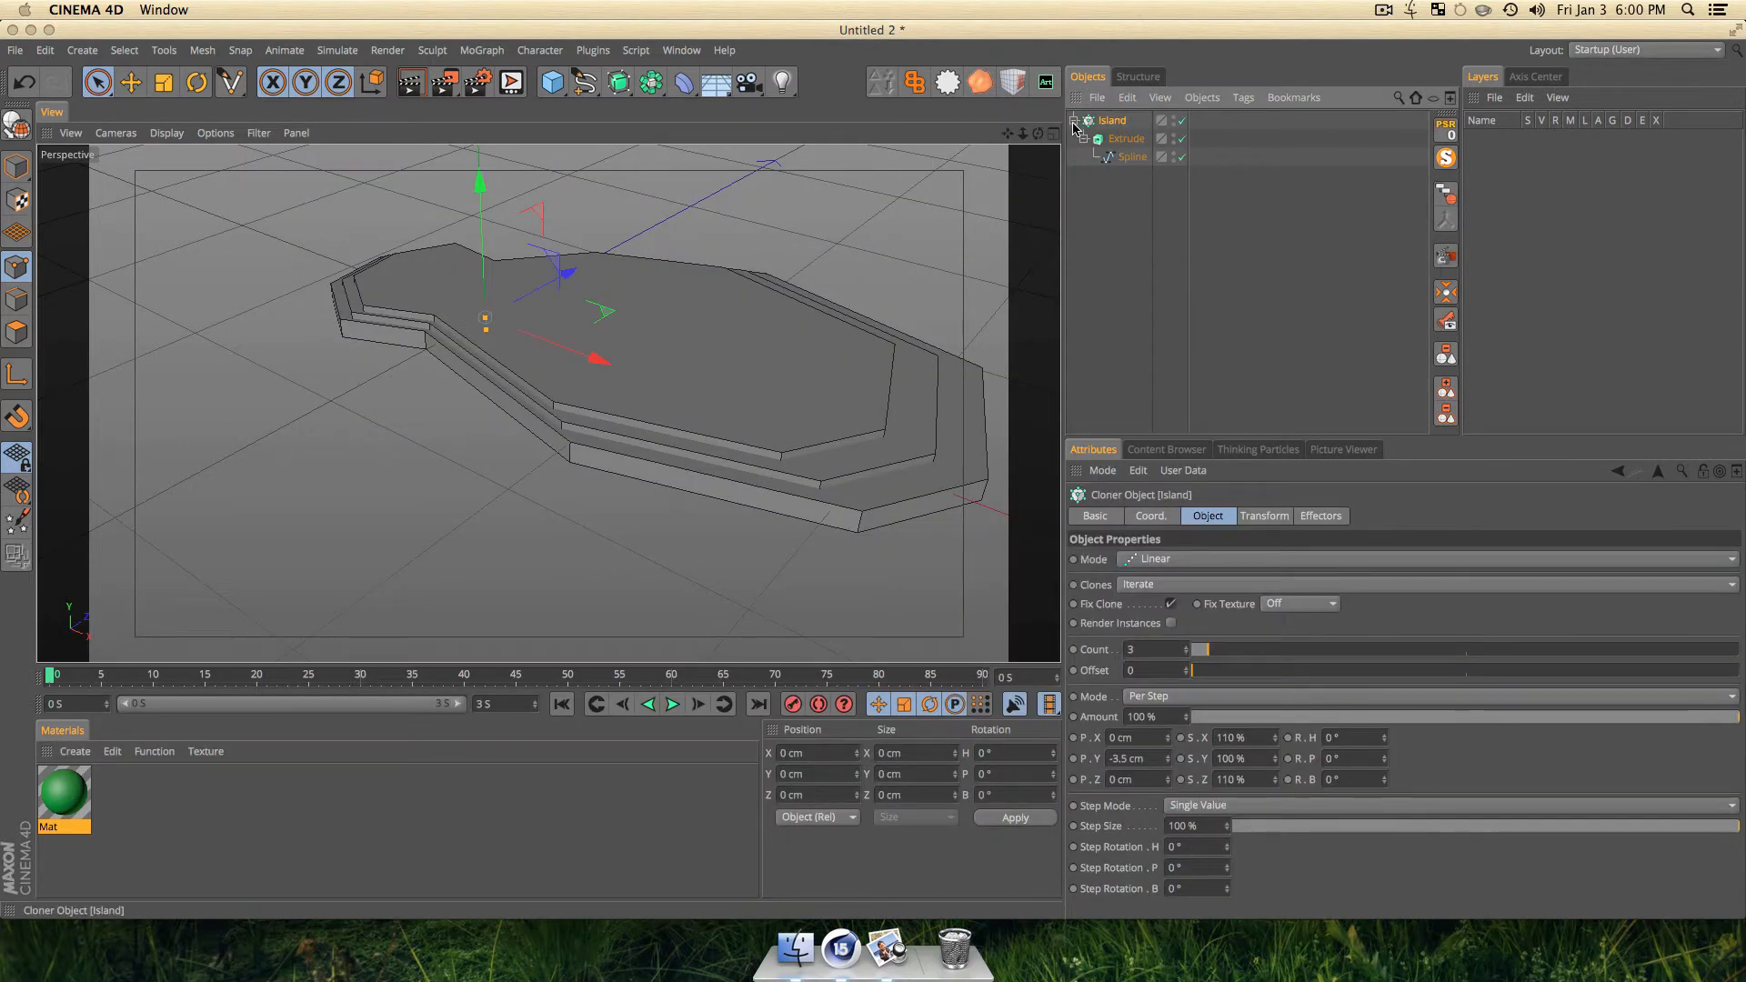
key("c")
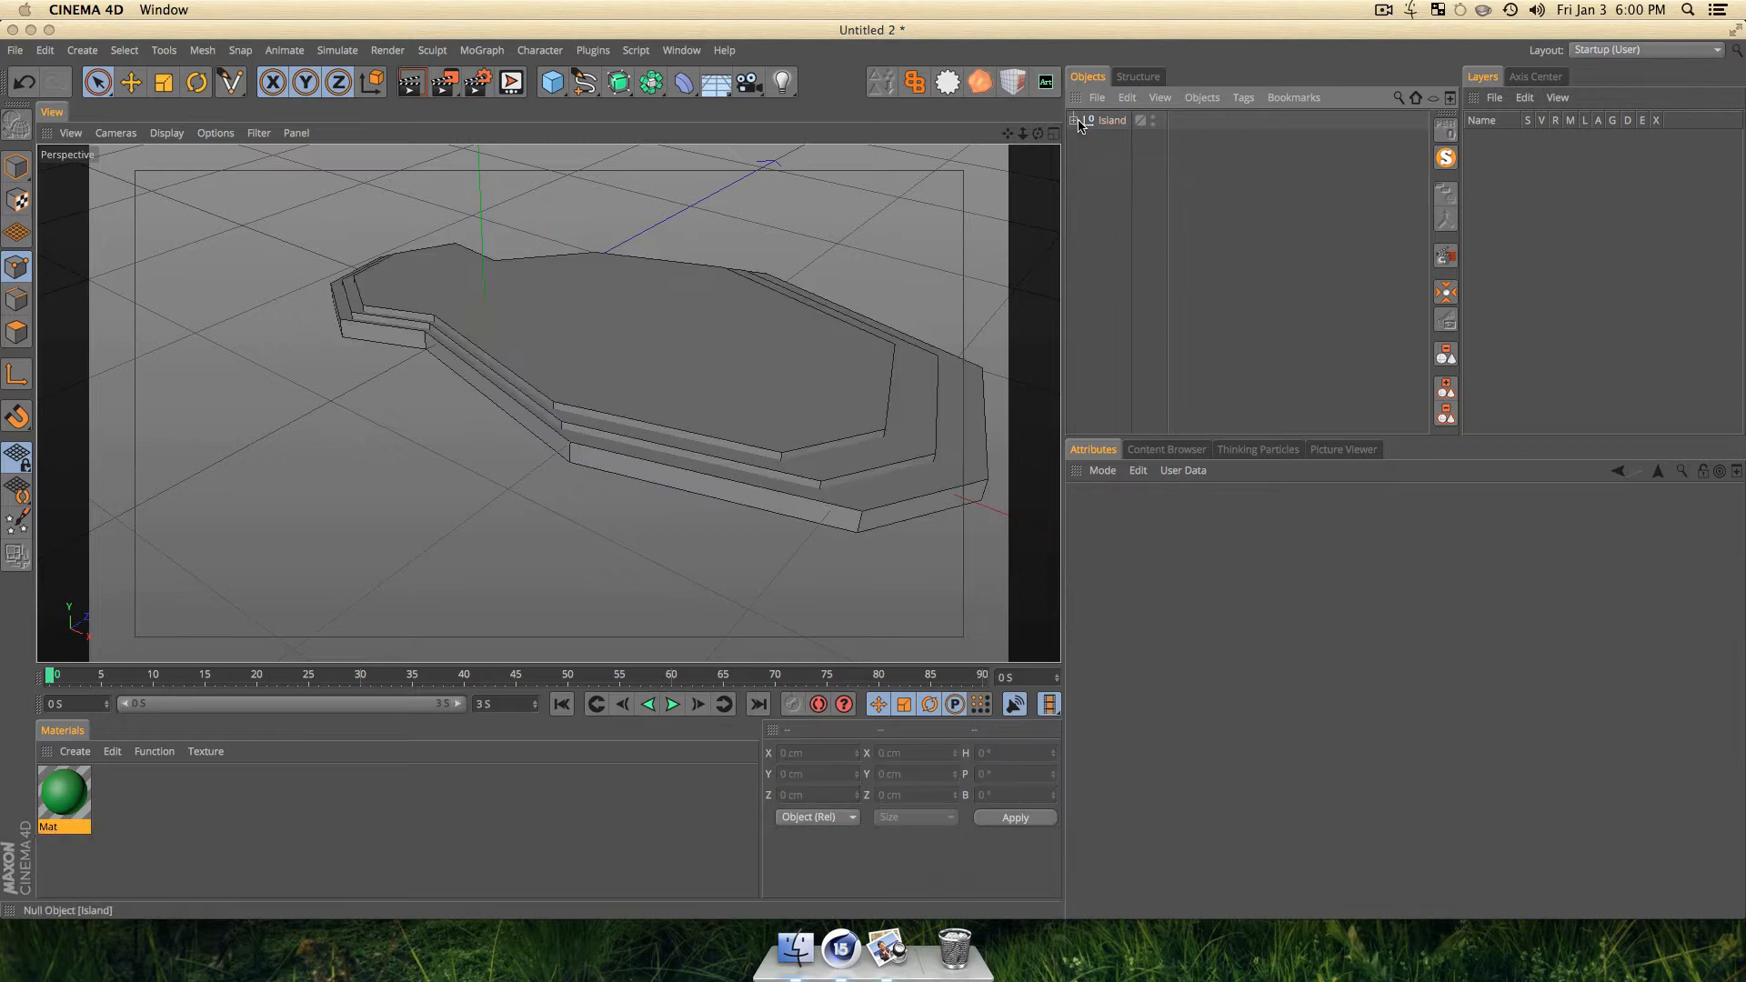
left_click(1074, 119)
left_click(1104, 143)
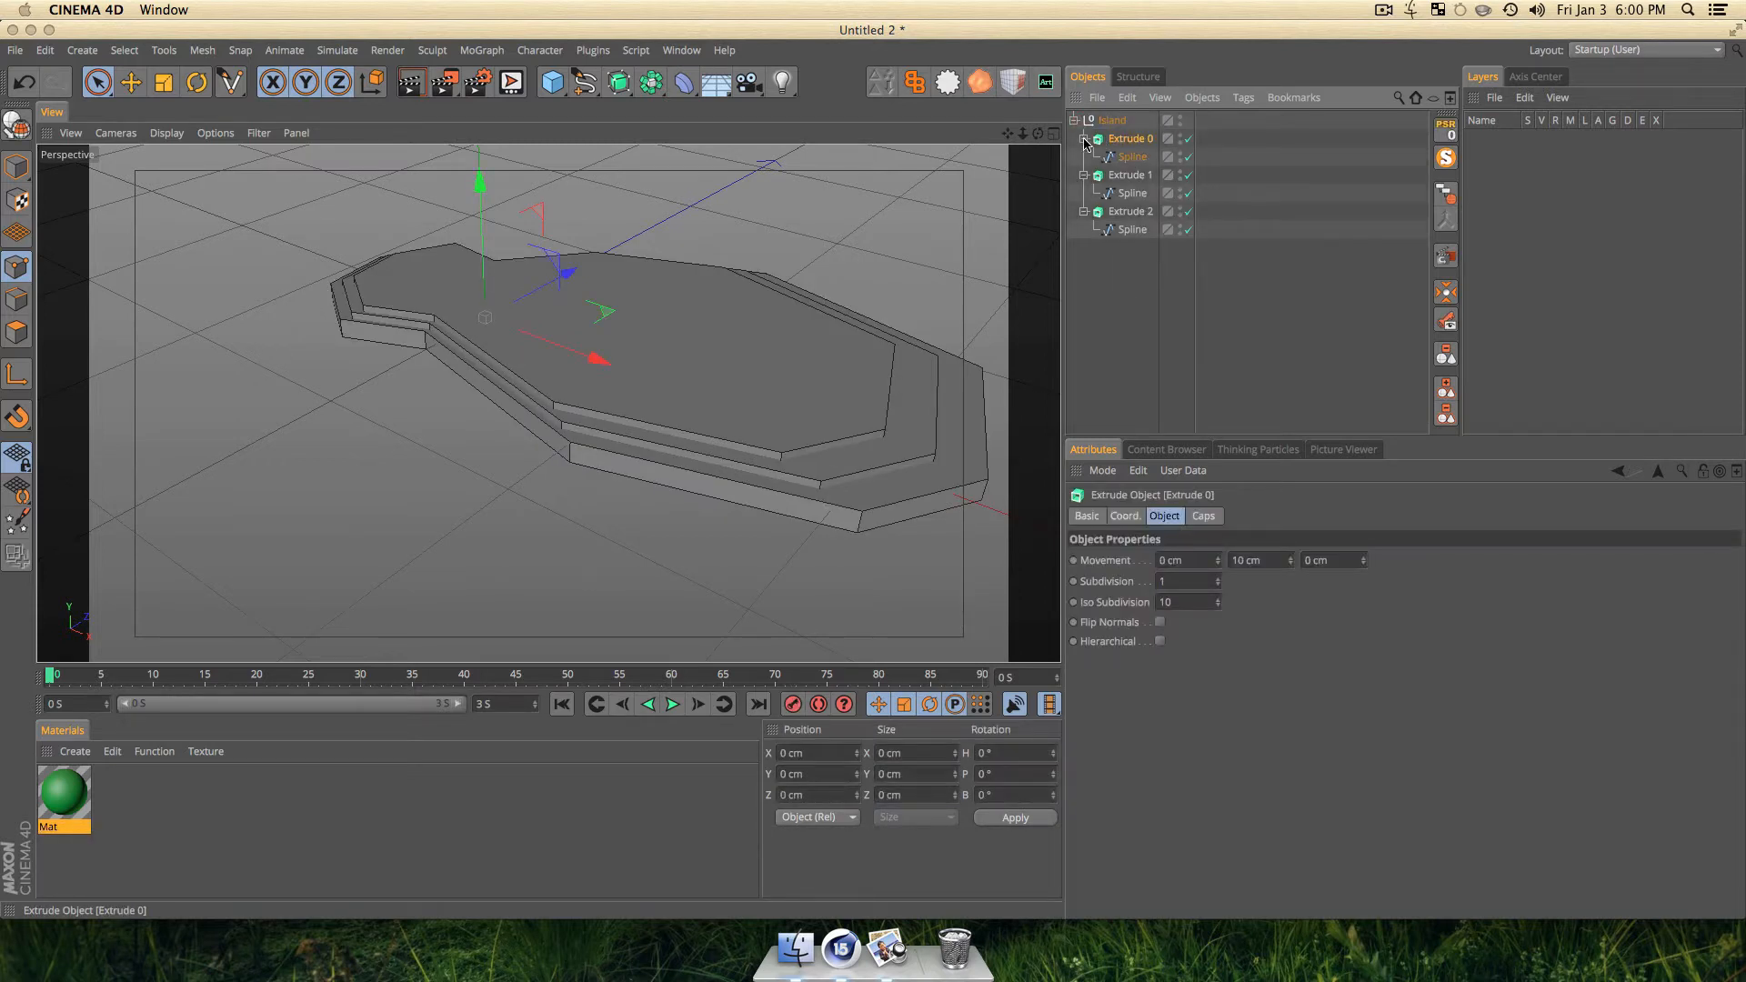
left_click(1084, 138)
left_click(1084, 157)
left_click(1083, 175)
left_click(1141, 280)
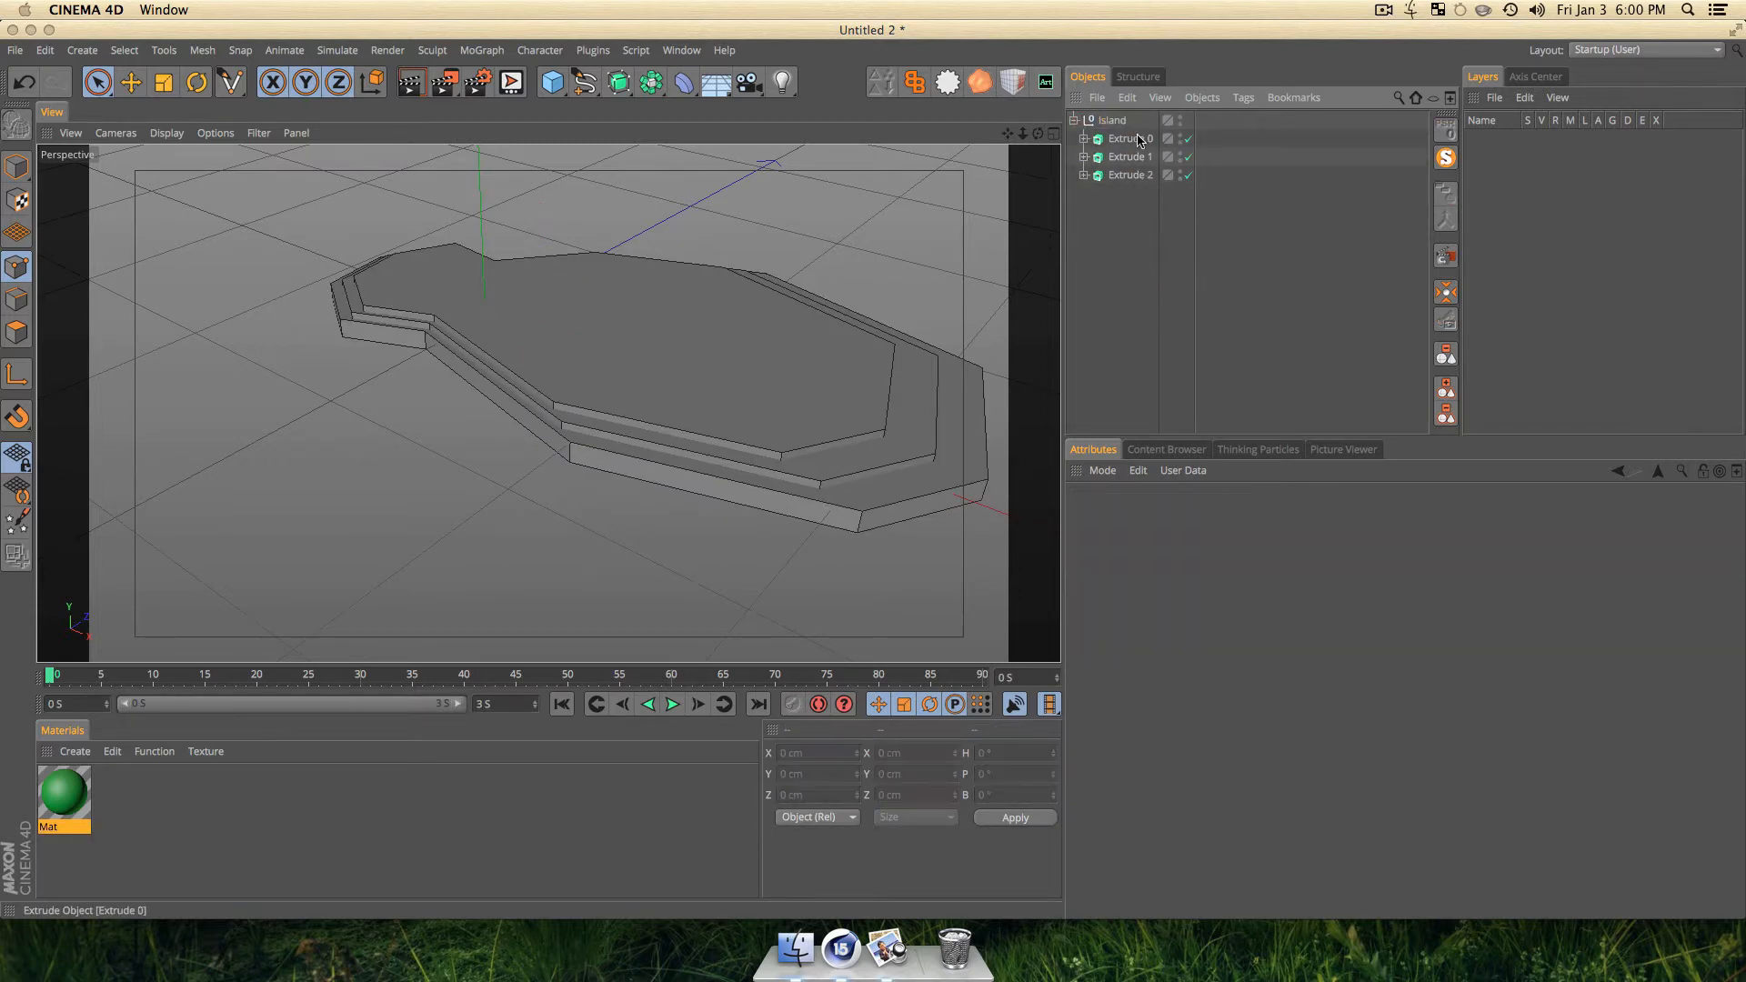
Examine each of the three island tiers in turn from several viewing angles.
left_click(1136, 139)
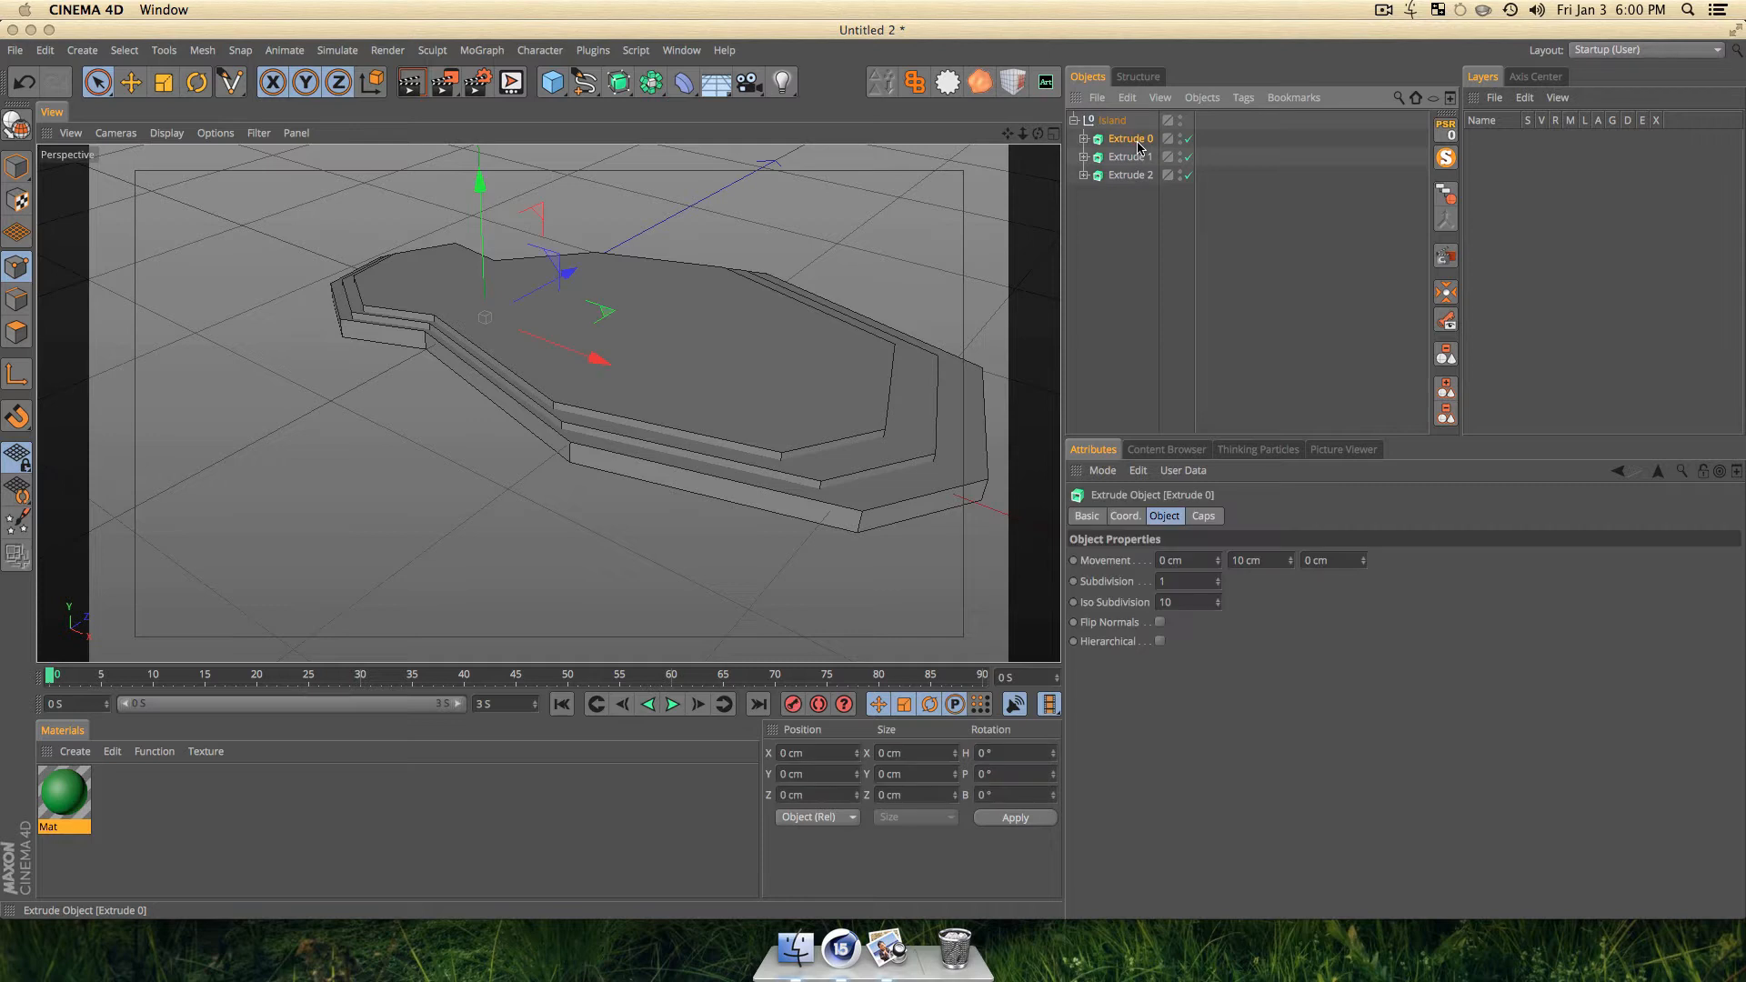
left_click(26, 170)
key("3")
left_click_drag(791, 433, 627, 409)
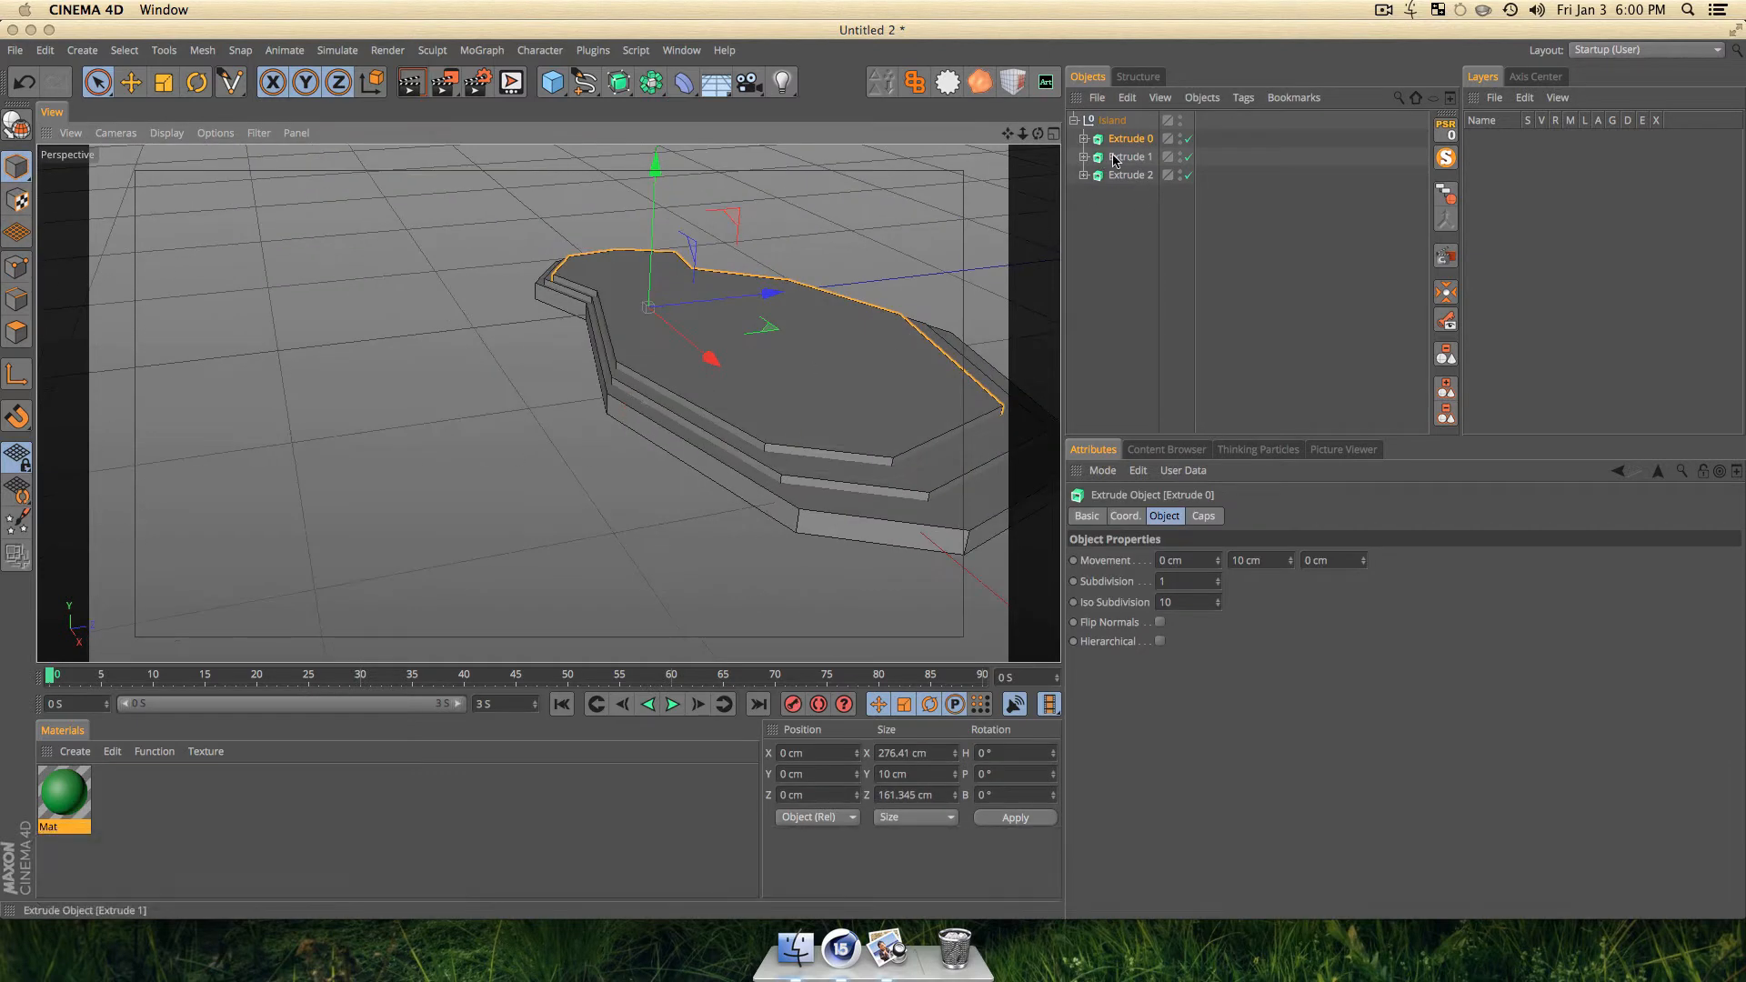
left_click(1115, 158)
key("3")
left_click_drag(818, 409, 633, 421)
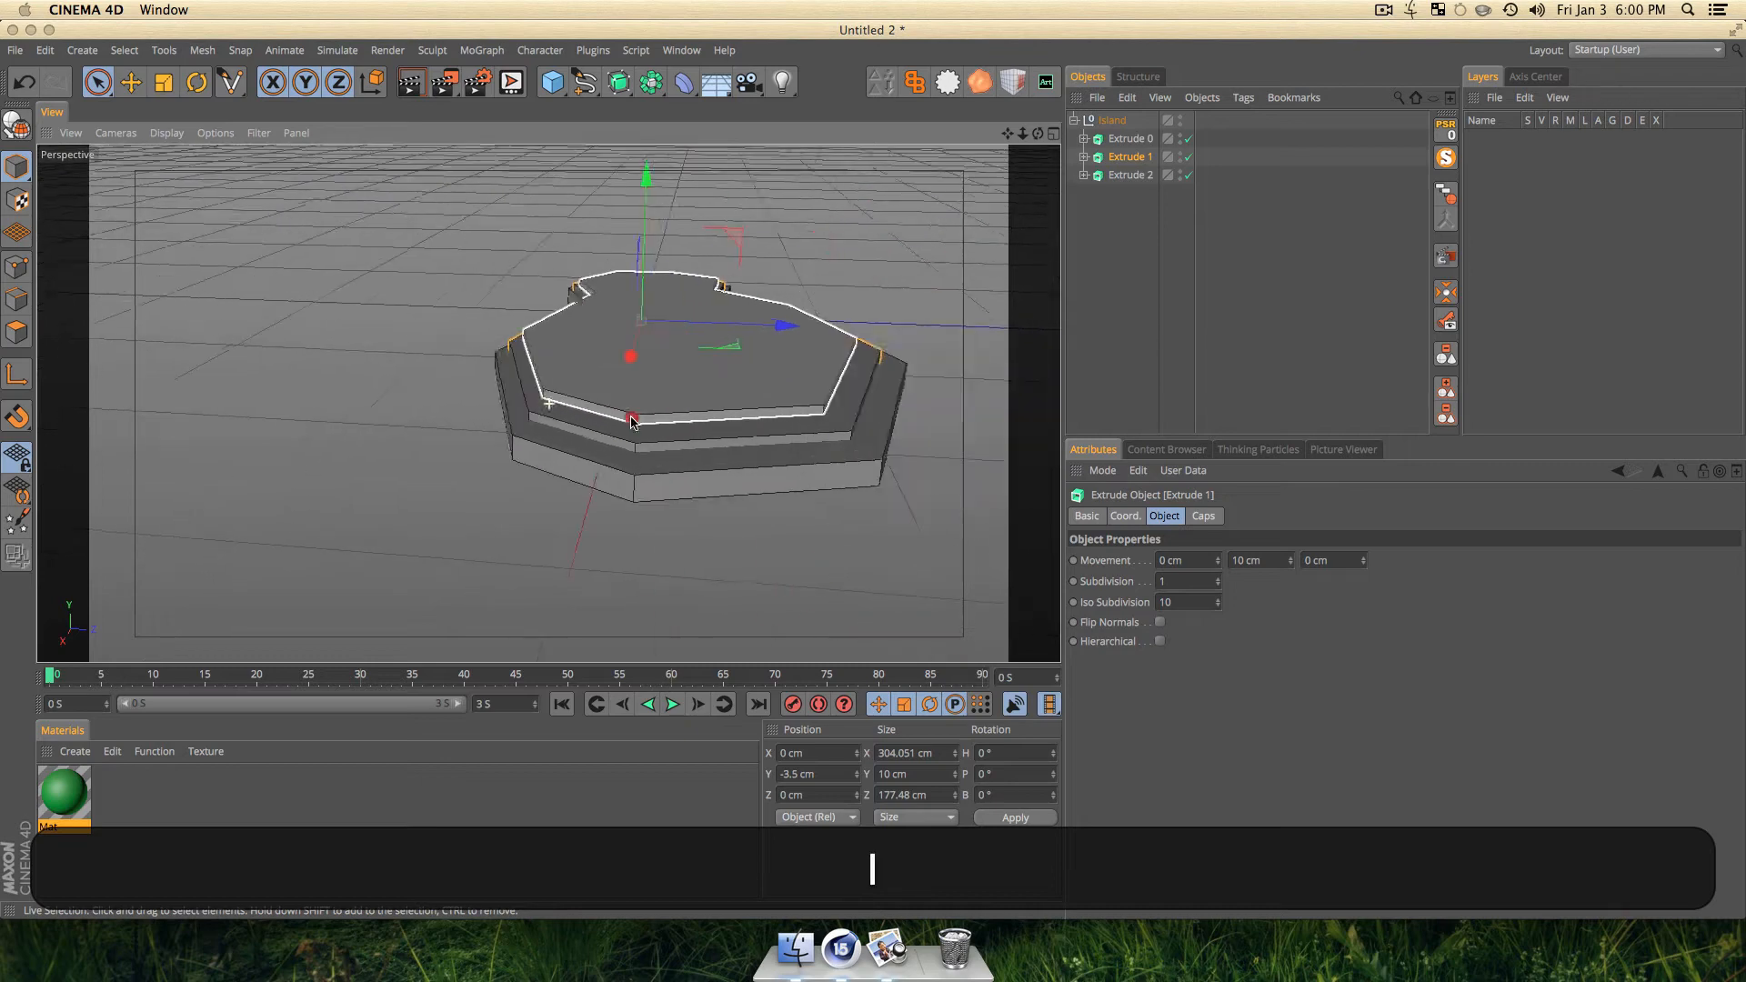
key("3")
left_click_drag(775, 433, 792, 508)
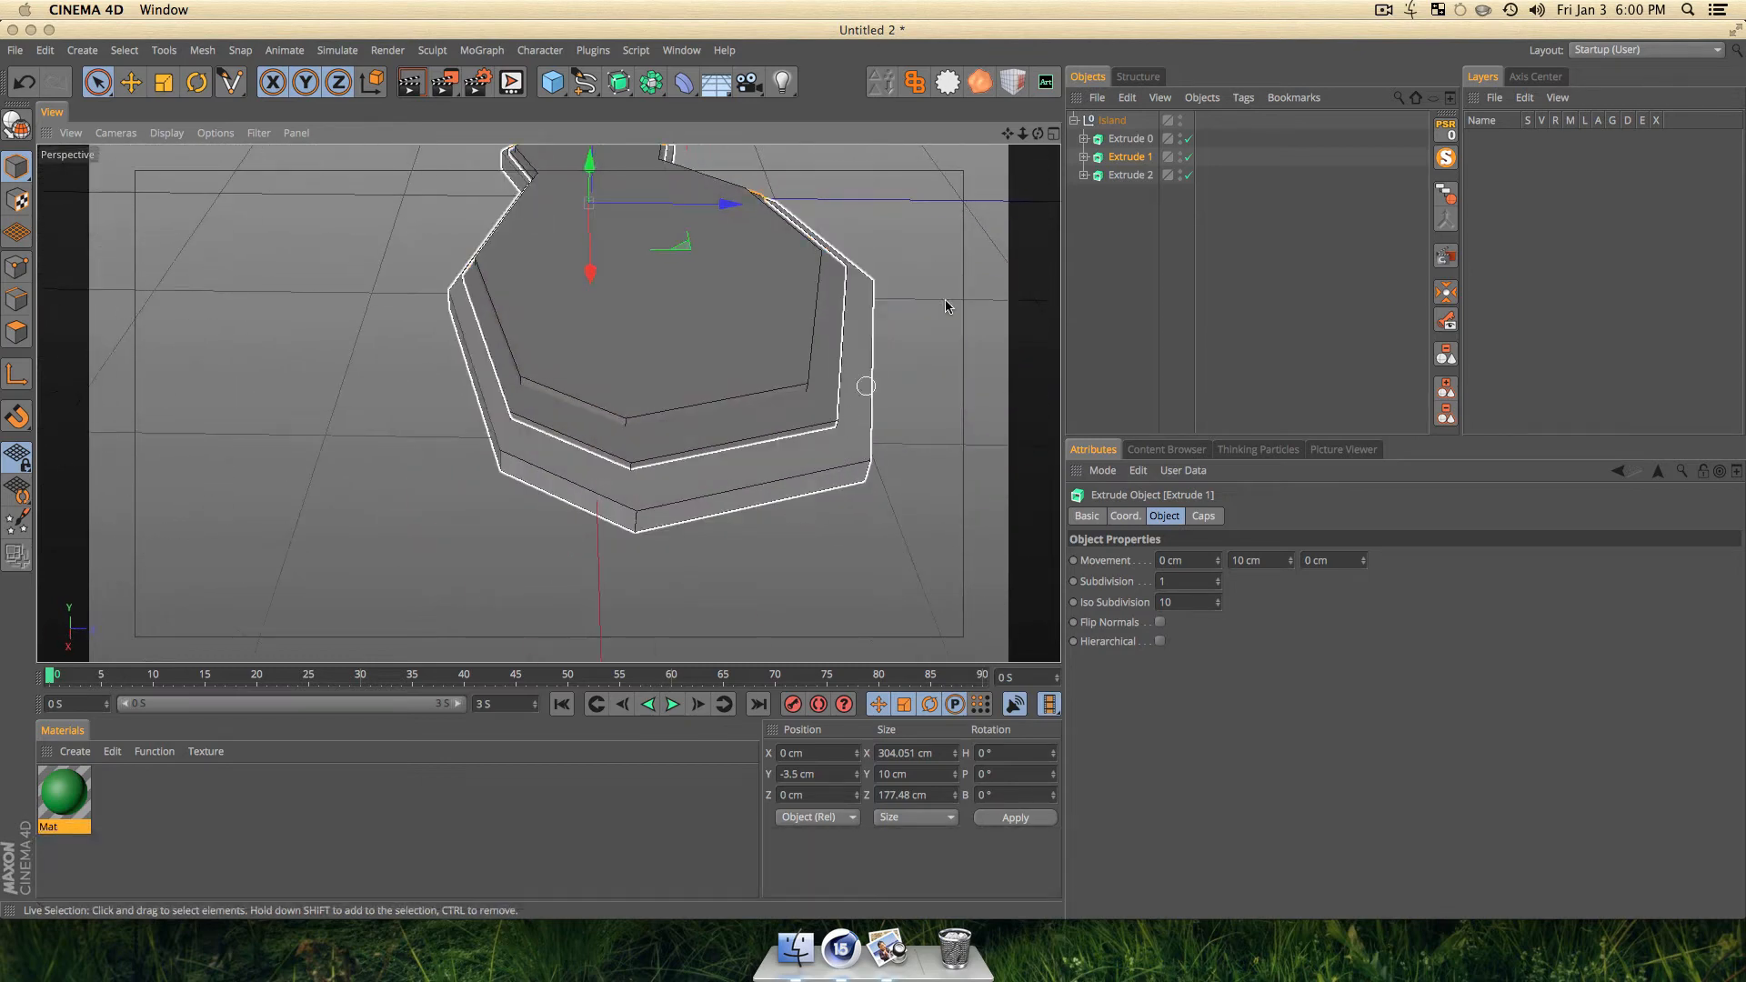
left_click(1129, 174)
key("3")
left_click_drag(510, 515, 424, 520)
key("3")
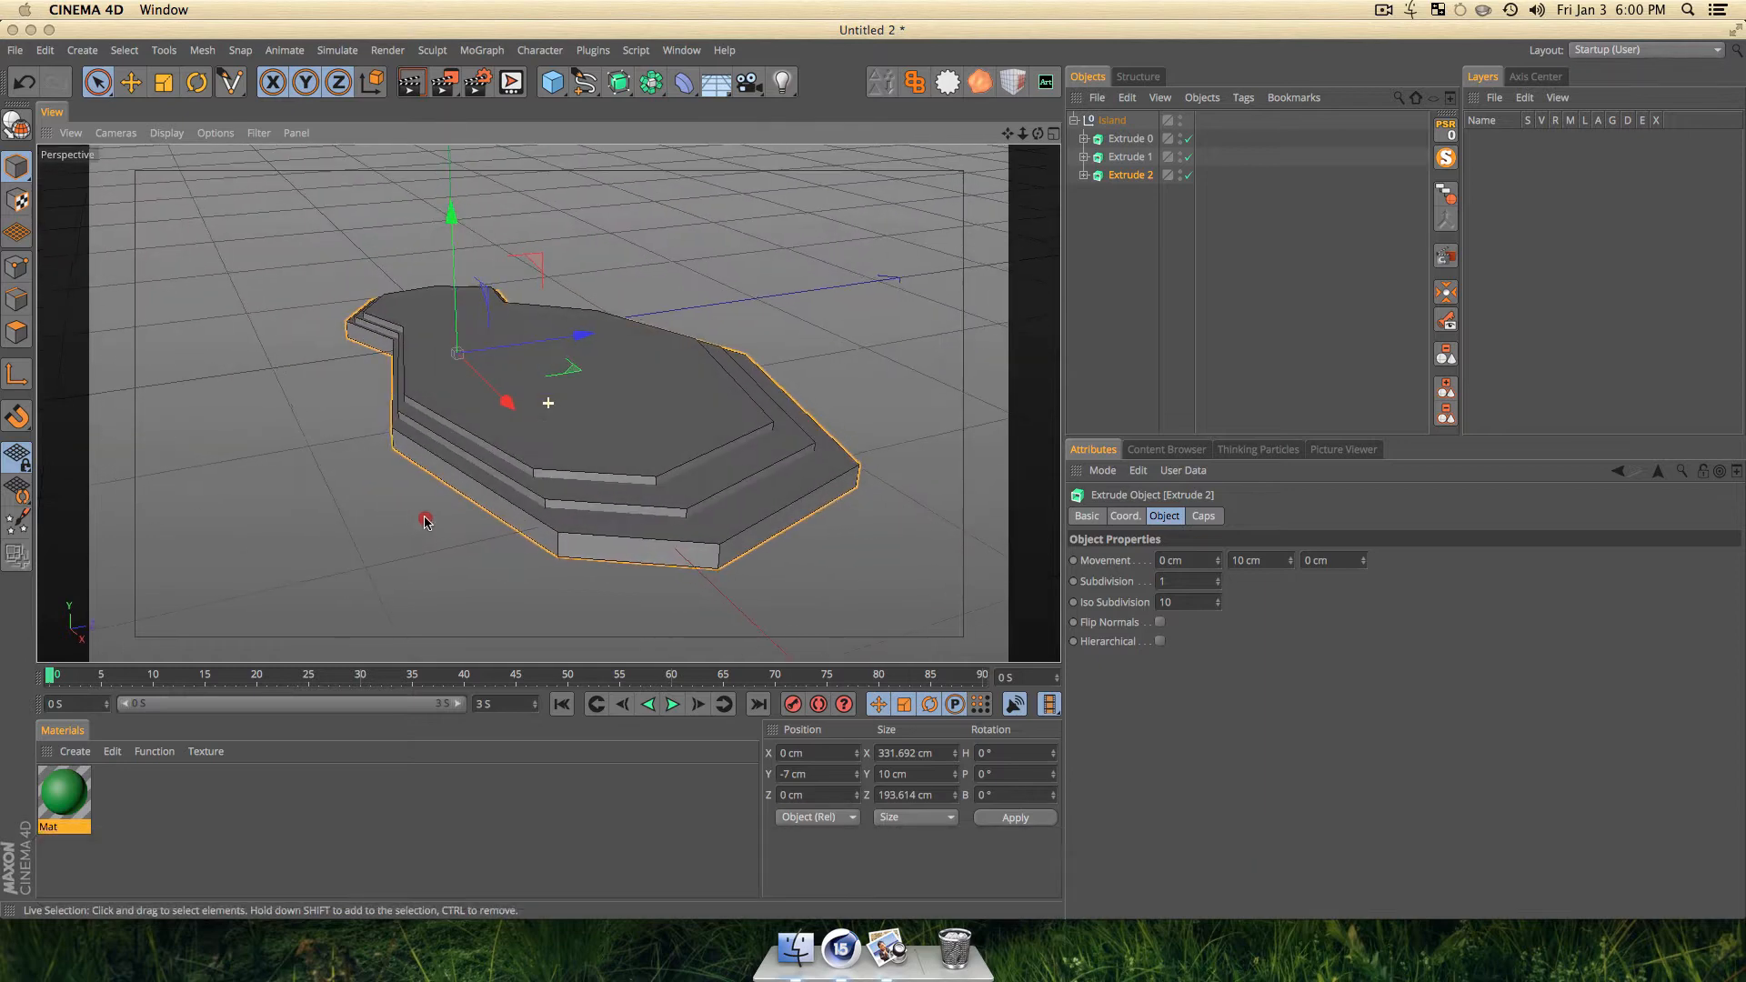
left_click(993, 275)
Apply the green gradient material to the island's top tier, Extrude 0.
left_click(100, 798)
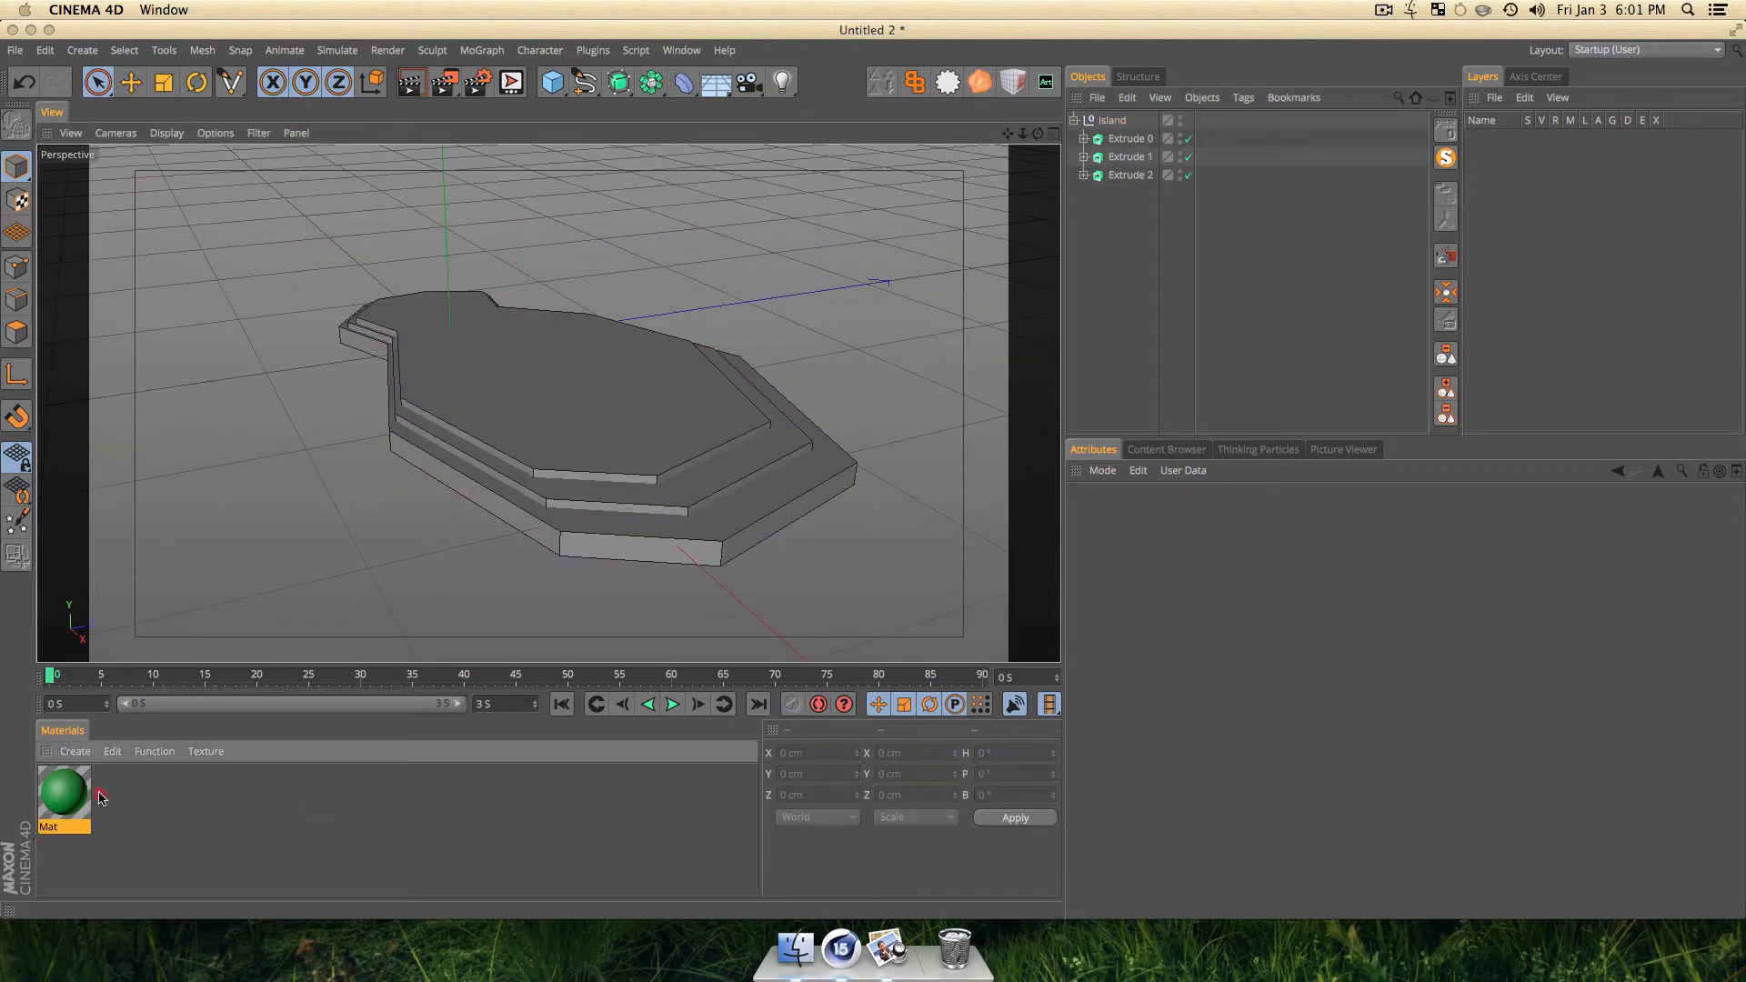
left_click_drag(1142, 145, 1142, 144)
key("3")
left_click_drag(569, 527, 701, 513)
left_click(310, 822)
Duplicate the green material and set the copy's gradient start knot to a dark green with hue 130° and RGB 23, 108, 37.
key("super")
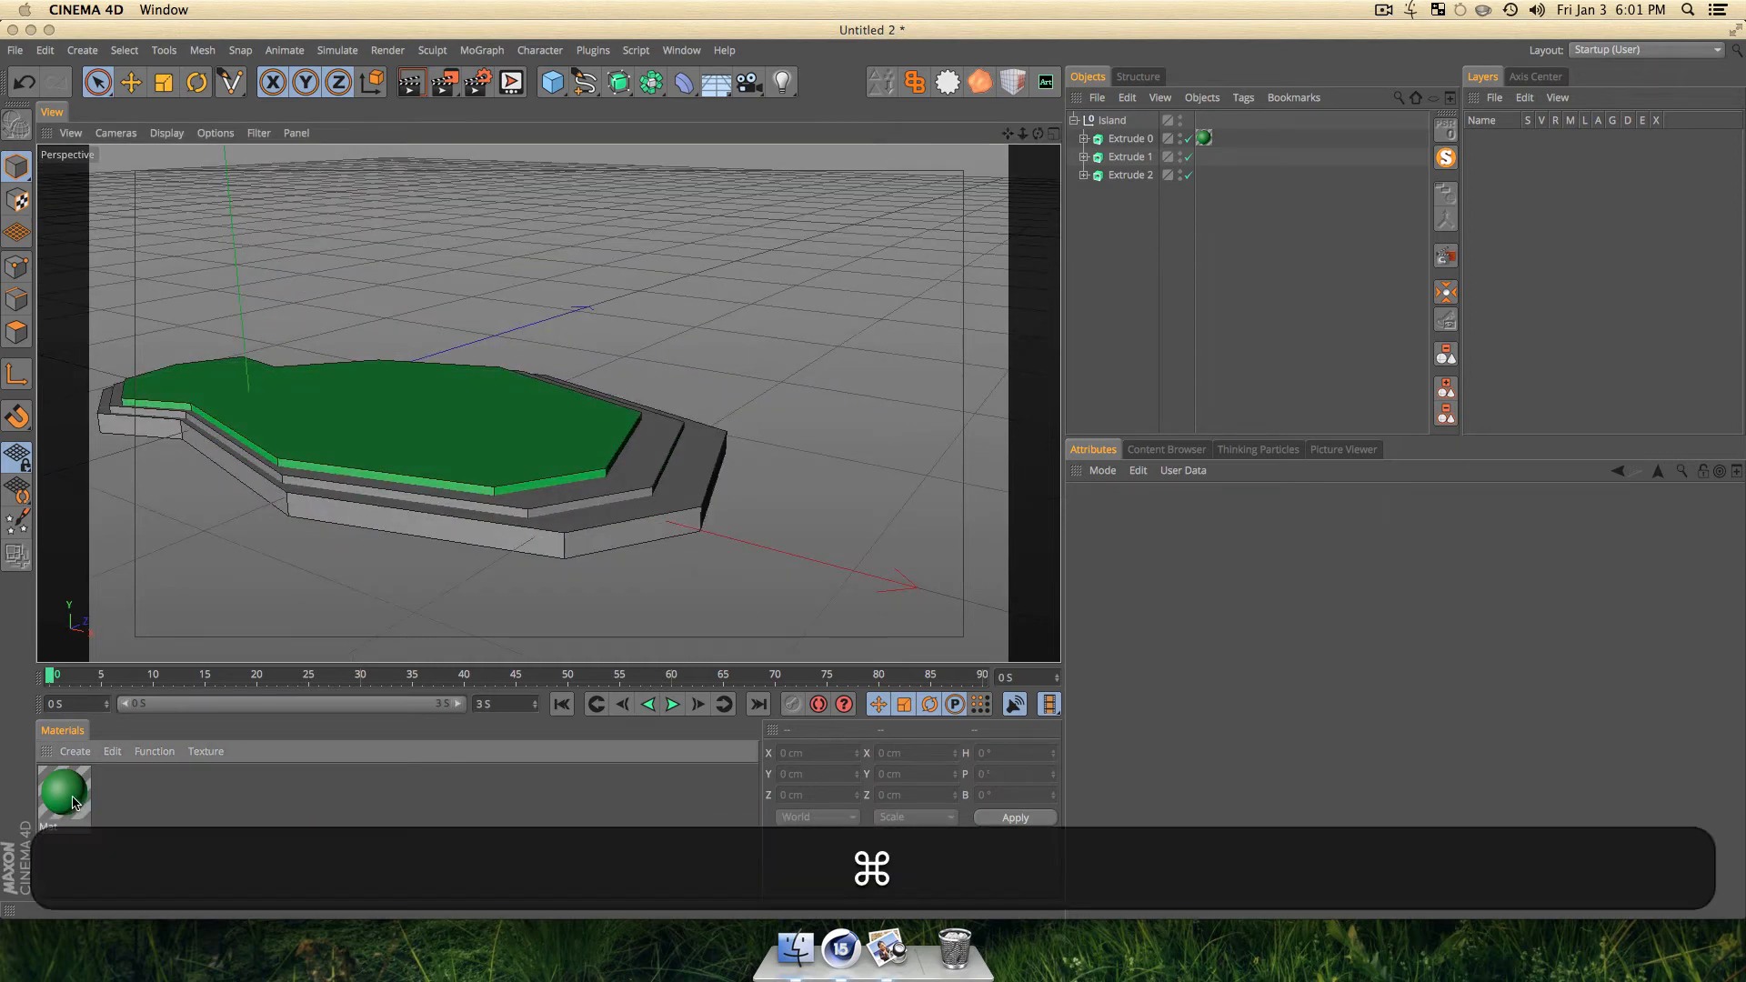
left_click_drag(175, 800, 132, 802, "super")
double_click(132, 802)
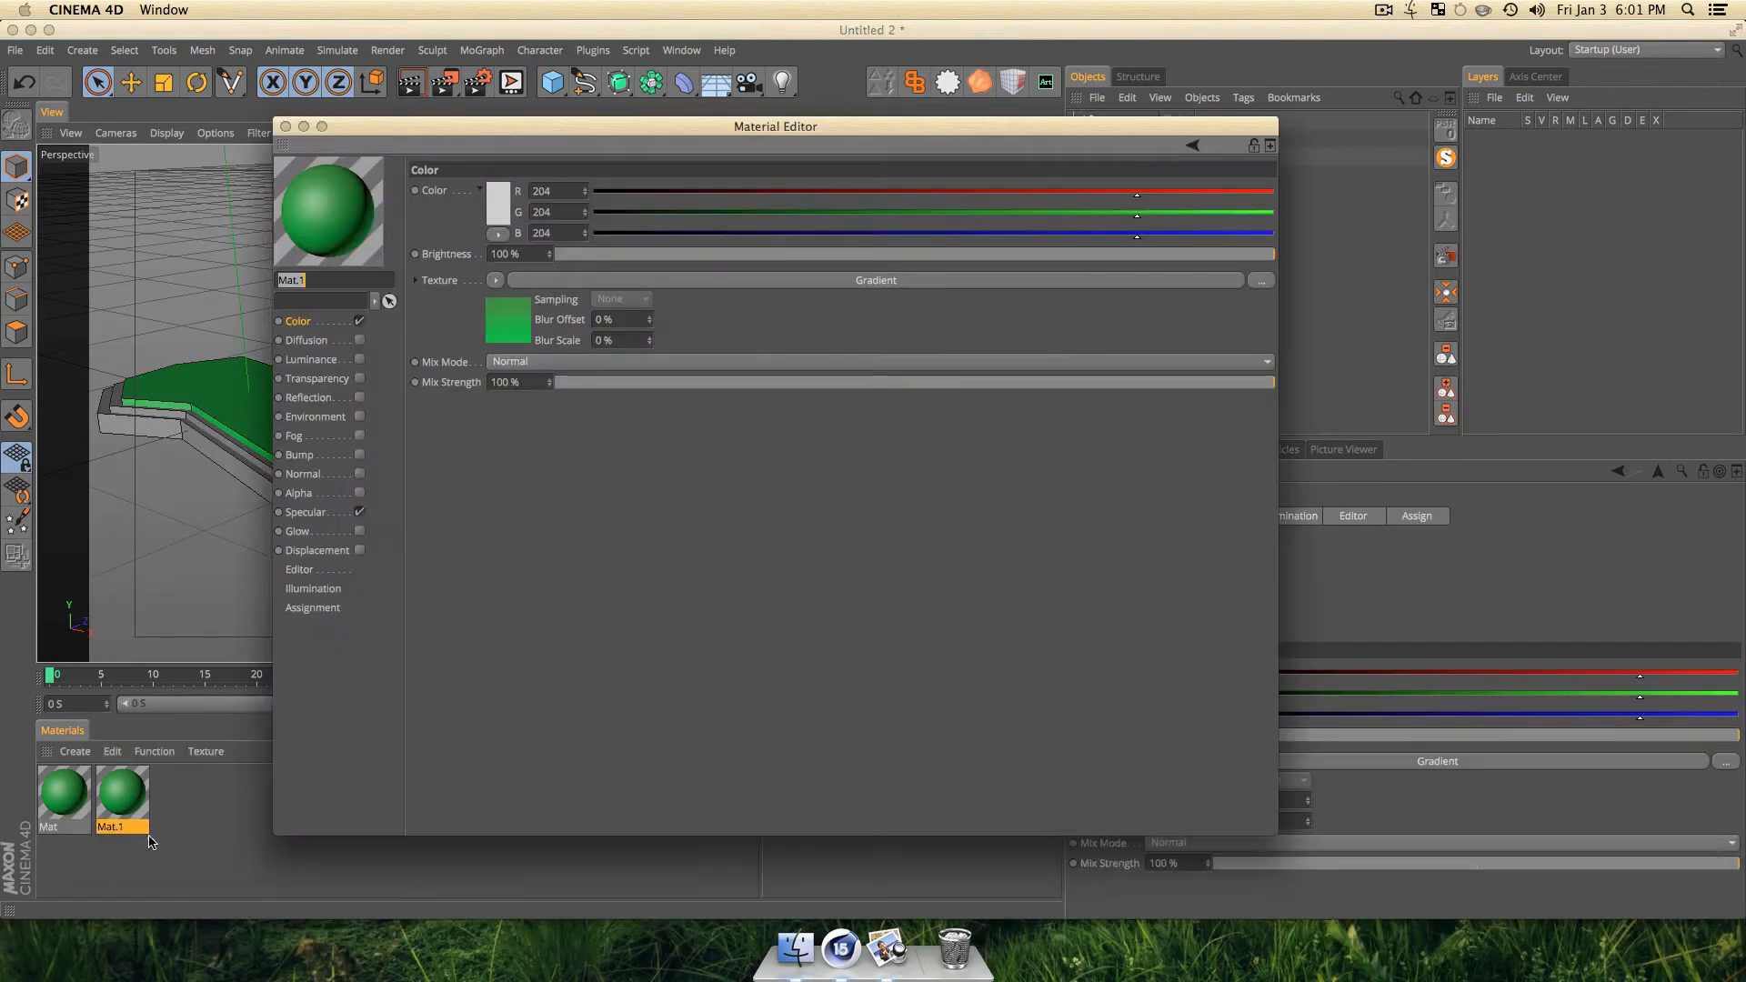
left_click(521, 316)
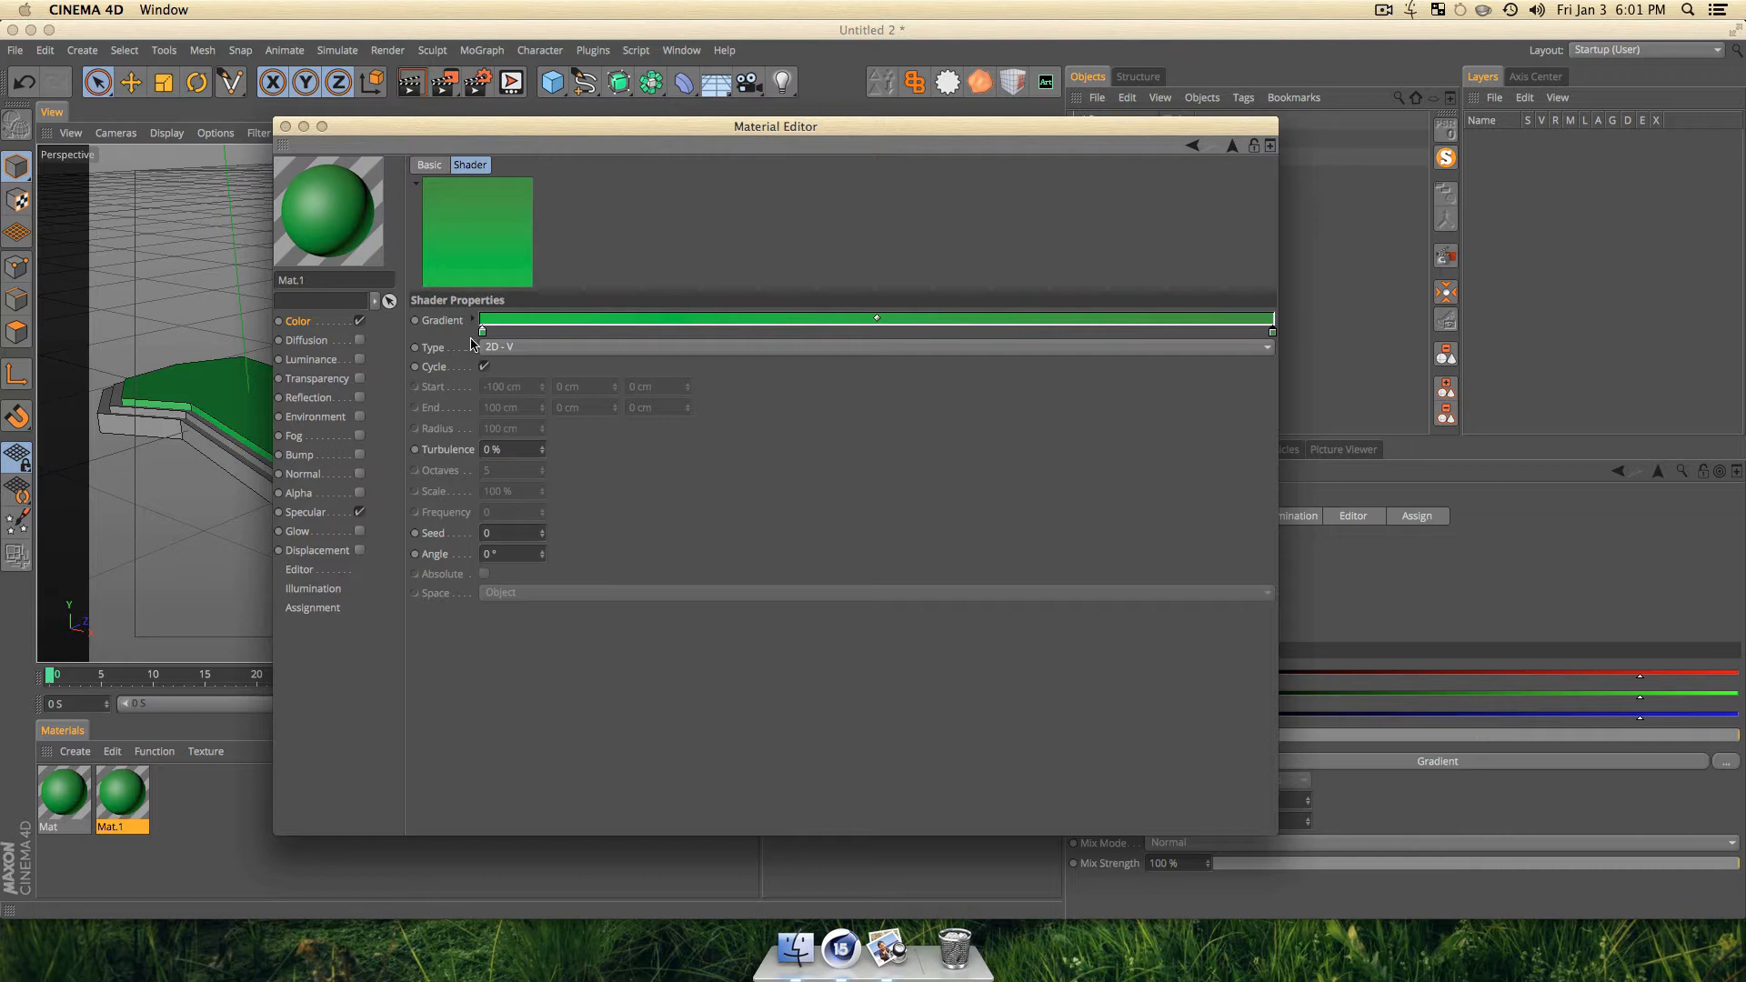
double_click(481, 333)
left_click(473, 351)
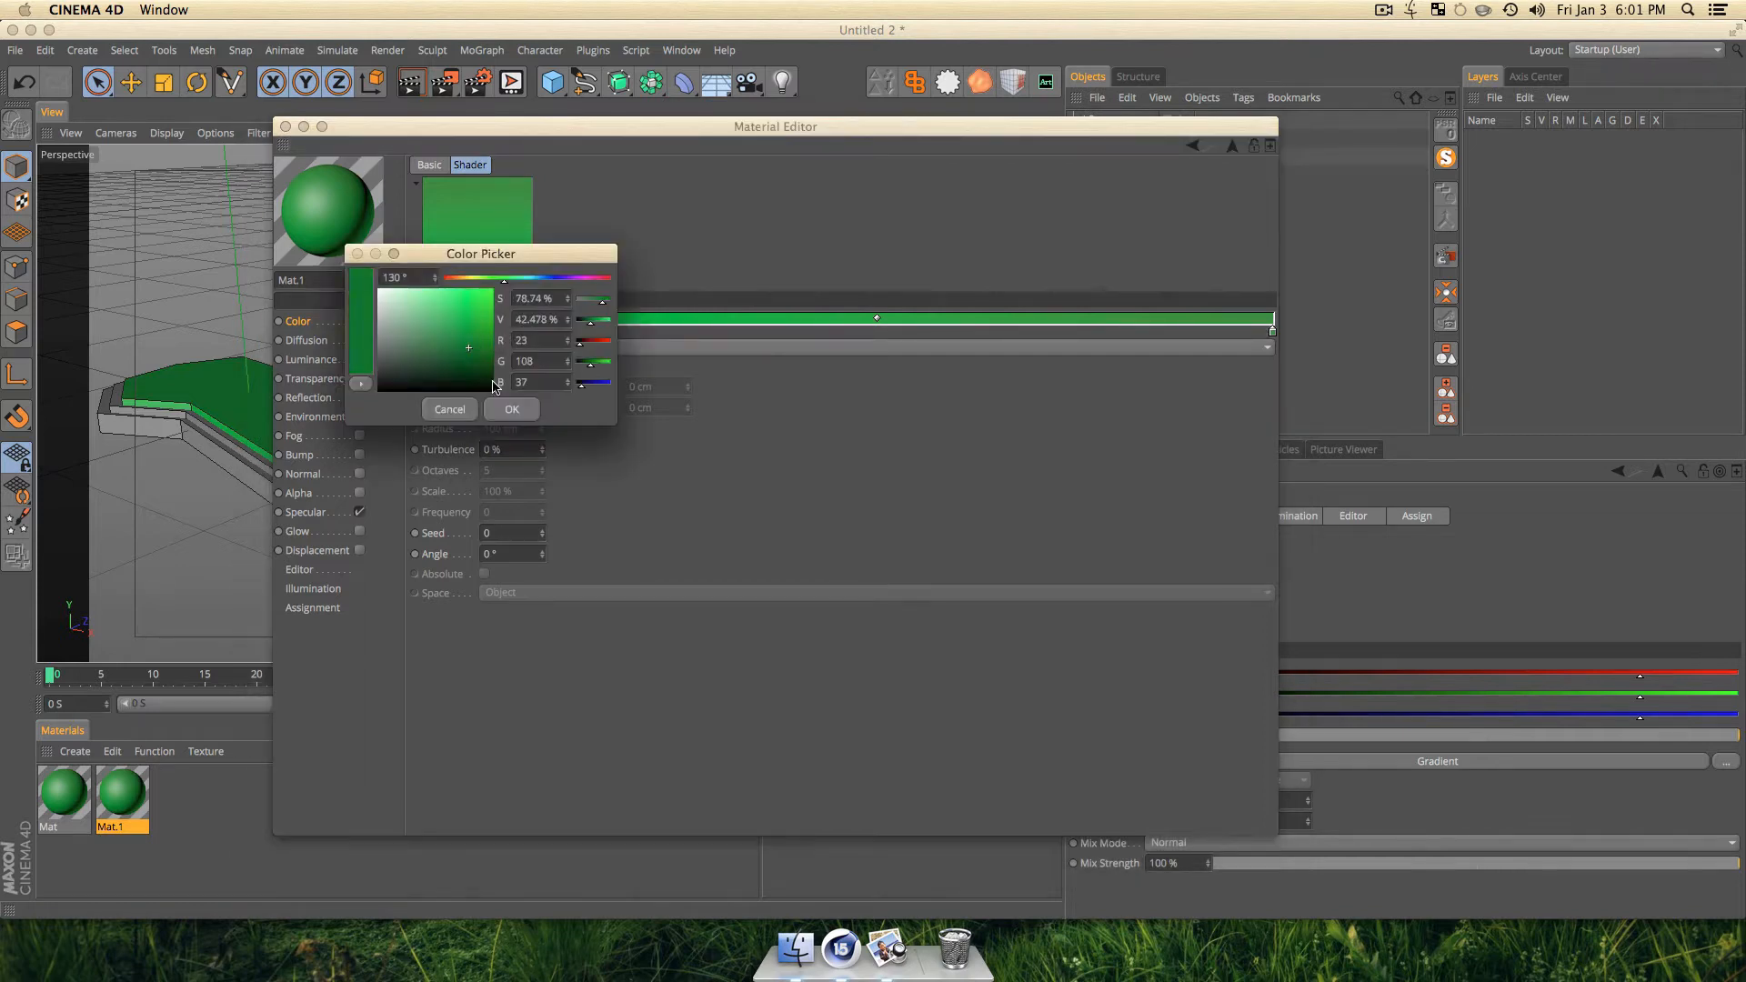
left_click(512, 409)
Set the copy's gradient end knot to a brown with hue 25° and apply the material to the middle tier, Extrude 1.
double_click(1272, 333)
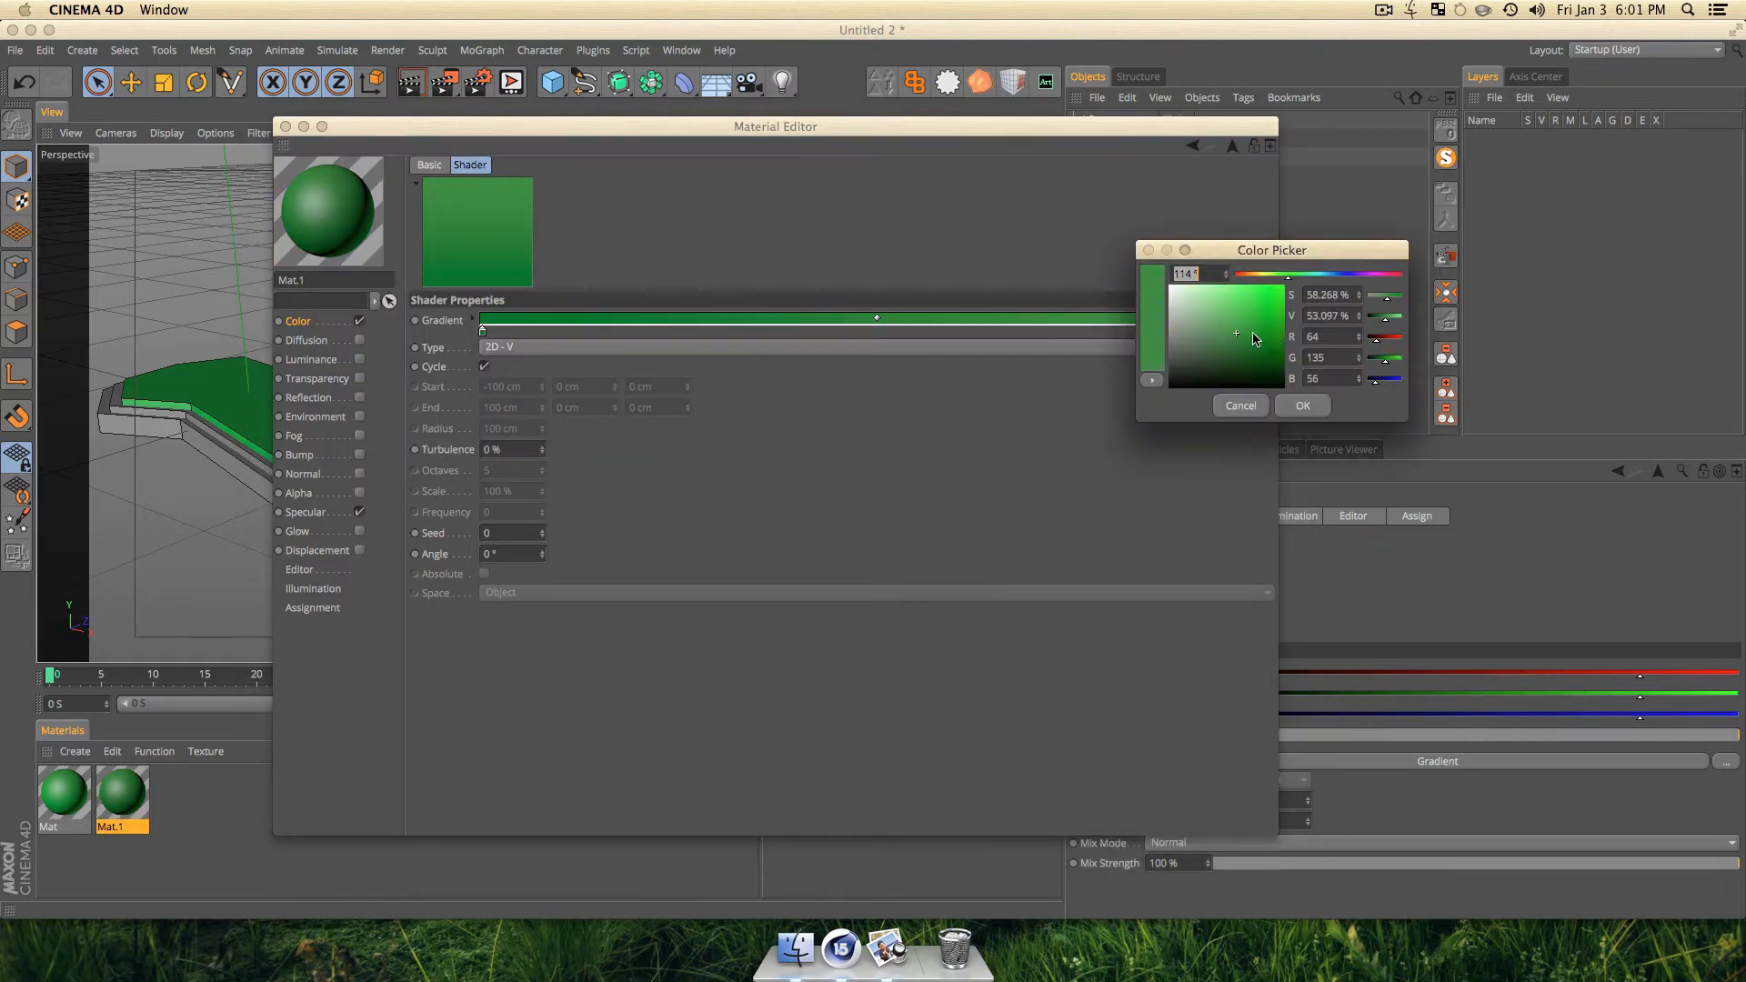
left_click_drag(1262, 275, 1247, 274)
left_click(1248, 343)
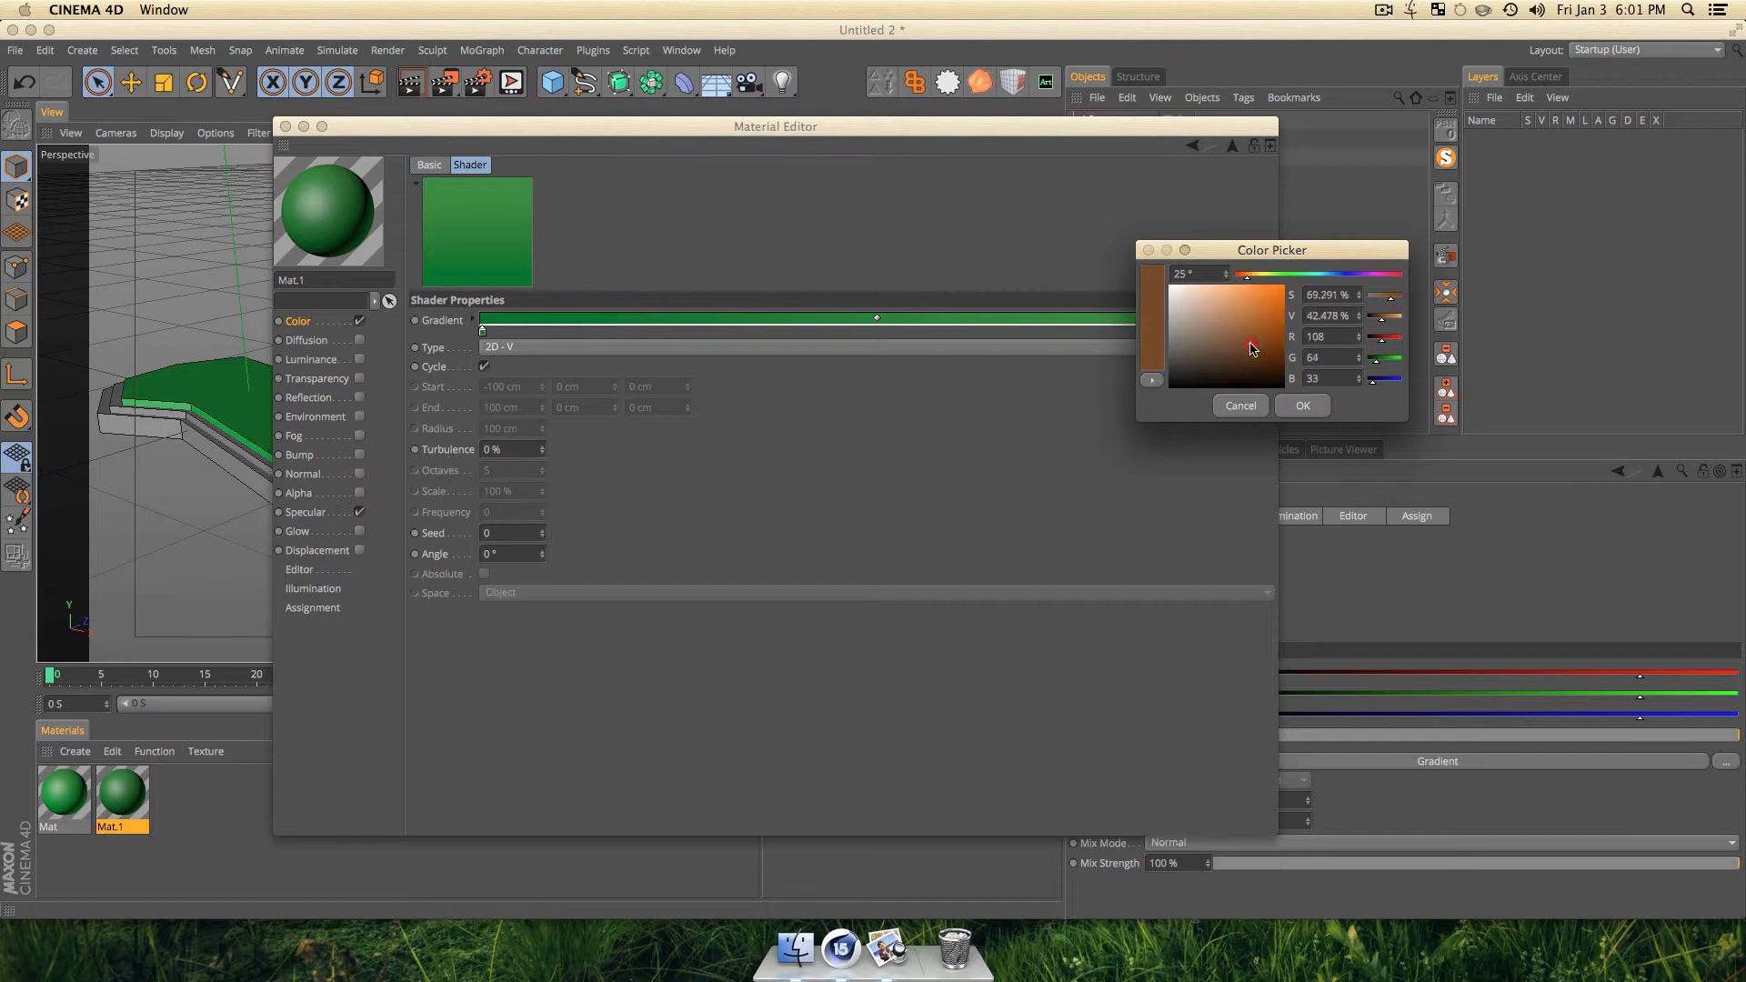
left_click_drag(1250, 345, 1262, 341)
left_click(1302, 406)
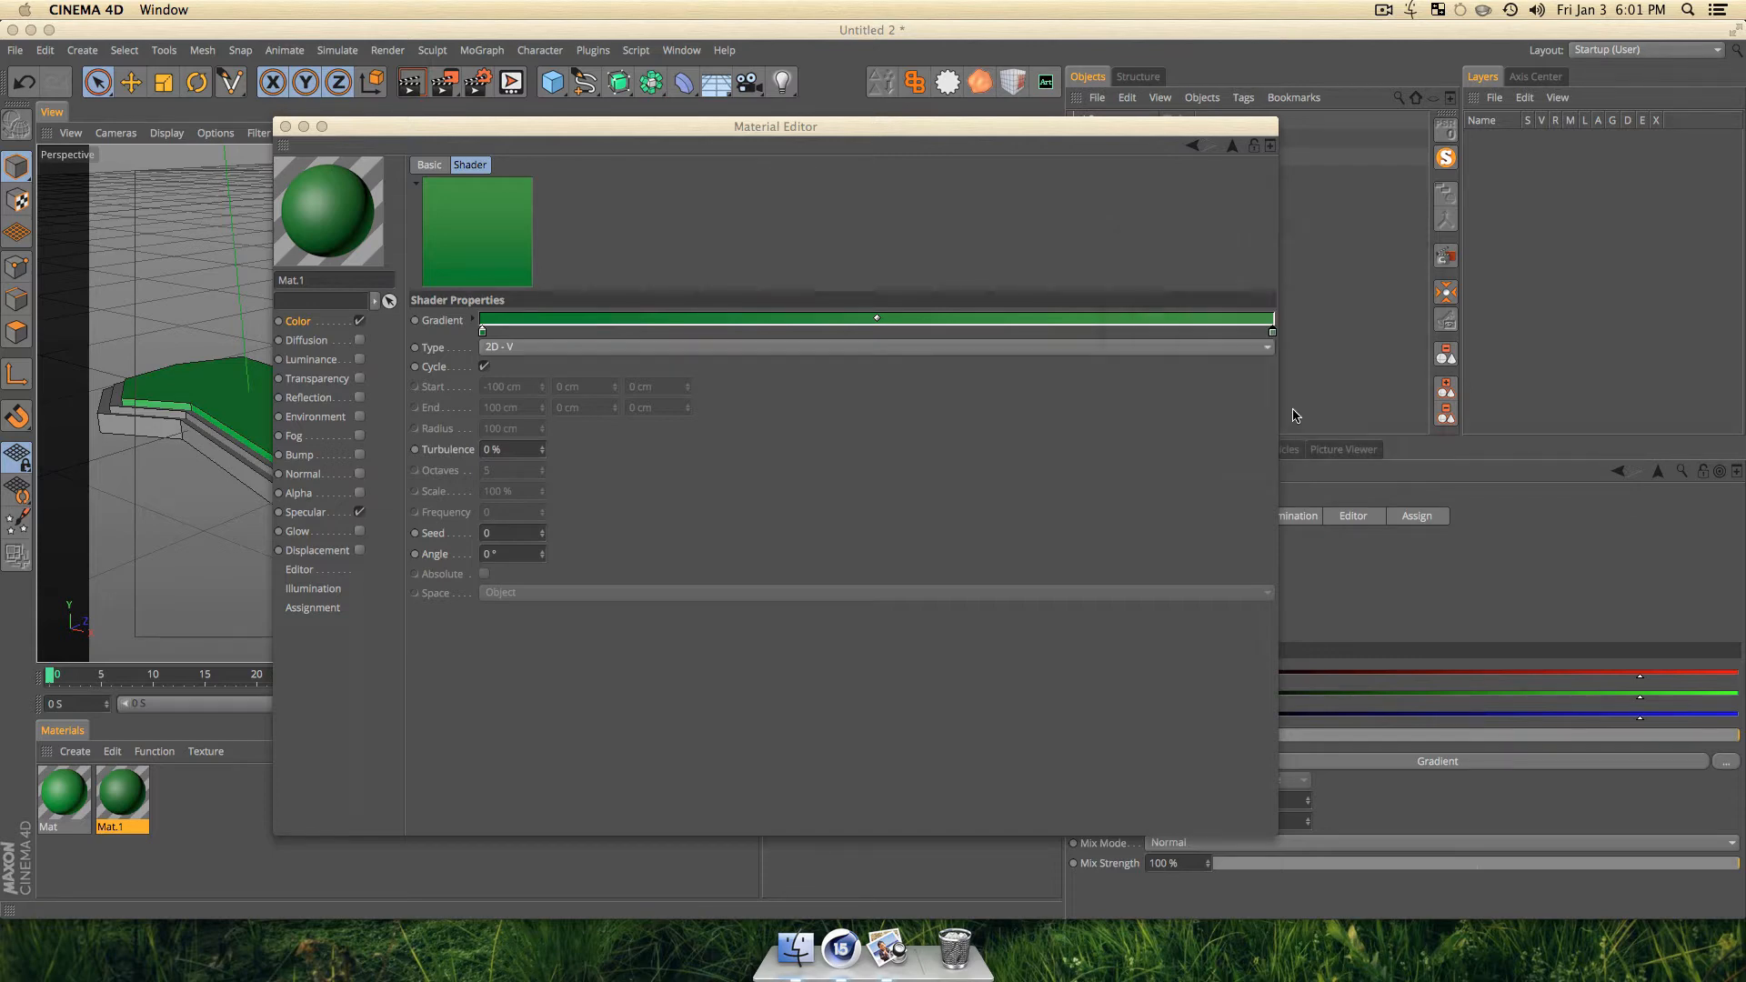
left_click(286, 126)
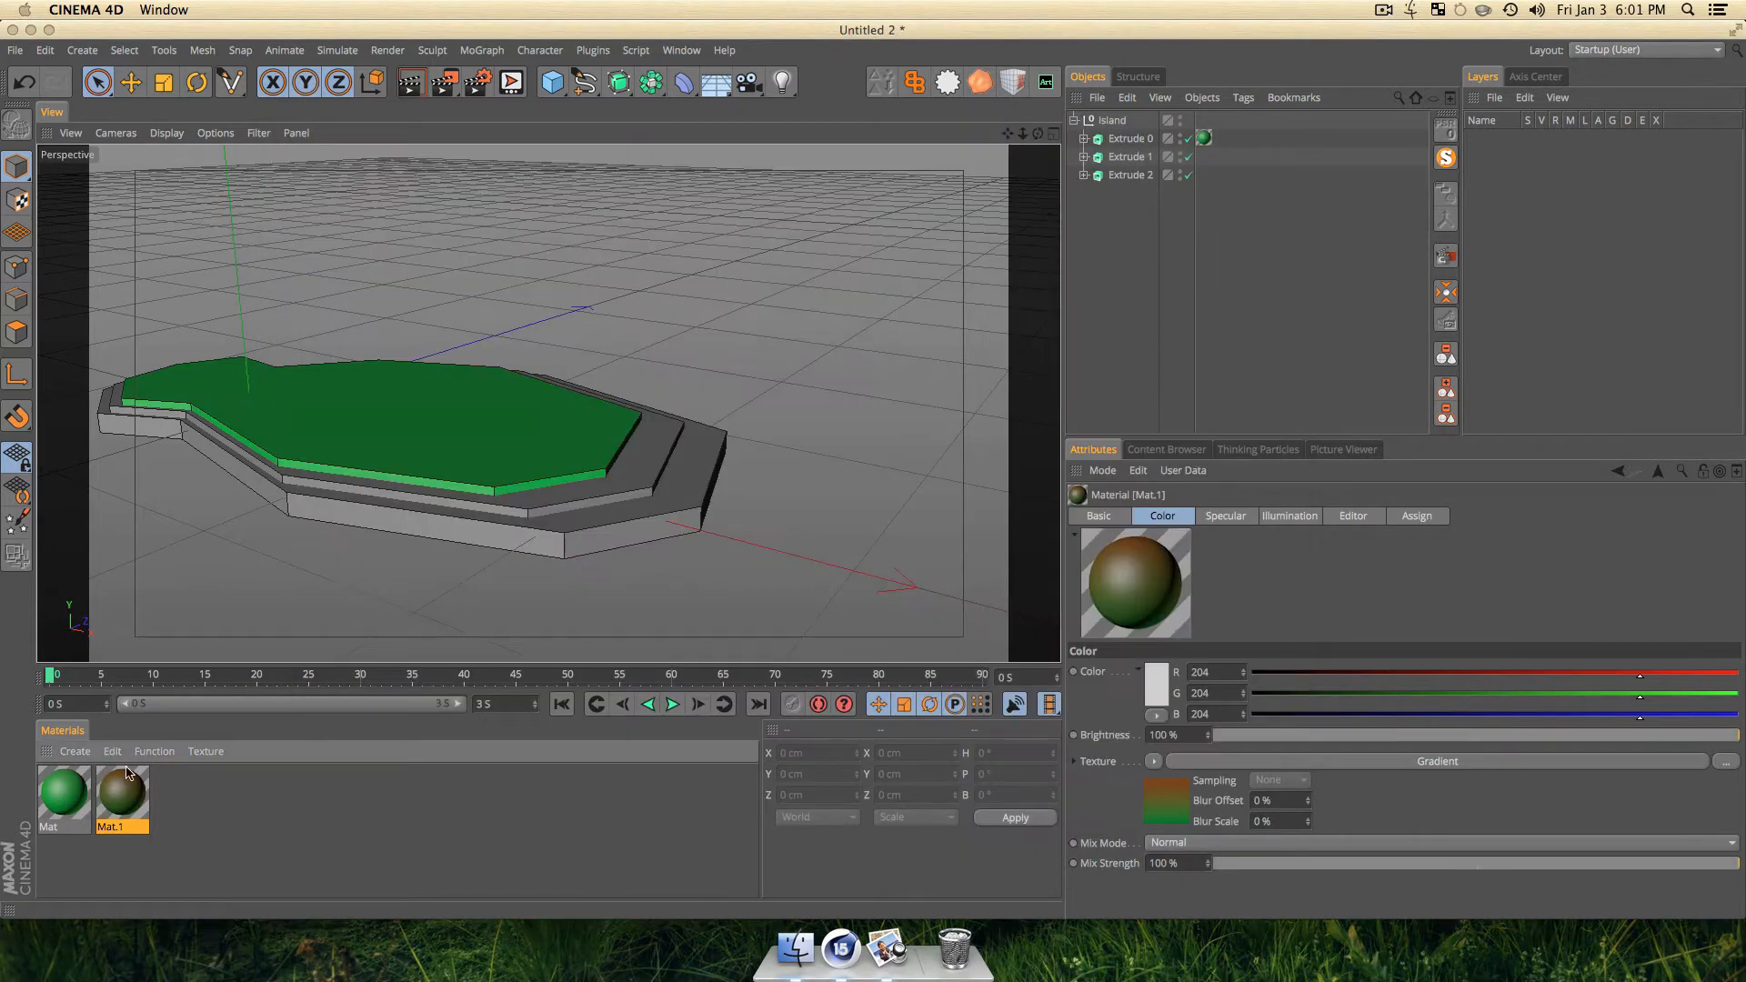
left_click_drag(127, 794, 1128, 156)
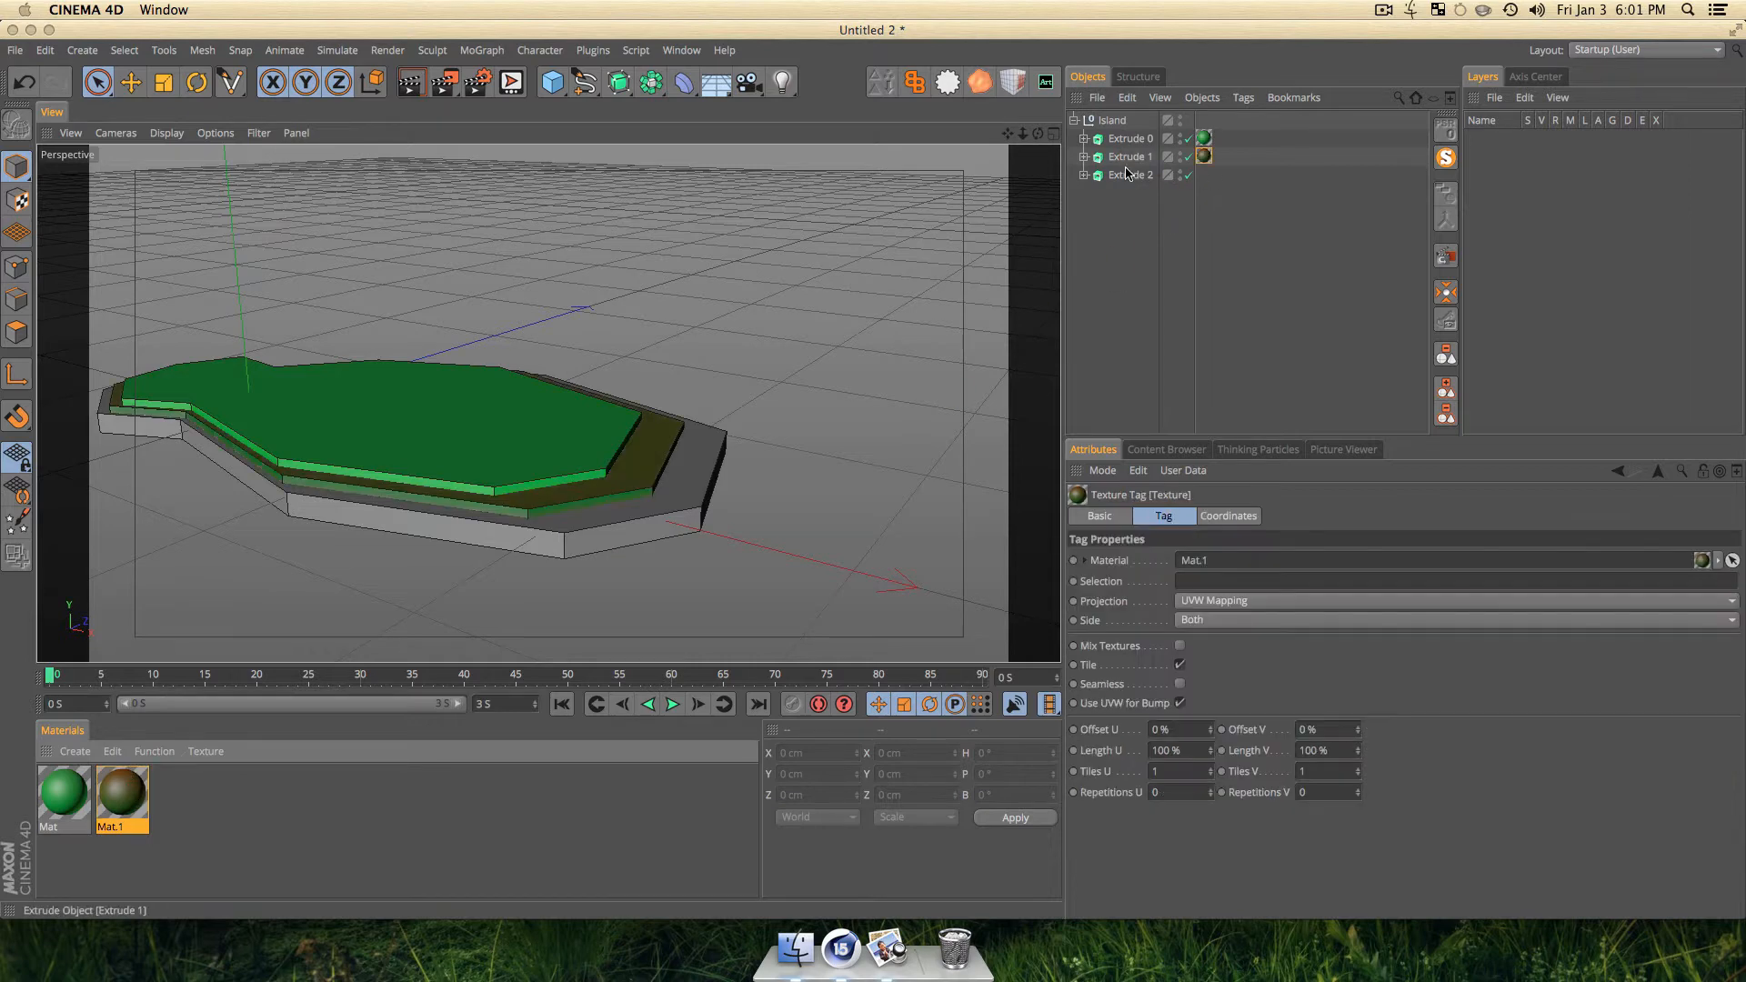
left_click(825, 559)
Duplicate the green-brown material and set the new copy's gradient start knot to a dark brown with hue 35° and RGB 78, 60, 33.
left_click_drag(125, 798, 191, 802, "super")
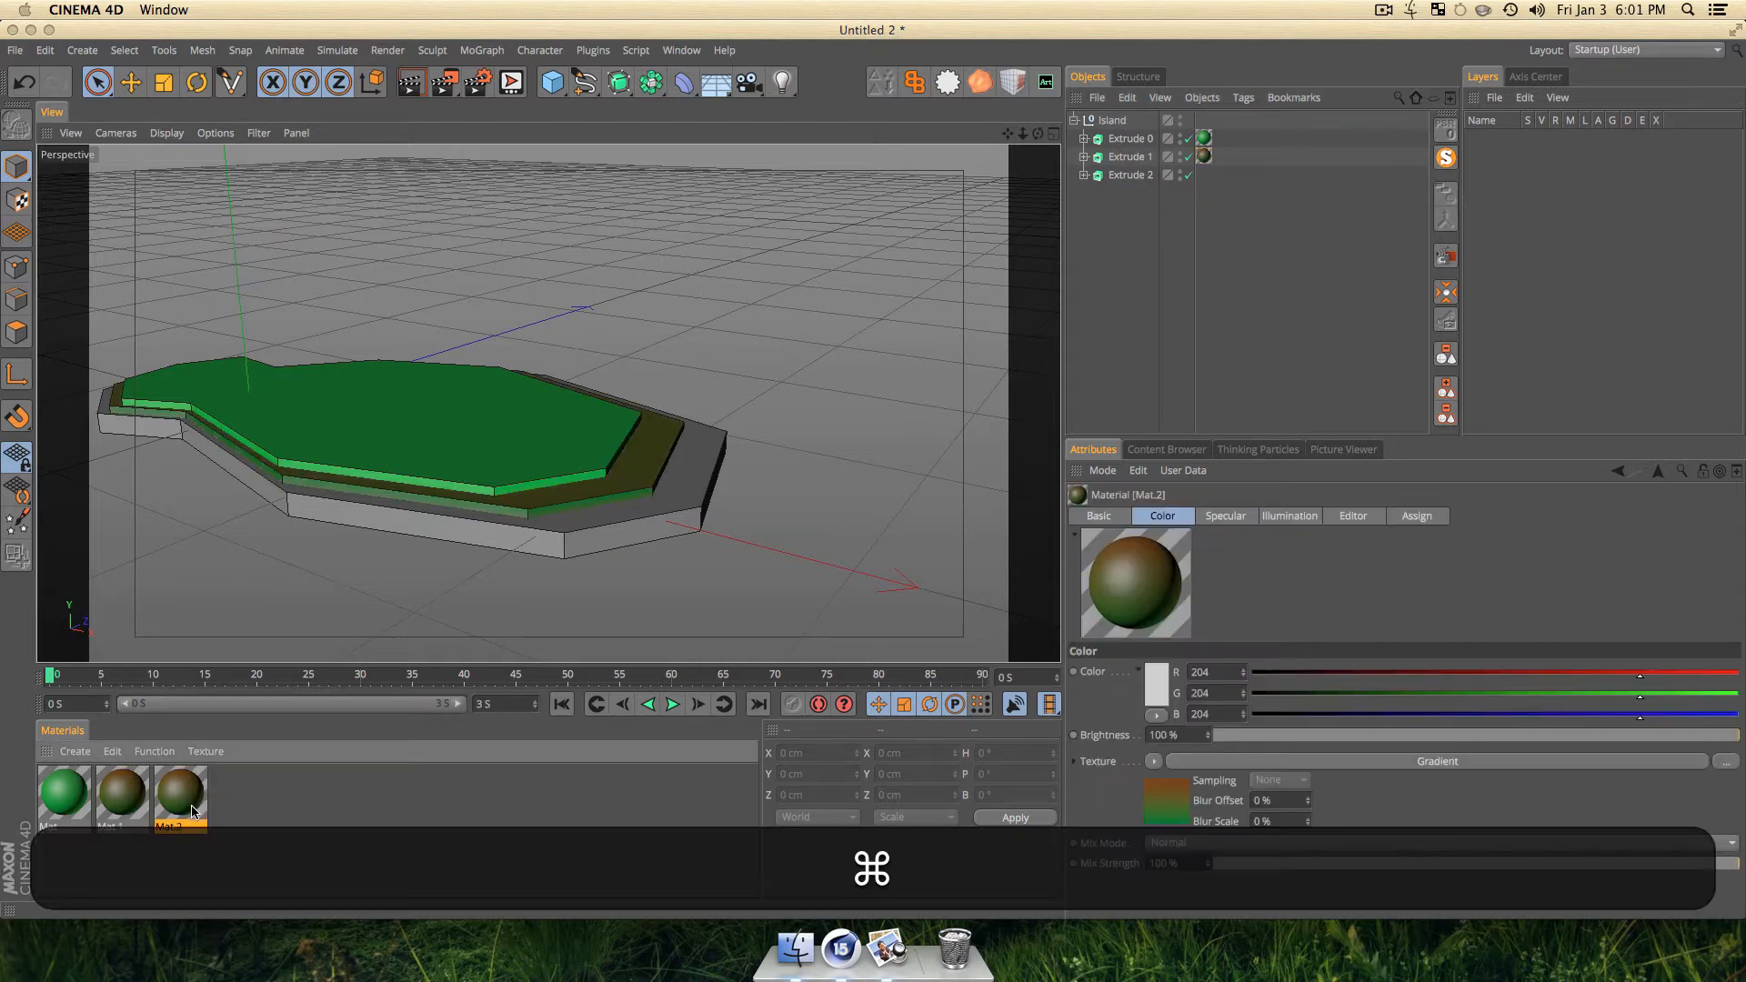
double_click(192, 802)
left_click(503, 320)
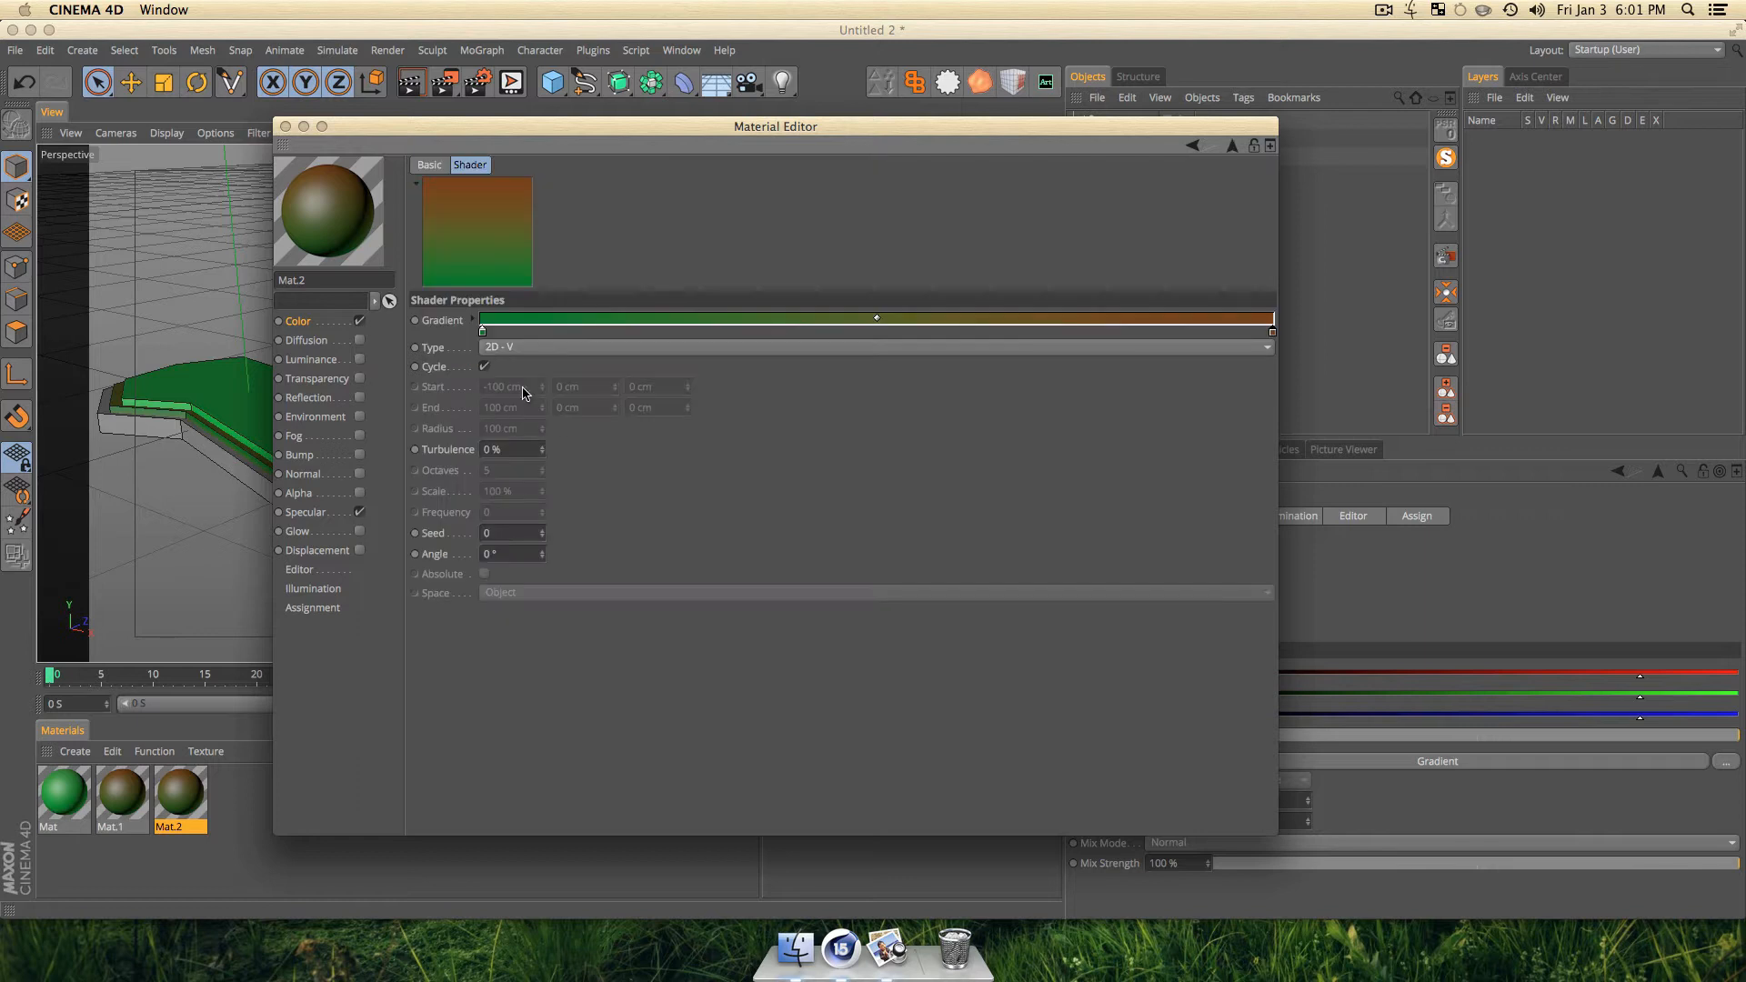
double_click(483, 330)
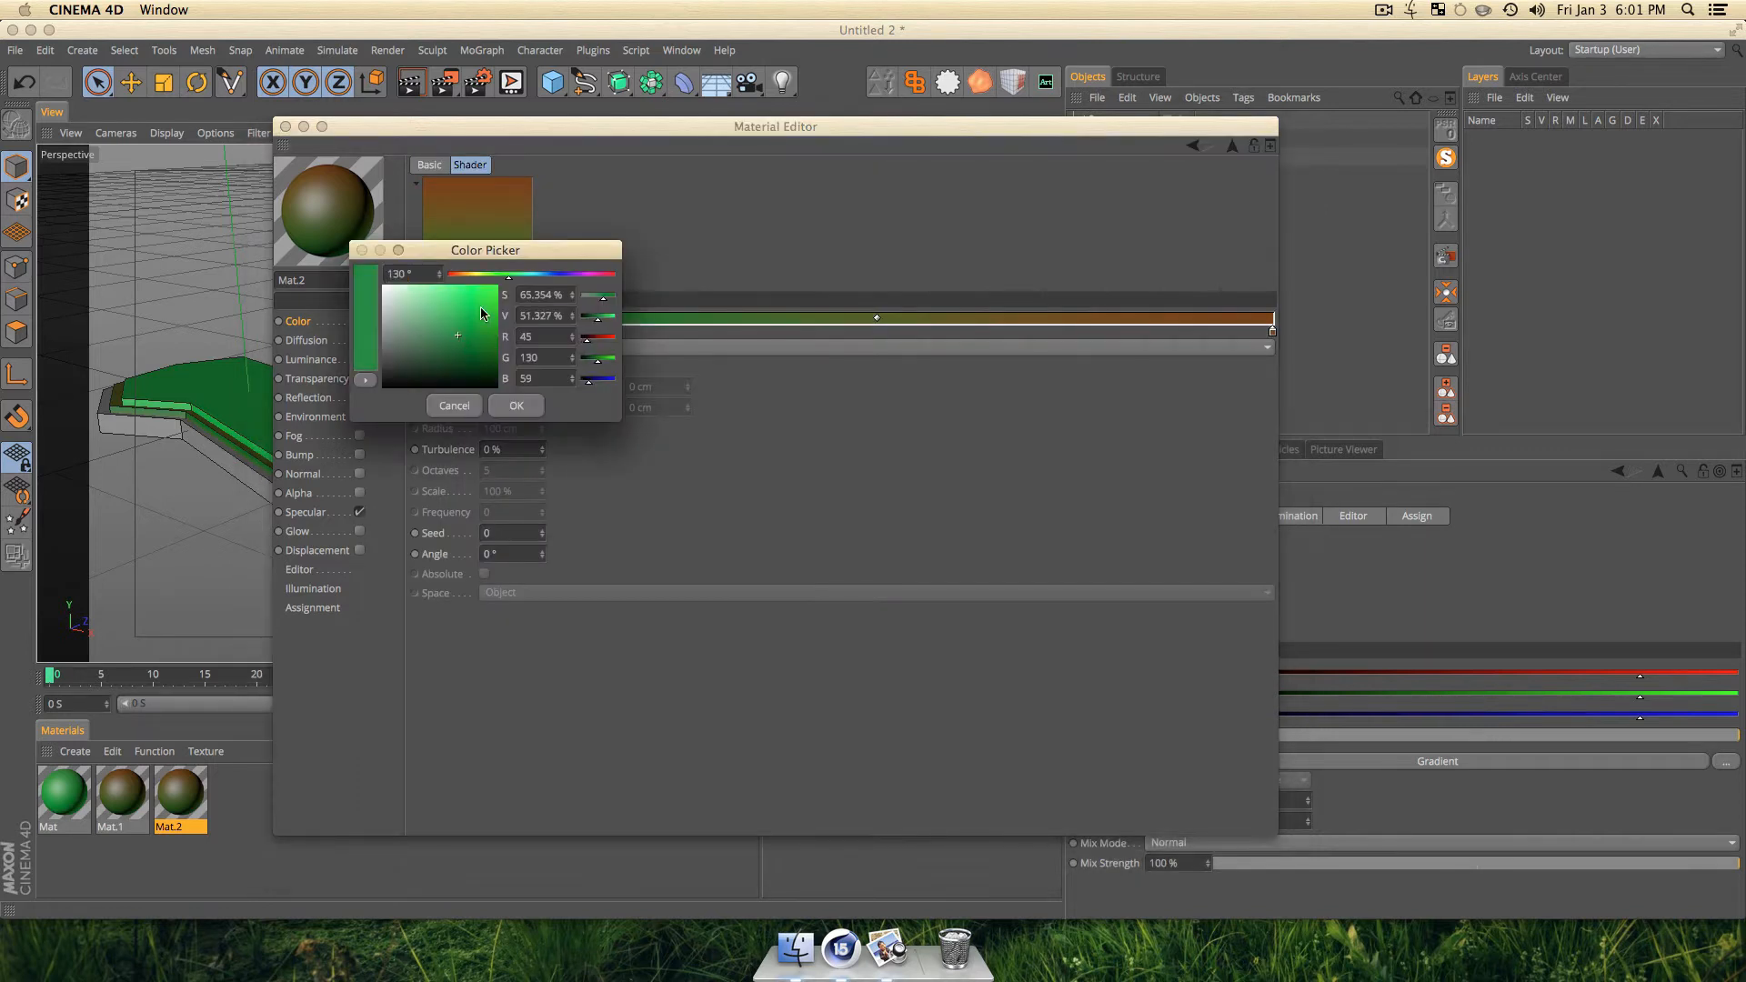
left_click_drag(476, 275, 464, 275)
left_click(448, 355)
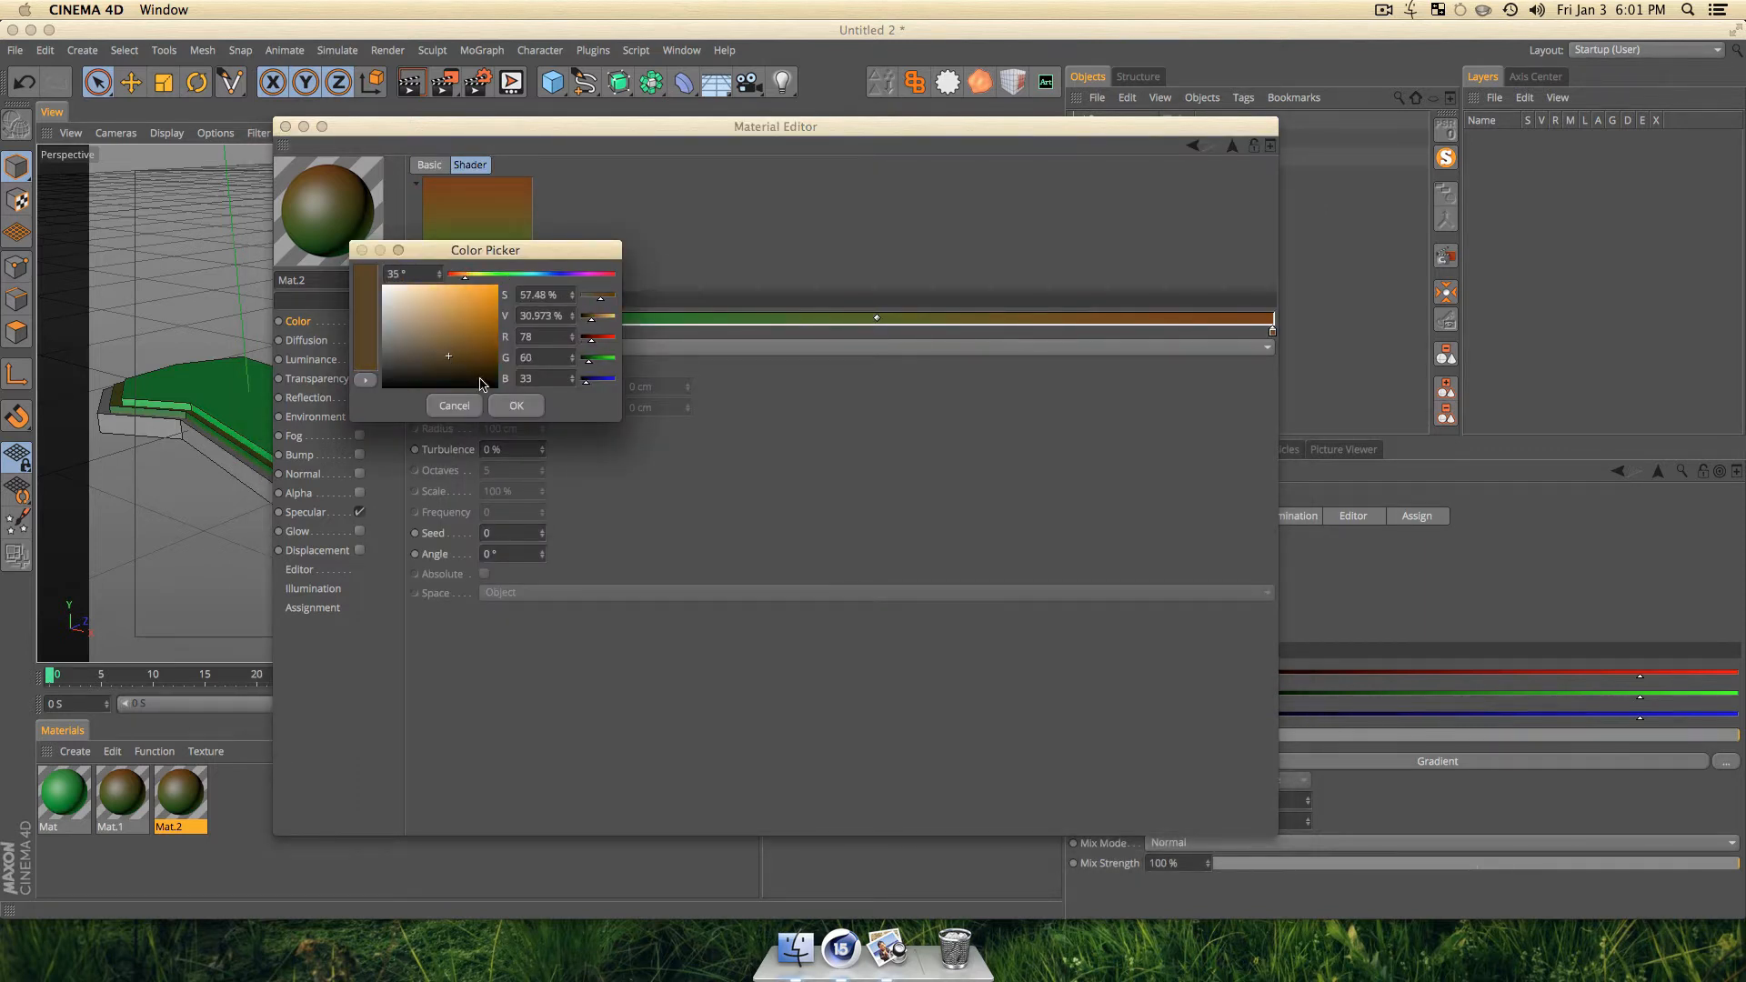
left_click(515, 408)
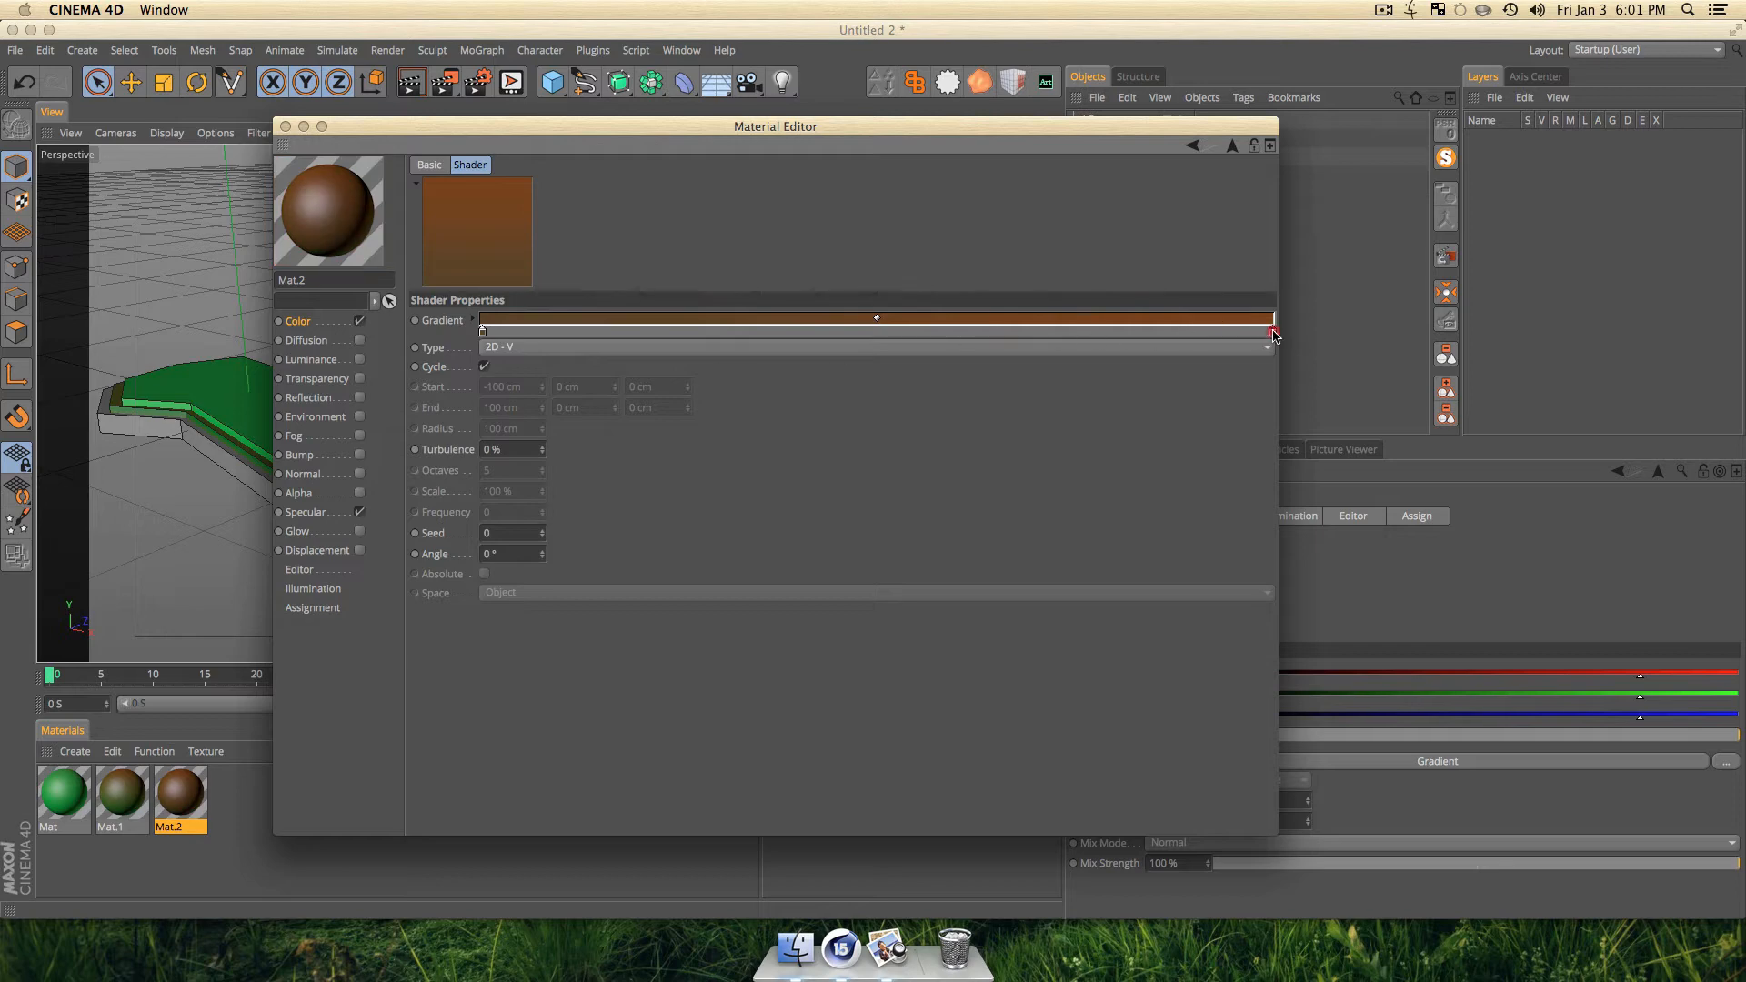
Set the gradient end knot to a lighter brown with RGB 148, 84, 38 and apply the material to the bottom tier, Extrude 2.
double_click(1273, 331)
left_click_drag(1246, 303, 1255, 327)
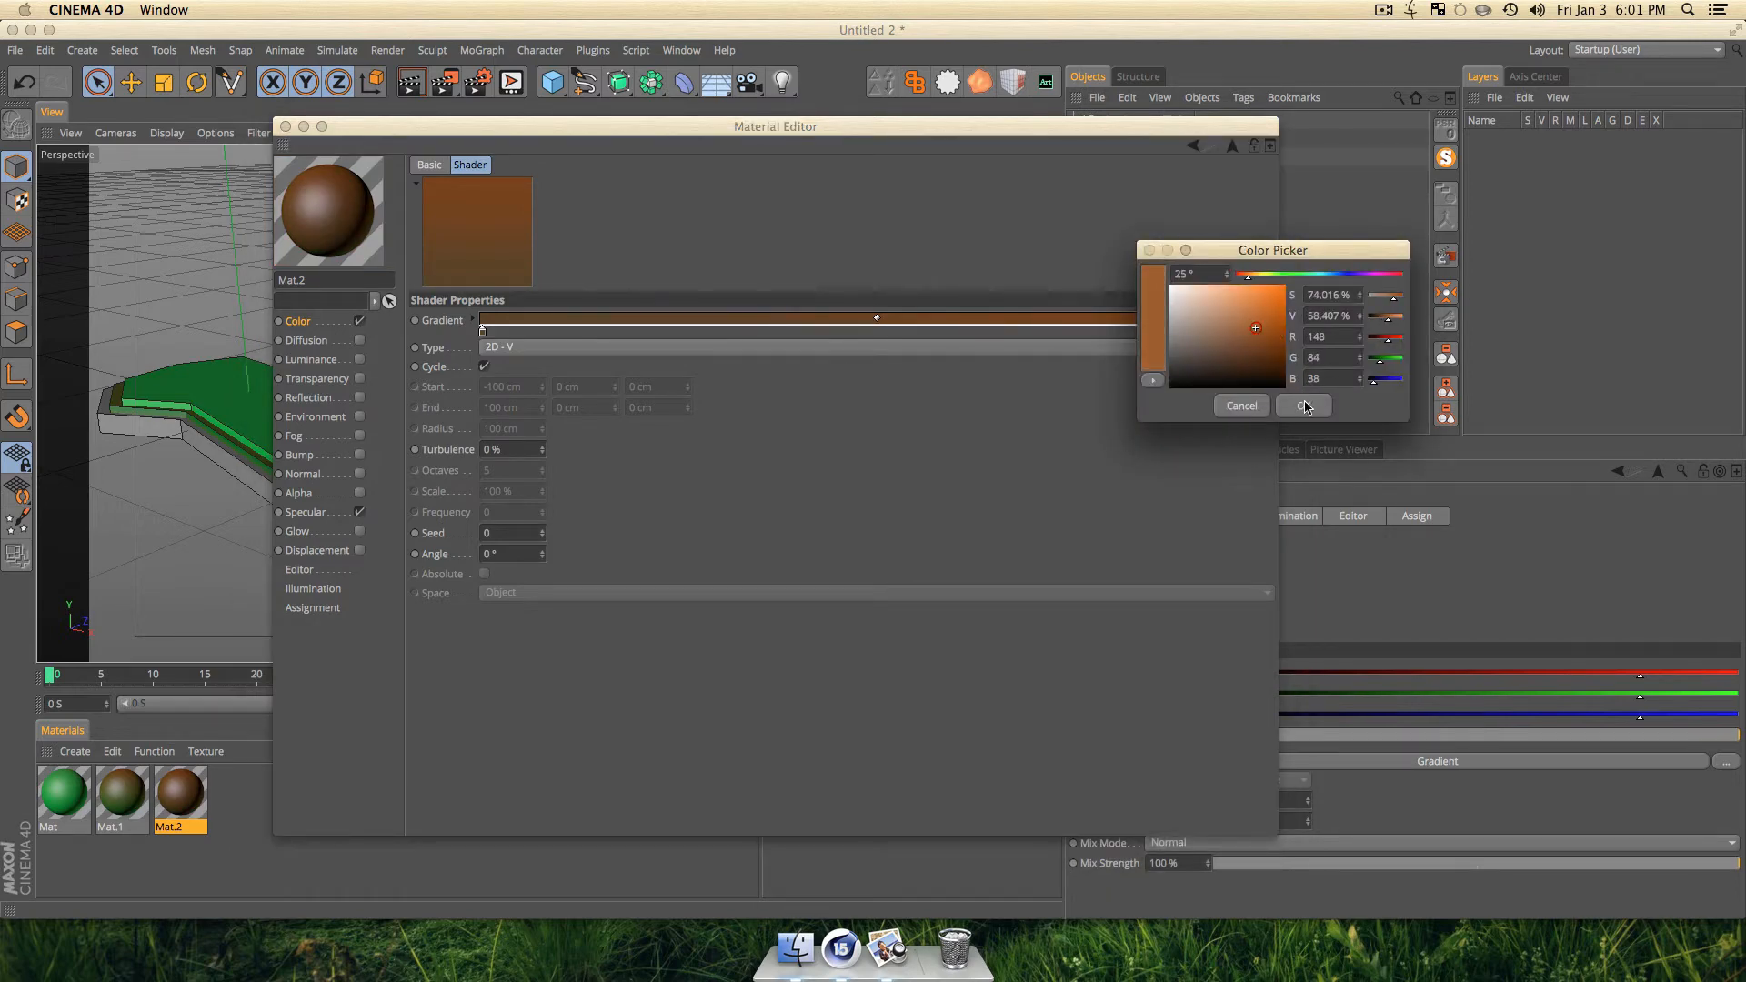
left_click(1304, 405)
left_click(285, 126)
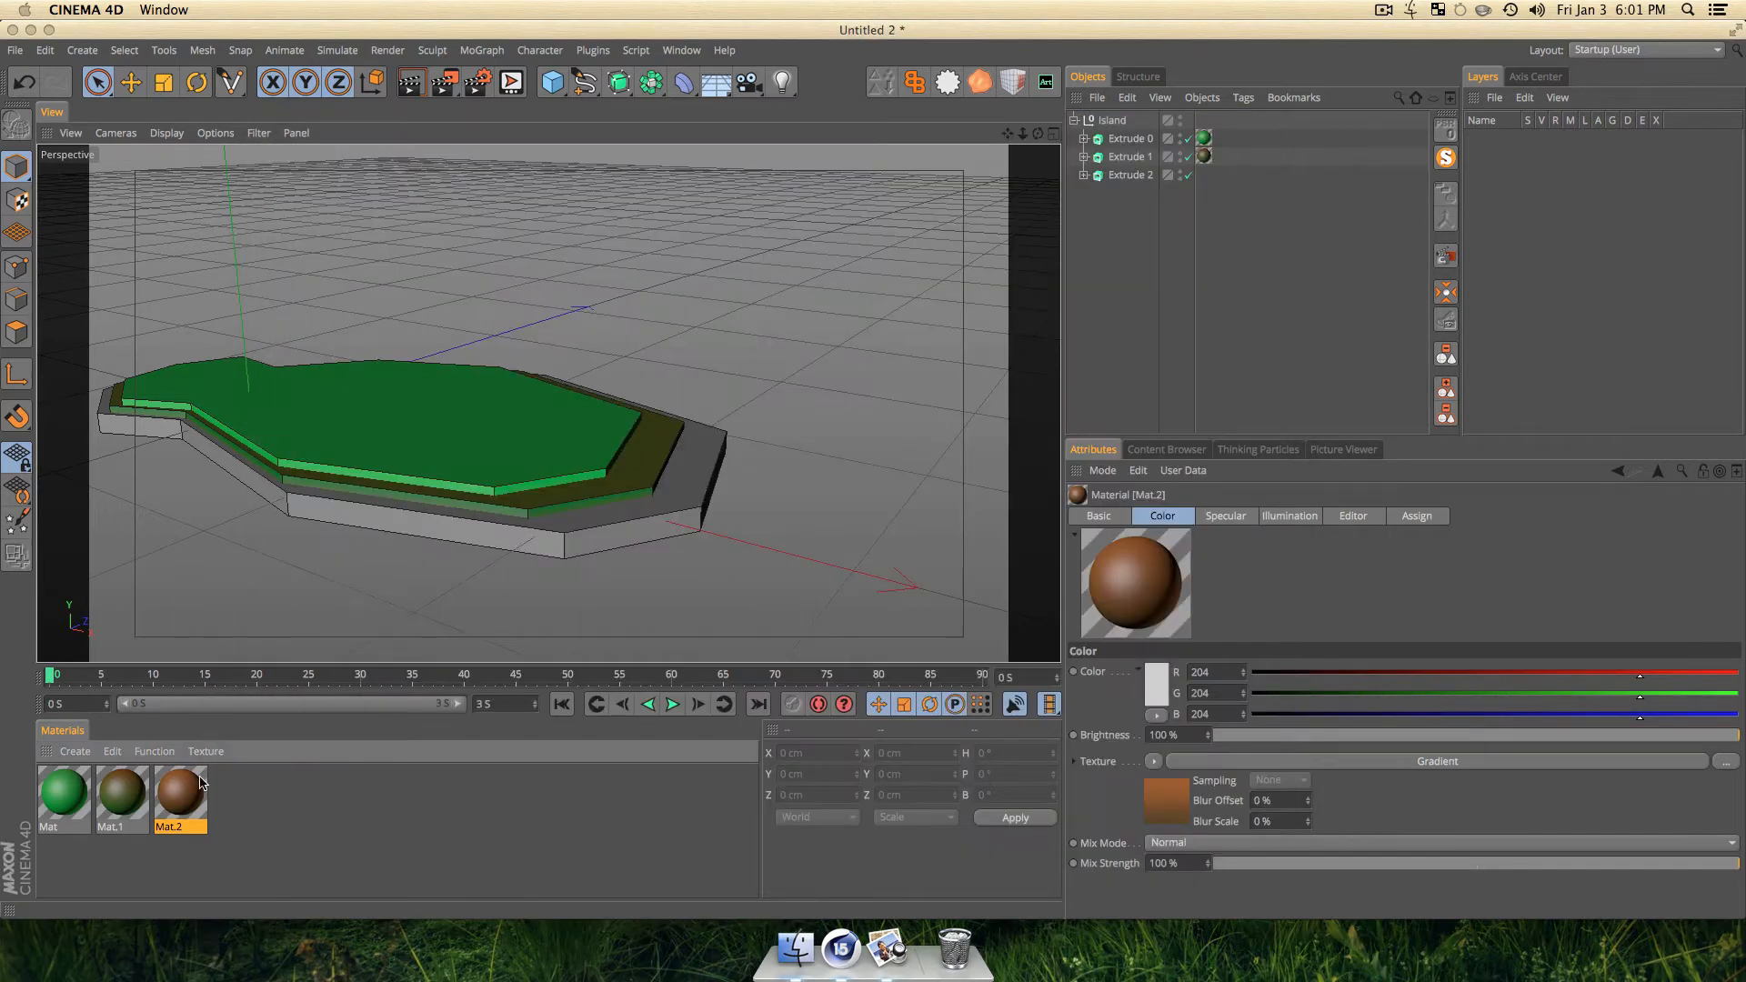
left_click_drag(1137, 179, 1137, 178)
left_click(1139, 206)
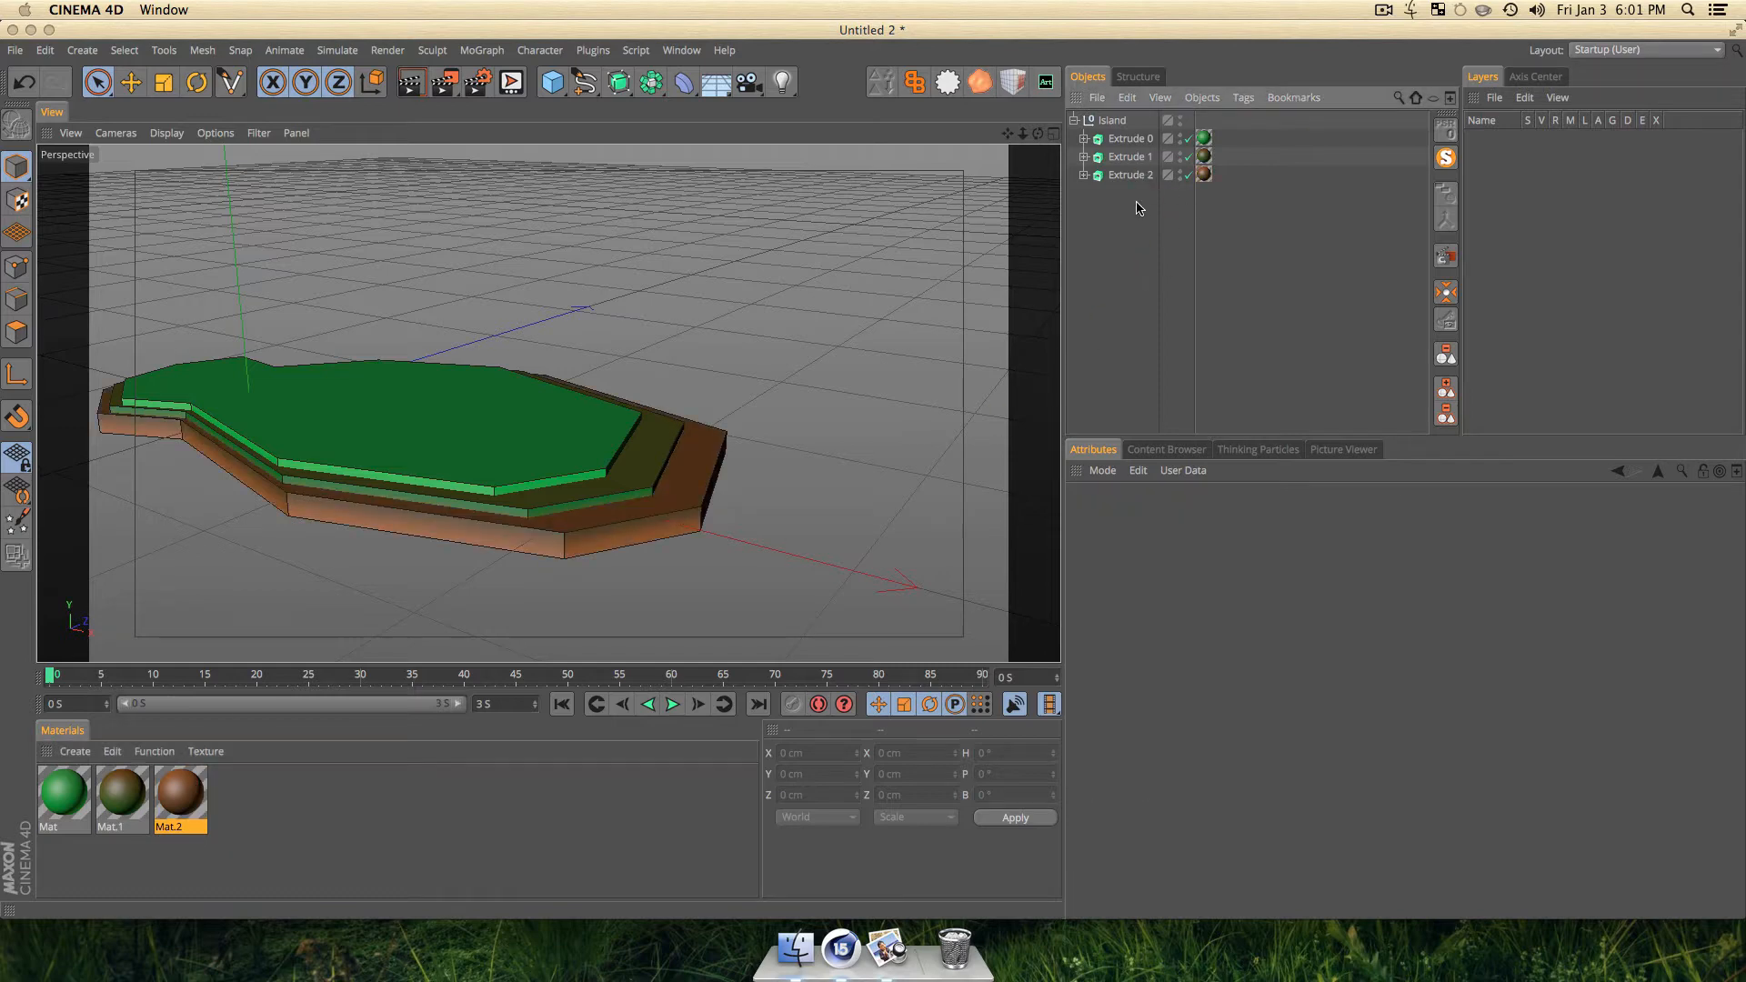
Collapse the Island group and render the view to check the tier colours.
left_click(1074, 120)
key("3")
left_click_drag(754, 496, 545, 494)
key("3")
key("super+r")
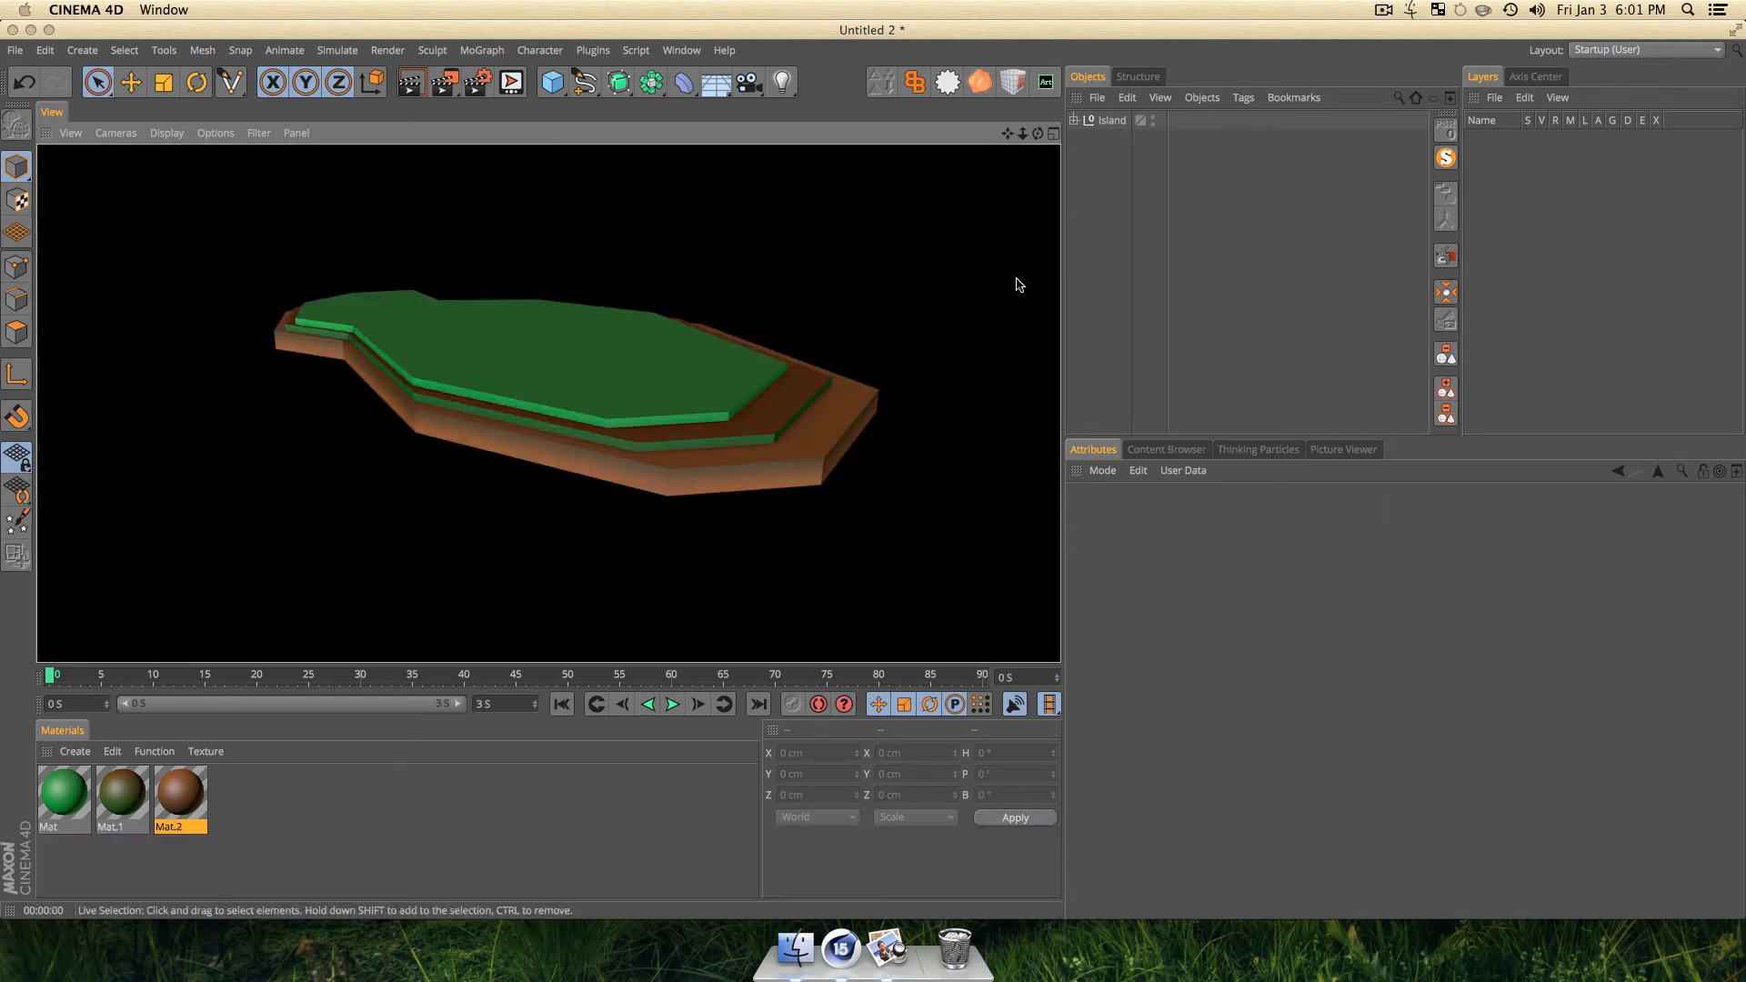
key("3")
left_click_drag(837, 418, 930, 368)
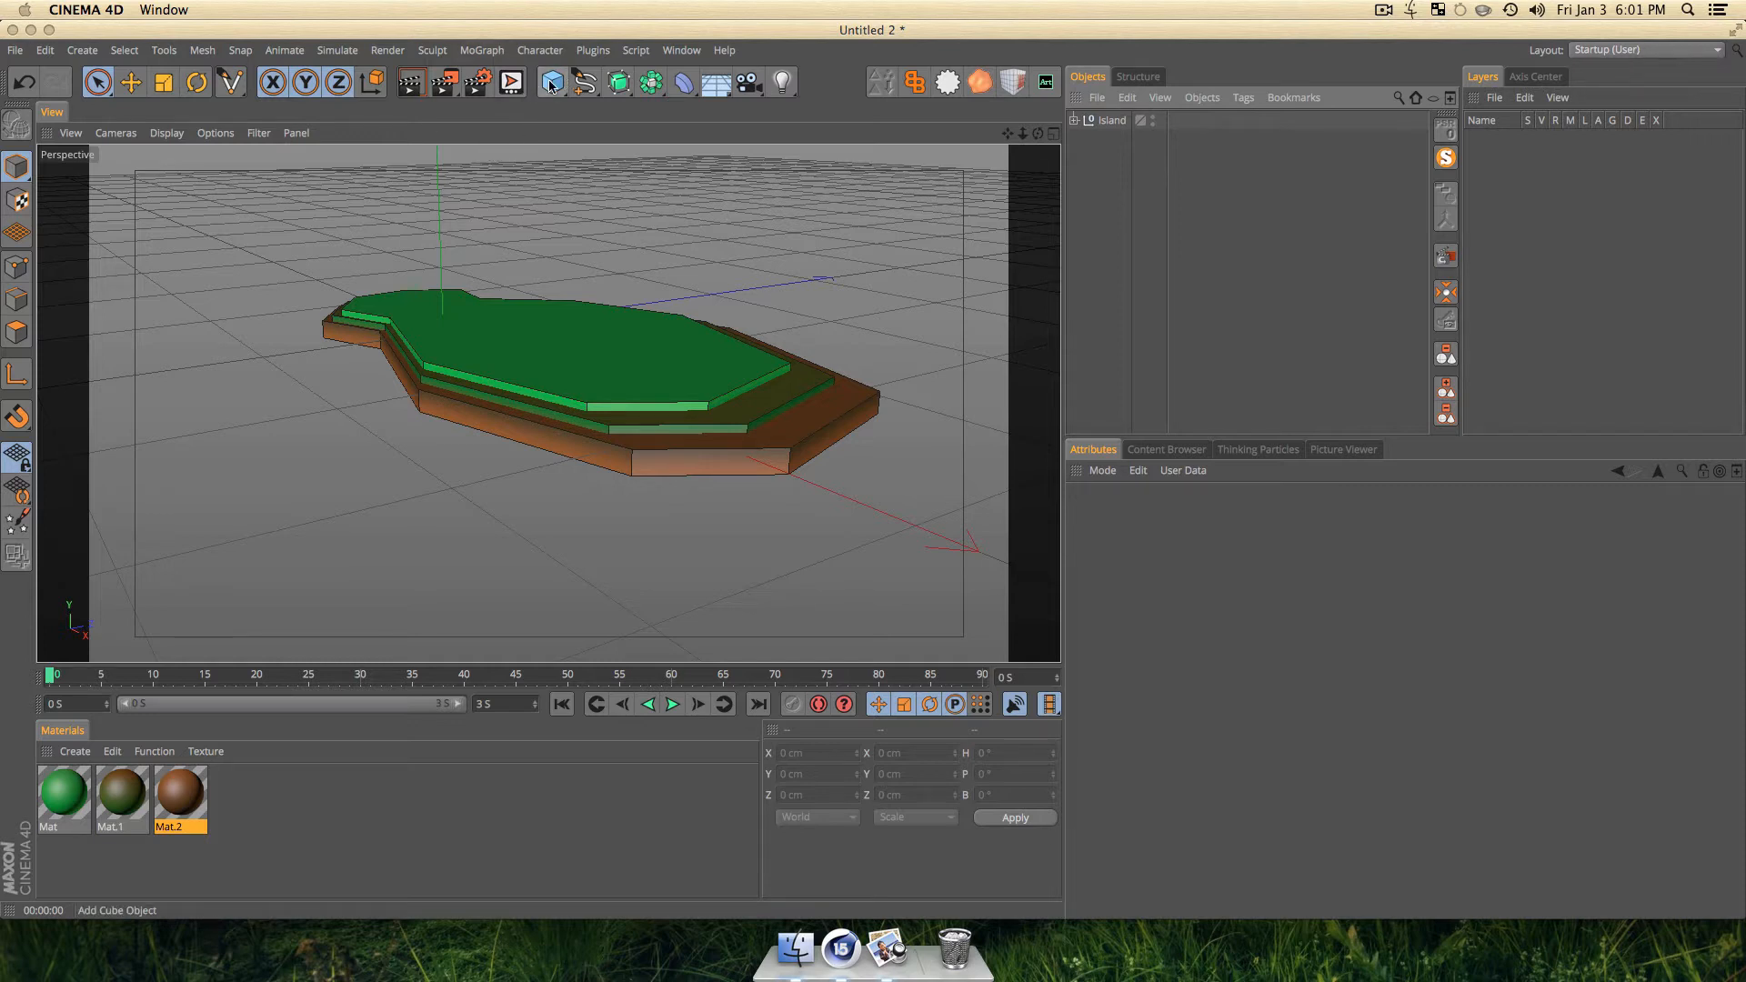
Add a Pyramid primitive to the scene and make it editable.
left_click_drag(551, 86, 586, 206)
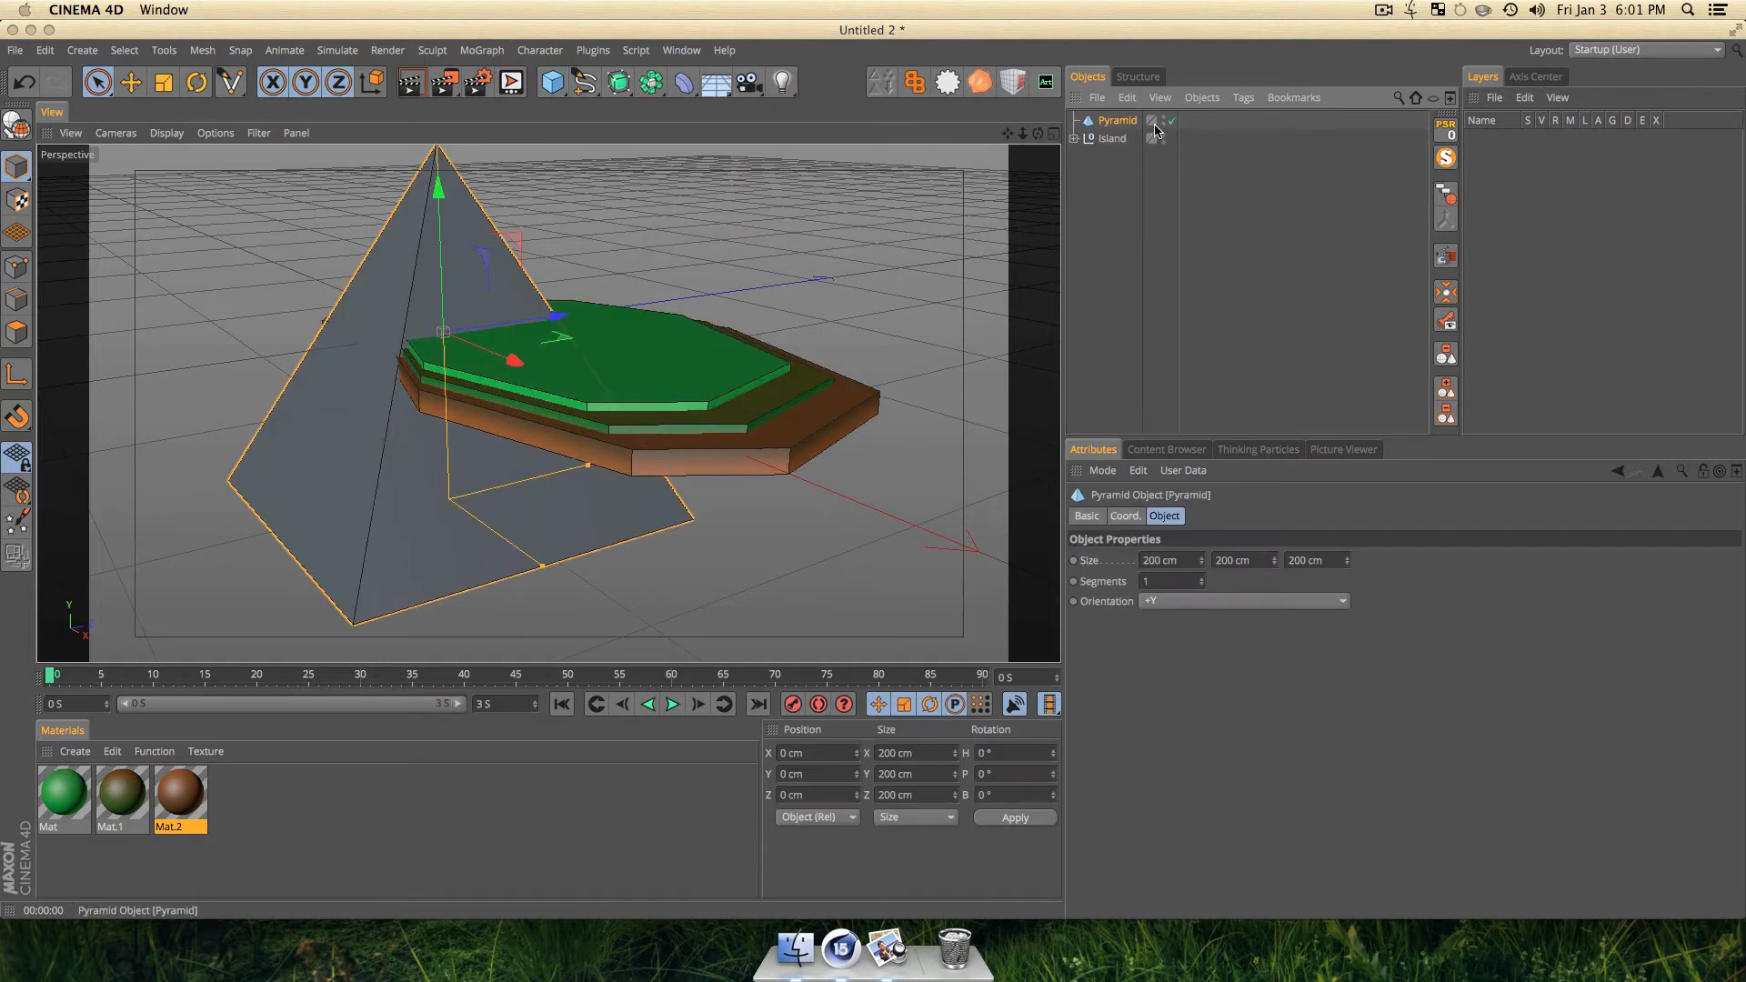
key("c")
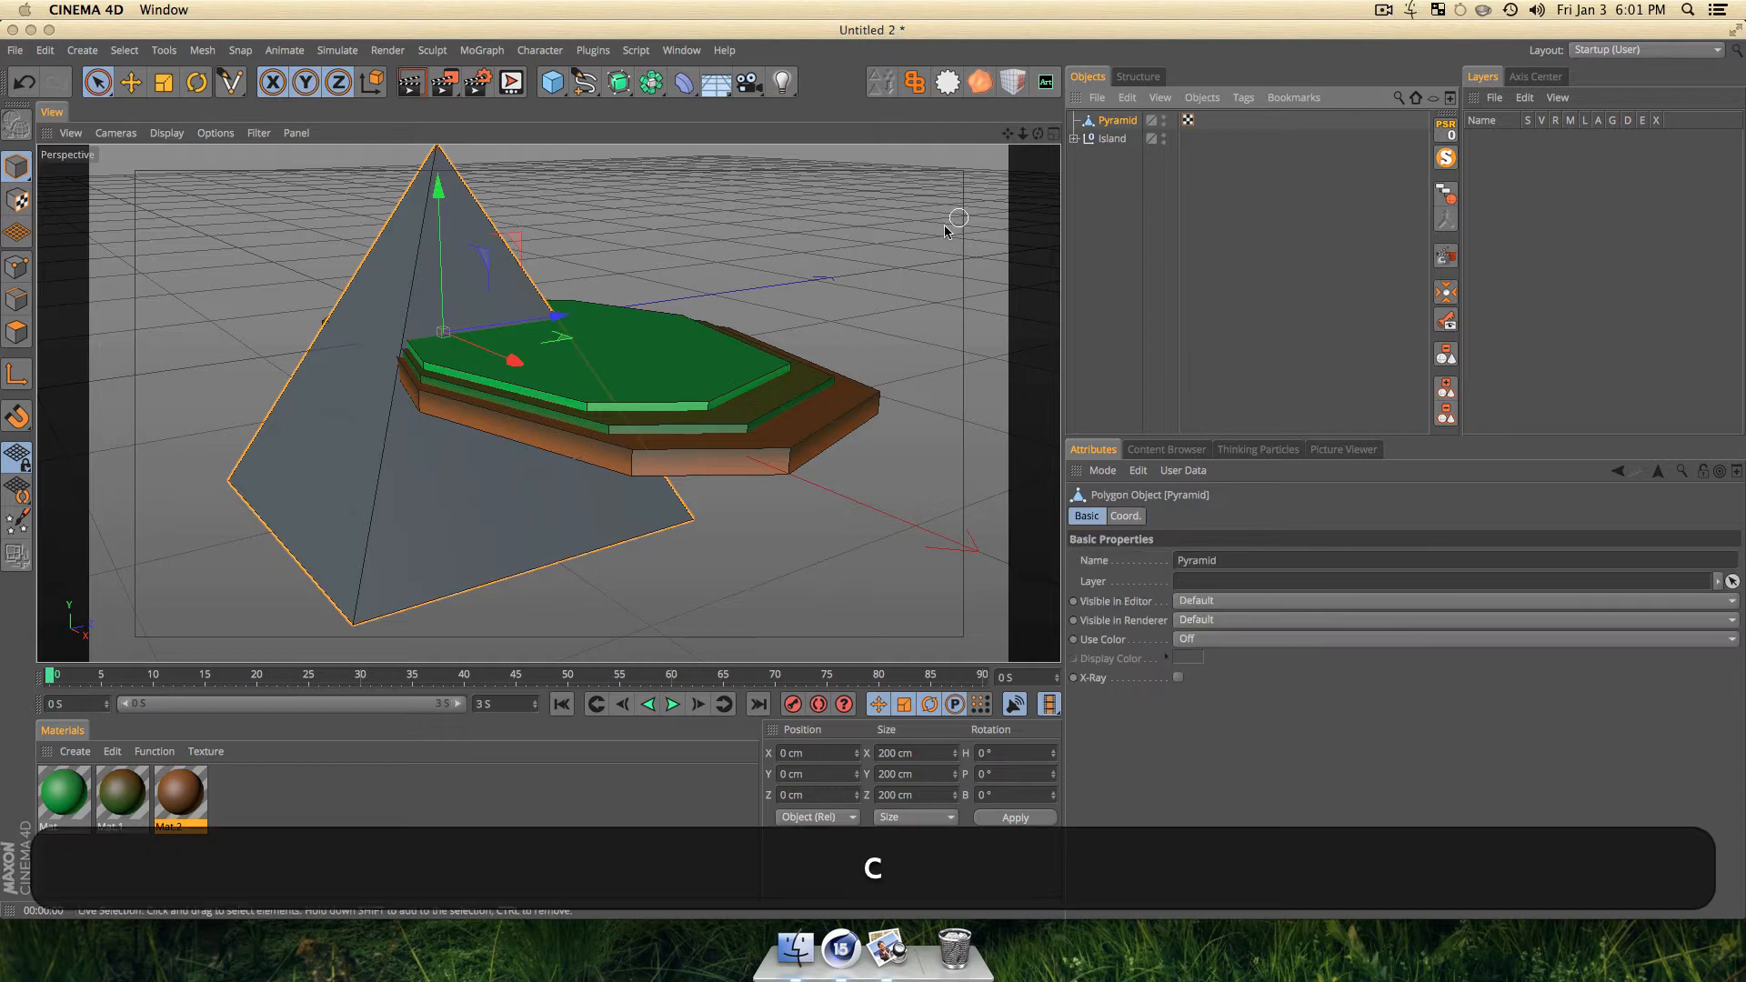
Scale the pyramid uniformly to about 67 cm and raise it to about Y 45.3 cm so it sits on the island.
key("t")
left_click_drag(779, 230, 353, 393)
key("e")
left_click_drag(438, 237, 437, 152)
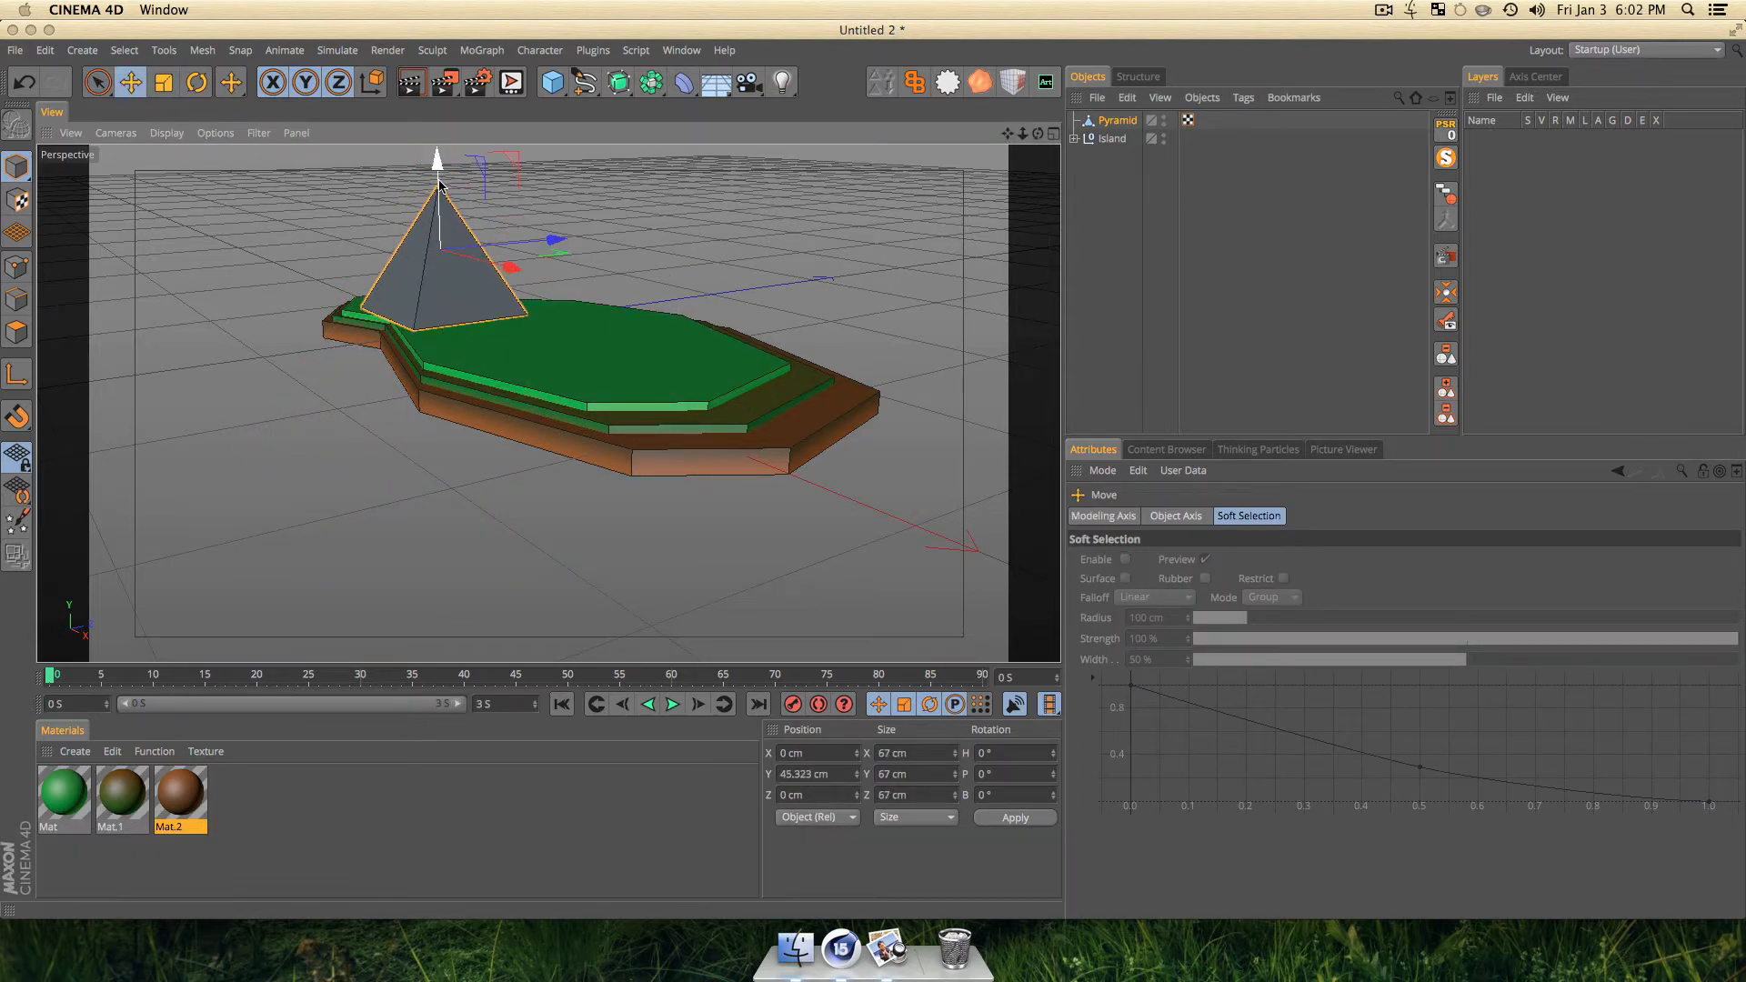
Move the pyramid's axis to its base using Axis Center with Y at -100%.
key("l")
middle_click_drag(643, 232, 657, 350, "alt")
right_click_drag(359, 396, 586, 289, "alt")
key("t")
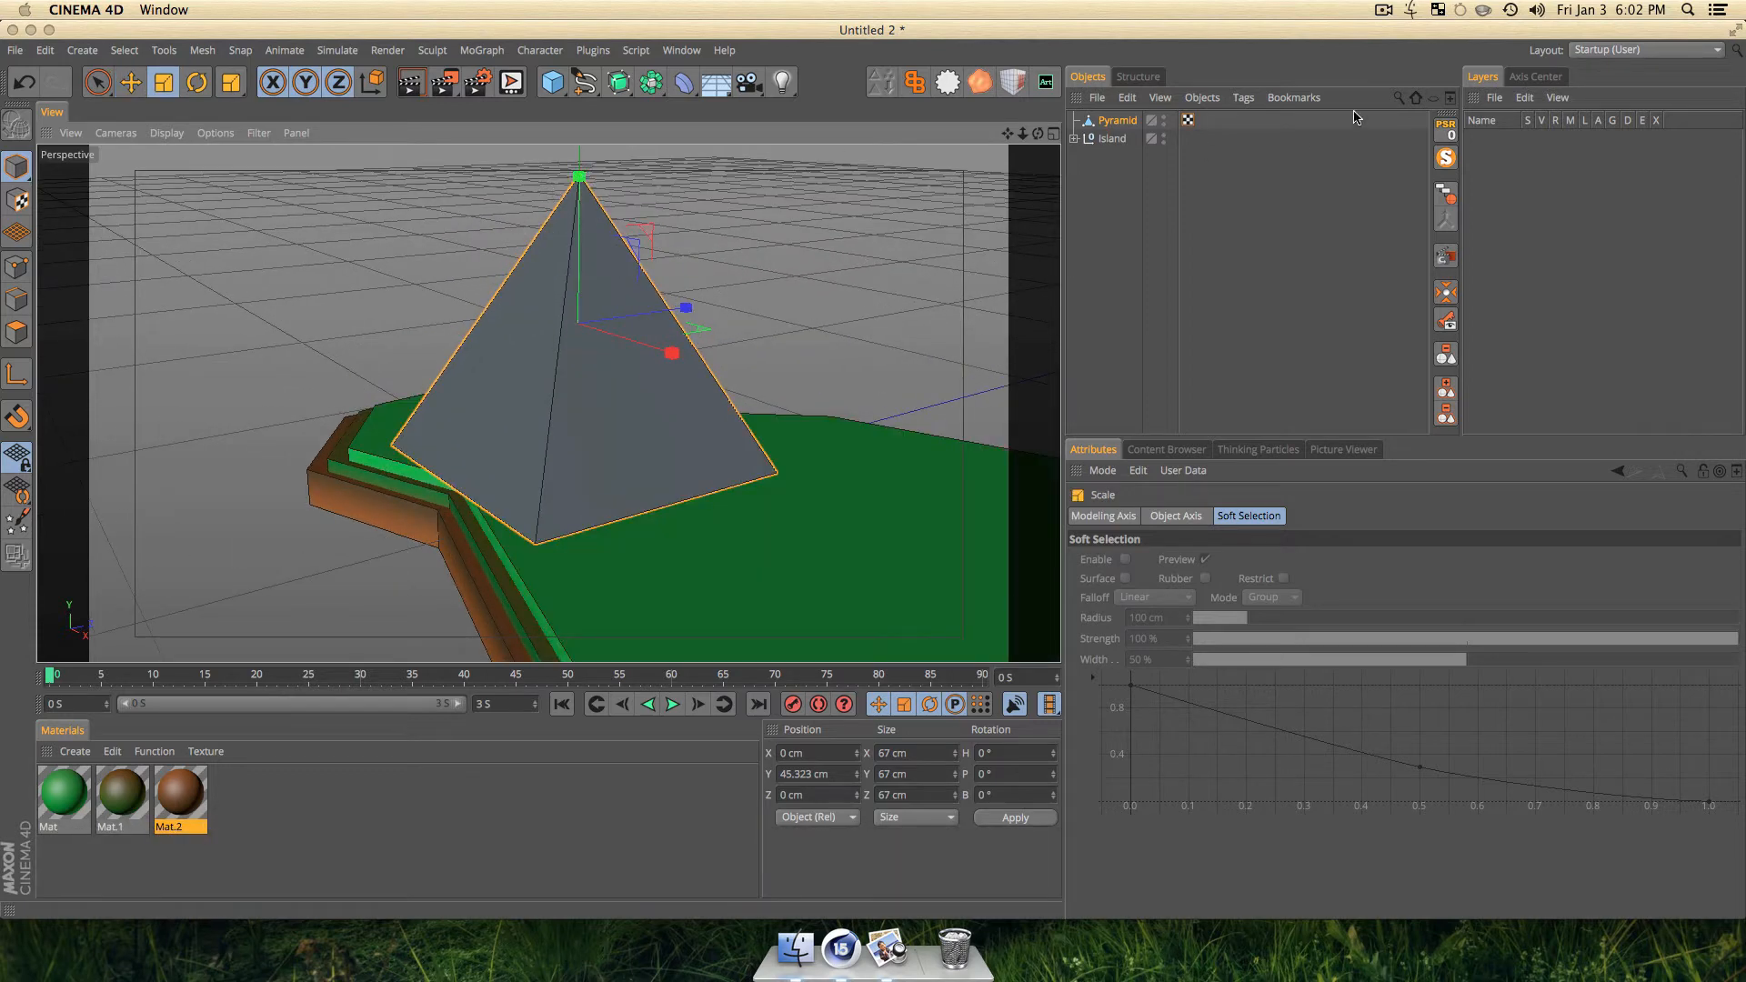
left_click(1535, 77)
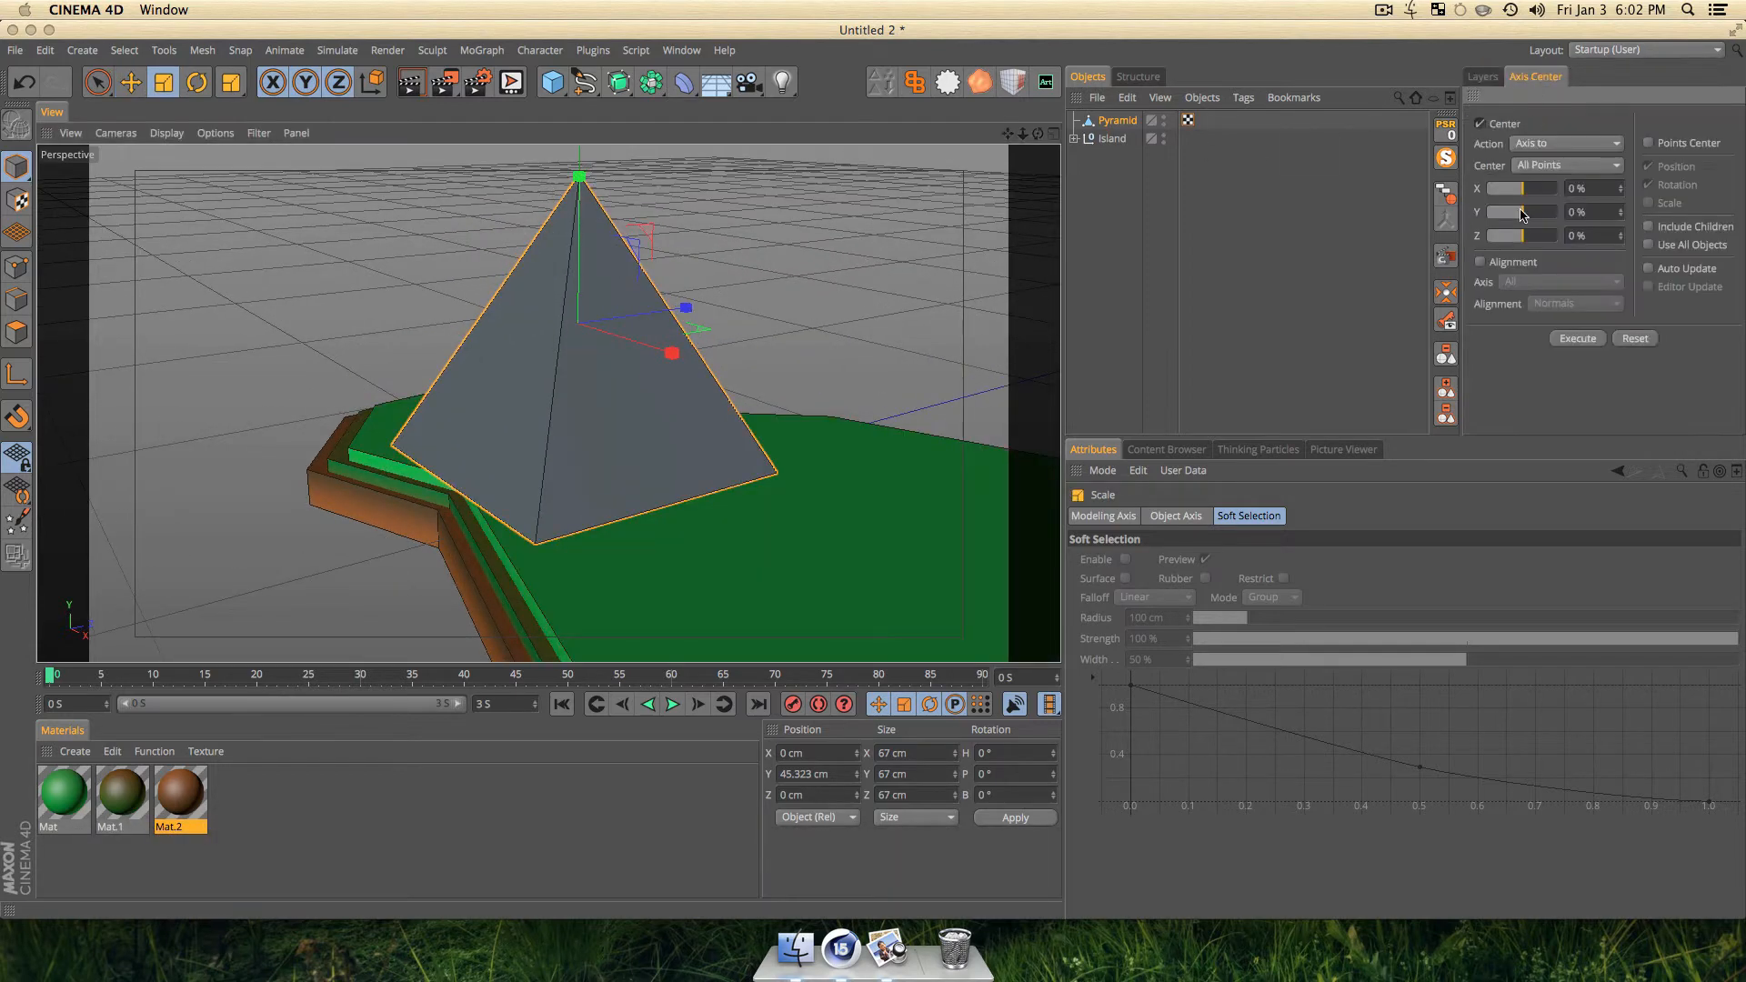
left_click_drag(1521, 215, 1344, 225)
left_click(1575, 336)
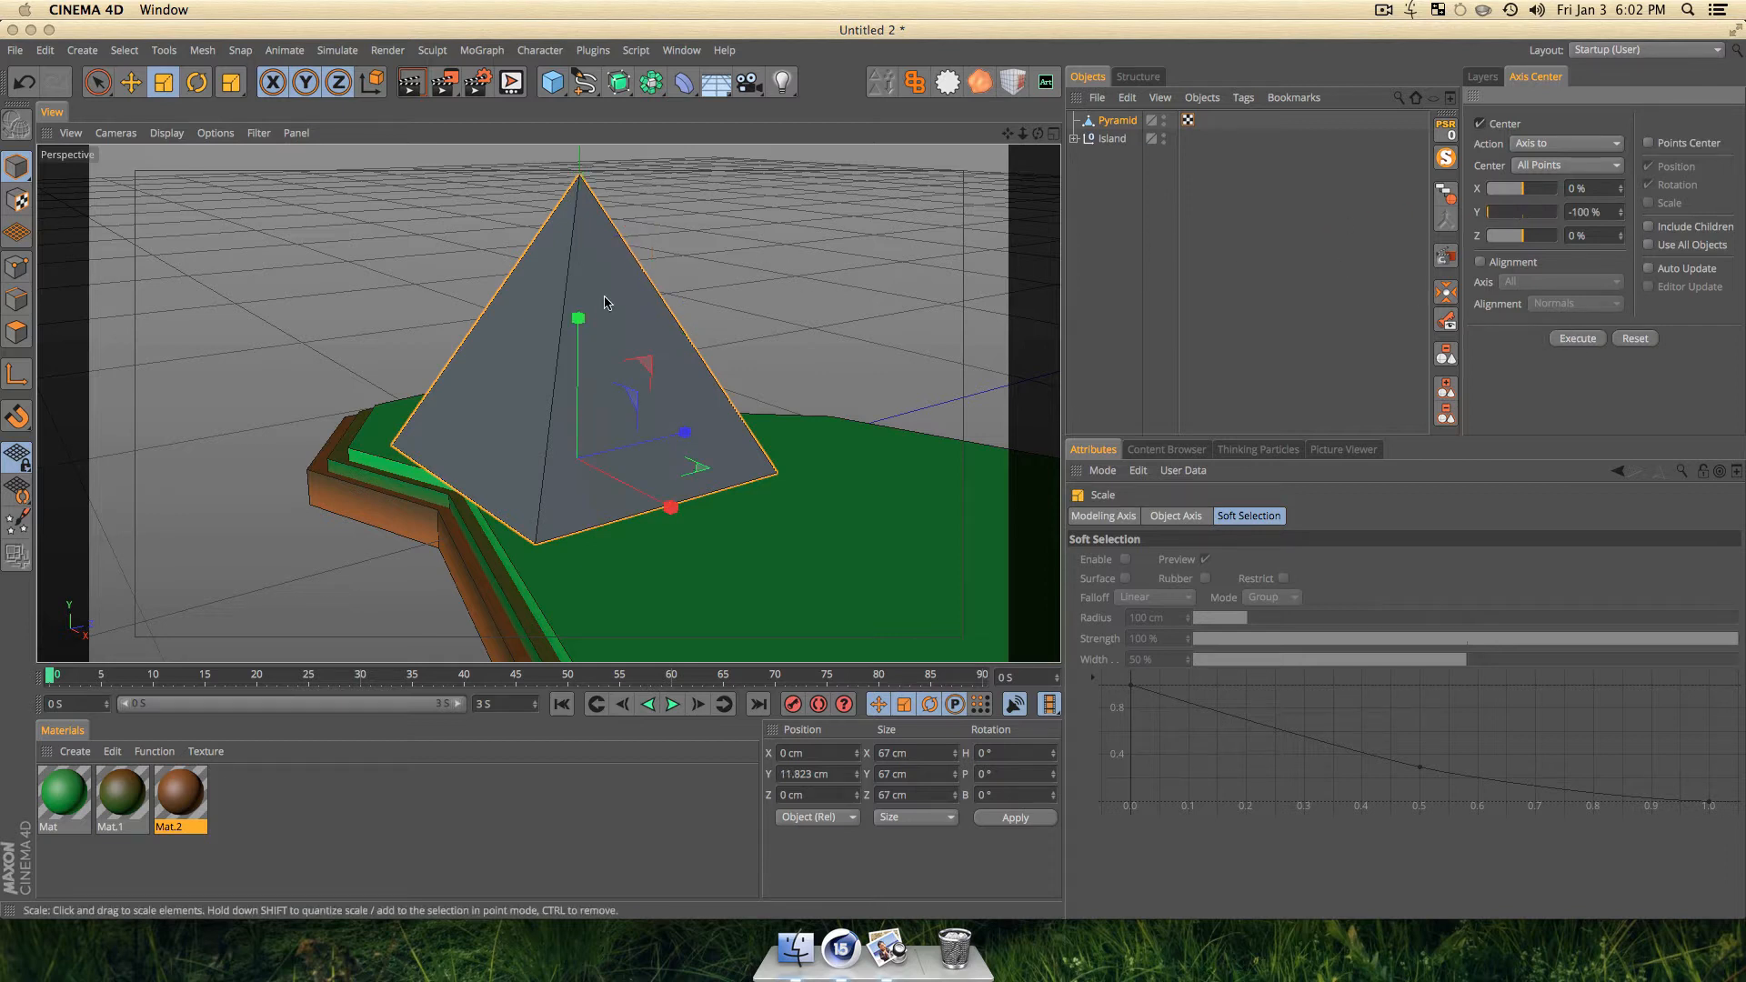
Stretch the pyramid vertically from its base to about 250 cm tall, keeping its width and depth.
left_click_drag(582, 311, 505, 1)
scroll(635, 380, "down", 10)
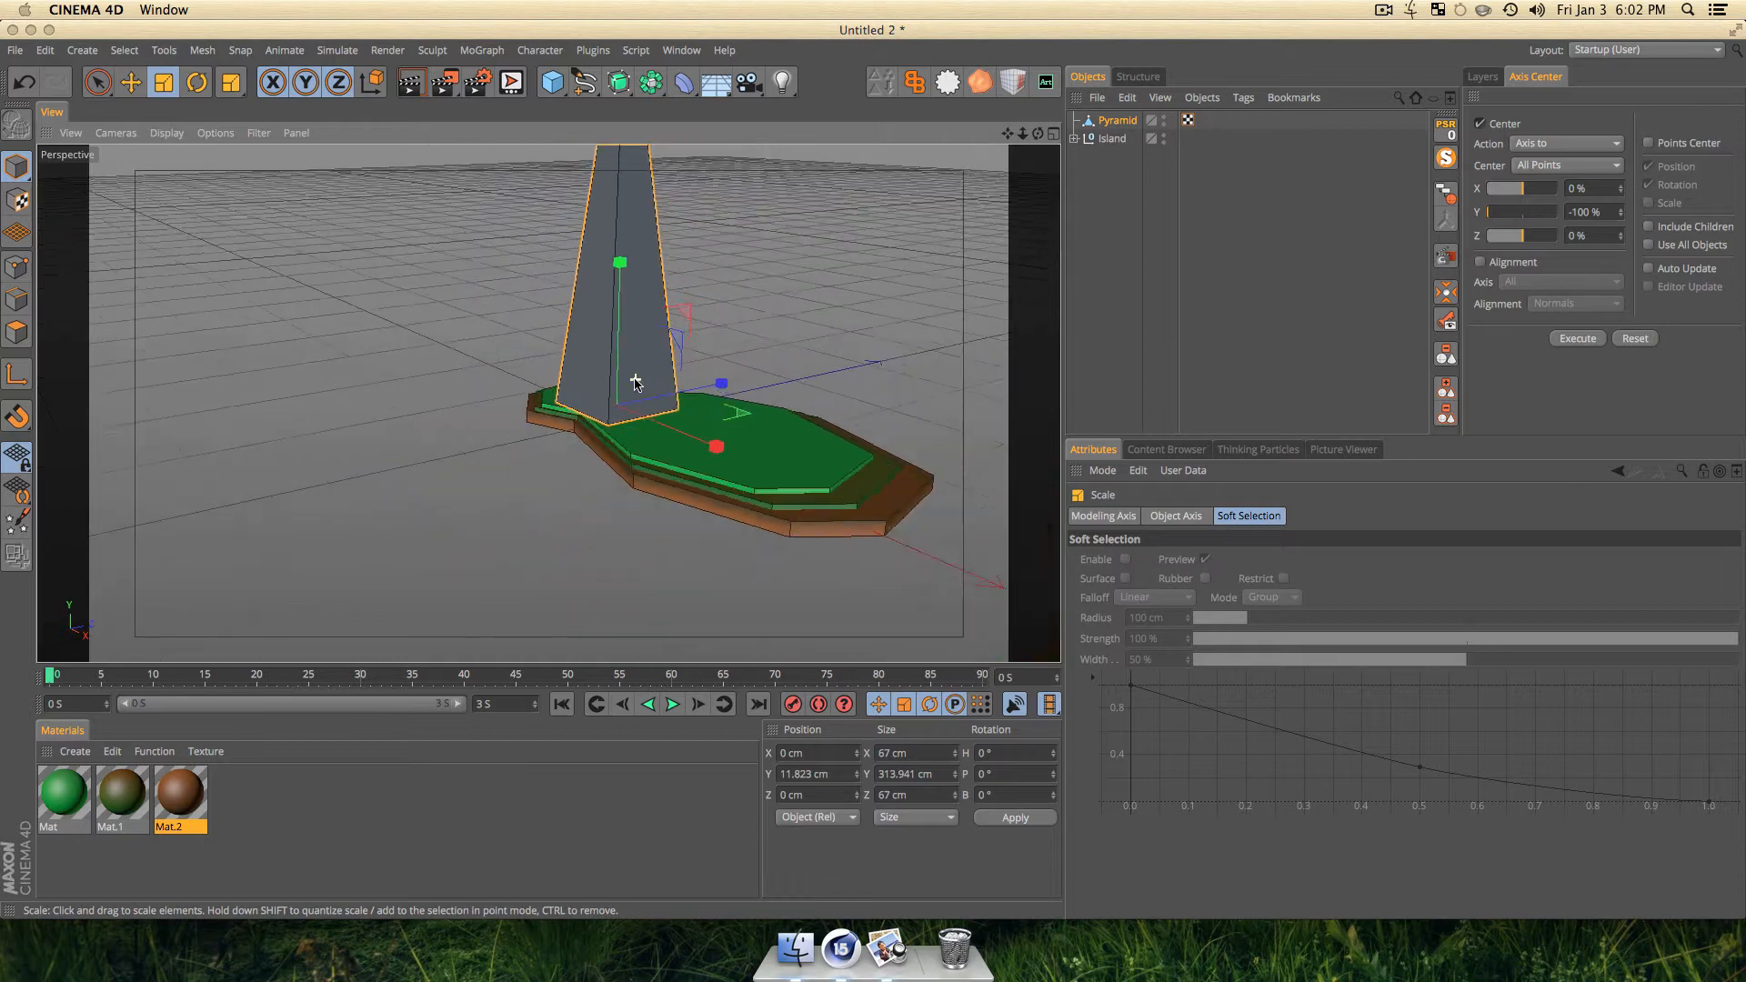
key("1")
left_click_drag(633, 391, 620, 546)
scroll(639, 518, "up", 5)
scroll(636, 507, "down", 5)
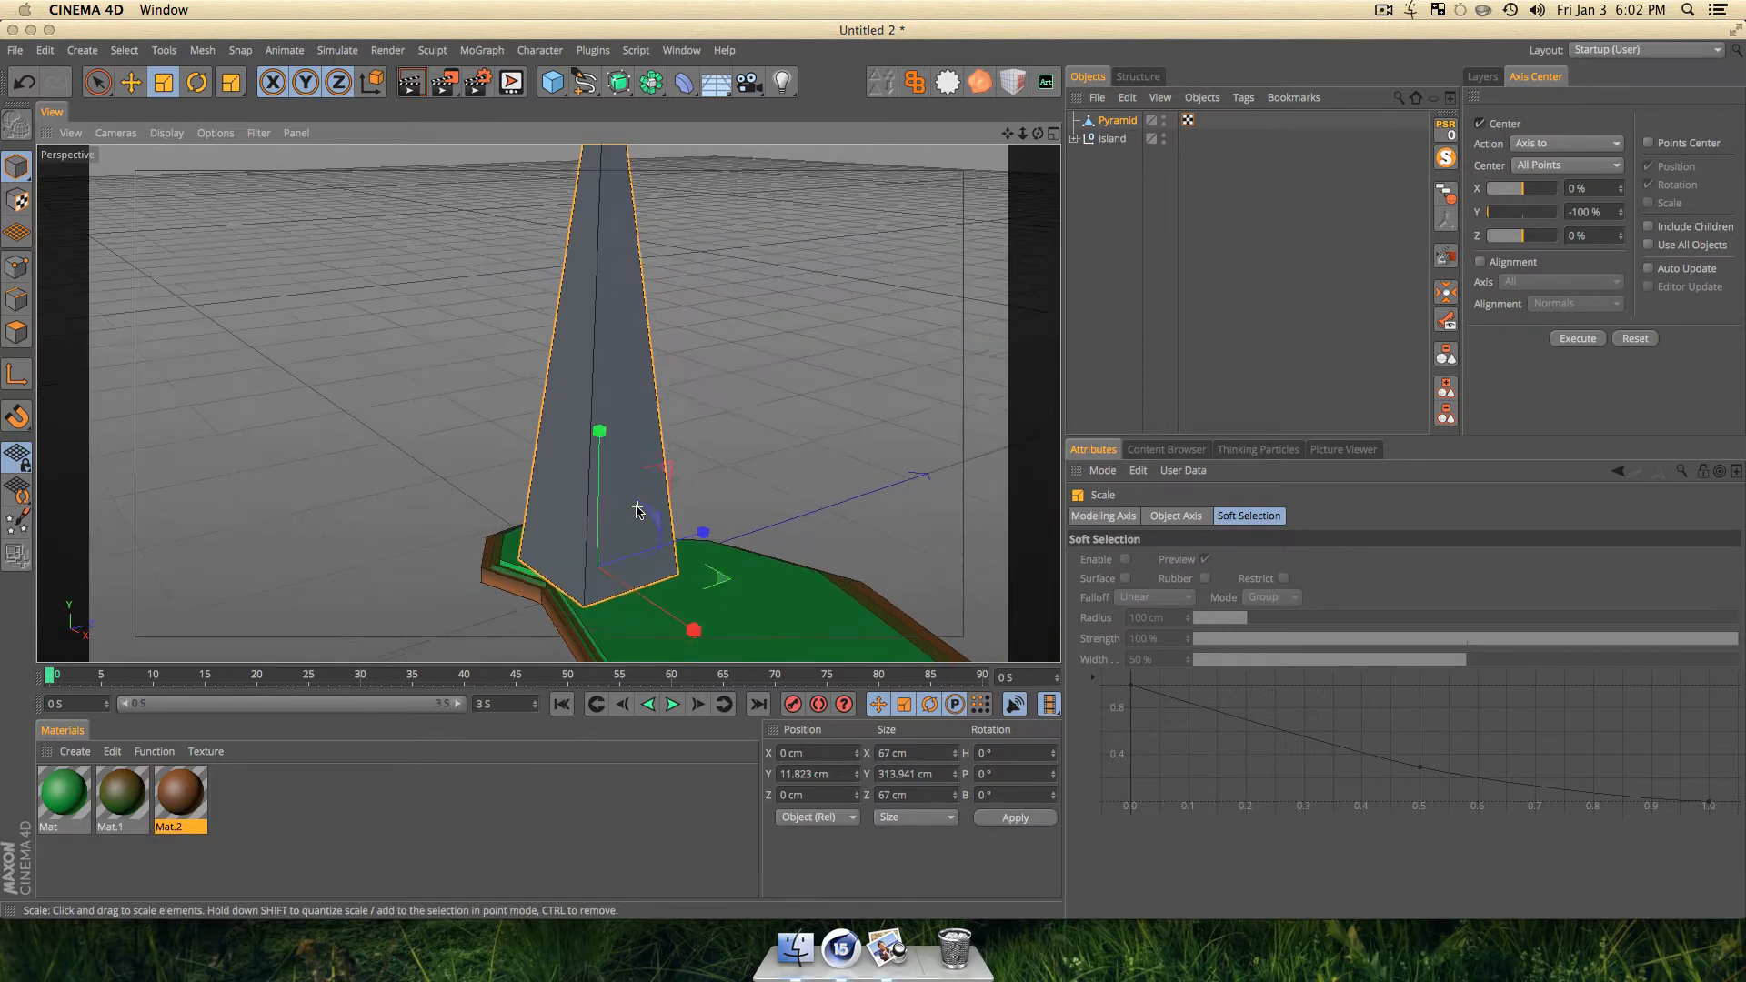
left_click_drag(611, 409, 611, 491)
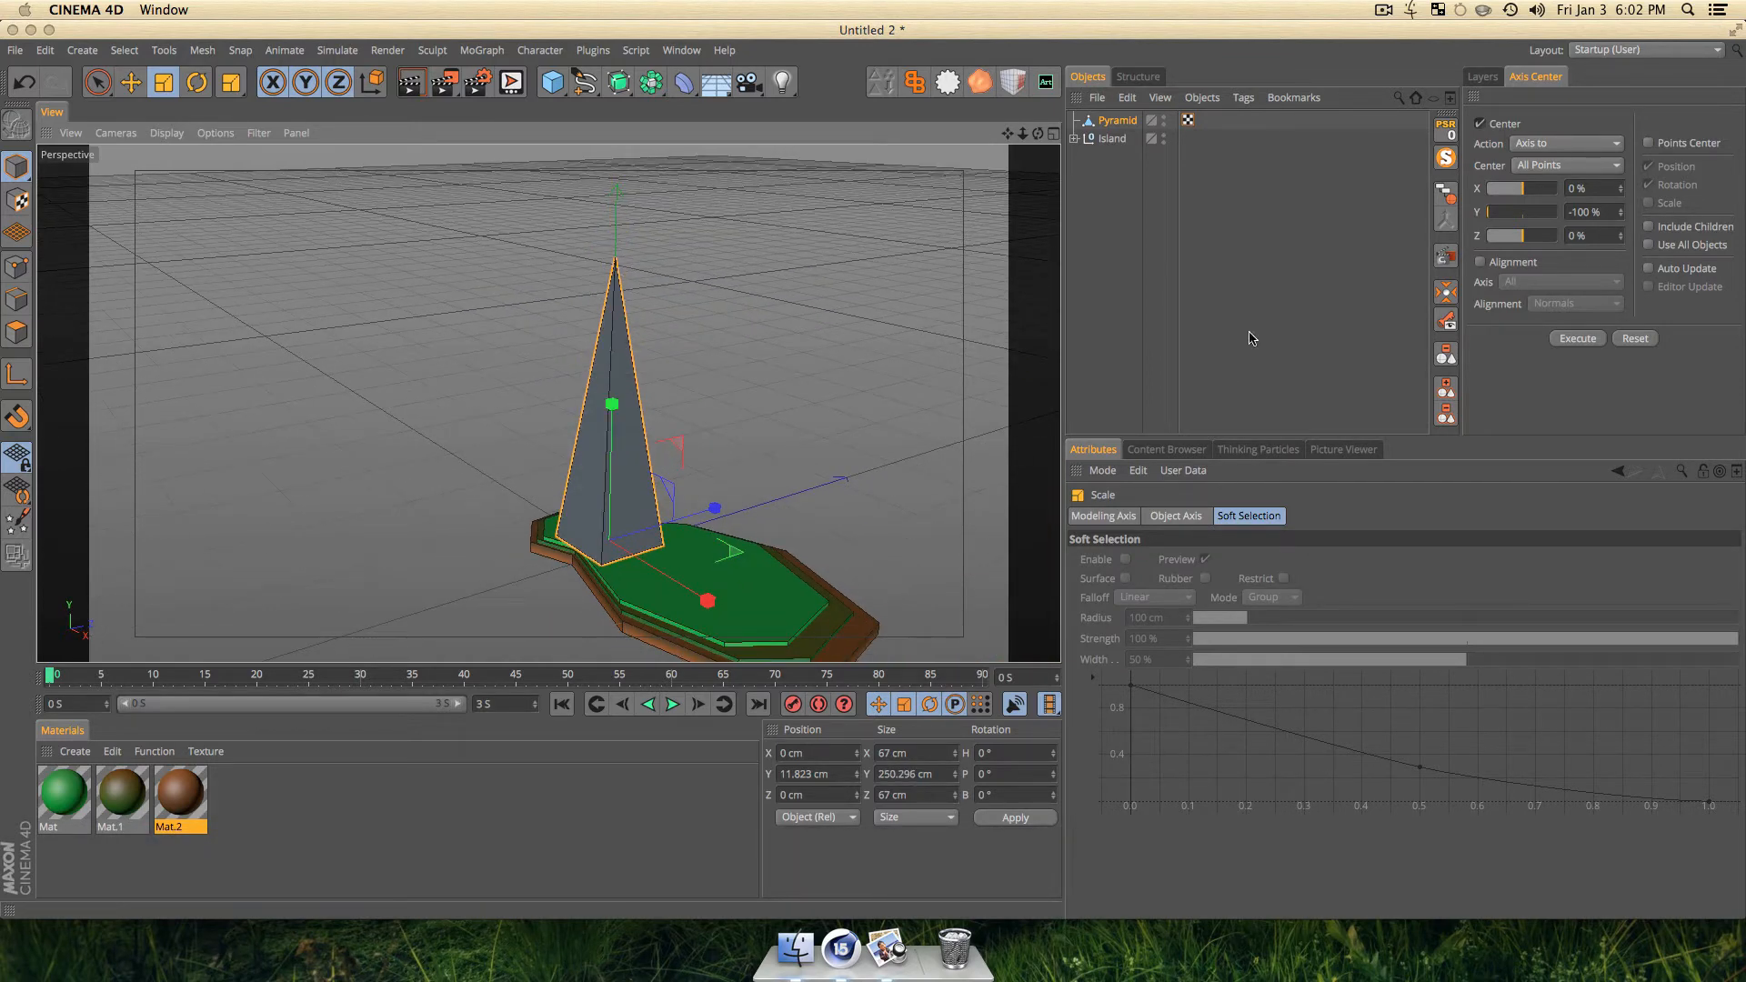
Shrink the pyramid uniformly to about 25.7 cm wide and 95.9 cm tall and raise it to about Y 111.9 cm.
key("t")
left_click_drag(764, 460, 394, 636)
key("e")
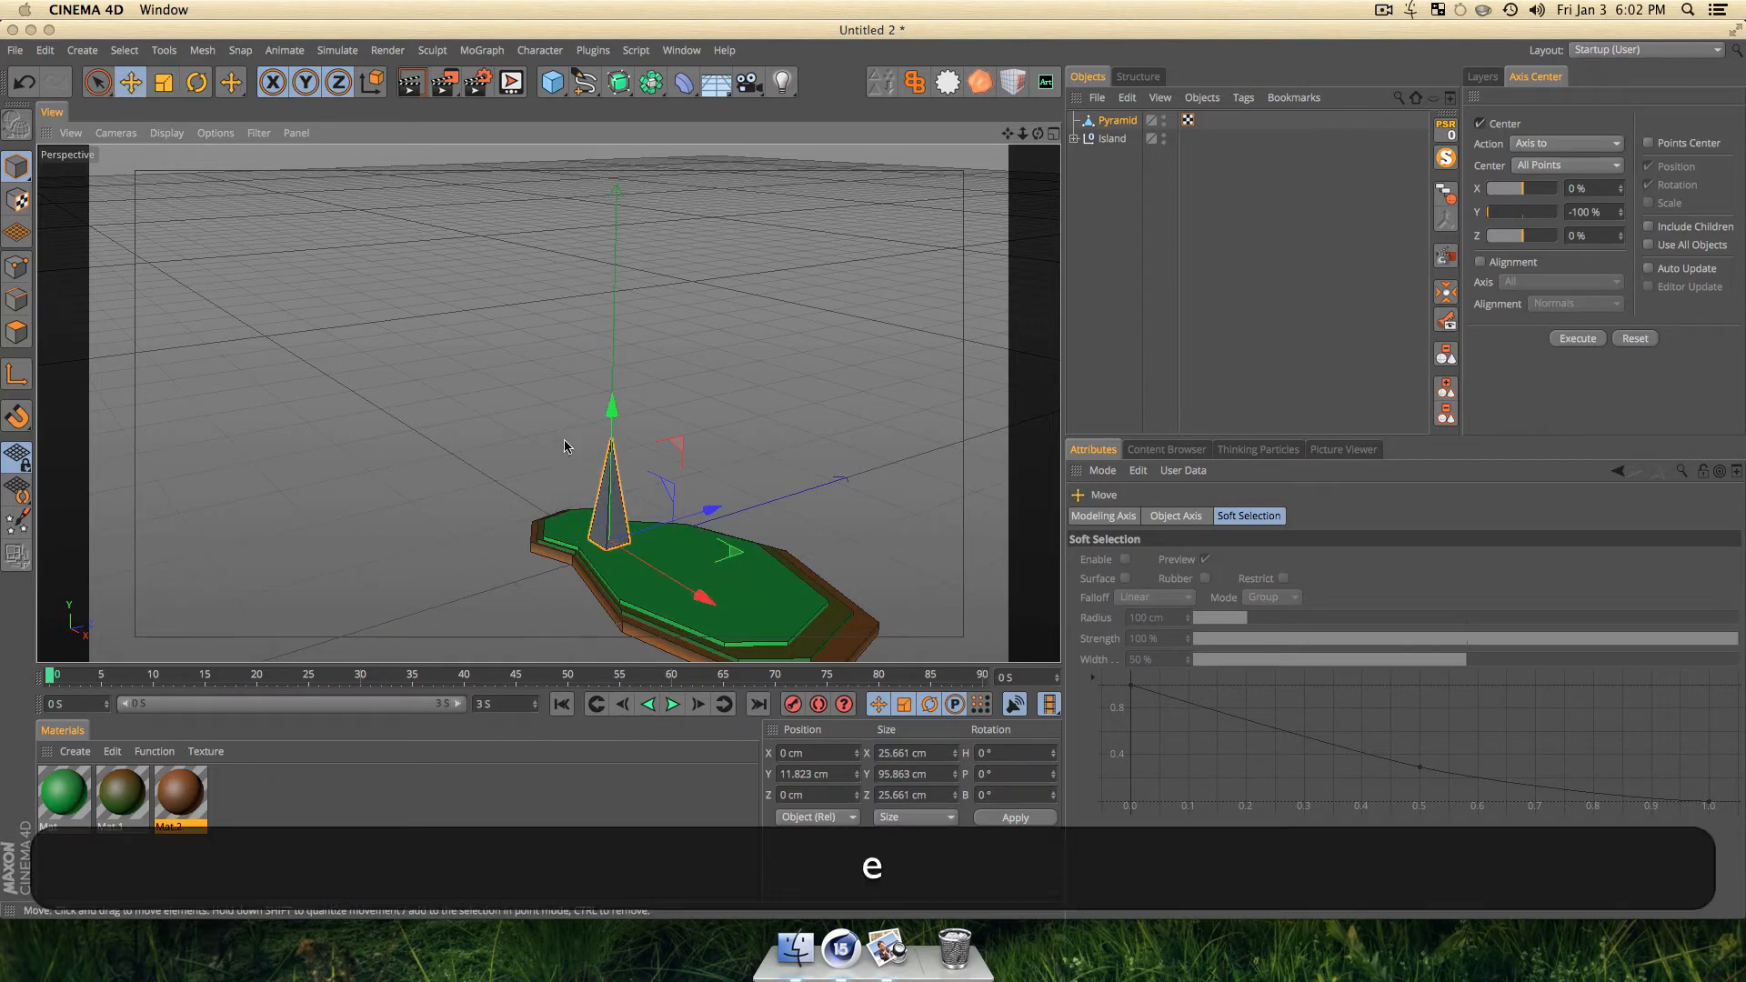
left_click_drag(608, 411, 610, 302)
key("3")
left_click_drag(485, 491, 609, 468)
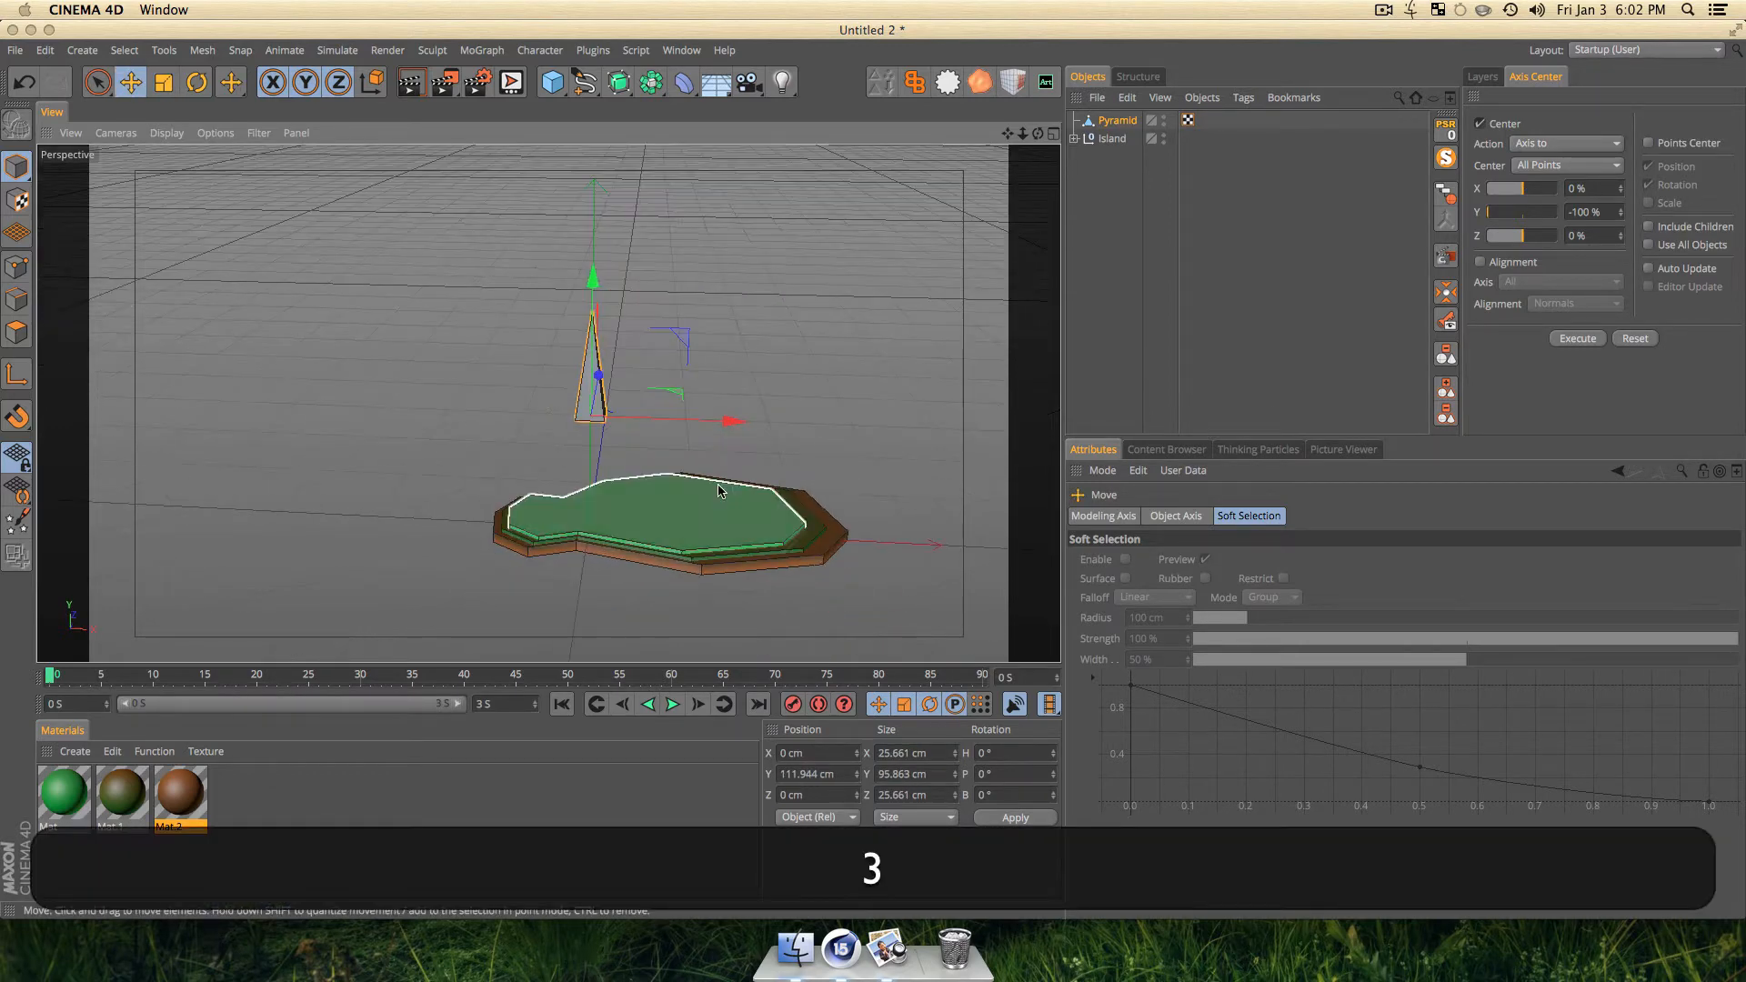
Scale the pyramid down uniformly to about 21.4 cm wide and 80 cm tall, and deselect it.
scroll(580, 358, "up", 5)
scroll(580, 358, "up", 1)
key("3")
left_click_drag(760, 467, 538, 410)
key("t")
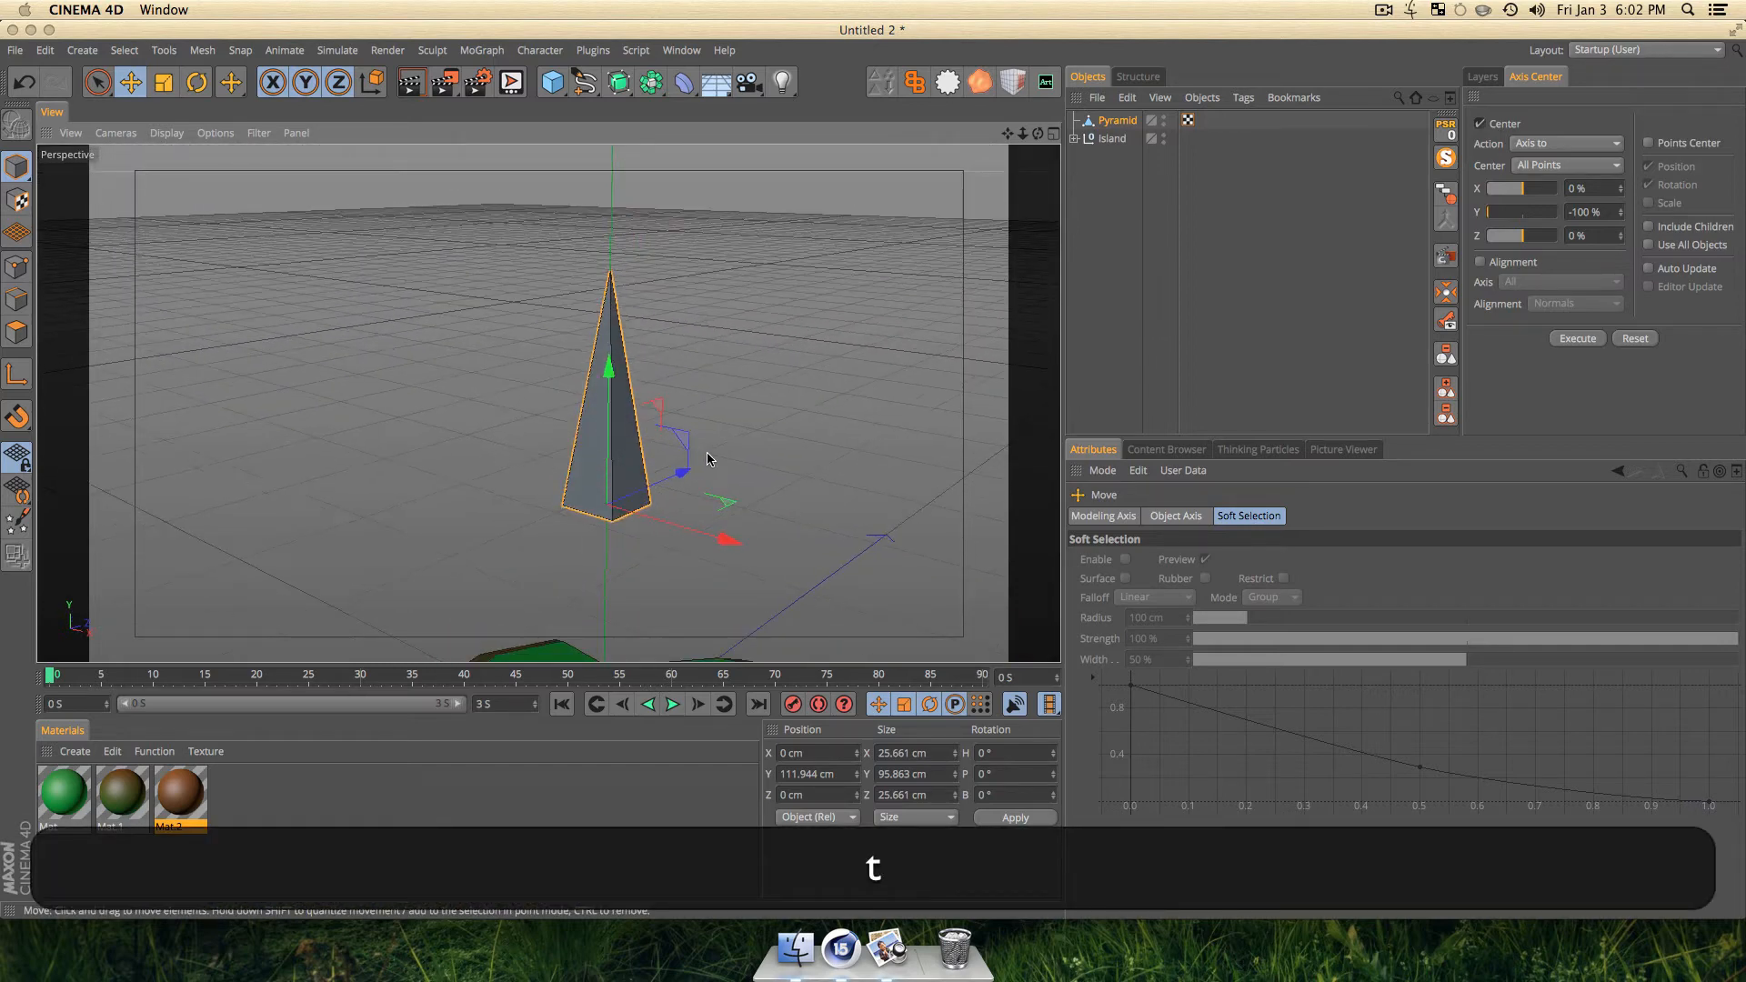
left_click_drag(741, 454, 697, 462)
left_click(1113, 308)
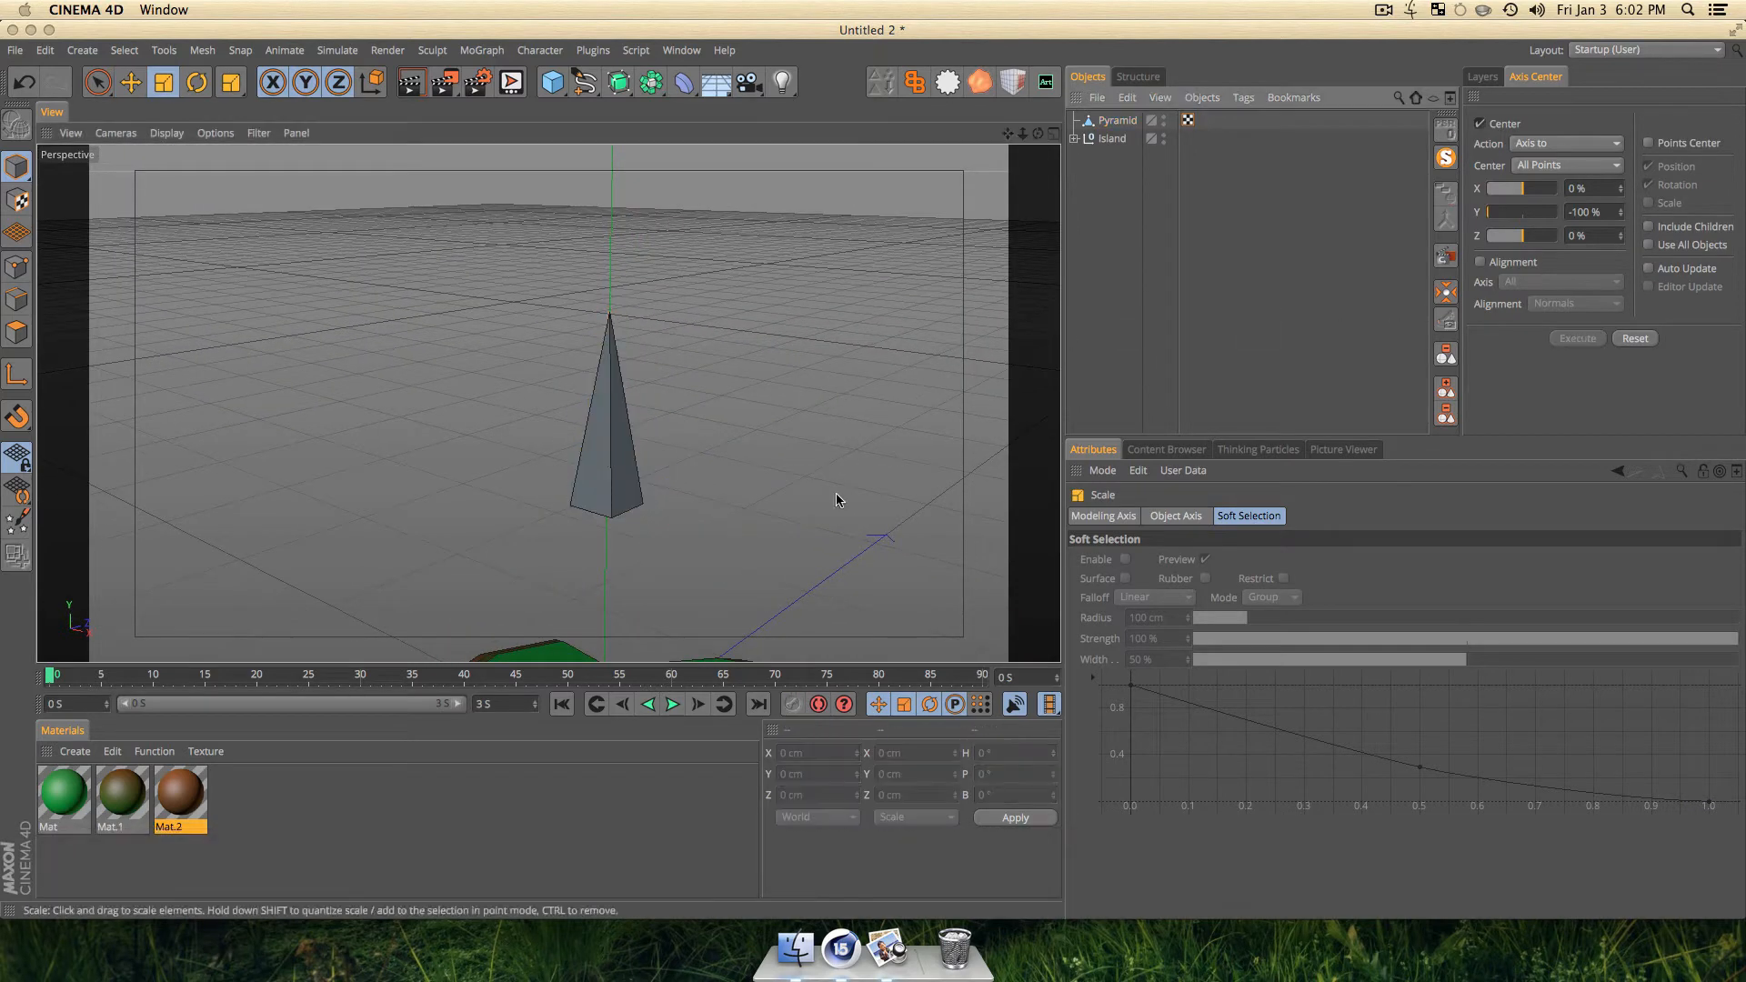
Duplicate the bright green island material and replace the copy's color texture with a Fresnel shader.
key("1")
left_click_drag(784, 504, 862, 421)
left_click(285, 838)
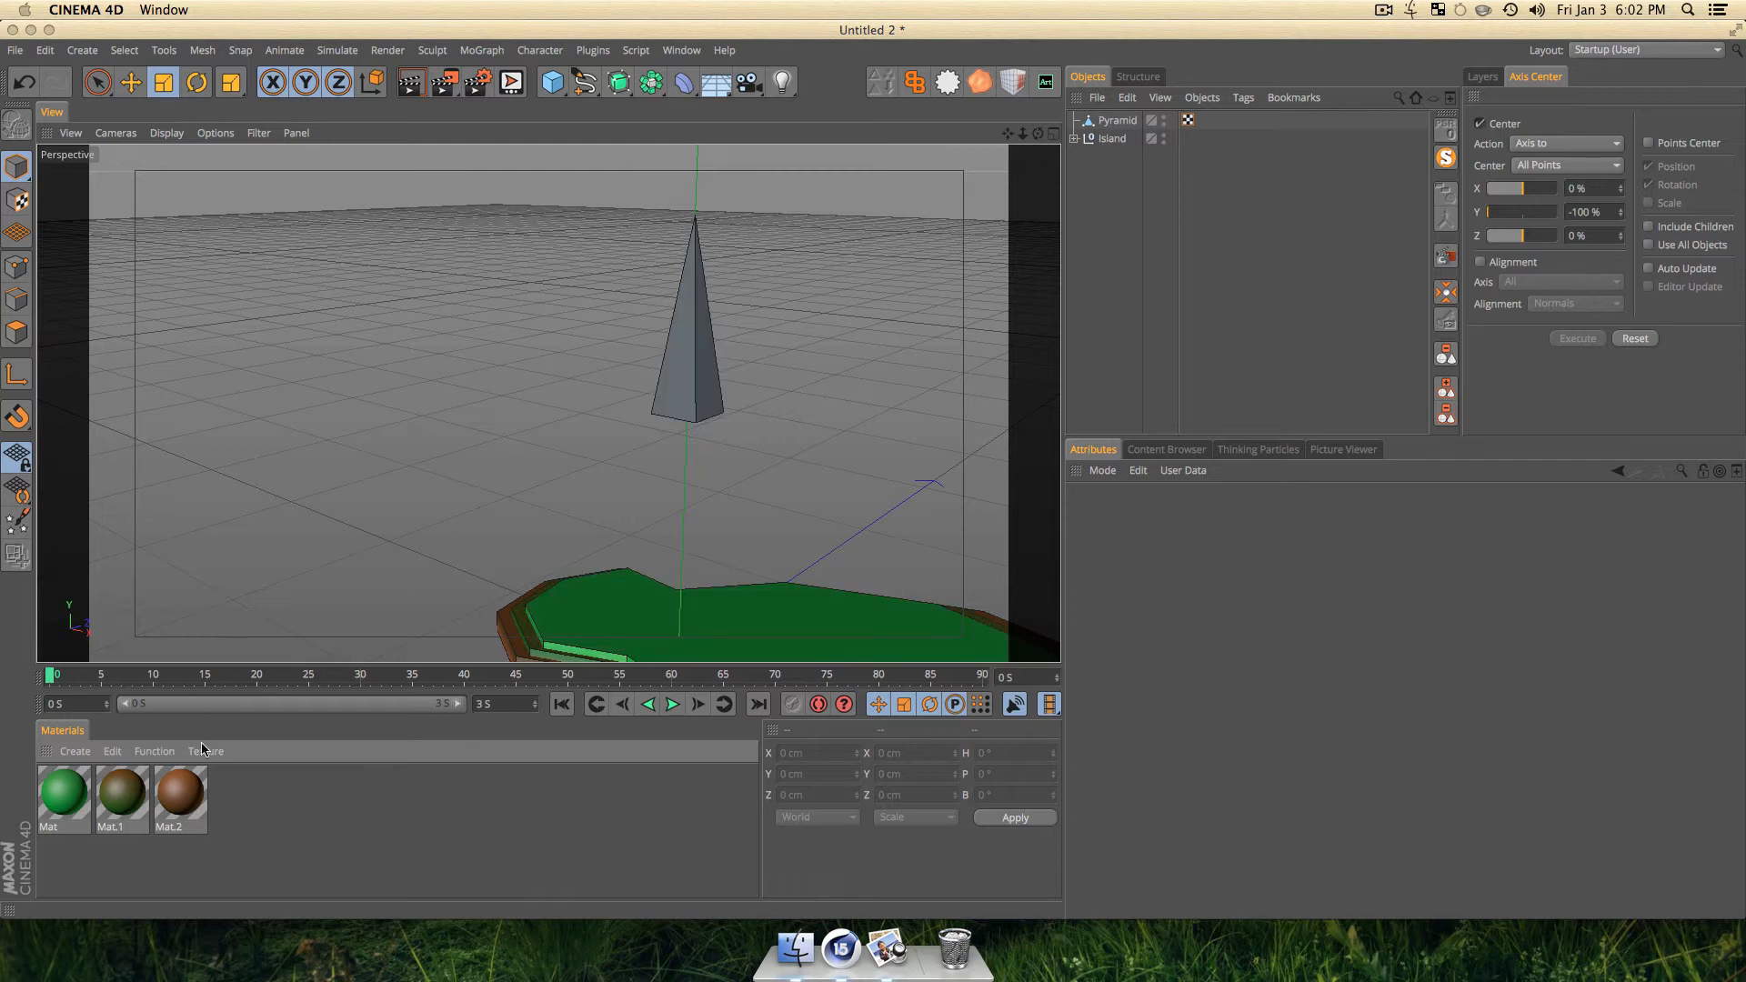
left_click_drag(62, 800, 239, 795, "super")
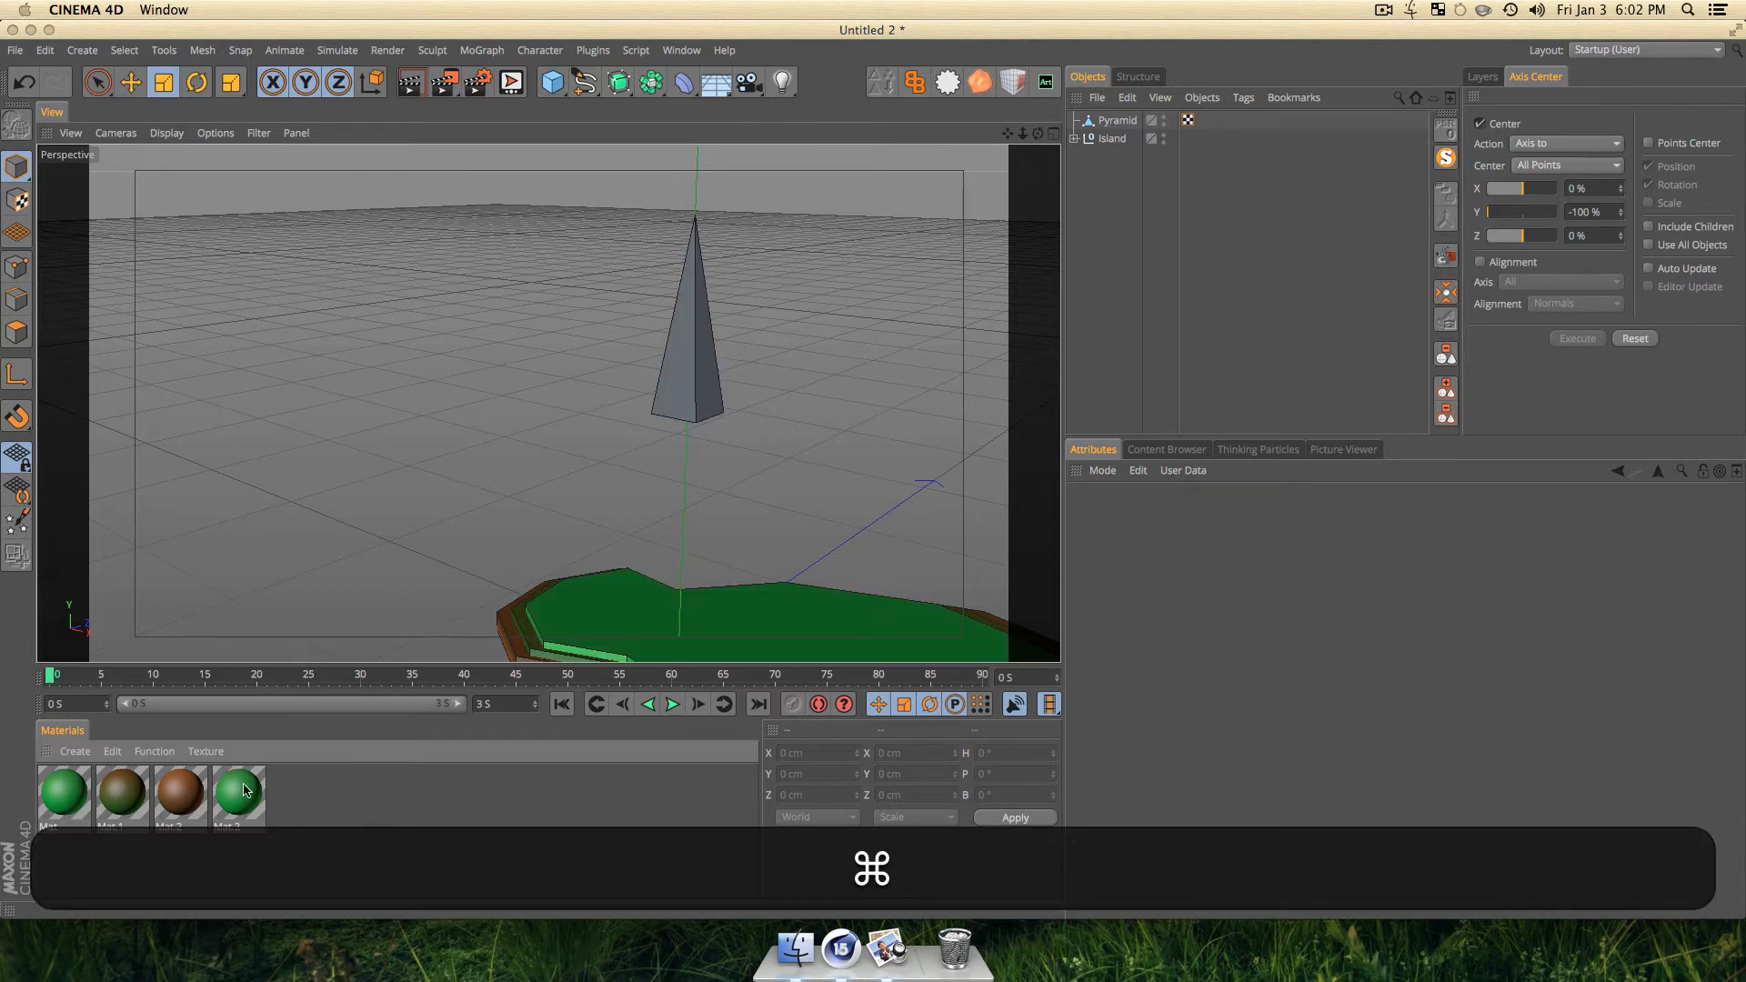
double_click(238, 794)
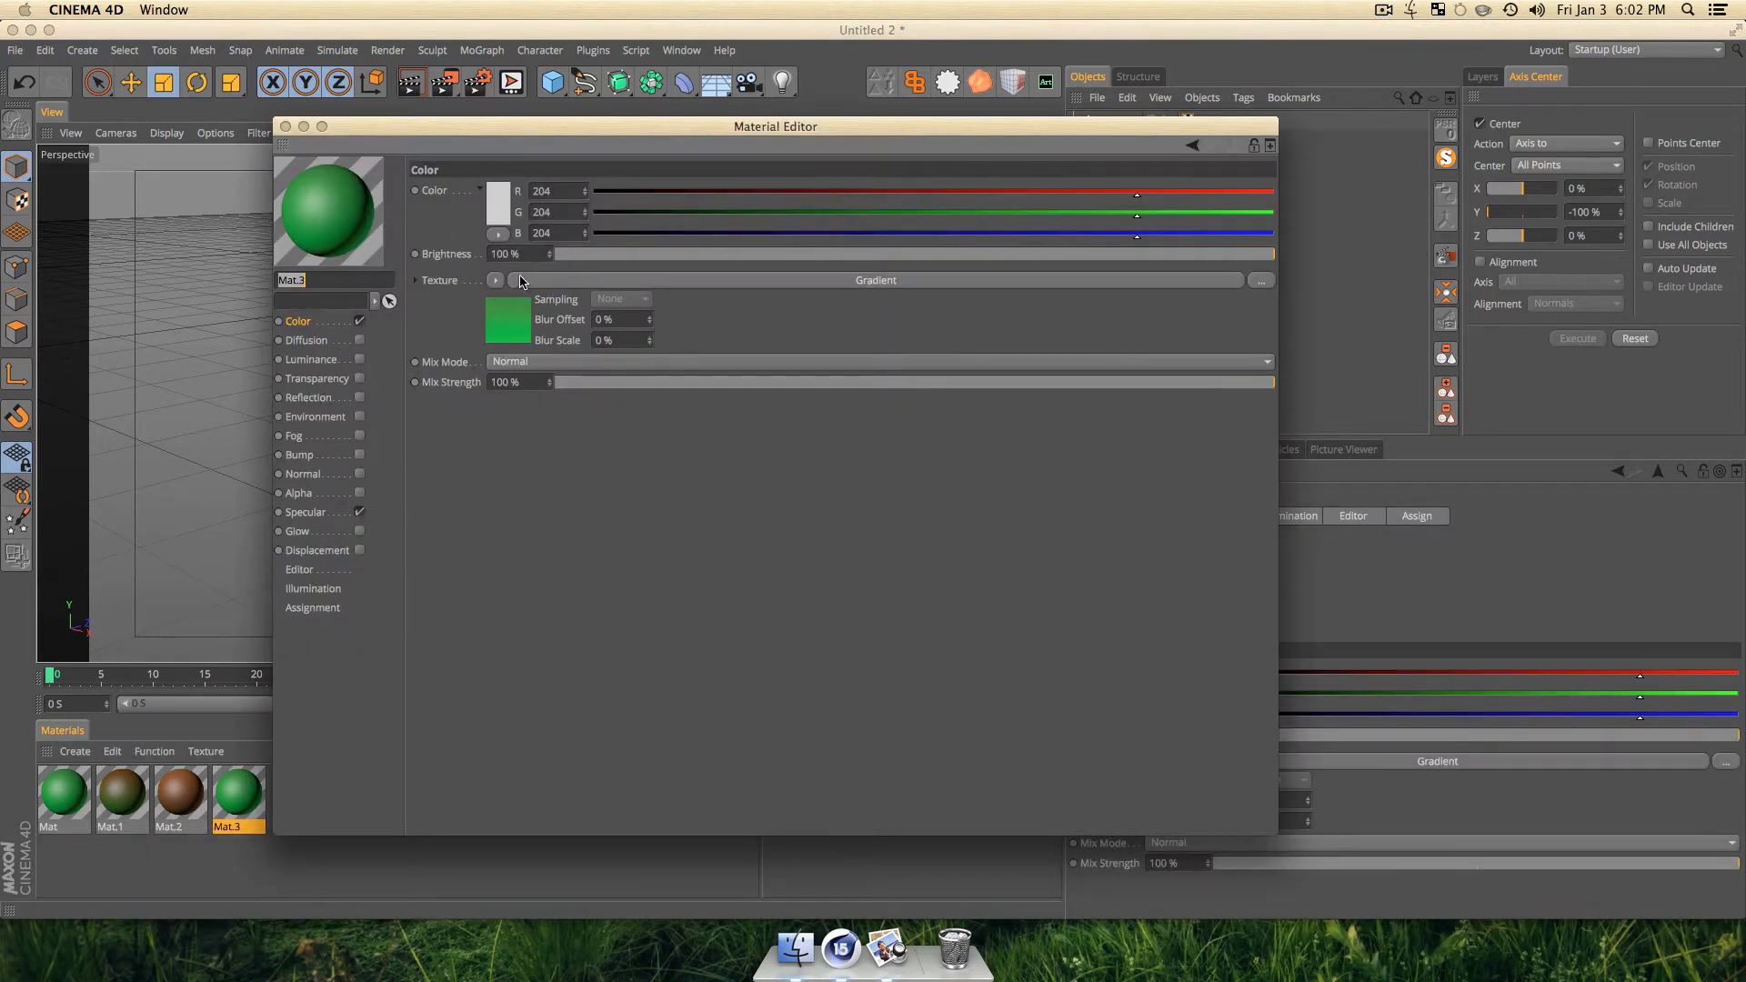
left_click(492, 281)
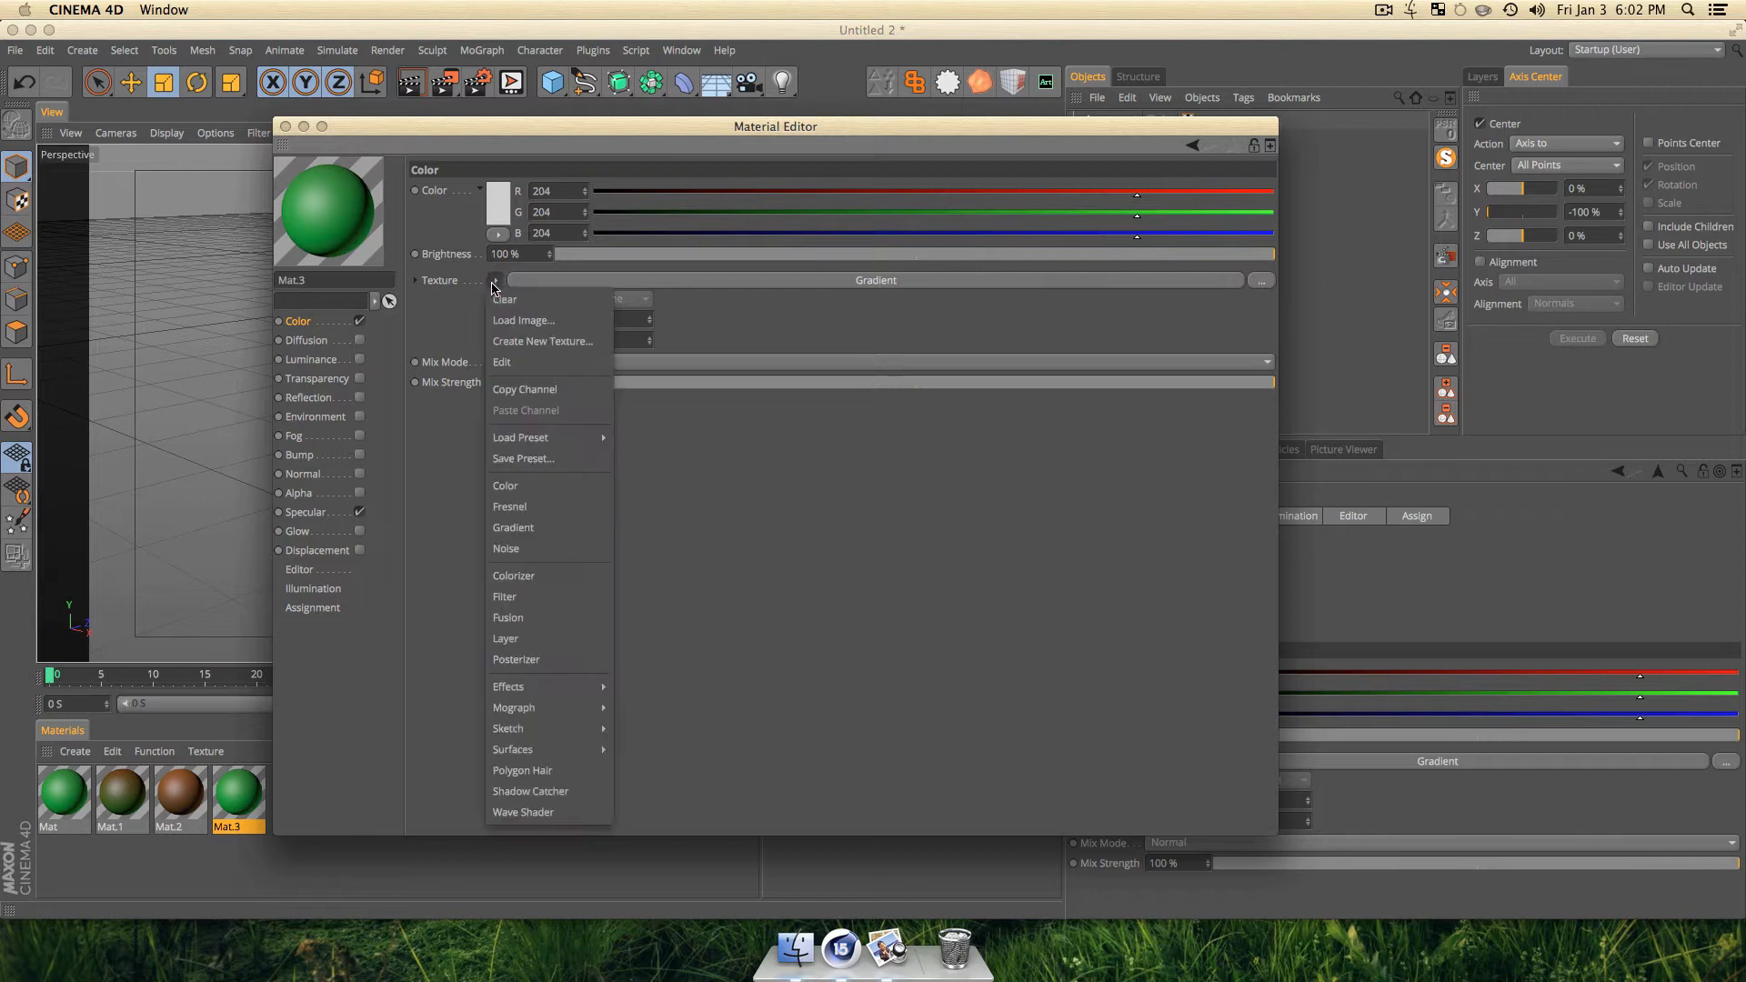
left_click(527, 505)
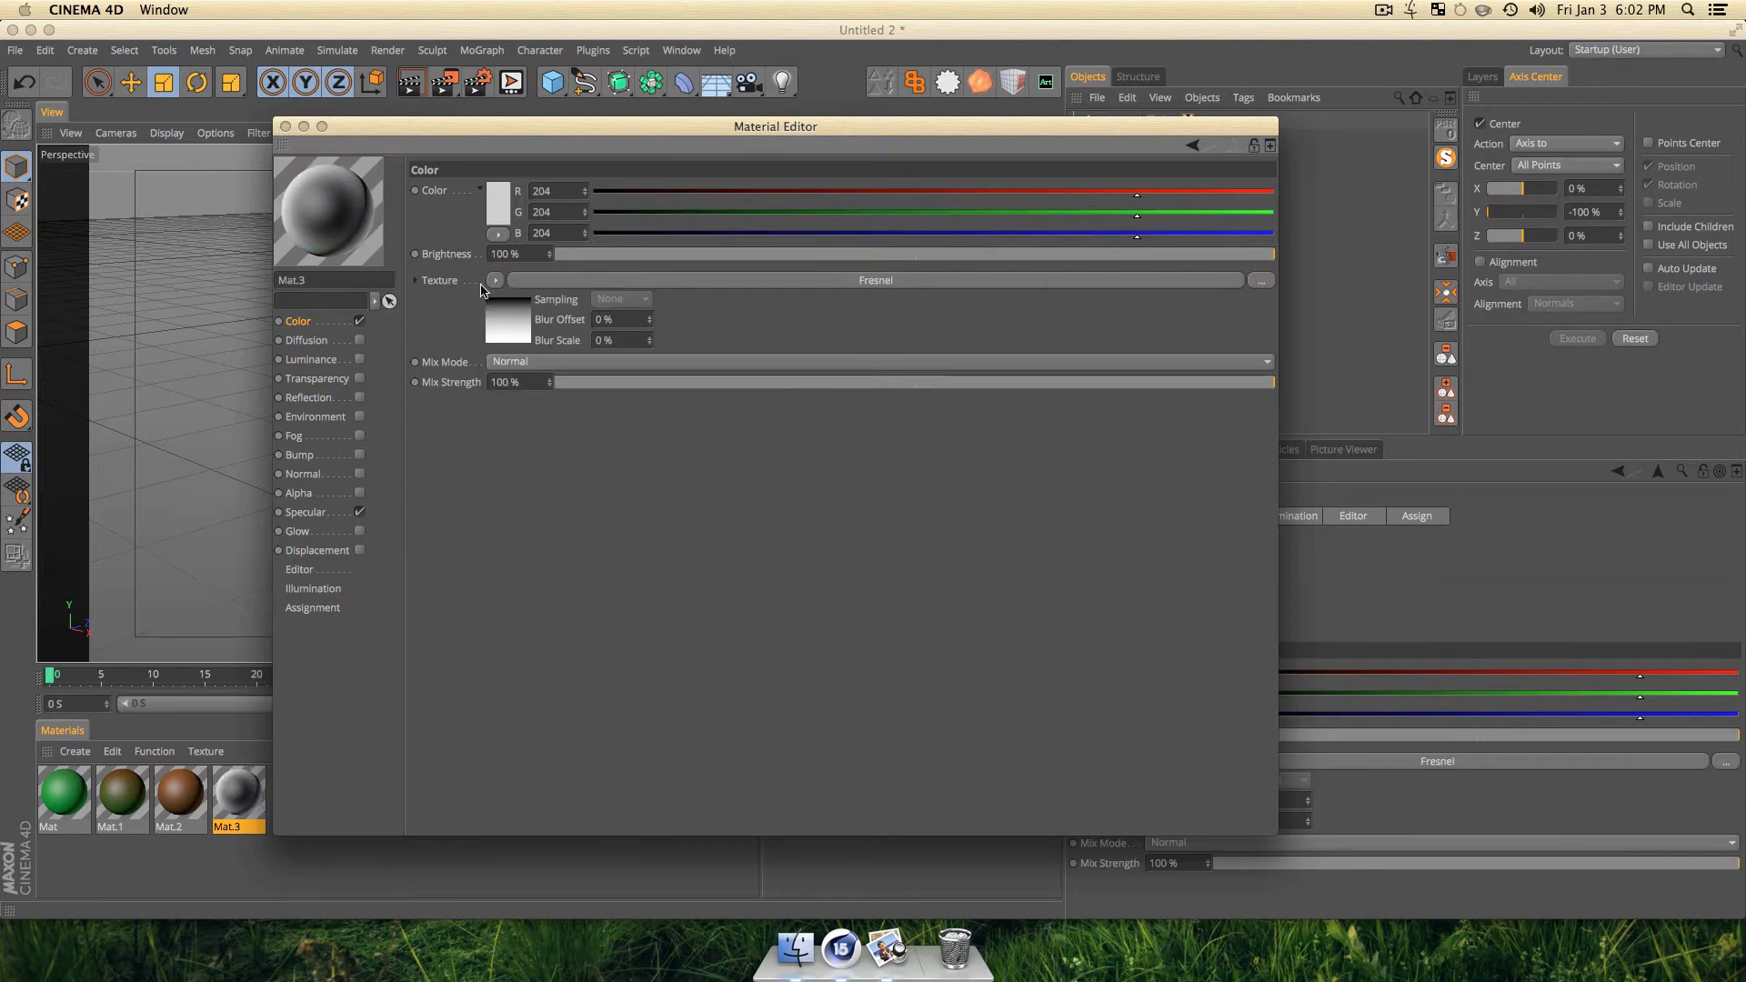
Set the white end of the Fresnel gradient to a medium green, RGB 71, 117, 41.
left_click(486, 364)
double_click(482, 371)
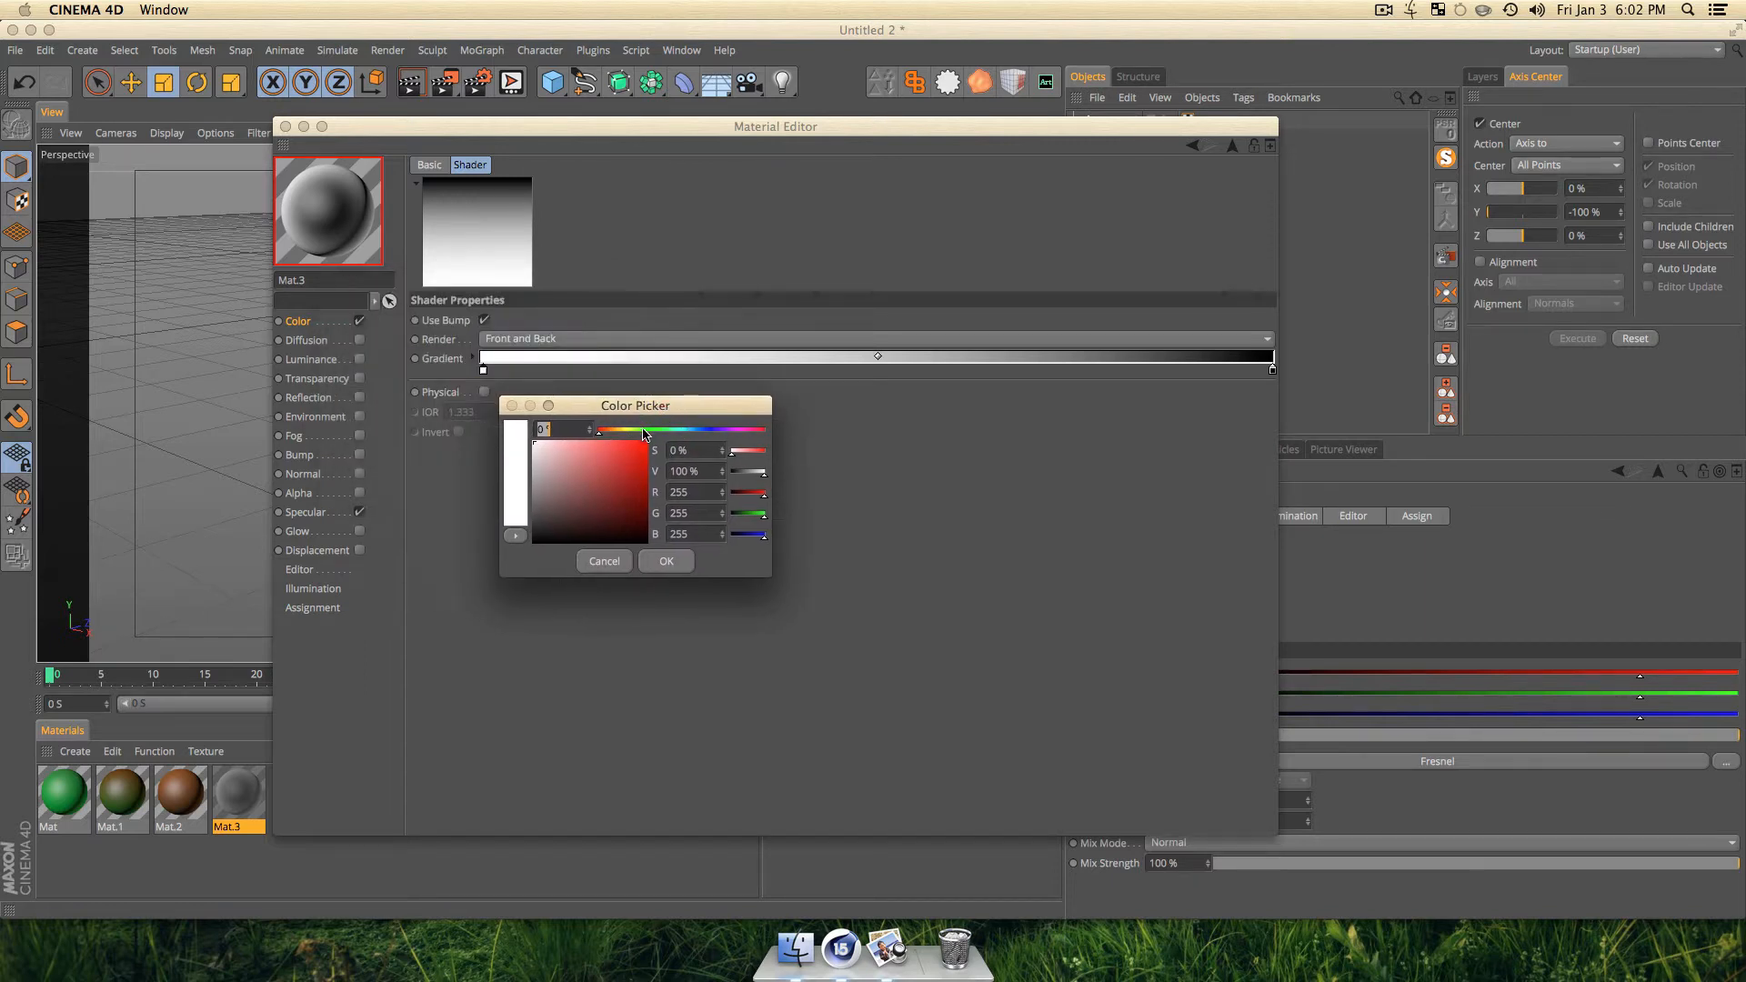
left_click(644, 434)
left_click_drag(618, 448, 607, 495)
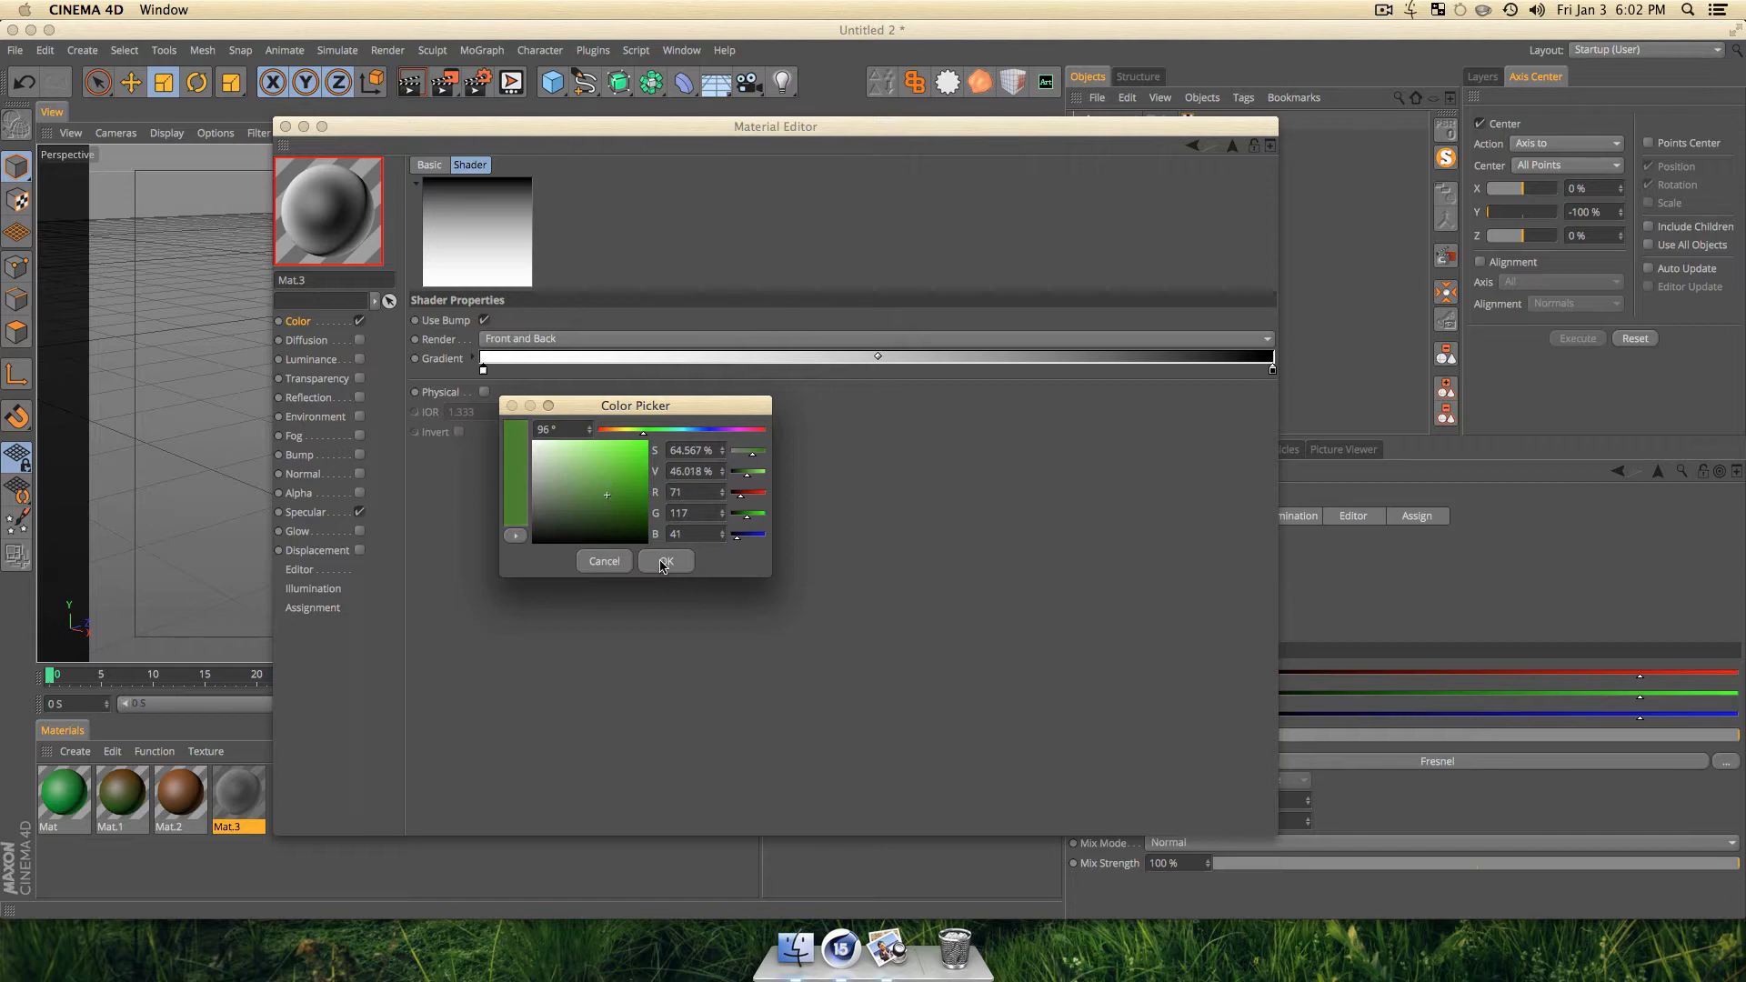
left_click(665, 562)
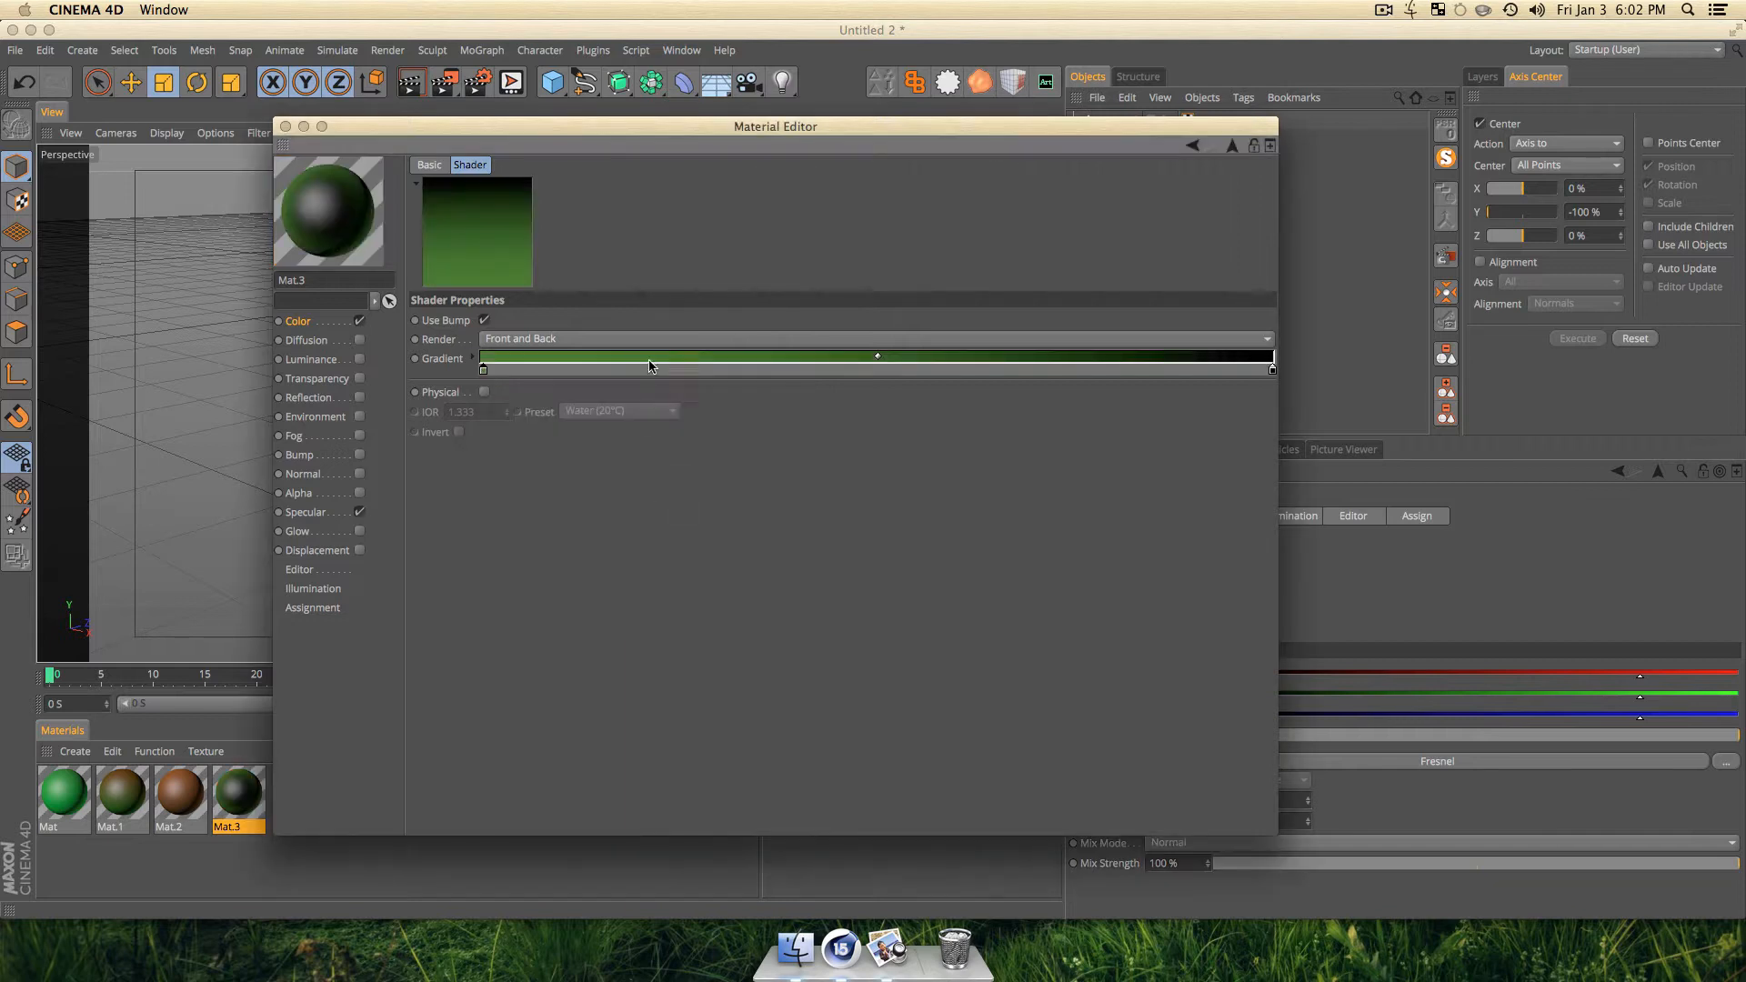
Set the gradient's black end to a yellowish green and add a light green knot near its middle.
double_click(1272, 370)
mouse_move(1301, 315)
left_mouse_down()
mouse_move(1279, 316)
mouse_move(1251, 375)
left_mouse_up()
left_click(1303, 445)
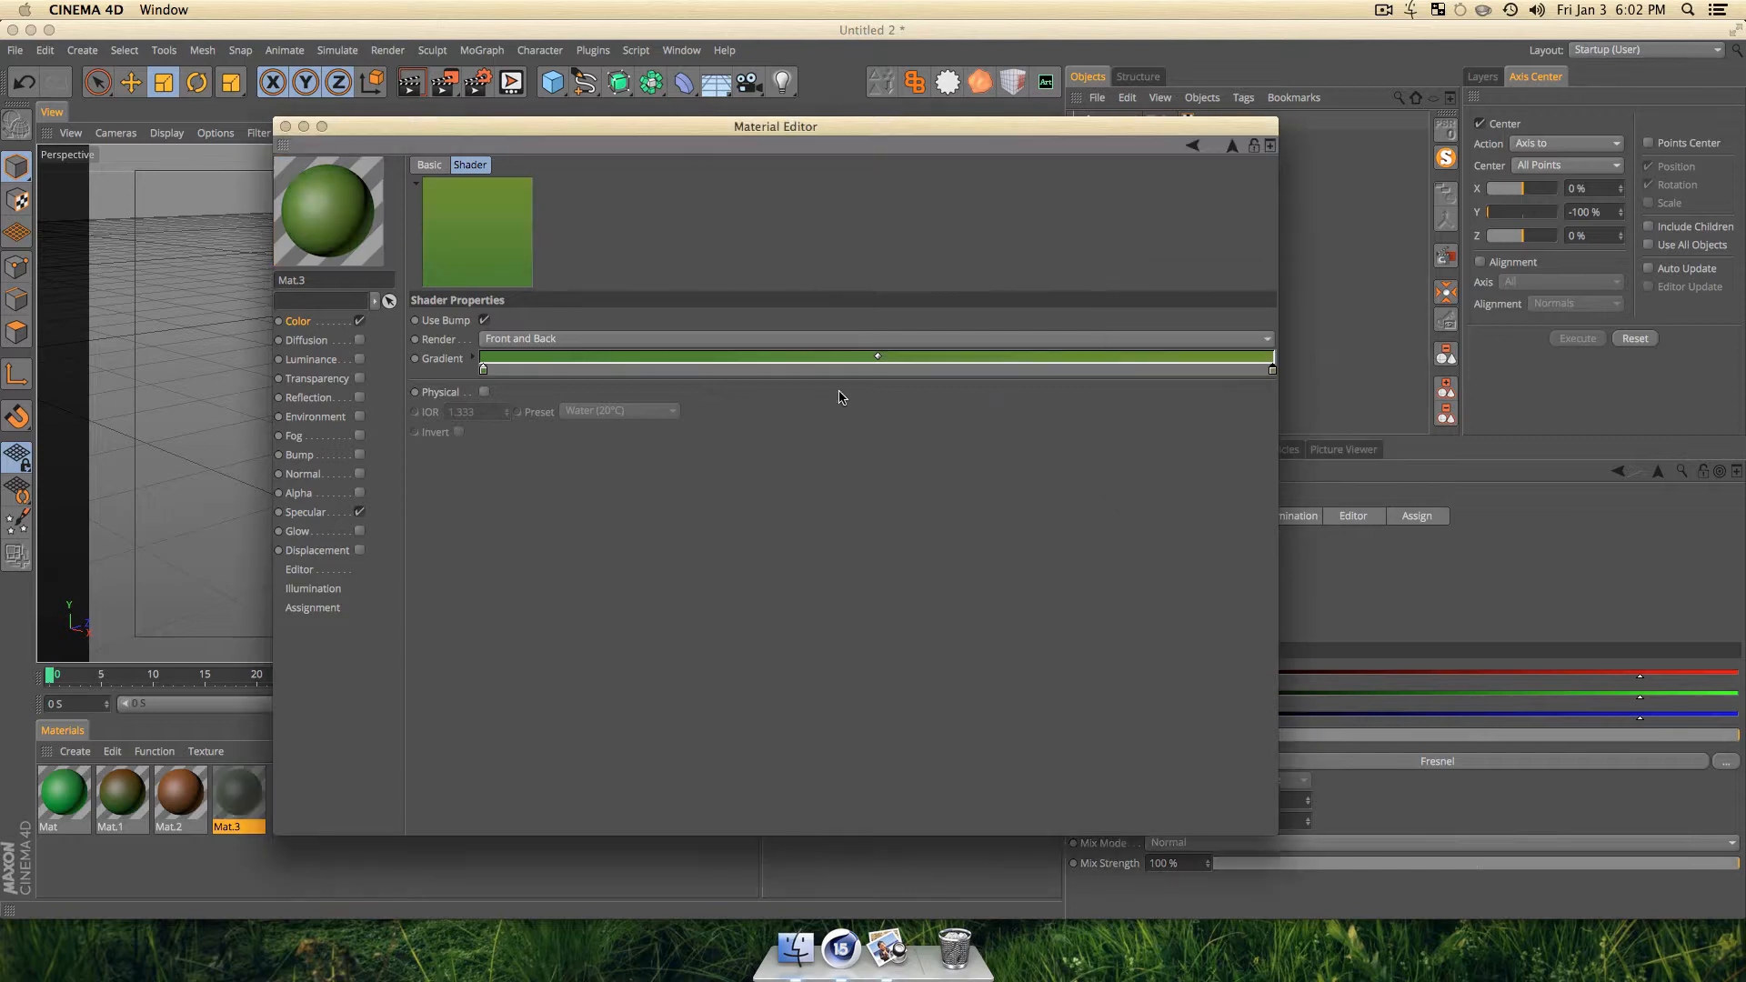
double_click(846, 370)
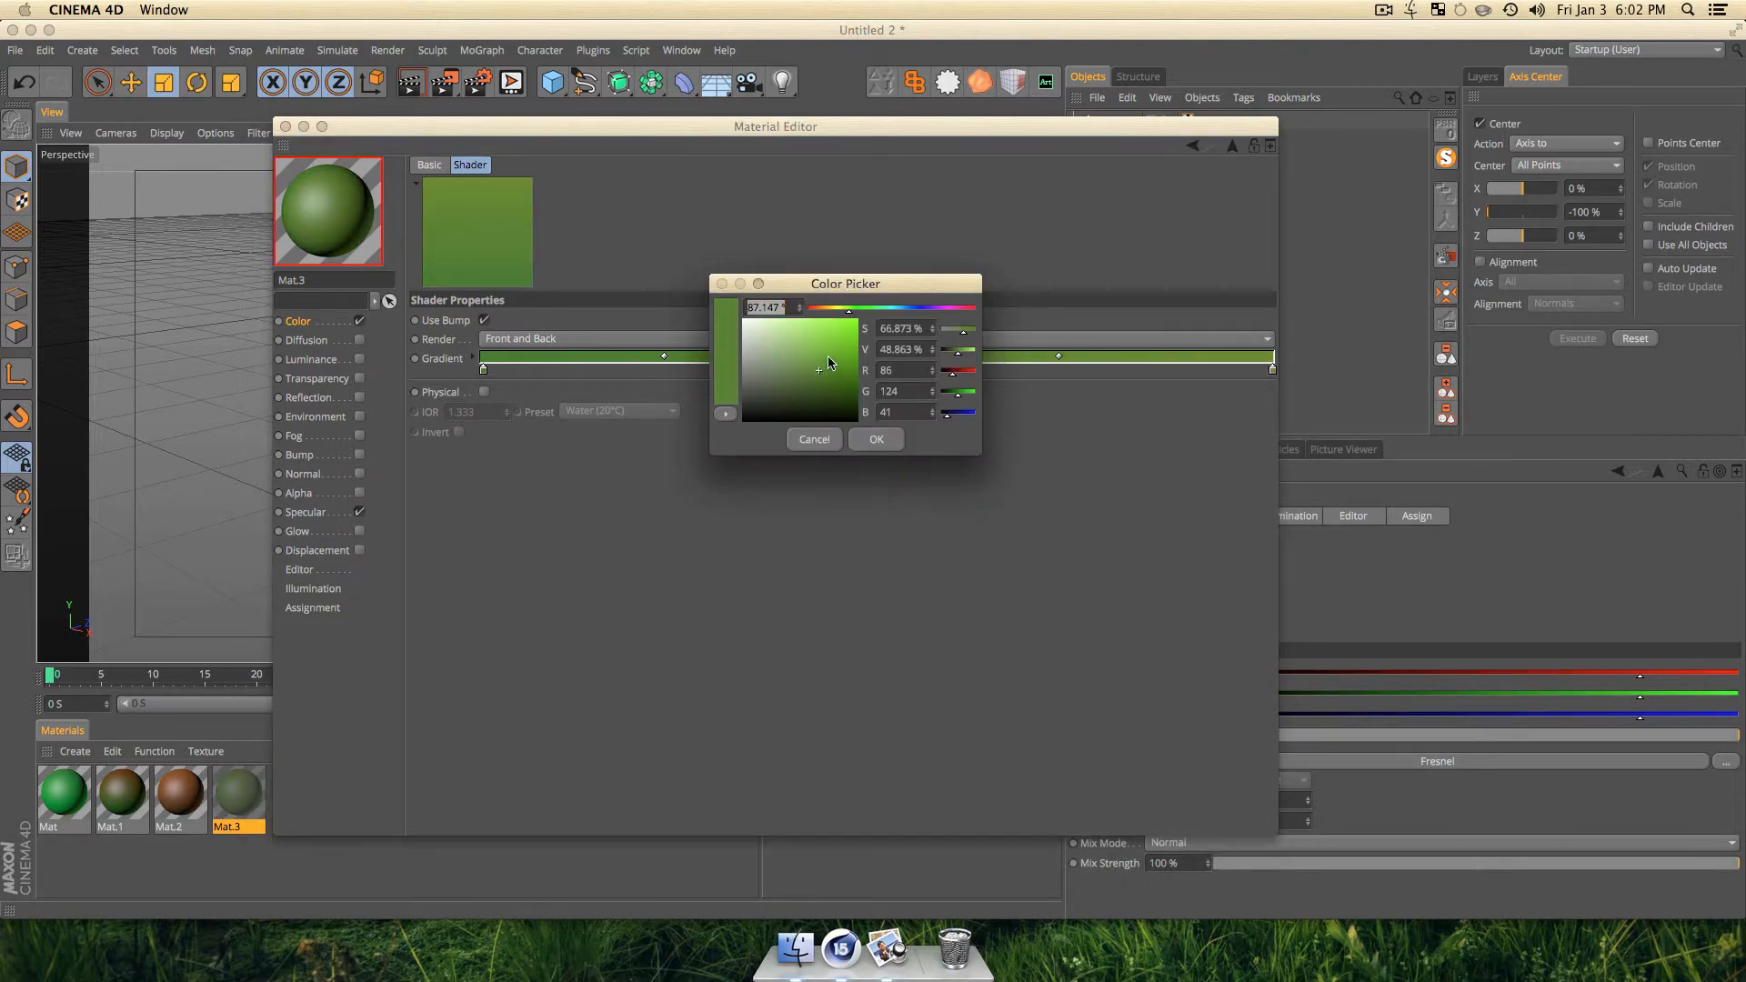
left_click(820, 336)
left_click(872, 438)
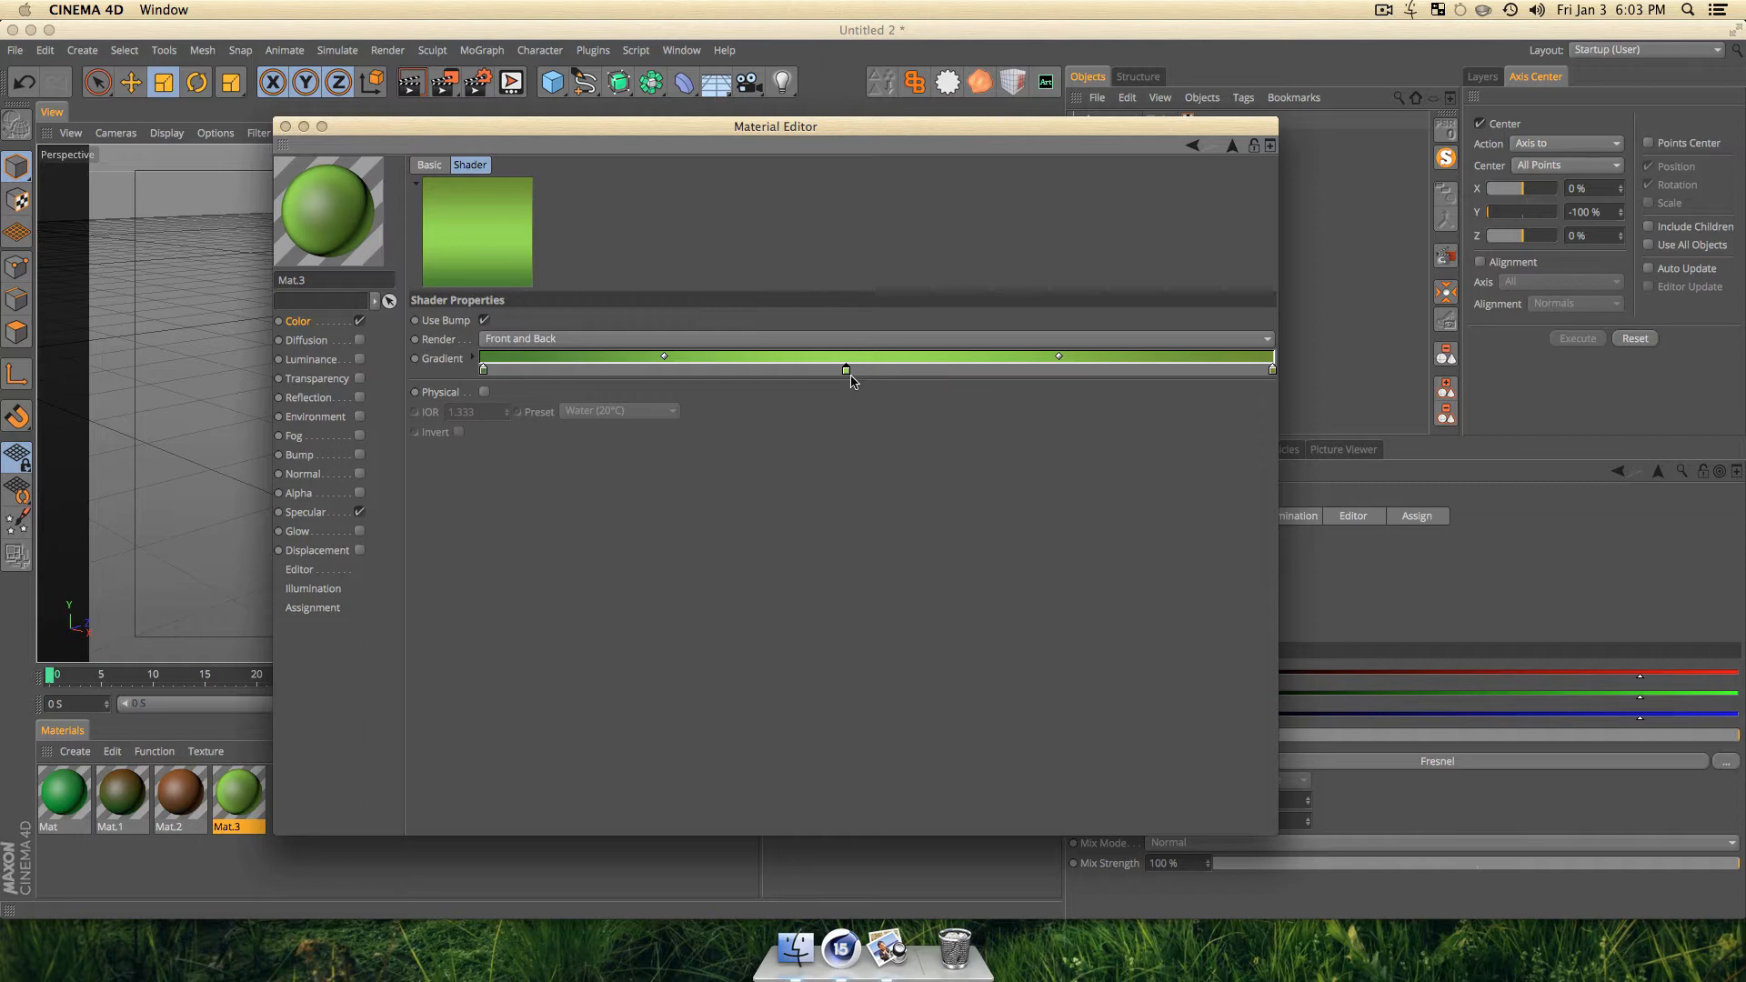
Apply the new Fresnel green material to the pyramid and rename the object Tree Top.
left_click(285, 125)
left_click_drag(246, 805, 1134, 125)
double_click(1114, 121)
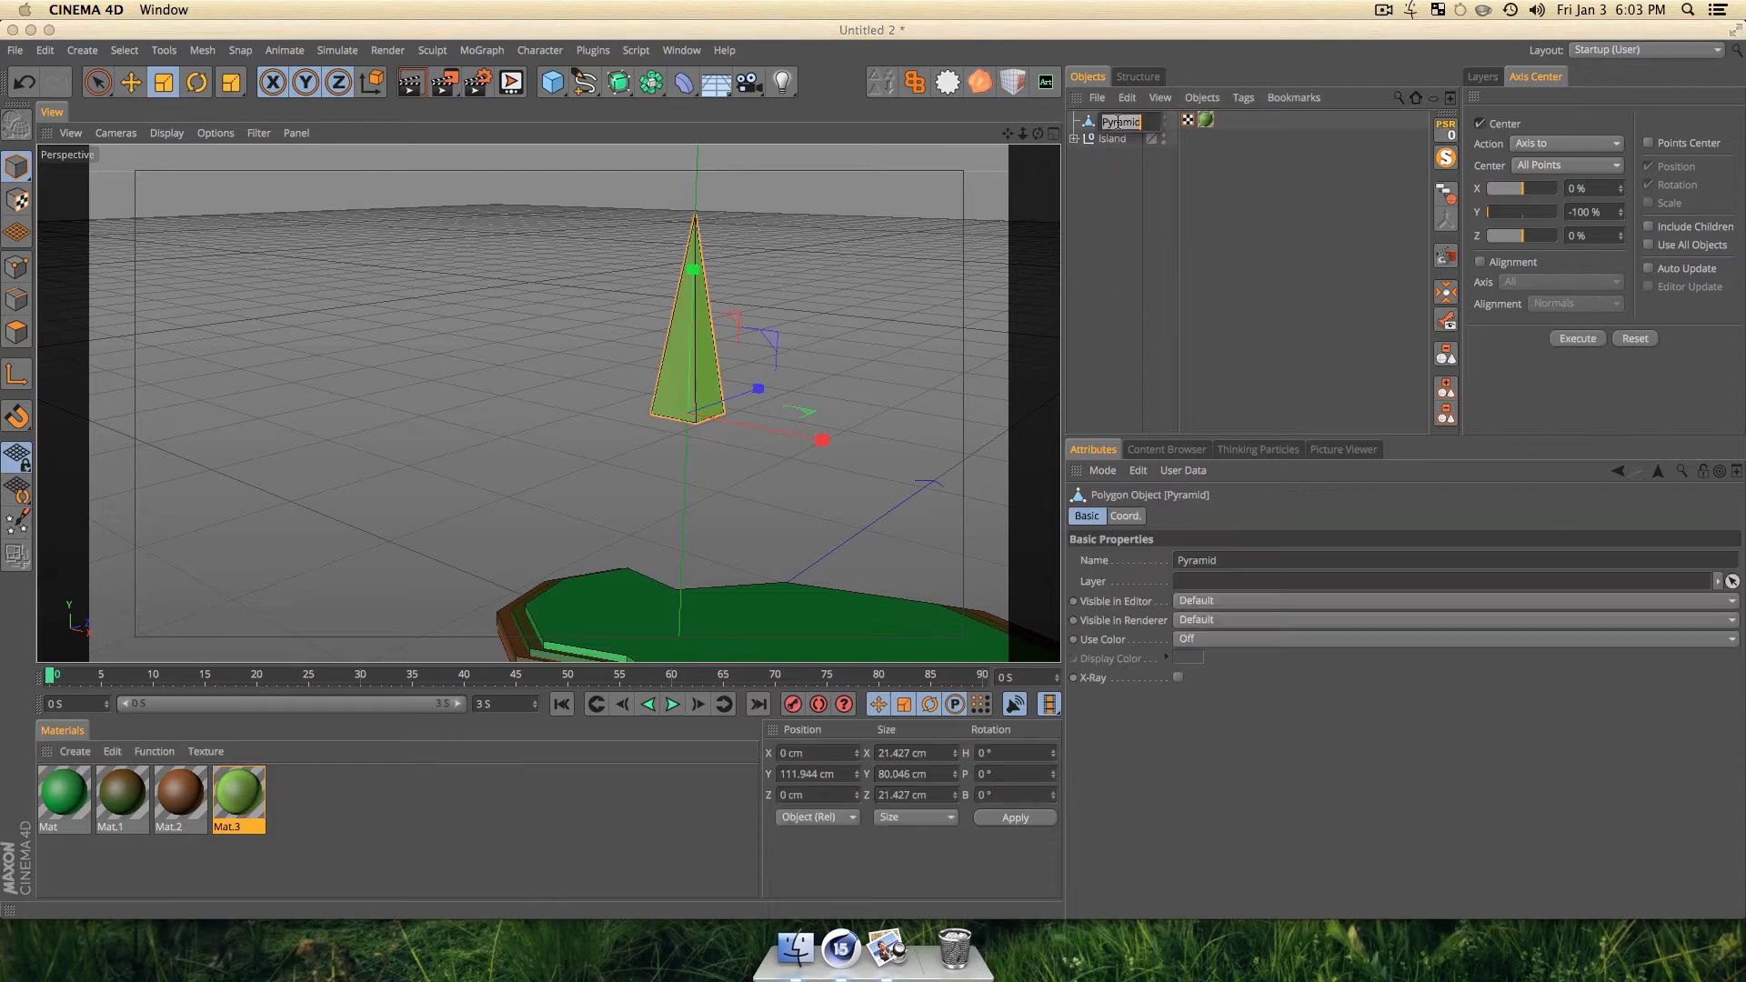
type("Tree Top")
key("Return")
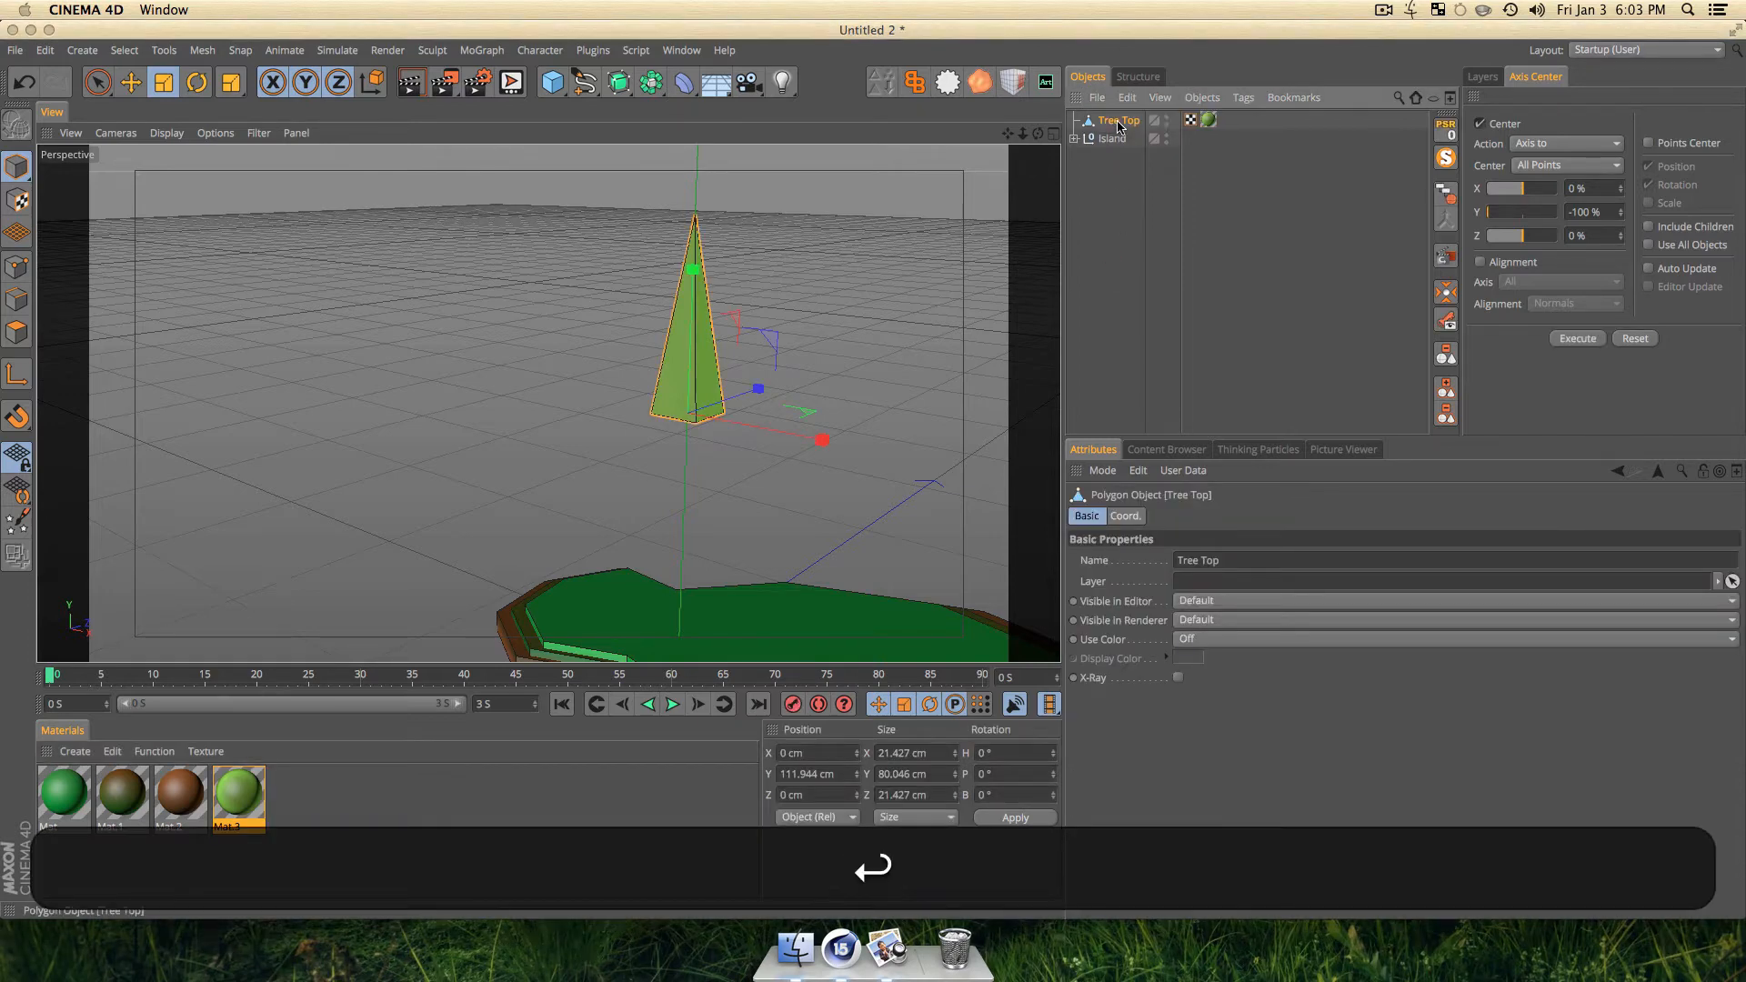
left_click(1103, 304)
Add a Cylinder scaled uniformly to about 9.8 cm wide and 19.6 cm tall and raise it to the tree top's base at about Y 113.1 cm.
key("3")
left_click_drag(823, 477, 734, 457)
left_click_drag(552, 82, 914, 114)
key("t")
left_click_drag(929, 348, 409, 597)
key("e")
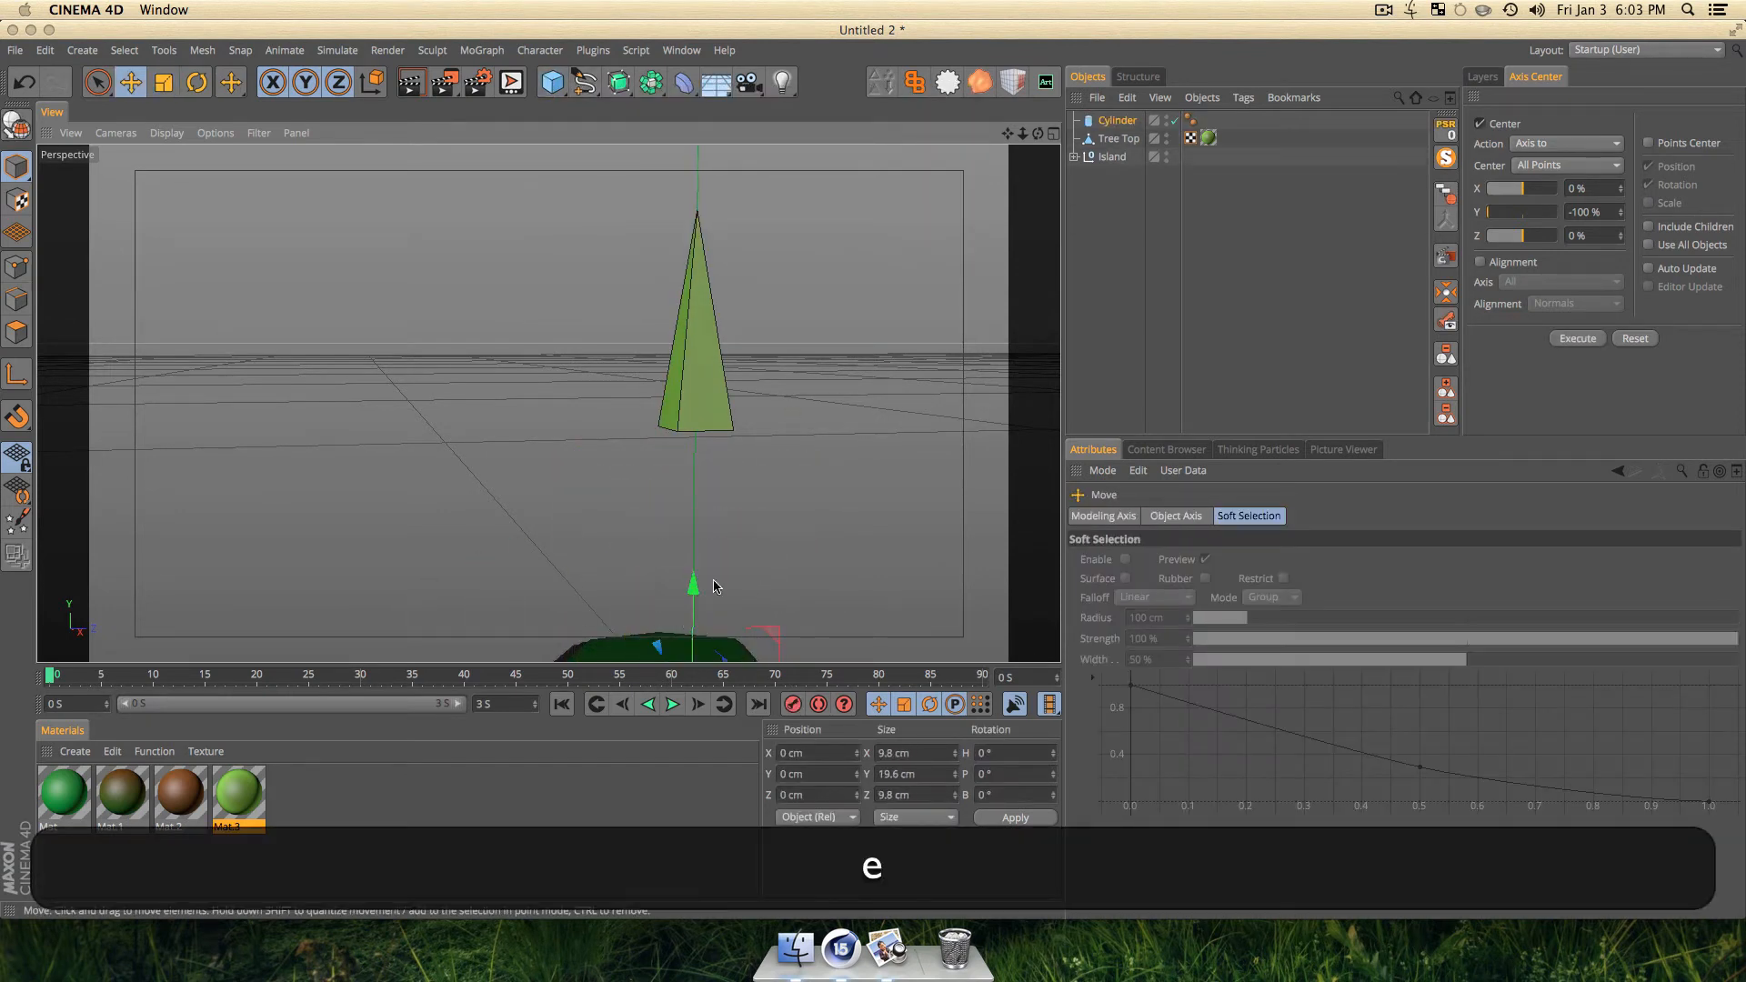
left_click_drag(694, 587, 692, 234)
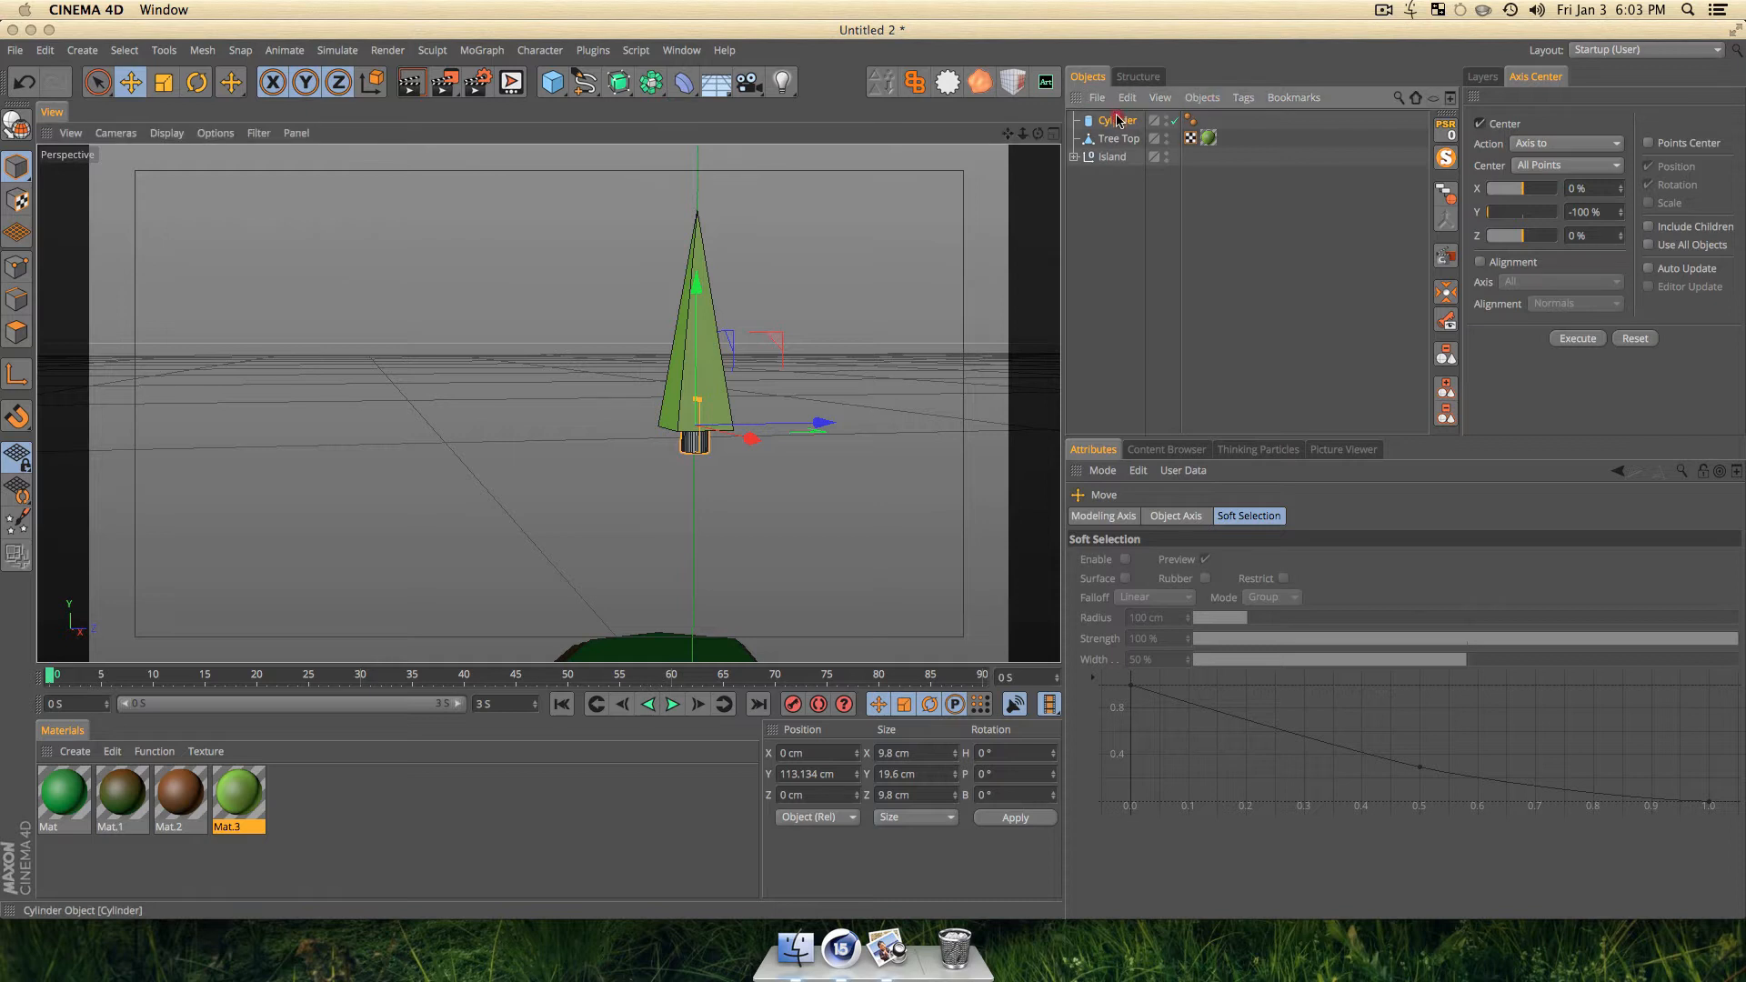
Make the cylinder a child of Tree Top and rename it Trunk.
left_click_drag(1124, 136, 1123, 138)
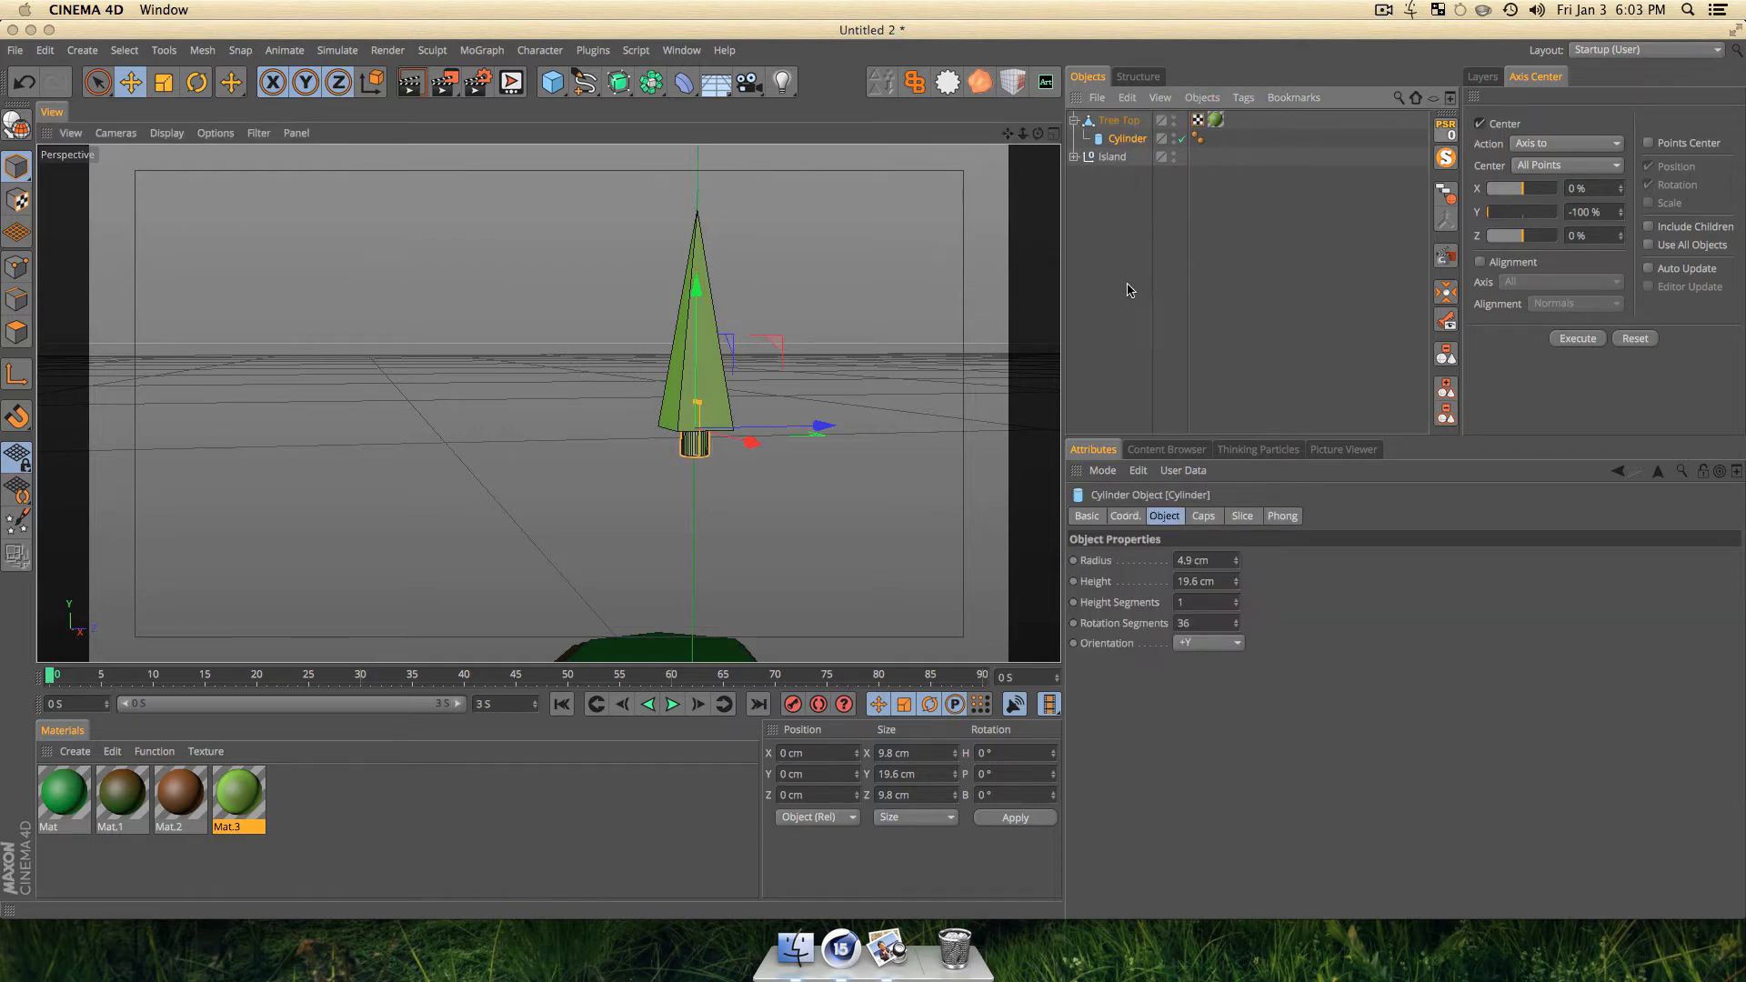
double_click(1116, 140)
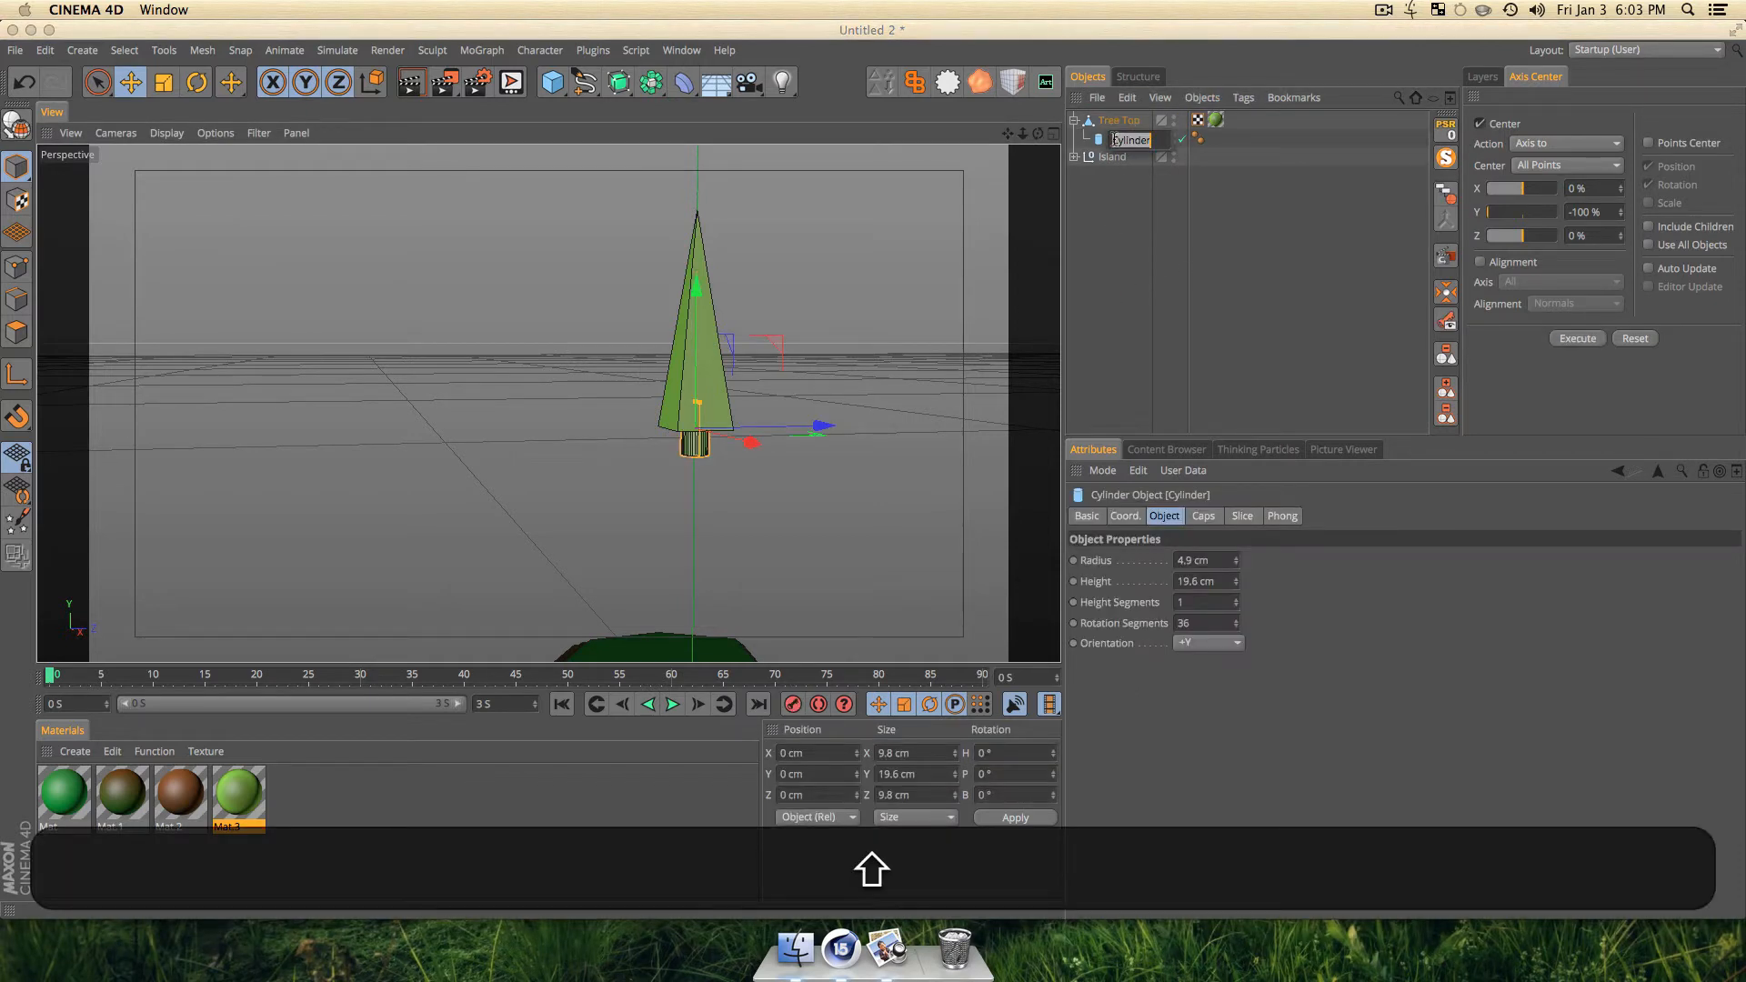
type("Trunk")
key("Return")
Make the trunk editable and delete its Phong tag.
key("c")
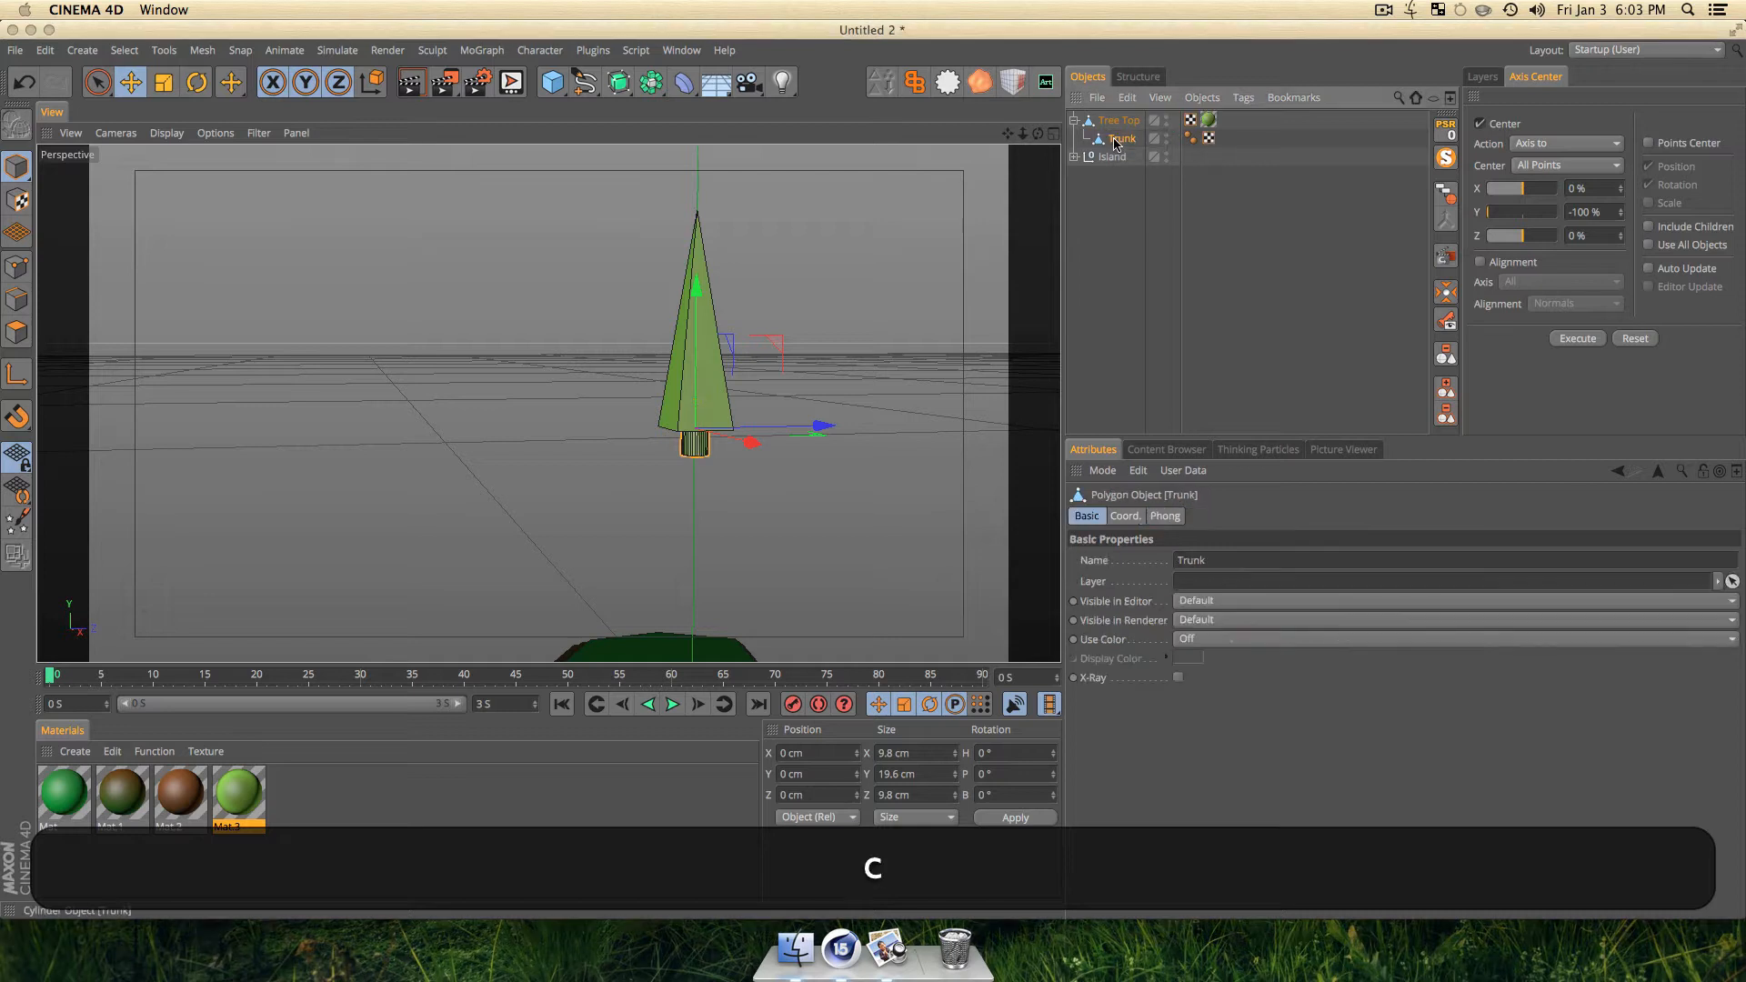
left_click(1190, 138)
key("BackSpace")
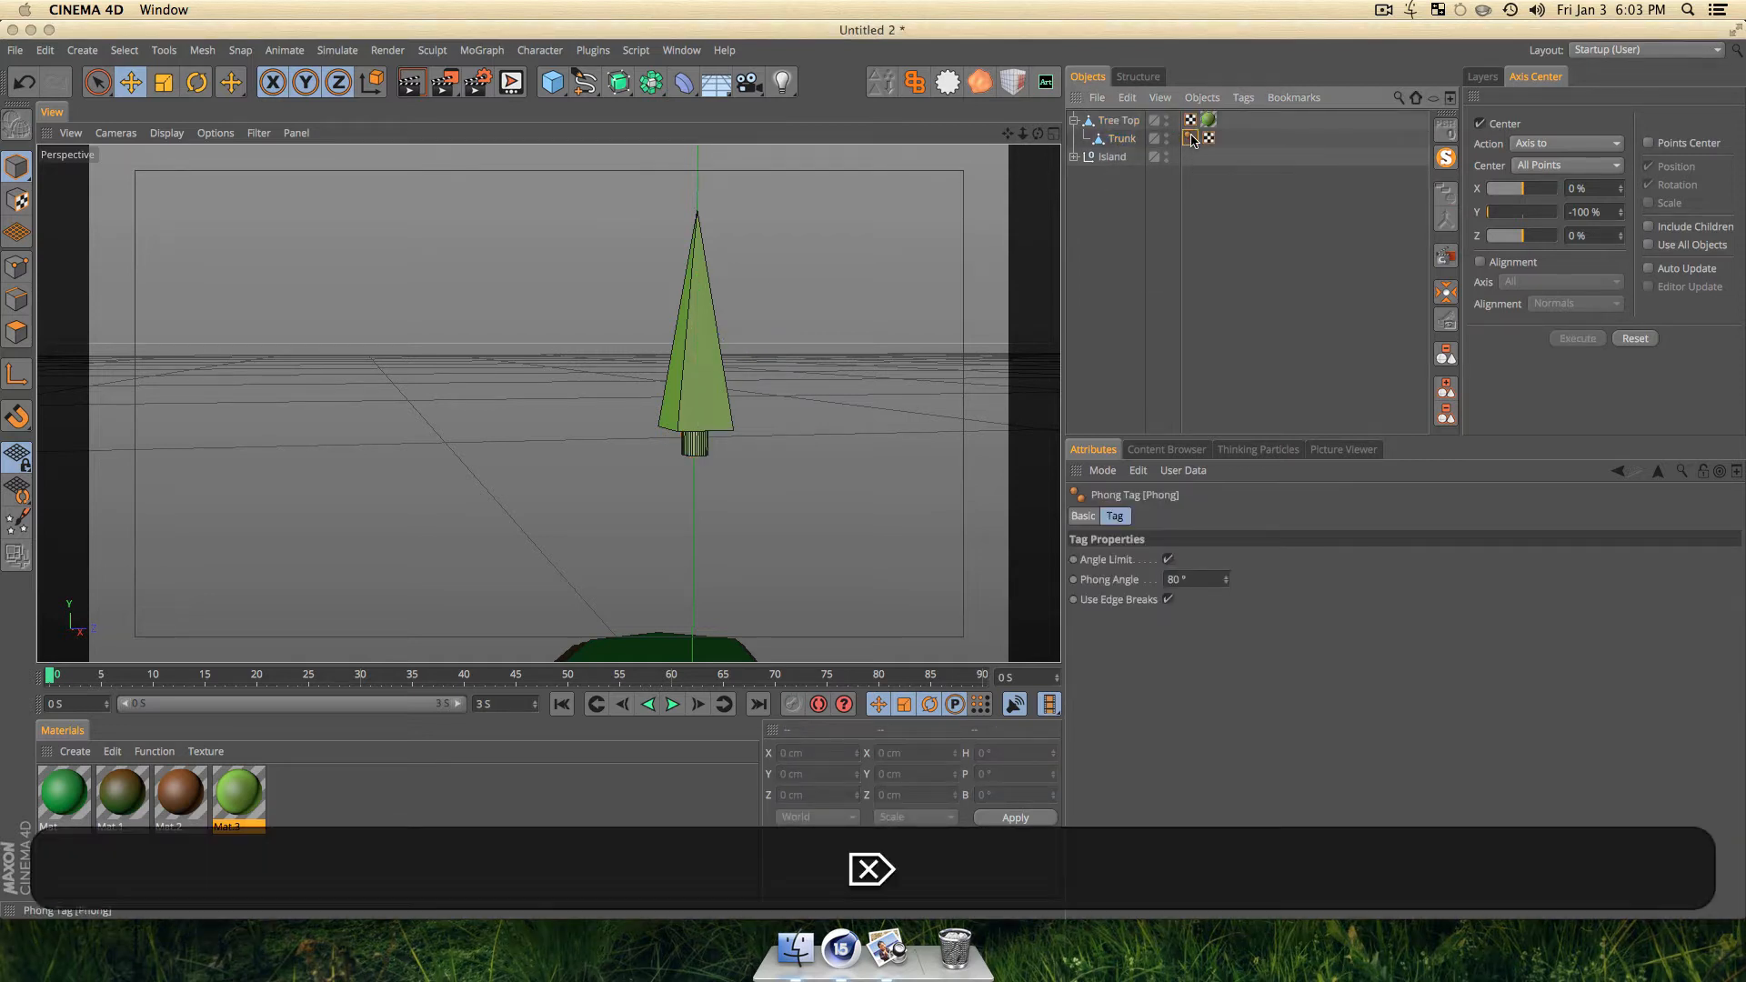
Scale the trunk uniformly to about 2.5 cm wide, and stretch it vertically to about 33 cm tall.
left_click(1123, 139)
key("t")
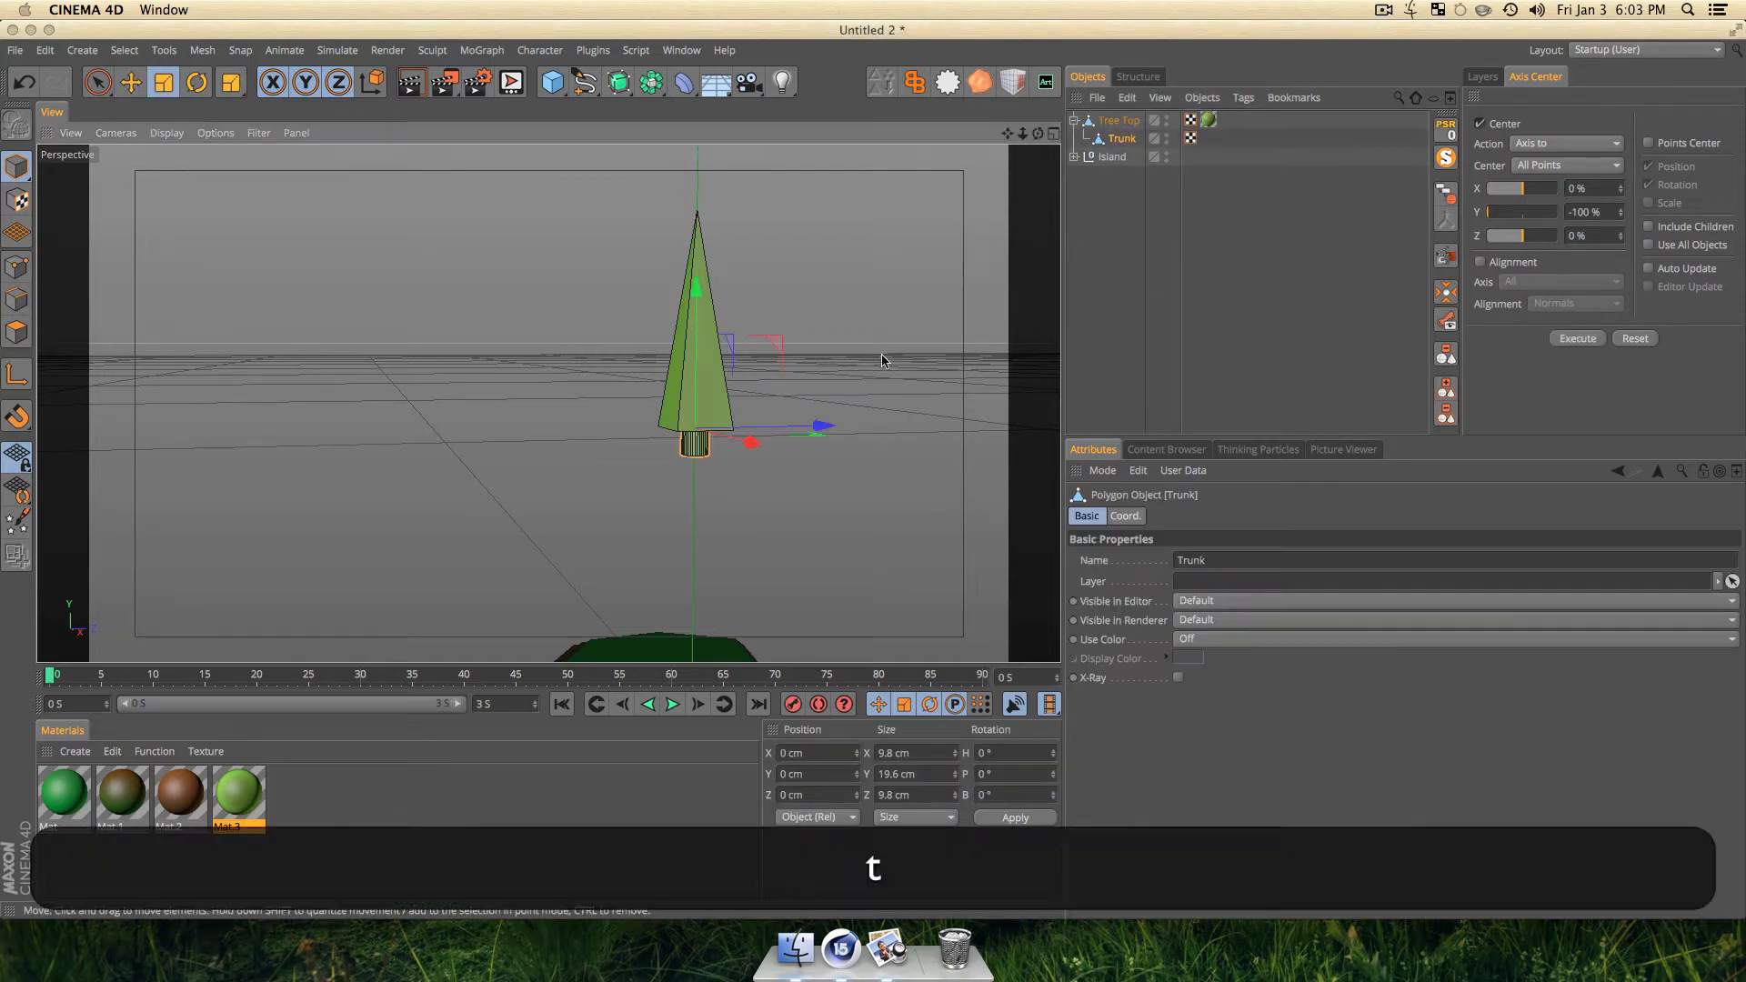
left_click_drag(789, 480, 336, 592)
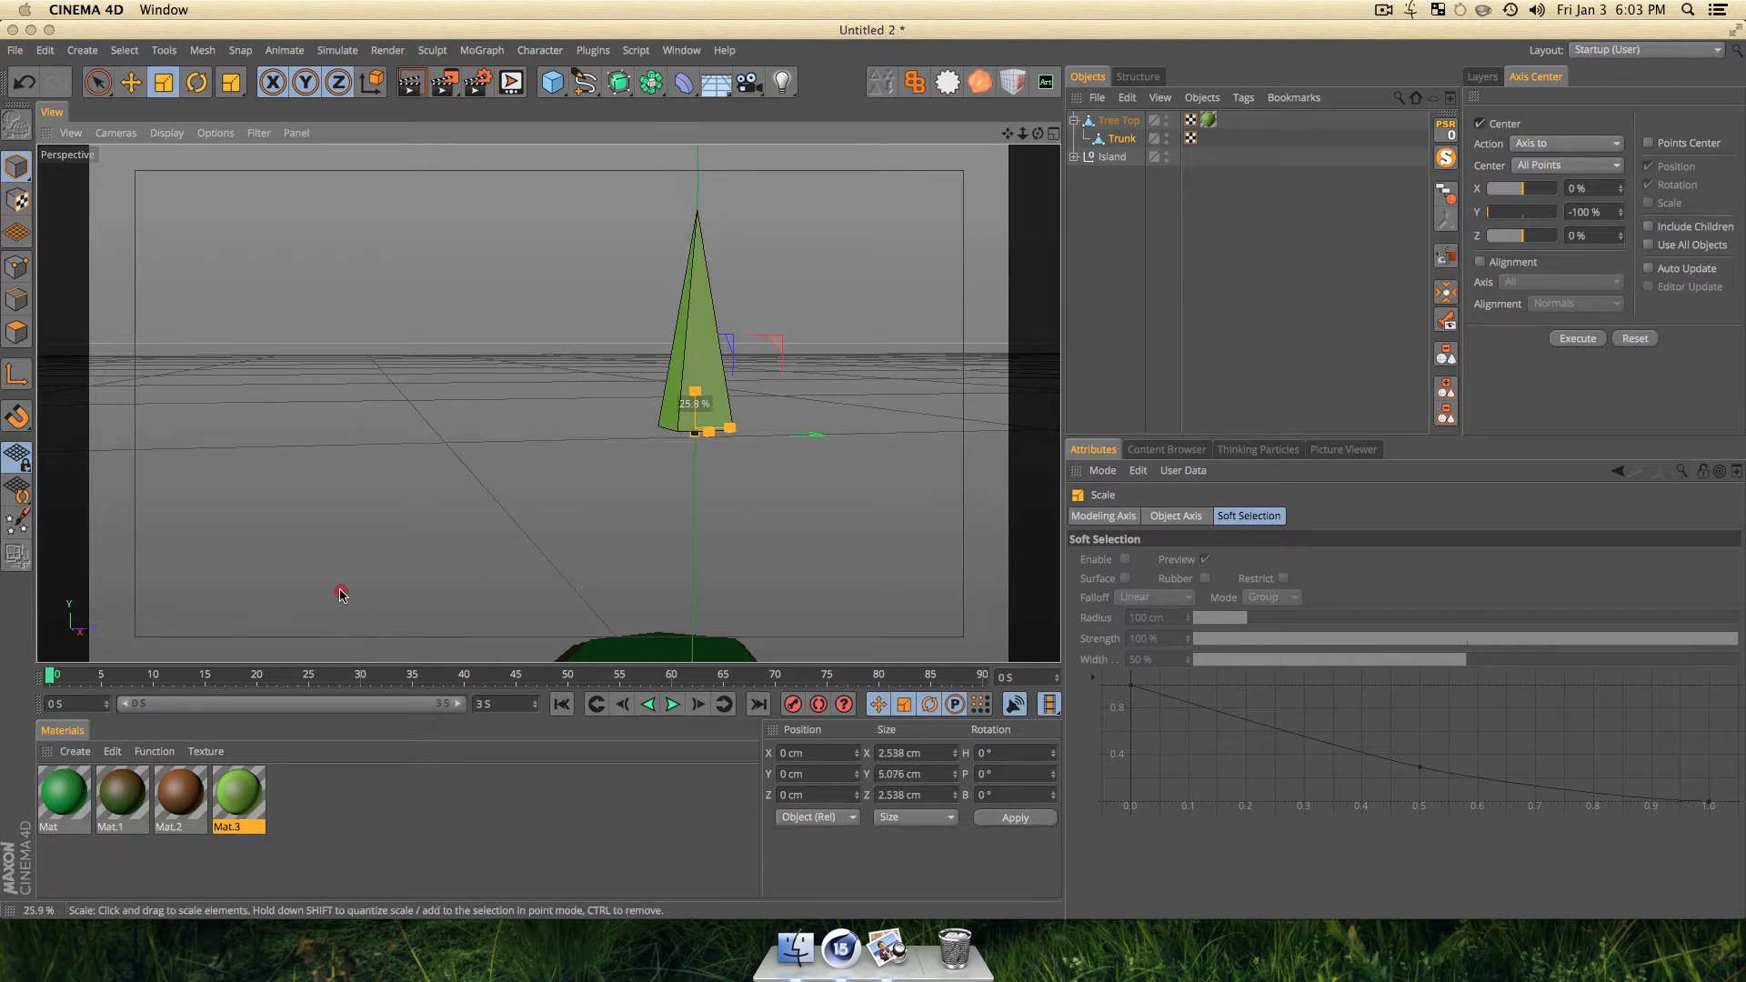
left_click_drag(695, 284, 691, 227)
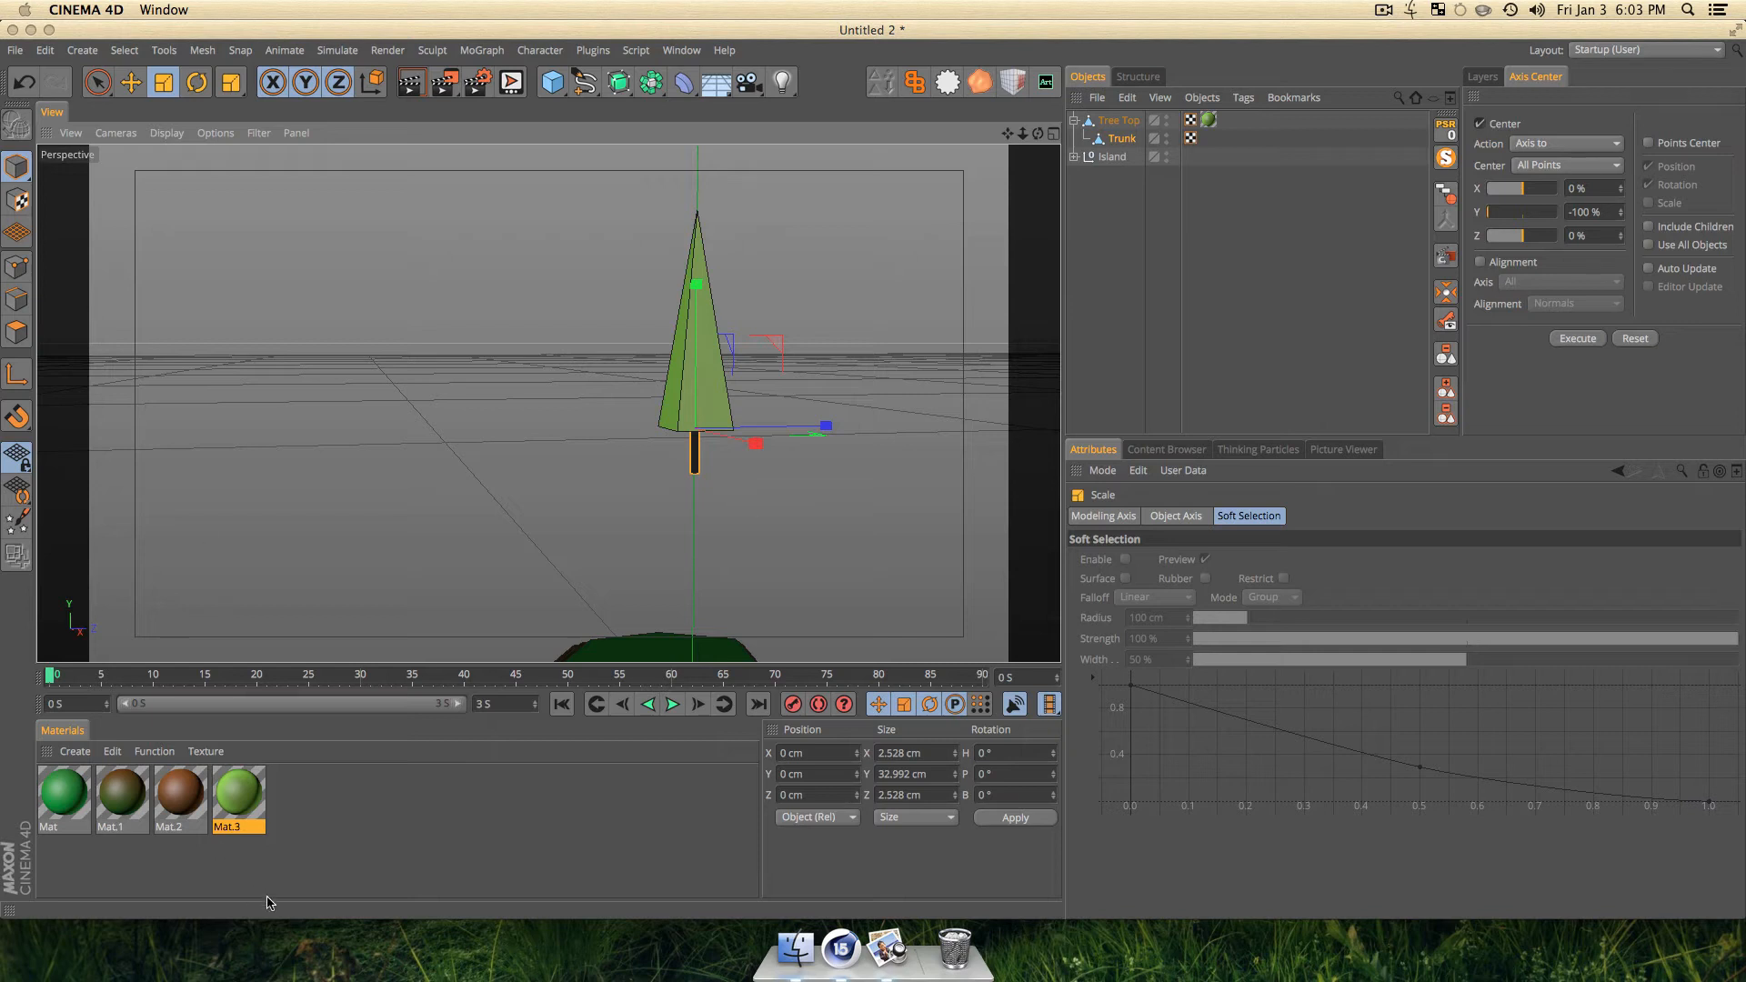
Apply the existing brown material to the trunk and collapse the Tree Top hierarchy.
left_click_drag(247, 797, 316, 800, "super")
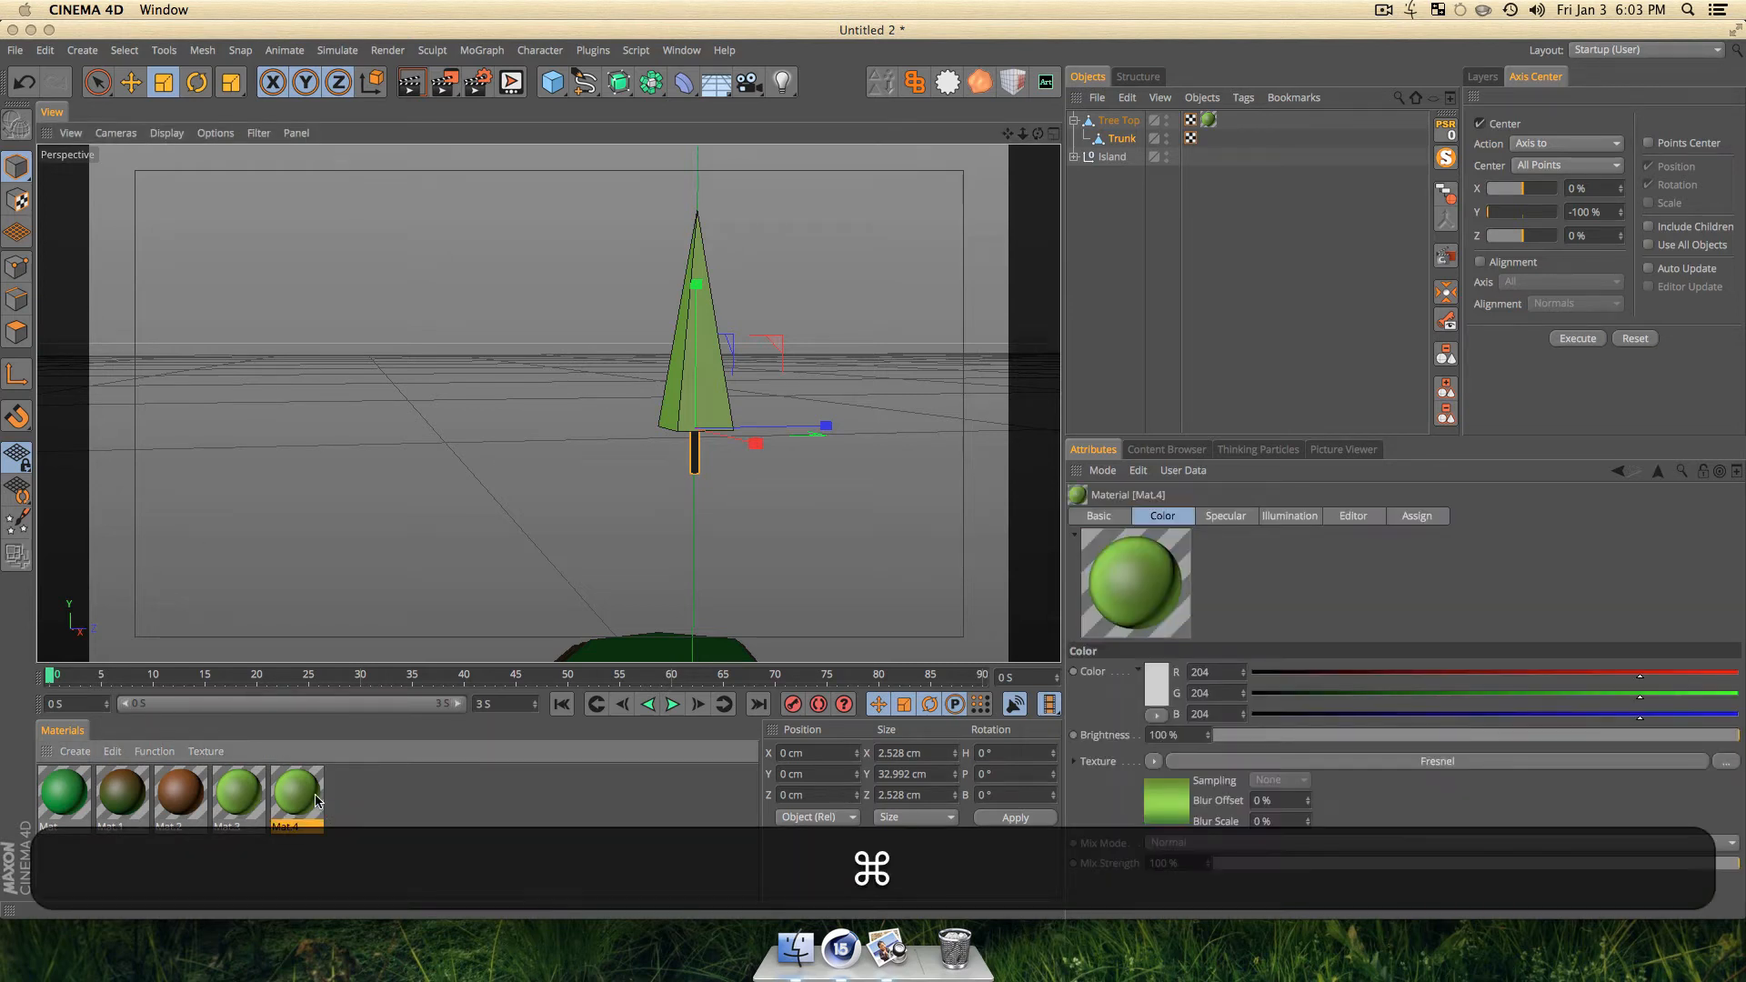
key("BackSpace")
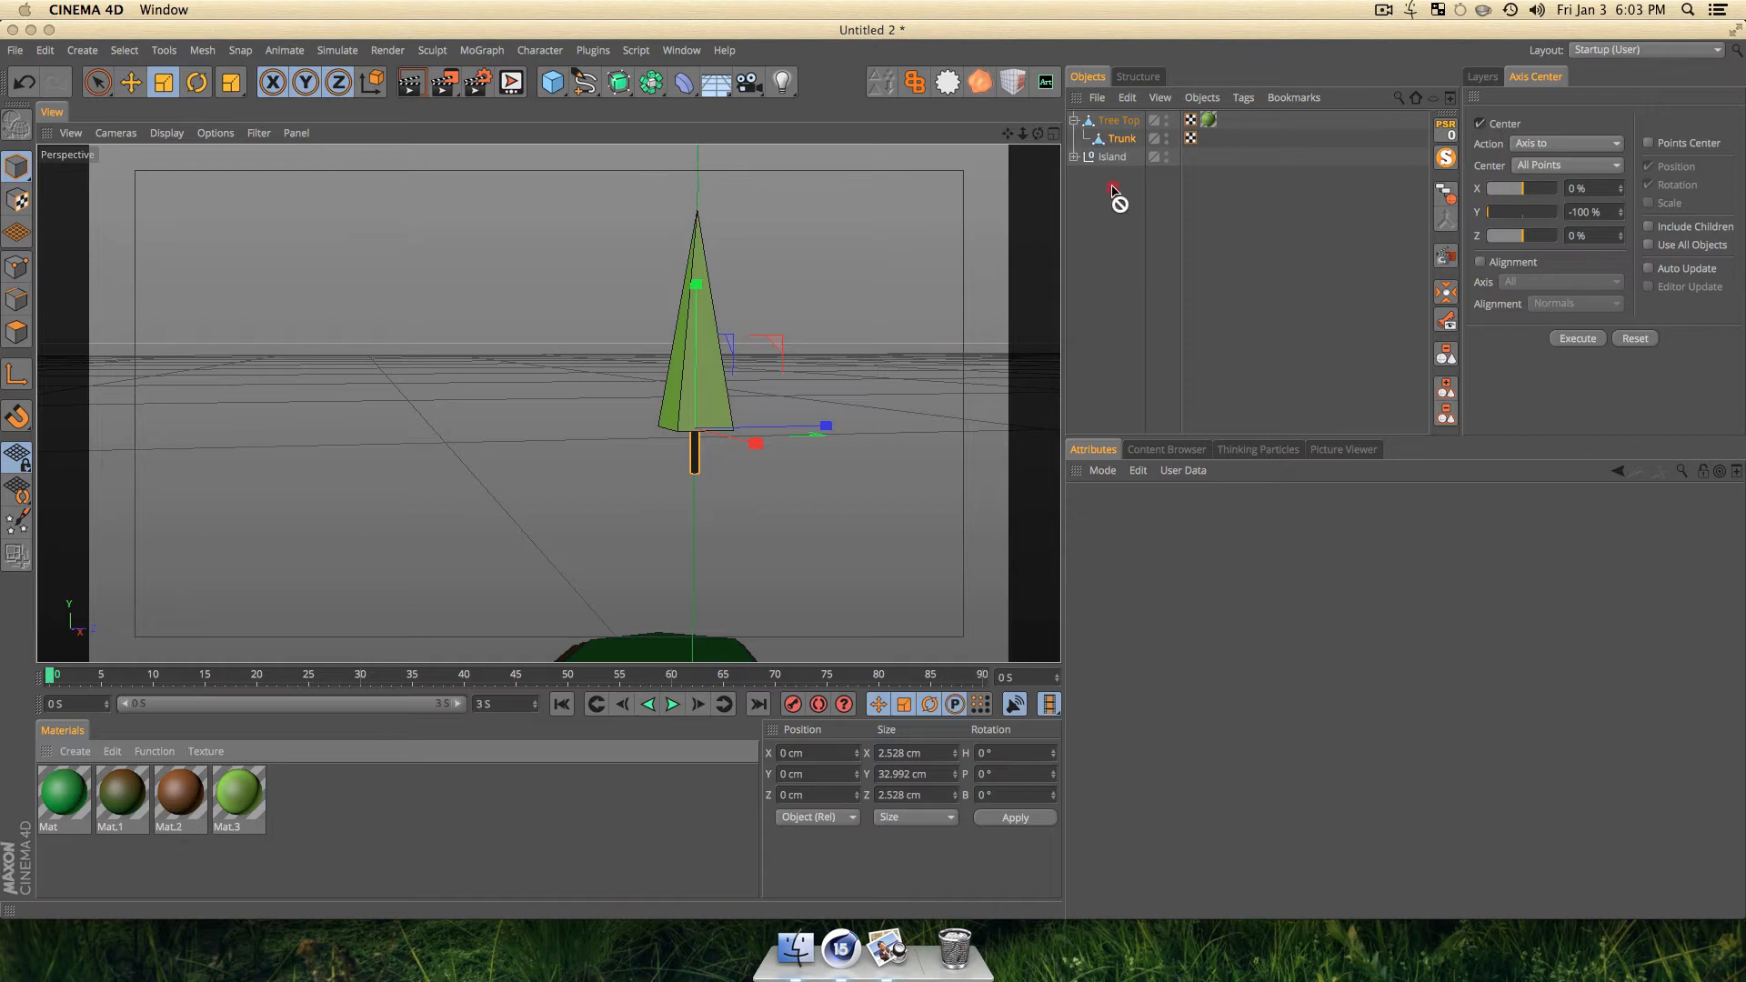
left_click_drag(1123, 146, 1124, 141)
left_click(1079, 215)
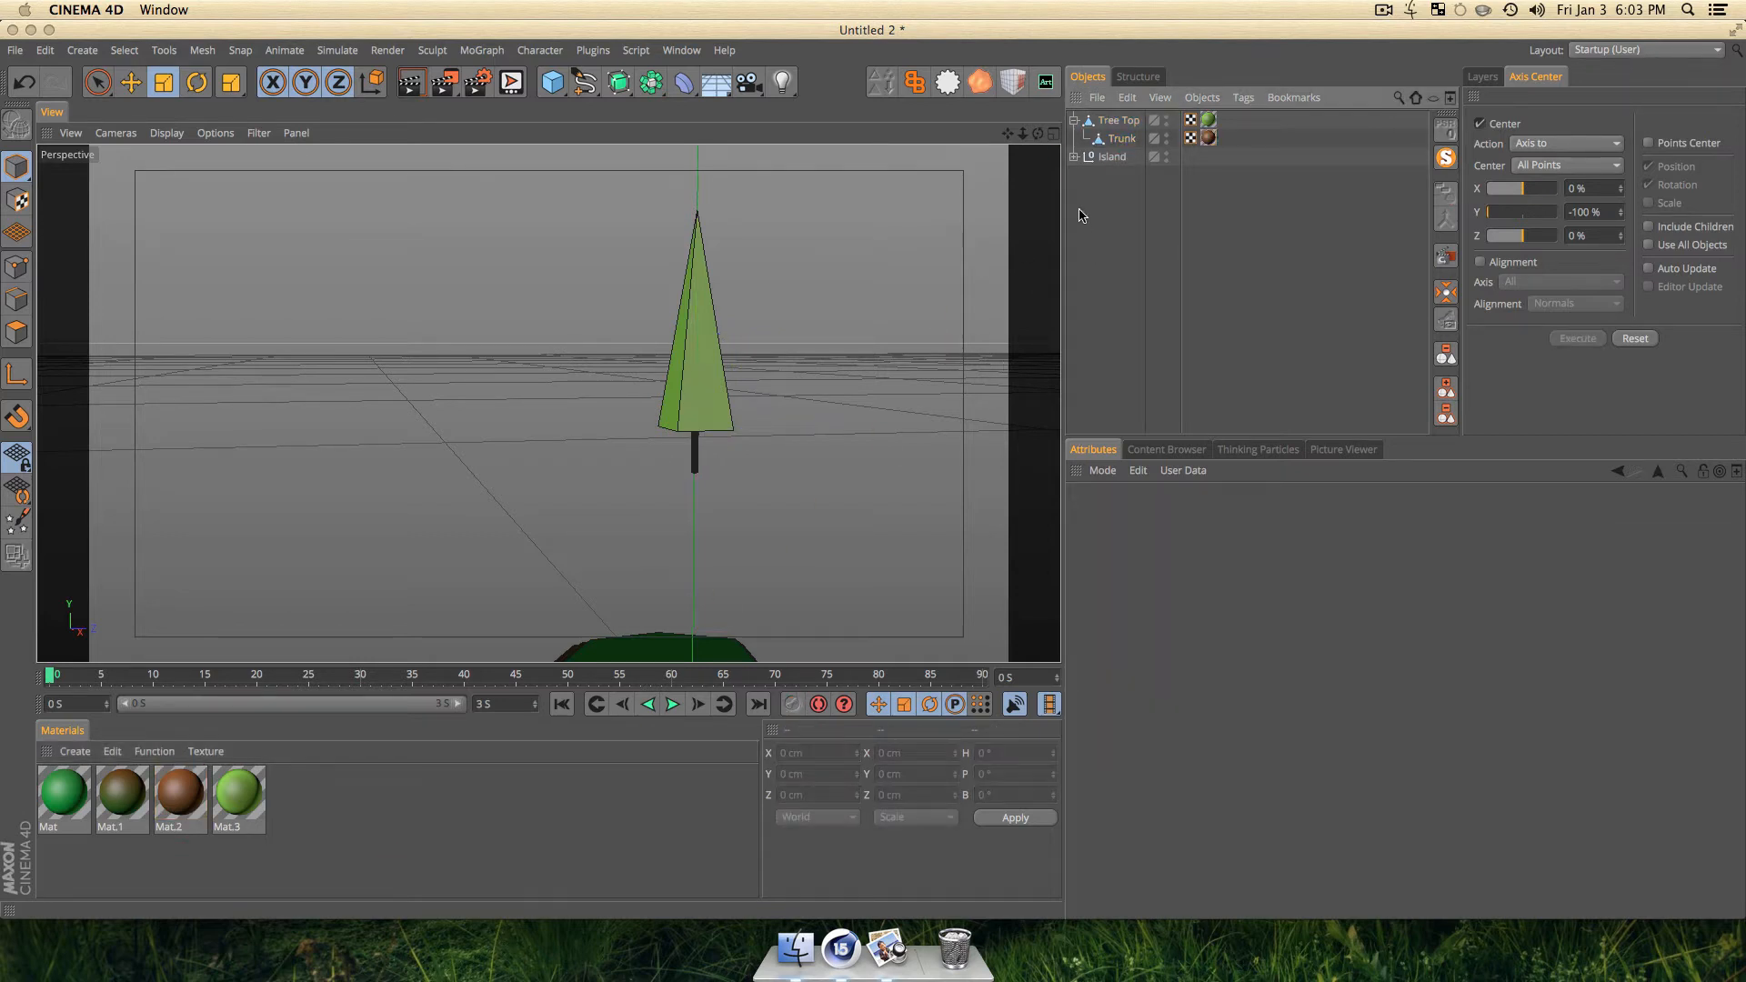
left_click(1074, 120)
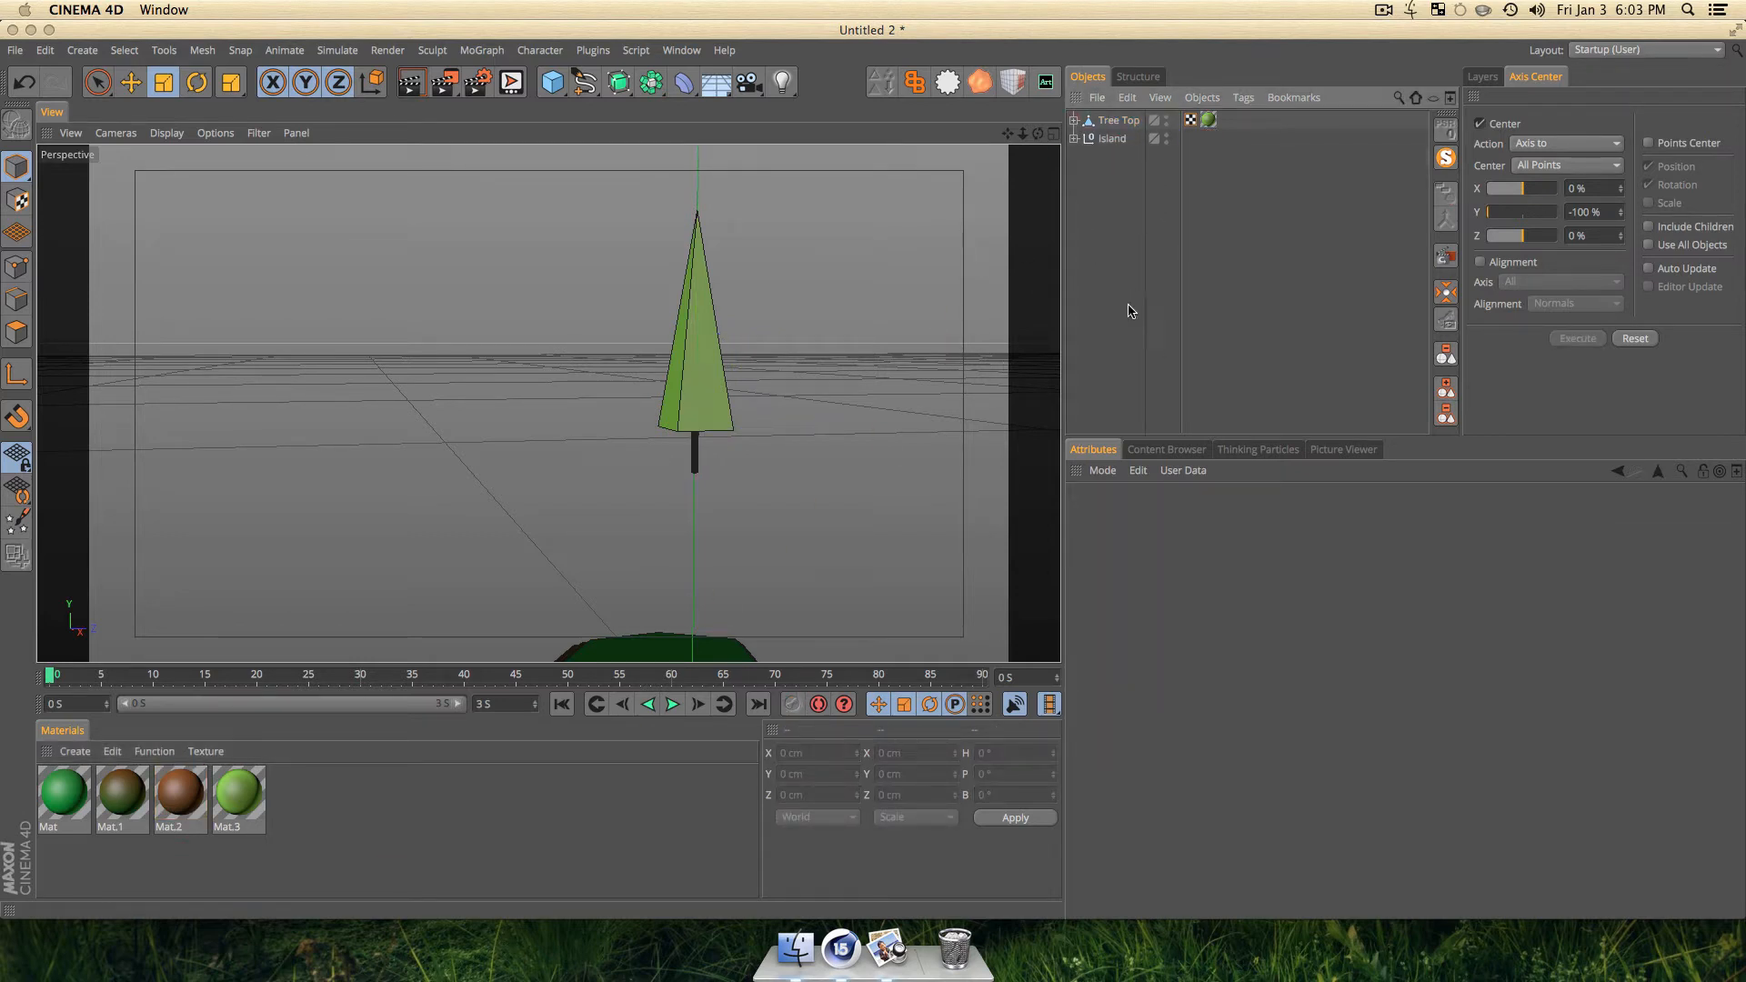
Frame the tree together with the island and render the view to check the tree's look and colours.
scroll(780, 444, "down", 4)
scroll(780, 444, "down", 4)
key("1")
left_click_drag(773, 443, 732, 438)
key("3")
left_click_drag(643, 542, 625, 504)
key("1")
key("super+r")
key("3")
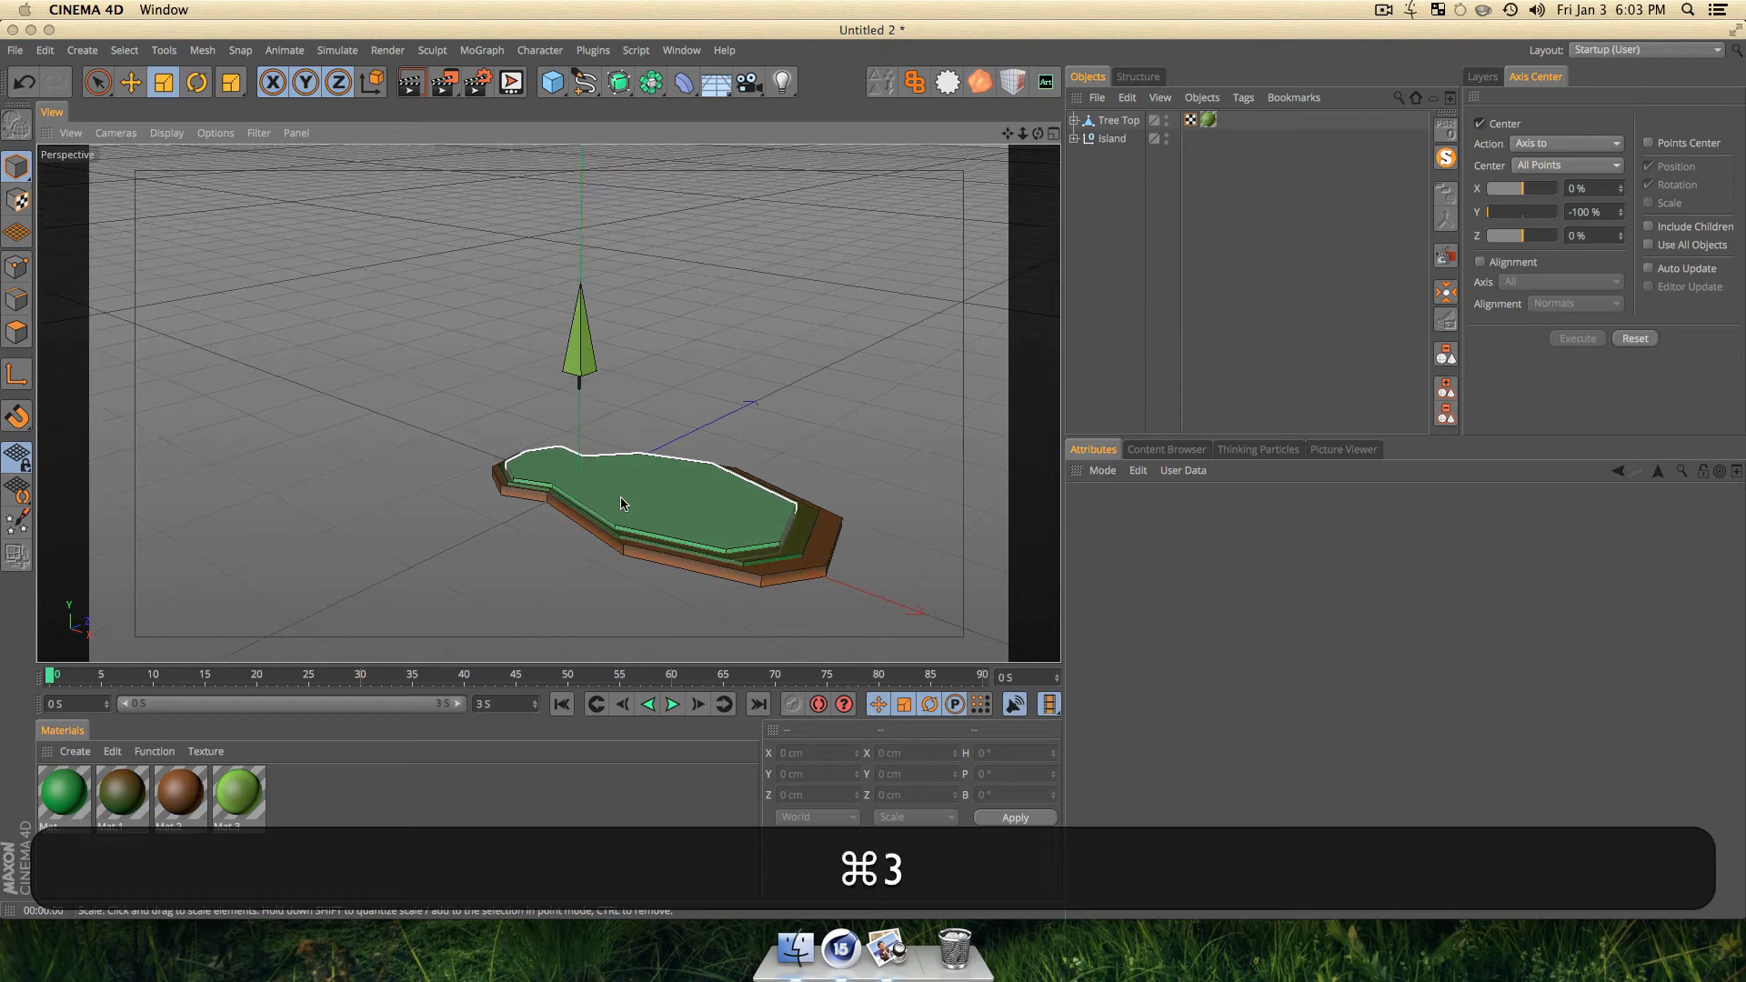
key("super+r")
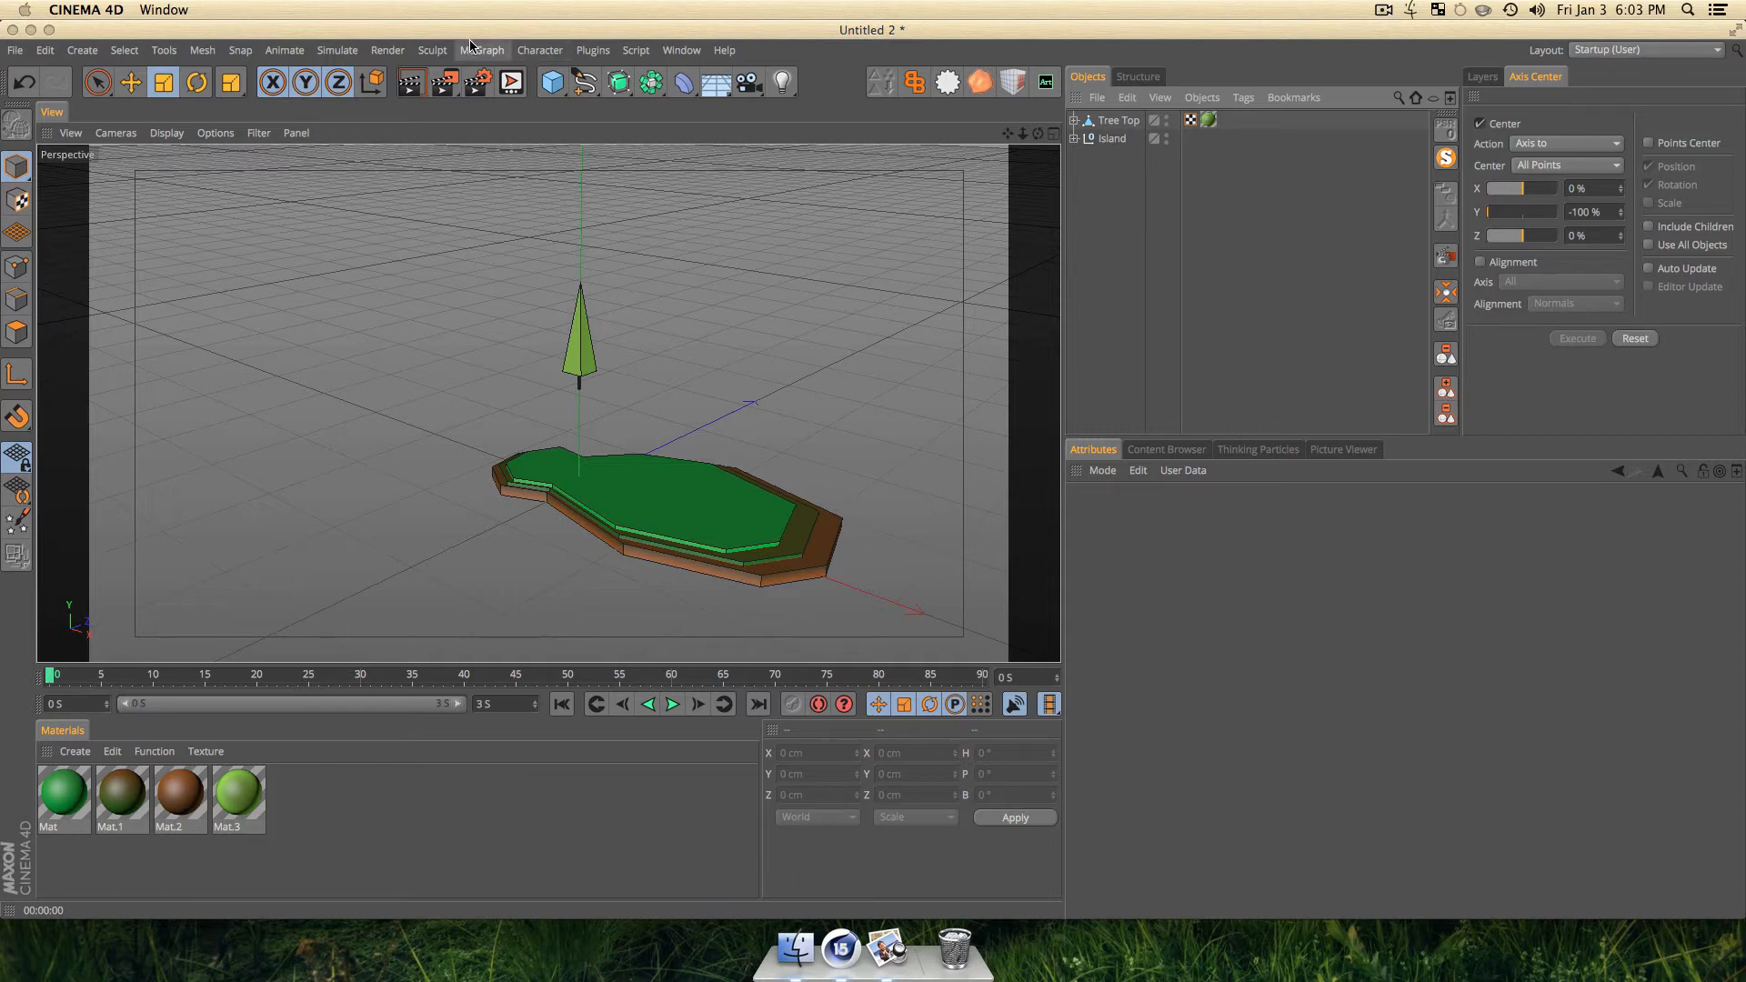
Place the Tree Top inside a new MoGraph Cloner and expand the Island group.
left_click(1119, 122)
key("alt")
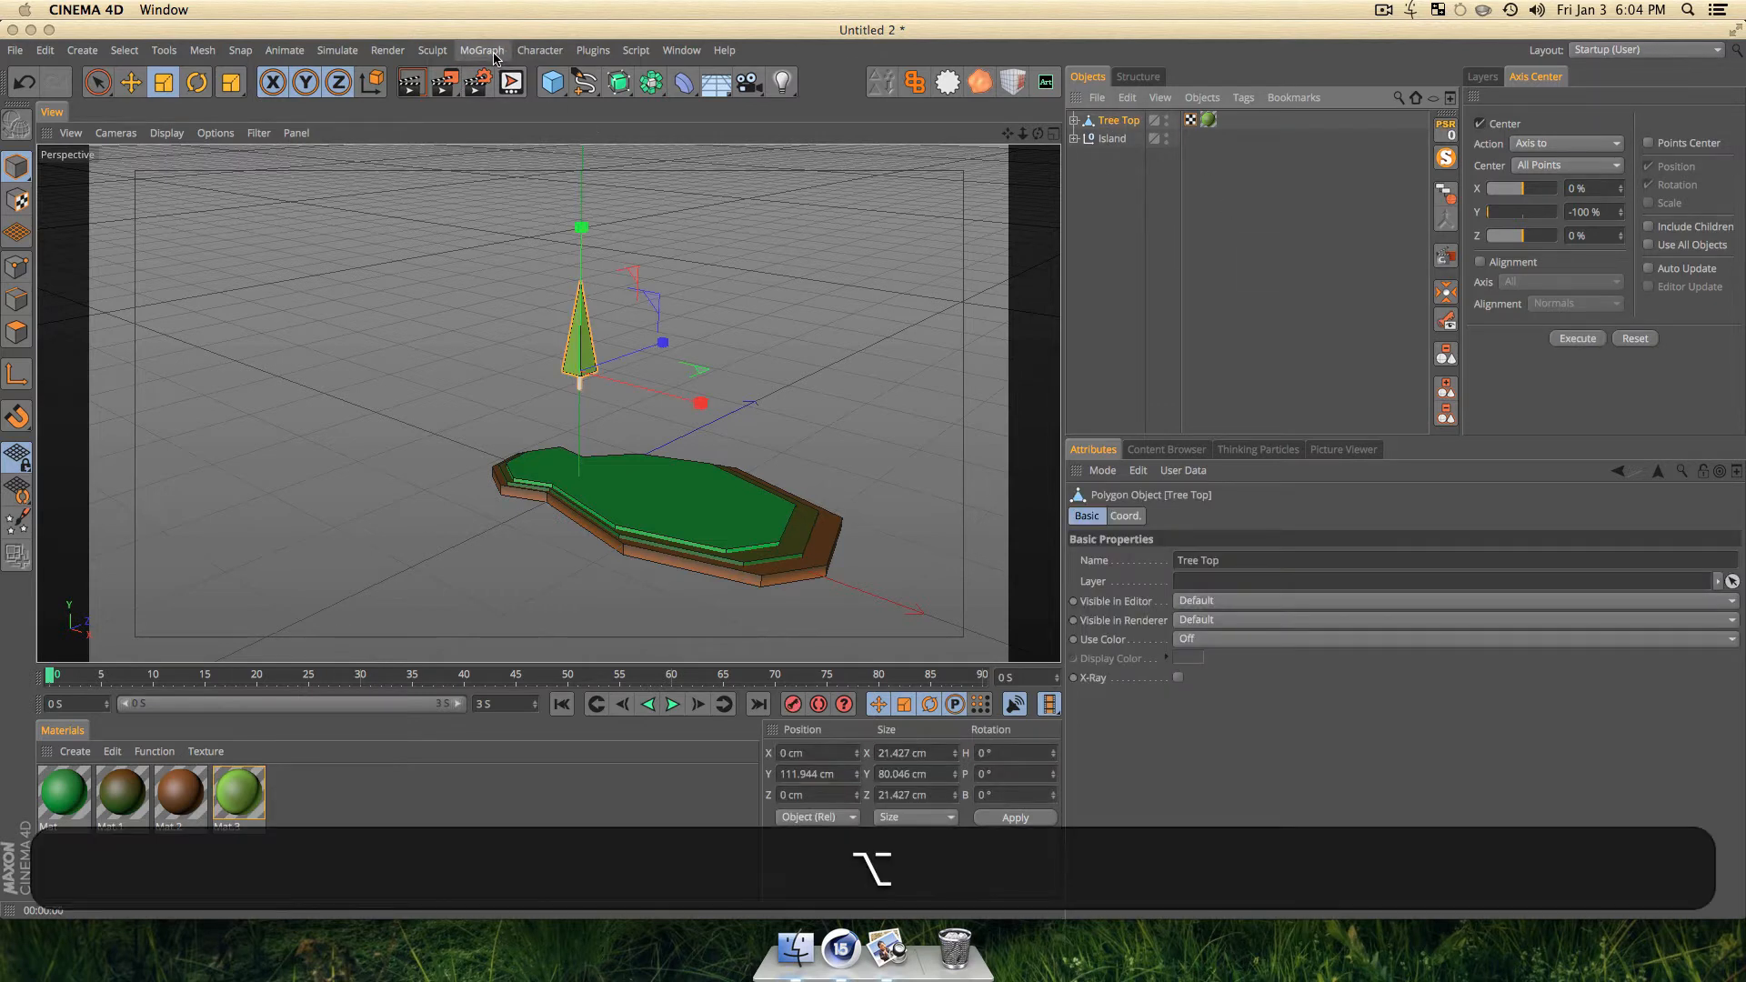
left_click(494, 56)
left_click(515, 208, "alt")
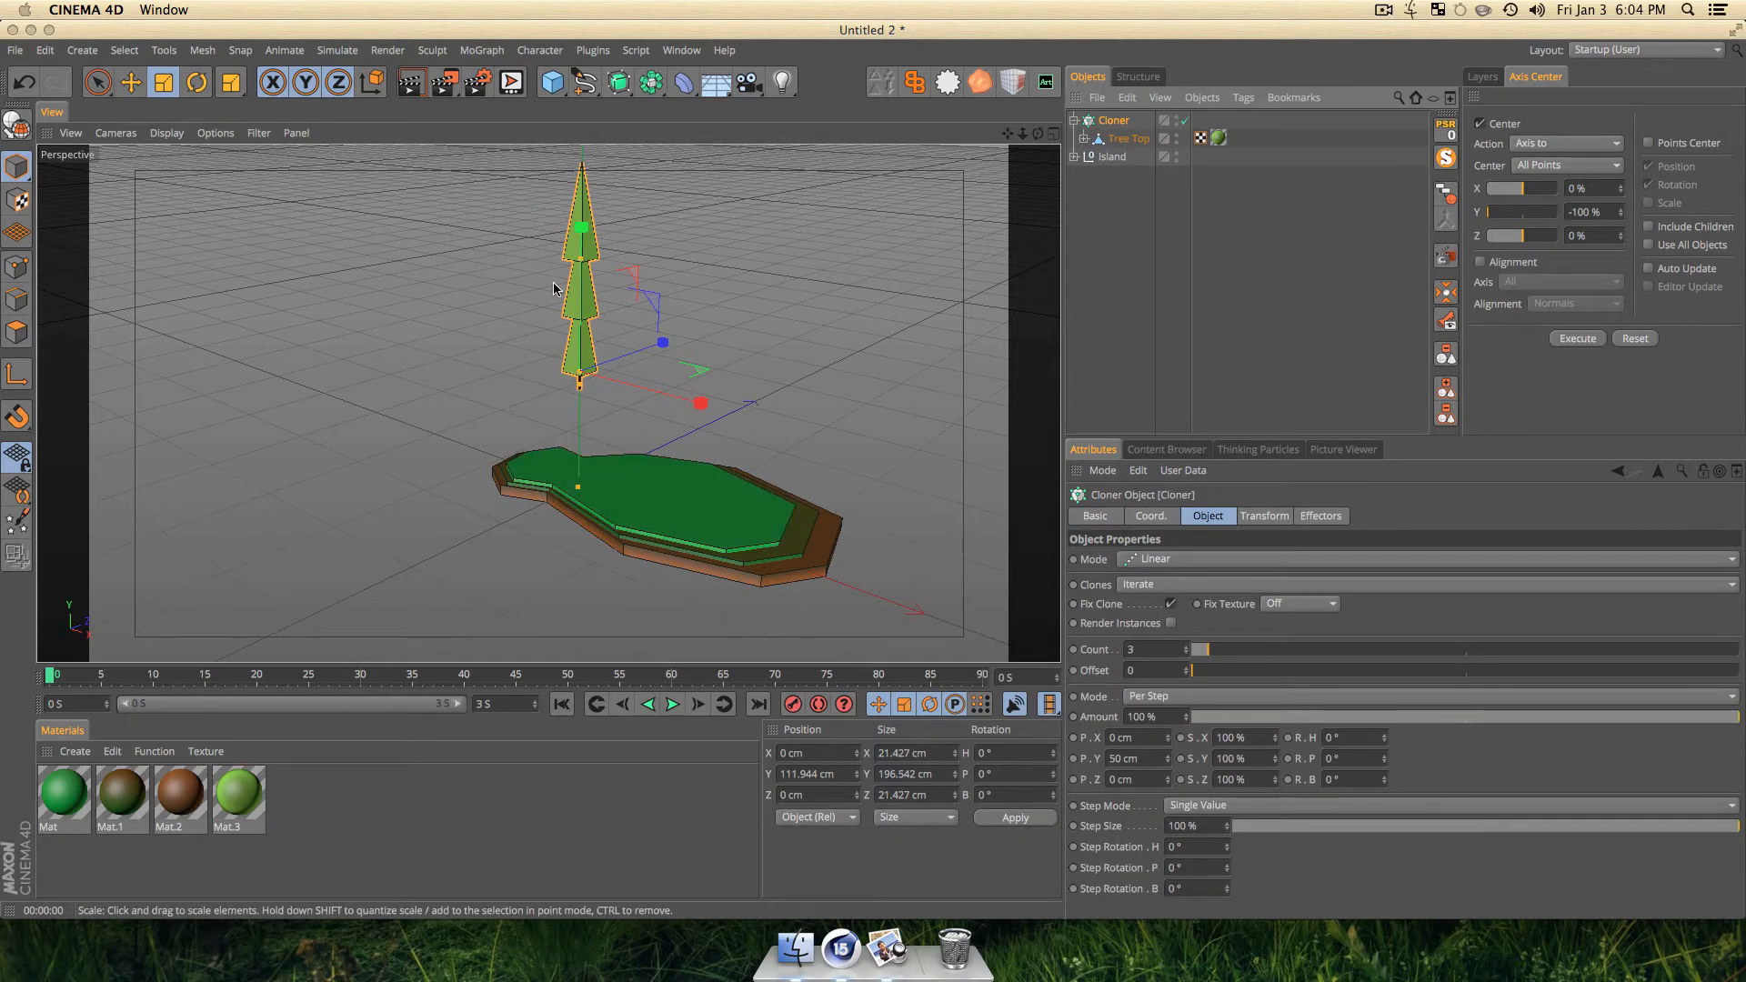
left_click(735, 507)
left_click(1074, 156)
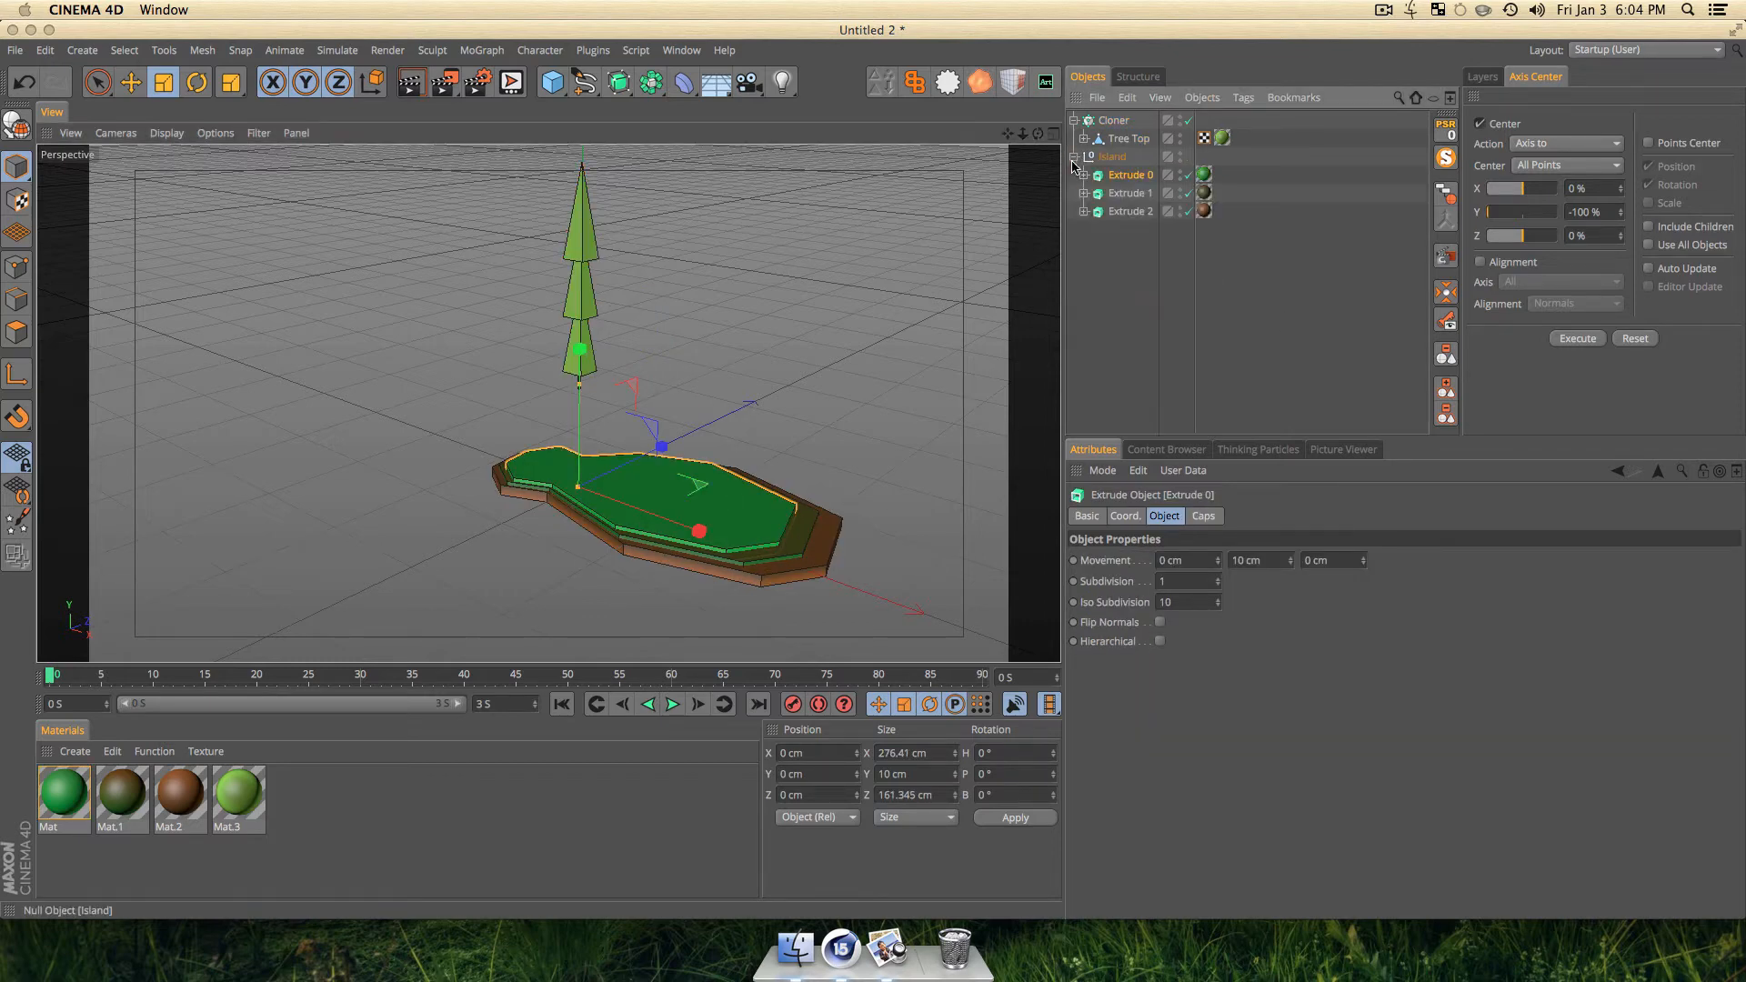
left_click(1135, 177)
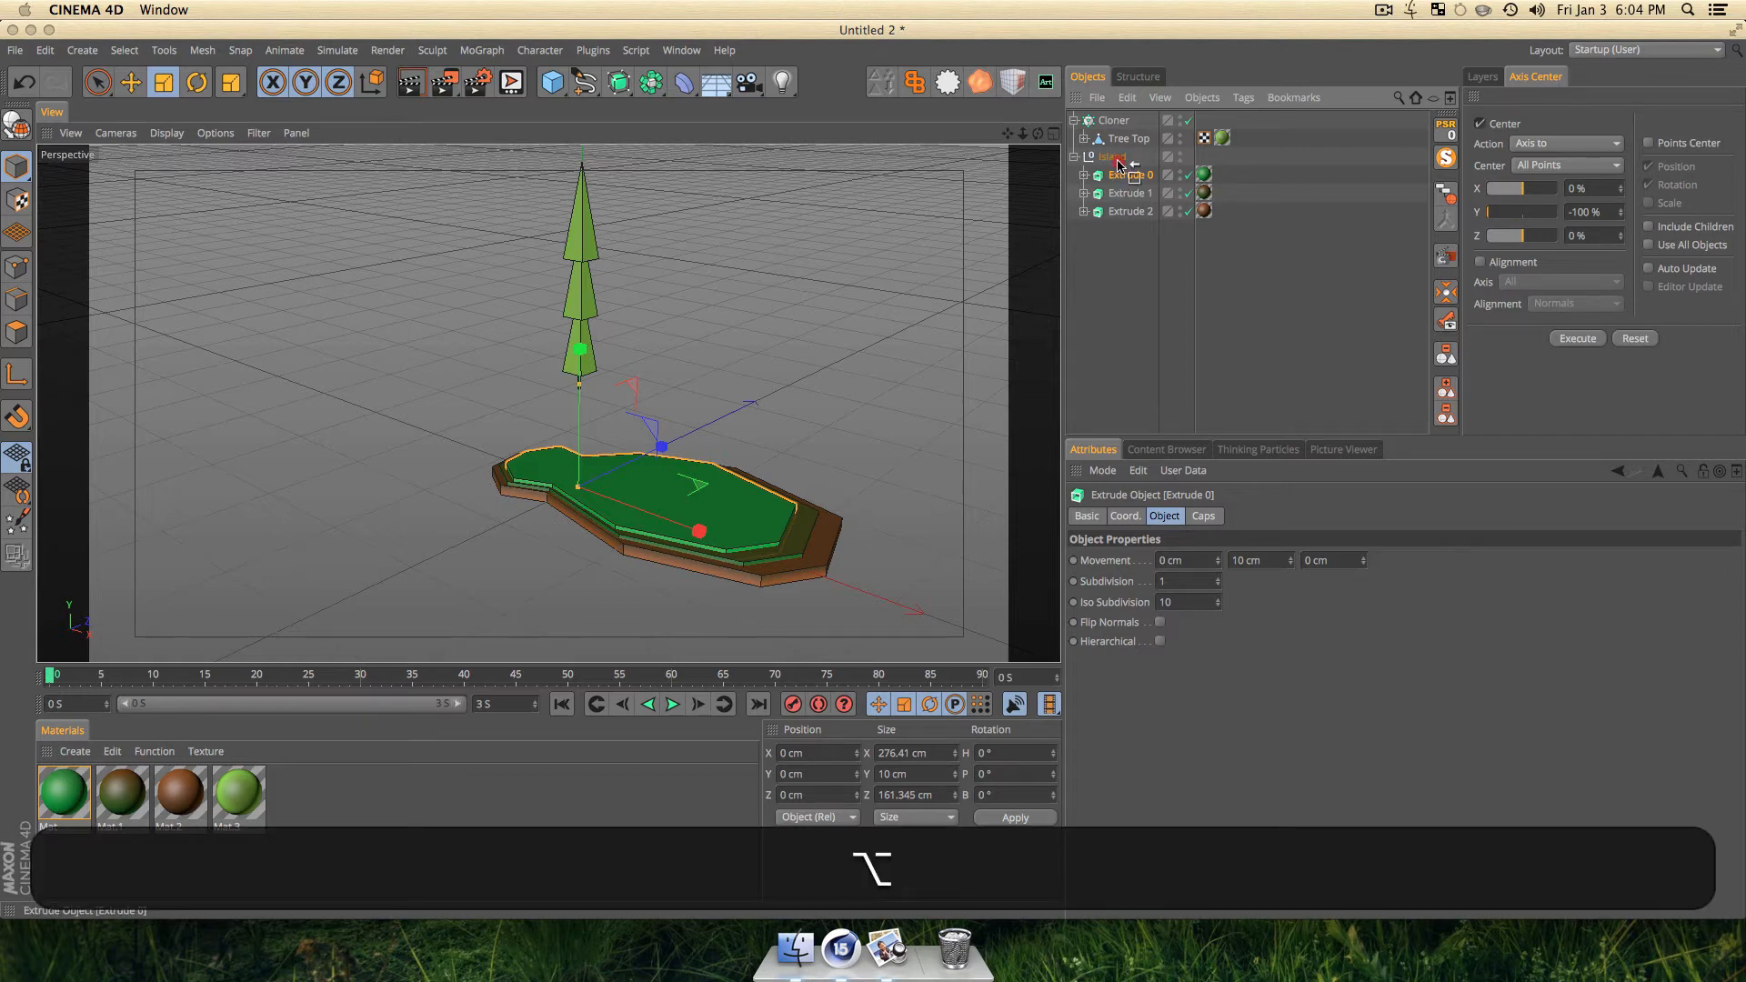
left_click_drag(1117, 151, 1117, 148, "alt")
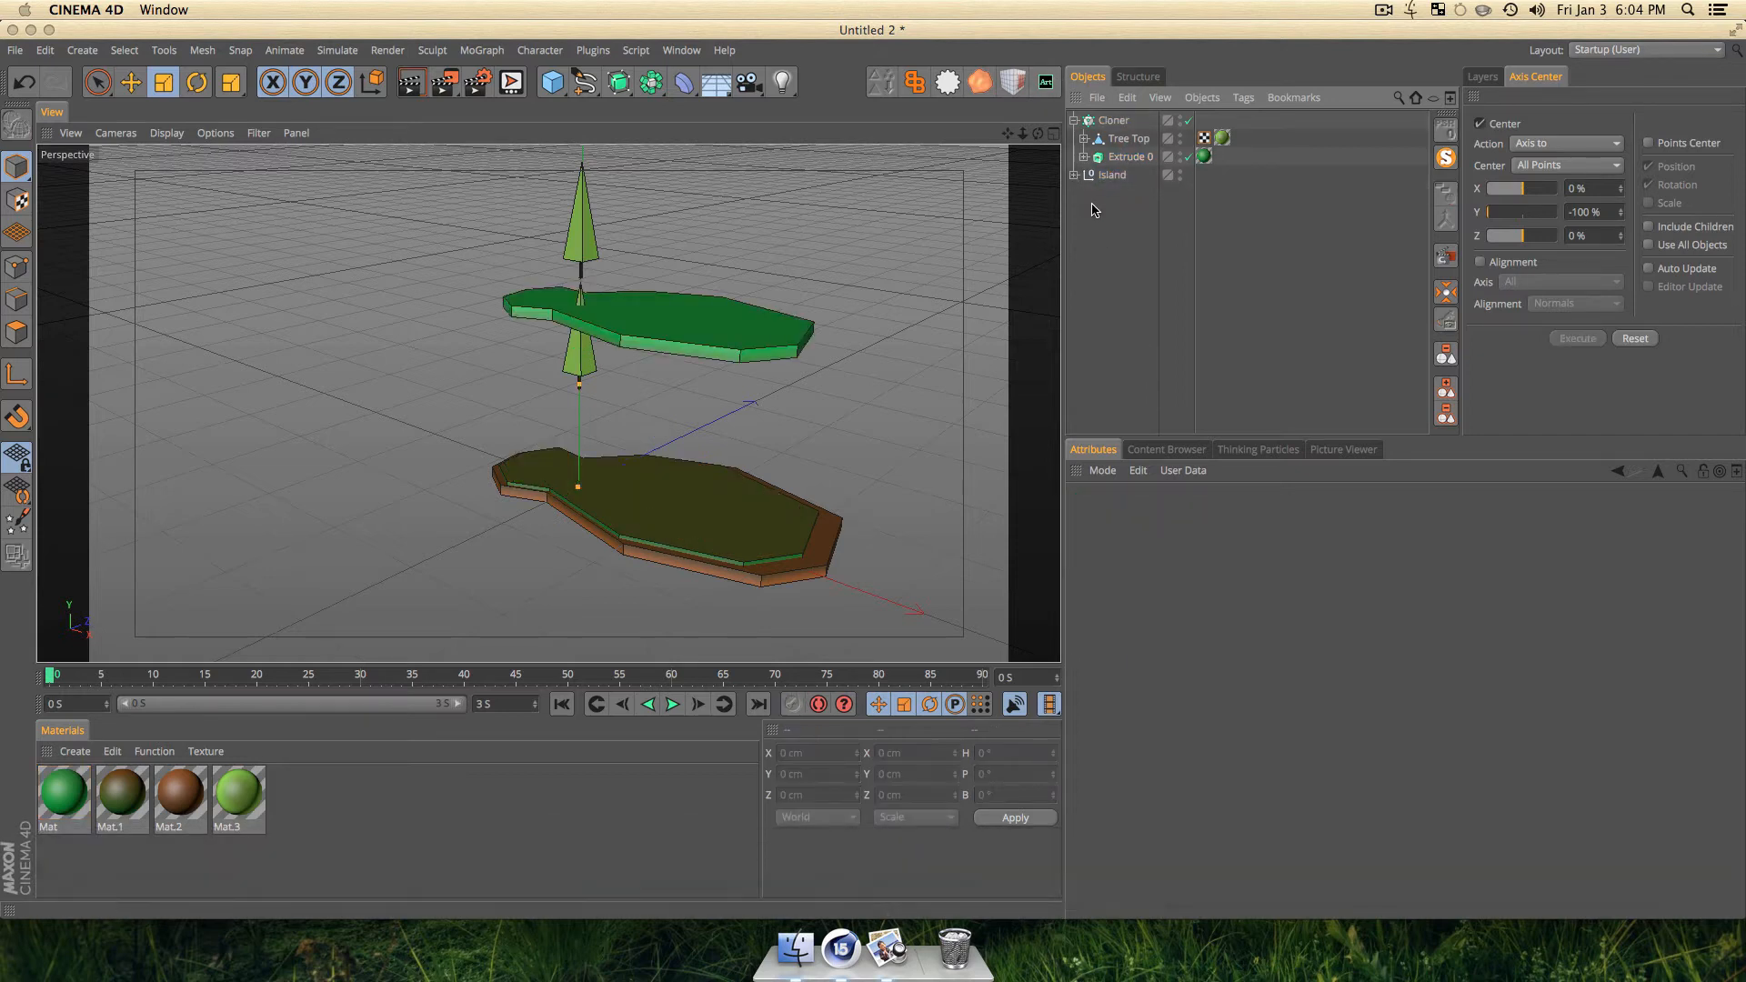
key("super+z")
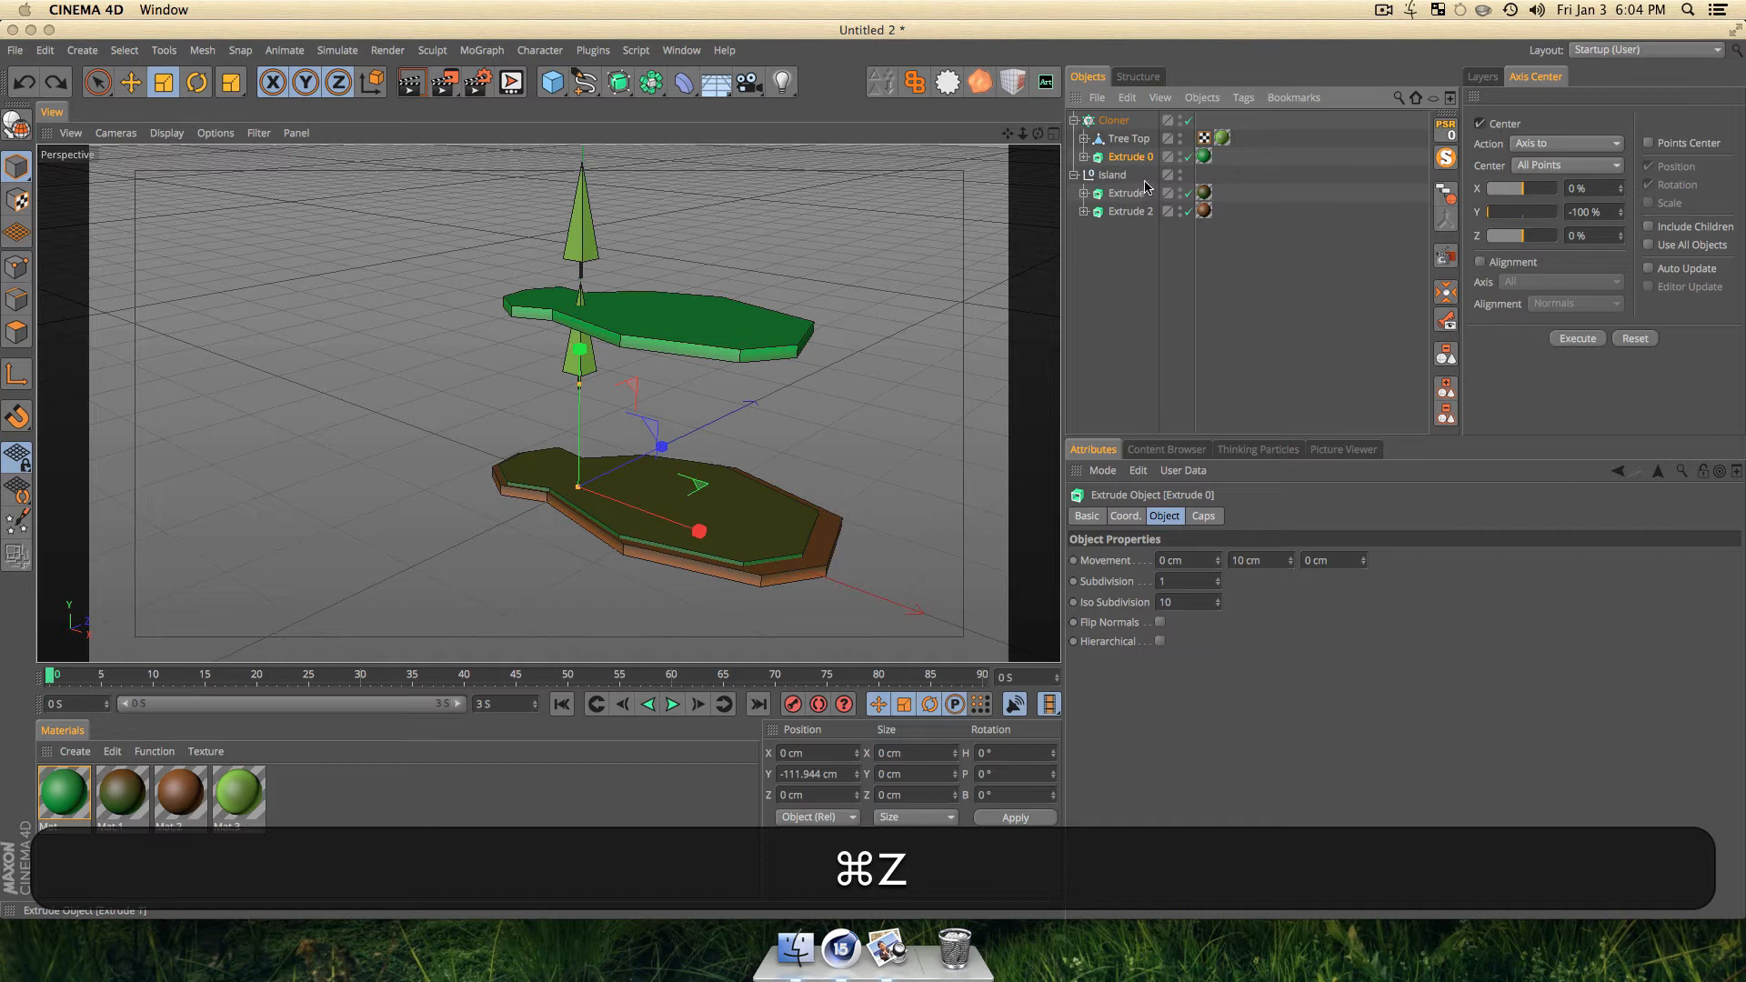
key("super+z")
key("alt+super+z")
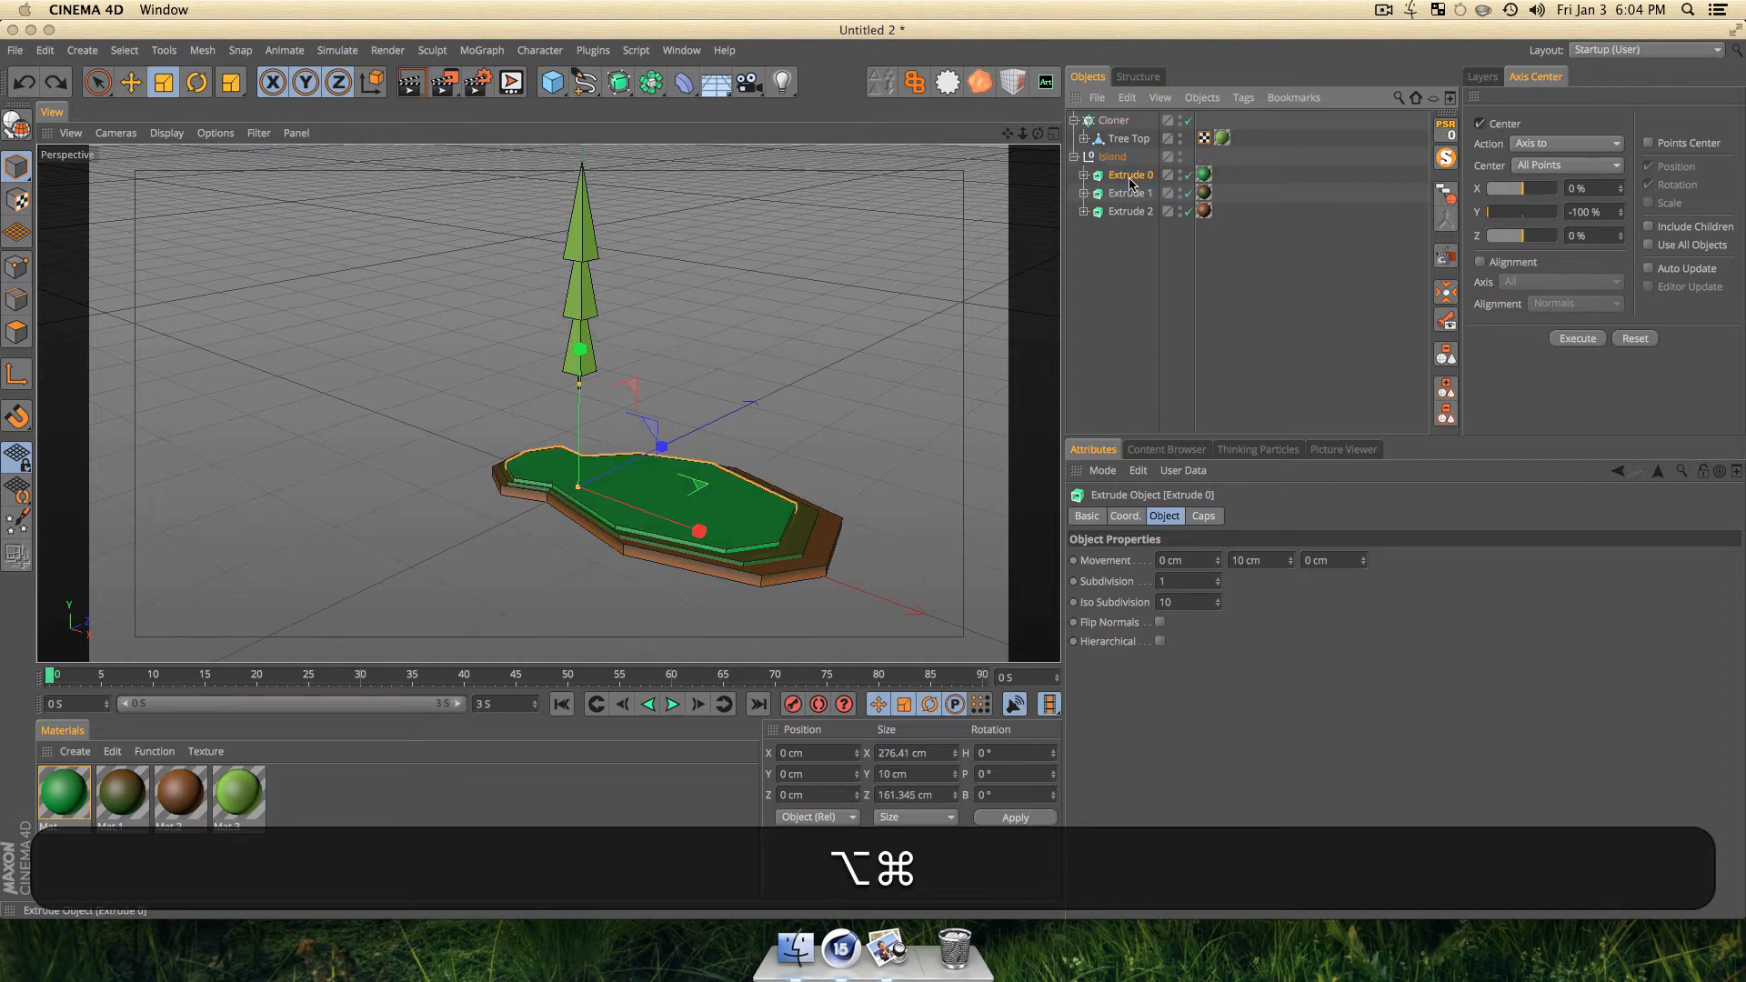
Copy the Extrude 0 layer out of the Island group, collapse the group, and make the copy editable.
left_click_drag(1114, 151, 1113, 154, "super")
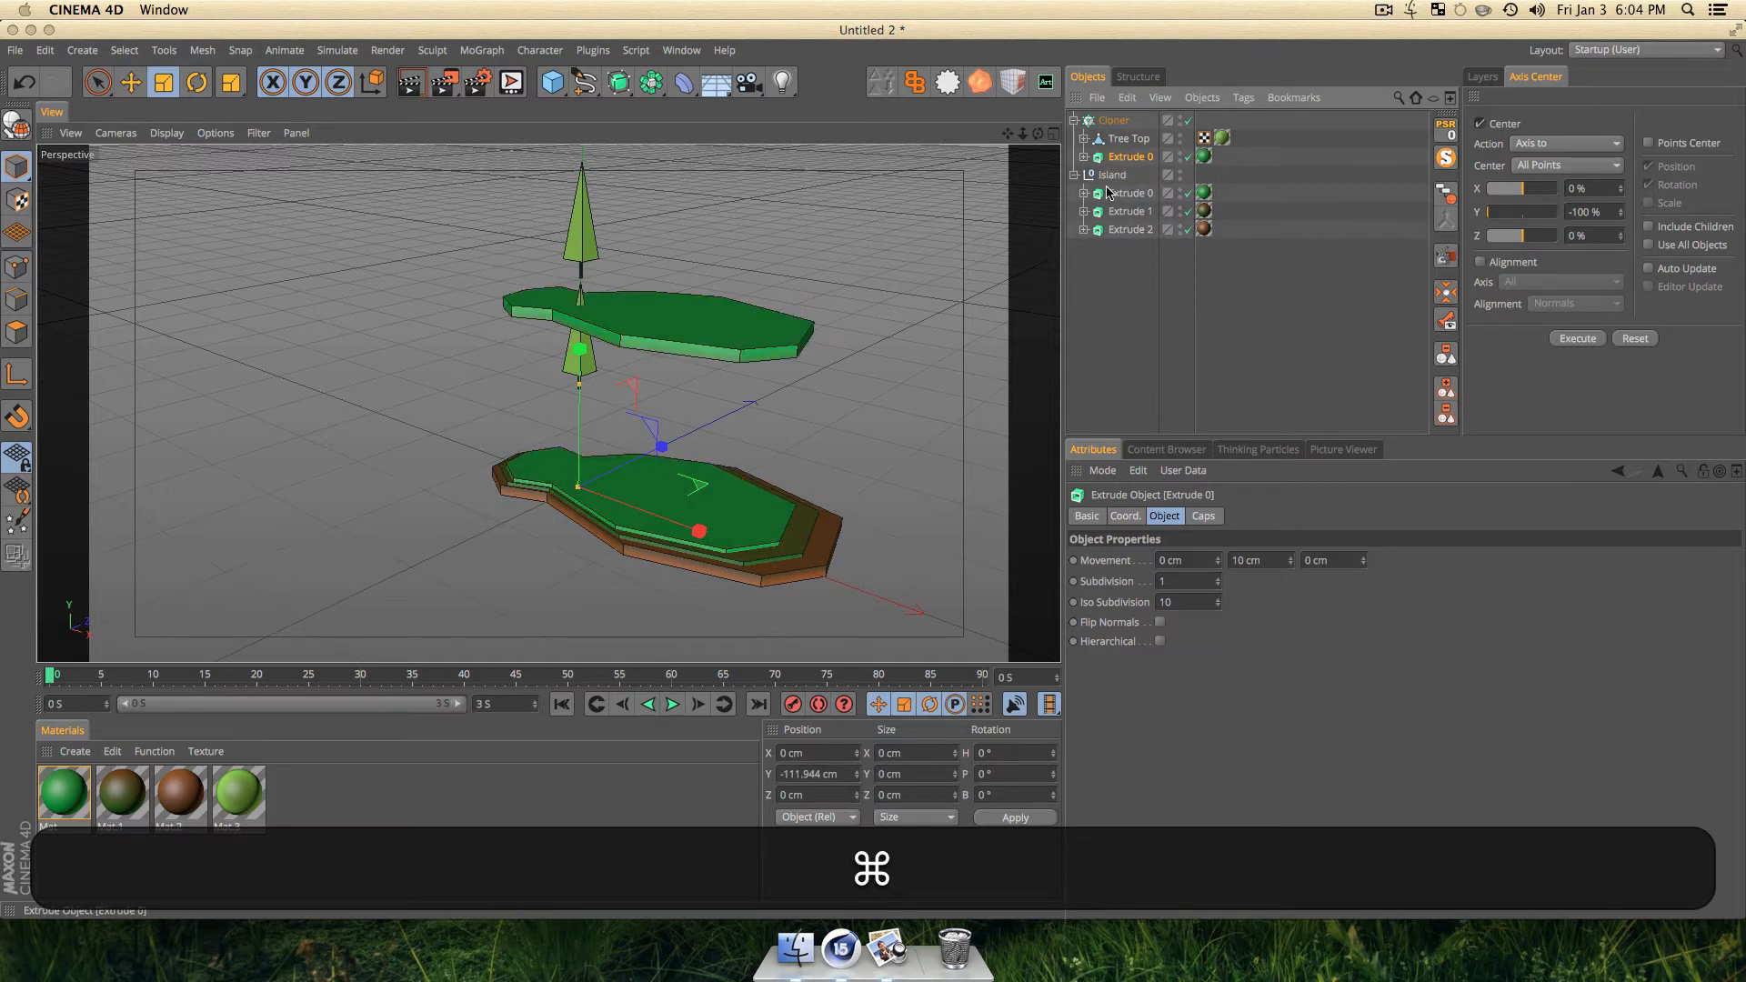
left_click(1075, 174)
left_click(1134, 157)
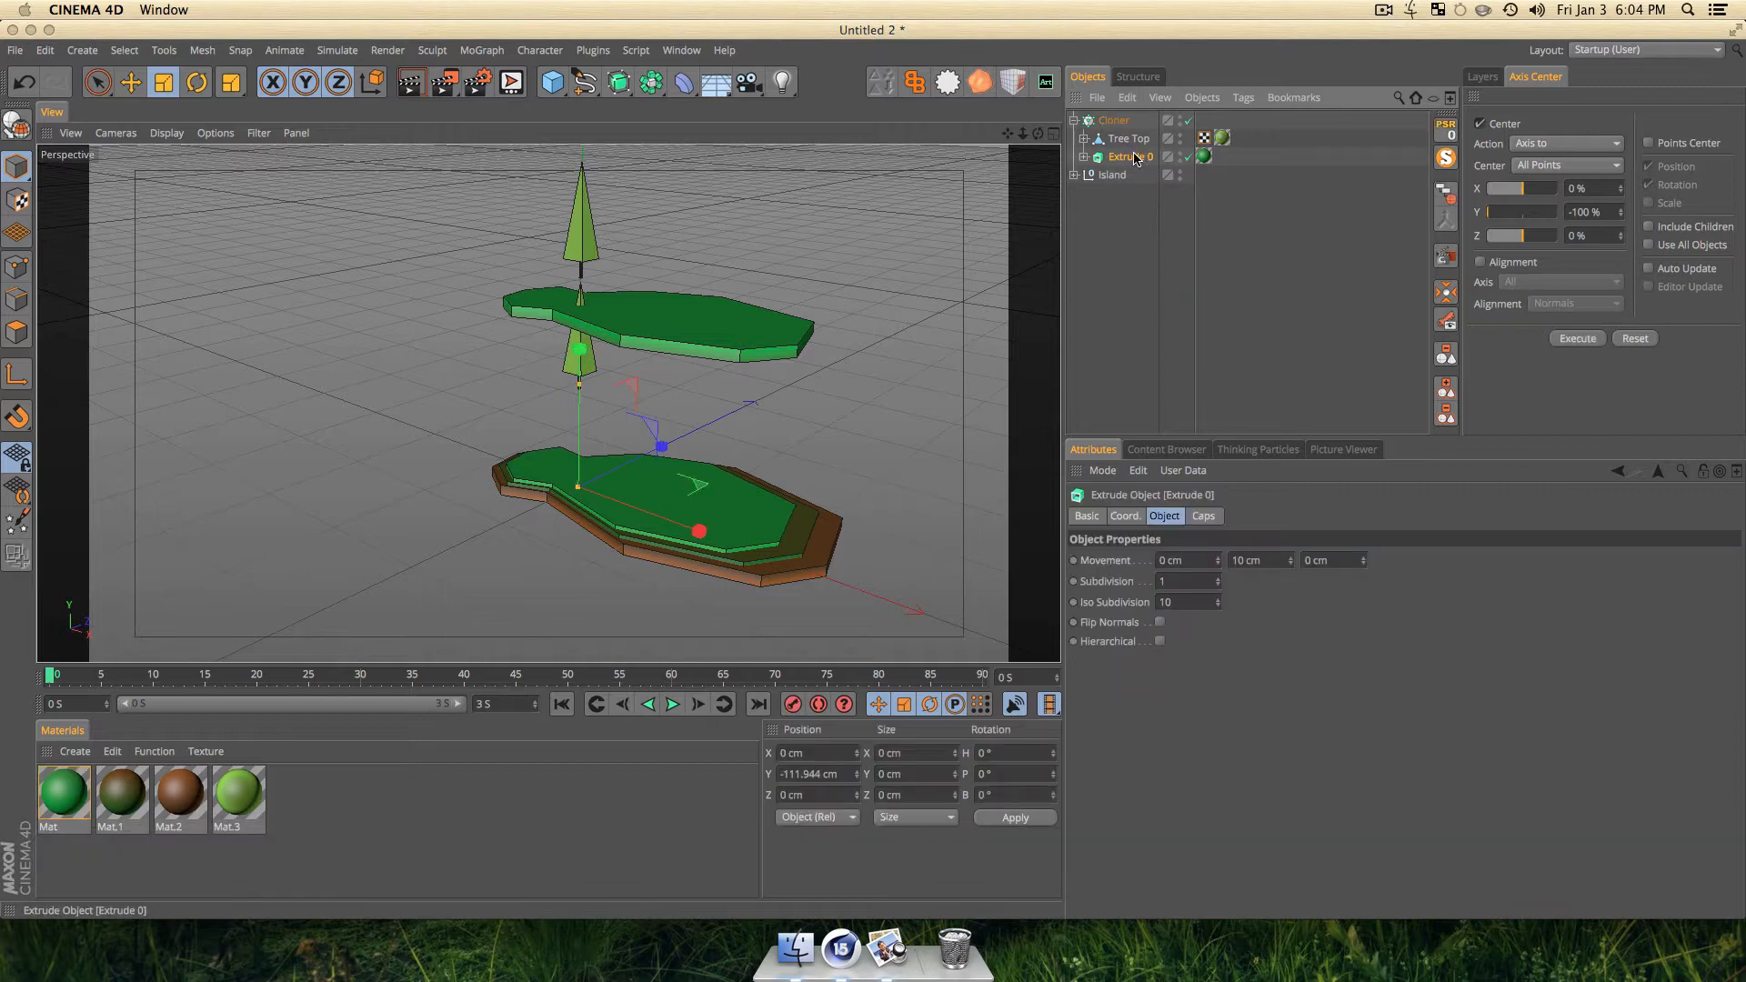
key("c")
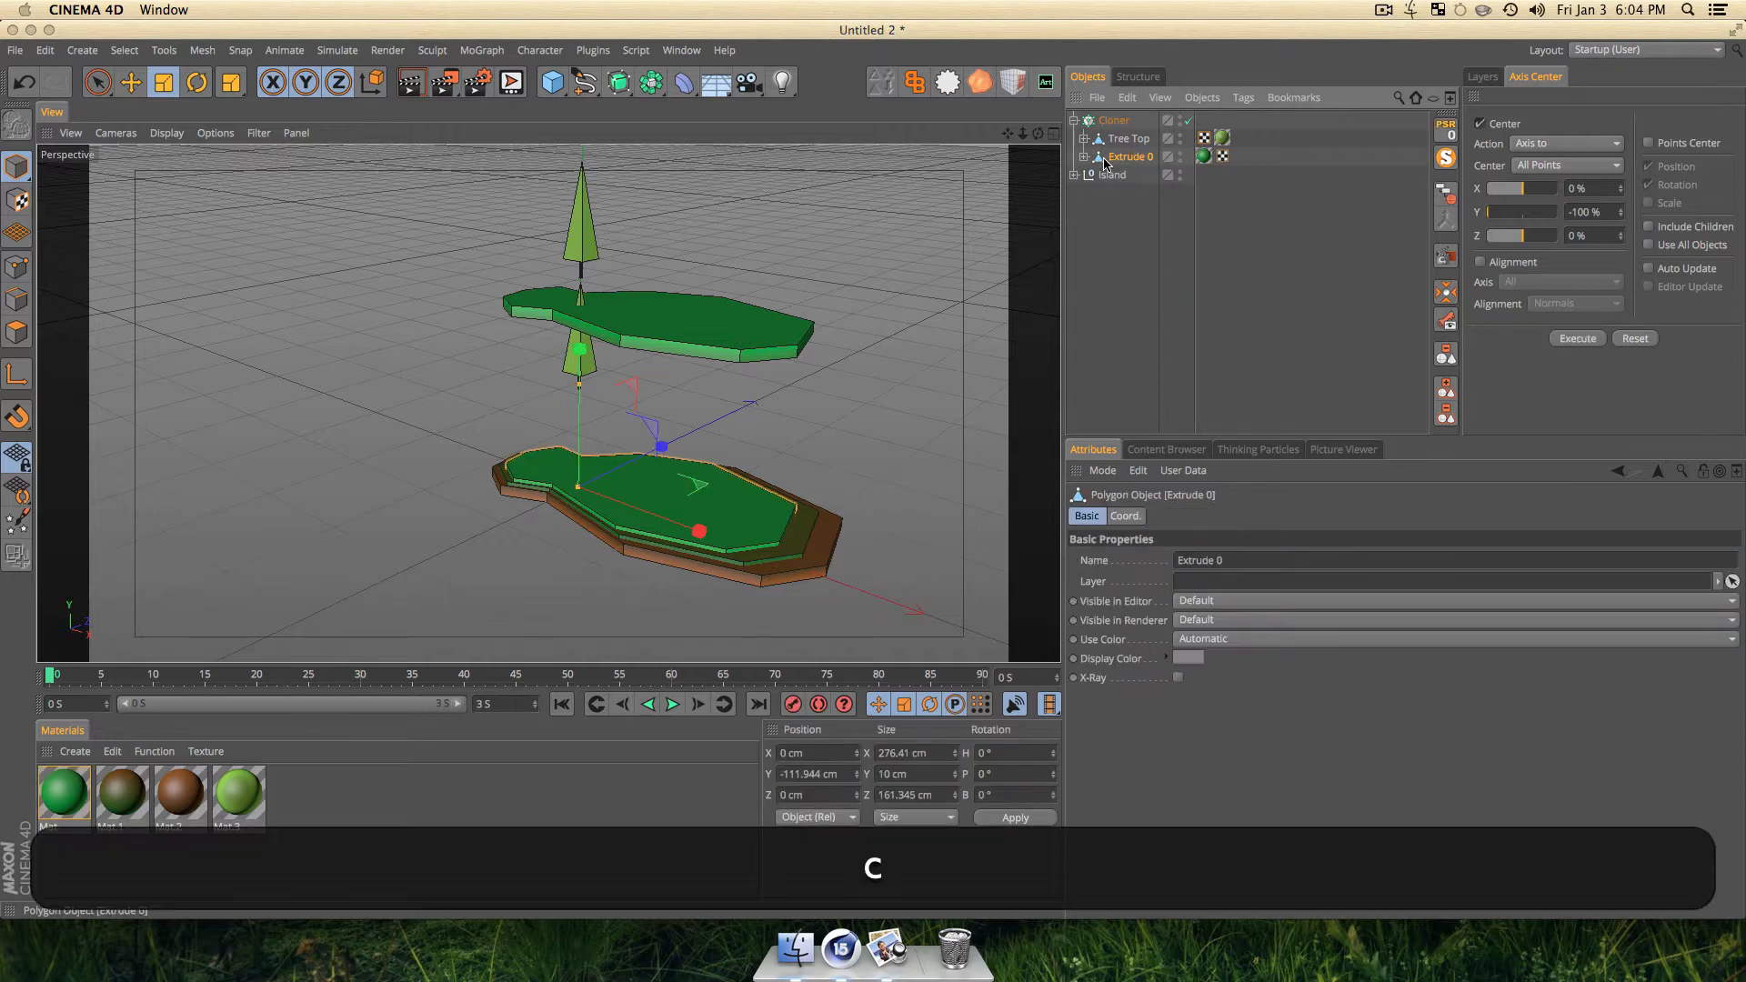
Merge the editable Extrude 0 copy with its Cap 1 and Cap 2 children into a single polygon object.
left_click(1130, 268)
left_click(1083, 158)
left_click(1117, 158)
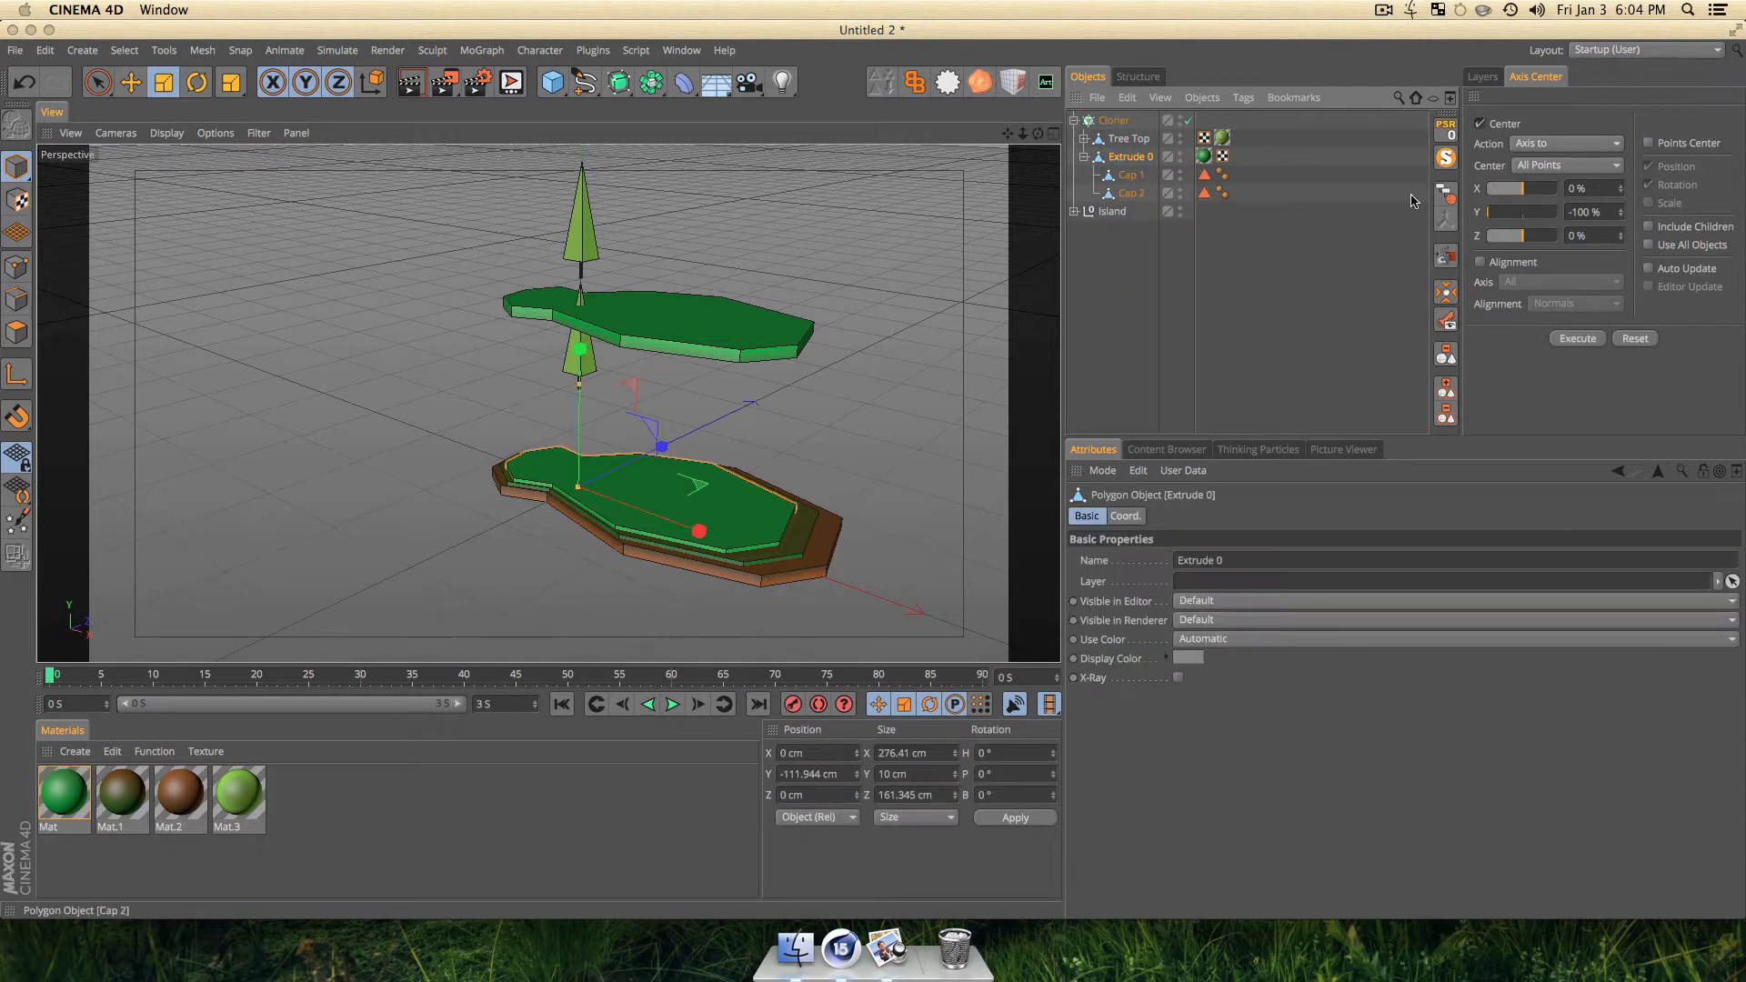
left_click(1446, 194)
left_click(1447, 220)
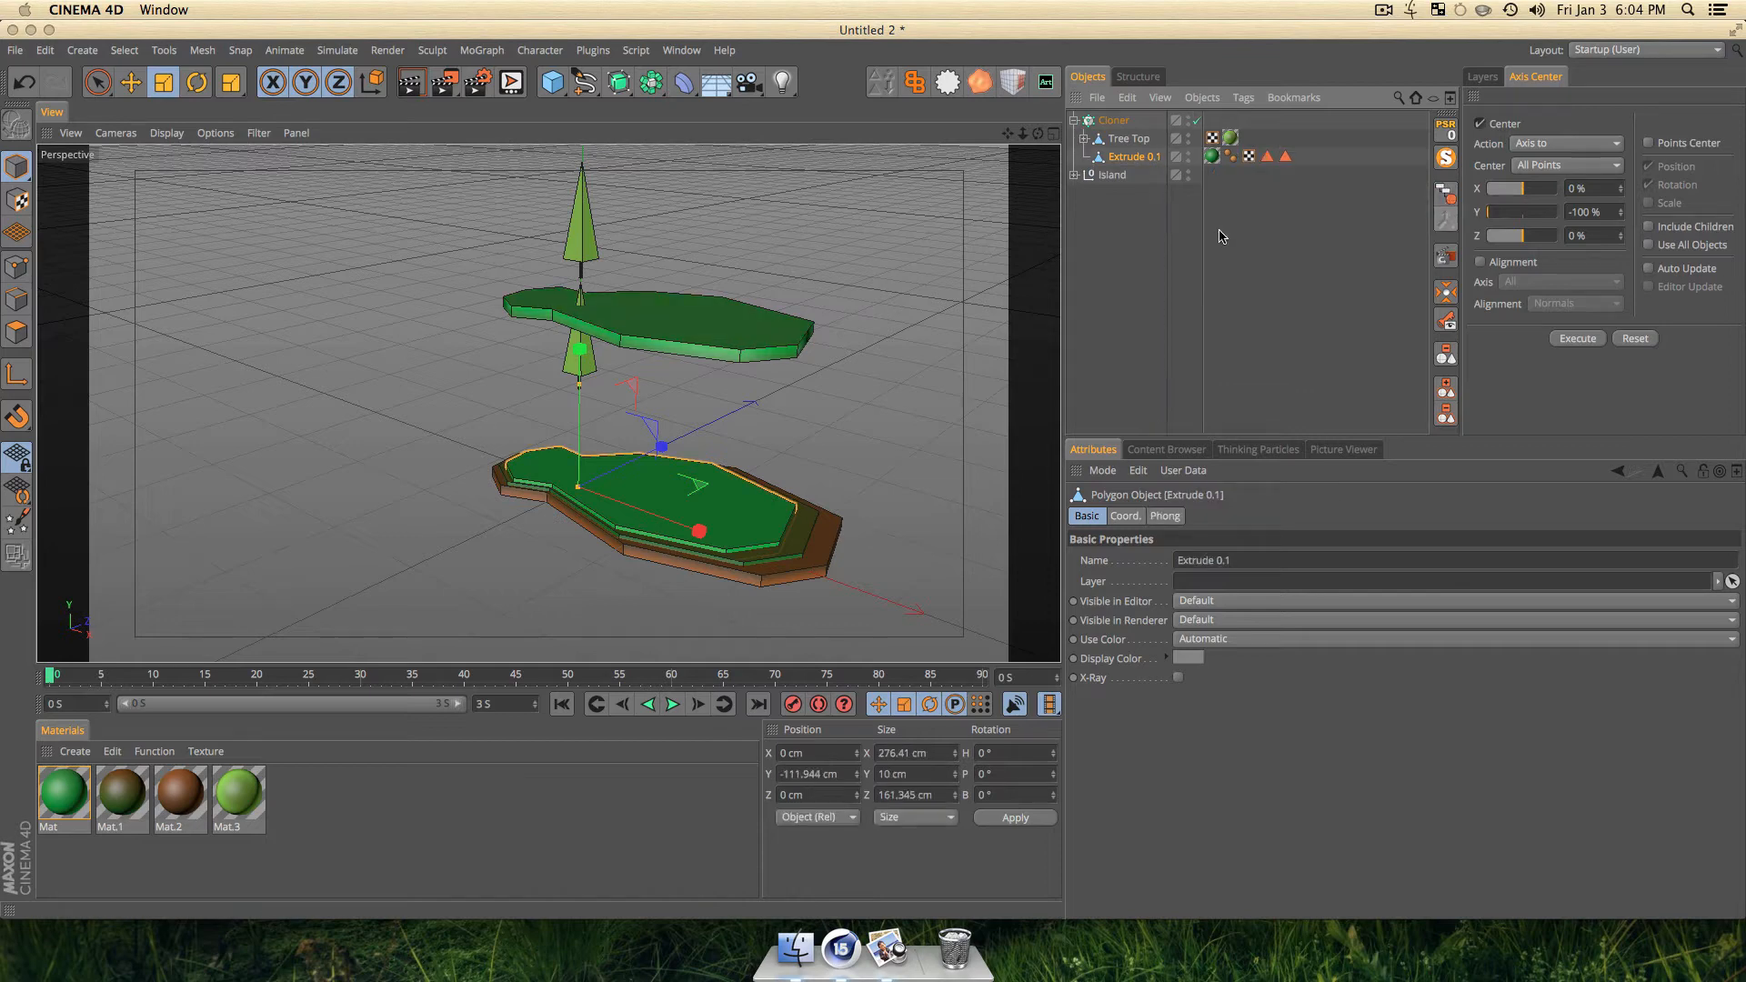
Move Extrude 0.1 out of the Cloner to the top hierarchy level between Cloner and Island, leaving the Island group collapsed.
left_click(1118, 163)
key("3")
left_click_drag(885, 440, 753, 445)
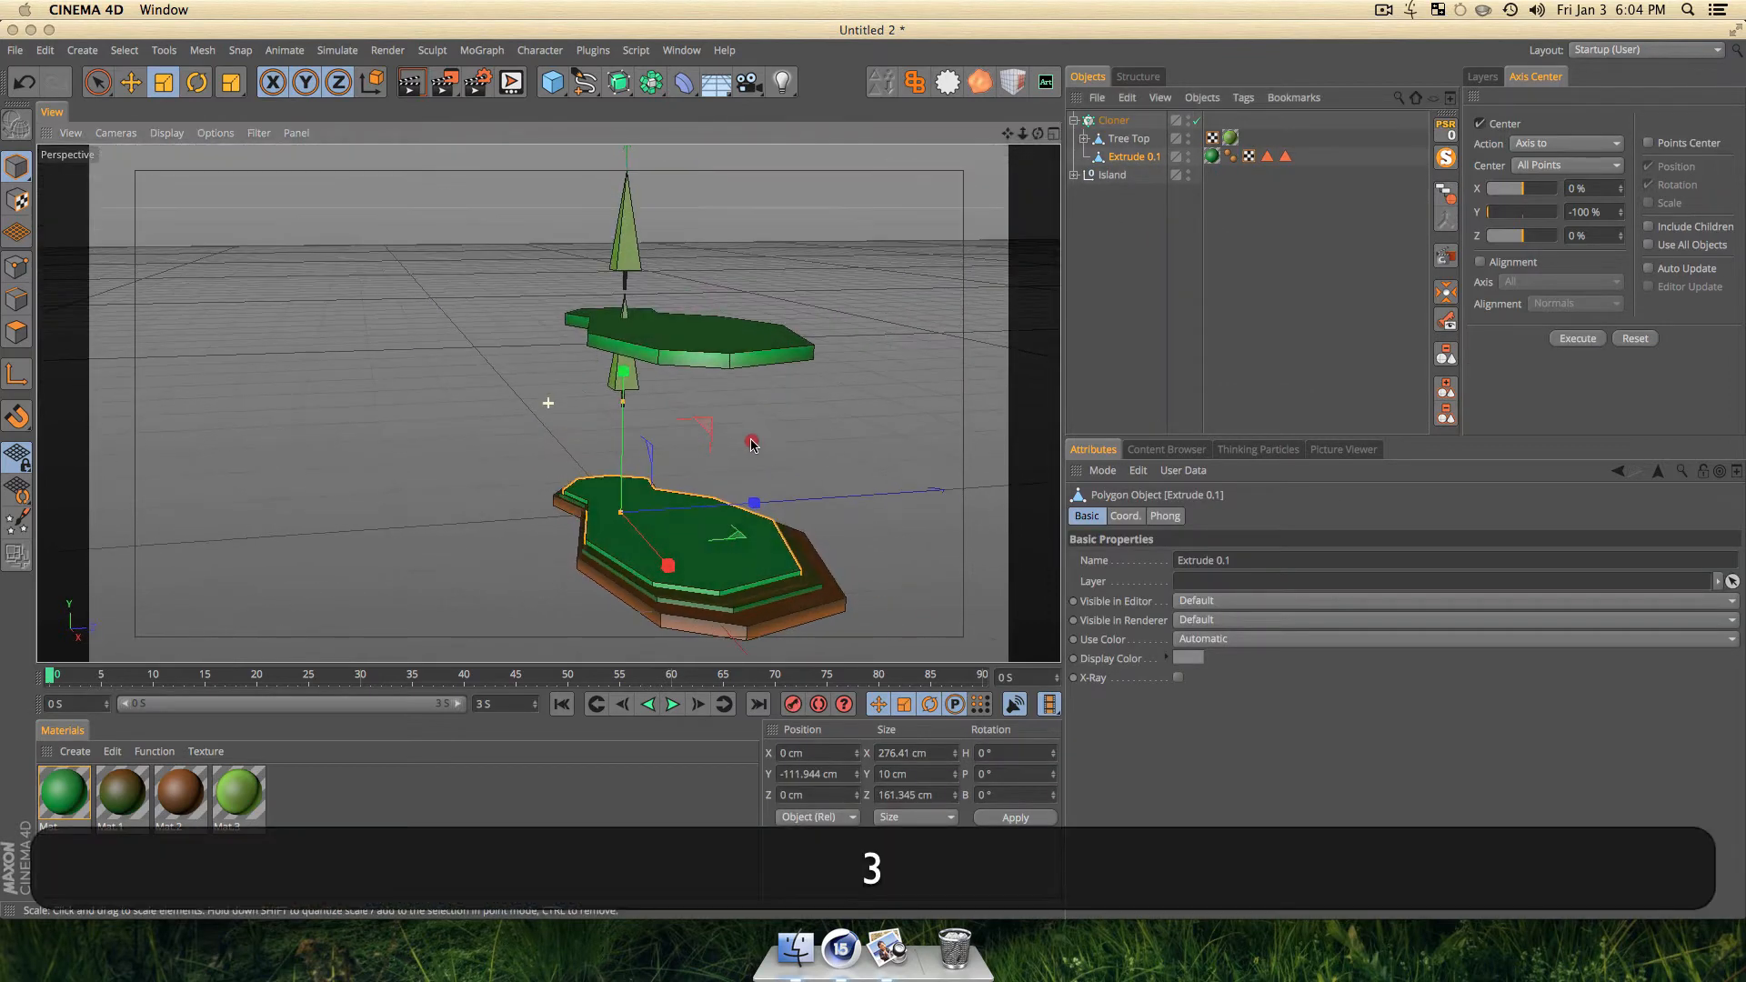
left_click(1102, 250)
left_click(1074, 175)
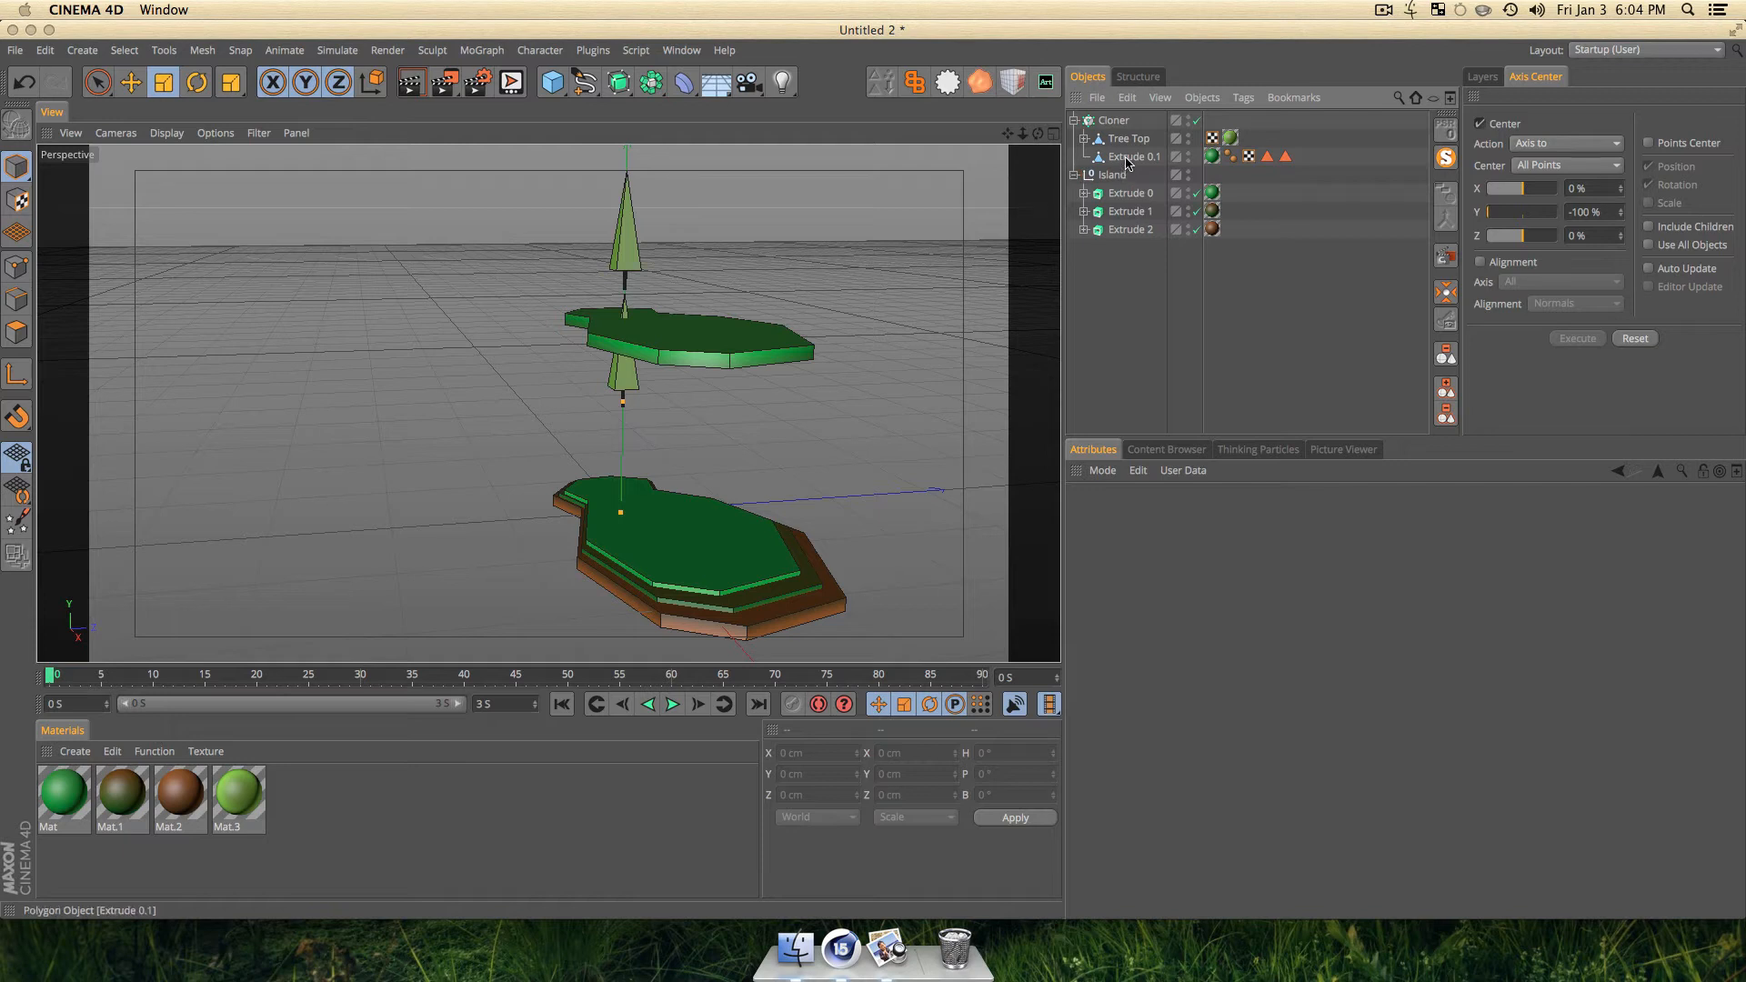
left_click_drag(1128, 198, 1128, 194)
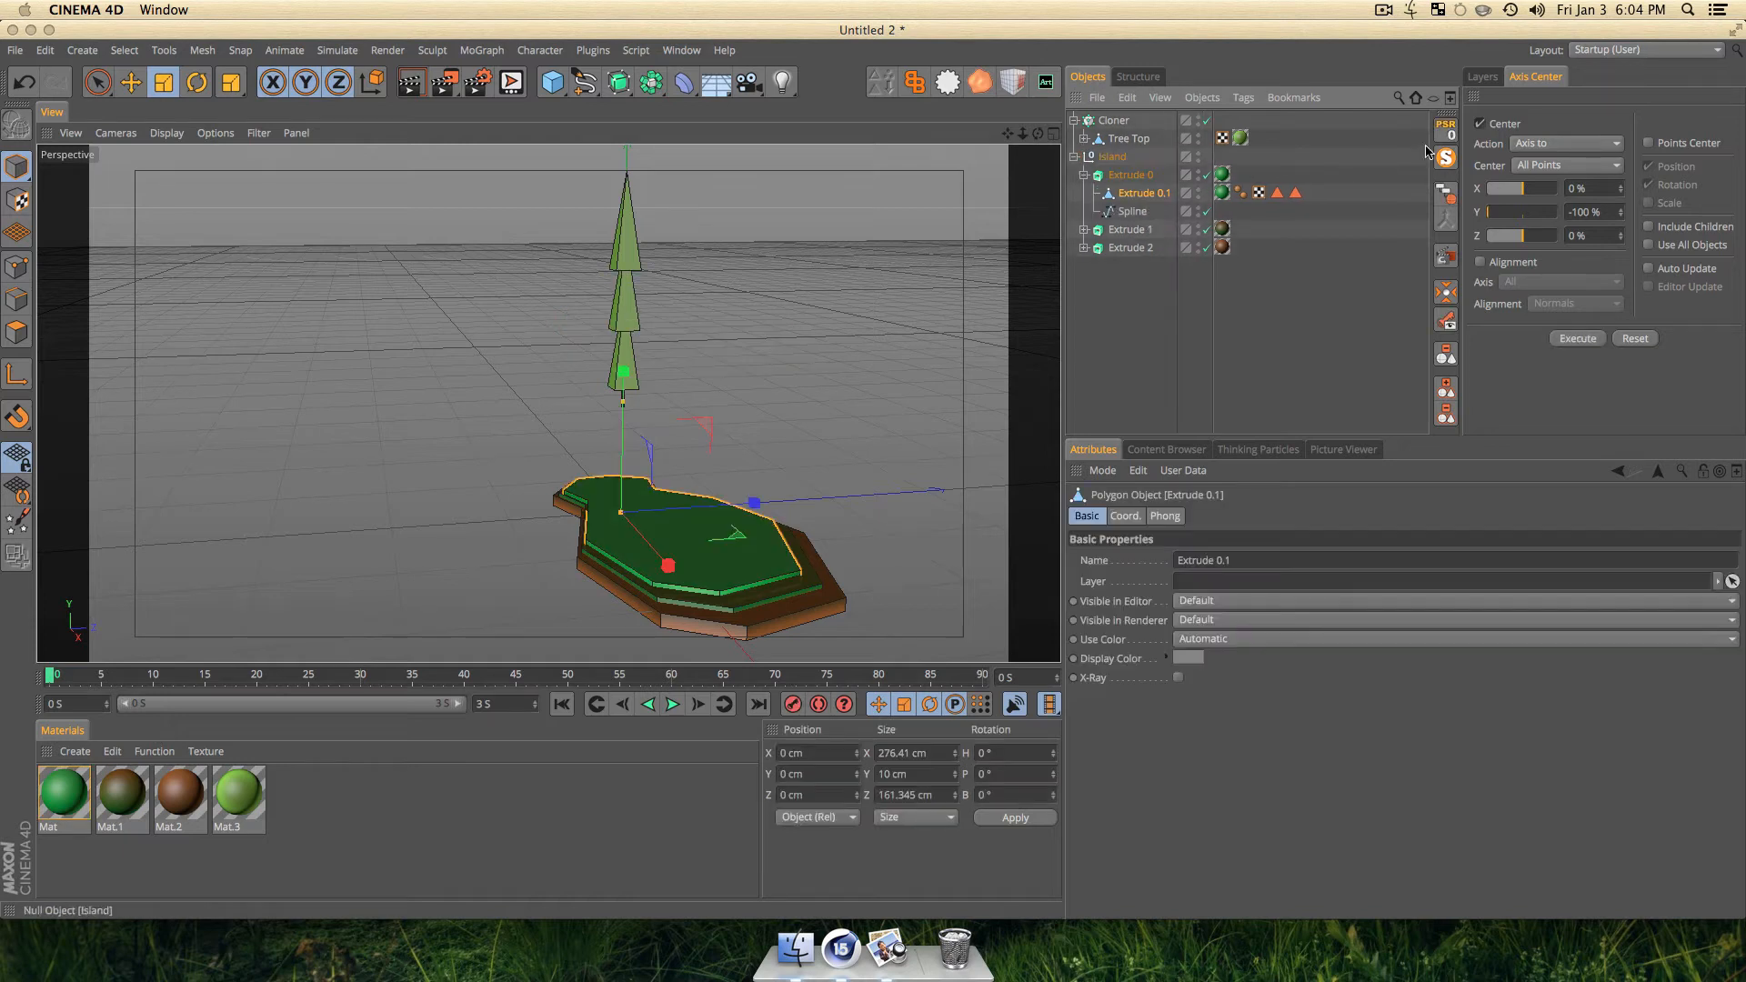
left_click(1180, 316)
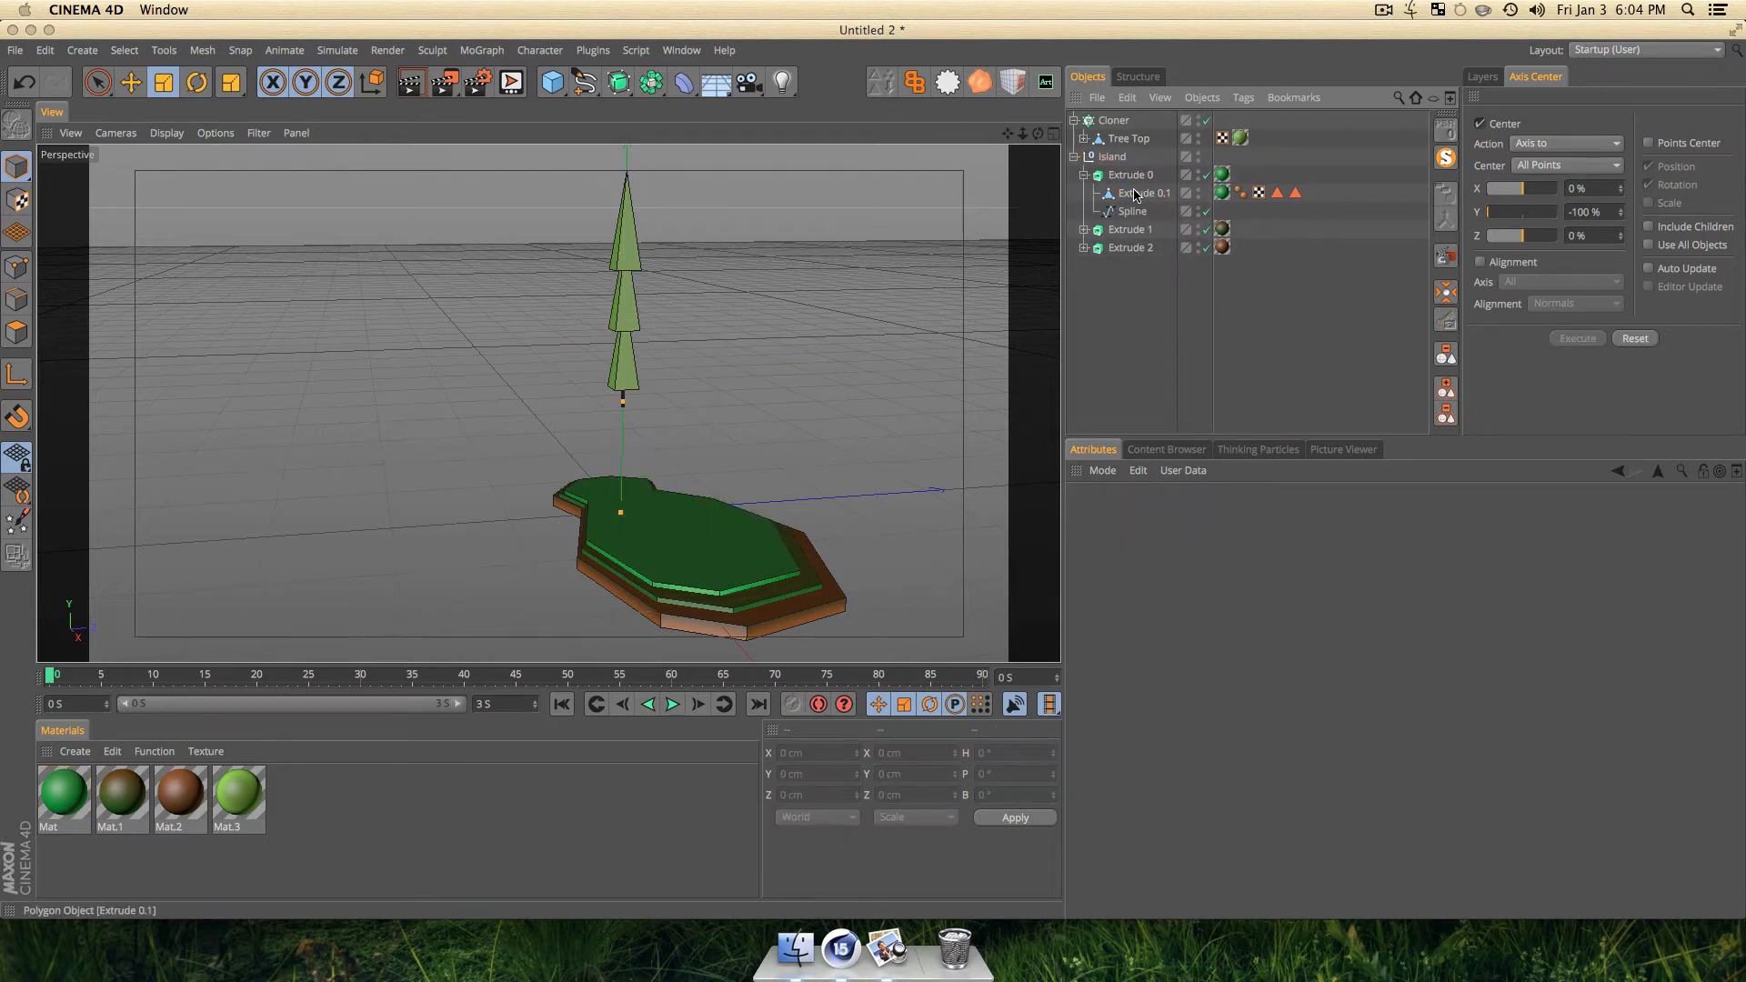
left_click_drag(1134, 197, 1120, 150)
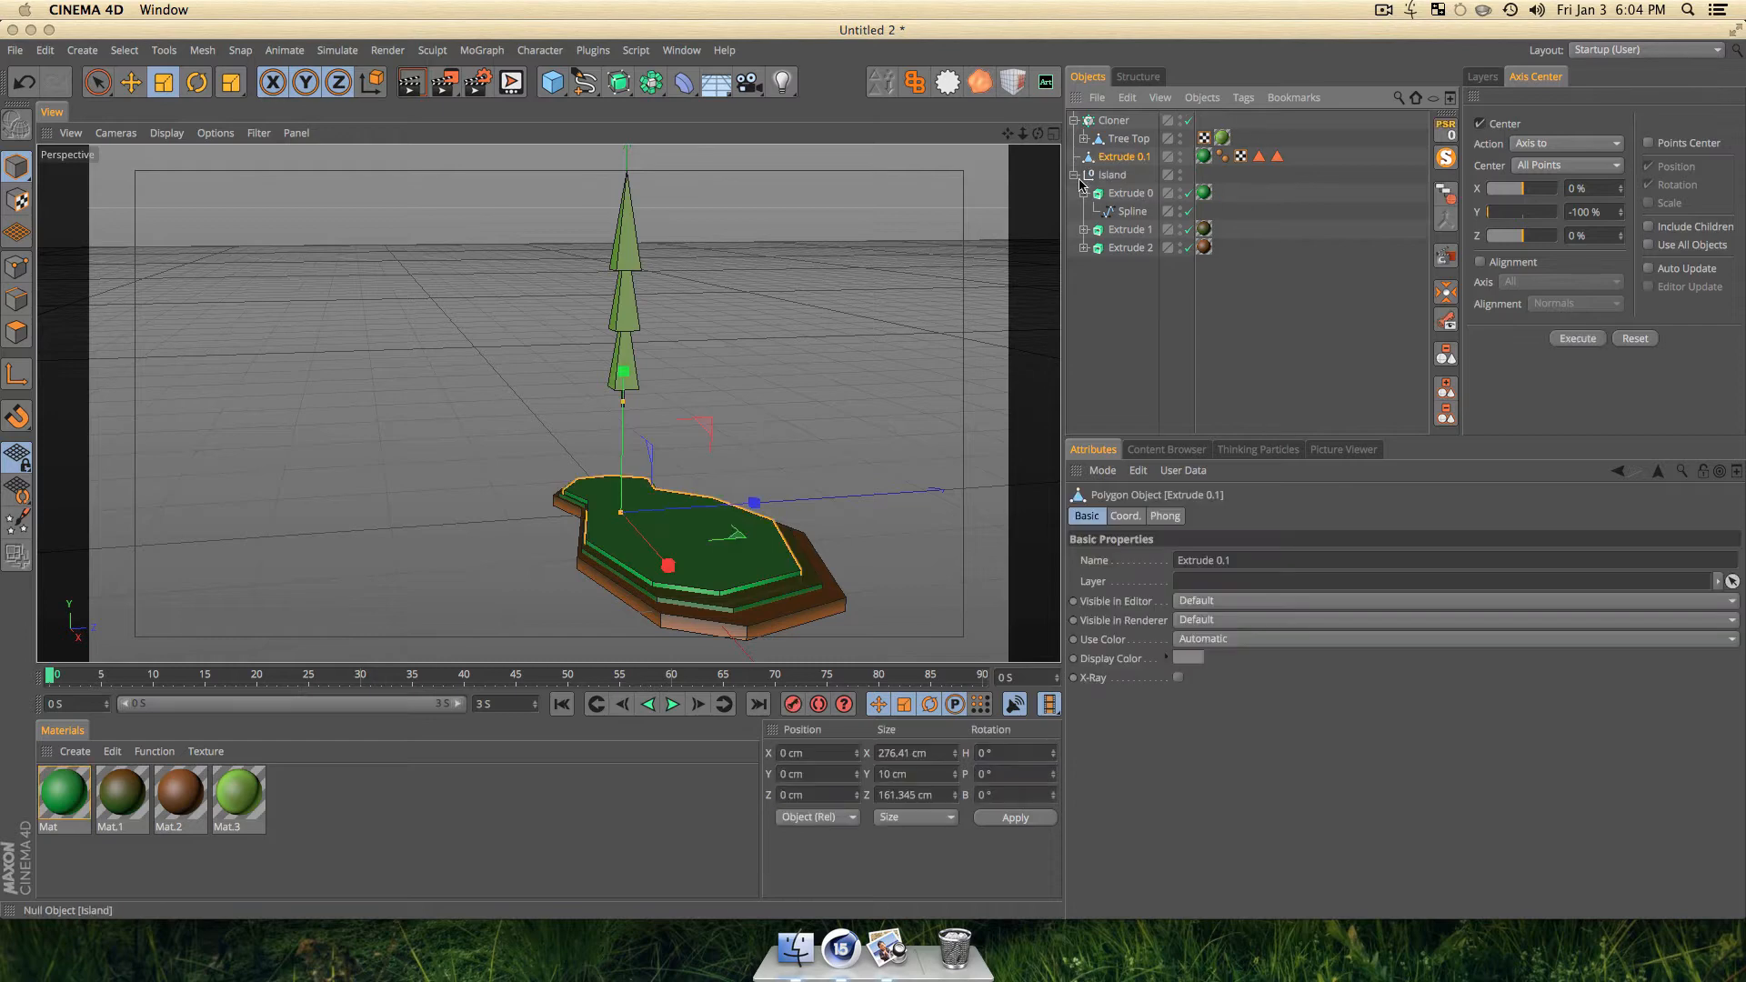
left_click(1075, 177)
left_click(1148, 295)
Raise Extrude 0.1 vertically above the island's top layer, to about Y 7.8 cm.
left_click(1136, 156)
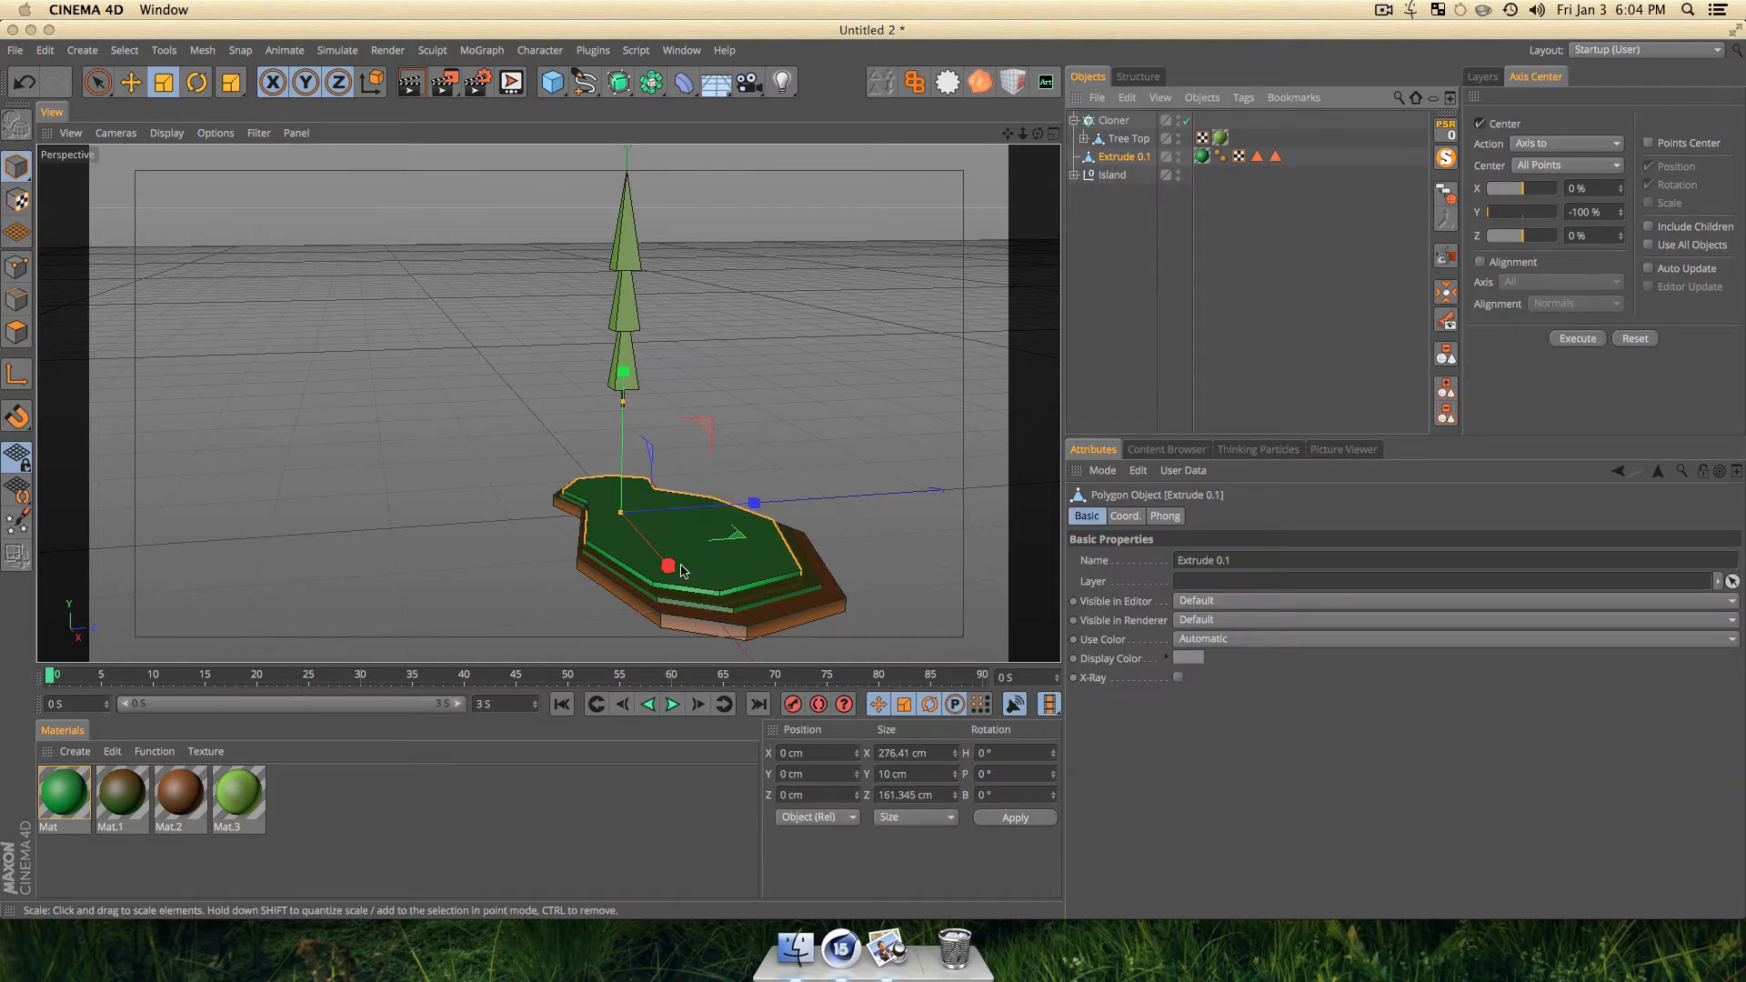
key("3")
left_click_drag(768, 579, 855, 578)
key("1")
left_click_drag(668, 584, 664, 511)
key("3")
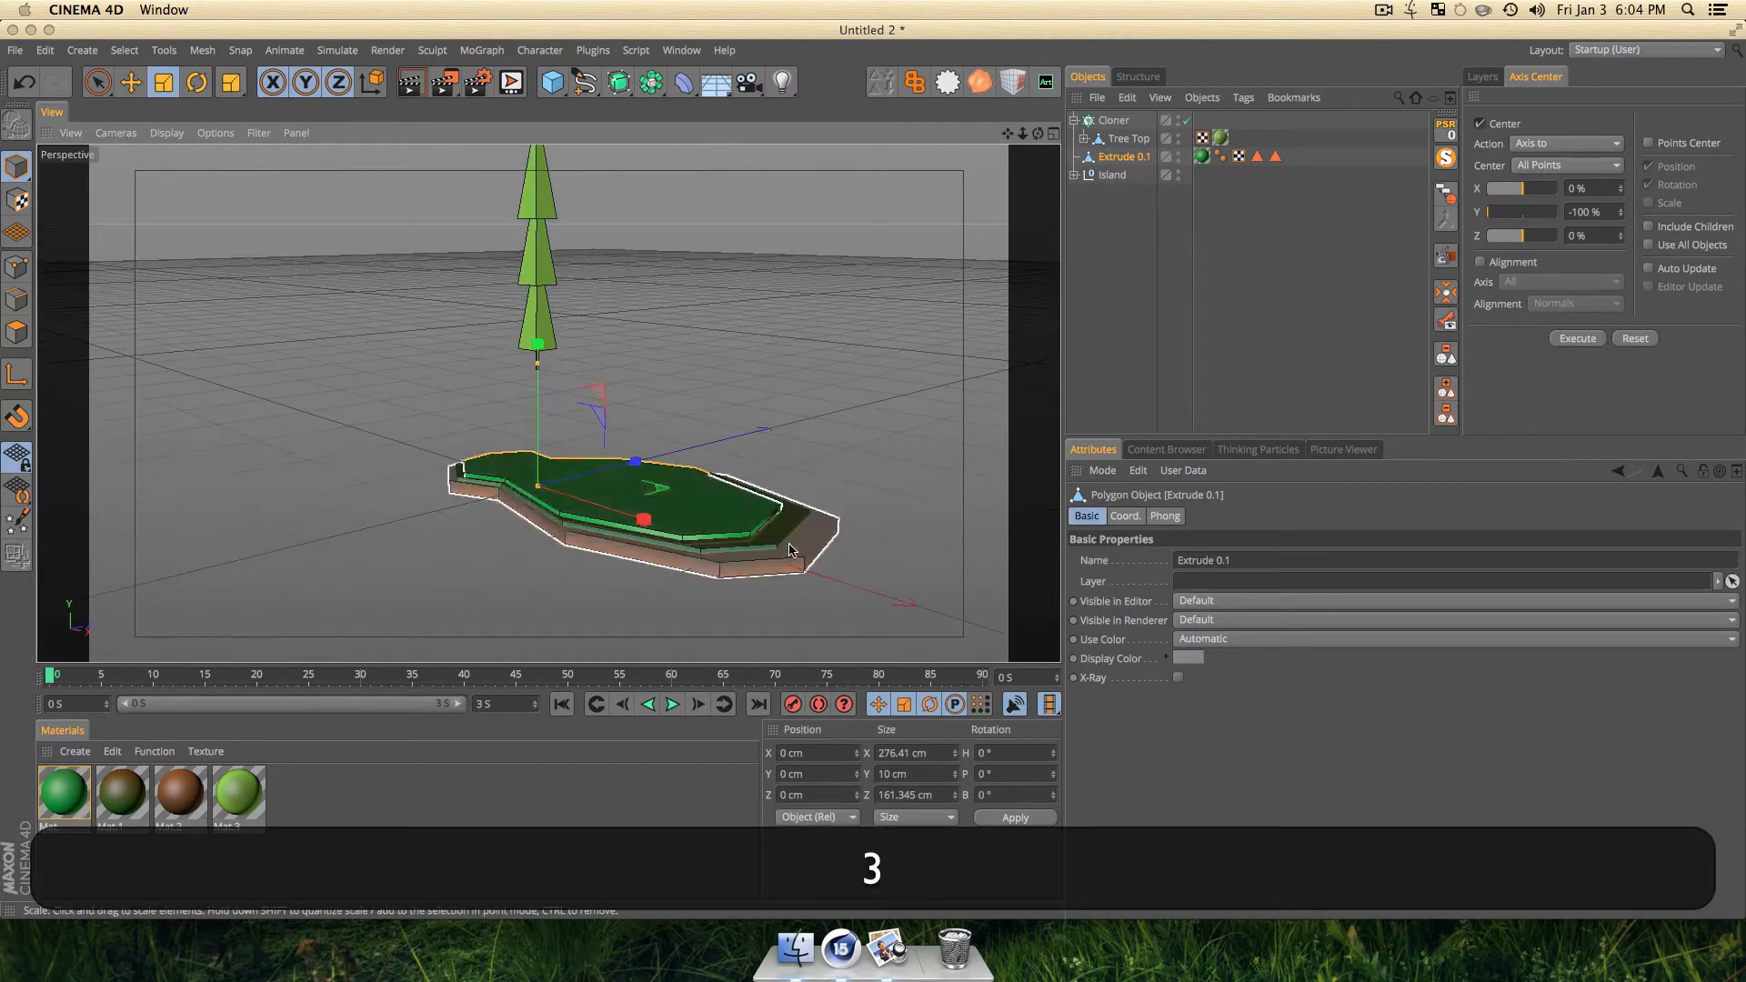
mouse_move(787, 541)
left_mouse_down()
mouse_move(721, 572)
mouse_move(800, 543)
left_mouse_up()
left_click(1096, 405)
key("1")
left_click_drag(636, 546, 727, 473)
key("3")
left_click(1125, 156)
key("e")
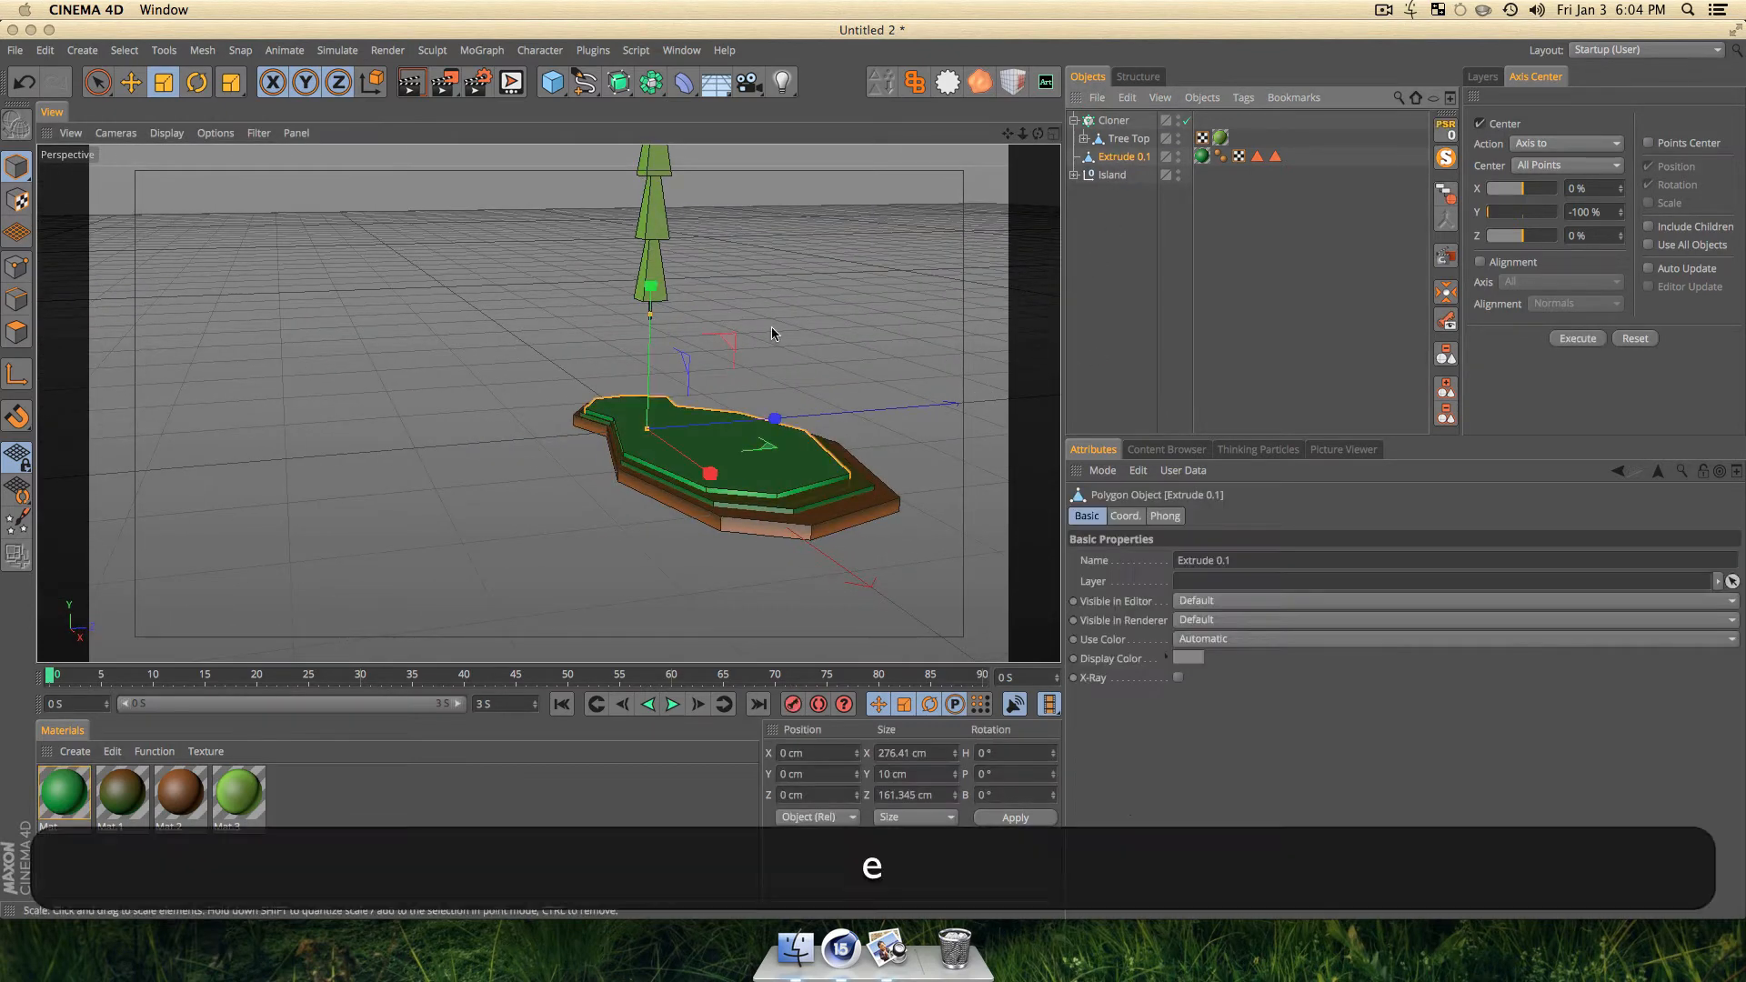
left_click_drag(651, 344, 793, 531)
key("3")
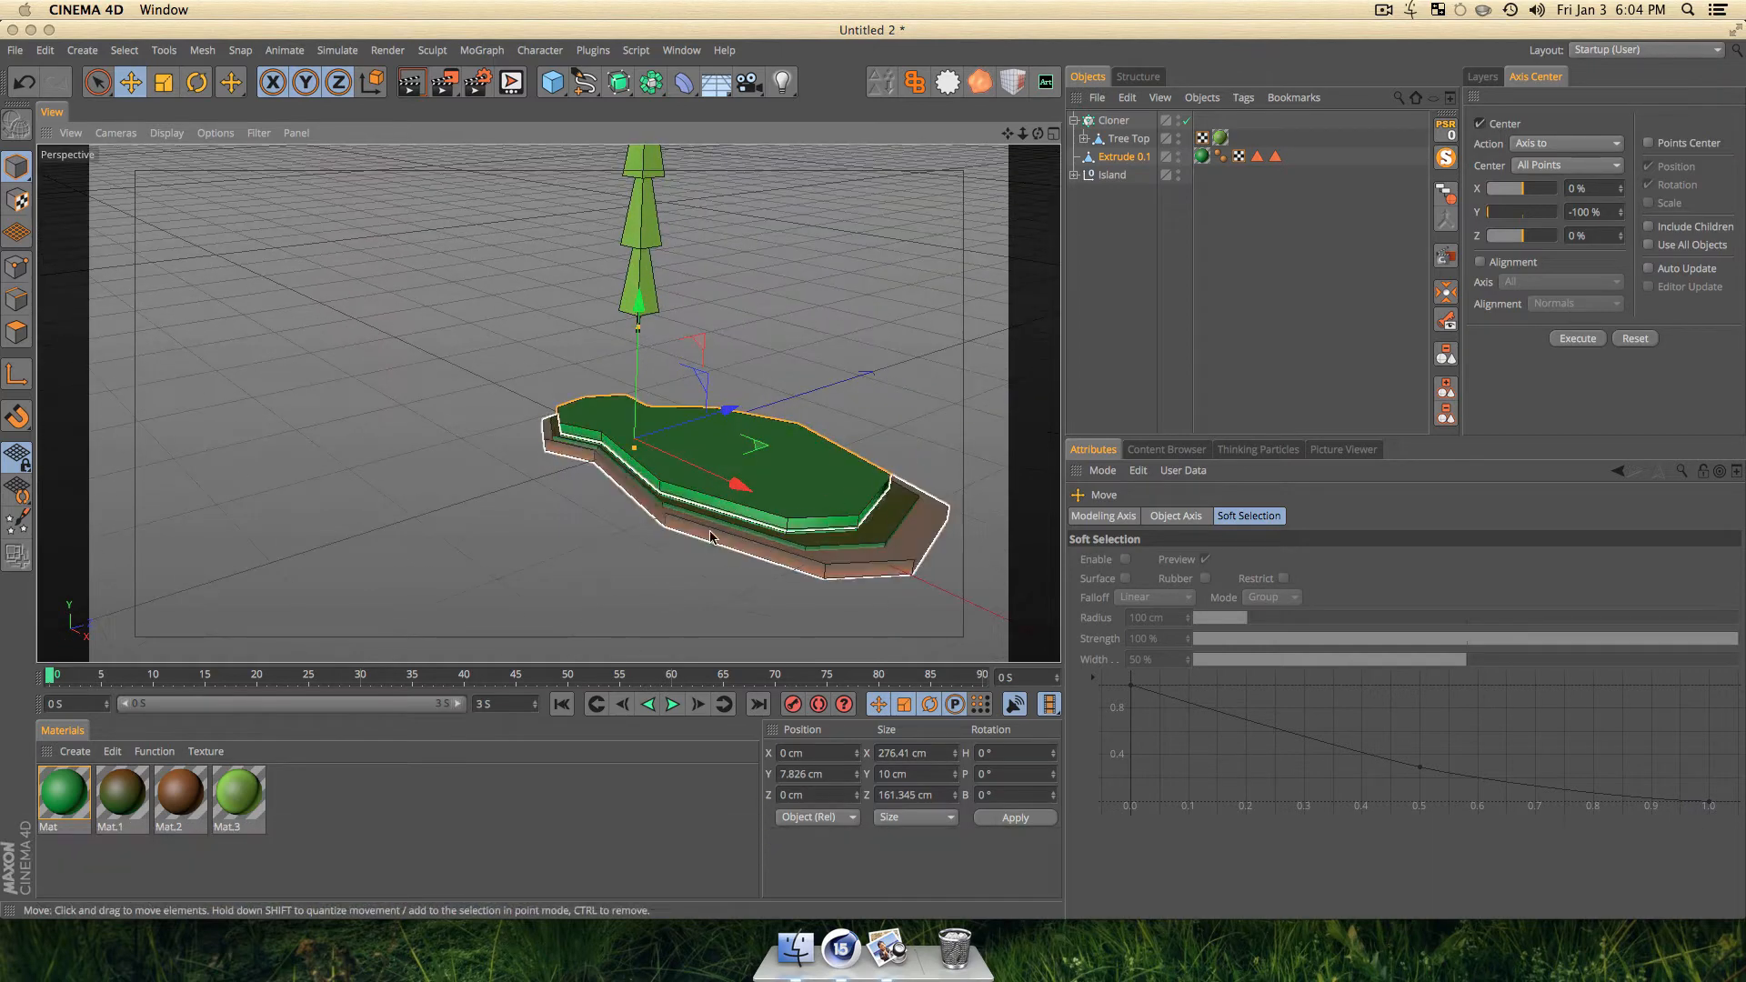
left_click(1152, 257)
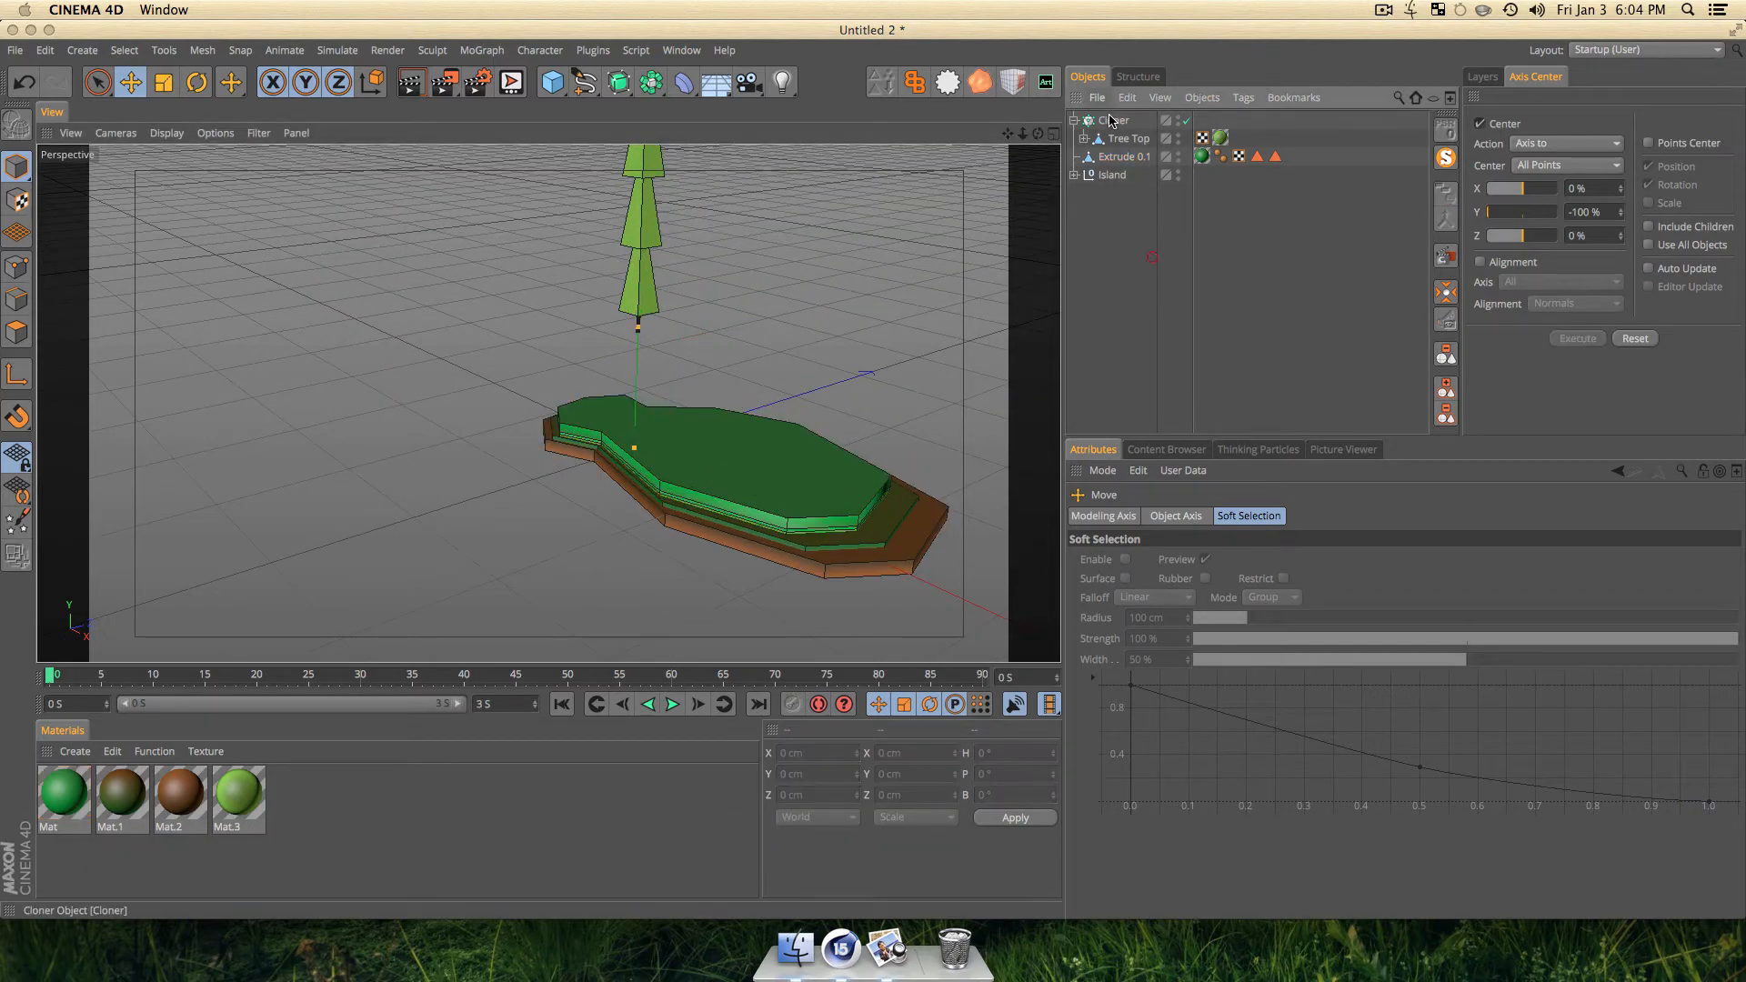
Set the Cloner to Object mode, assign Extrude 0.1 as its object, and distribute the clones by Surface.
left_click(1112, 121)
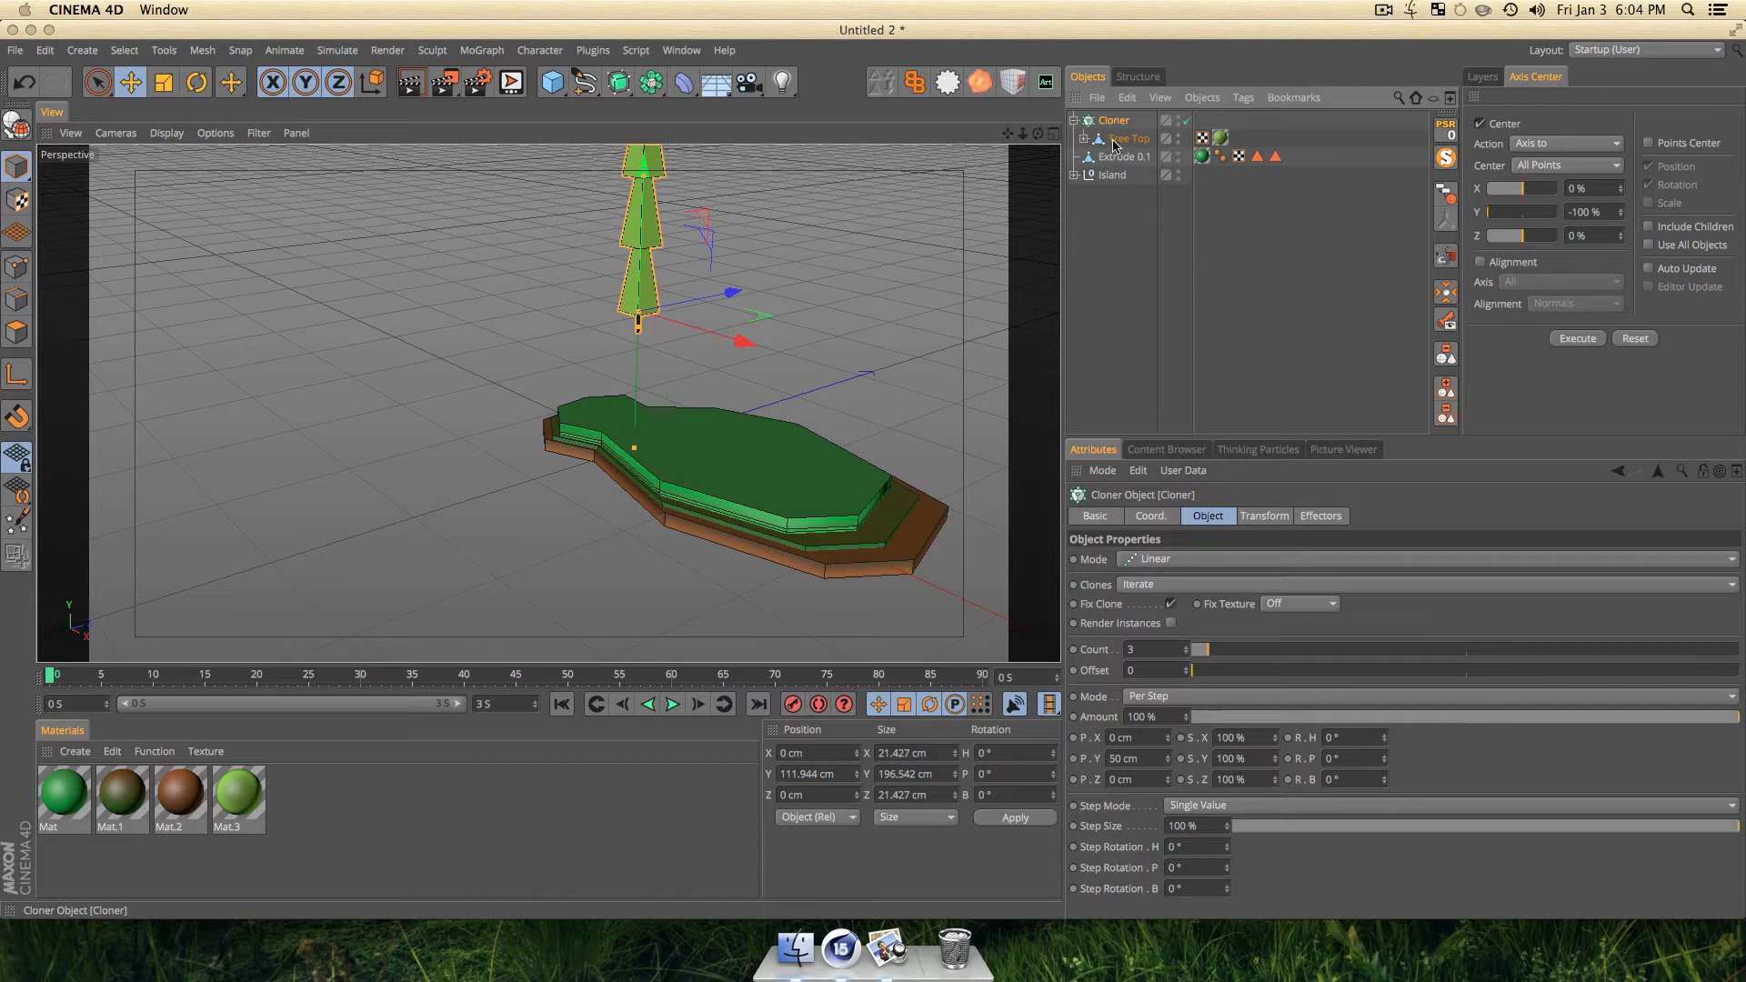
left_click(1172, 552)
left_click(1156, 582)
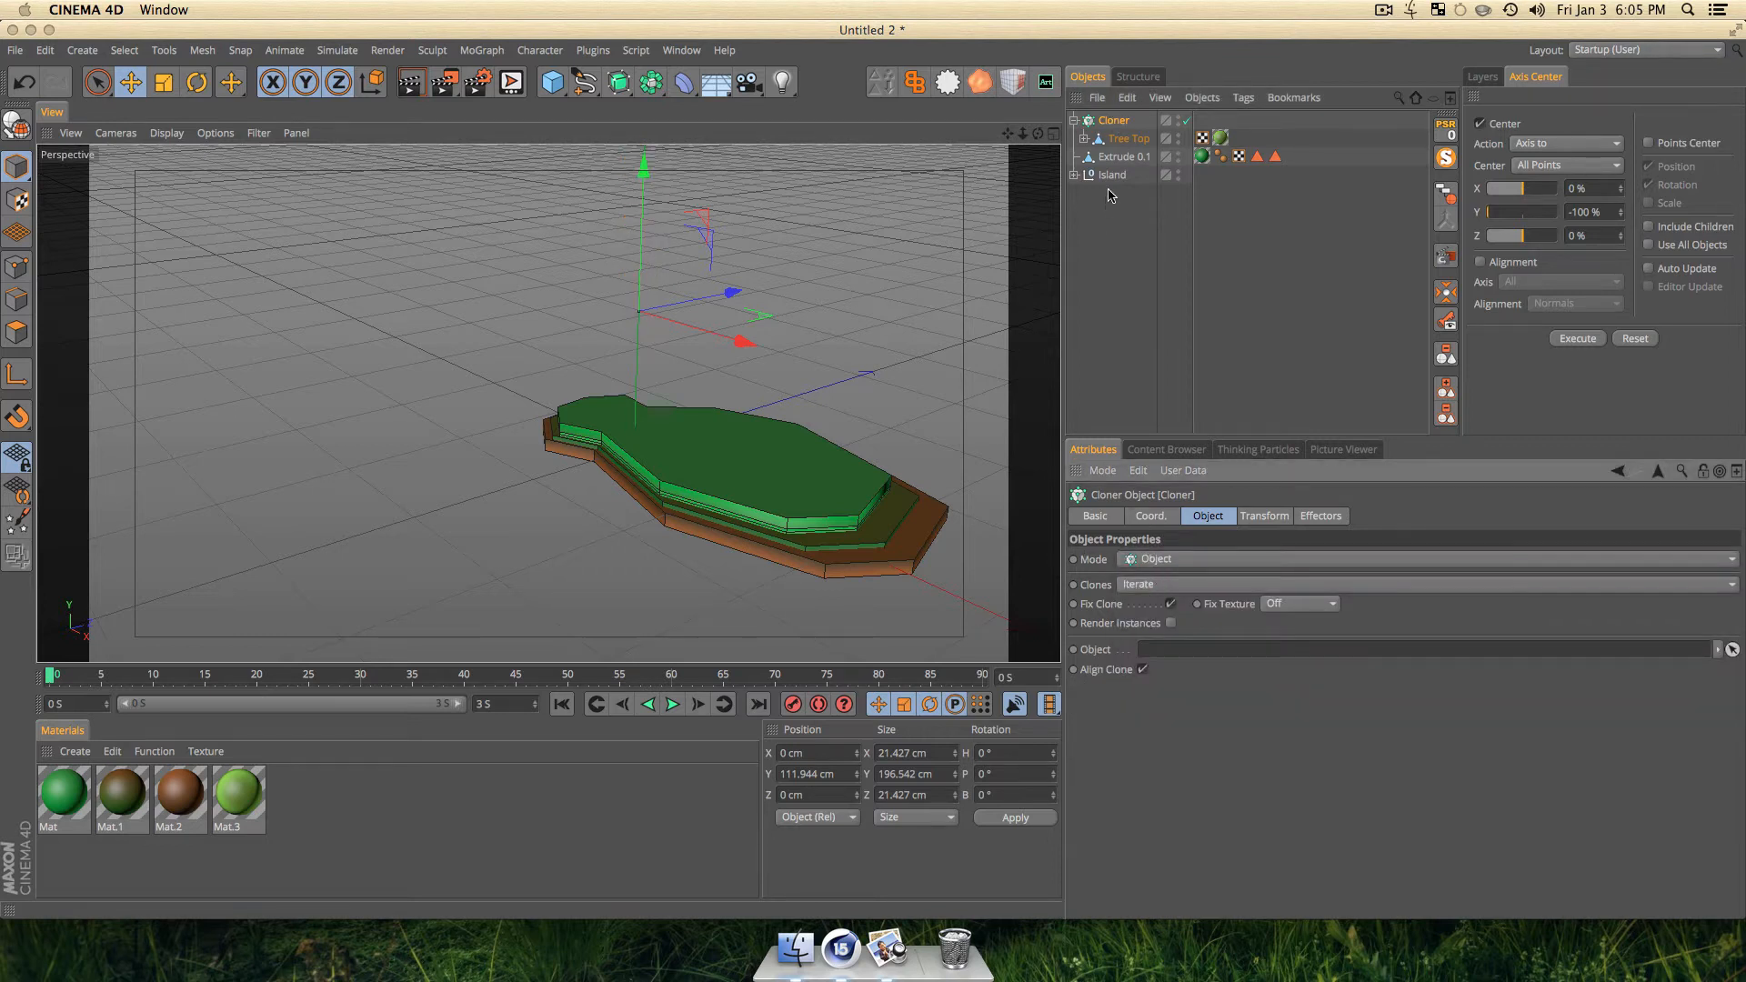
left_click(1117, 158)
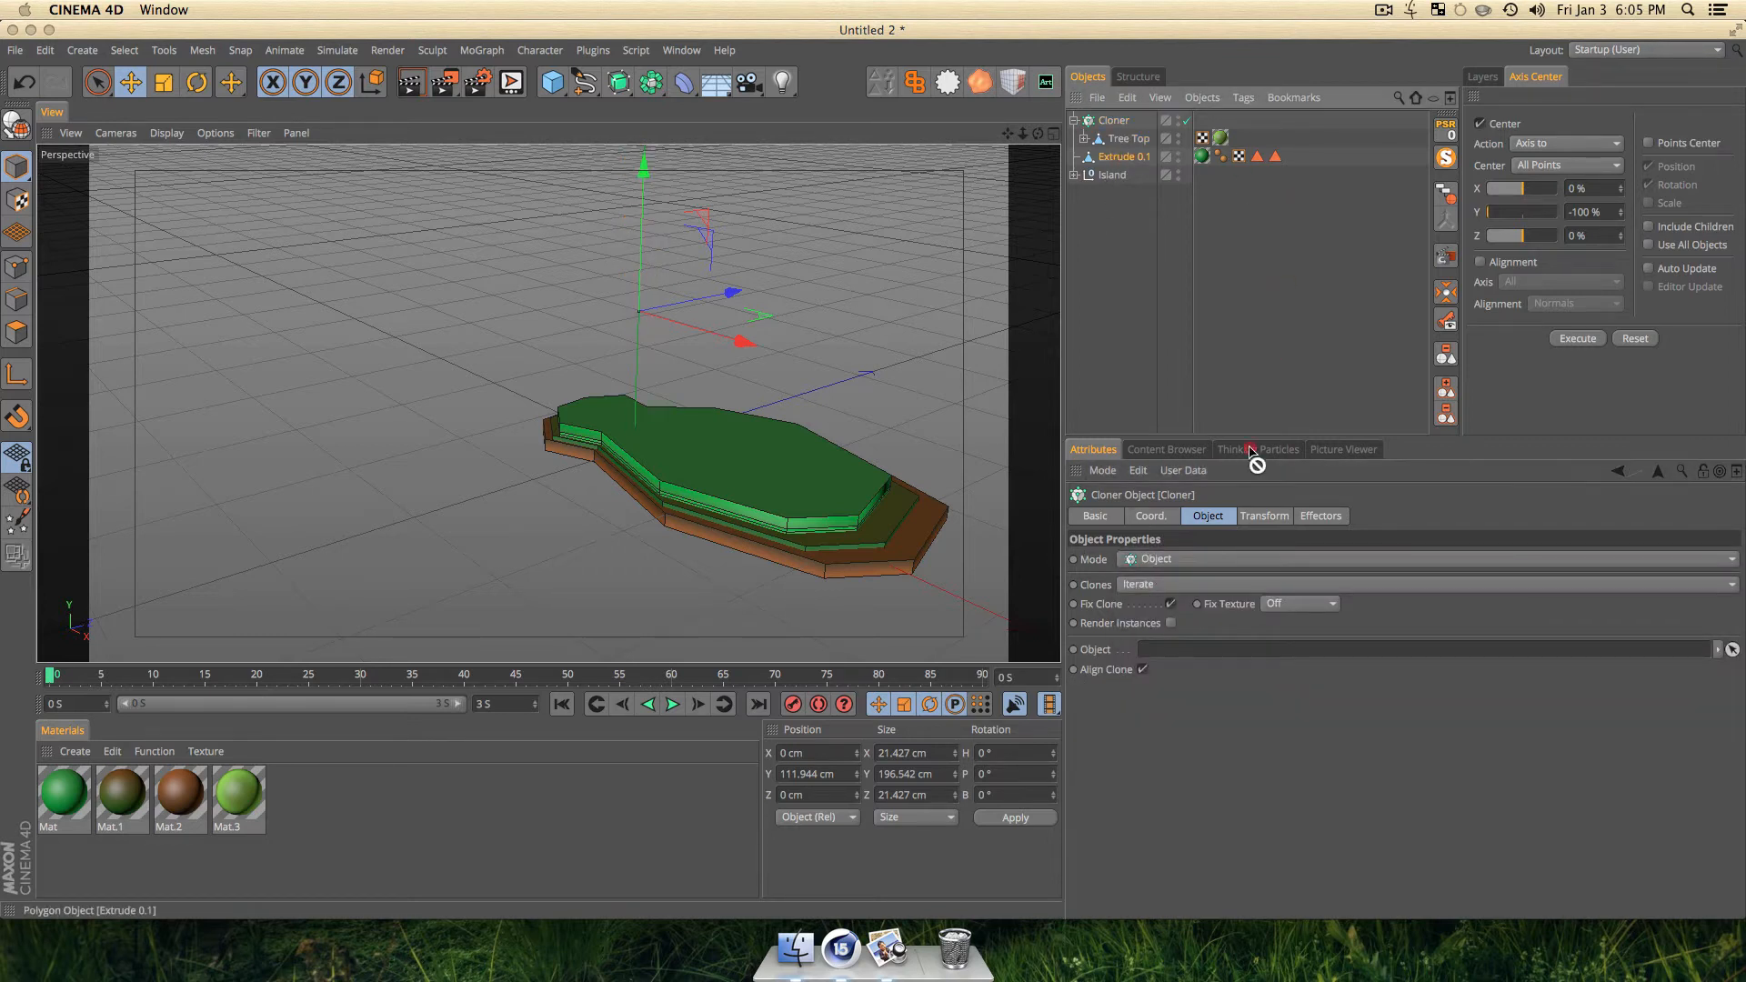
left_click_drag(1252, 454, 1136, 649)
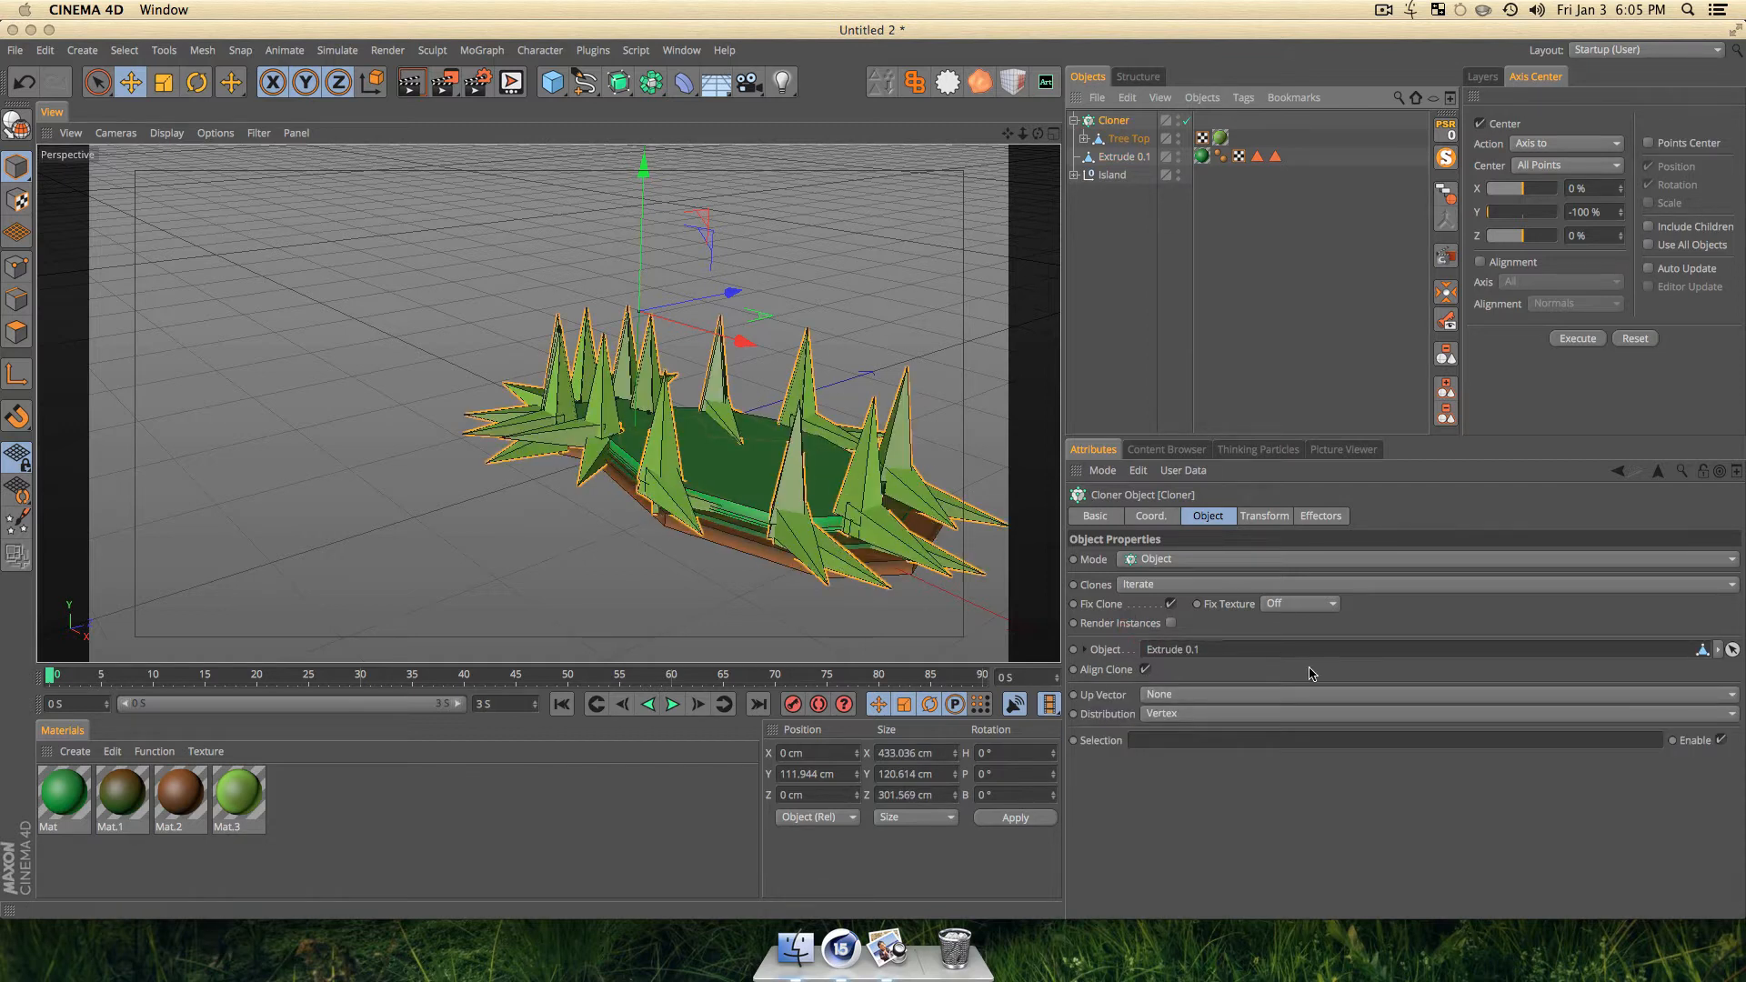
left_click(1145, 716)
left_click(1157, 797)
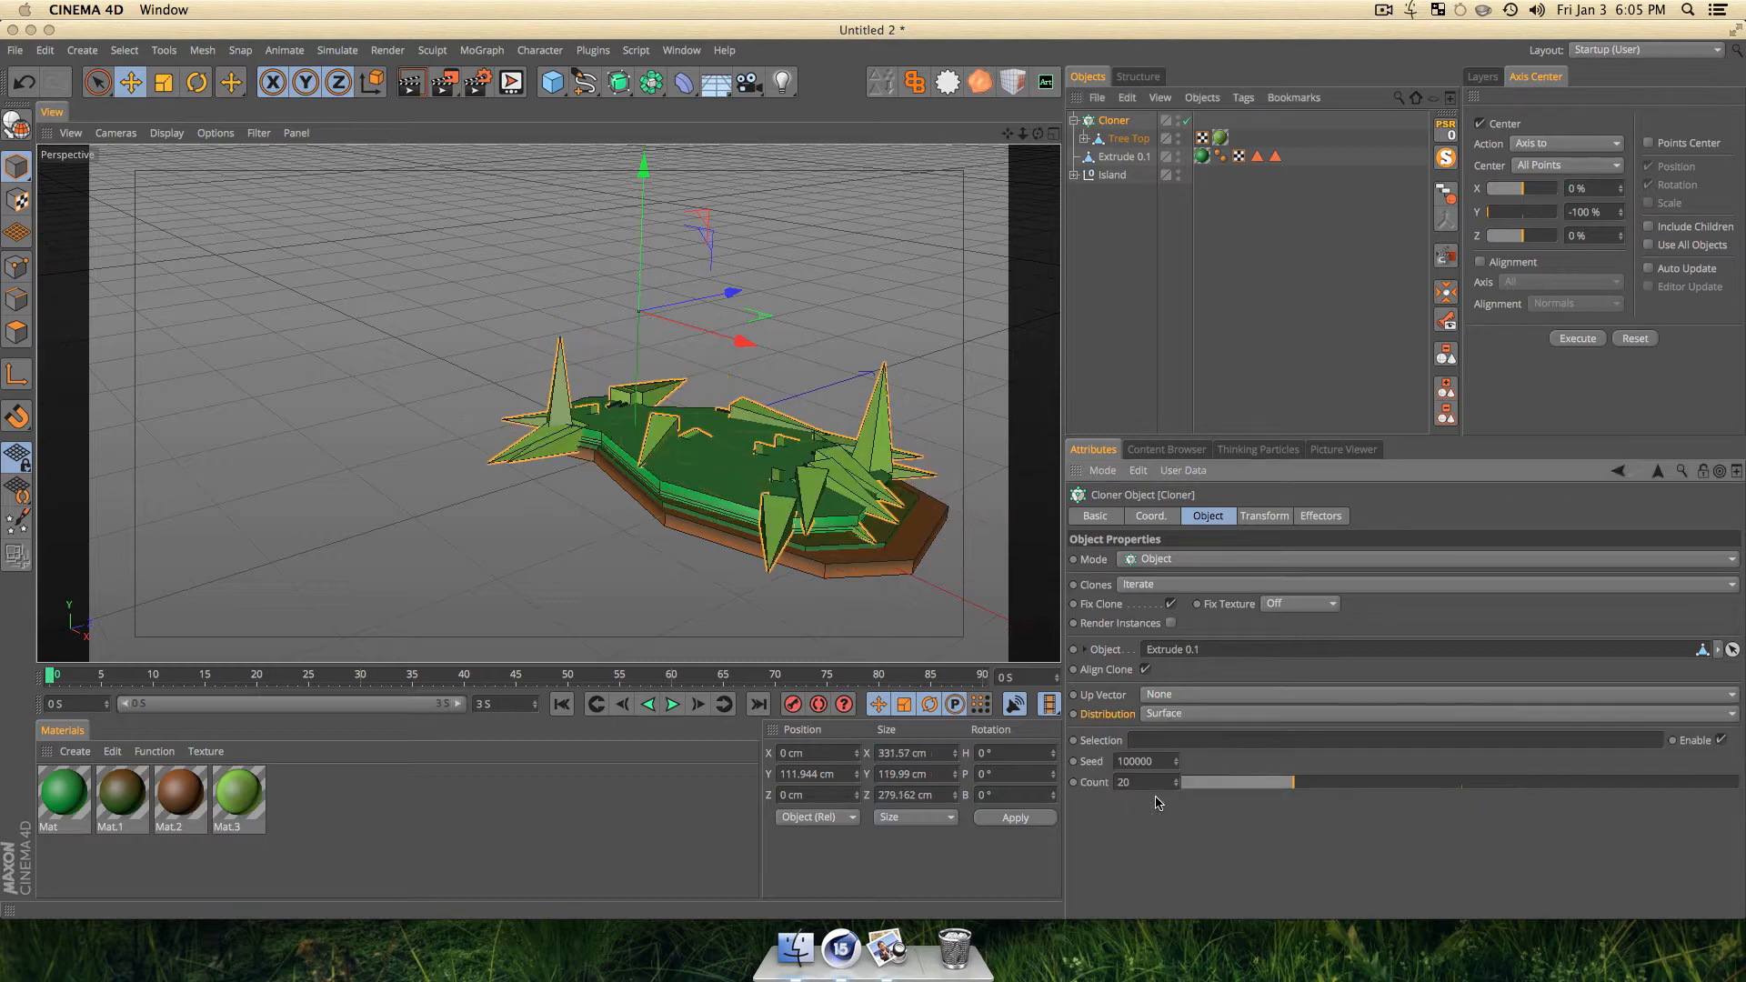
Try Y+, X+ and Z+ as the Cloner's Up Vector and settle on Y+.
left_click(1171, 693)
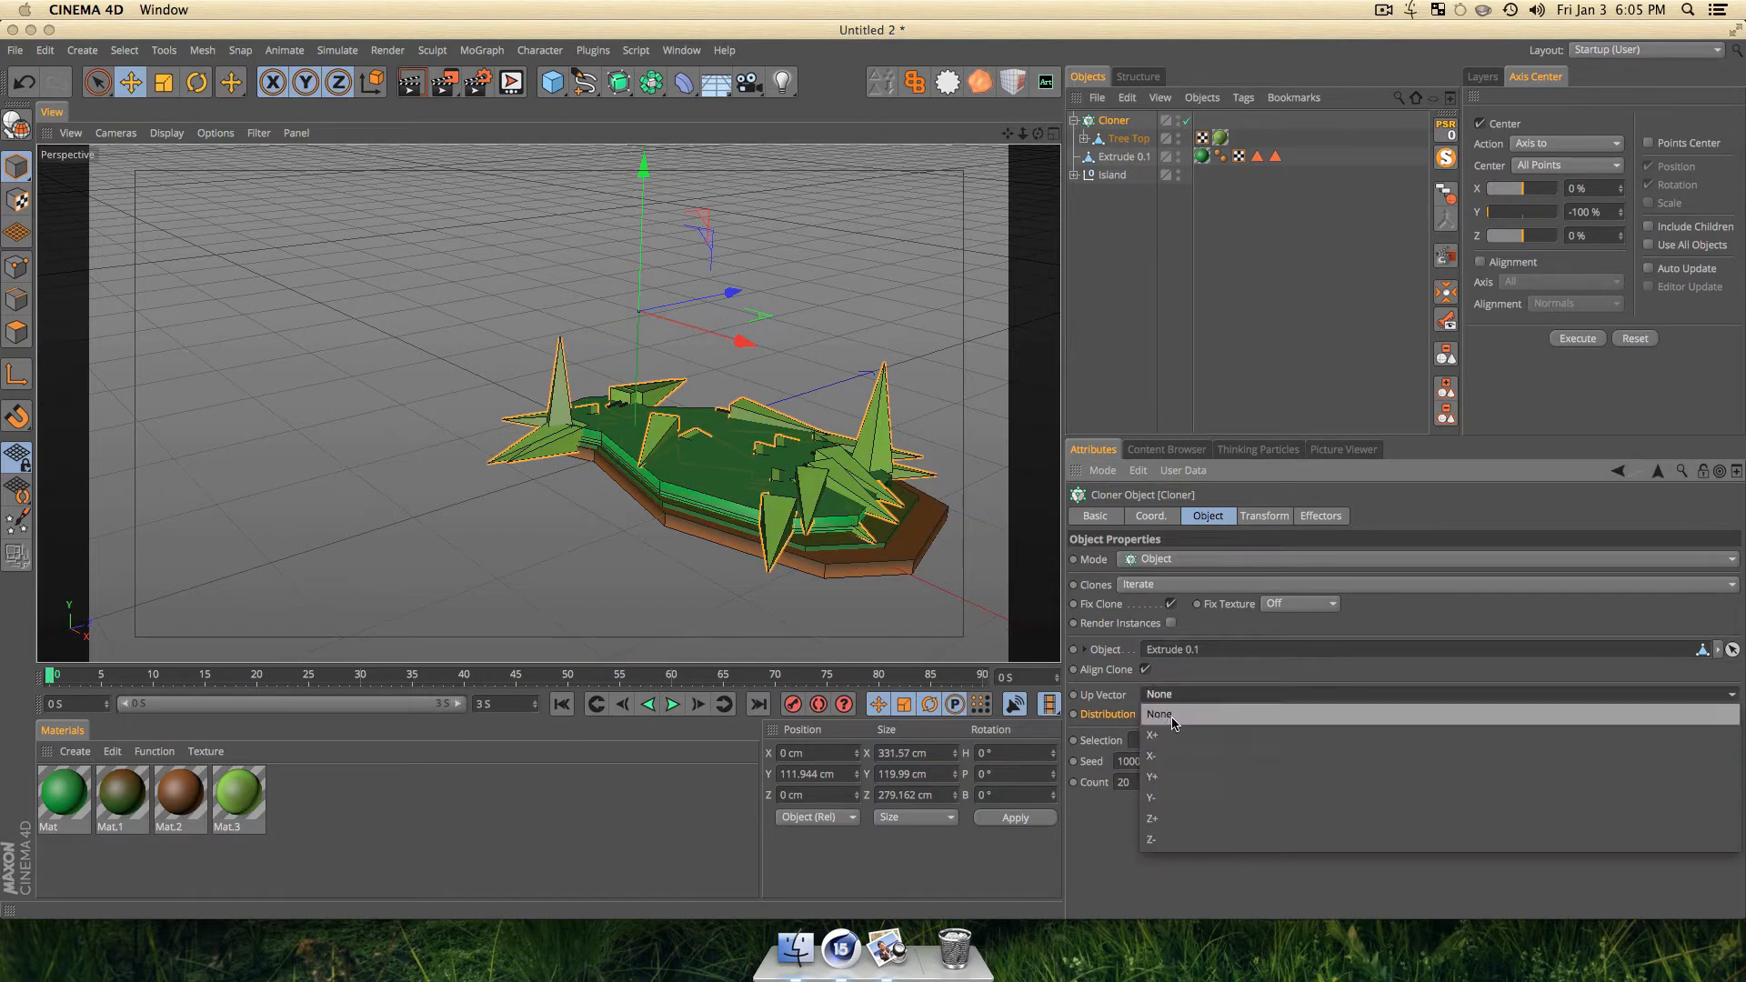
left_click(1173, 774)
left_click(1153, 693)
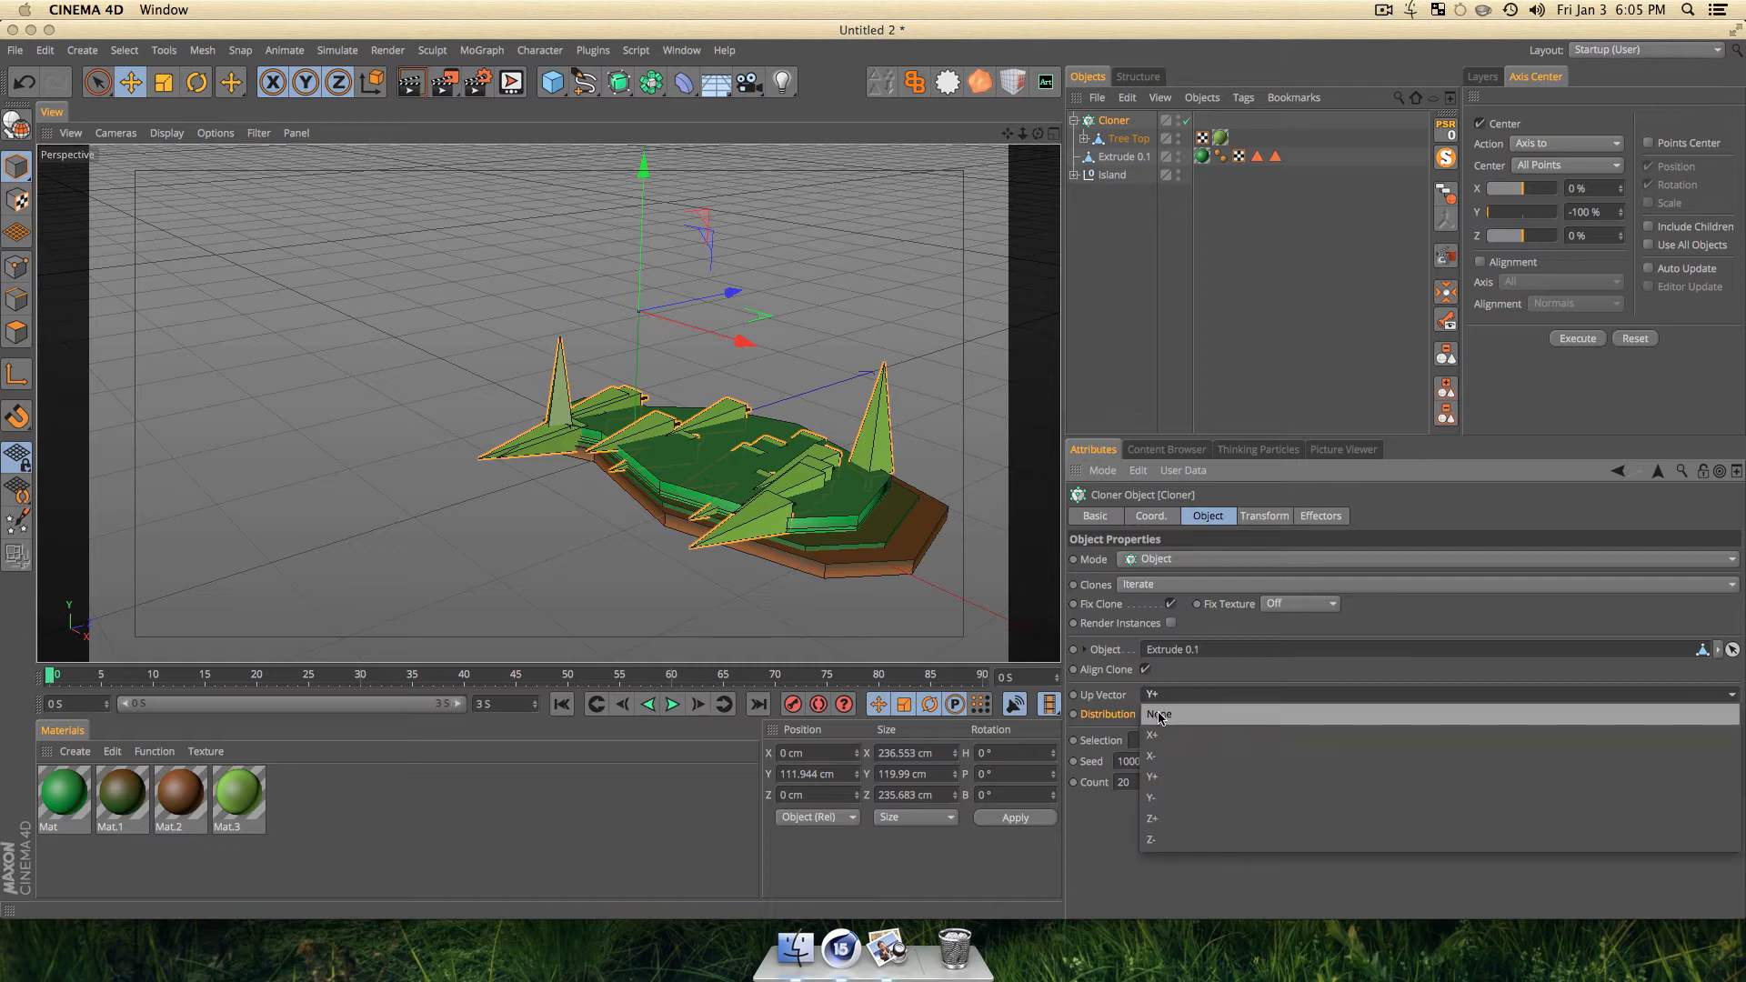
left_click(1162, 736)
left_click(1160, 693)
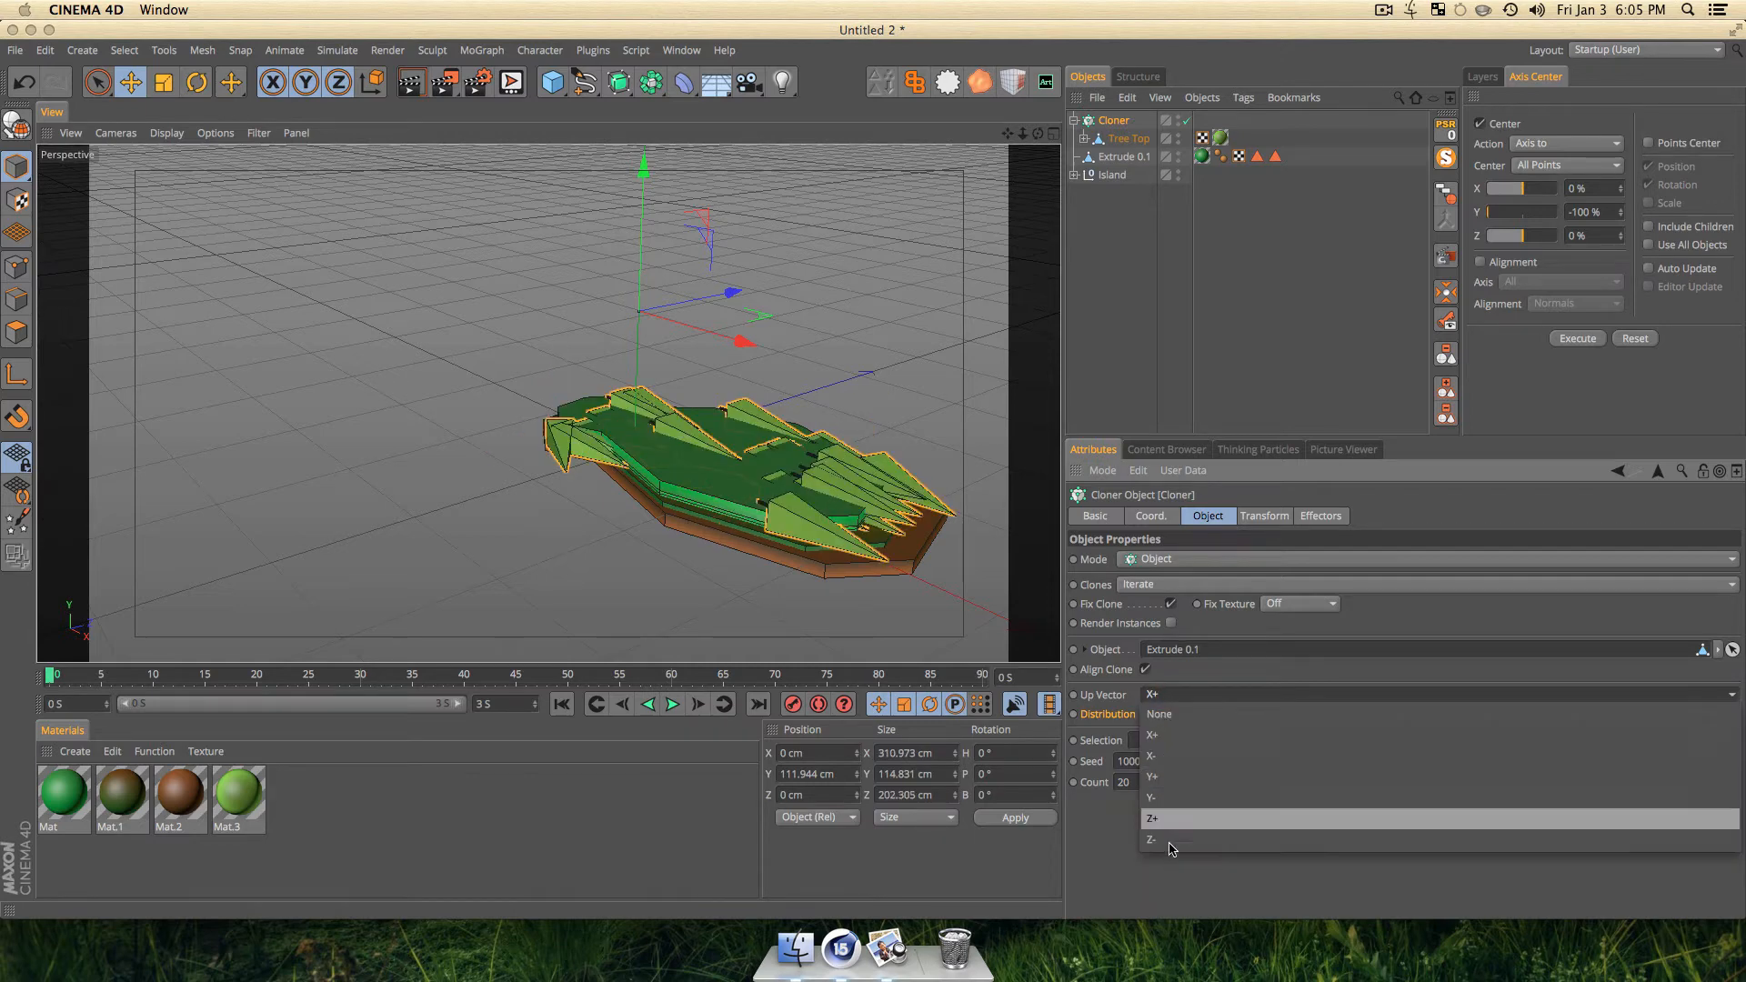
left_click(1169, 821)
left_click(1159, 693)
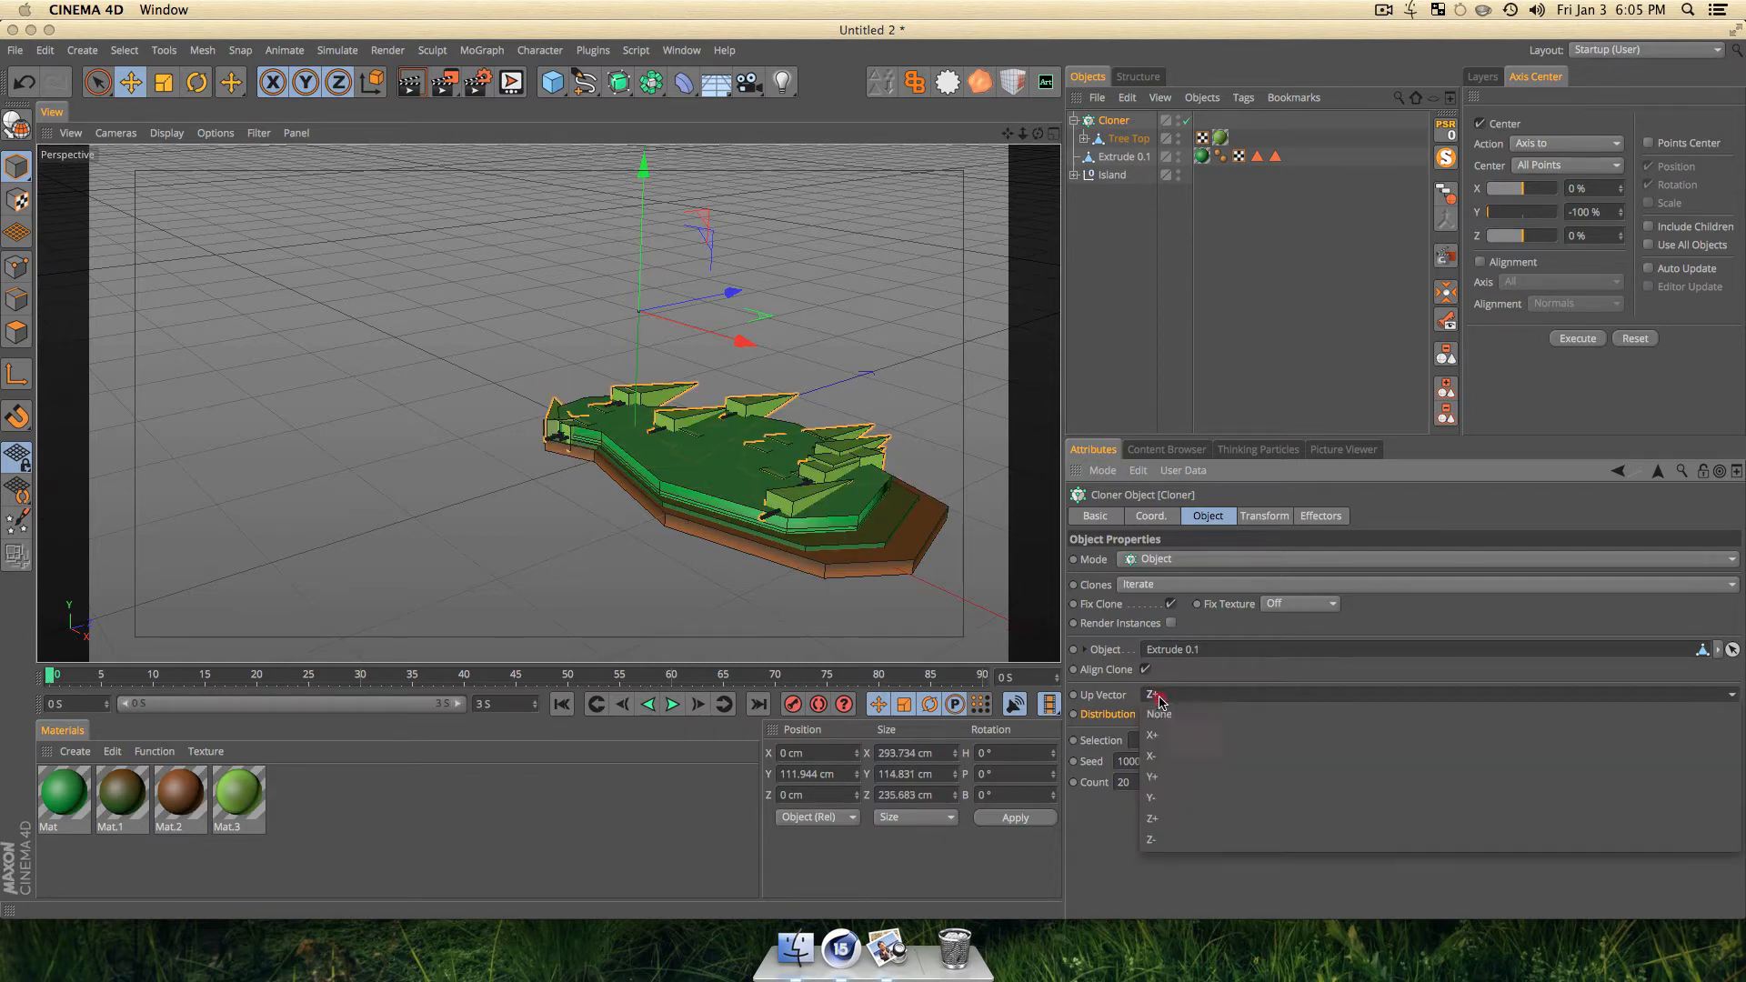
left_click(1162, 778)
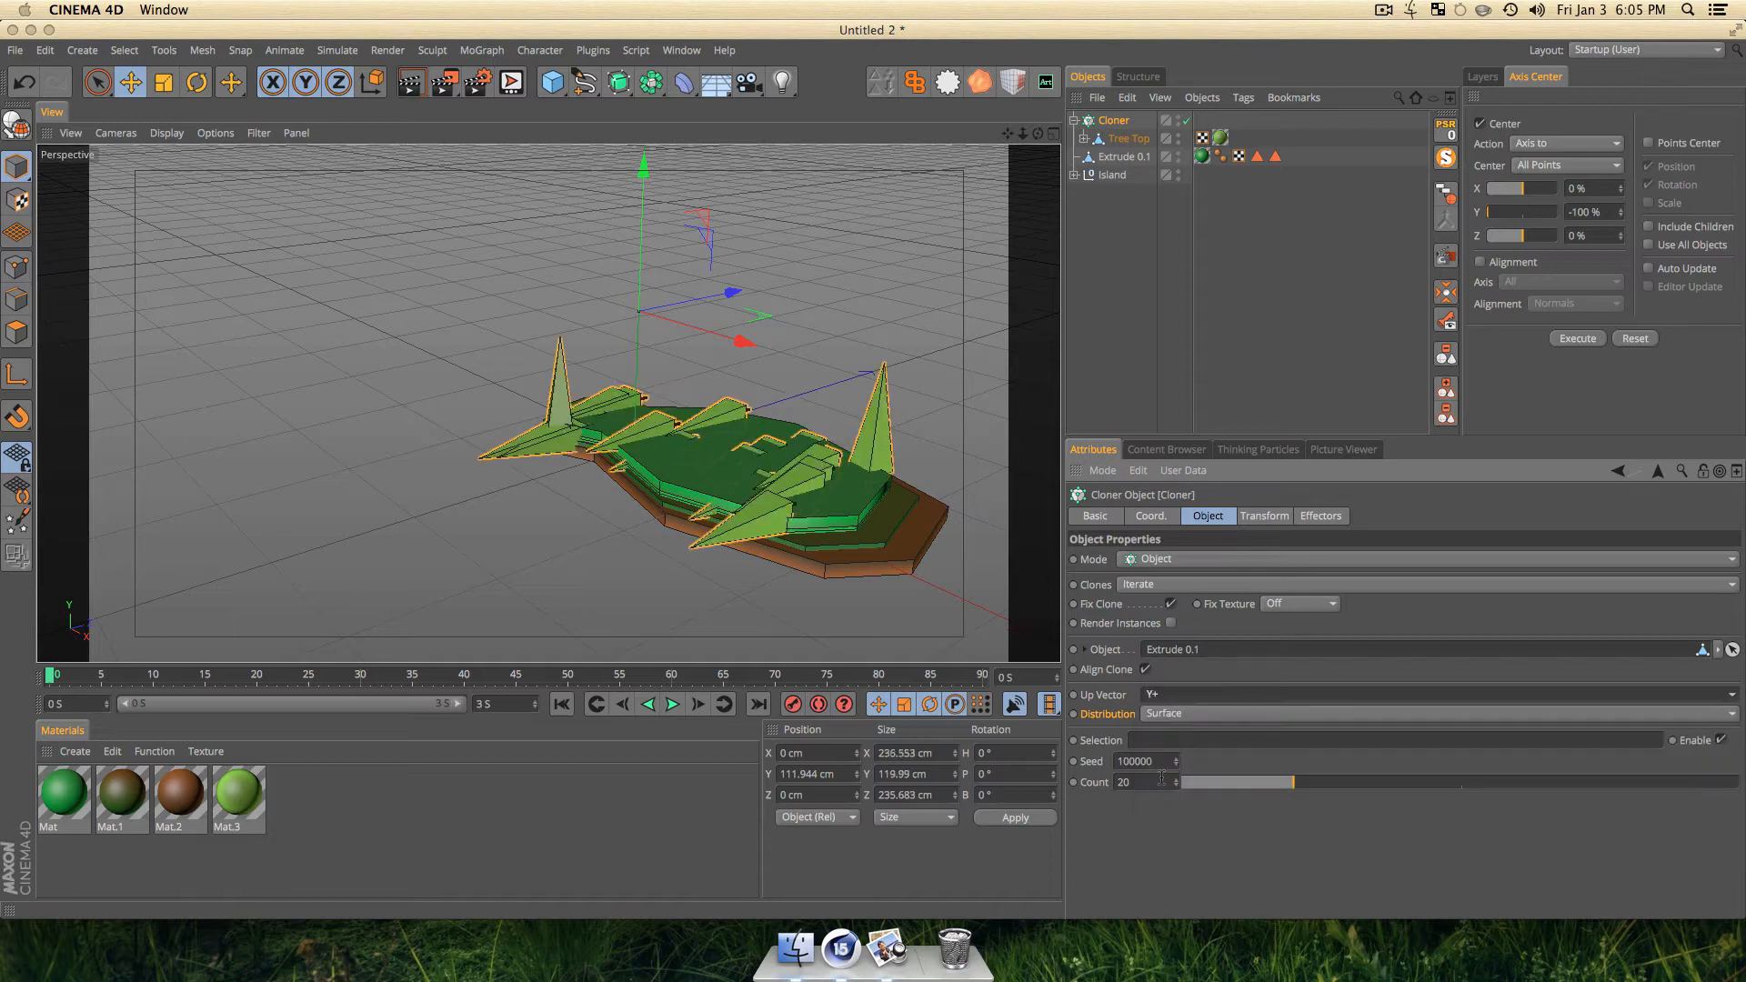
Try Vertex, Polygon Center and Surface as the Cloner's distribution and settle on Volume.
left_click(1164, 713)
left_click(1169, 731)
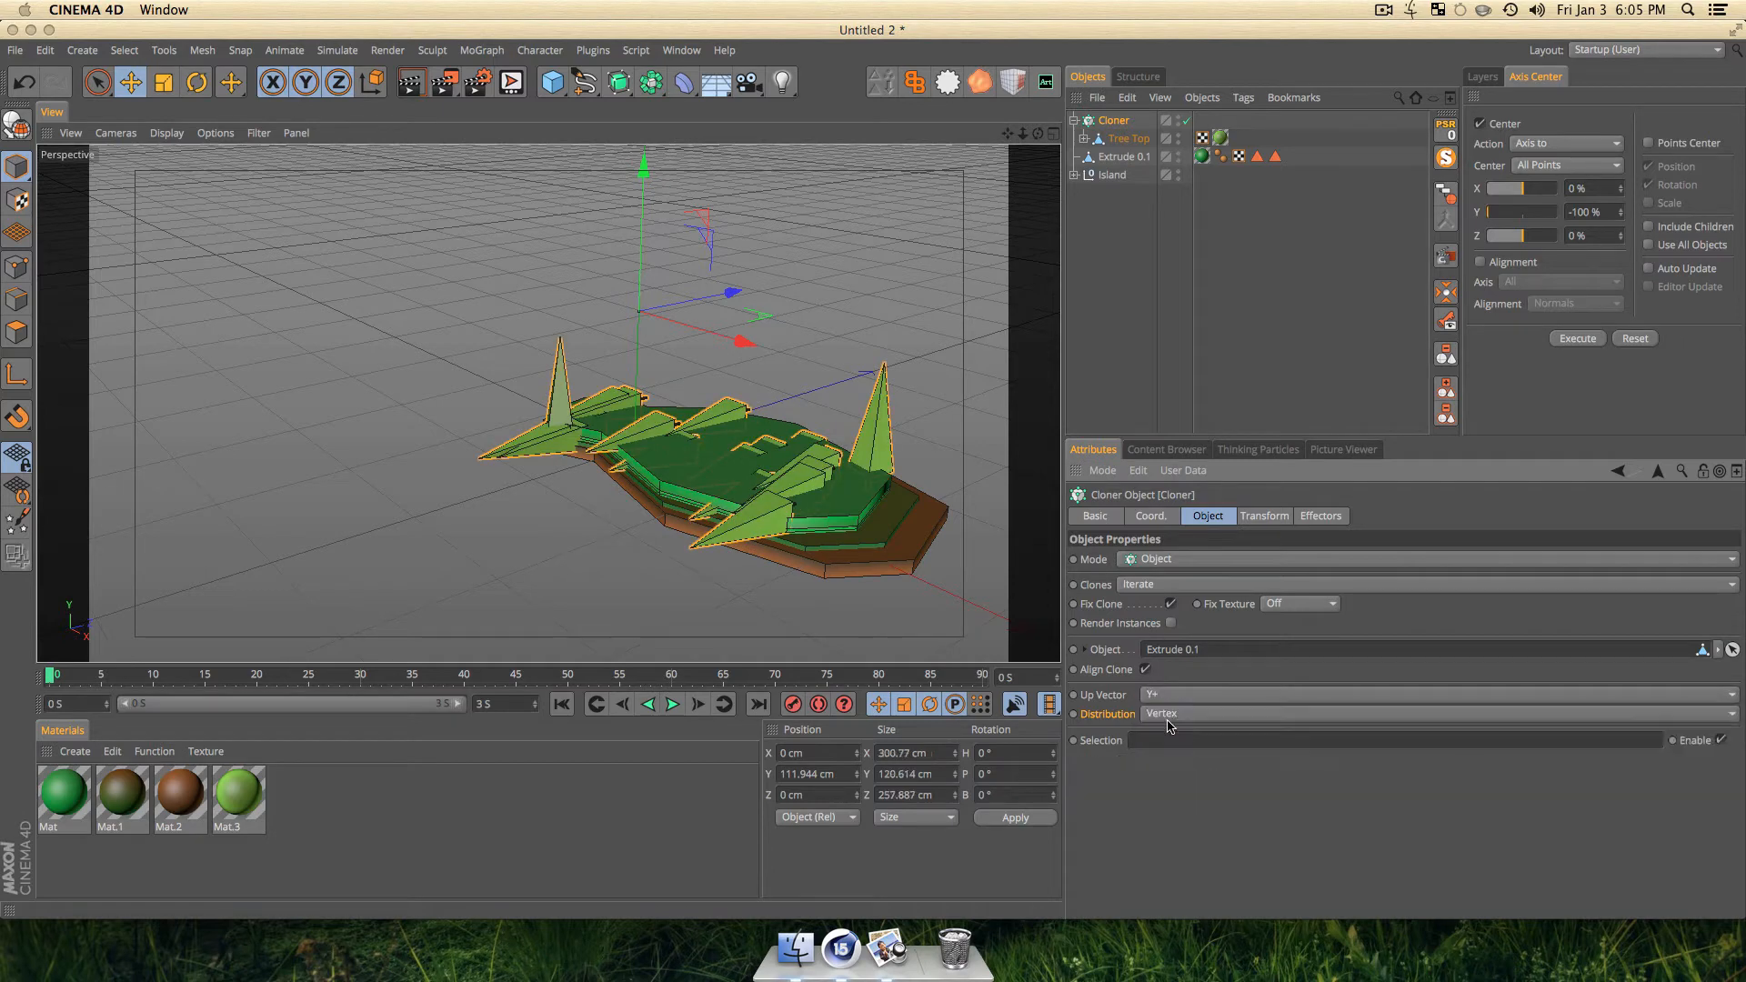
left_click(1169, 715)
left_click(1173, 769)
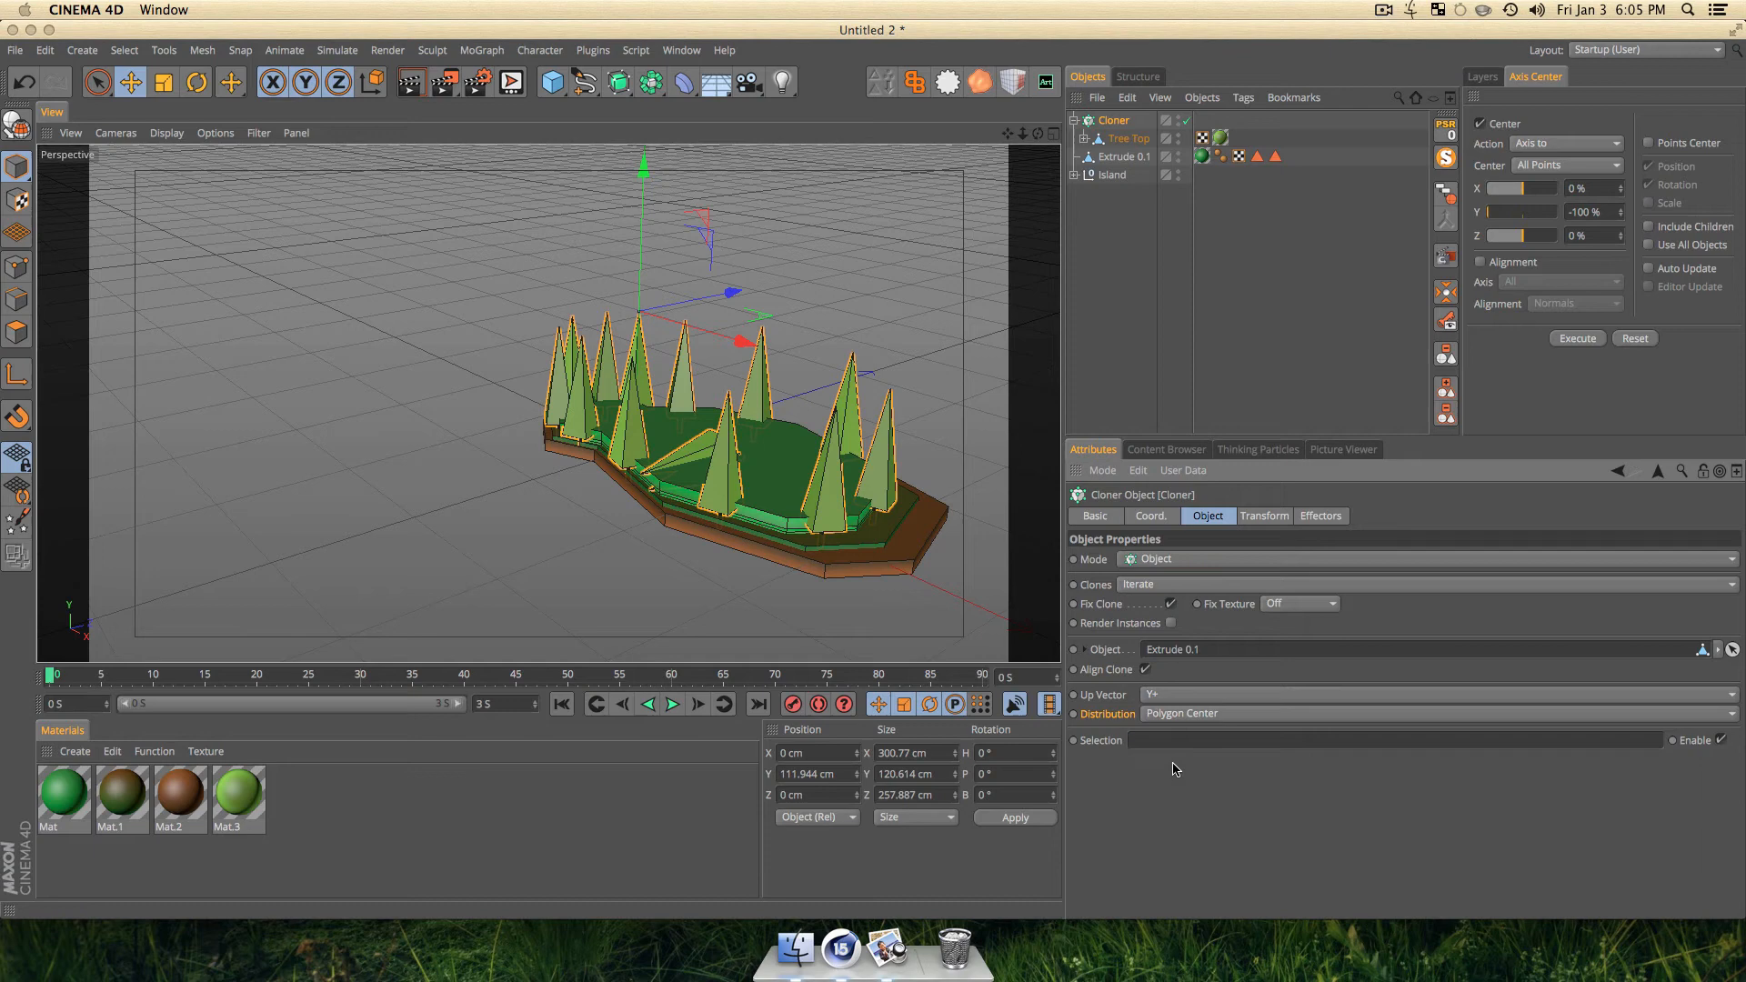
left_click(1173, 715)
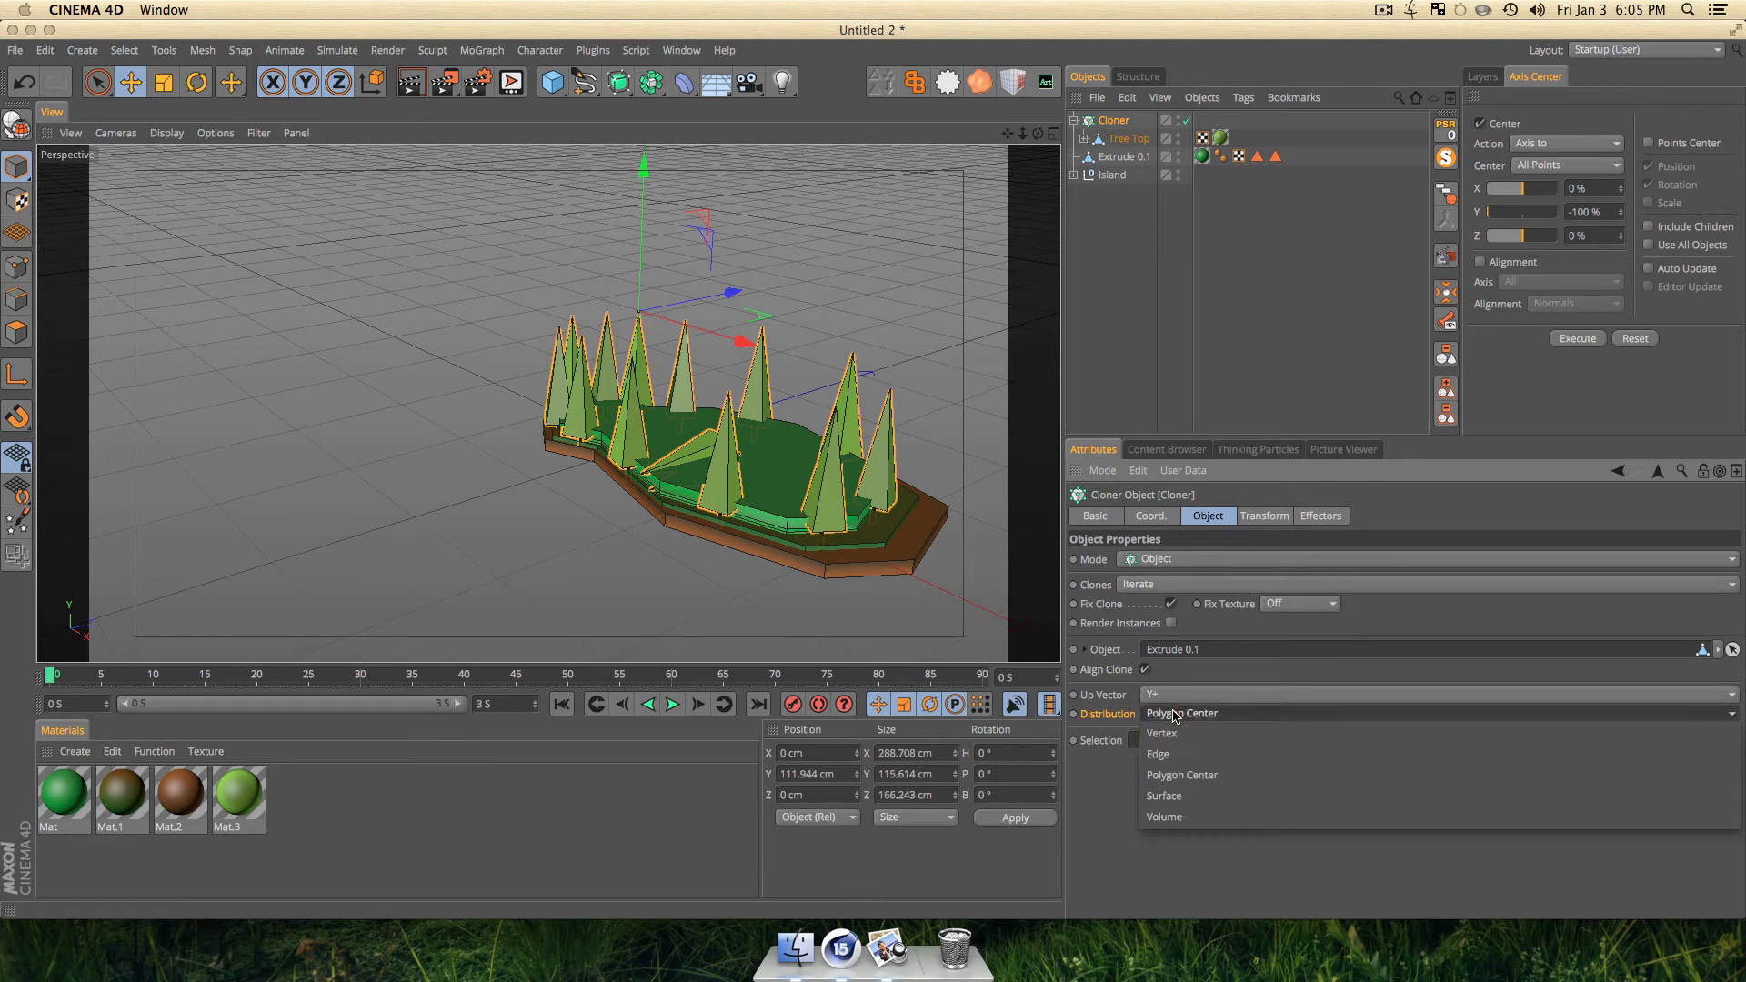
left_click(1177, 789)
left_click(1170, 714)
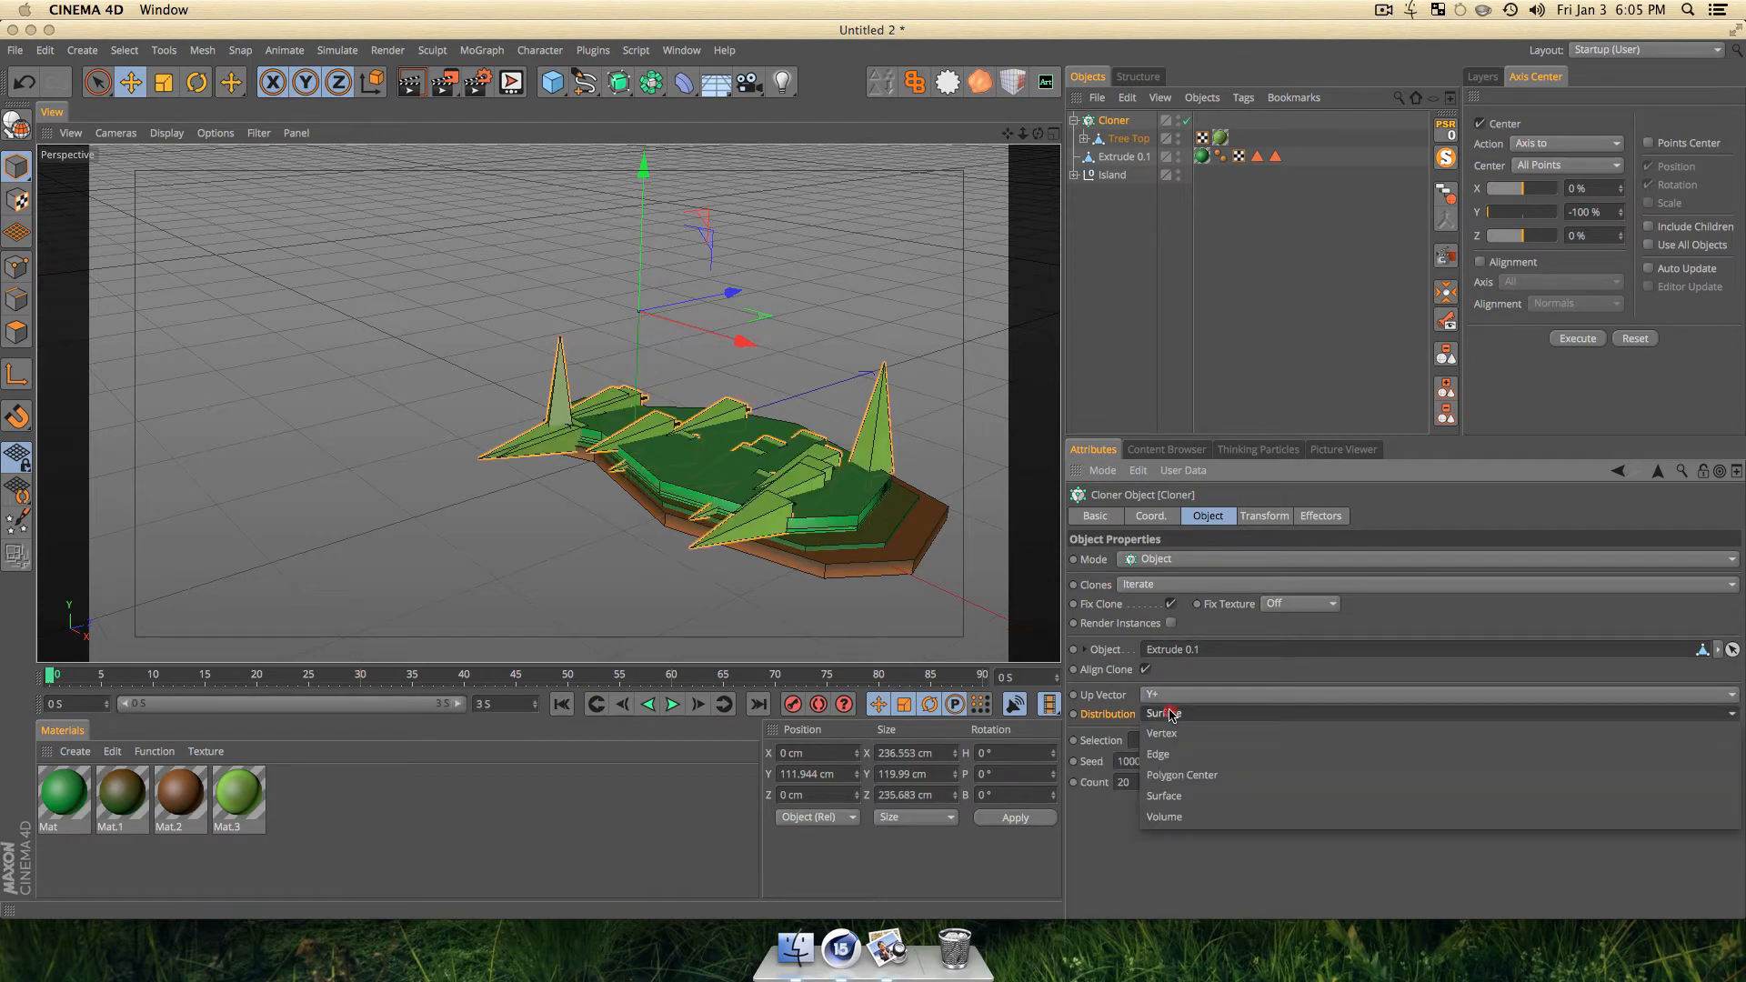
left_click(1170, 808)
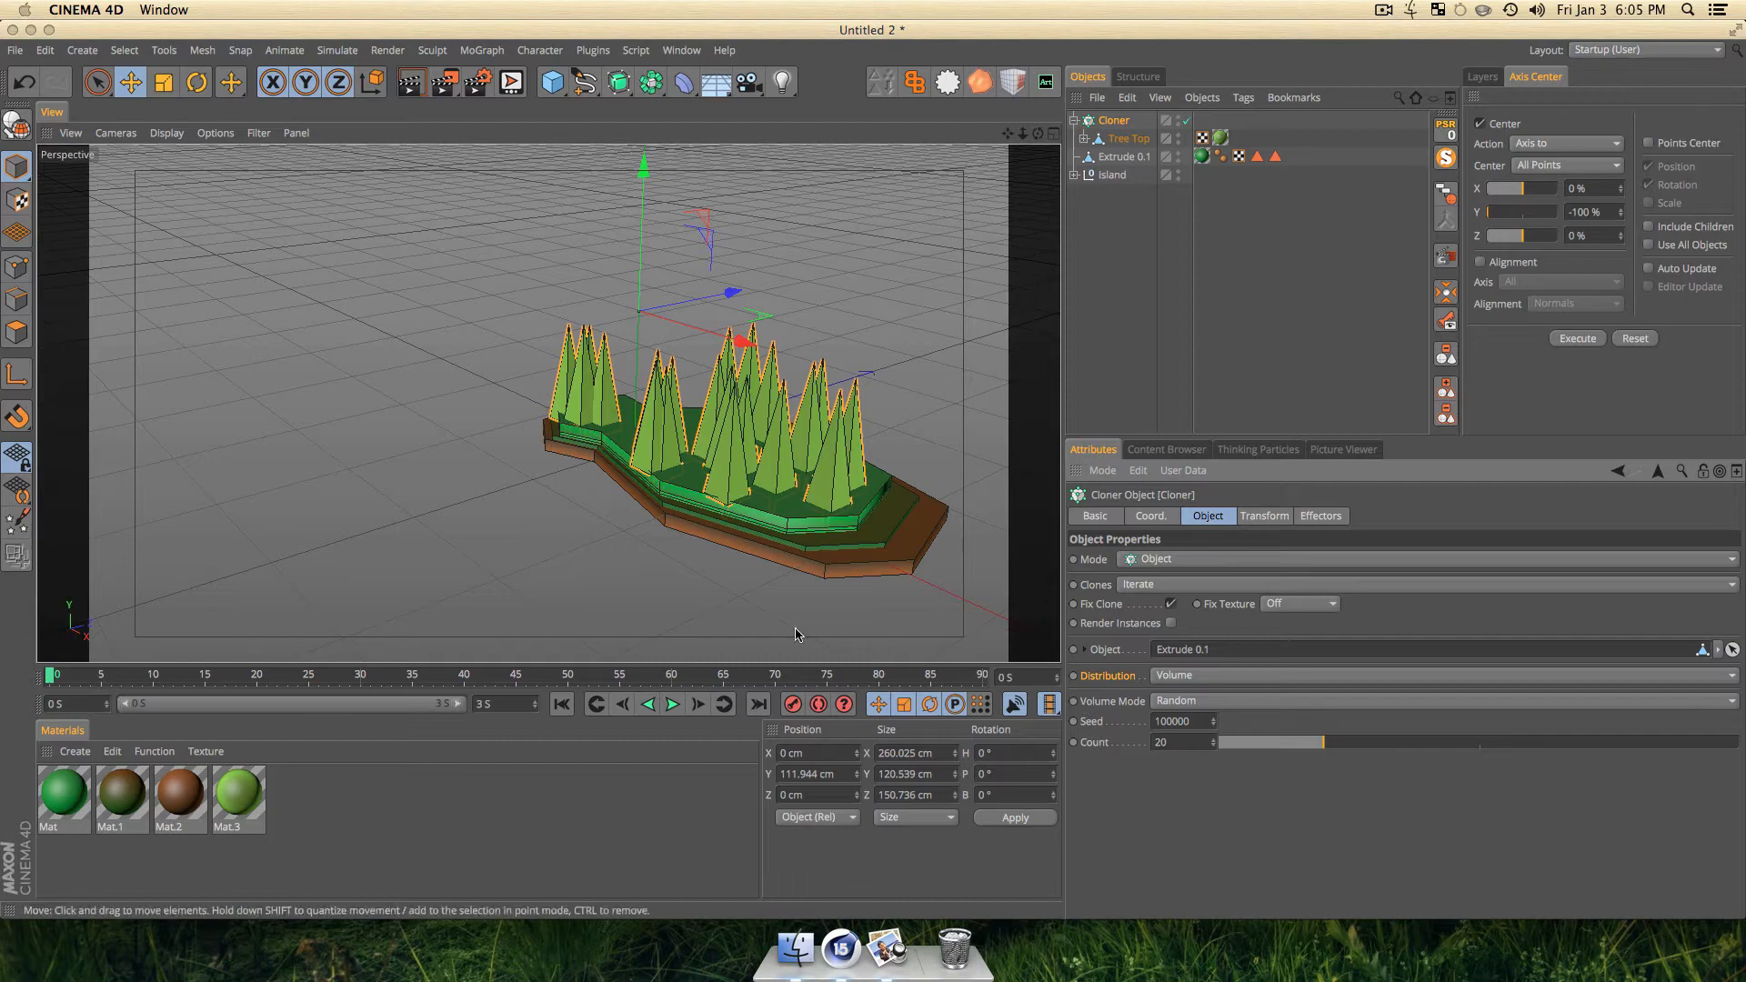
Reduce the Cloner's tree count to 12.
key("3")
mouse_move(676, 449)
left_mouse_down()
mouse_move(382, 433)
mouse_move(982, 444)
mouse_move(203, 379)
mouse_move(9, 400)
mouse_move(4, 340)
mouse_move(57, 461)
left_mouse_up()
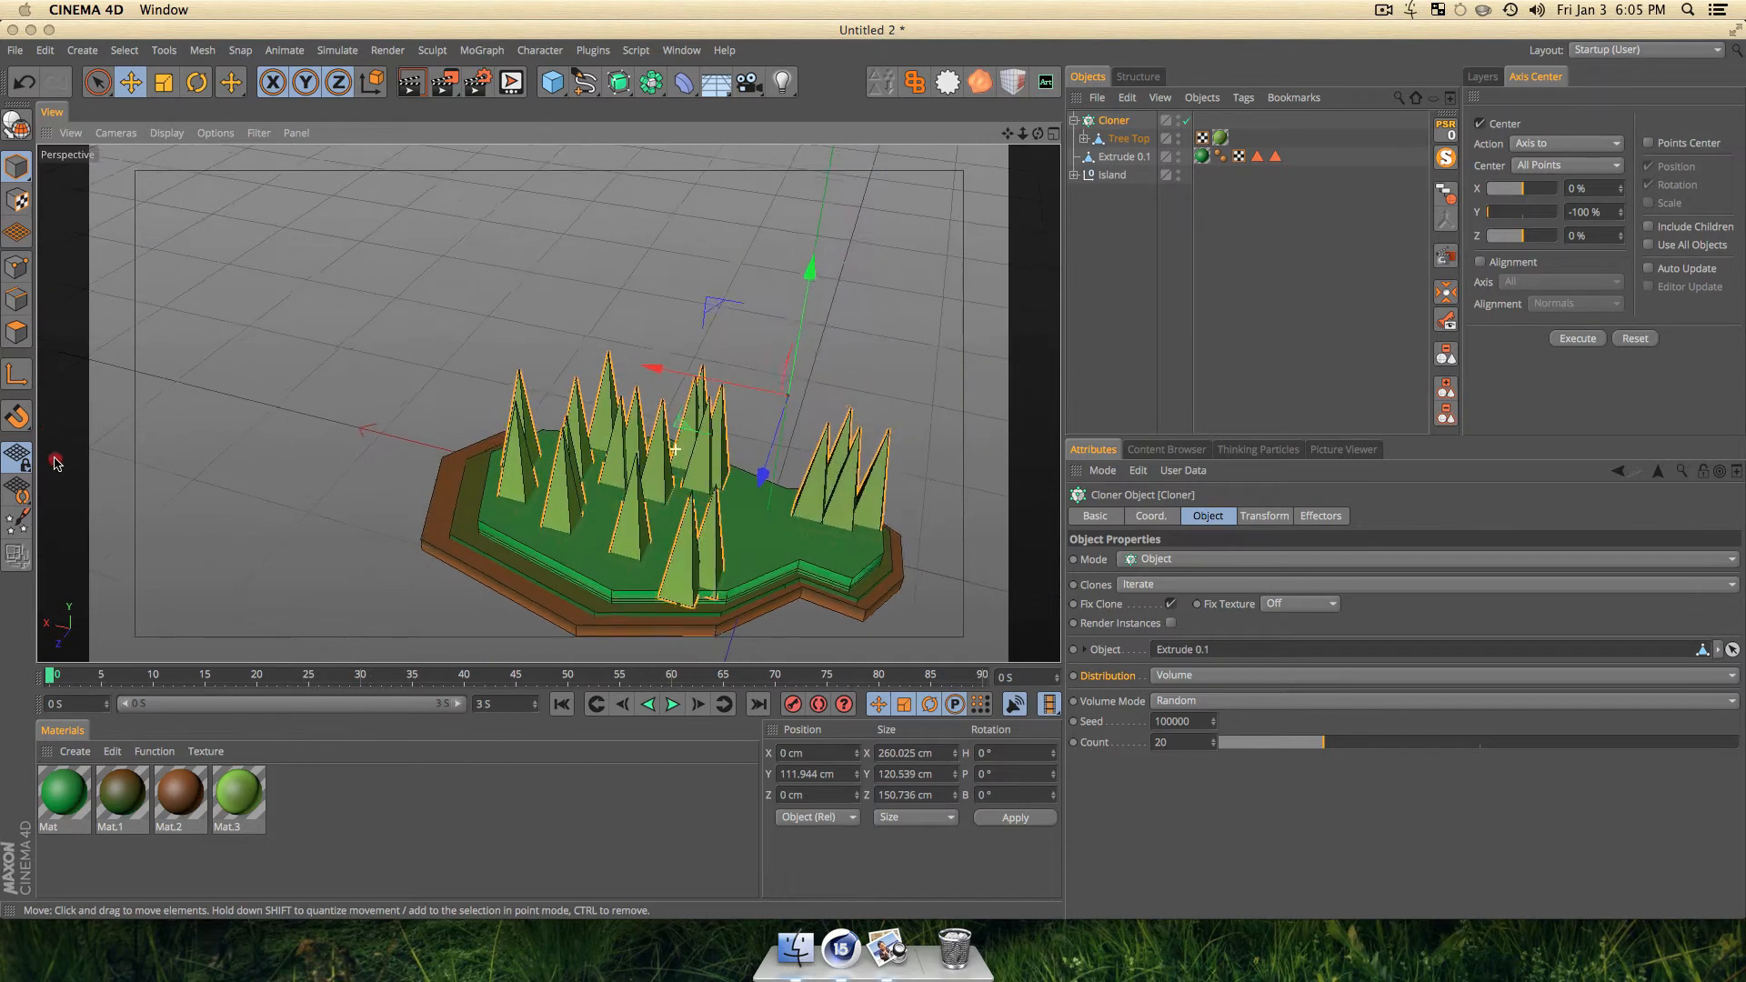
key("1")
left_click_drag(592, 511, 532, 305)
key("3")
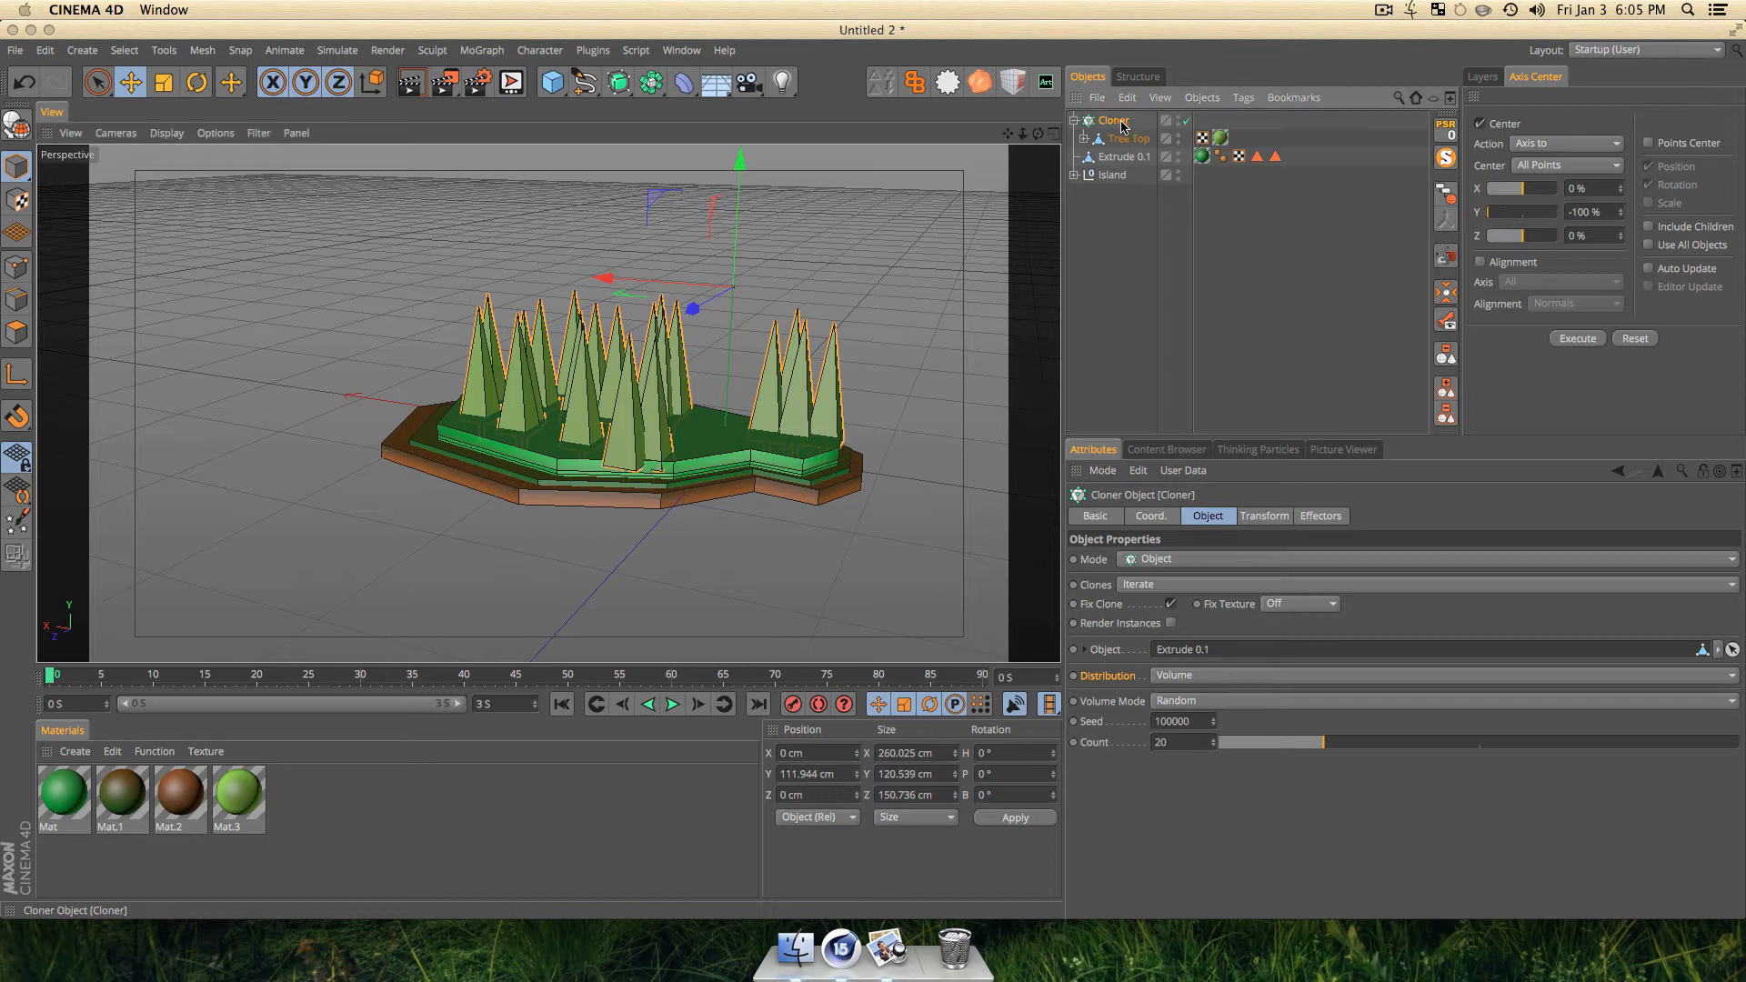
left_click(1300, 744)
left_click_drag(1298, 743, 1285, 742)
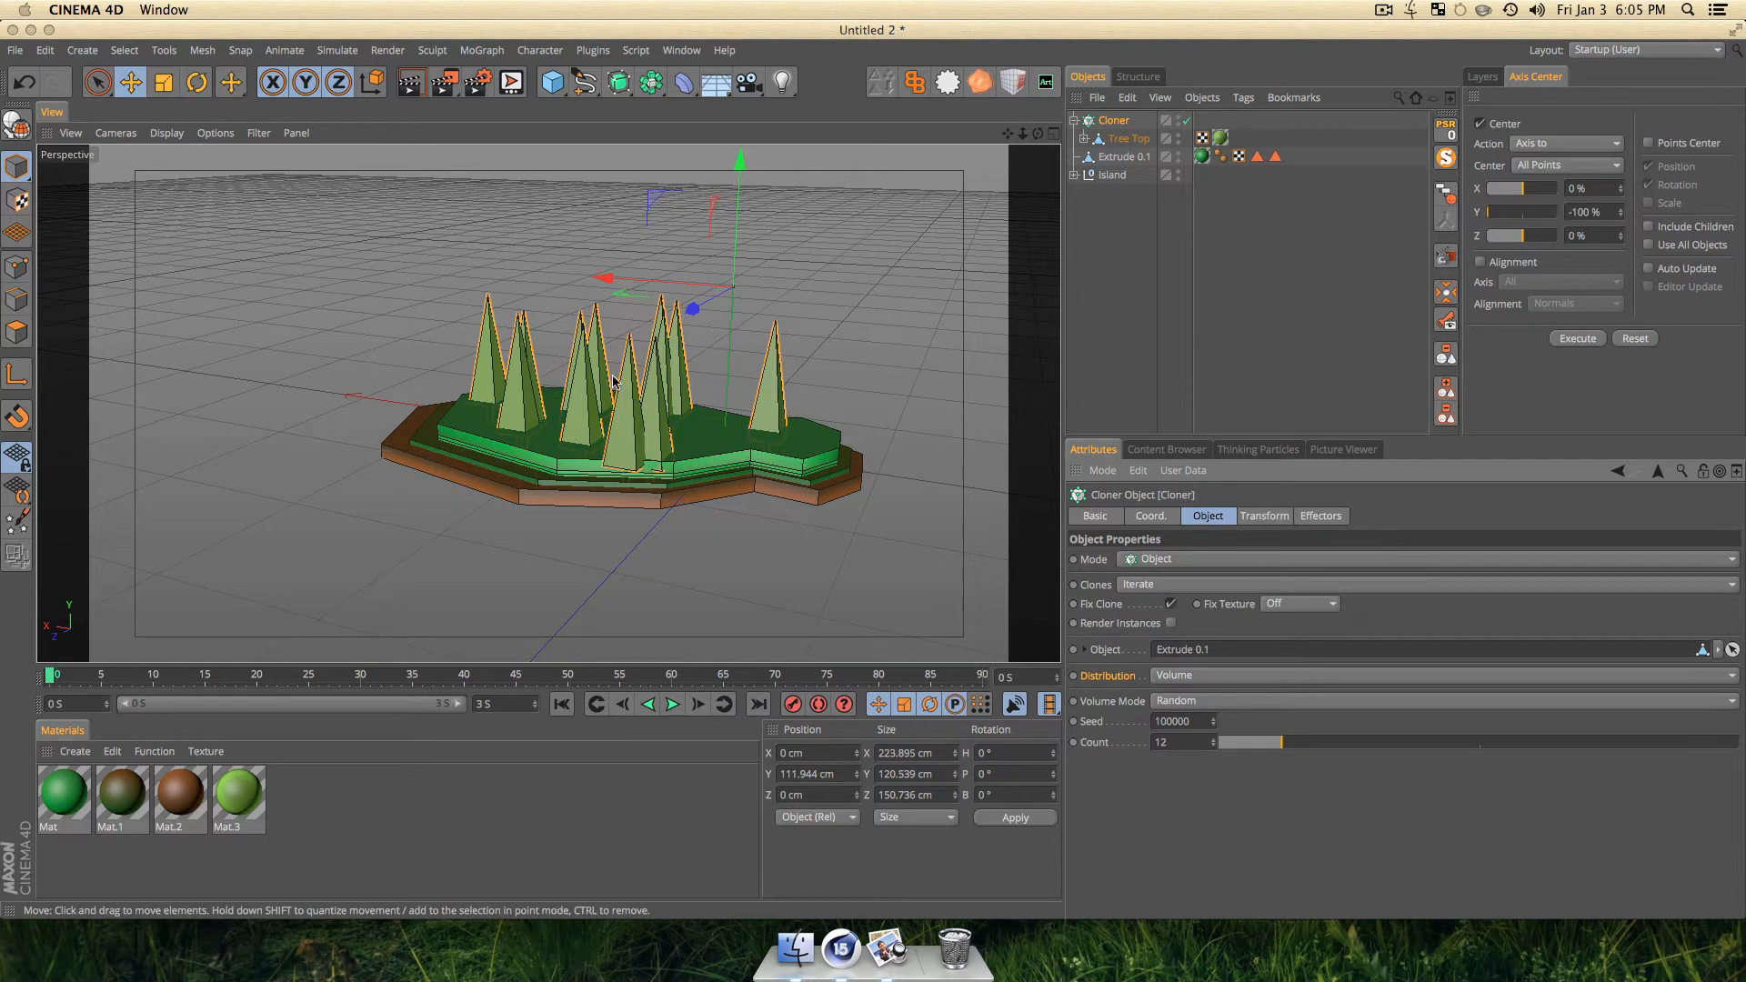
Hide Extrude 0.1 in both the viewport and the render, keeping Tree Top visible.
left_click(1179, 140, "alt")
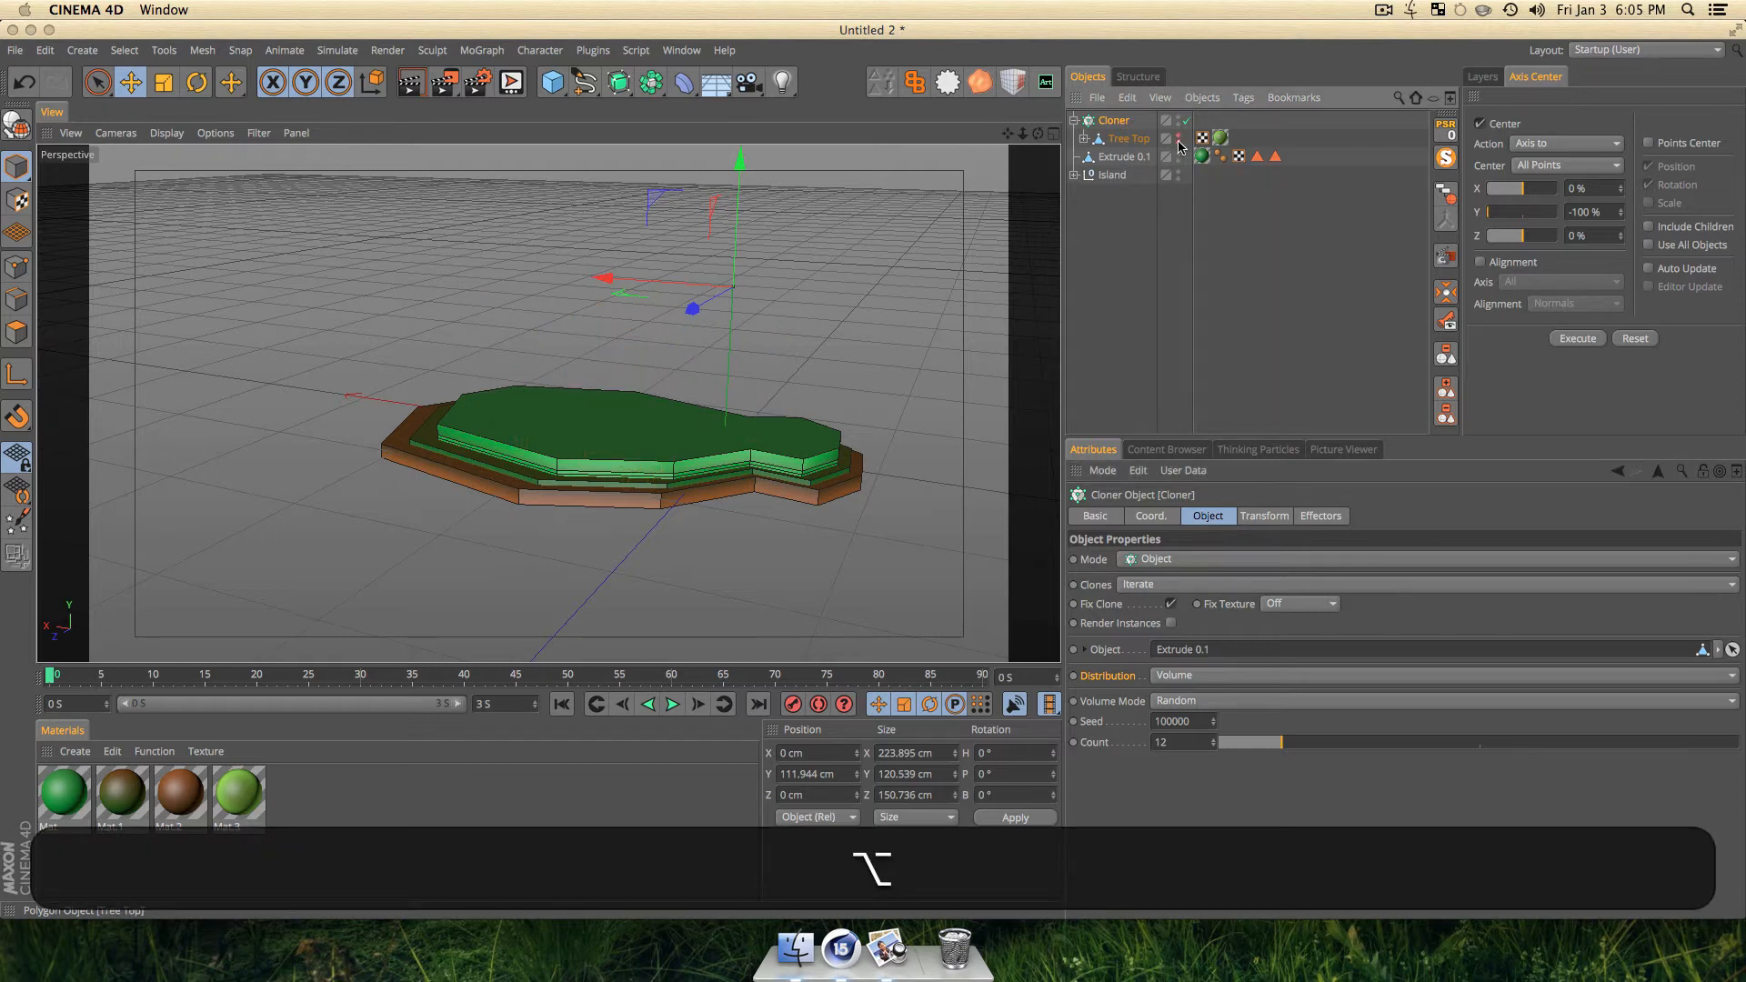
left_click(1179, 141, "alt")
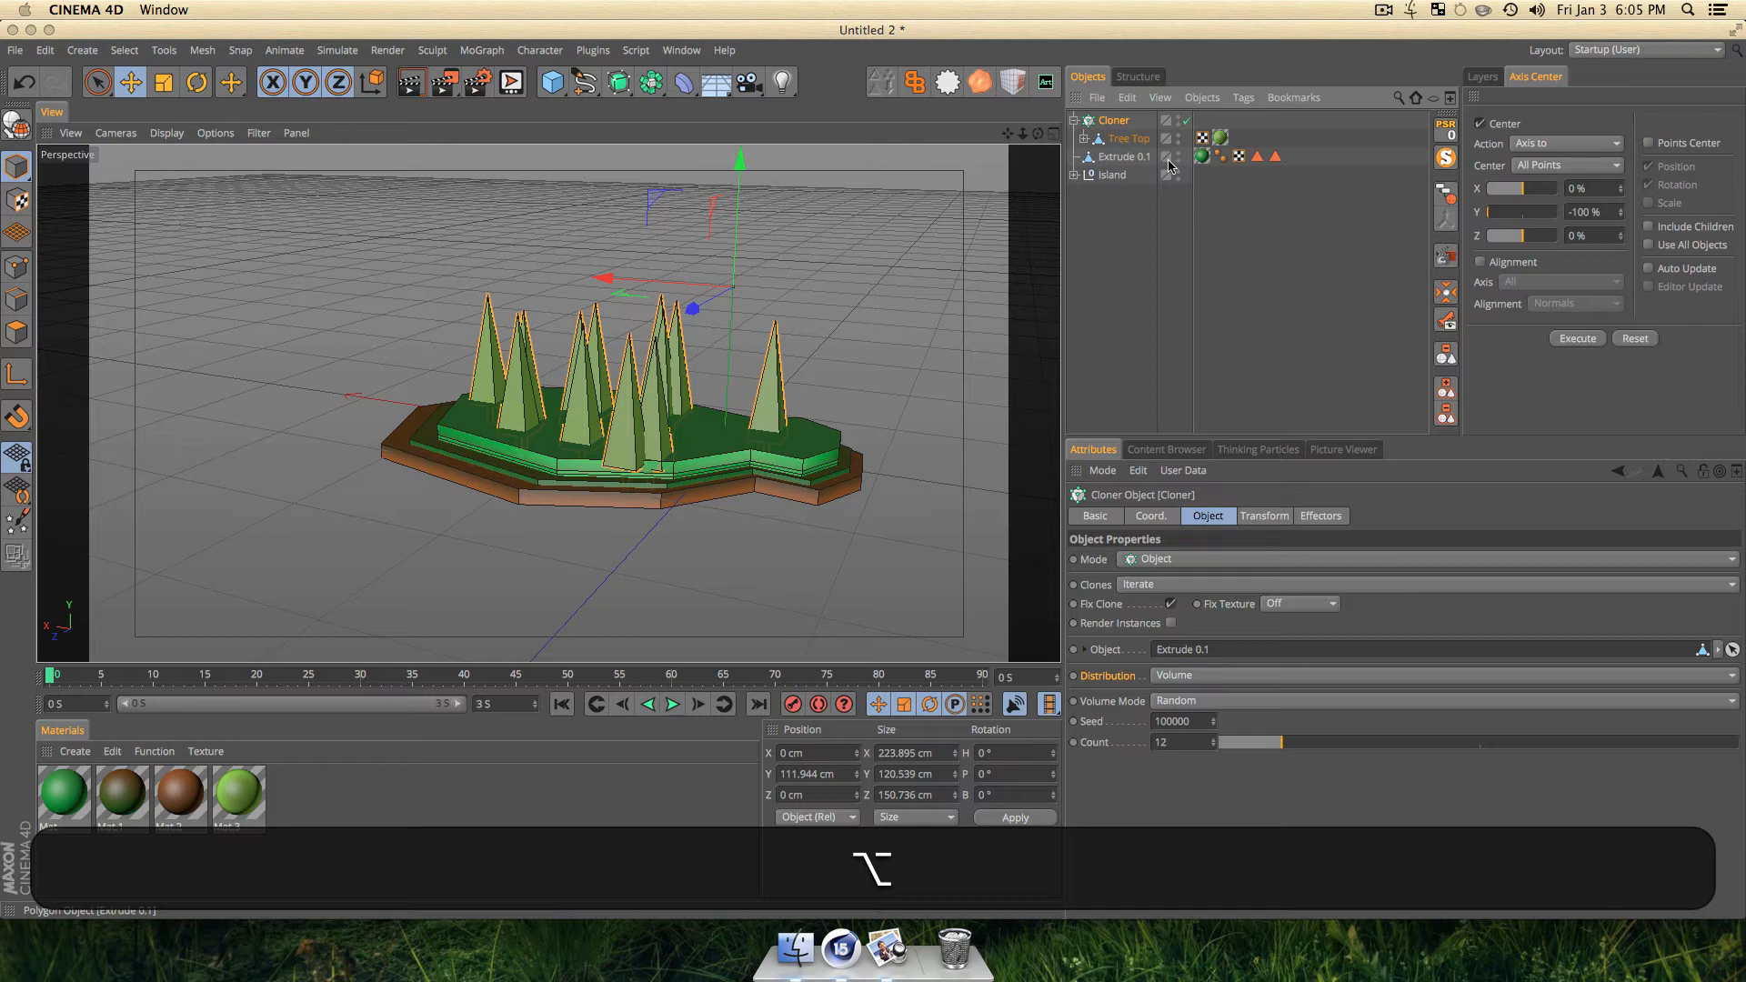
left_click(1178, 159, "alt")
left_click(958, 436)
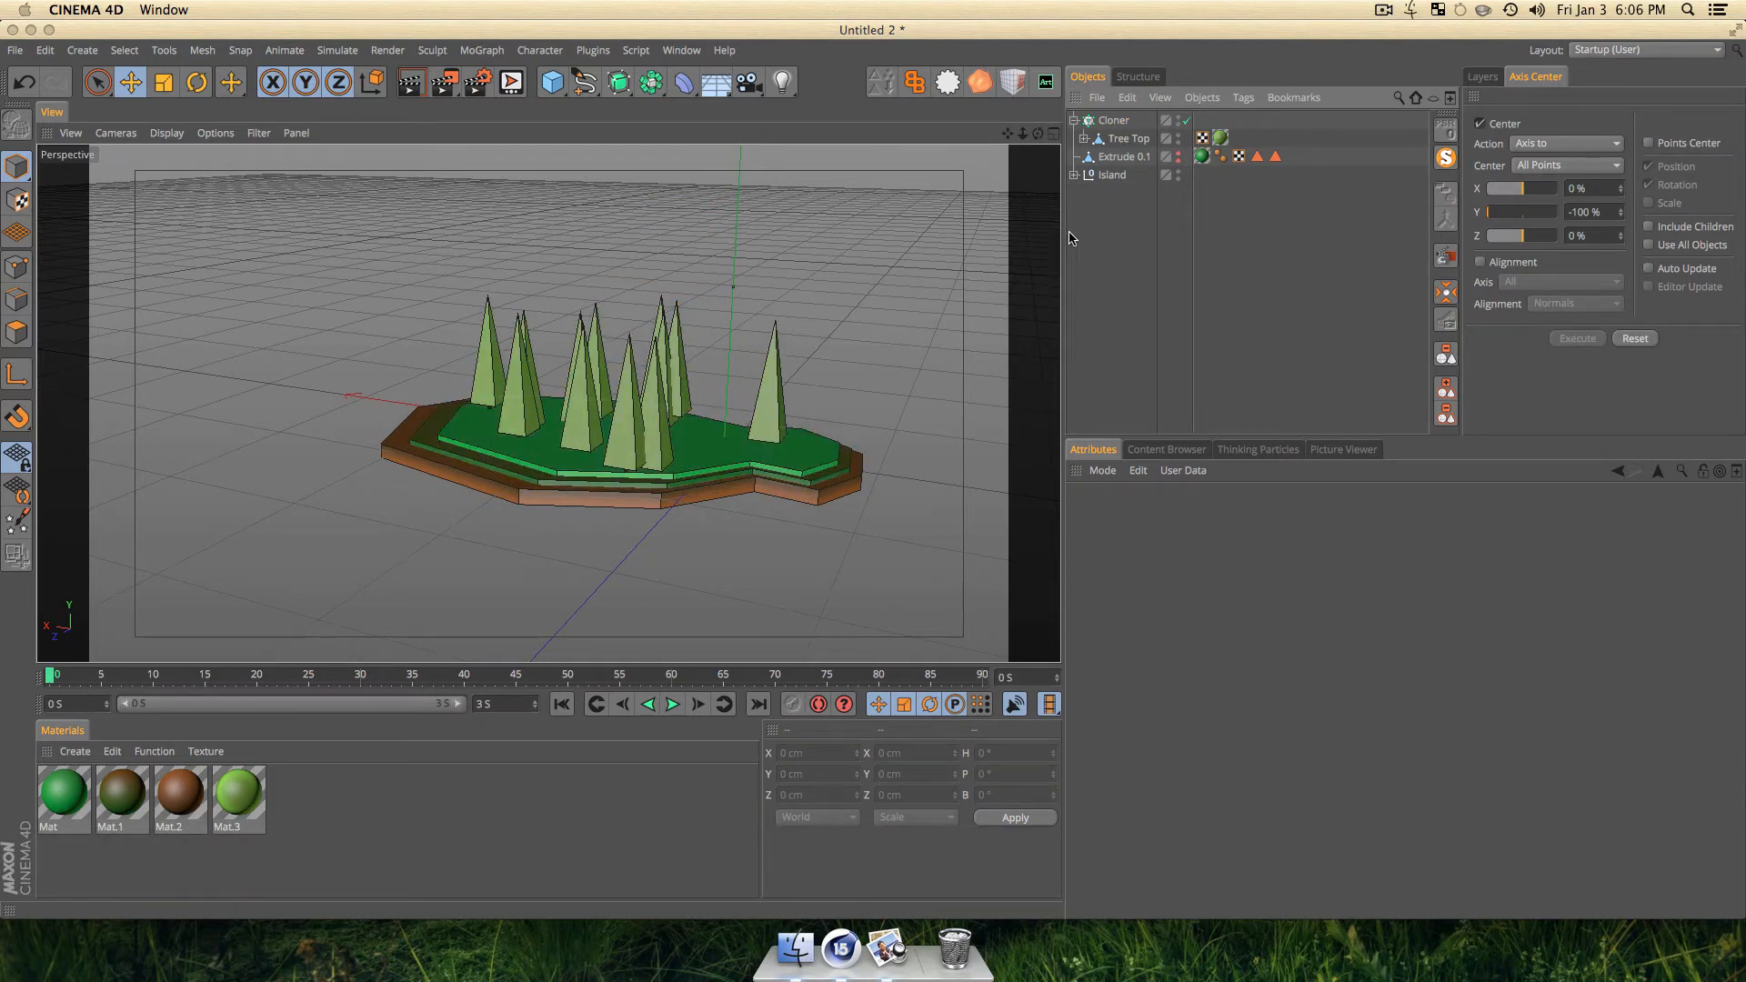
Add a Random effector to the Cloner.
left_click(1114, 120)
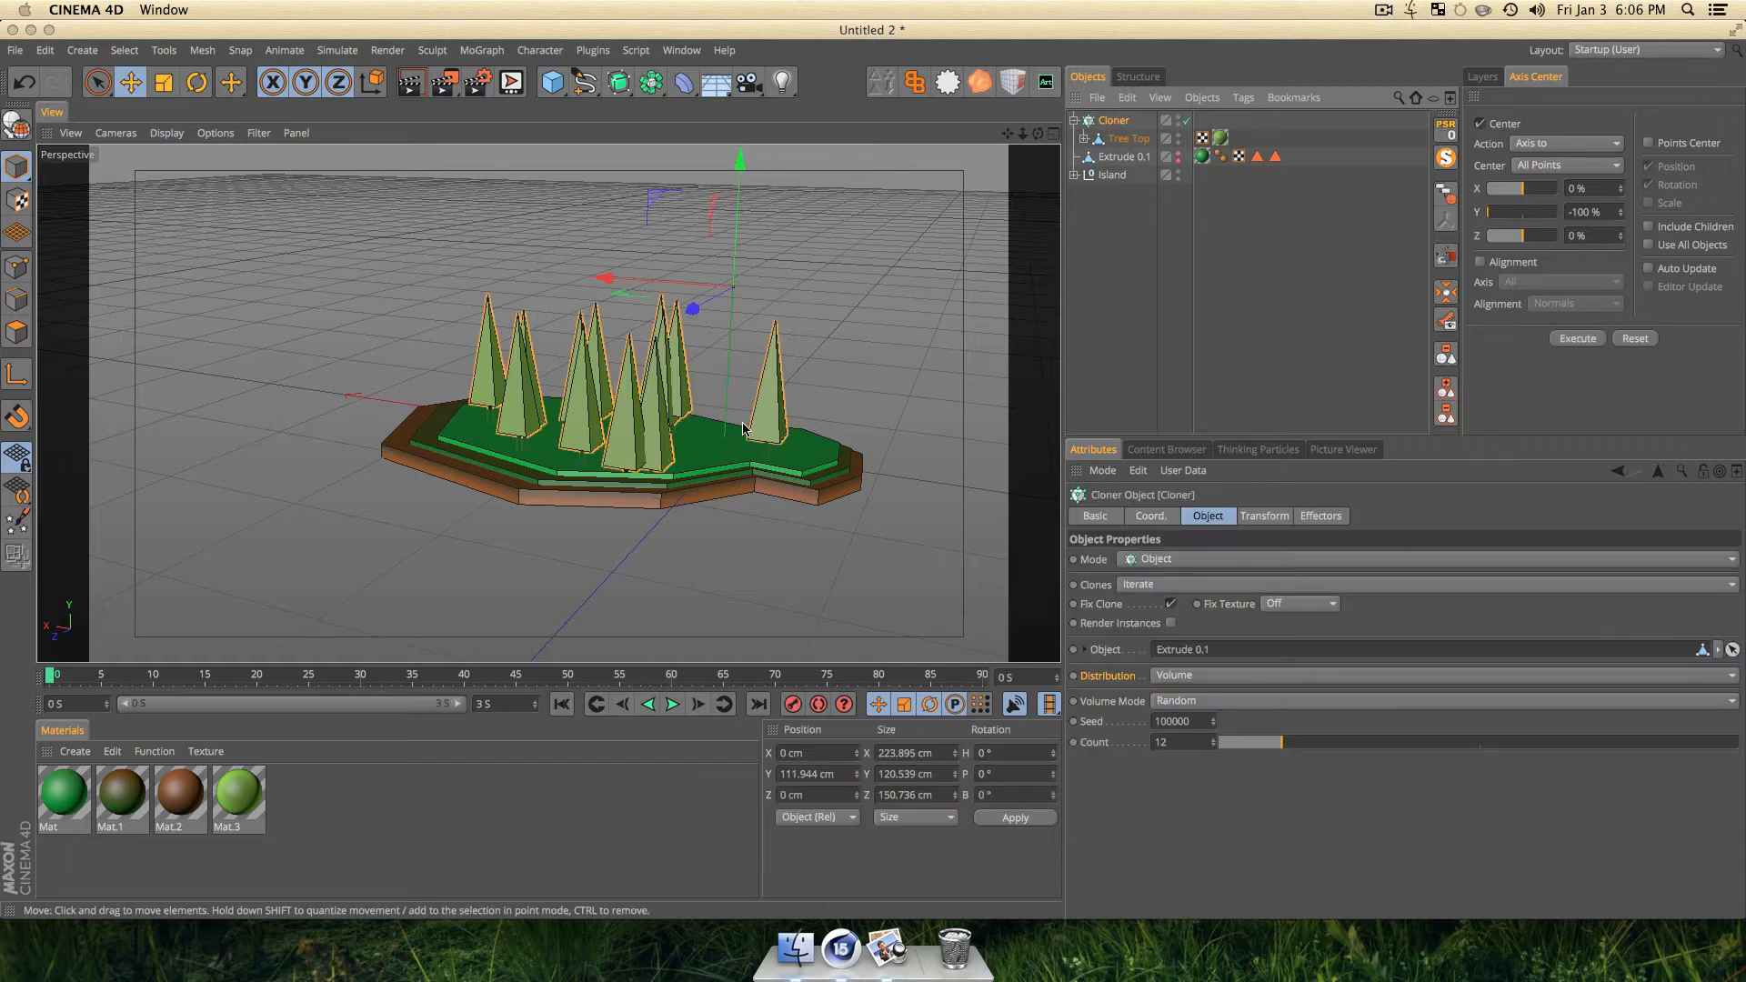
key("3")
left_click_drag(546, 457, 684, 329)
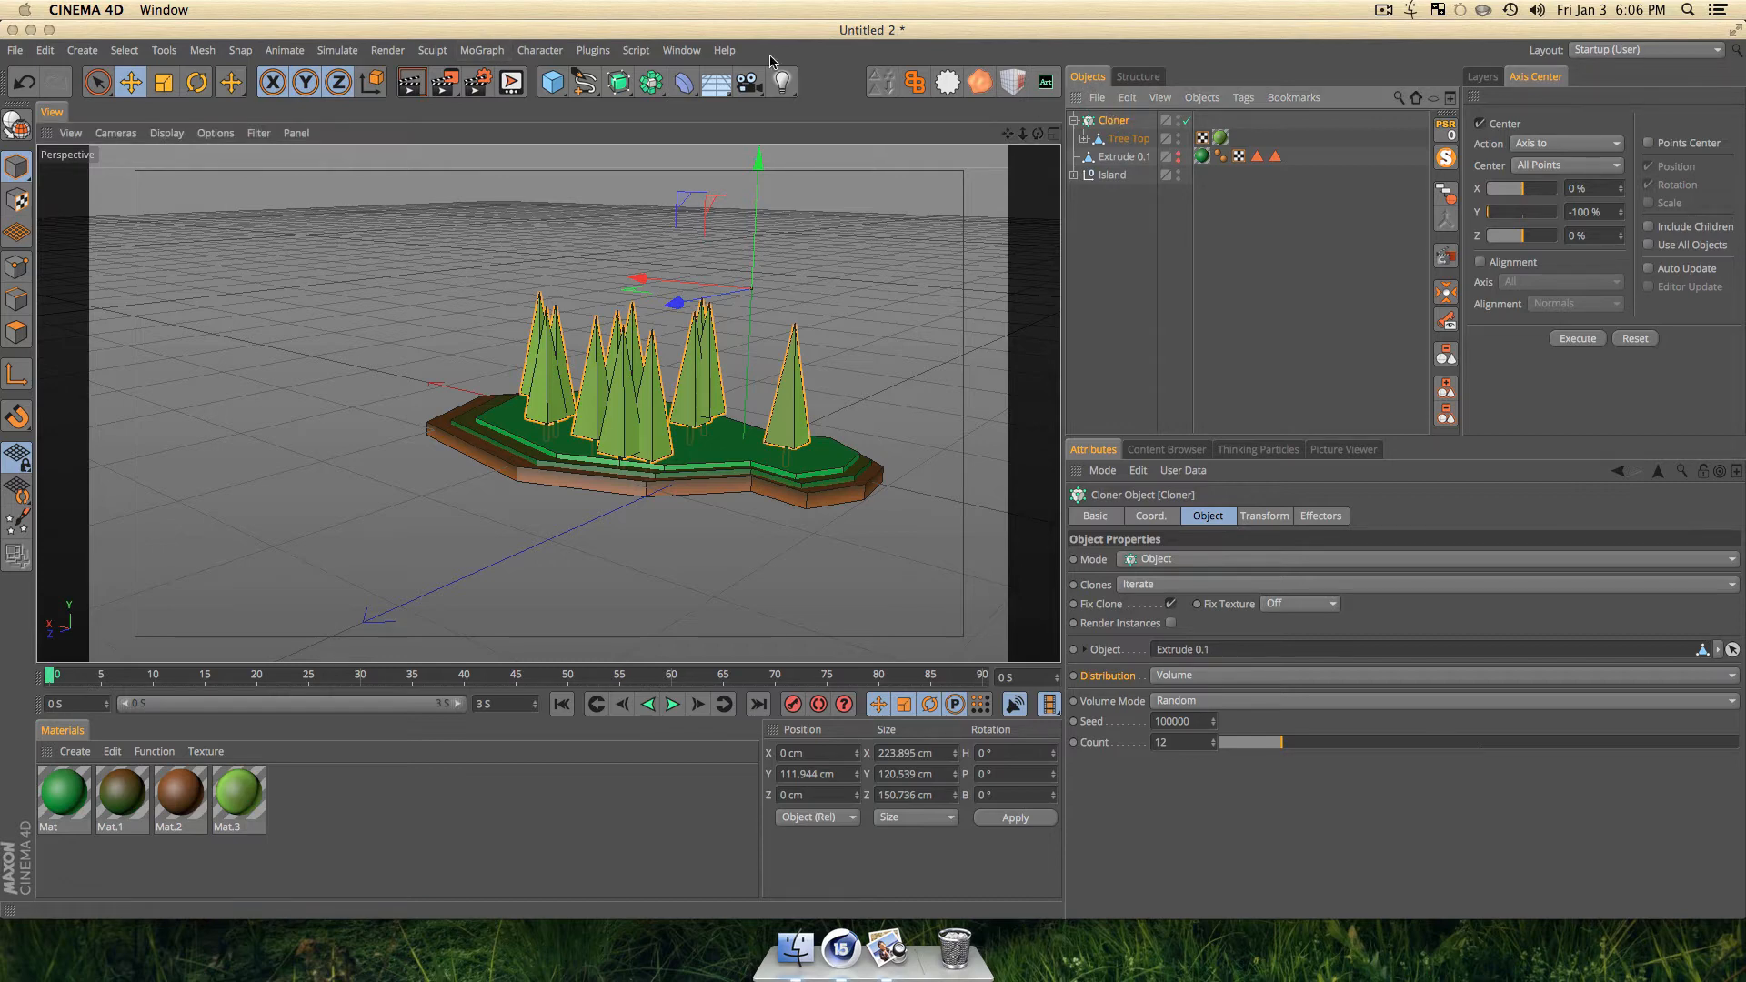
left_click(484, 51)
mouse_move(483, 86)
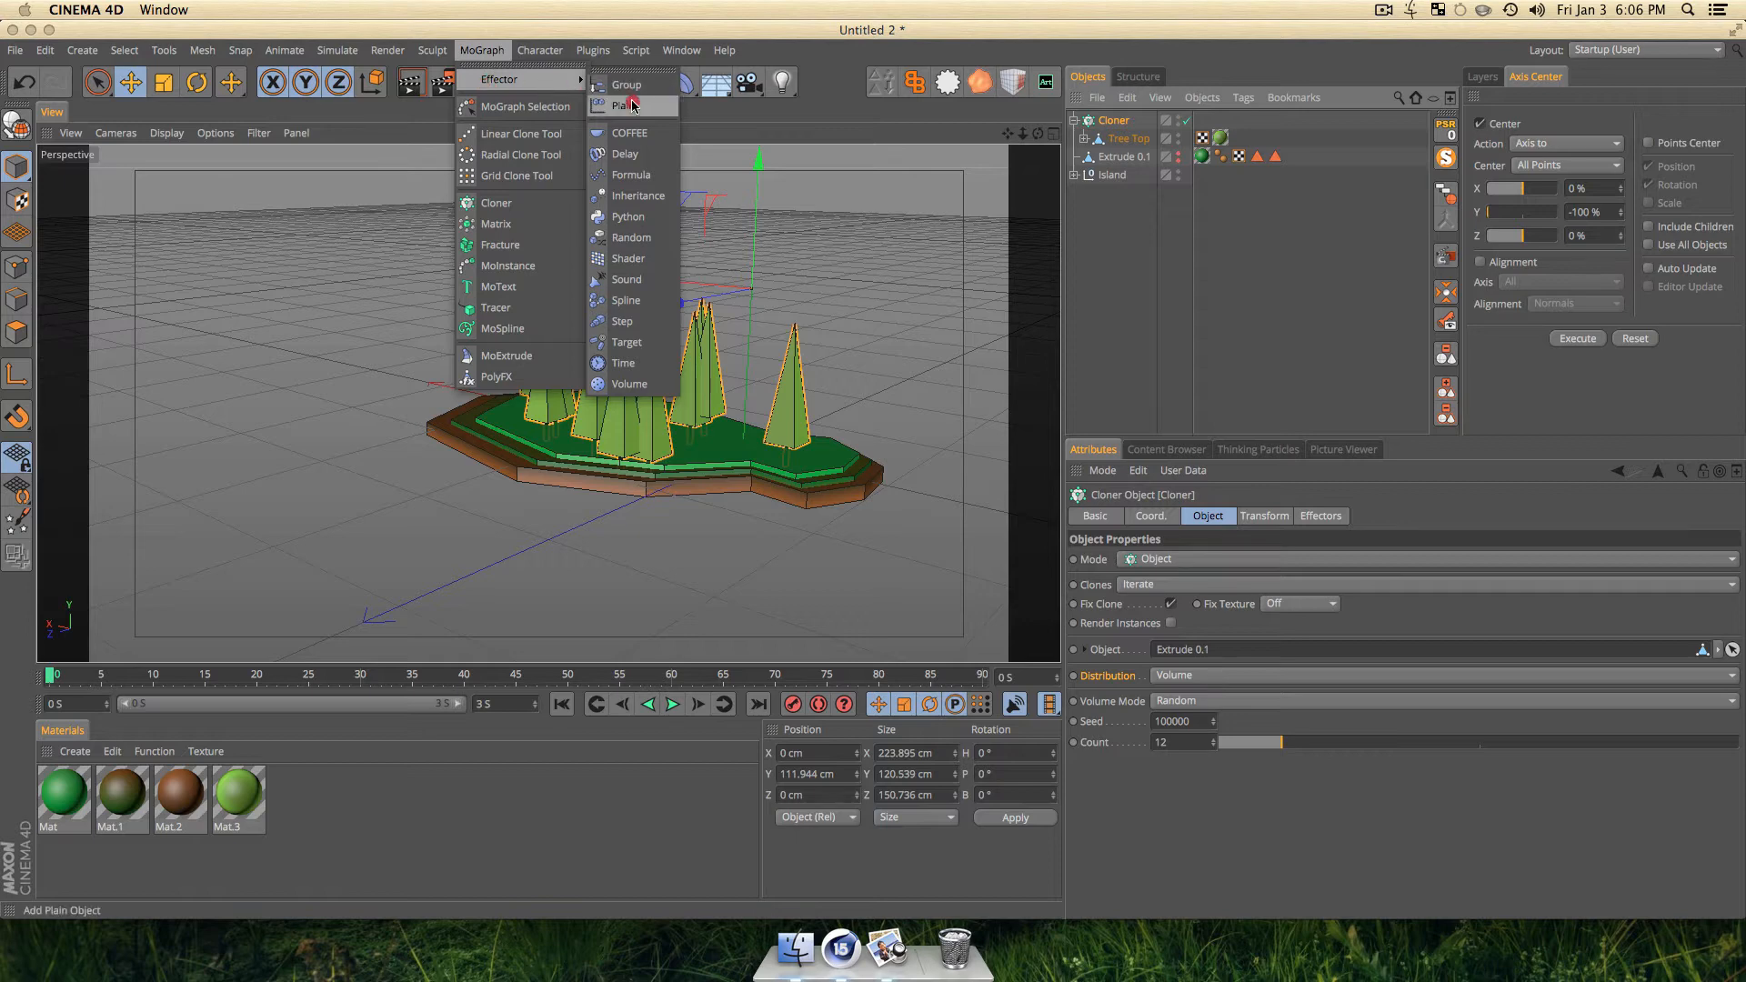
left_click(641, 242)
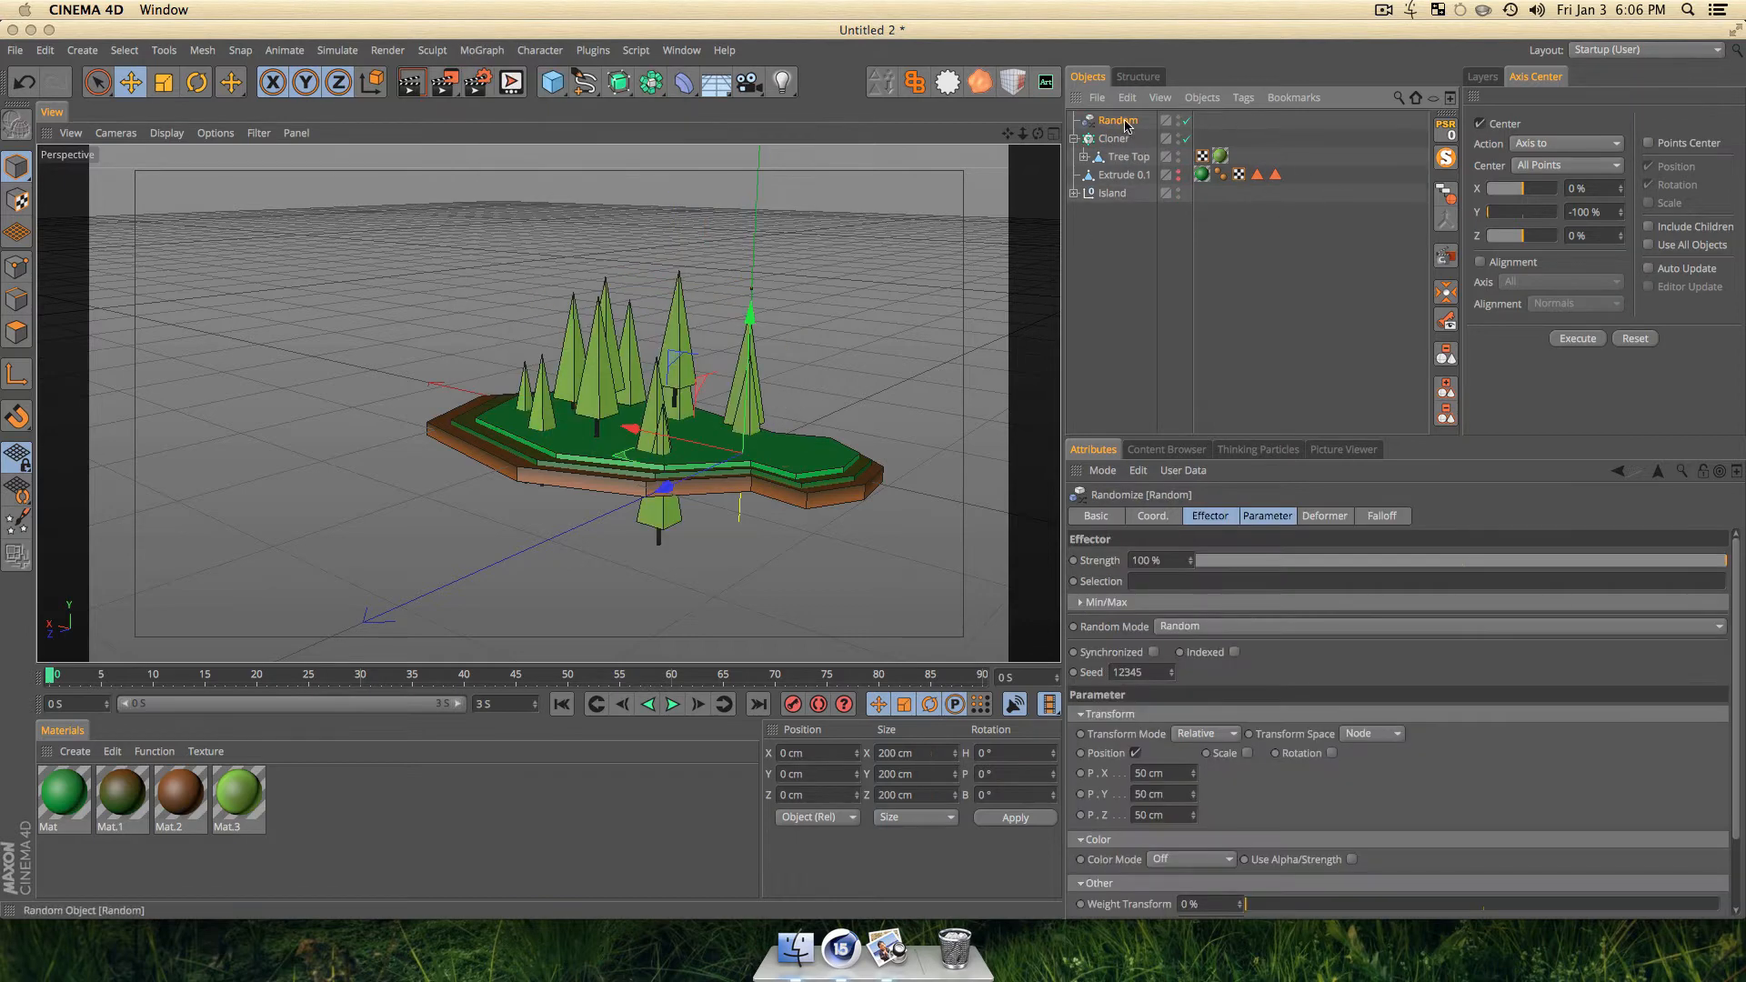
Zero the Random effector's X, Y and Z position offsets and disable its Position parameter.
left_click(1278, 517)
double_click(1143, 617)
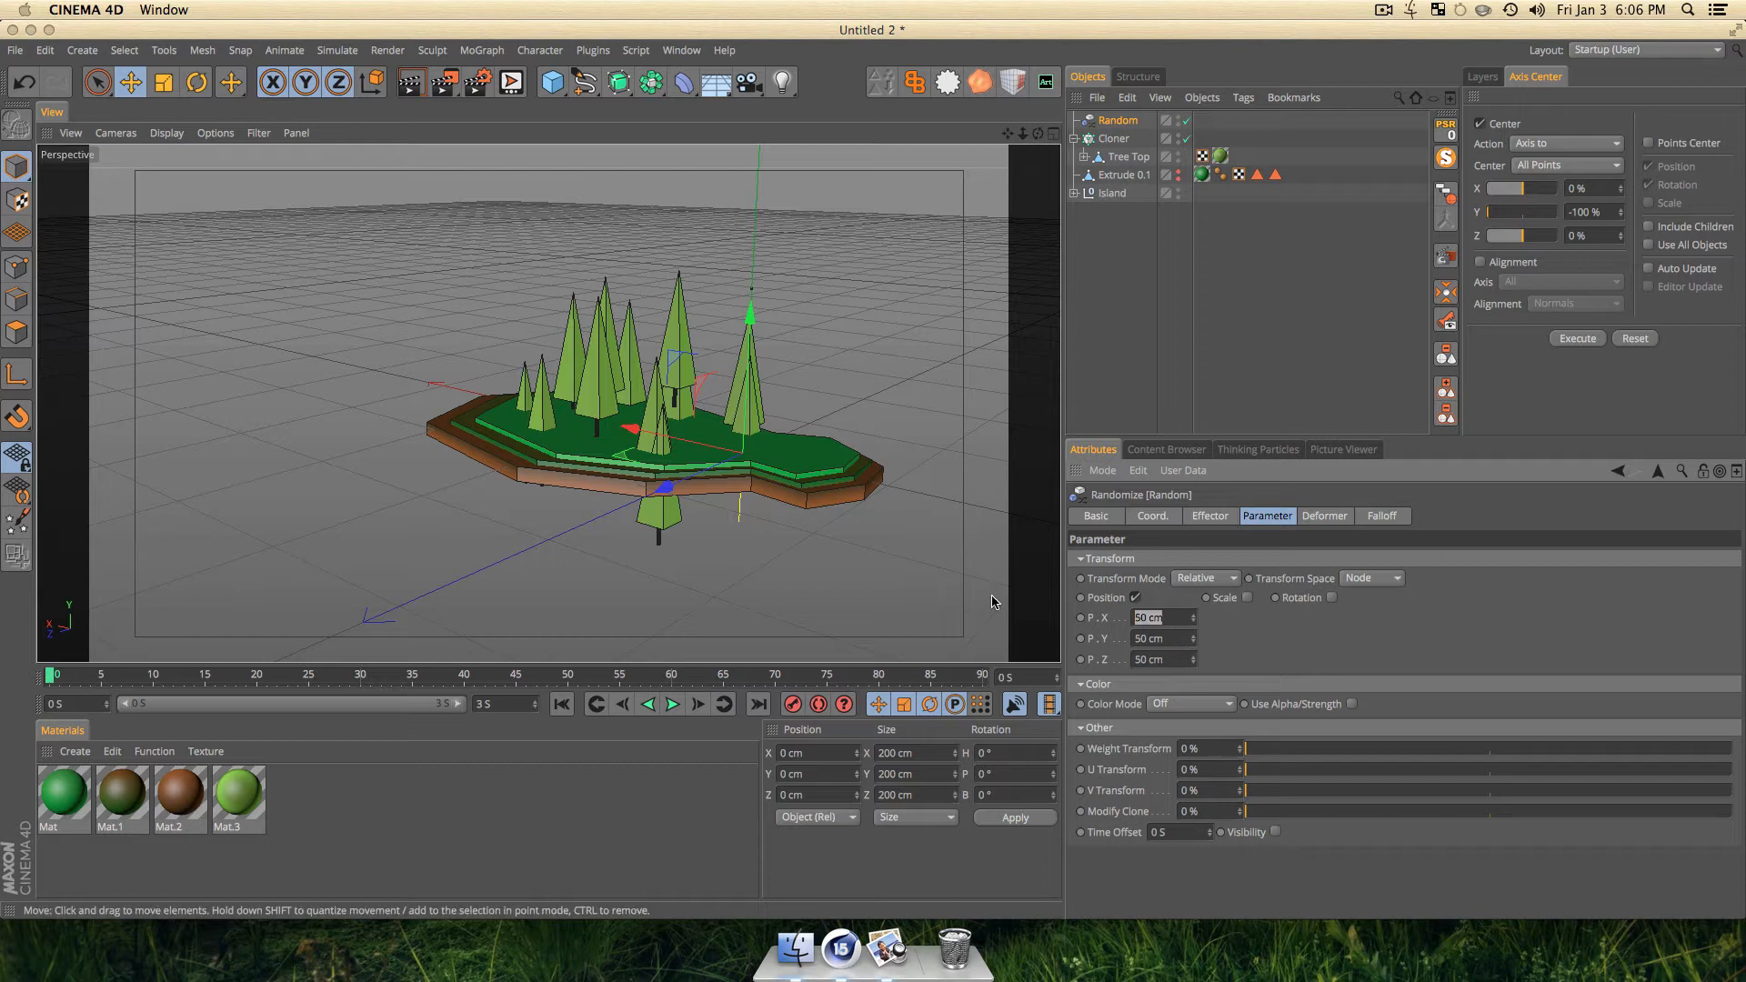
type("0")
key("Tab")
type("0")
key("Tab")
type("0")
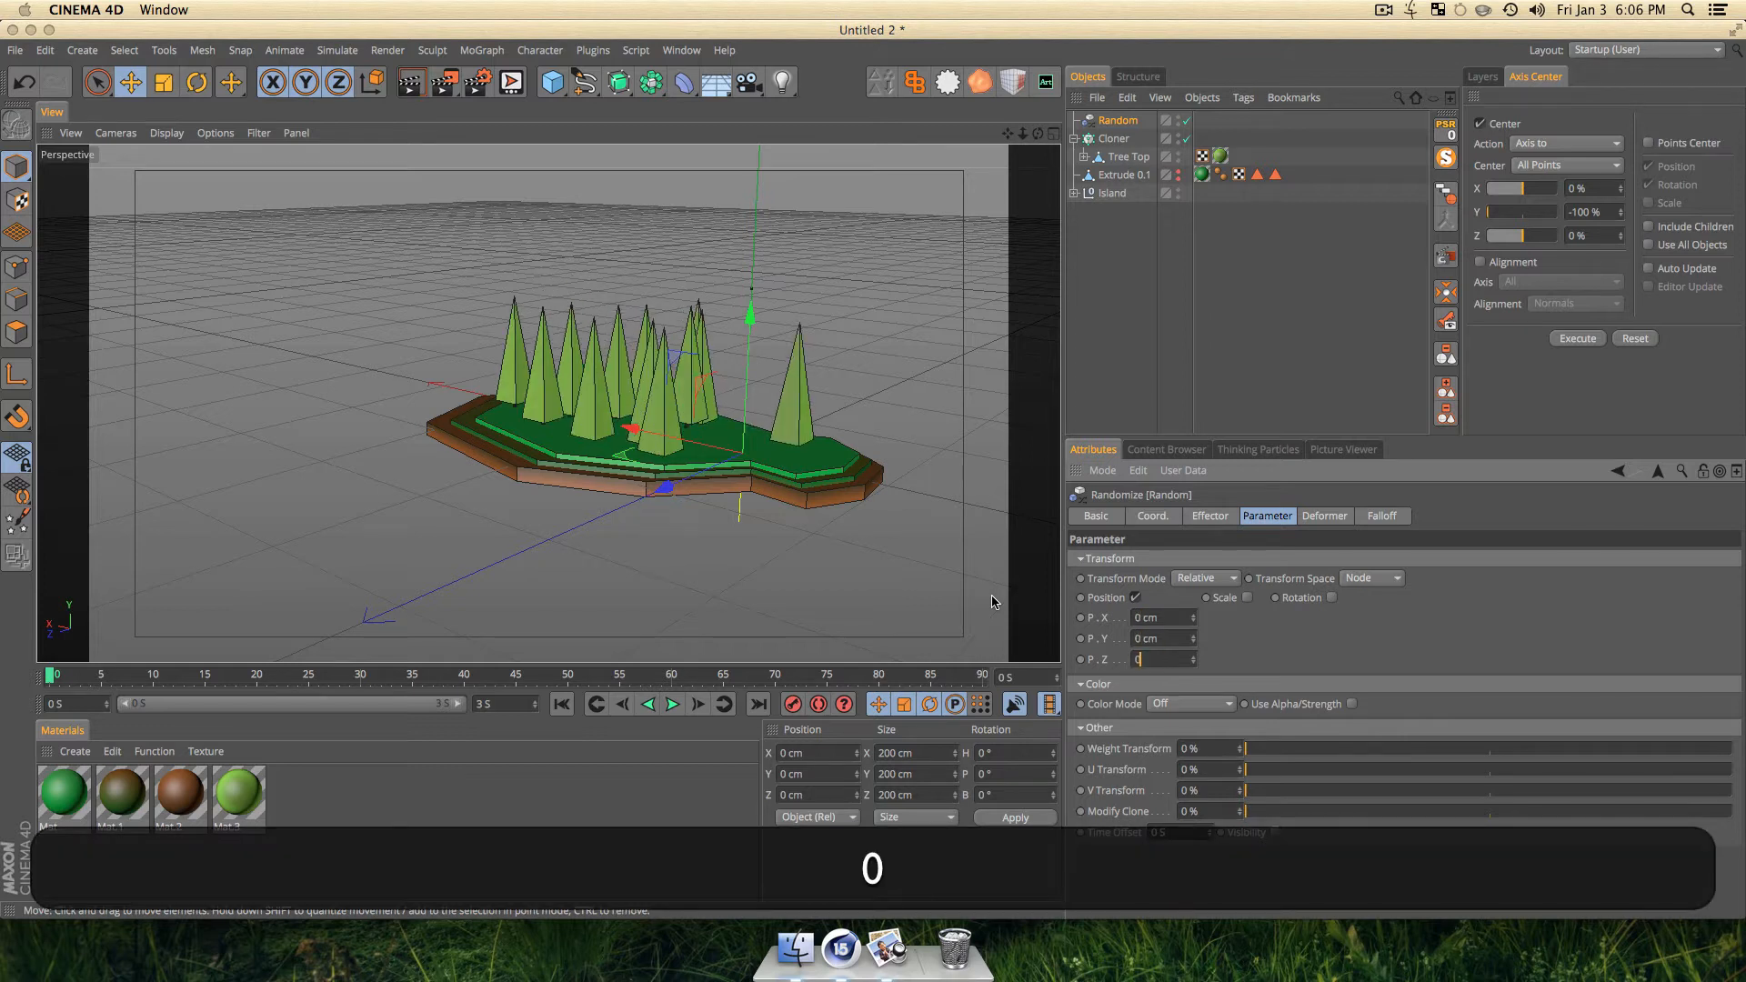
key("Tab")
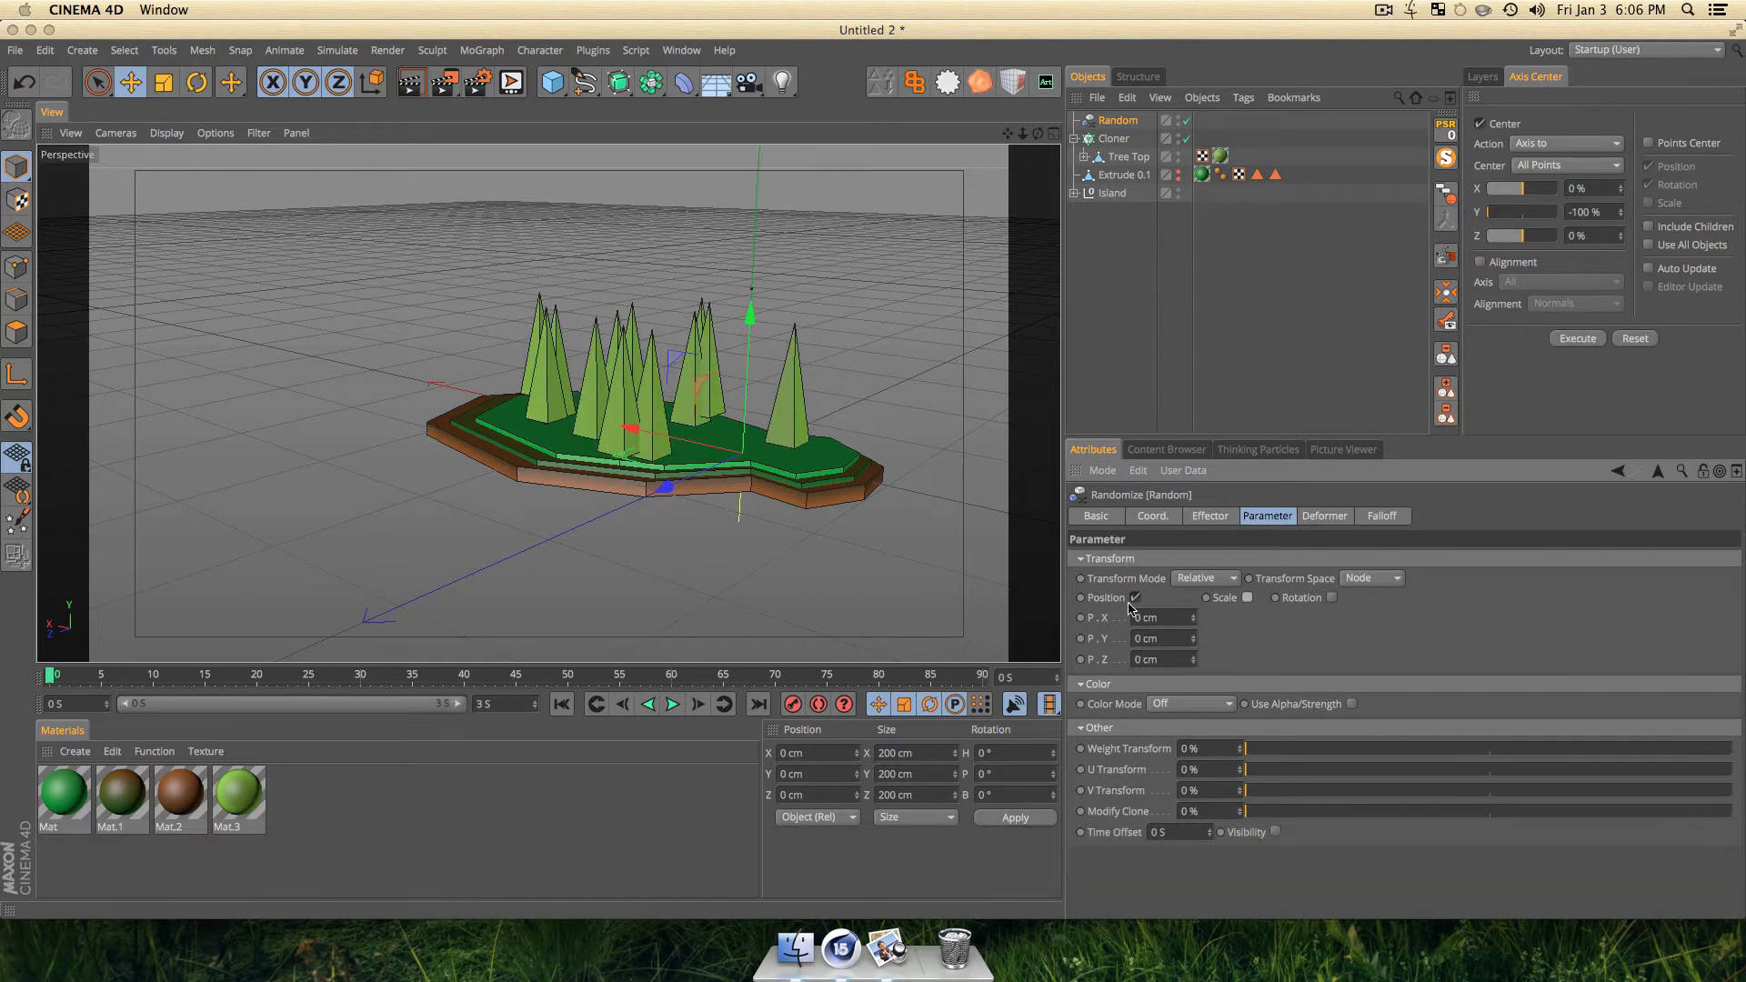
left_click(1136, 597)
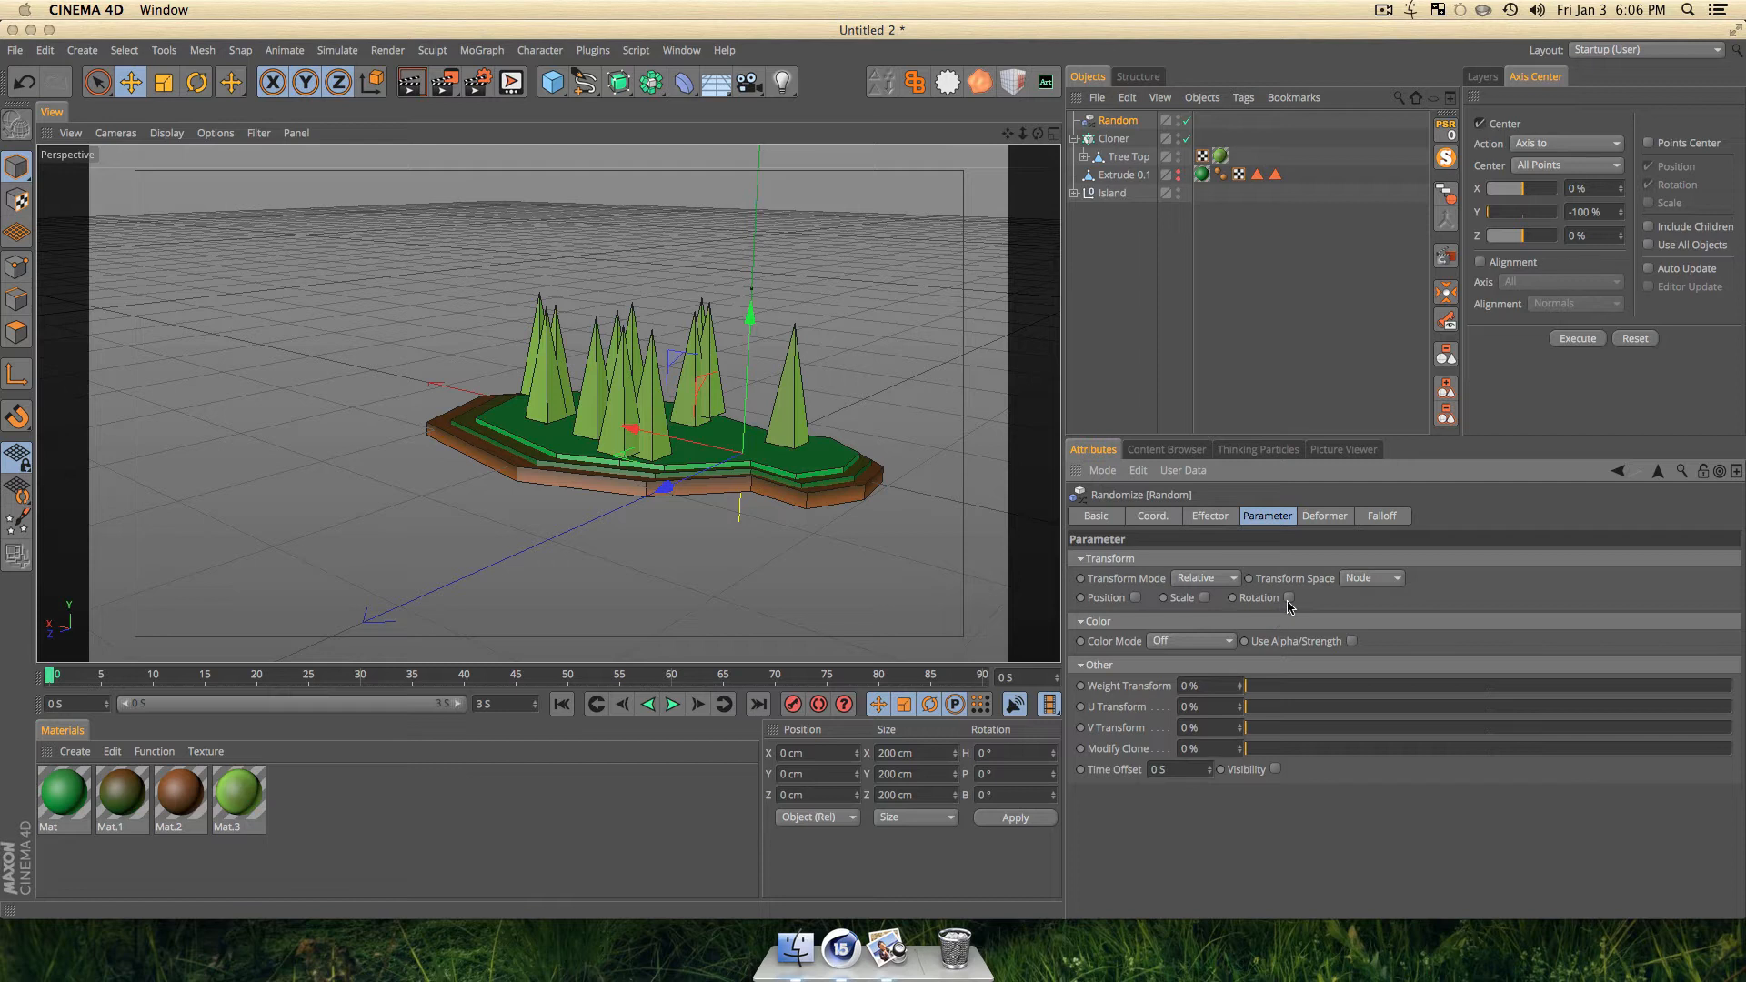
Enable the Random effector's Rotation and set it to H 36°, P 4° and B 4°.
left_click(1289, 598)
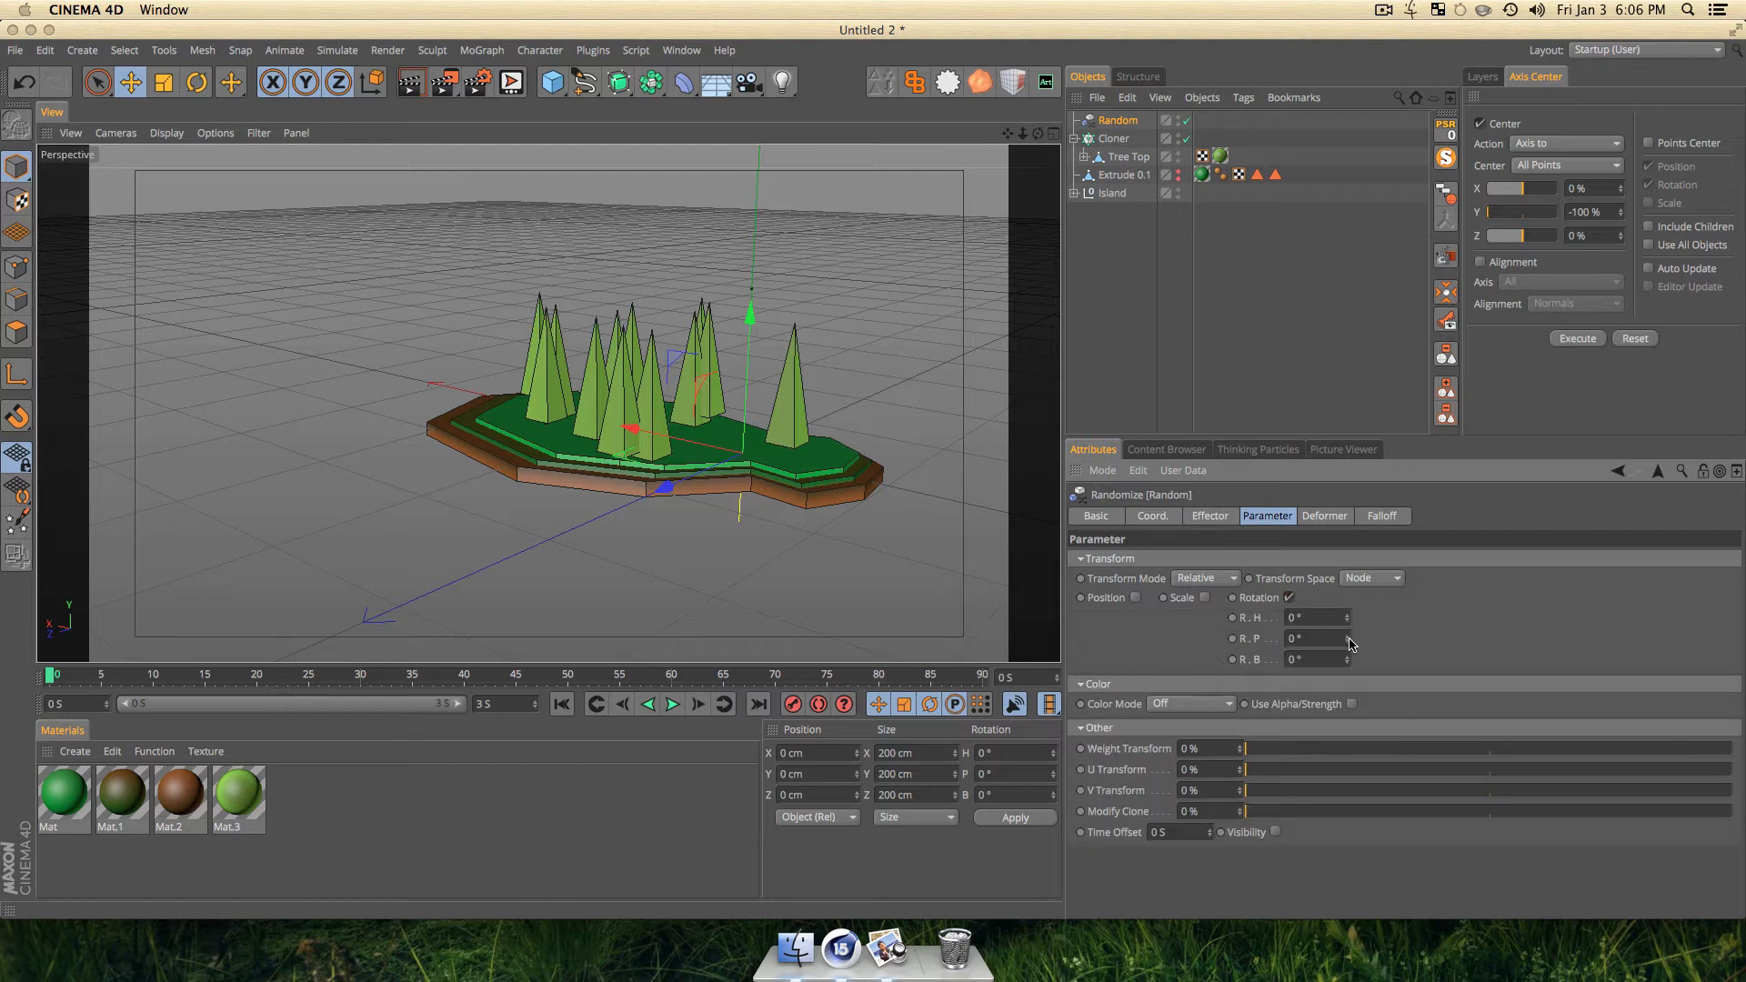
left_click_drag(1348, 638, 1348, 664)
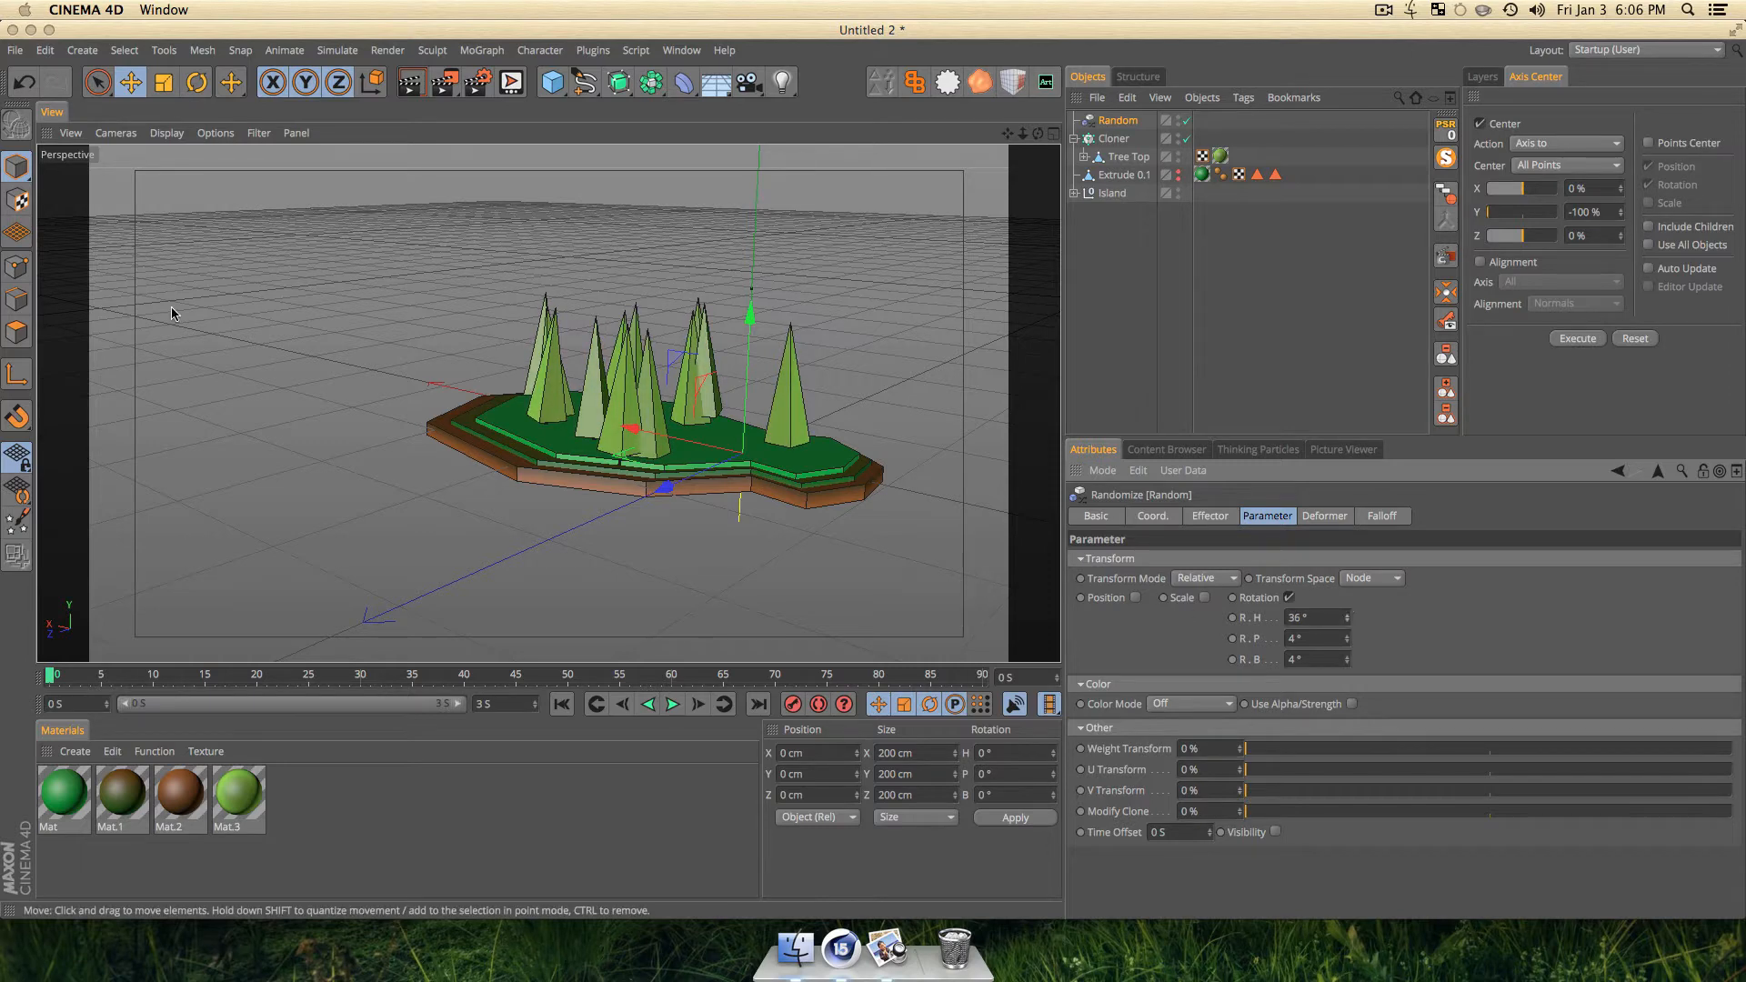
key("3")
left_click_drag(482, 400, 722, 571)
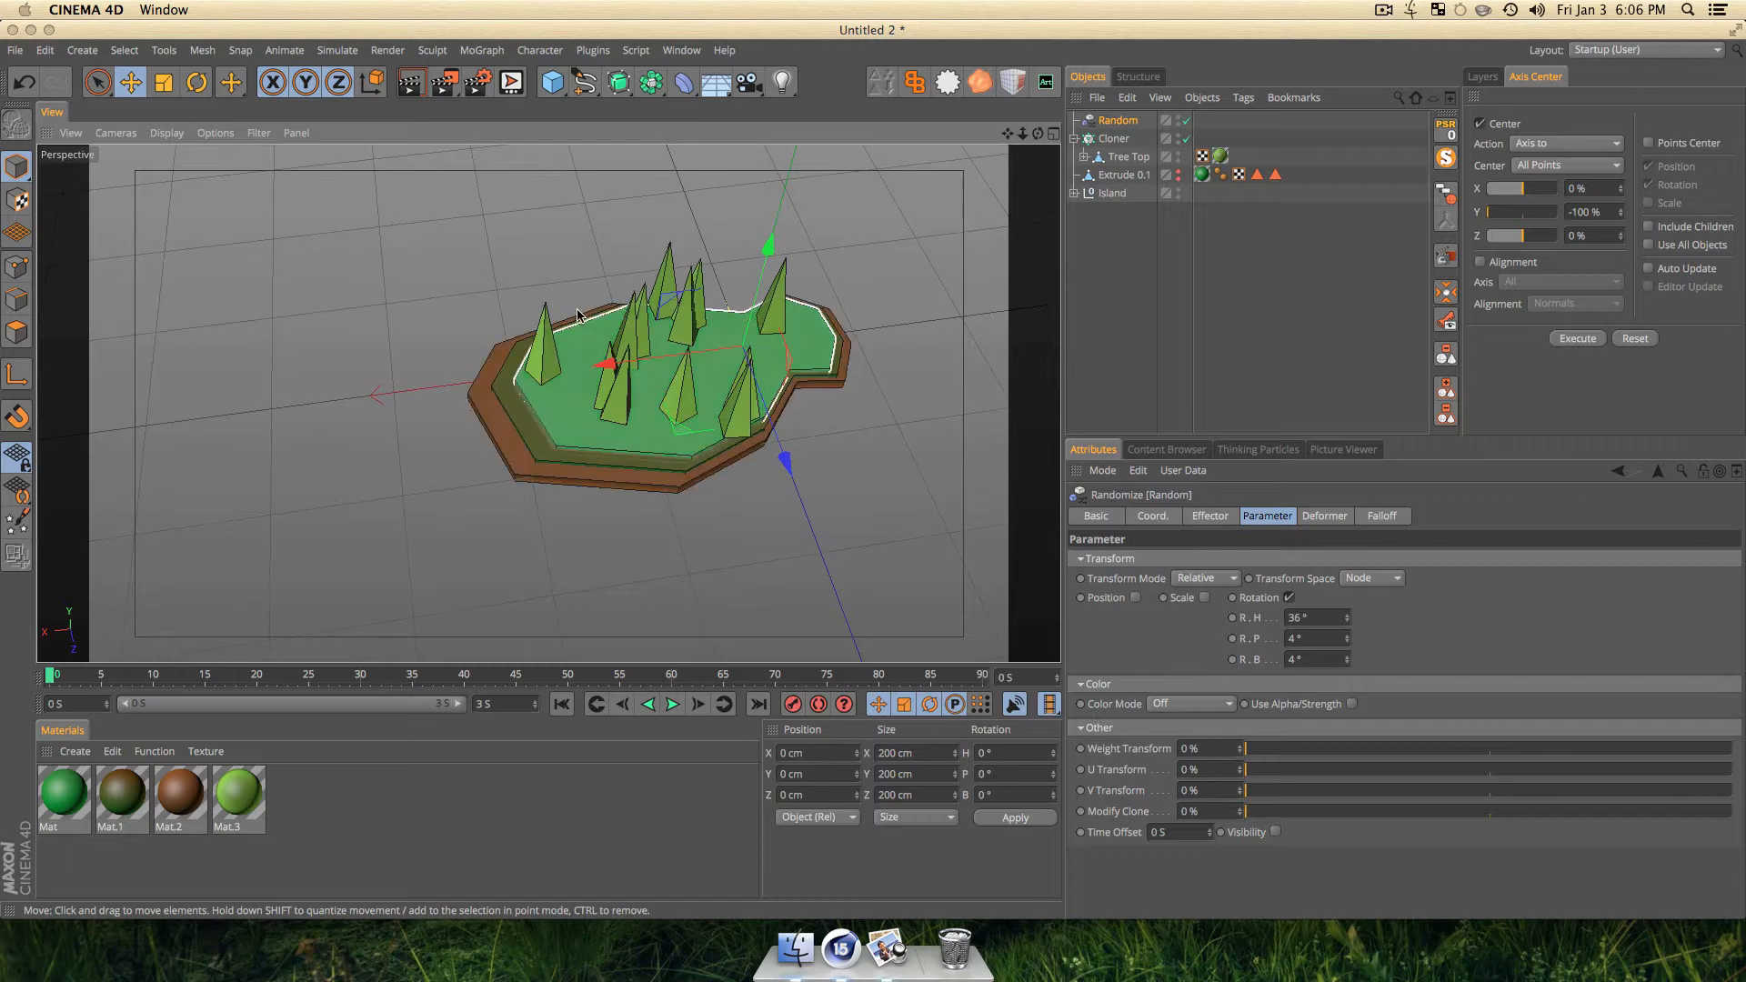
Enable Scale with Uniform Scale on the Random effector and set the scale variation to -0.28.
left_click(1204, 598)
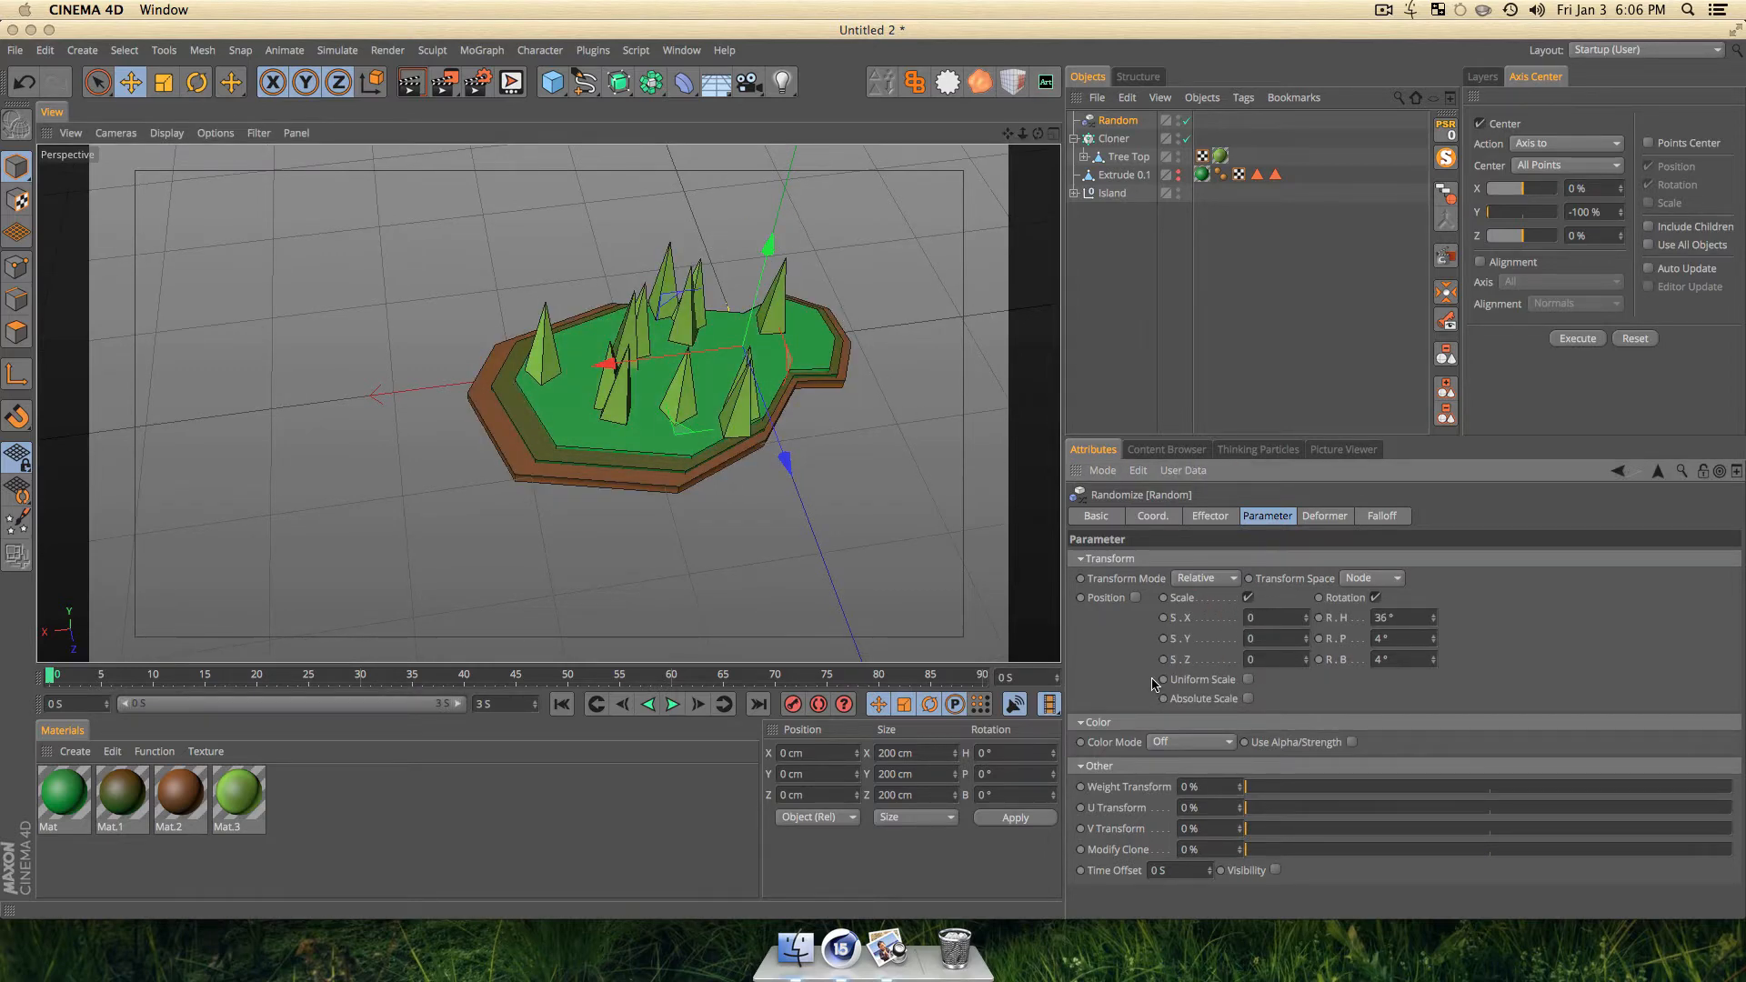
left_click(1248, 681)
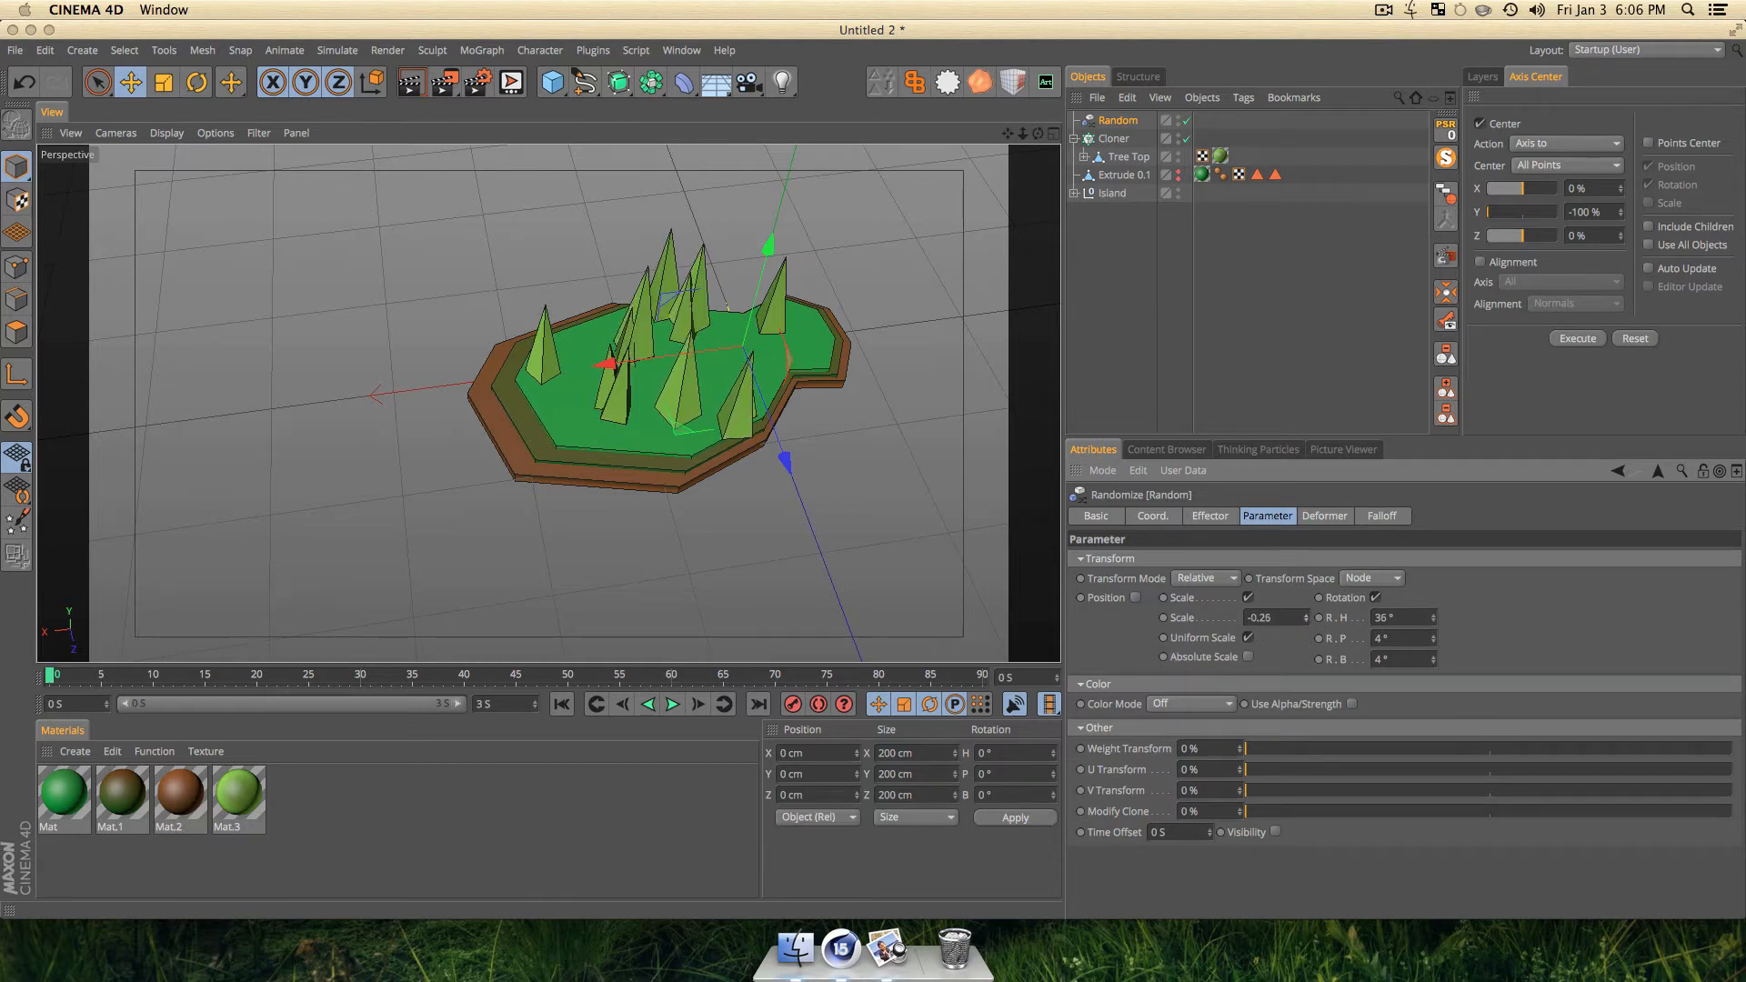
key("3")
left_click_drag(920, 491, 748, 486)
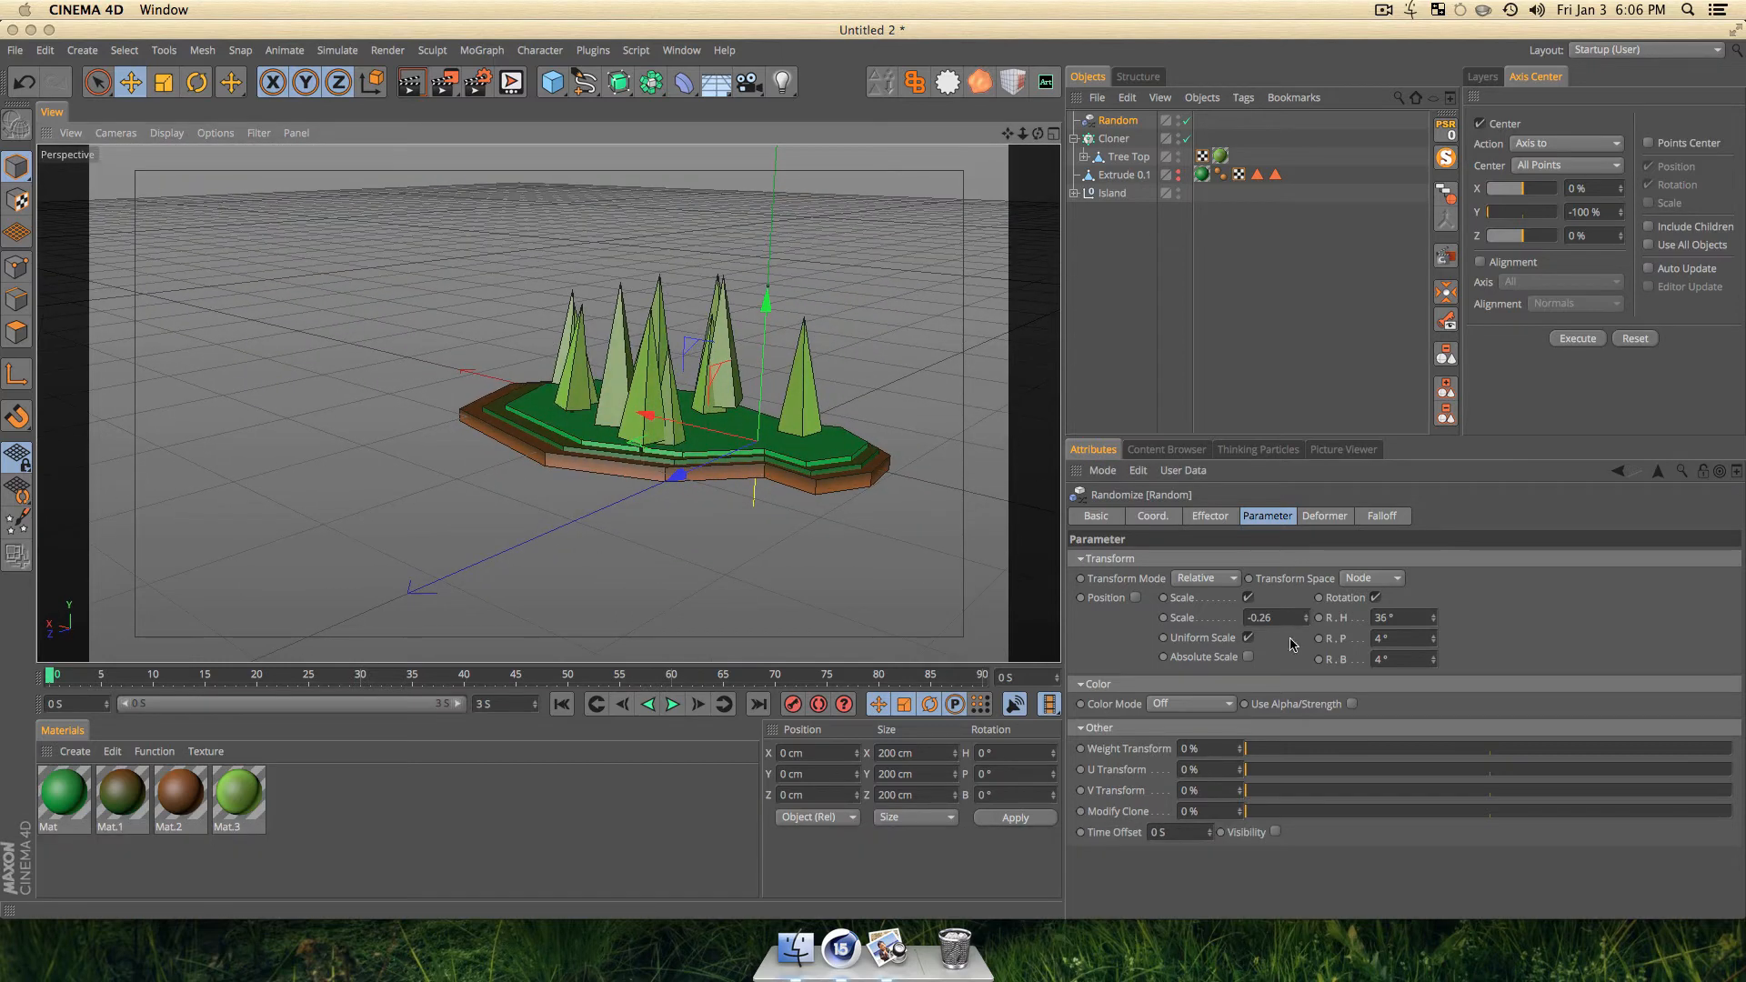
left_click_drag(1305, 620, 1305, 623)
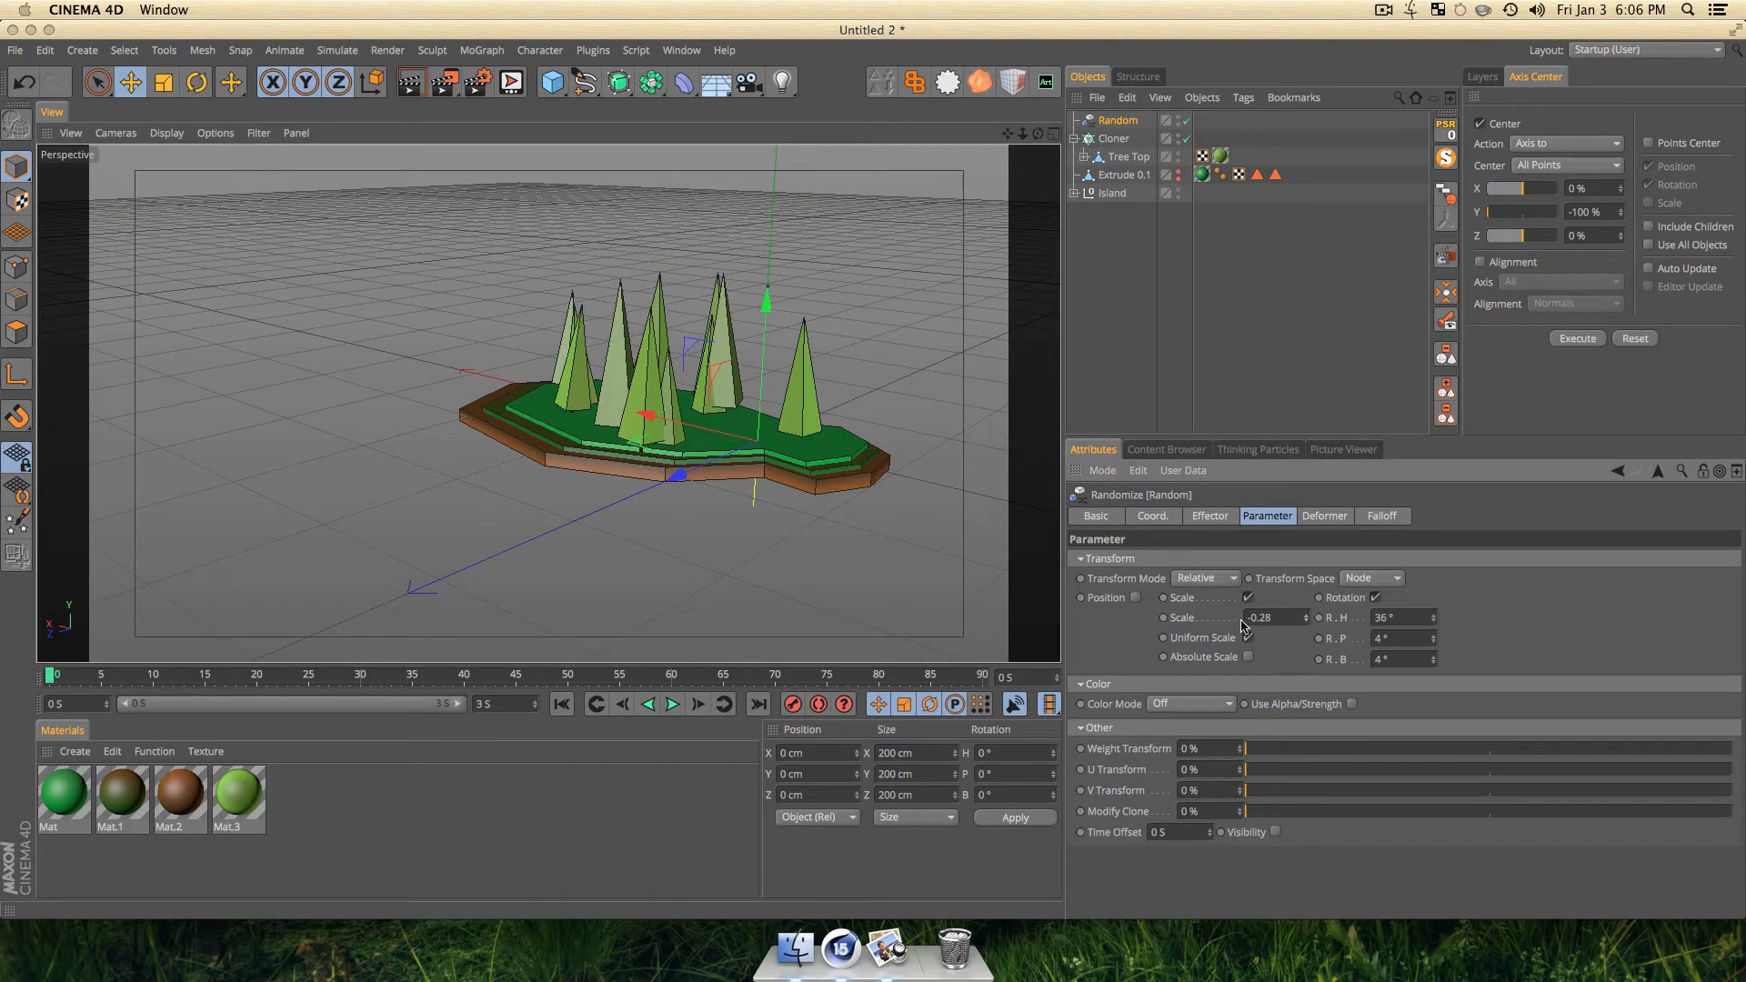
key("3")
mouse_move(717, 465)
left_mouse_down()
mouse_move(604, 437)
mouse_move(569, 394)
mouse_move(715, 374)
mouse_move(696, 435)
mouse_move(715, 460)
left_mouse_up()
left_click(1128, 235)
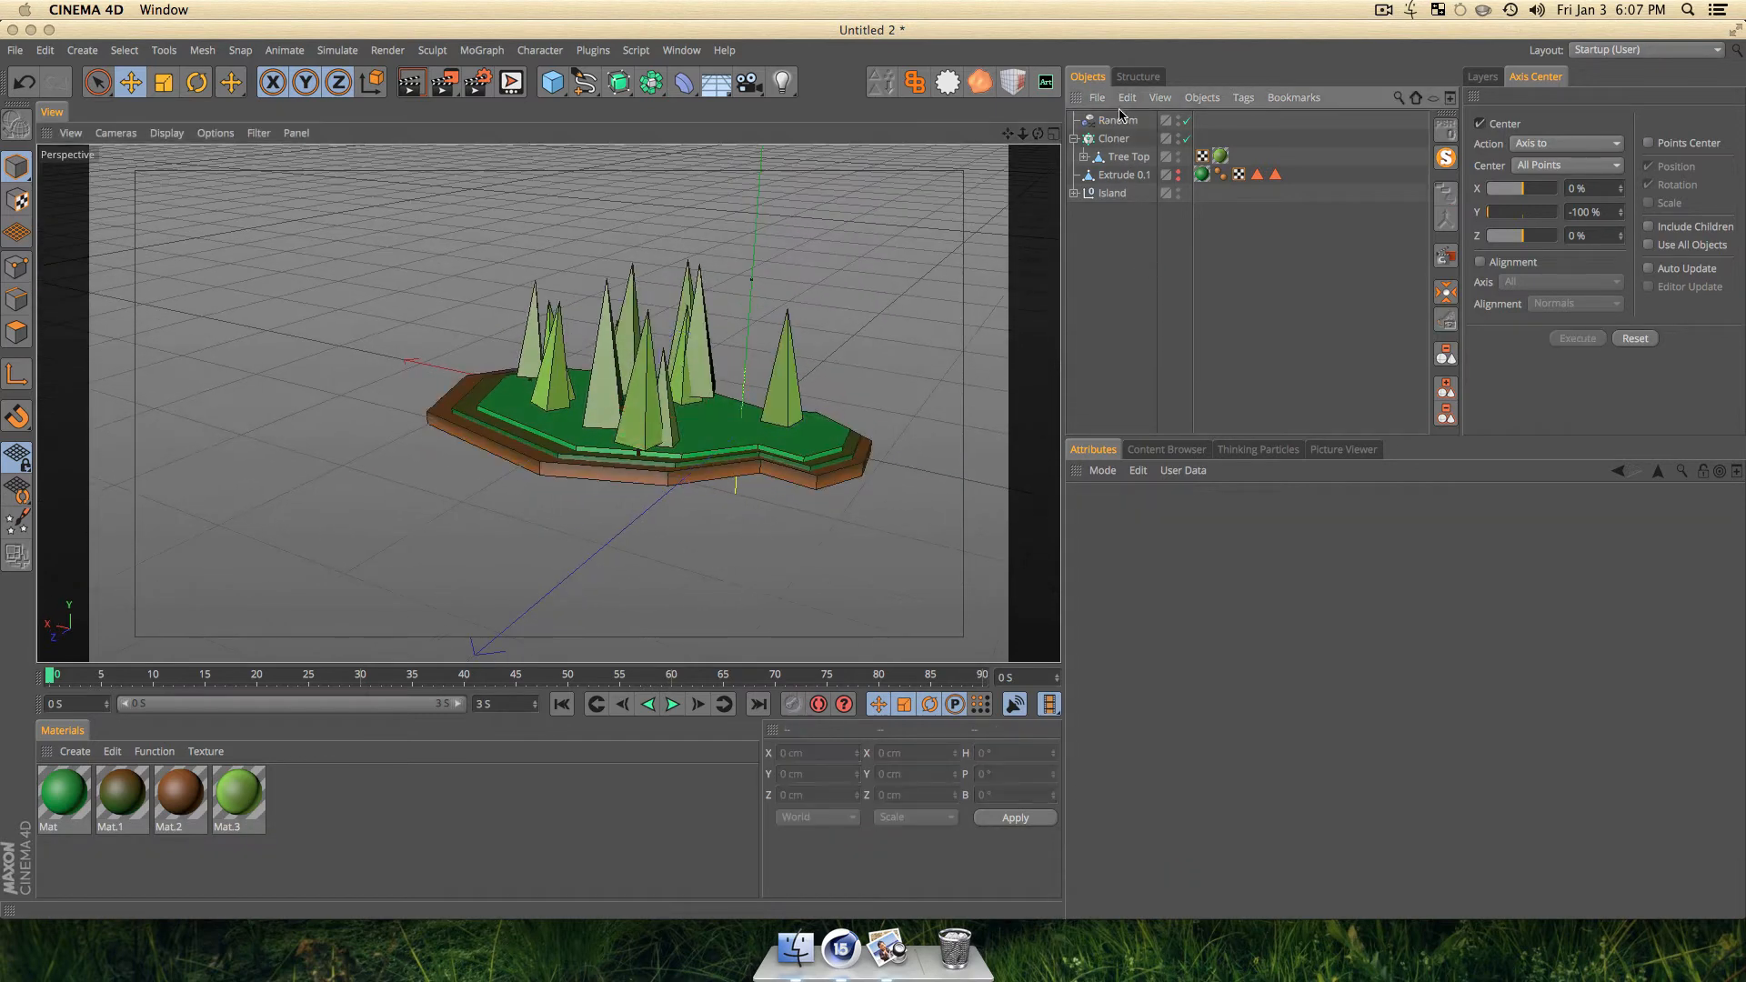
Change the Cloner's seed to 99970 and its tree count to 11.
left_click(1115, 139)
left_click(1209, 516)
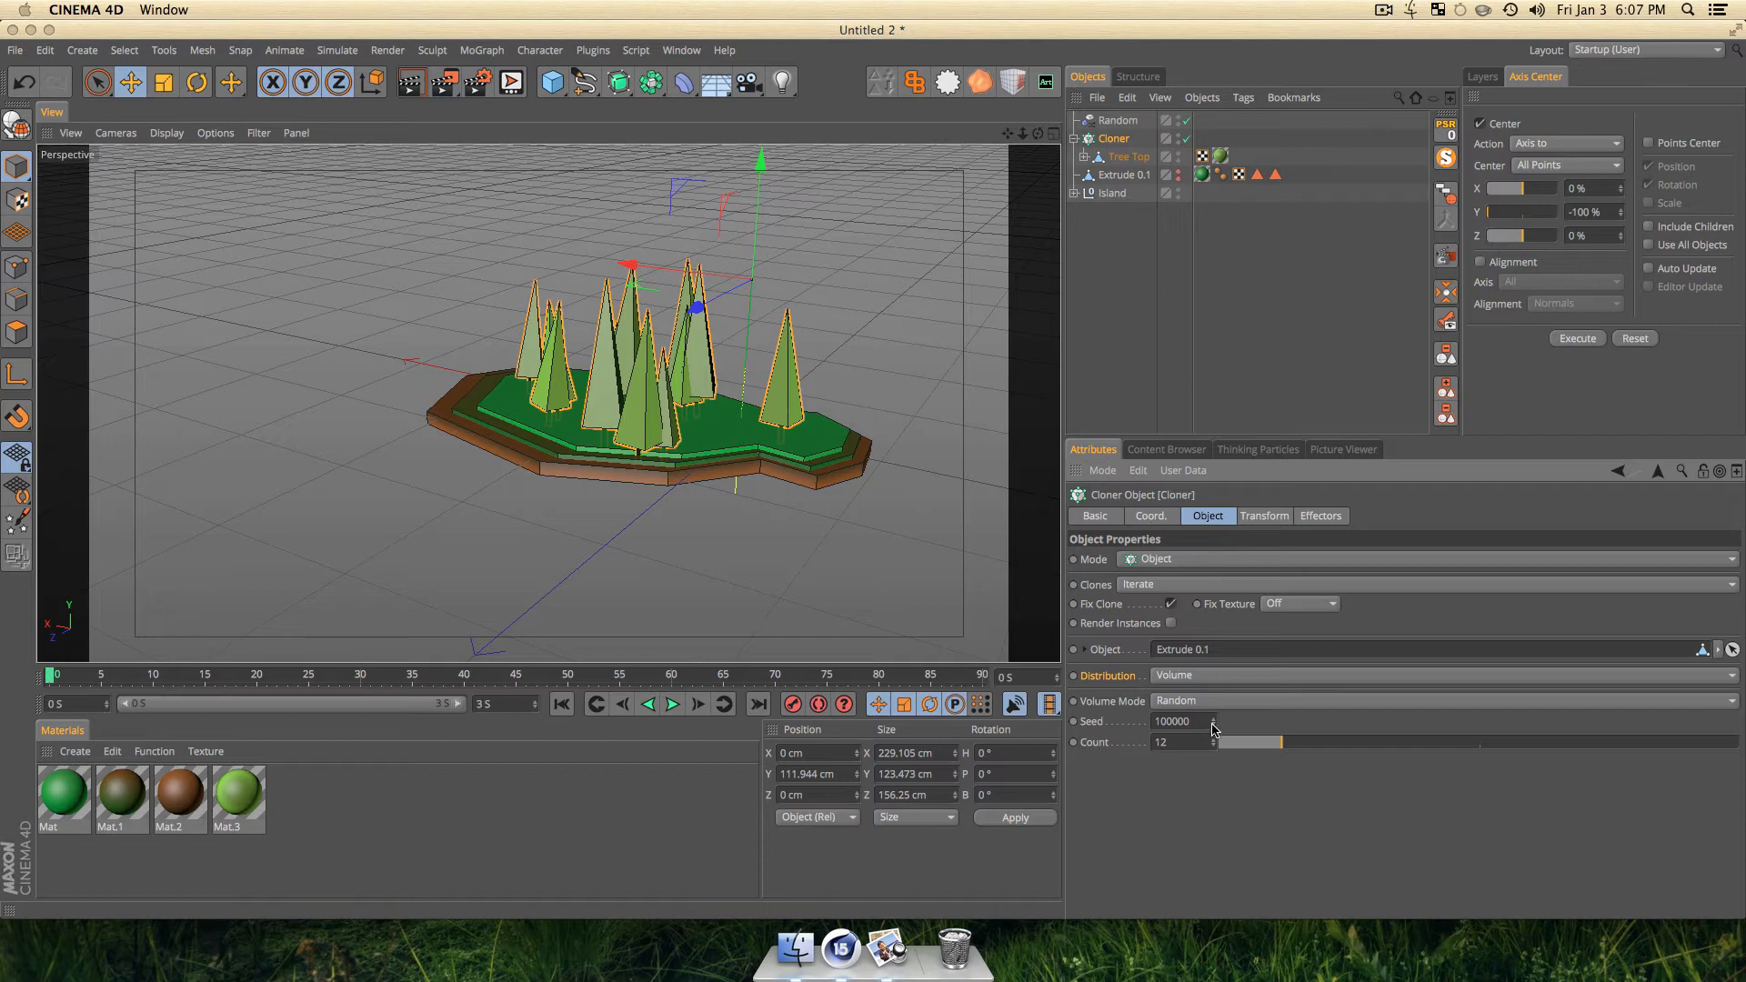
left_click_drag(1213, 725, 1191, 724)
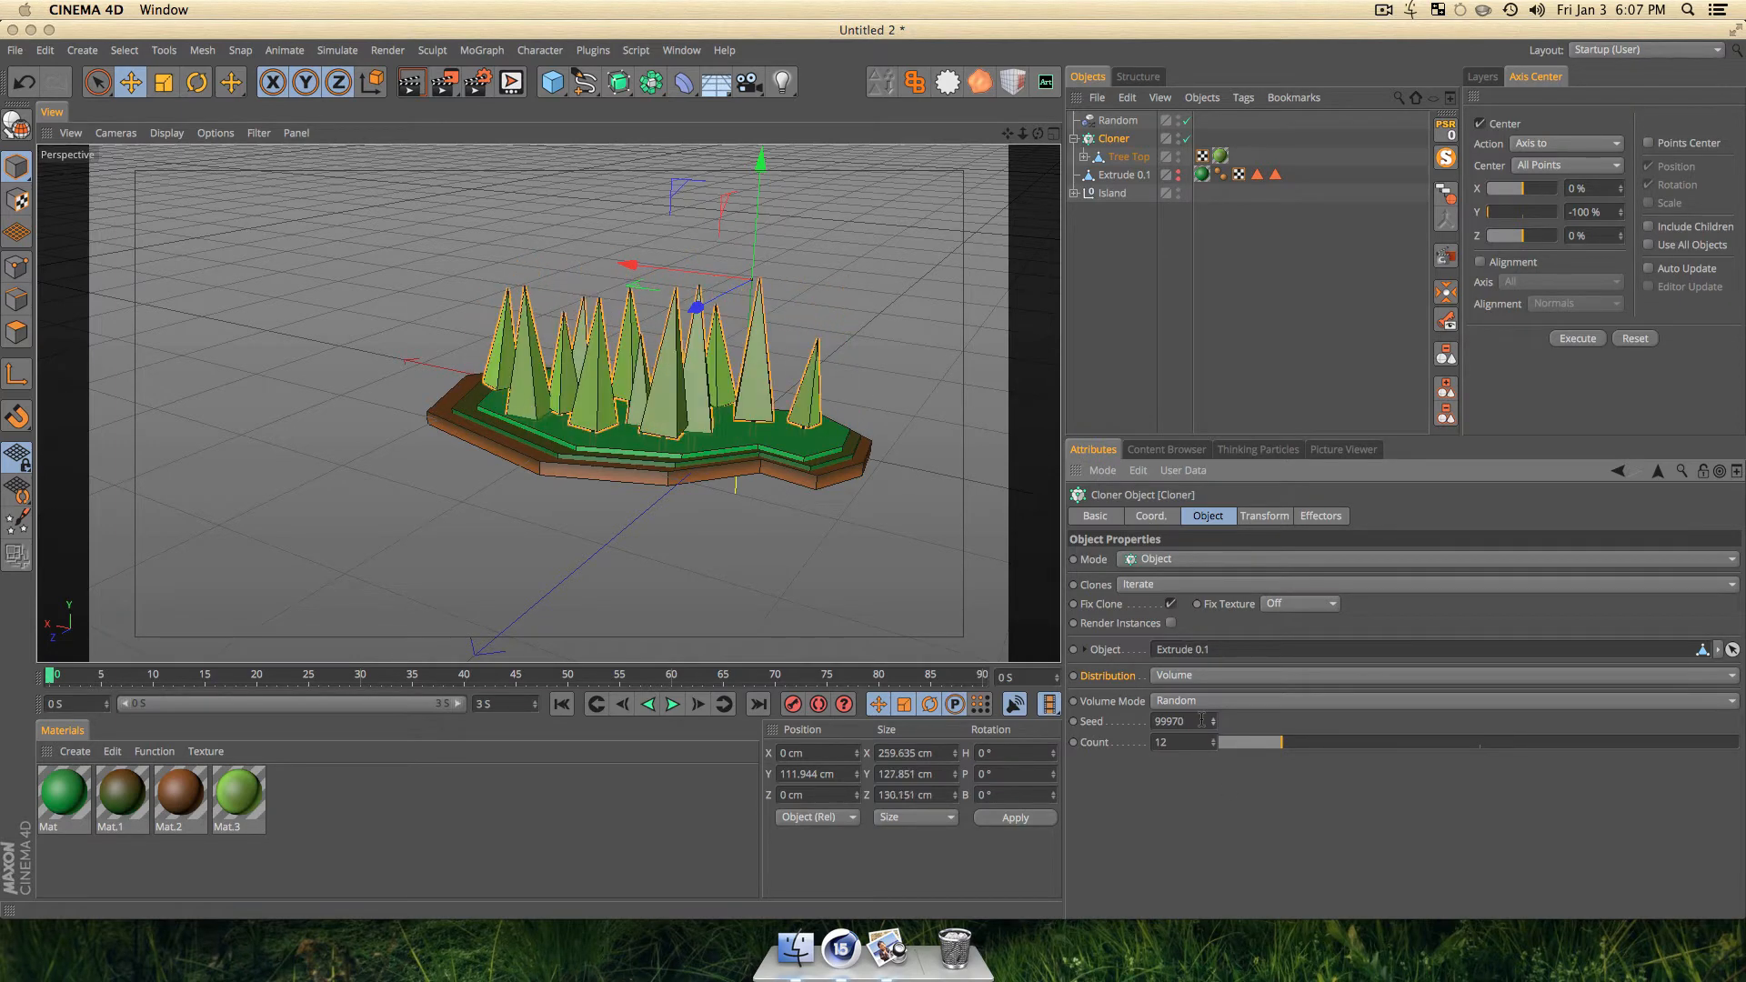
key("3")
left_click_drag(855, 387, 877, 338)
mouse_move(1299, 745)
left_mouse_down()
mouse_move(1222, 743)
mouse_move(1278, 749)
left_mouse_up()
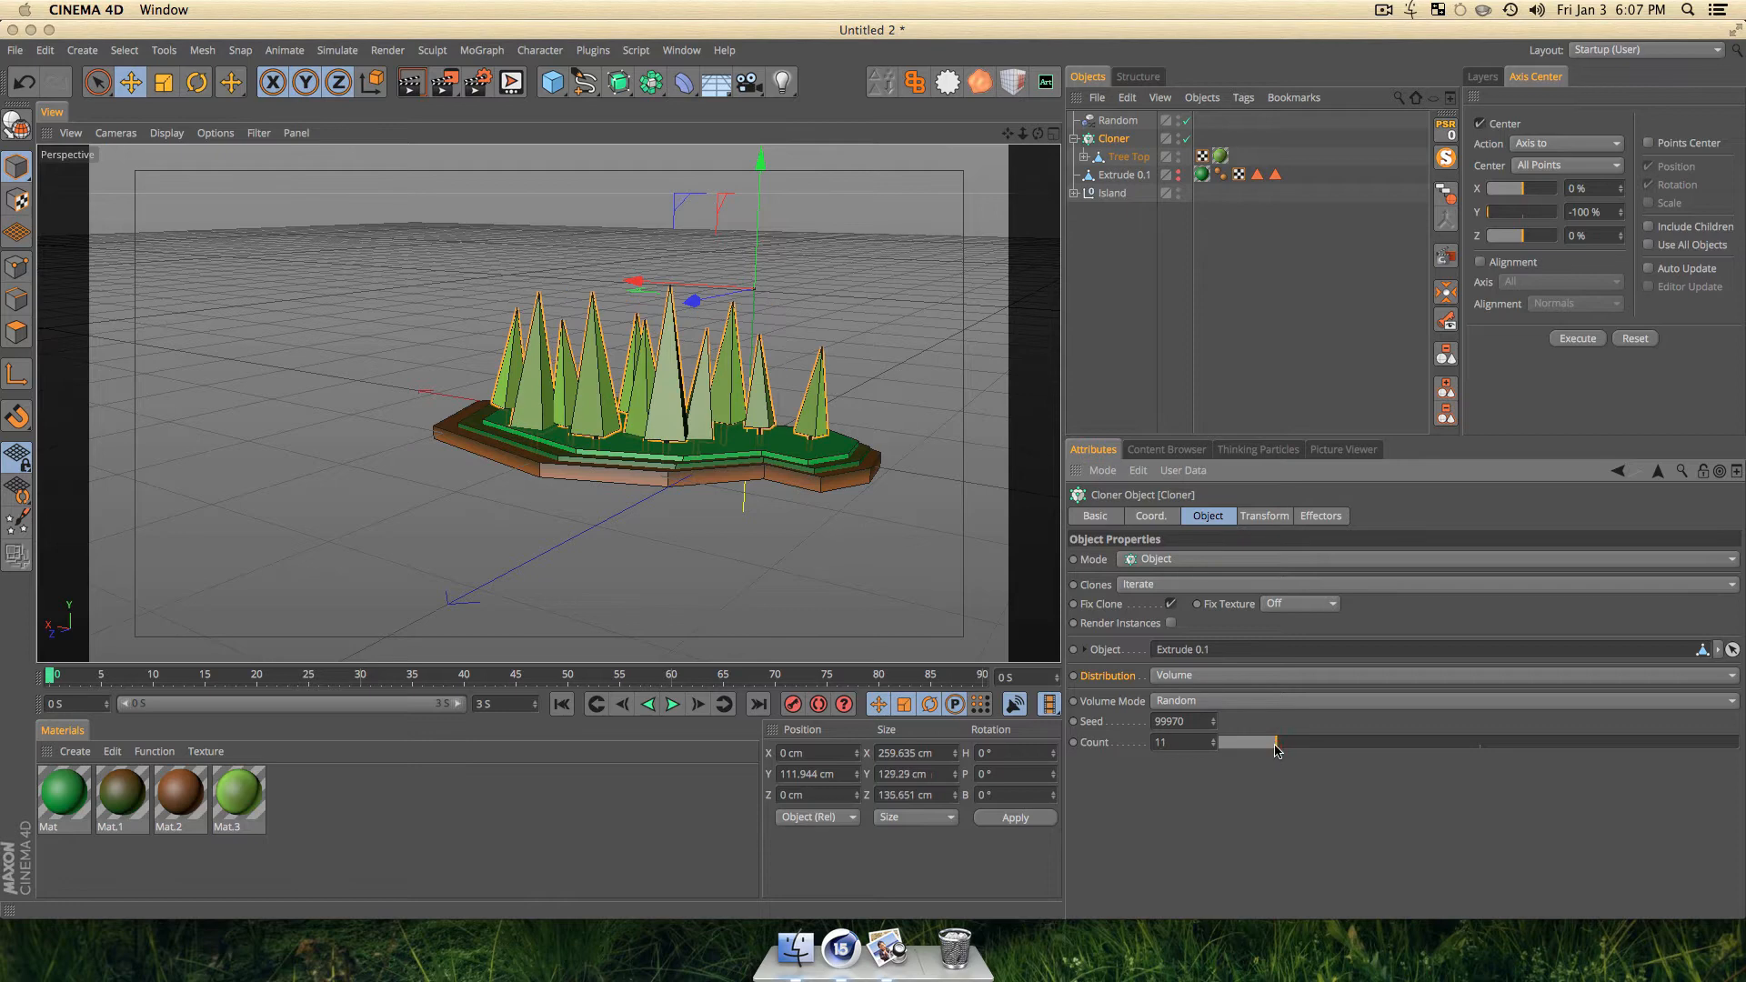
key("3")
left_click_drag(846, 496, 757, 452)
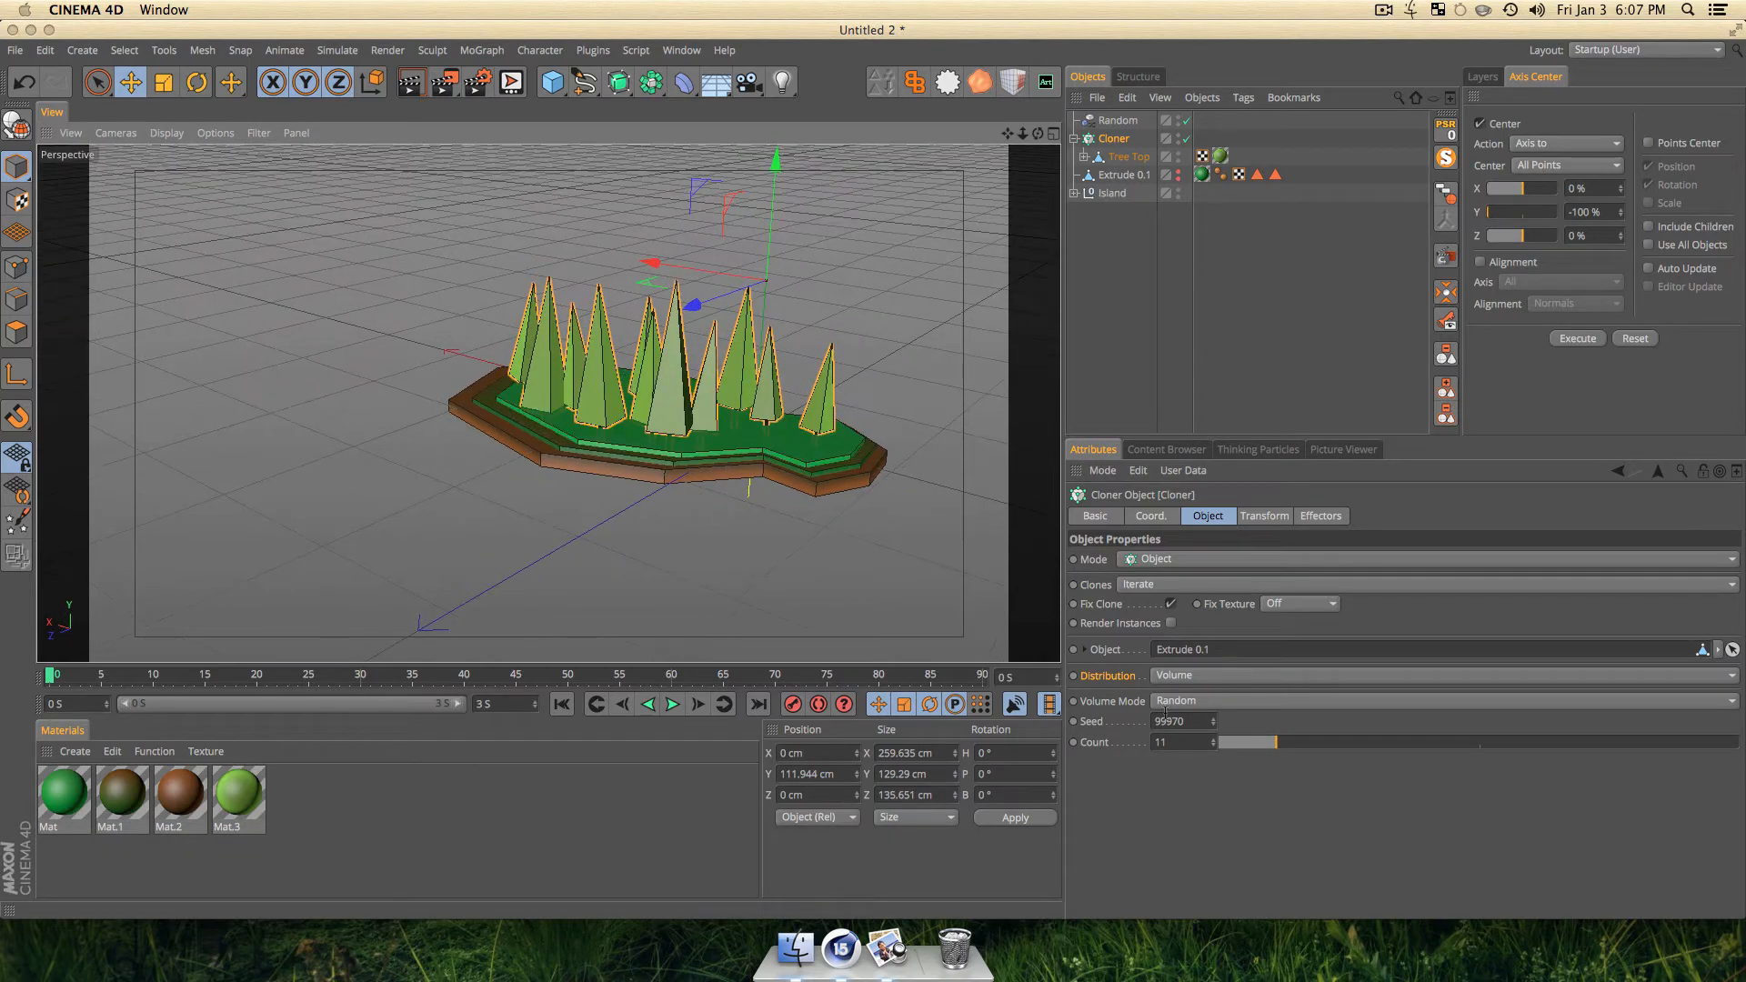
Step the Cloner's seed down through several tree arrangements and settle on 99930.
left_click_drag(1212, 725, 1214, 731)
left_click(1213, 731)
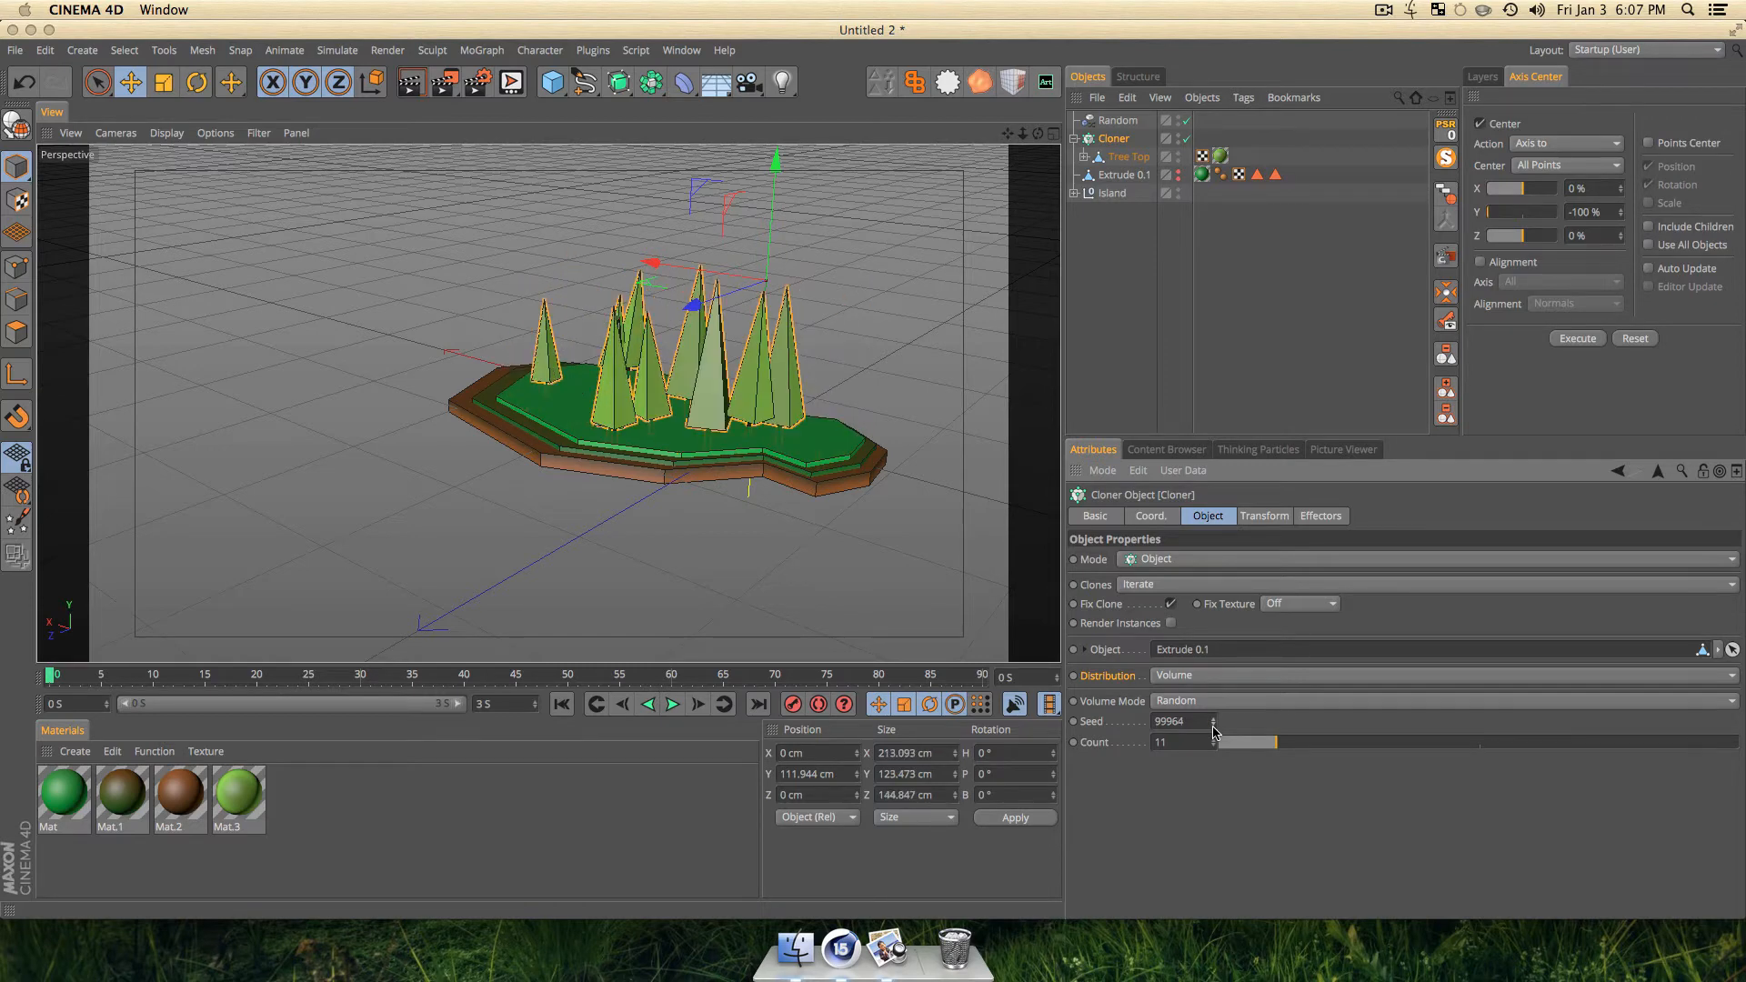
left_click(1214, 731)
left_click(1214, 731)
left_click(1214, 731)
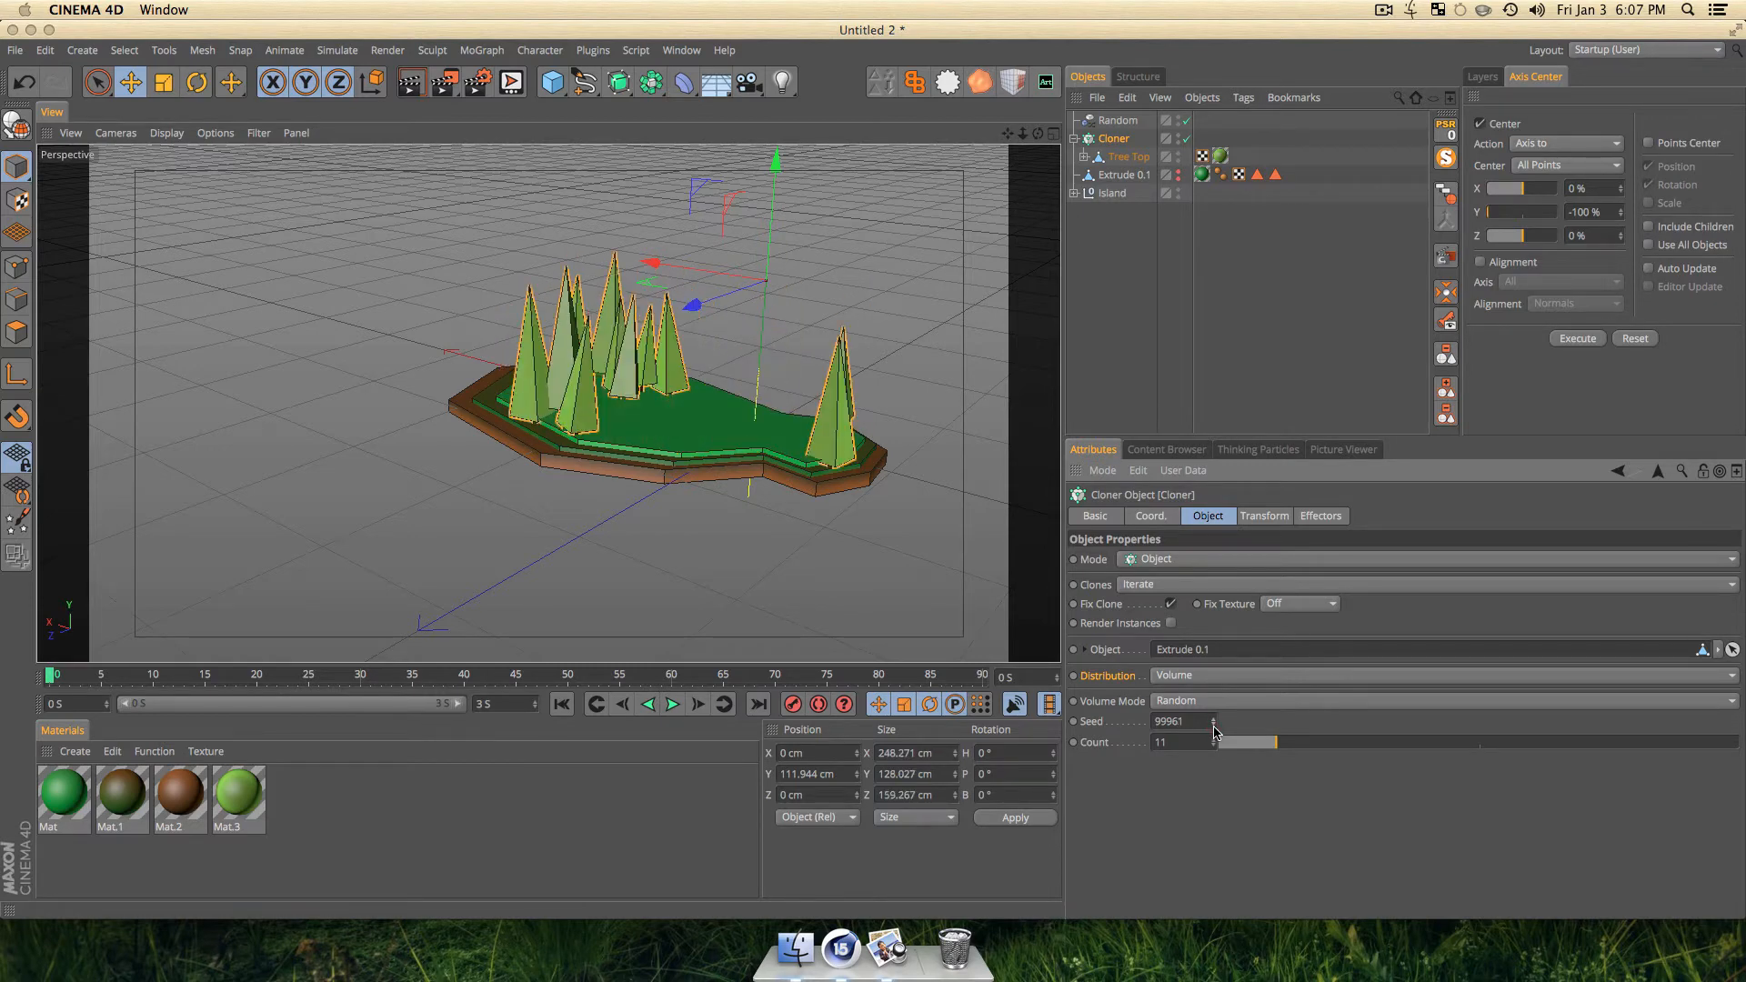
left_click(1214, 731)
left_click(1214, 731)
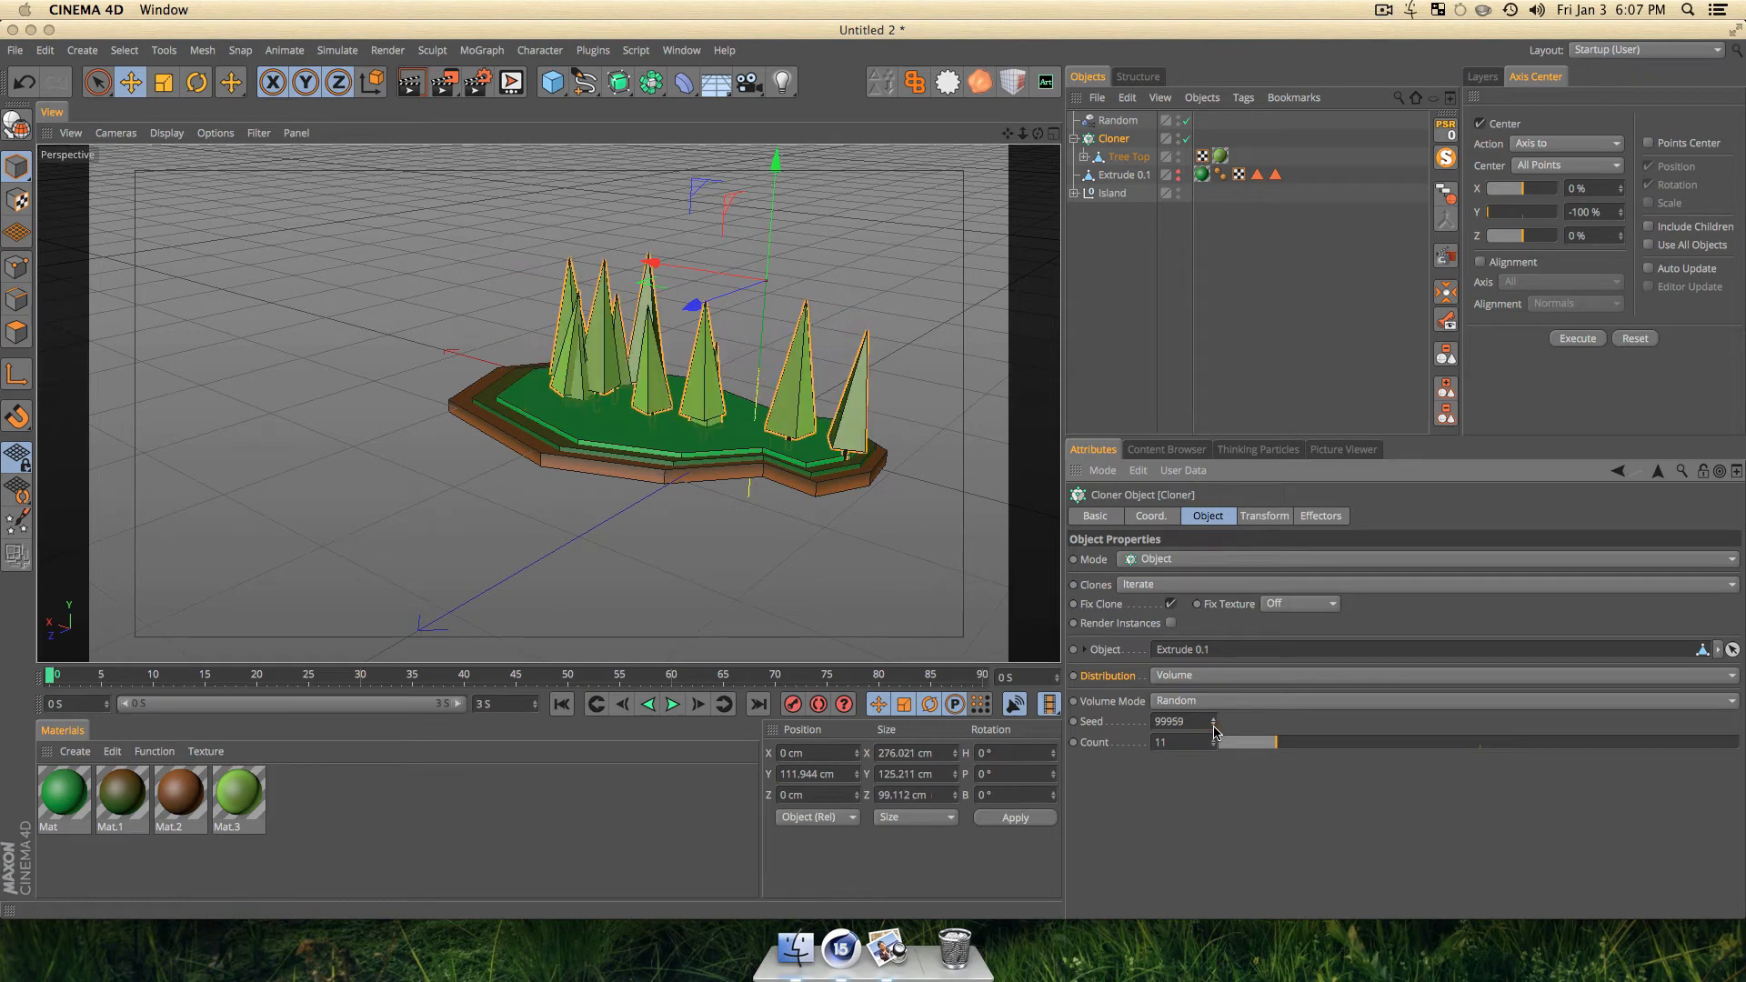
left_click(1214, 731)
left_click(1214, 731)
left_click(1214, 731)
left_click_drag(1214, 731, 1214, 754)
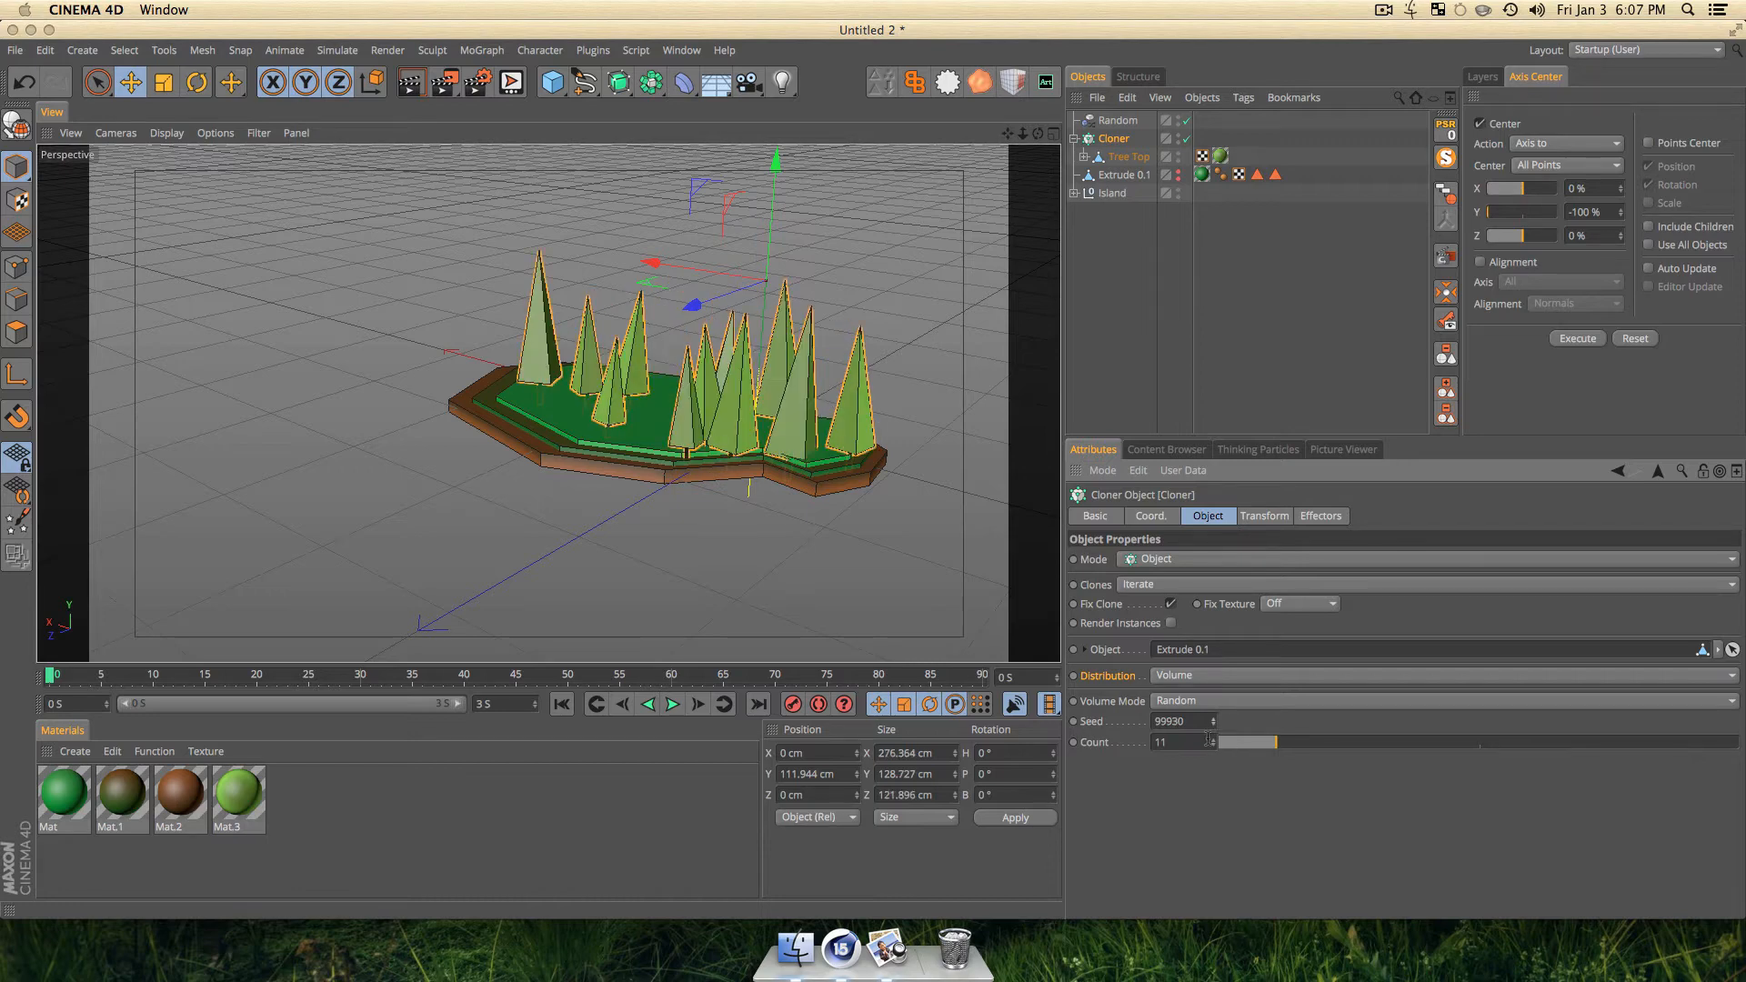
Change the Cloner's seed to 99893 and raise its tree count to 13.
left_click_drag(1214, 728, 1214, 756)
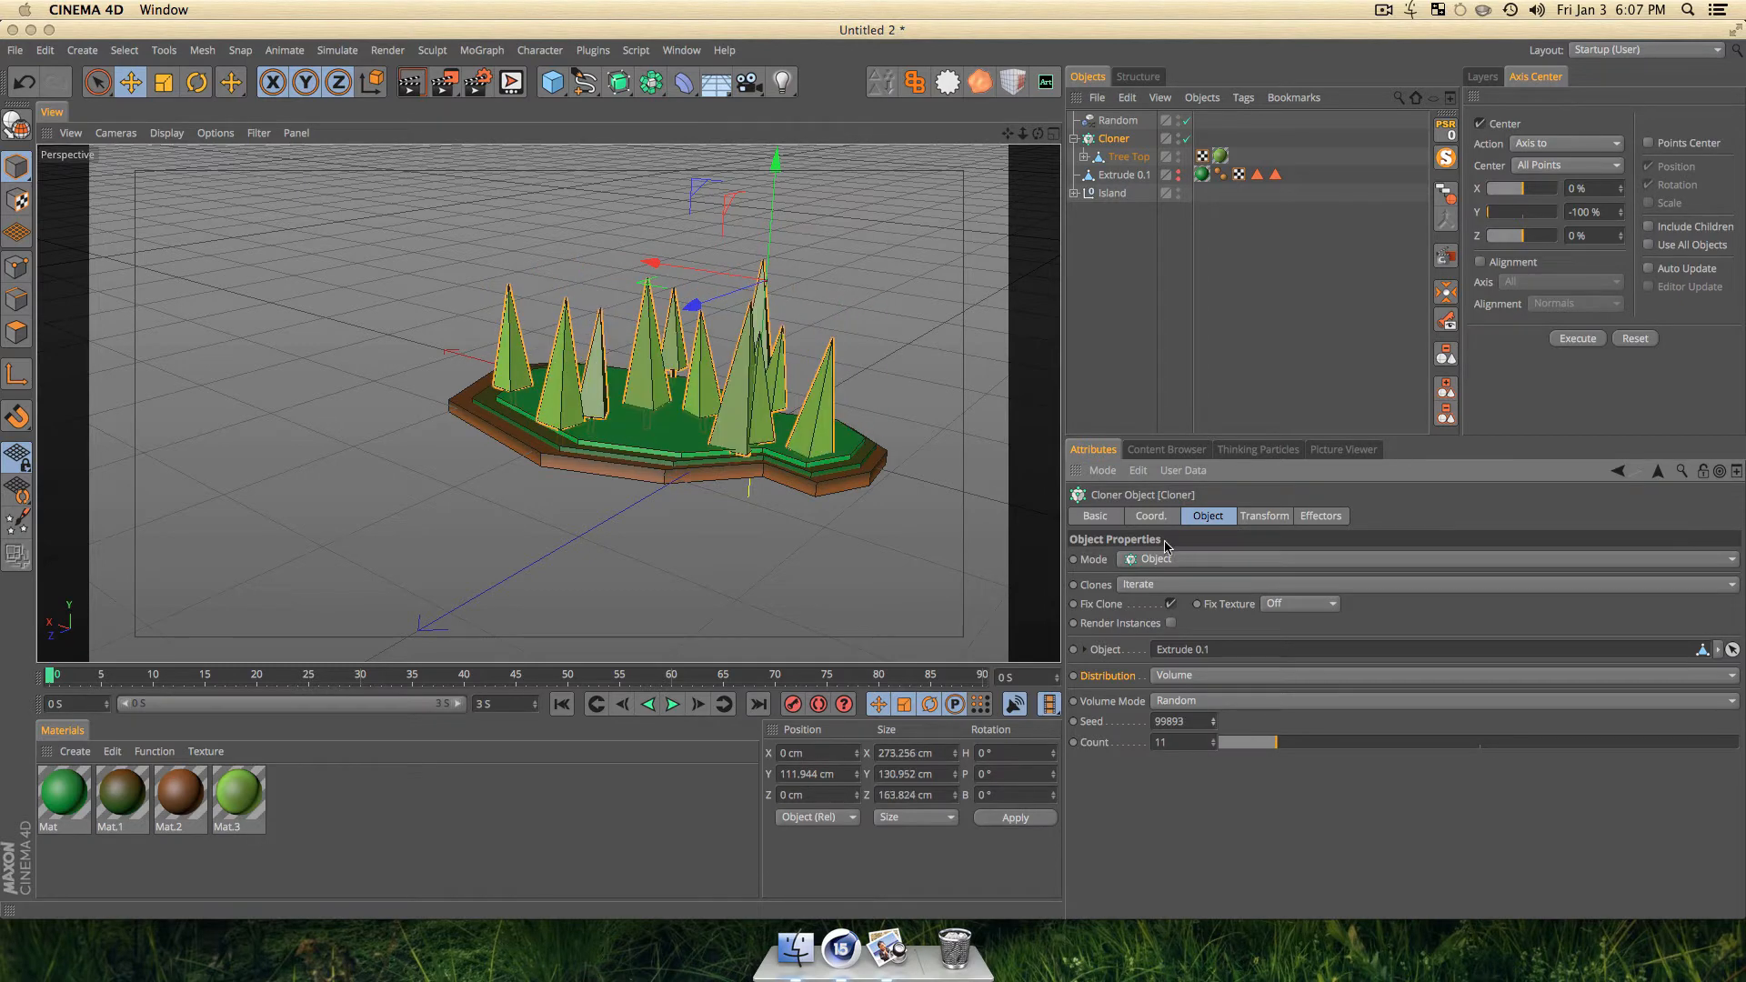
left_click(1212, 741)
left_click(1212, 741)
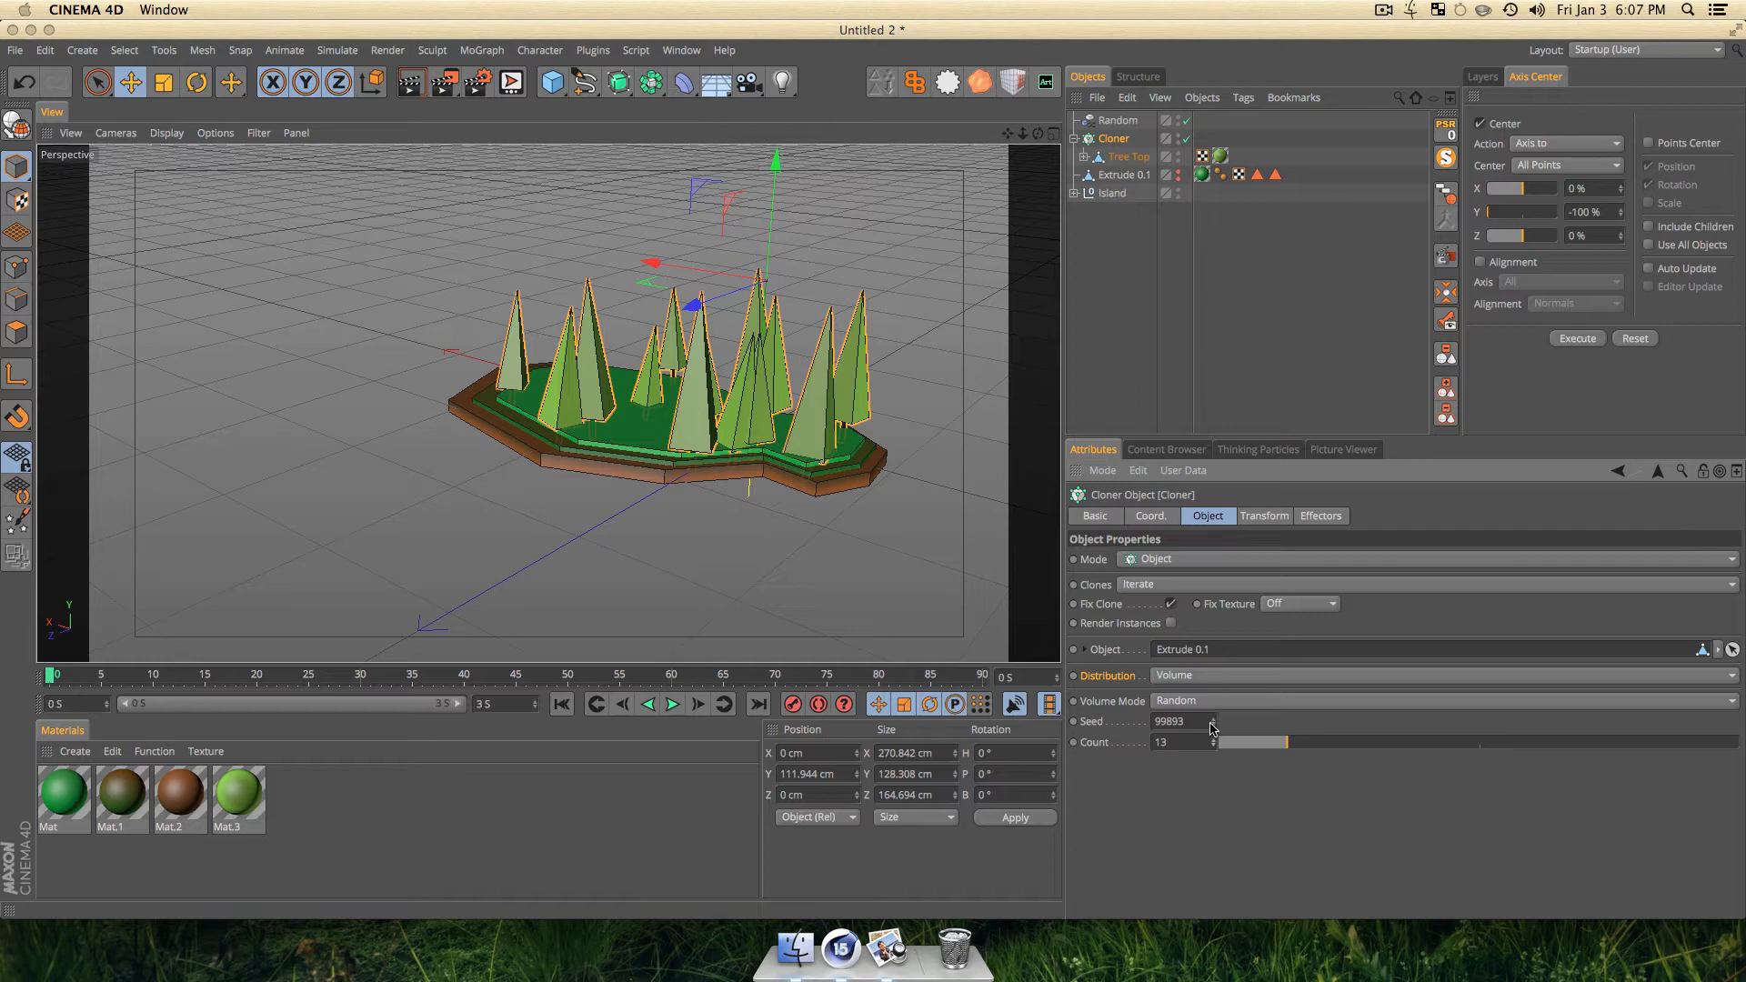
left_click(1115, 323)
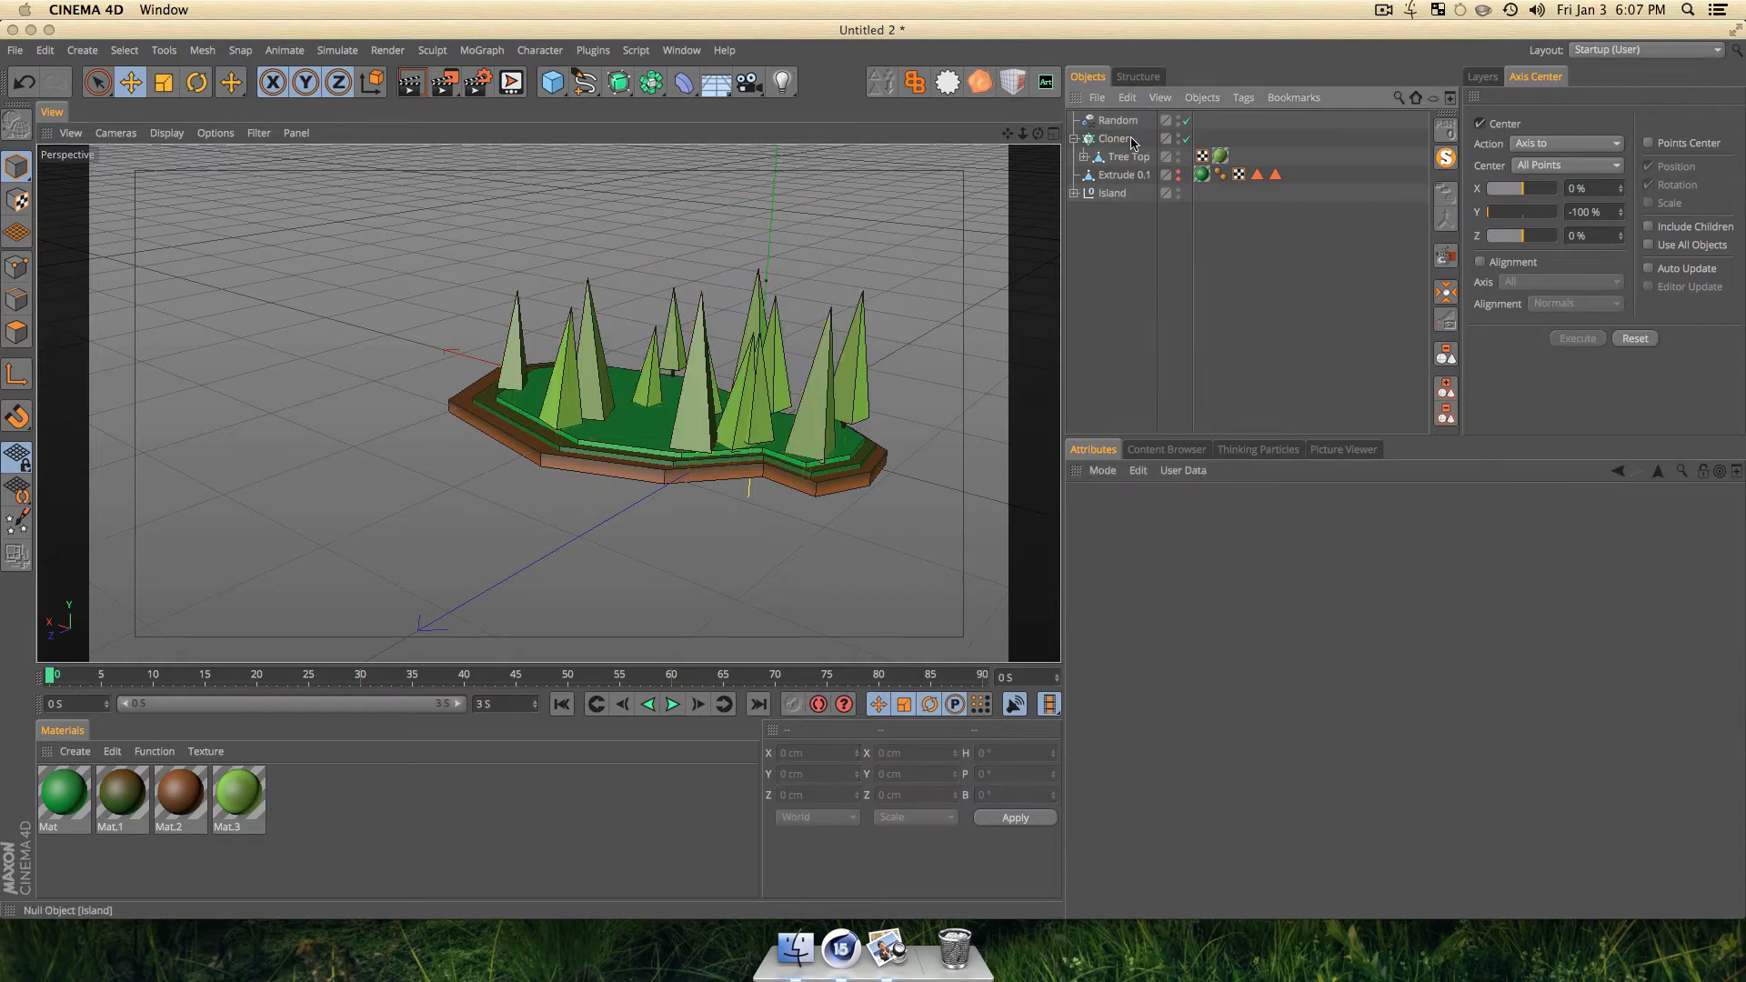
Make the Cloner editable and expand its hierarchy to reach the individual trees.
left_click(1113, 139)
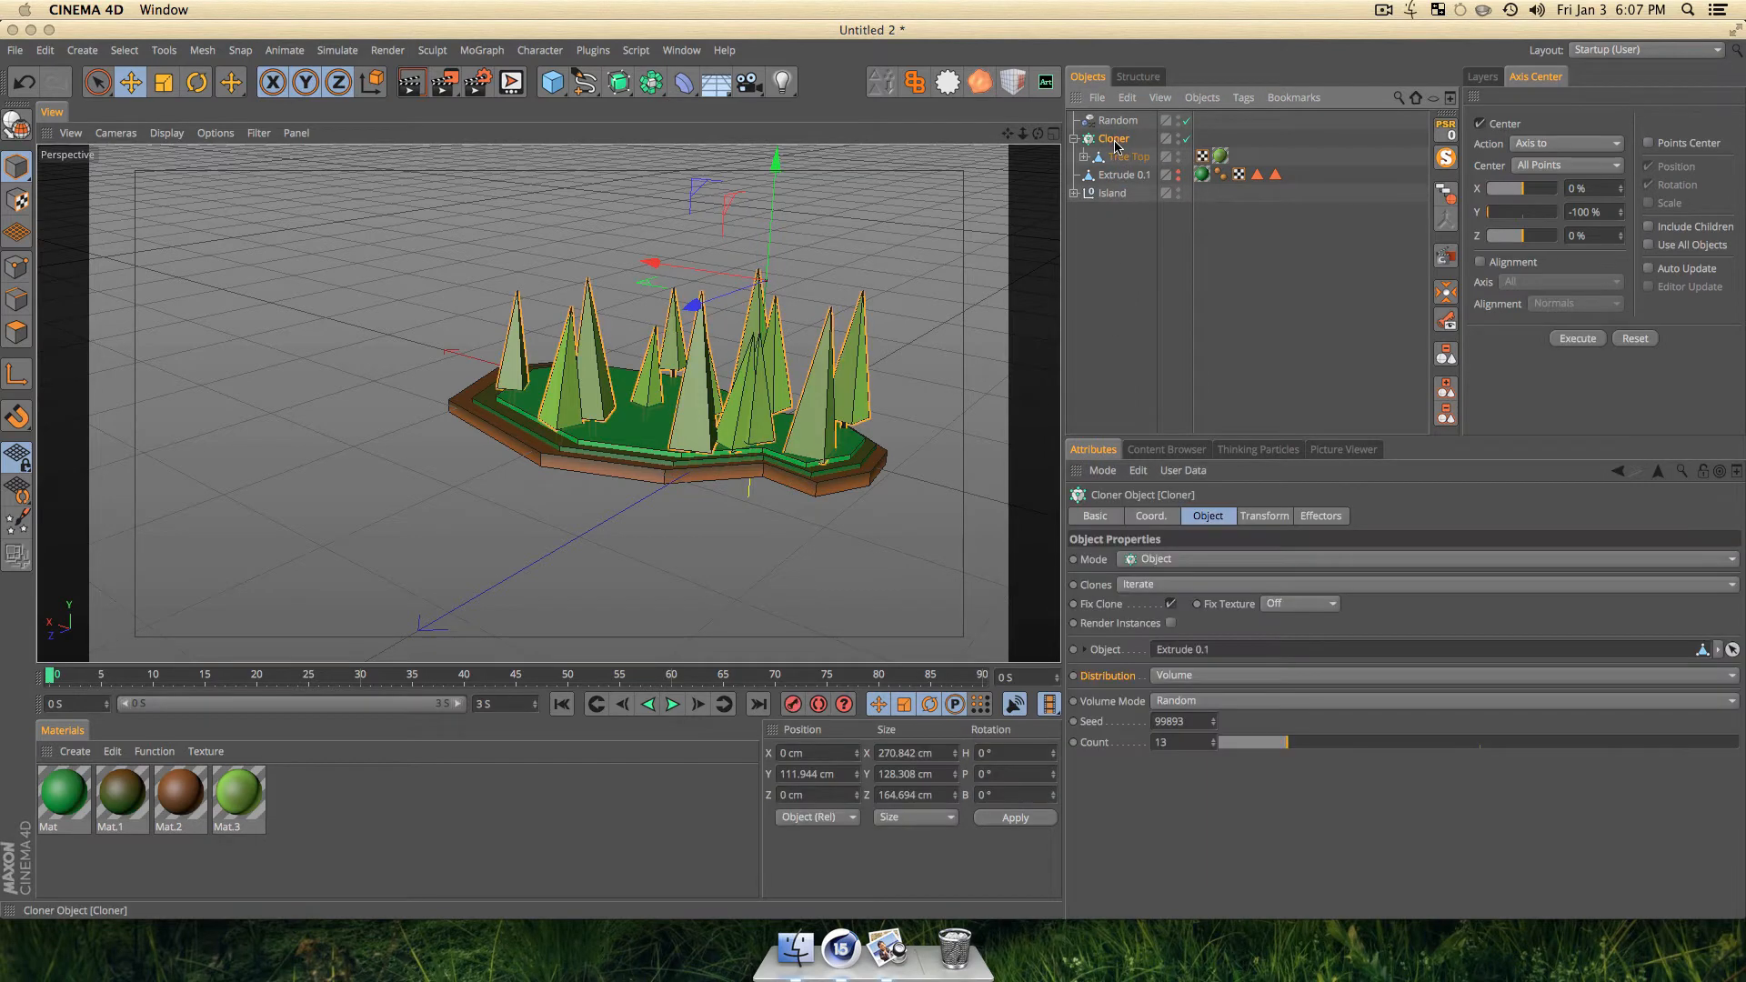
key("c")
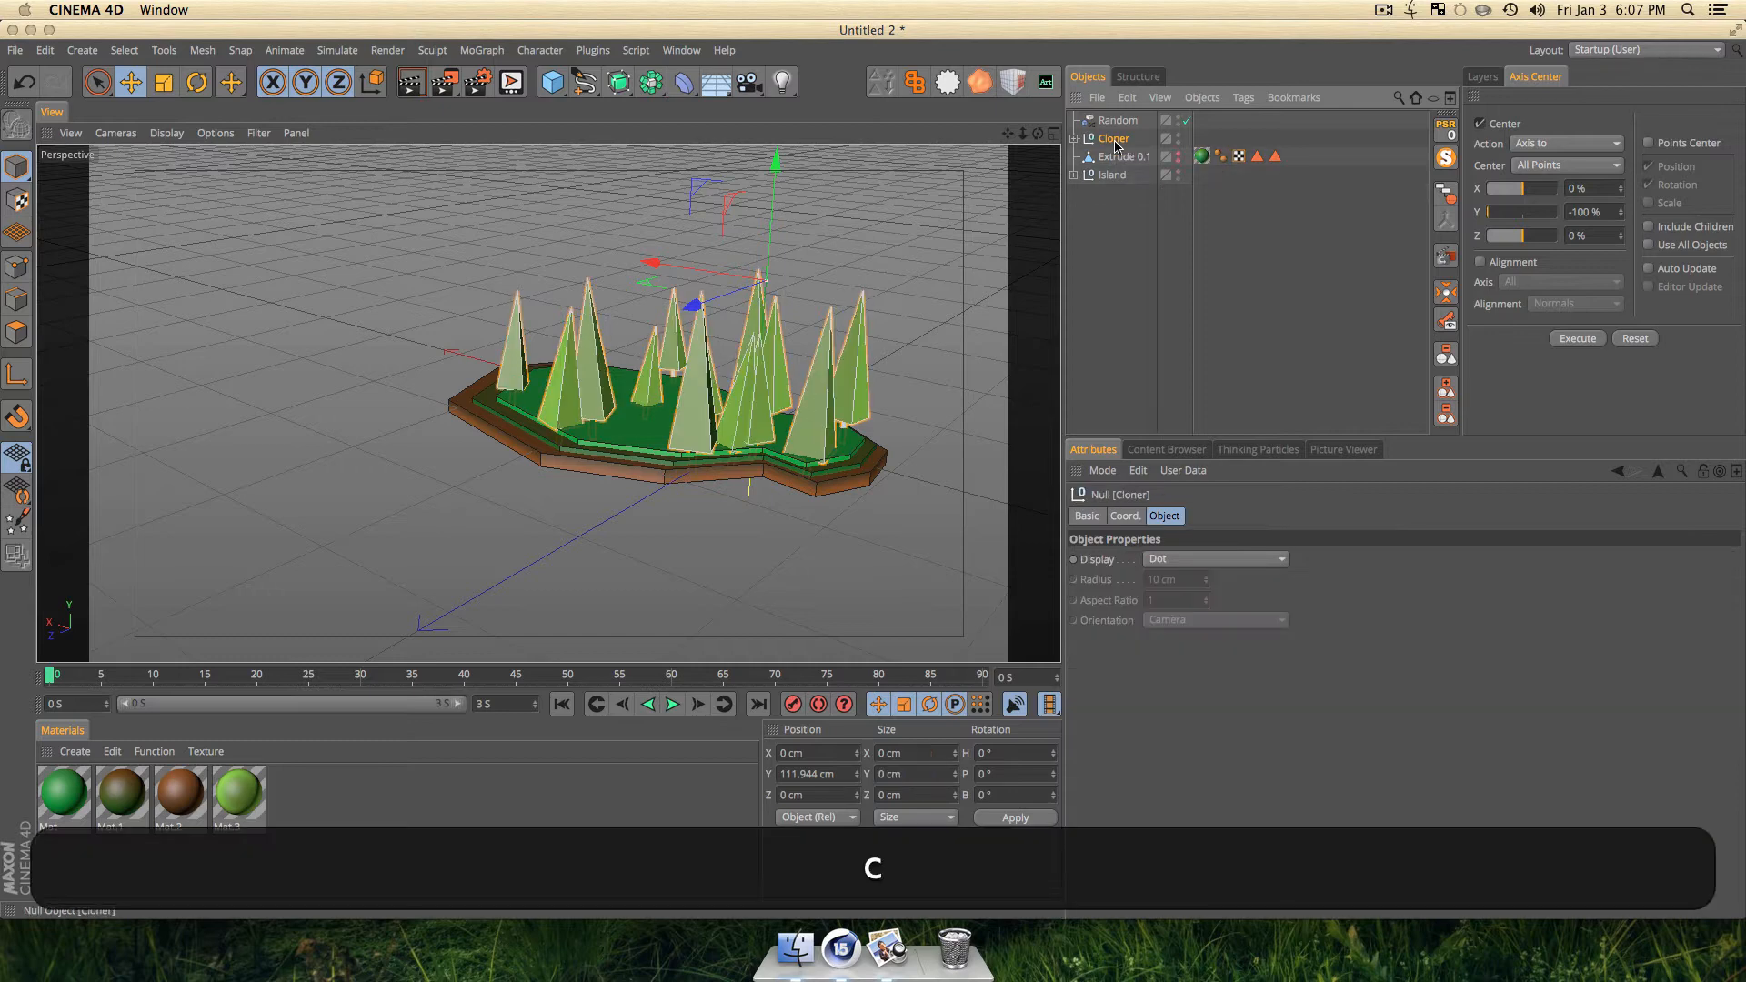
left_click(1133, 283)
left_click(1075, 139)
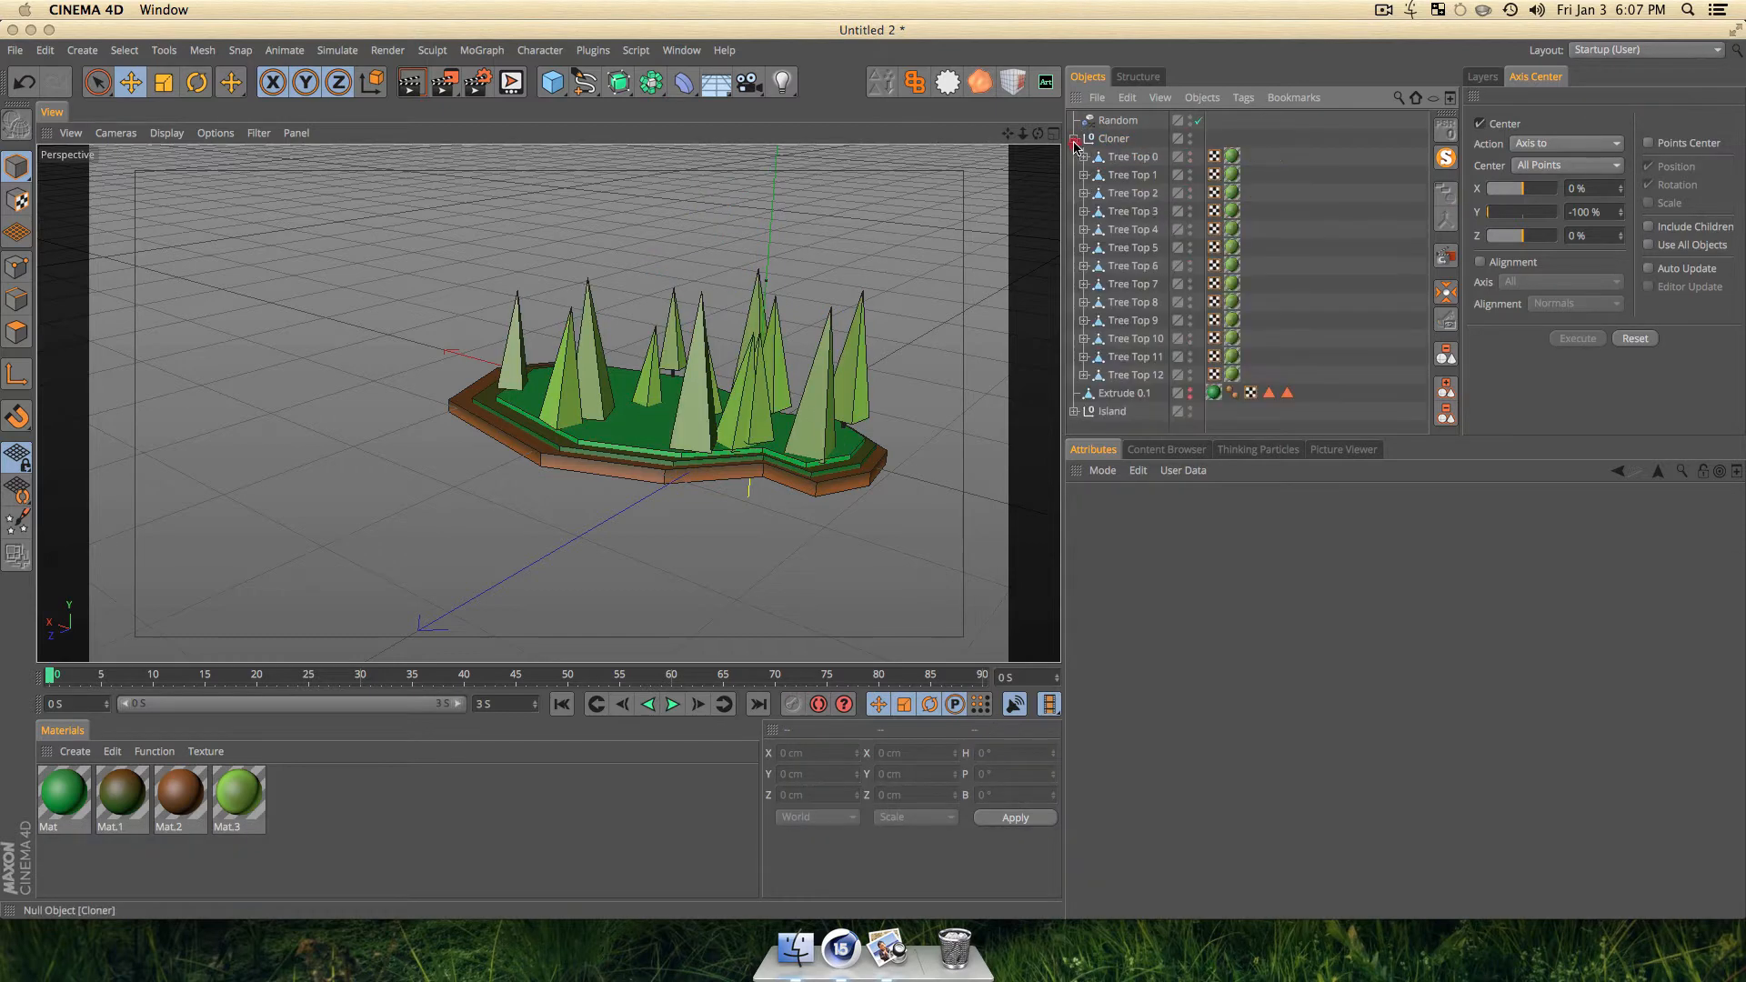
Move Tree Top 0 inward from the island's edge to about X 173 cm, Z 46 cm, and raise it until its trunk shows.
left_click(1142, 376)
left_click(1131, 162)
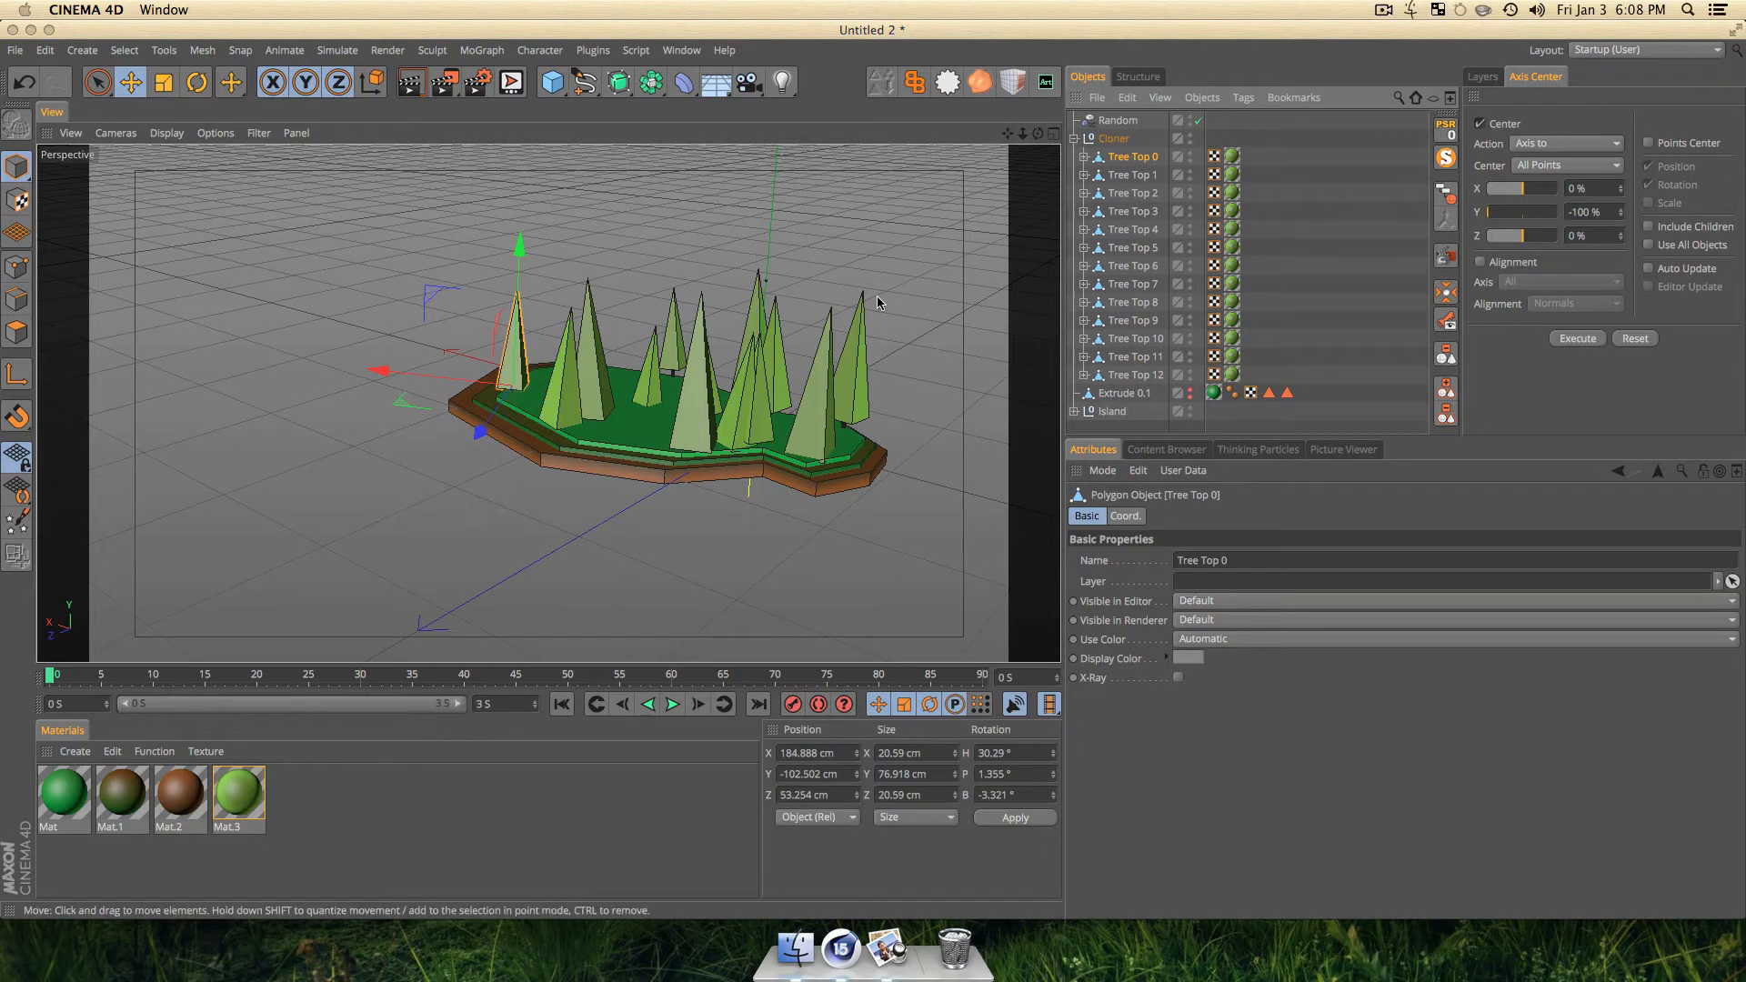
key("3")
left_click_drag(548, 403, 435, 498)
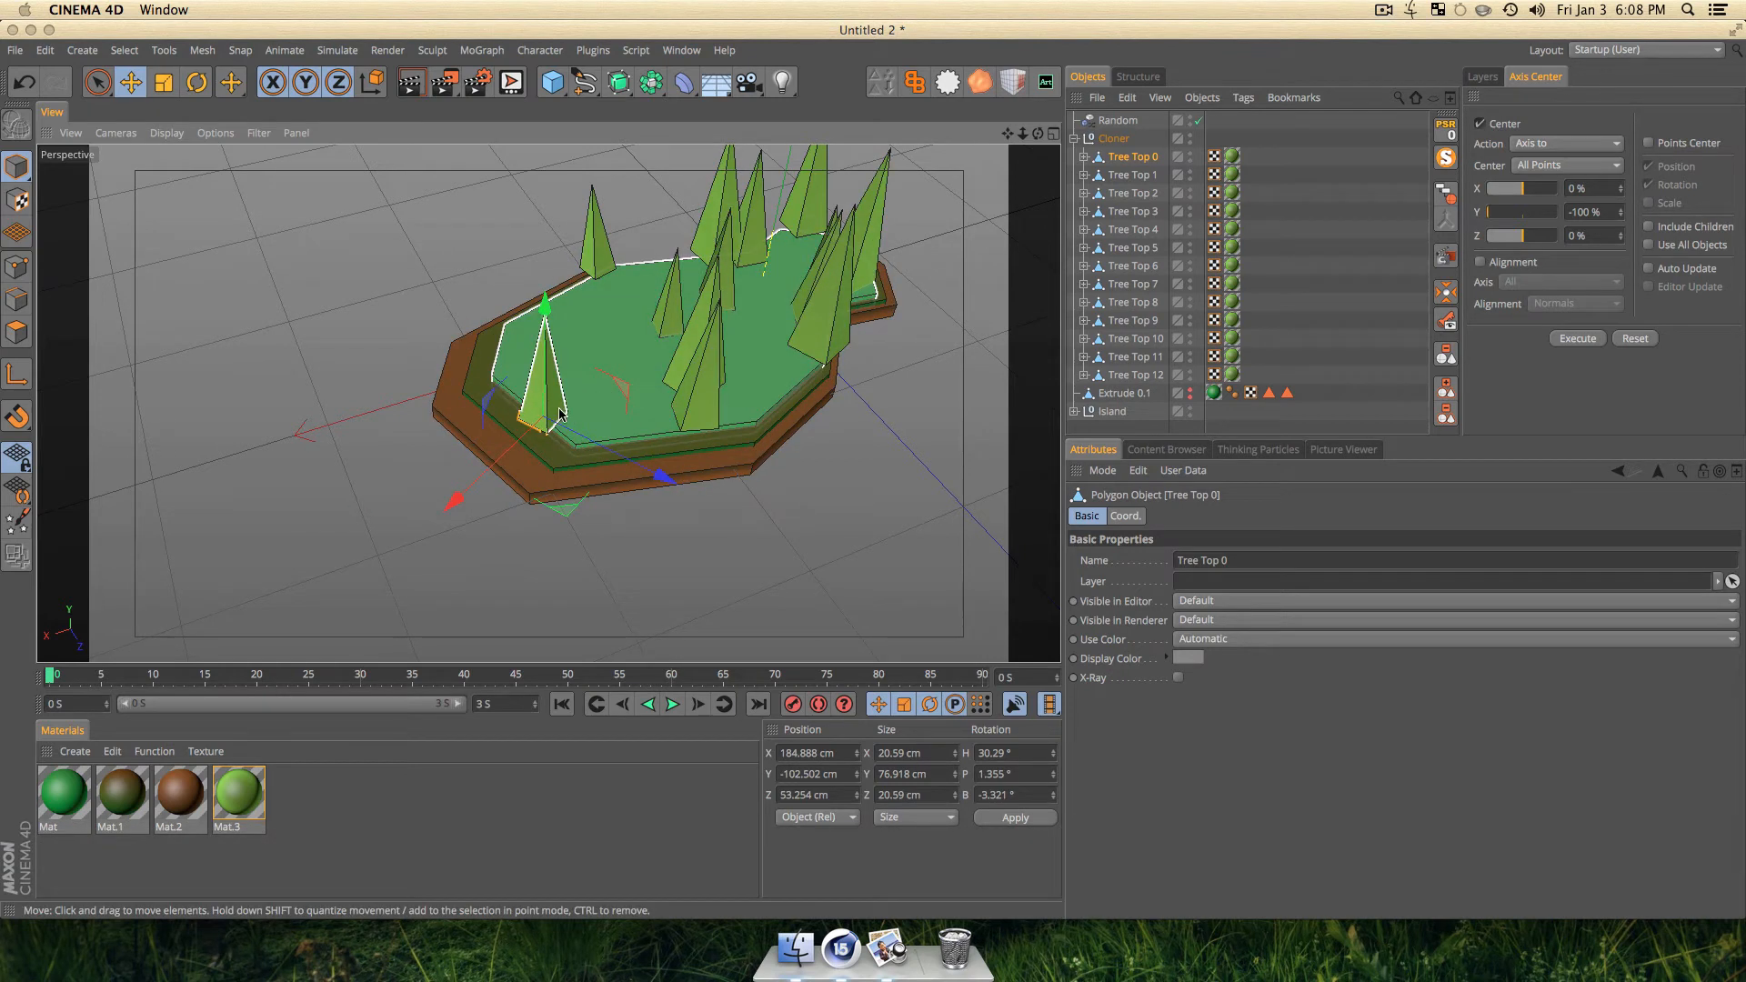
left_click_drag(520, 443, 611, 418)
key("3")
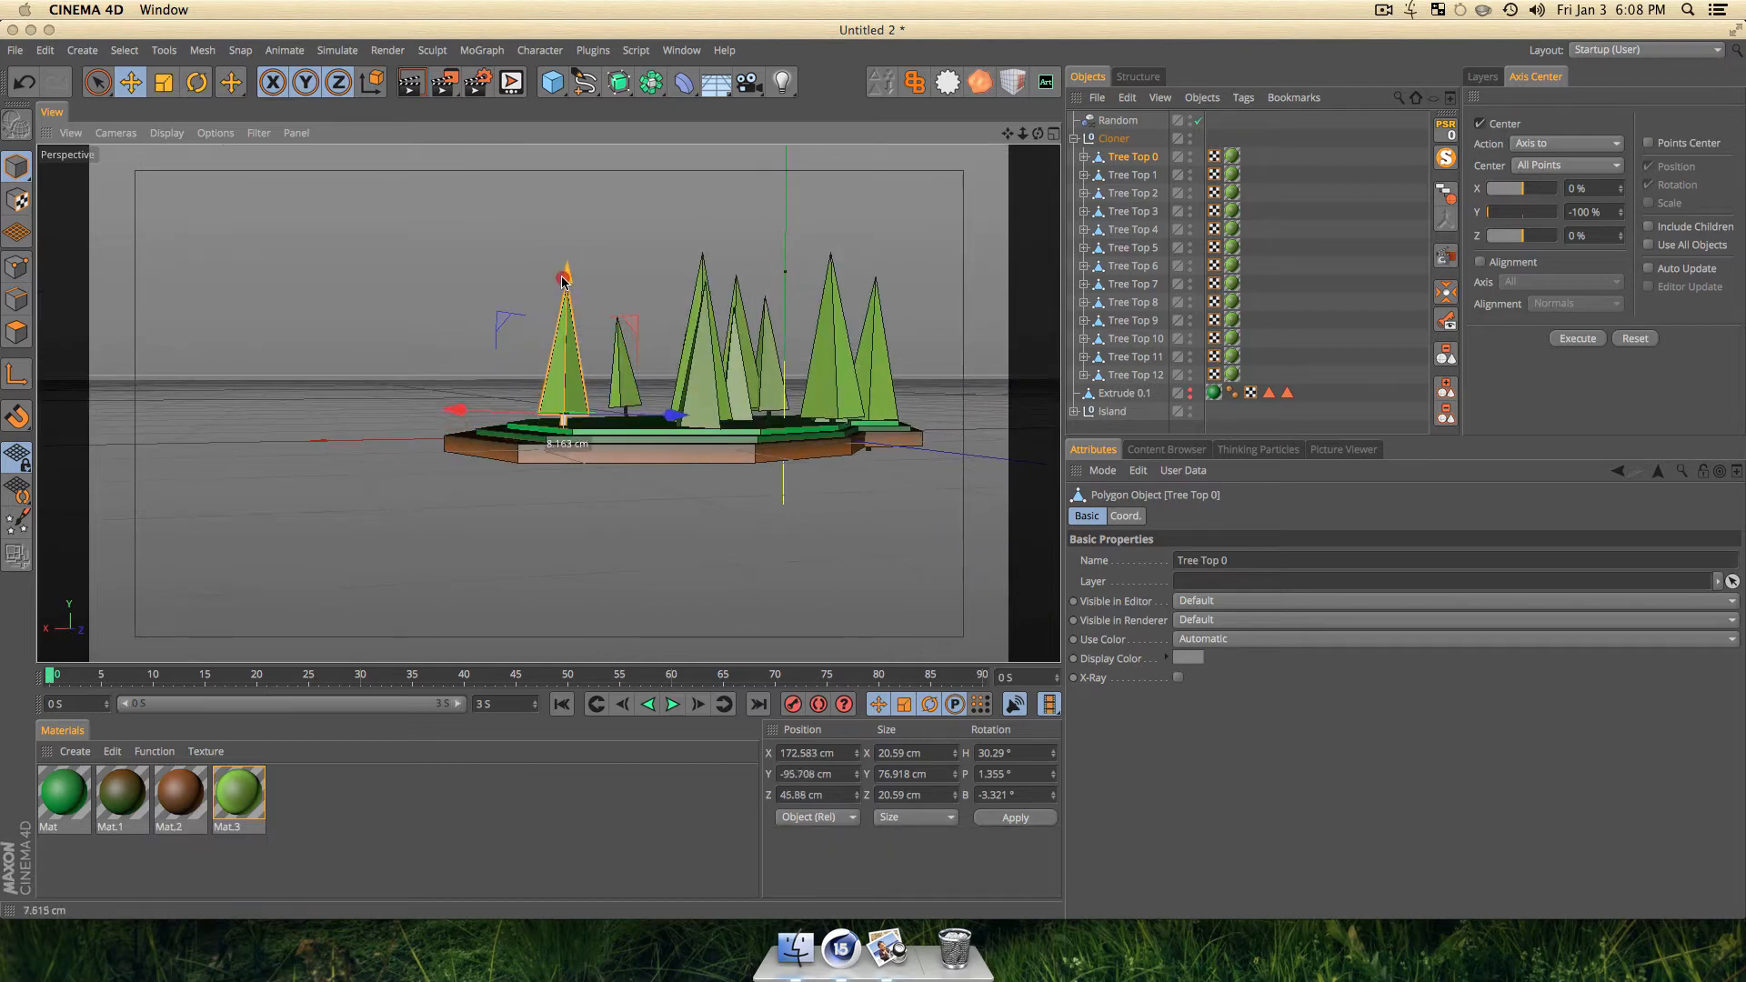
key("3")
left_click_drag(562, 283, 766, 422)
Reposition Tree Top 12 at the island's wide end, around X 149 cm and Z 77 cm.
key("3")
left_click(678, 472)
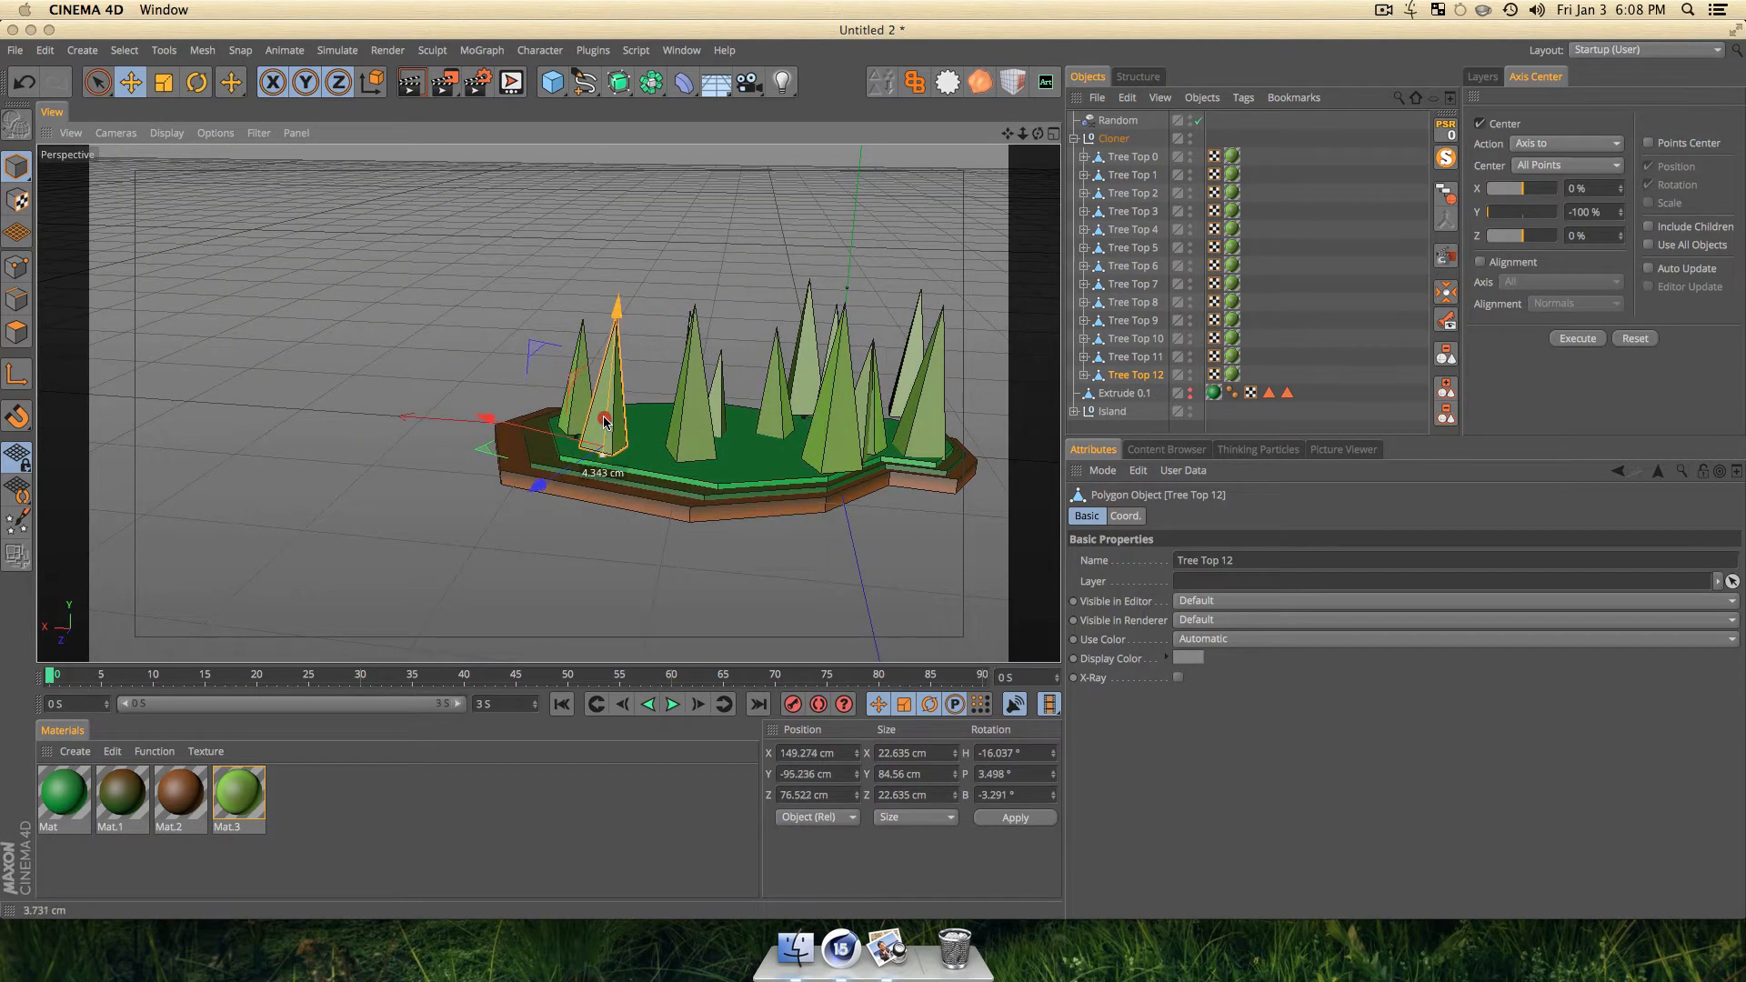
left_click(704, 450)
left_click_drag(699, 457, 598, 418)
key("3")
Move Tree Top 10 from the middle of the island toward the tree group at the wide end.
left_click(709, 406)
left_click(771, 395)
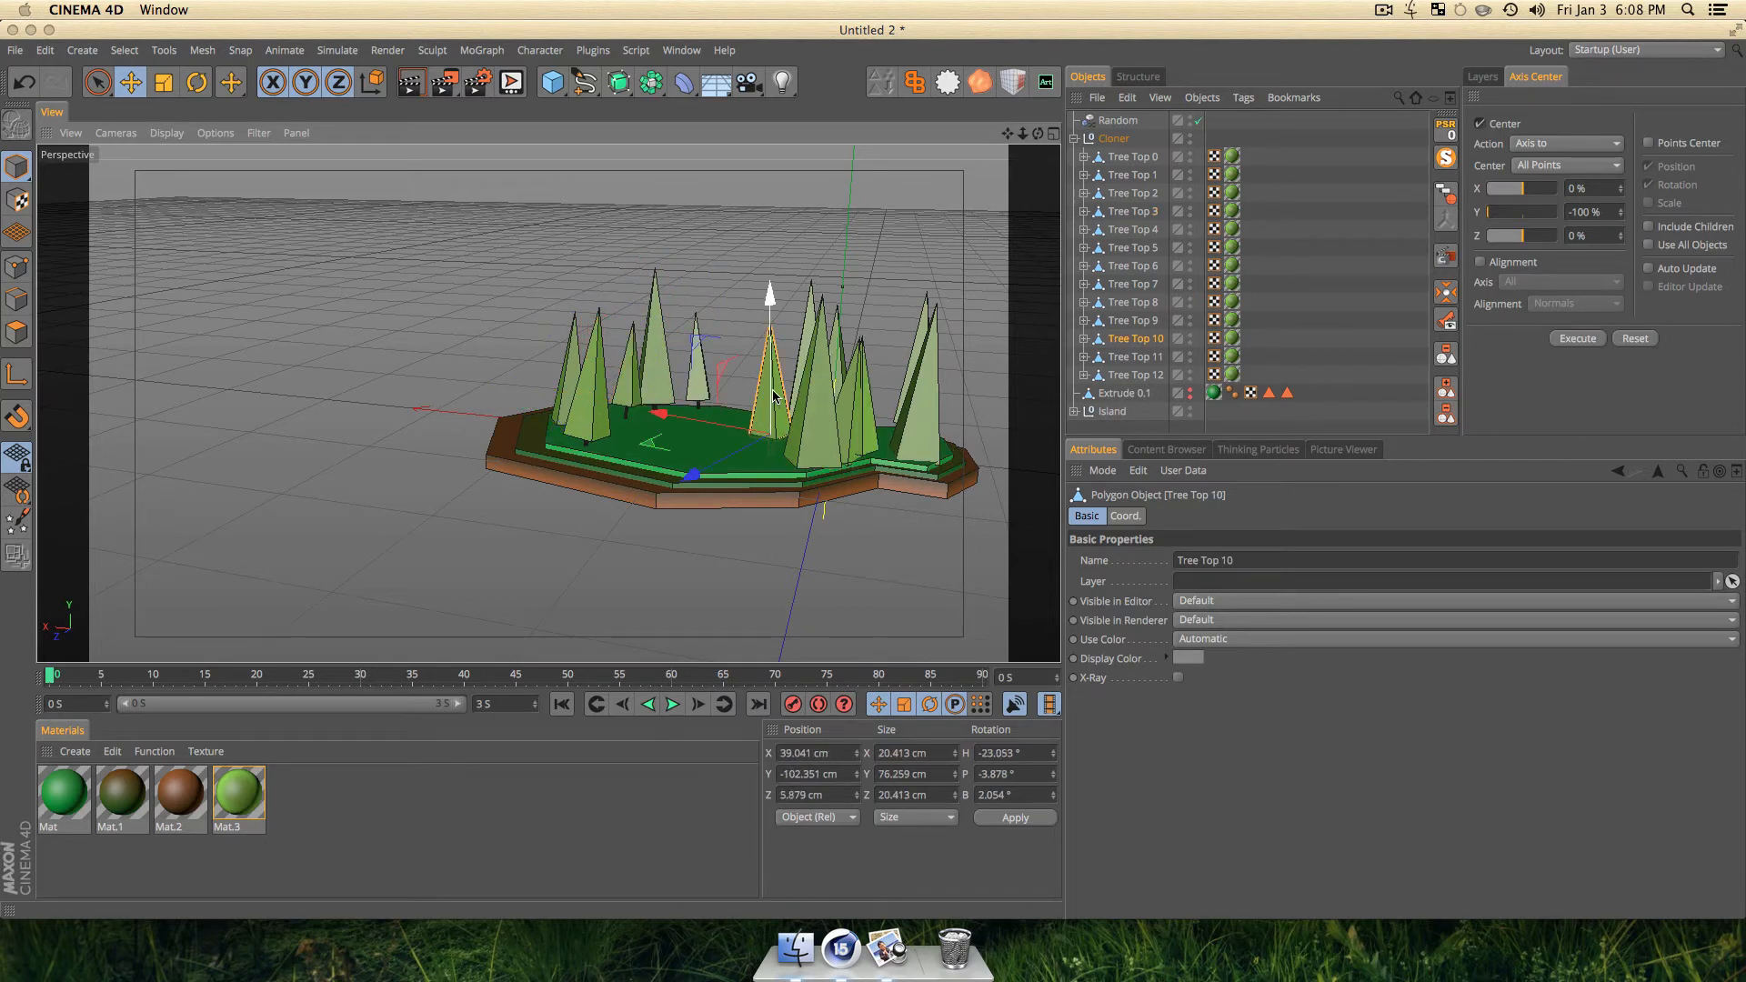
left_click_drag(771, 396, 658, 428)
Move Tree Top 8 away from the island's front edge to about X 55 cm and Z -1 cm.
left_click(829, 450)
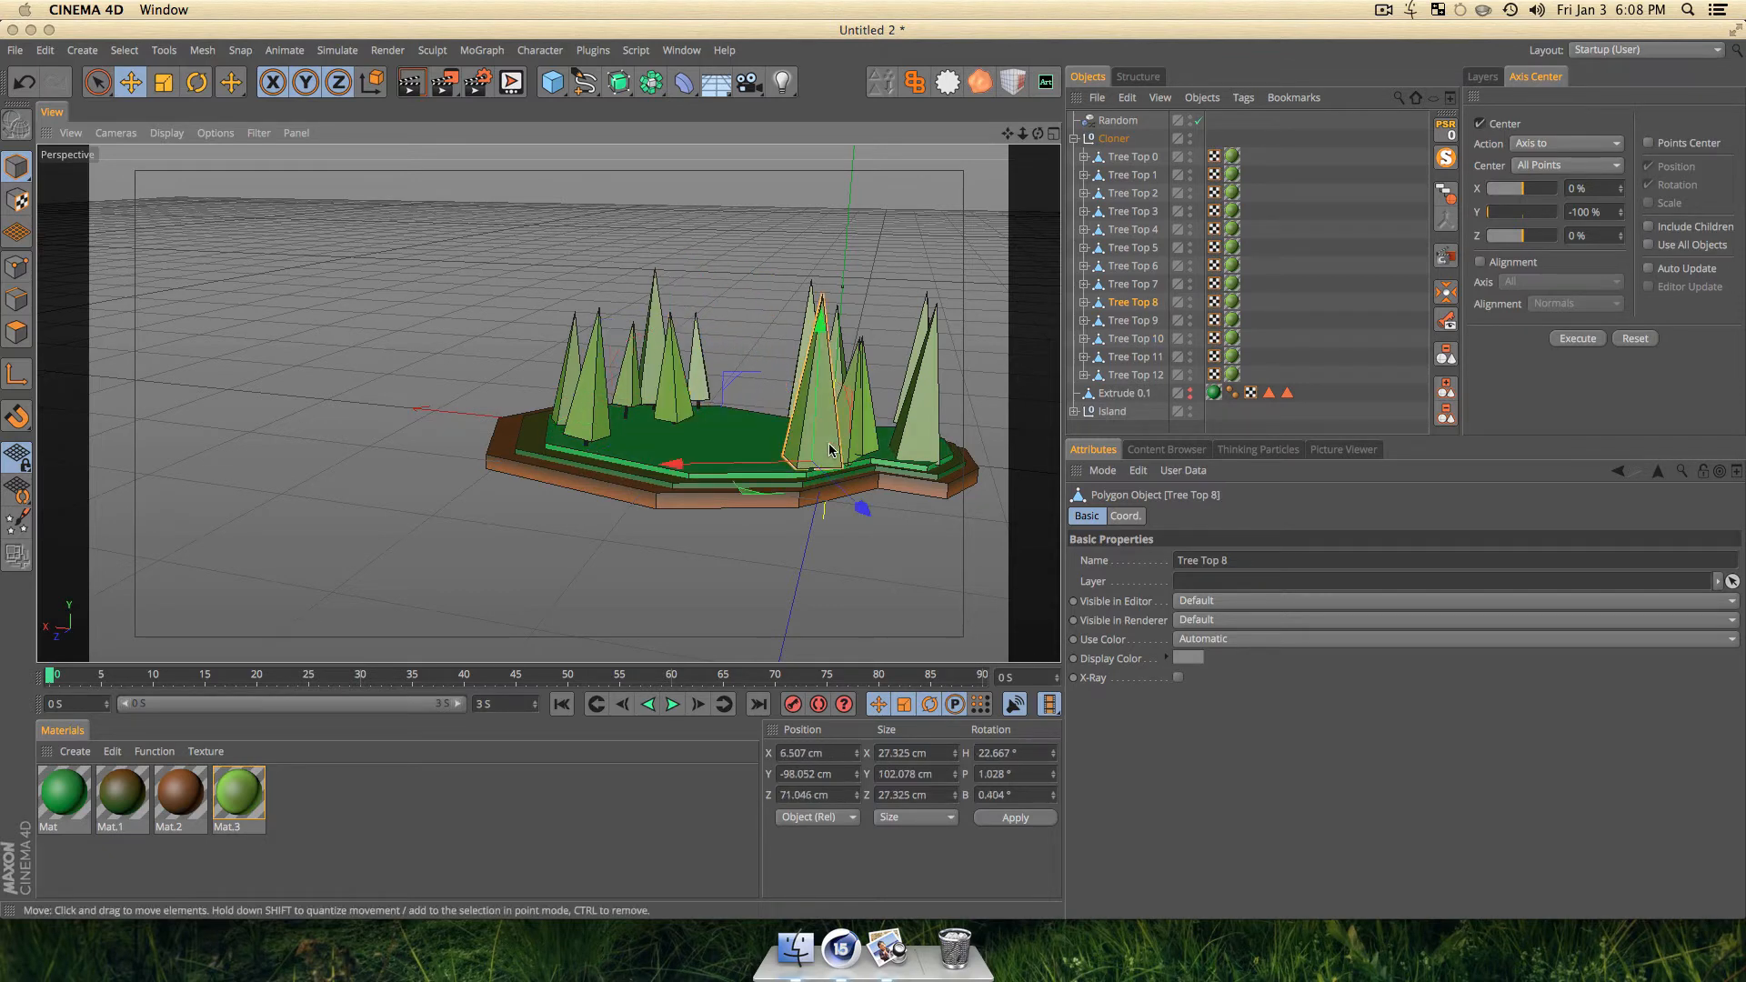
key("3")
left_click_drag(829, 450, 739, 353)
key("3")
left_click_drag(910, 400, 869, 430)
Move Tree Top 4 further back from the island's front edge and rotate its heading to about -70°.
left_click(845, 419)
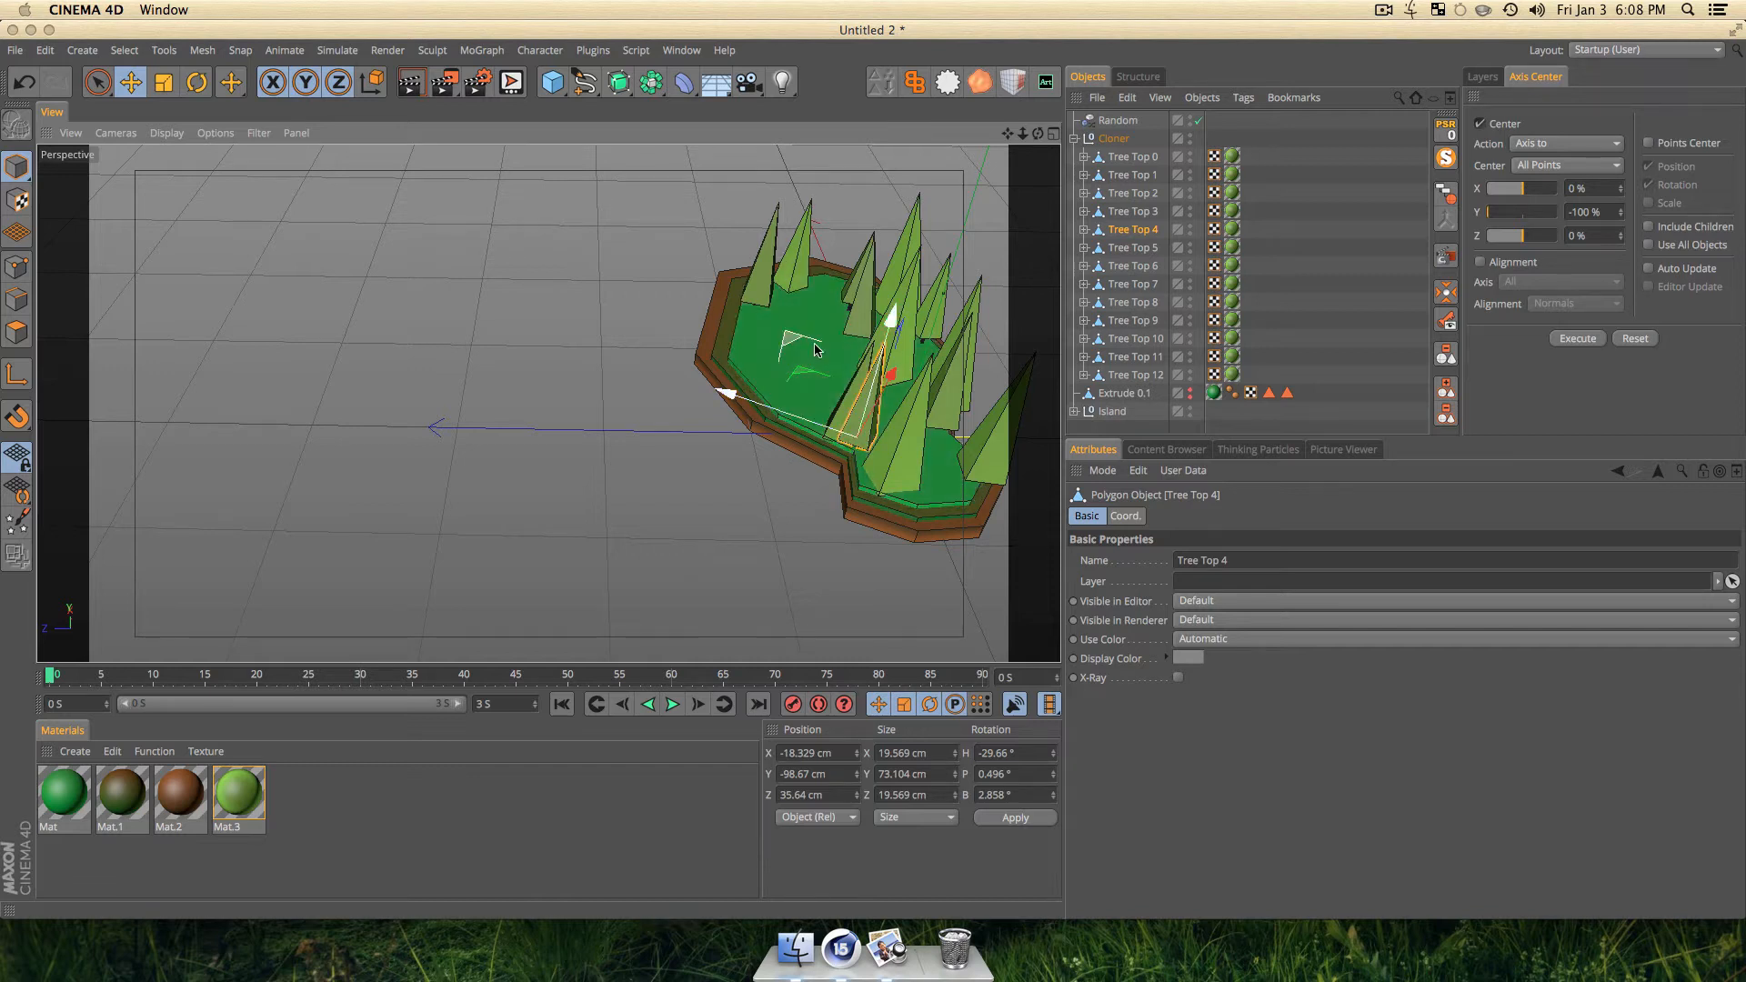
left_click_drag(880, 442, 889, 365)
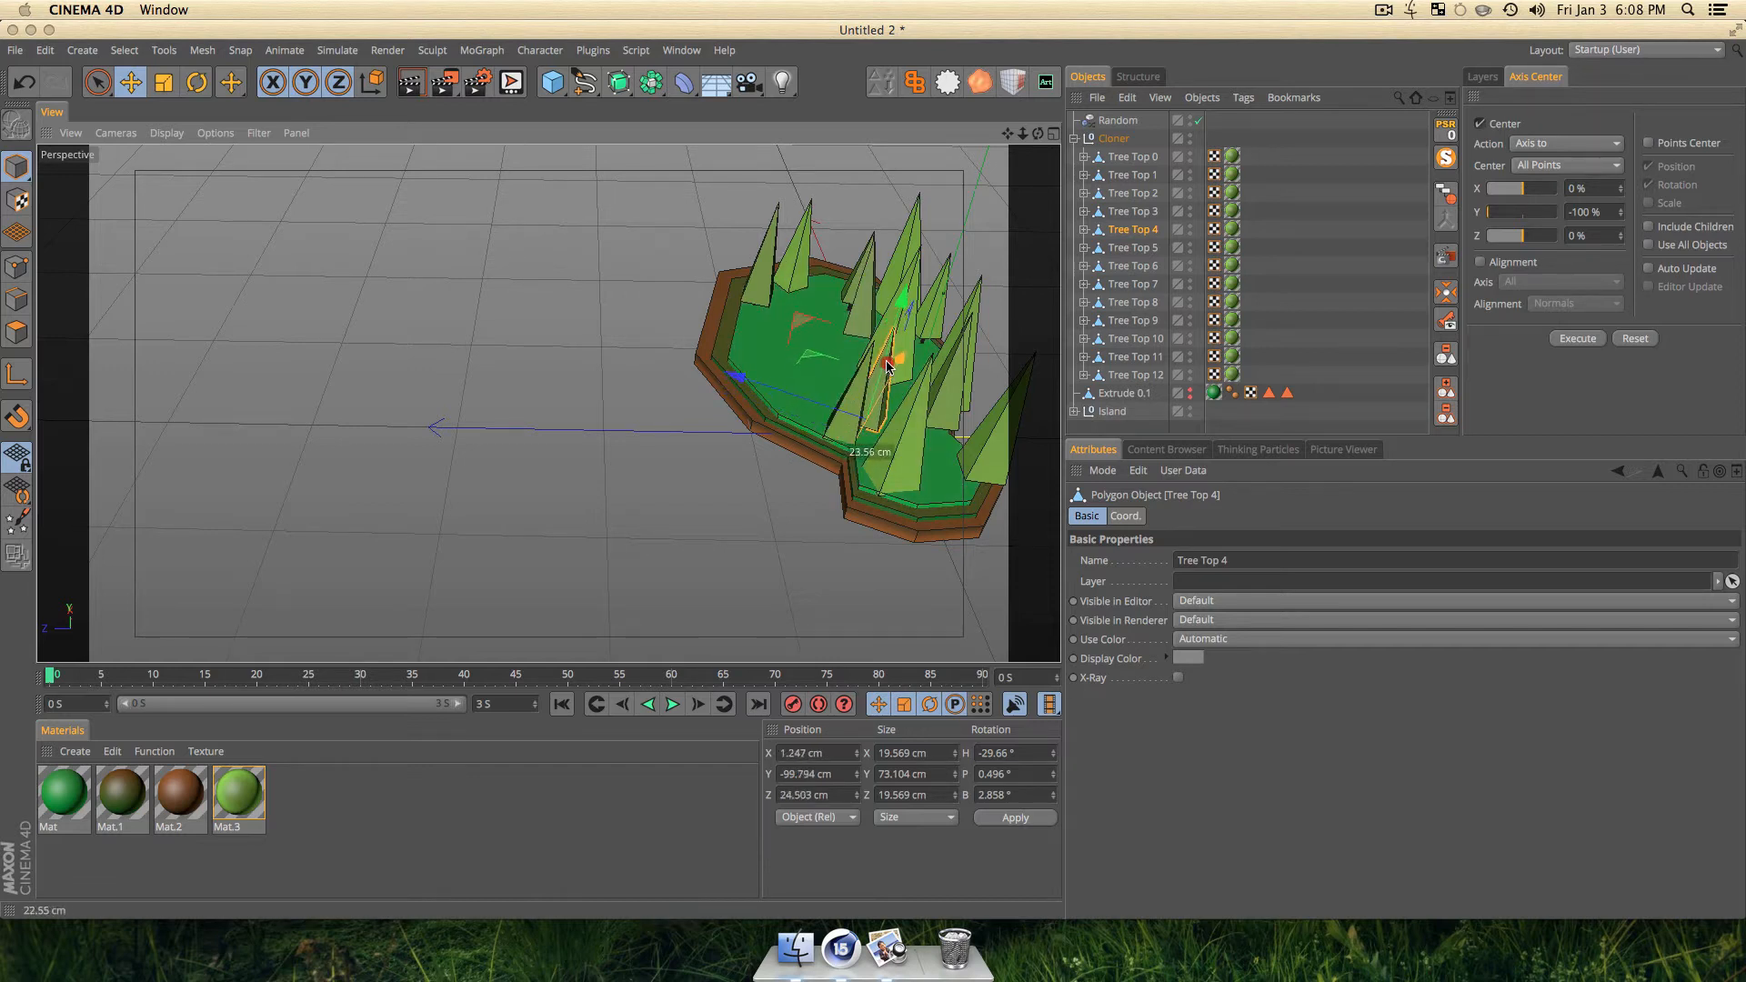
key("r")
left_click_drag(872, 434, 600, 404)
left_click(1128, 430)
Raise Tree Top 8 to about Y -90.5 cm so its trunk stands above the grass.
key("3")
key("1")
key("3")
left_click_drag(600, 405, 793, 357)
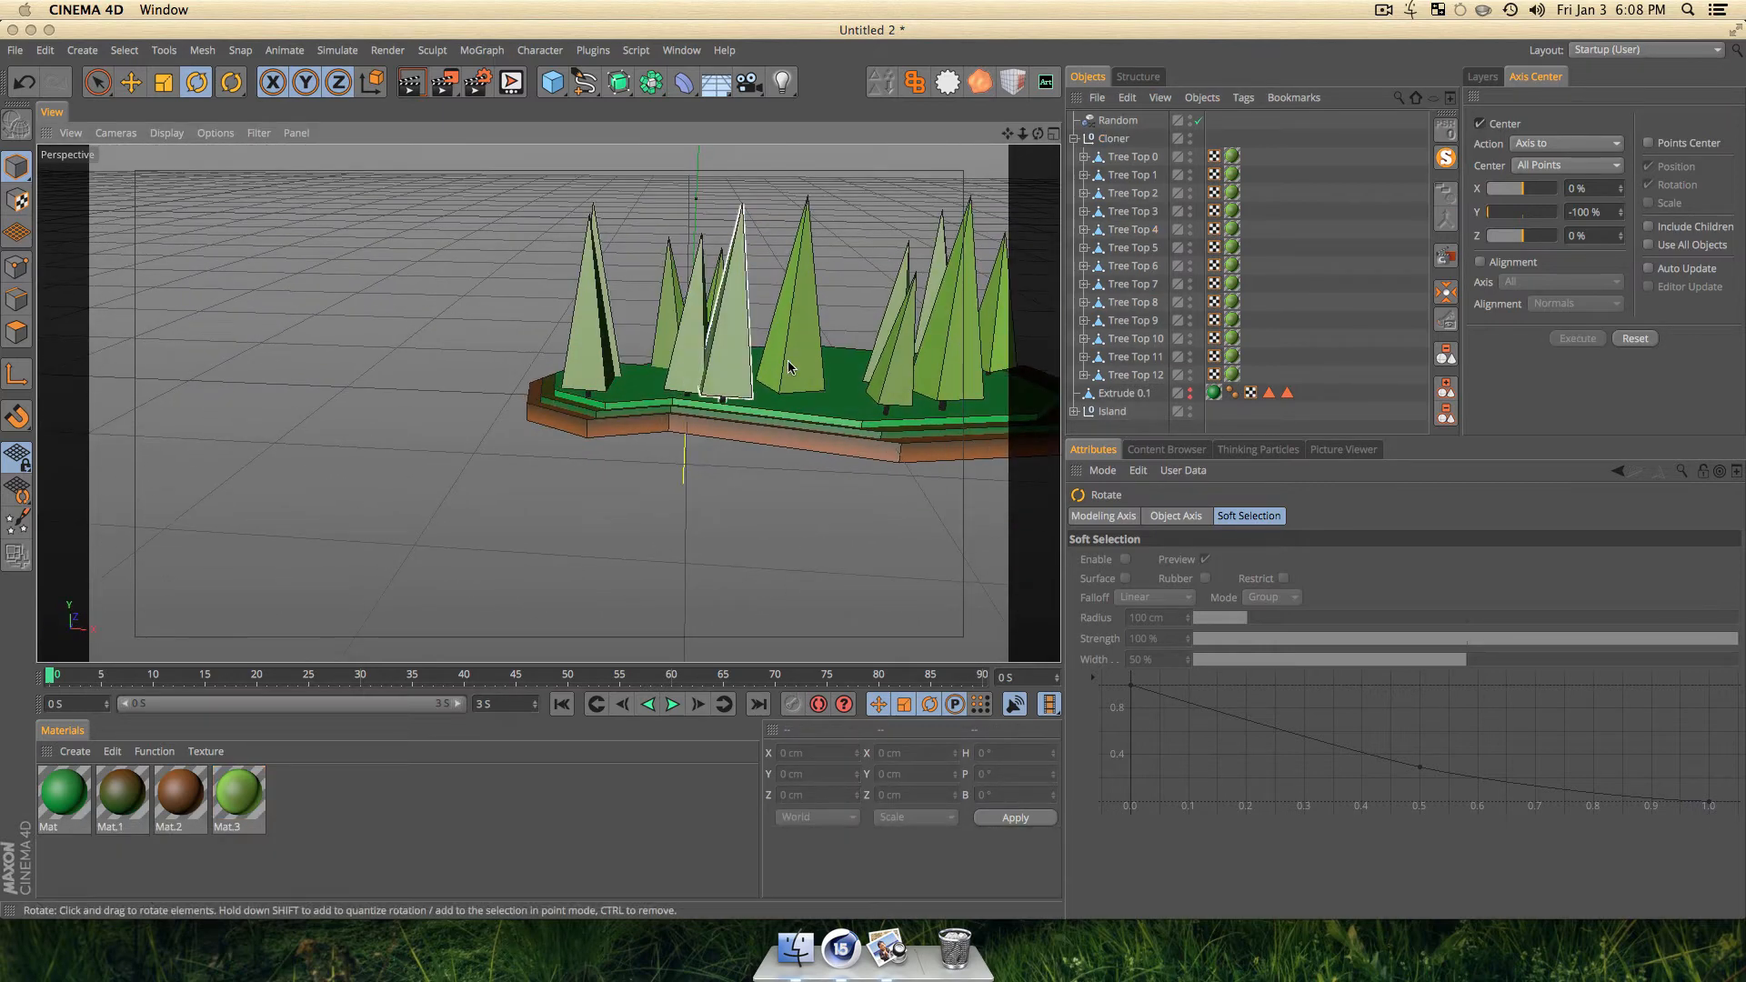
left_click(797, 353)
key("e")
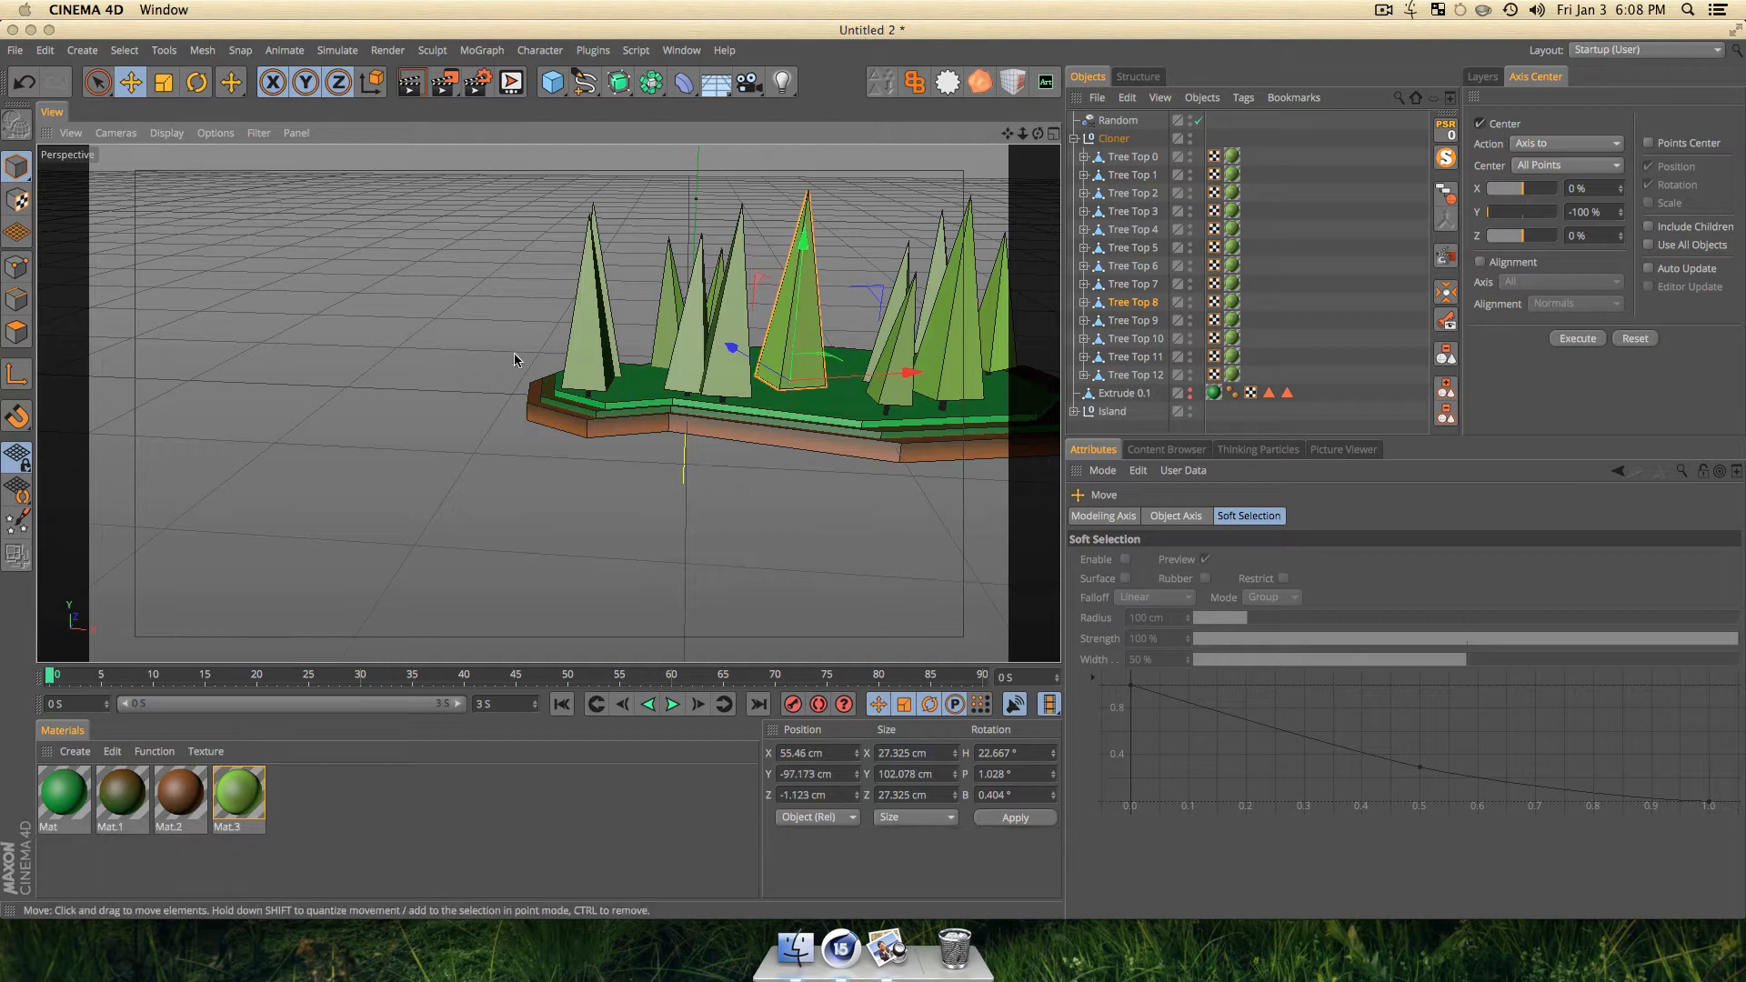
left_click_drag(787, 353, 789, 341)
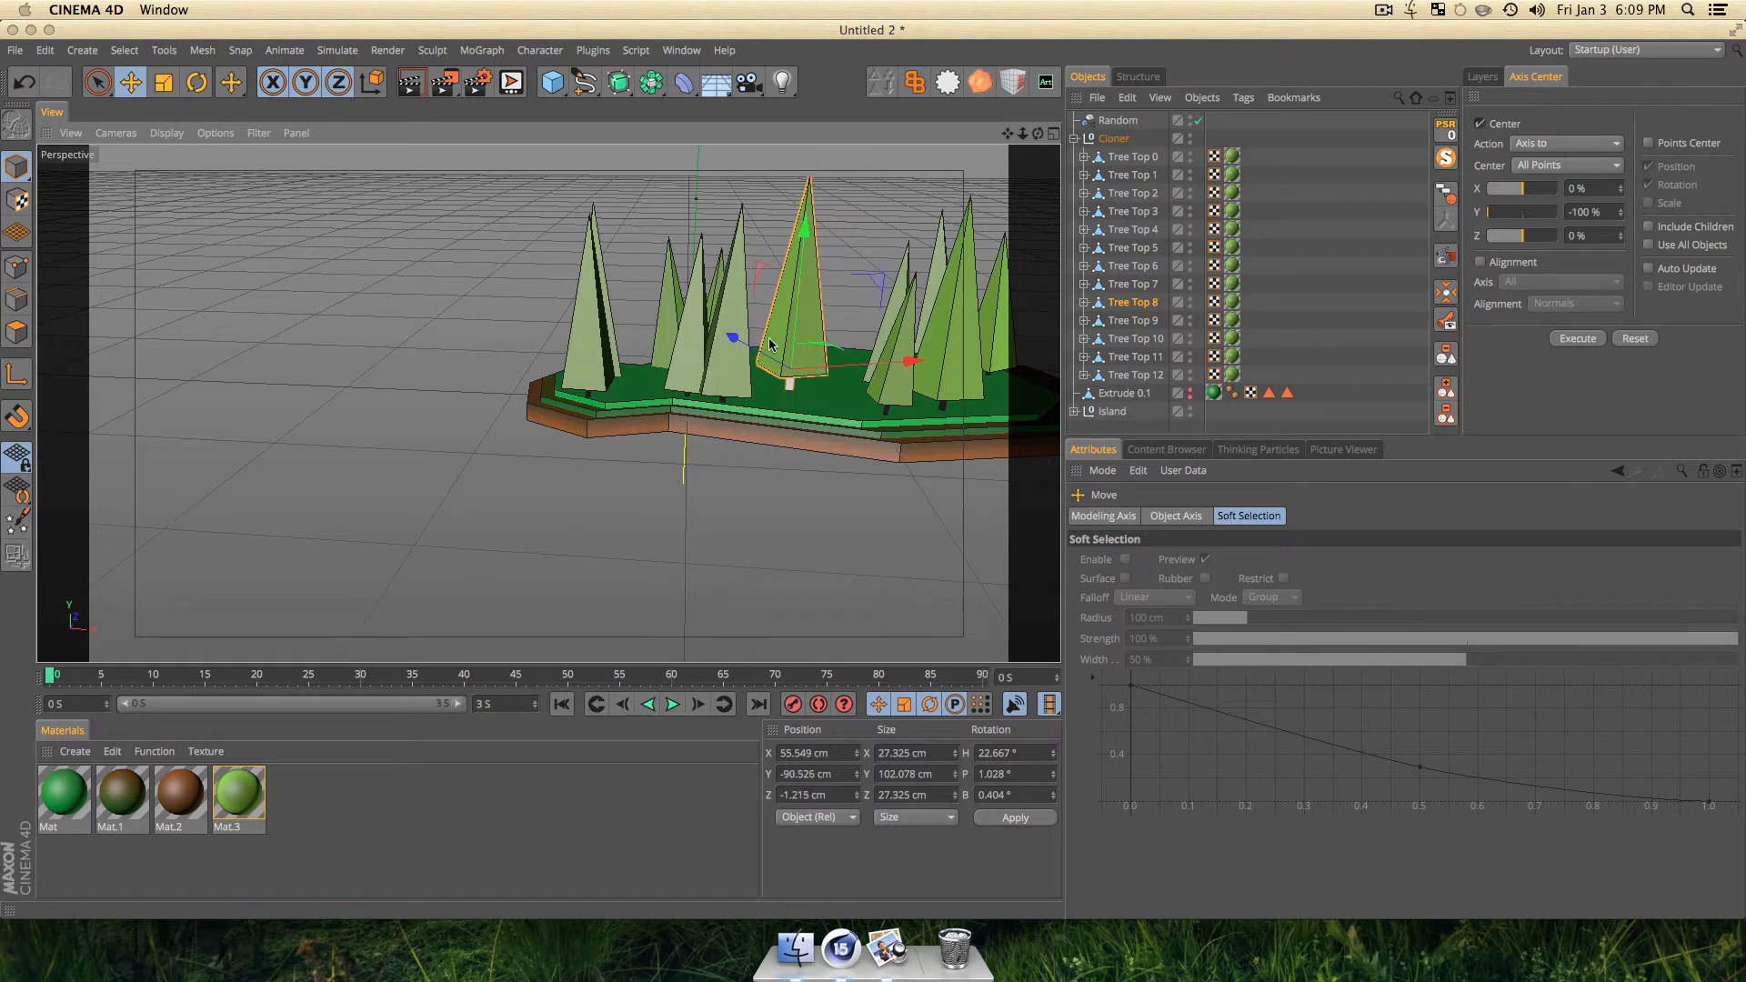
Move Tree Top 5 inward at the island's narrow end and lift it, to about X -38.6, Y -91.9, Z -33 cm.
left_click(592, 374)
left_click_drag(593, 375, 616, 350)
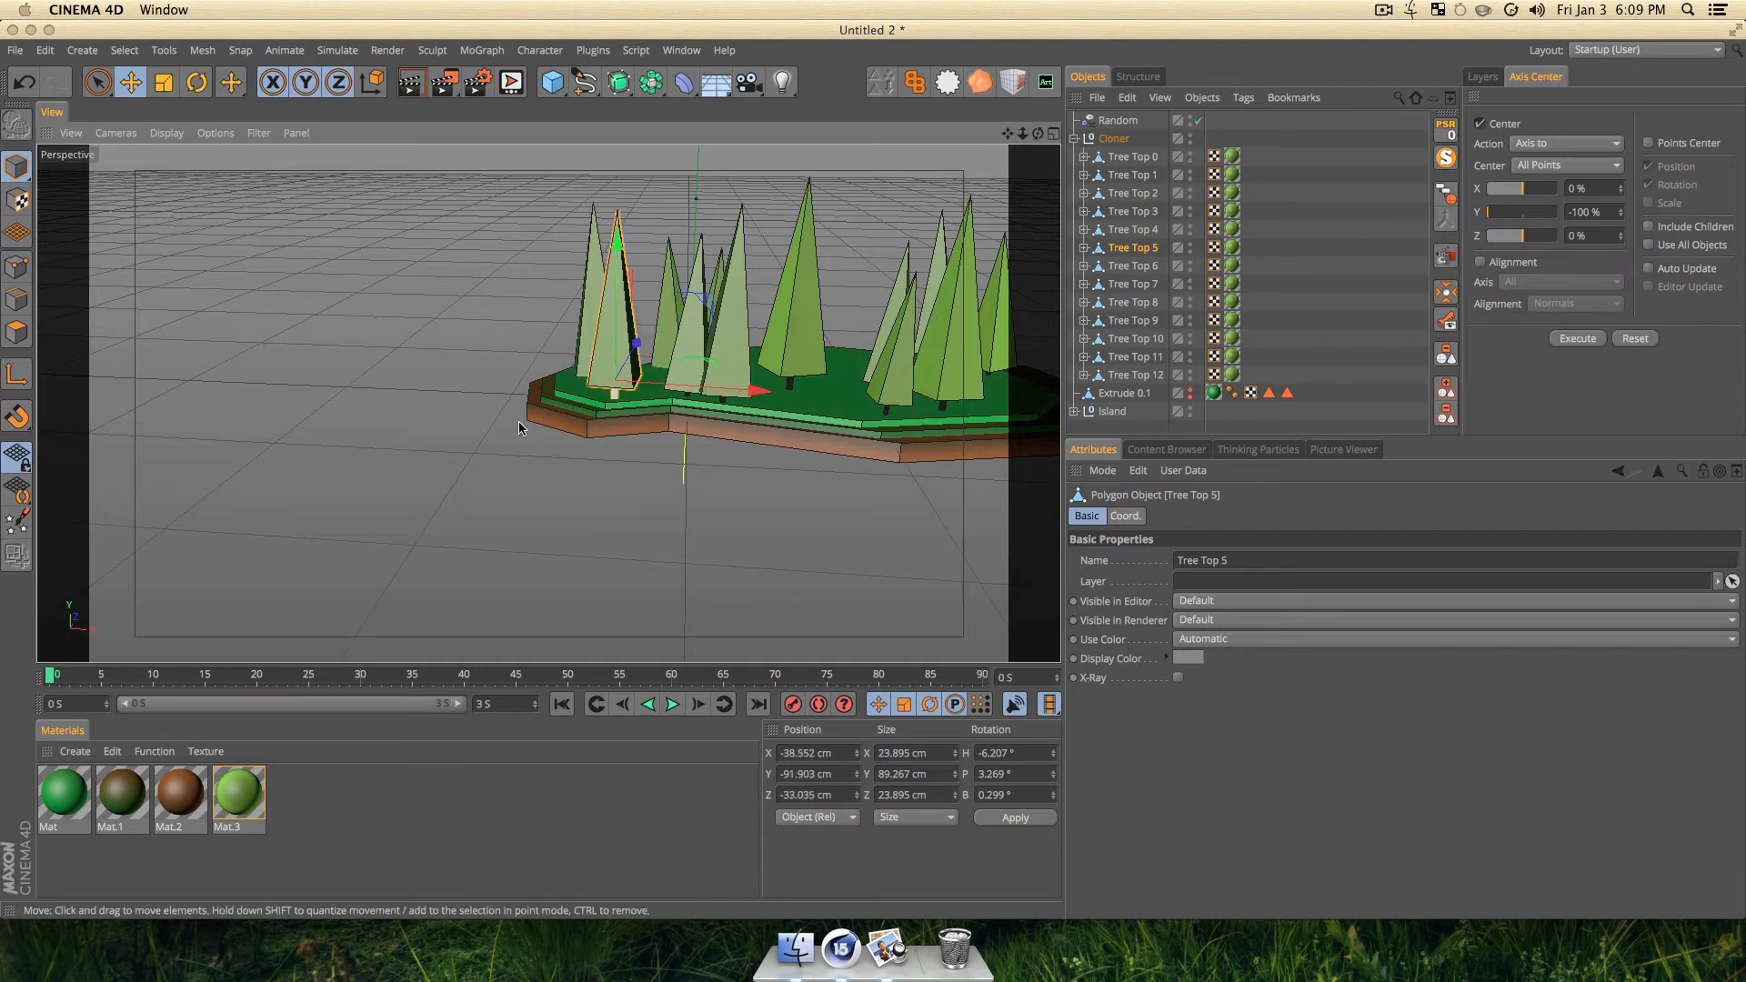
key("3")
left_click_drag(520, 424, 966, 444)
key("1")
left_click_drag(389, 440, 570, 500)
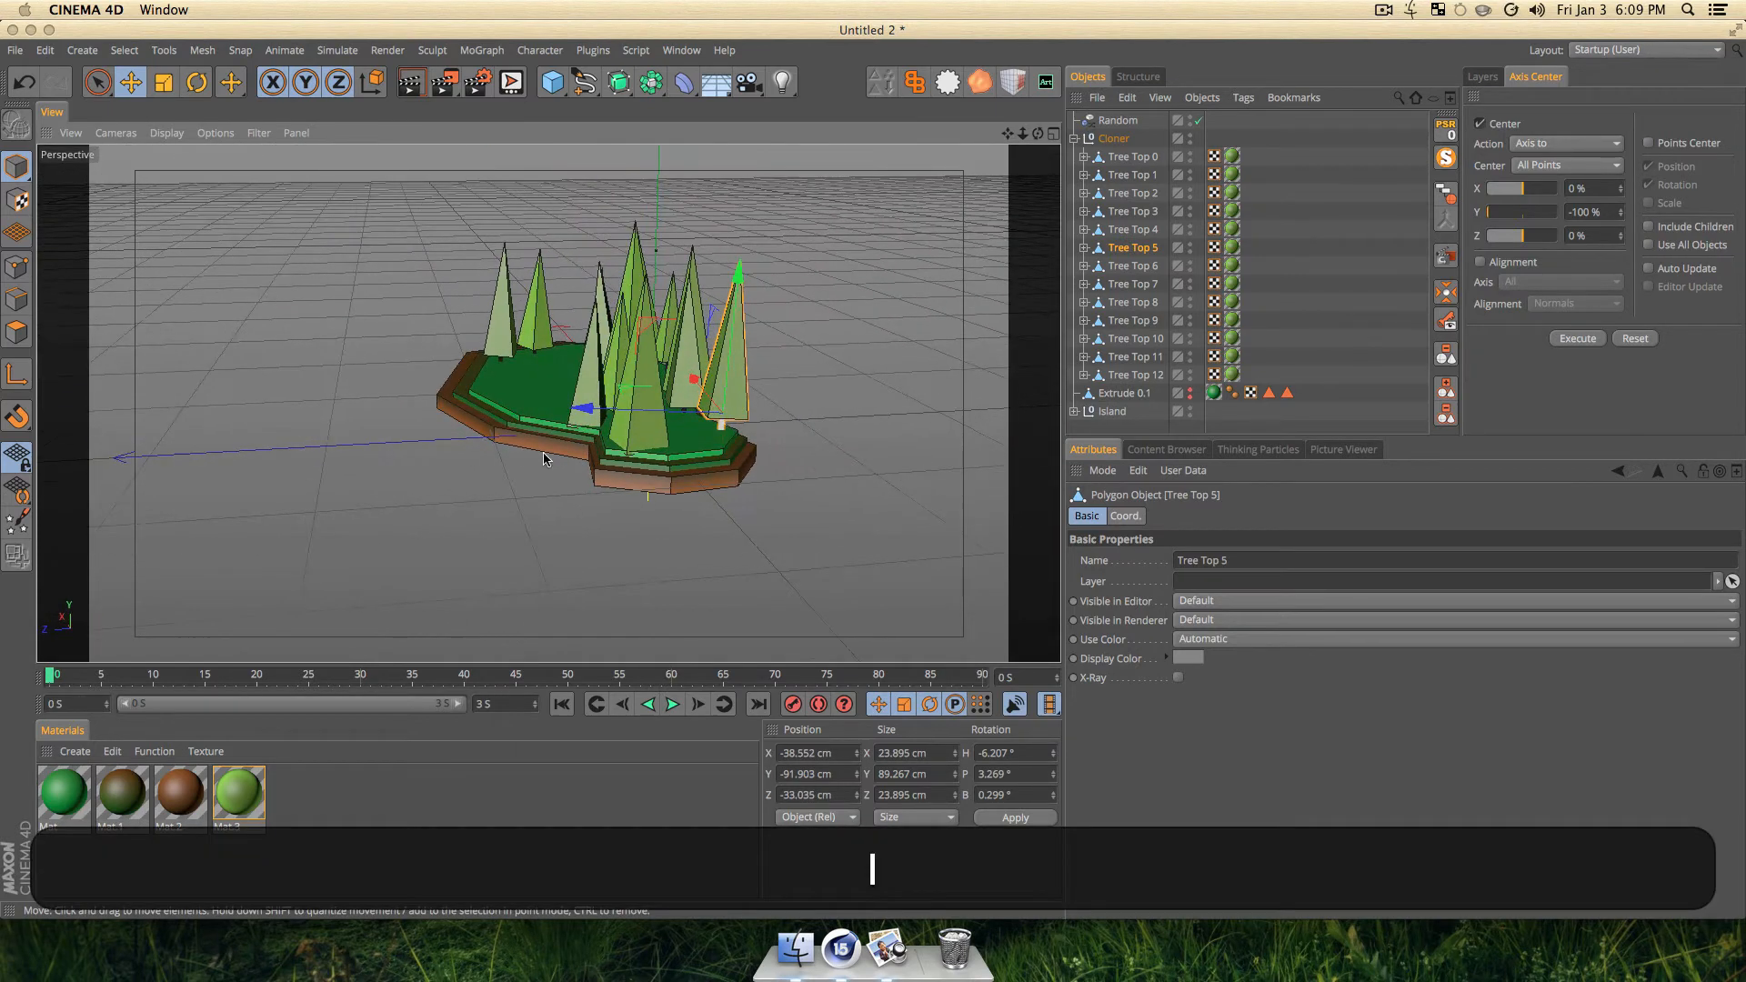
Raise Tree Top 9 to about Y -92.8 cm so its trunk stands above the island's surface.
key("3")
left_click_drag(552, 441, 647, 386)
left_click(651, 408)
key("e")
key("3")
left_click_drag(549, 440, 526, 393)
left_click(539, 381)
key("e")
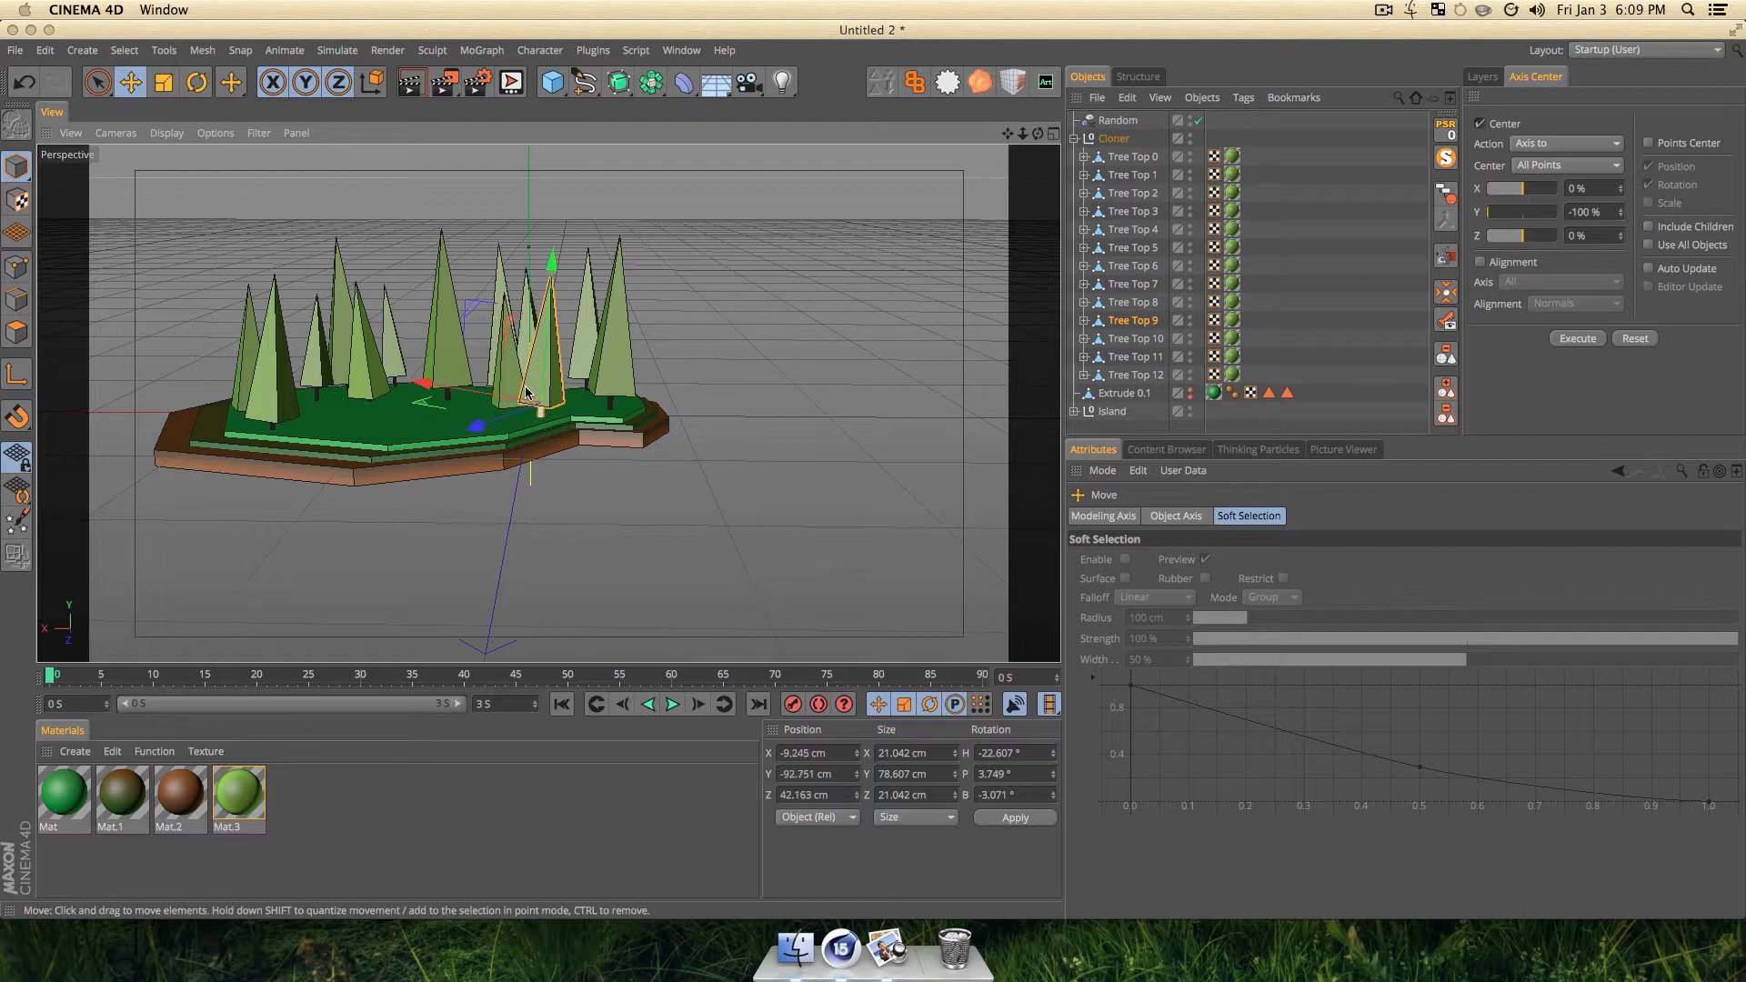
Shift Tree Top 4 clear of its neighbouring trees to about X 22.9, Y -93.6, Z 2.4 cm.
key("3")
left_click(512, 362)
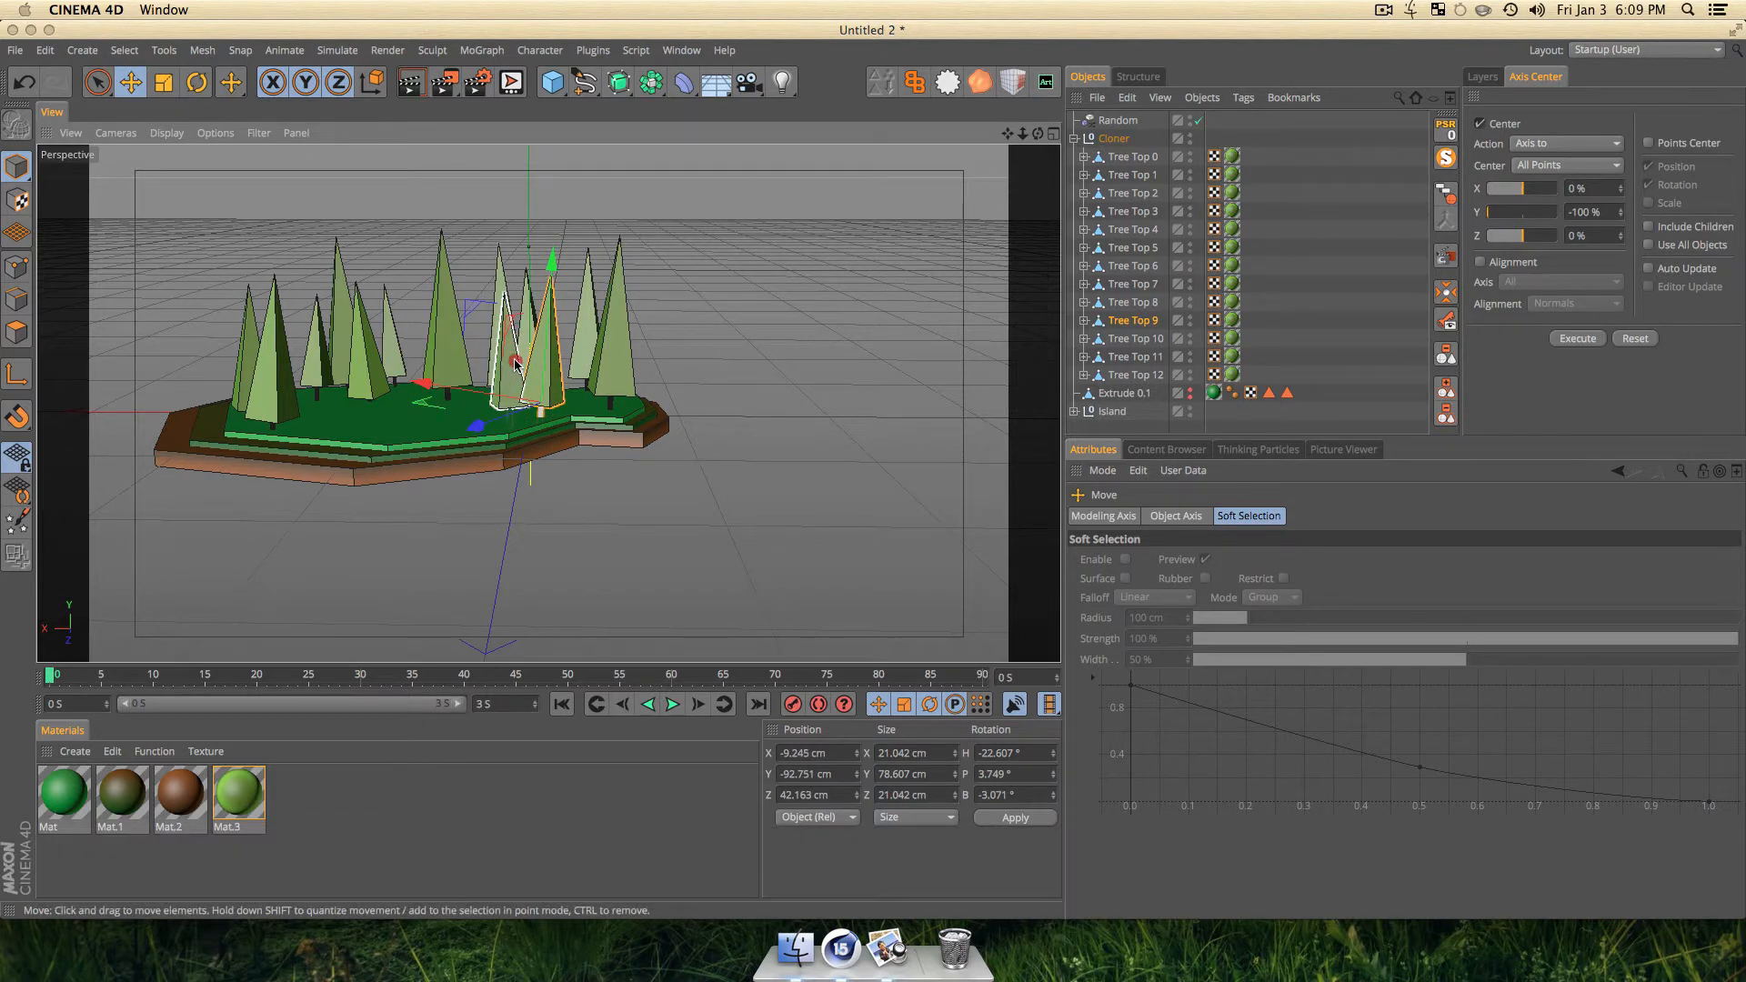
left_click_drag(512, 361, 468, 376)
Shift Tree Top 5 at the island's narrow end to about X -37.2, Y -91.2, Z -20.6 cm.
key("3")
mouse_move(548, 415)
left_mouse_down()
mouse_move(148, 445)
mouse_move(388, 537)
mouse_move(467, 495)
left_mouse_up()
key("3")
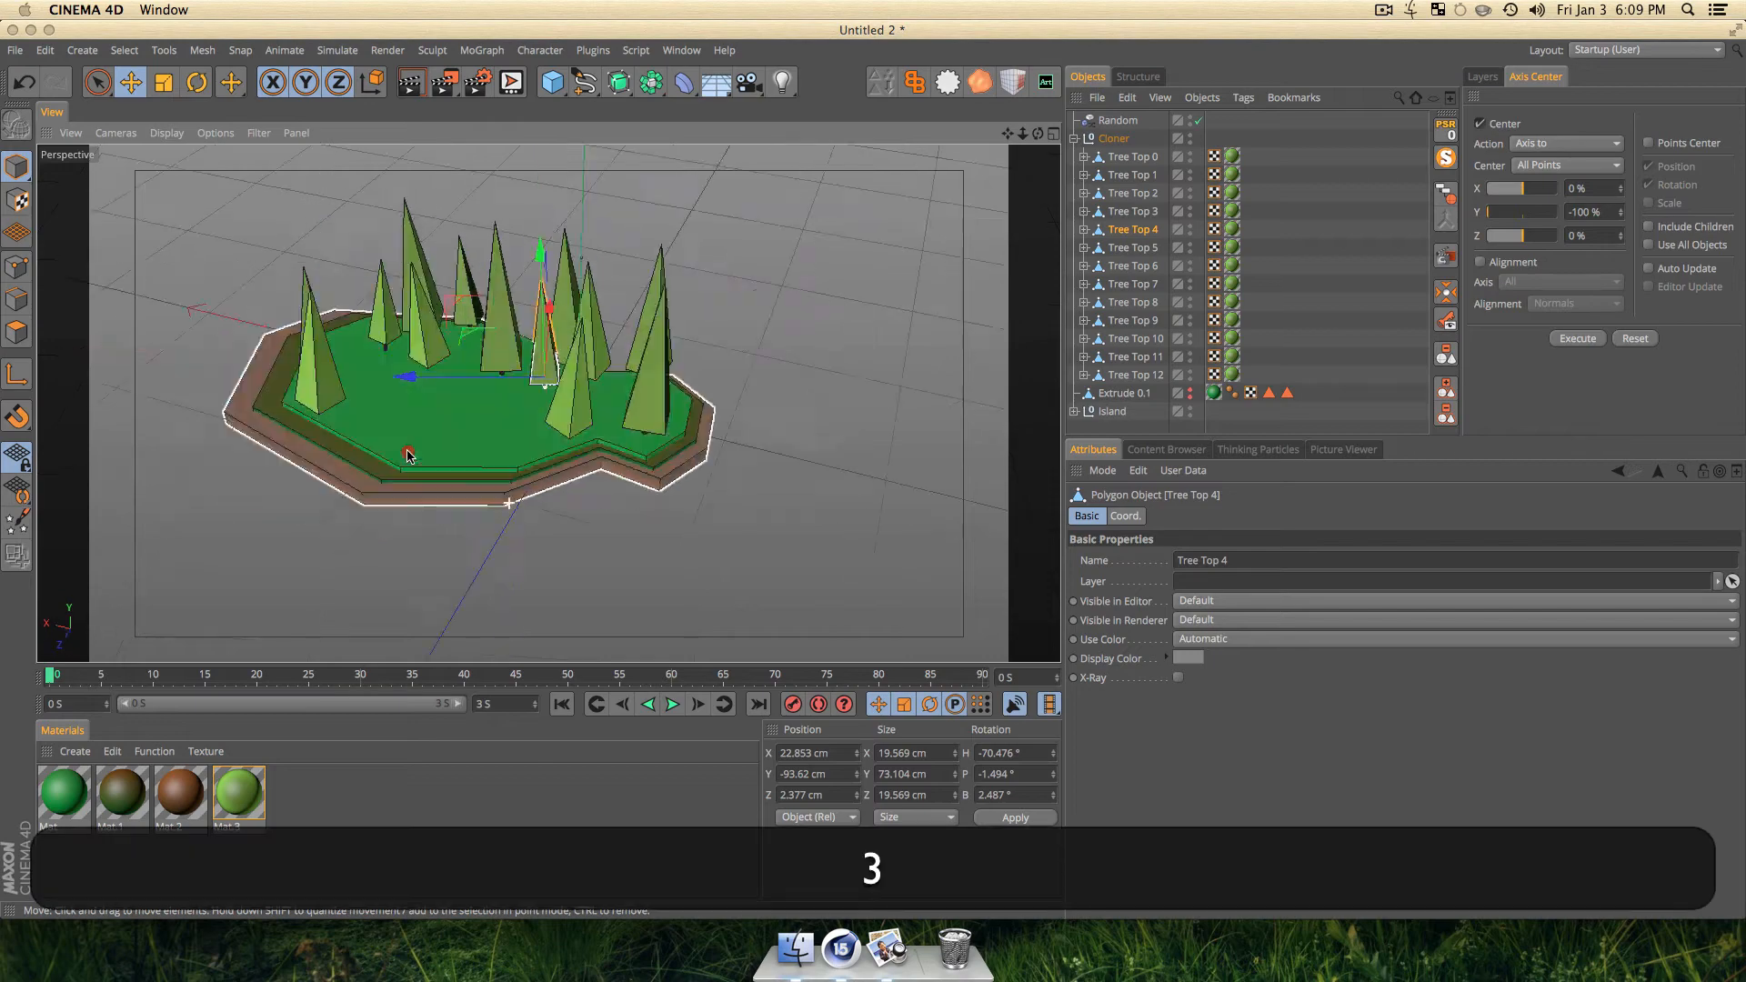
left_click_drag(337, 426, 180, 357)
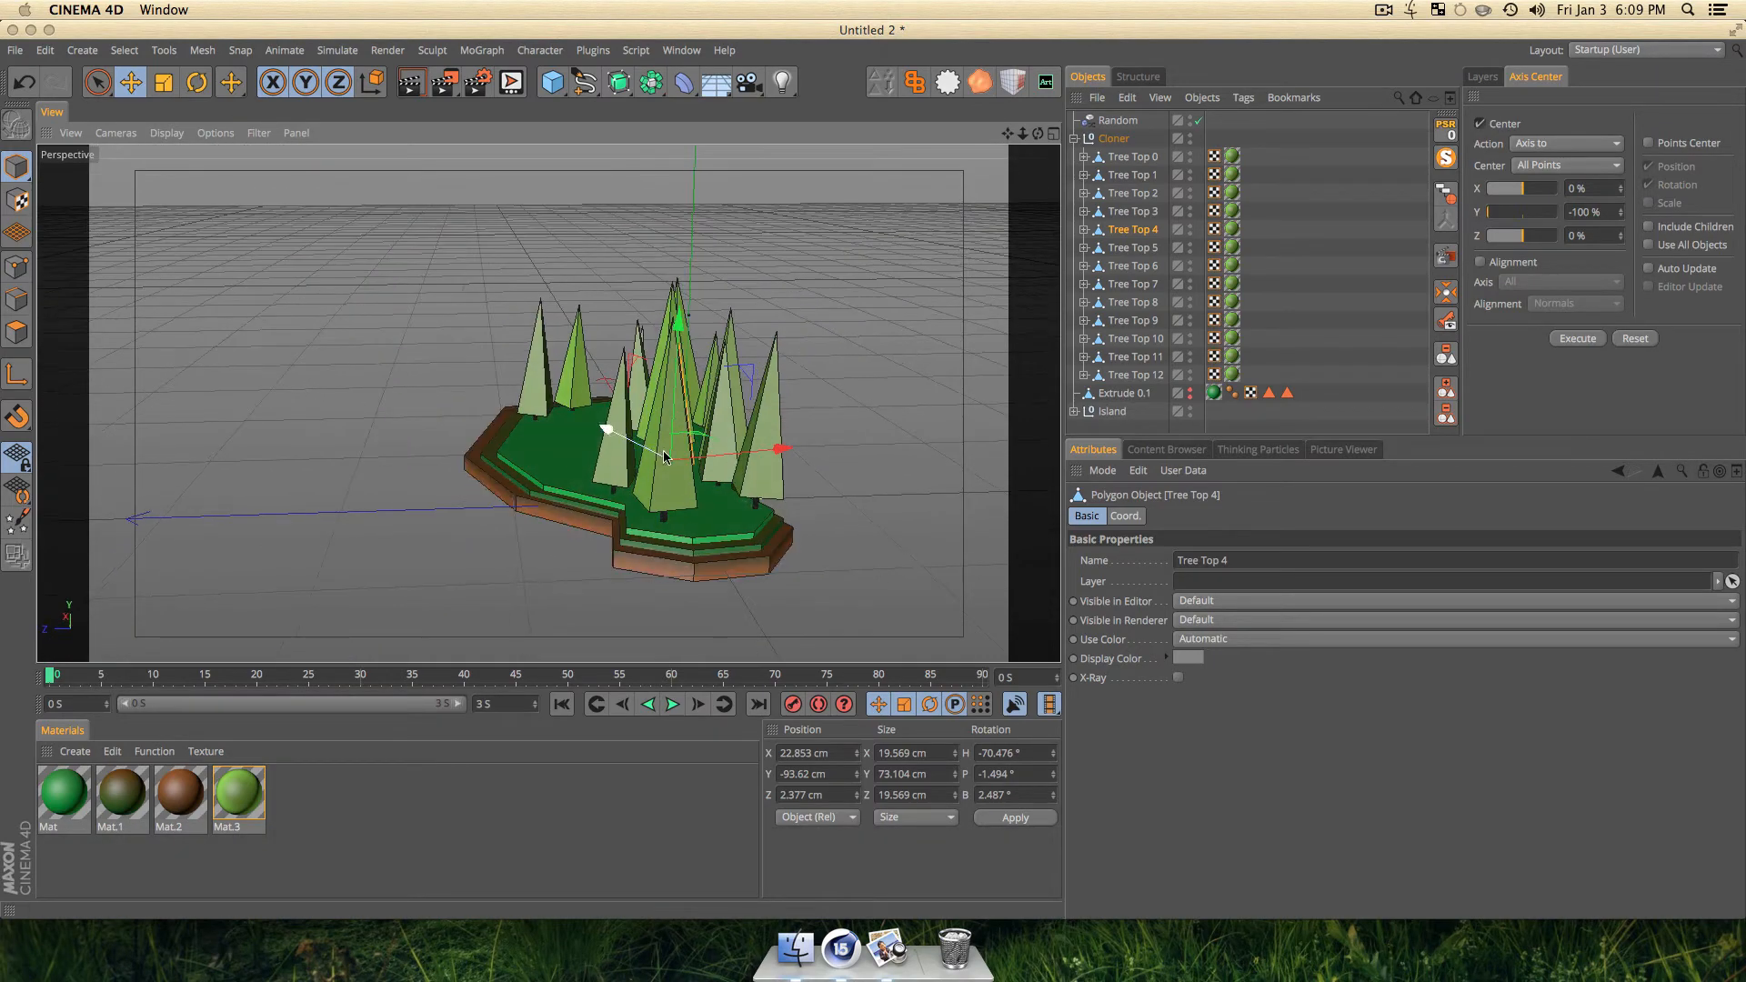
left_click(752, 480)
key("e")
left_click_drag(723, 491, 923, 530)
Deselect the trees and render the perspective view to check the island with its tree arrangement.
key("3")
key("1")
mouse_move(535, 494)
left_mouse_down()
mouse_move(707, 410)
mouse_move(573, 471)
mouse_move(524, 440)
mouse_move(549, 473)
left_mouse_up()
key("3")
key("1")
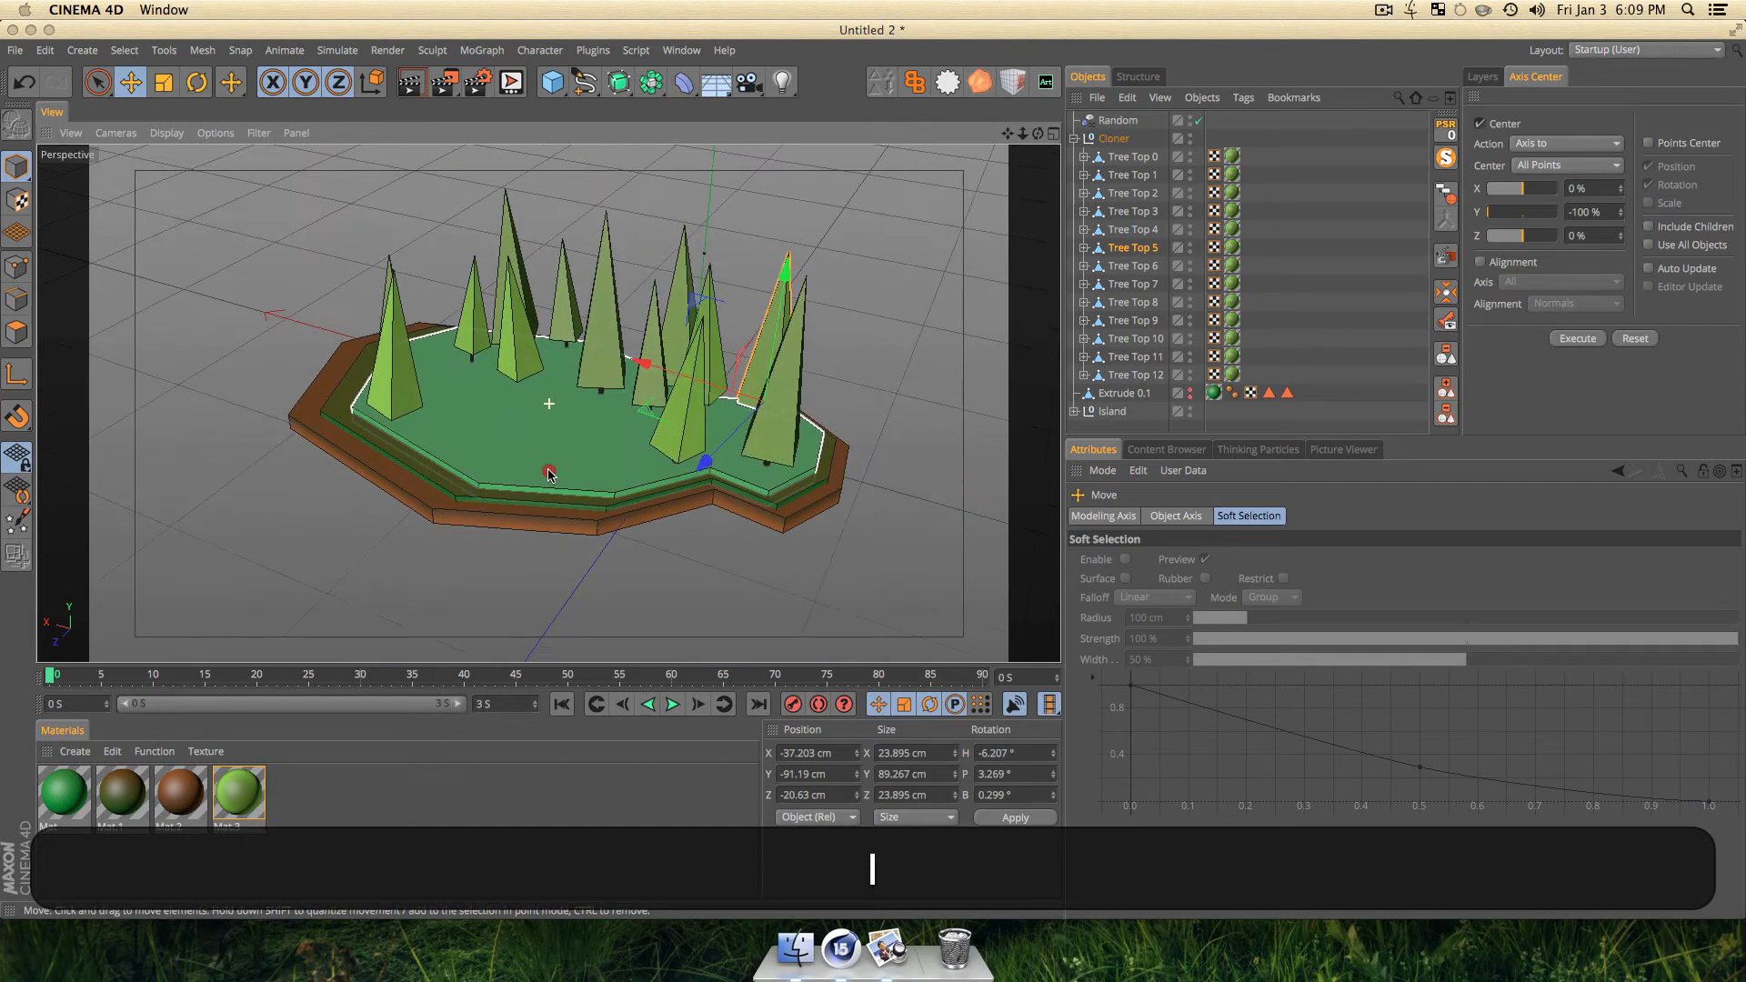
left_click(691, 552)
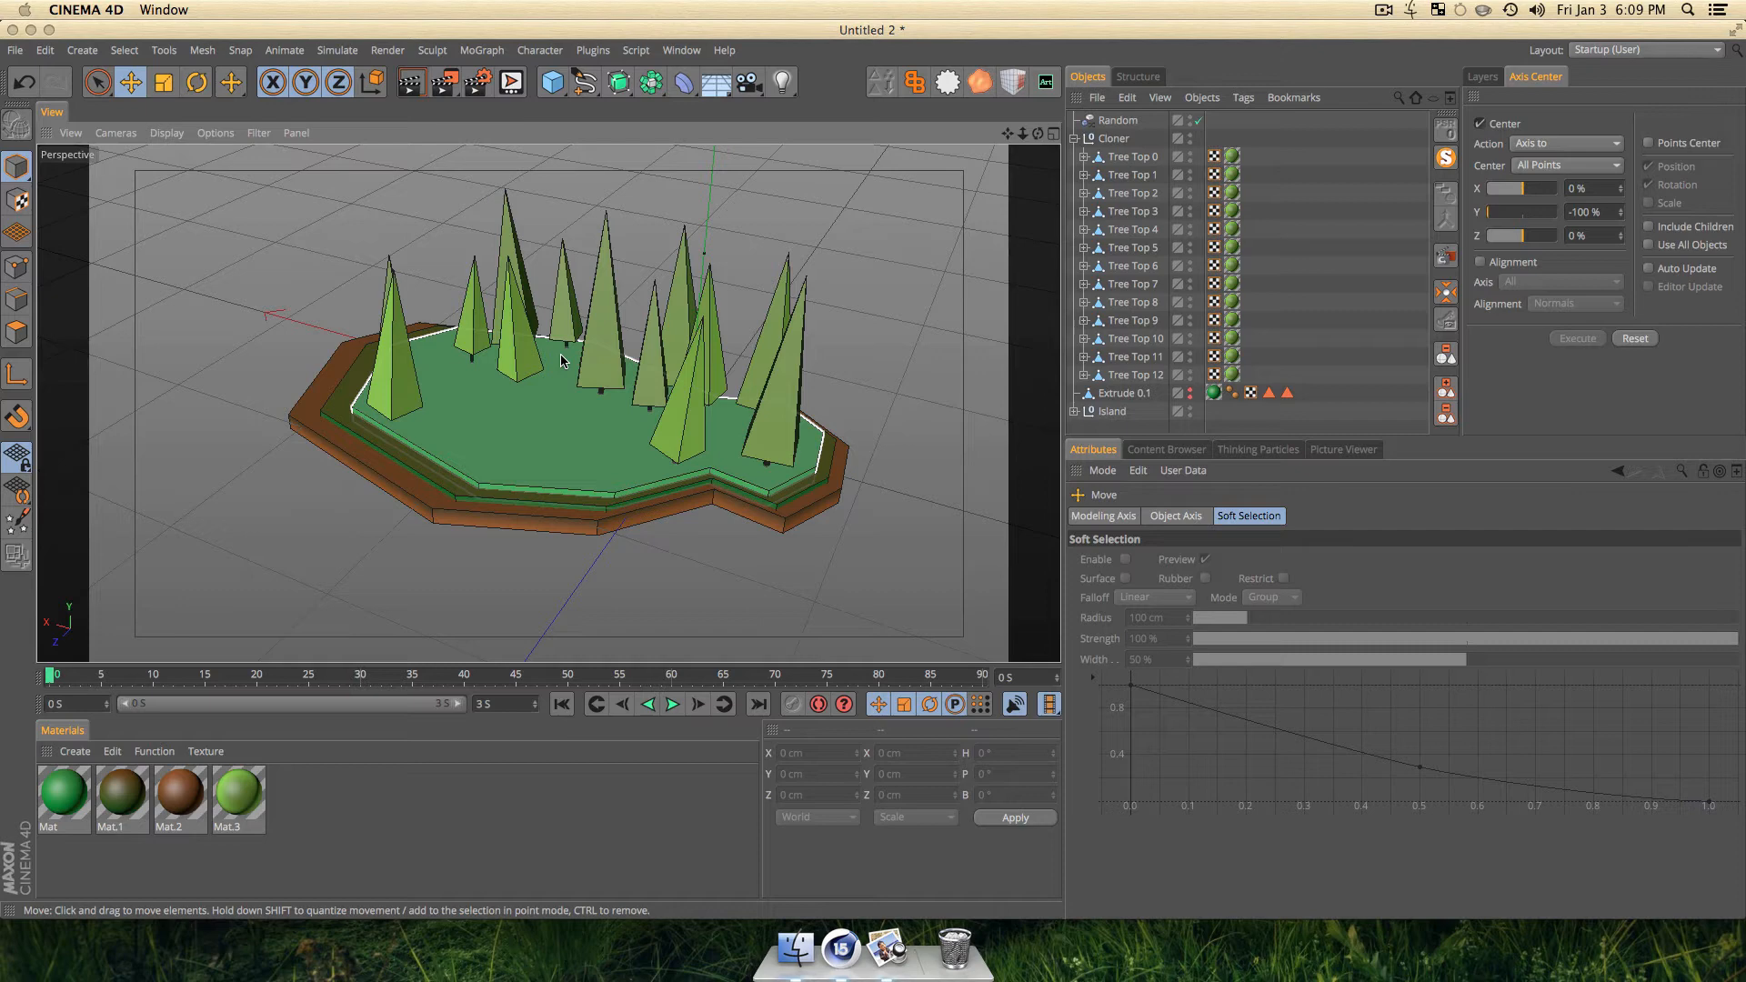
key("super+r")
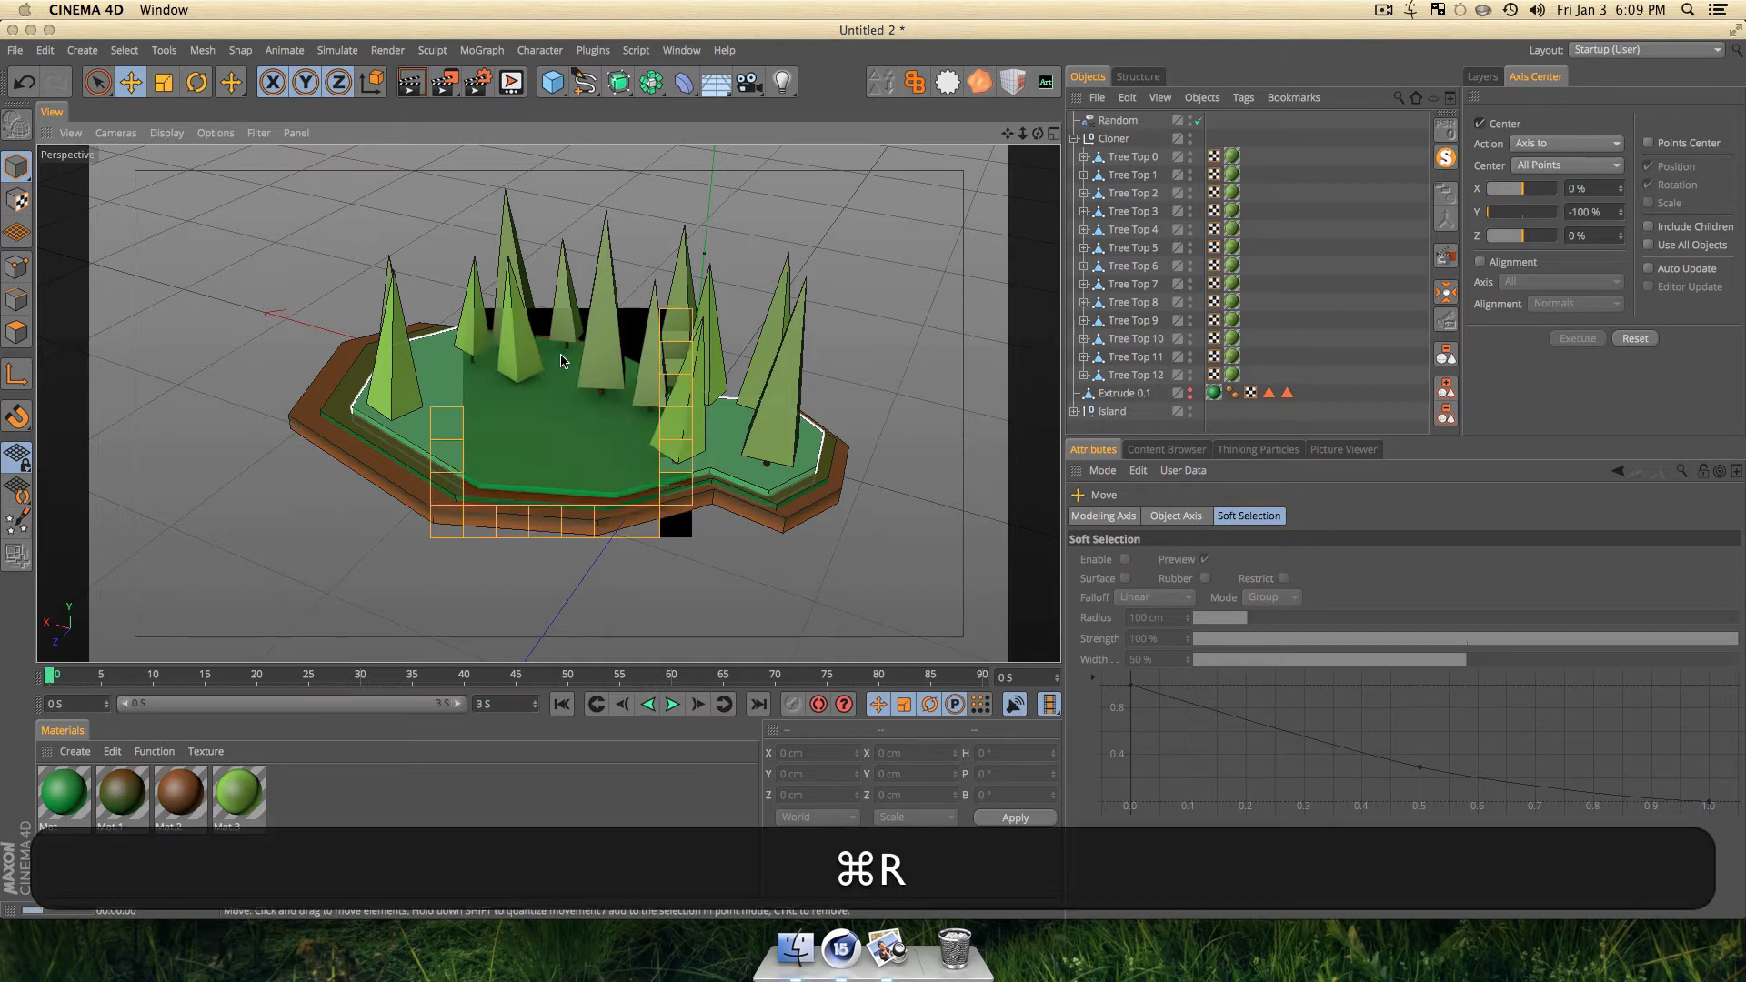
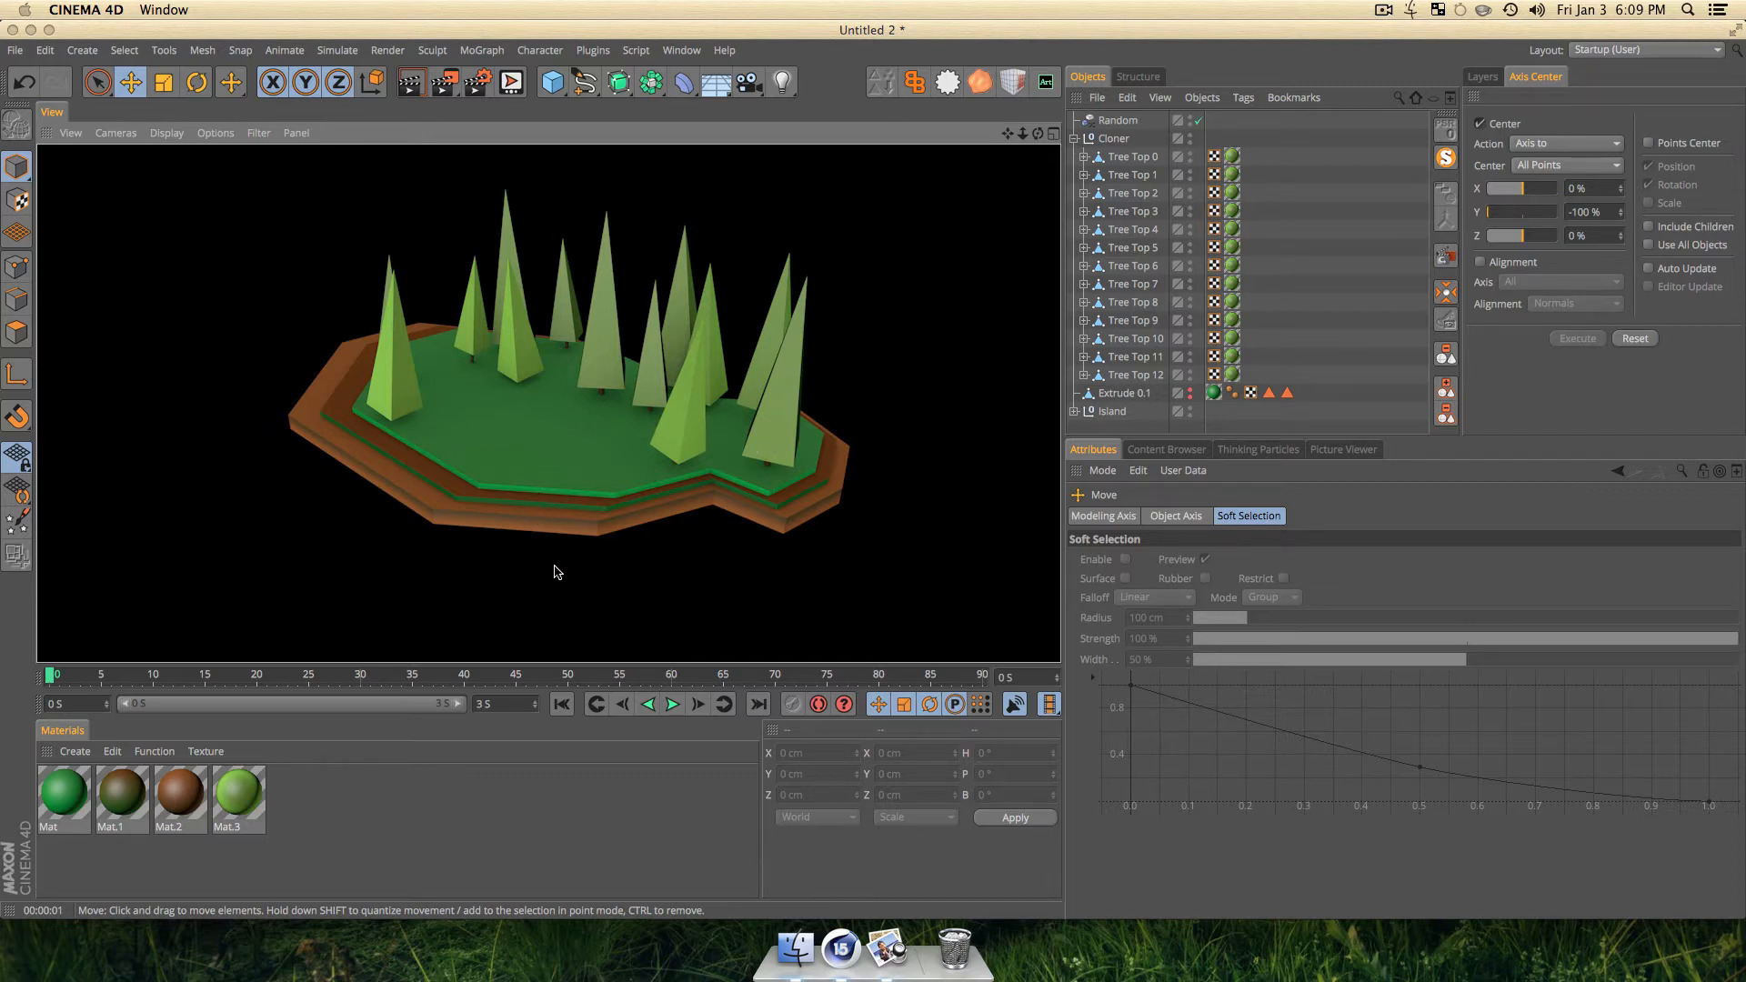
Add a Platonic primitive and scale it down to a radius of about 41.2 cm.
key("3")
left_click_drag(557, 572, 503, 577)
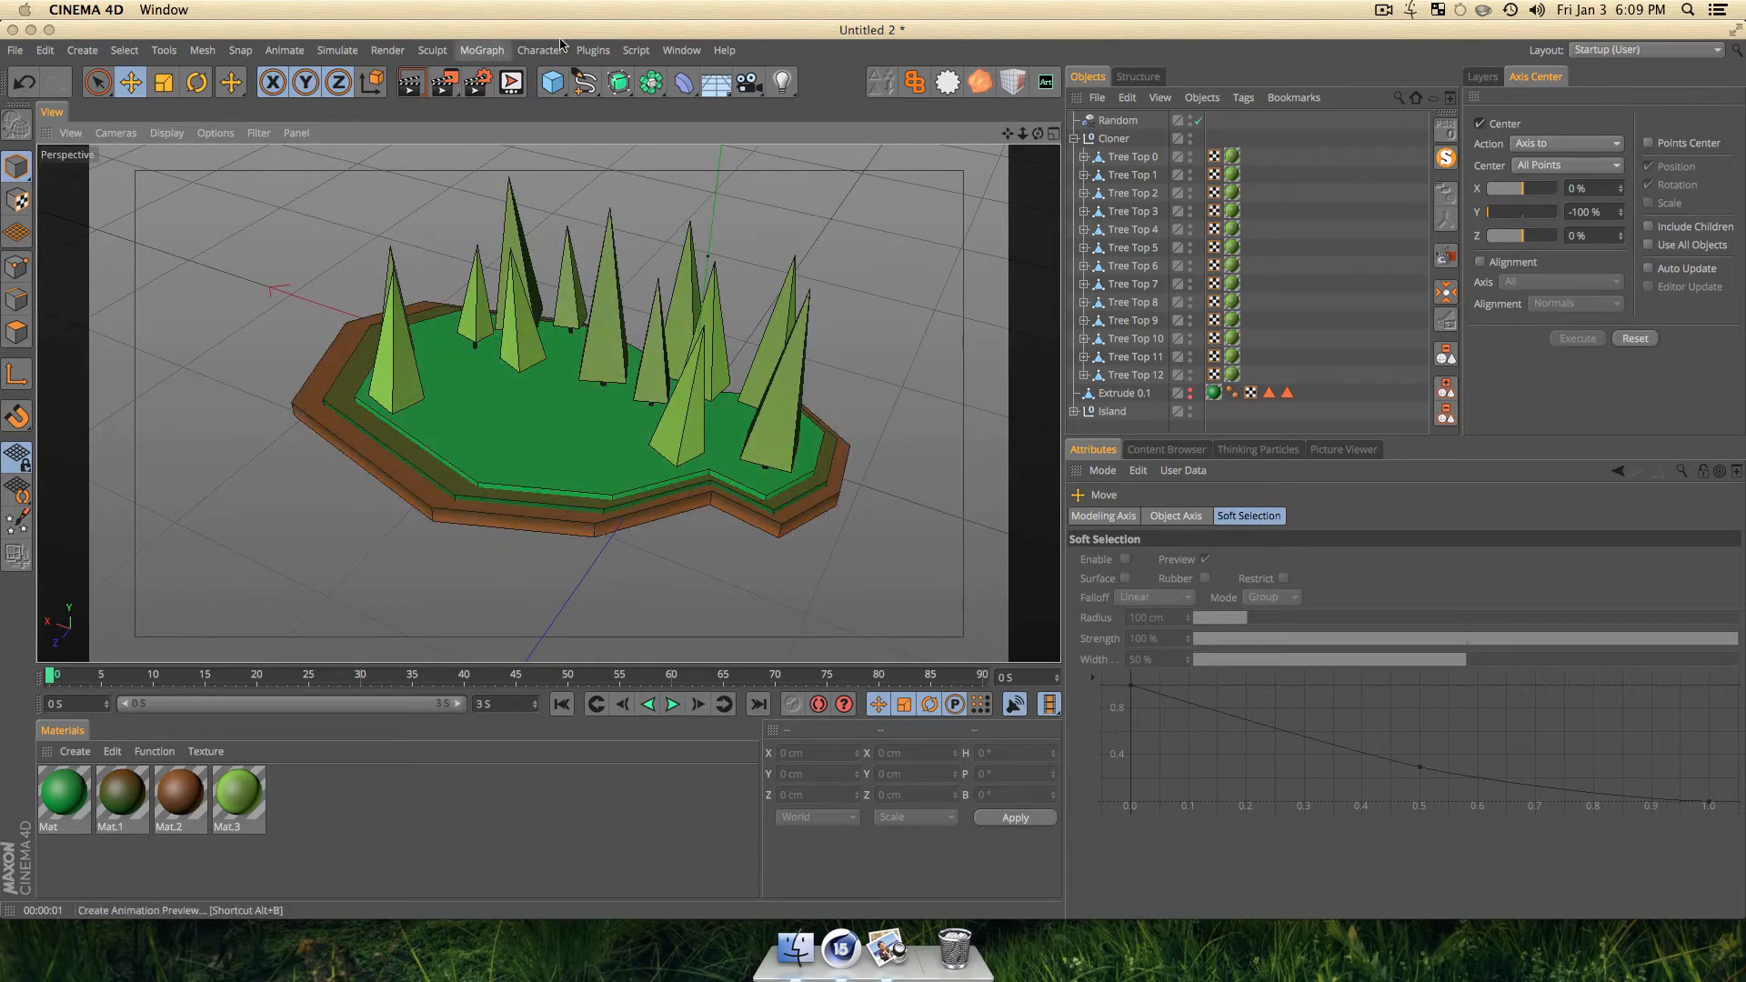
left_click(556, 85)
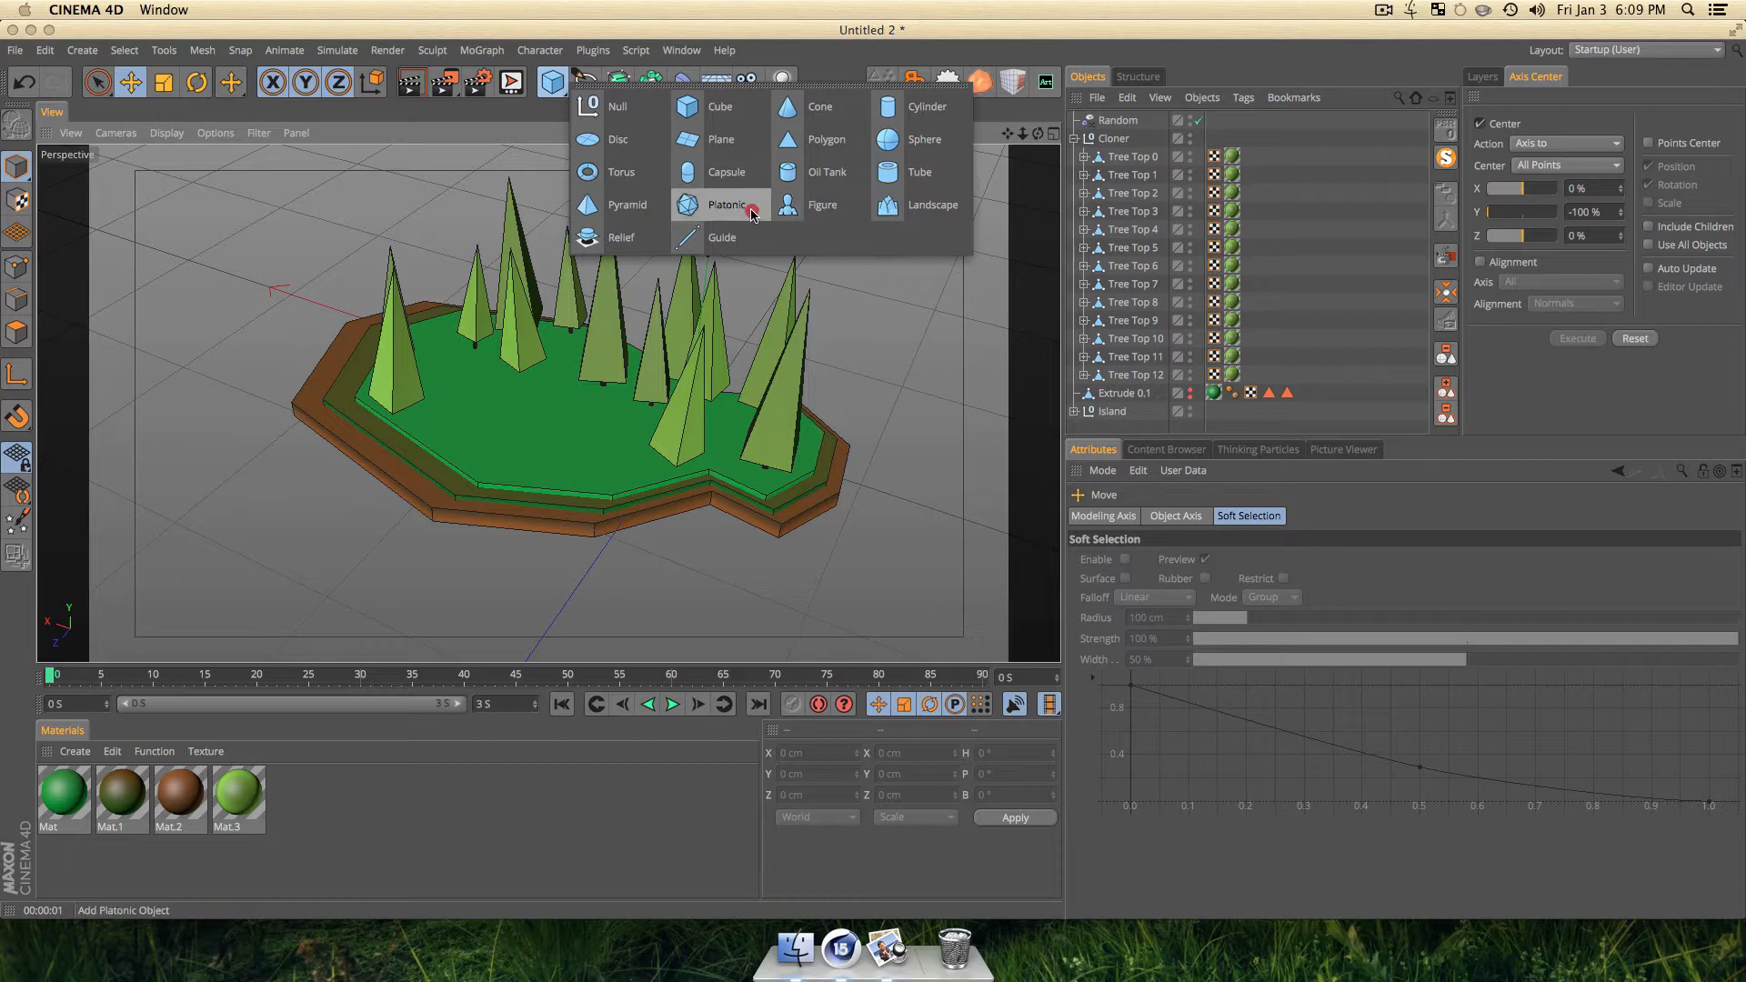
left_click(753, 215)
key("t")
left_click_drag(842, 399, 287, 590)
Move the Platonic object off the island into empty space, at about X 92.7 cm and Z 189.7 cm.
key("e")
key("1")
left_click_drag(444, 616, 460, 289)
key("3")
scroll(457, 287, "up", 5)
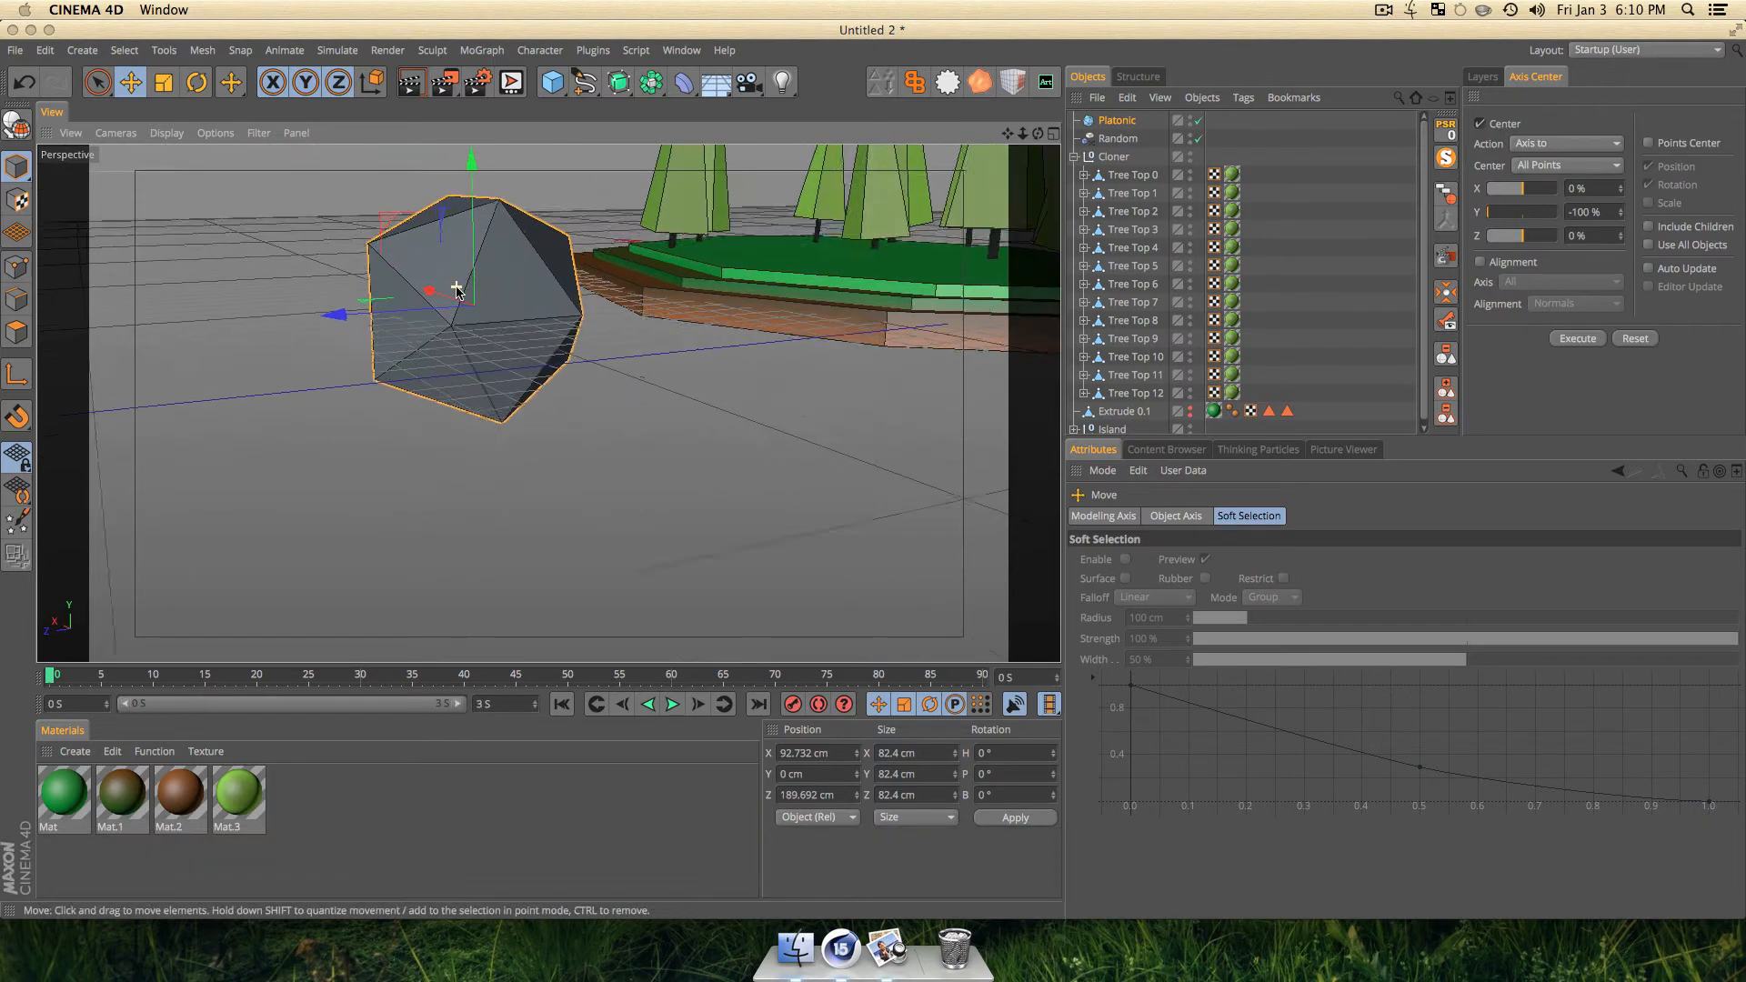
Set the Platonic object's type to Bucky.
left_click(1130, 123)
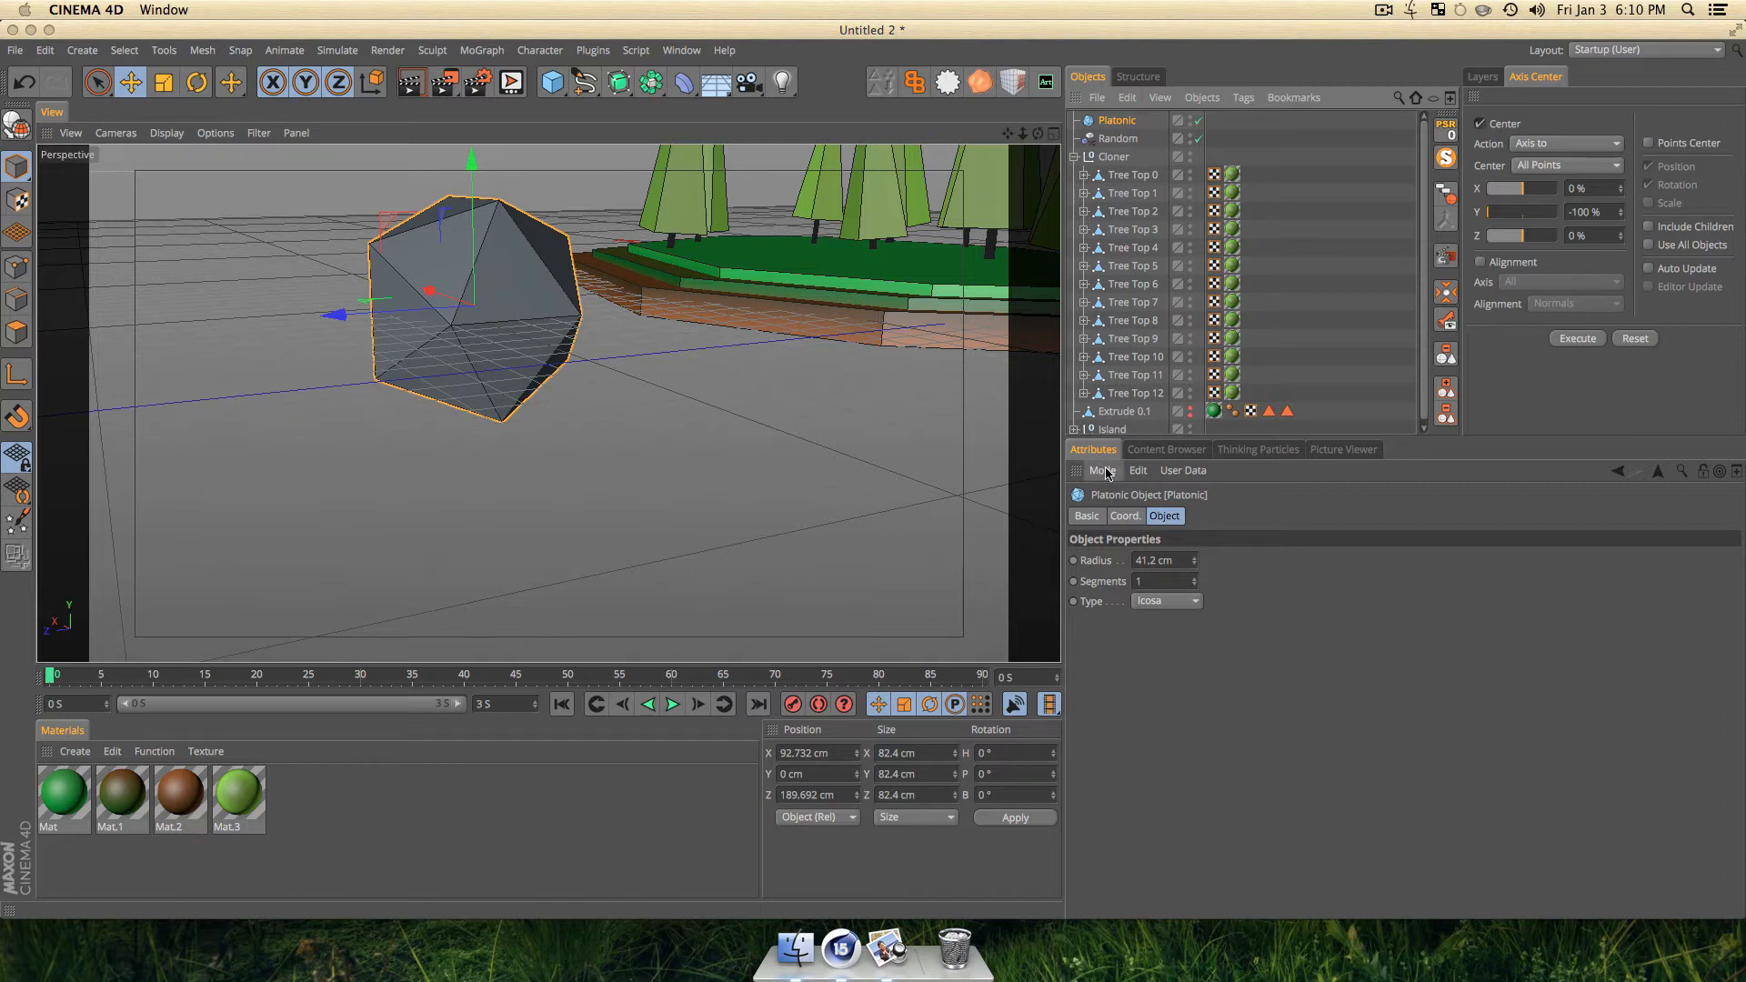
left_click(1187, 602)
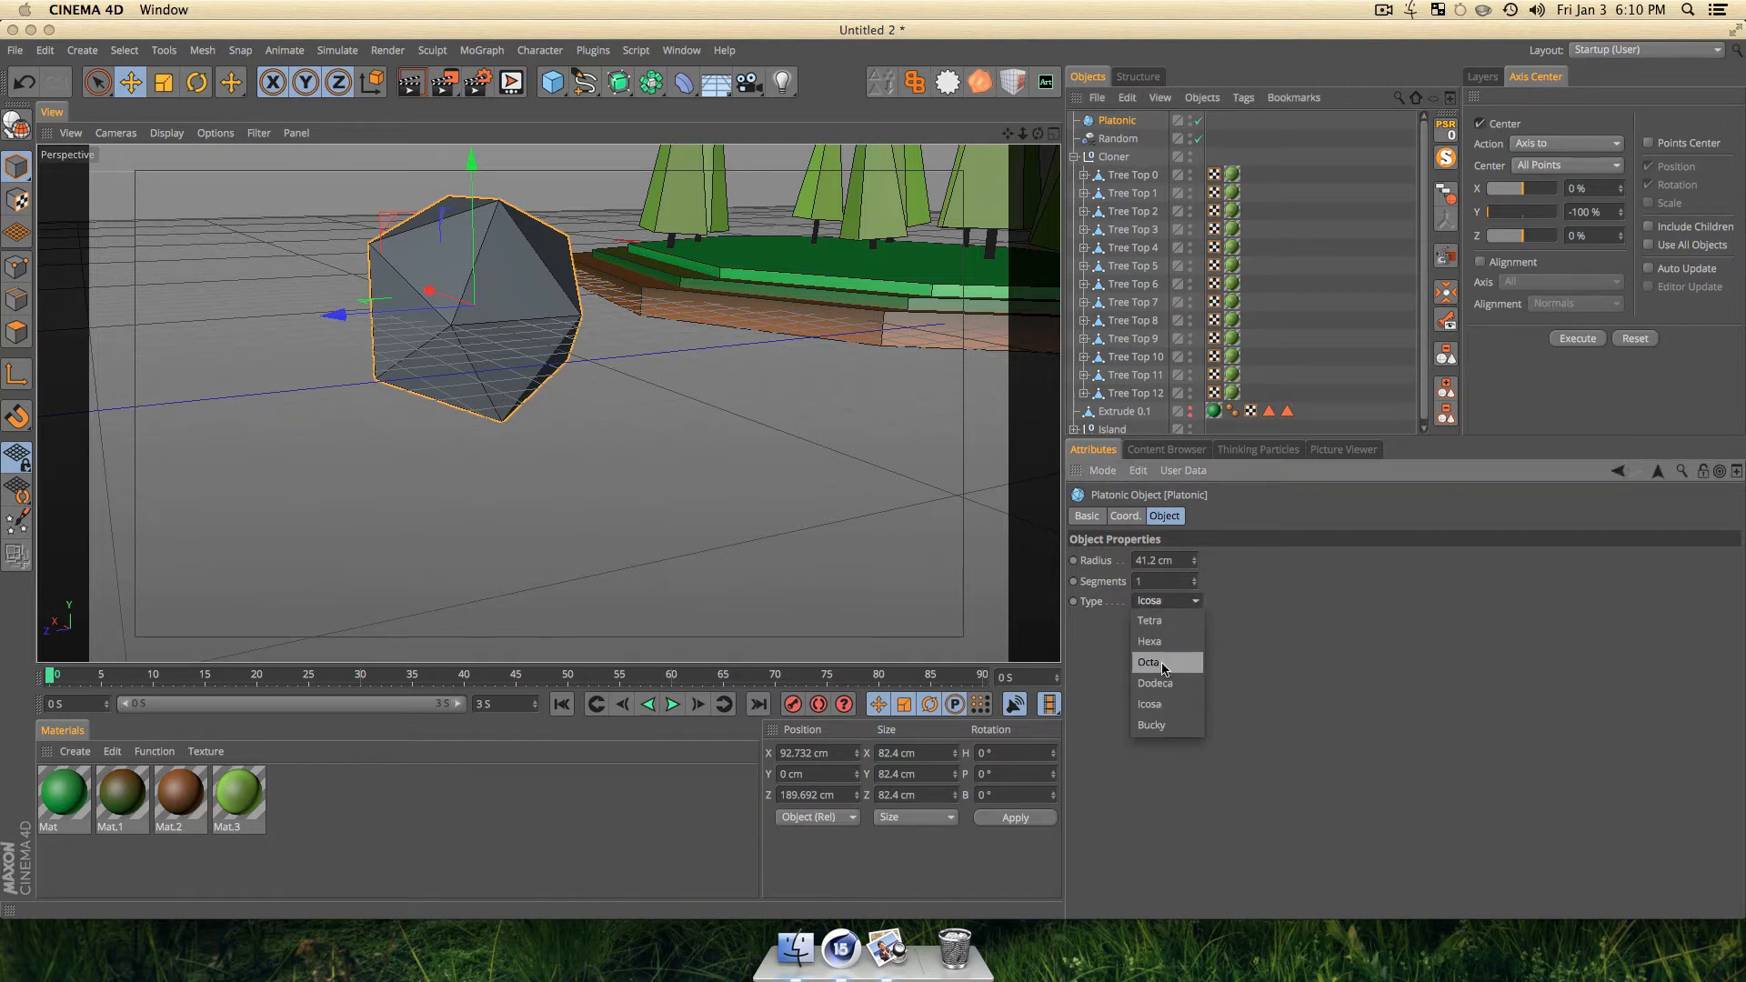
left_click(1163, 712)
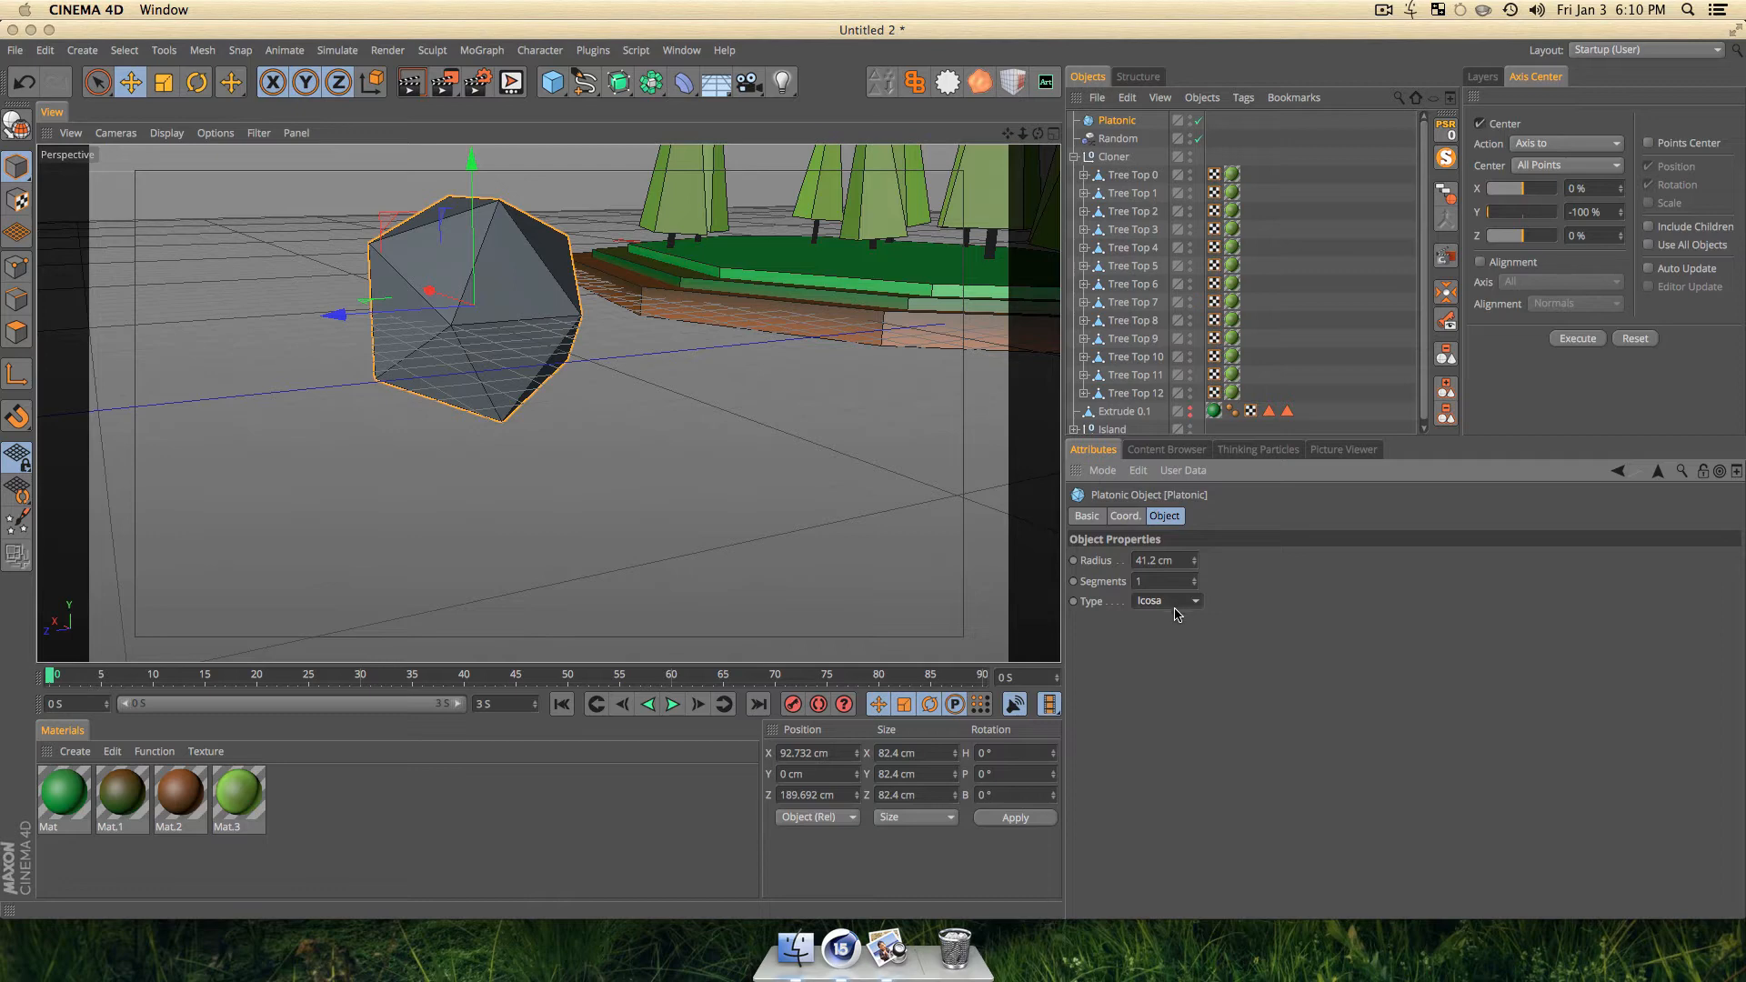
left_click(1179, 726)
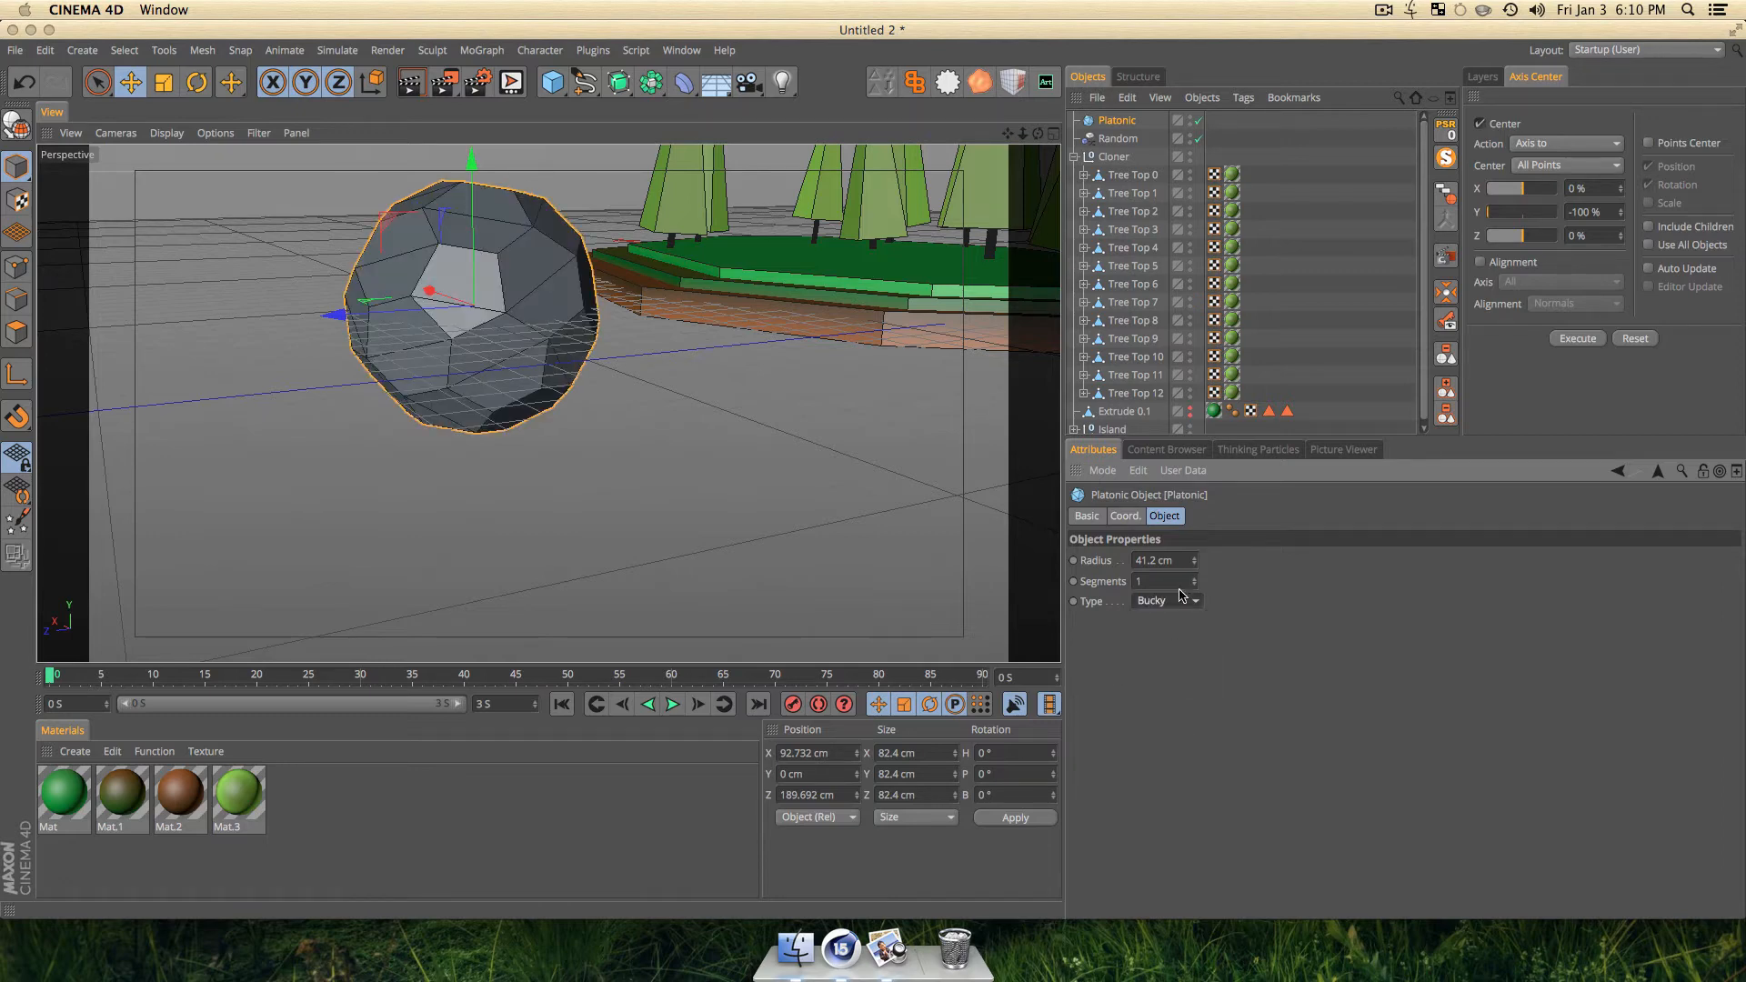
key("3")
left_click_drag(509, 407, 534, 334)
key("1")
key("3")
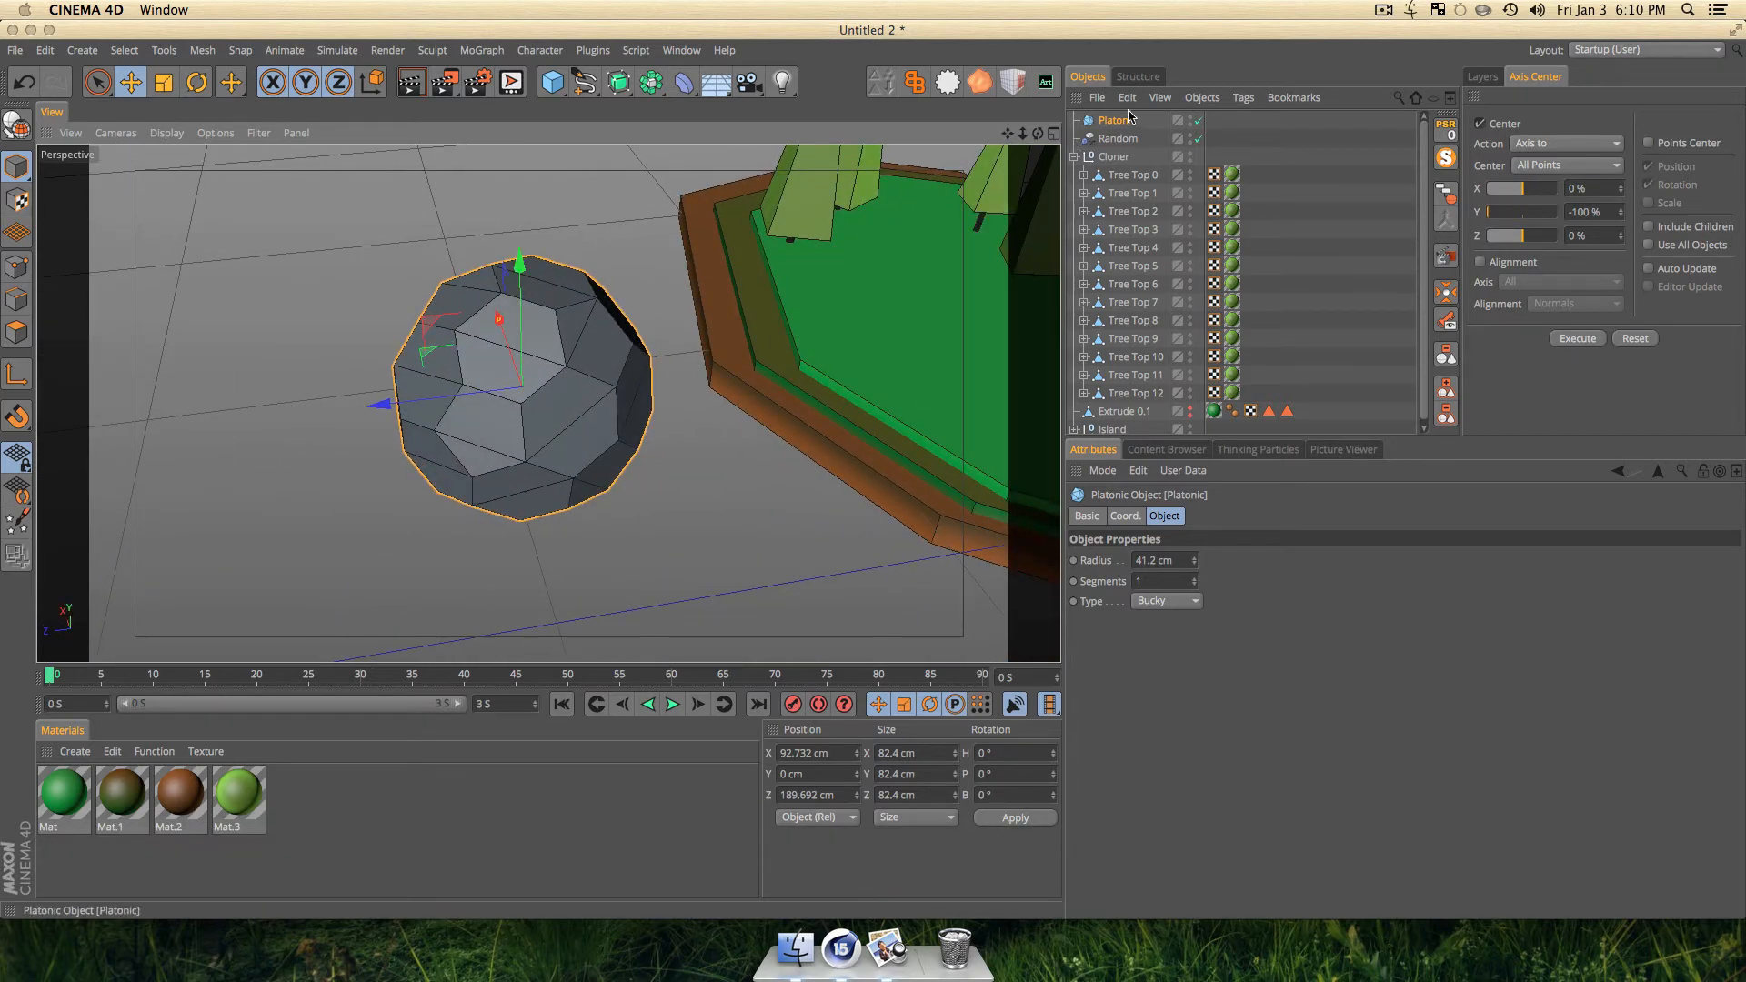
Scale the Bucky Platonic down to about 47 cm across and make it an editable polygon object.
key("t")
left_click_drag(599, 386, 454, 396)
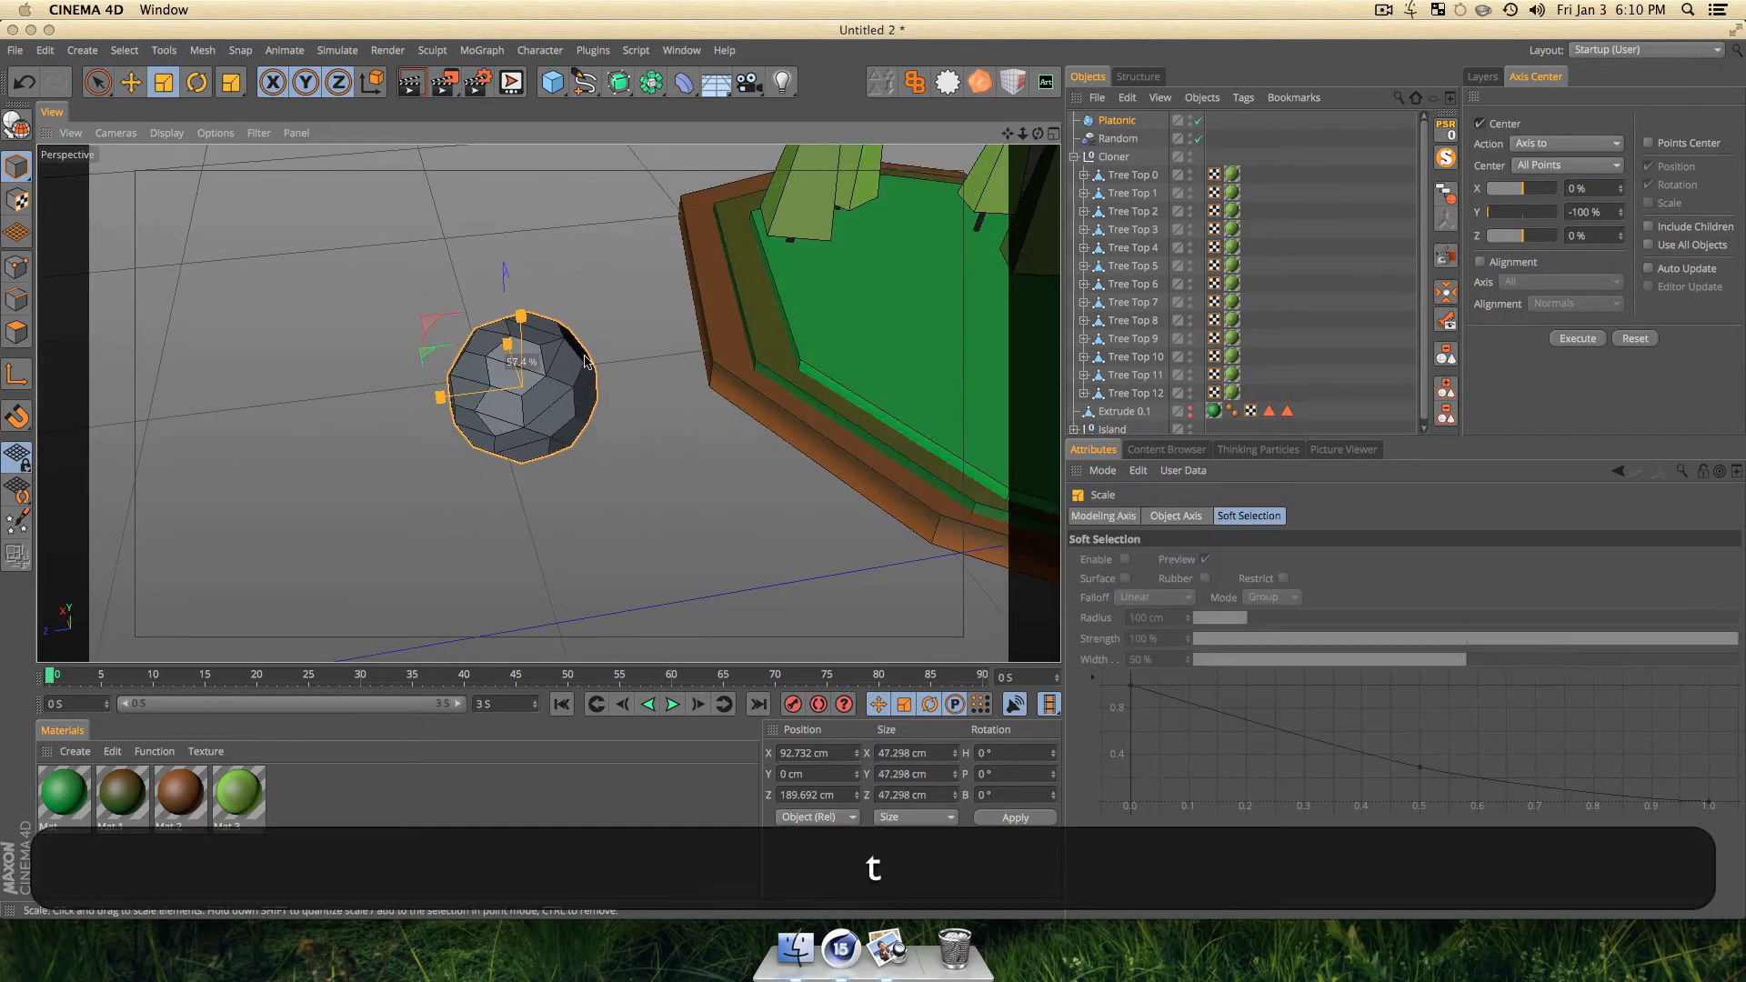
left_click(1122, 126)
key("c")
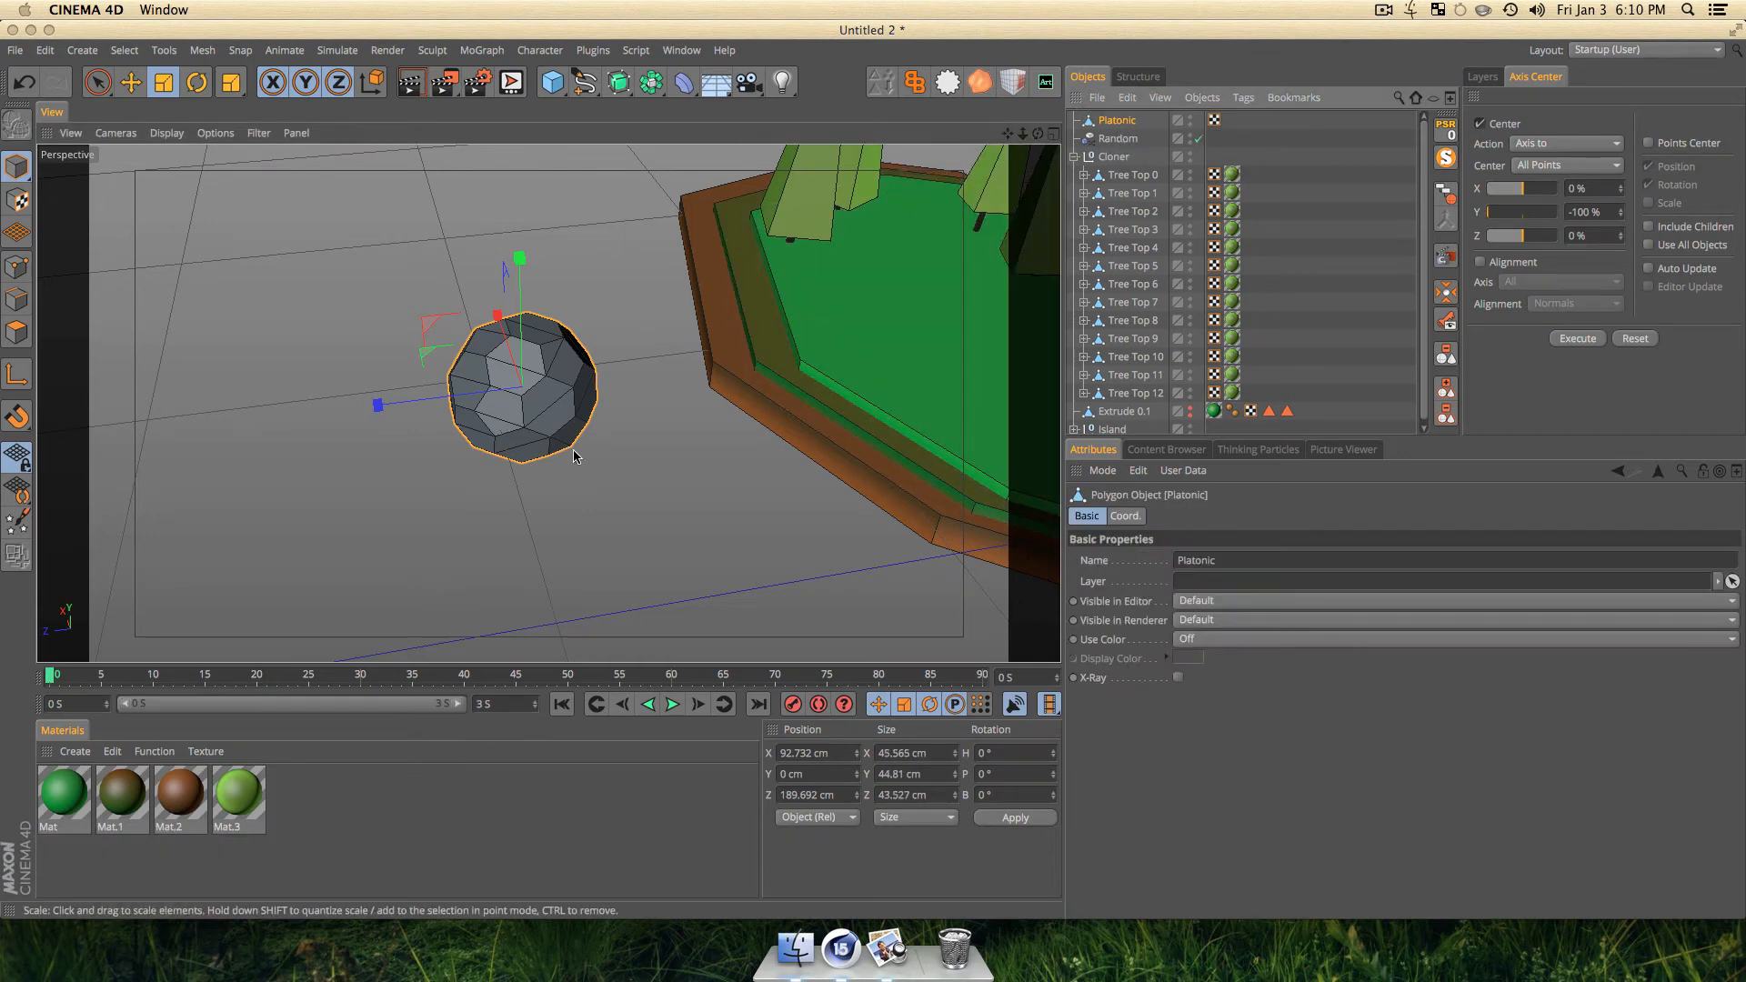
Move the Platonic along Z onto the island to about 80.9 cm and scale it down to about 41.4 cm wide.
key("e")
left_click_drag(455, 400, 986, 259)
key("3")
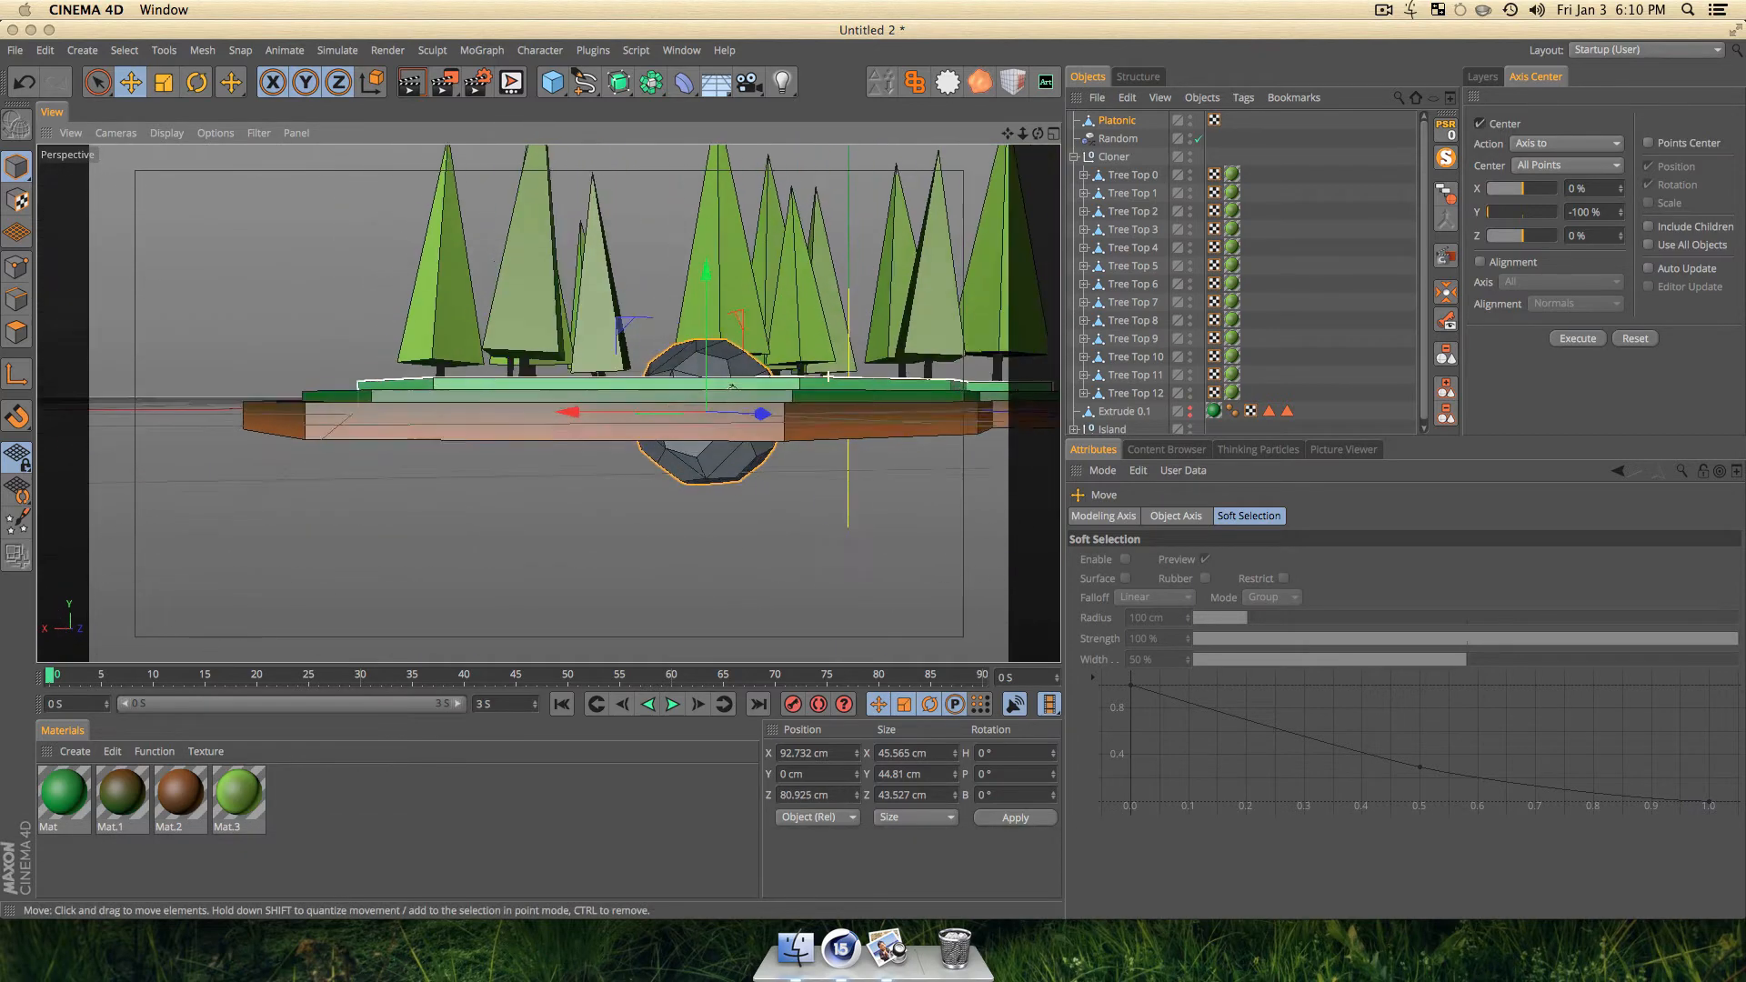
key("t")
left_click_drag(829, 376, 791, 380)
Raise the Platonic rock to about Y 5.4 cm and flatten it to about 24 cm tall.
key("e")
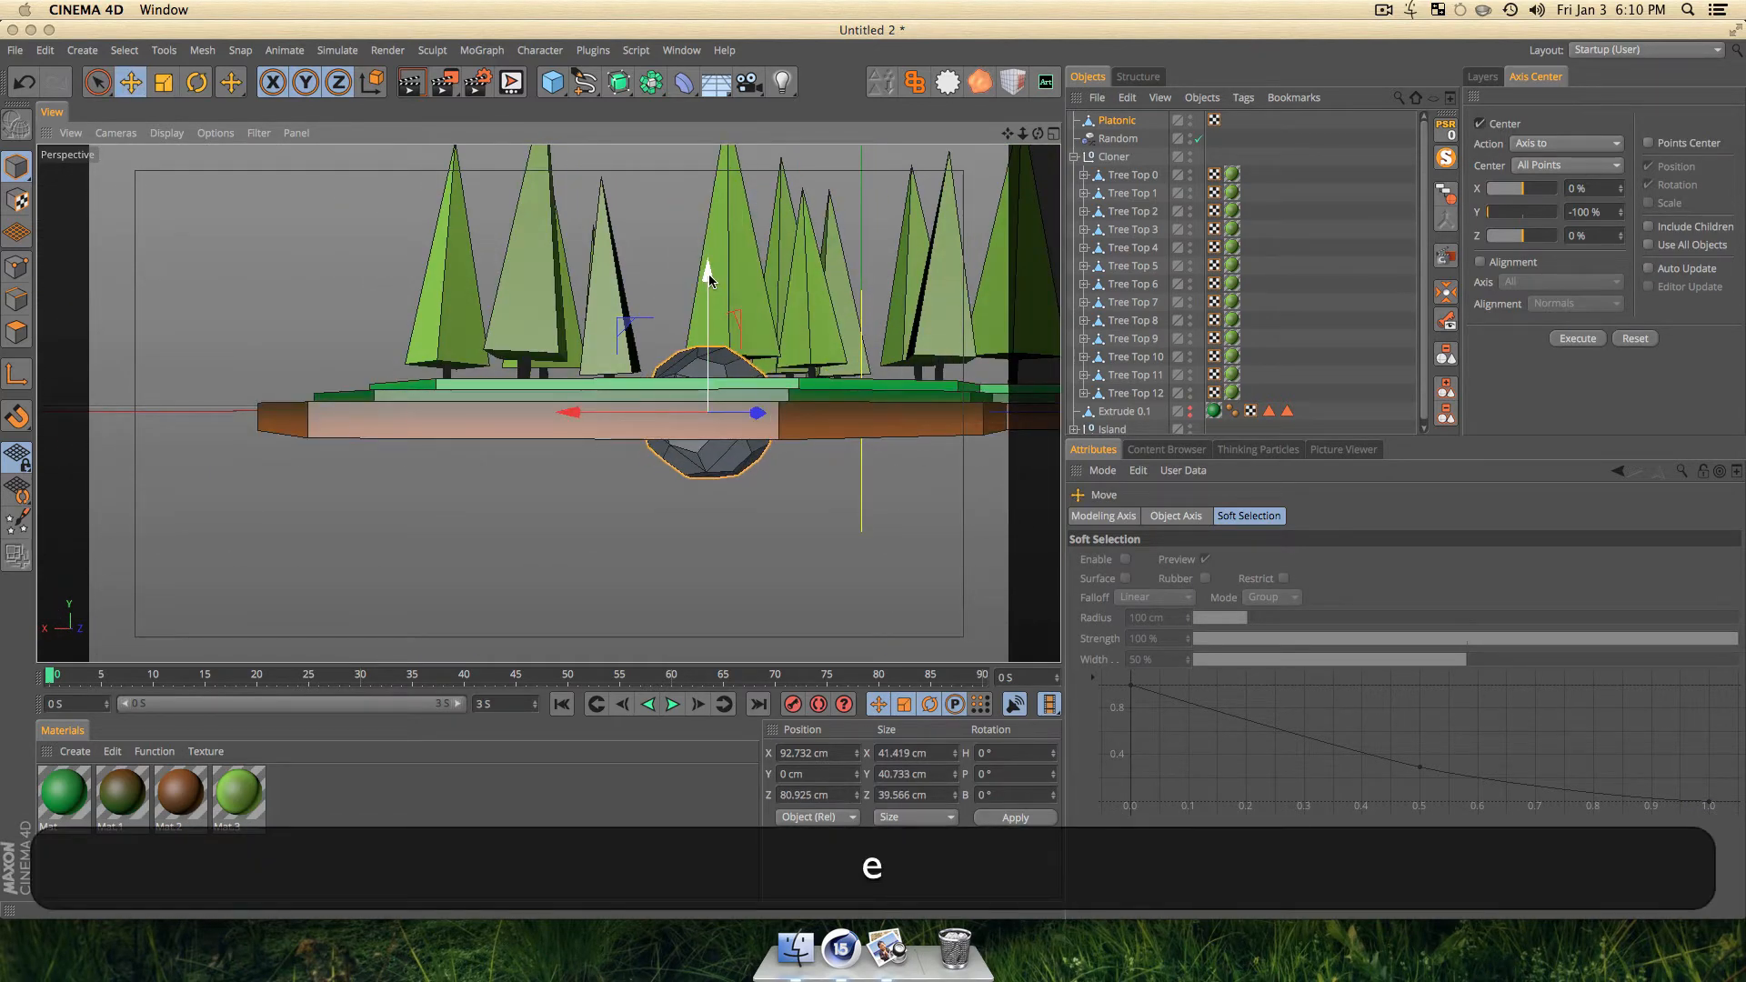
key("t")
left_click_drag(709, 277, 658, 497)
key("e")
left_click(717, 534)
key("3")
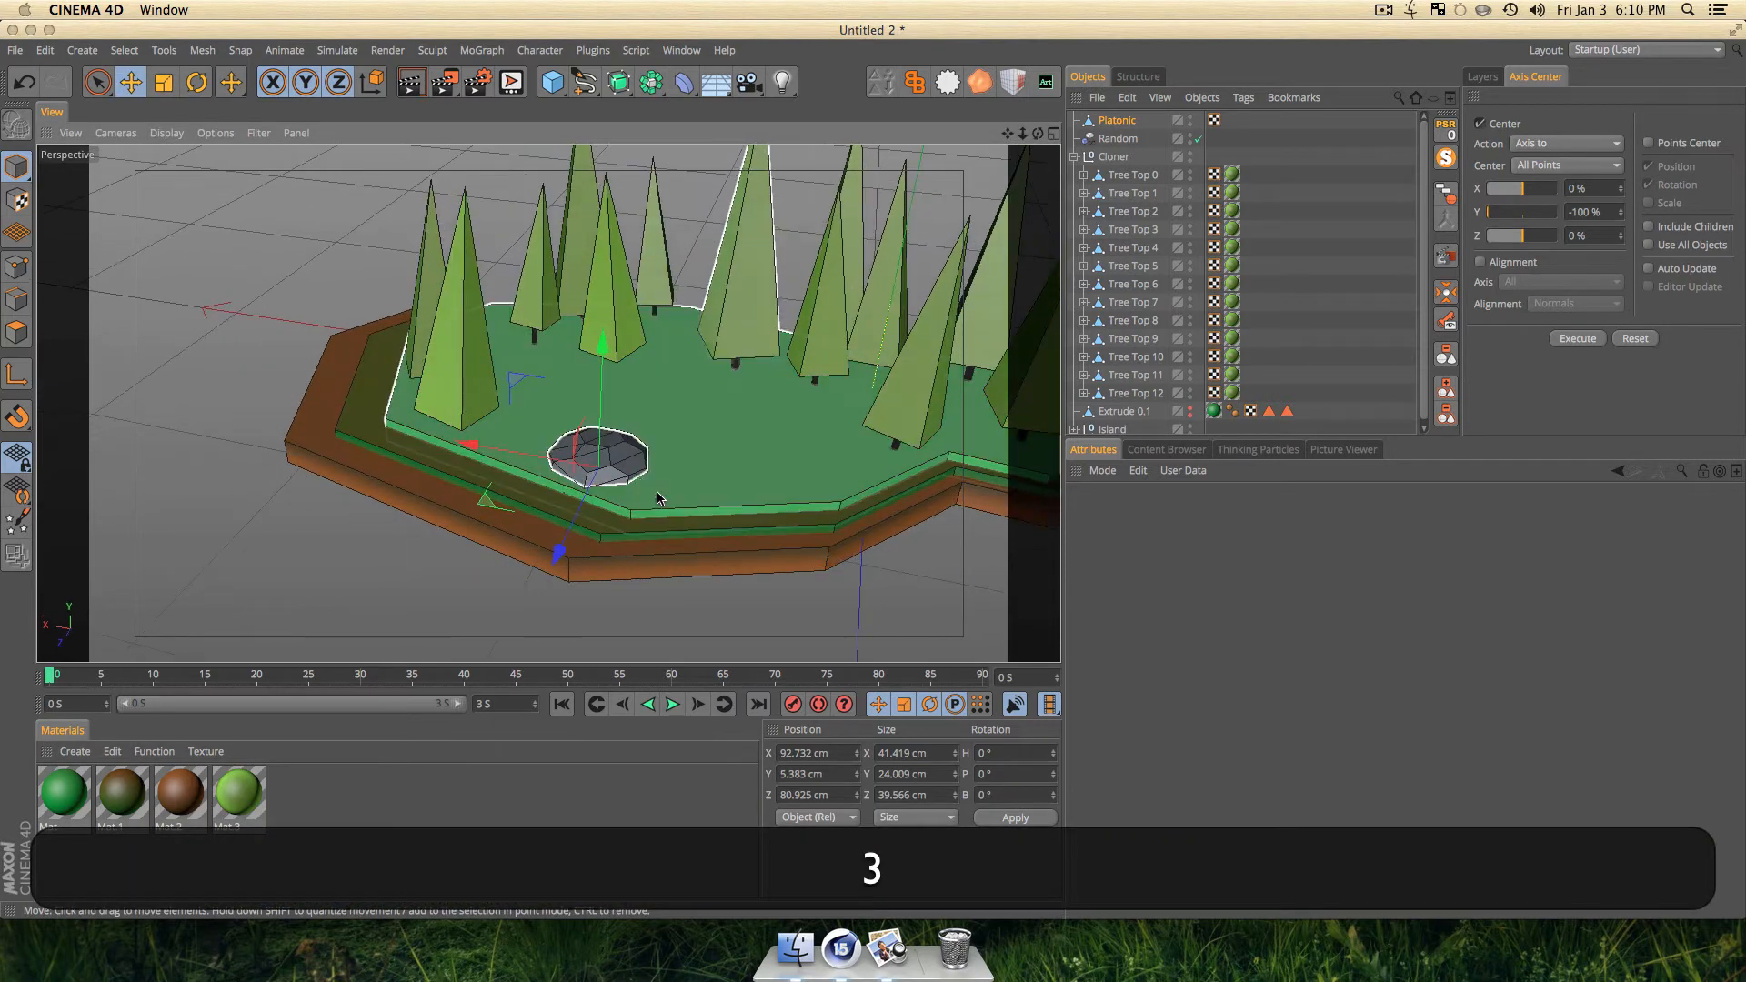
Create a new material, load a Gradient shader into its color channel and open the shader's properties.
double_click(312, 794)
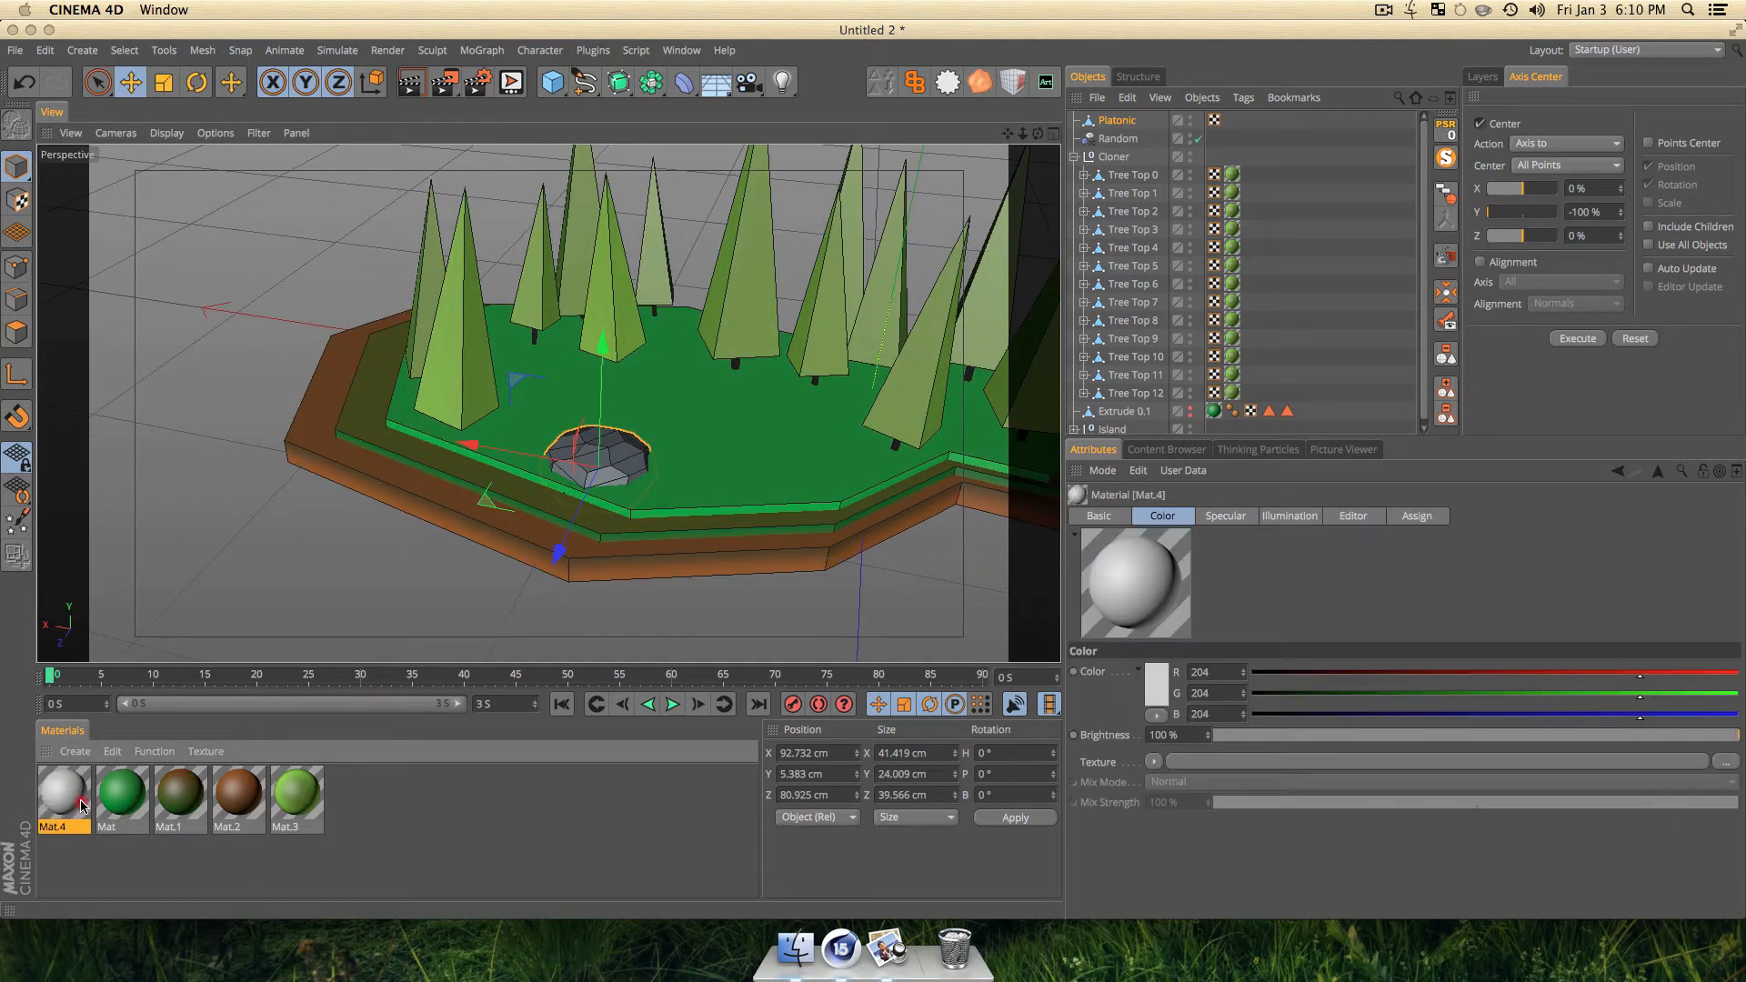
double_click(82, 805)
left_click(494, 281)
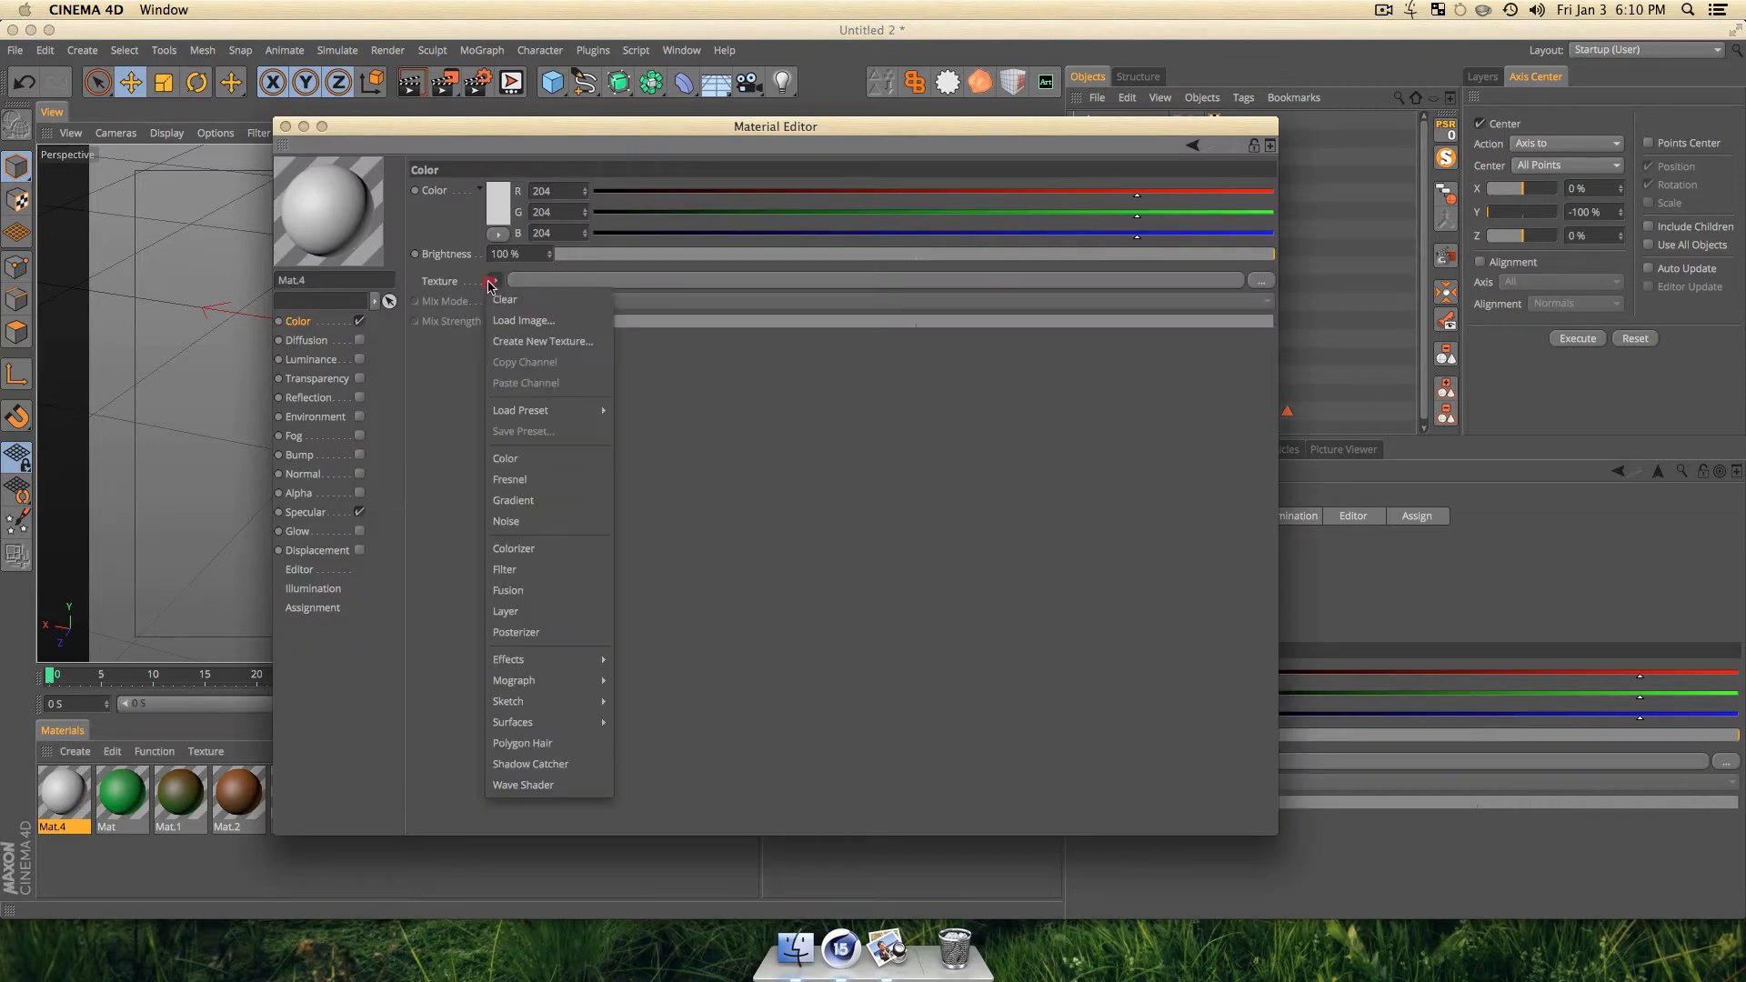
left_click(523, 502)
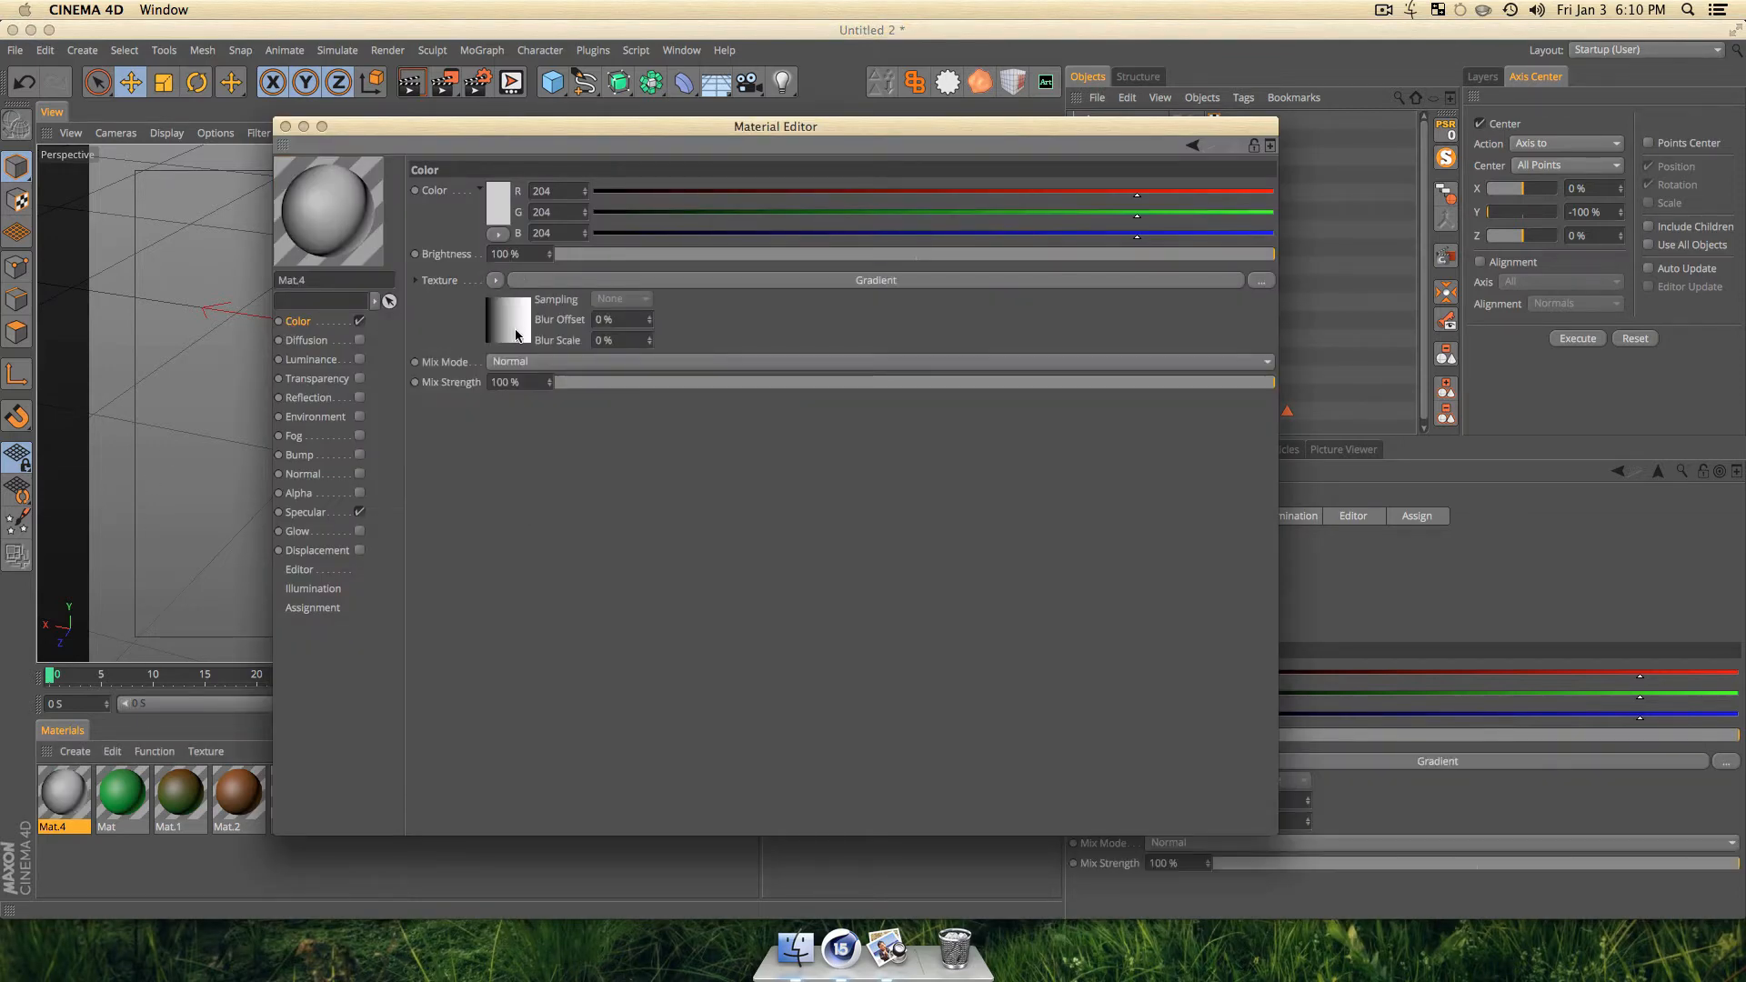
left_click(516, 335)
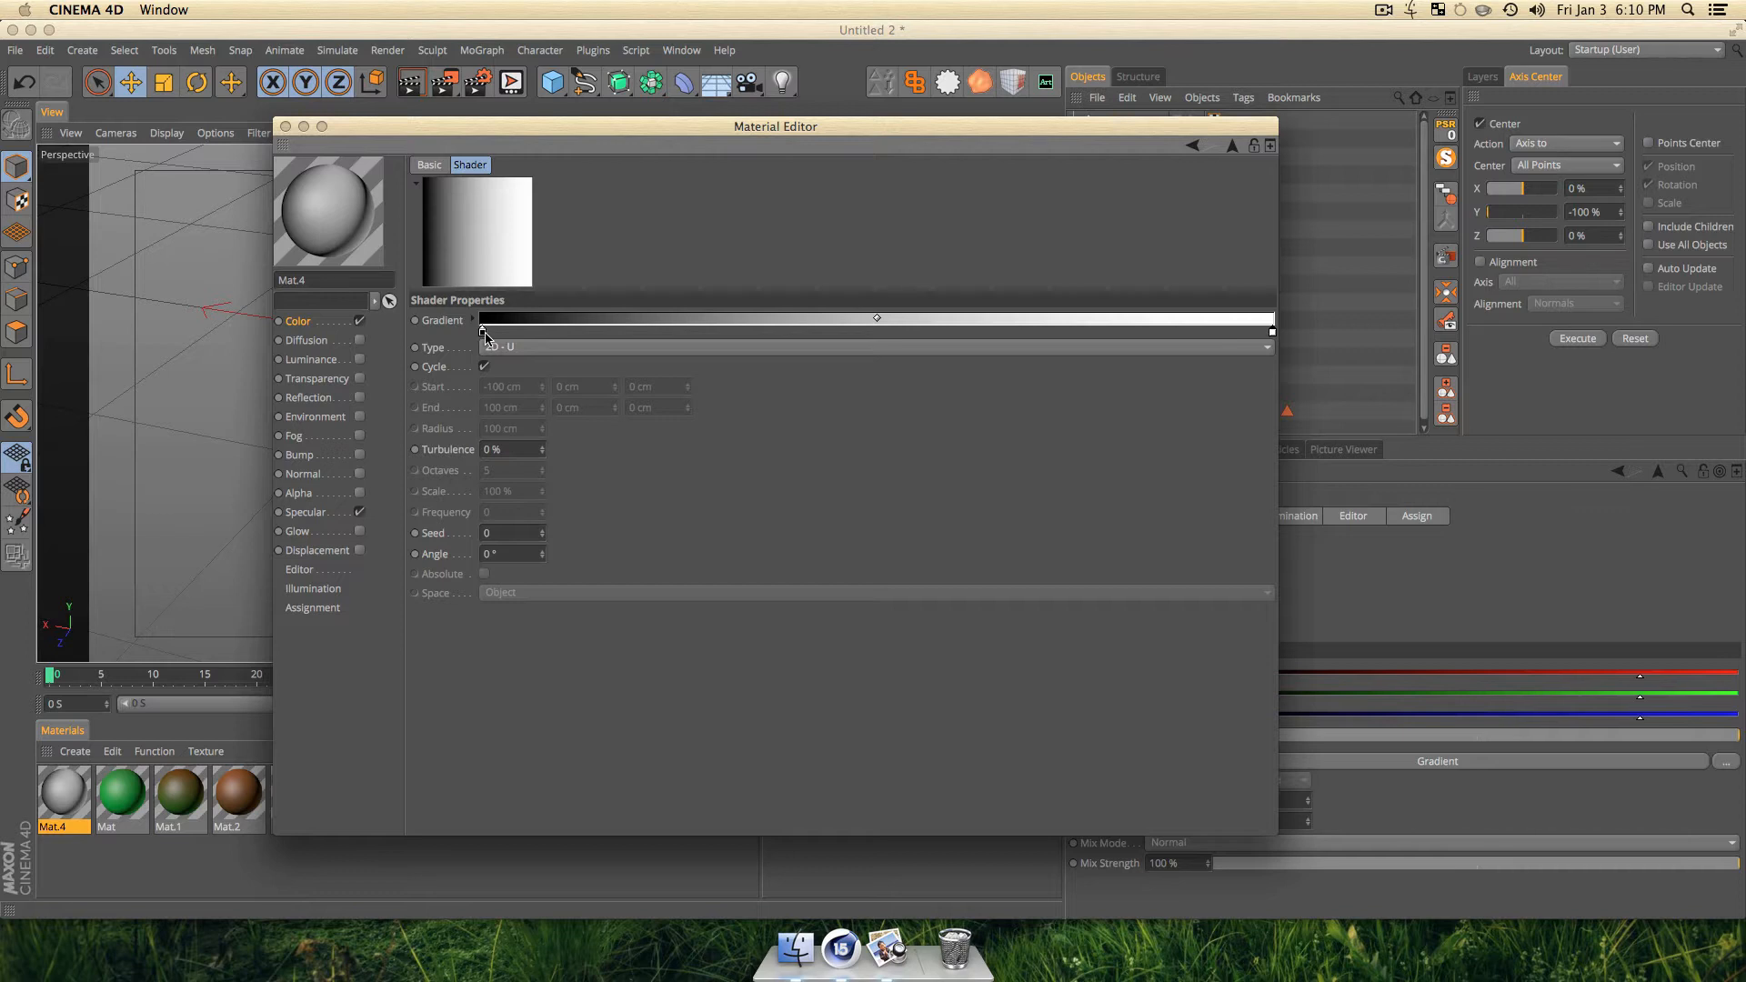
Set the gradient's starting knot to dark grey (R 88, G 81, B 81) and darken its ending knot as well.
double_click(484, 334)
left_click(391, 357)
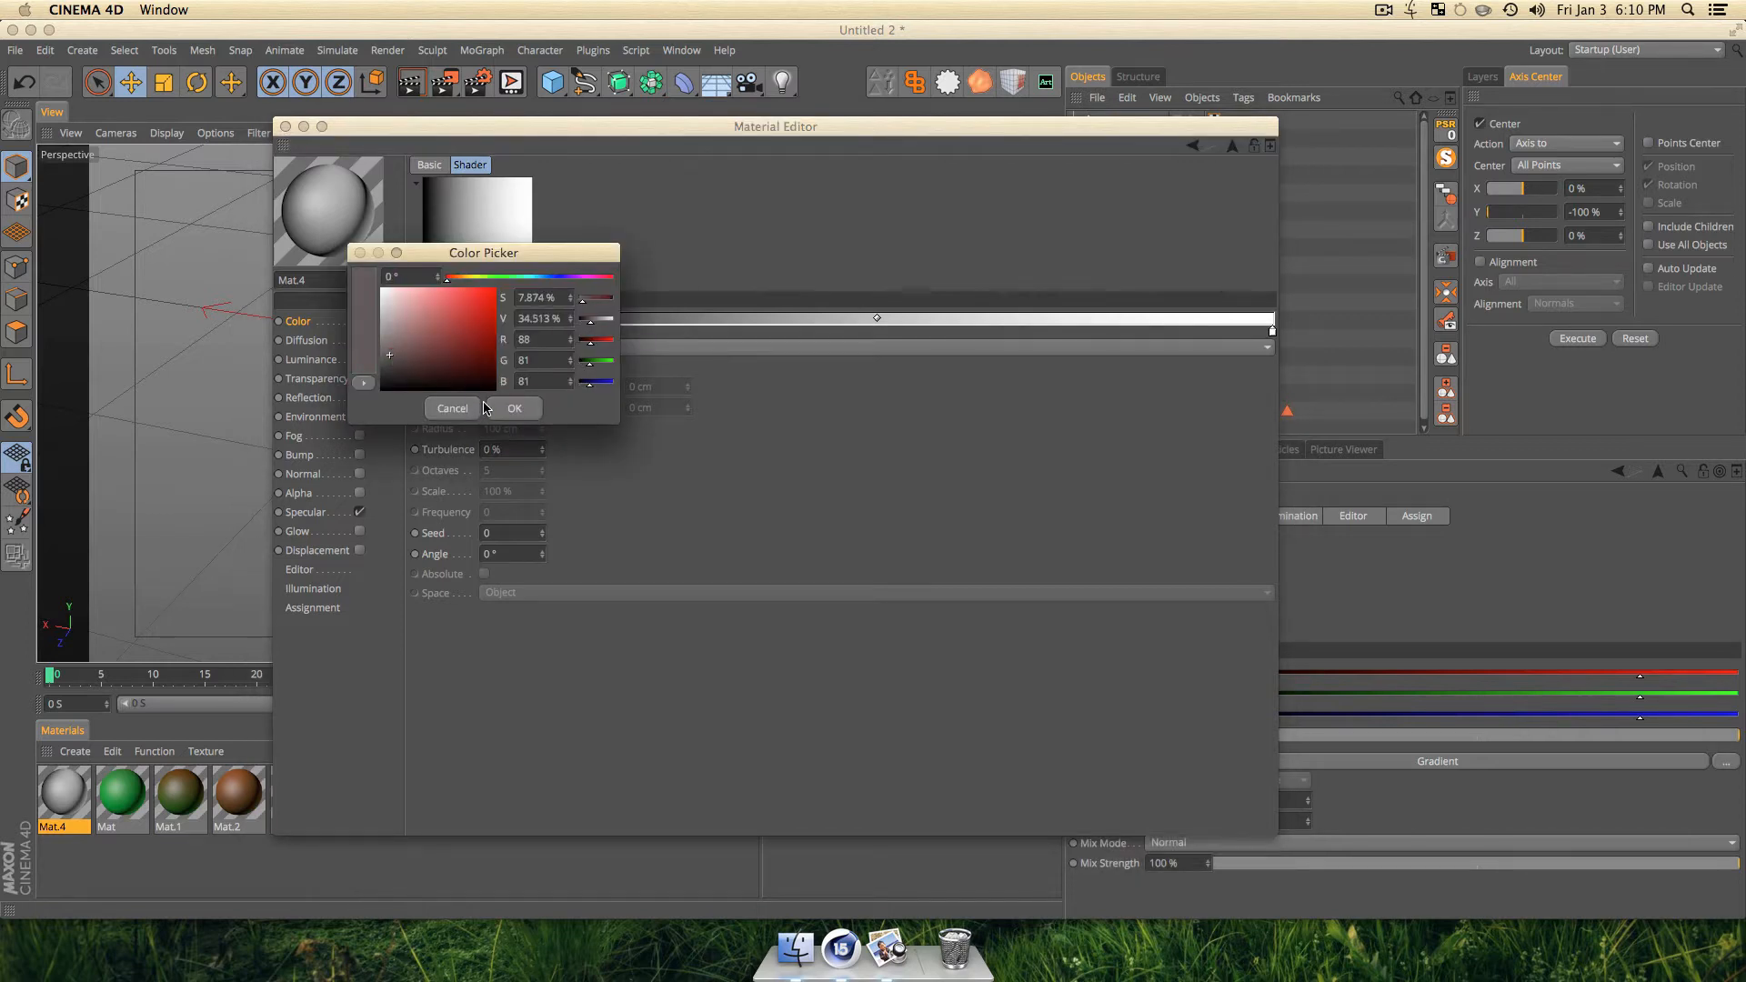
left_click(499, 409)
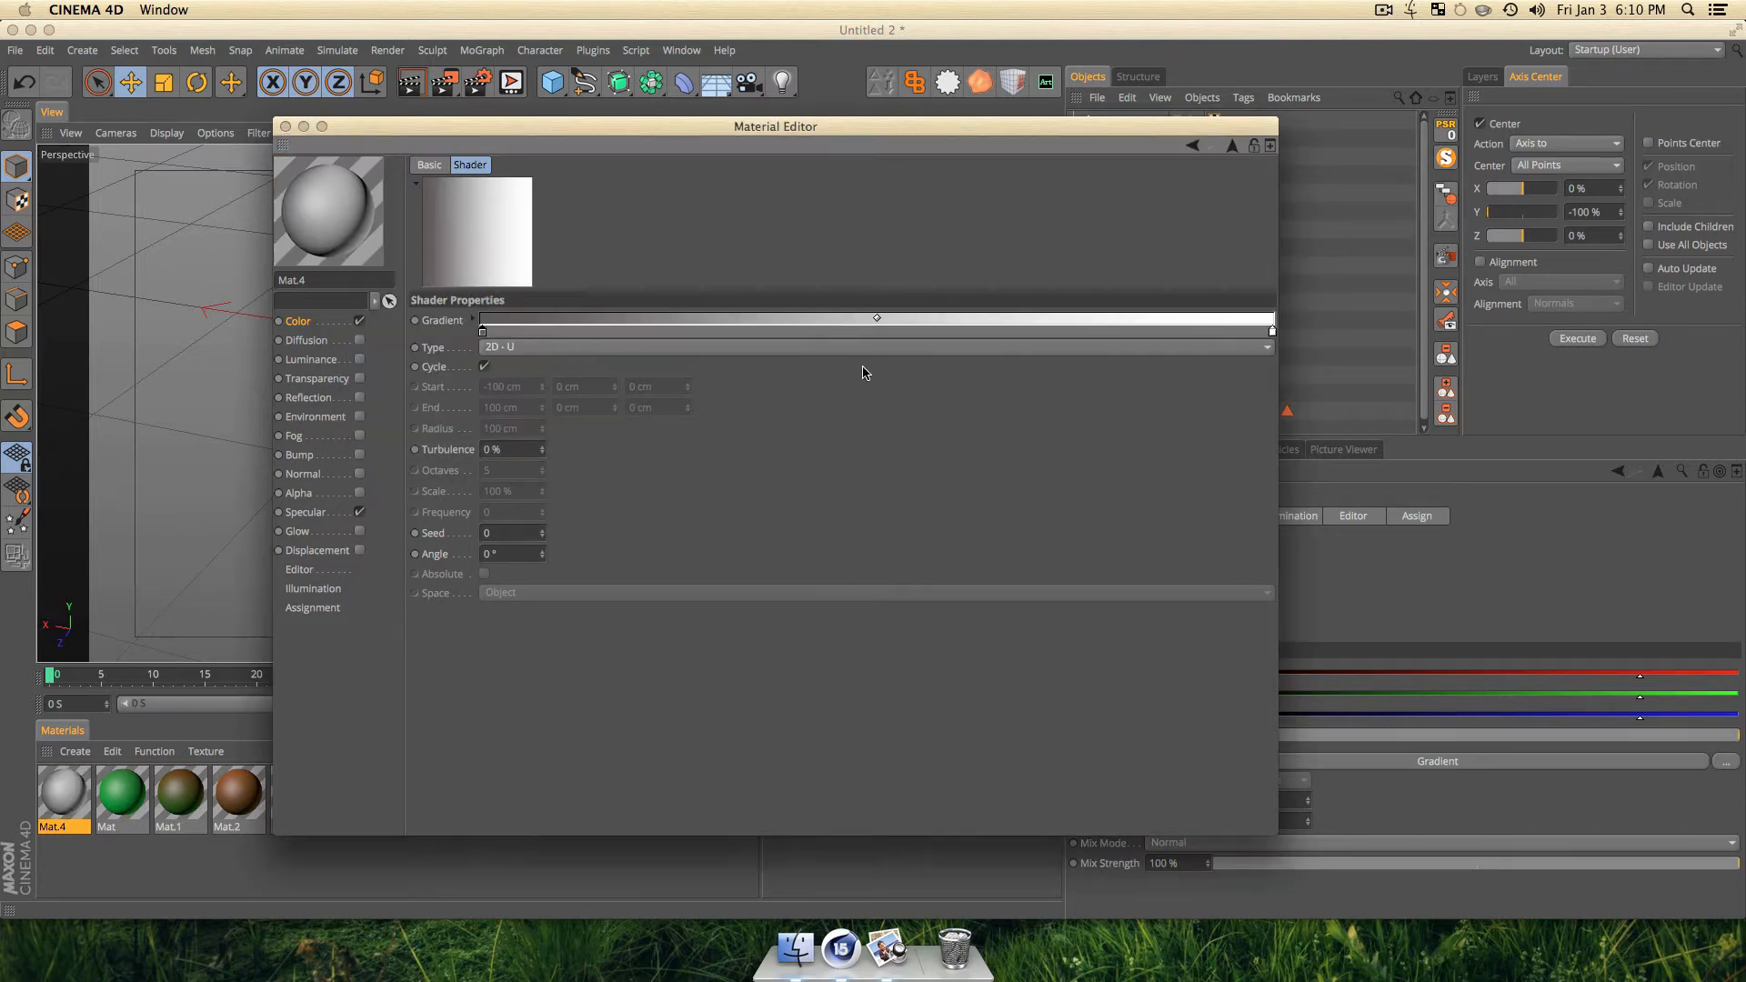
double_click(1272, 331)
left_click_drag(1171, 349, 1162, 365)
left_click(1301, 403)
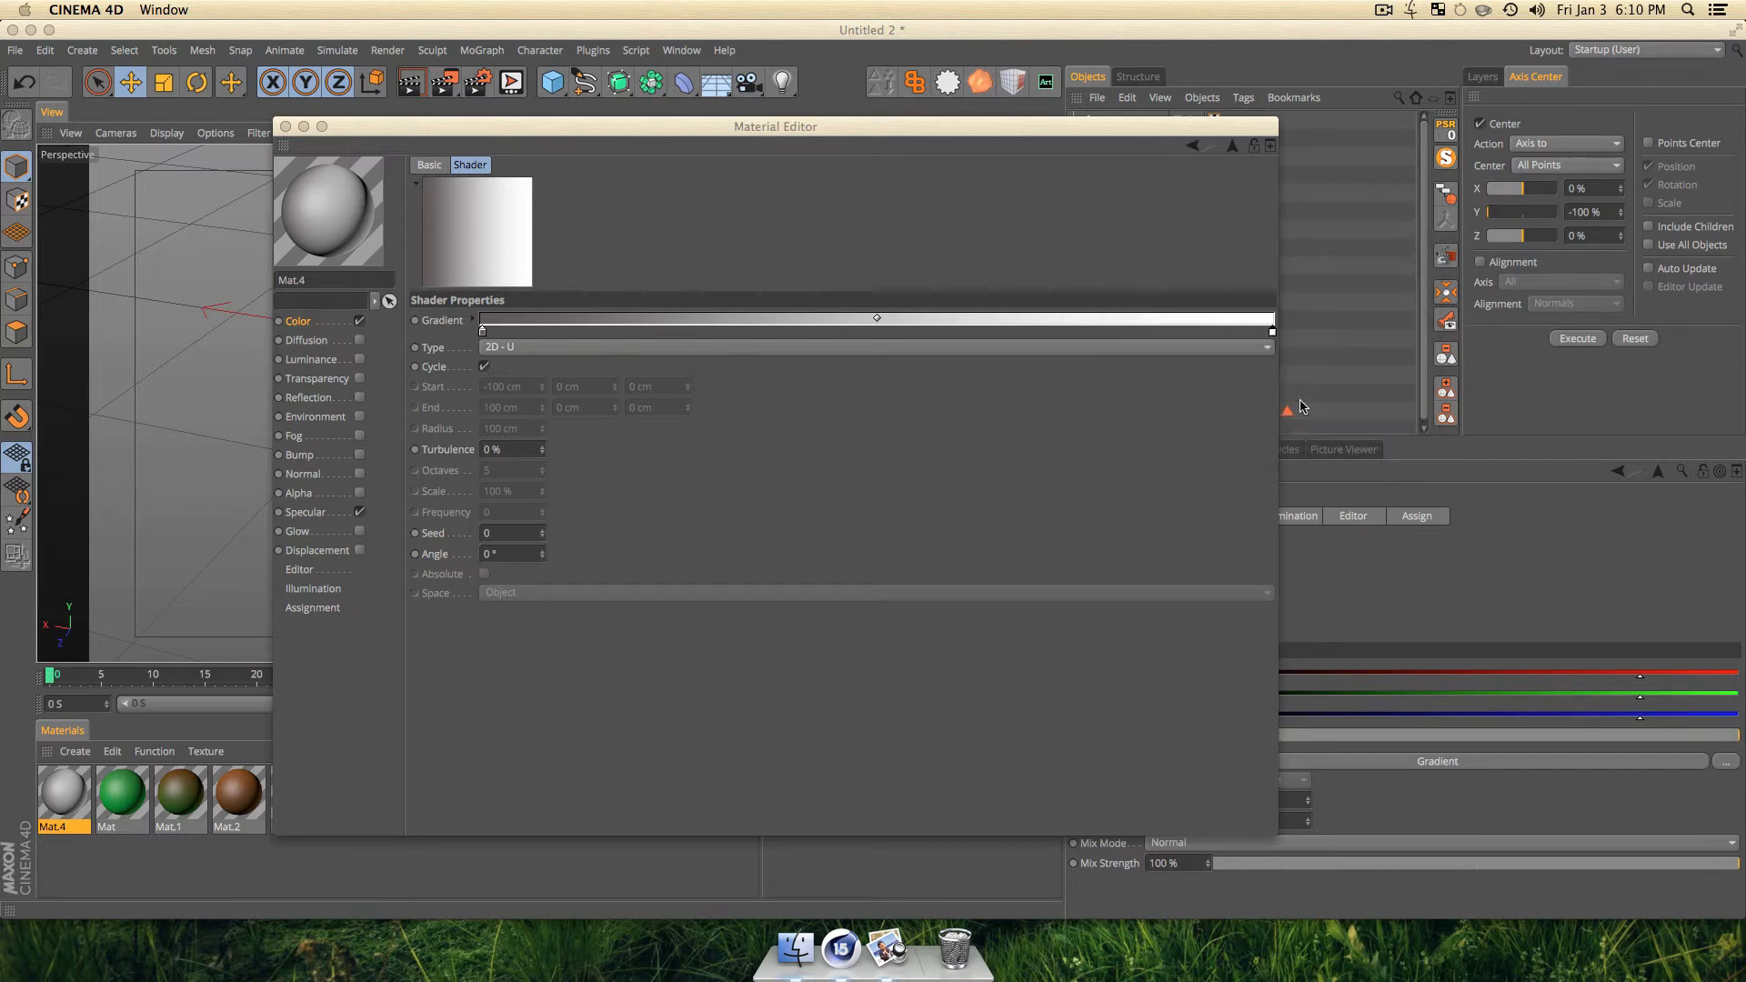
Give the rock material a reflection with 6% brightness and a Fresnel texture at 13% mix strength.
left_click(309, 397)
left_click(616, 257)
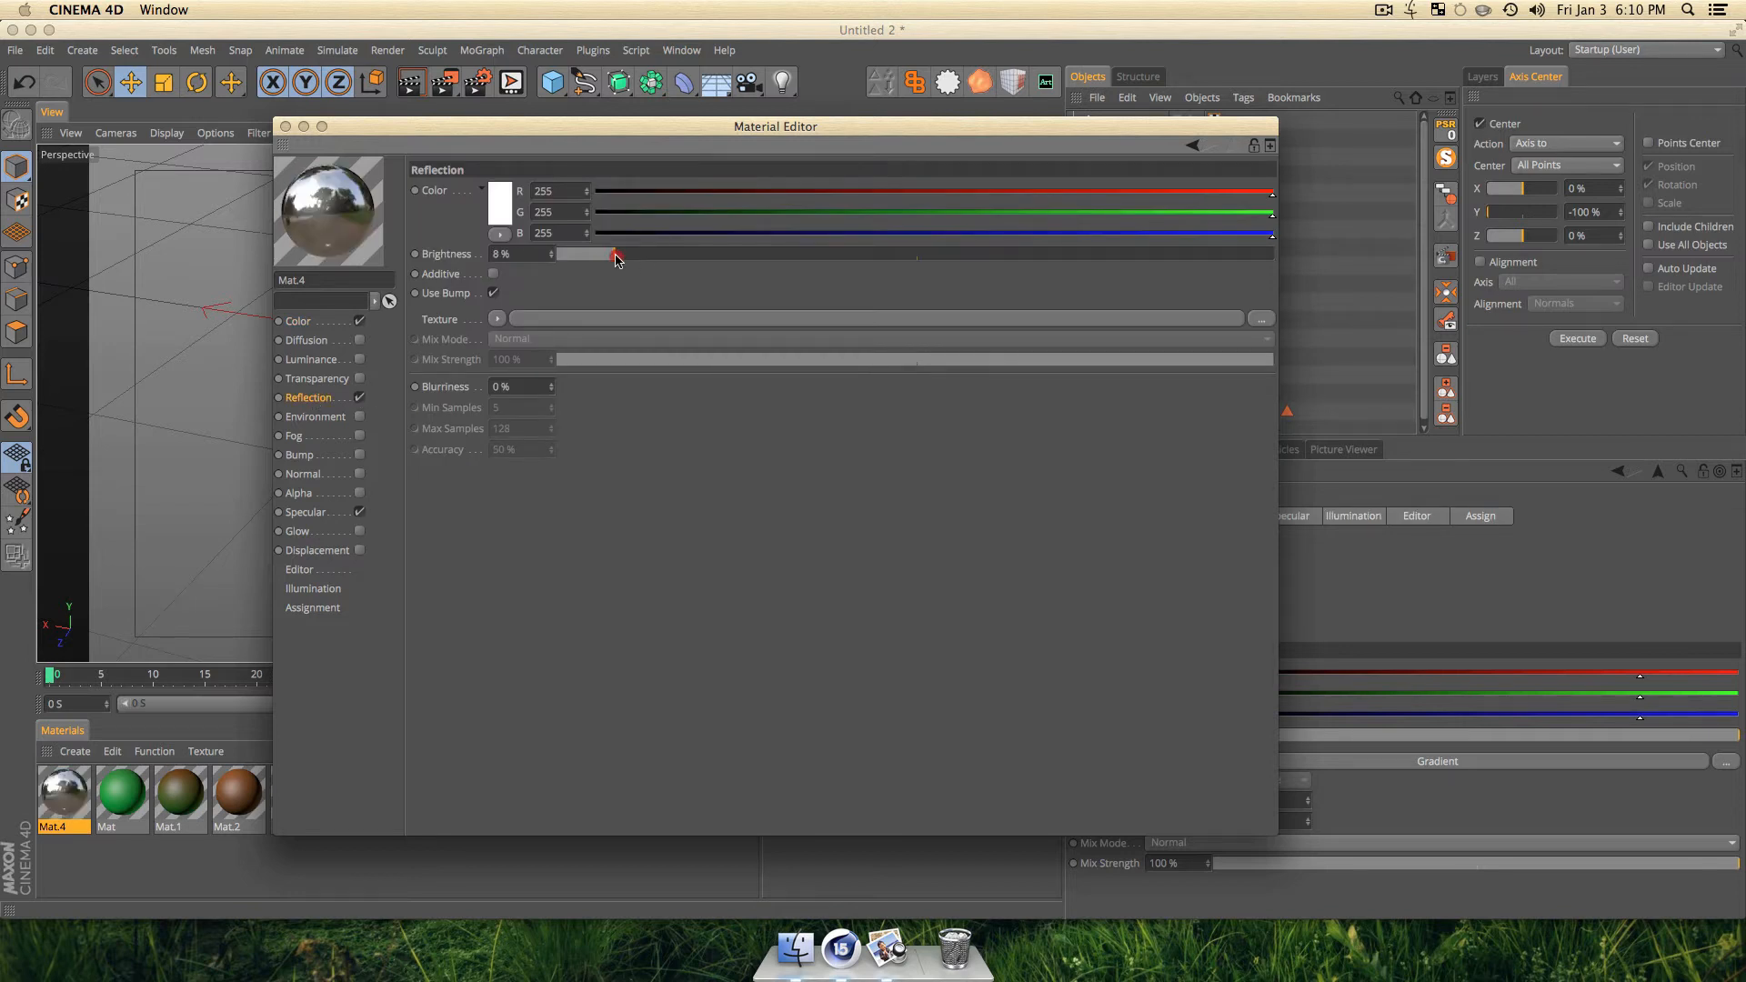
left_click_drag(609, 258, 599, 262)
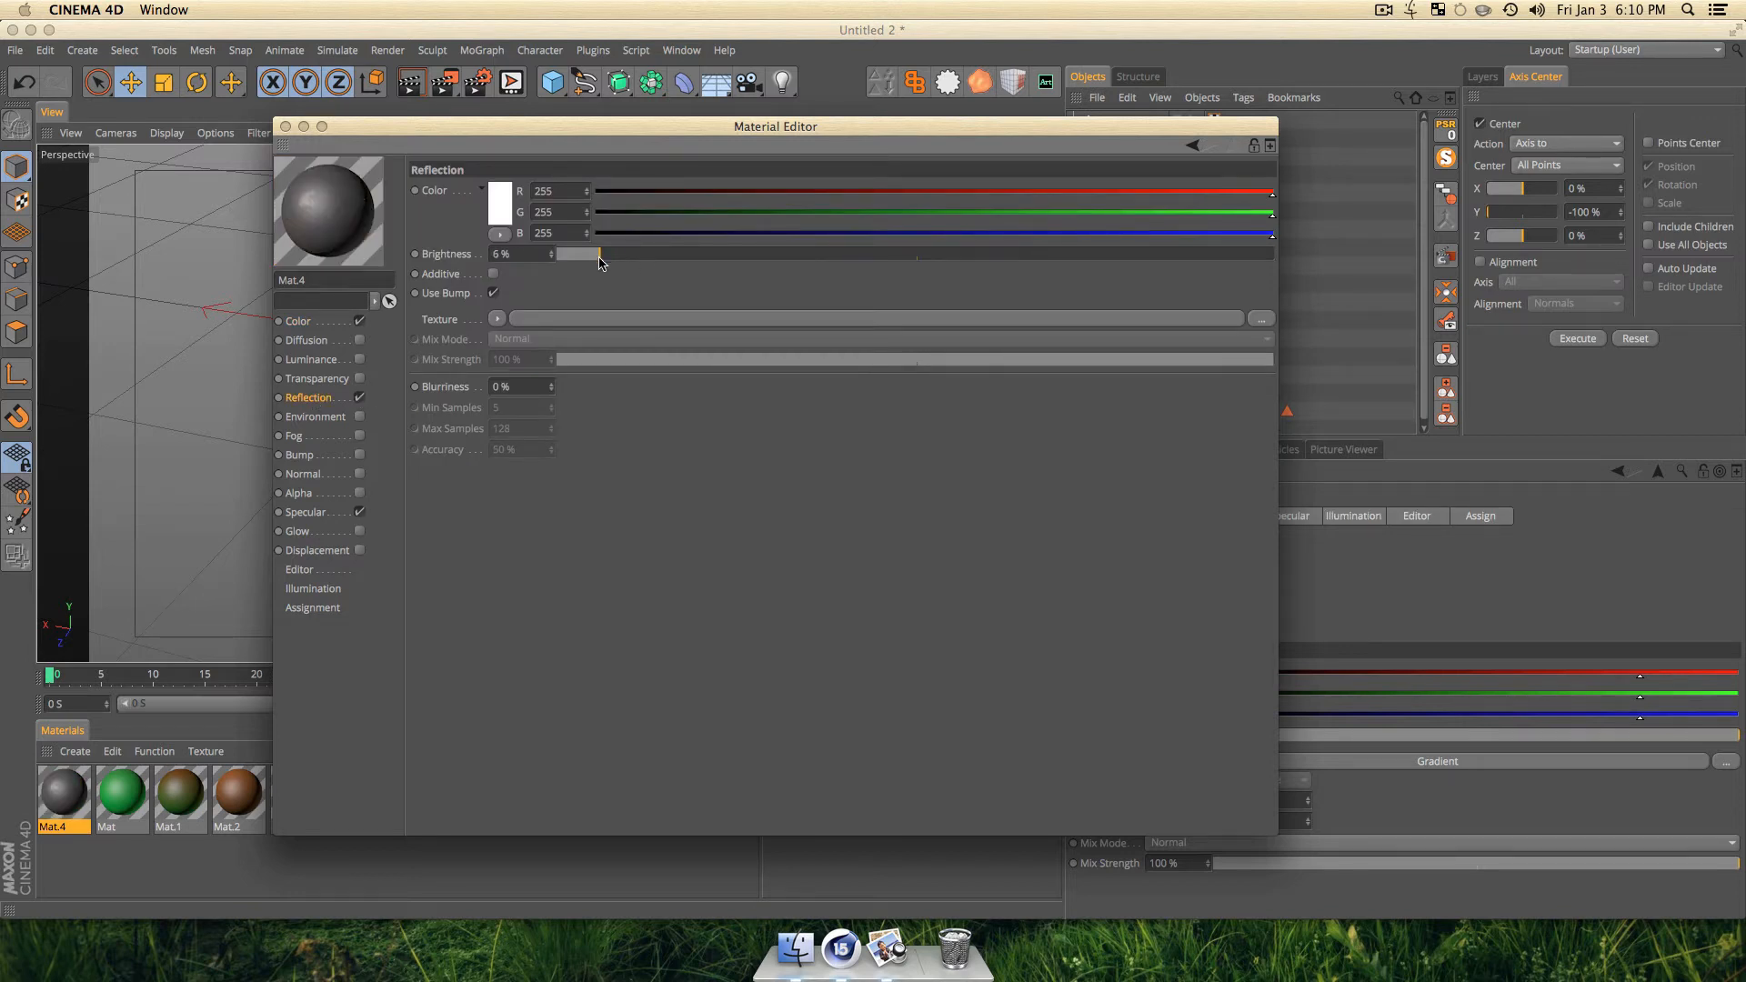
left_click(500, 319)
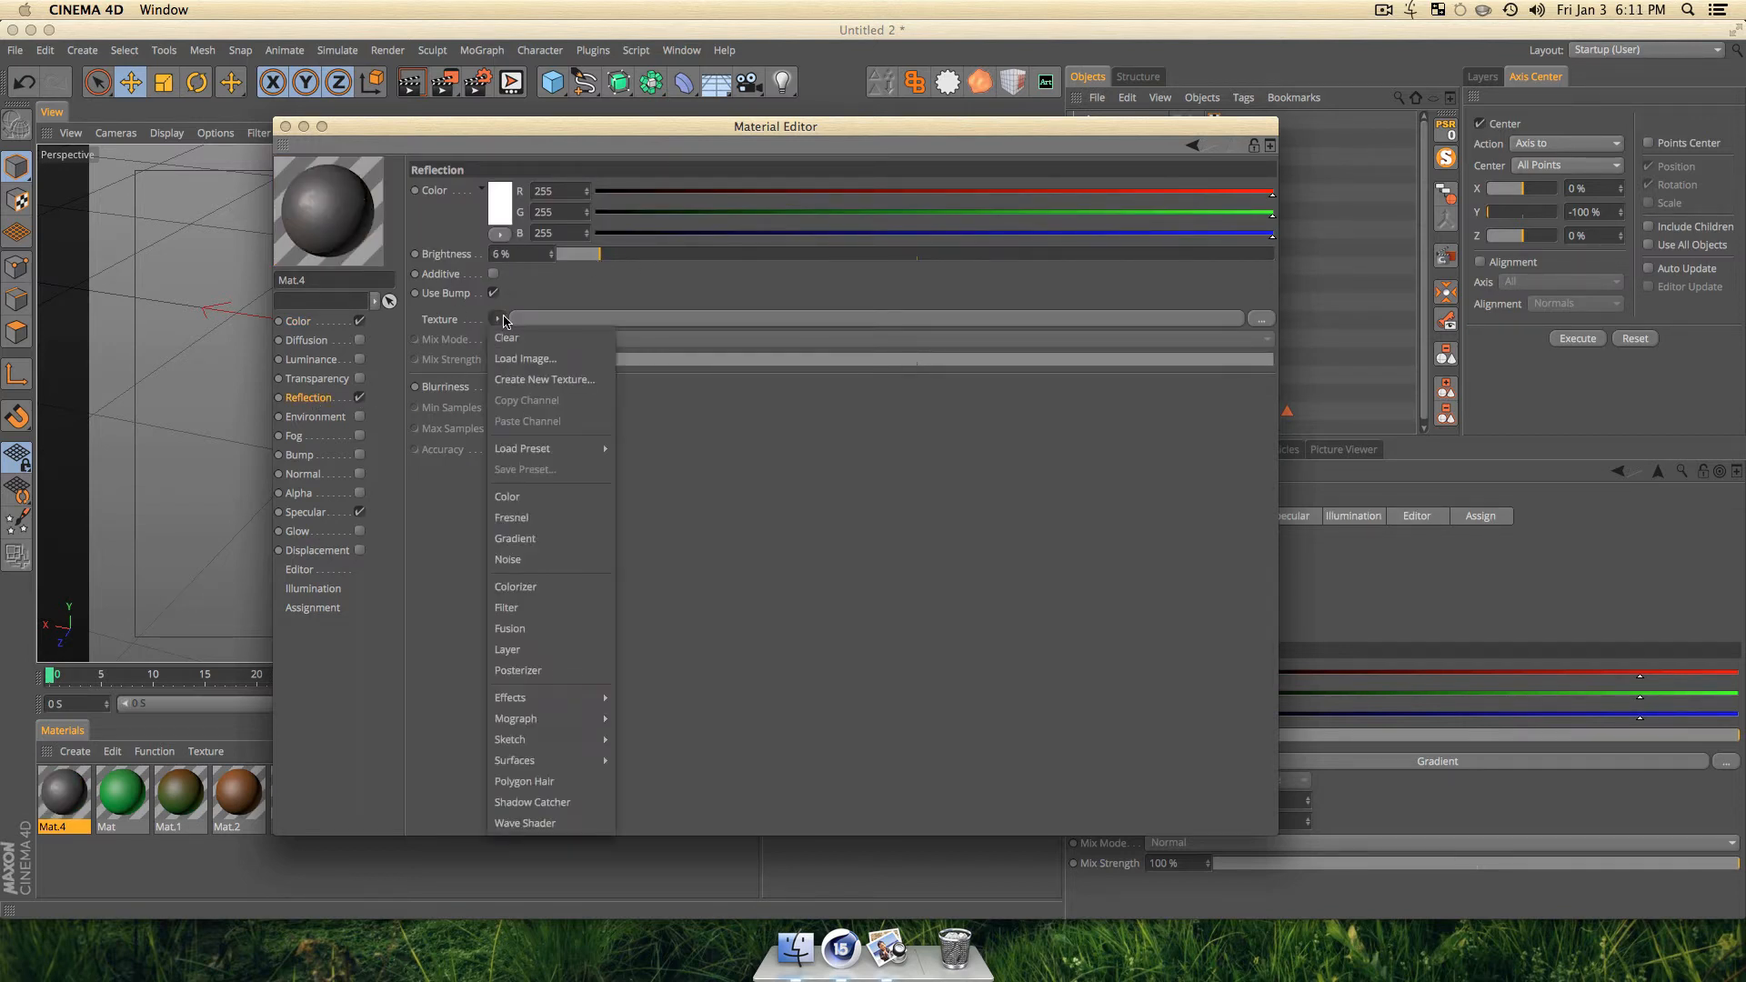
left_click(515, 522)
left_click_drag(611, 421, 651, 421)
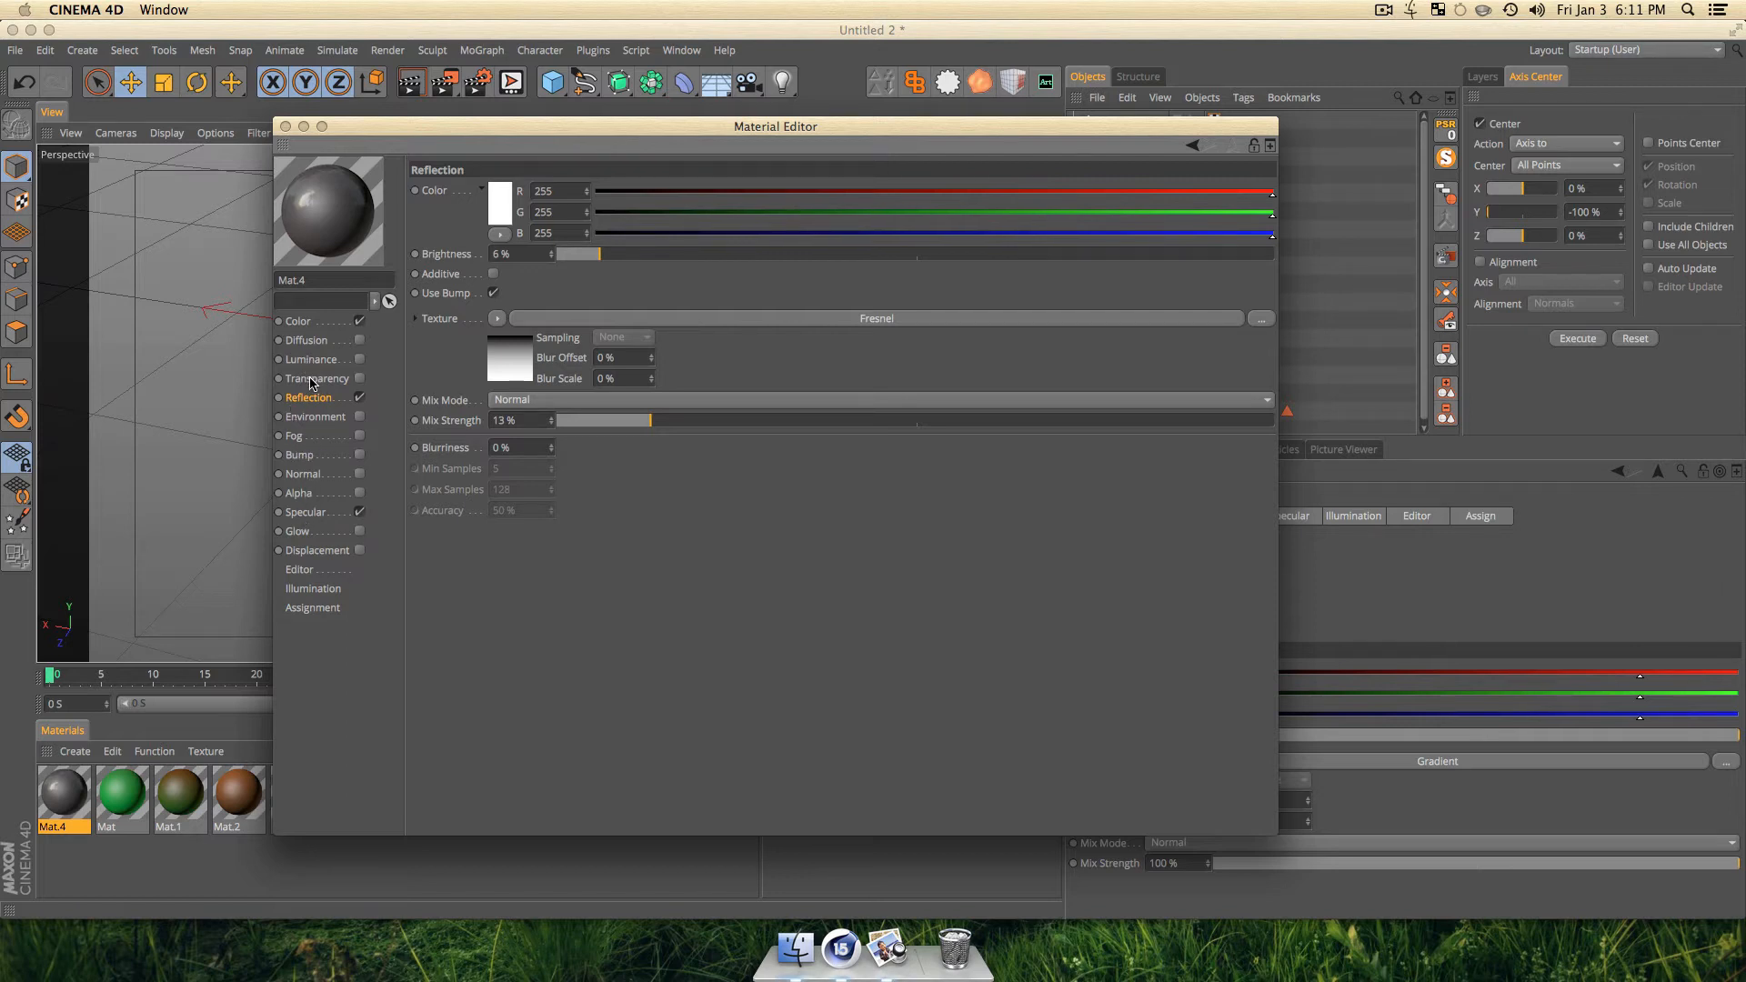
Enable diffusion on the rock material with a Noise texture at 5% global scale, and close the Material Editor.
left_click(307, 340)
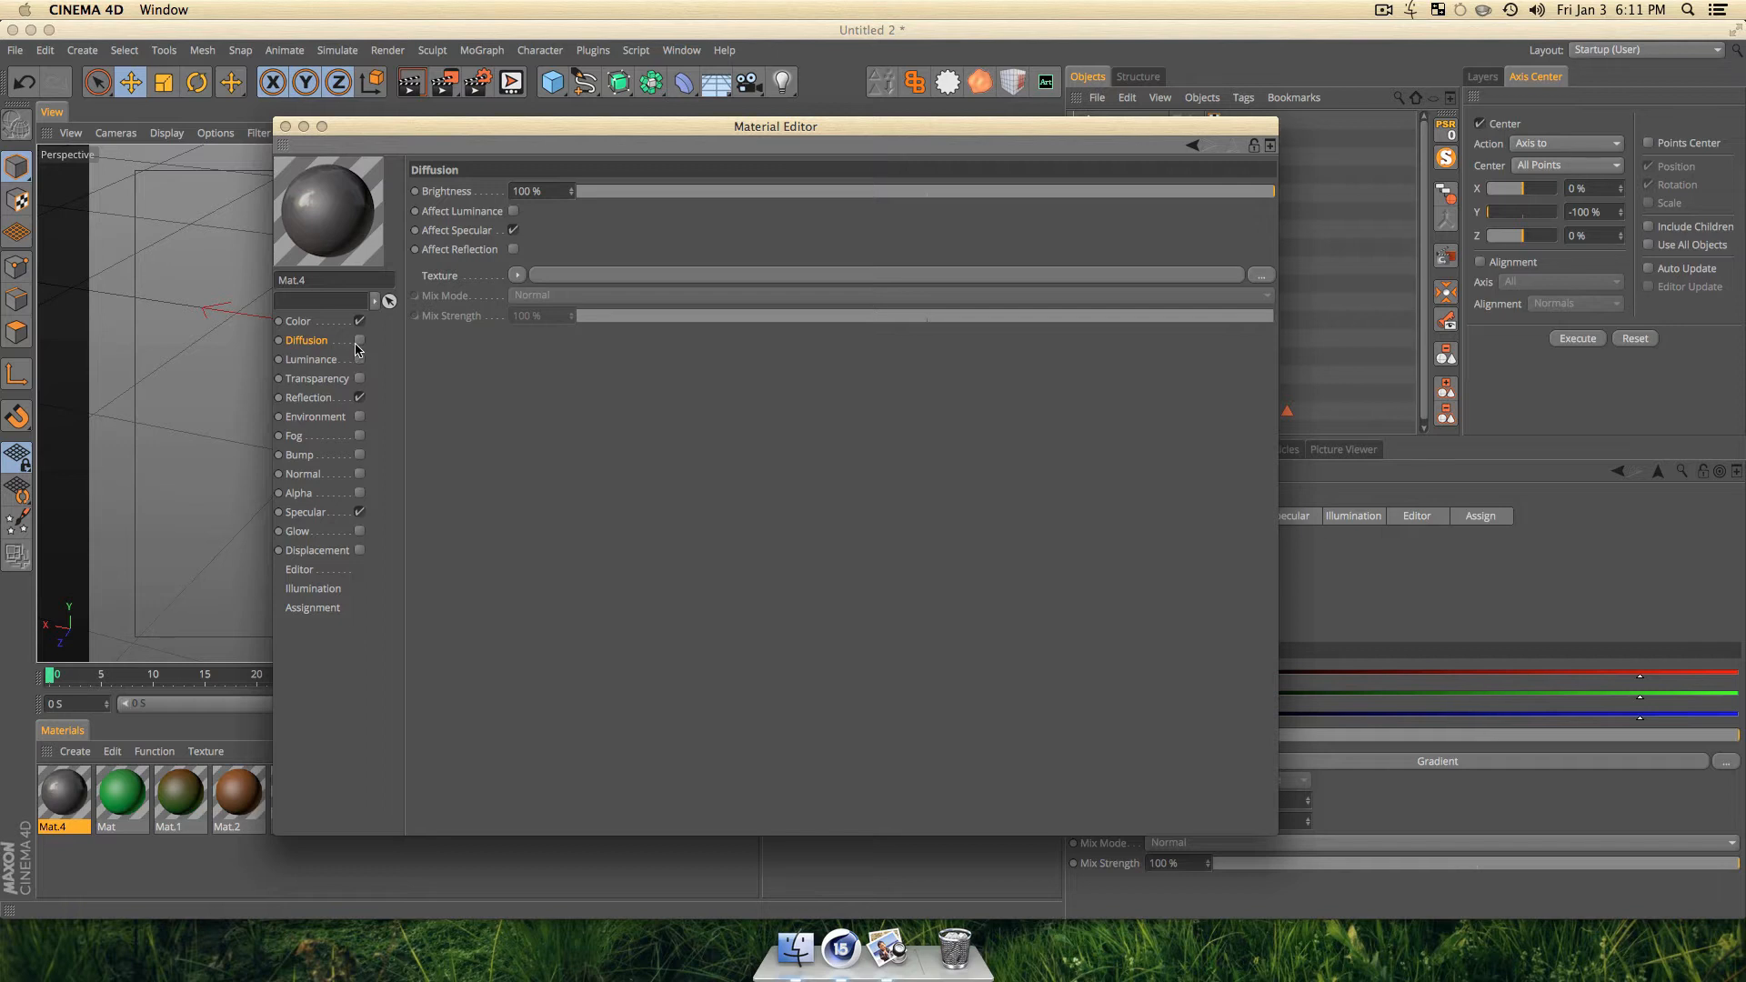
left_click(360, 341)
left_click(516, 276)
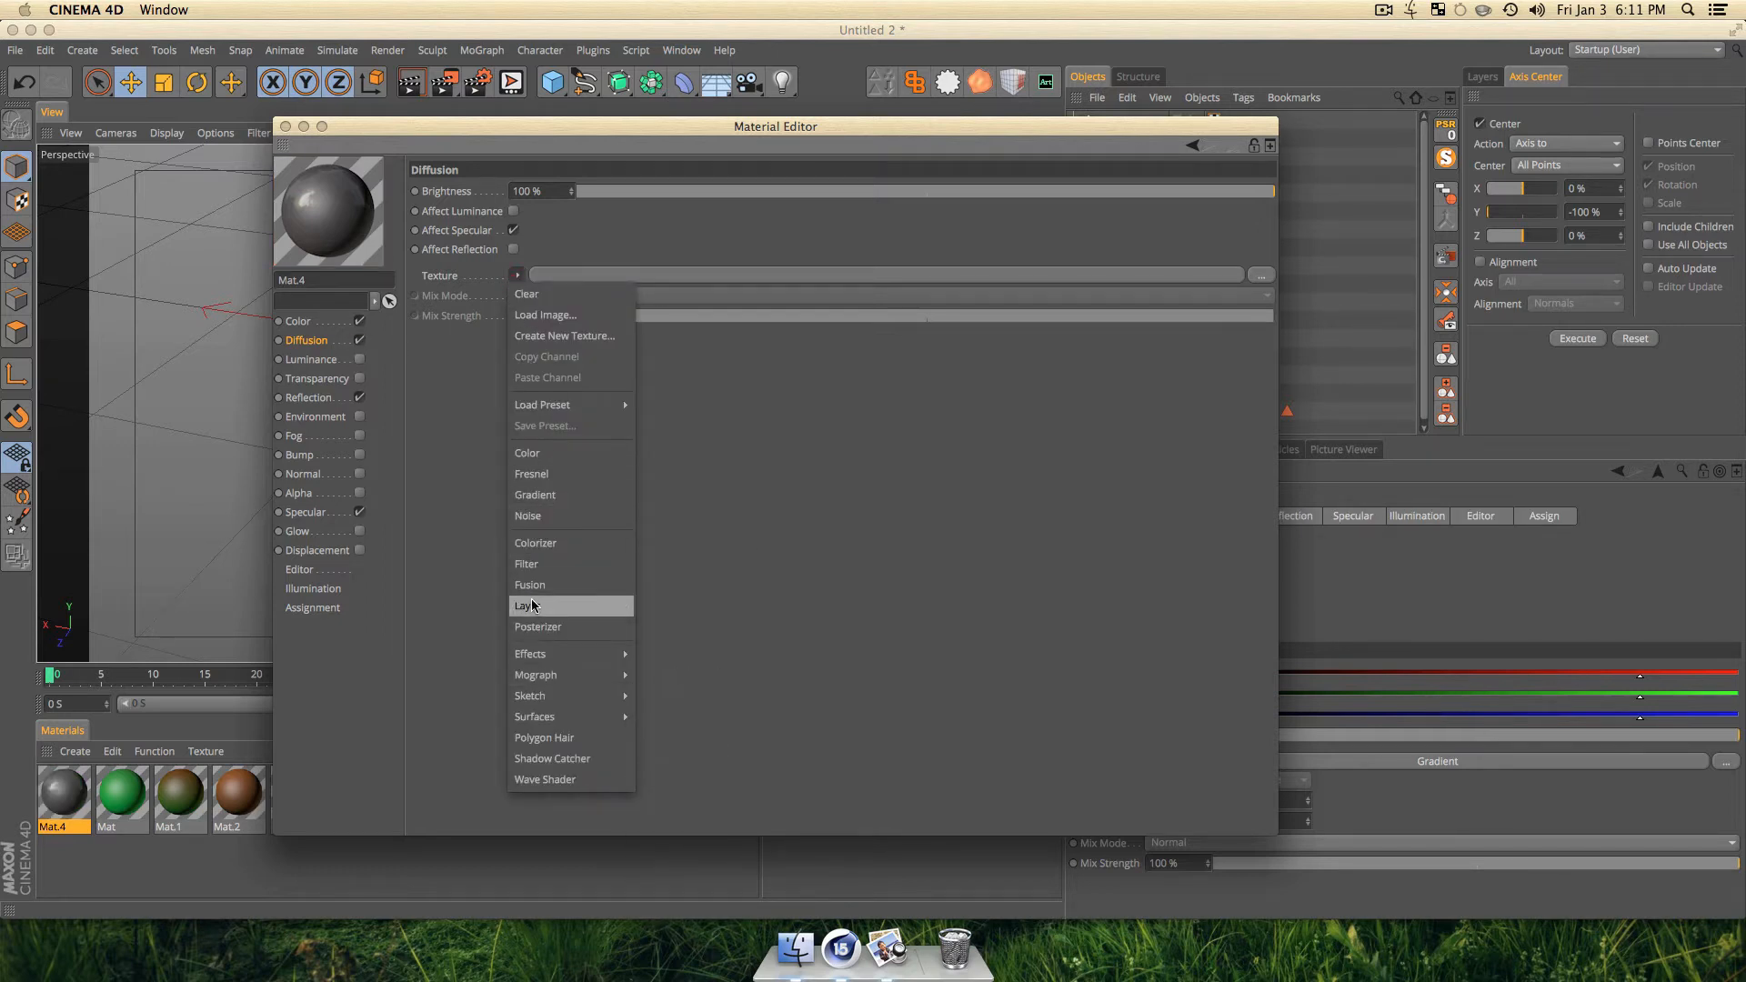
left_click(539, 517)
double_click(531, 319)
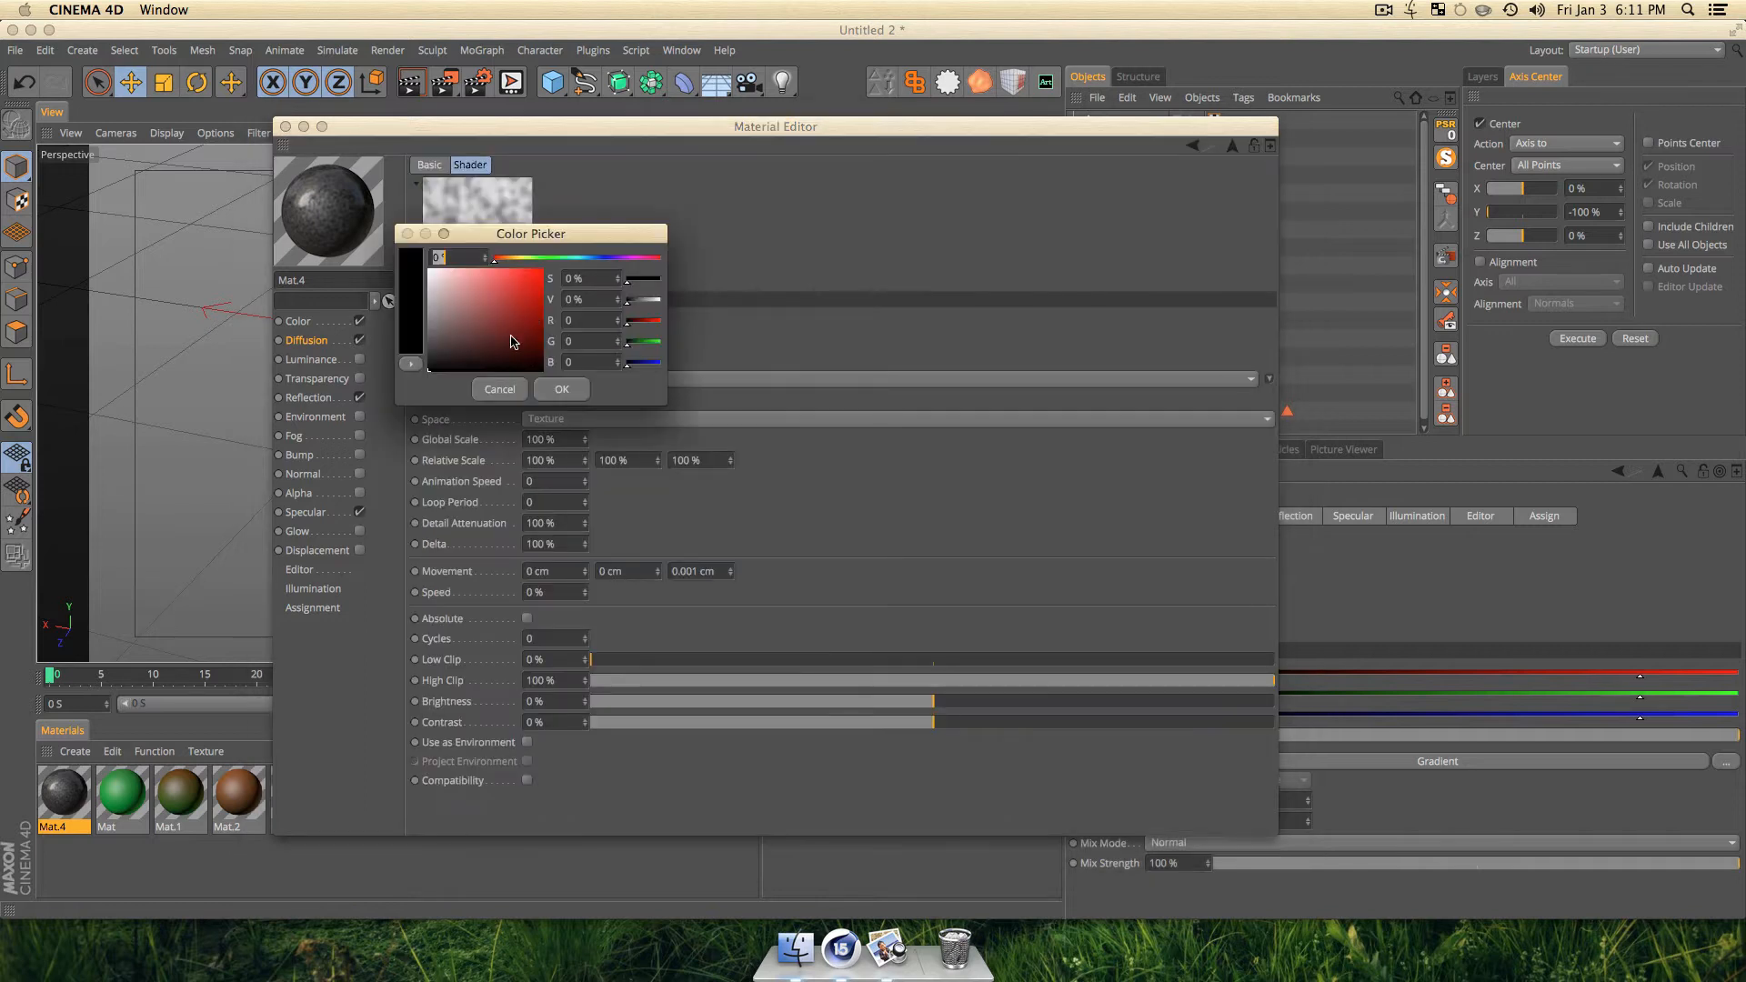
left_click(501, 390)
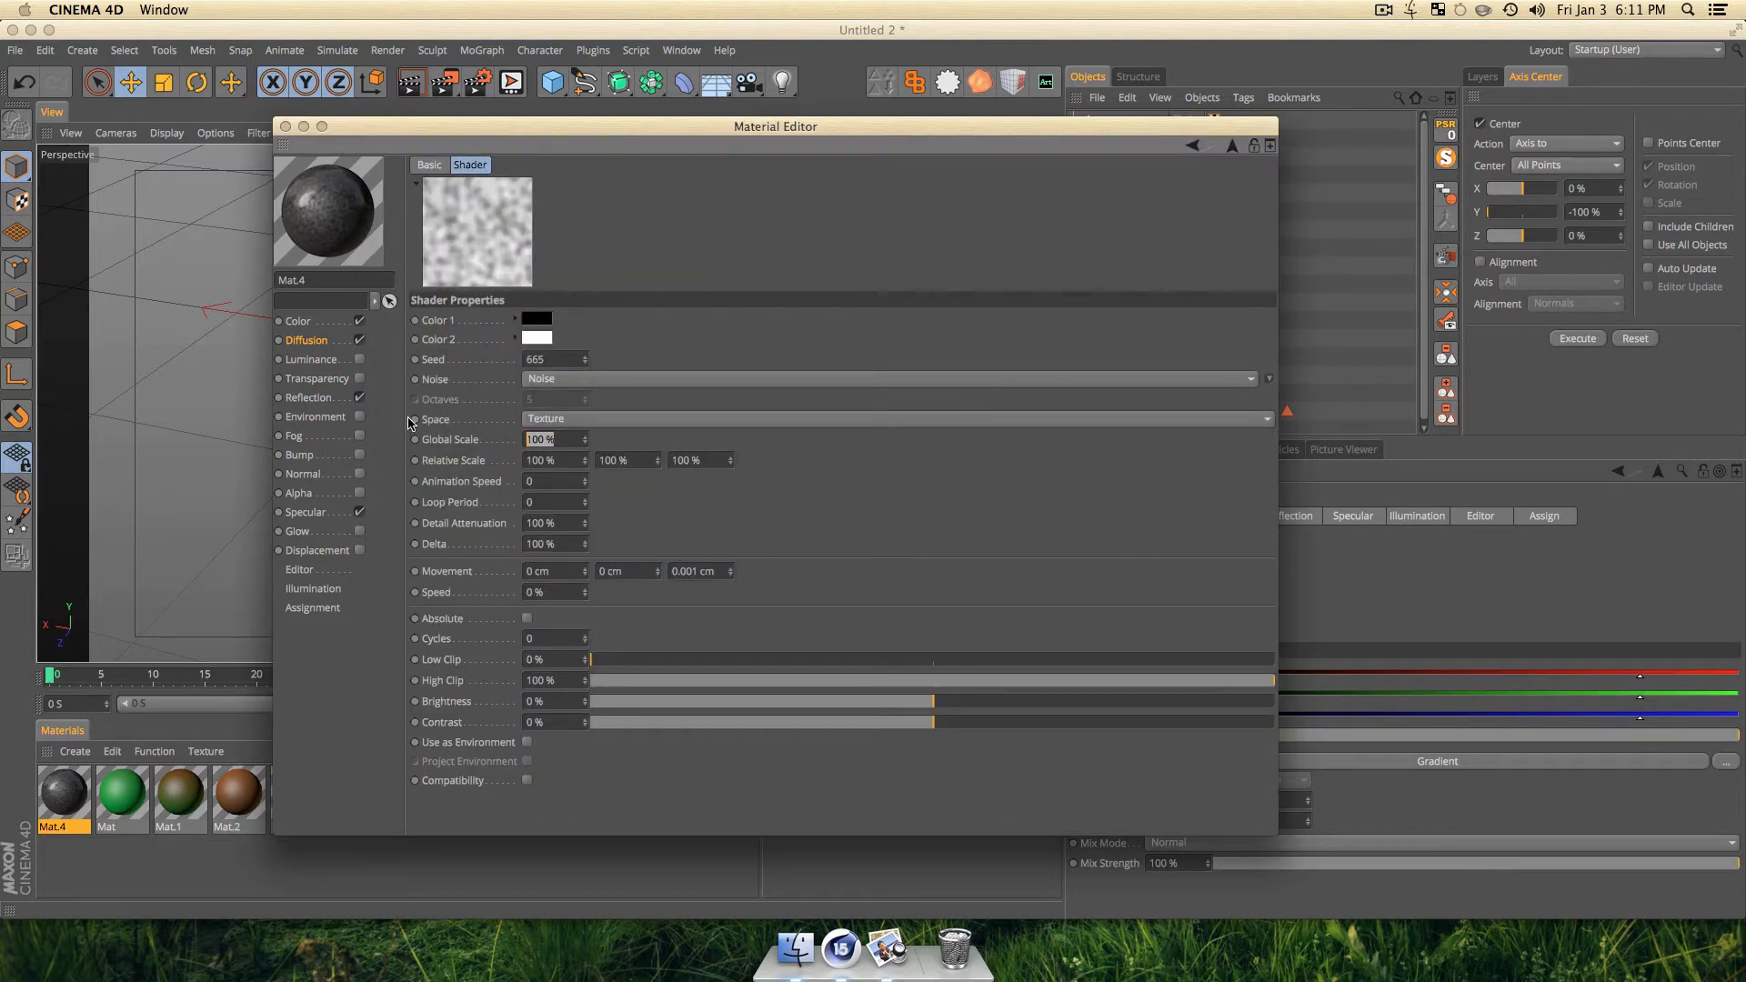
type("5")
key("Return")
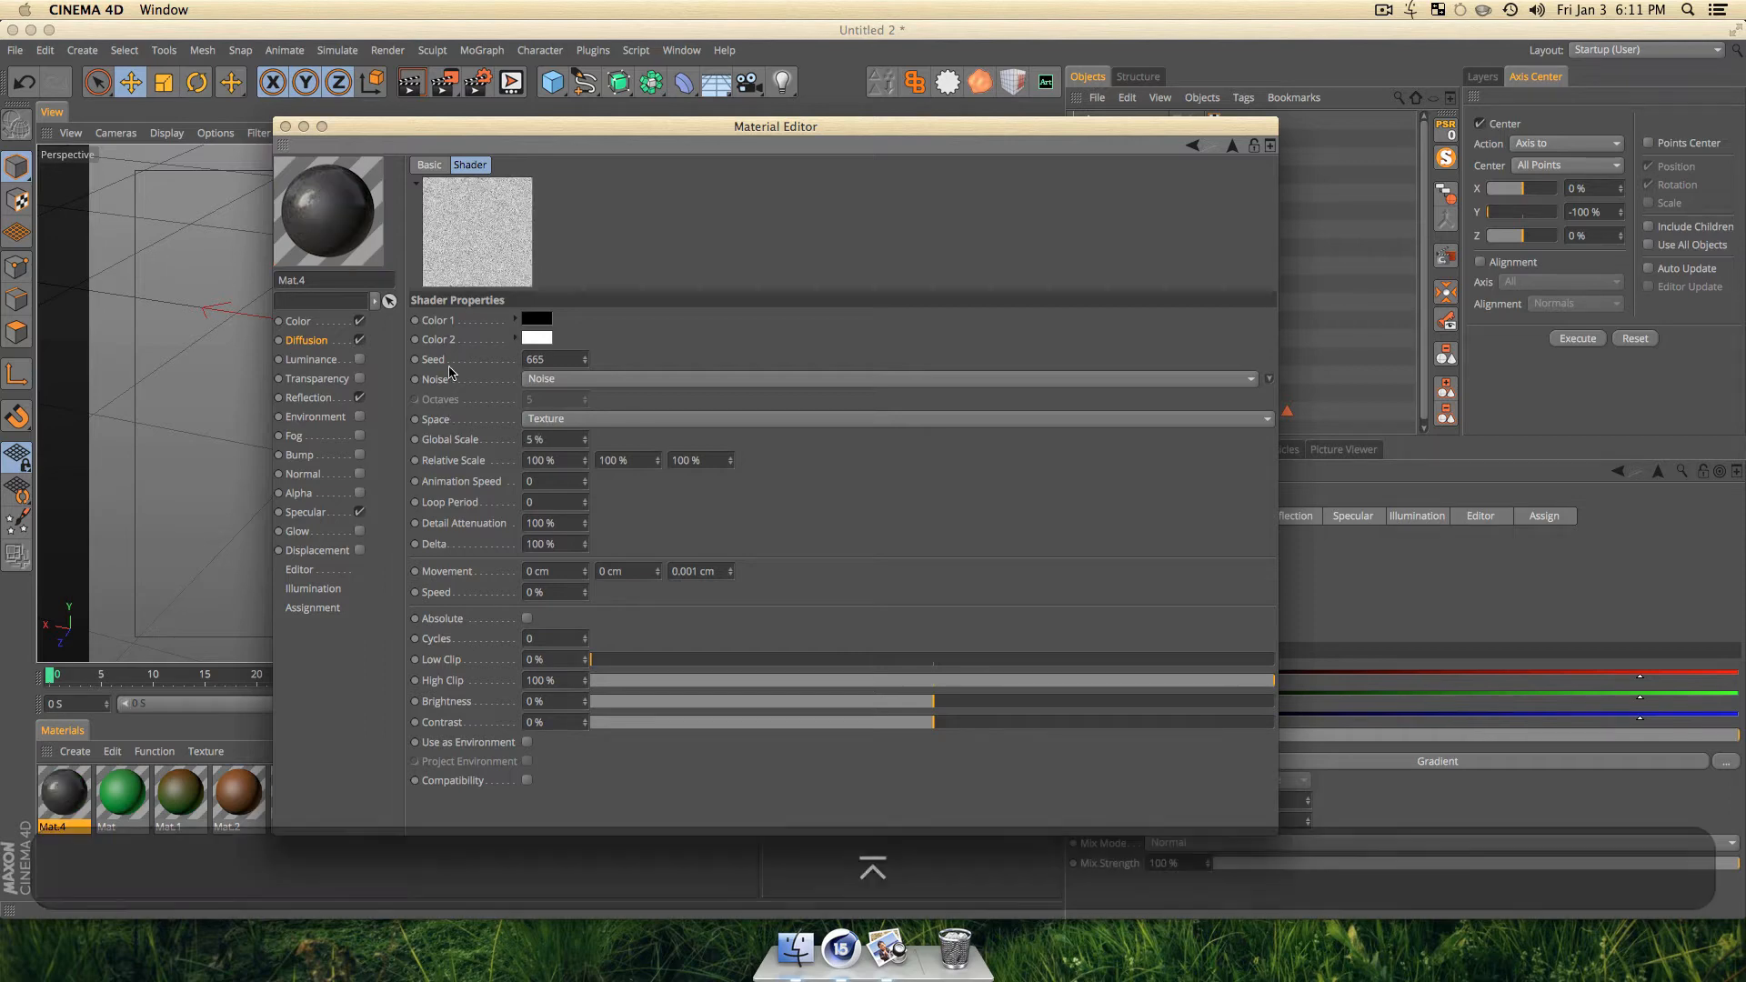
left_click(285, 127)
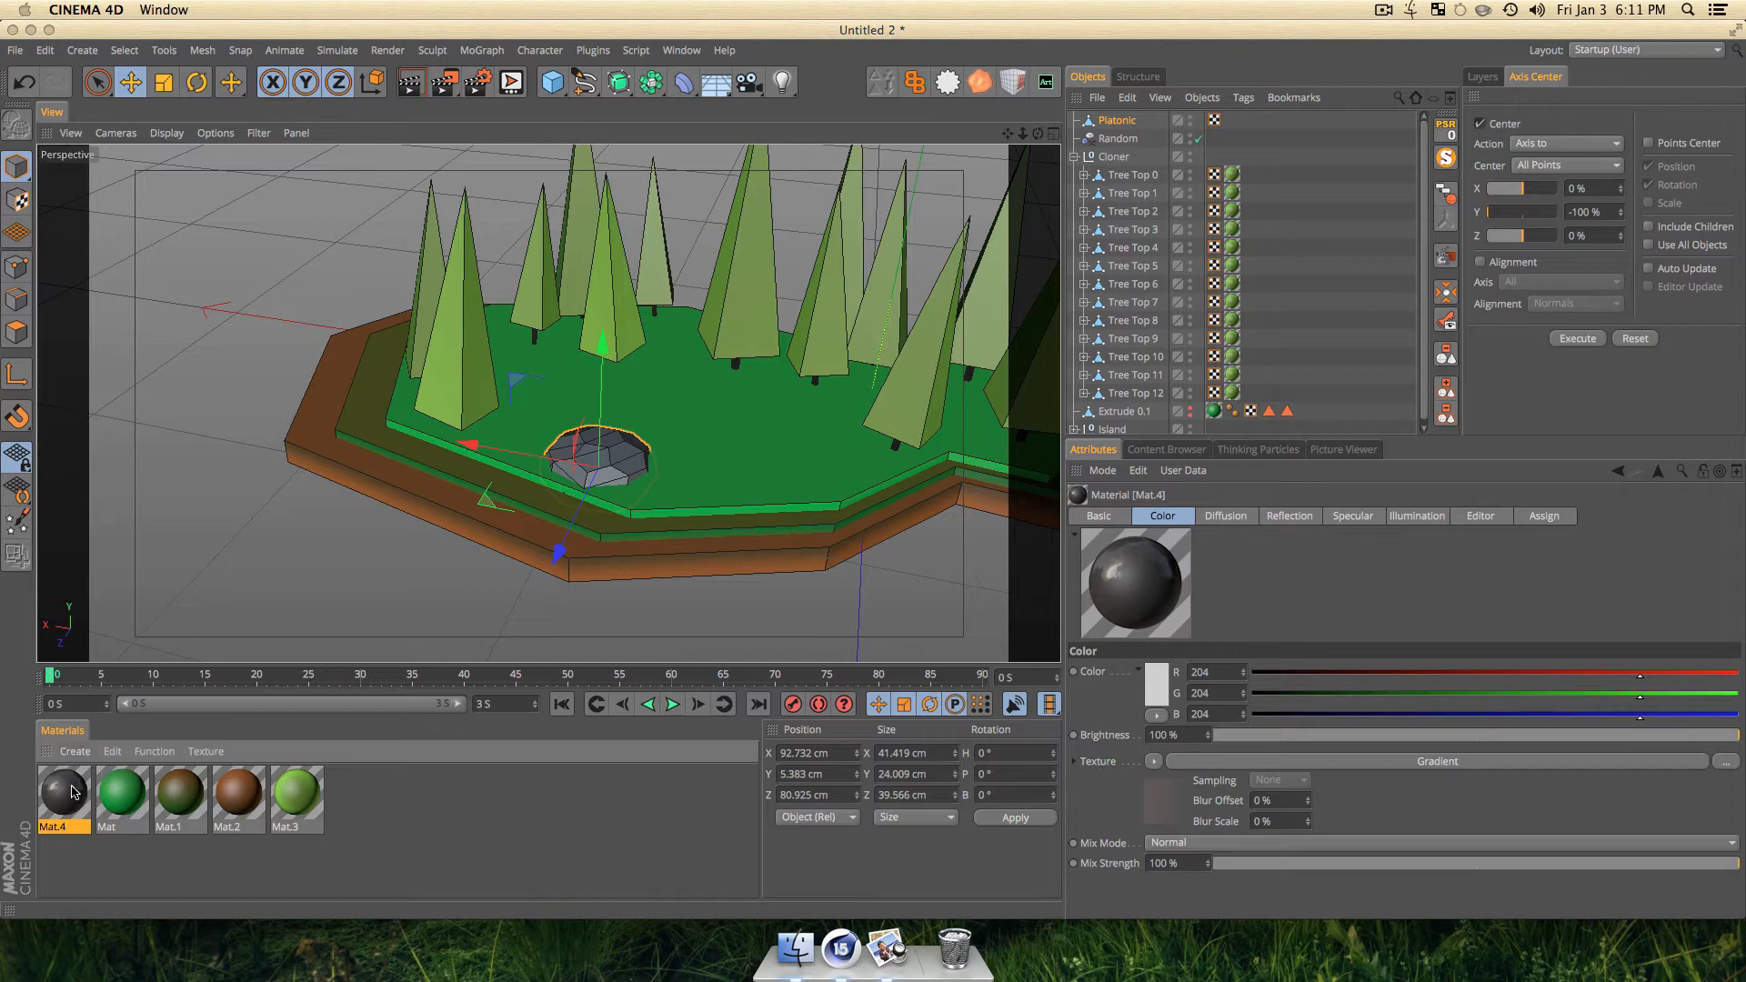
Apply Mat.4 to the Platonic rock and render the view to check its look up close.
left_click_drag(73, 791, 595, 455)
key("super+r")
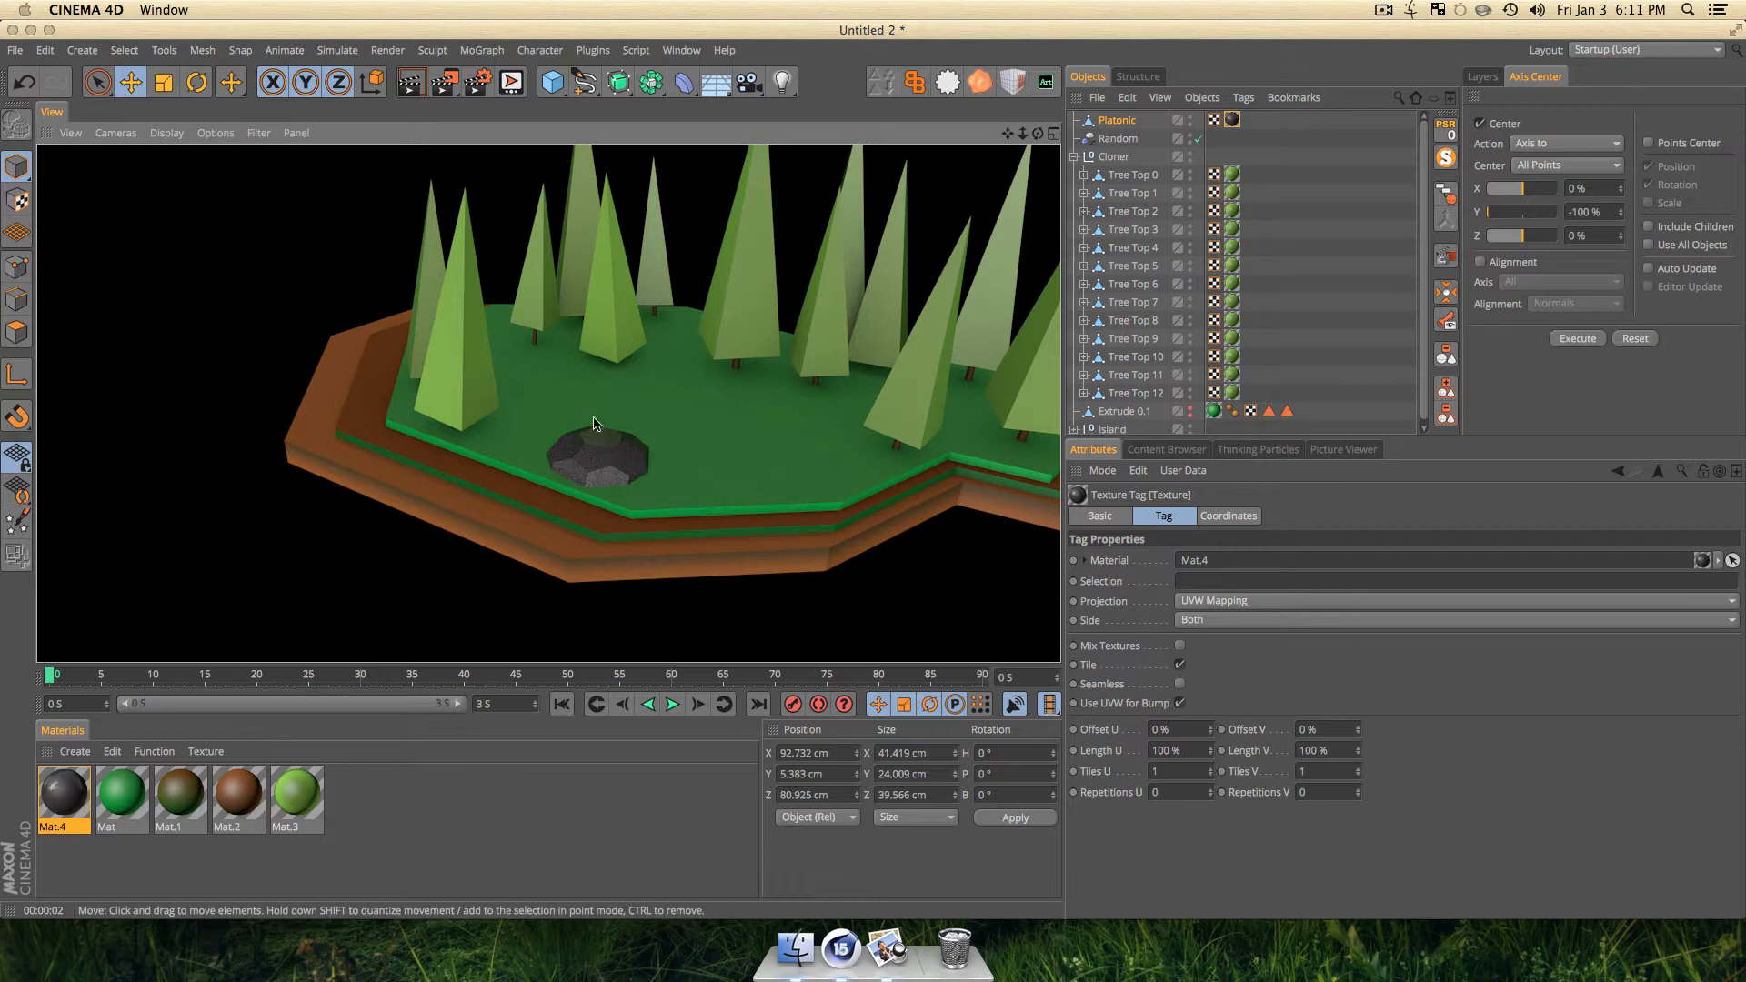
scroll(592, 465, "up", 5)
key("3")
left_click_drag(652, 467, 615, 471)
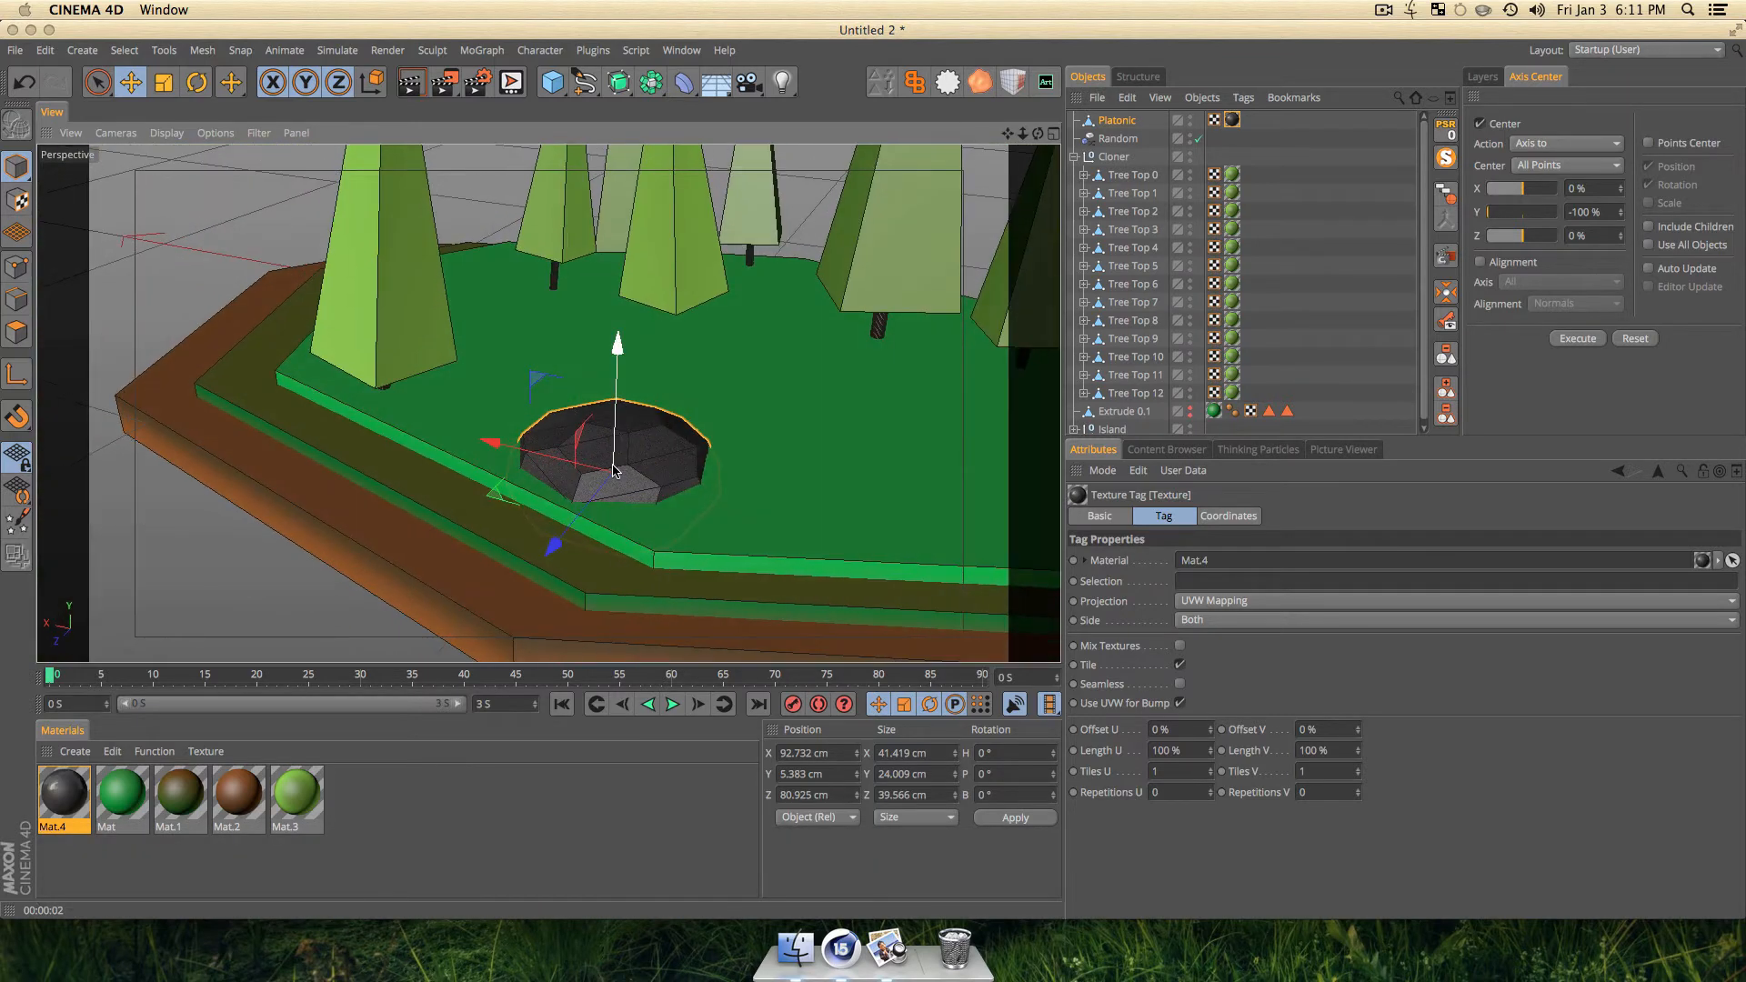
Stretch the Platonic rock vertically to about 39.2 cm tall.
scroll(609, 469, "down", 5)
key("t")
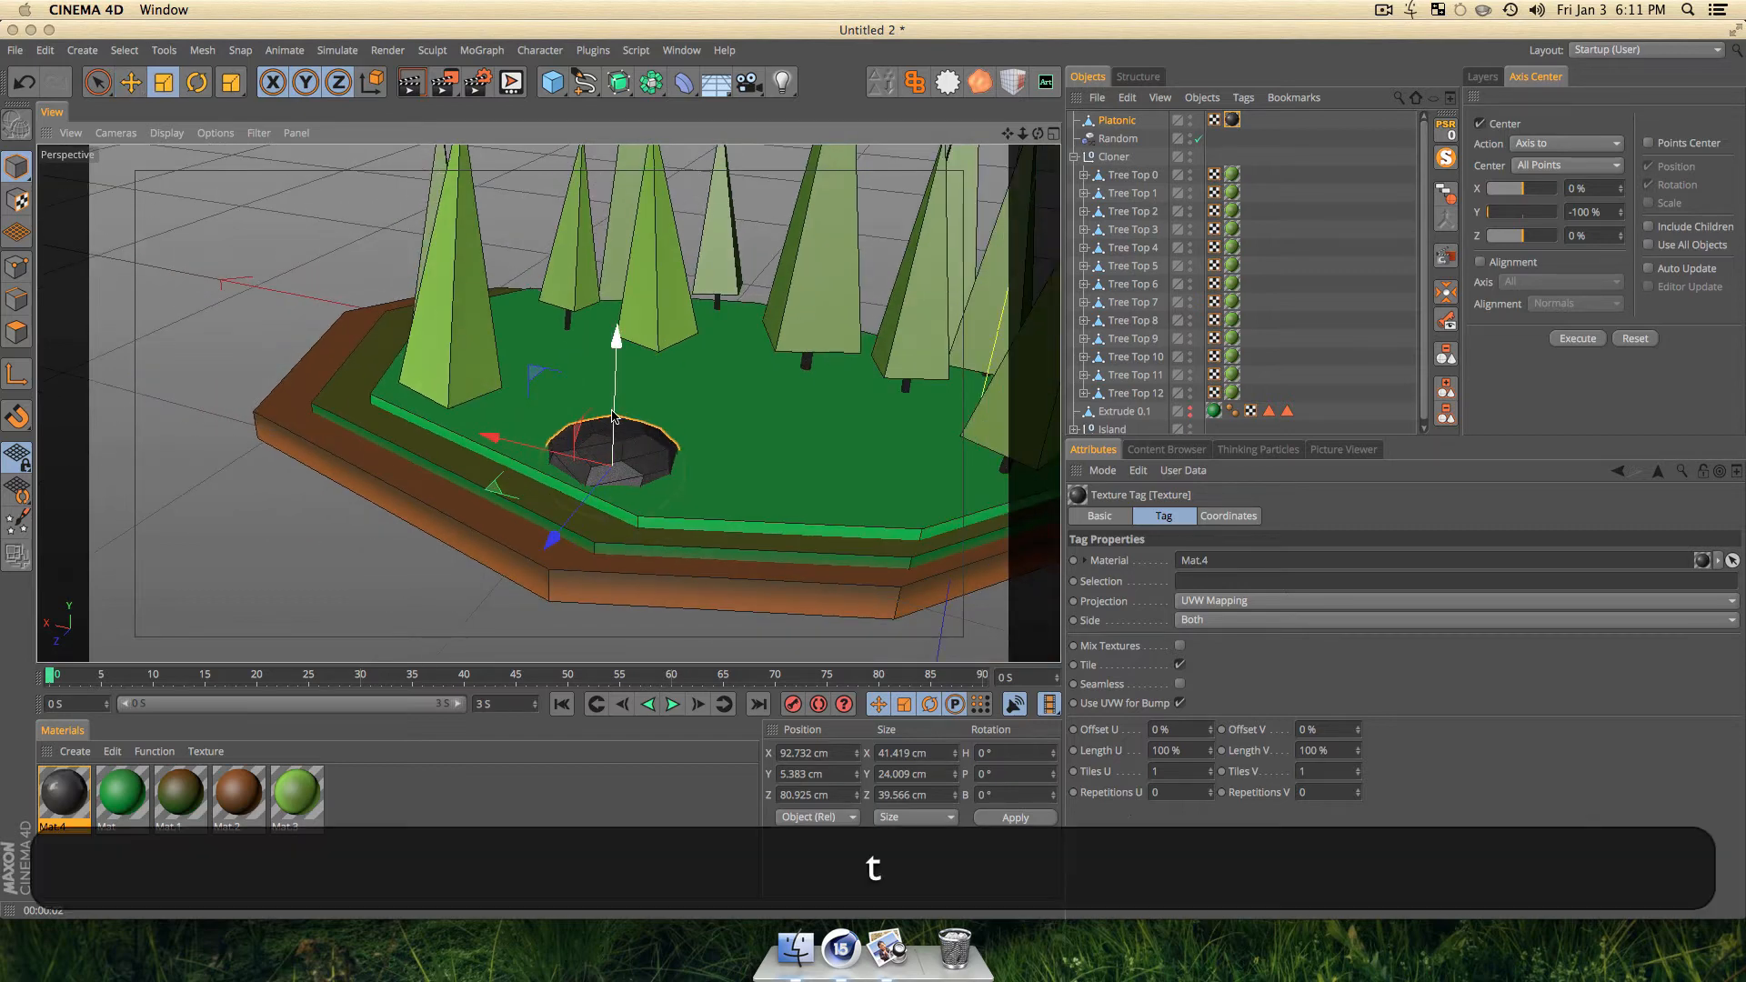
left_click_drag(614, 405, 617, 334)
Replace the existing rock with a new Platonic primitive of type Dodeca.
left_click(1104, 122)
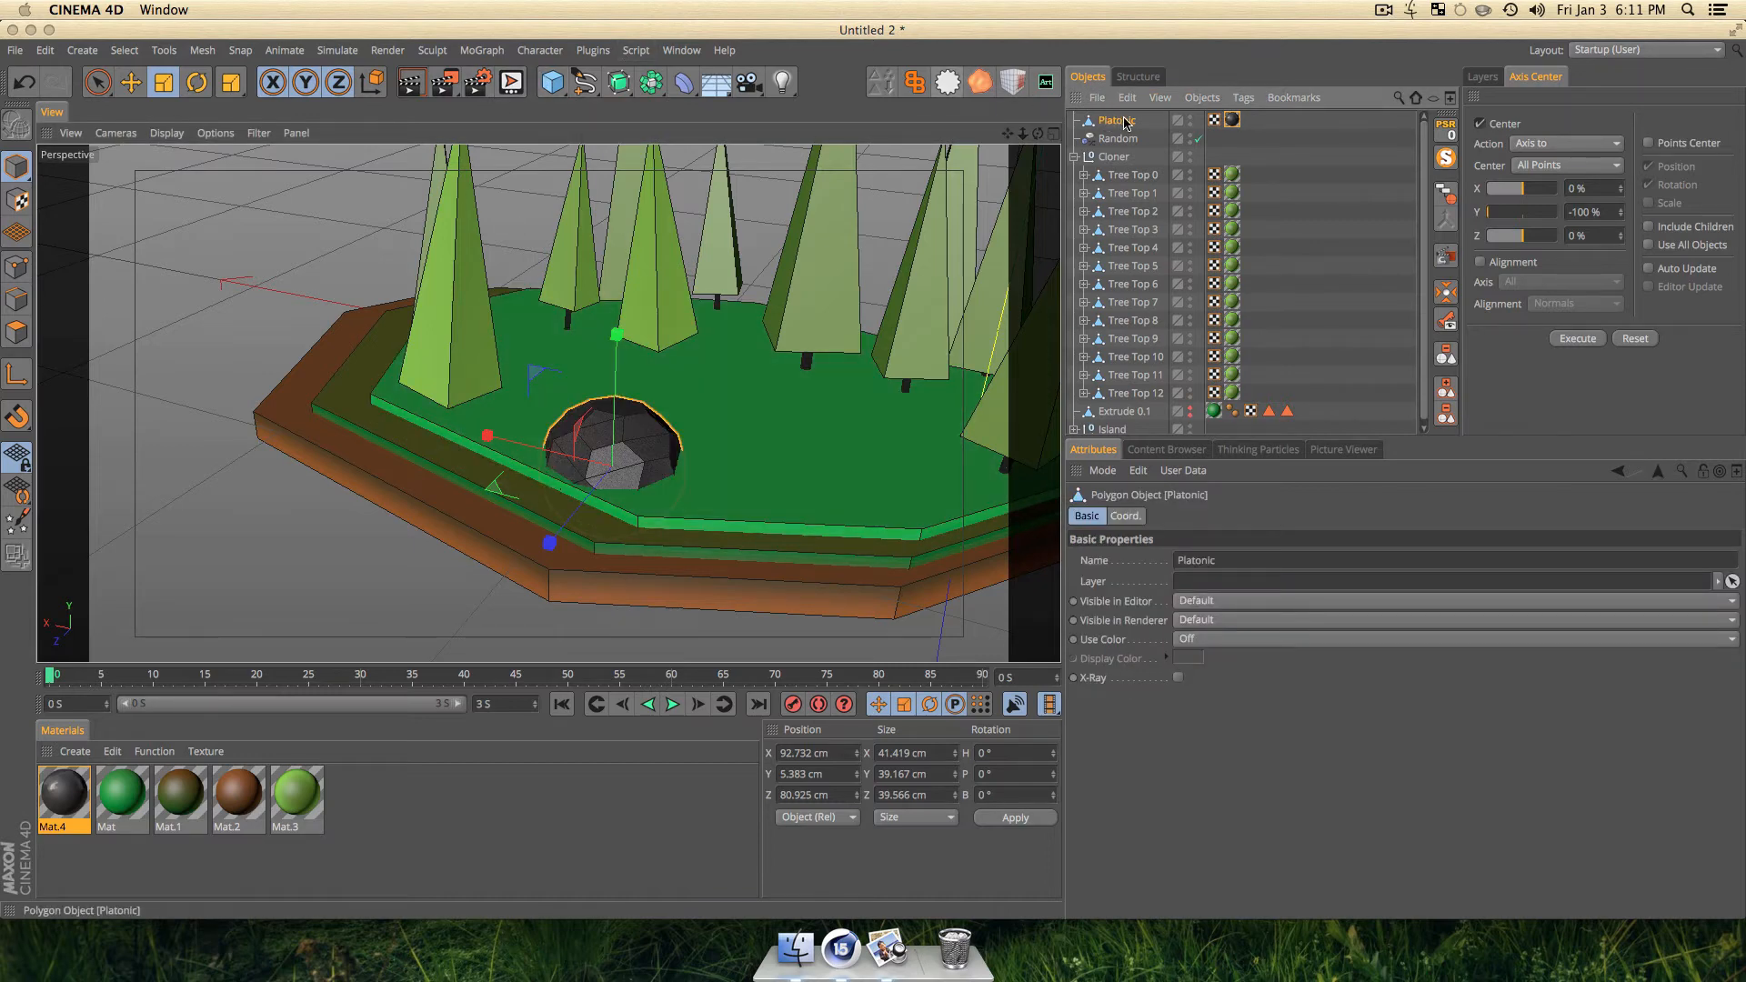
key("Delete")
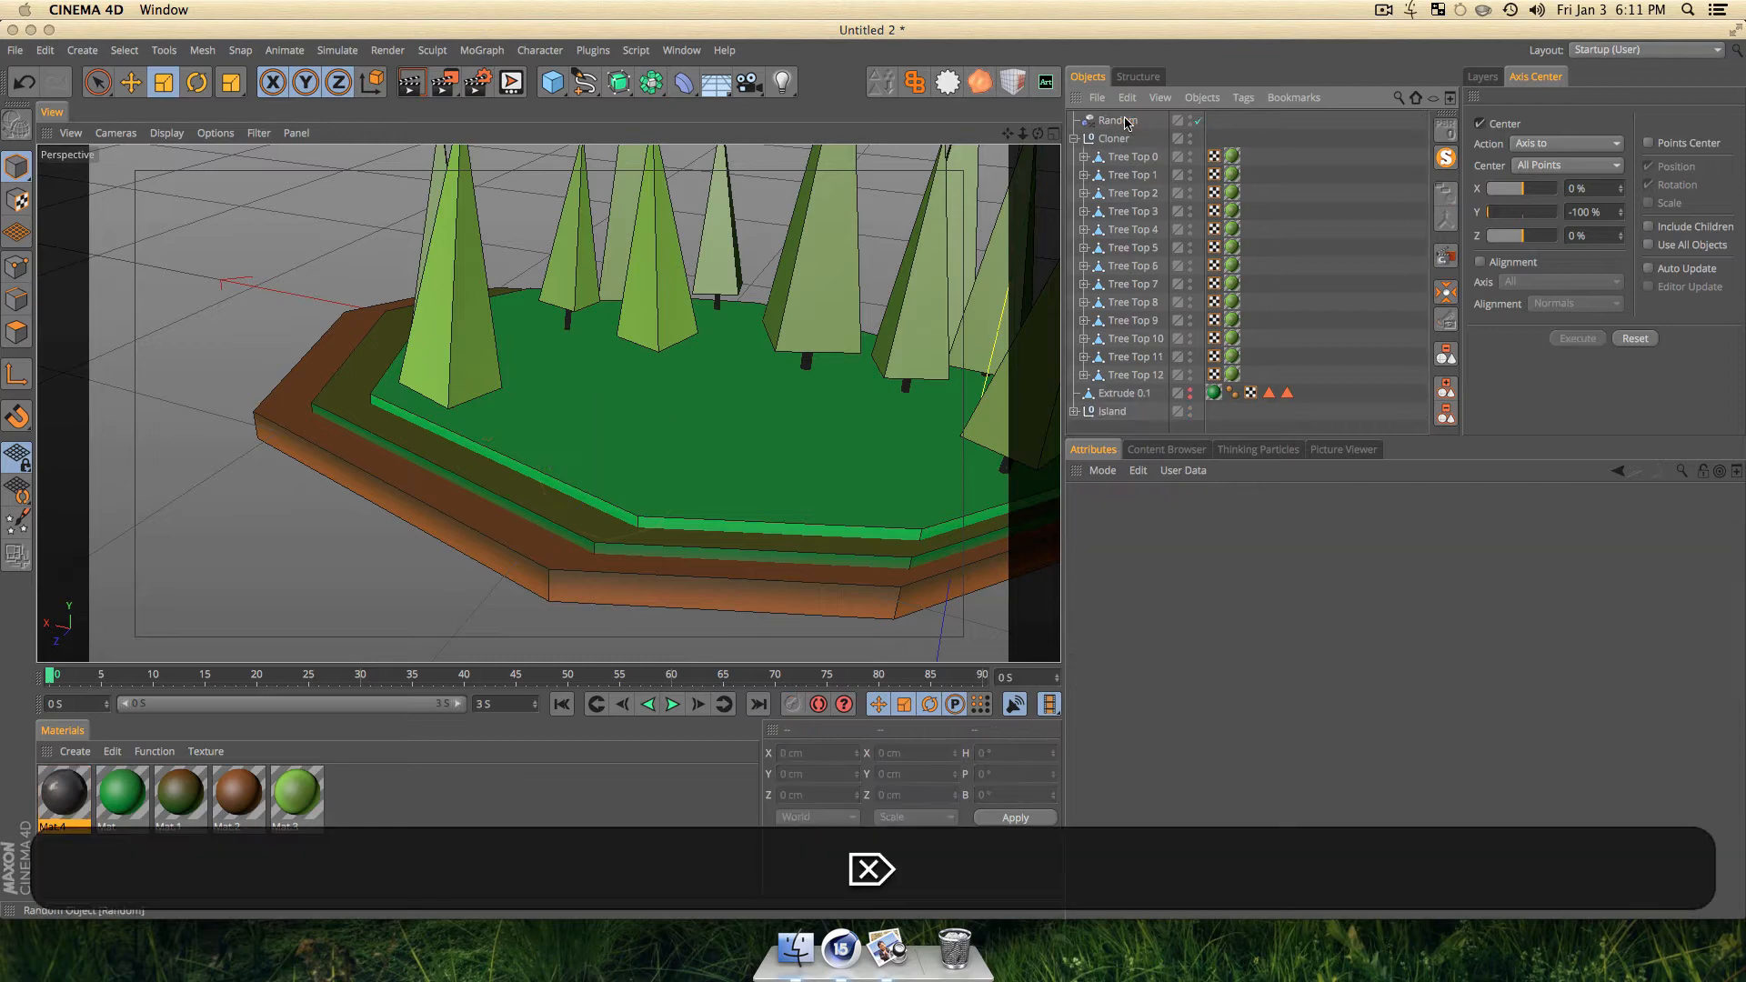
left_click_drag(547, 84, 743, 204)
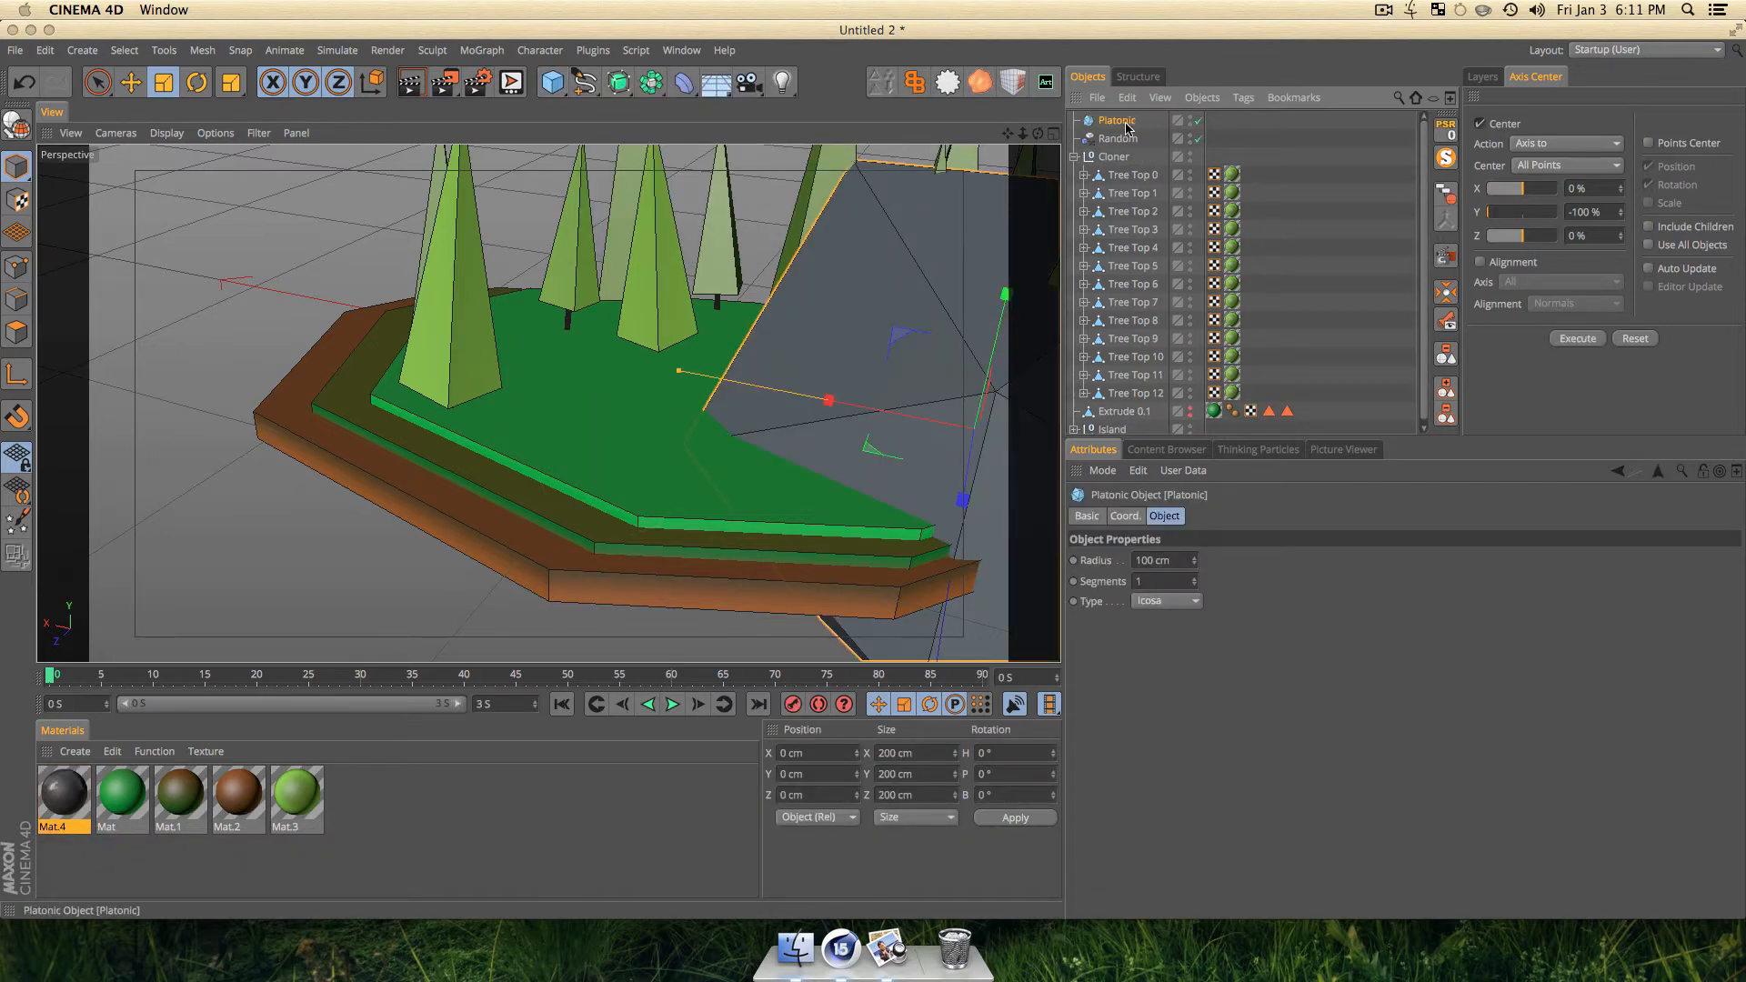
left_click(1179, 601)
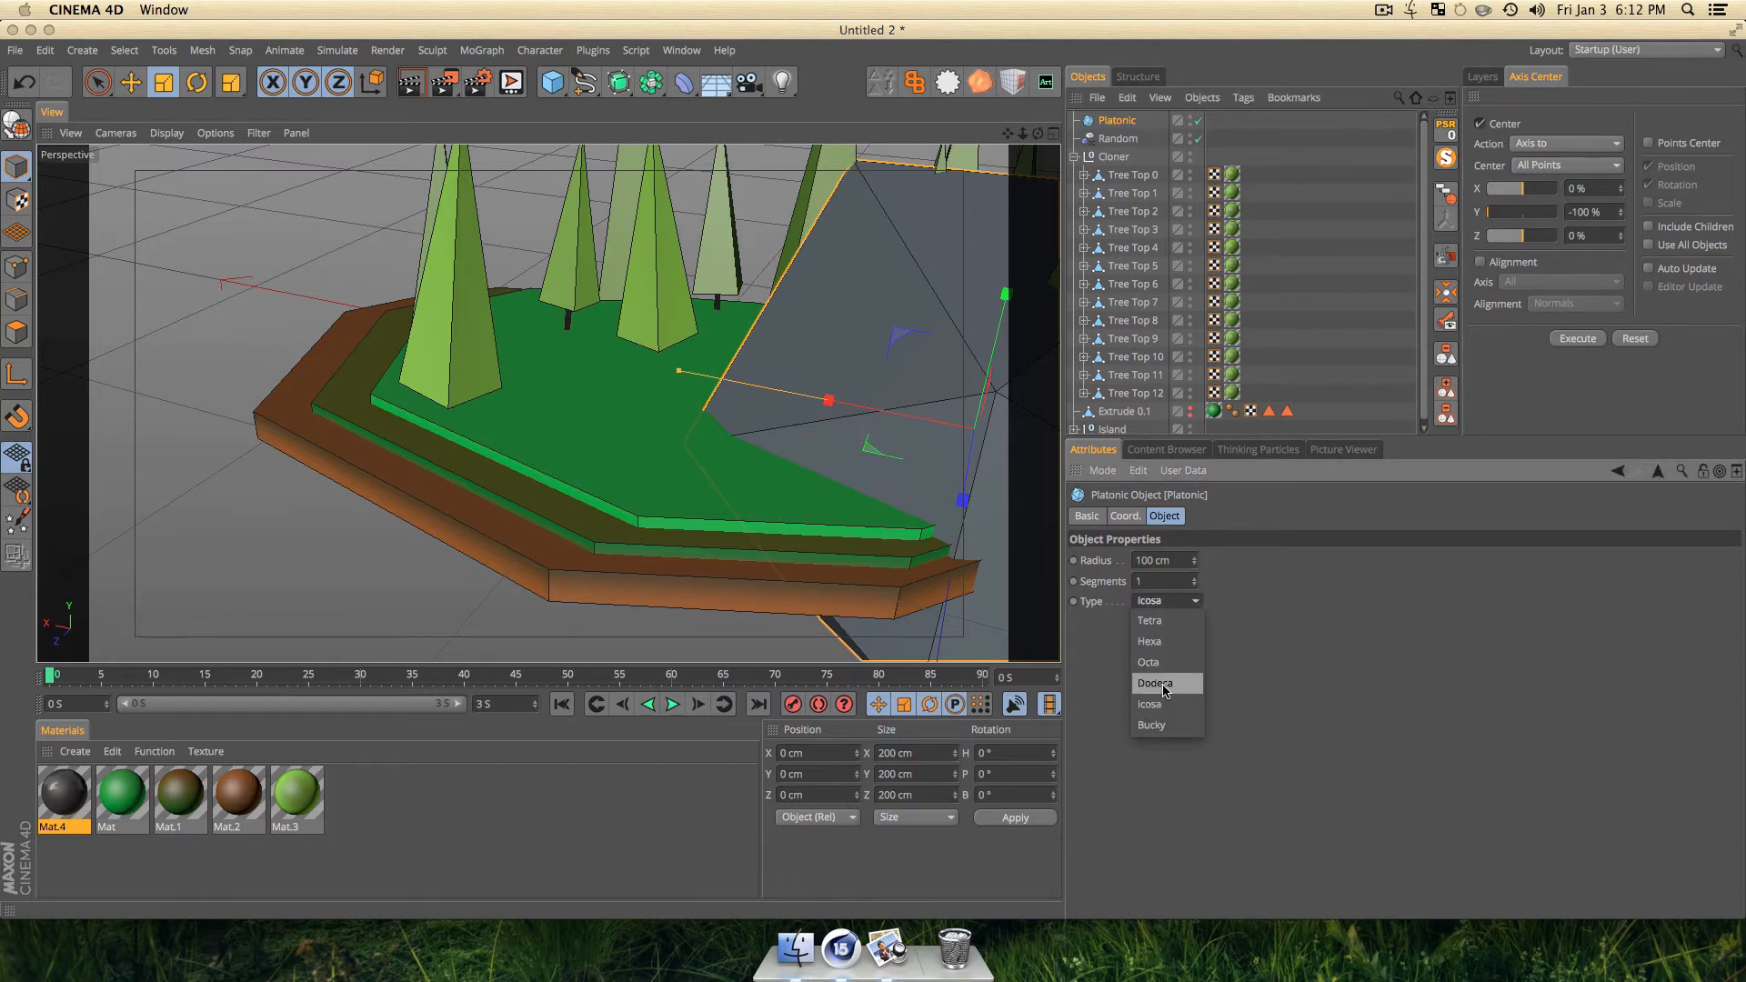
left_click(1168, 681)
Move the Dodeca Platonic off the island to about Z 156.7 cm and apply Mat.4 to it.
scroll(440, 416, "up", 3)
left_click_drag(440, 415, 592, 368)
scroll(730, 378, "down", 5)
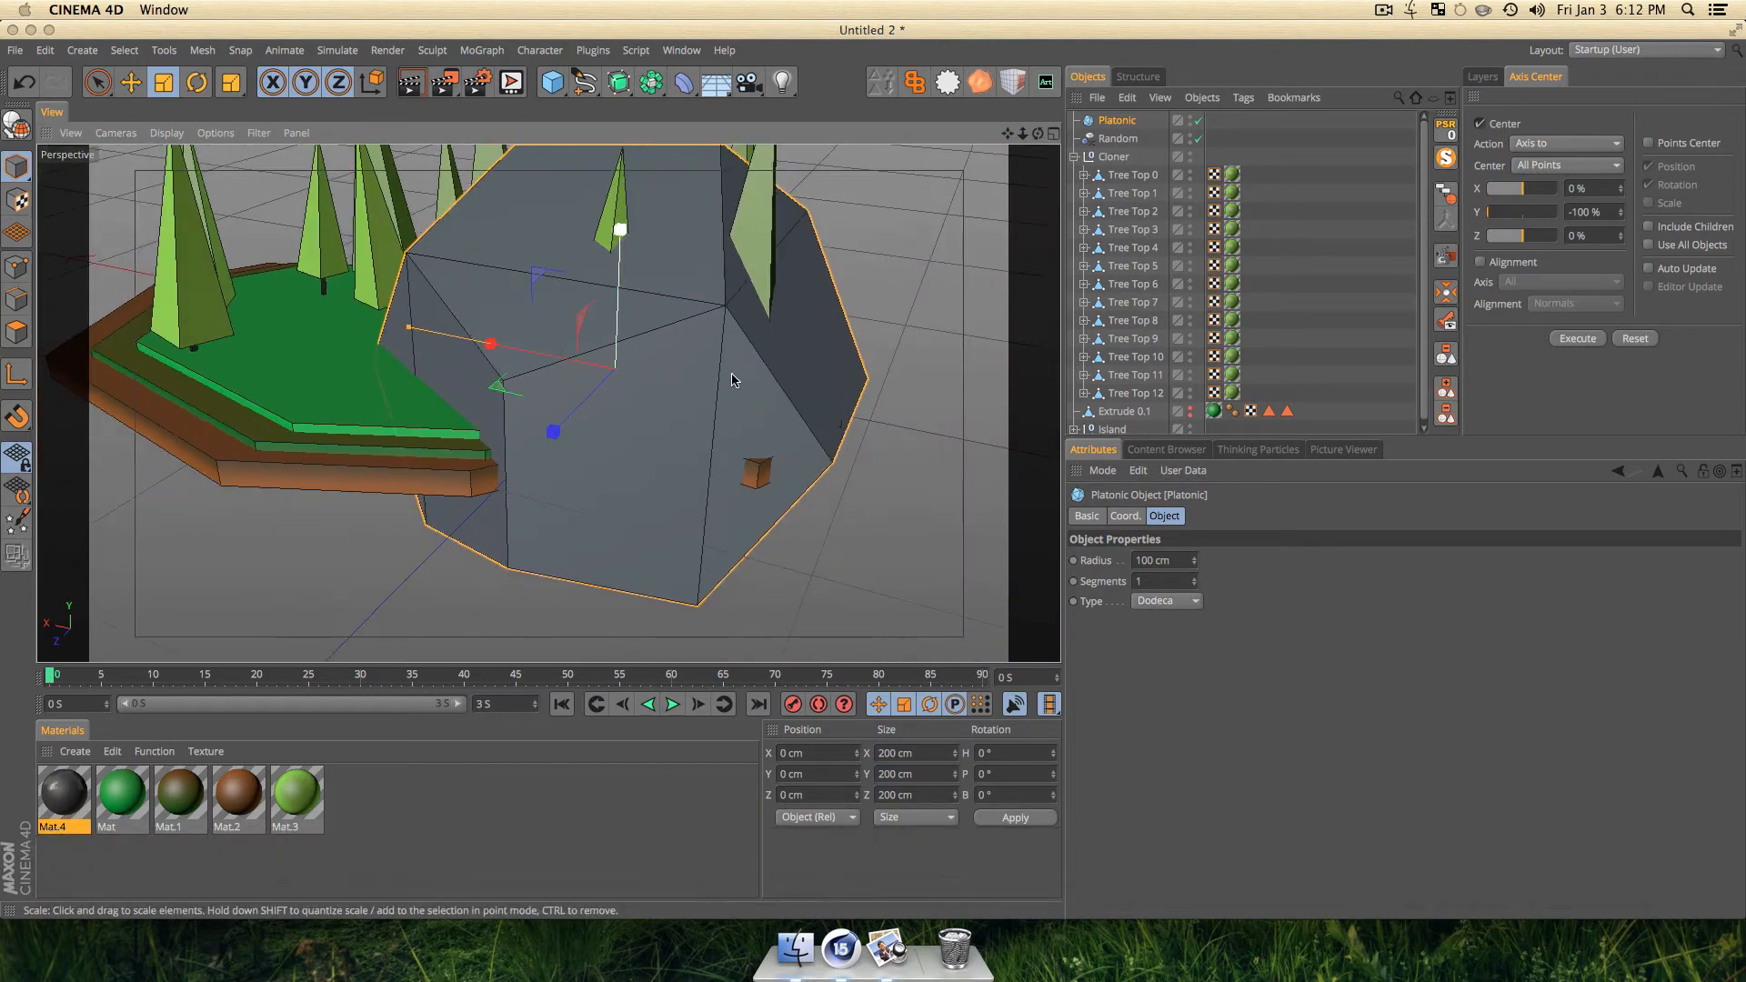
left_click_drag(774, 366, 746, 395)
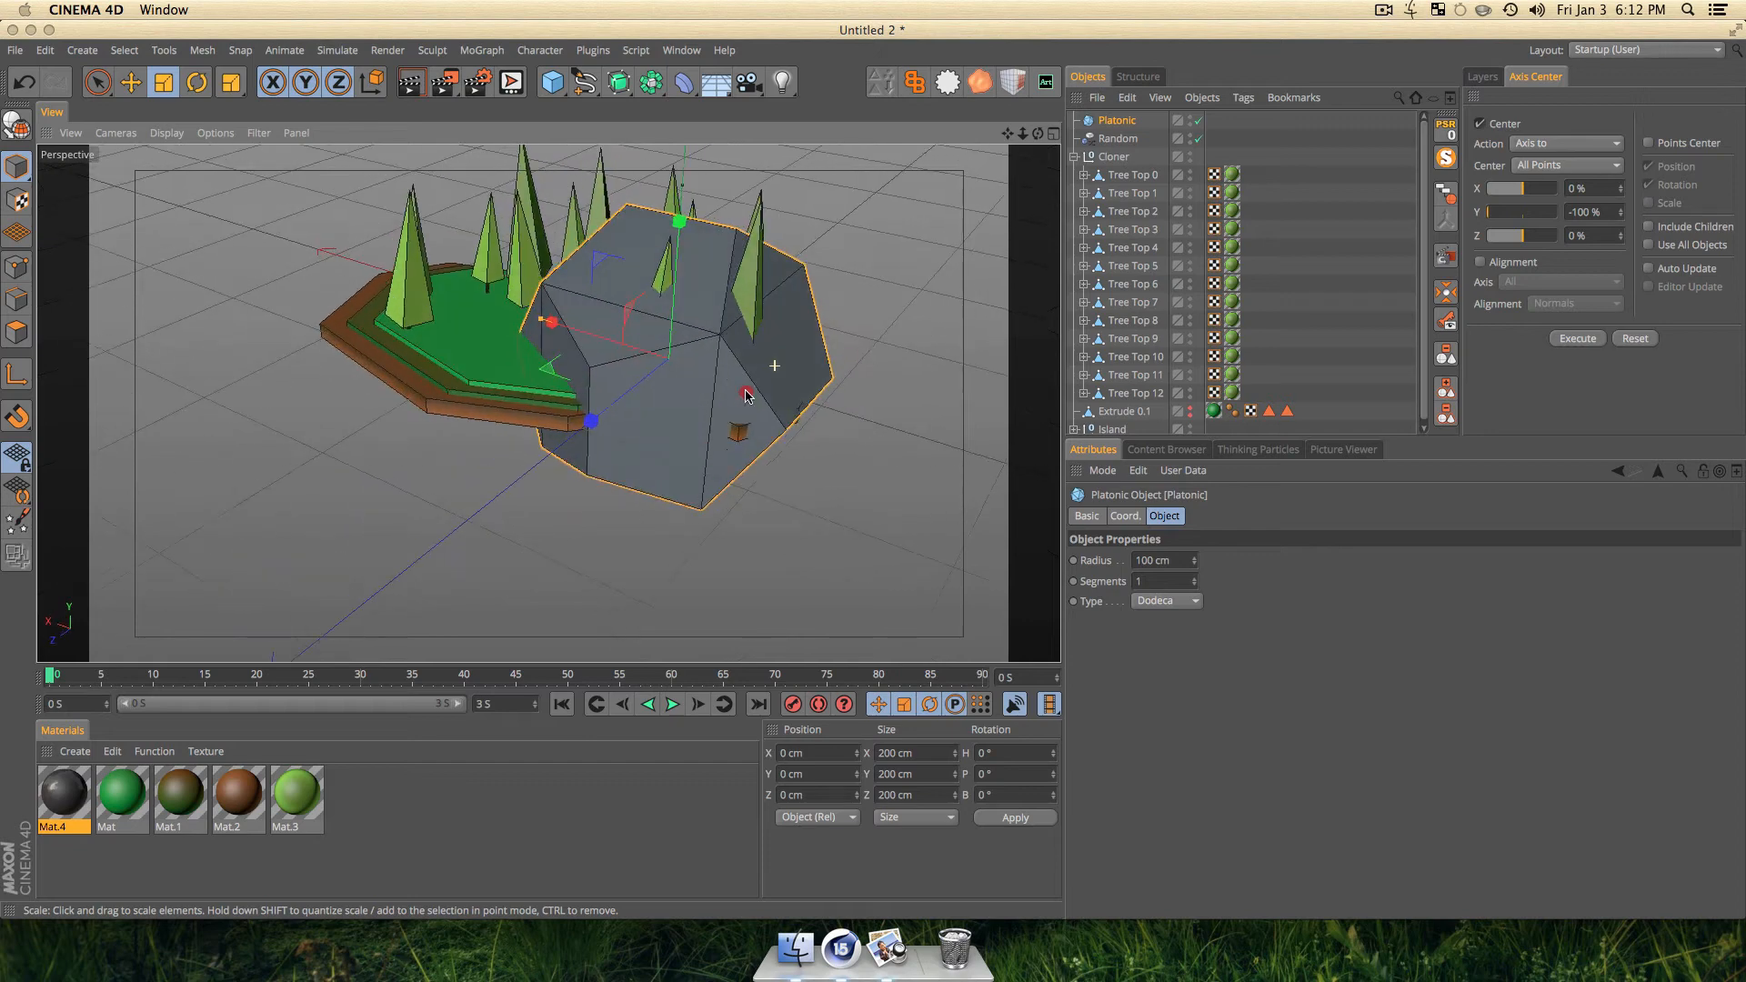
key("e")
left_click_drag(592, 401, 817, 425)
left_click_drag(52, 811, 575, 324)
Scale the Dodeca Platonic down to about 45.4 cm across and make it editable.
key("t")
left_click_drag(823, 348, 342, 550)
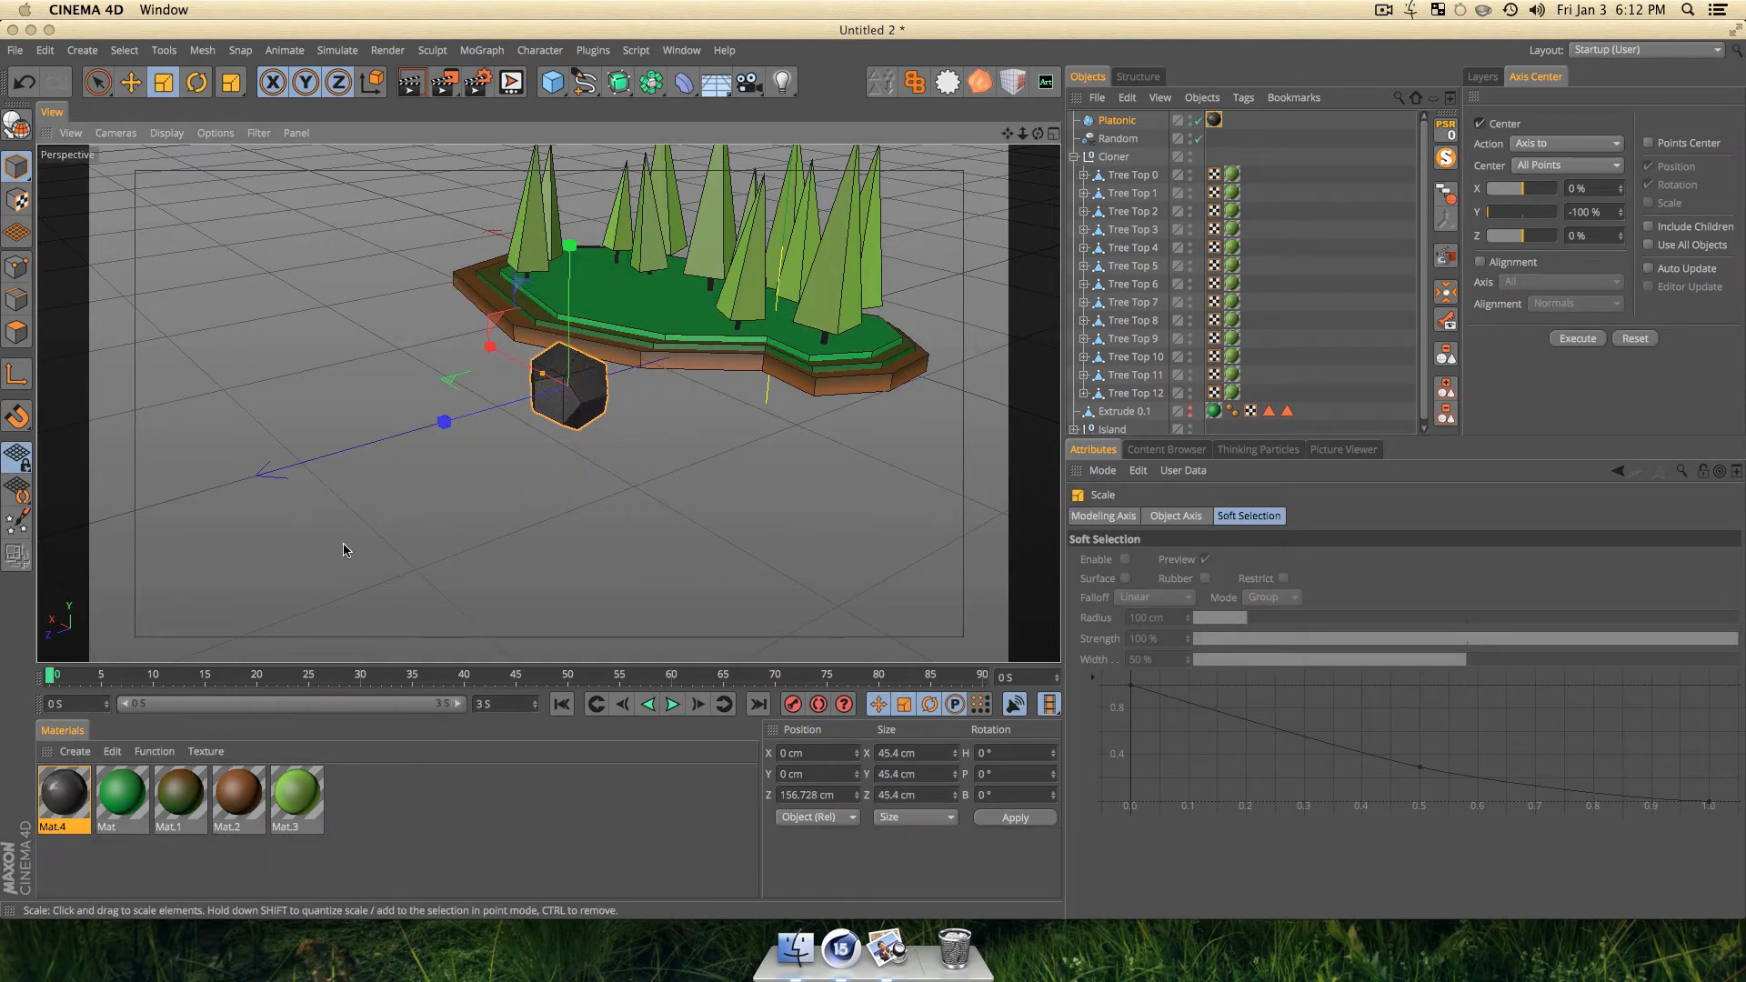
key("c")
Move the Dodeca rock onto the island's grass, at about X 102.9 cm and Z 50.4 cm.
key("e")
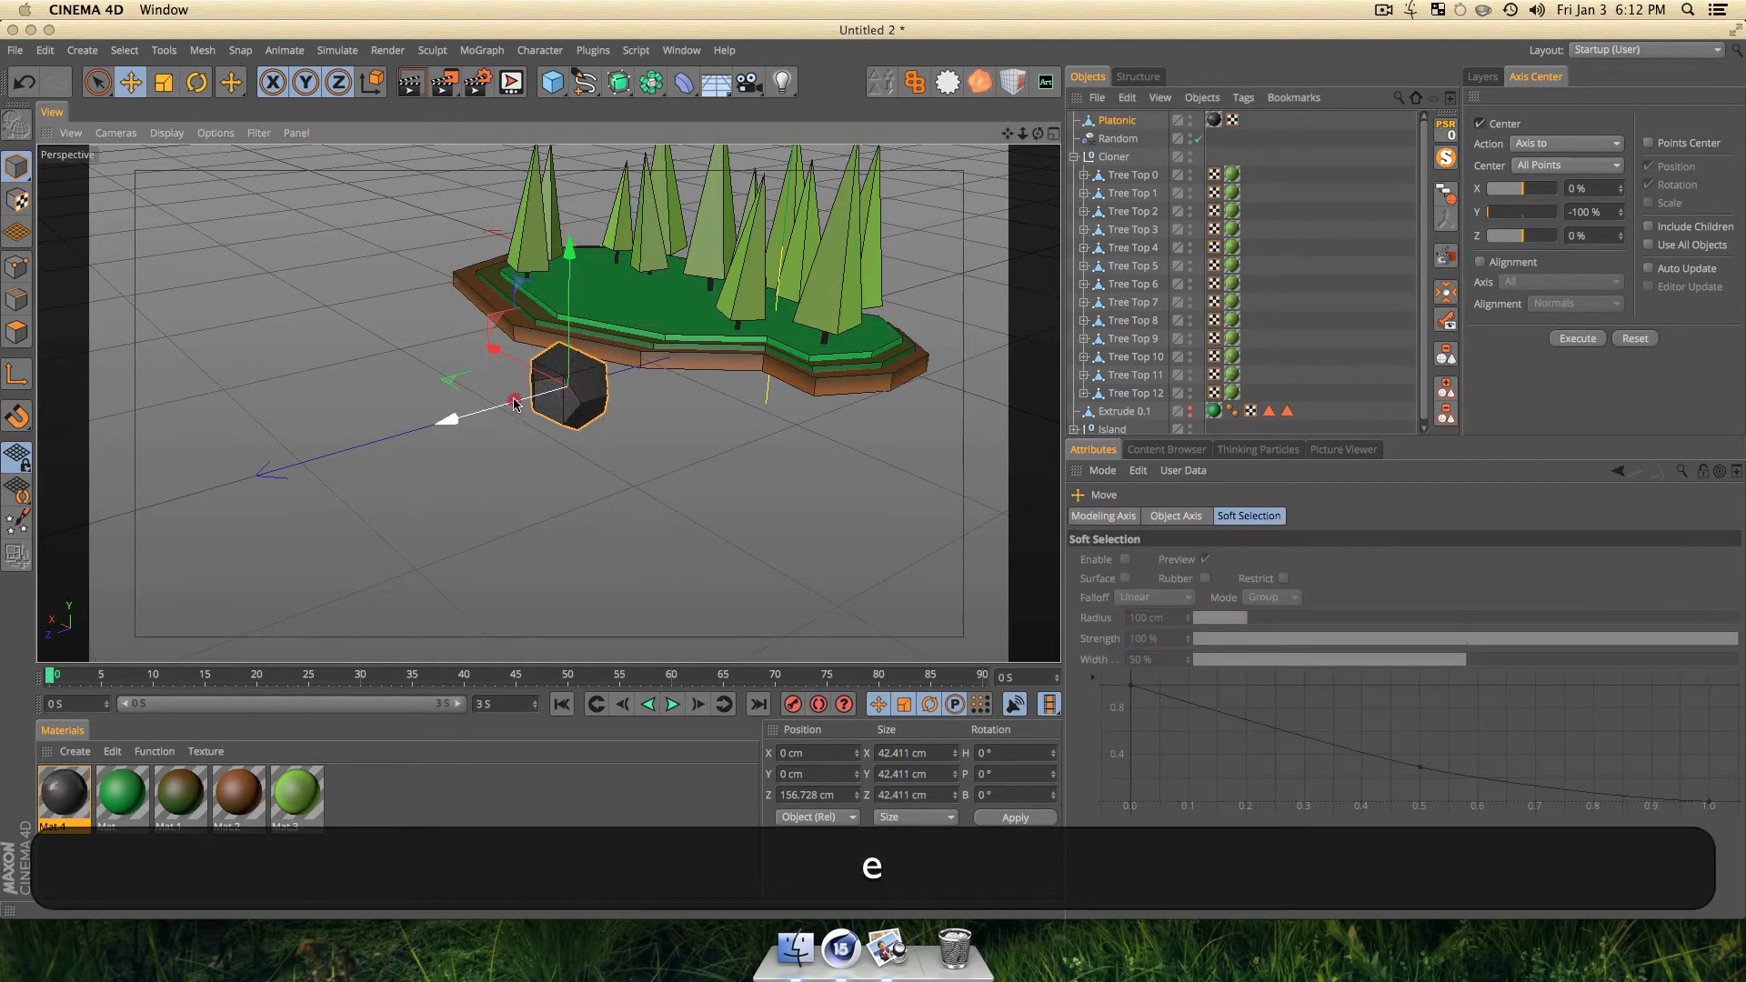
left_click_drag(461, 418, 838, 413)
key("3")
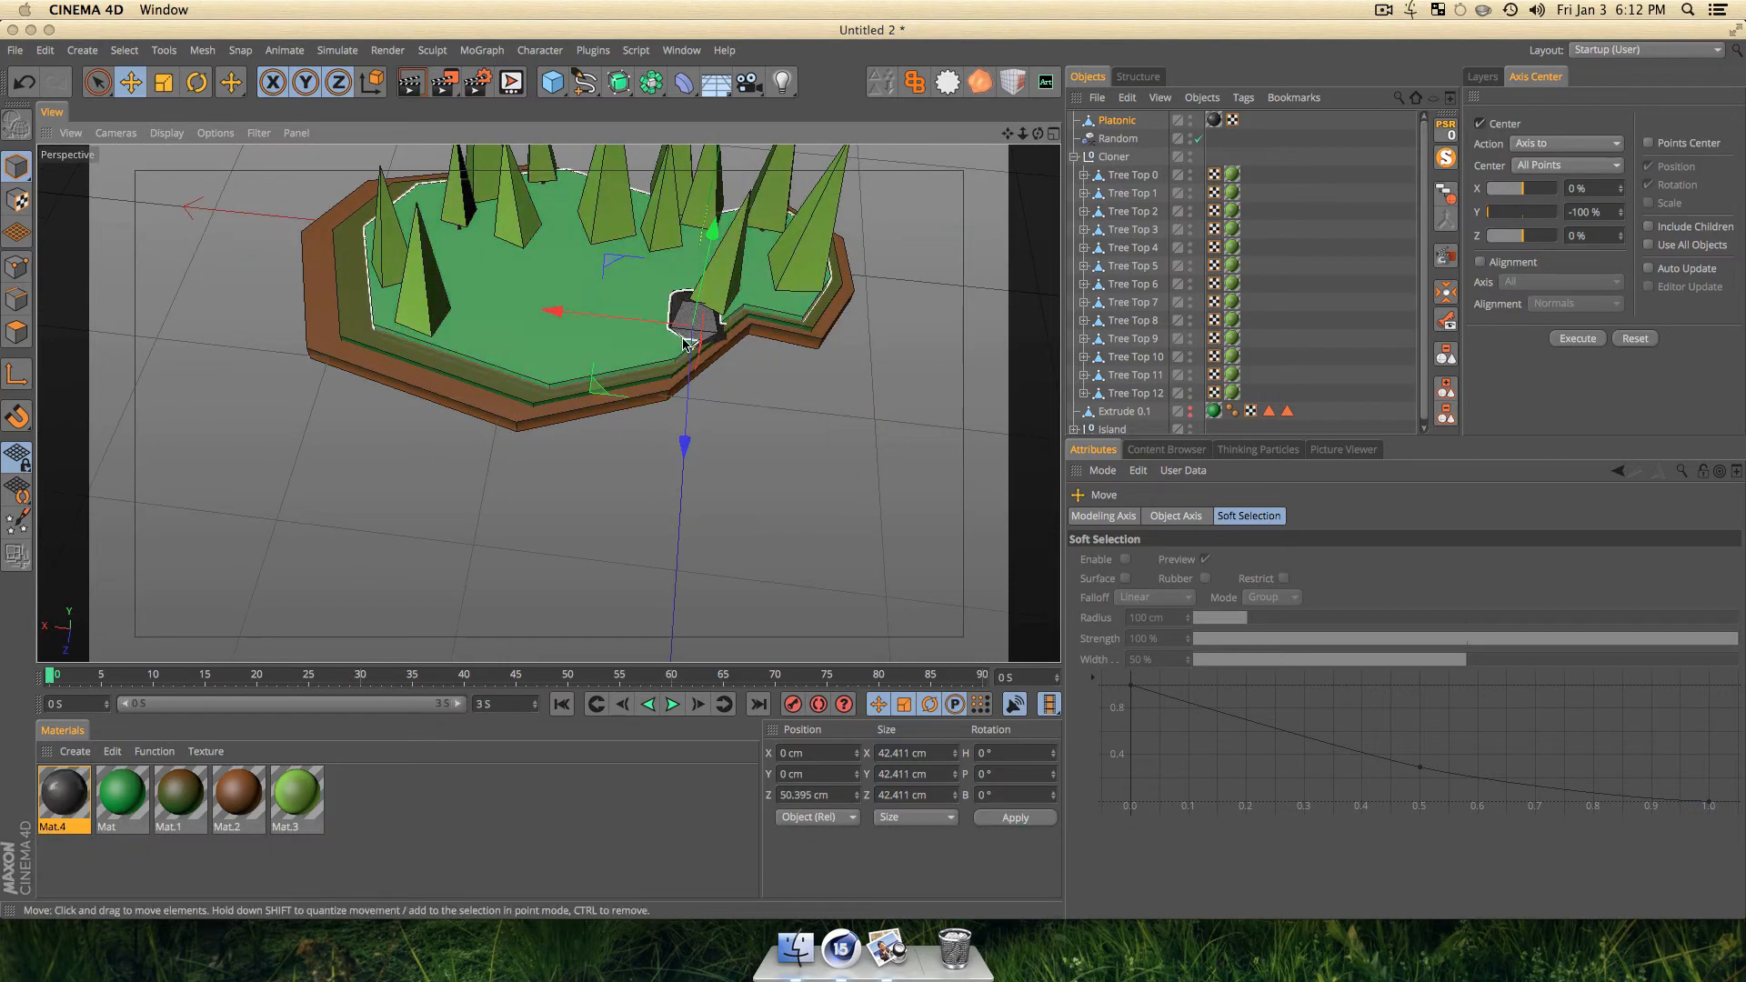
left_click_drag(666, 317, 487, 314)
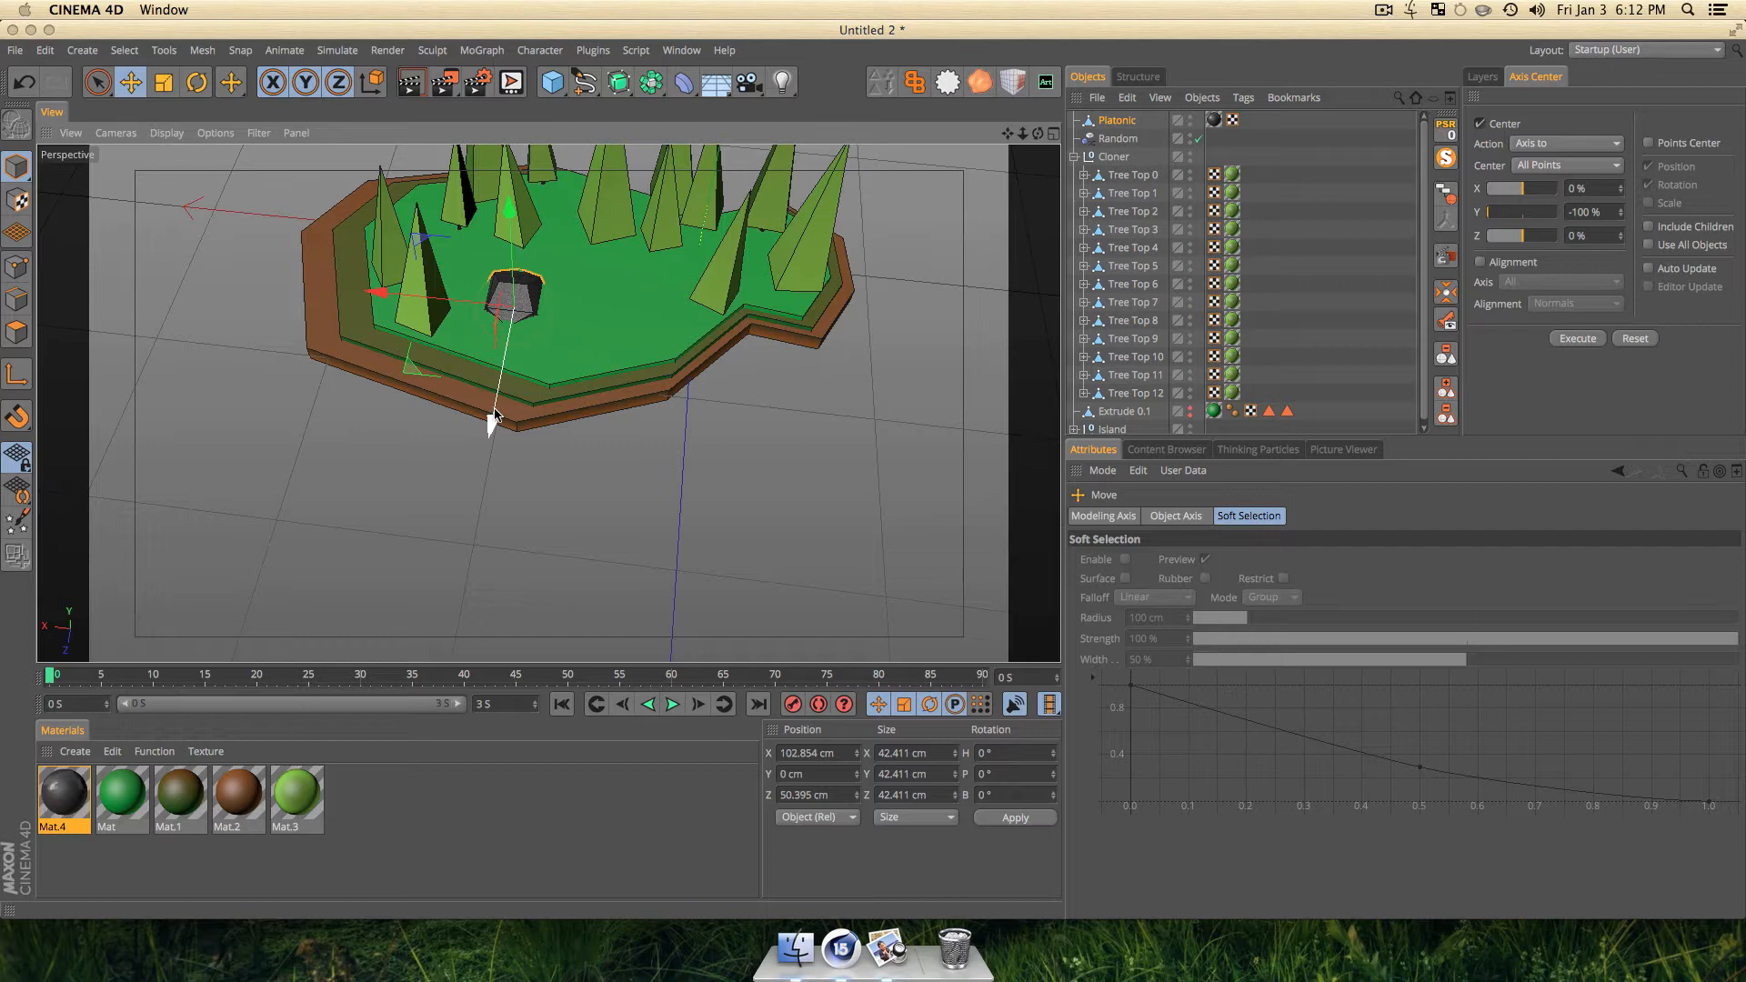
Move the Dodeca rock toward the island's edge at about Z 88.6 cm and scale it down to about 24.6 cm across.
left_click_drag(493, 420, 483, 456)
key("F2")
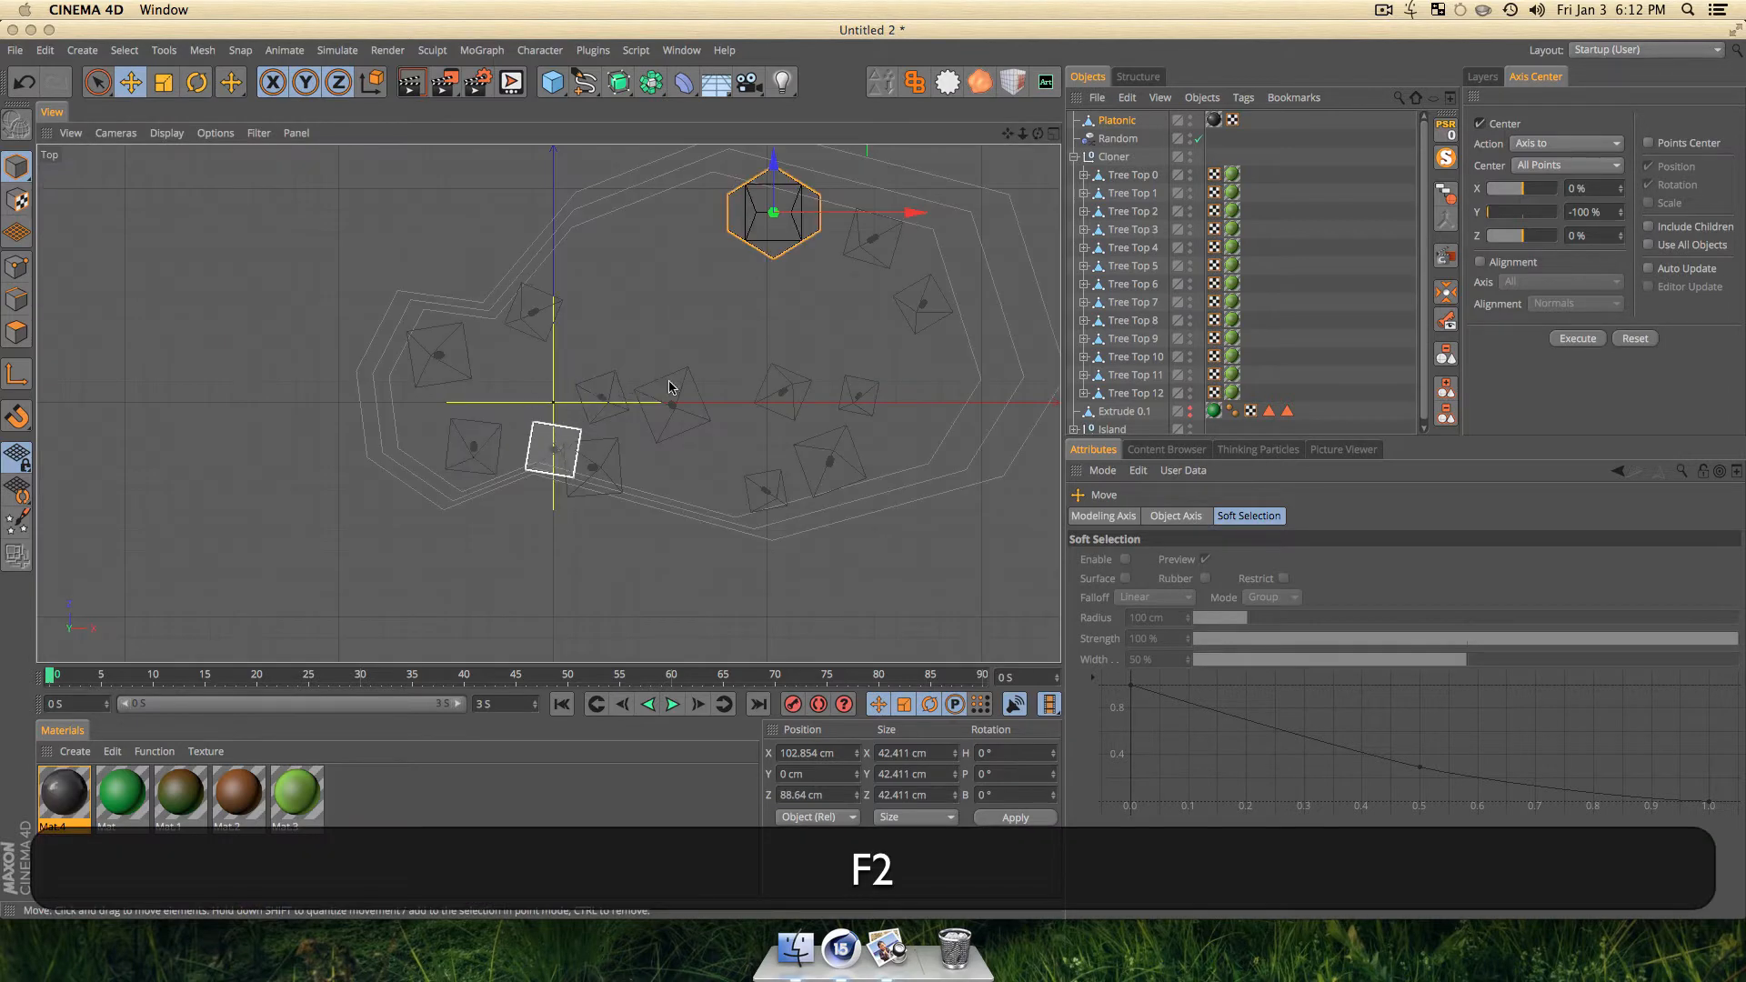
key("1")
left_click_drag(925, 319, 903, 436)
key("t")
left_click_drag(869, 270, 830, 250)
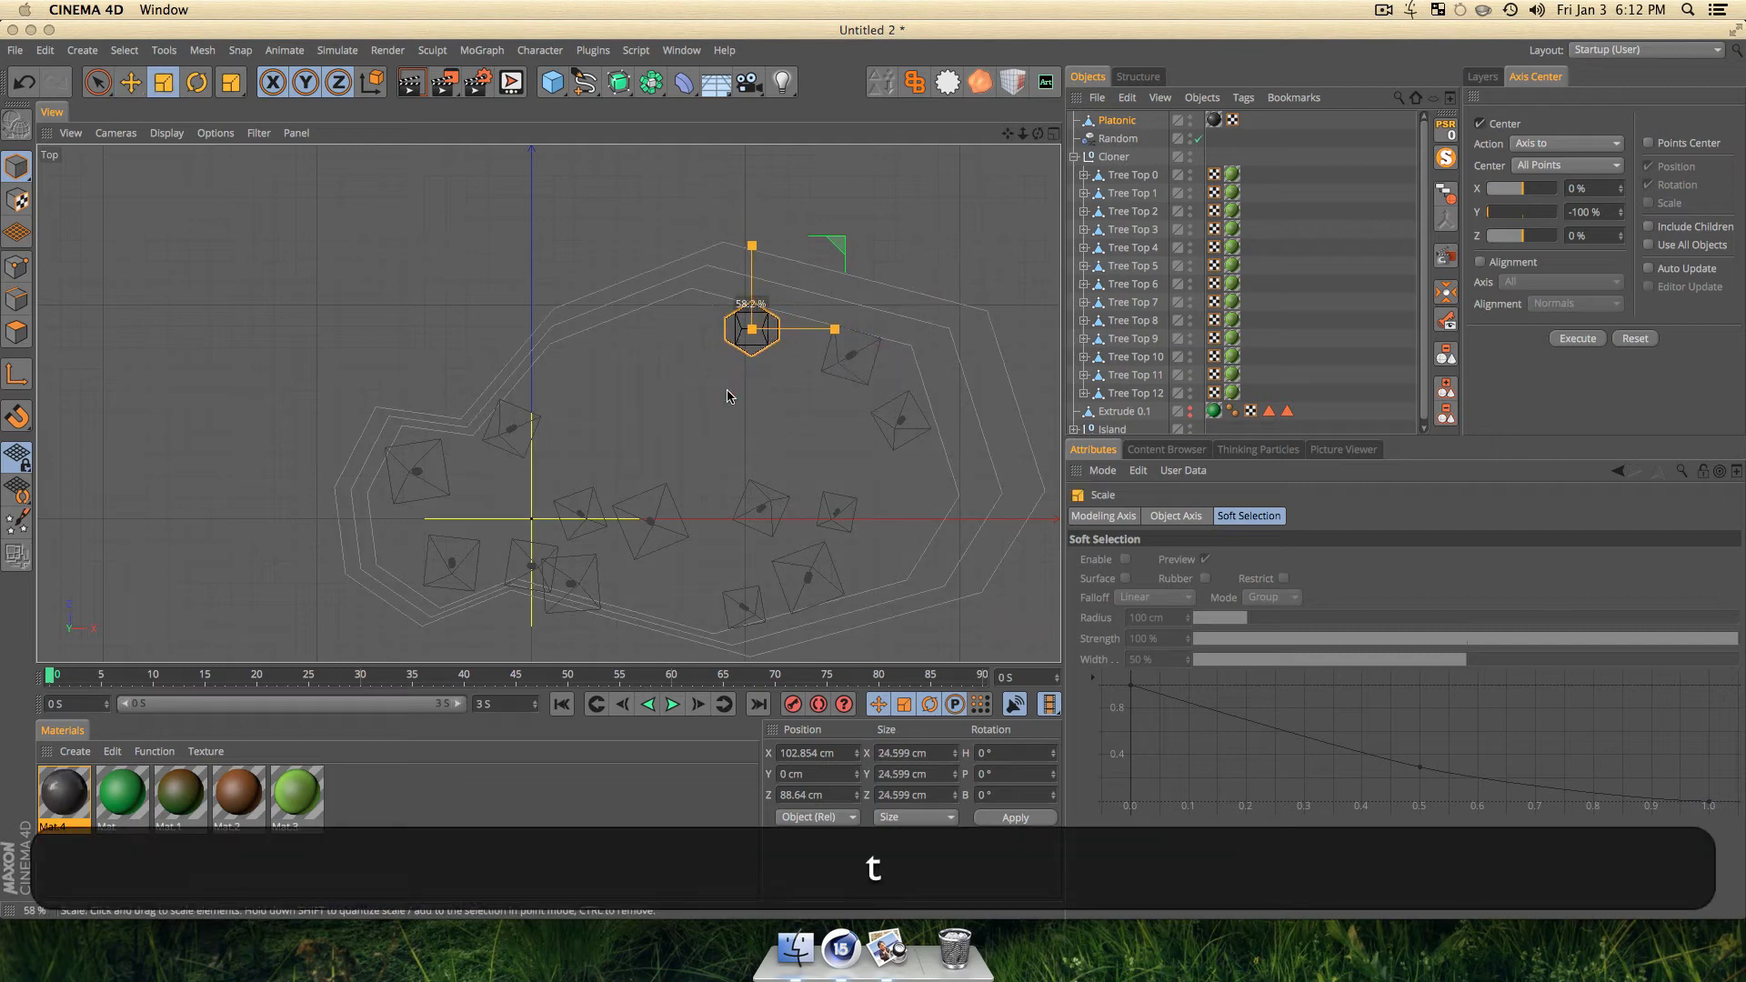
Place the rock on the island's rim at about X 146.2 cm, Z 101.4 cm, and shrink it to about 21.8 cm.
key("e")
mouse_move(751, 294)
left_mouse_down()
mouse_move(751, 249)
mouse_move(751, 271)
left_mouse_up()
left_click_drag(853, 307, 945, 307)
left_click_drag(840, 254, 839, 245)
key("t")
left_click_drag(959, 239, 845, 239)
key("e")
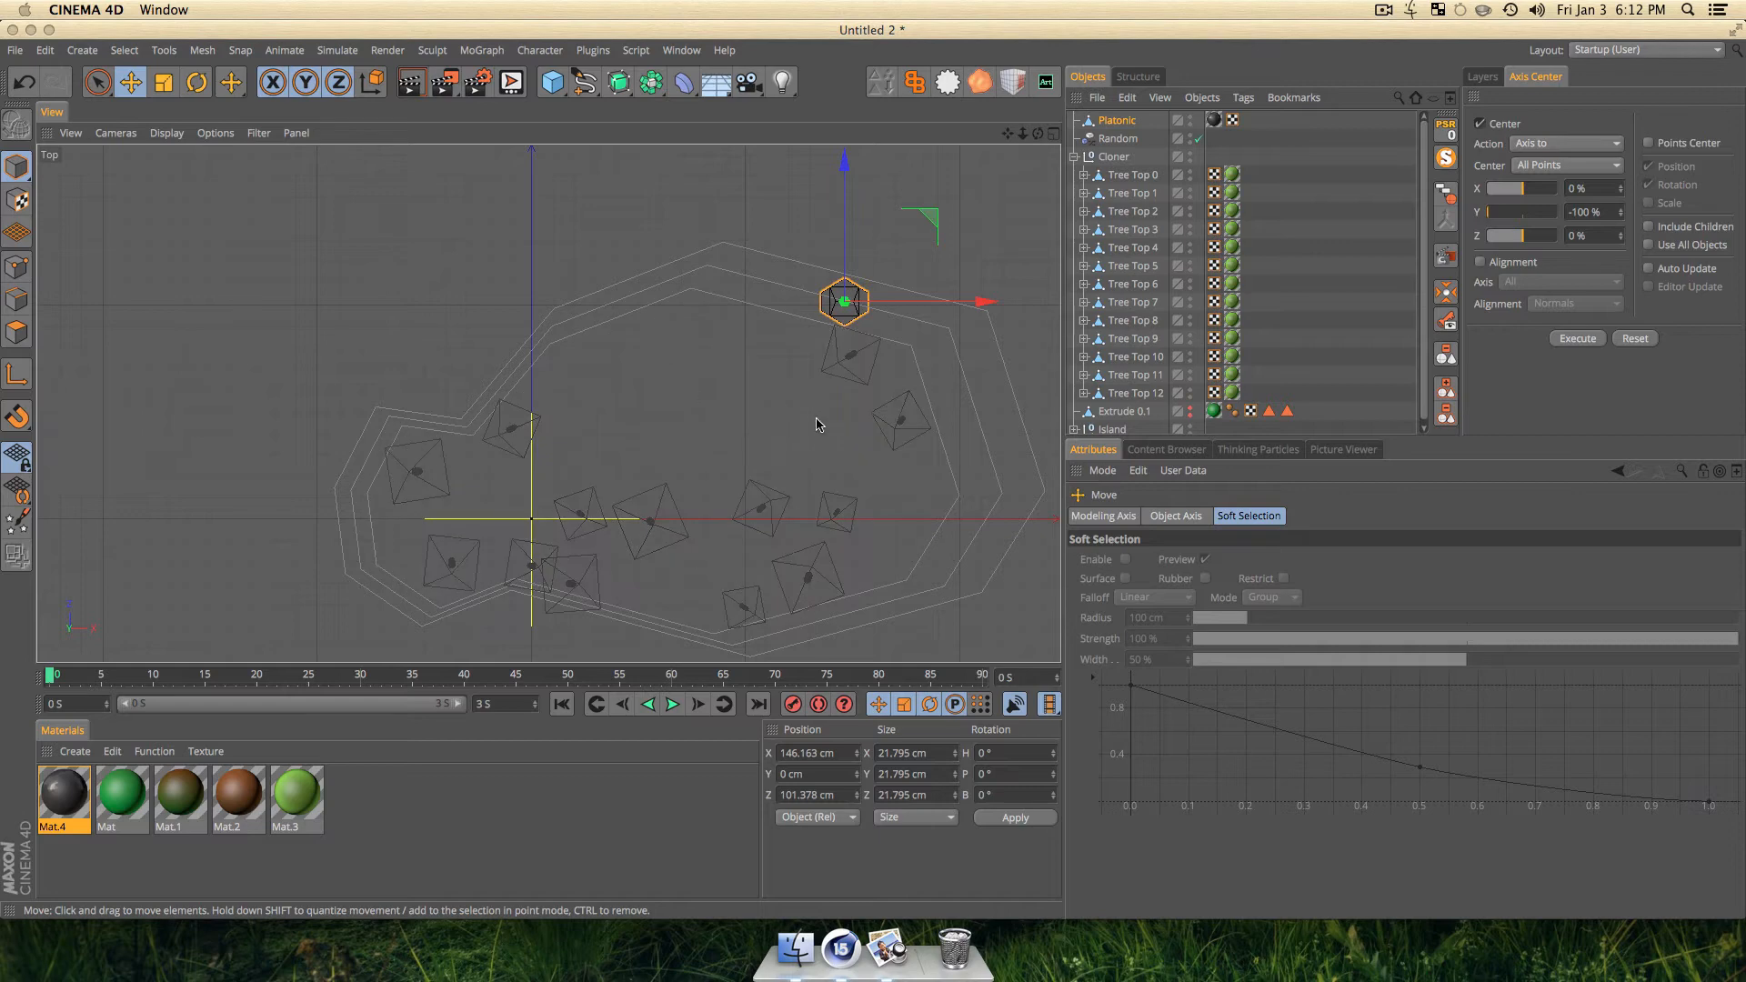
key("l")
left_click_drag(831, 432, 807, 398)
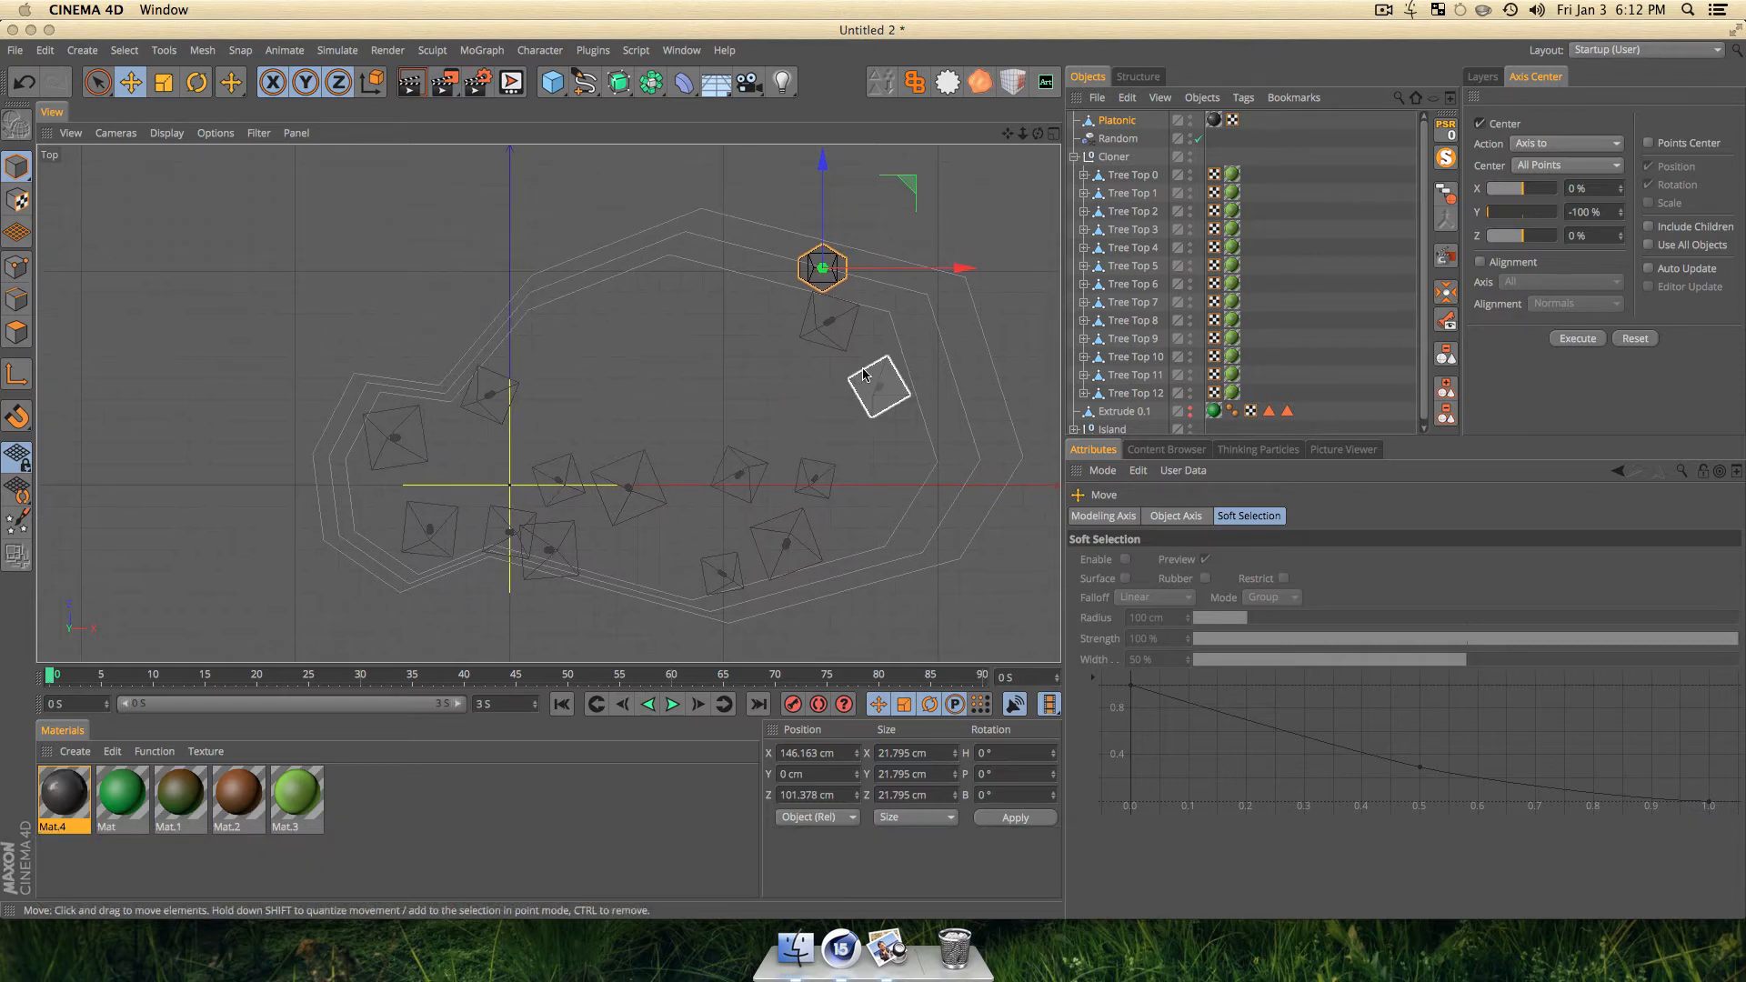
Duplicate the rock onto the island's wide end at about X 200.5 cm, Z 1.6 cm, enlarged to about 35.6 cm.
left_click_drag(857, 255, 1058, 468, "super")
key("t")
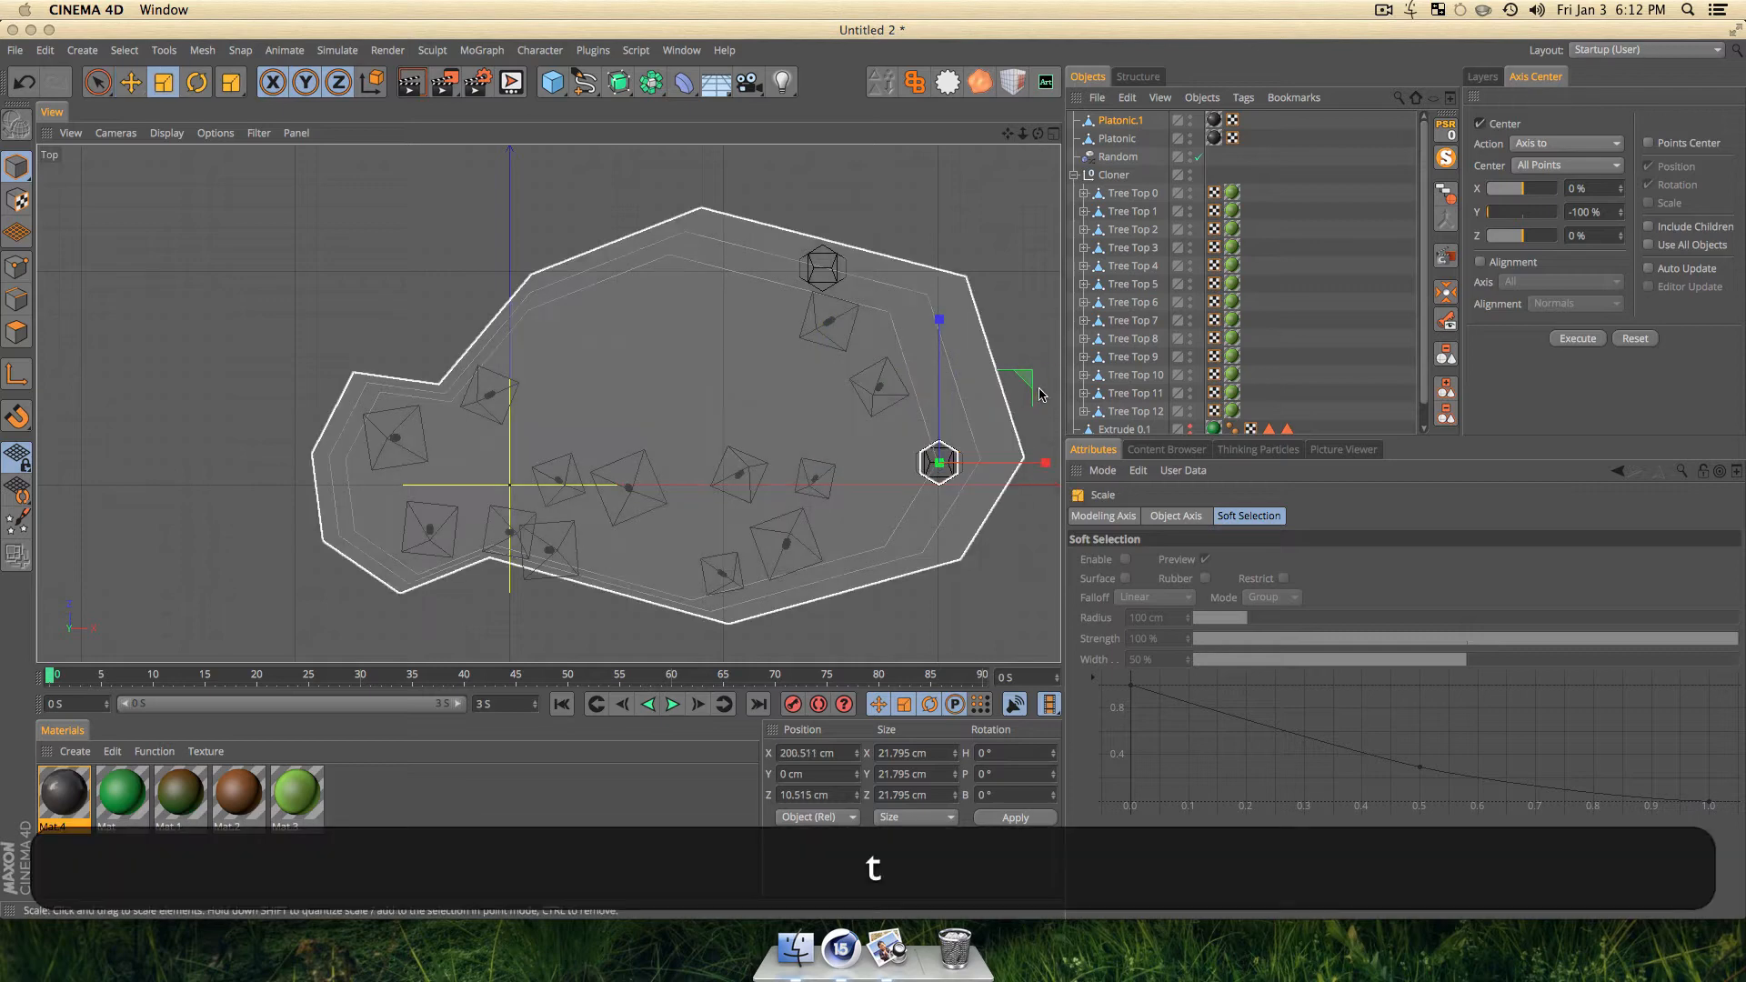
left_click_drag(983, 420, 1046, 419)
key("e")
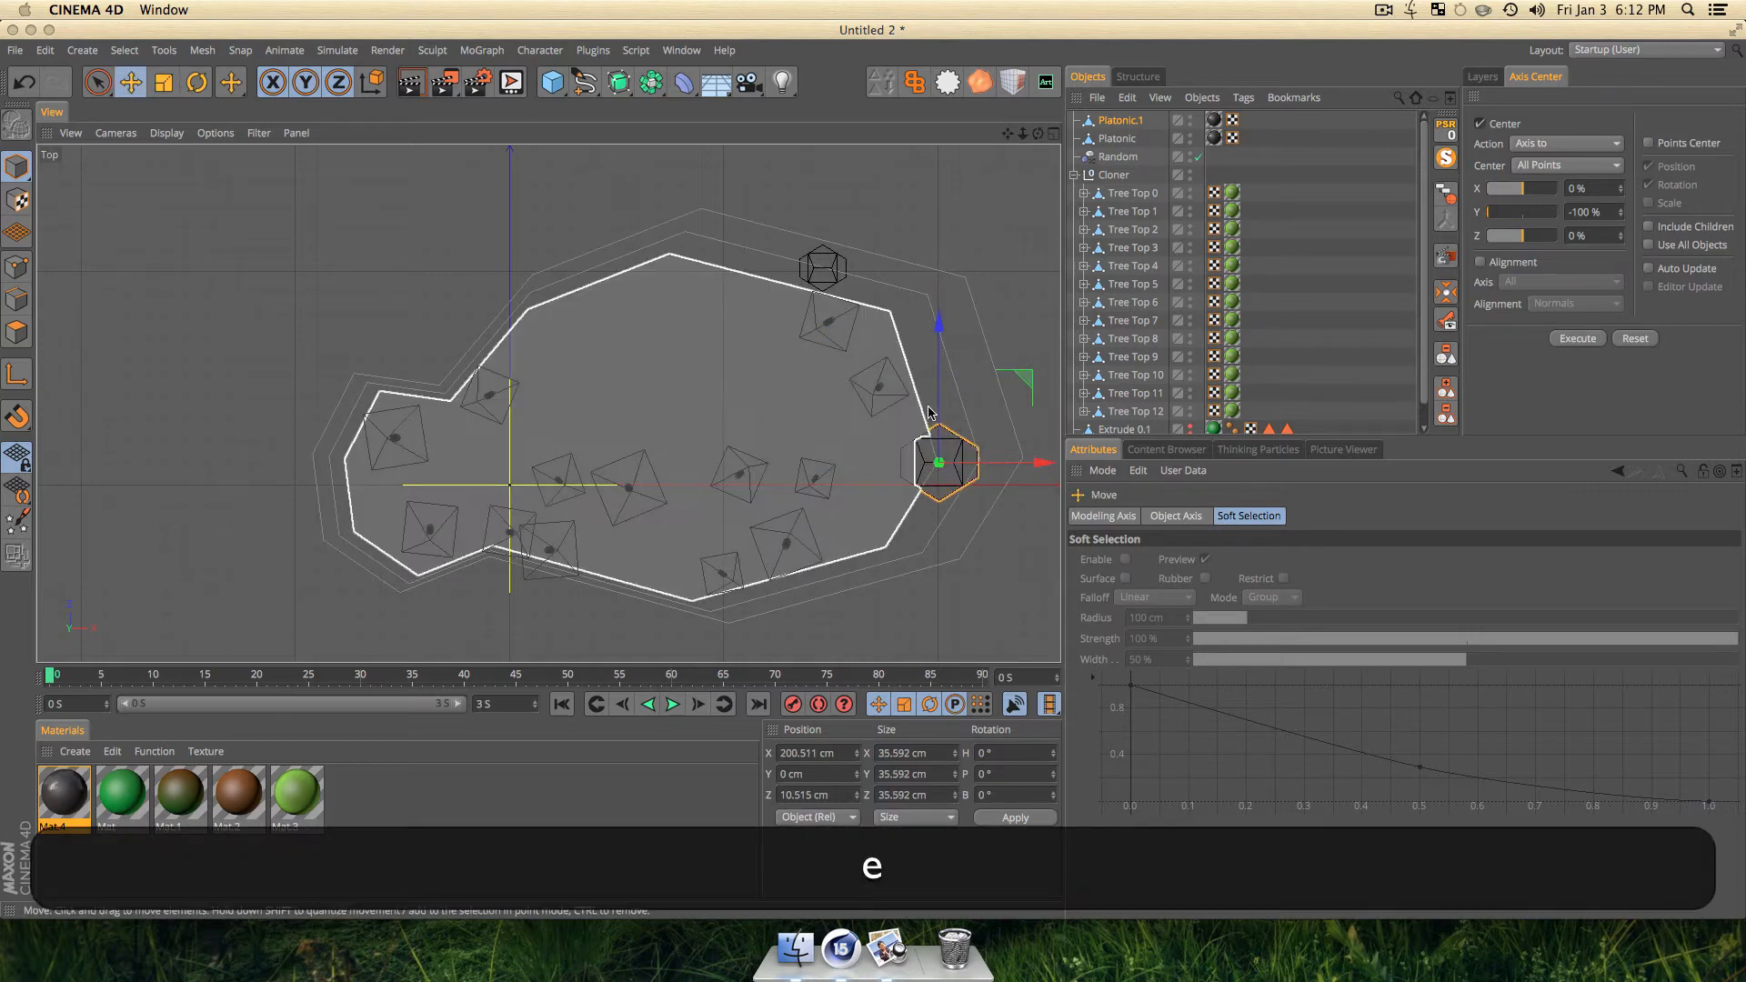
left_click_drag(936, 412, 937, 432)
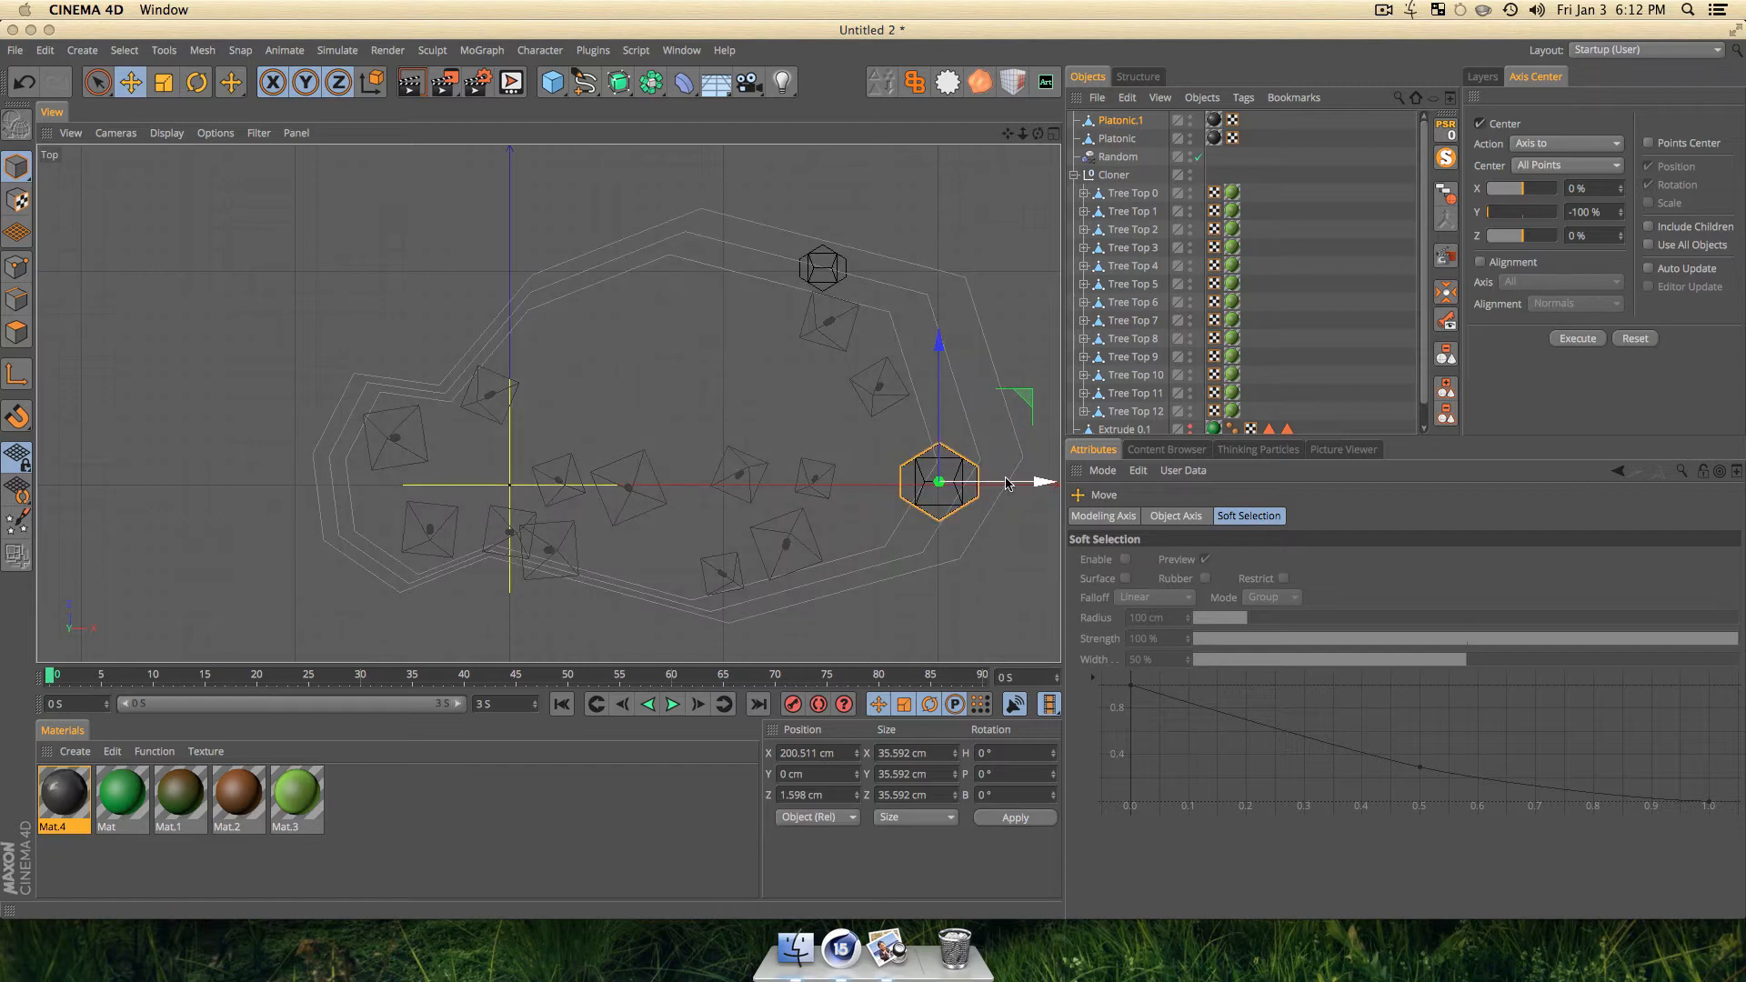
Duplicate the large rock among the trees at about X -17.7 cm, Z 8.4 cm, scaled to about 27.5 cm.
left_click_drag(1007, 483, 542, 400, "super")
key("t")
key("e")
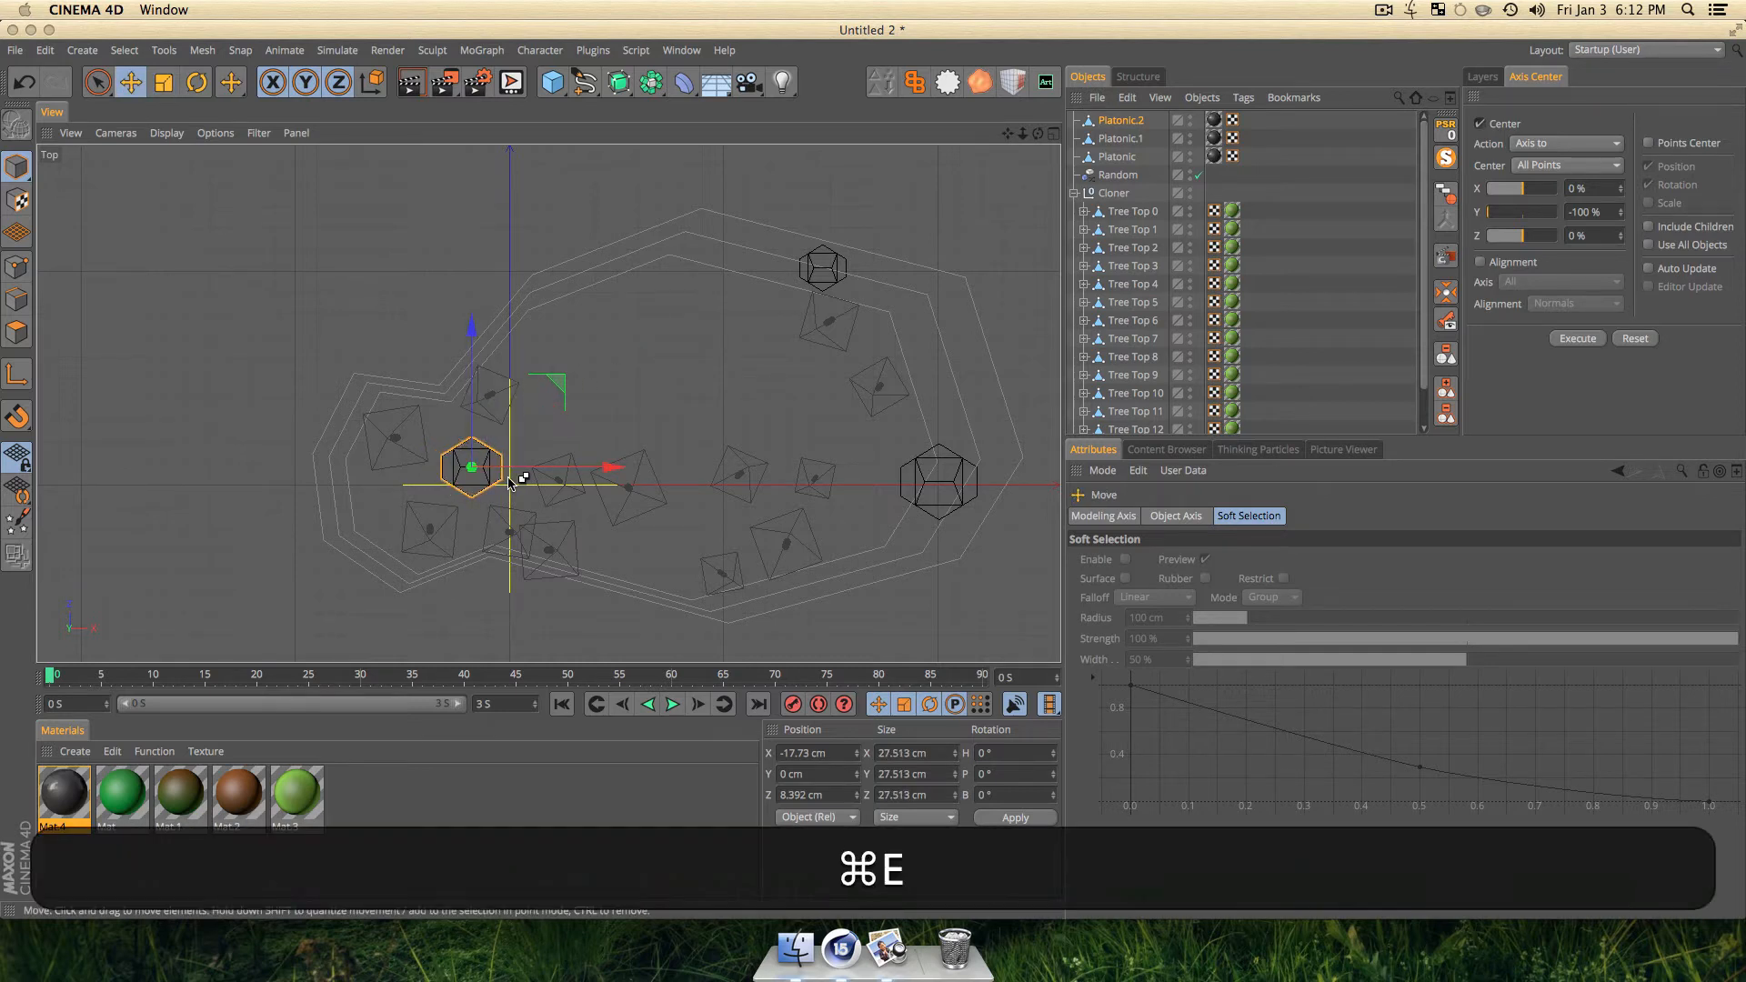
Add smaller, rotated rock duplicates beside the rock among the trees, plus a 15.2 cm one at about X 45.9 cm, Z 28.4 cm.
left_click_drag(507, 480, 507, 568, "super")
key("t")
key("r")
key("e")
left_click_drag(542, 525, 586, 435, "super")
key("super+r")
key("r")
key("t")
left_click_drag(694, 378, 694, 419)
key("e")
Duplicate the 15.2 cm rock to about X 9.5 cm, Z 73.4 cm and shrink the copy to about 6.2 cm.
key("super+t")
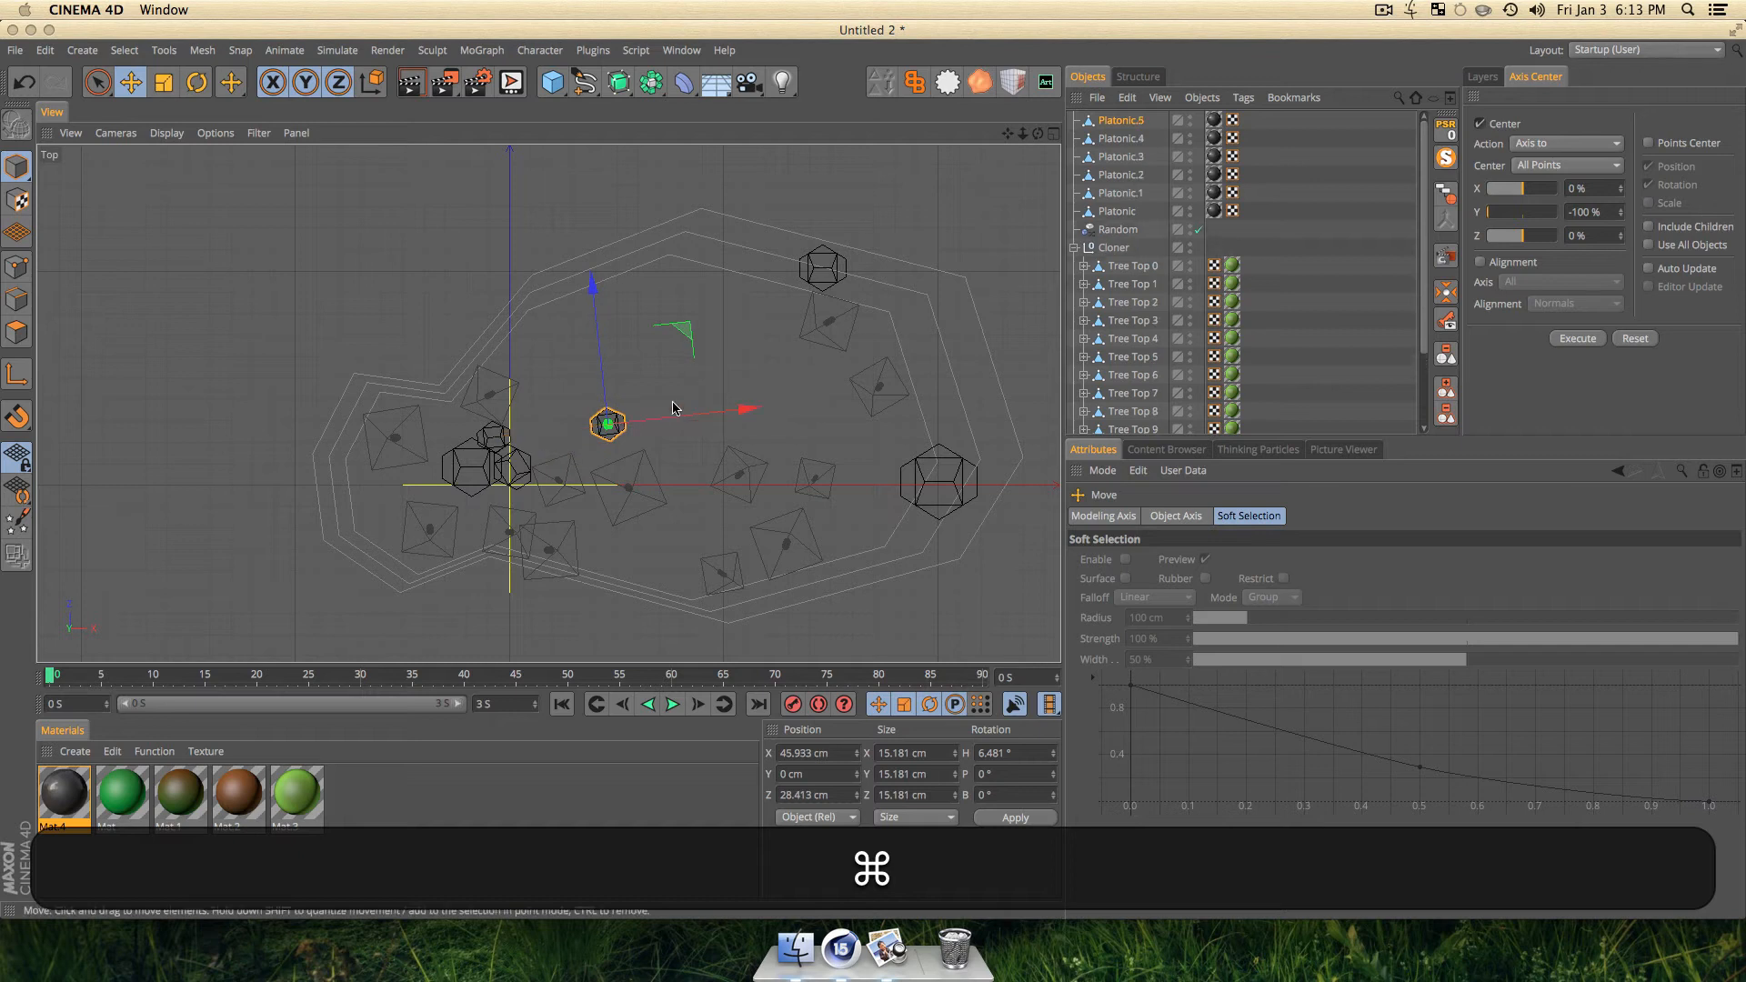
left_click_drag(772, 361, 622, 300)
key("e")
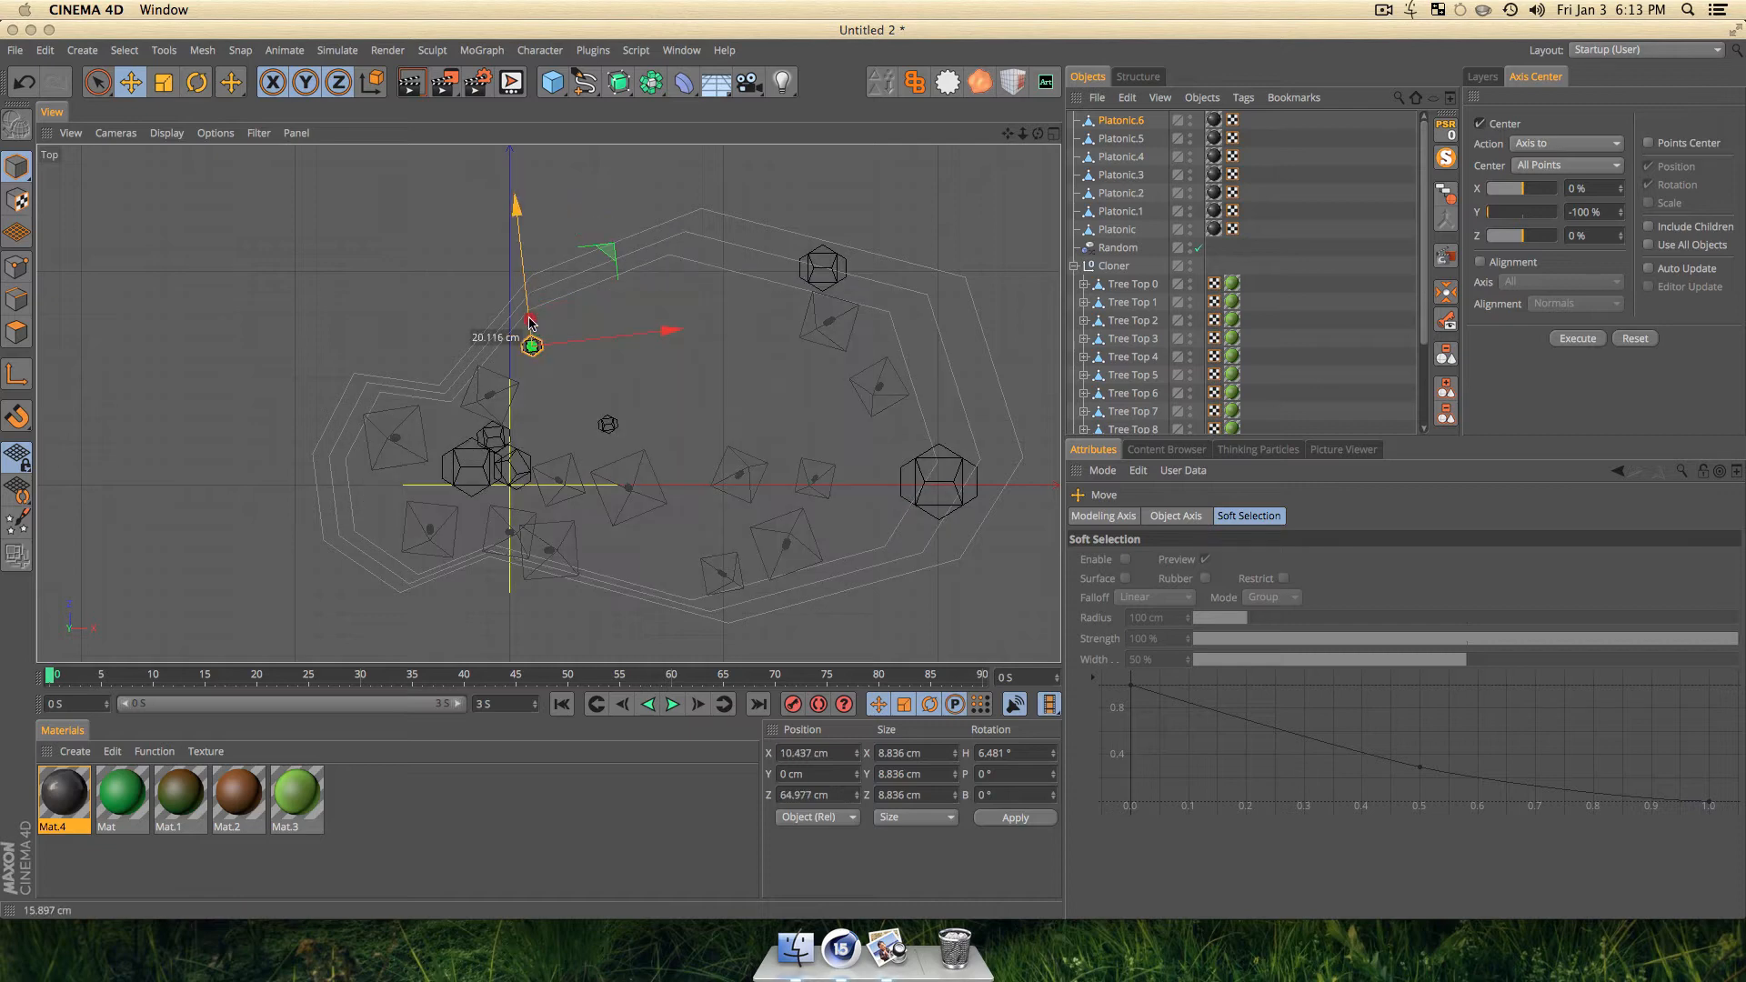
key("t")
left_click_drag(709, 292, 680, 294)
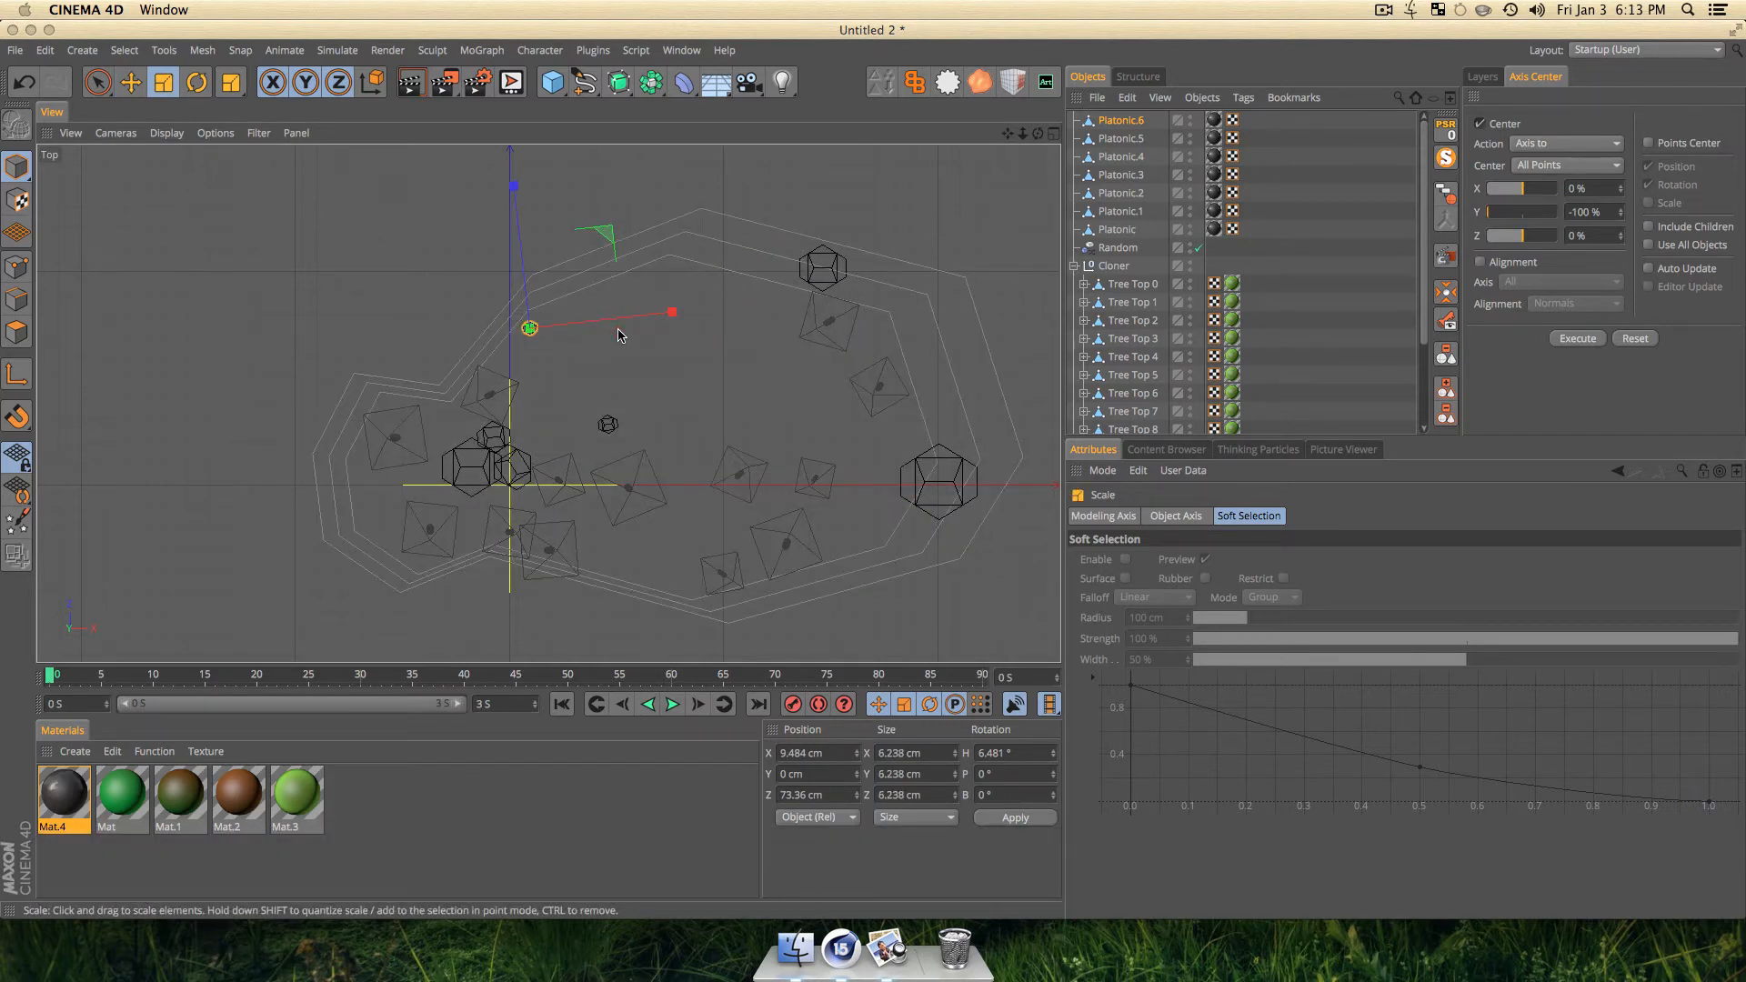
Duplicate the smallest rock to the island's narrow end at about X -69 cm, Z 40.7 cm.
key("super")
key("super+e")
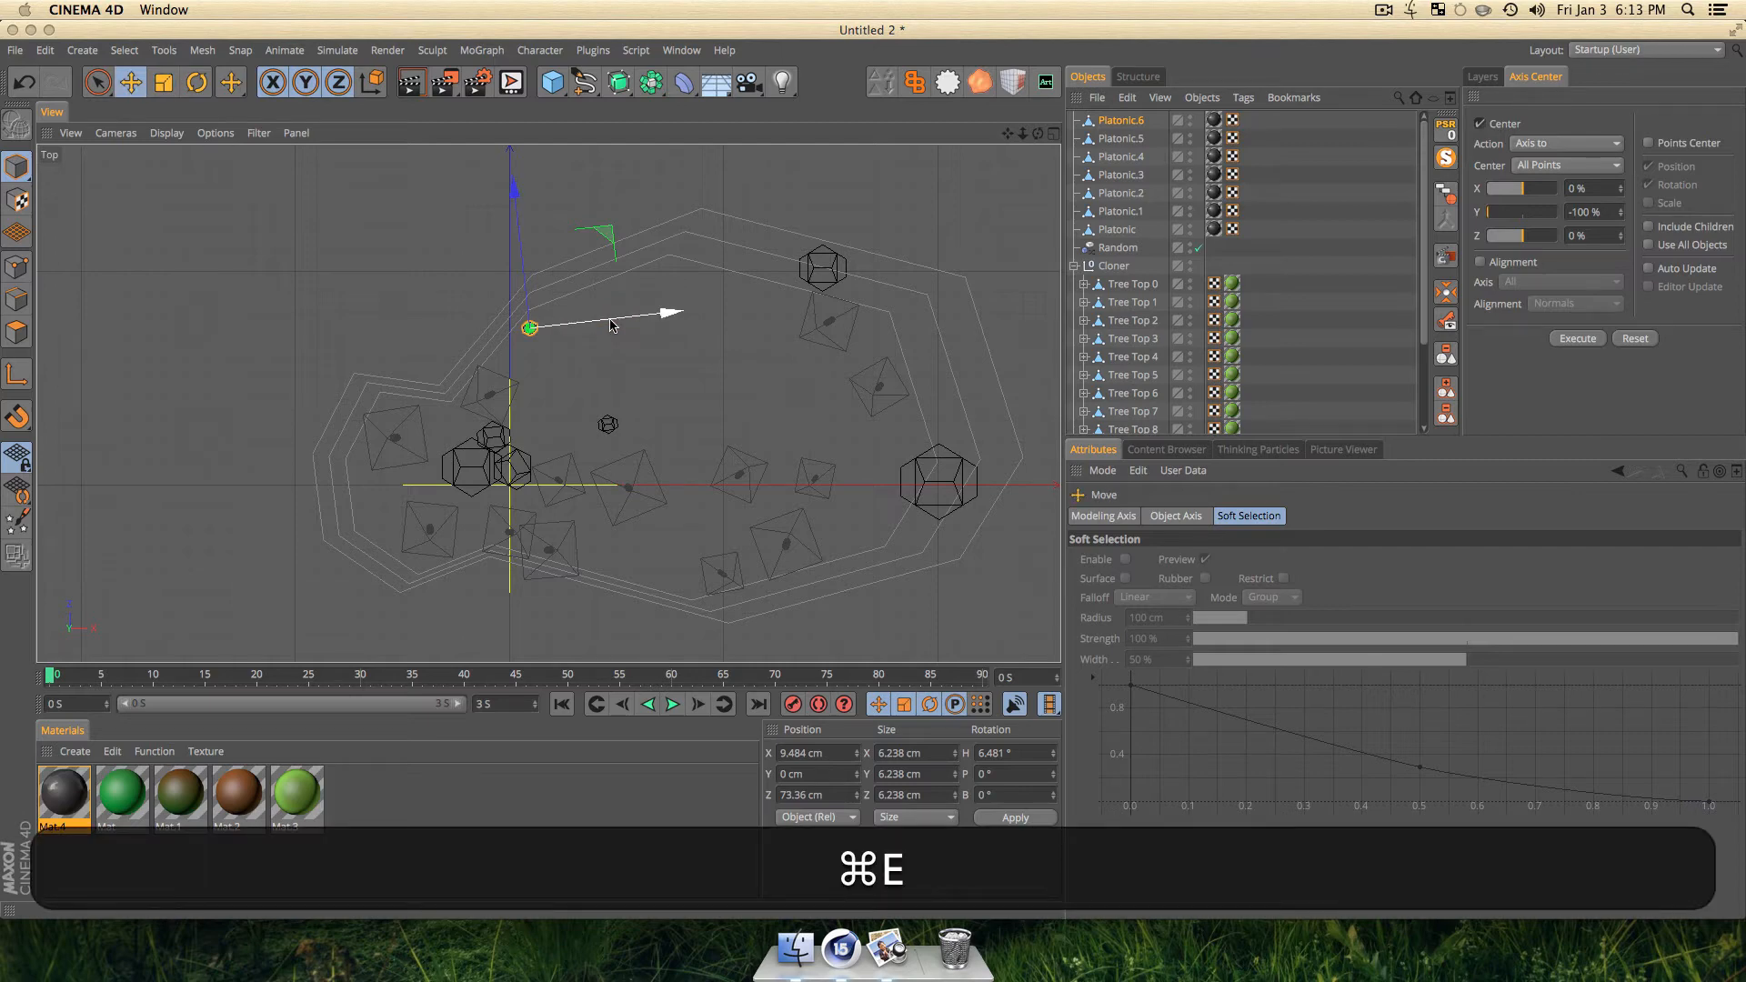
left_click_drag(611, 325, 438, 344, "super")
left_click_drag(343, 309, 358, 359)
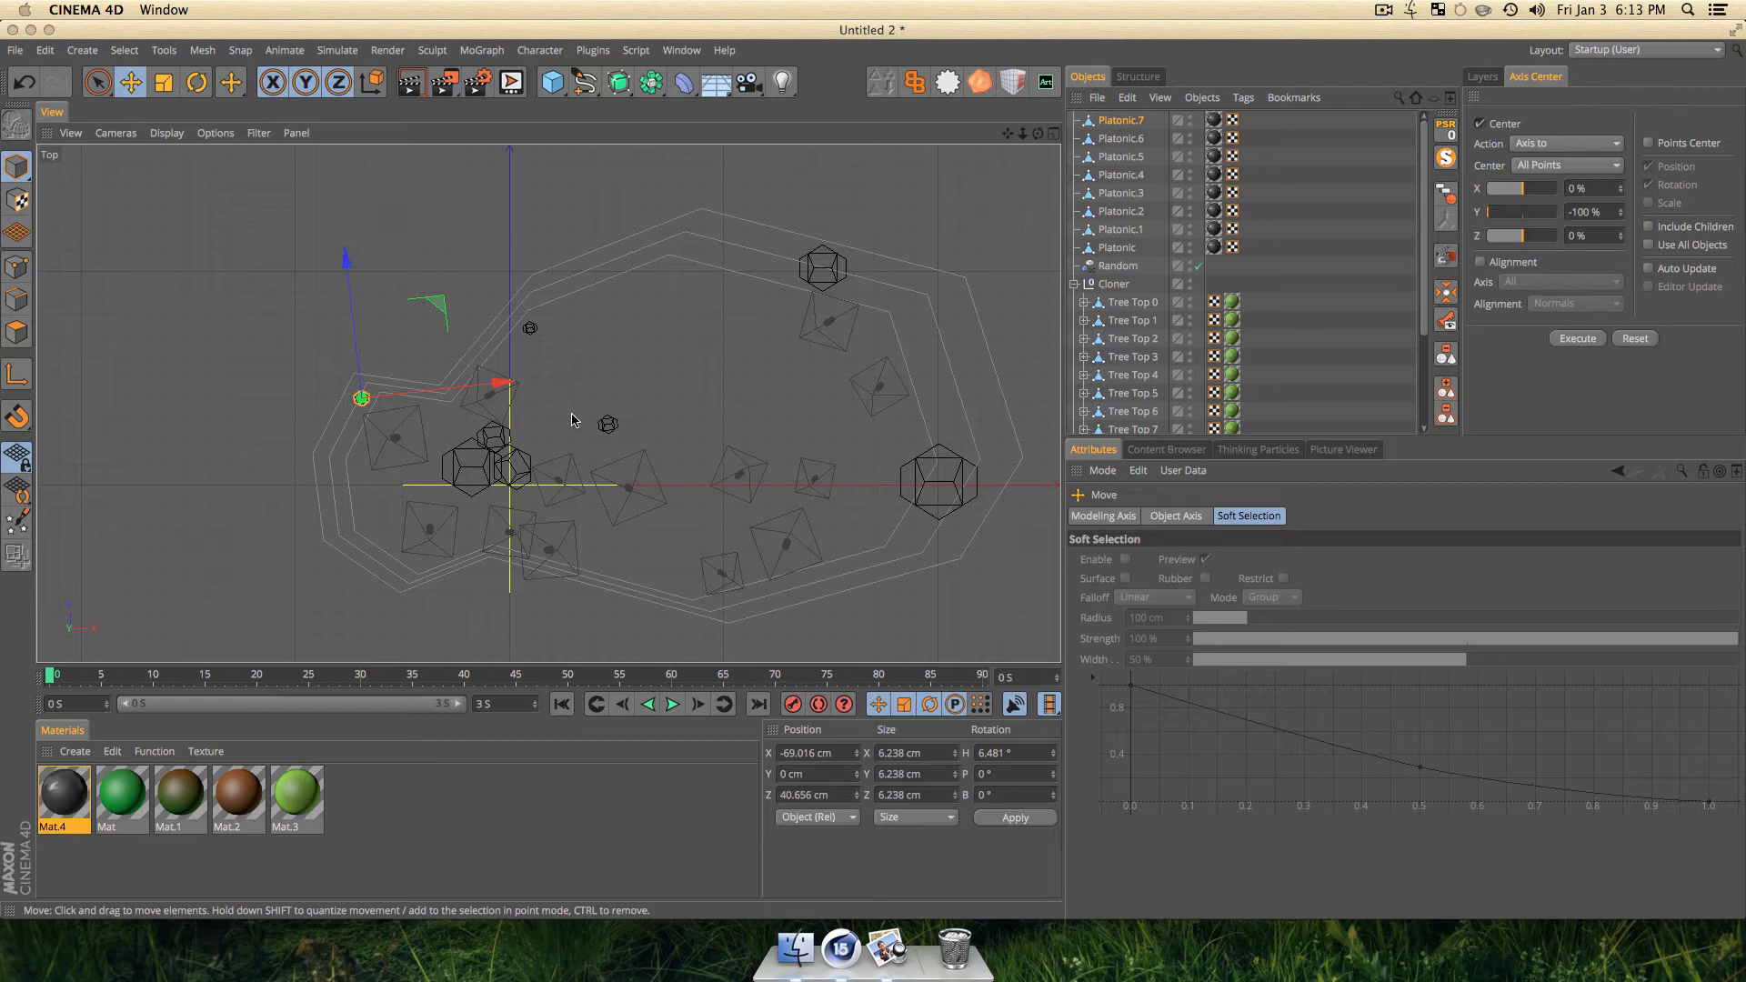
key("F1")
key("F2")
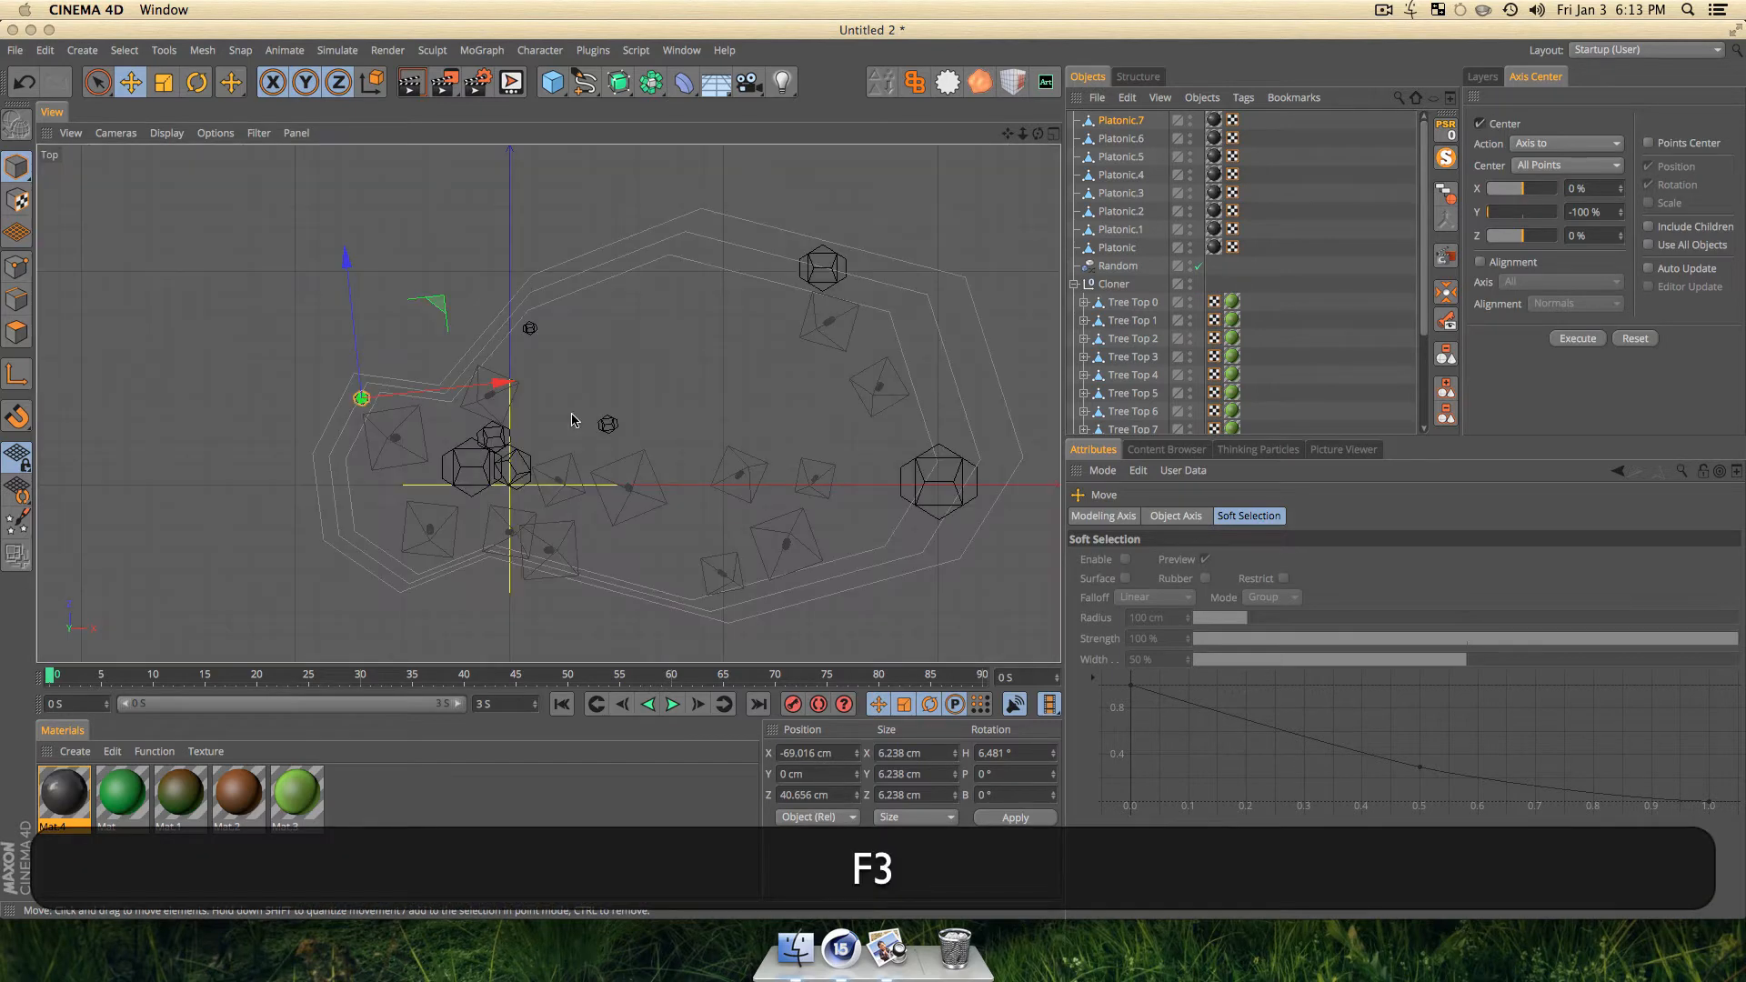
key("F3")
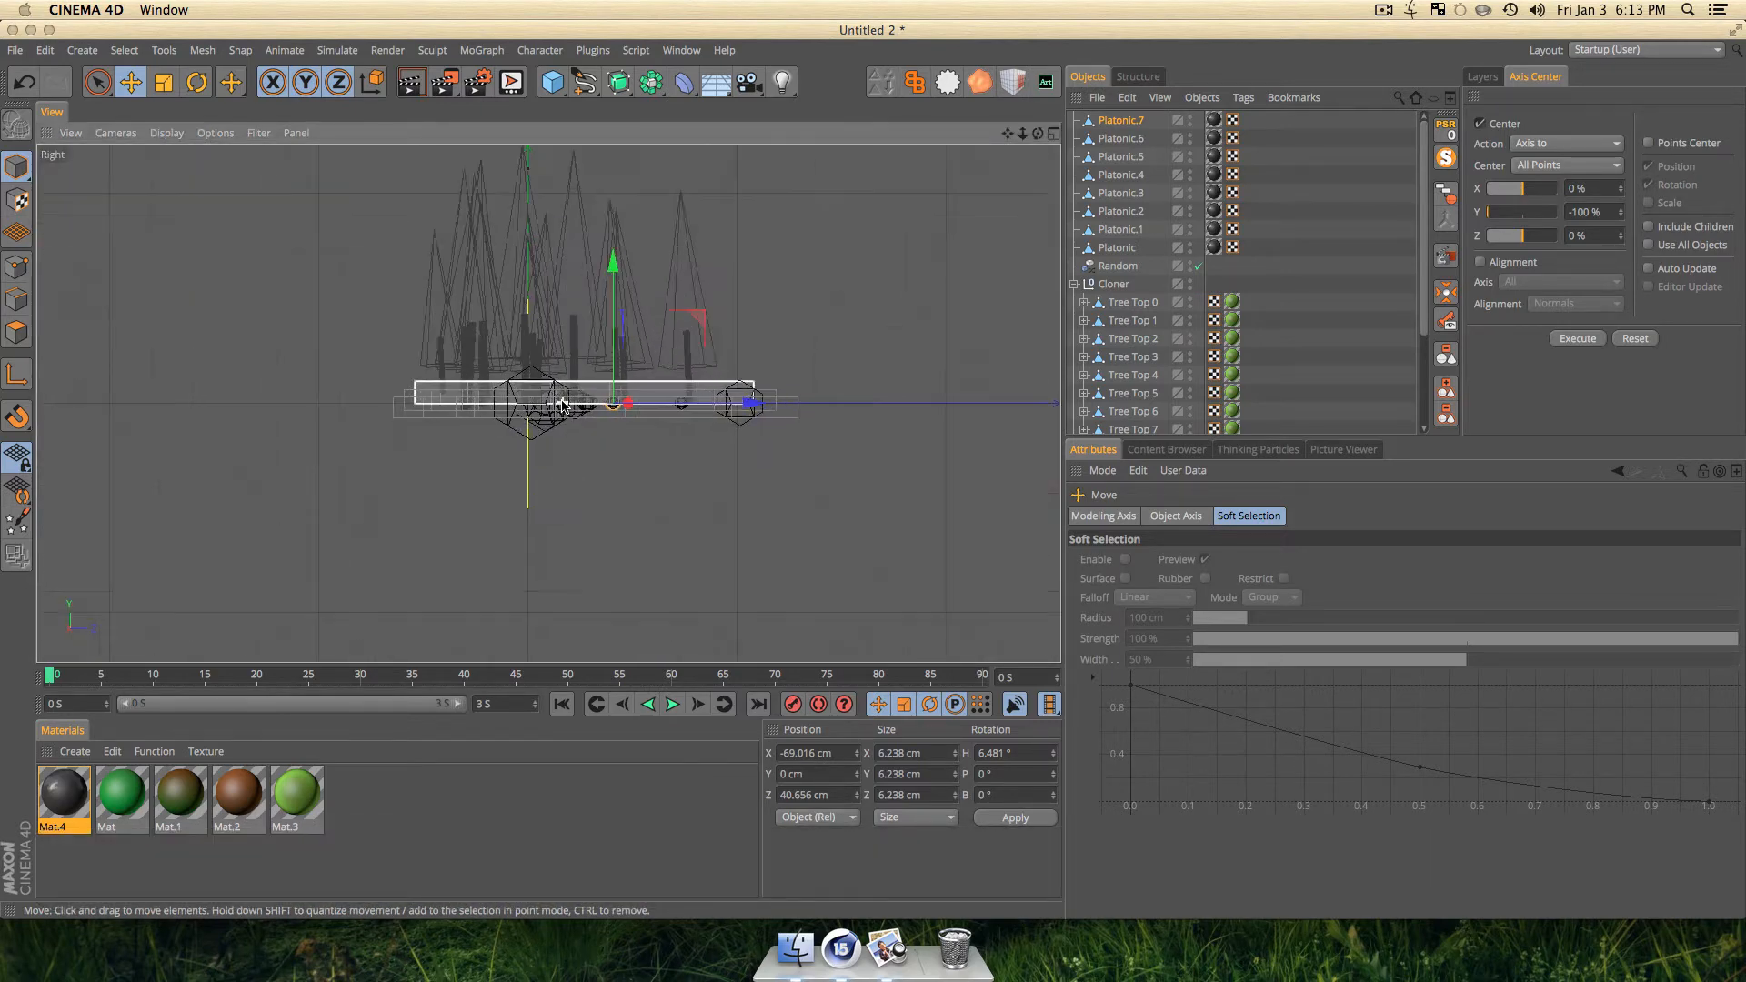
scroll(563, 406, "up", 2)
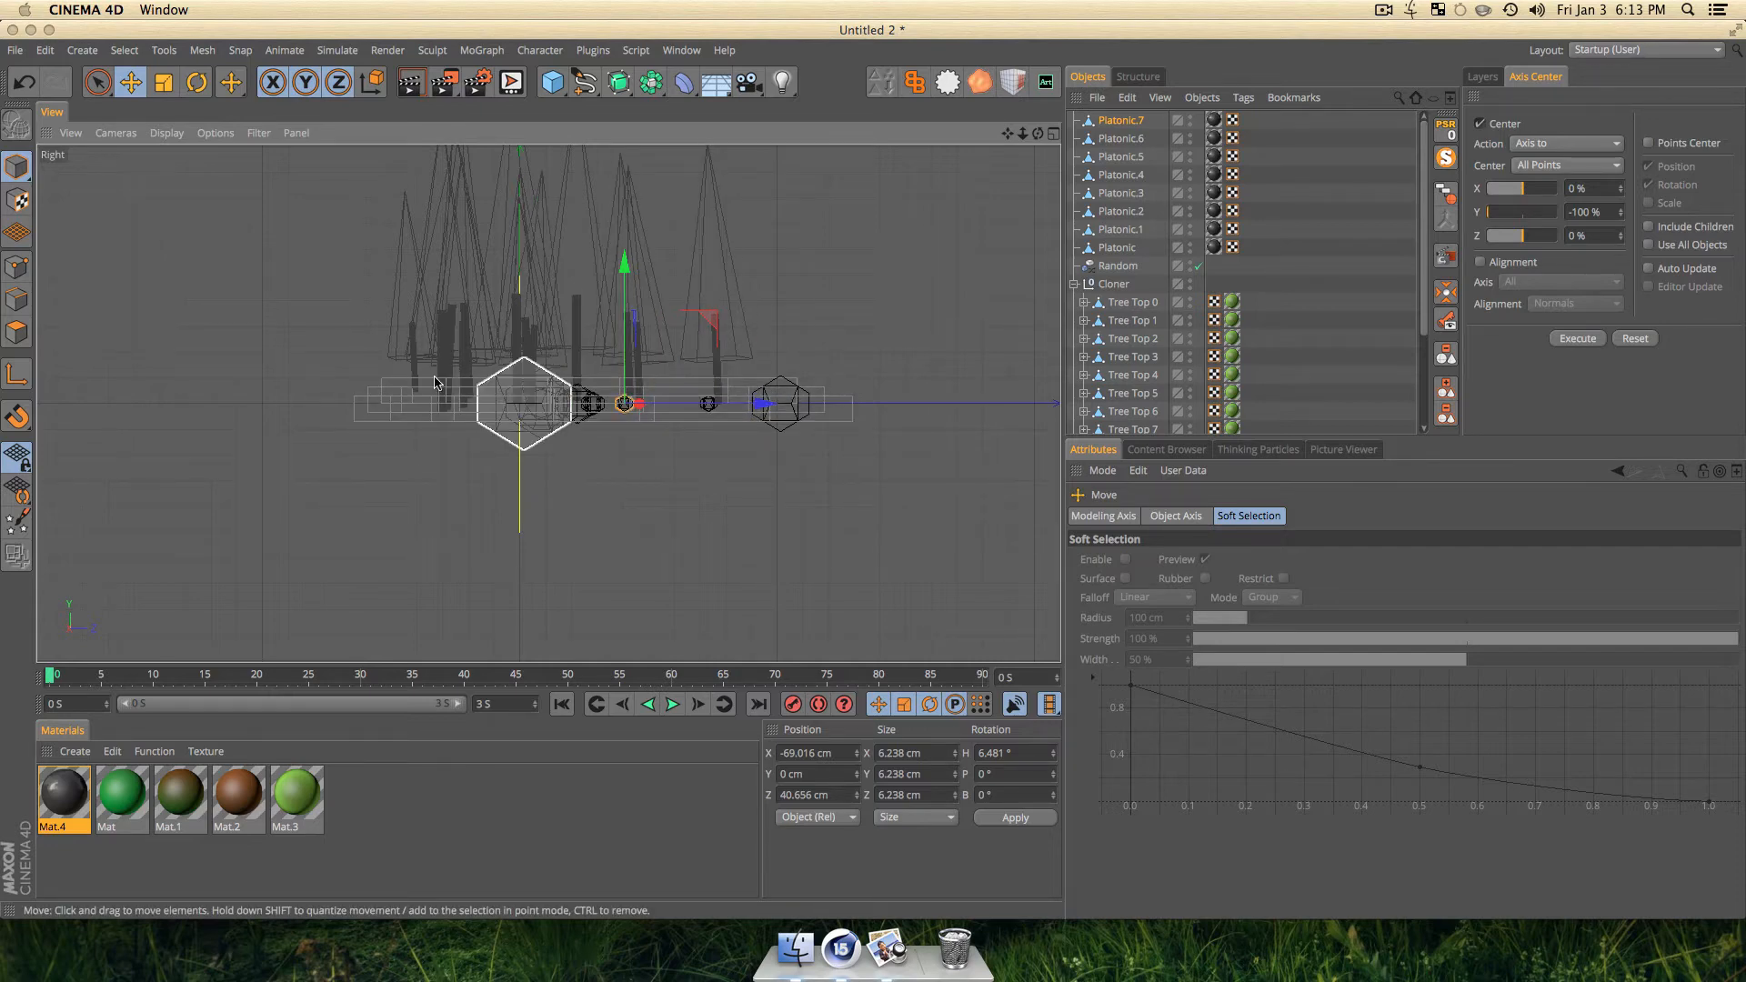
key("F1")
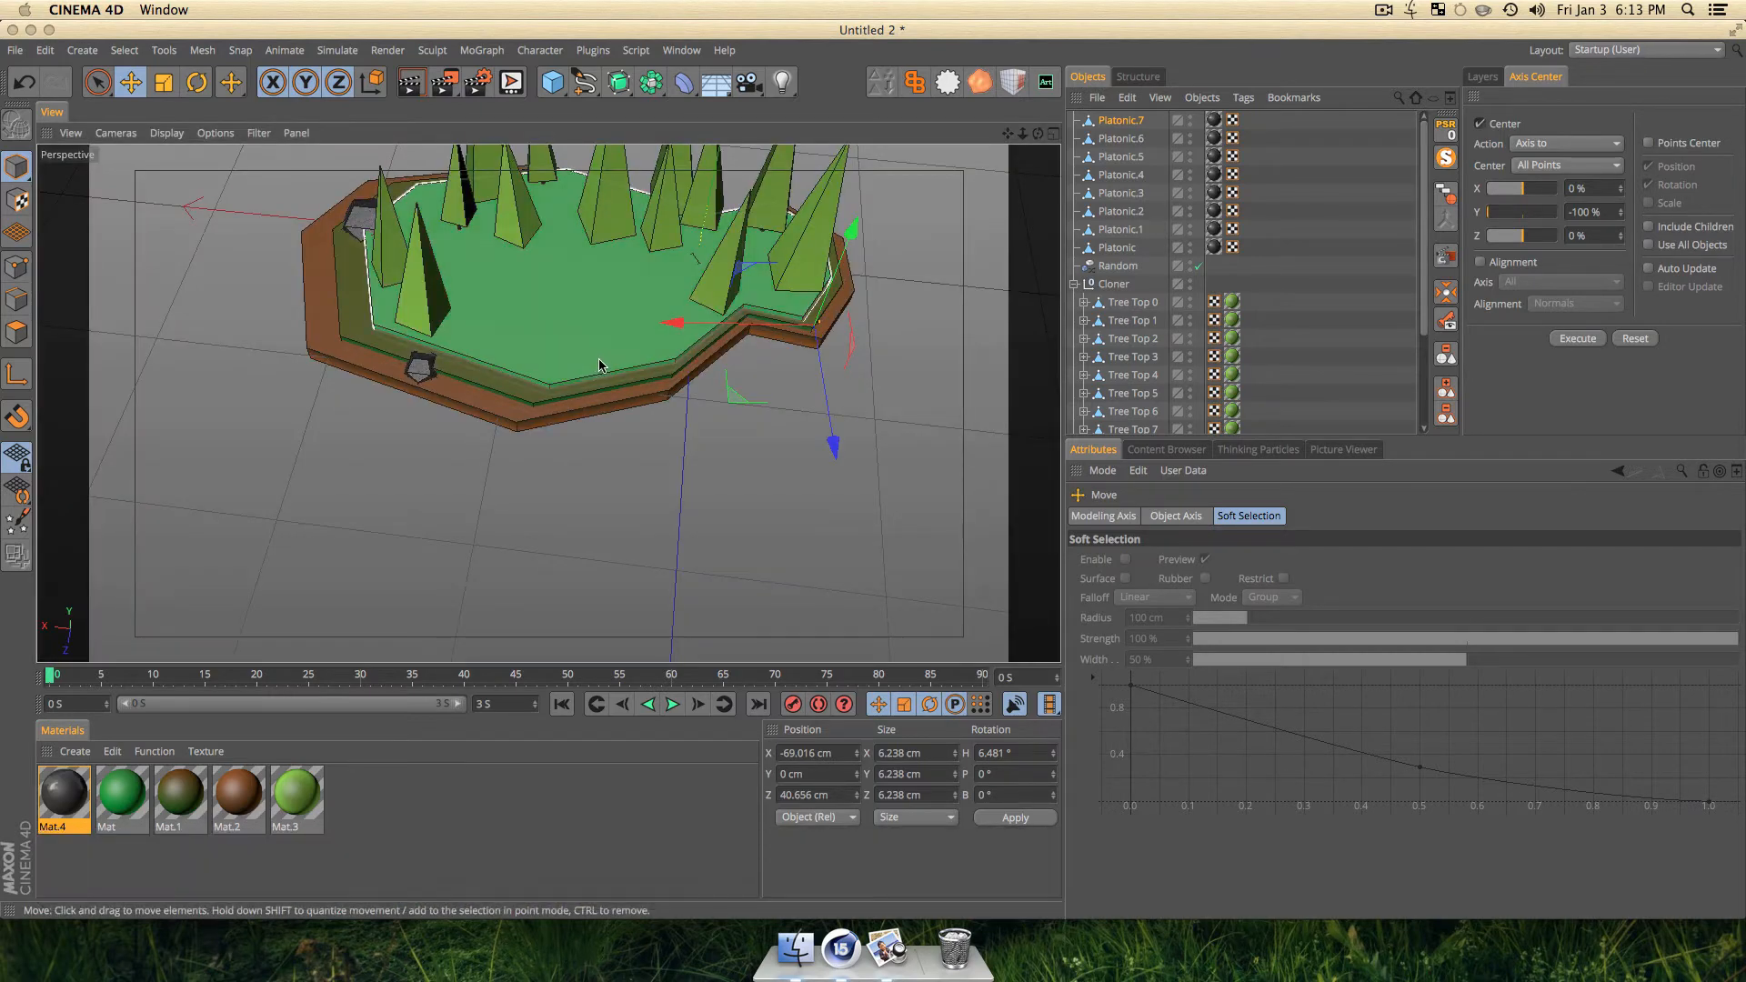
key("F1")
left_click_drag(700, 359, 665, 451)
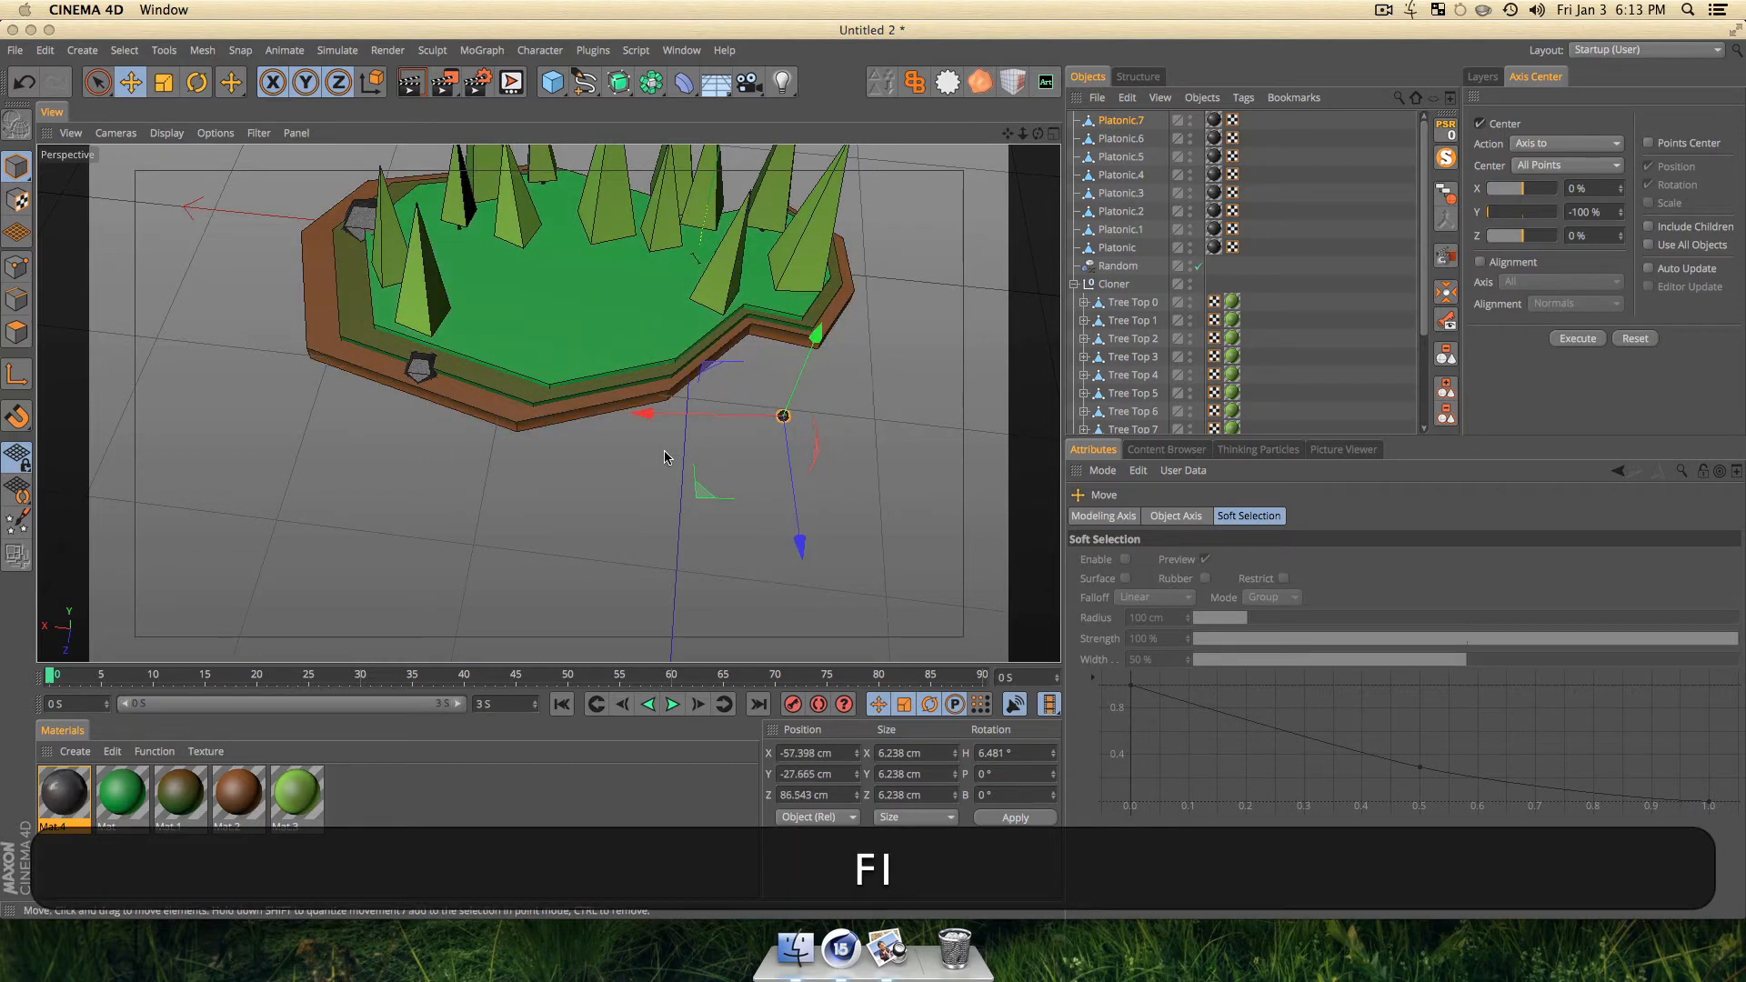
key("super+z")
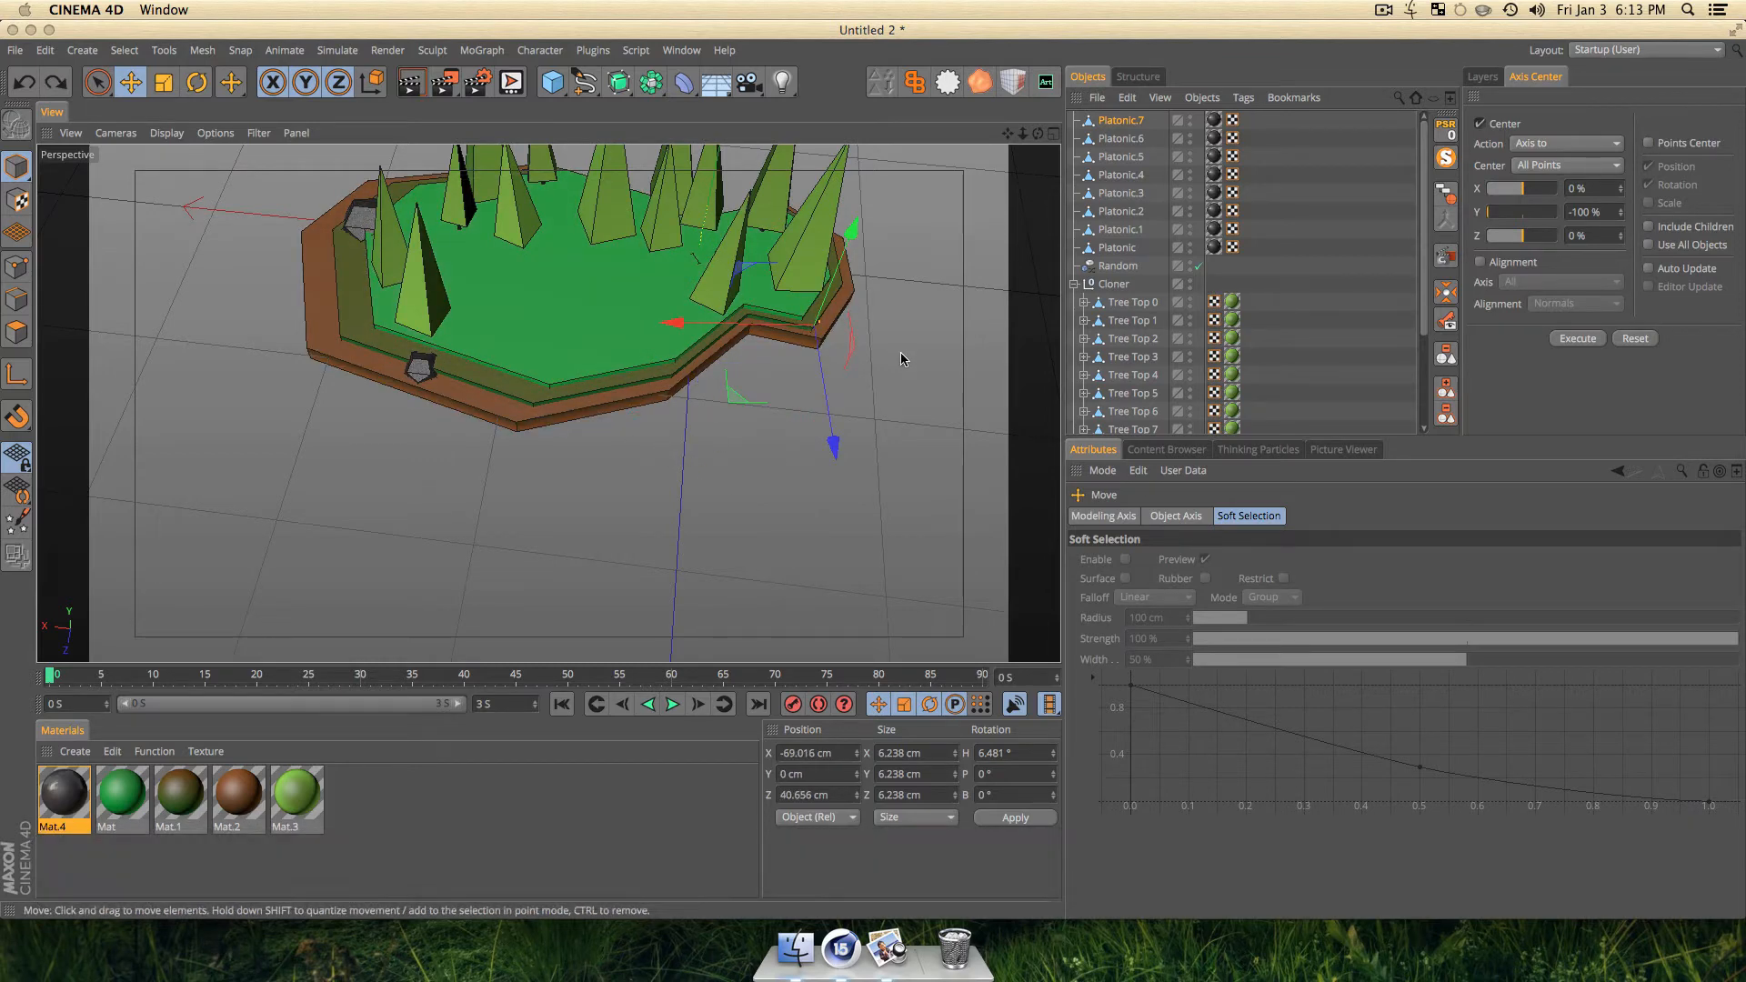
Raise the small rock at the narrow end to about Y 7.1 cm and shift it to about X -64.8 cm, Z 41.1 cm.
key("3")
left_click_drag(900, 352, 677, 363)
key("e")
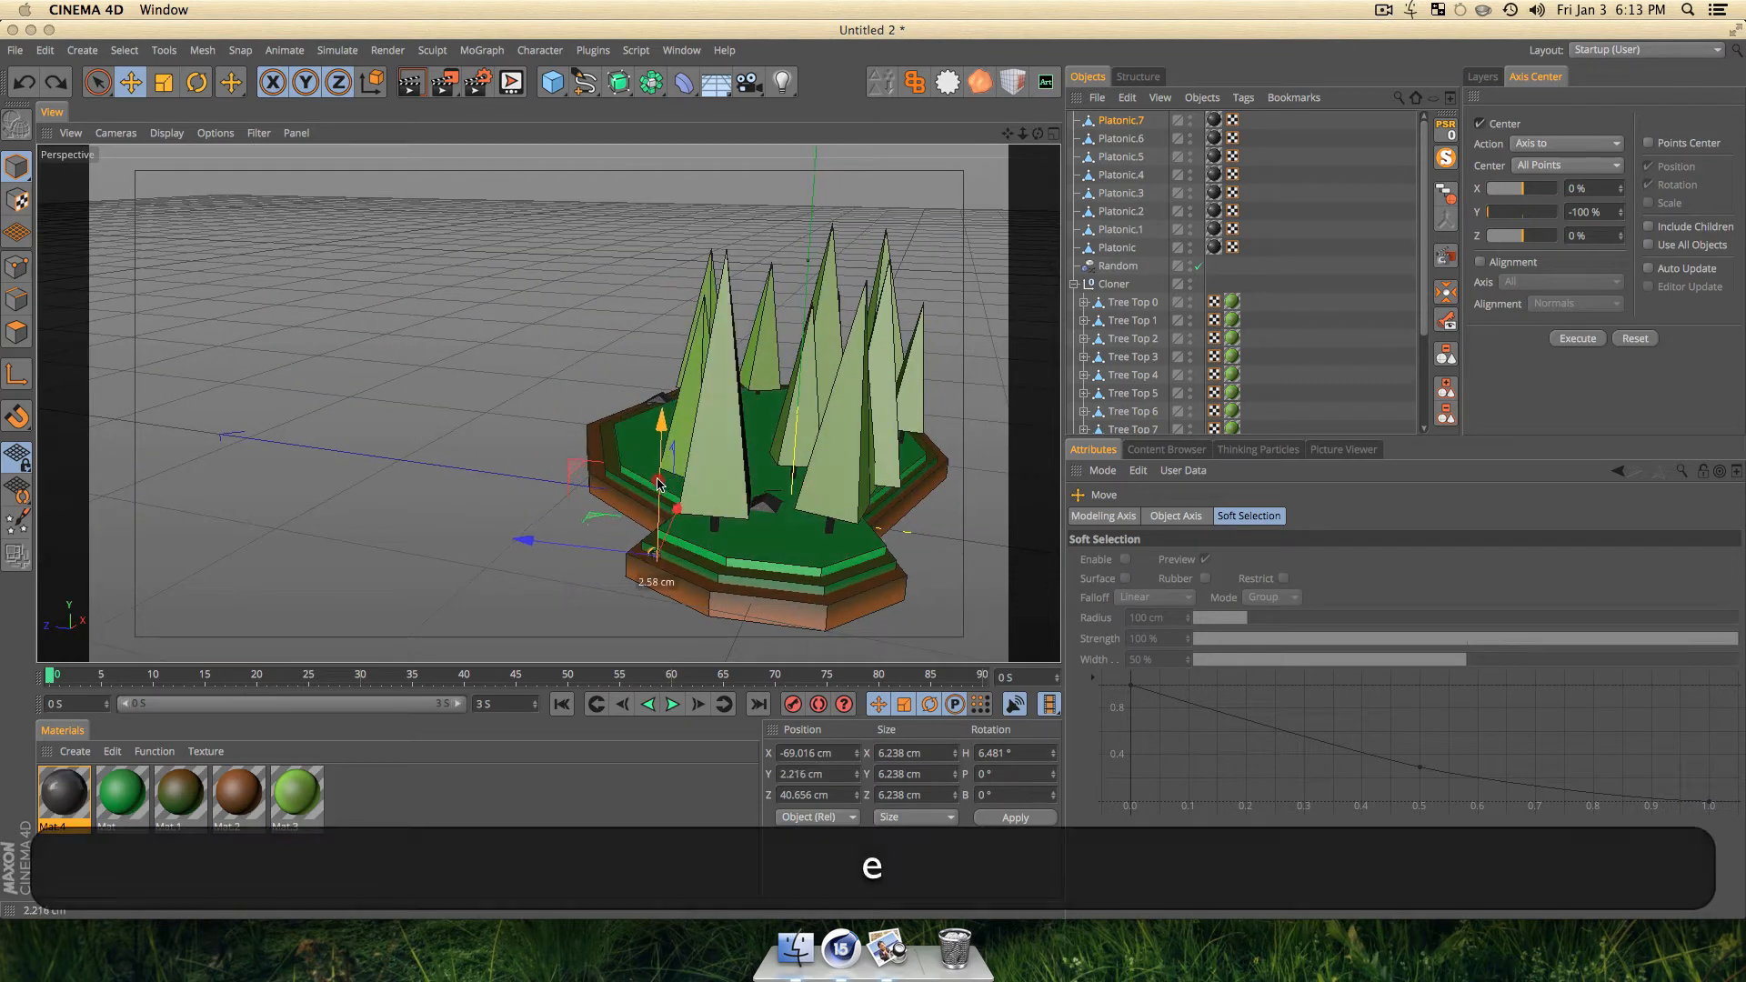
left_click_drag(658, 481, 658, 475)
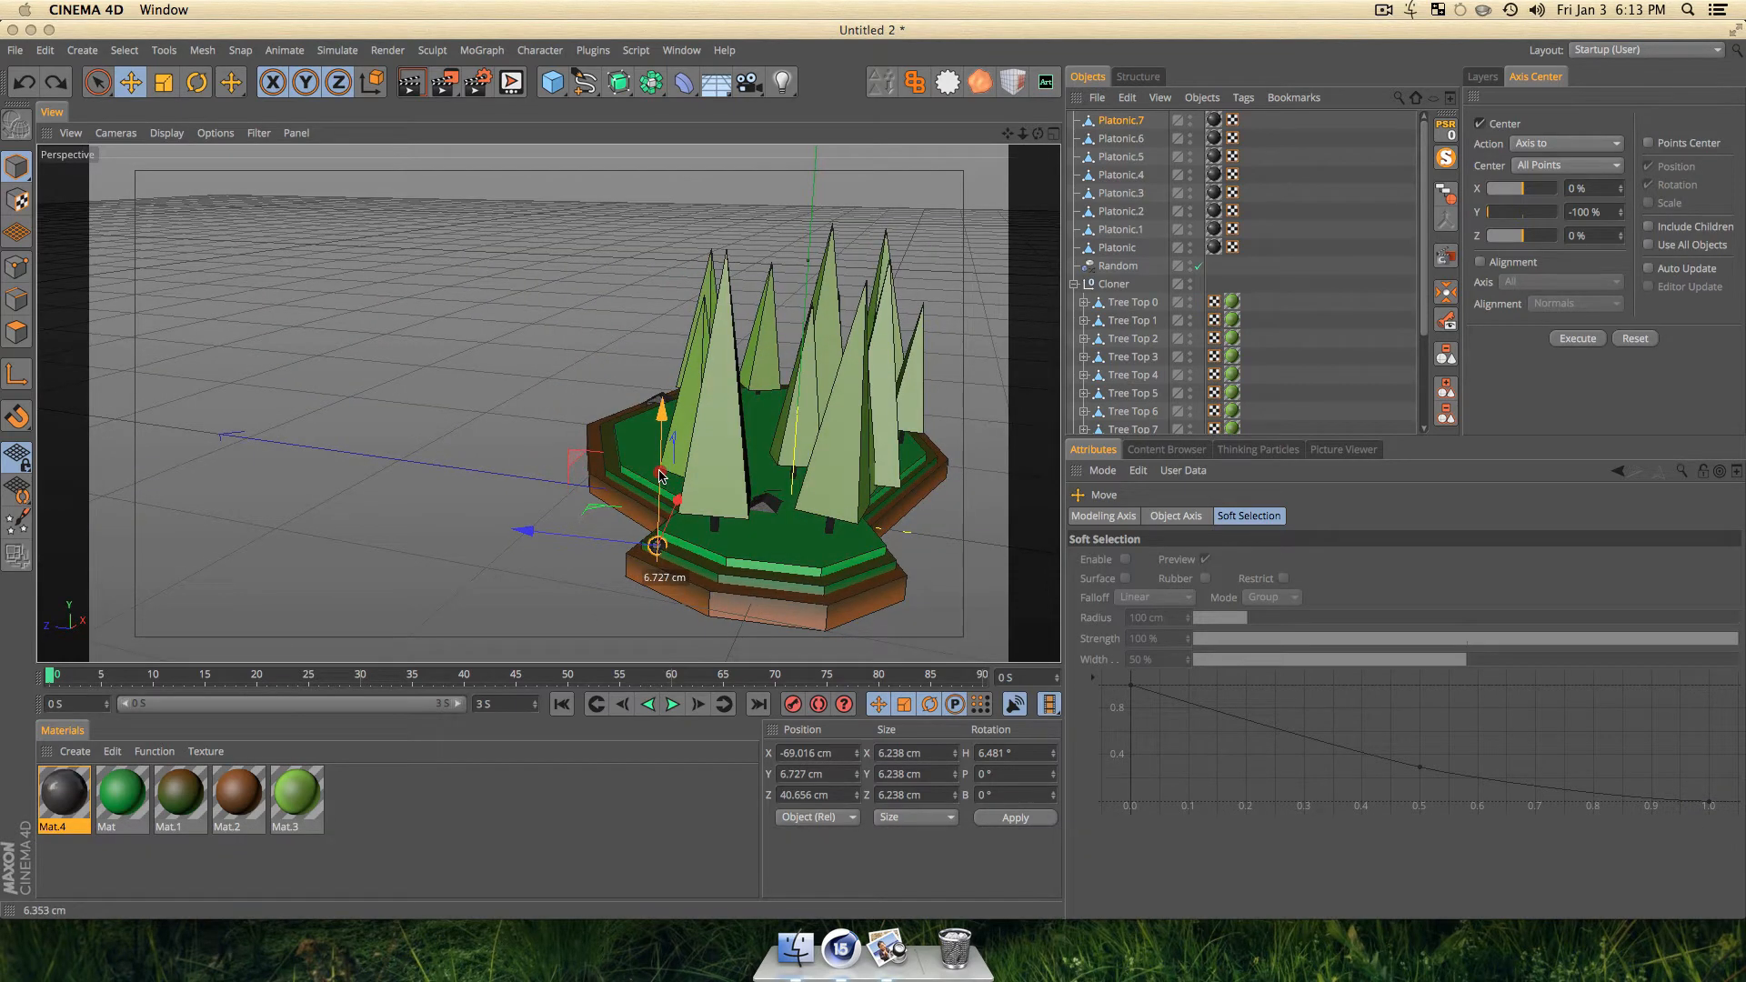
key("3")
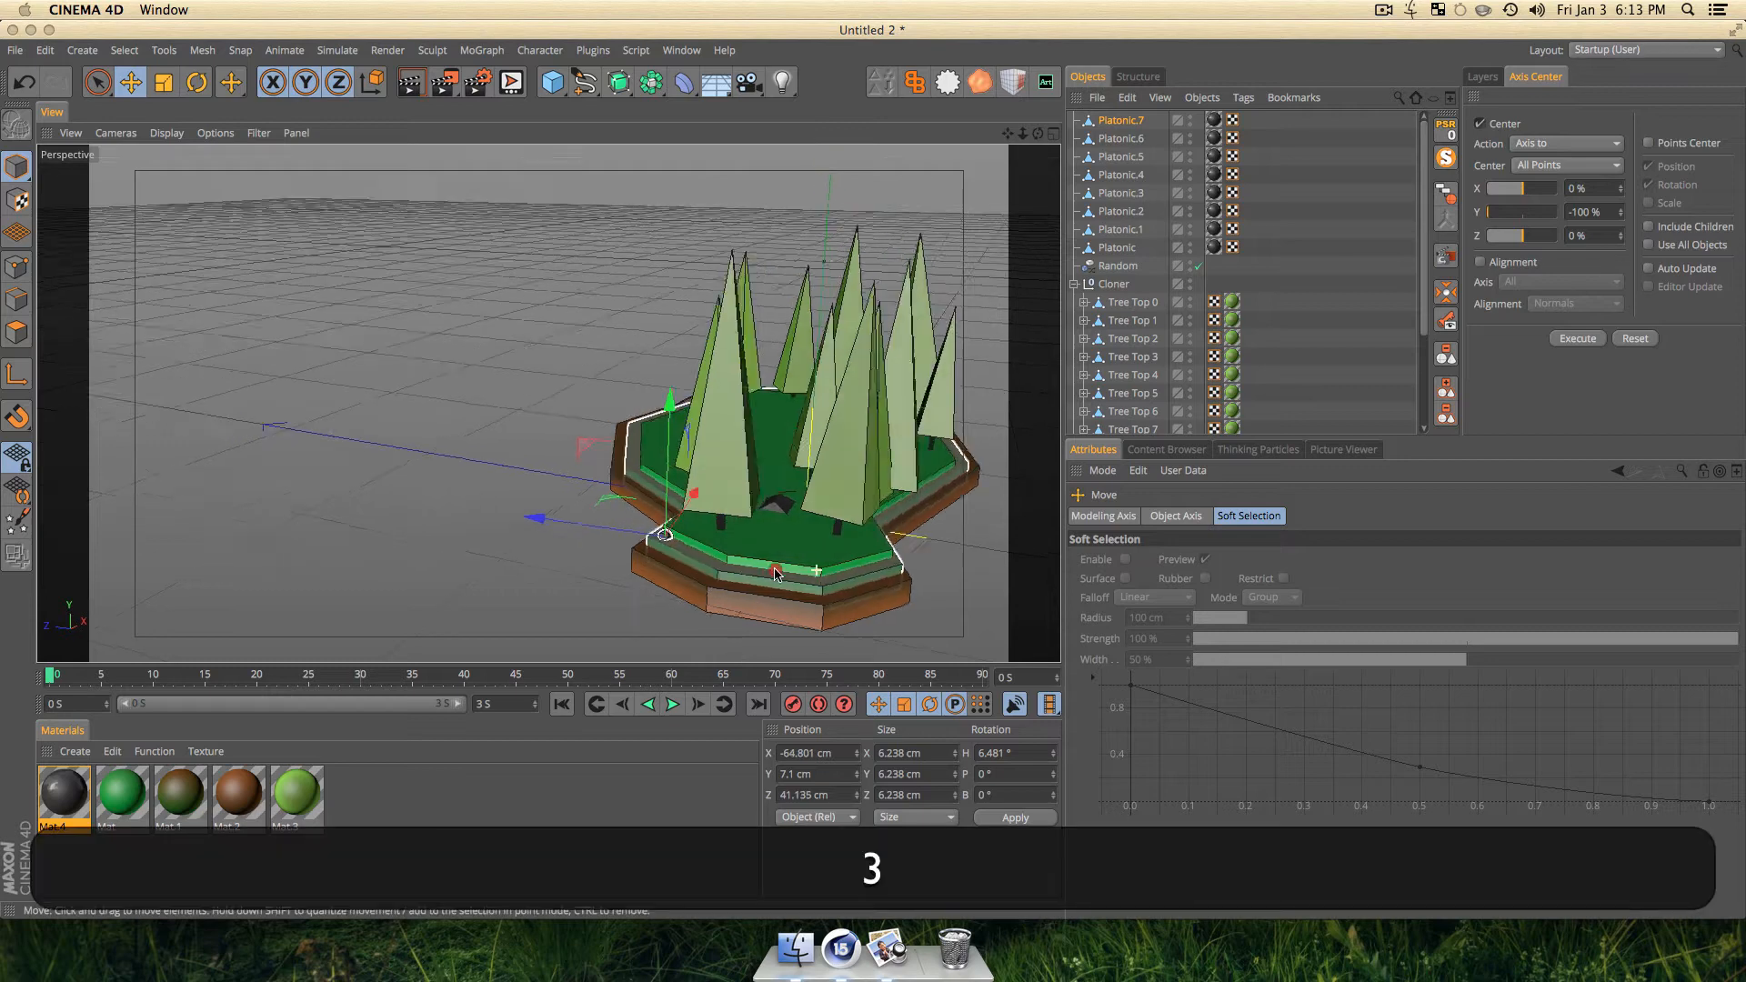
Flatten and widen the small narrow-end rock to about 7.8 x 2.6 x 7.8 cm.
left_click_drag(674, 507, 846, 426)
key("t")
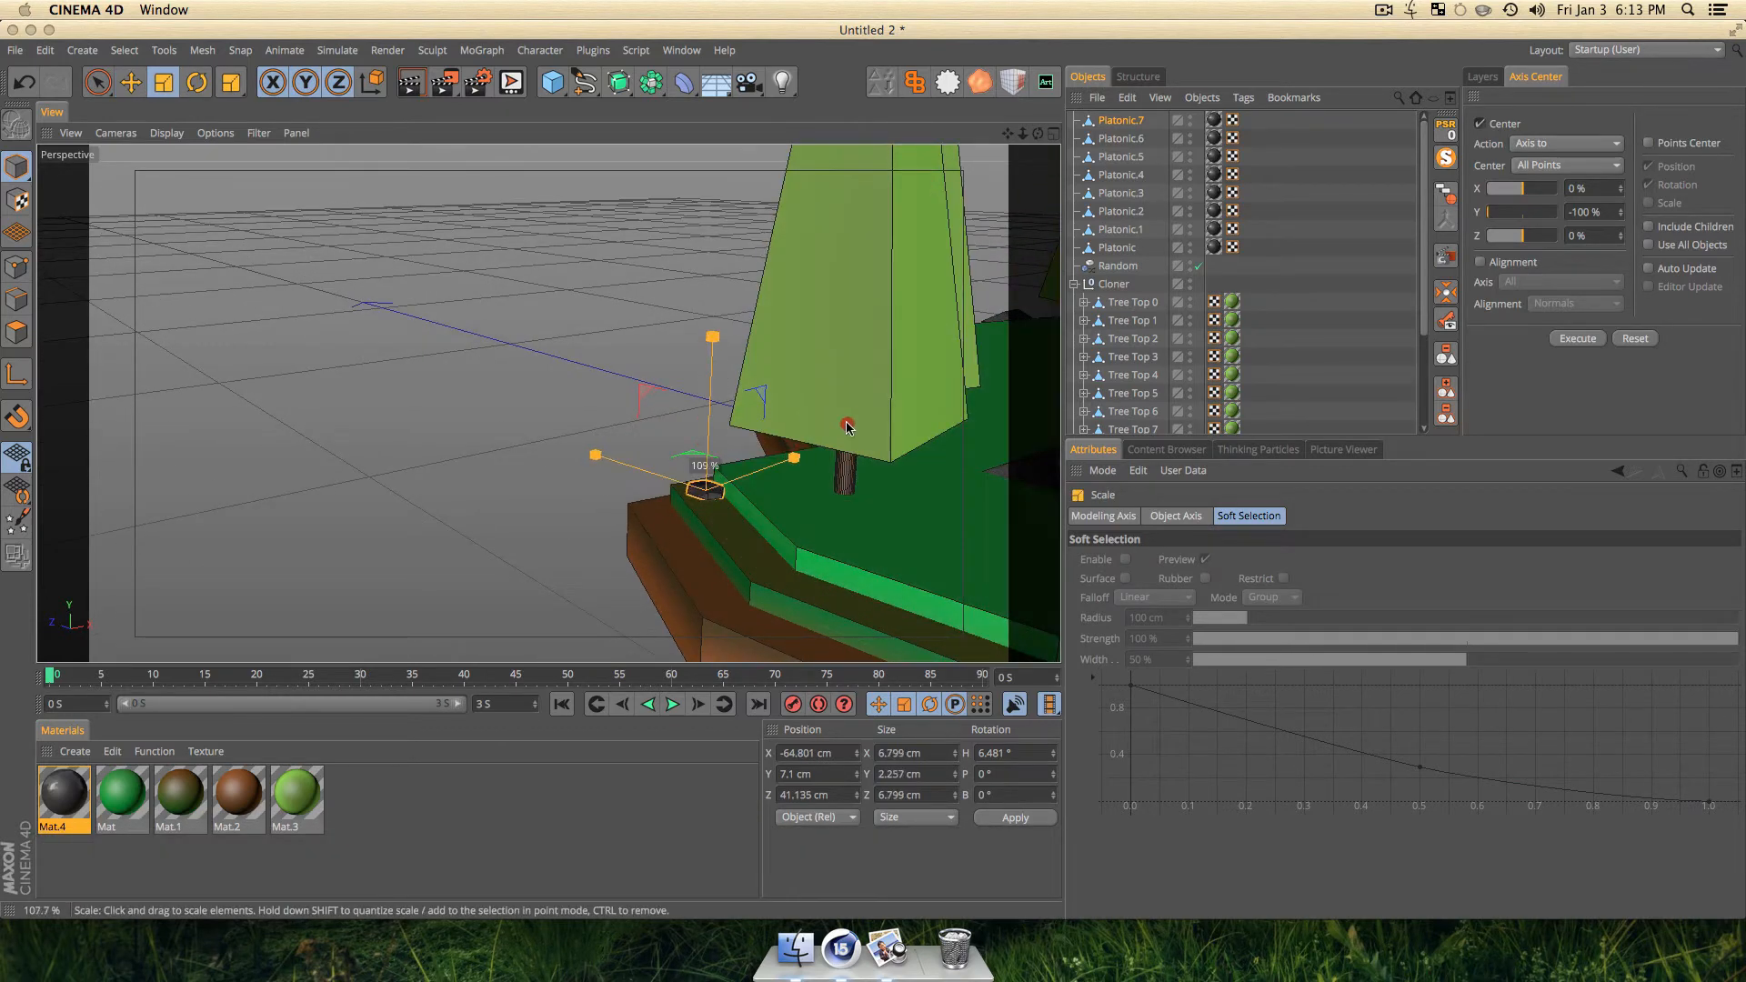
key("3")
left_click_drag(955, 454, 878, 588)
key("1")
left_click_drag(875, 495, 339, 378)
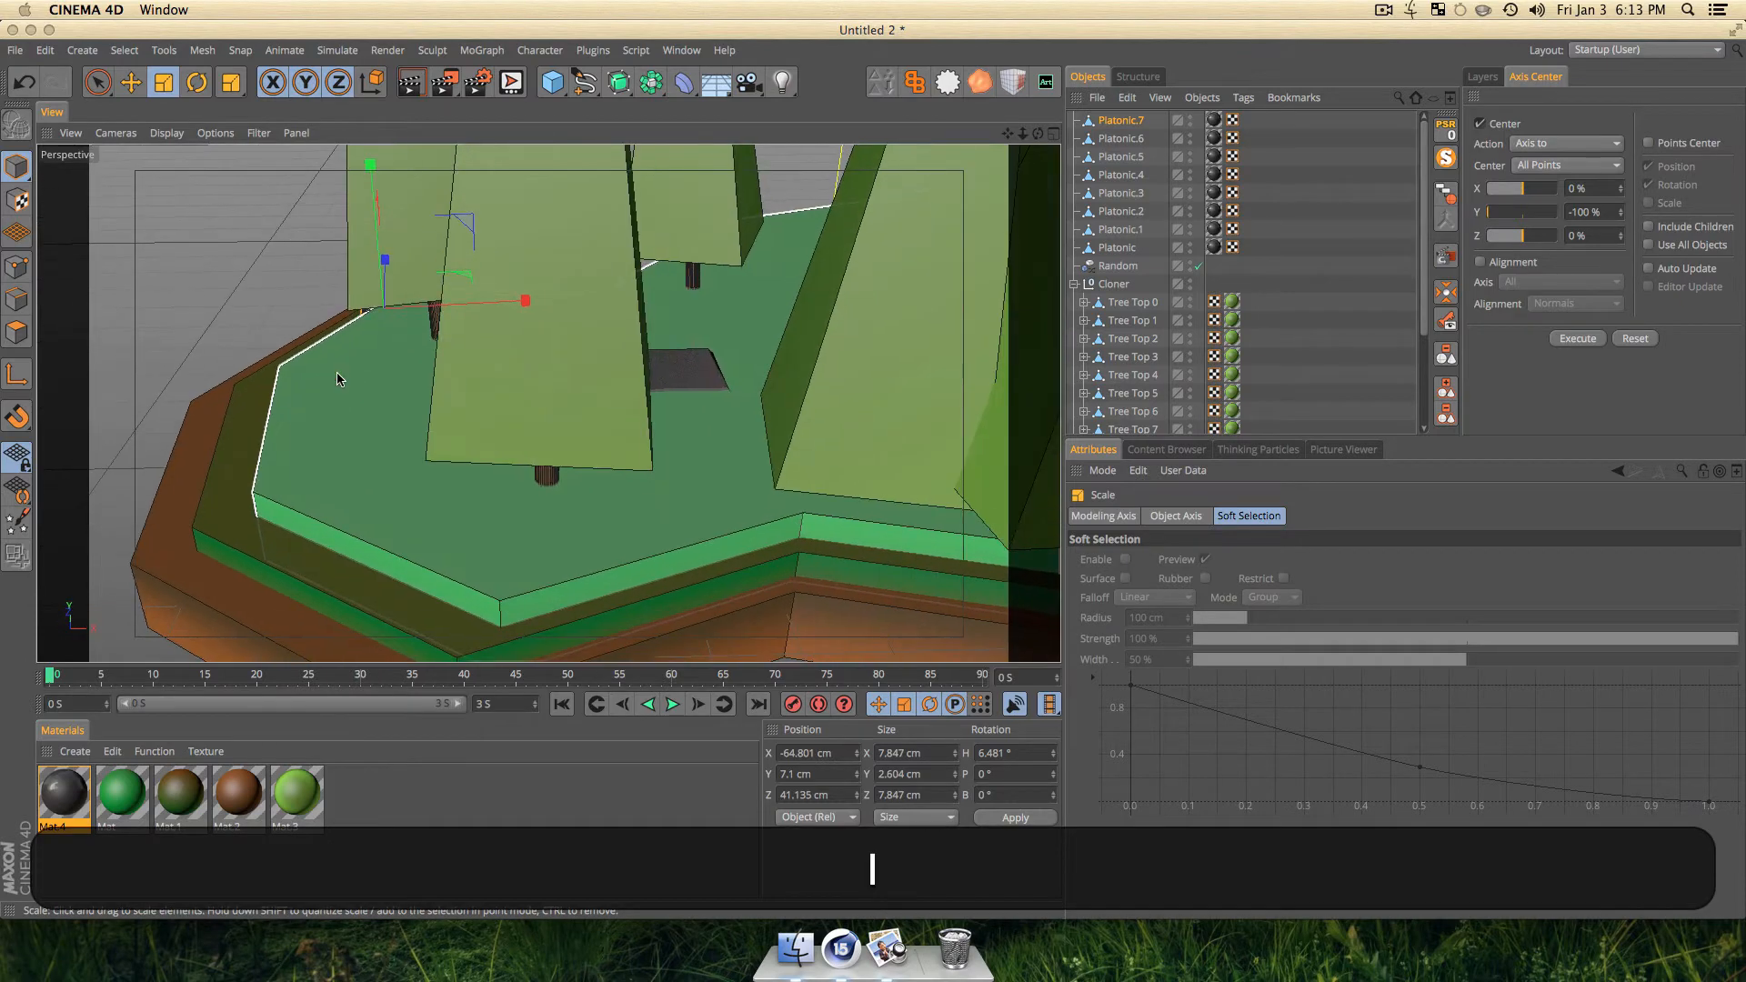
Raise the 27.5 cm rock among the trees to about Y 11.2 cm.
key("3")
left_click_drag(675, 367, 124, 436)
left_click(677, 359)
key("e")
key("3")
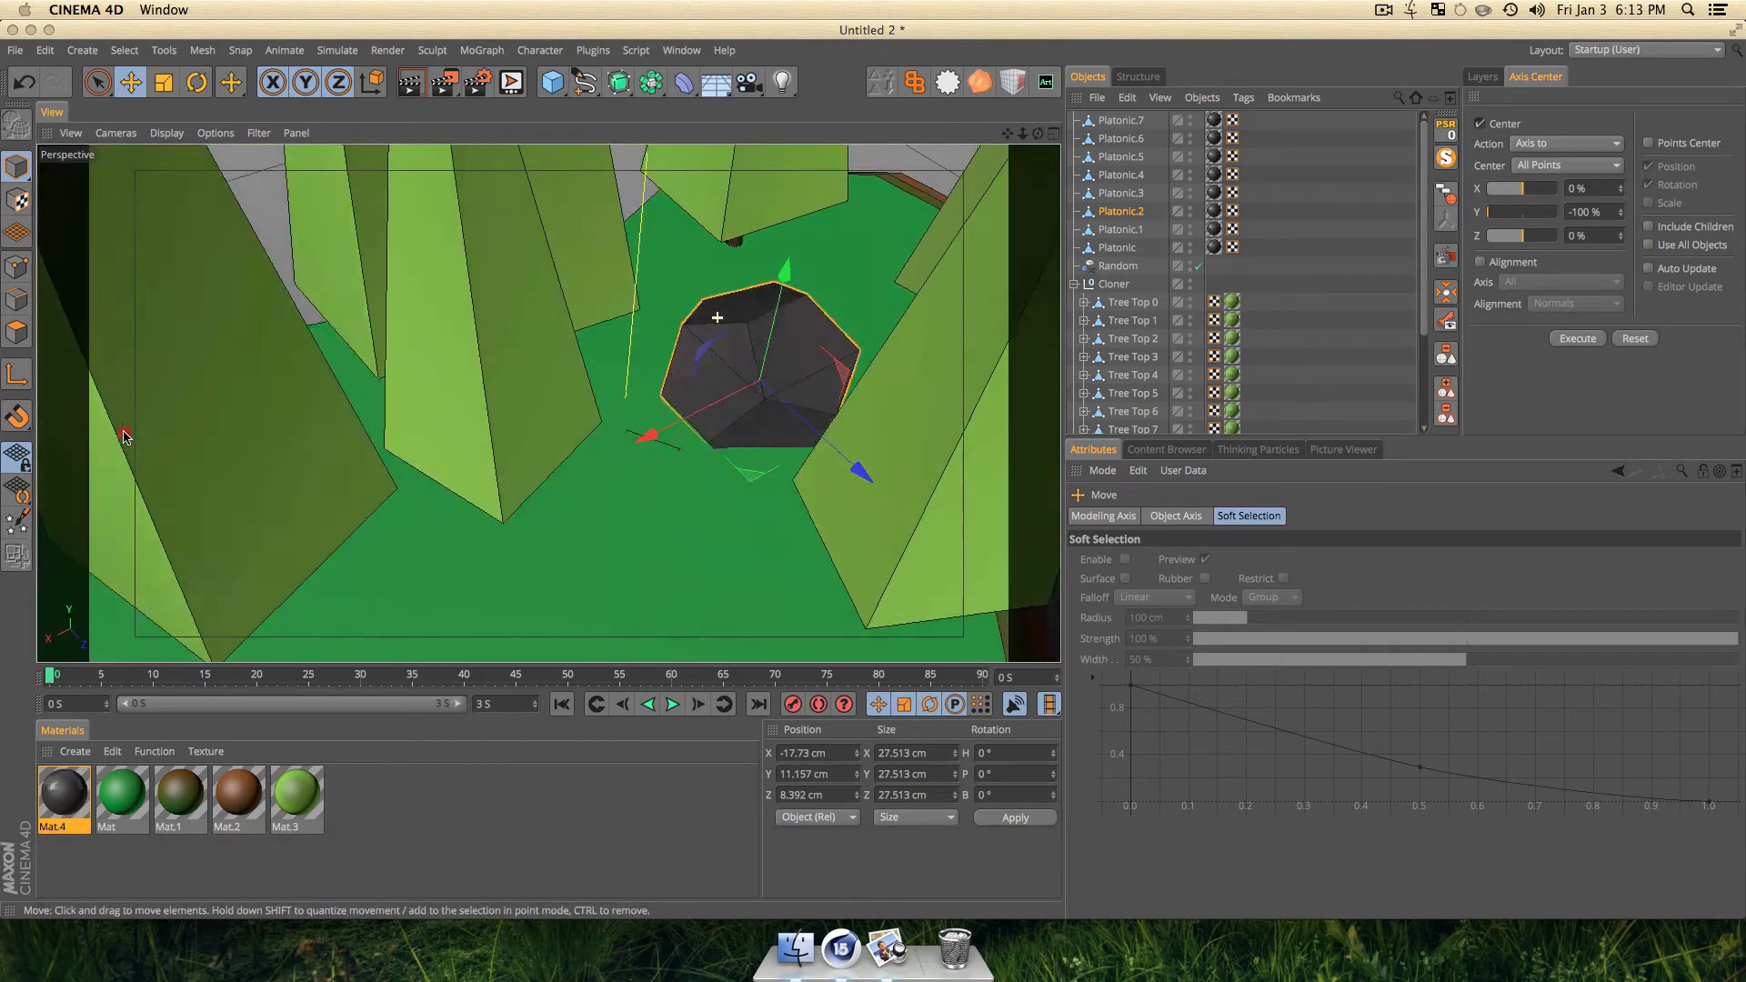
Stretch the large rock at the island's wide end to about 53.2 cm in X and 75.6 cm in Z.
left_click(1135, 231)
scroll(642, 484, "down", 5)
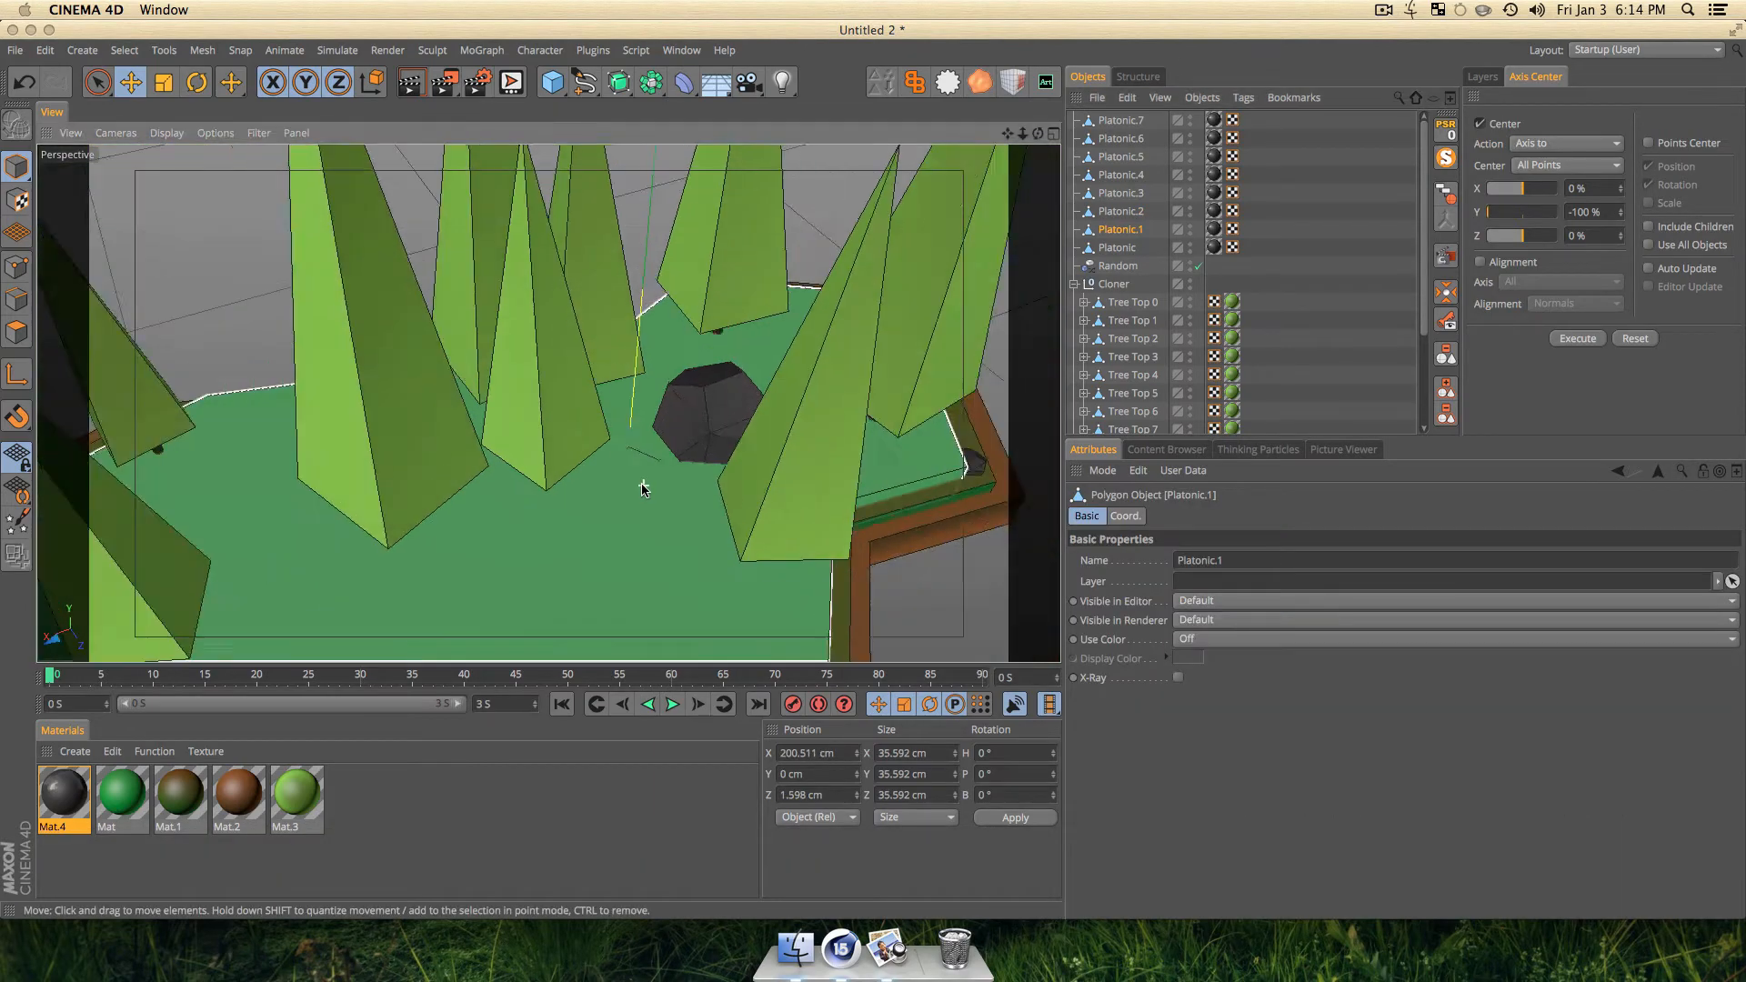
scroll(642, 487, "down", 5)
key("1")
left_click_drag(499, 604, 637, 311)
scroll(636, 311, "up", 5)
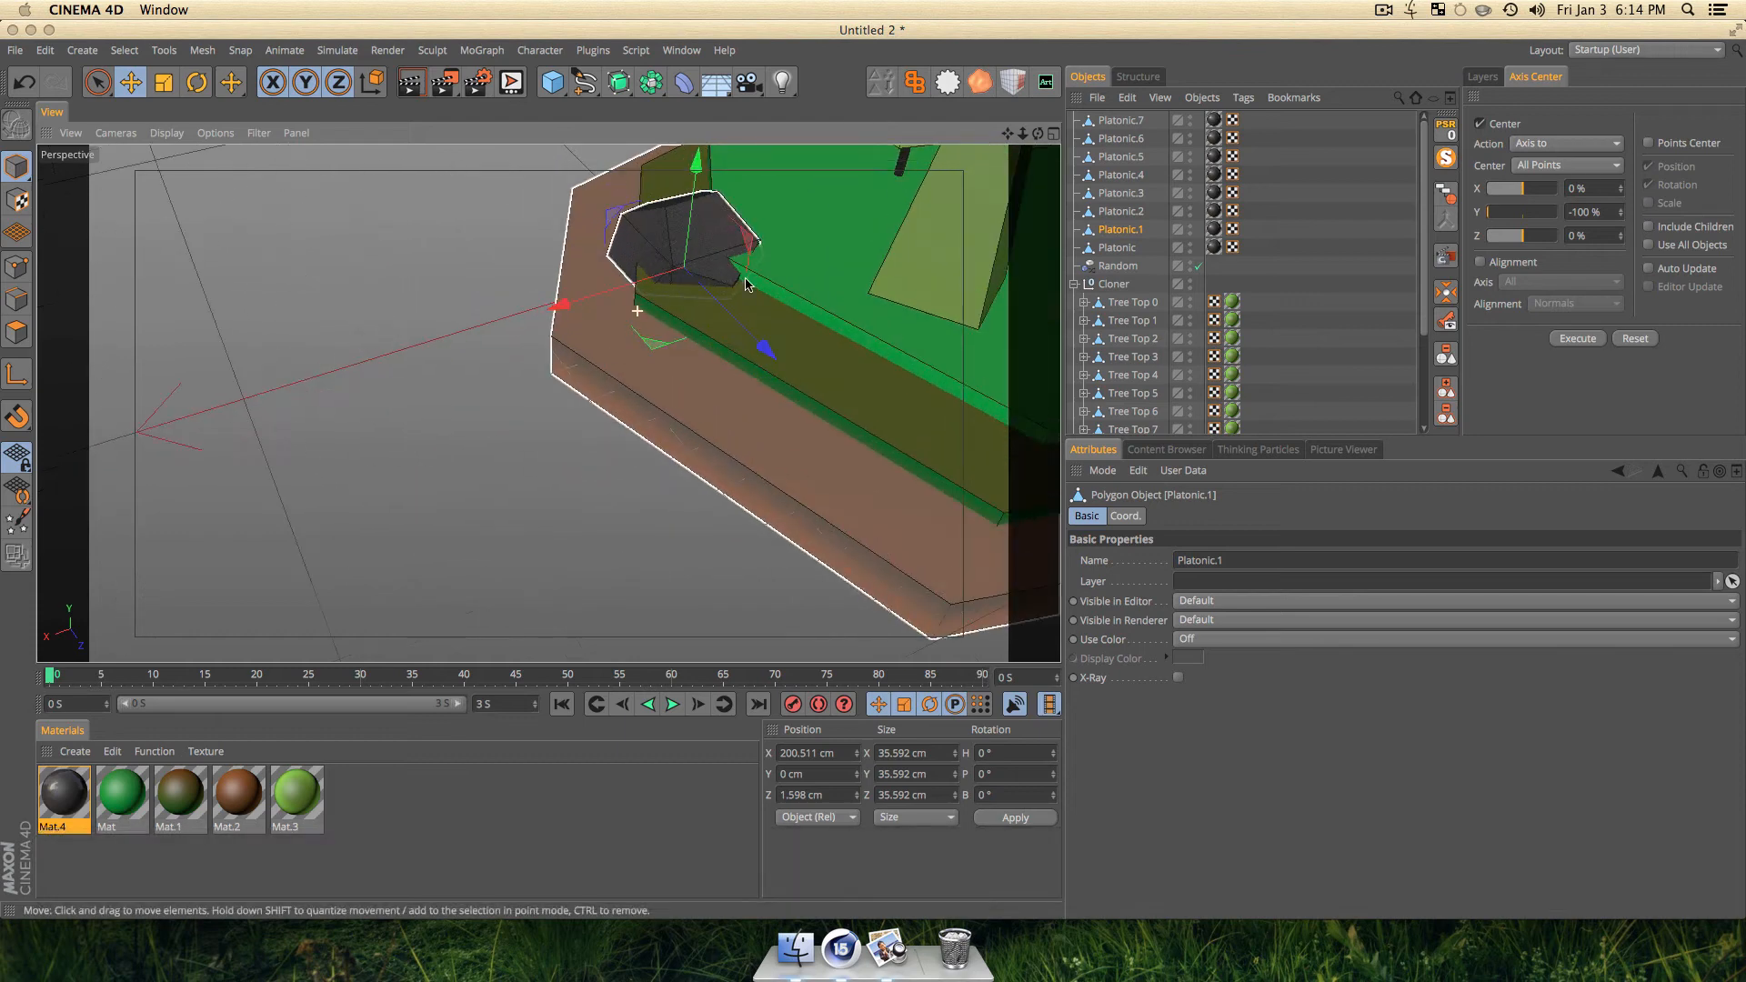
key("t")
left_click_drag(767, 347, 876, 458)
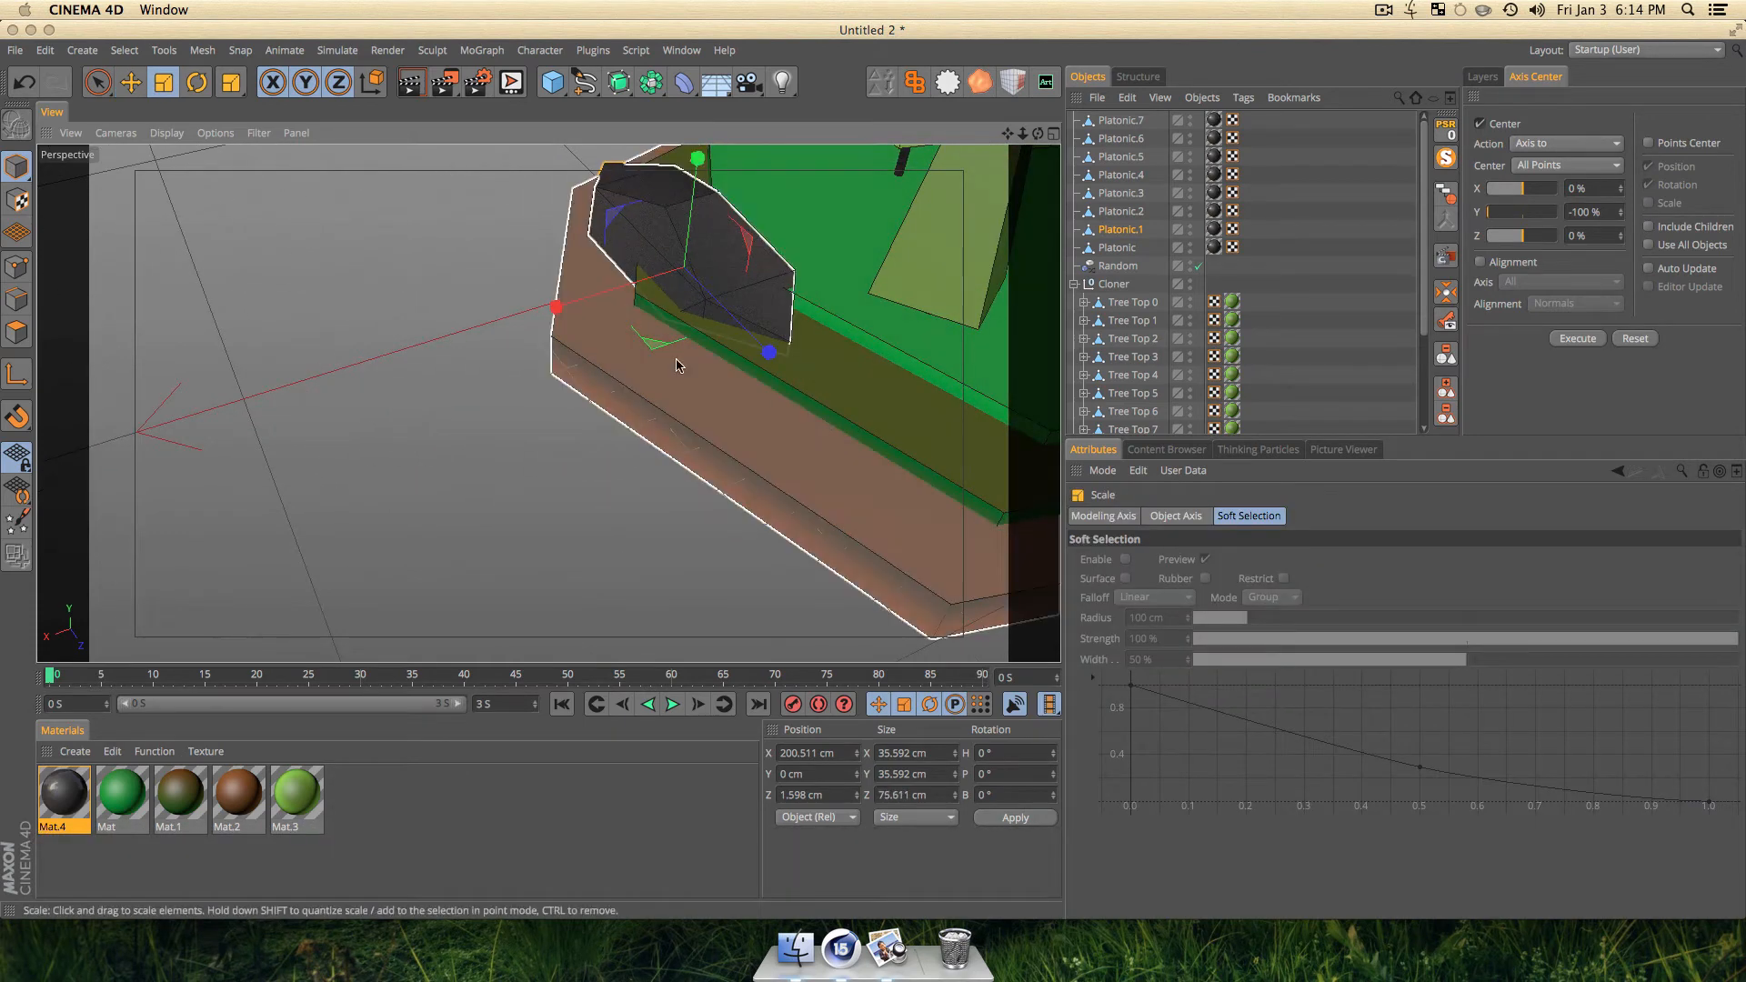
left_click_drag(557, 307, 486, 333)
Rotate the stretched rock to about H 9.1°, P 5°, B 28.6° and shift it to about X 202.6, Y -1.2, Z 9.8 cm.
key("r")
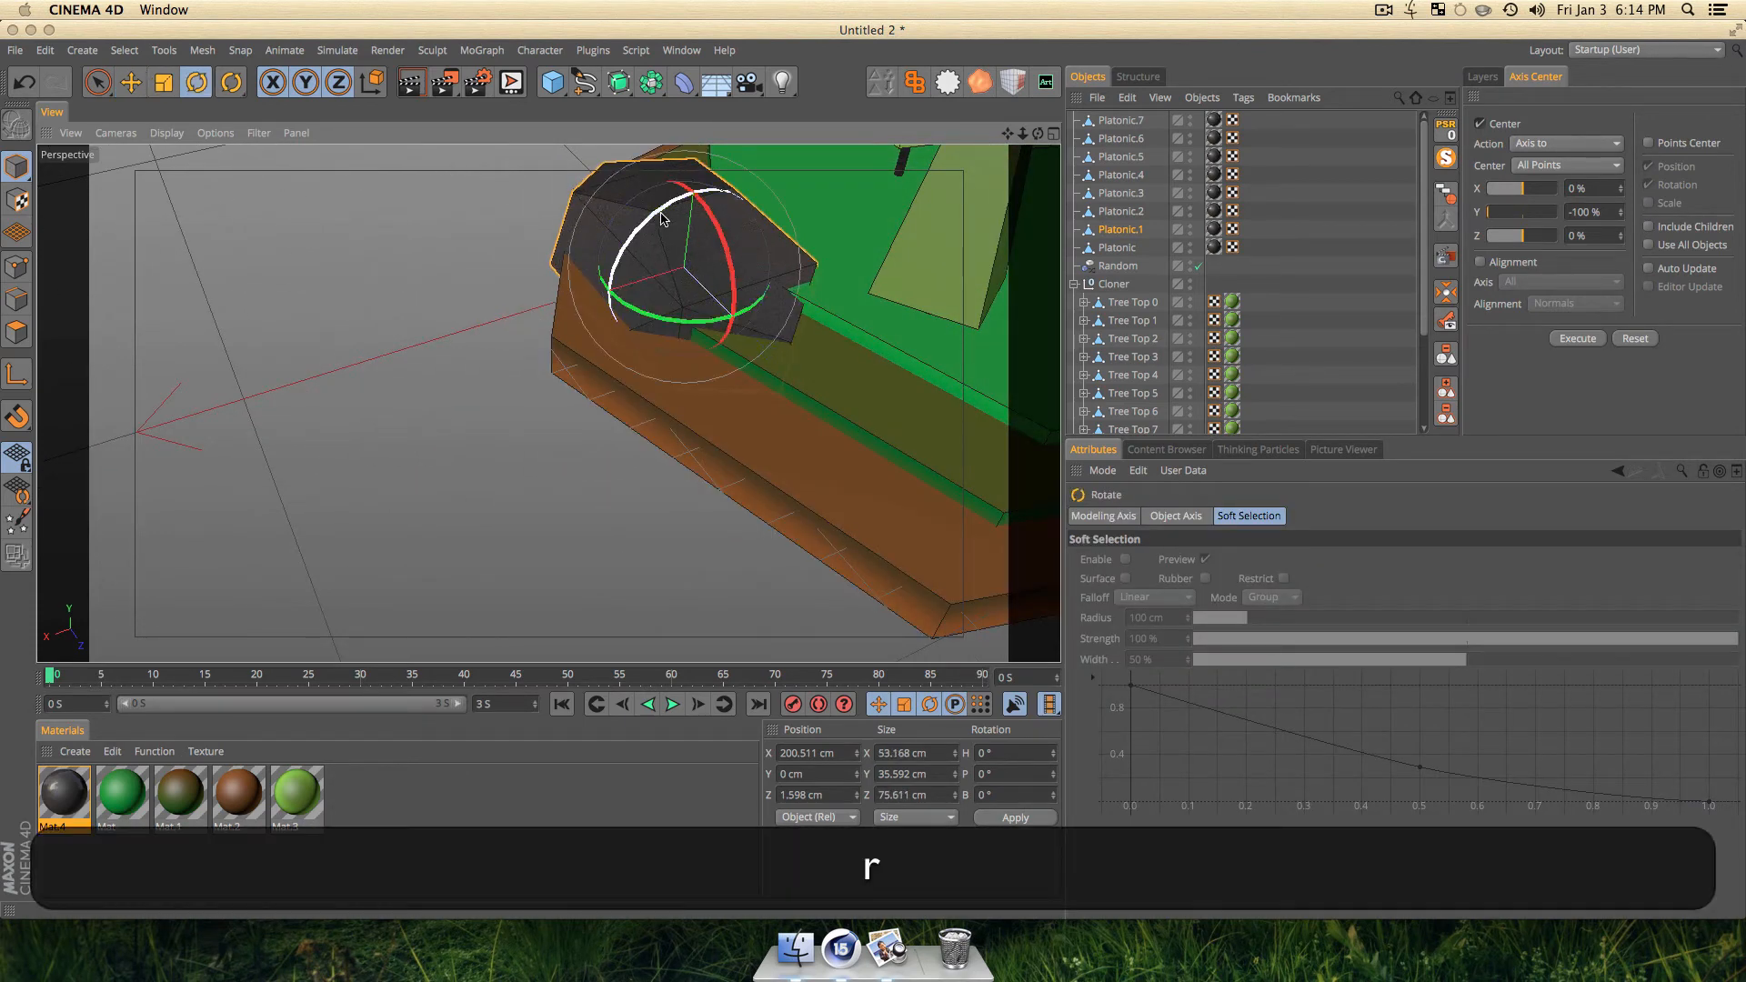
left_click_drag(661, 218, 705, 357)
key("e")
key("r")
key("e")
left_click_drag(609, 386, 600, 394)
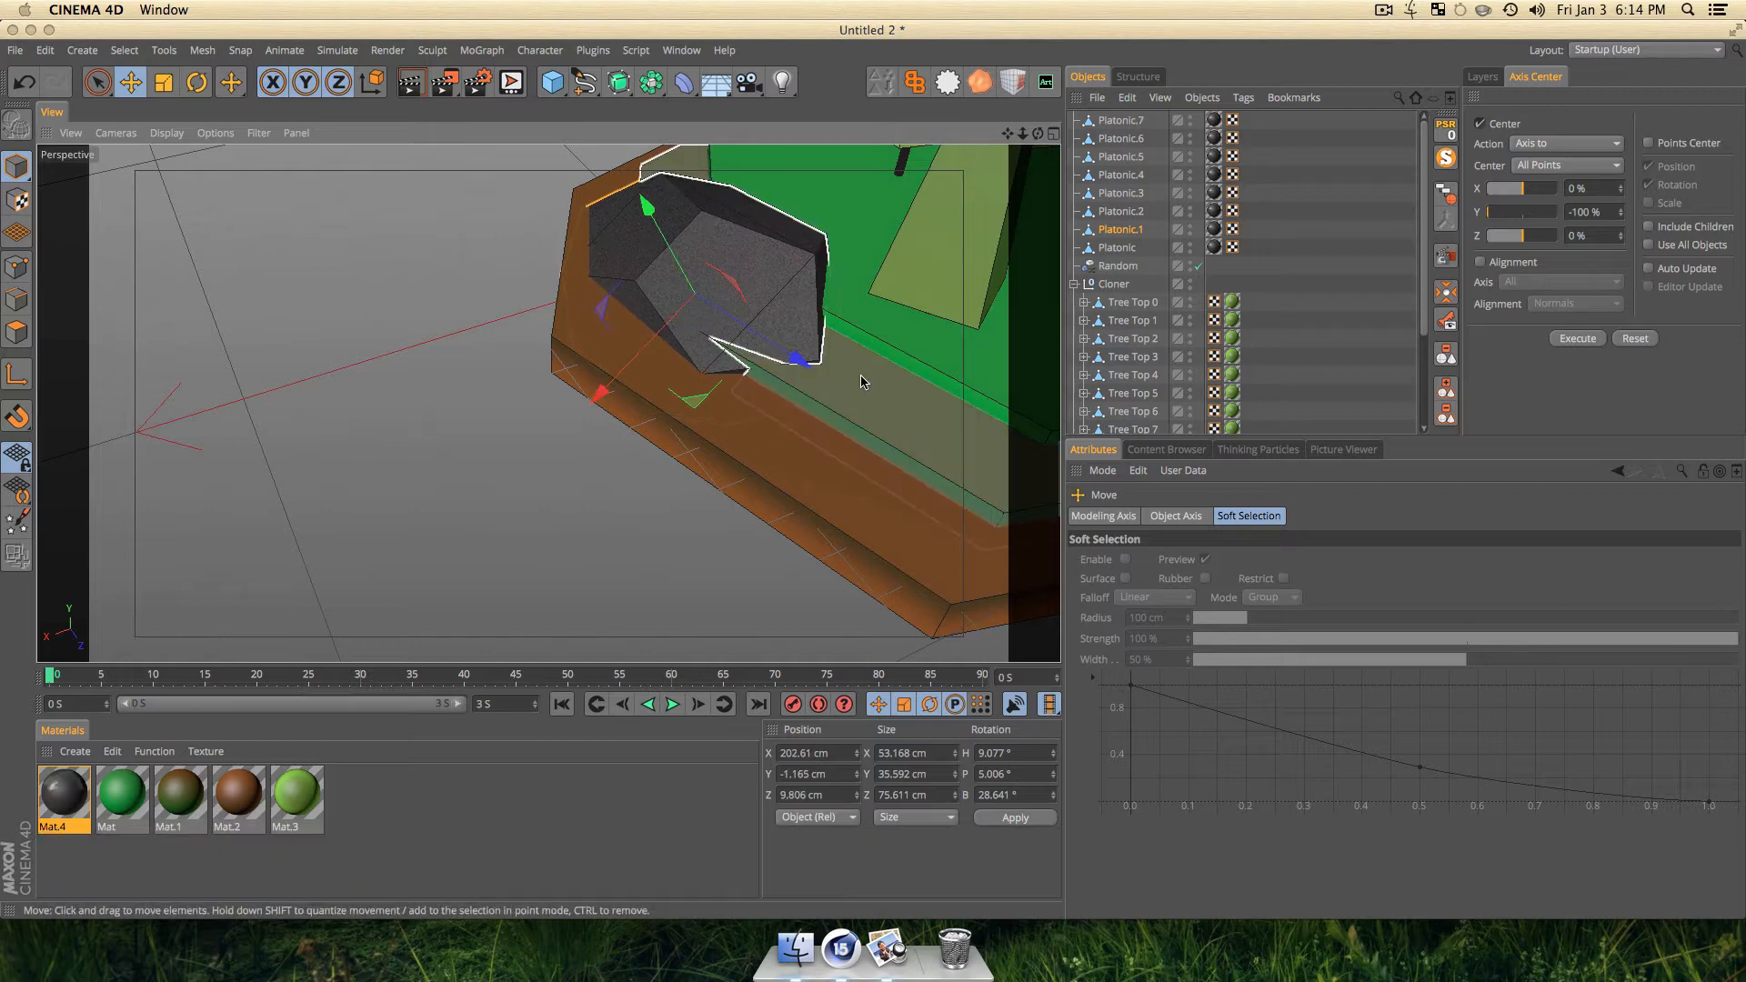
Rotate the small rock on the island's long rim to a bank of about -83.7°.
scroll(859, 386, "down", 8)
key("1")
left_click_drag(858, 382, 635, 318)
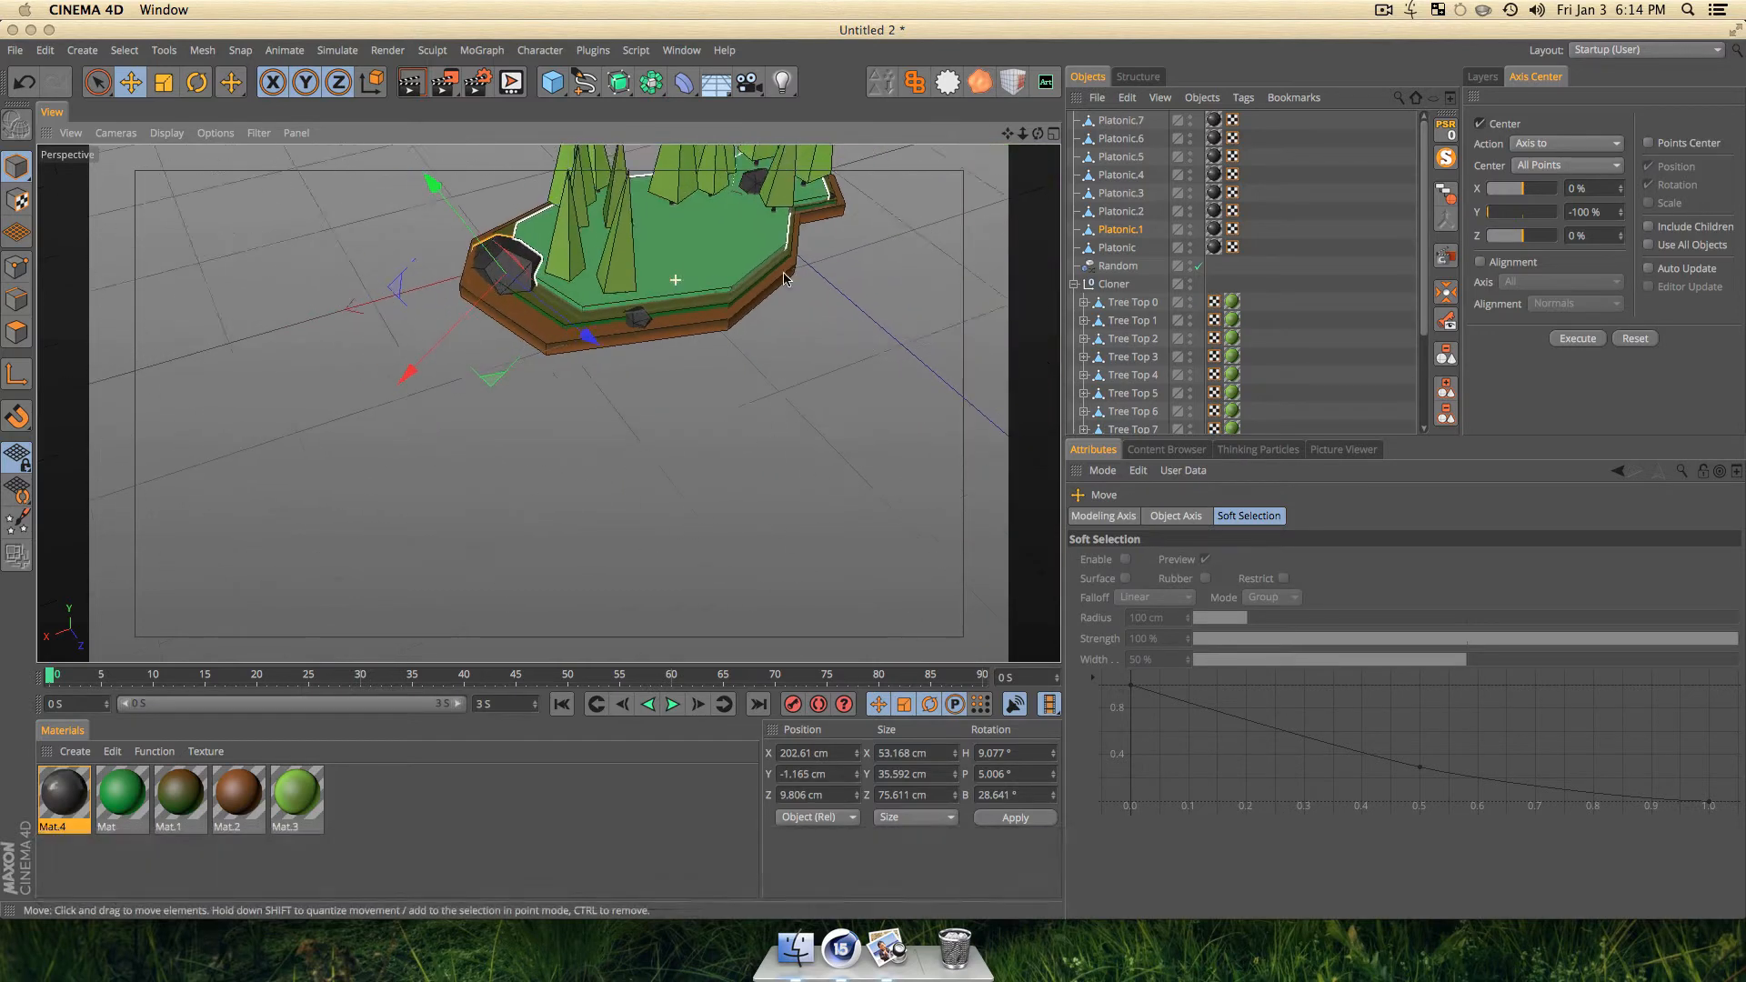
key("3")
left_click_drag(718, 270, 551, 180)
scroll(646, 265, "up", 8)
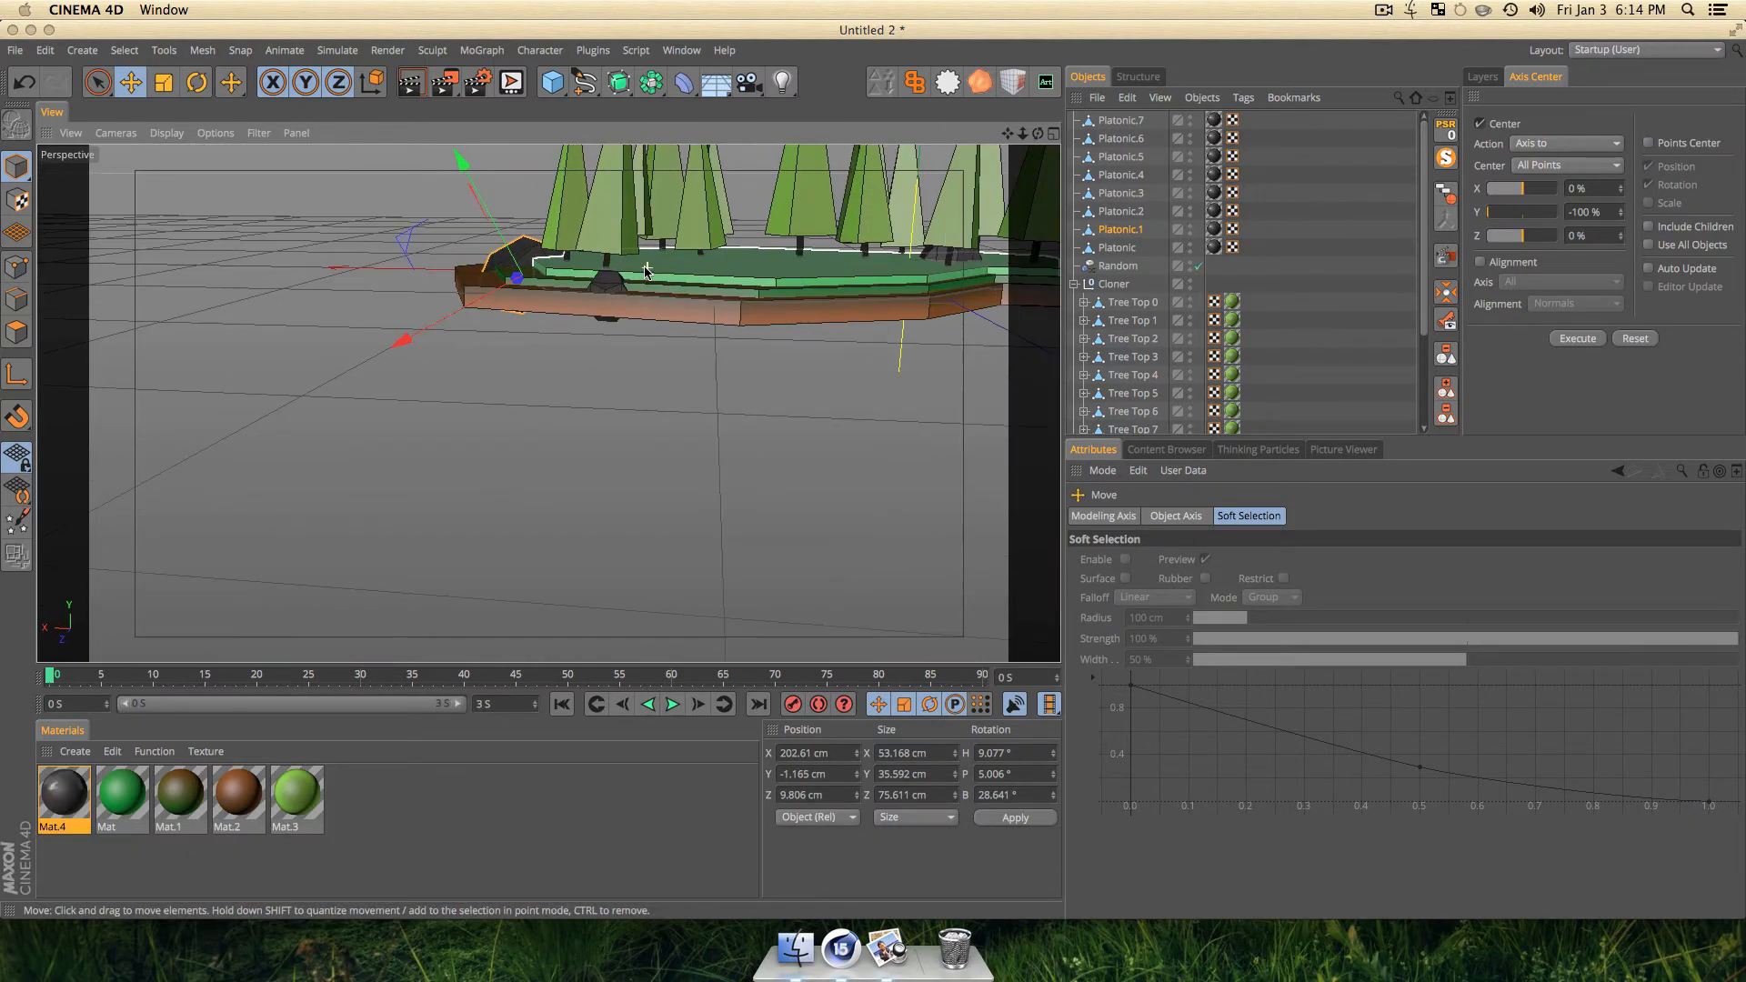
left_click(596, 289)
key("r")
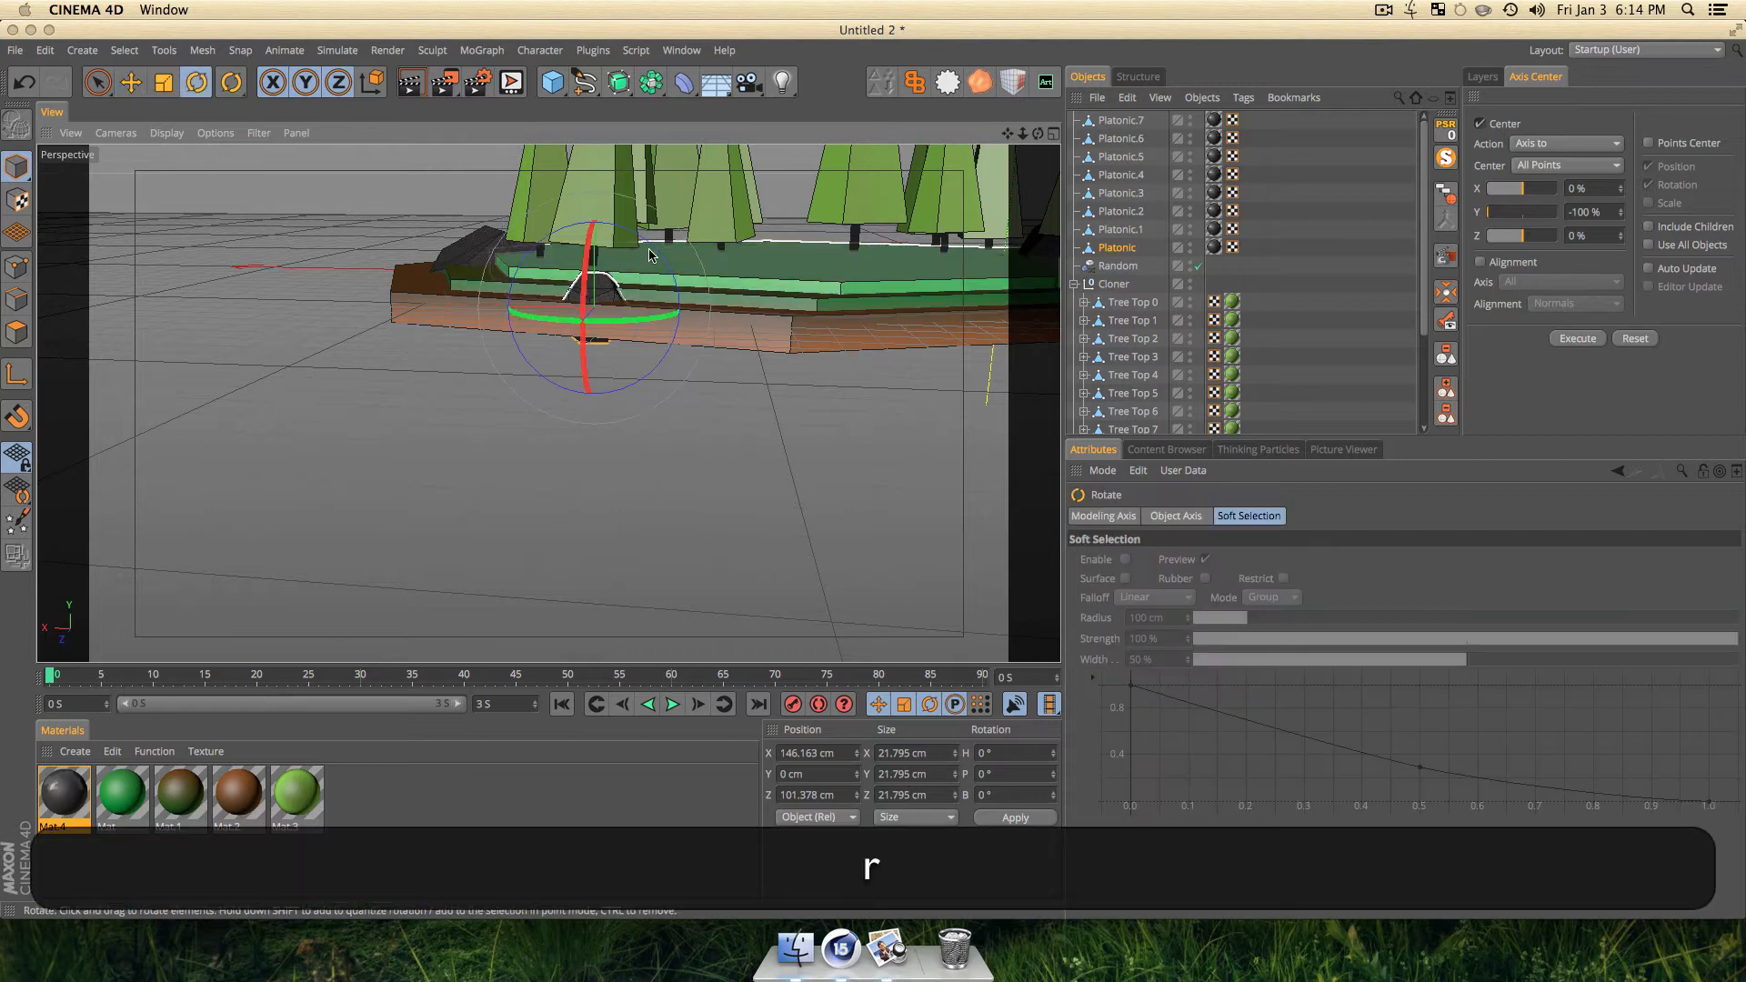
left_click_drag(653, 246, 681, 380)
Scale the tilted rim rock to about 7.9 x 16.8 x 16.8 cm and raise it to about Y 3 cm.
key("t")
left_click_drag(765, 264, 635, 333)
key("t")
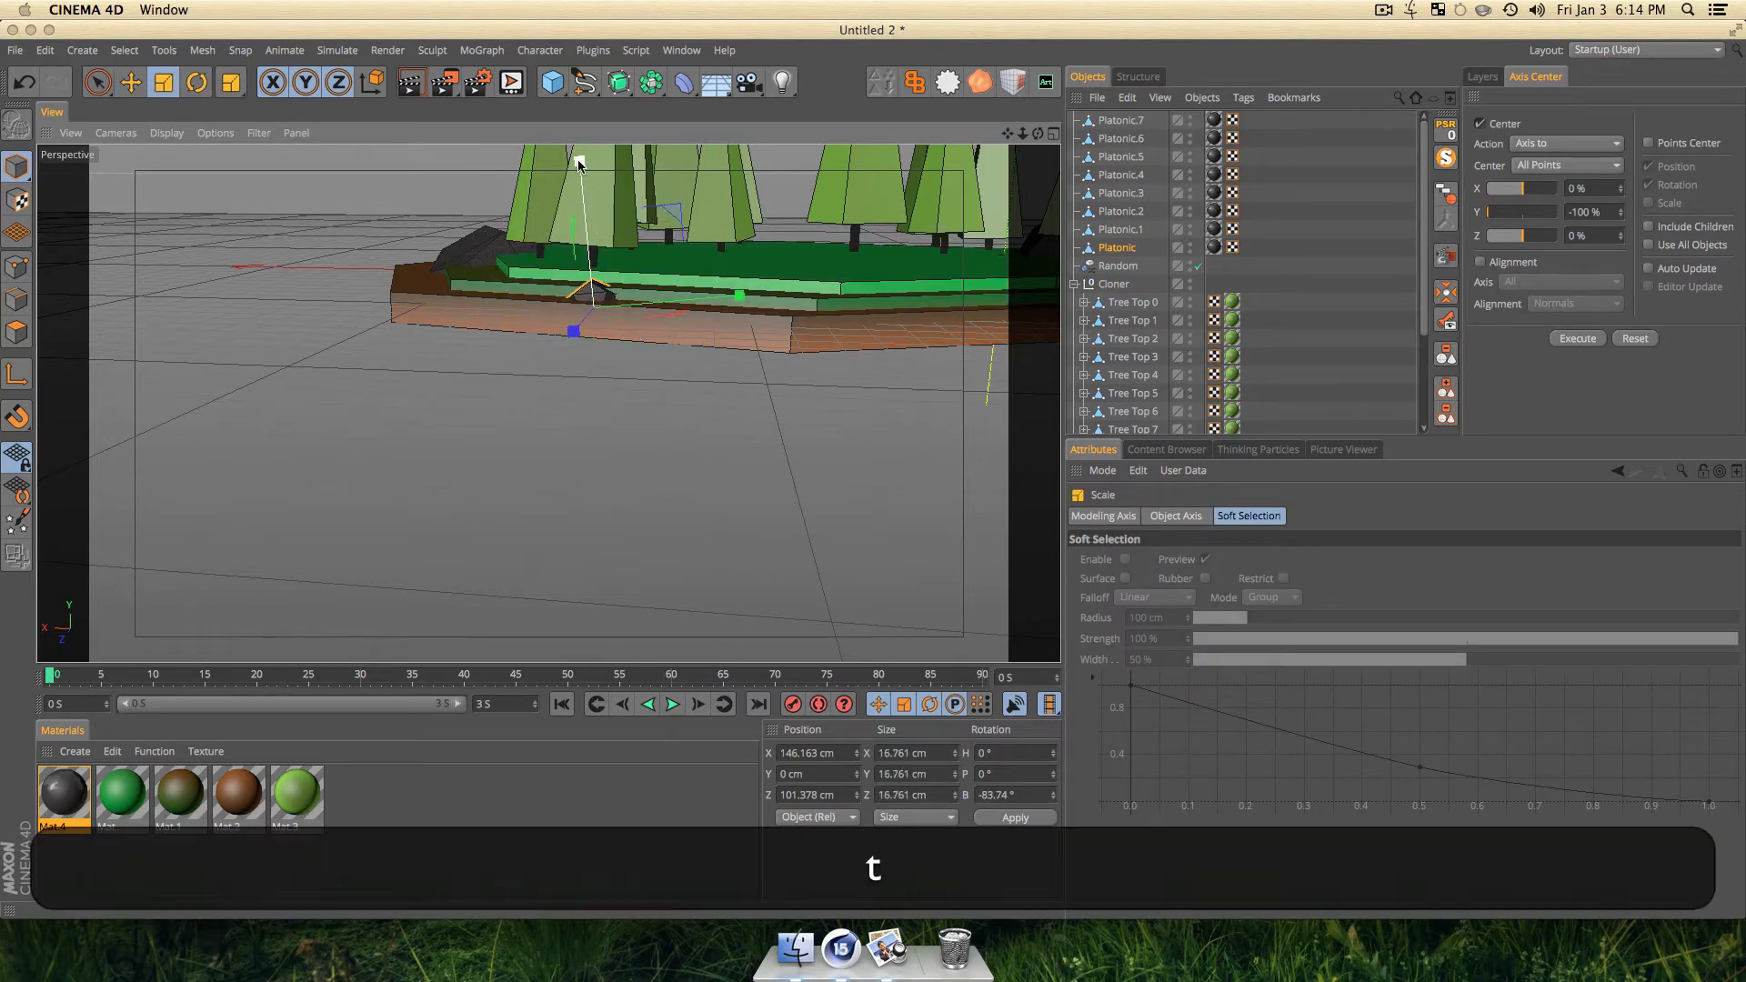
left_click_drag(578, 160, 585, 228)
key("e")
key("1")
left_click_drag(800, 259, 932, 400)
key("3")
key("1")
left_click_drag(914, 214, 967, 213)
key("3")
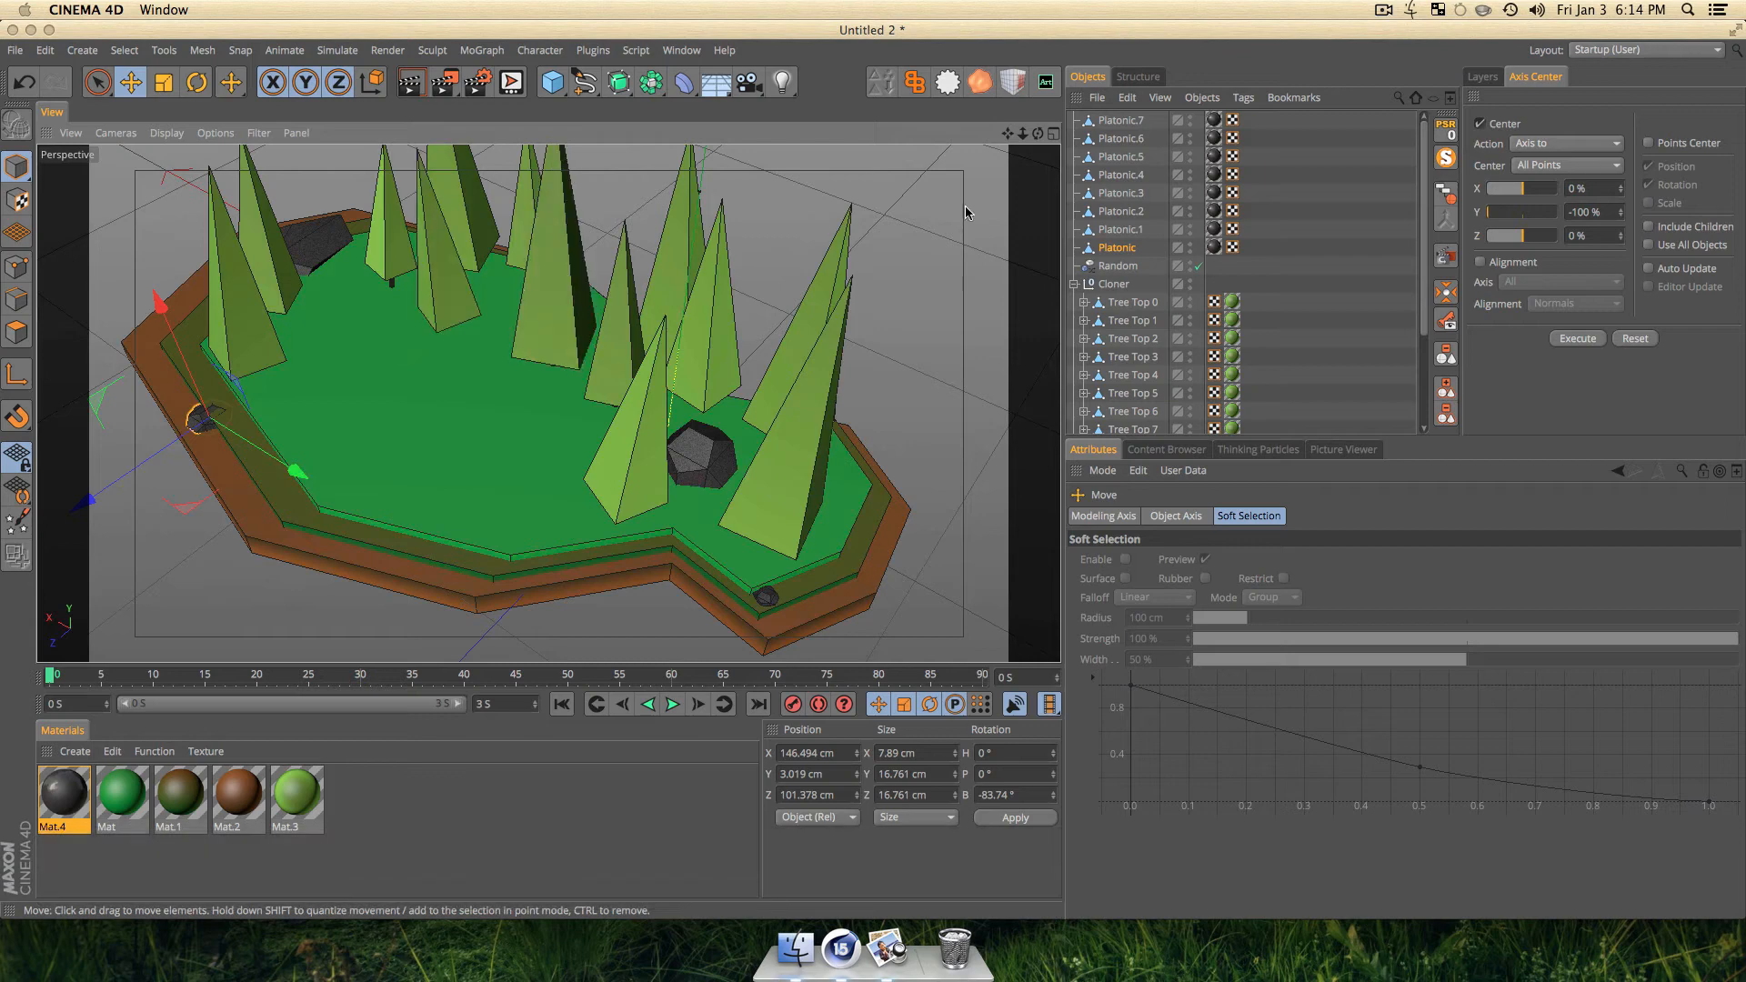
Raise the Platonic.5 rock to about Y 9.2 cm and stretch it to about 19.6 cm in X and 14.5 cm in Z.
left_click(1109, 157)
key("e")
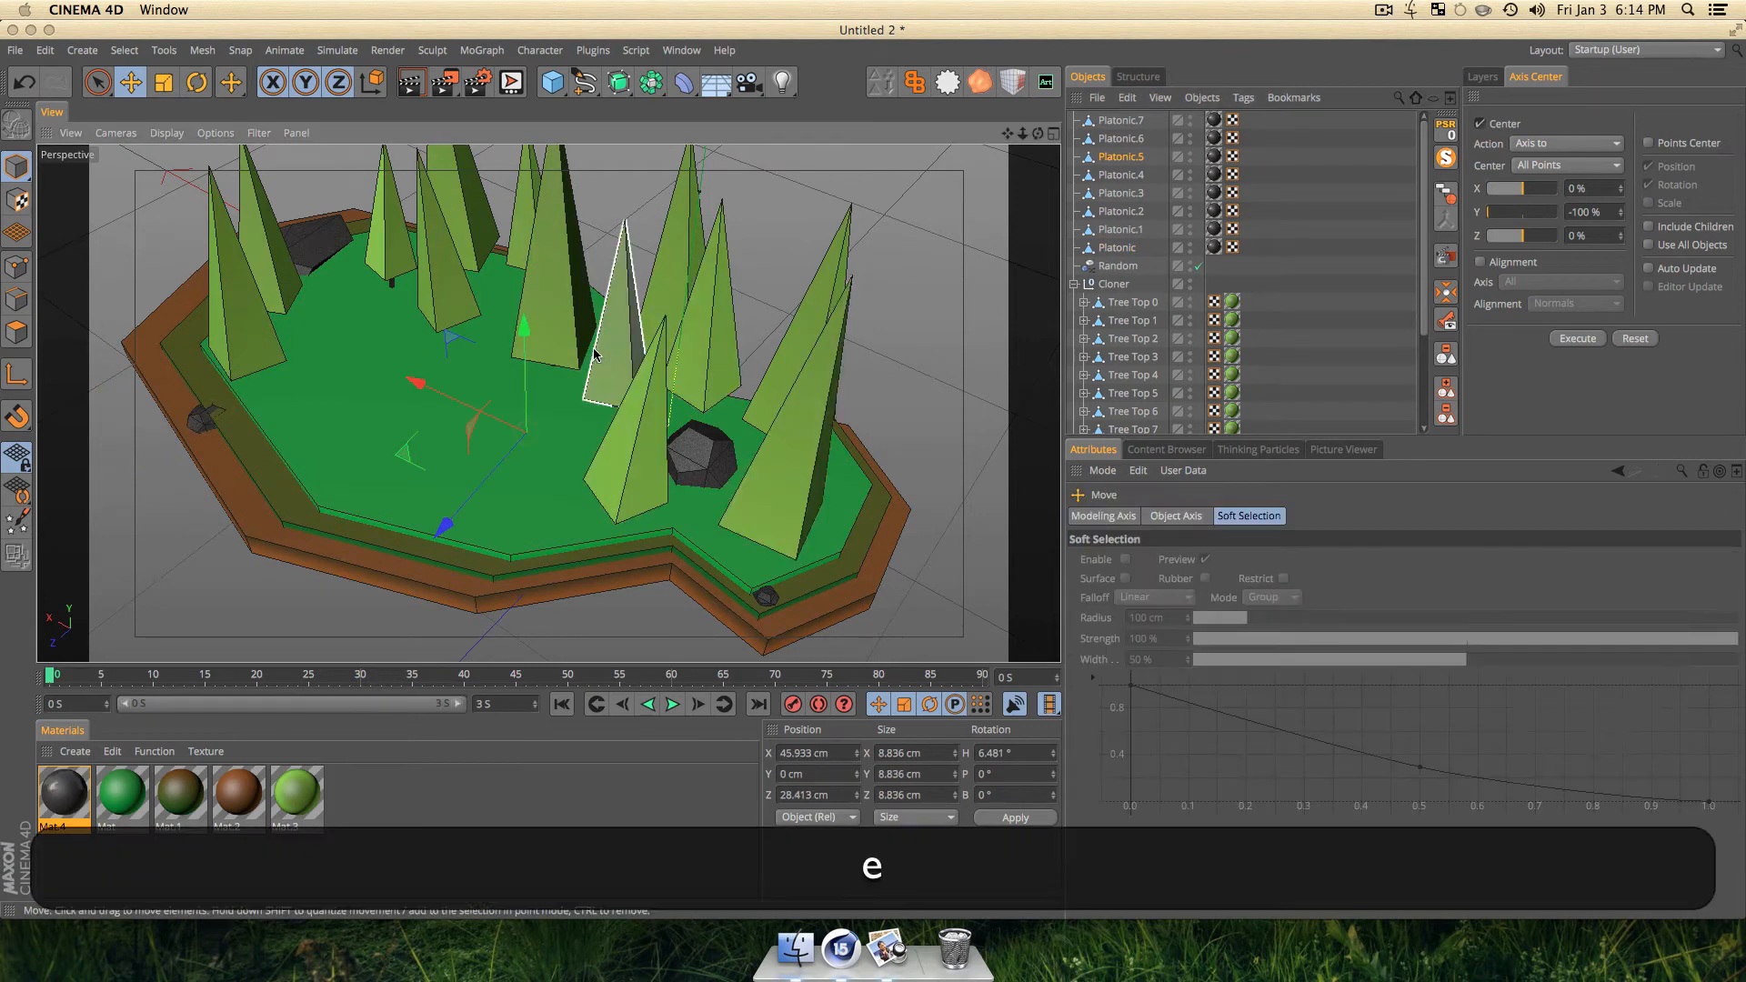
left_click_drag(524, 338, 522, 326)
key("t")
left_click_drag(417, 363, 480, 398)
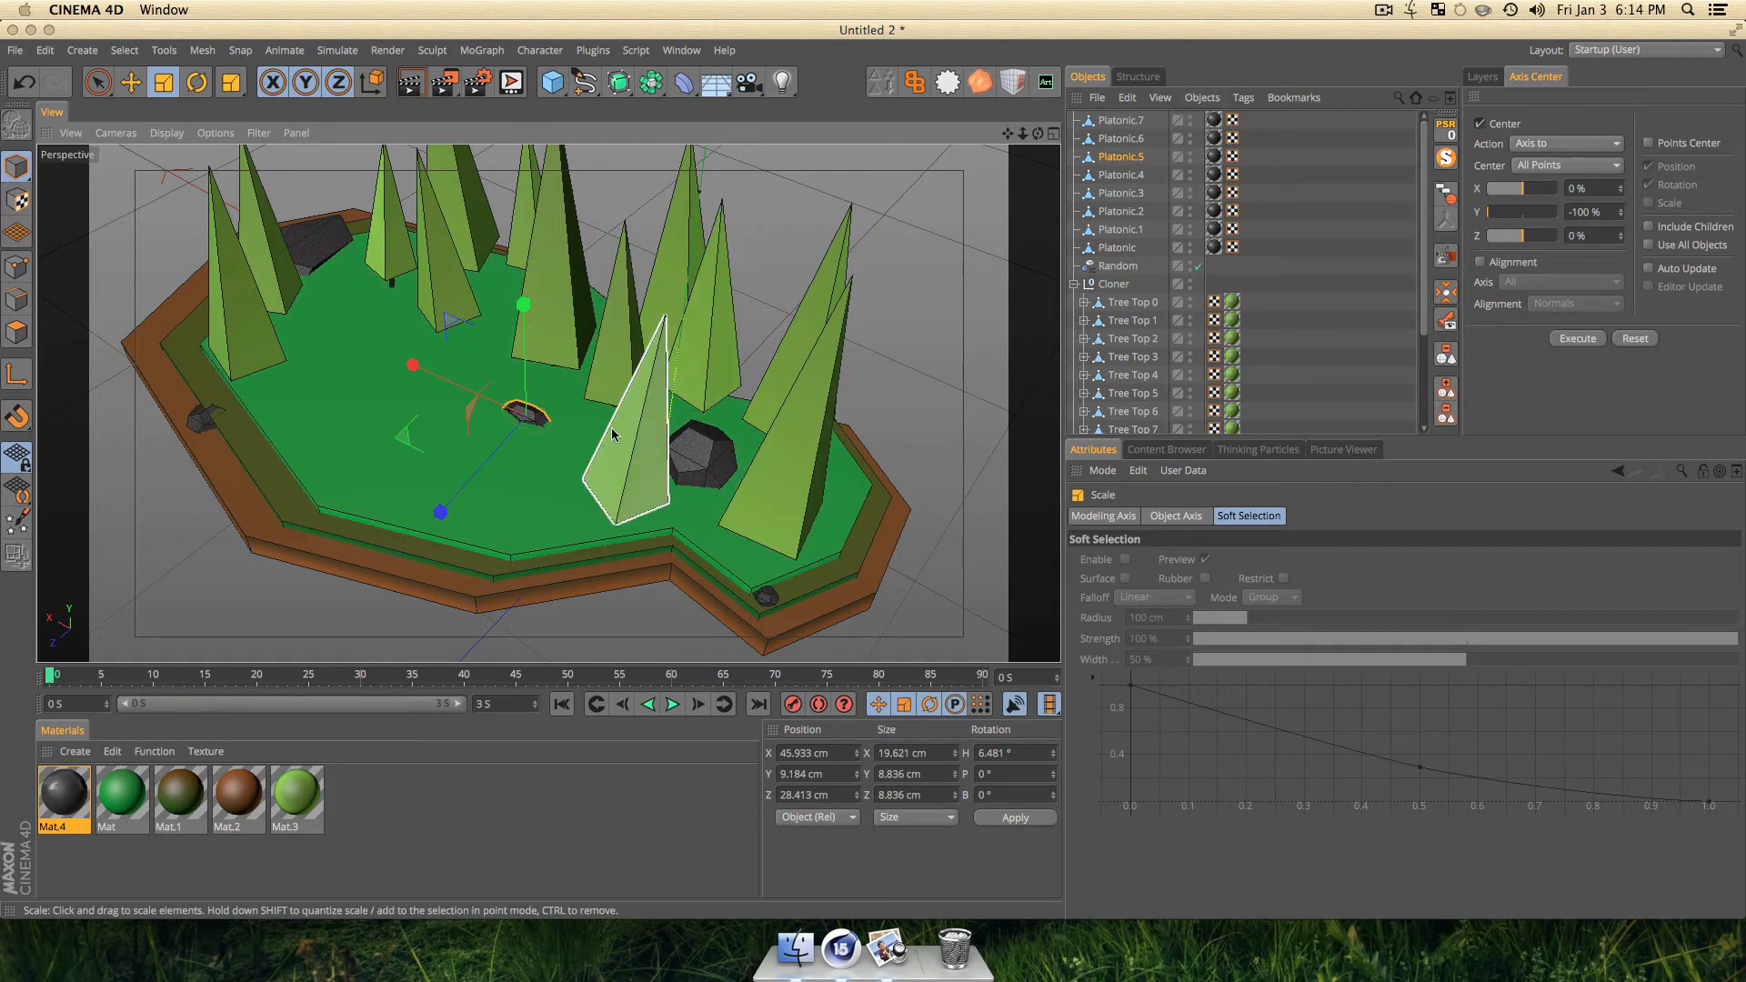
left_click_drag(482, 479, 484, 481)
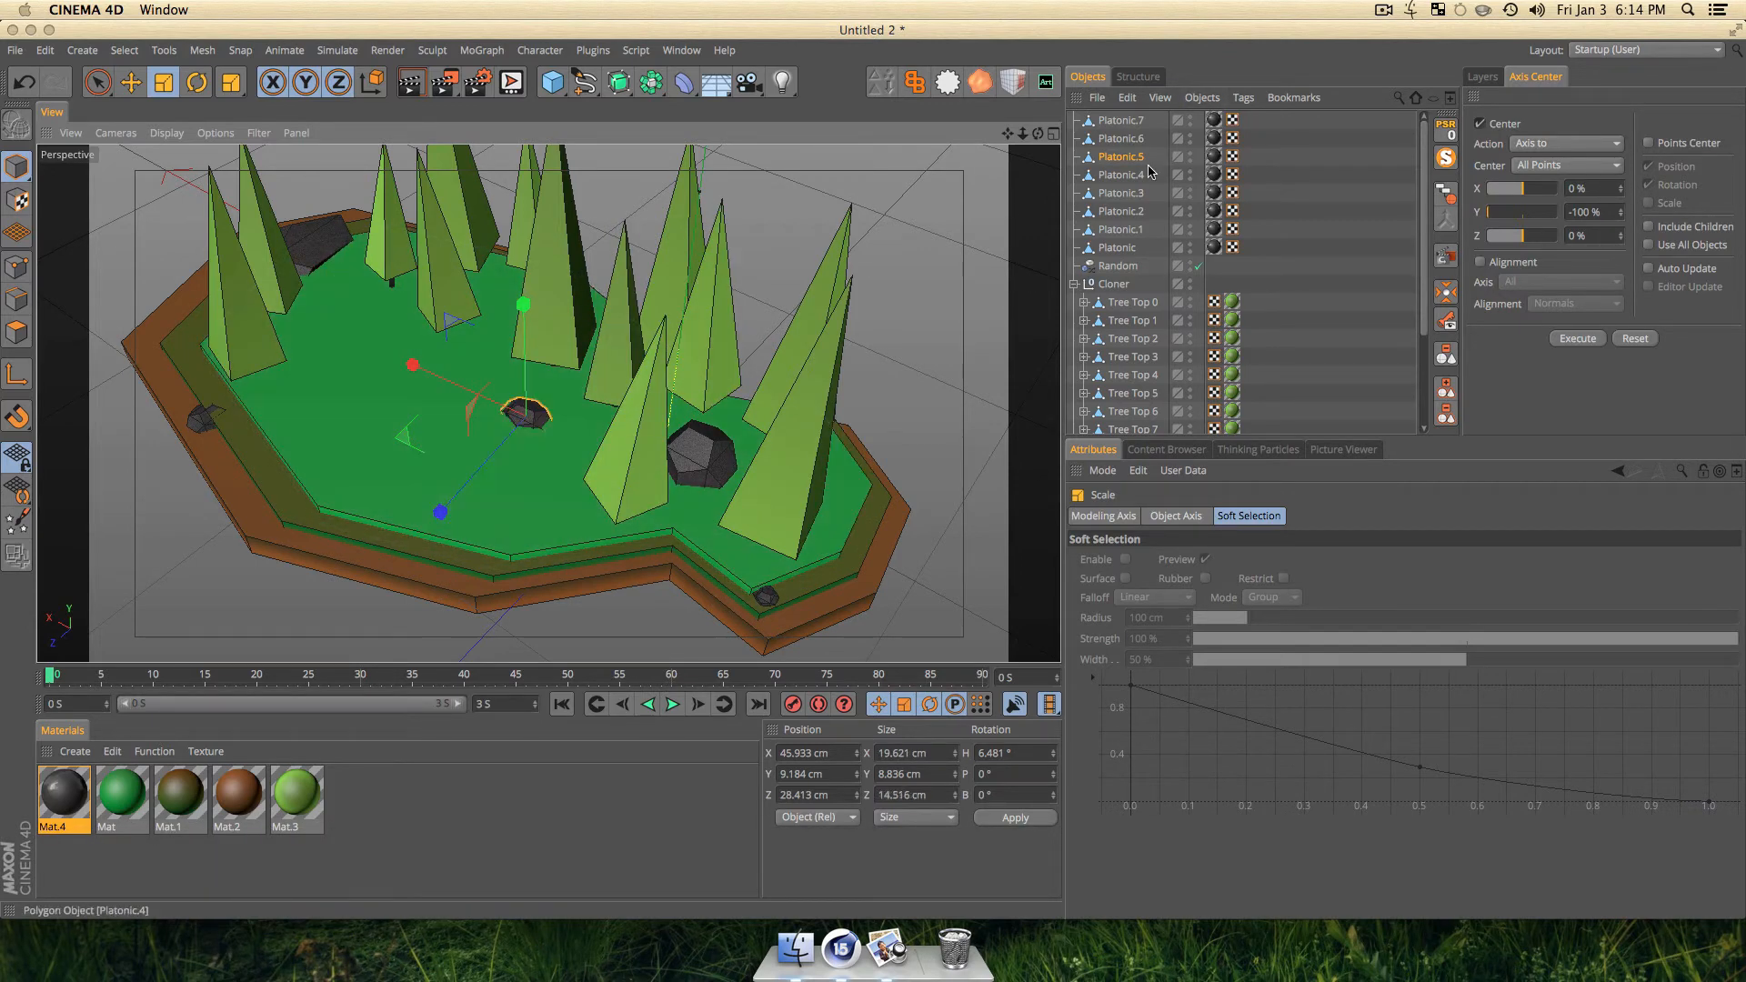
Raise the Platonic.6 rock to about Y 8.6 cm and scale it to about 6.9 x 4.0 x 6.9 cm.
left_click(1122, 174)
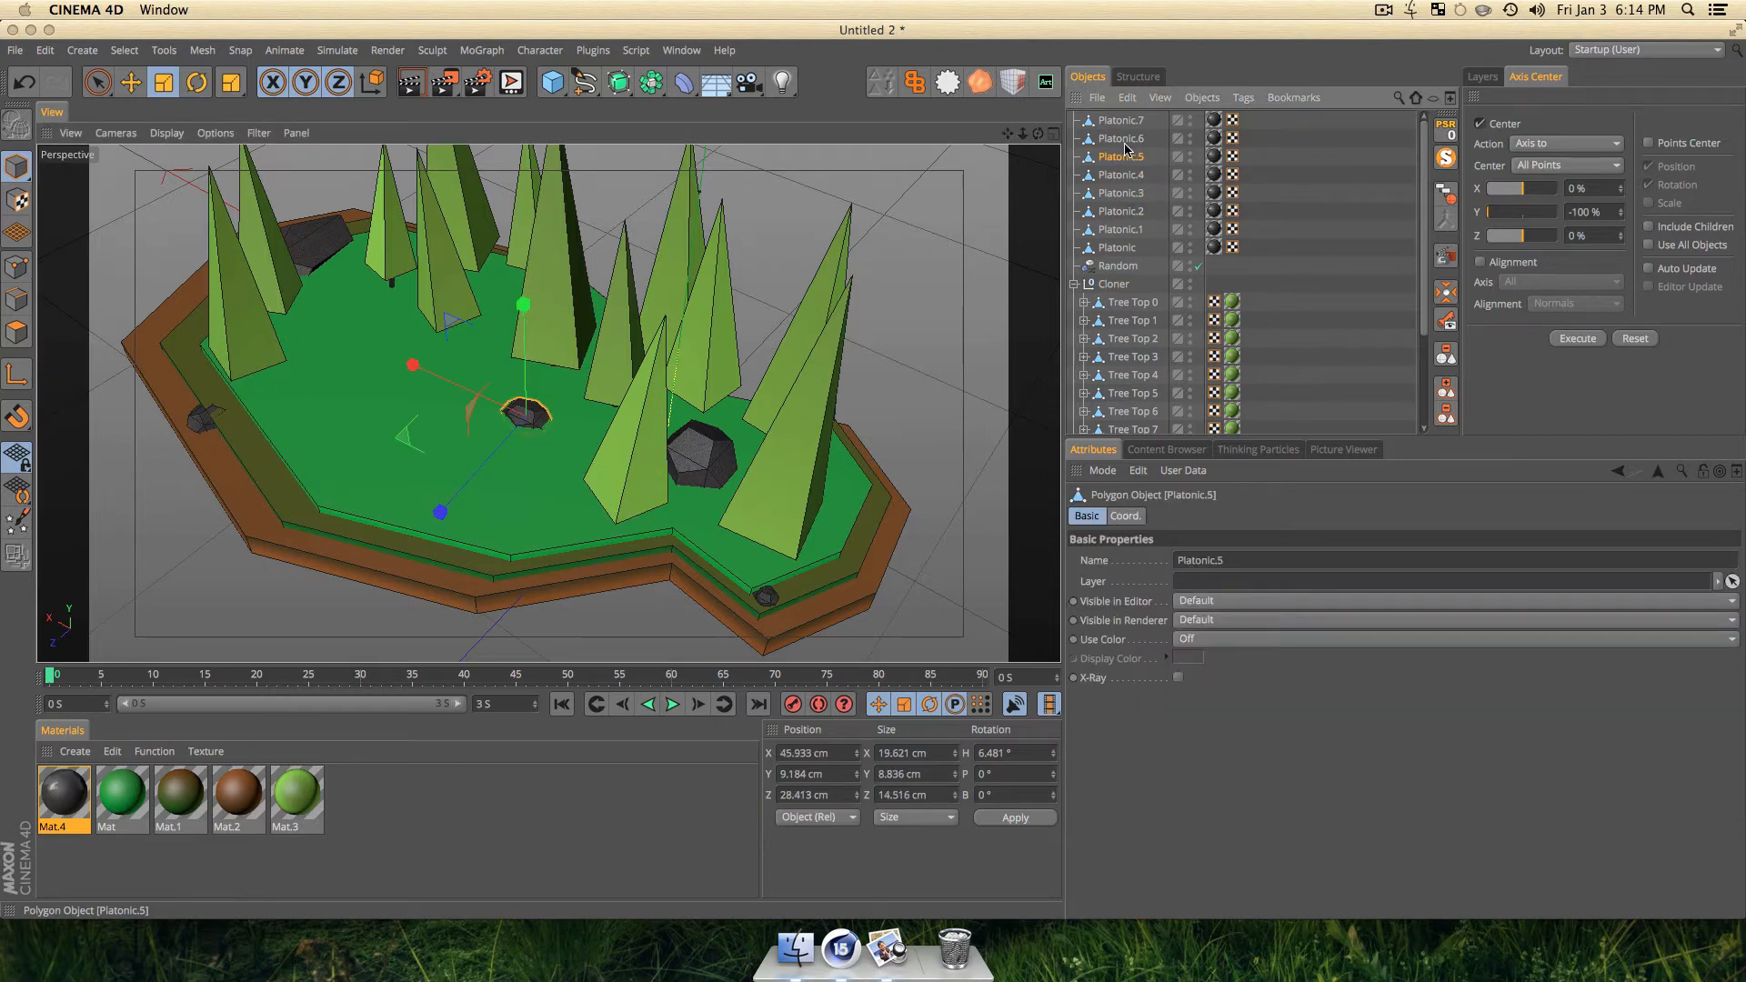
key("e")
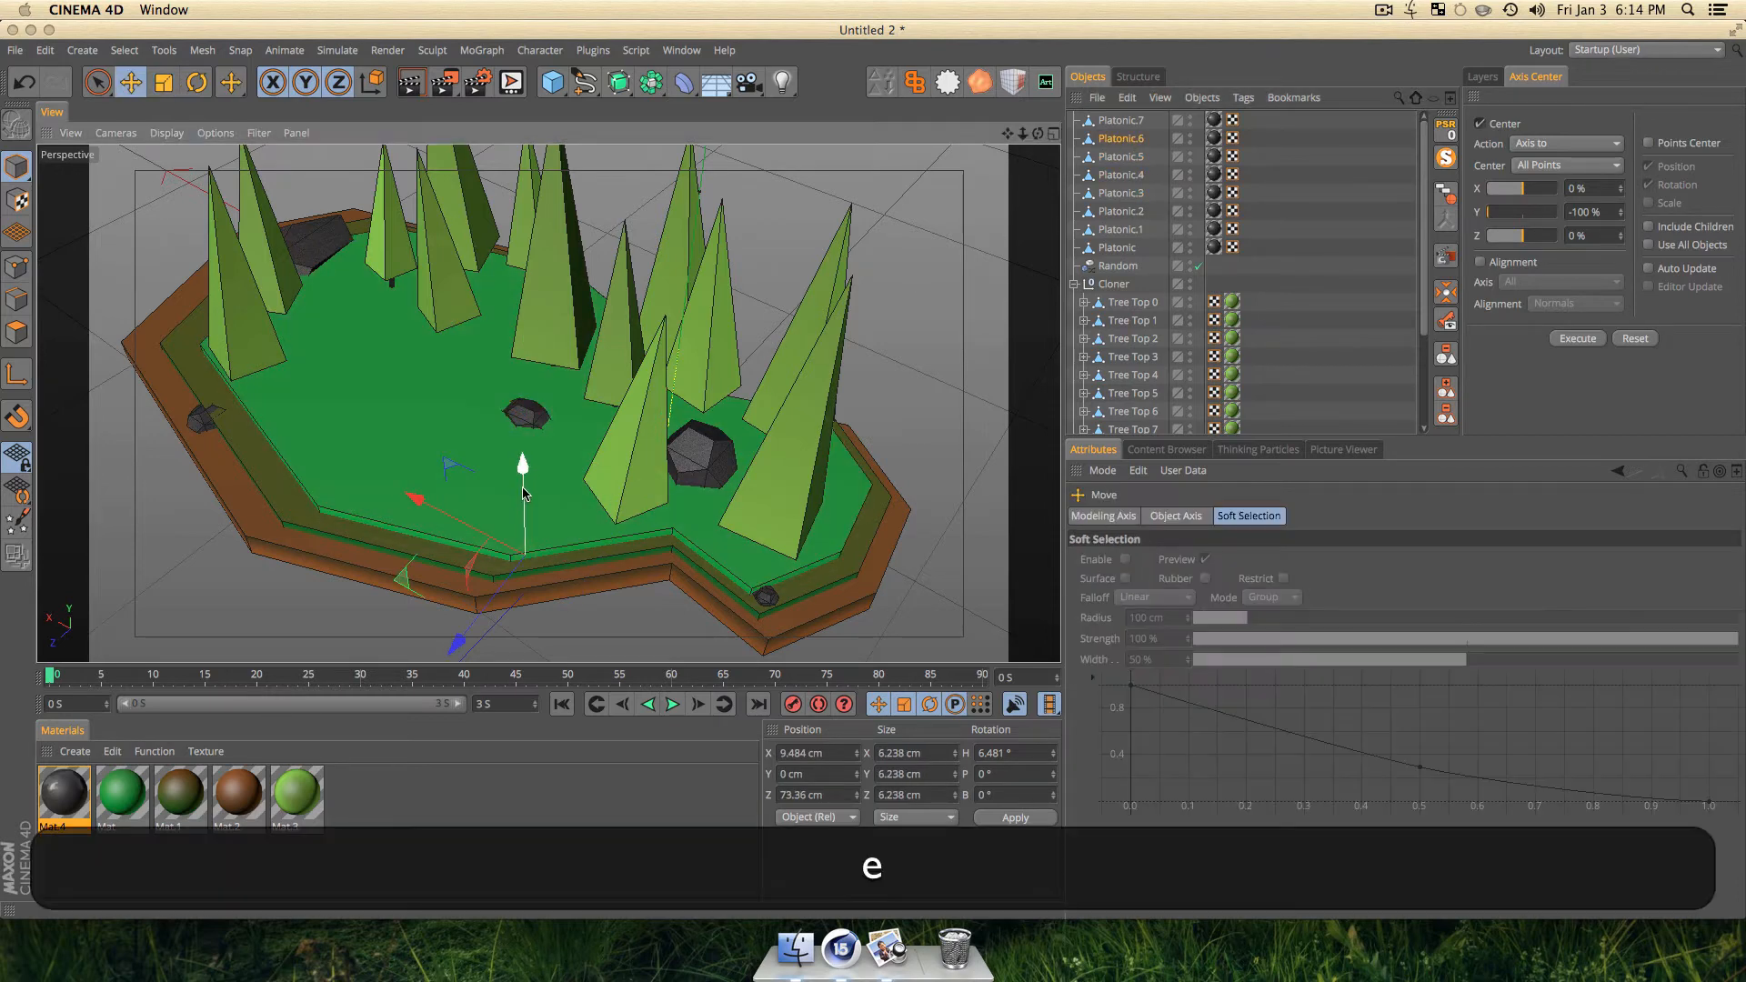
key("t")
left_click_drag(625, 527, 641, 532)
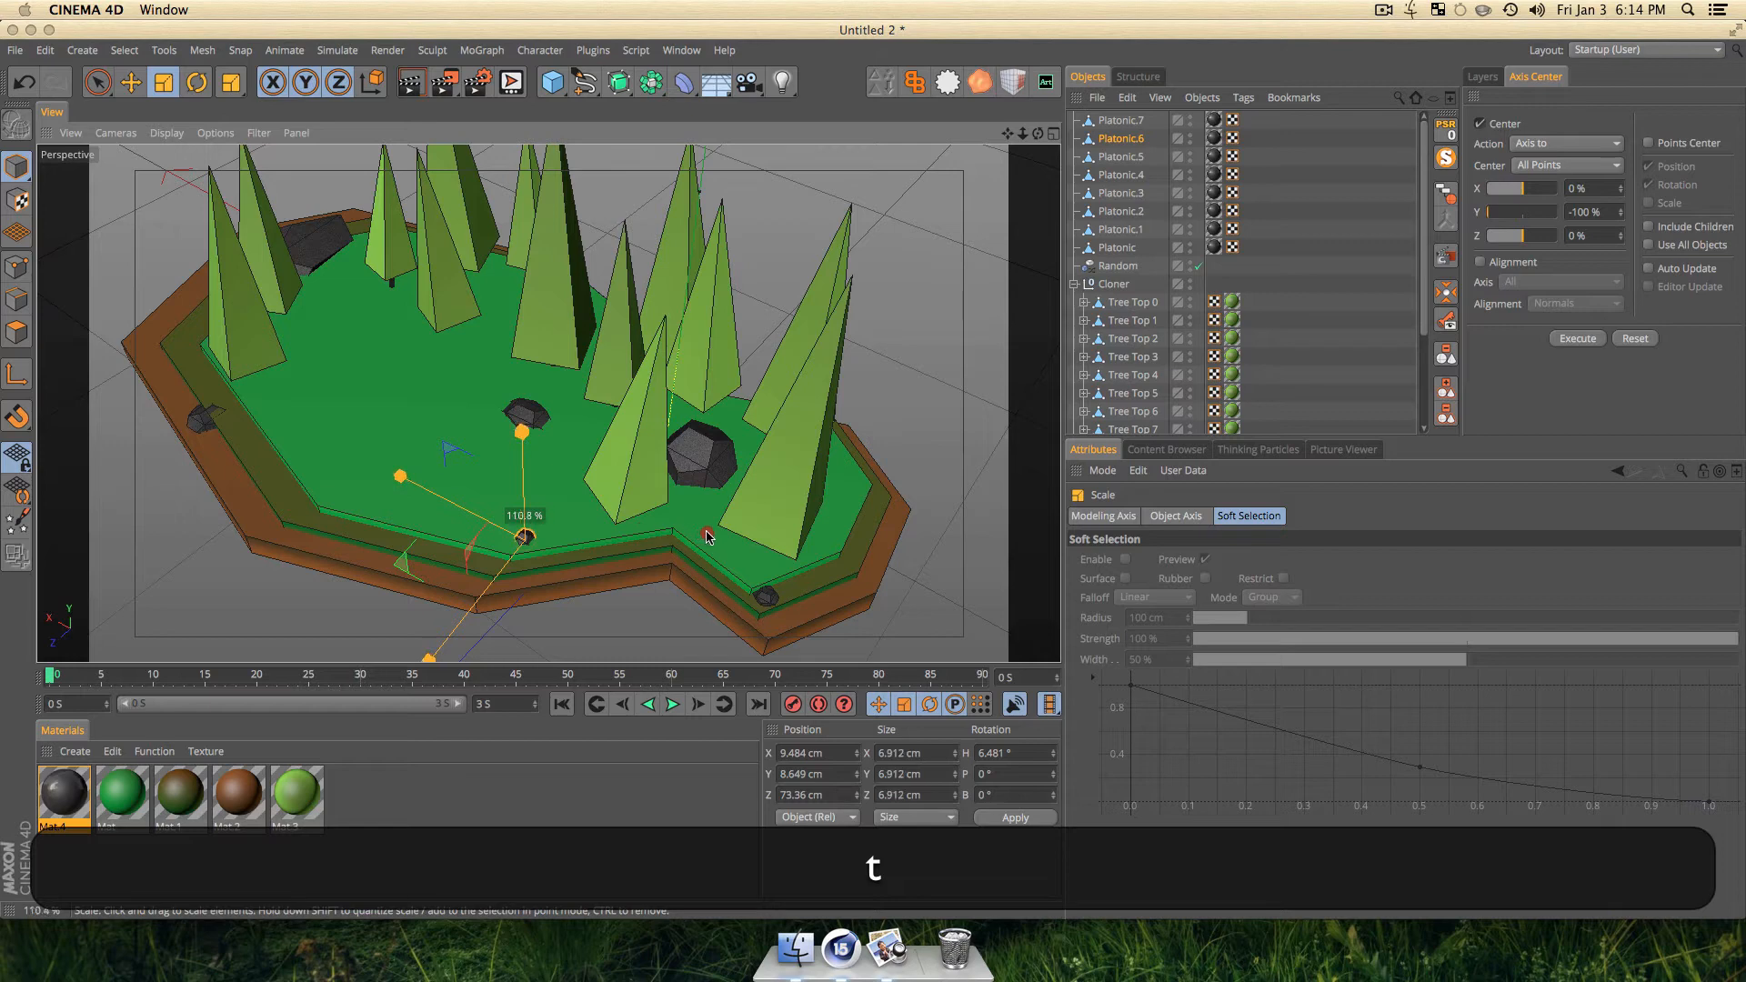
left_click_drag(522, 449, 522, 414)
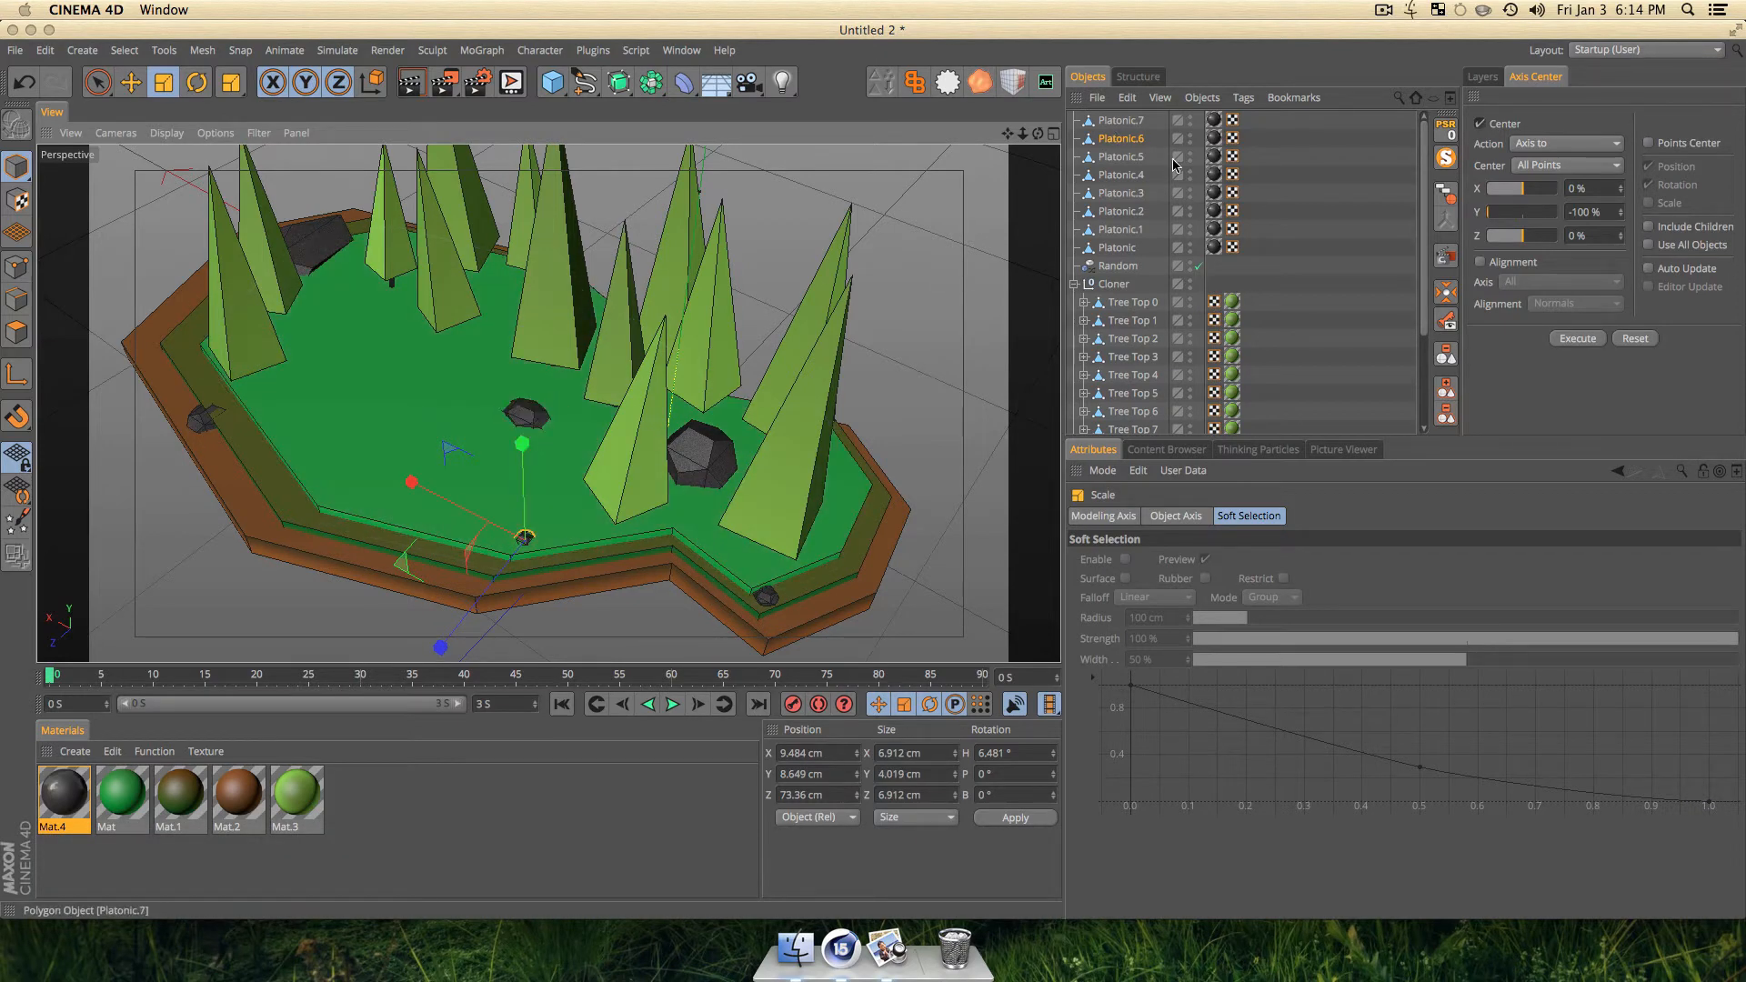
Raise the rock beside the larger boulder between the trees at the island's narrow end.
left_click(1120, 120)
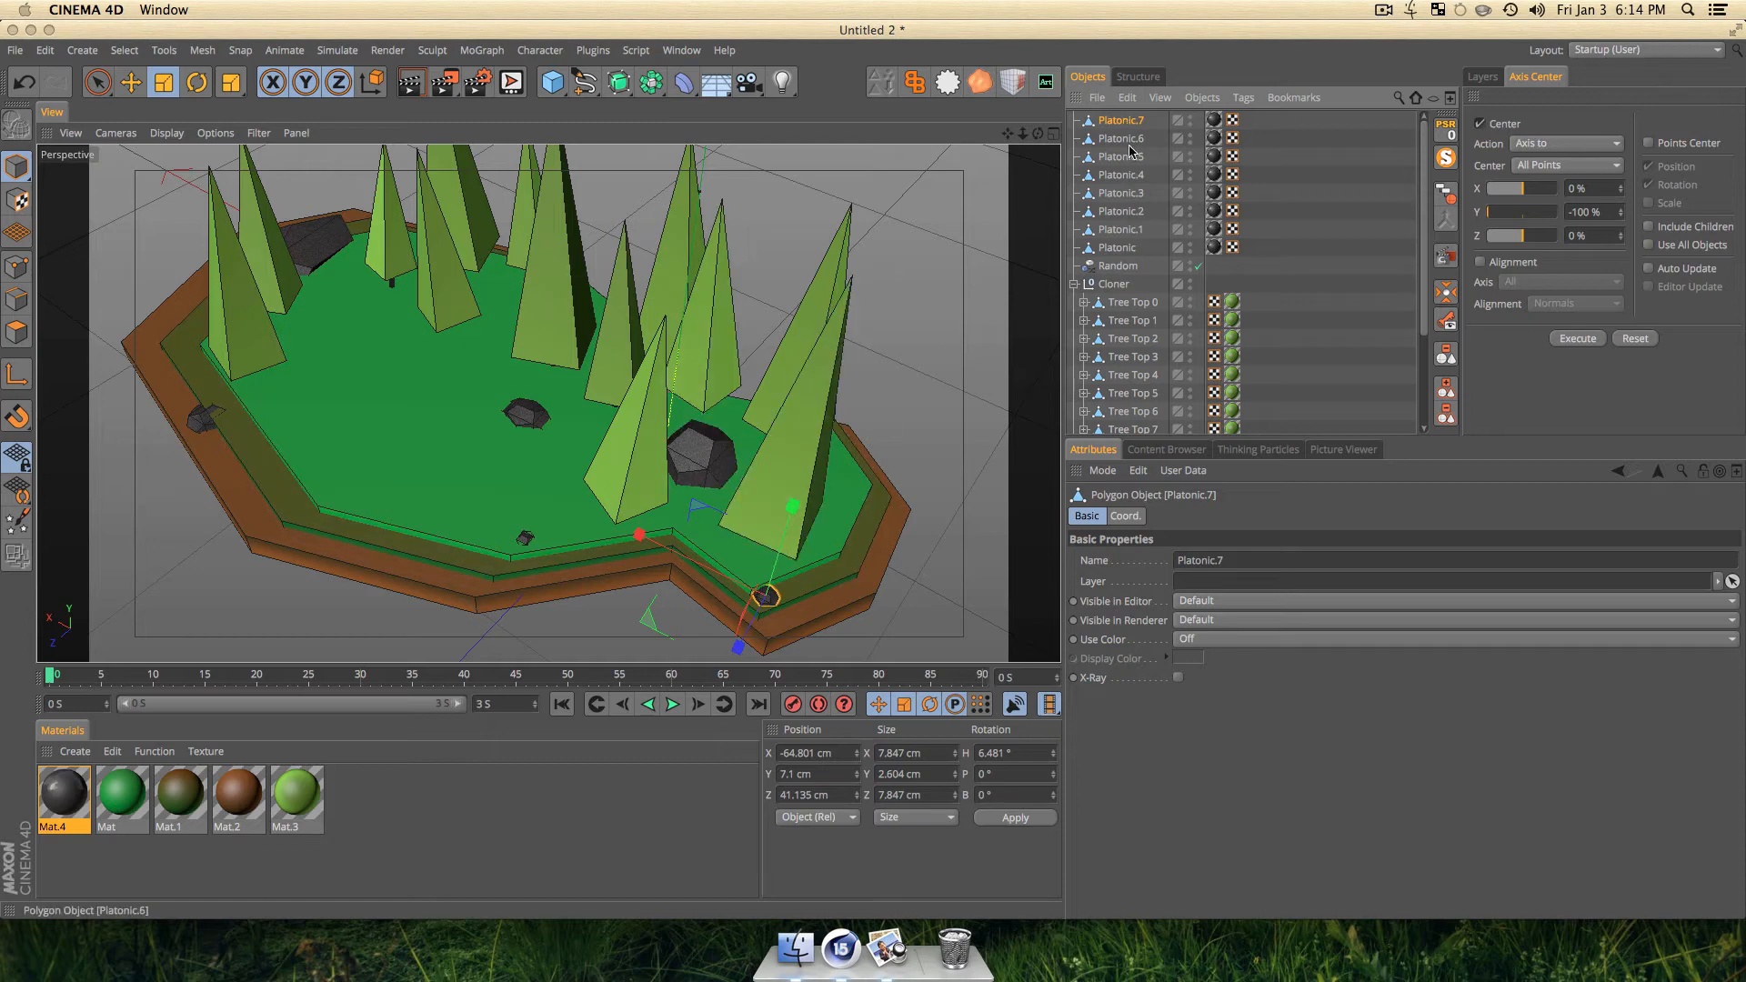
scroll(714, 463, "up", 5)
key("3")
left_click_drag(722, 511, 500, 550)
key("e")
left_click_drag(787, 517, 800, 488)
Raise the sunken Platonic.3 rock to about Y 4 cm and stretch it to about 38.1 cm in X.
left_click(1127, 192)
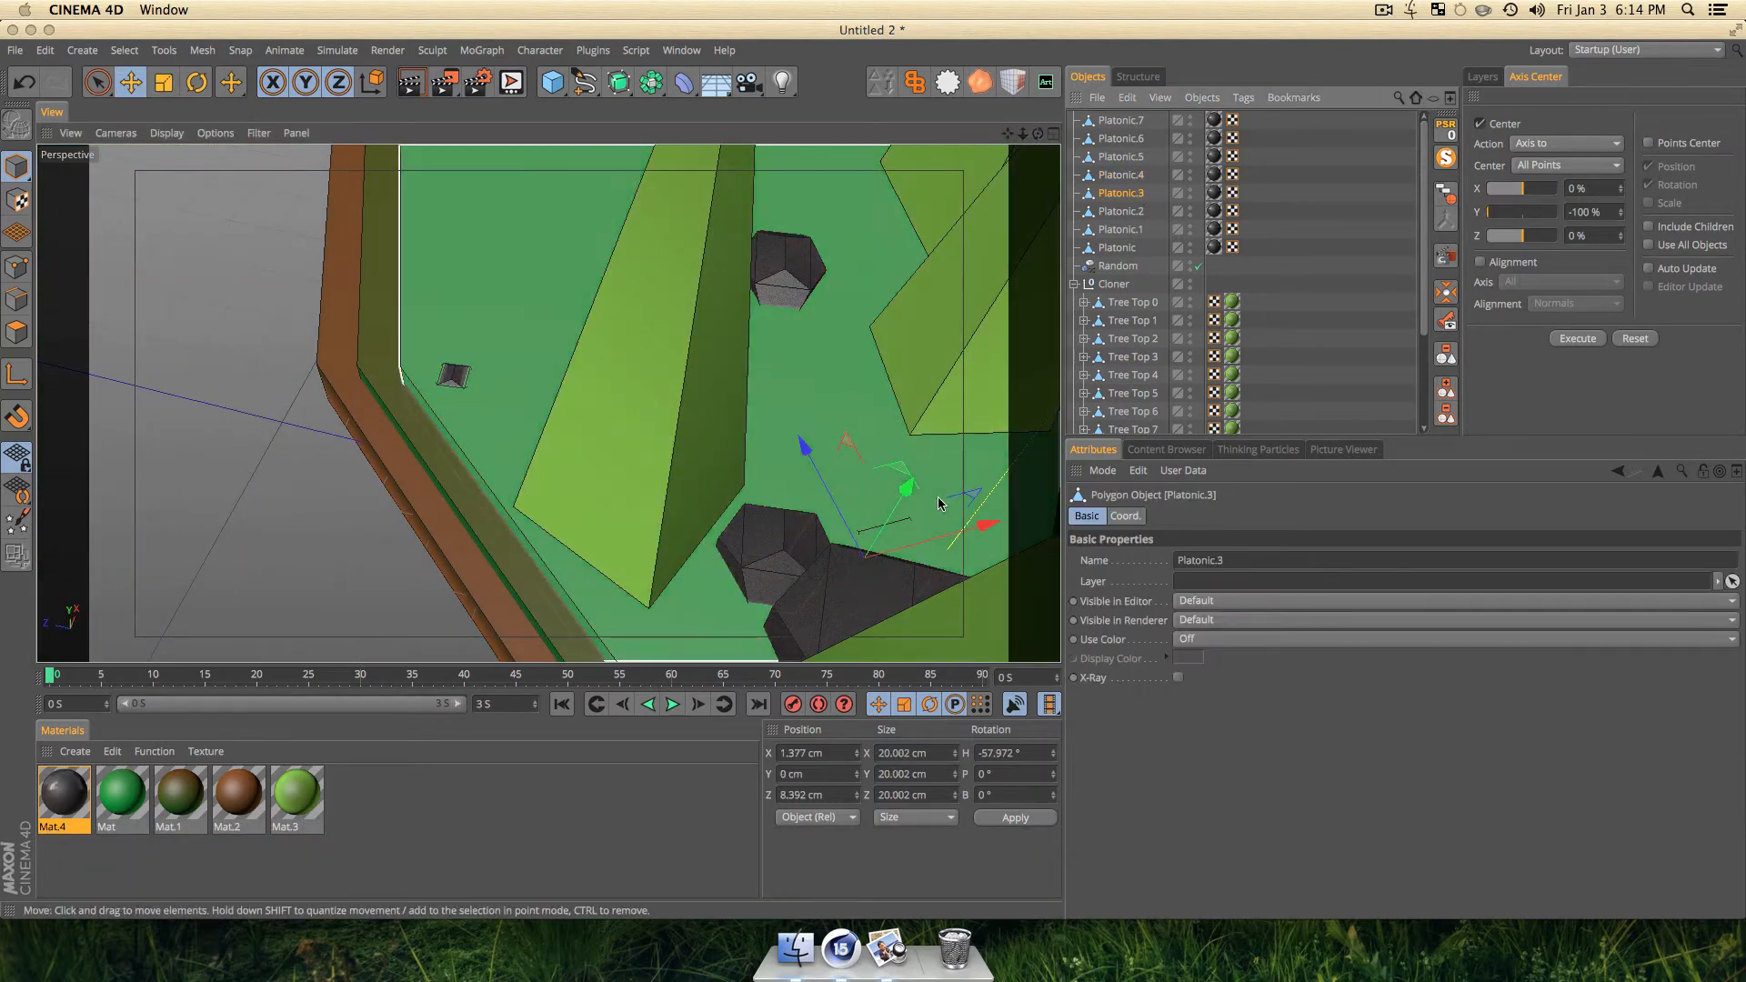
left_click_drag(906, 489, 921, 466)
key("t")
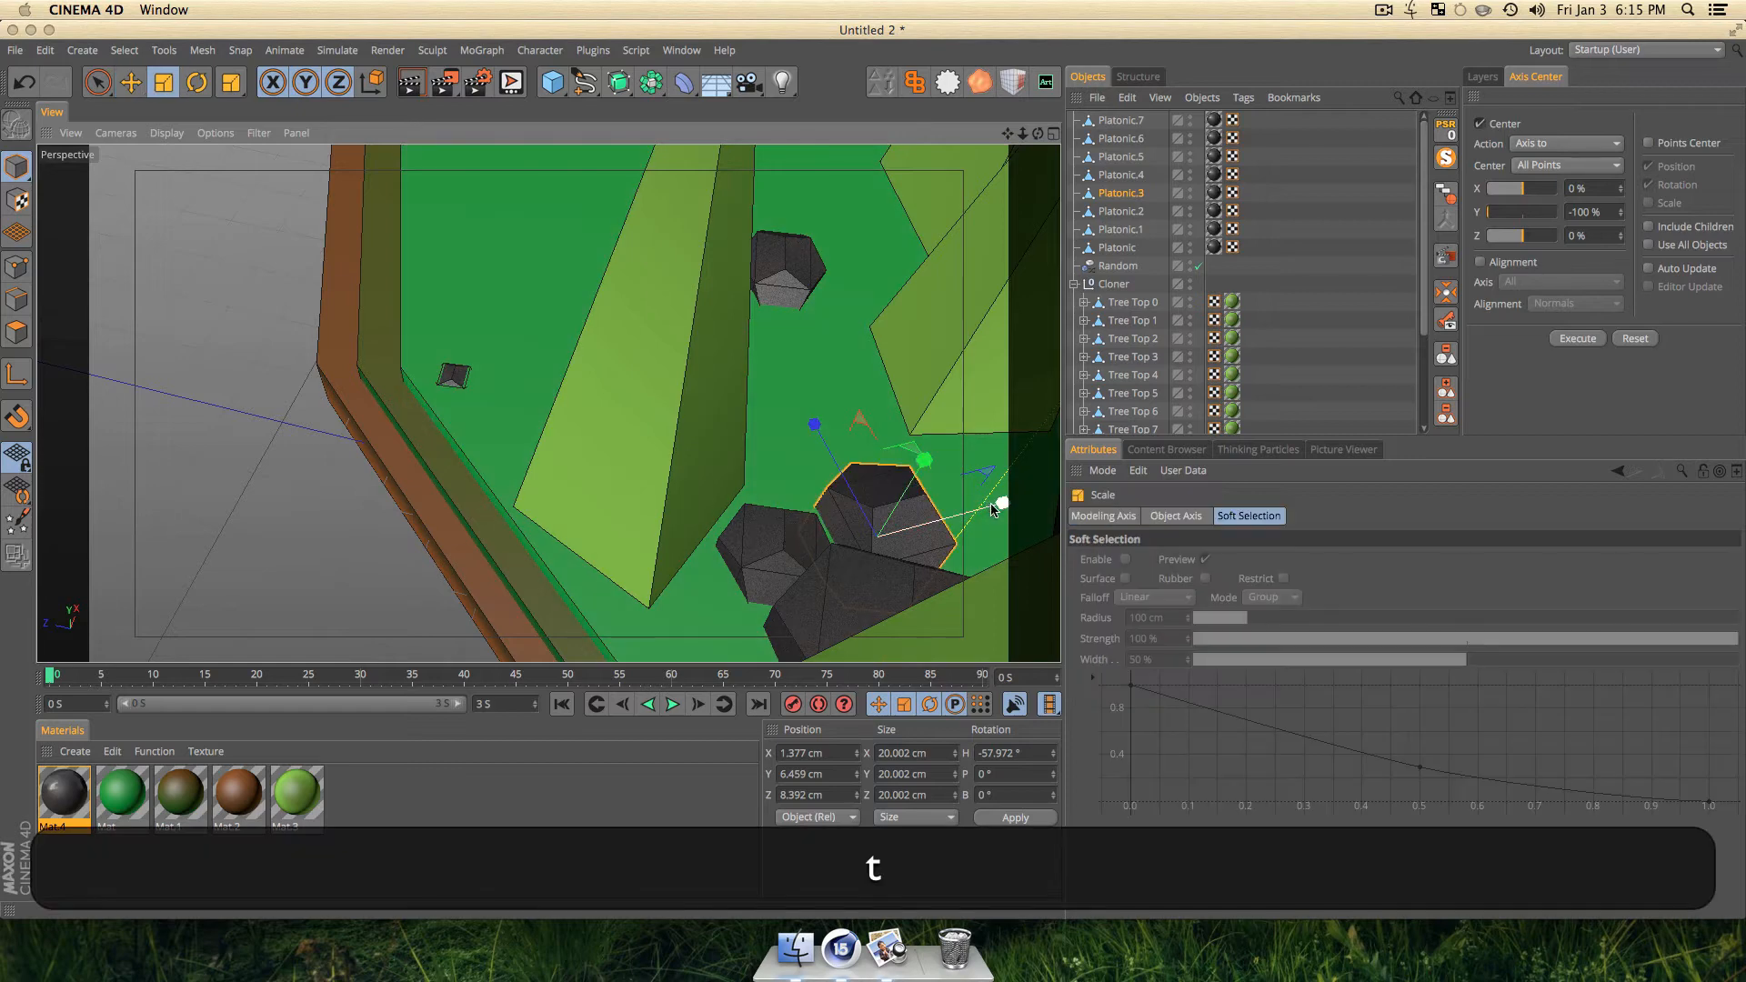
left_click_drag(1001, 503, 1037, 494)
key("e")
left_click_drag(916, 468, 913, 478)
Rotate the stretched Platonic.3 rock to about H -84.9°, P -0.5°, B -5.2°.
key("r")
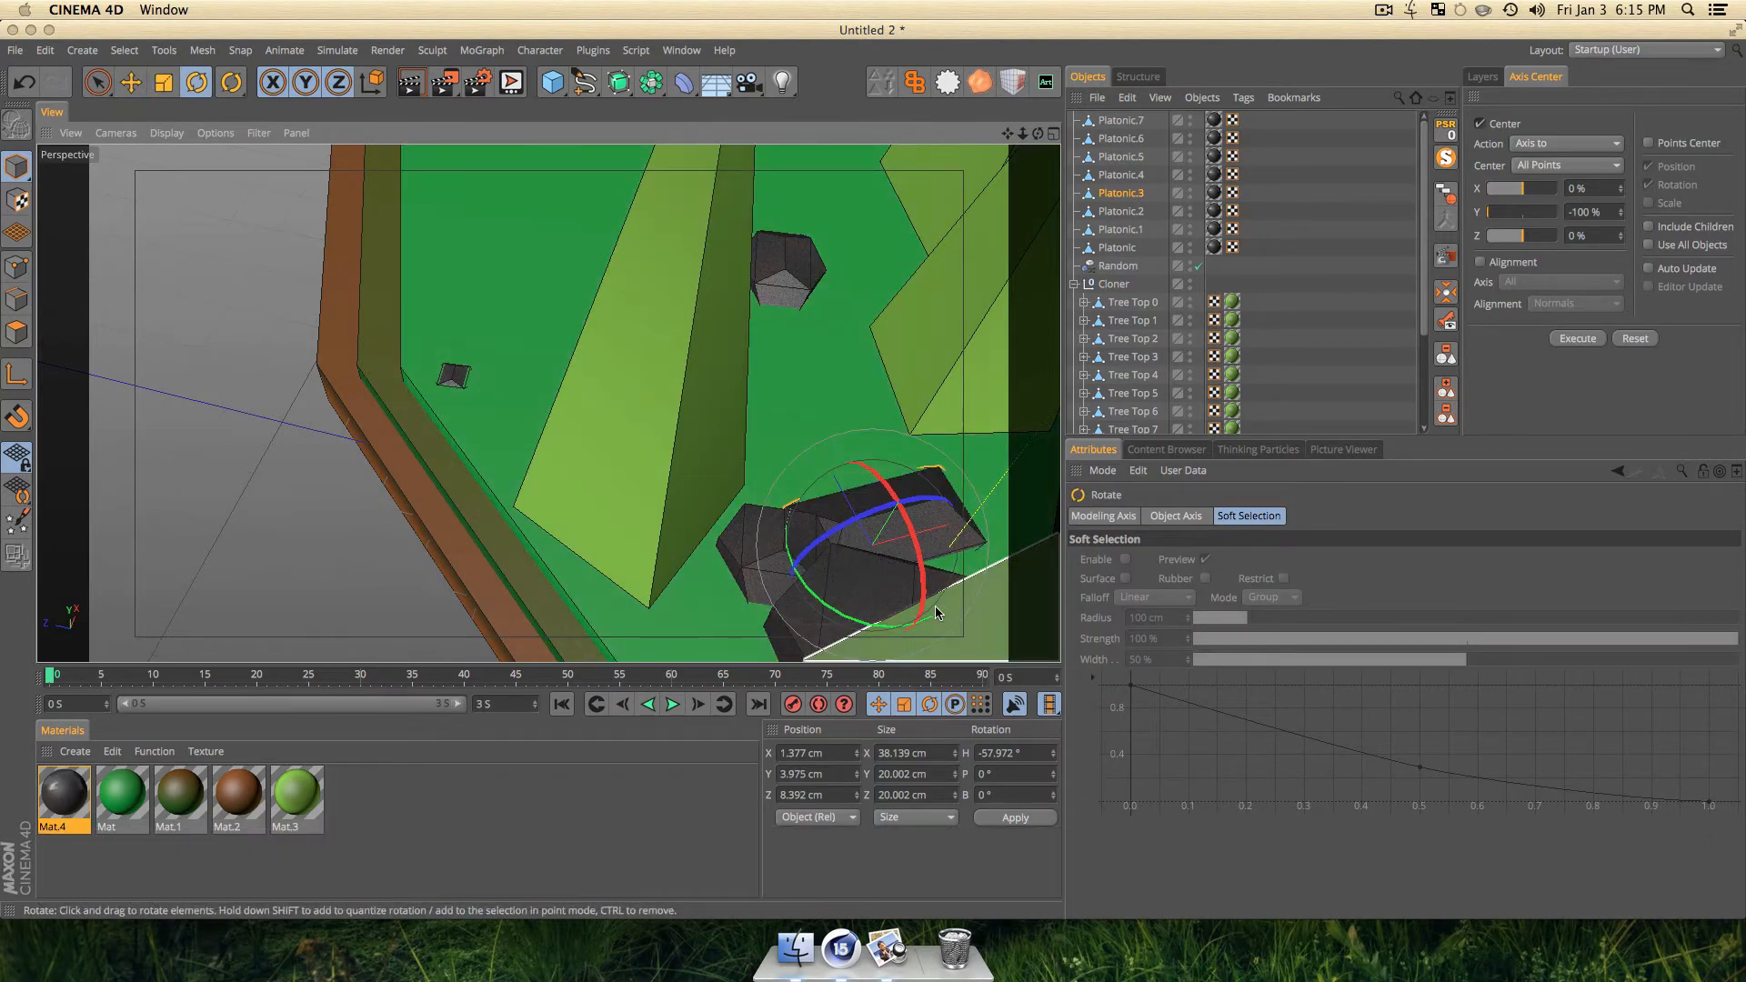
left_click_drag(921, 624, 873, 629)
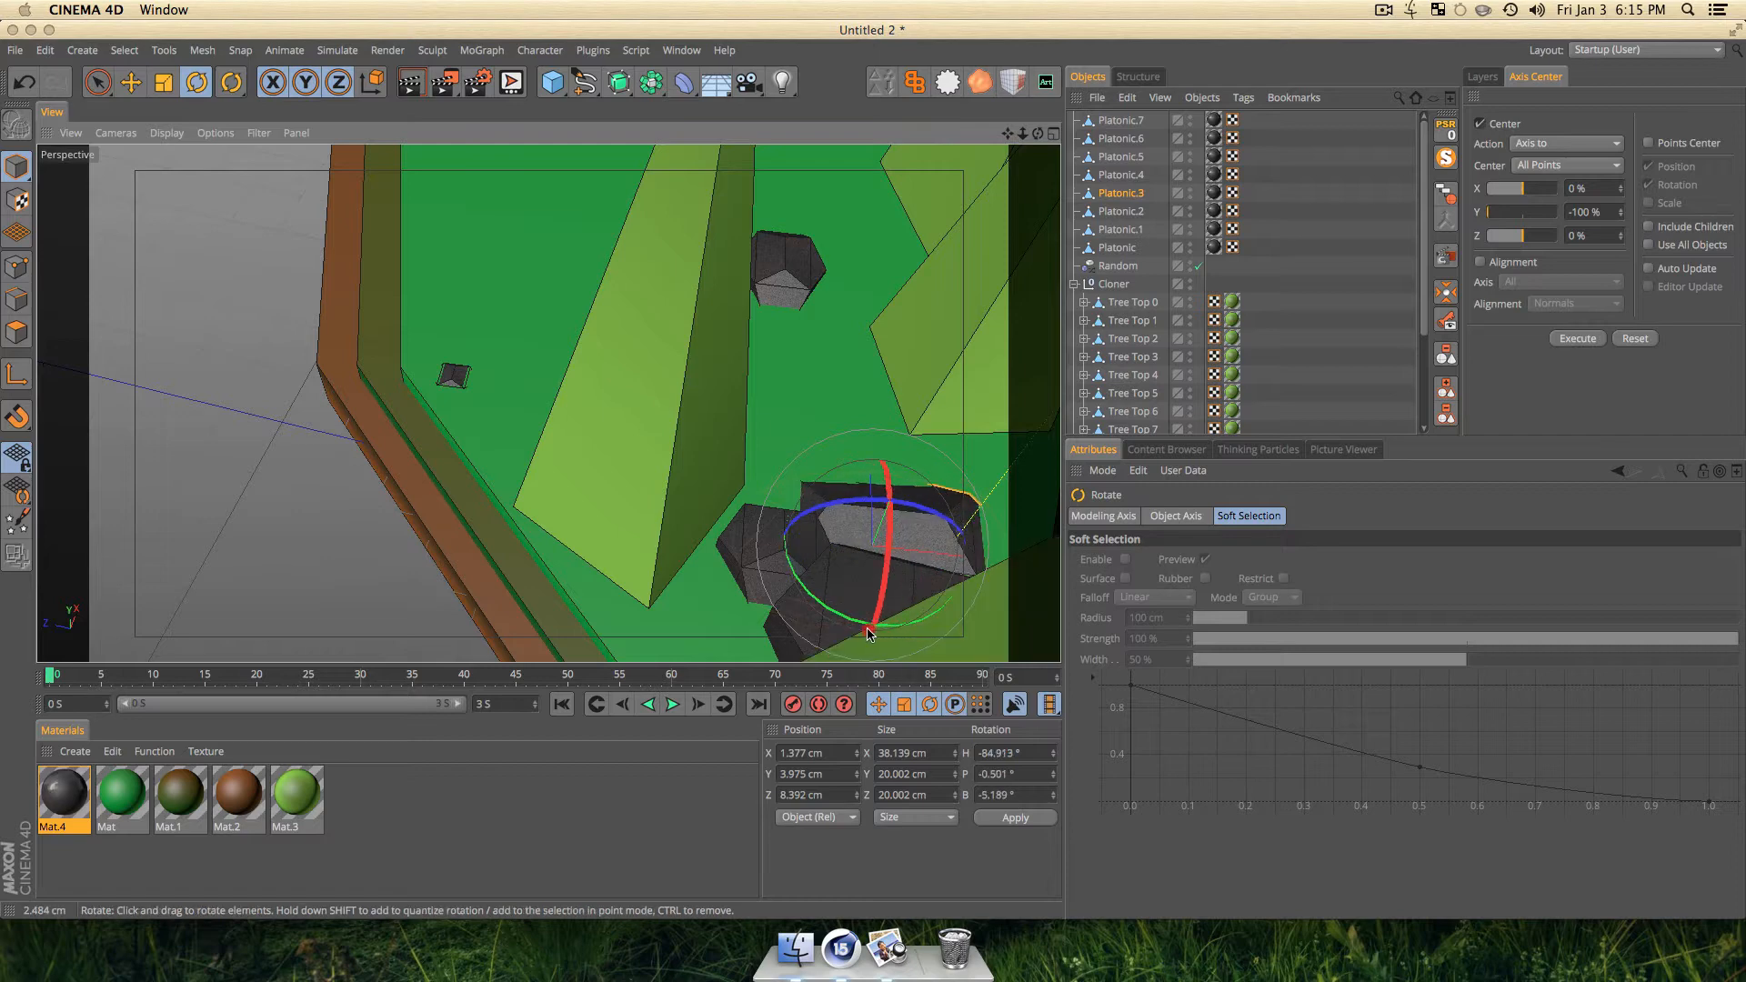
Render a viewport preview of the whole island from a low side angle.
scroll(407, 455, "down", 10)
key("3")
left_click_drag(384, 450, 1052, 397)
key("1")
left_click_drag(644, 402, 401, 651)
scroll(669, 456, "down", 8)
scroll(669, 456, "down", 5)
key("3")
left_click_drag(698, 562, 660, 607)
key("1")
left_click_drag(659, 556, 637, 457)
key("3")
key("1")
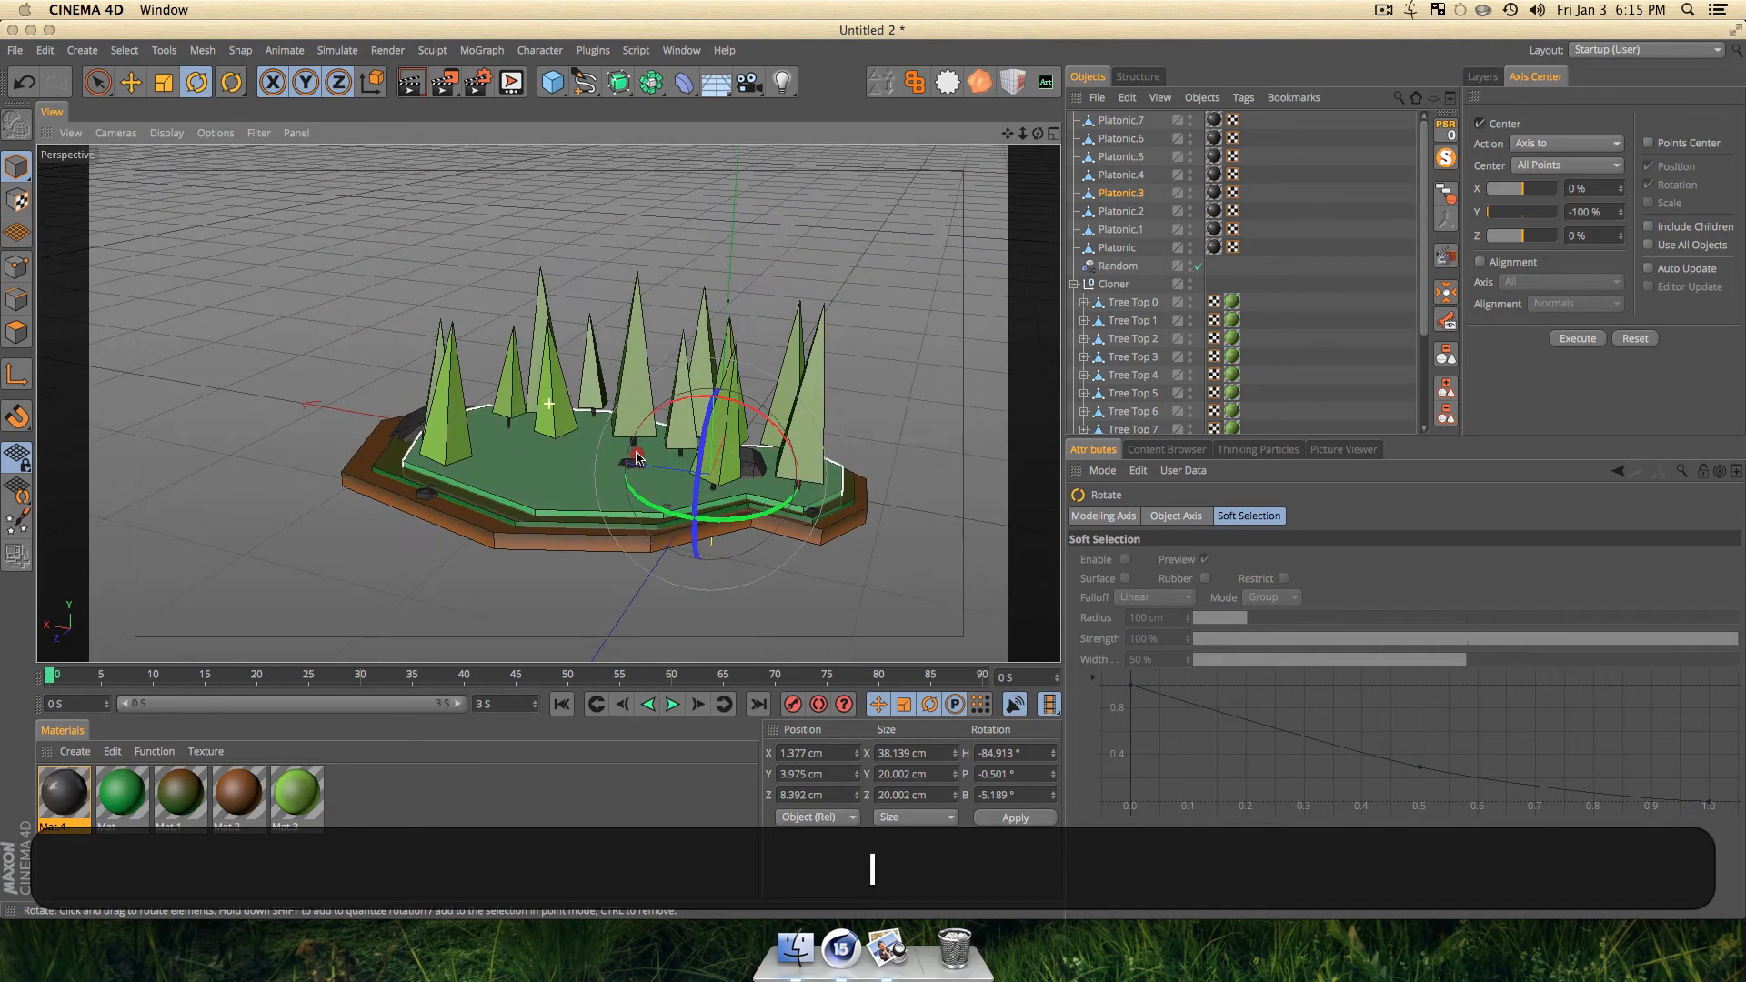
key("super+r")
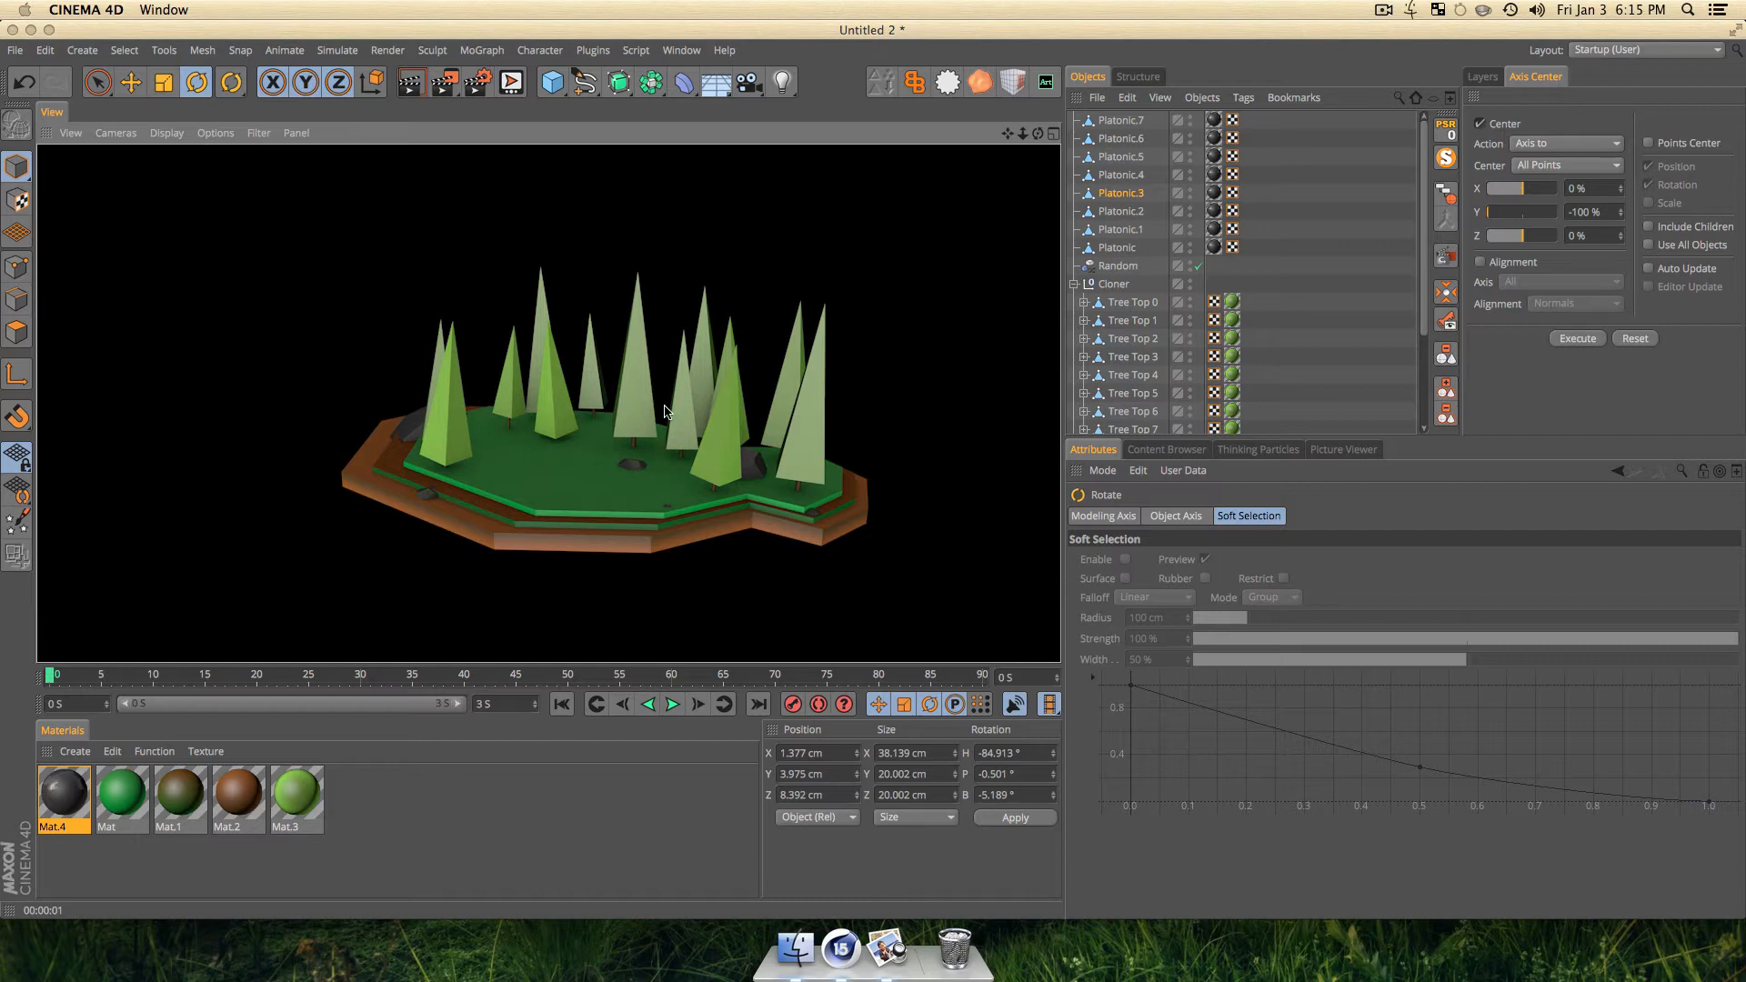
Add a cone primitive and move it clear of the island to about Z 166.6 cm.
scroll(248, 446, "down", 3)
key("3")
left_click_drag(246, 446, 134, 536)
left_click(557, 81)
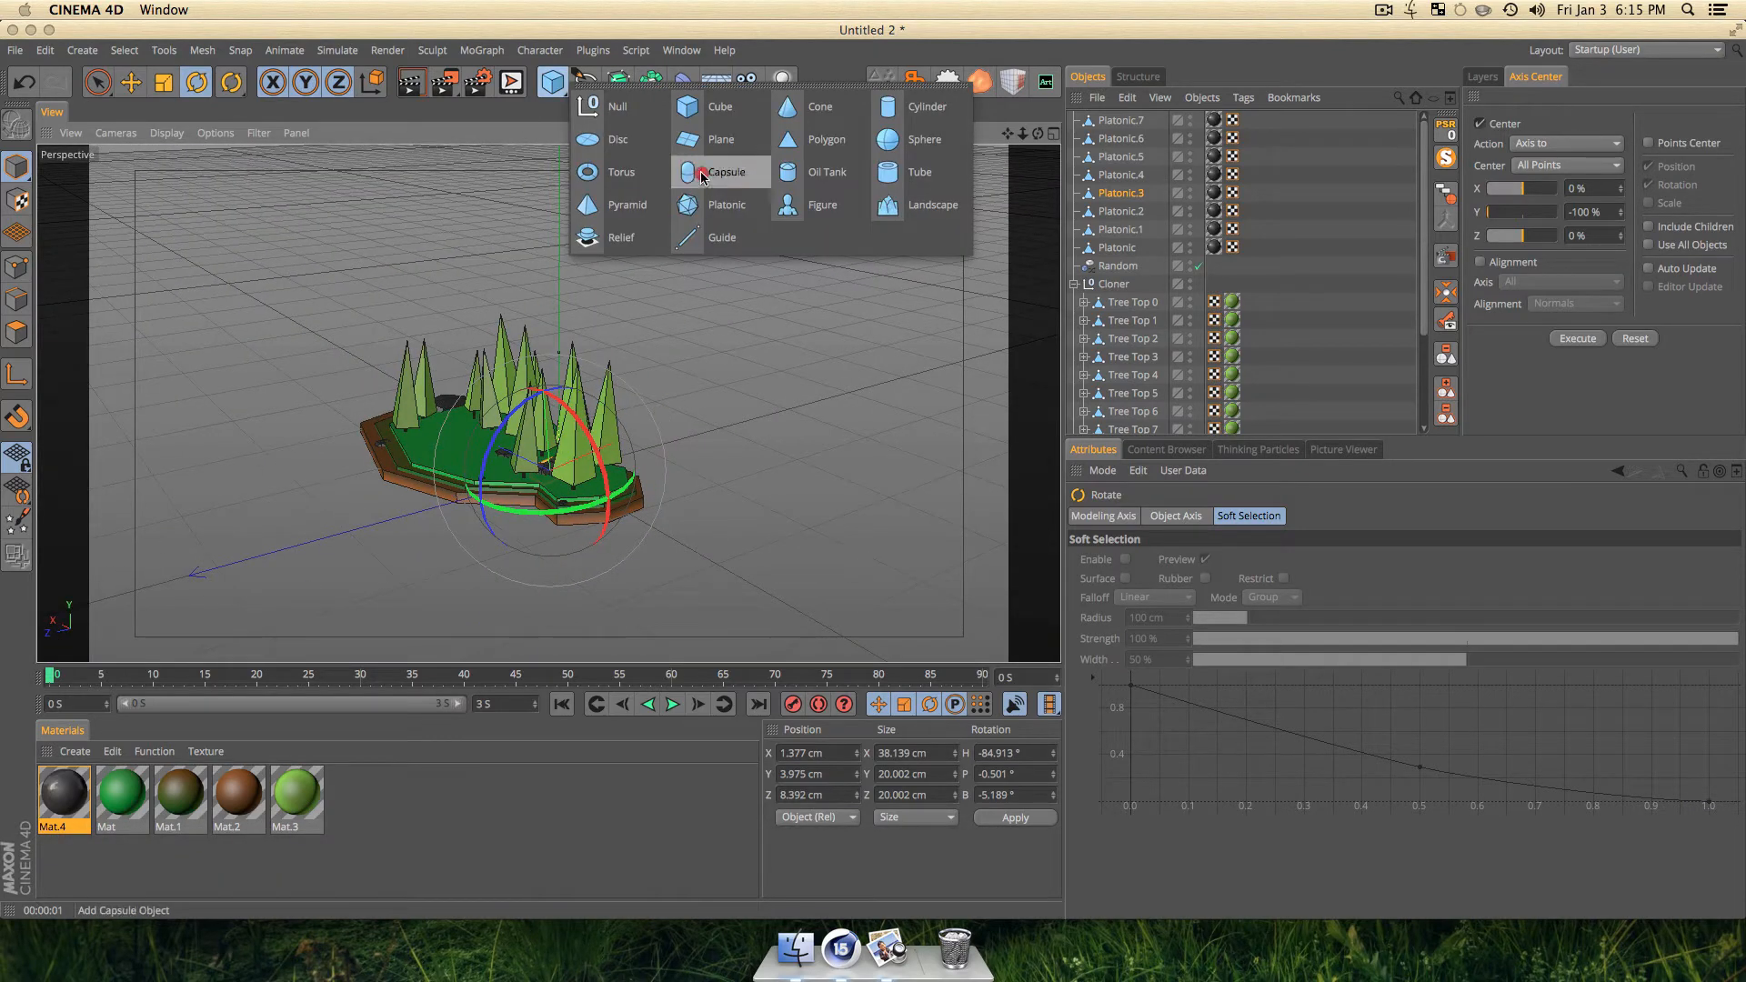
left_click(812, 125)
key("e")
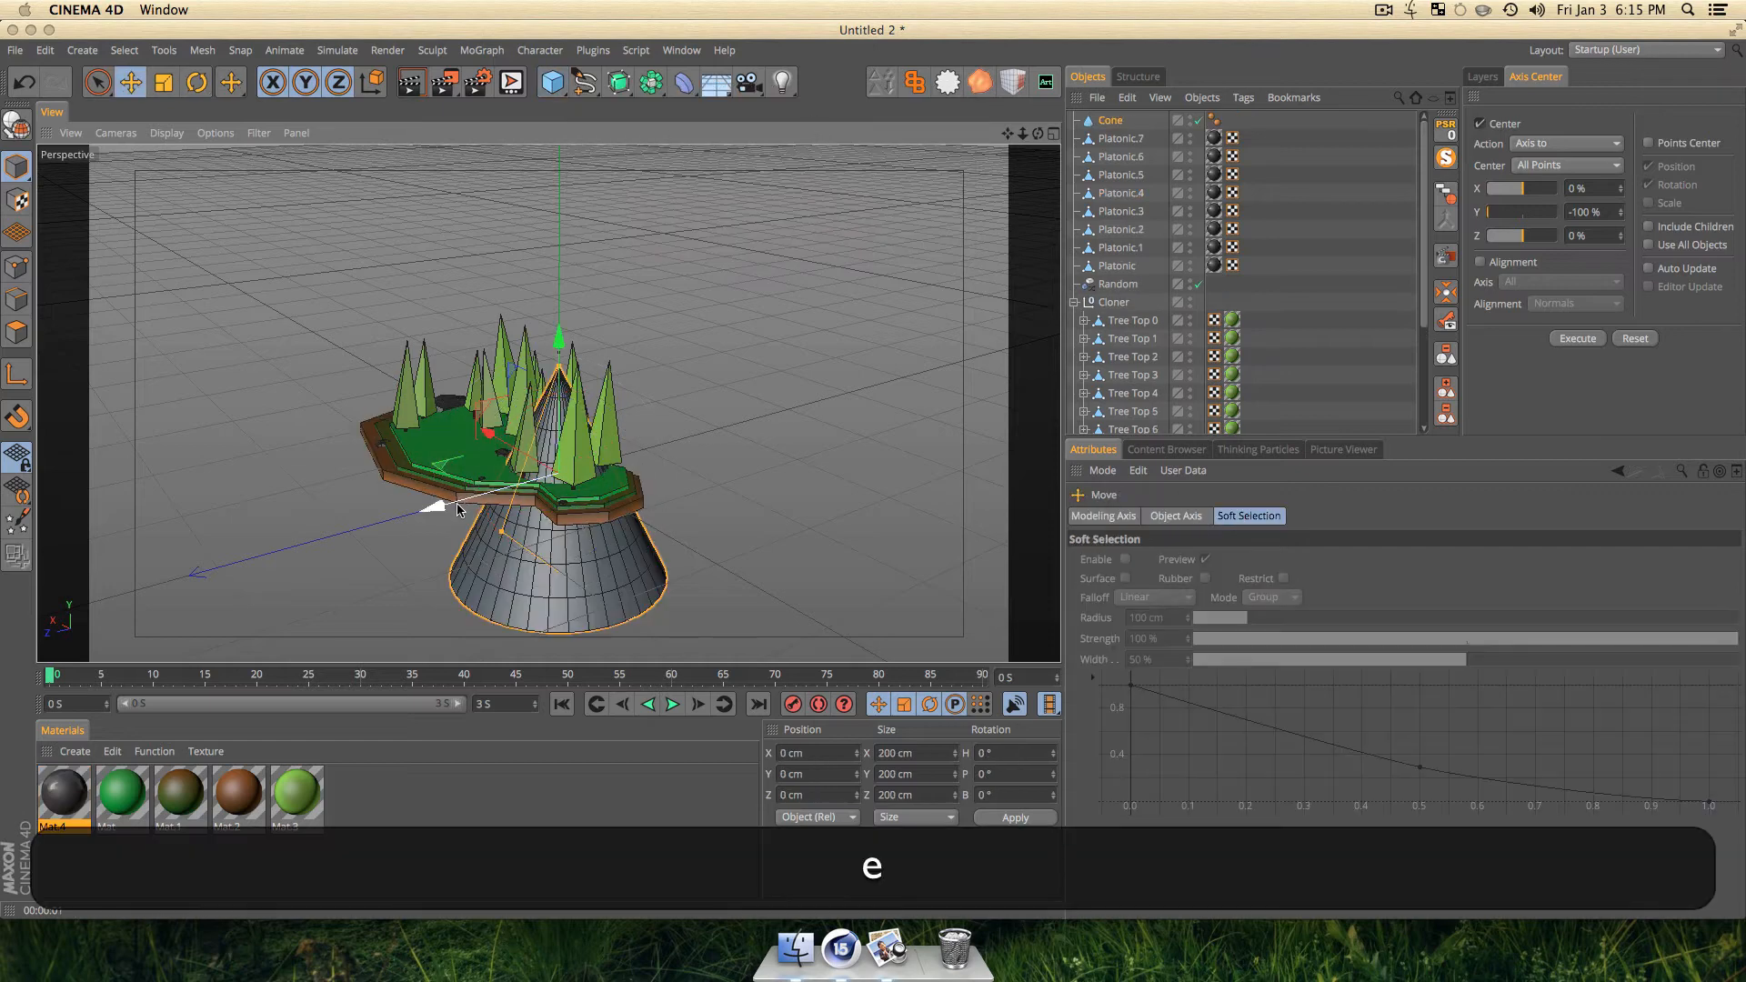
left_click_drag(462, 509, 303, 519)
left_click_drag(445, 574, 526, 400)
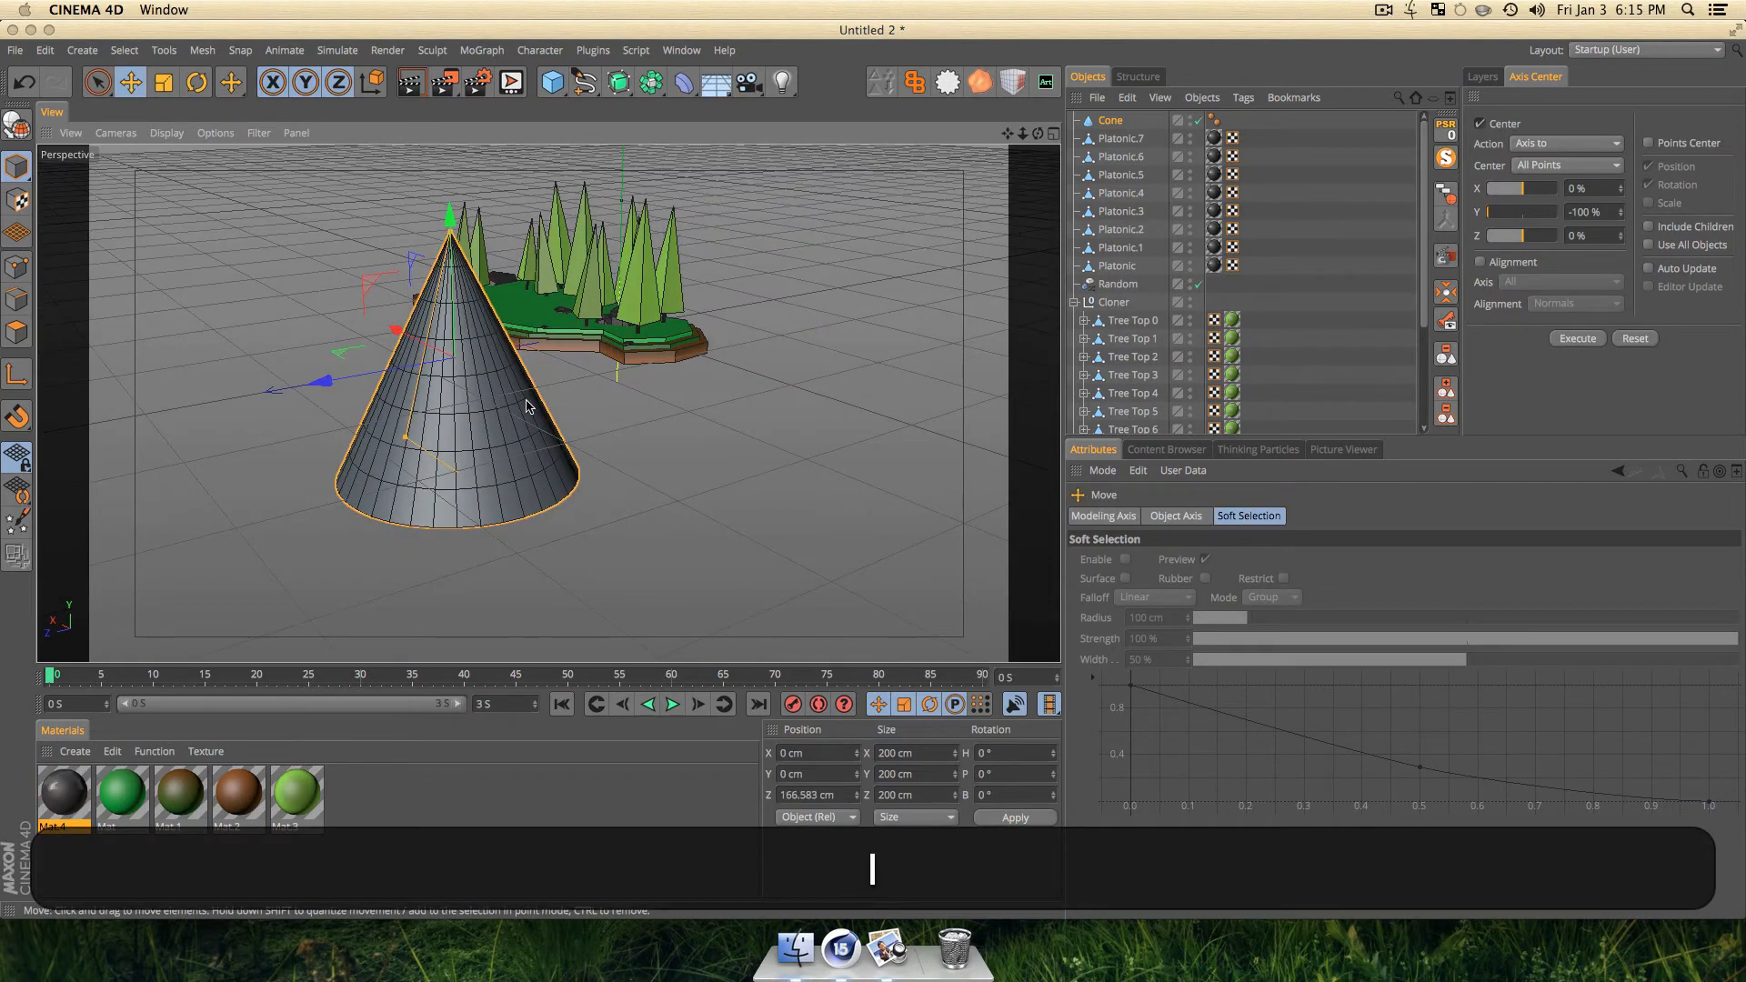
Set the cone to 7 rotation segments and 6 height segments.
left_click(1109, 119)
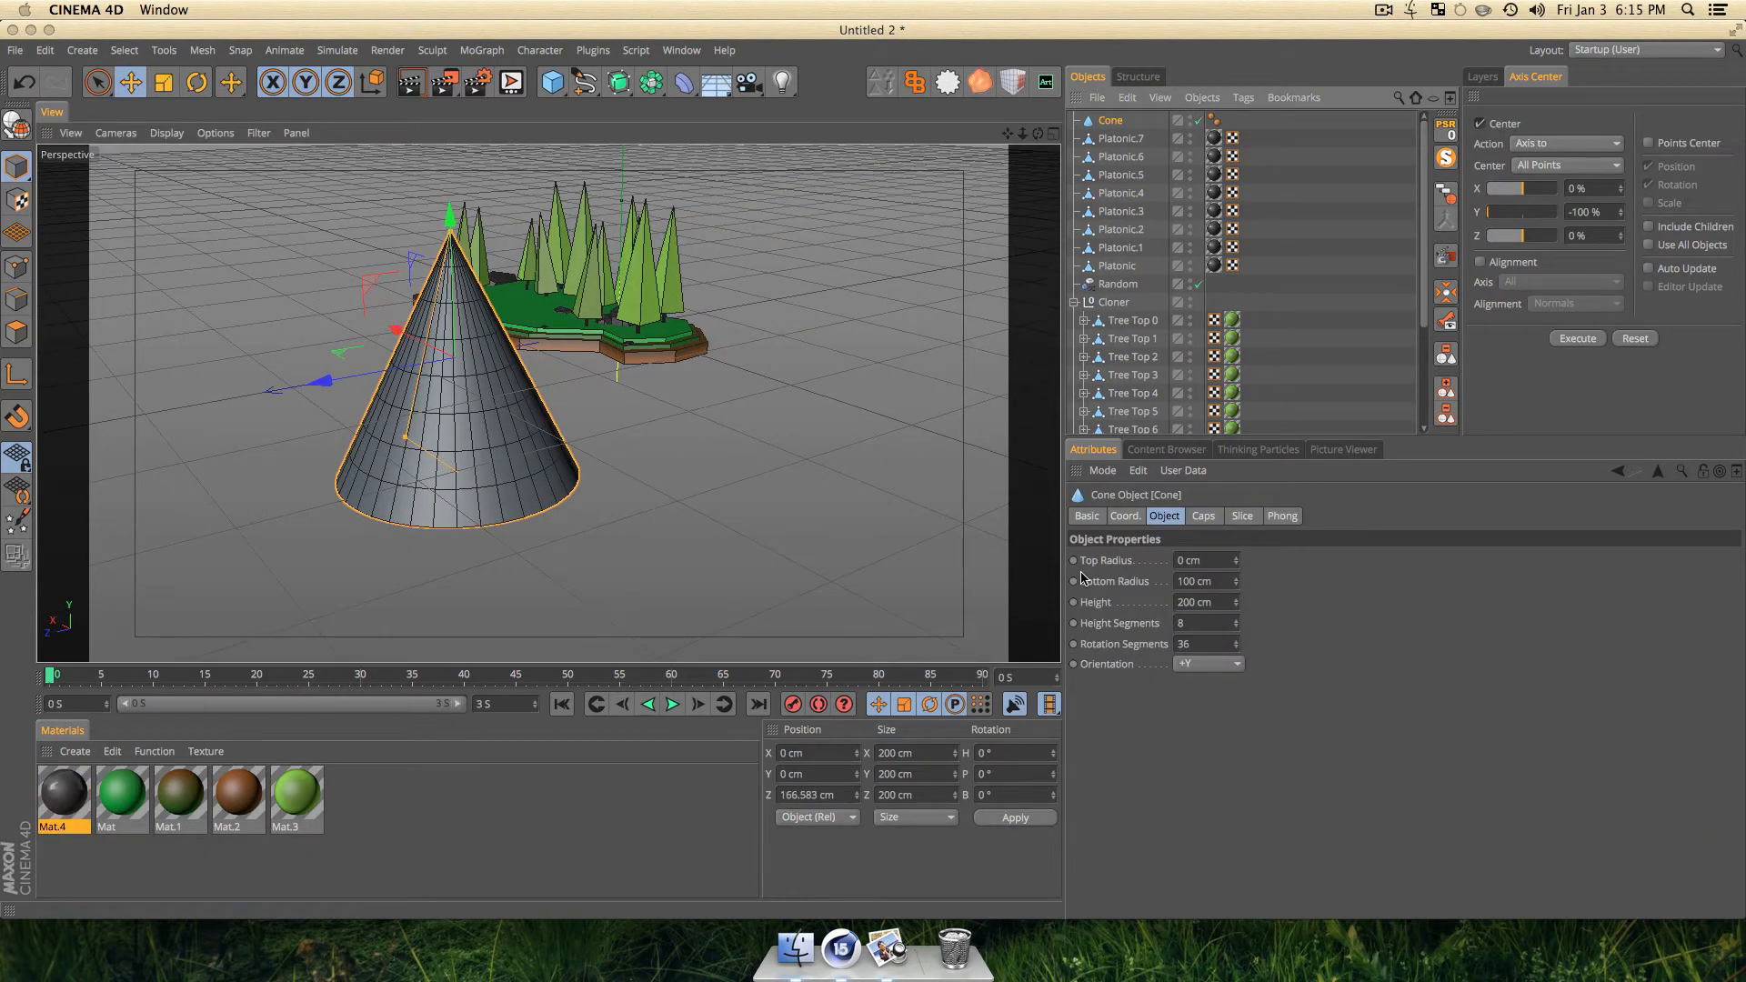
left_click_drag(1236, 644, 1236, 700)
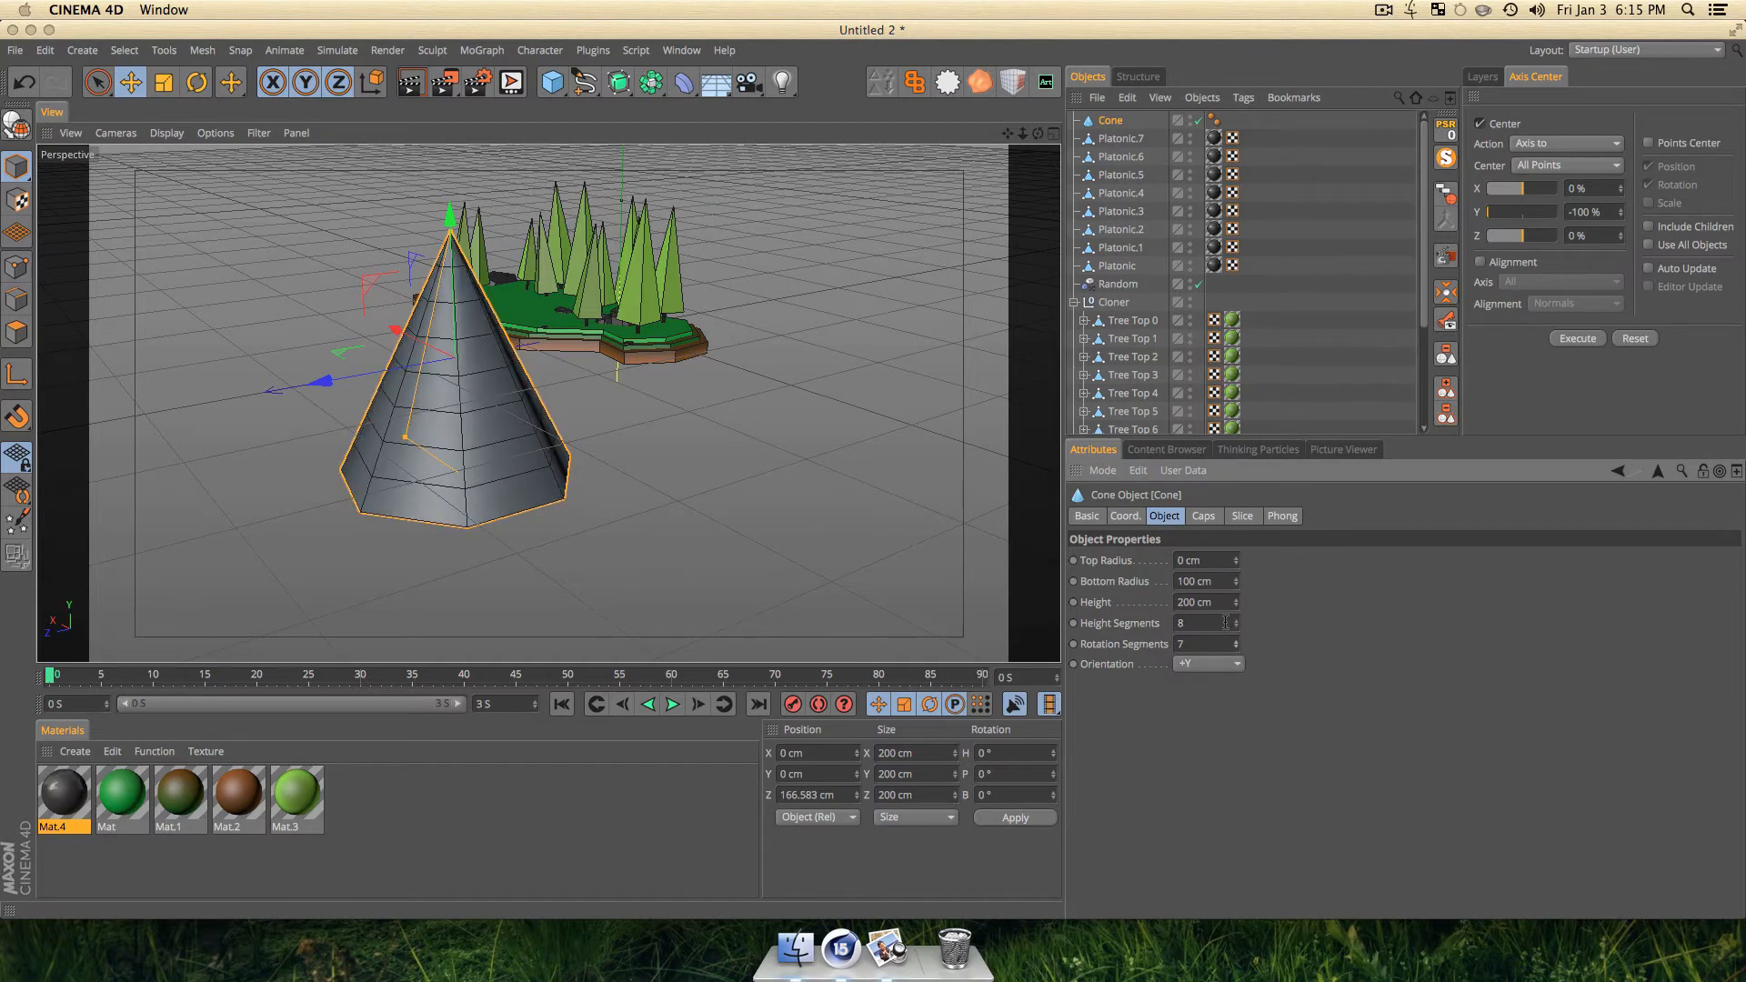
left_click_drag(1232, 622, 1232, 639)
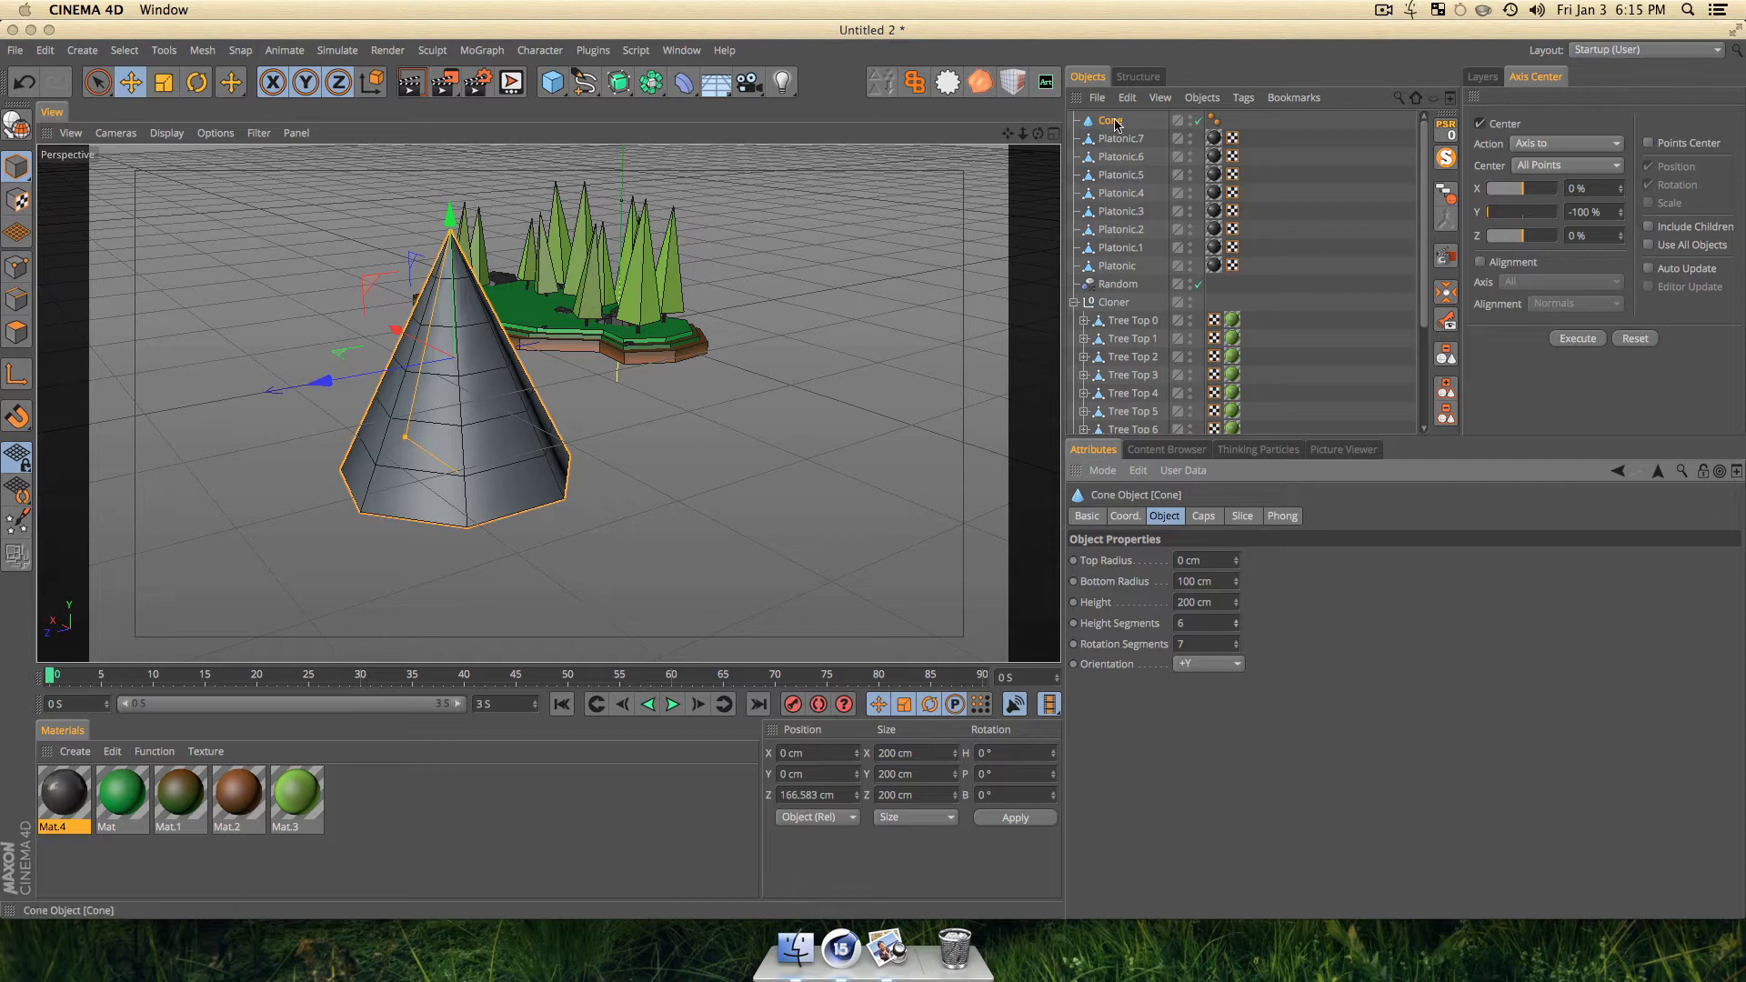
Make the cone editable and scale it down to about 44.9 x 47.2 x 46.0 cm.
key("c")
key("t")
left_click_drag(782, 314, 364, 557)
Delete the cone's Phong tag to give it flat-shaded faces.
scroll(449, 341, "up", 8)
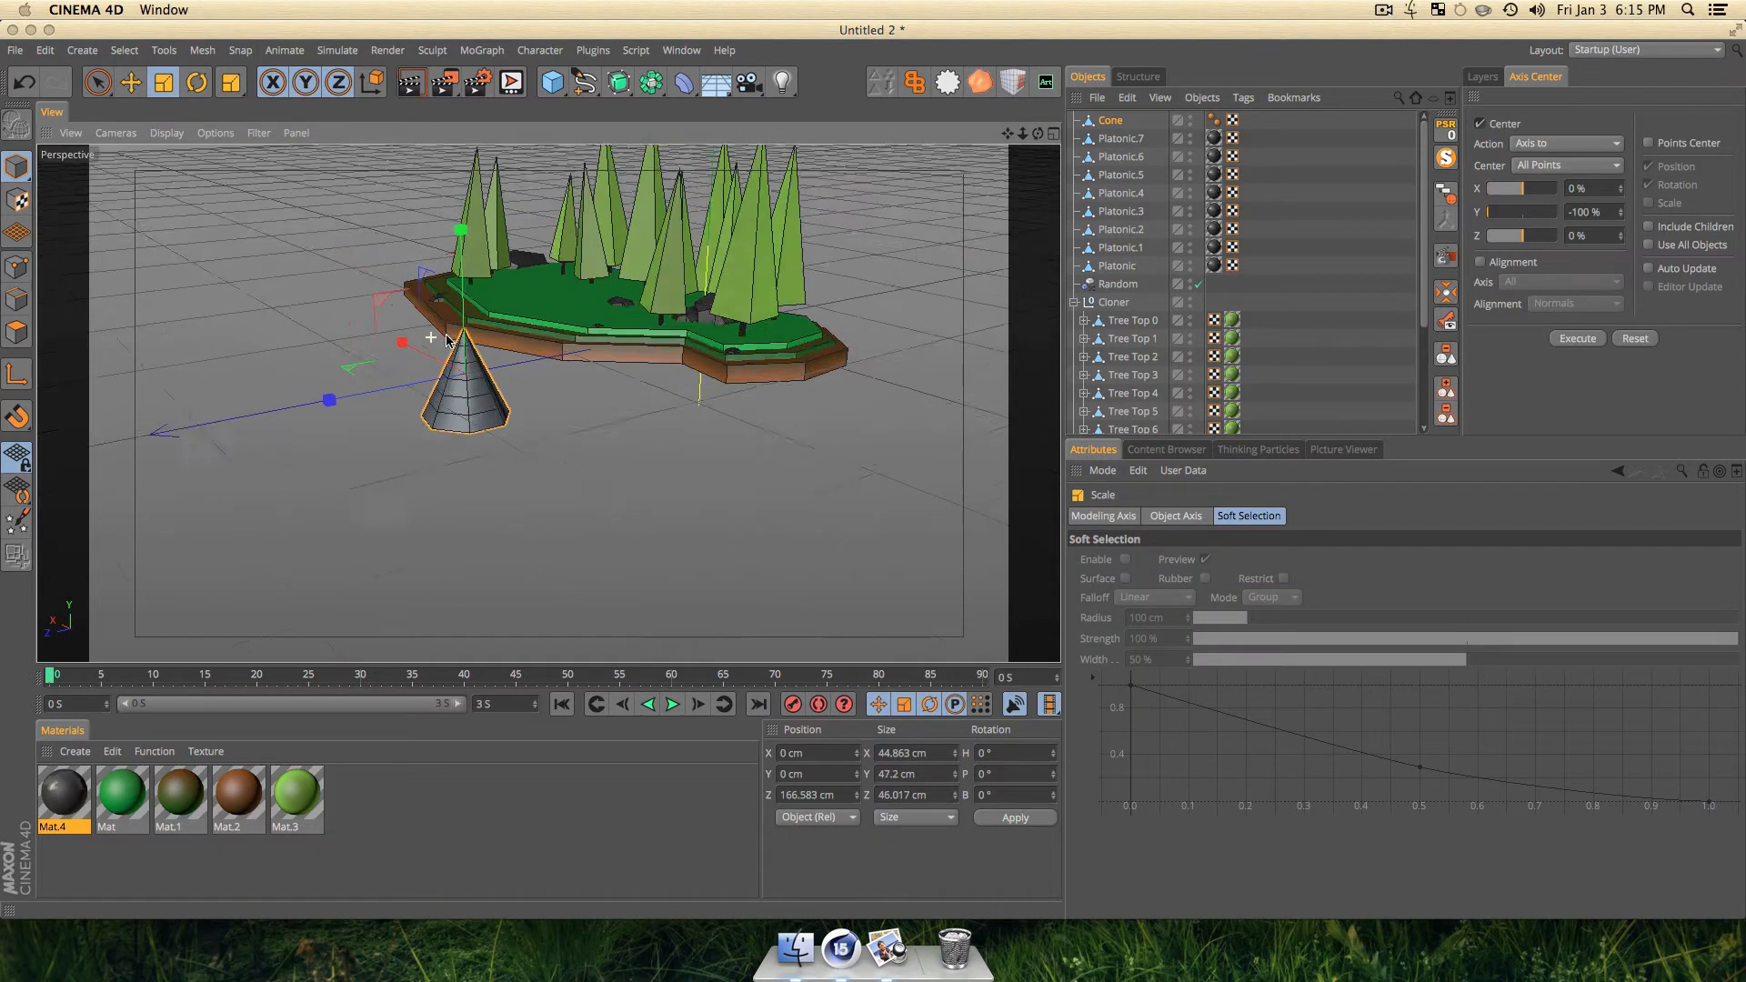
left_click(1213, 121)
key("BackSpace")
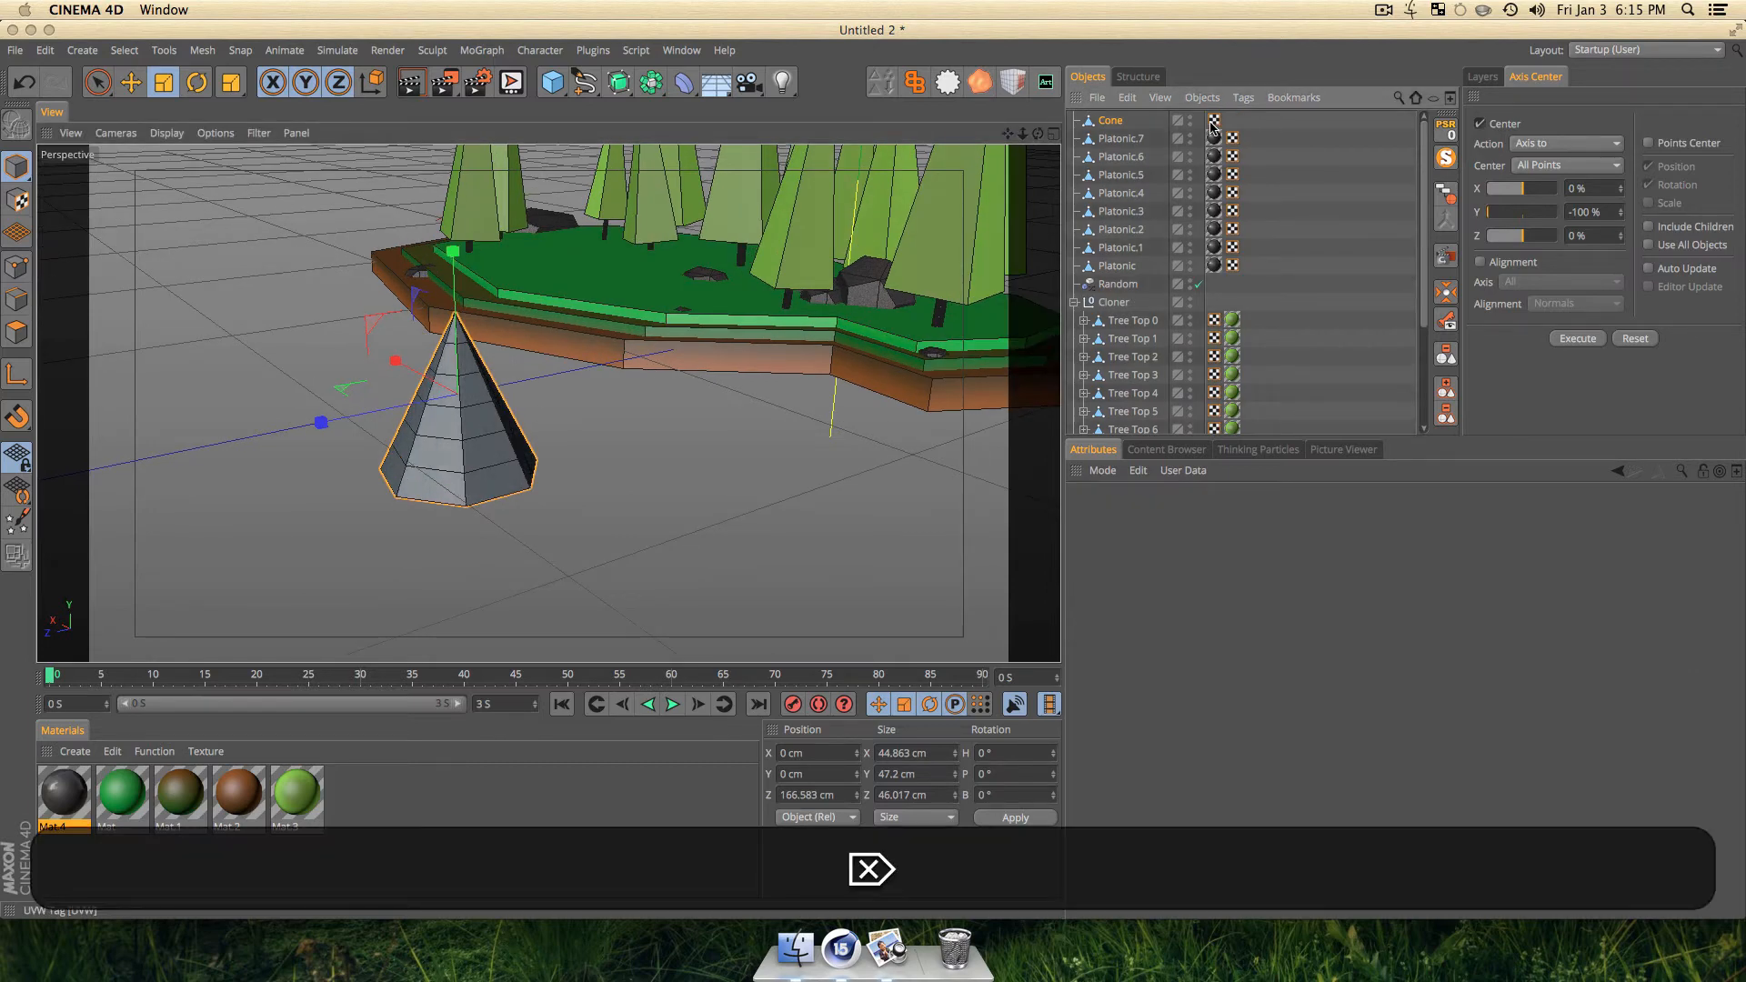
Group all the rocks from Platonic.7 to Platonic under one null.
left_click(1121, 139)
left_click(1117, 265, "shift")
key("alt+shift+g")
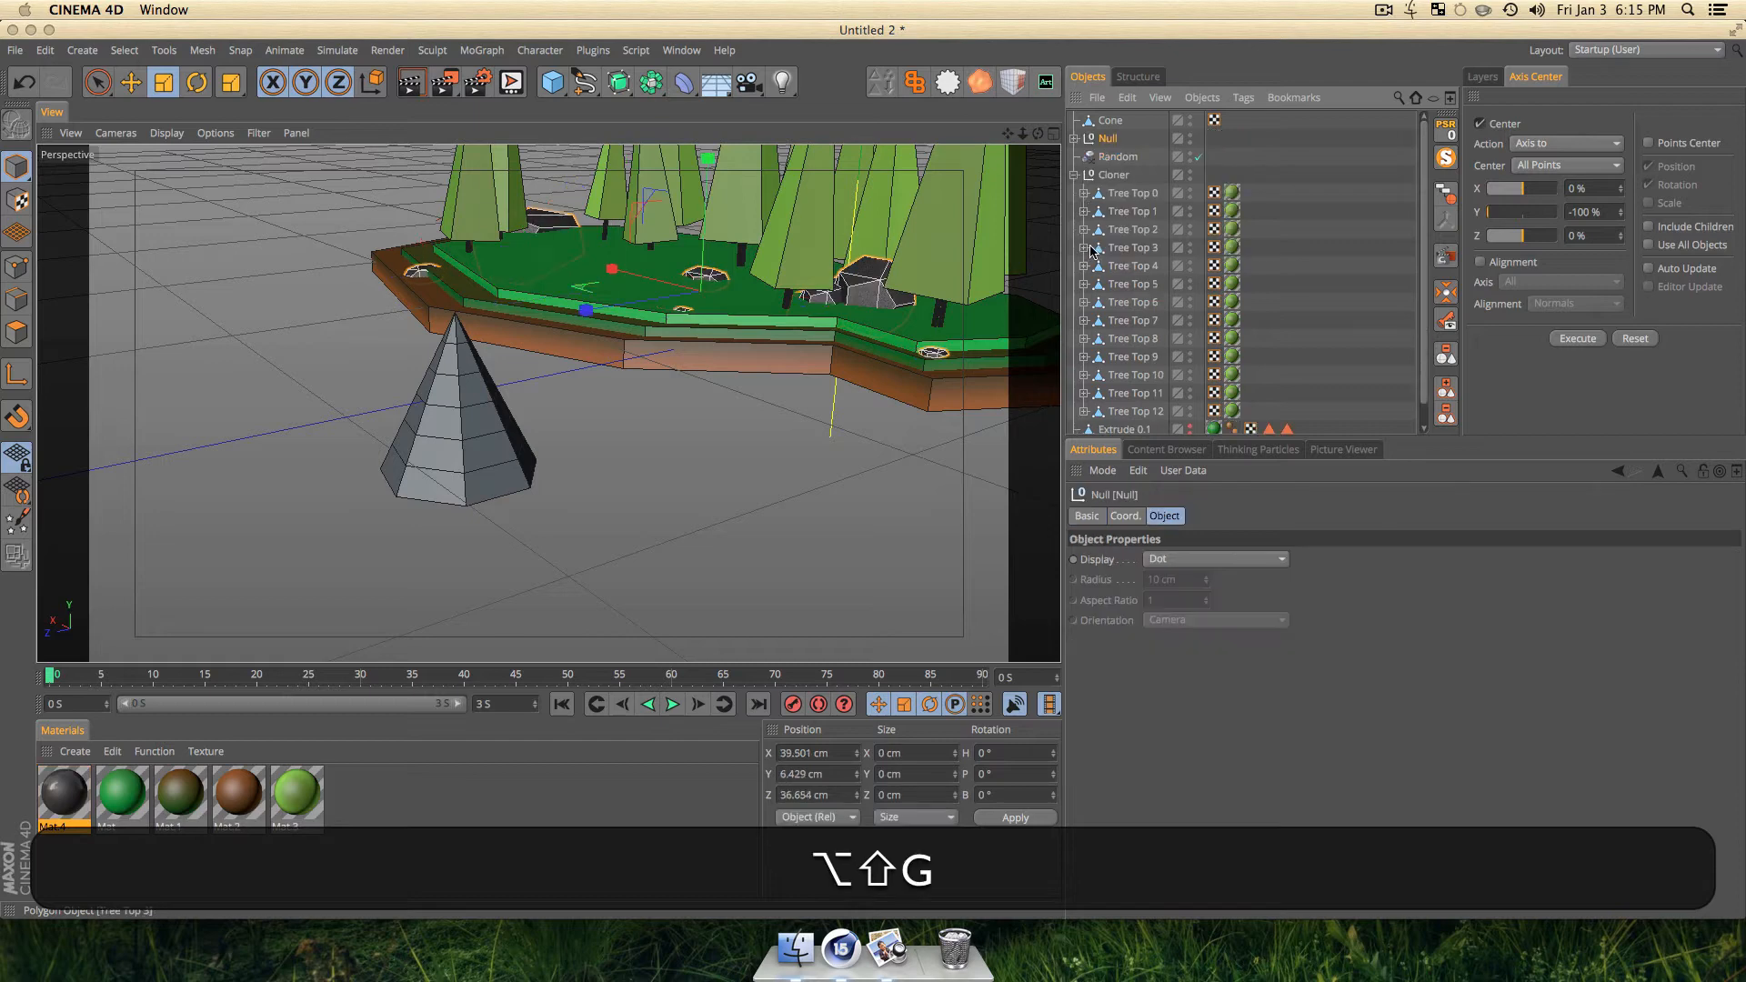
Rename the null that groups the rocks to Rock.
double_click(1108, 138)
type("Ro")
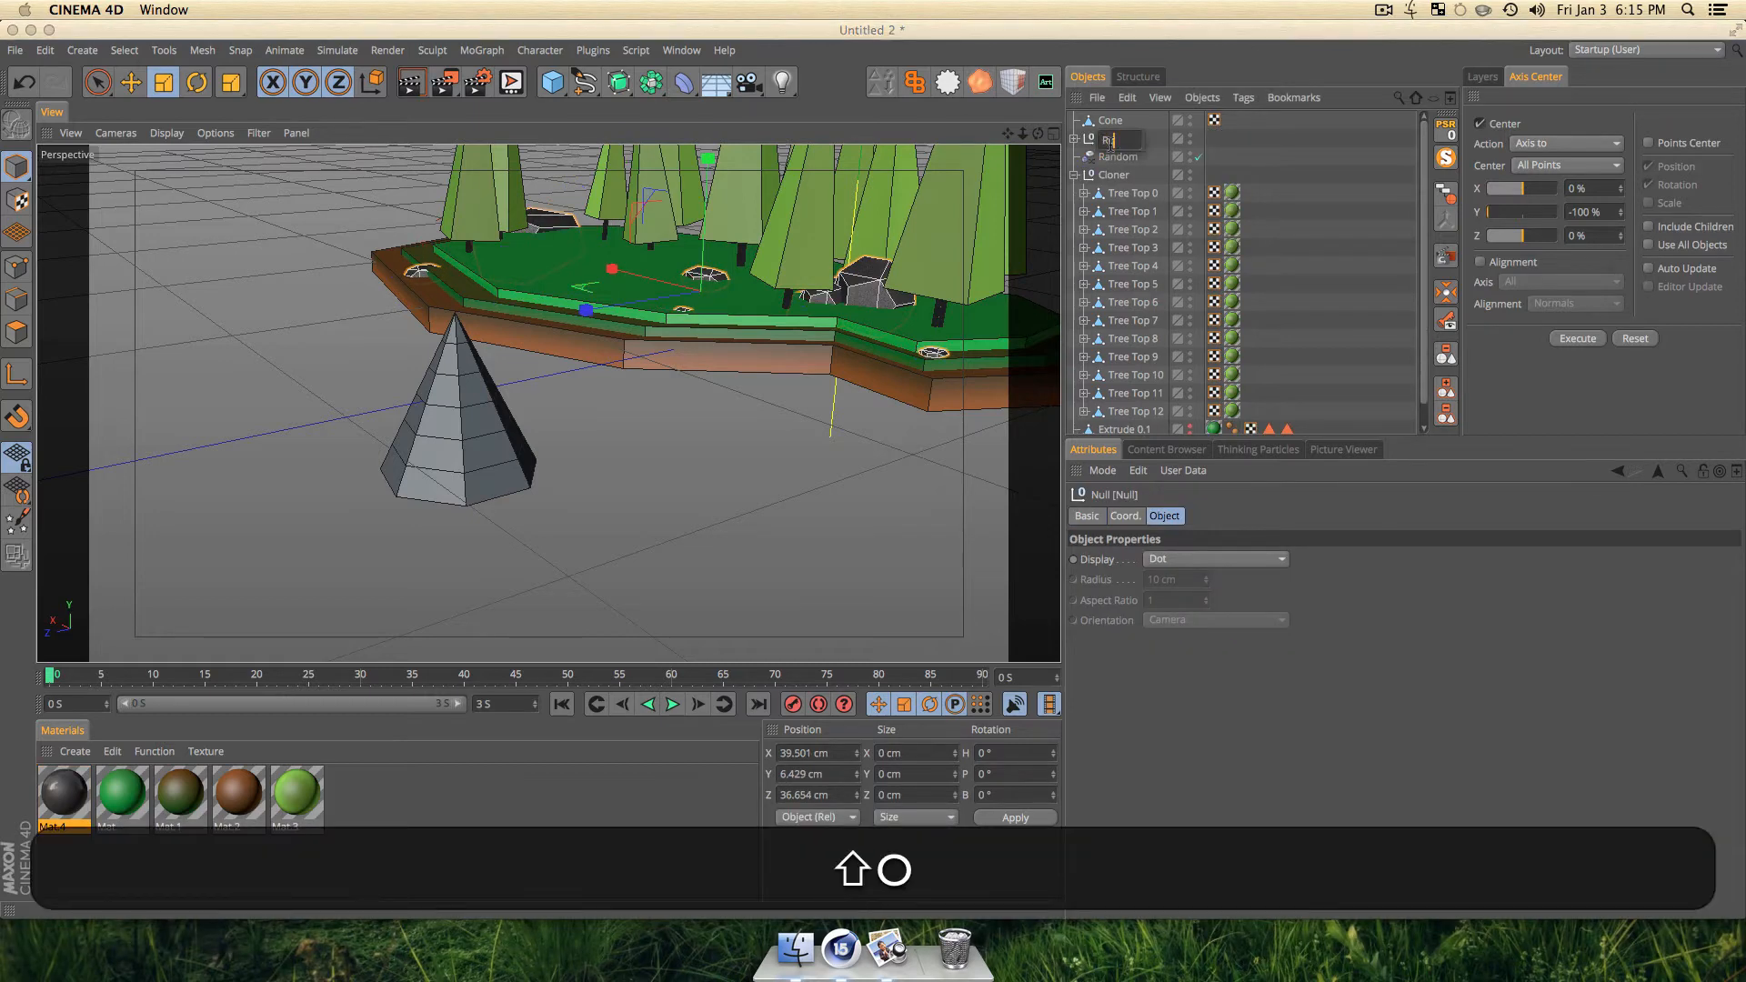
type("ck")
key("Return")
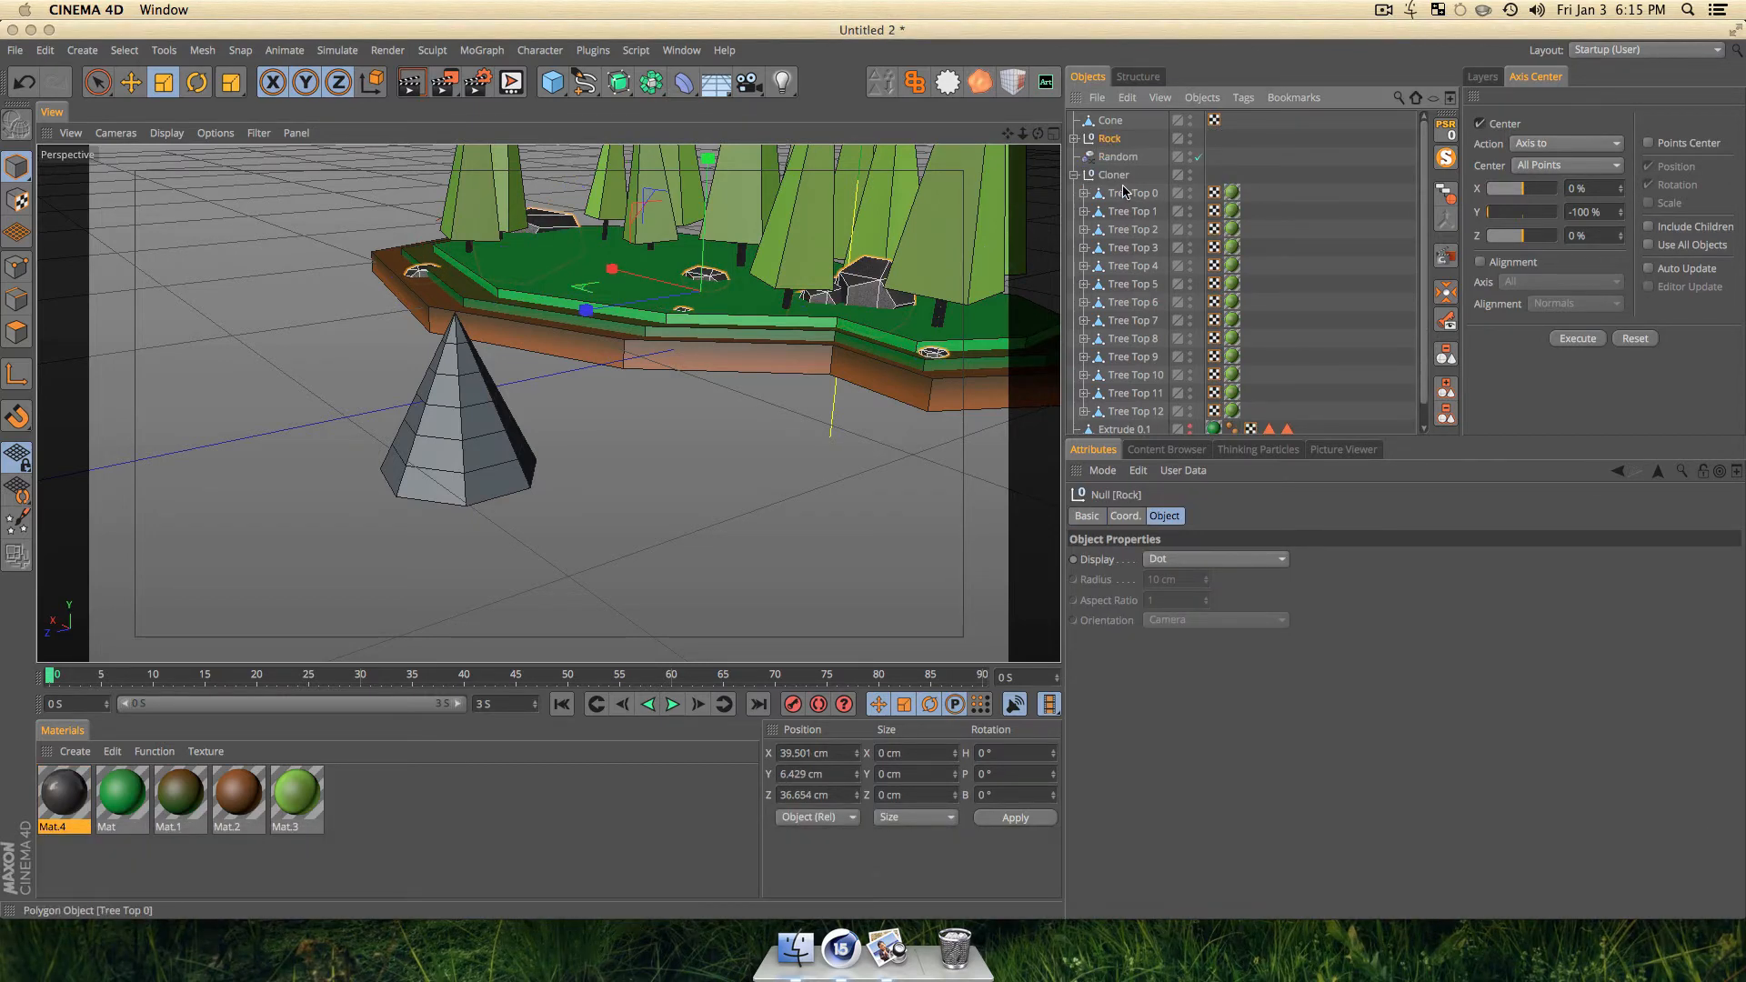
Collapse the Cloner group of tree tops and rename it Trees.
left_click(1075, 175)
double_click(1103, 176)
type("T")
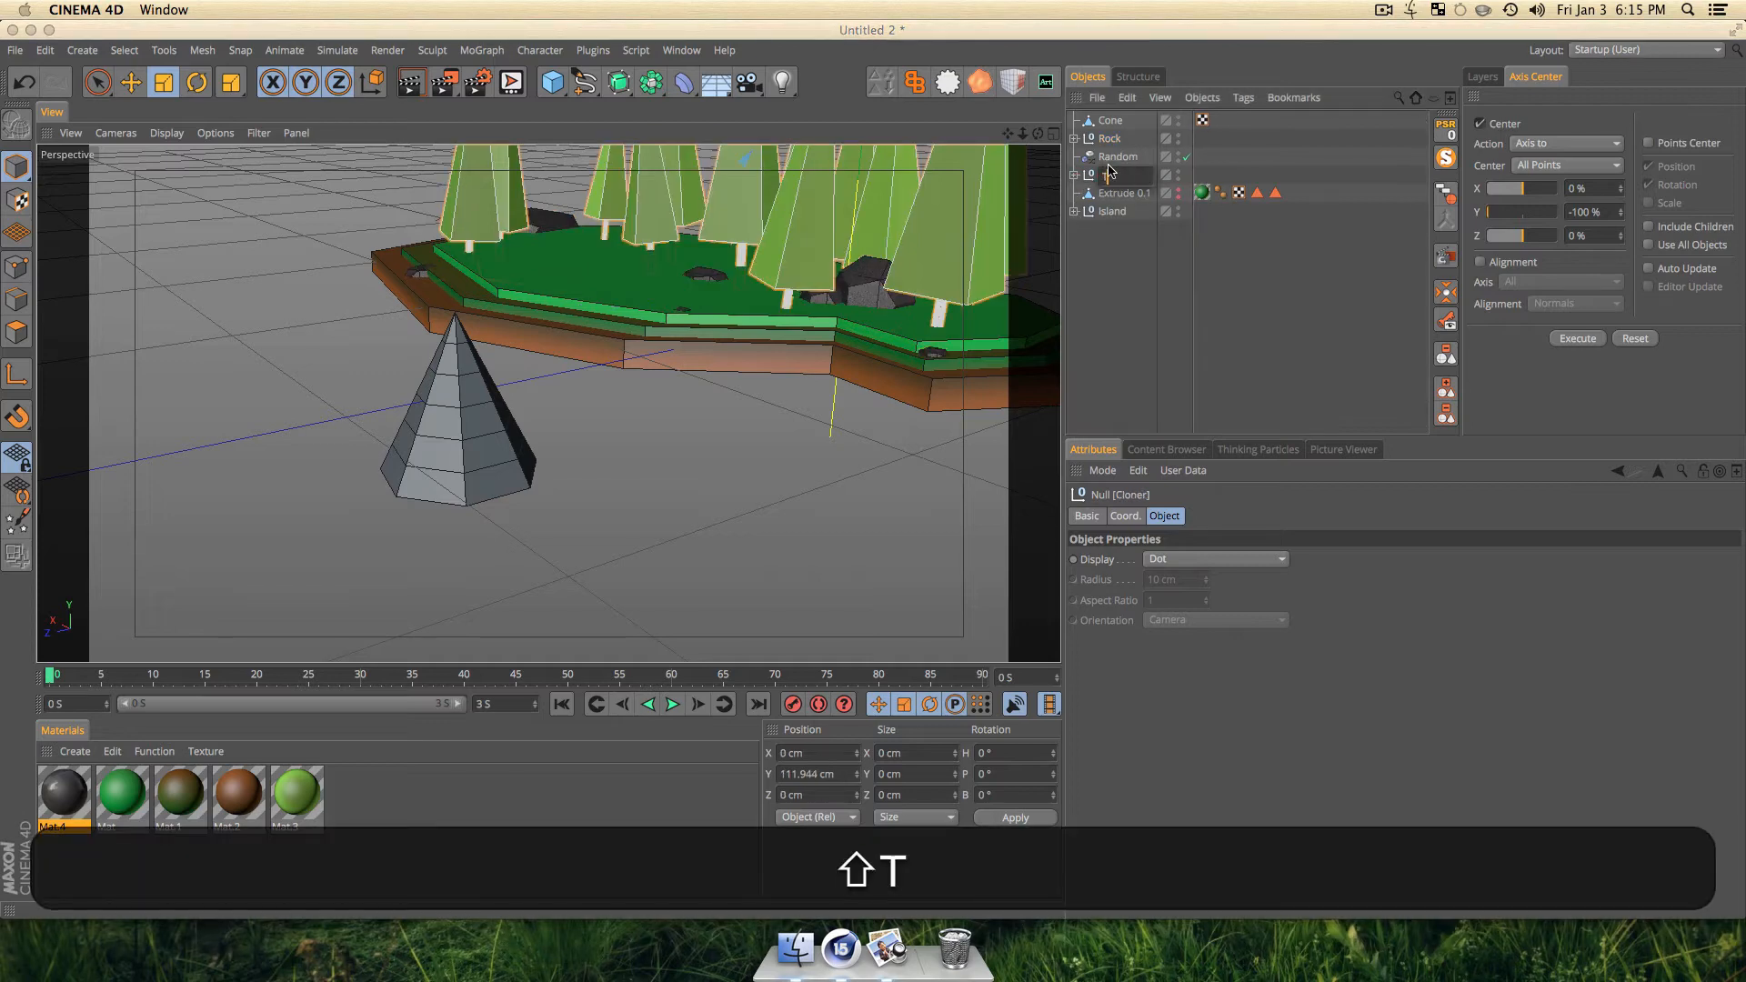
type("rees")
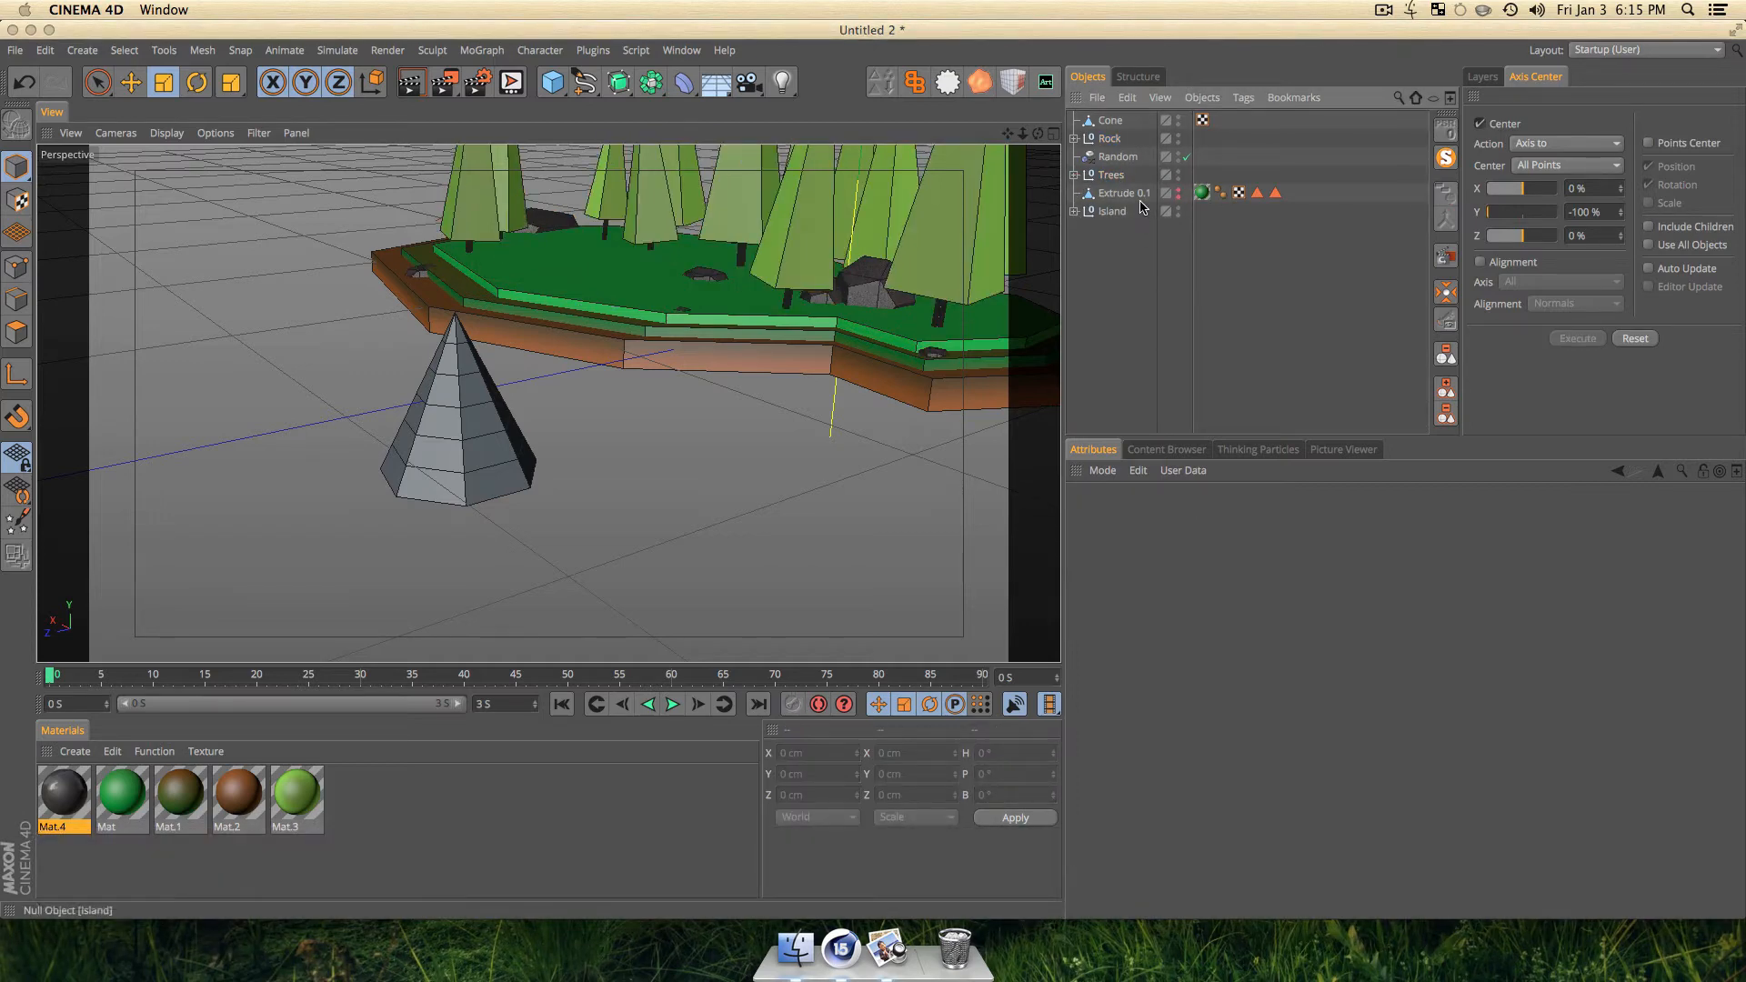
Delete the Random effector and the Extrude 0.1 object from the scene.
left_click(1135, 194)
left_click(1126, 158, "super")
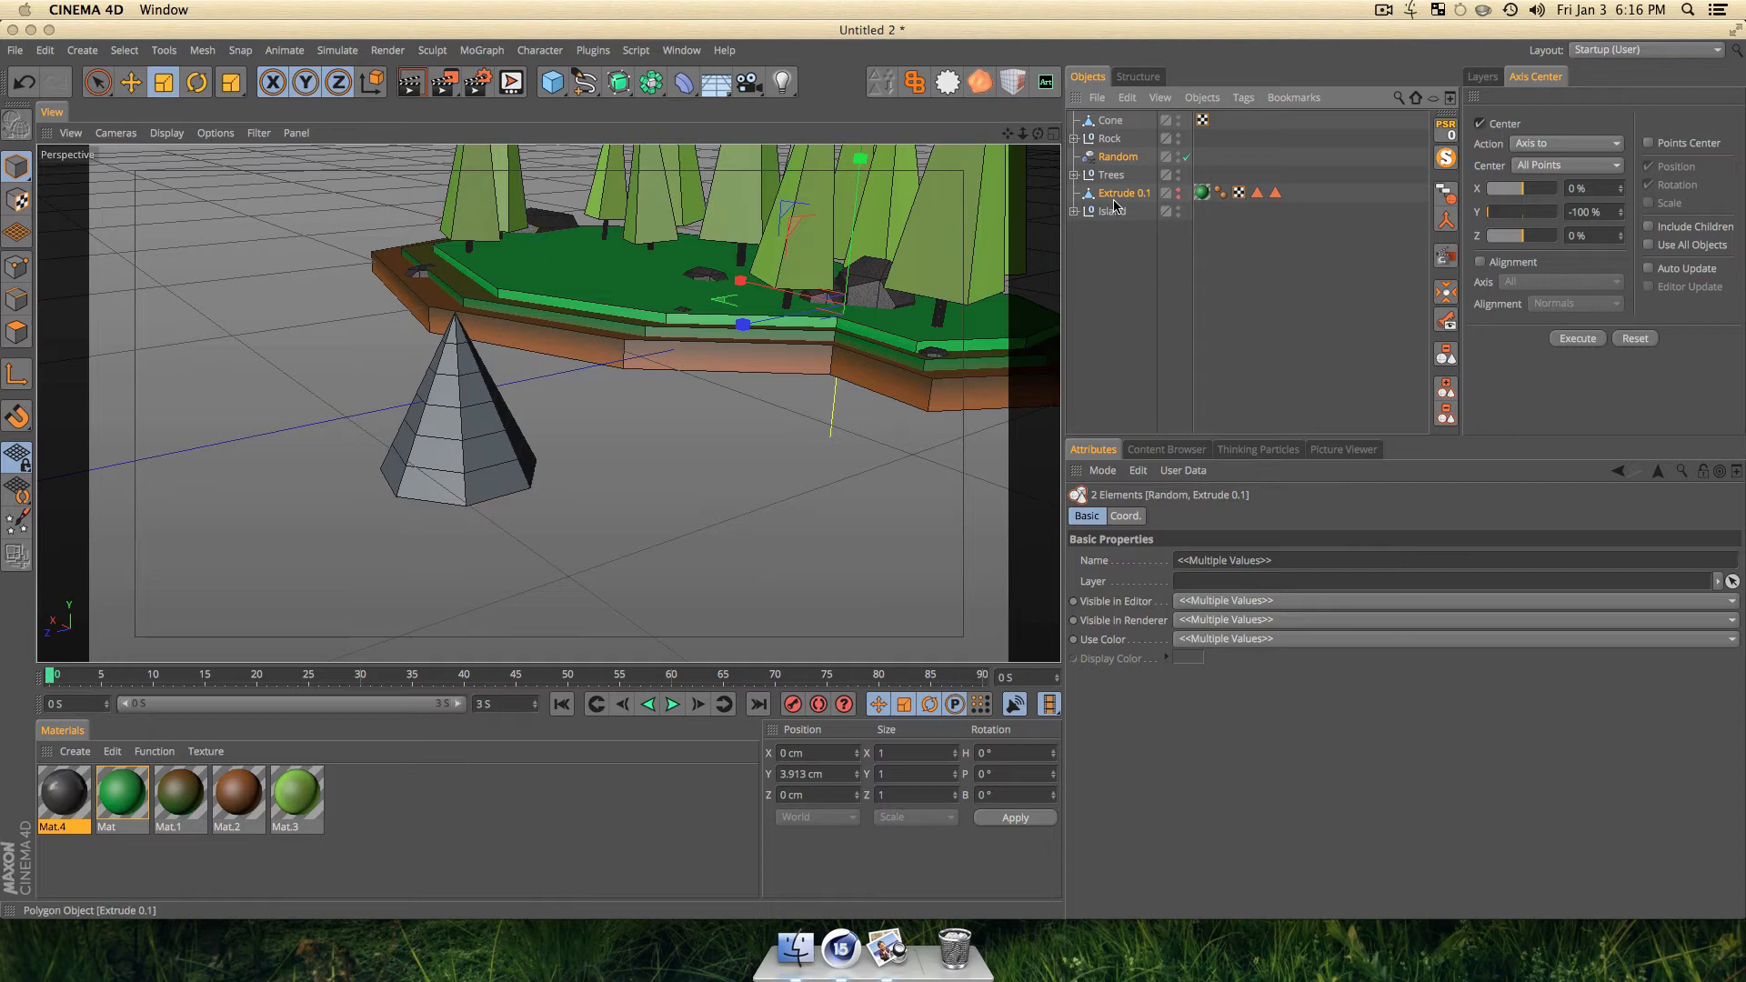
key("Delete")
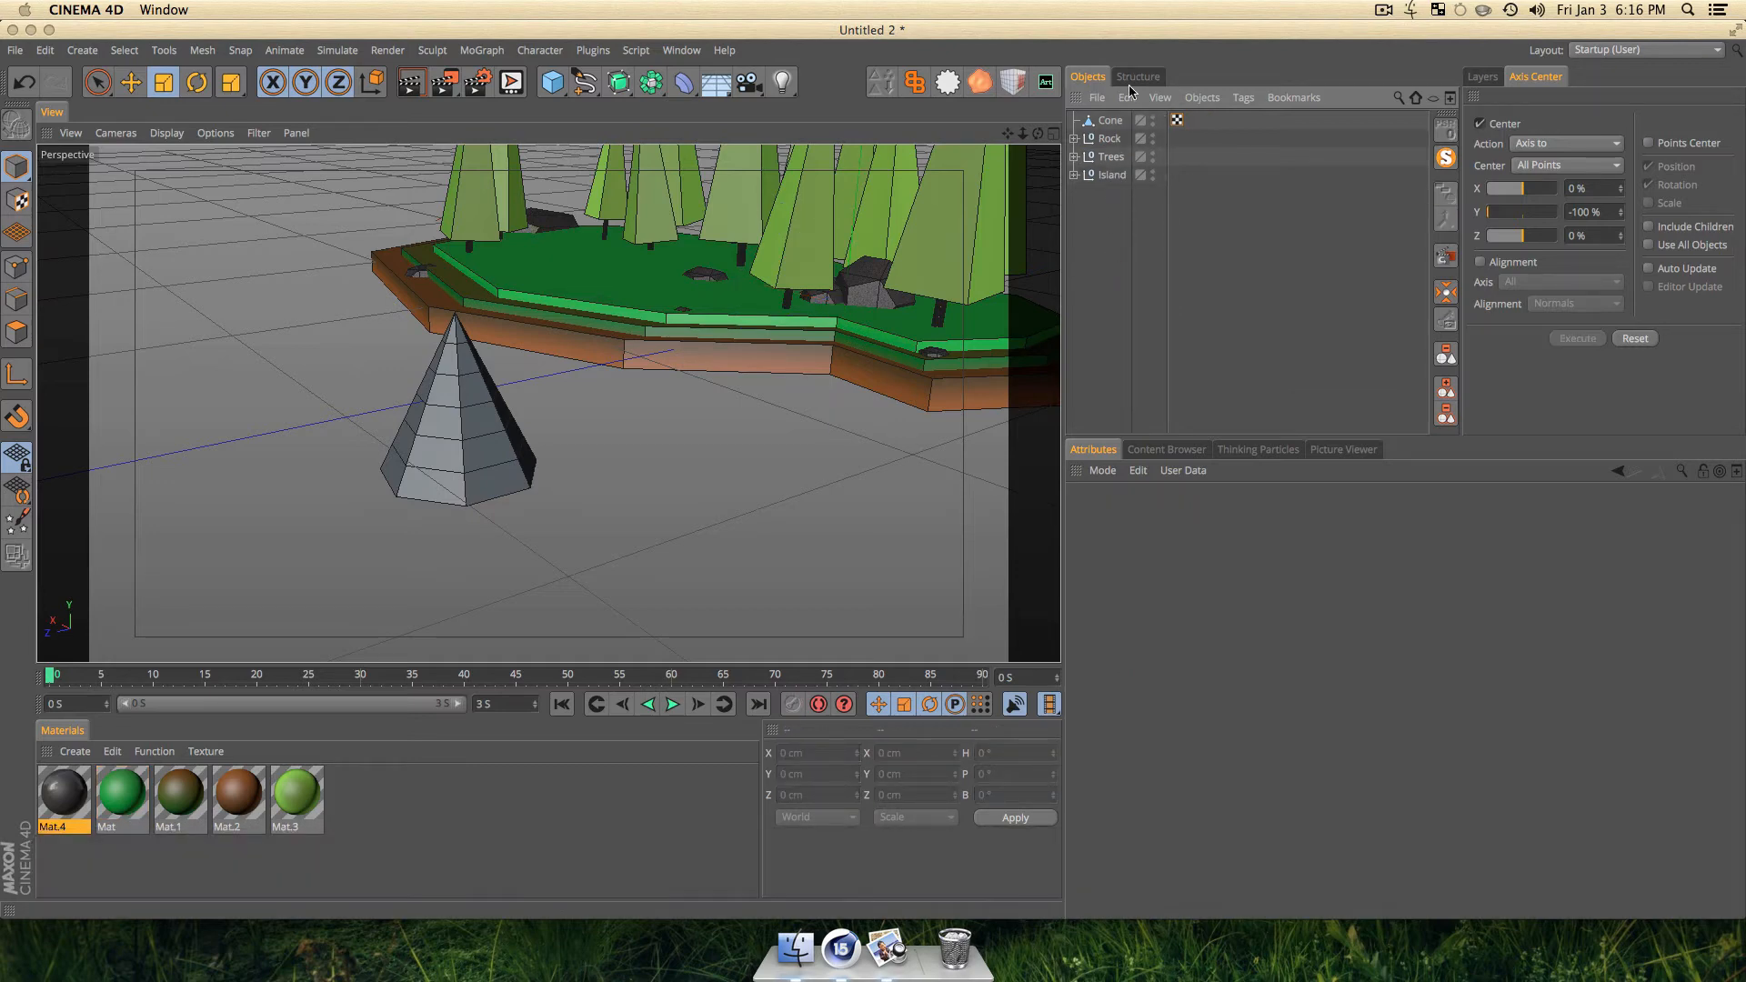
Cut a doorway in the cone by deleting the two lowest stacked polygons on its front face.
left_click(390, 469)
scroll(378, 477, "up", 3)
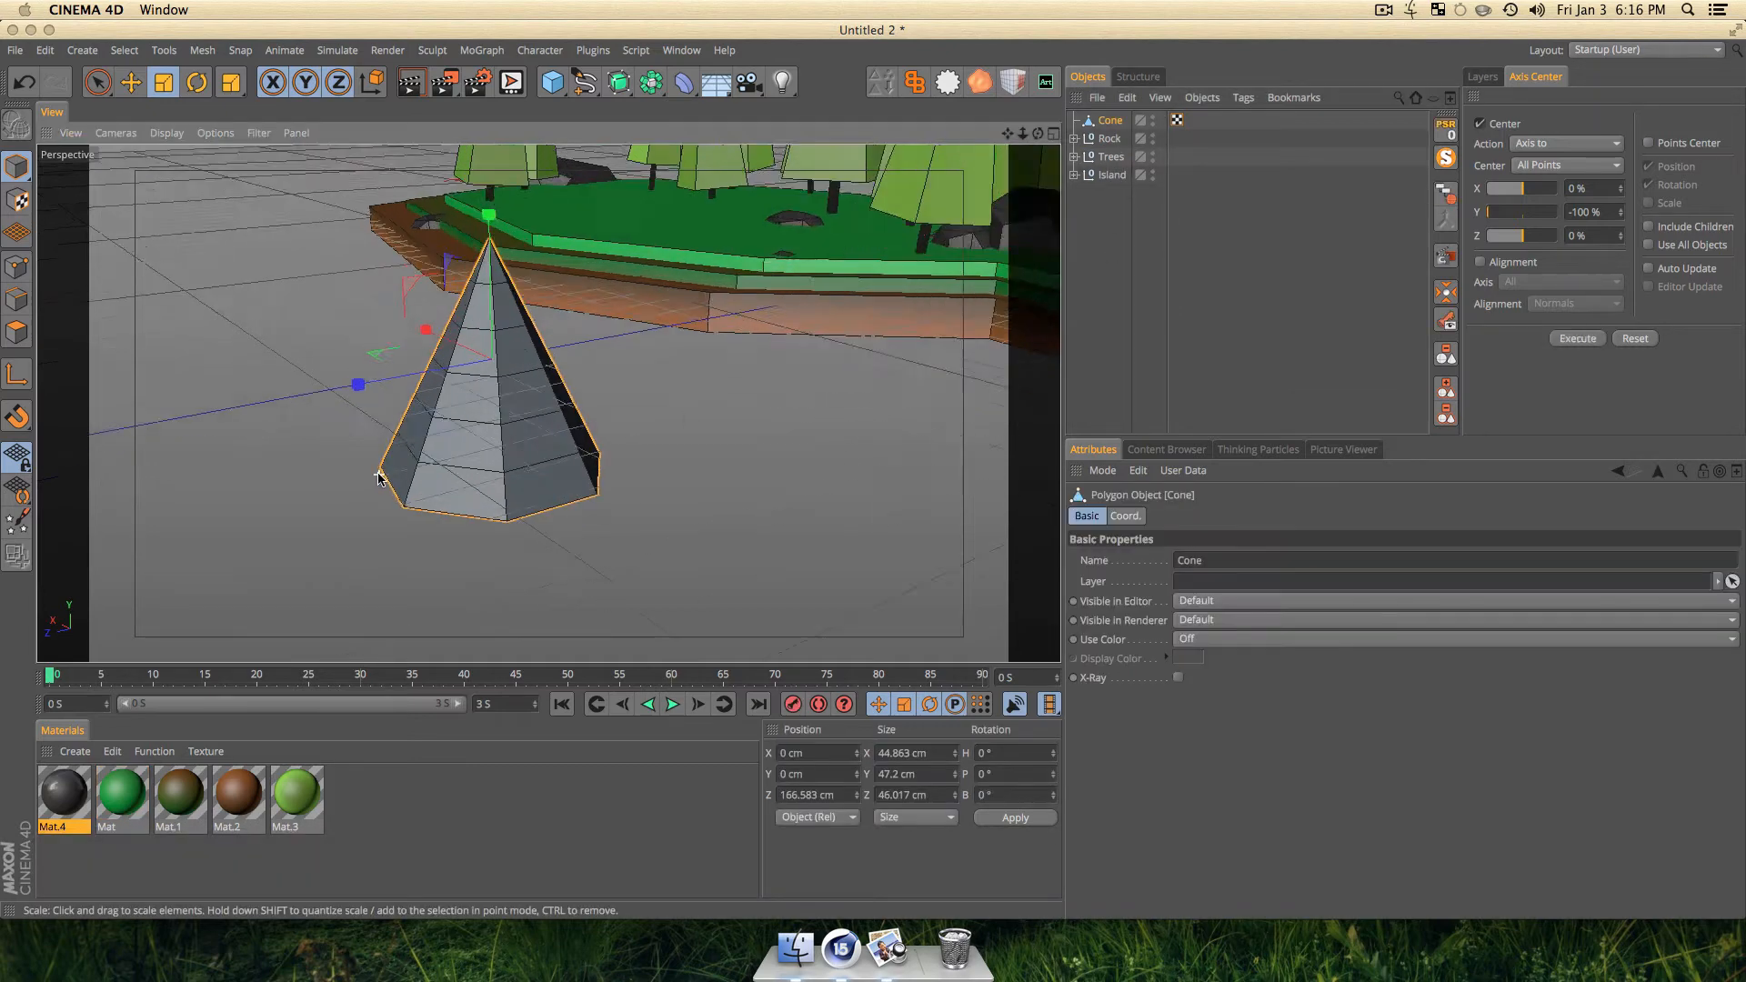
scroll(378, 477, "up", 5)
key("3")
left_click_drag(424, 471, 517, 431)
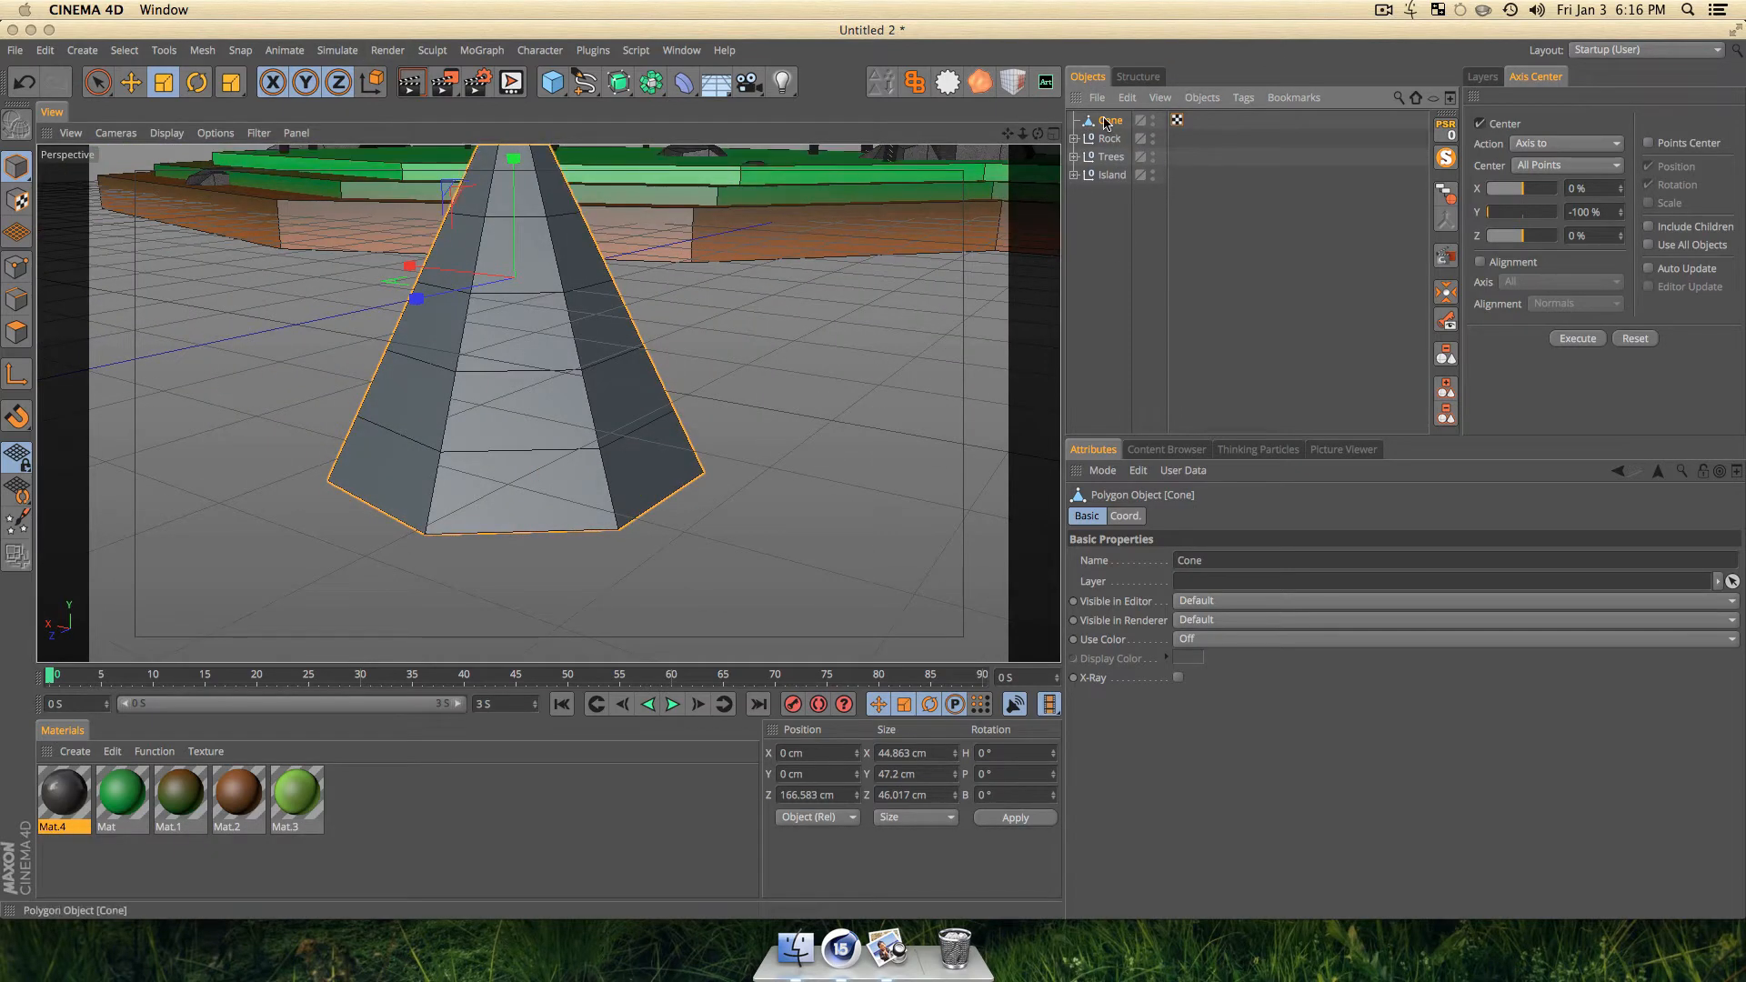
left_click(24, 337)
left_click(506, 418)
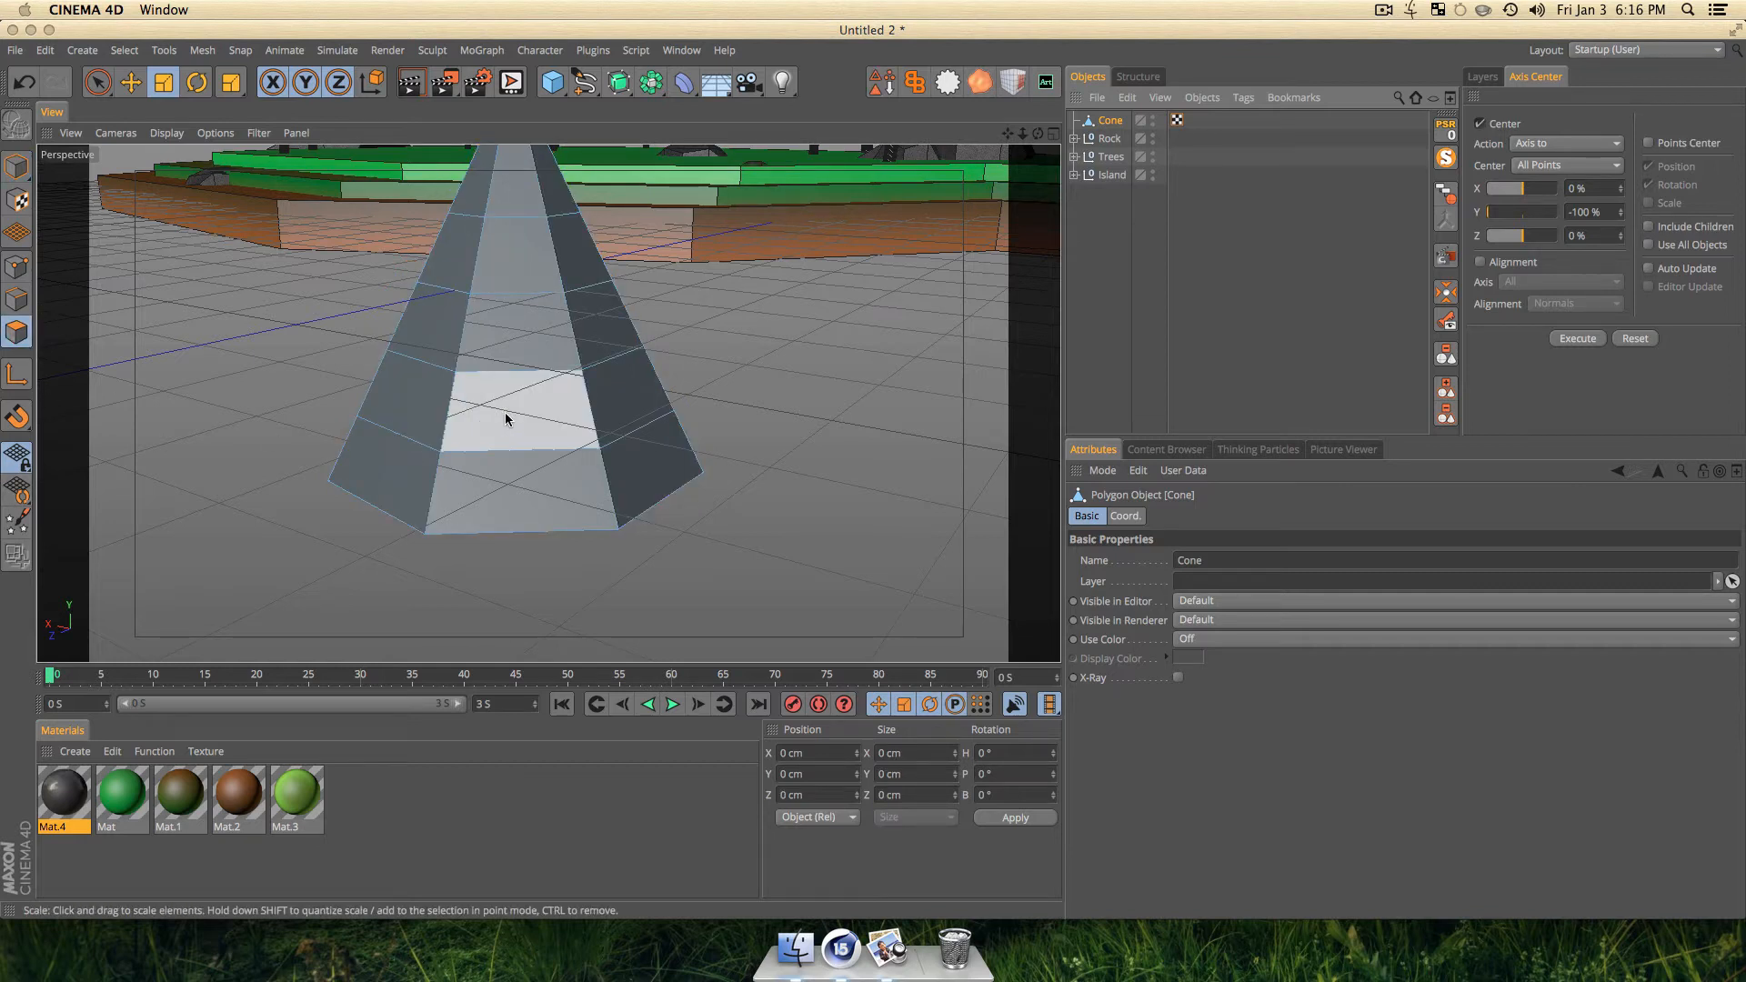
left_click(521, 419)
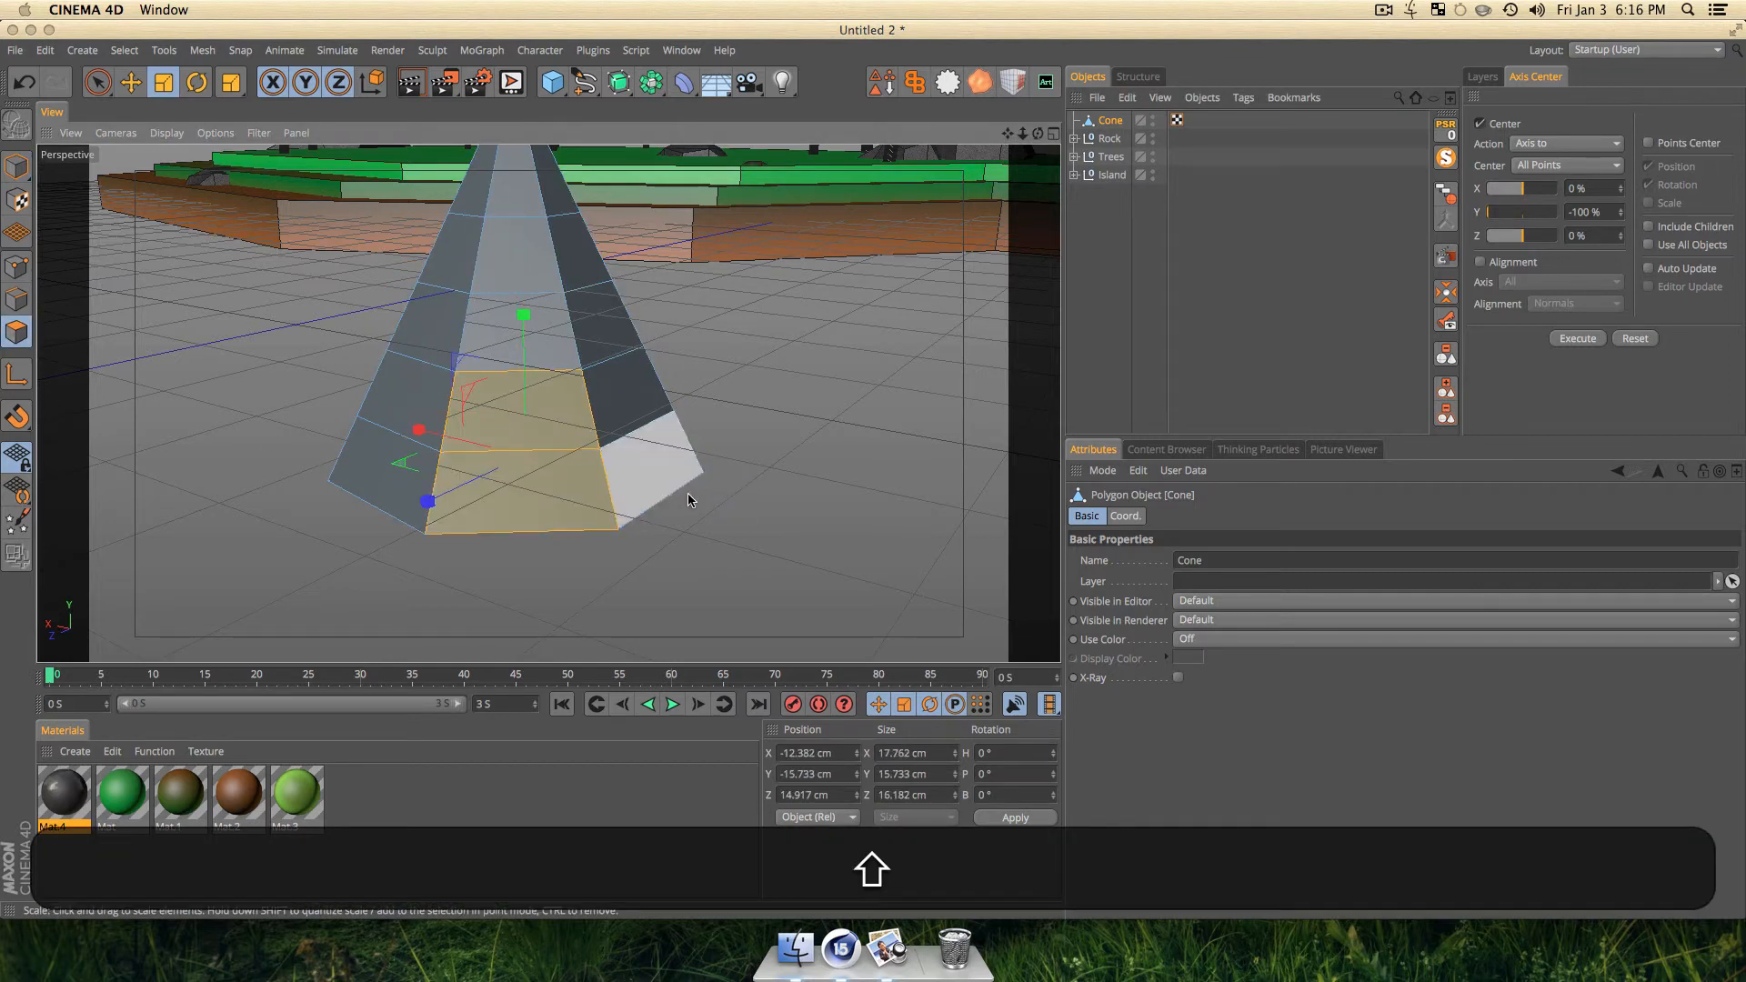
key("BackSpace")
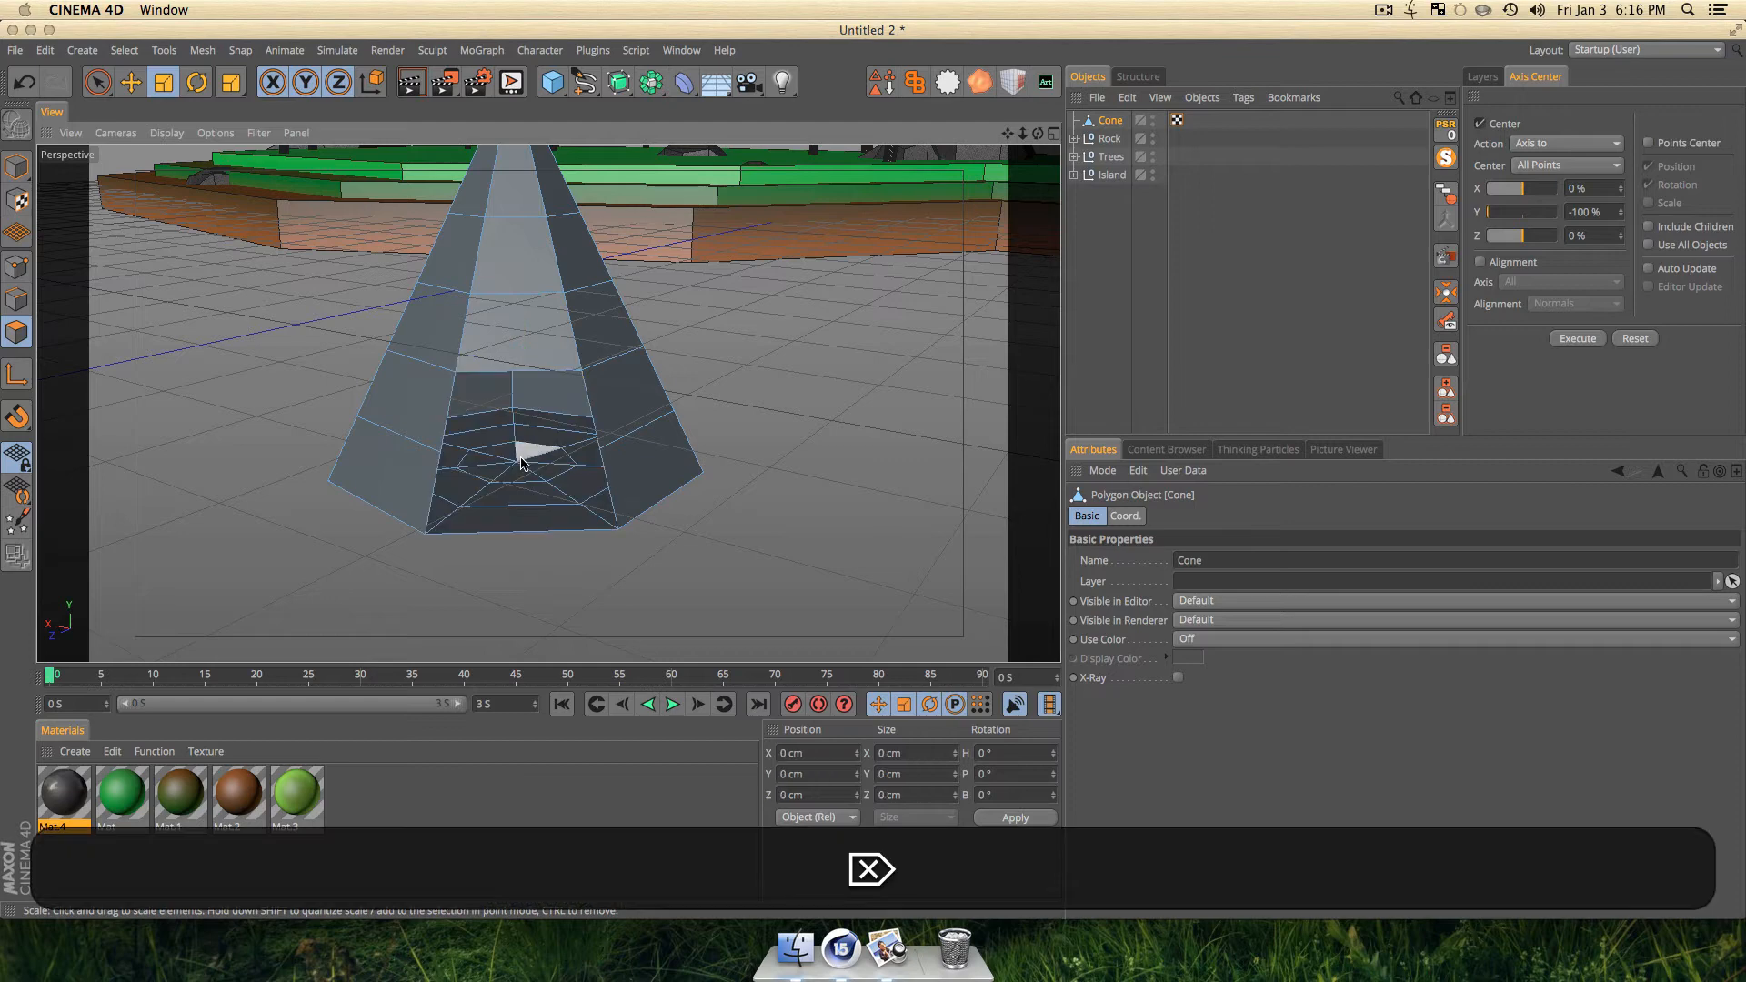
Examine the cone's base up close in the Right view, then return to the perspective view.
key("F2")
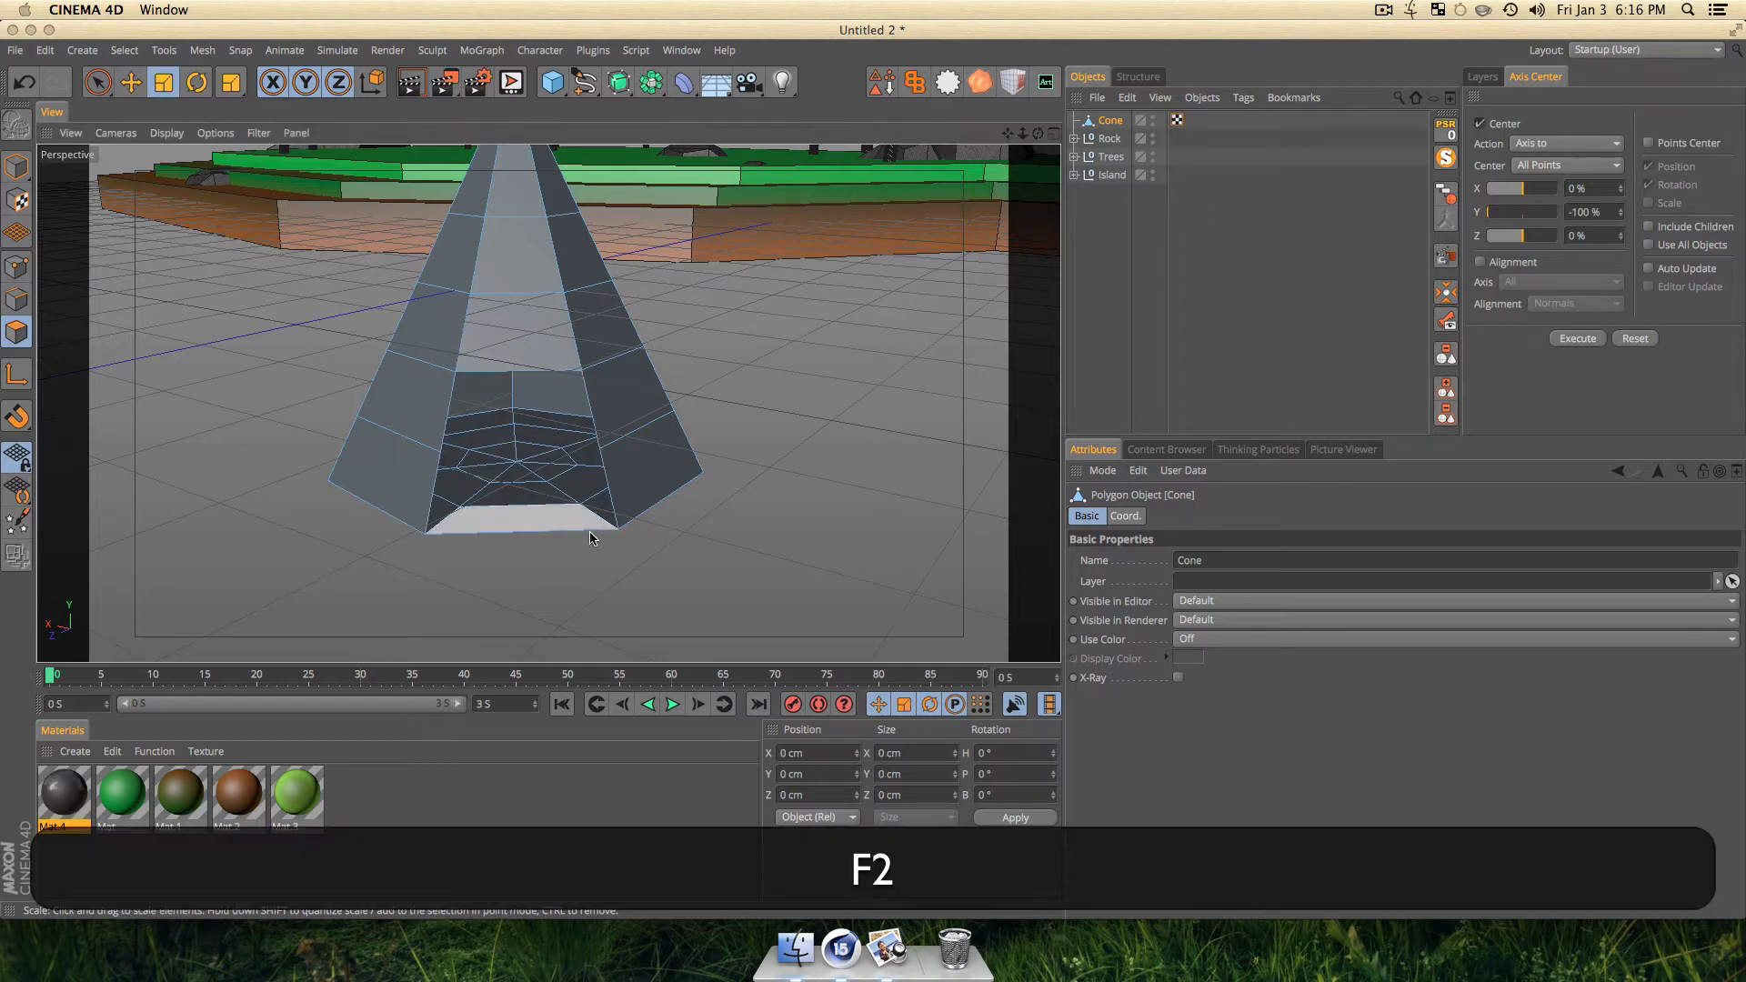
key("F3")
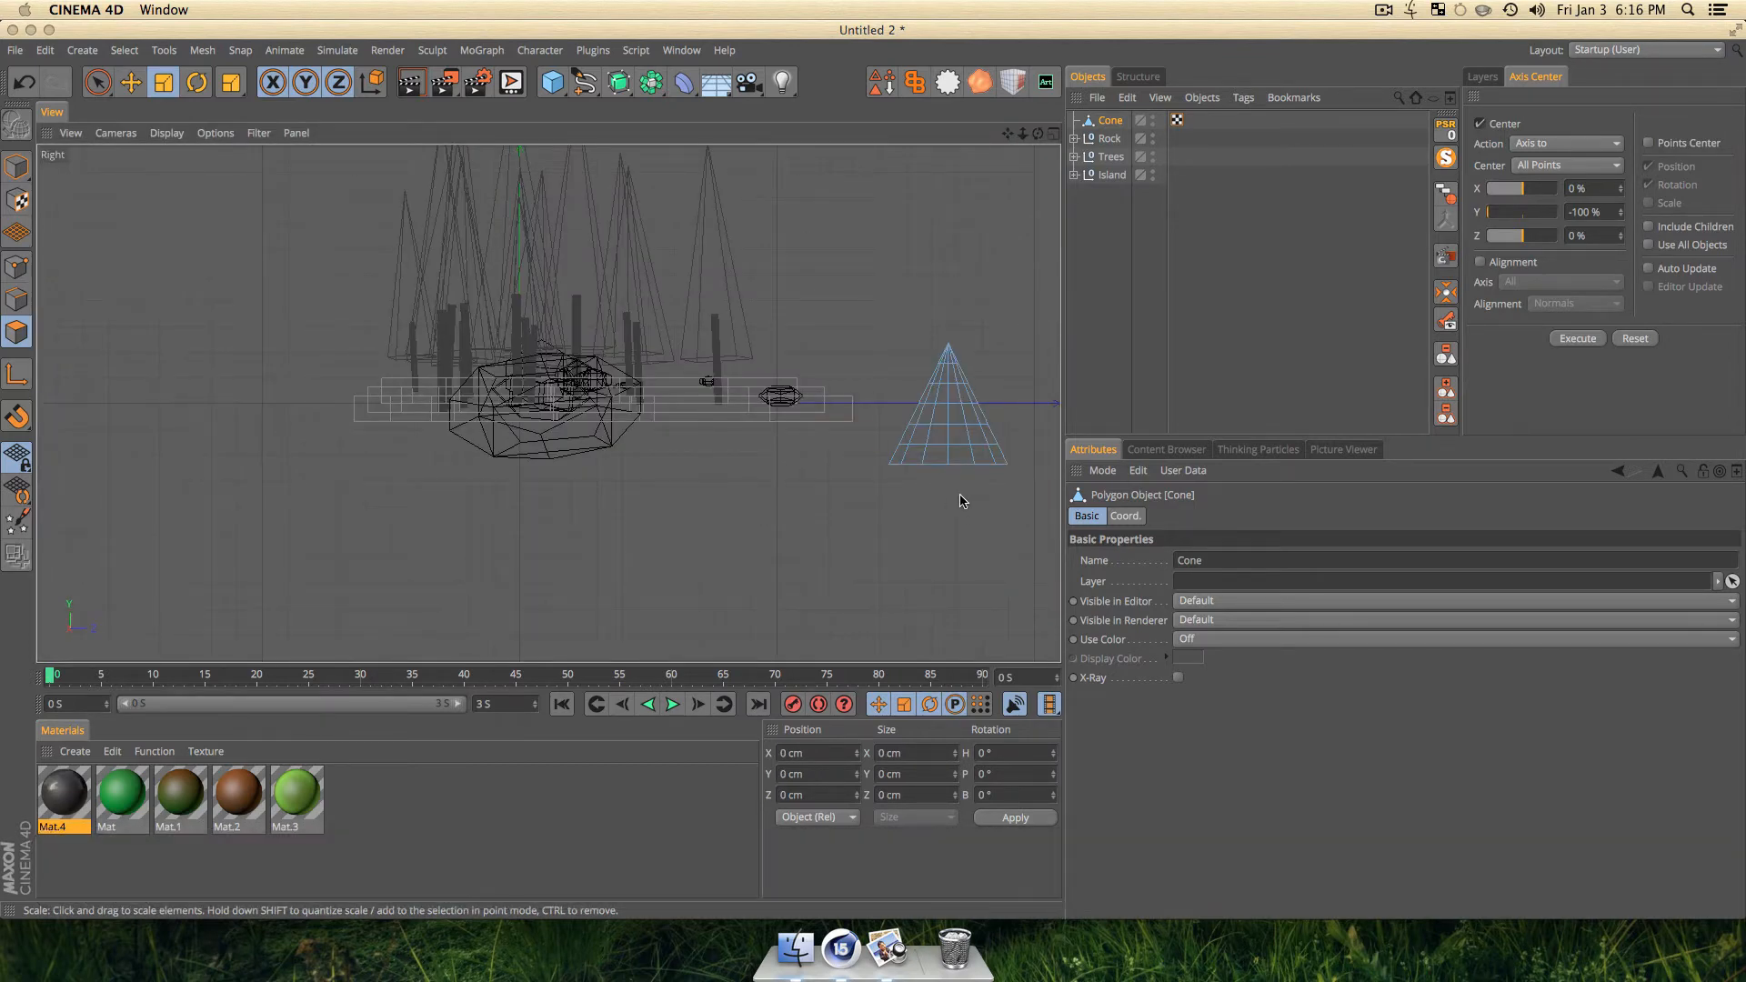
key("F1")
key("F3")
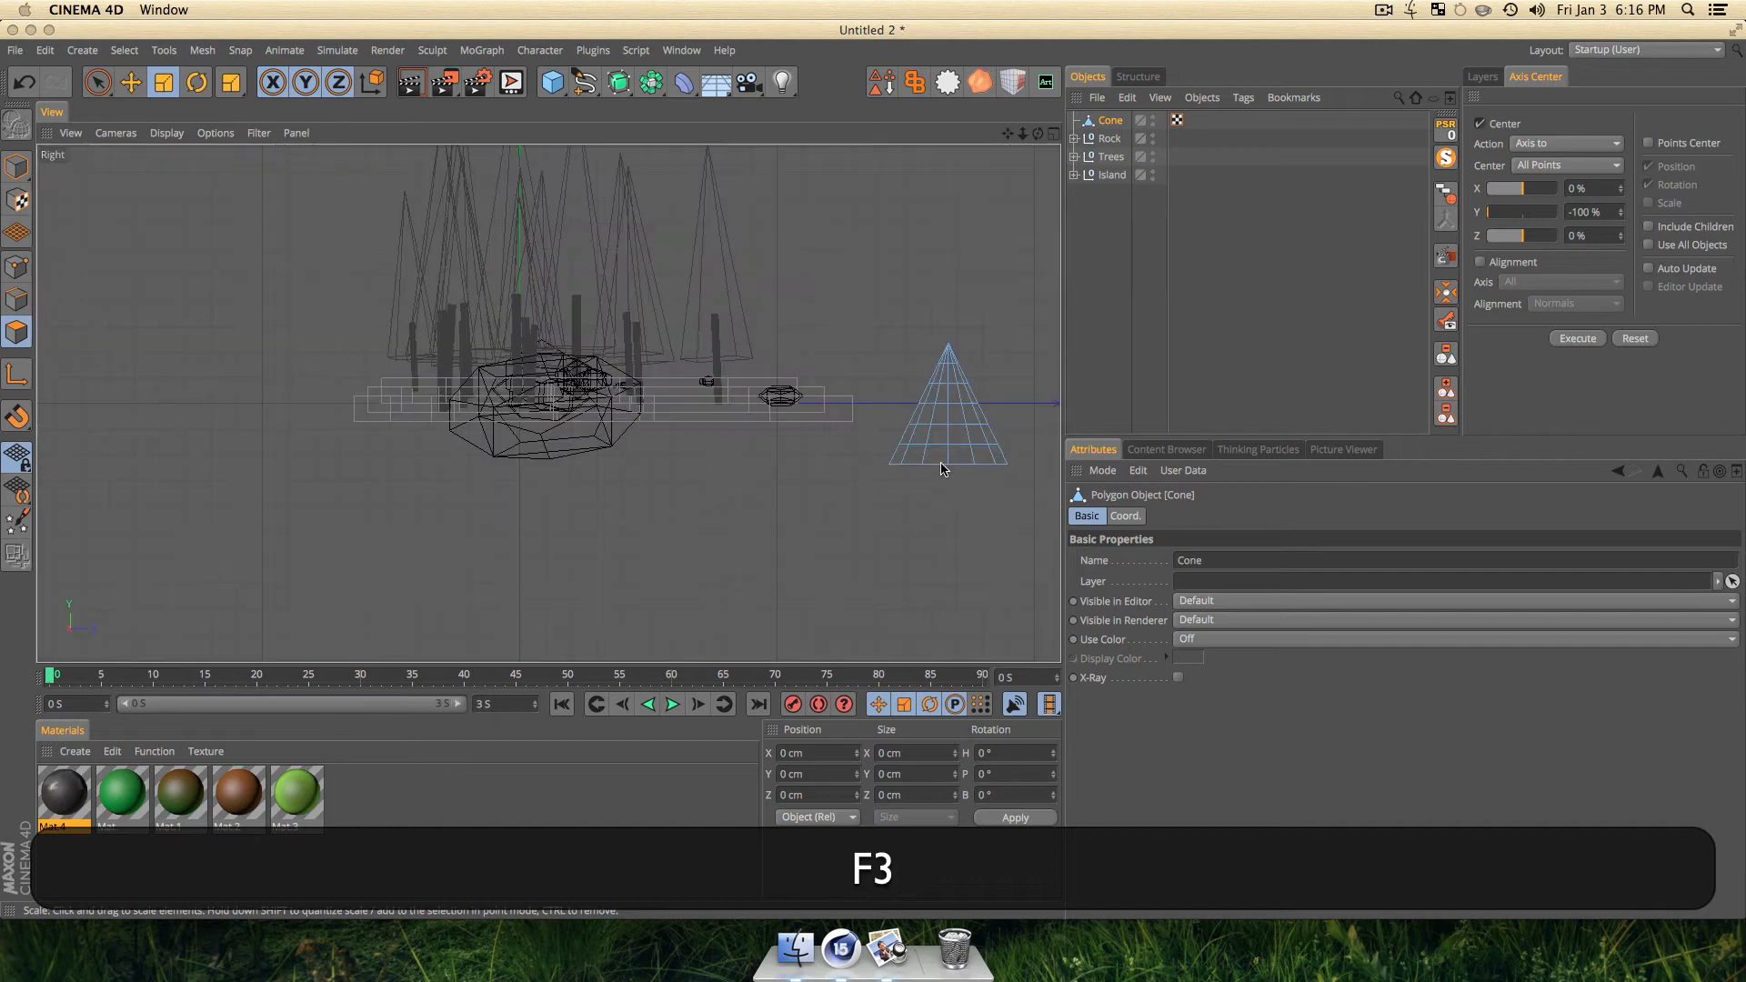
scroll(943, 463, "up", 5)
key("1")
left_click_drag(969, 498, 732, 454)
key("F1")
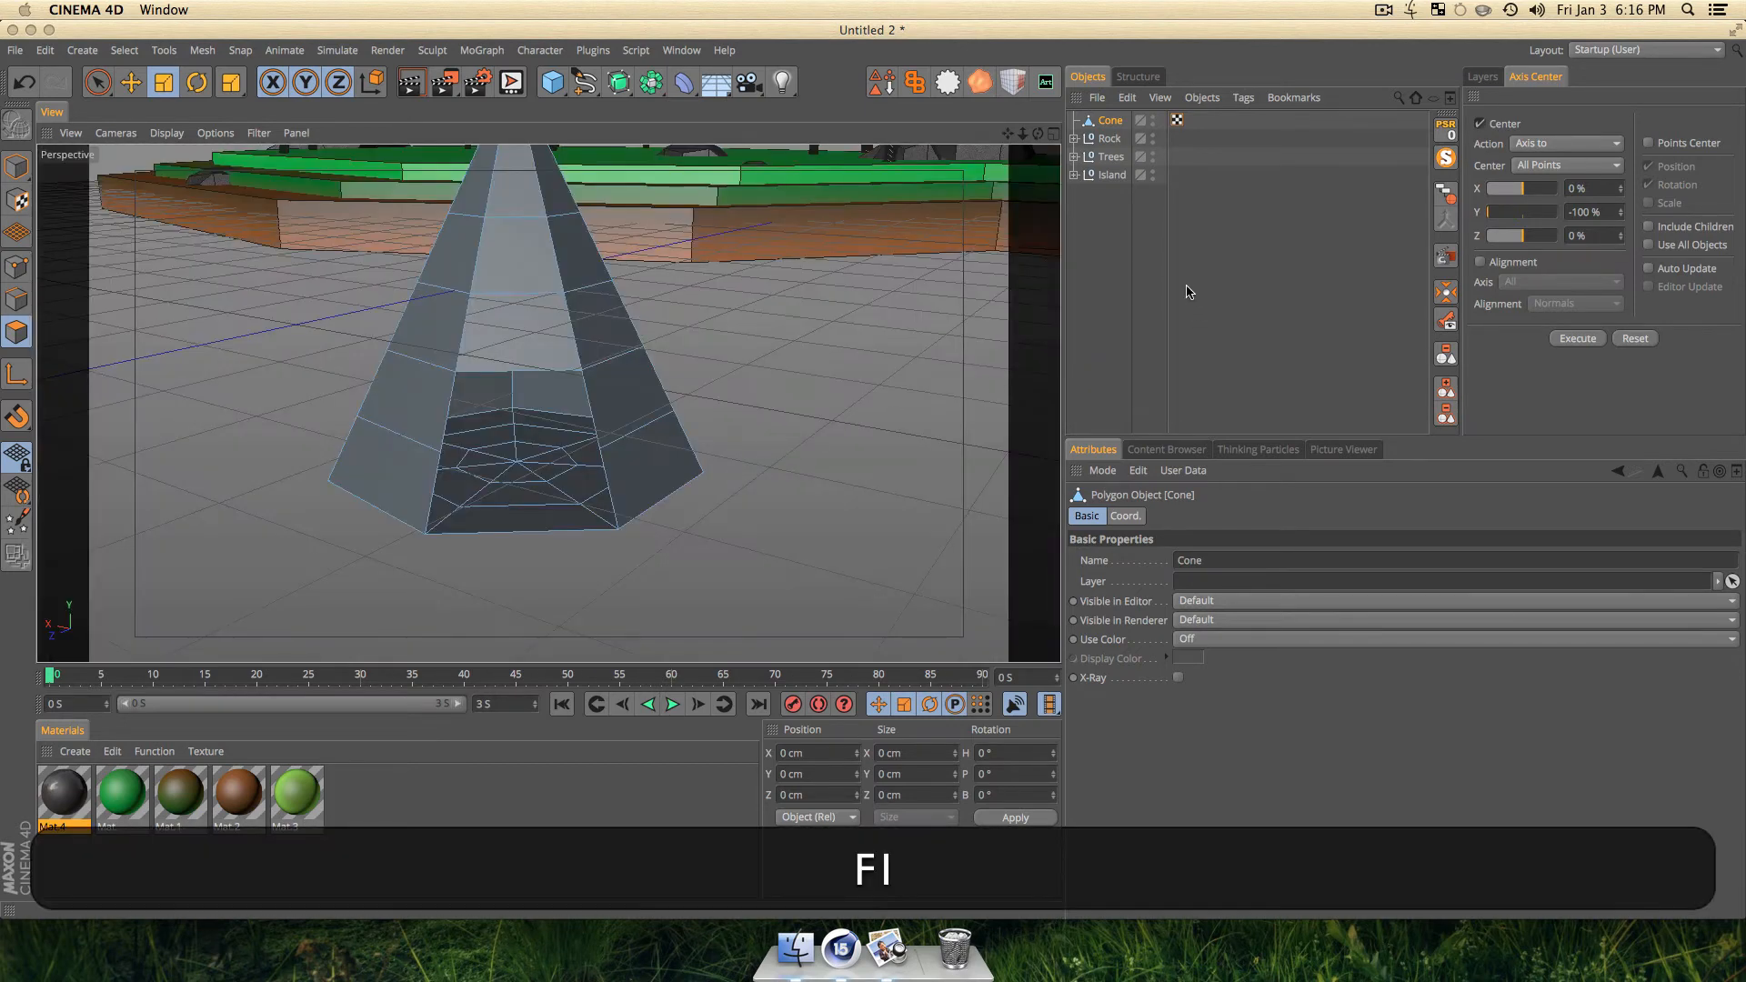
Render a preview of the perspective view to examine the doorway opening in the cone.
left_click(787, 457)
left_click(509, 457)
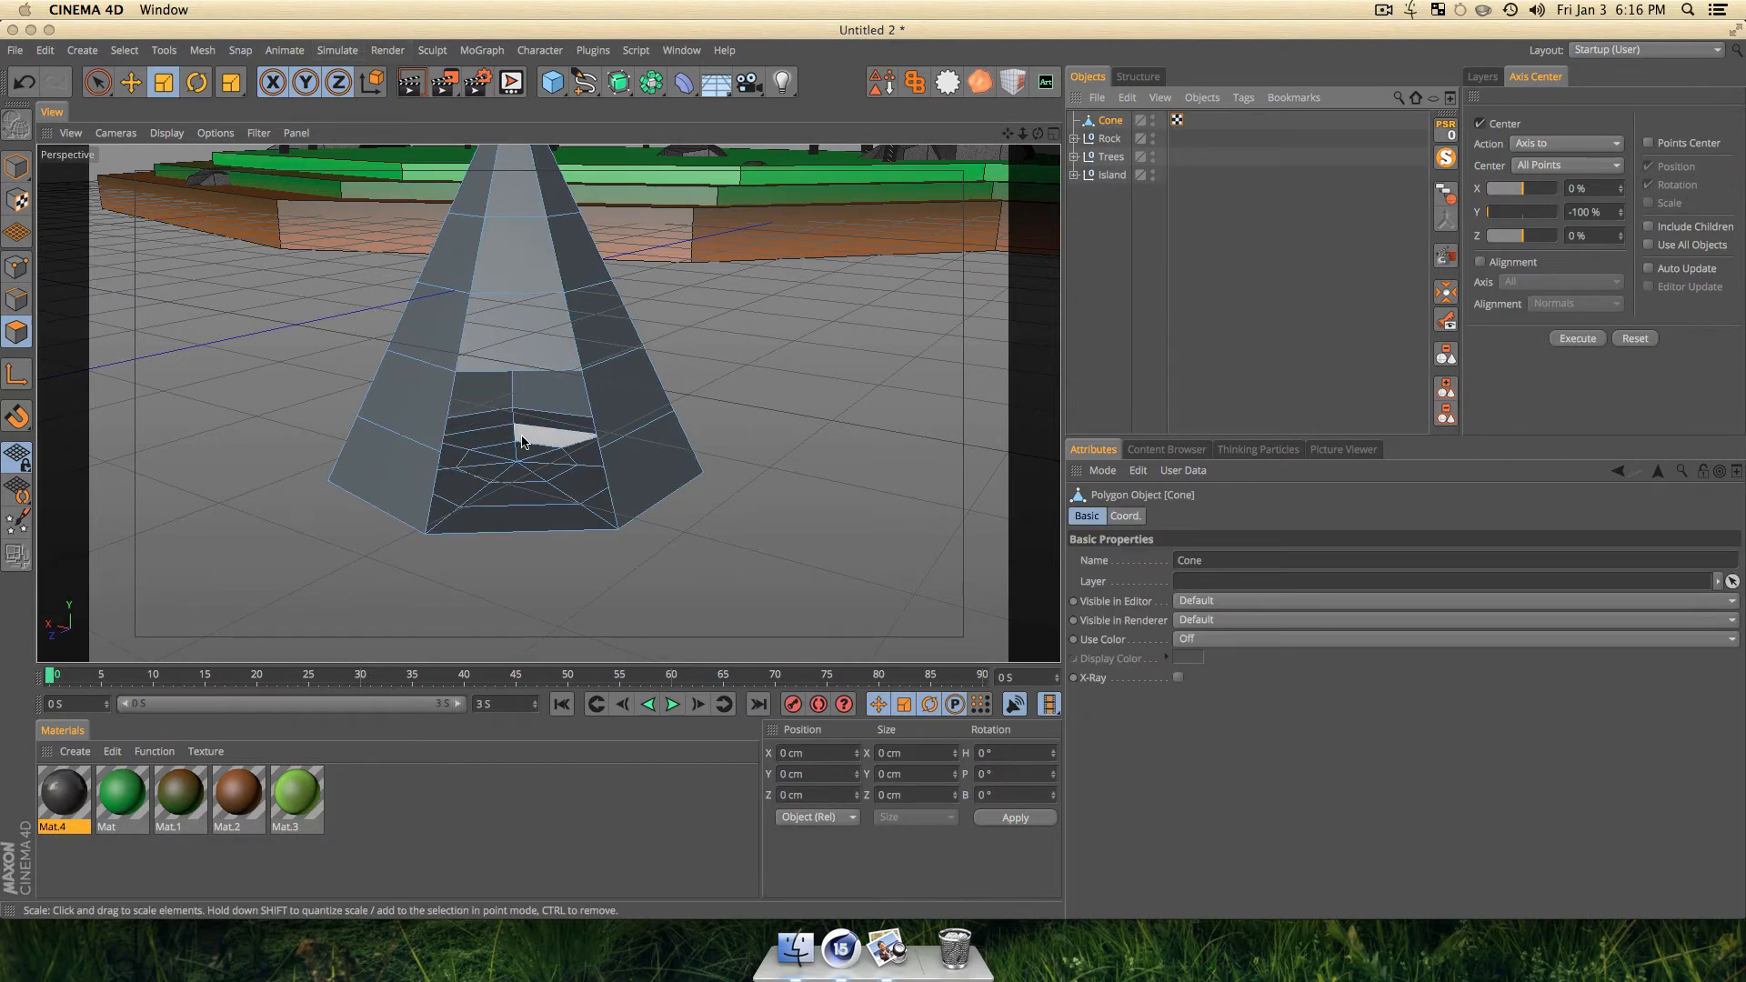
key("3")
left_click_drag(521, 440, 428, 367)
key("super+r")
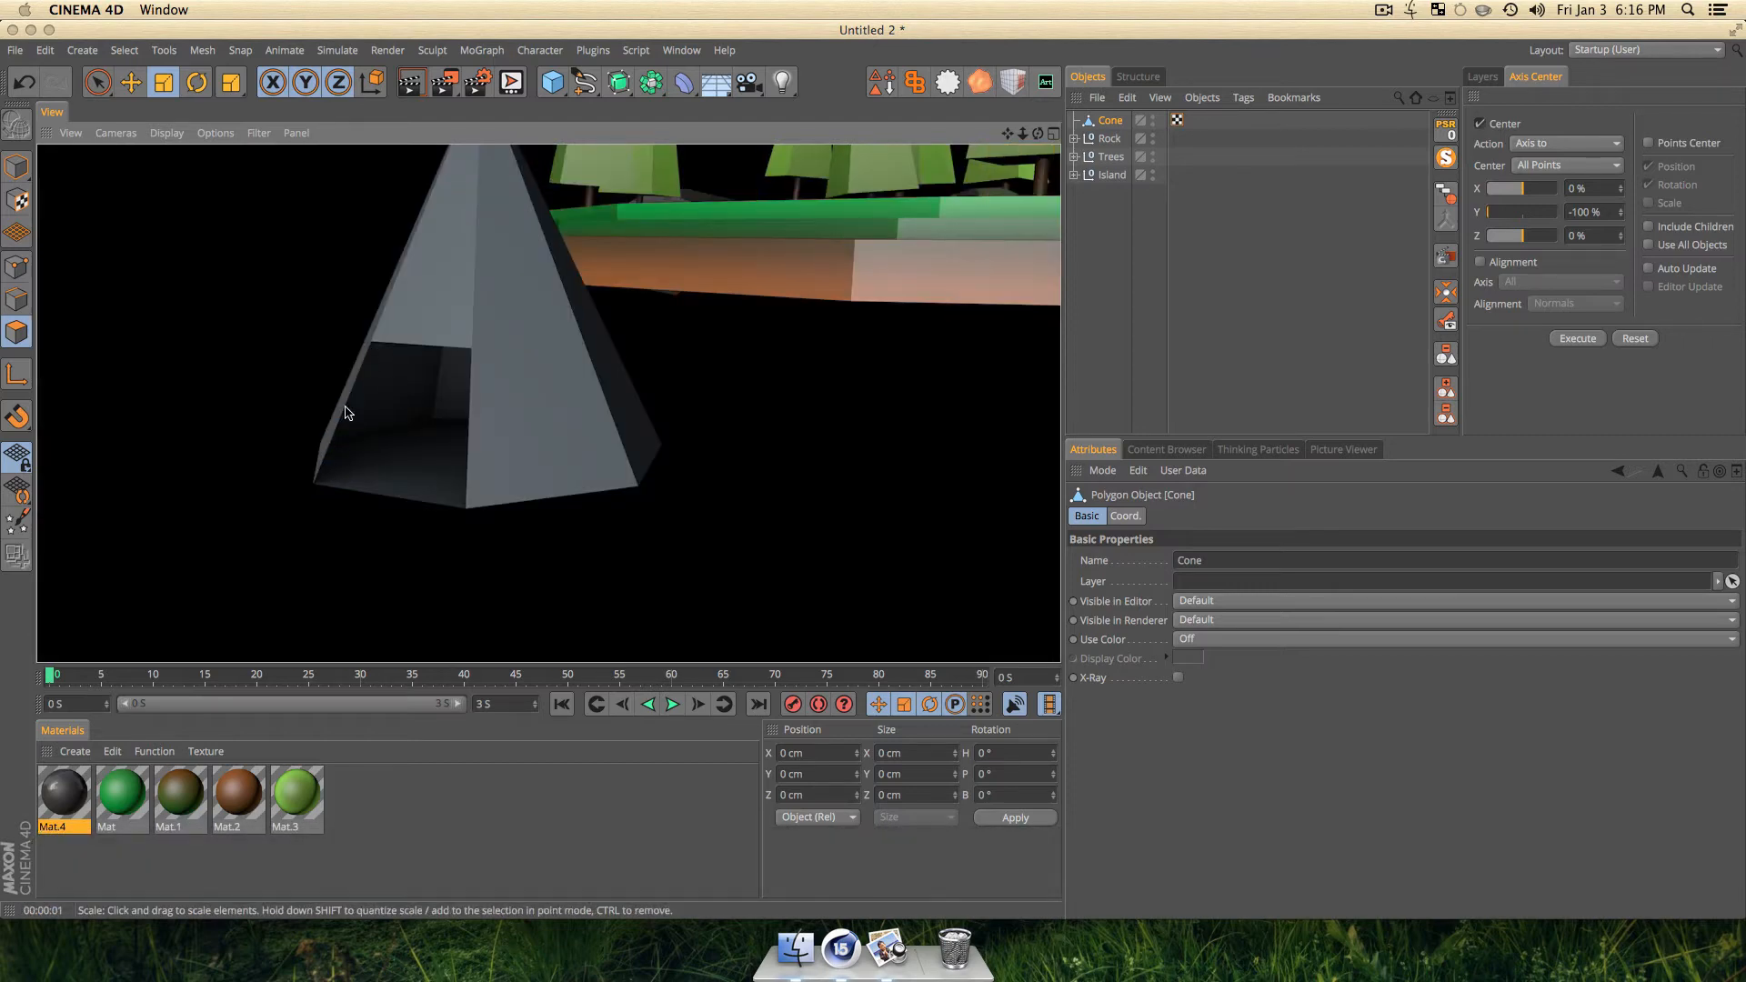
Add a Cloth Surface object and make the Cone its child.
key("3")
left_click_drag(456, 499, 591, 483)
scroll(571, 422, "down", 5)
key("l")
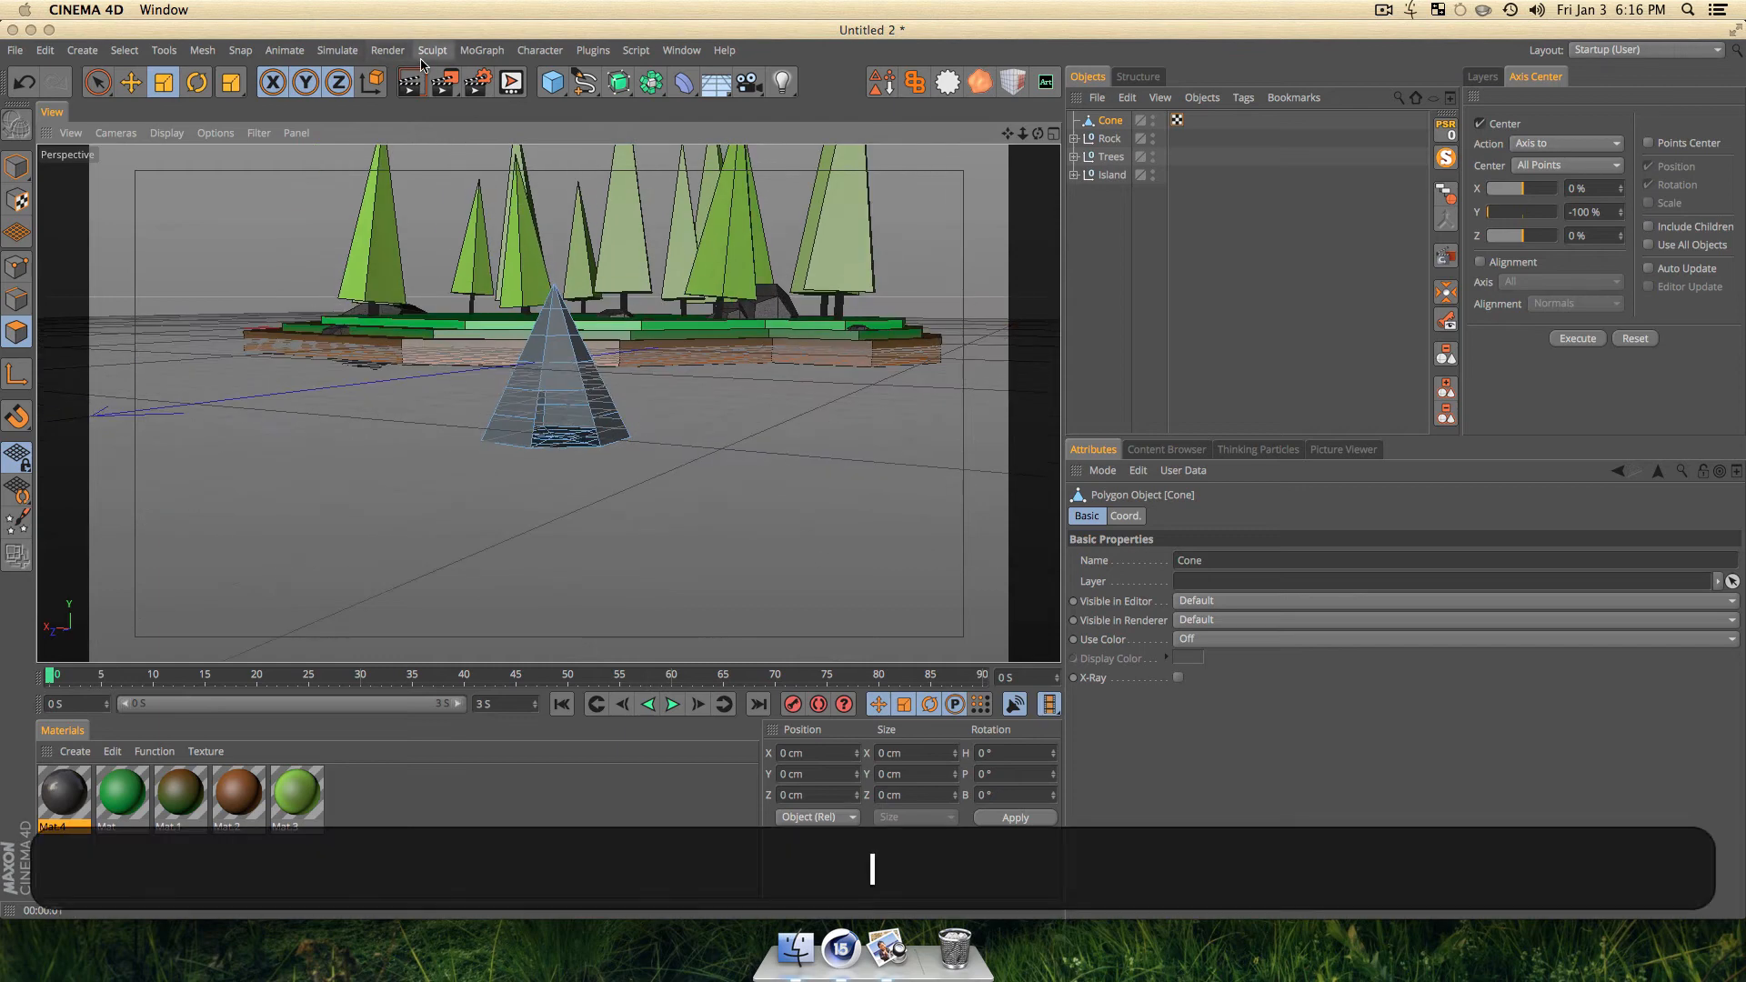
left_click(337, 50)
mouse_move(356, 79)
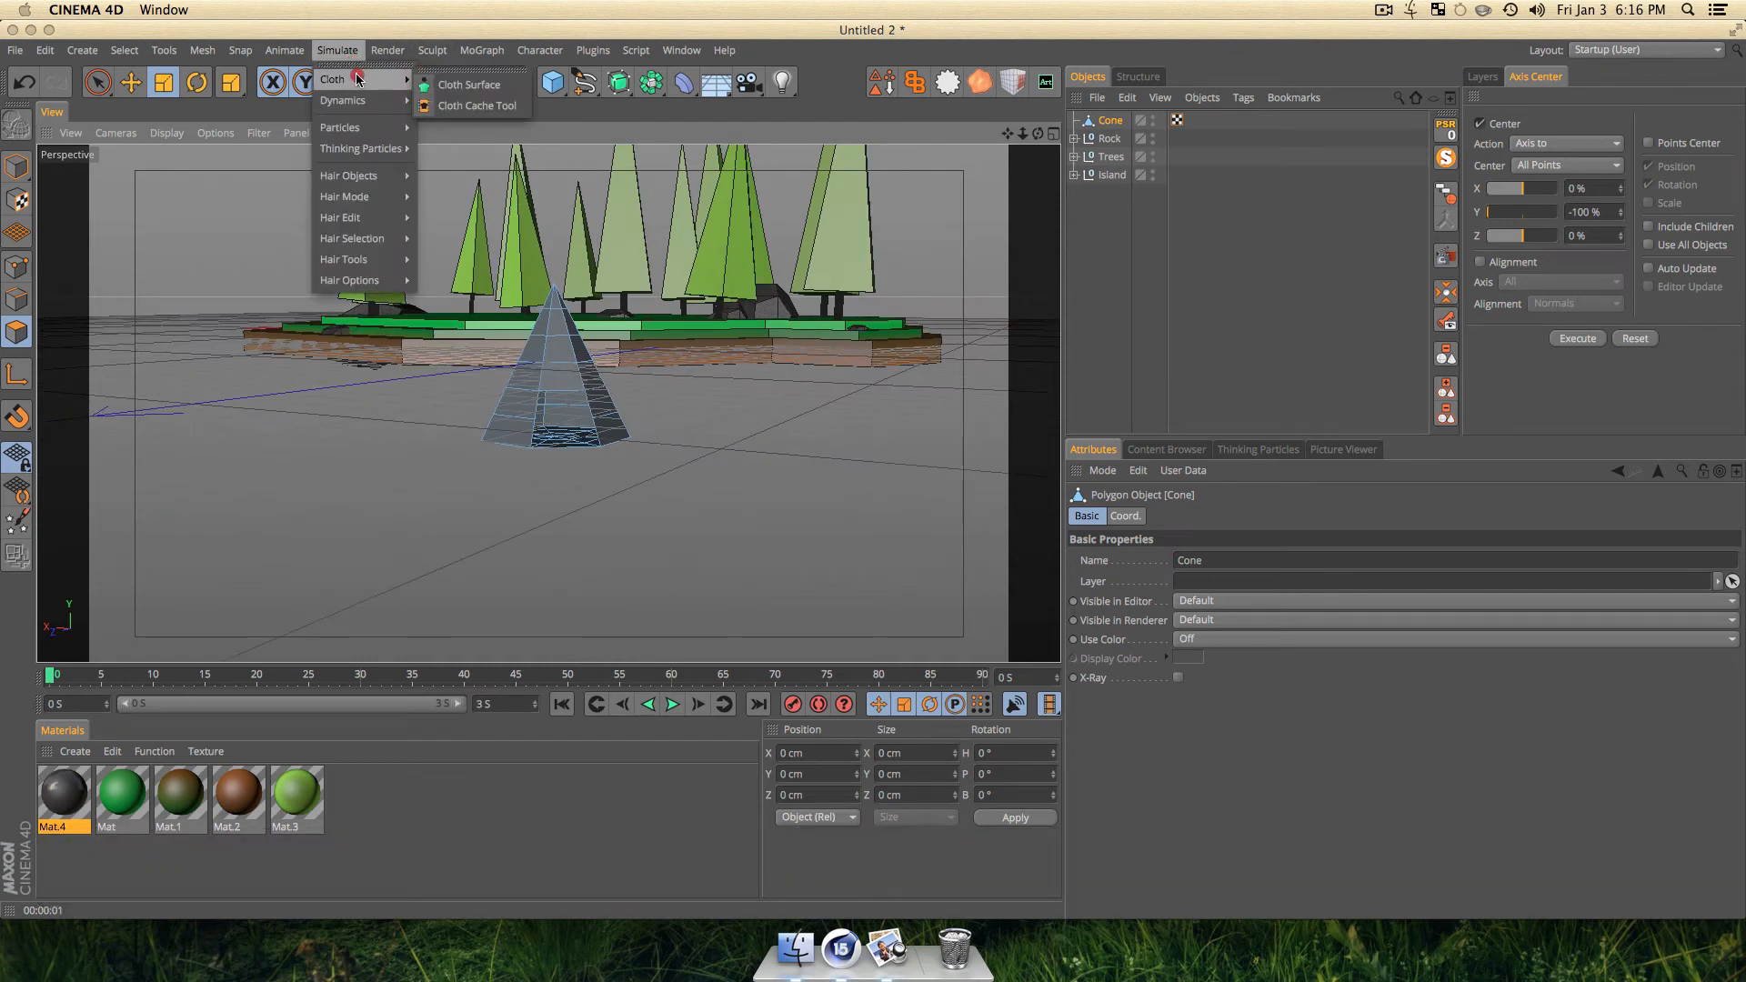
left_click(470, 85)
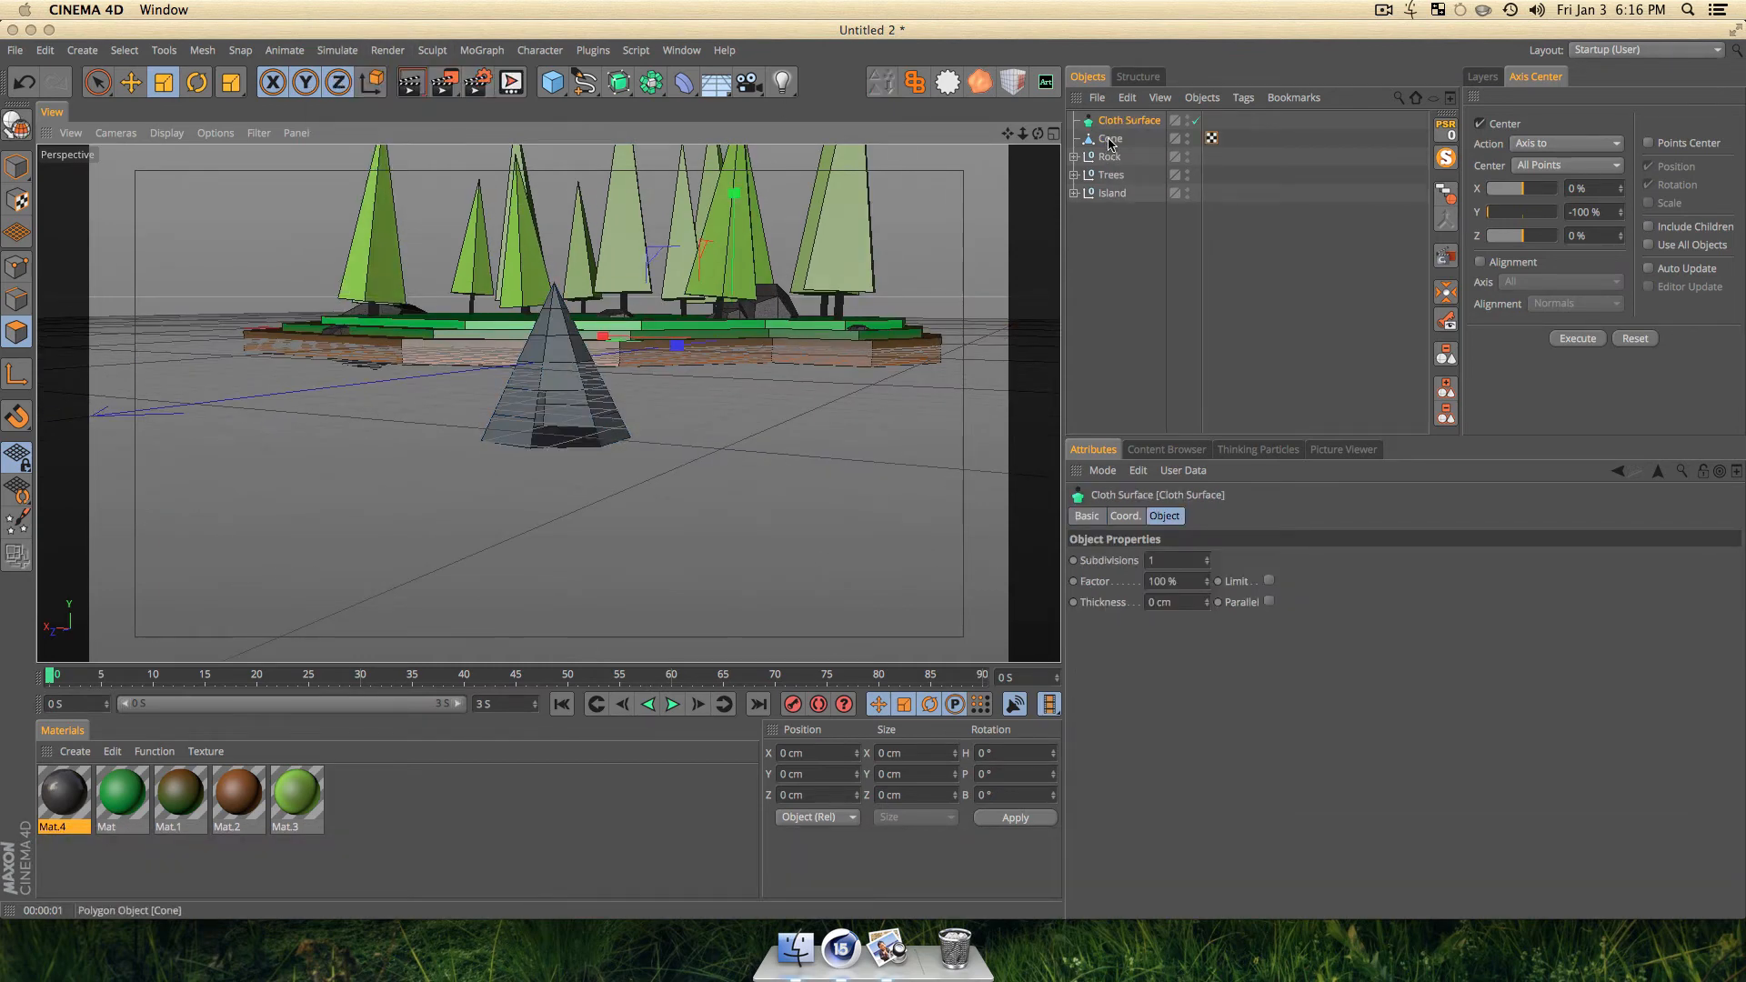
left_click_drag(1110, 142, 1134, 122)
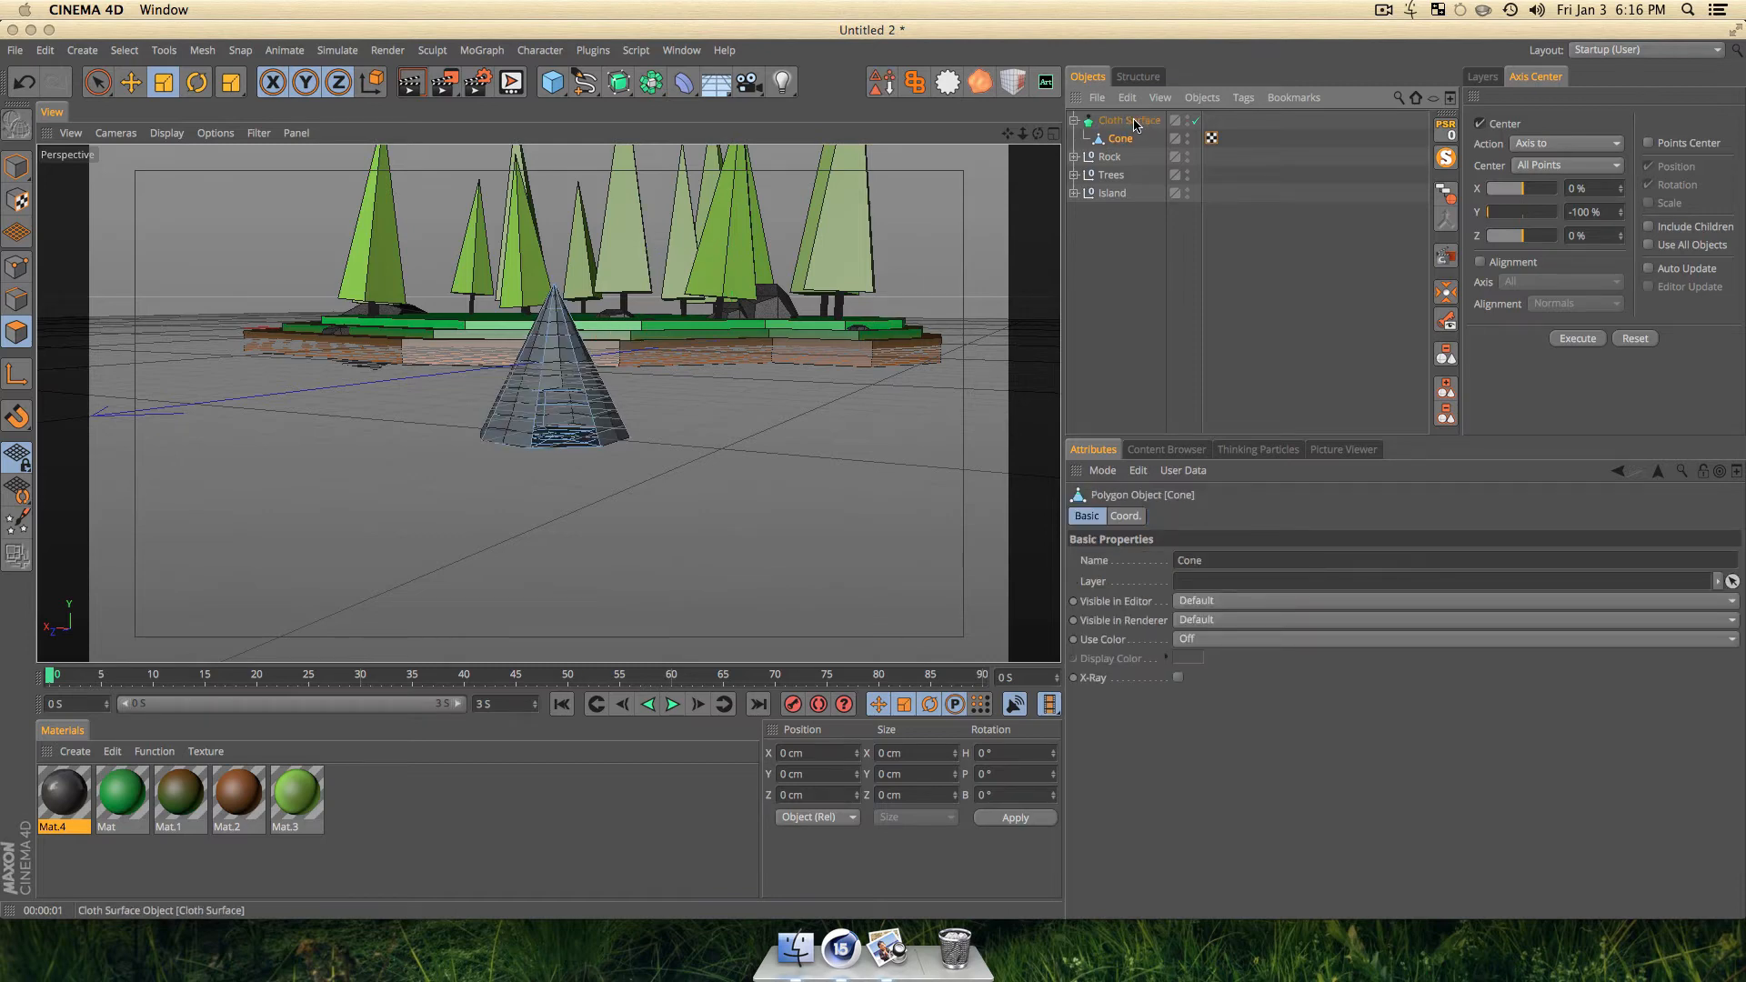
Set the Cloth Surface's thickness to 2 cm.
left_click(1135, 121)
scroll(527, 401, "up", 5)
key("3")
left_click_drag(543, 529, 425, 521)
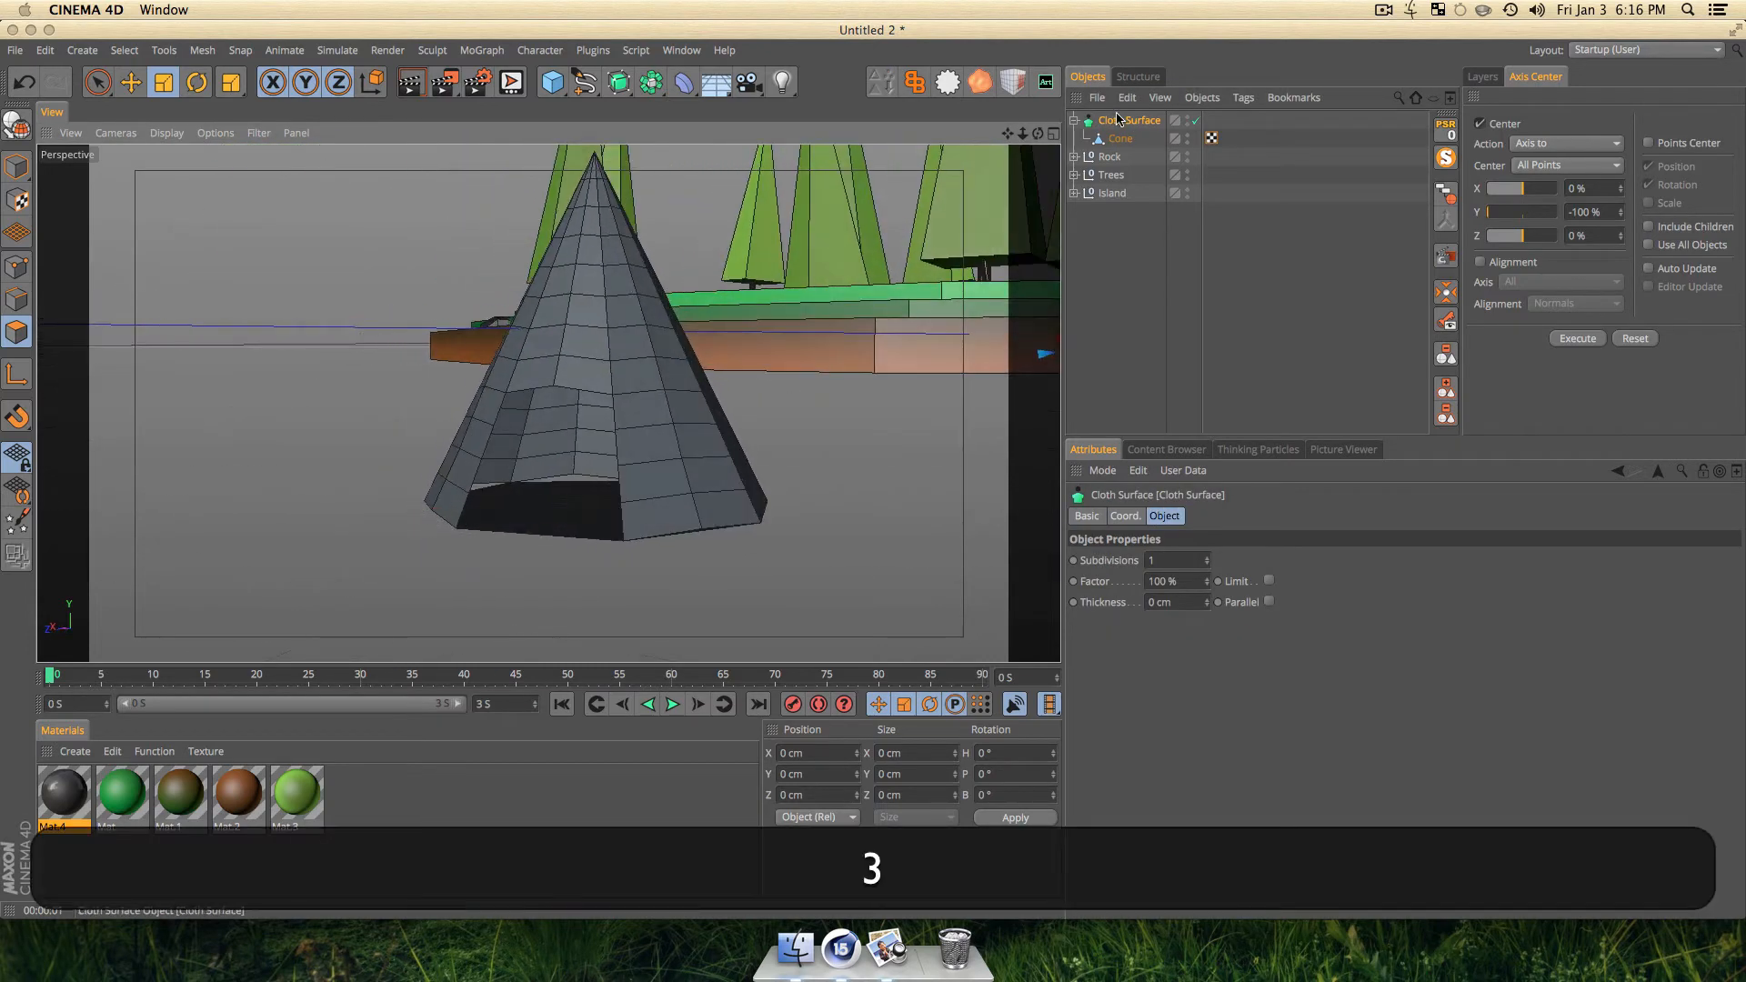
left_click(1207, 601)
left_click(1207, 600)
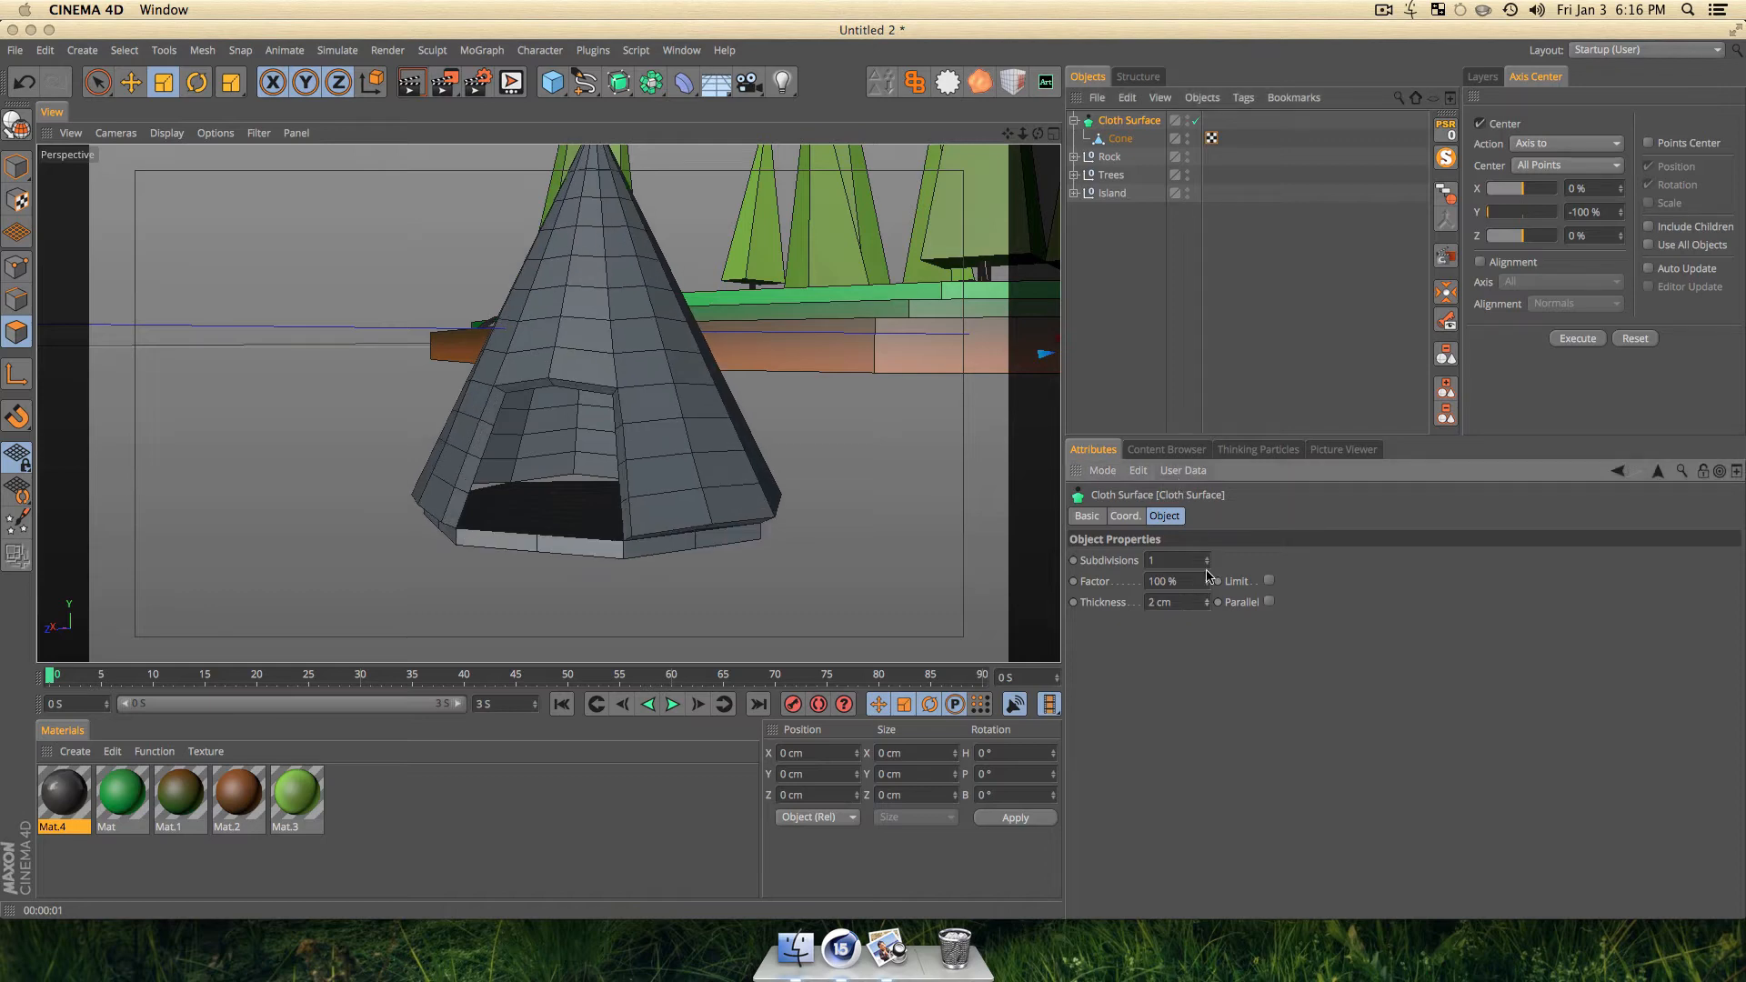
Render a preview and examine the cone's thickened walls and doorway from several sides.
left_click(1130, 399)
key("3")
left_click_drag(1018, 428, 532, 517)
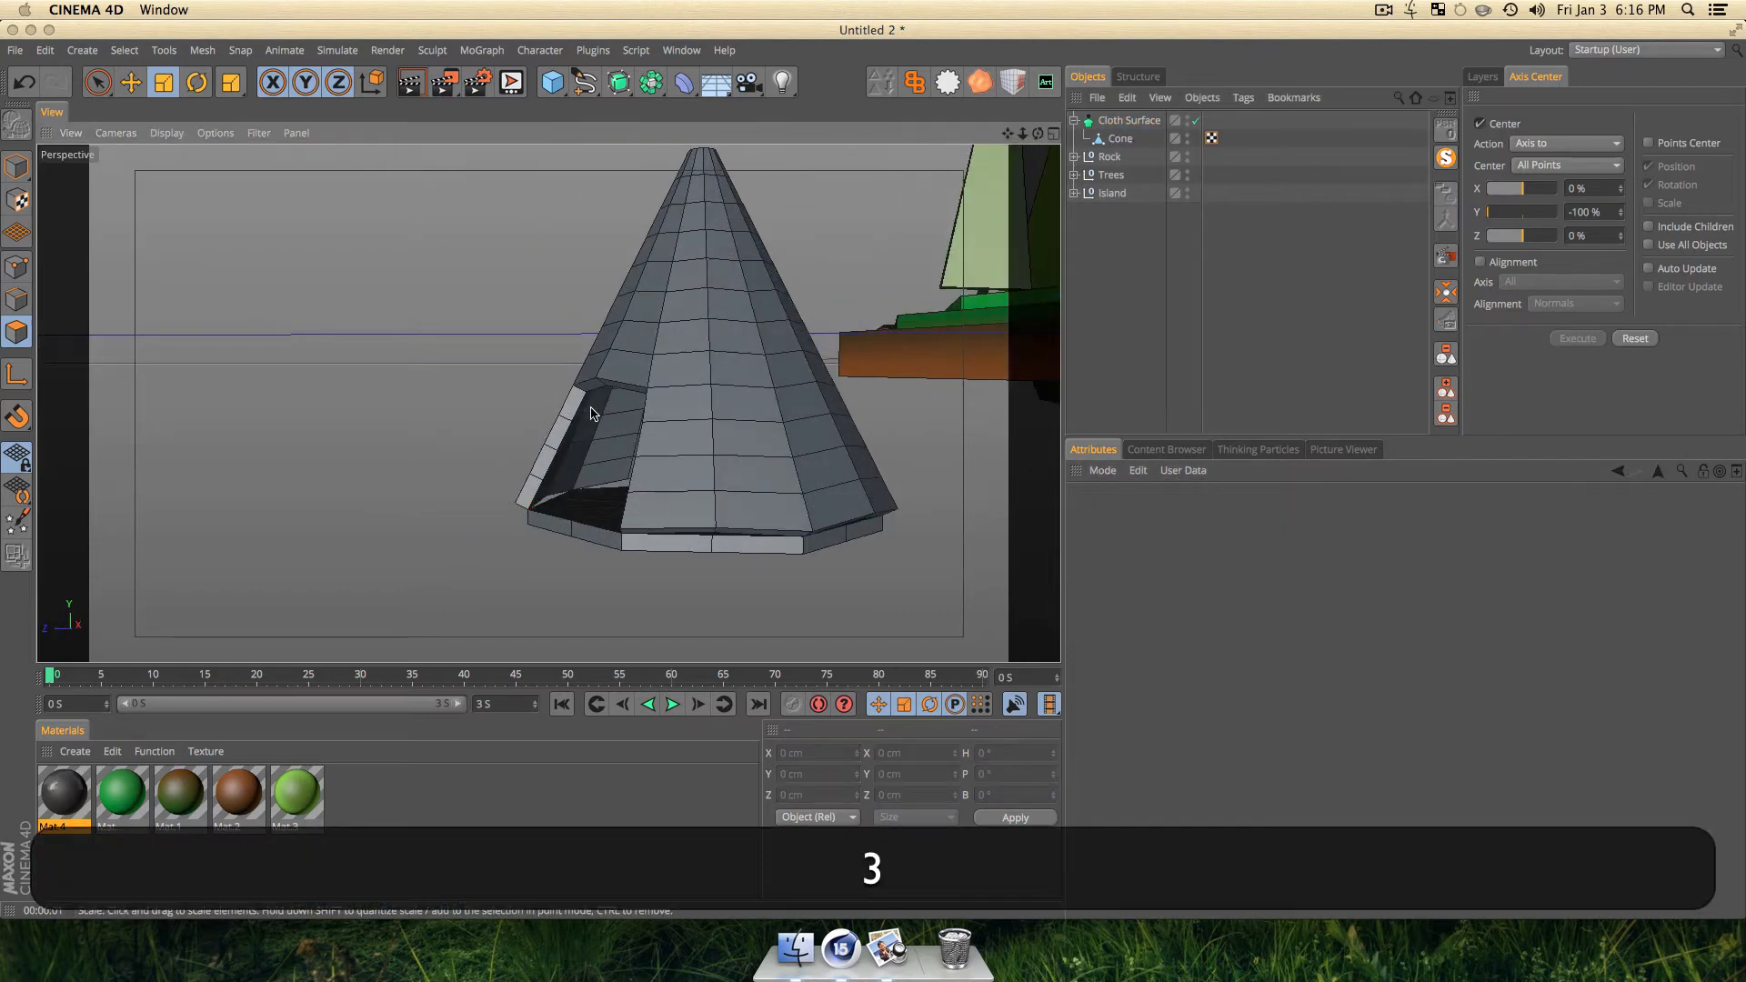
key("super+r")
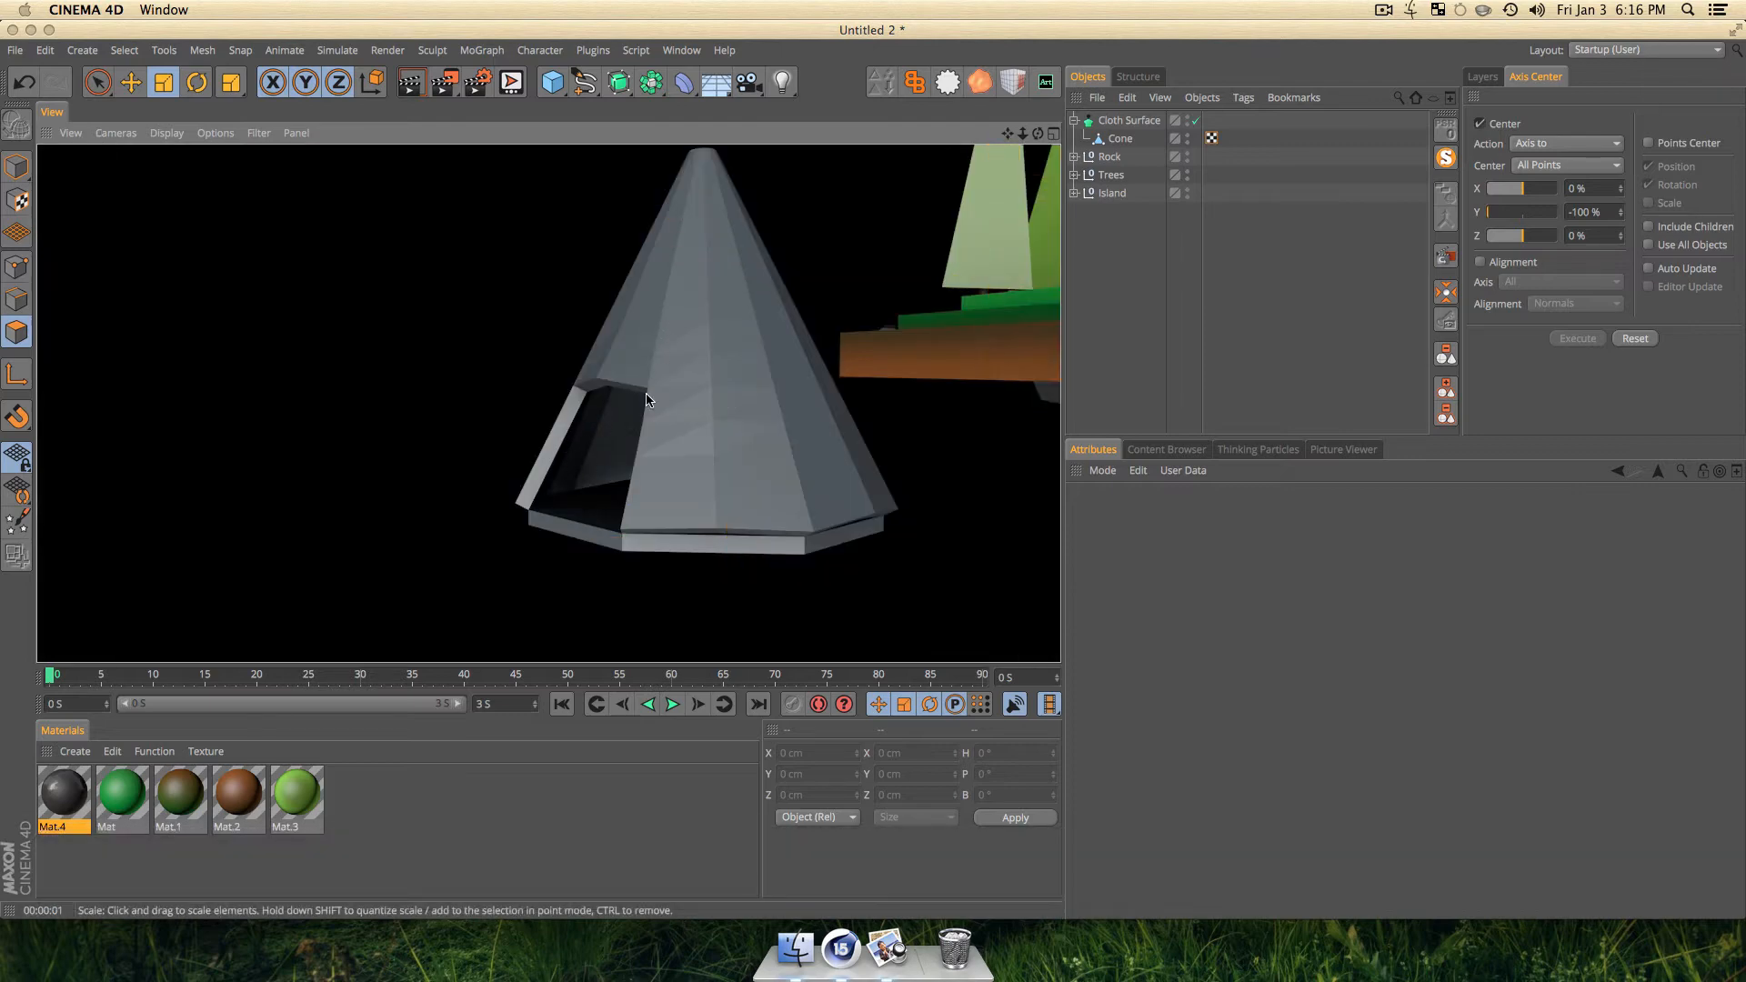
key("3")
left_click_drag(685, 464, 940, 455)
scroll(780, 359, "down", 3)
key("3")
left_click_drag(888, 385, 547, 409)
Rename the Cloth Surface object to Tent and deselect it.
left_click(1132, 122)
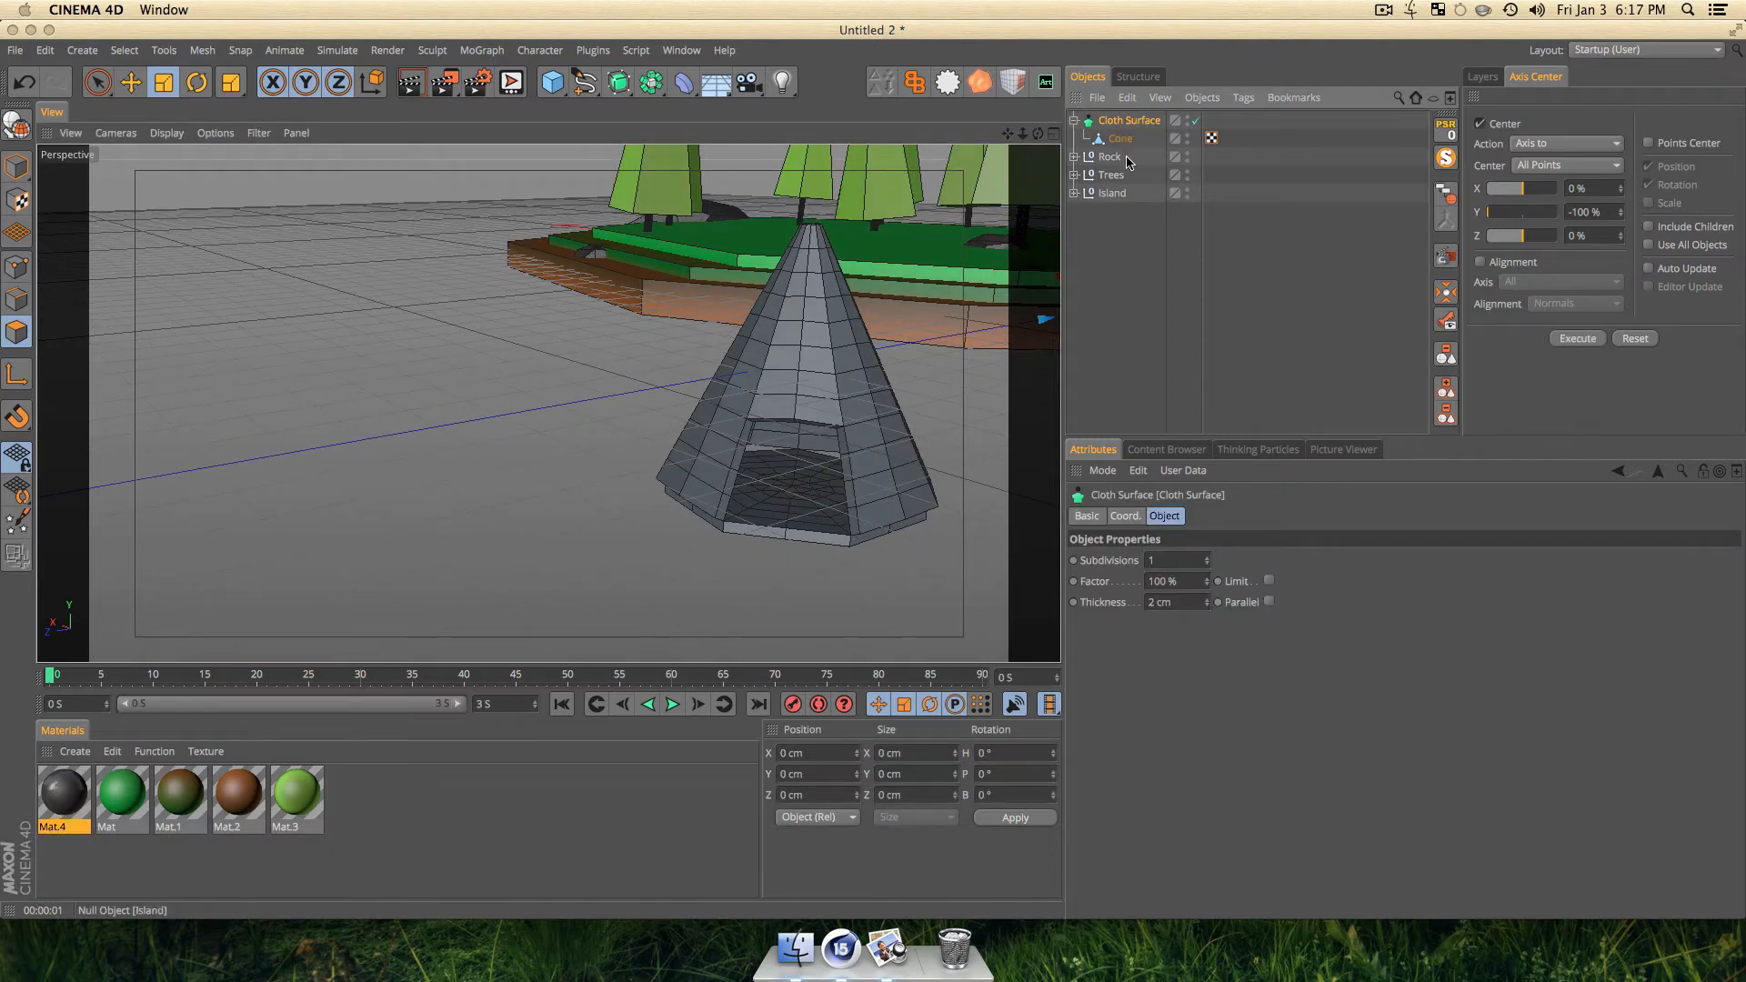
double_click(1126, 122)
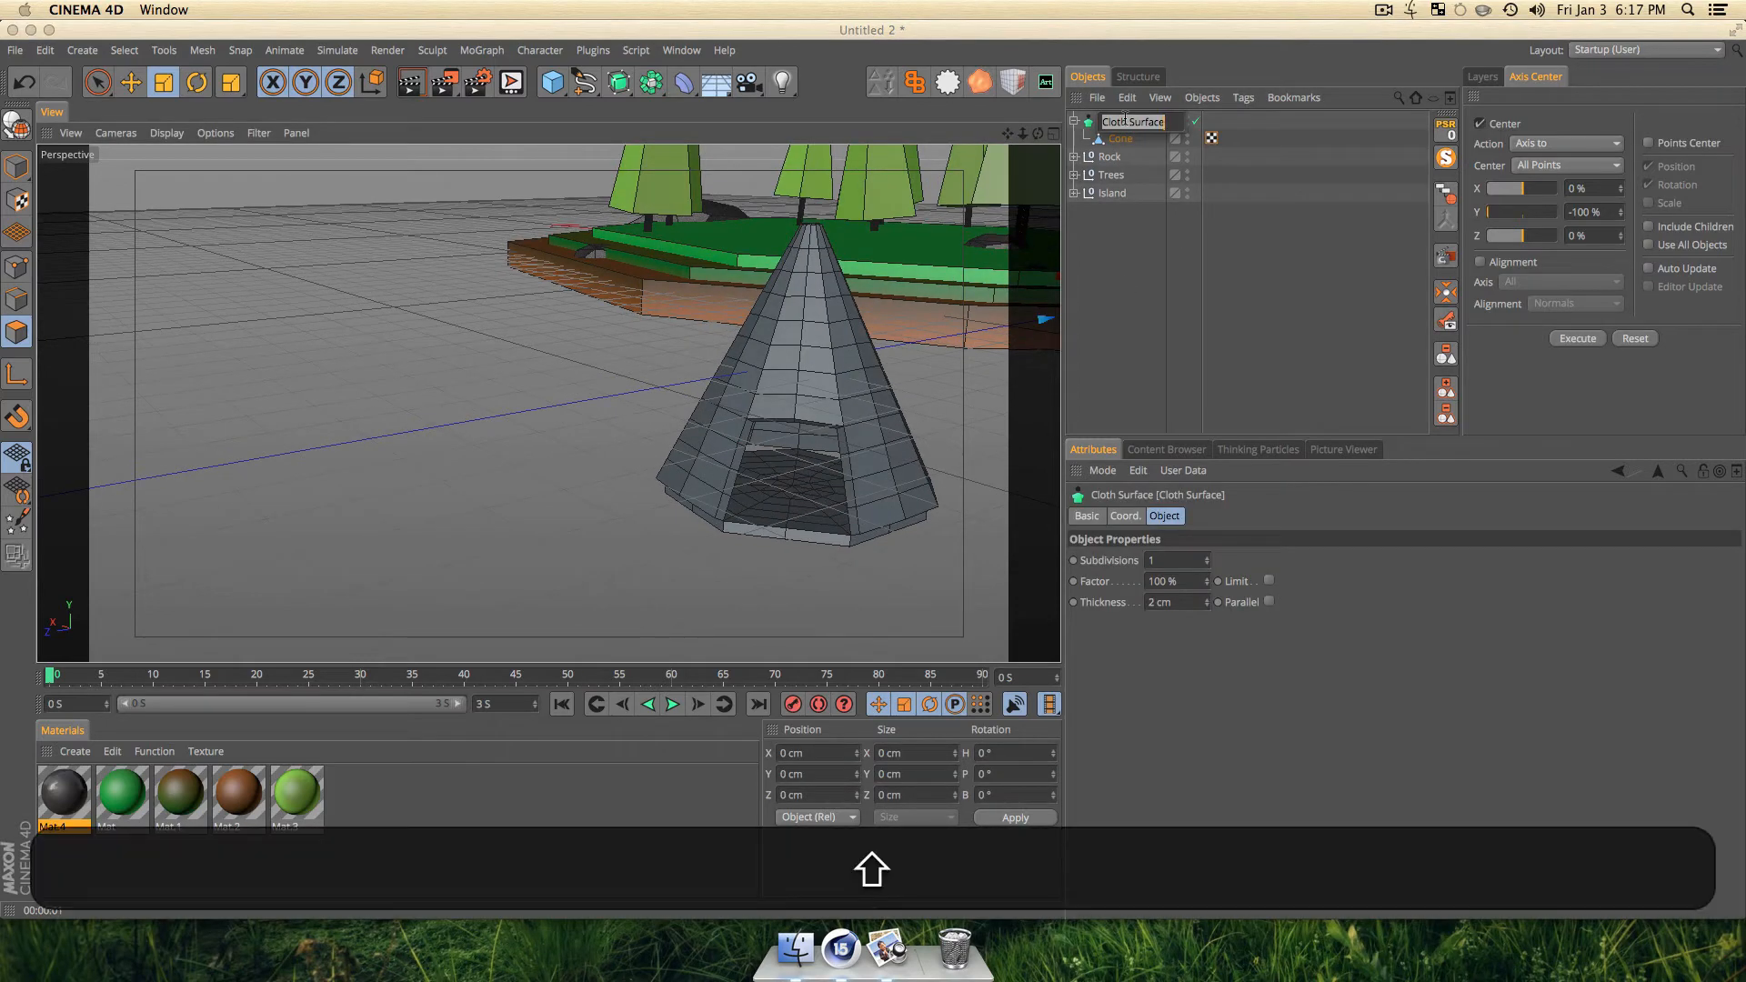
type("Tent")
key("Return")
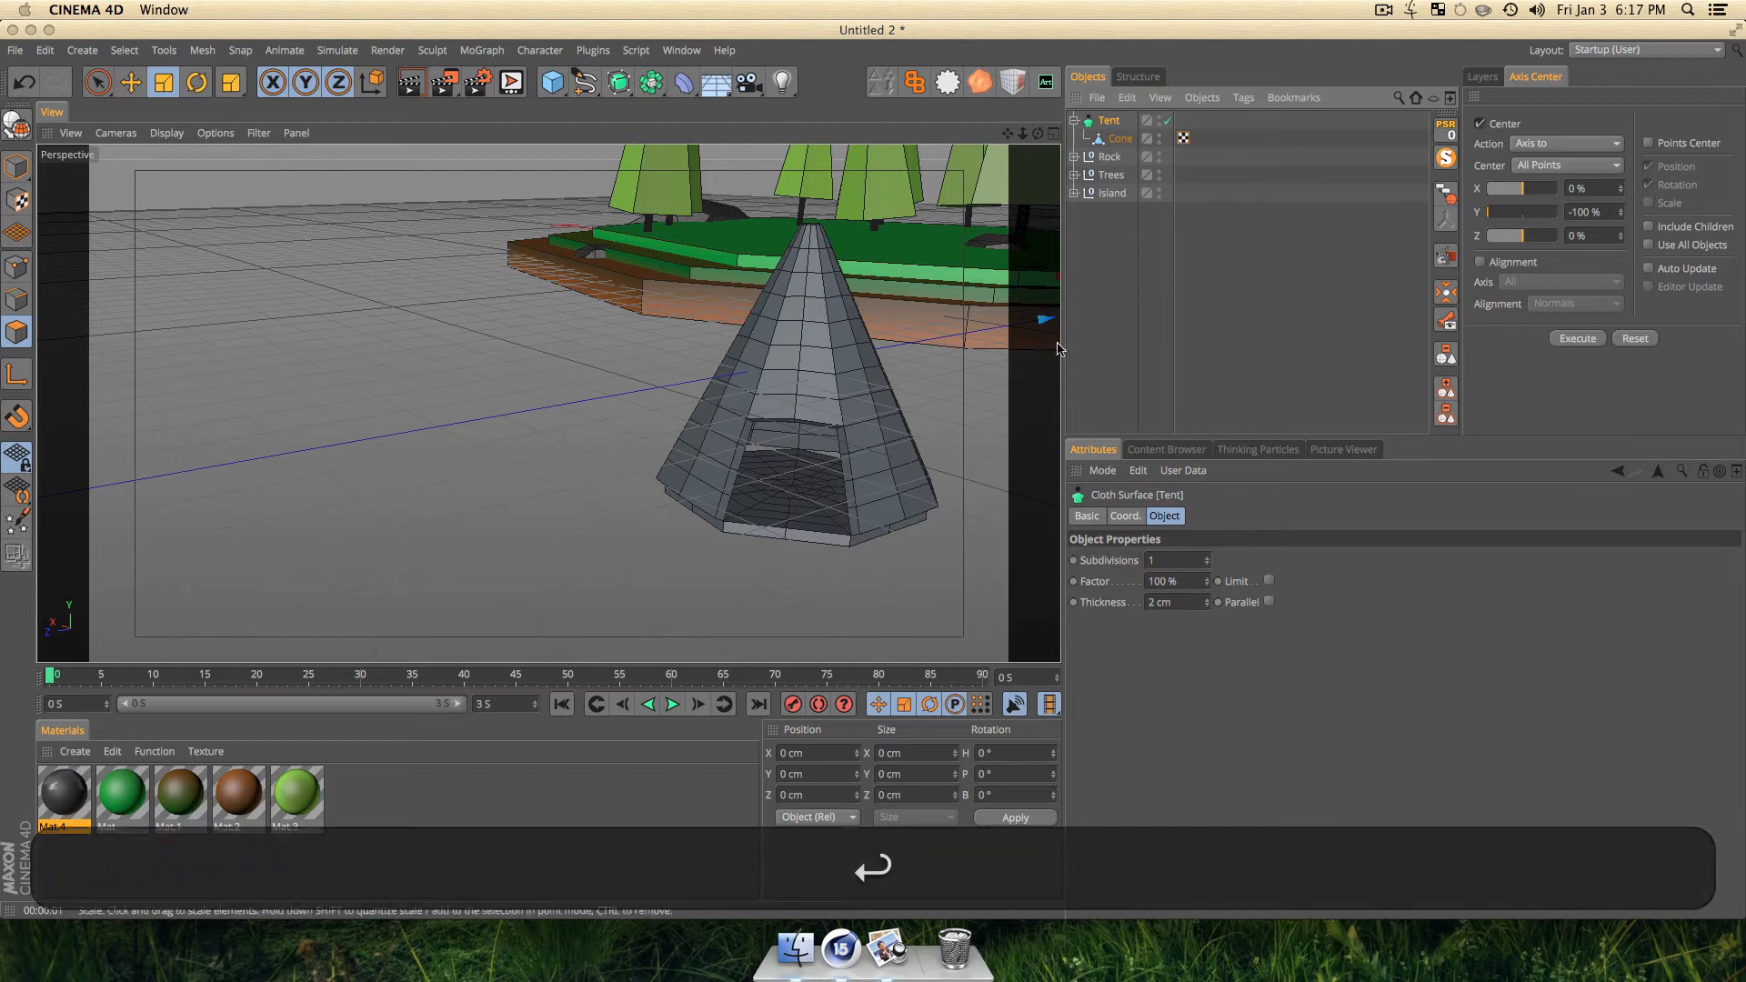
left_click(1136, 243)
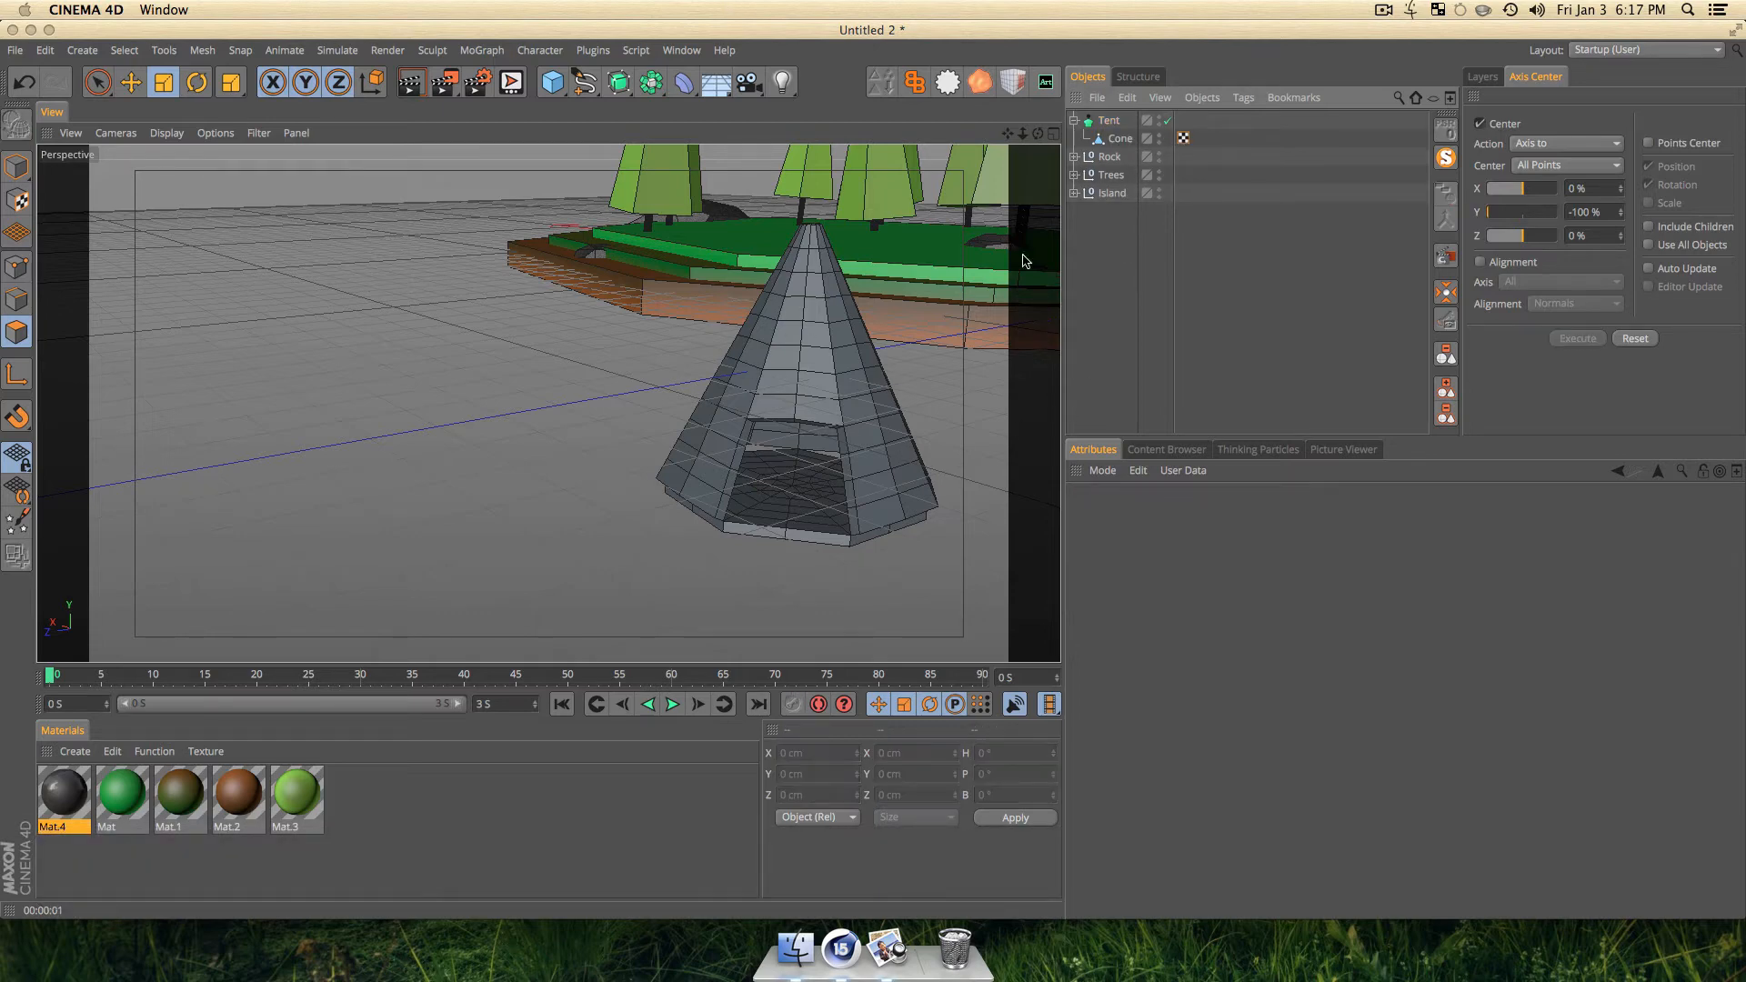
Duplicate the green material Mat to create a new material for the tent.
scroll(892, 365, "down", 5)
key("3")
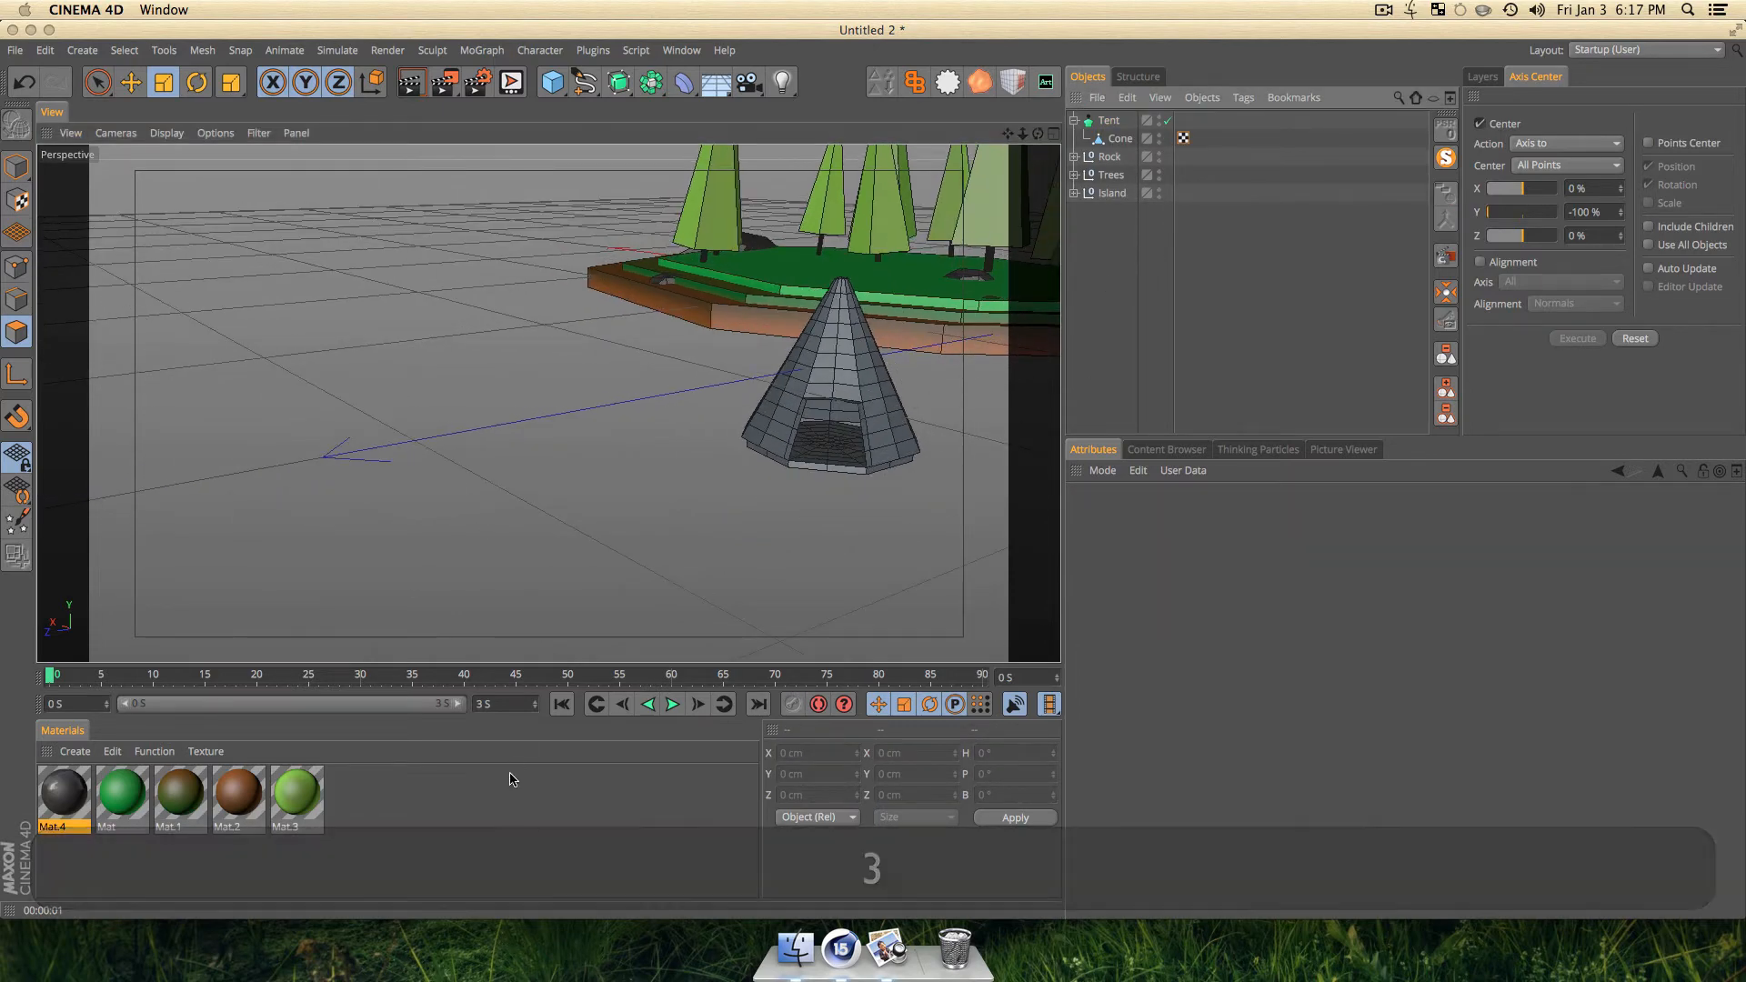
left_click_drag(125, 804, 344, 793, "super")
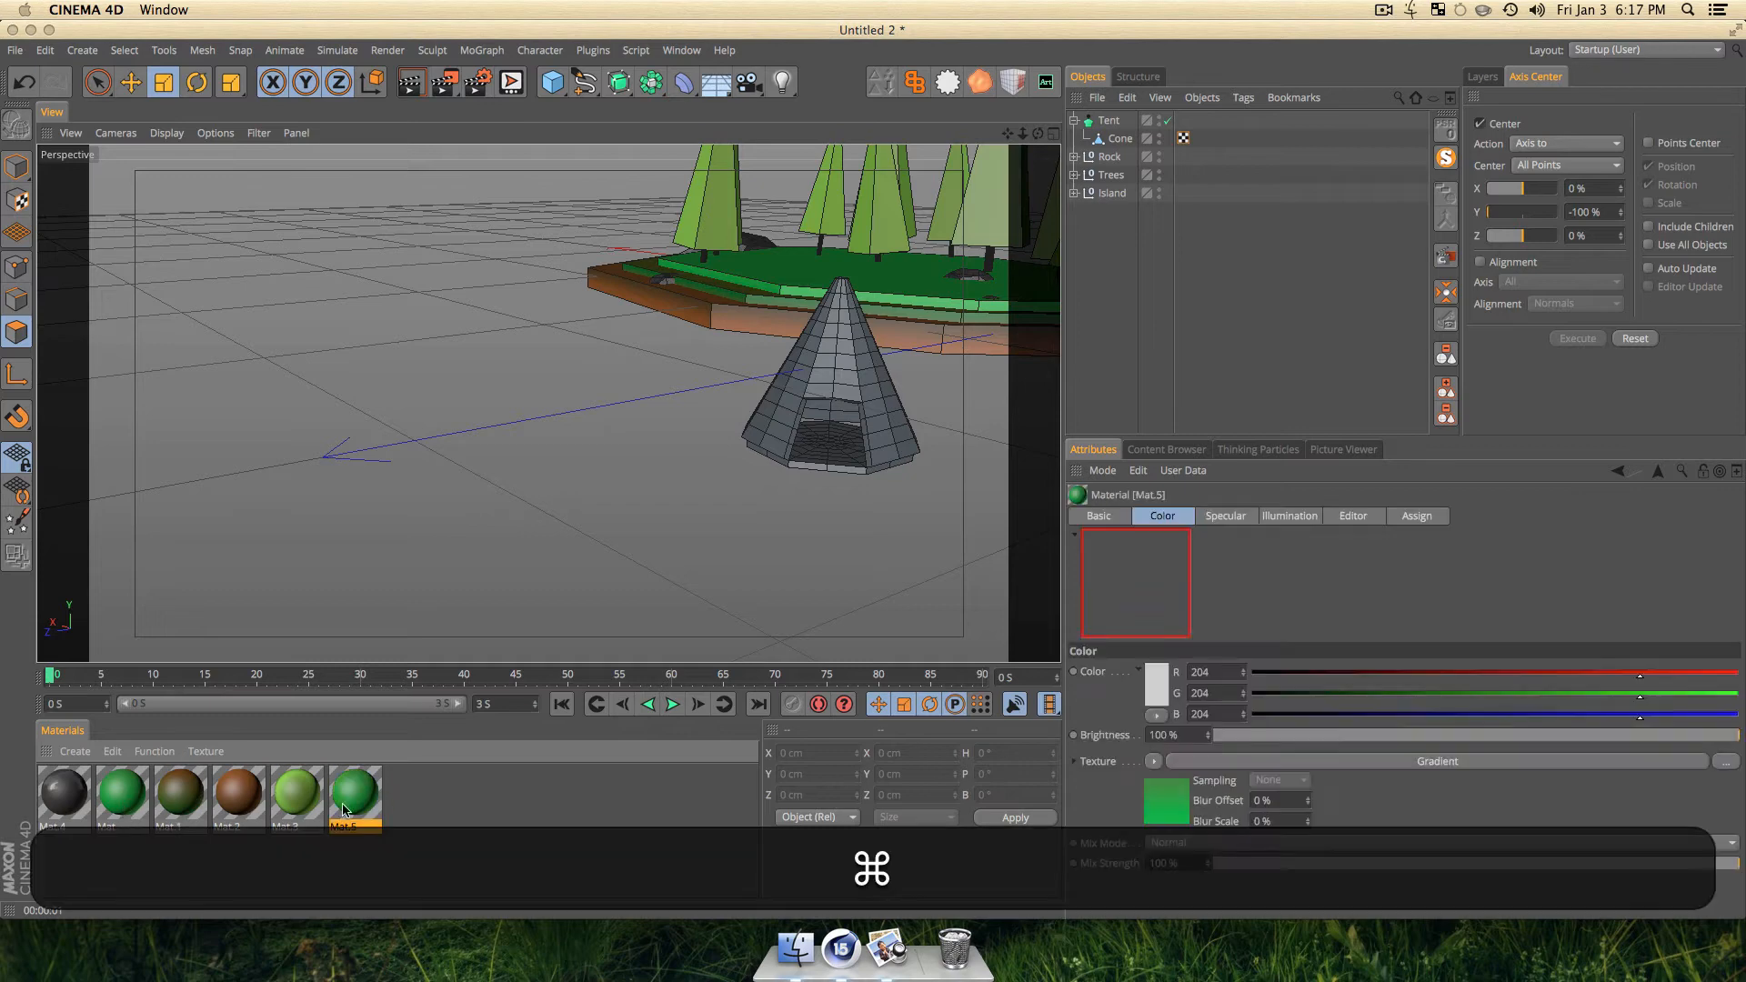
Change the starting color of the duplicated material's gradient from green to coral red.
double_click(353, 797)
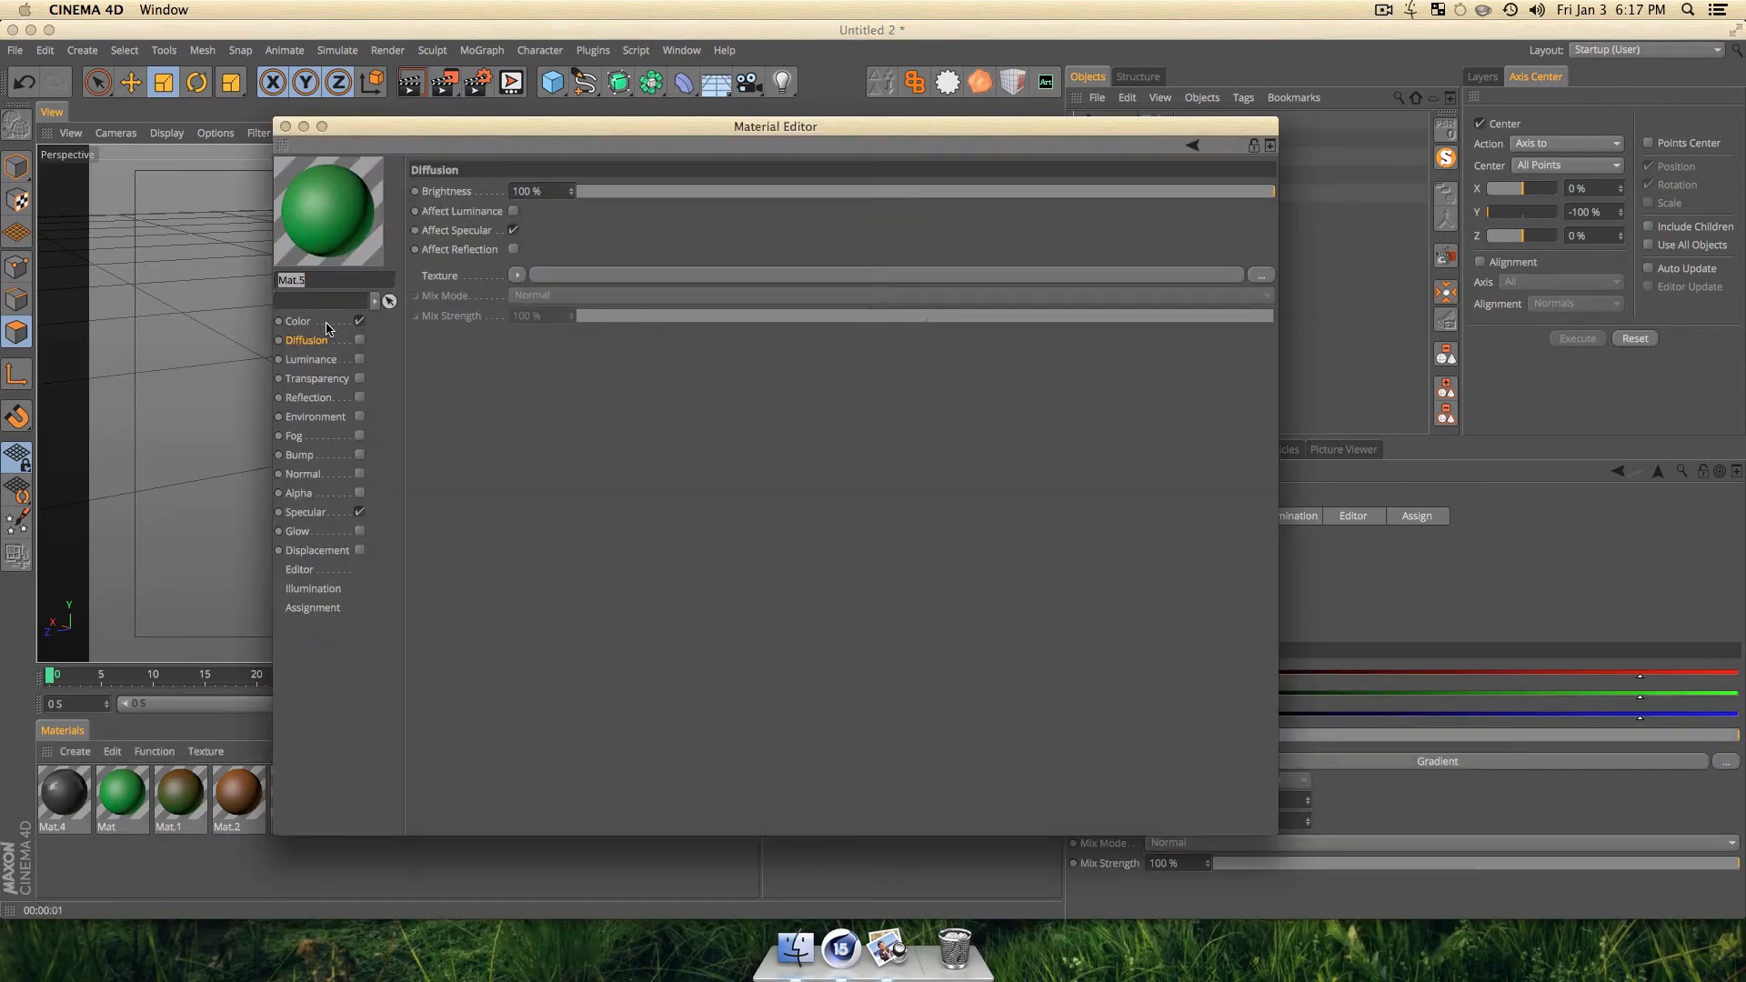
left_click(298, 321)
left_click(514, 332)
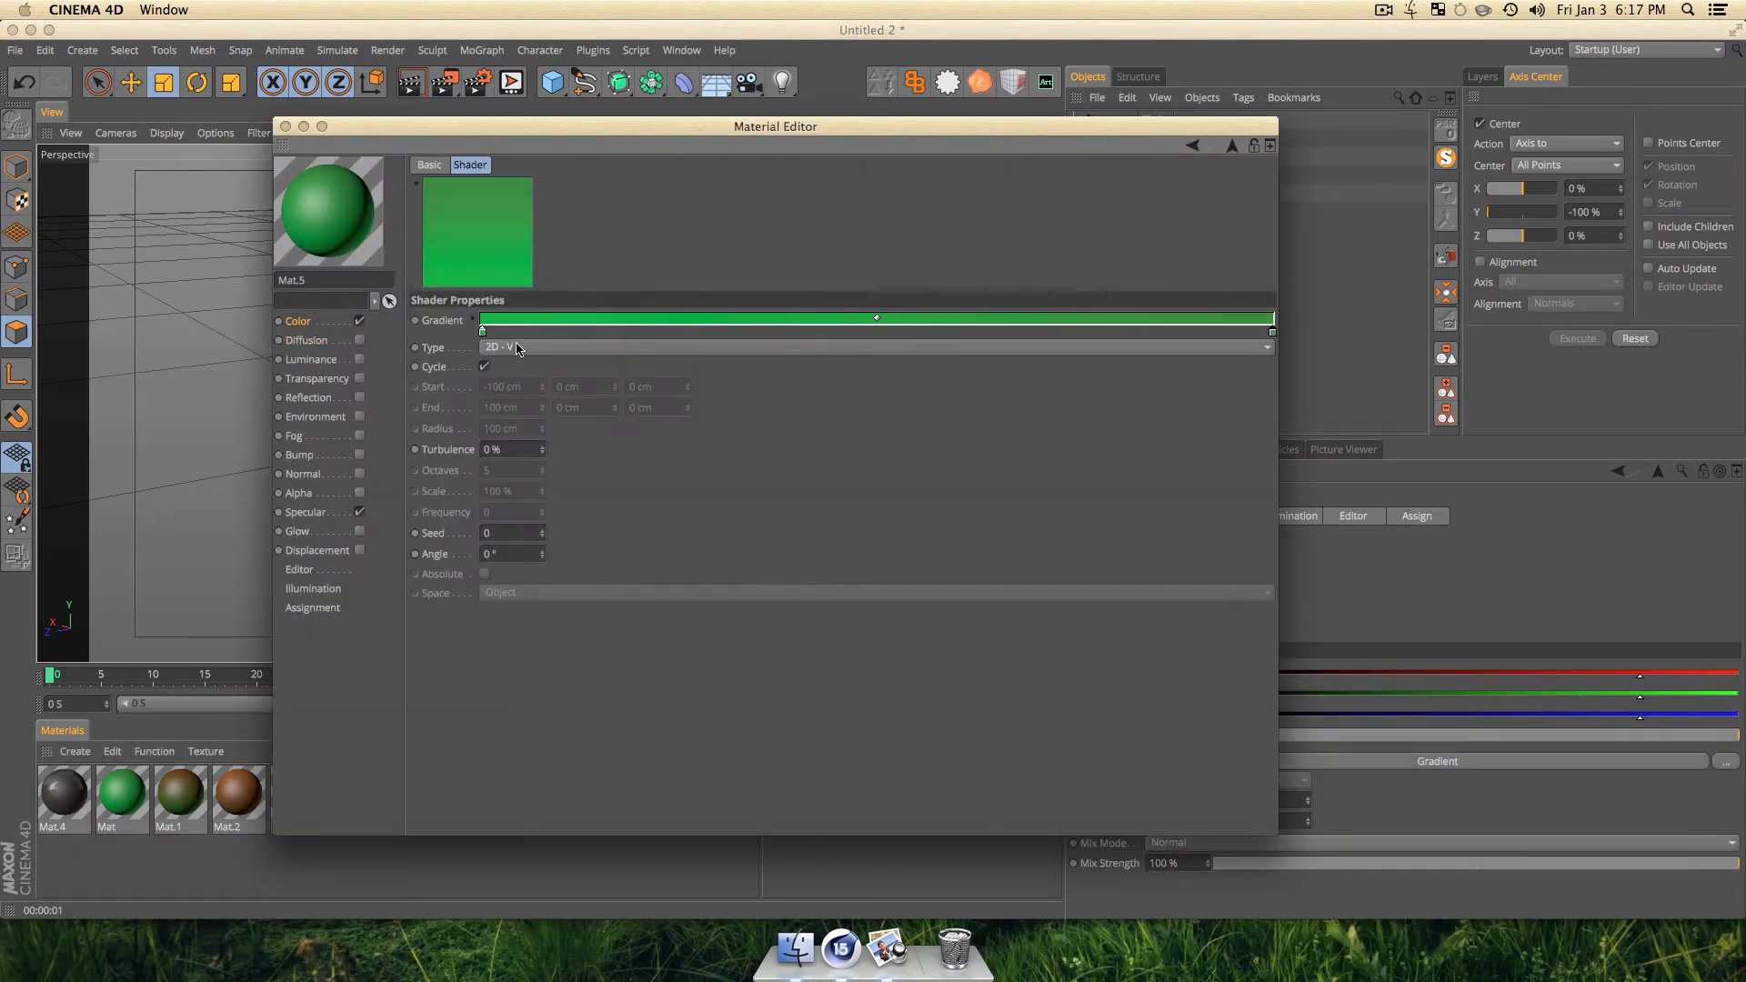
double_click(482, 332)
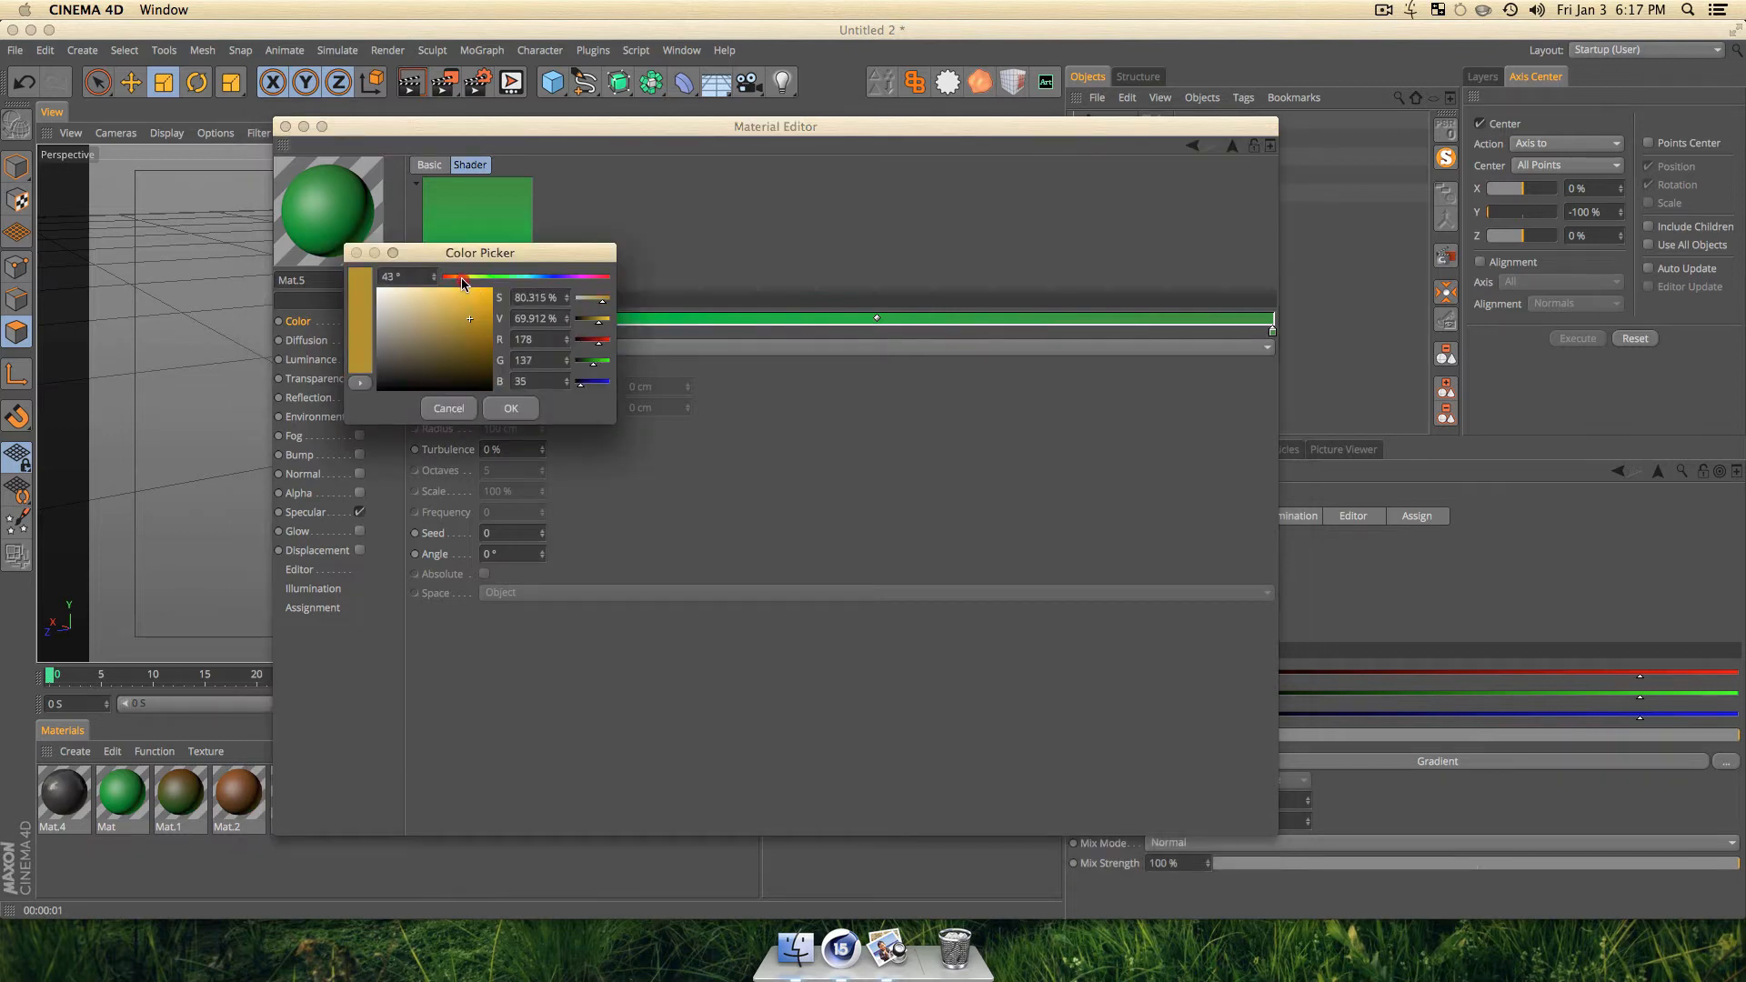
left_click_drag(461, 278, 447, 295)
left_click(506, 404)
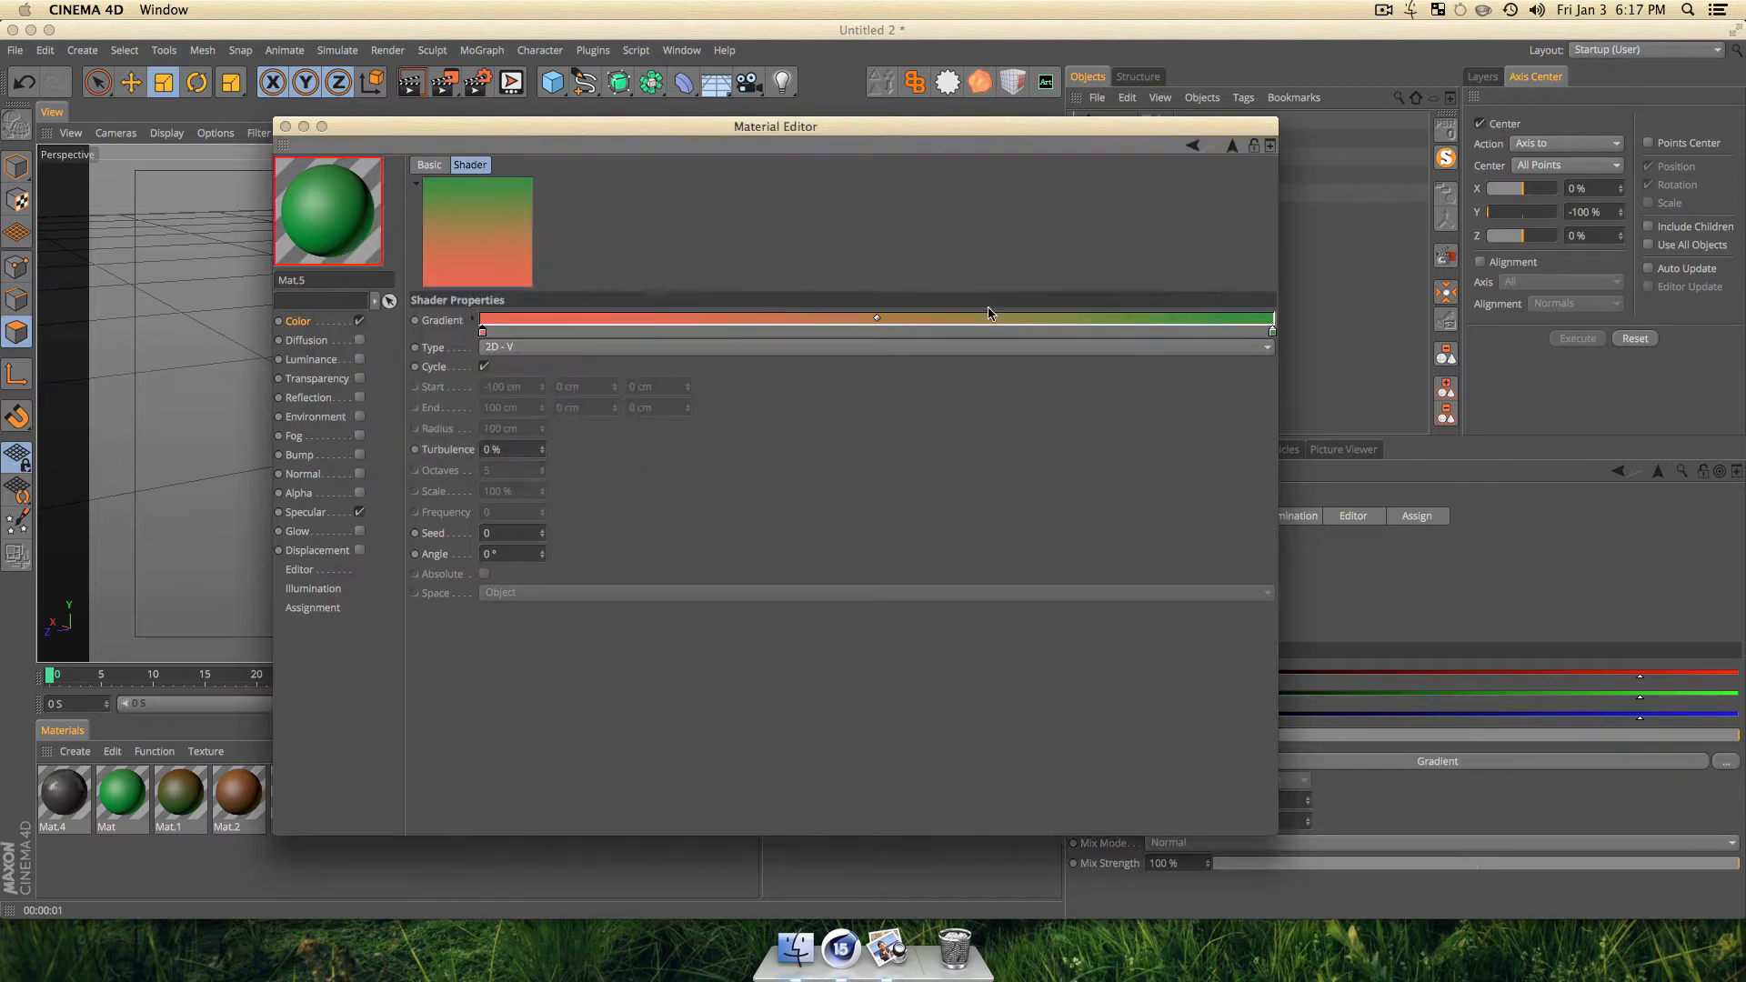
Change the gradient's end color to orange (RGB 225, 126, 72) and close the material's settings.
double_click(1271, 333)
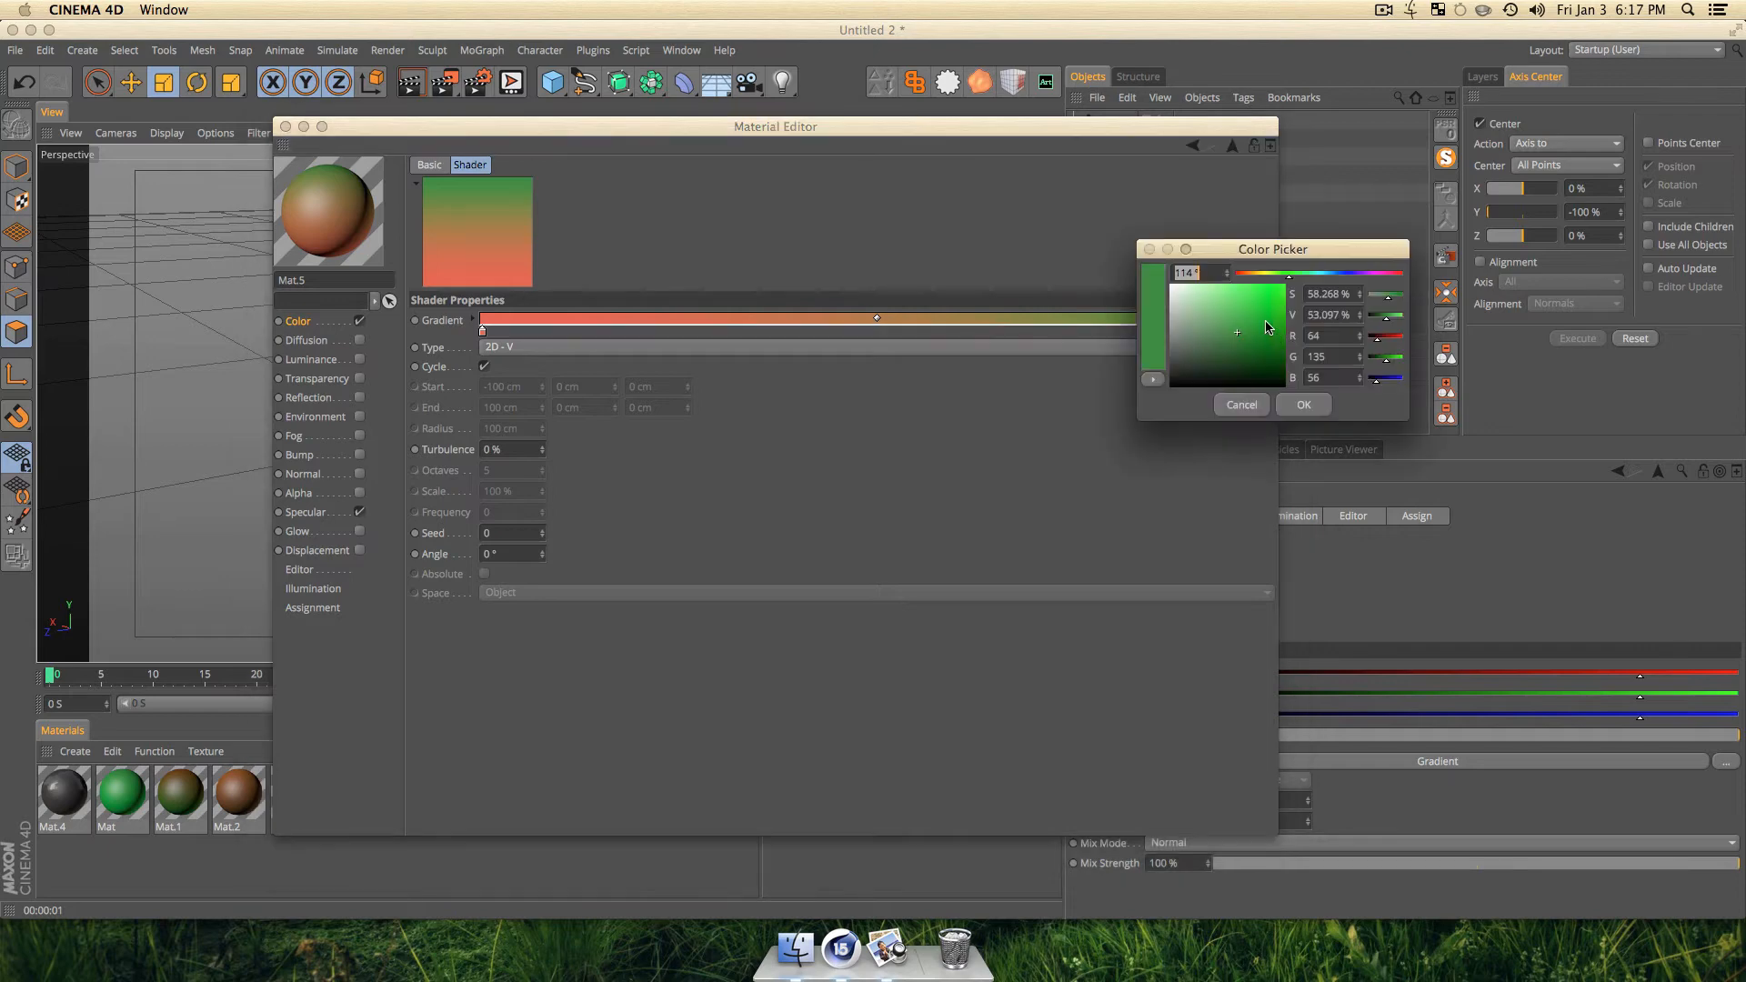
left_click_drag(1292, 274, 1246, 276)
left_click(1249, 304)
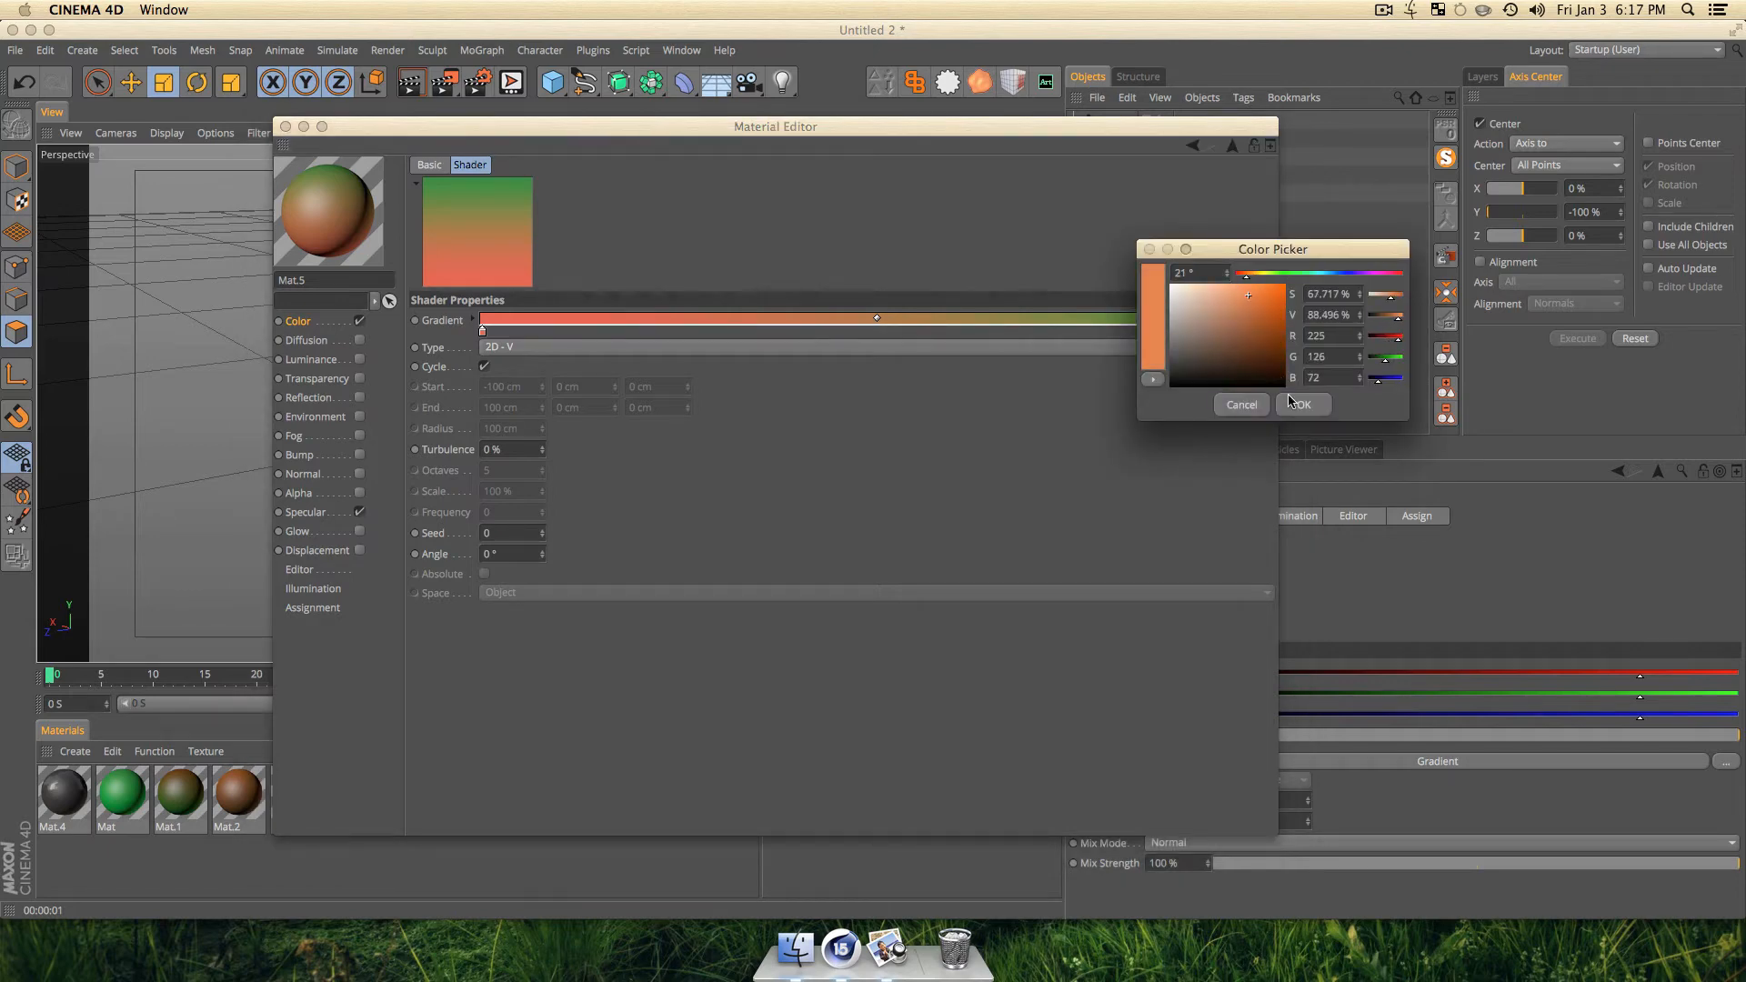
left_click(1298, 404)
left_click(285, 126)
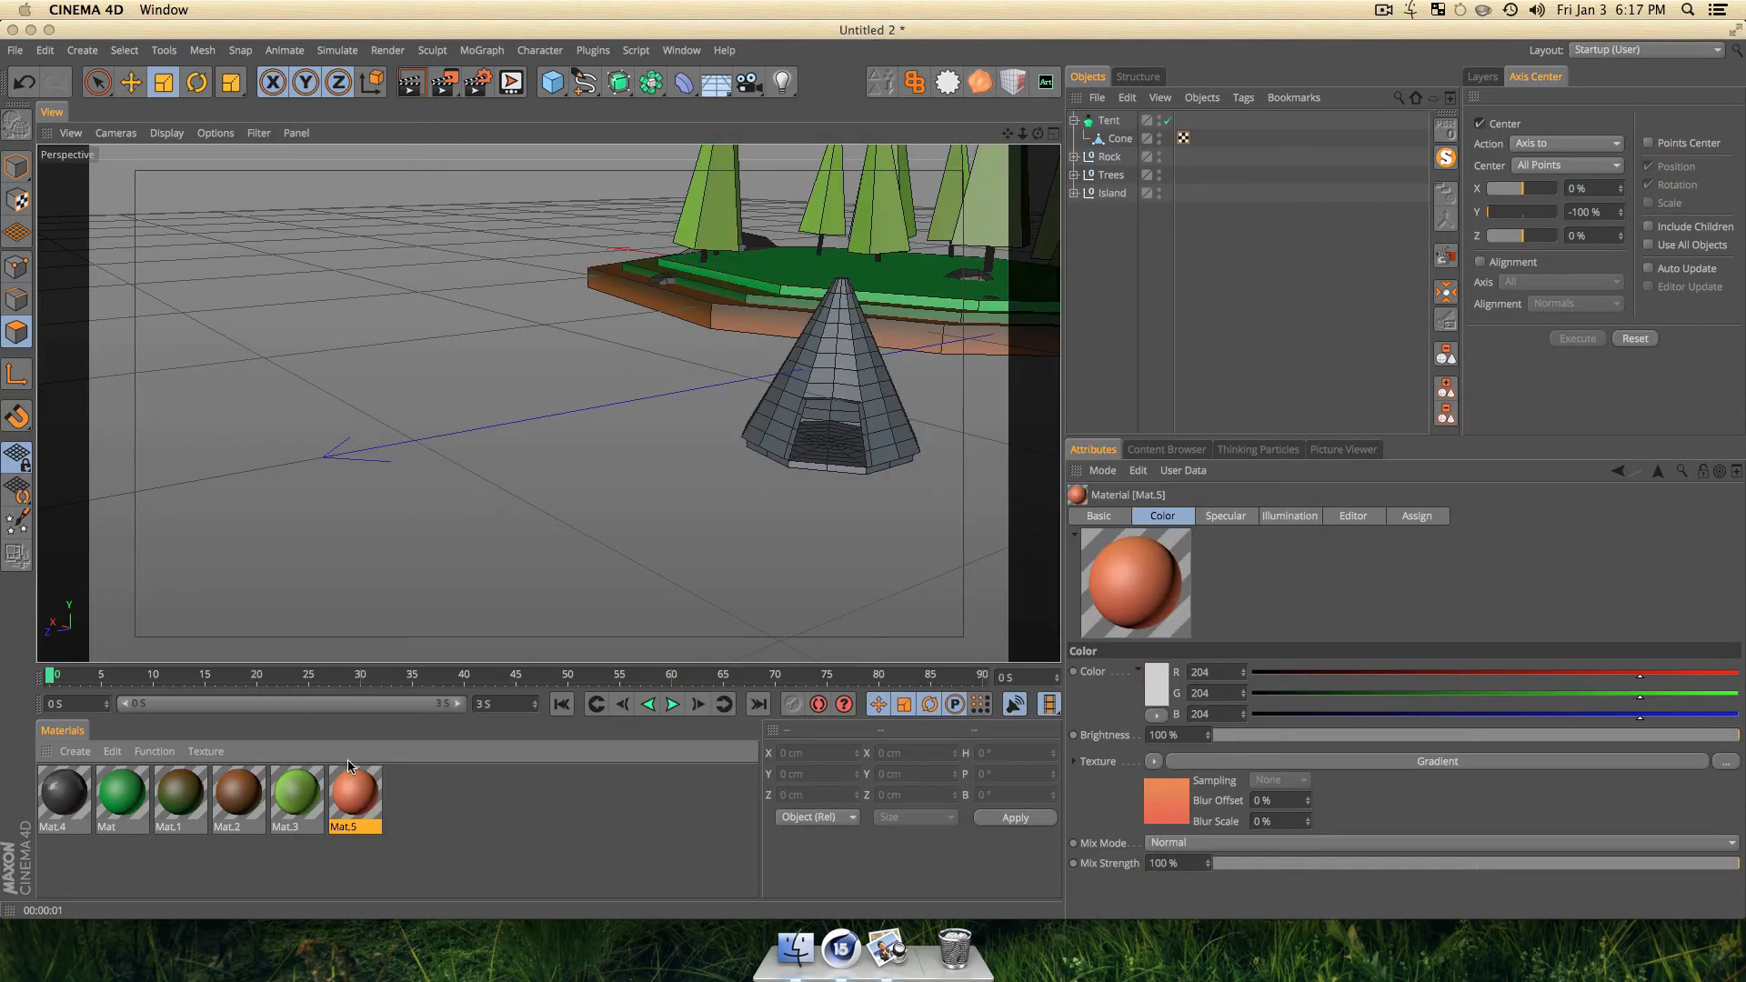
Apply the coral-to-orange gradient material Mat.5 to the tent.
left_click_drag(651, 536, 924, 408)
key("3")
scroll(875, 395, "down", 5)
key("3")
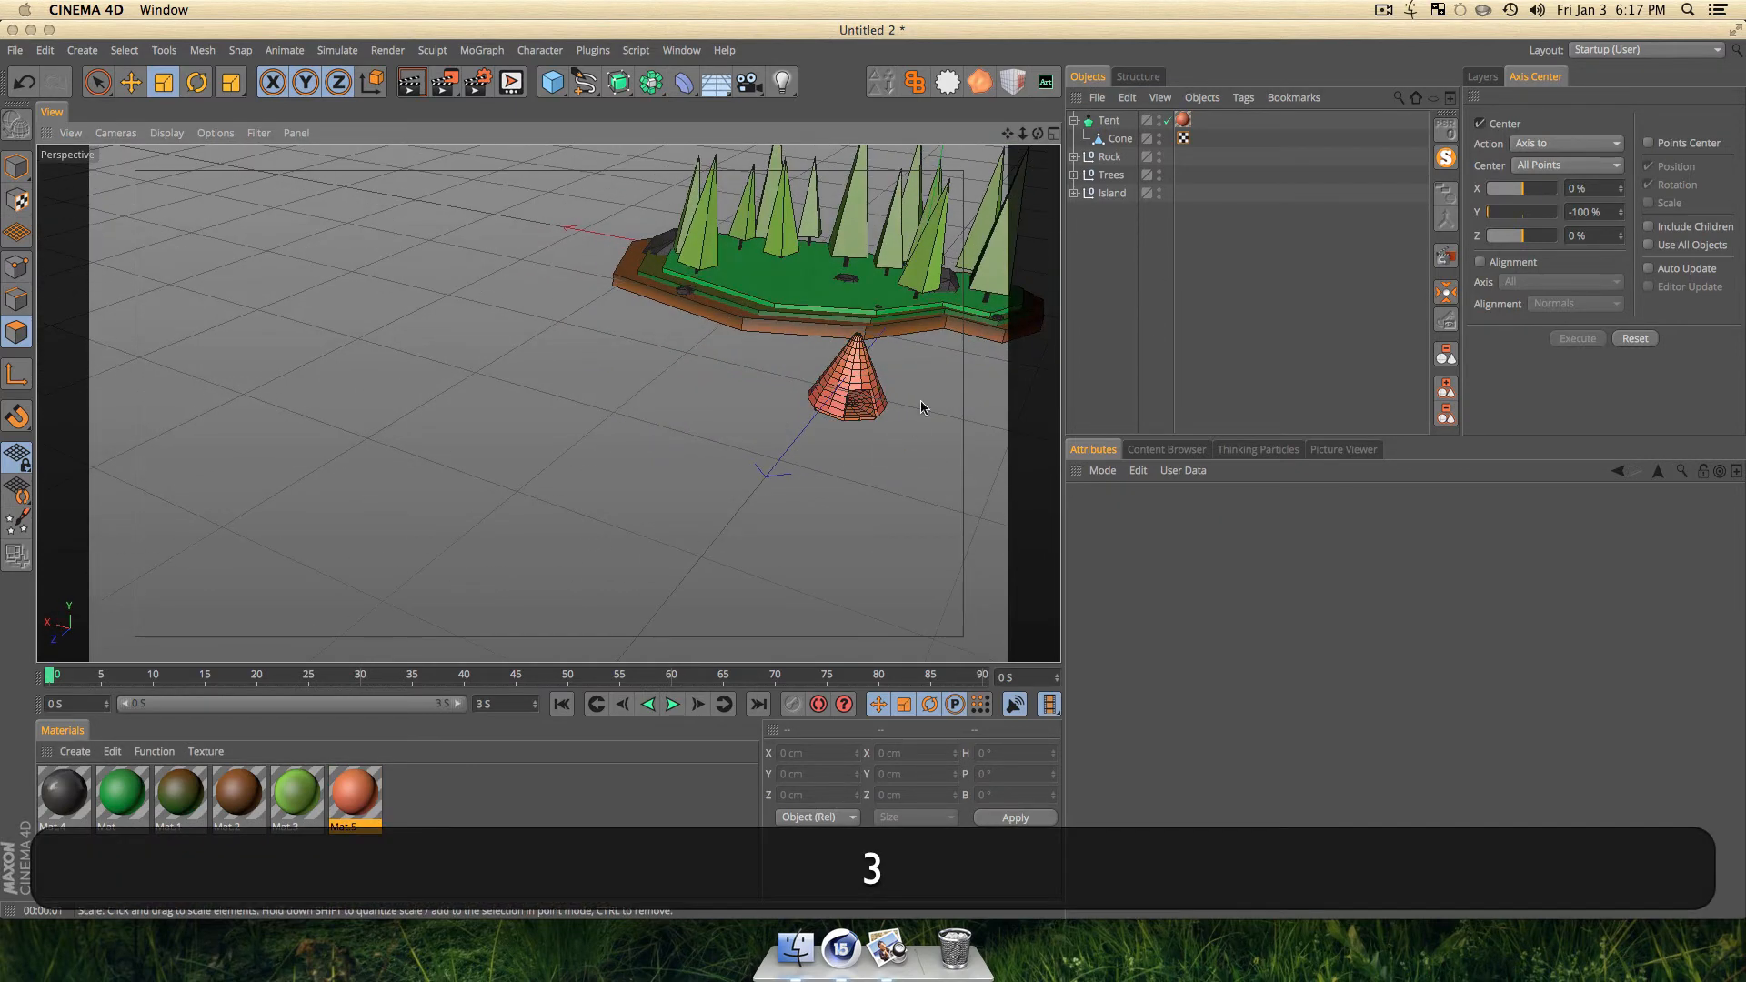
Recenter the axis of the tent's cone using Axis Center, with Include Children and Use All Objects enabled.
left_click(1108, 121)
left_click(1075, 121)
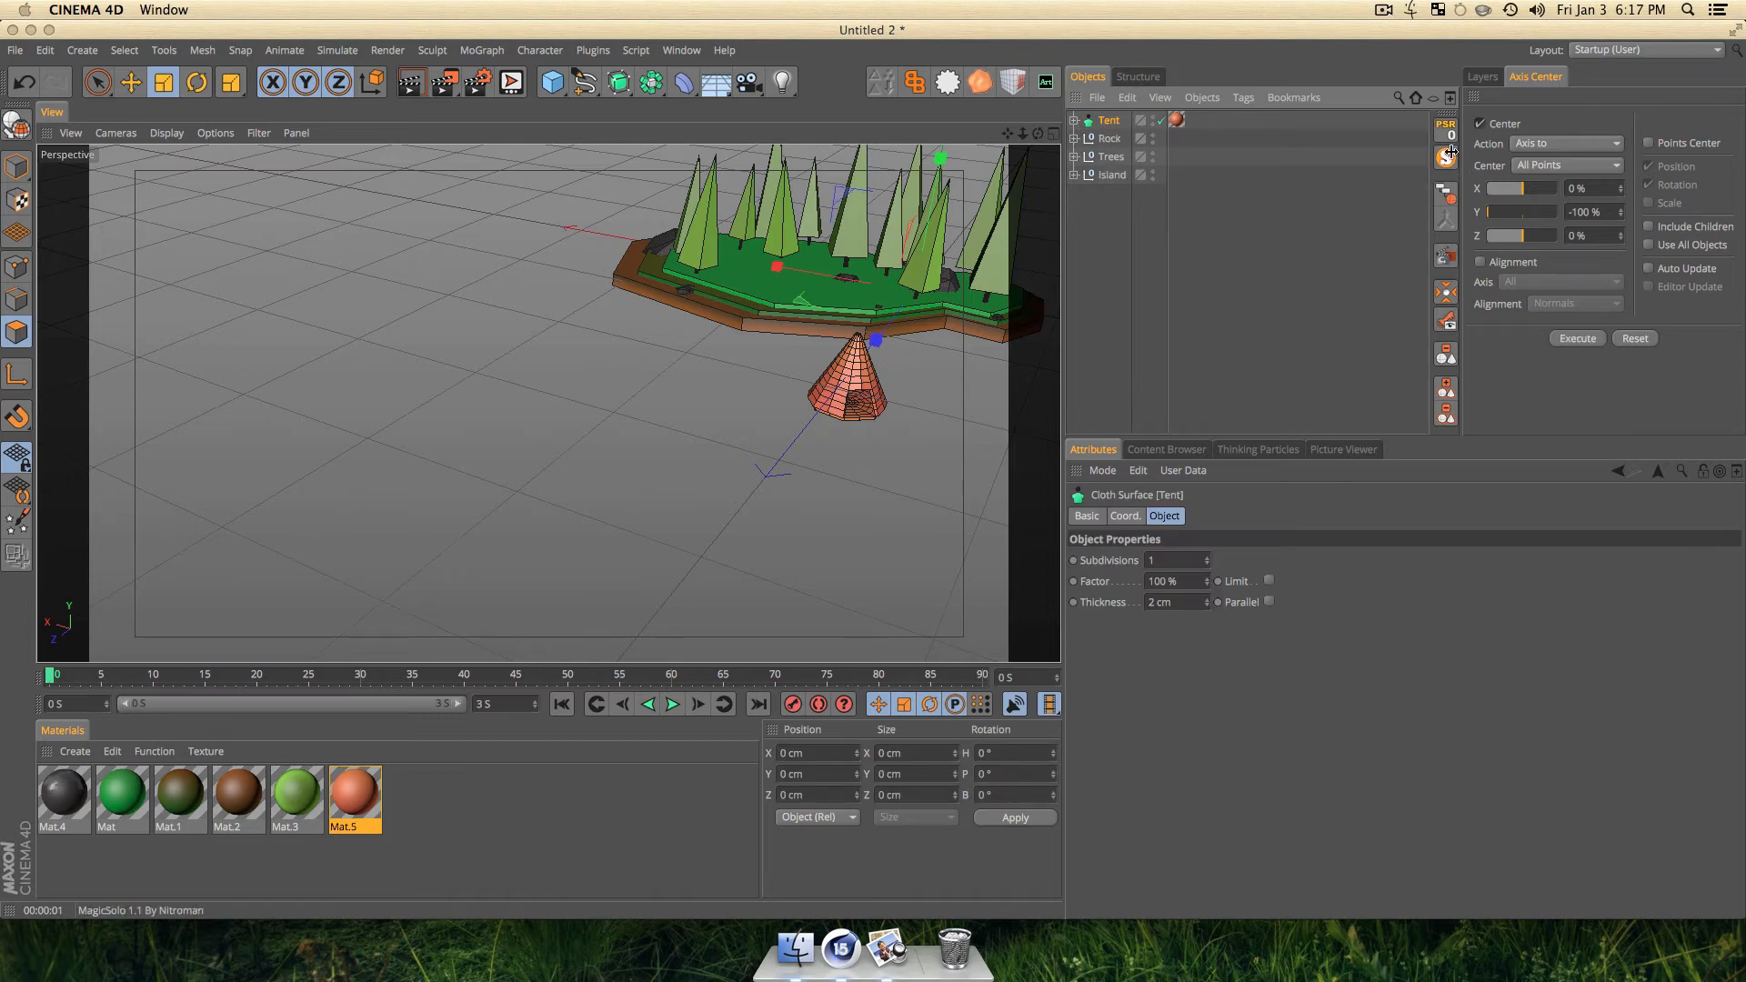
key("3")
left_click_drag(912, 373, 382, 432)
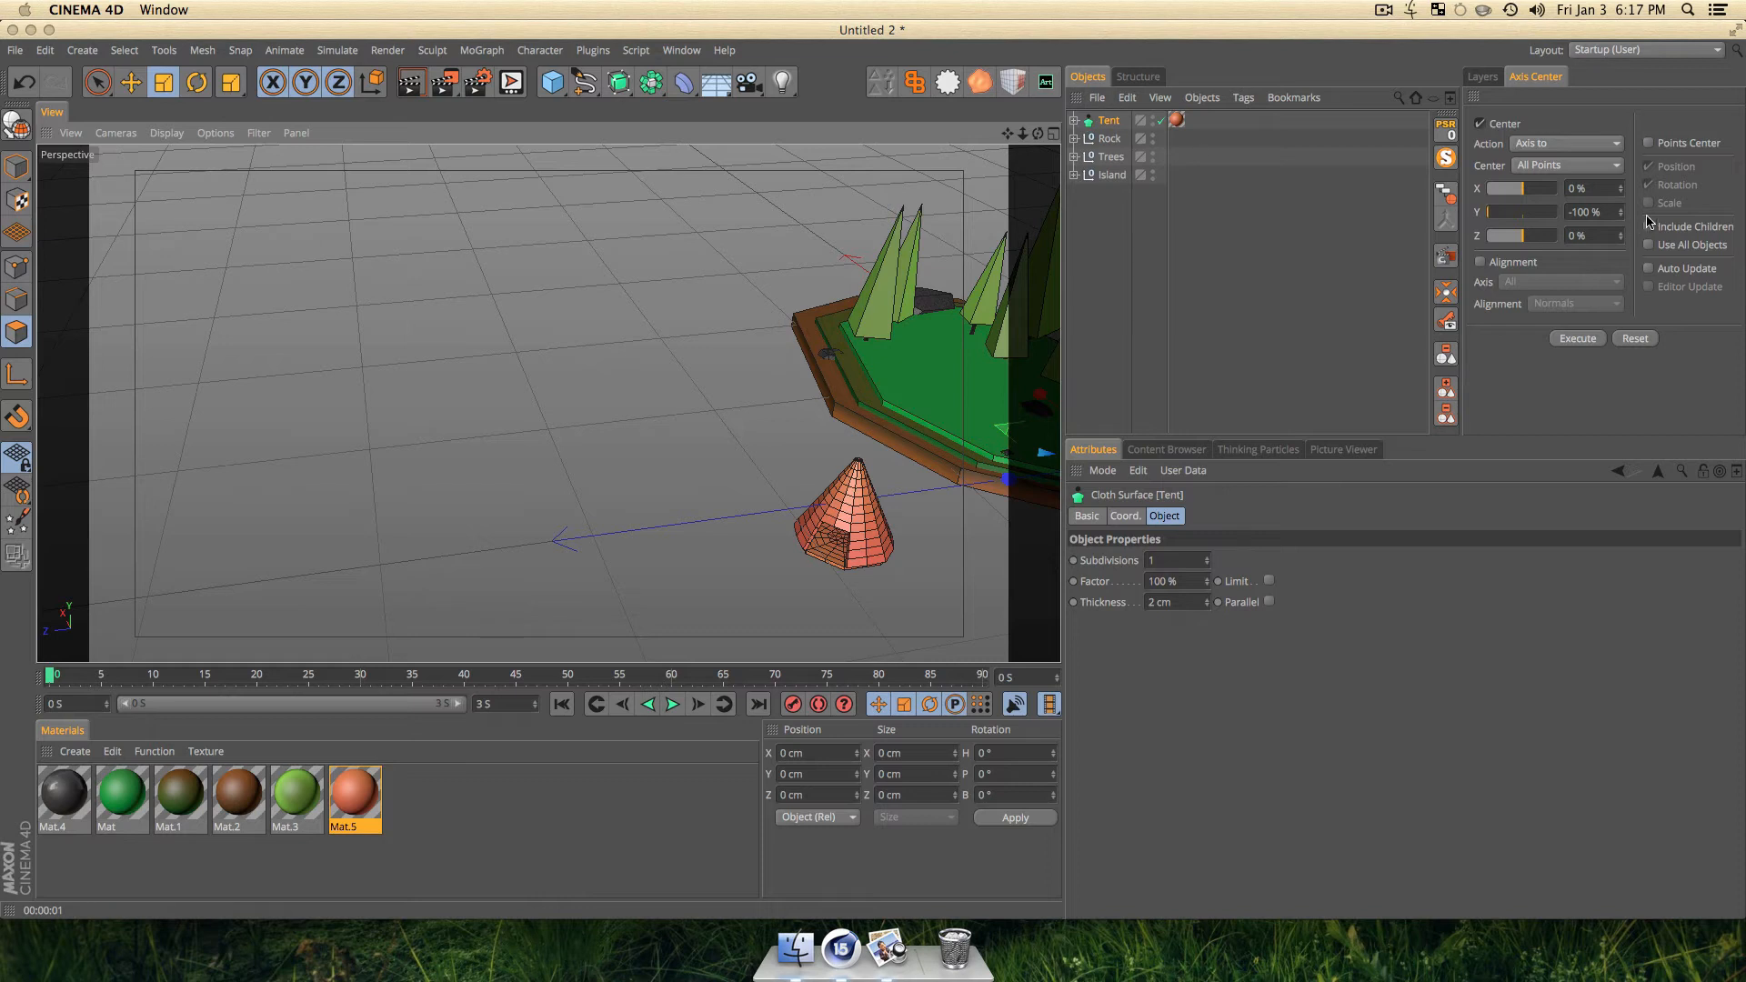
left_click(1562, 340)
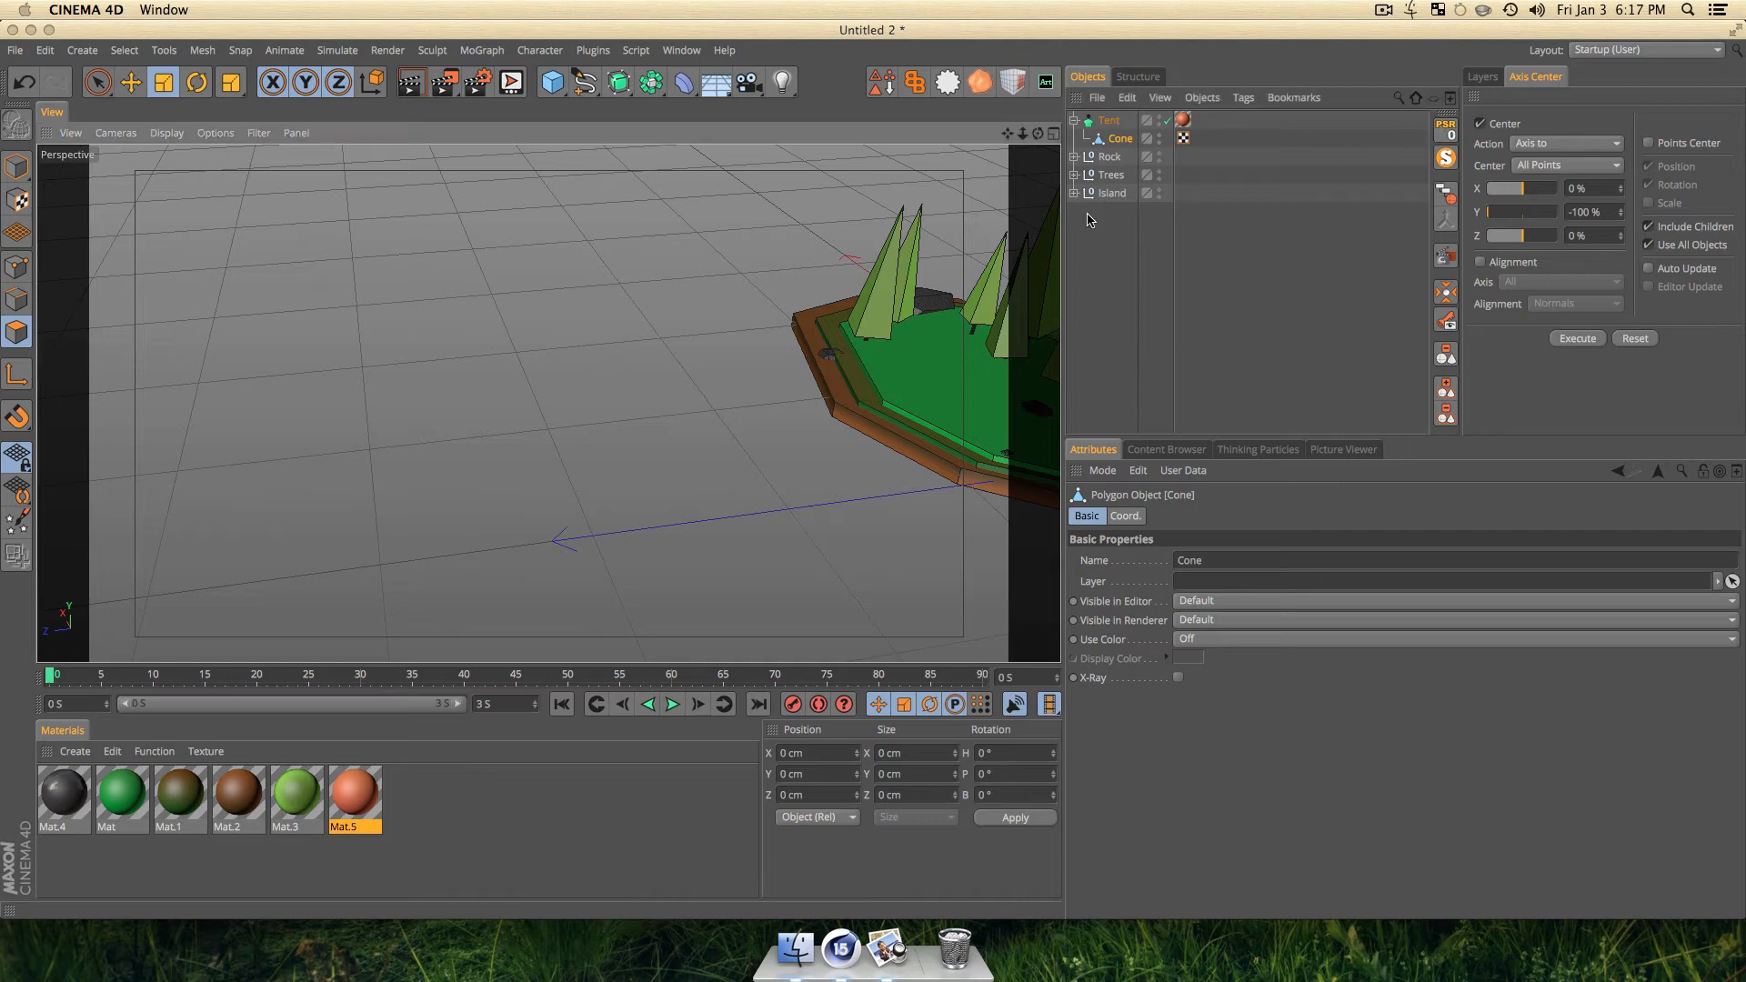
Move the Tent object onto the island and raise it so it stands on the grass among the trees.
left_click(1110, 121)
scroll(904, 378, "down", 5)
key("1")
left_click_drag(914, 414, 868, 373)
key("3")
scroll(867, 373, "up", 5)
key("e")
left_click_drag(709, 368, 491, 399)
left_click_drag(528, 341, 521, 202)
scroll(565, 475, "down", 2)
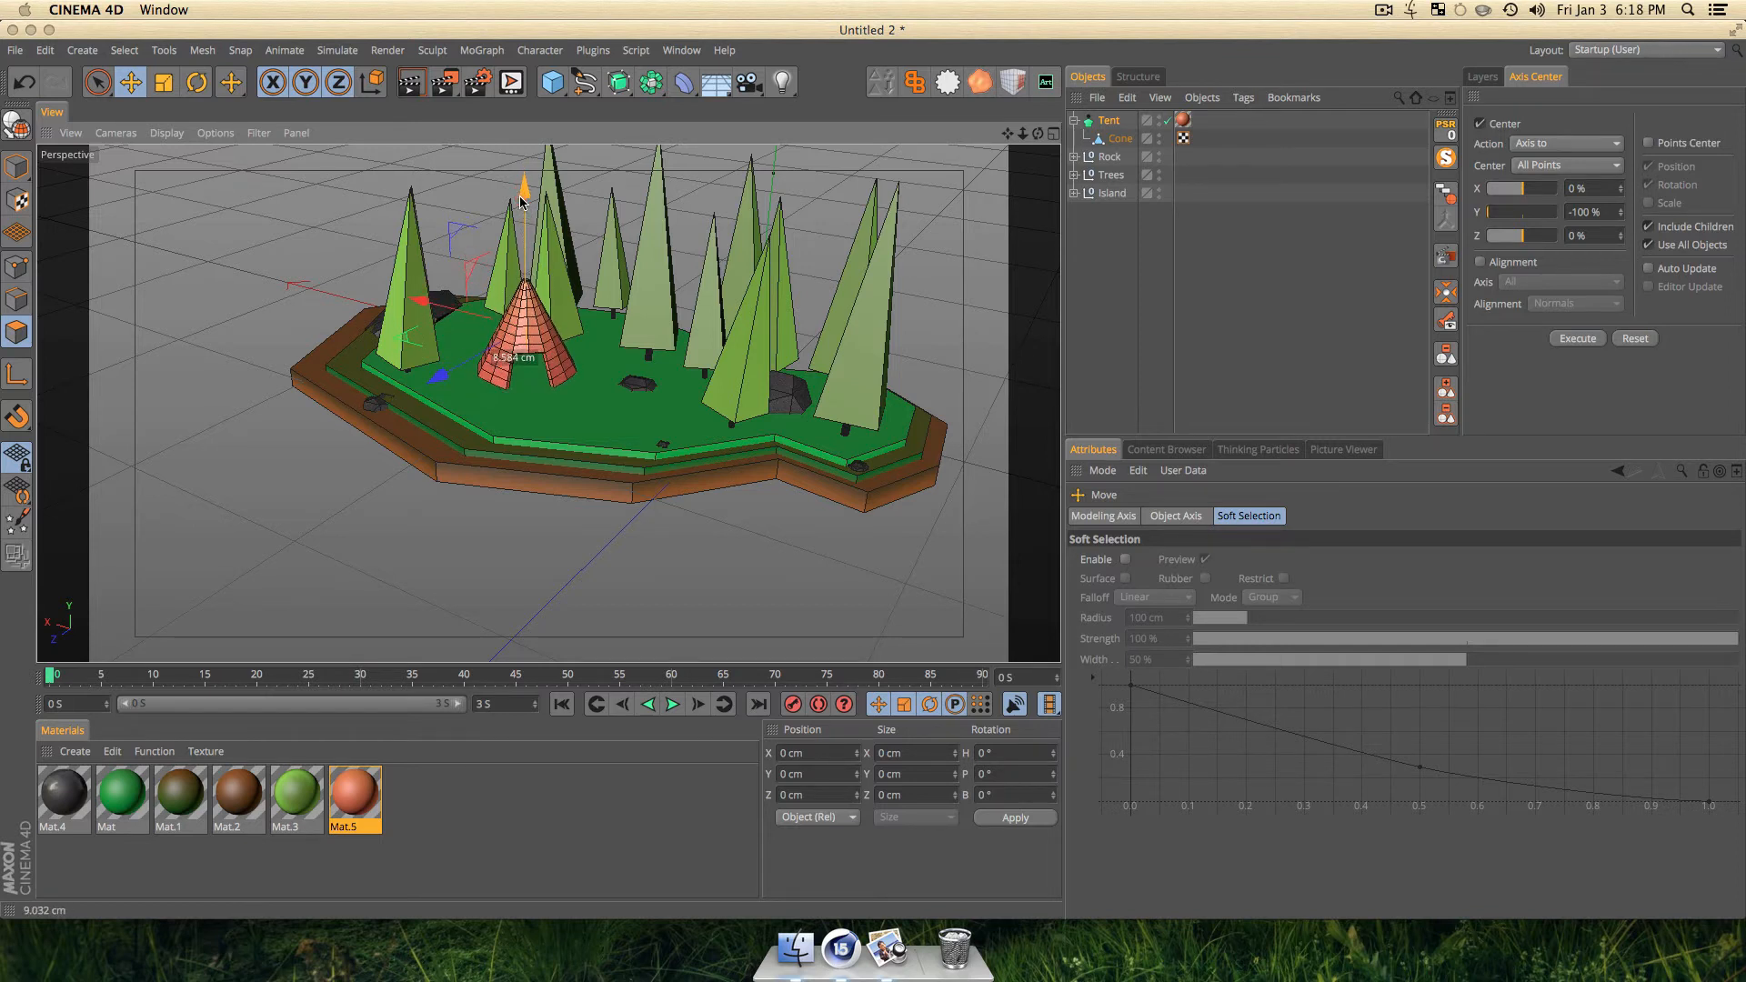
Render a preview of the island and examine the tent's placement and doorway up close.
left_click(1033, 272)
key("super+r")
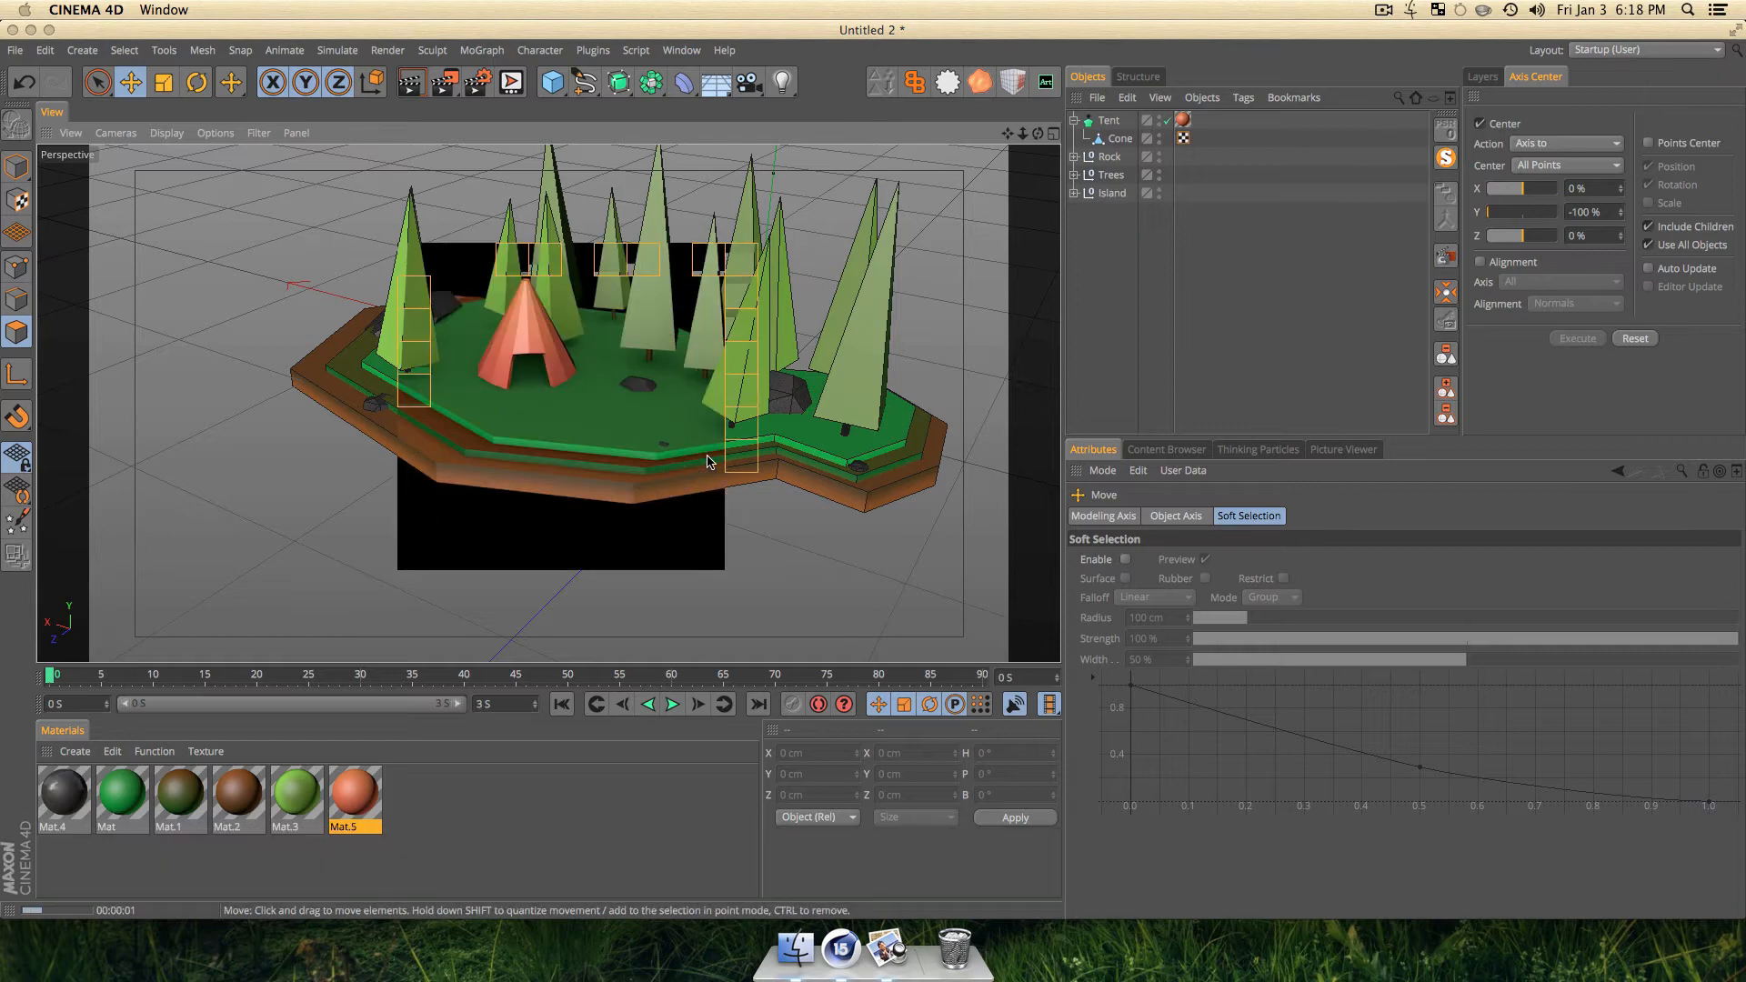
scroll(538, 303, "up", 5)
key("3")
left_click_drag(538, 303, 451, 362)
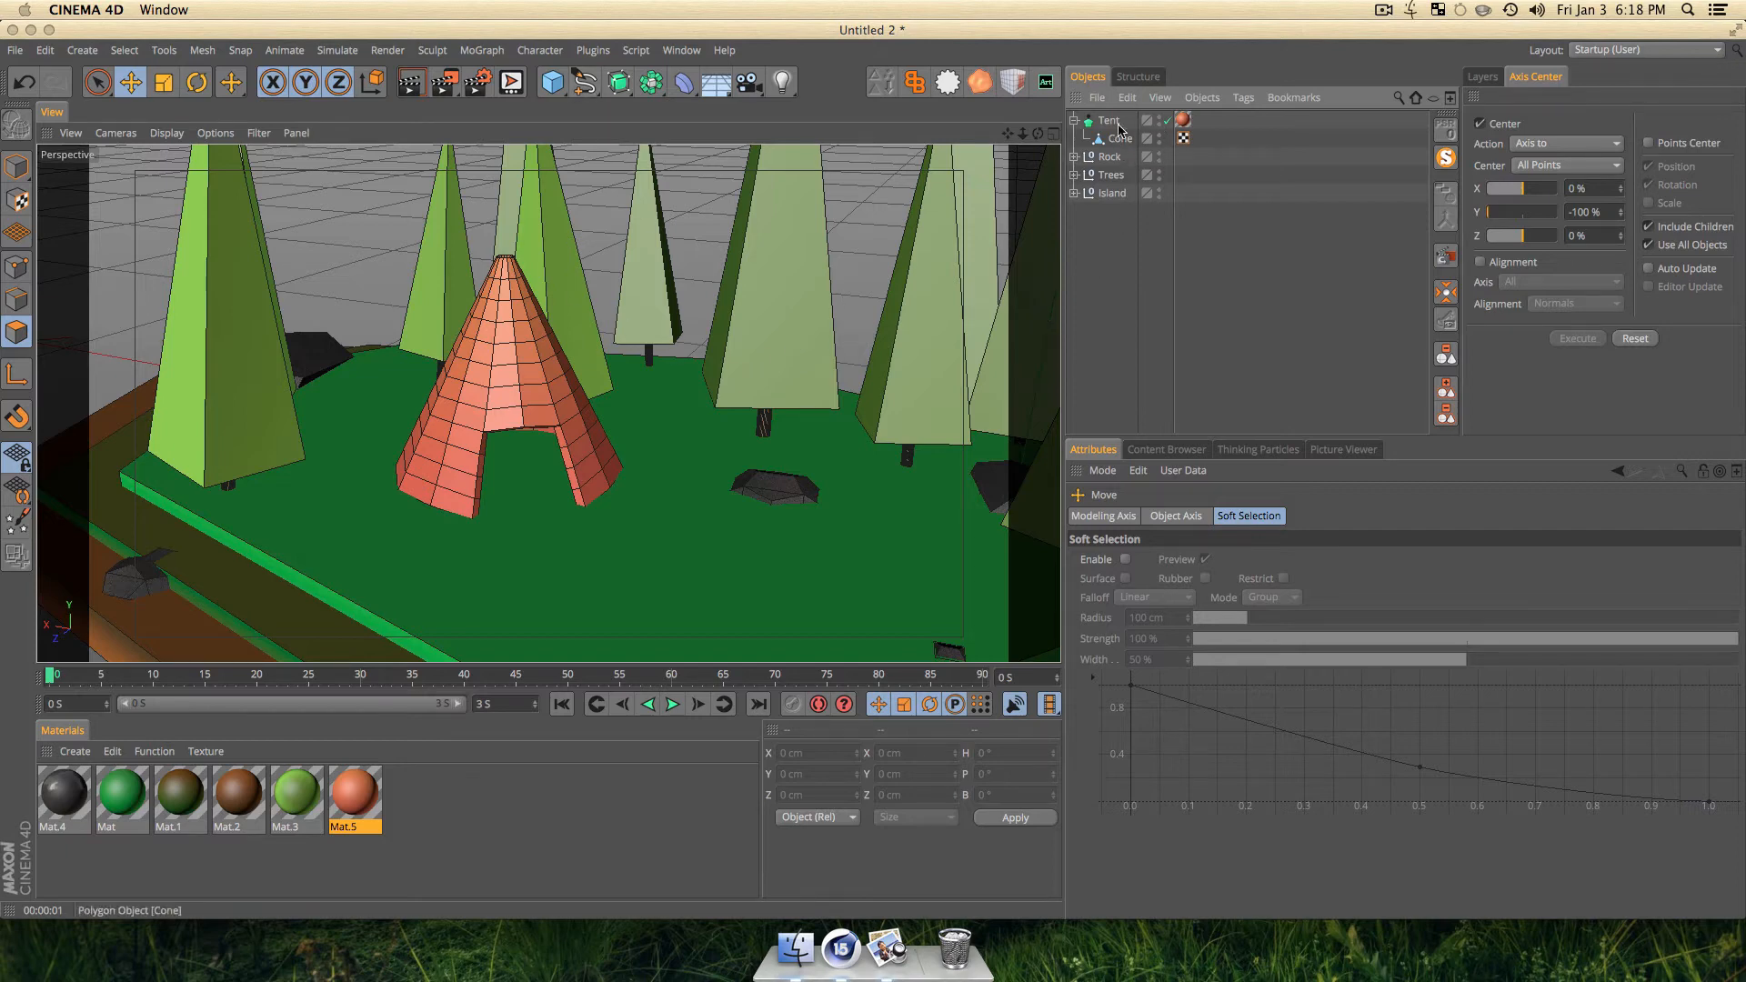
left_click(1144, 282)
scroll(656, 414, "down", 10)
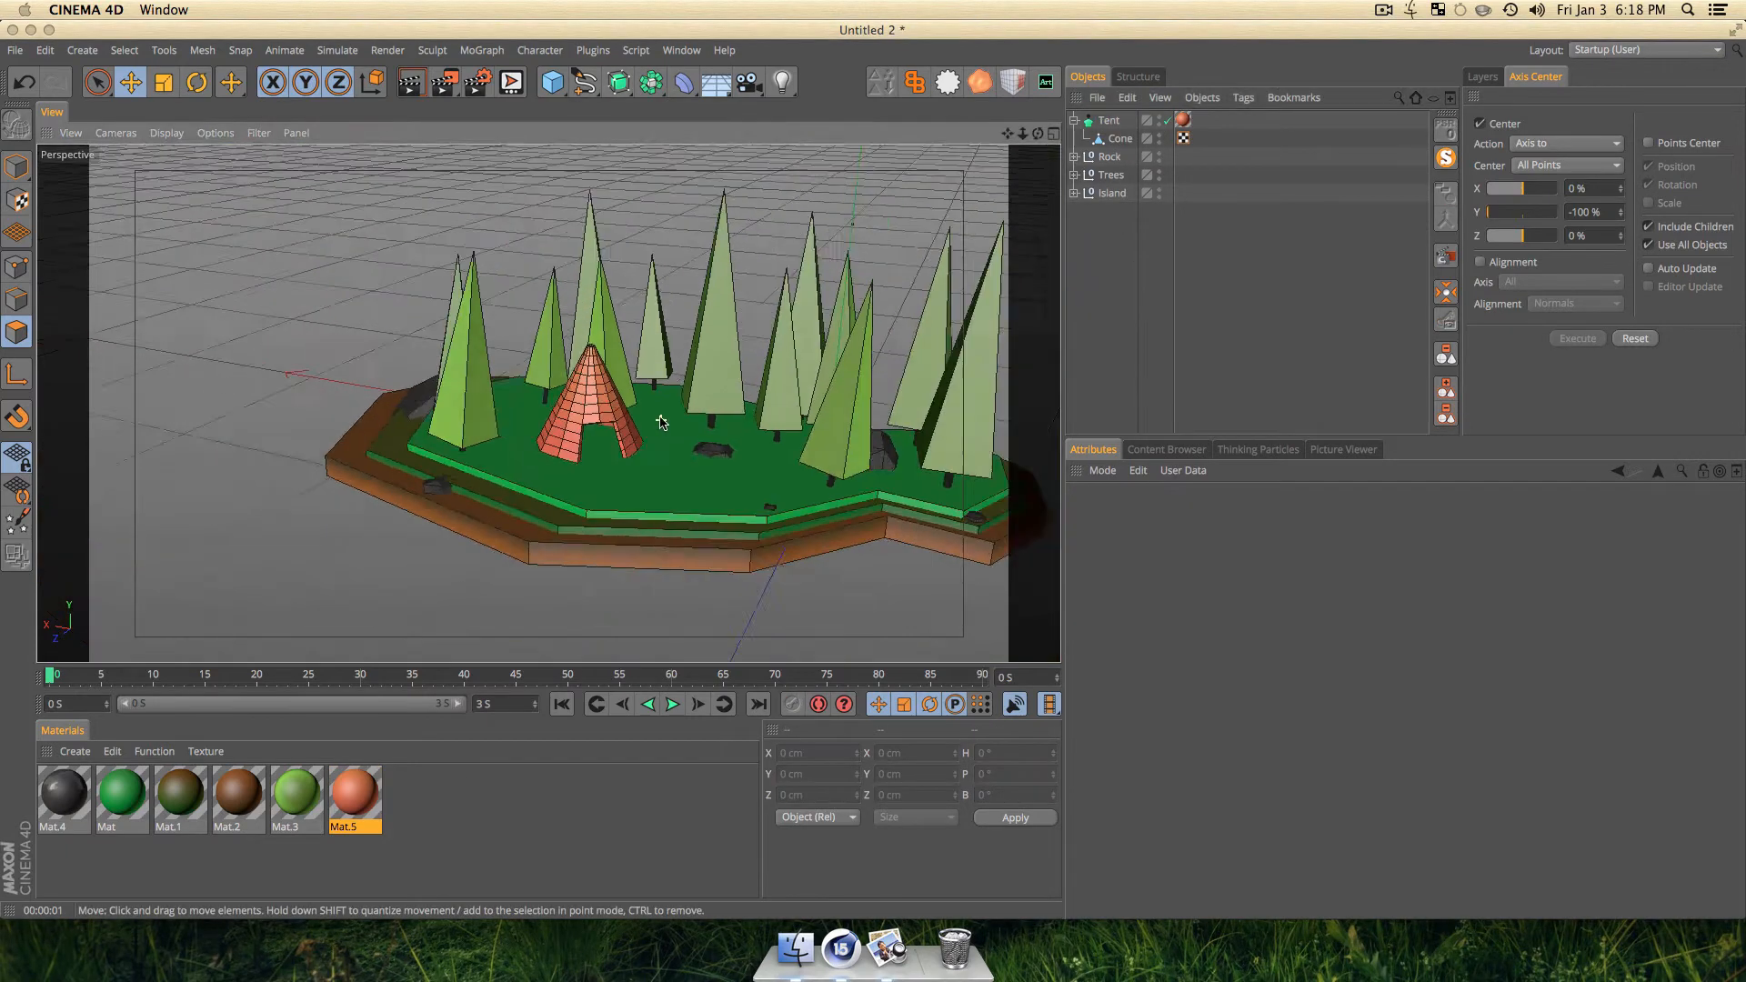
Add a cylinder, scale it down to about 2% and move it out in front of the island.
left_click_drag(559, 85, 925, 106)
key("t")
left_click_drag(858, 400, 73, 841)
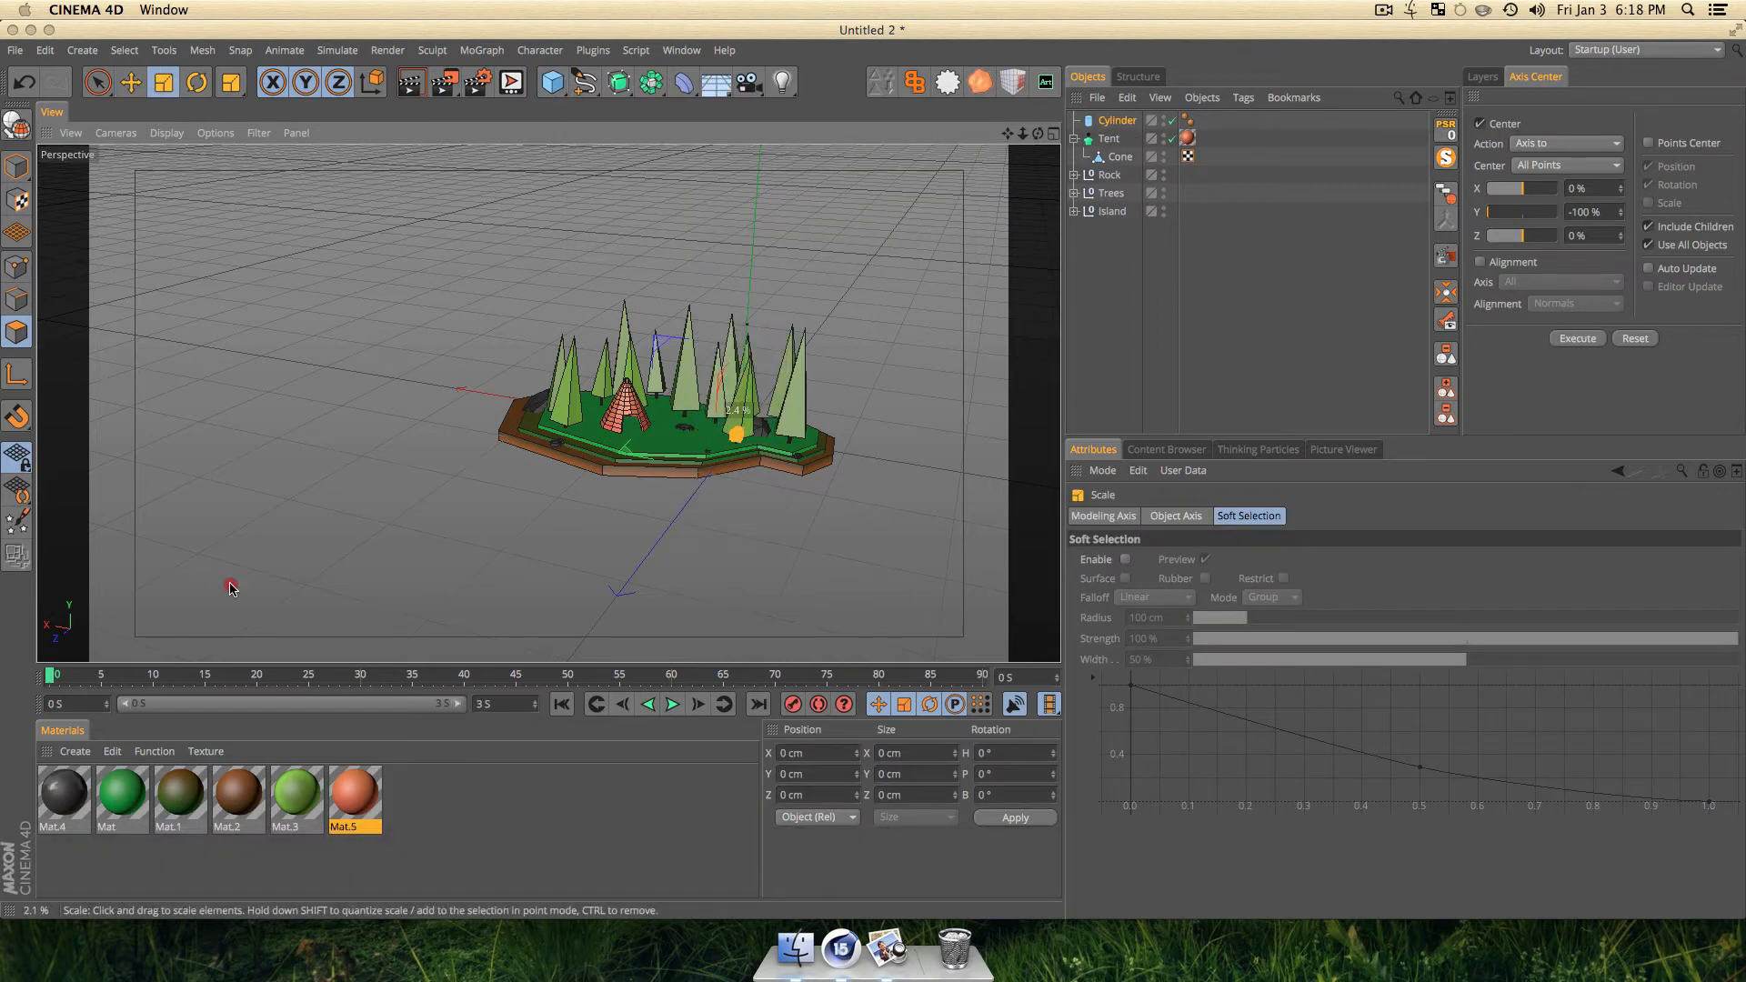
key("e")
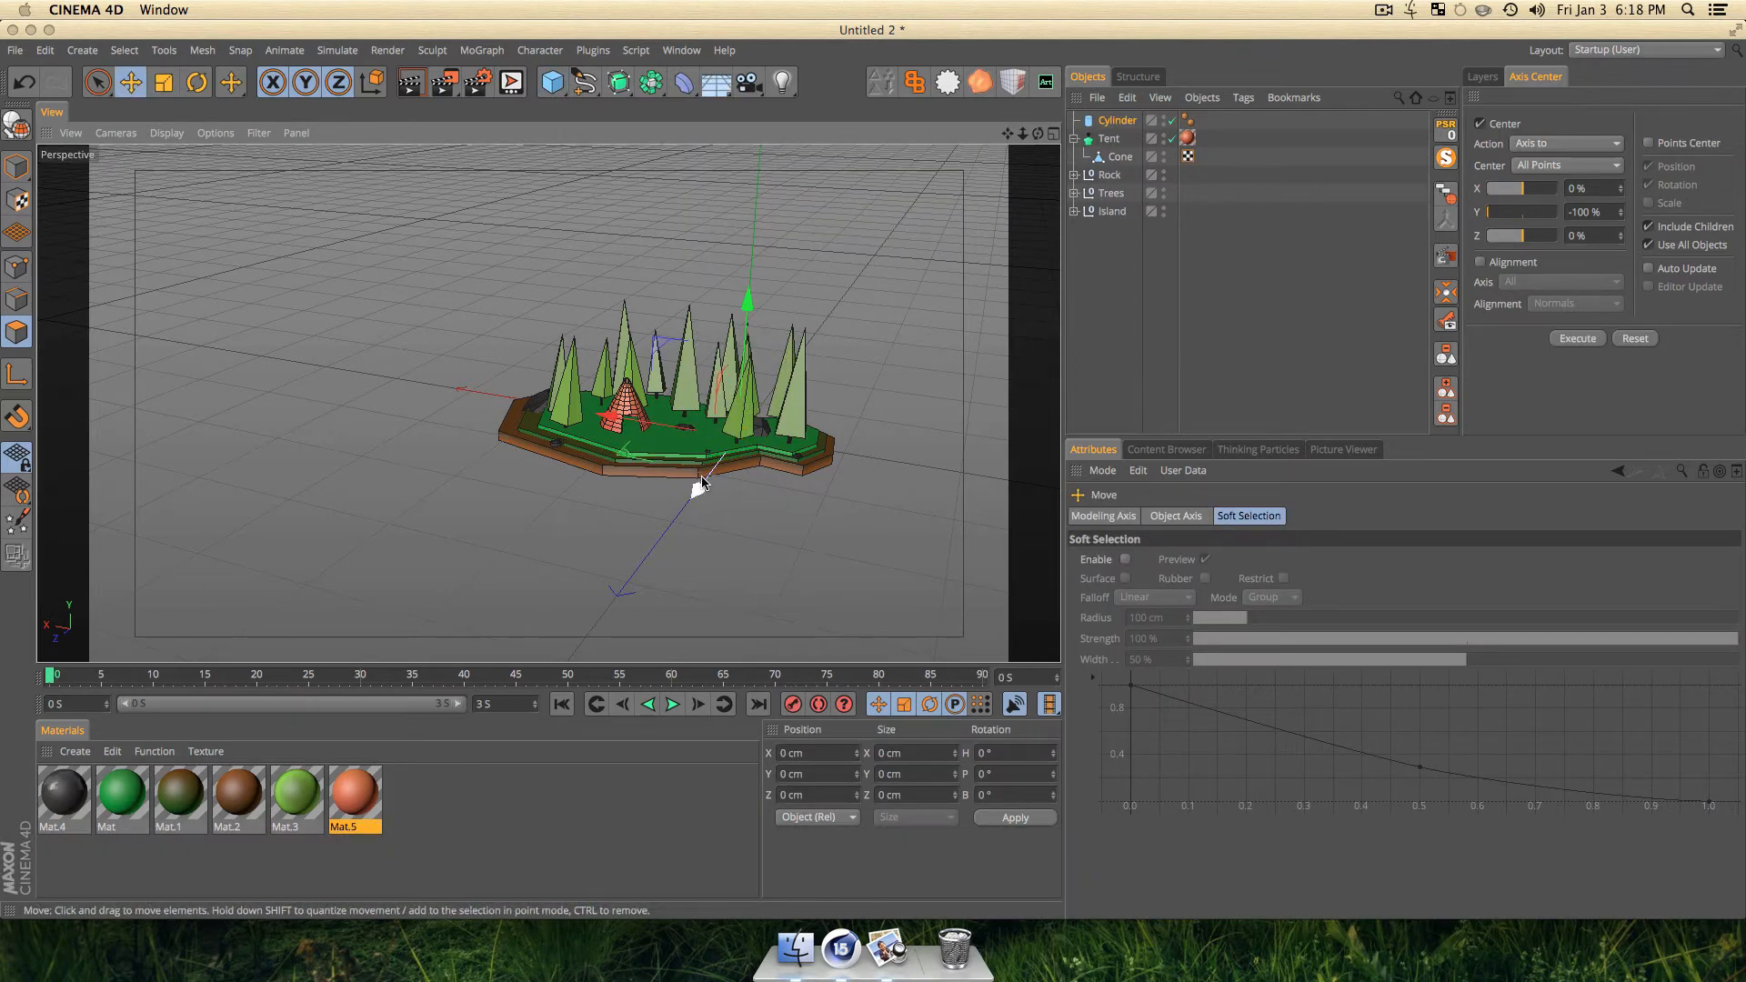
Make the cylinder editable and scale it to a thin pole about 47 cm tall and 1.6 cm wide.
key("c")
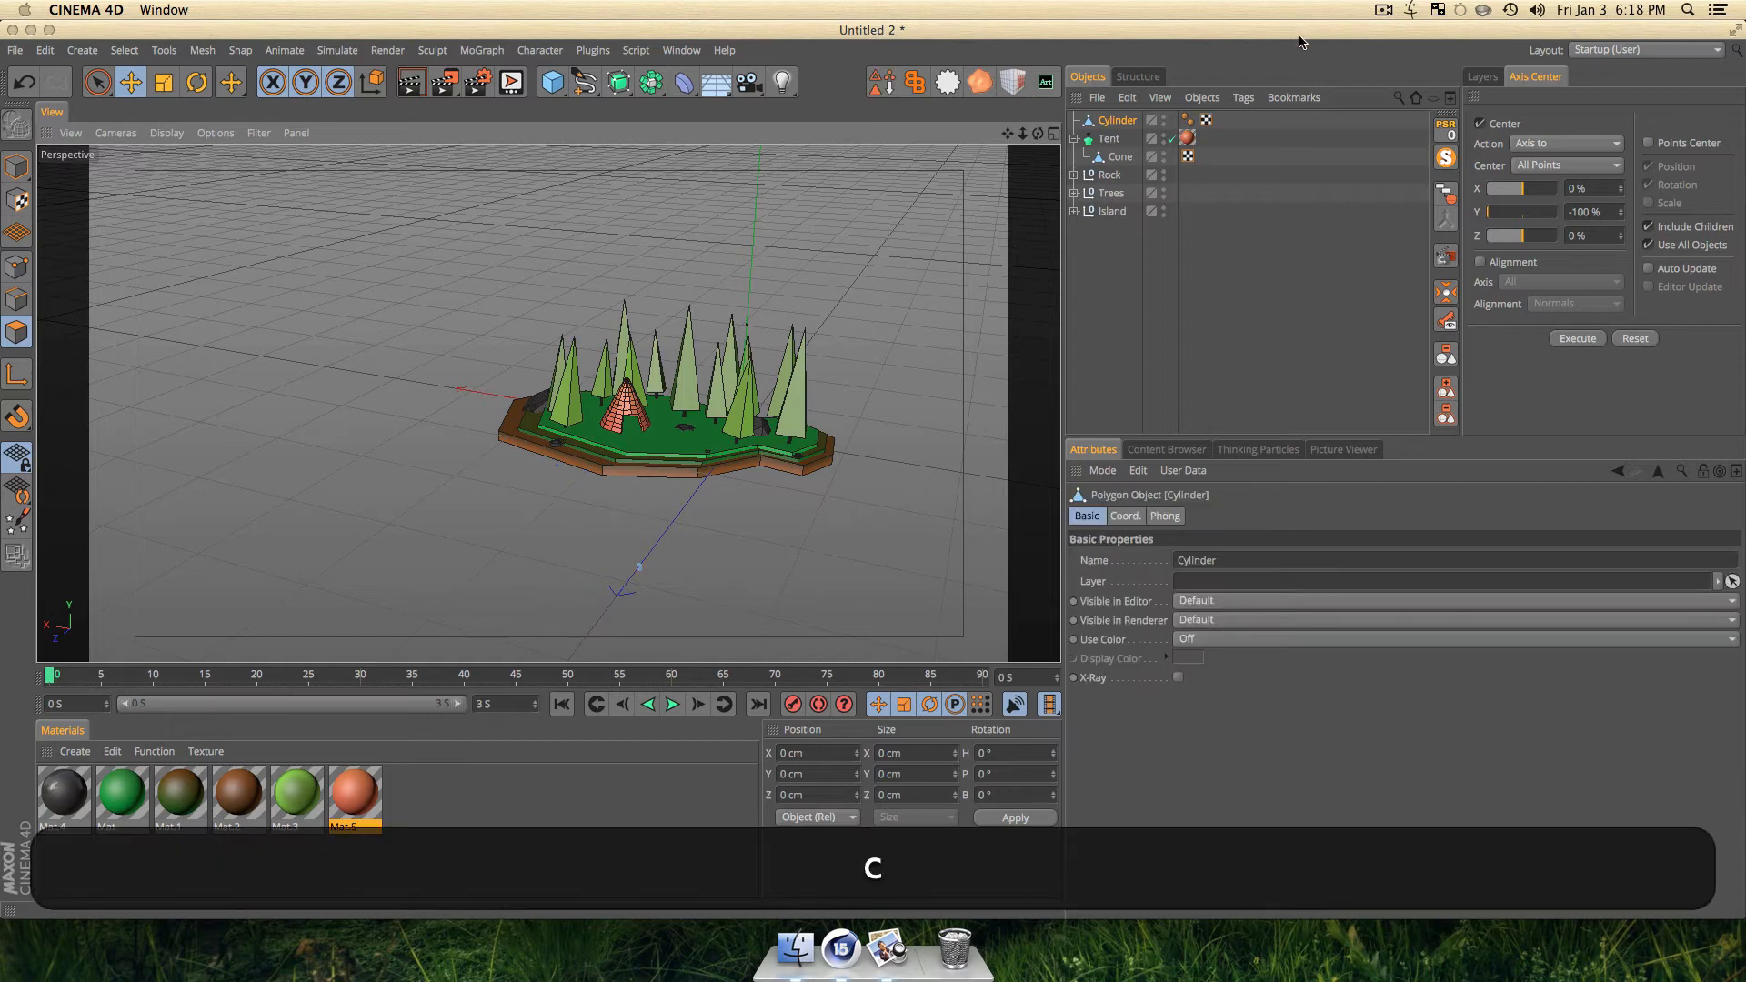
left_click(17, 166)
key("t")
left_click_drag(642, 509, 655, 150)
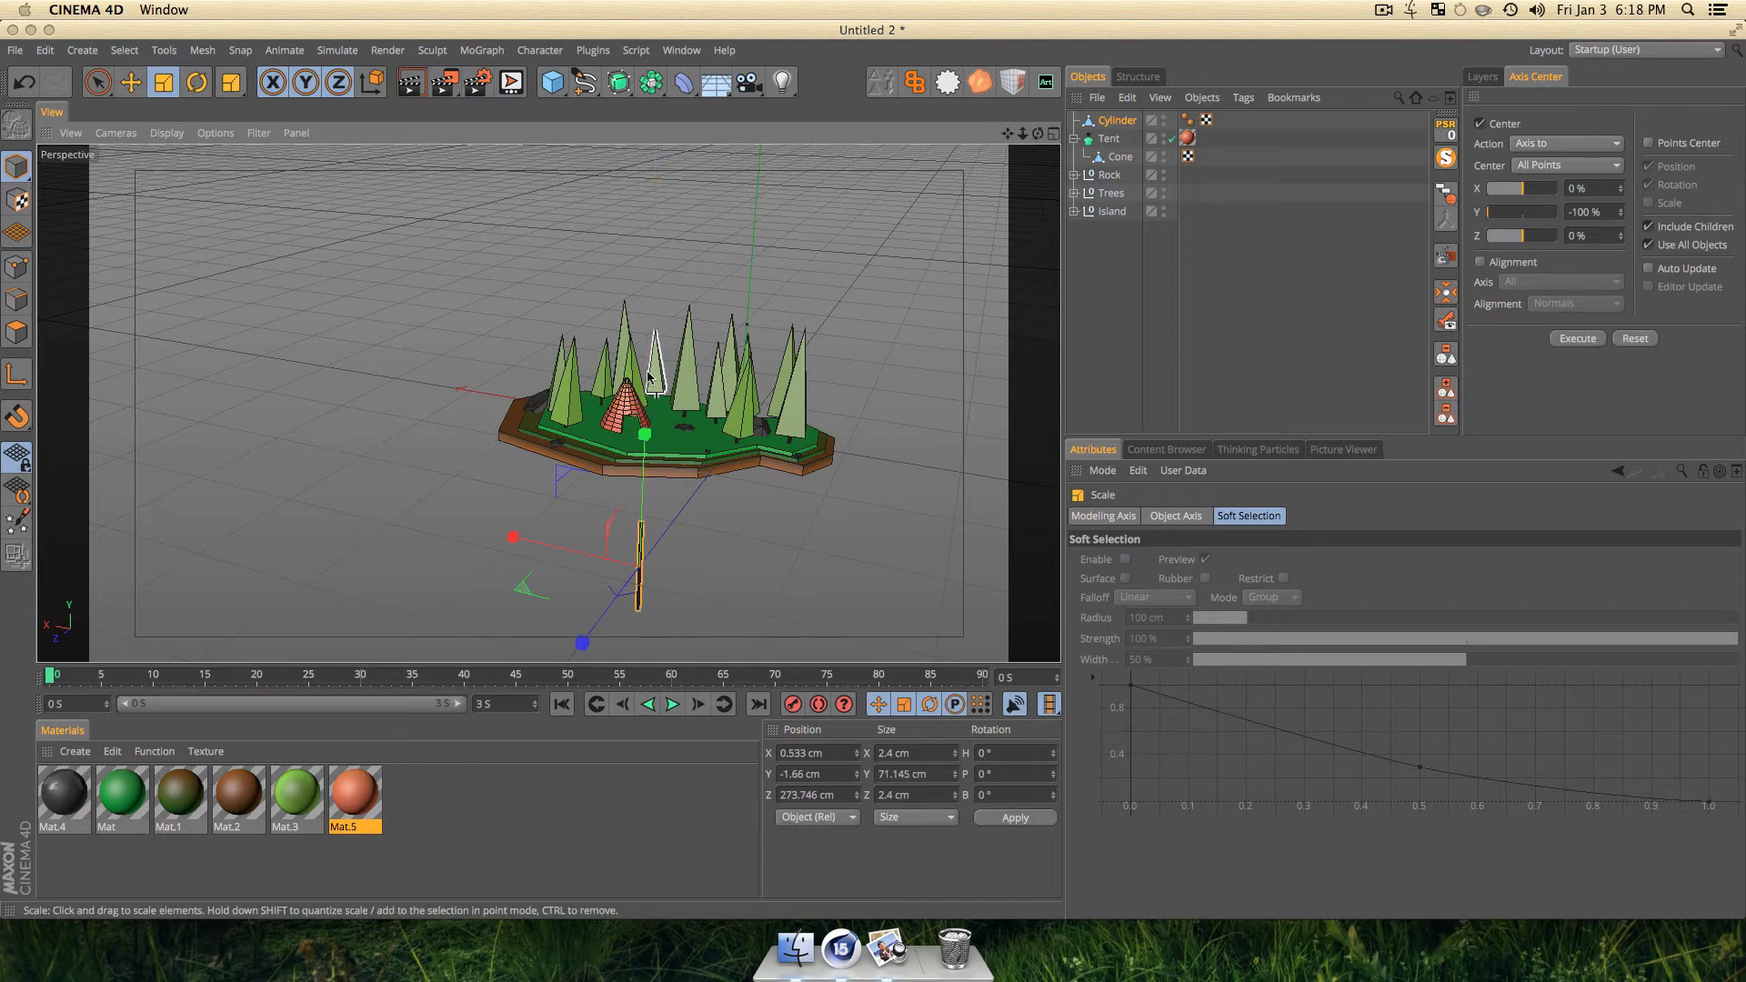
left_click_drag(815, 548, 649, 574)
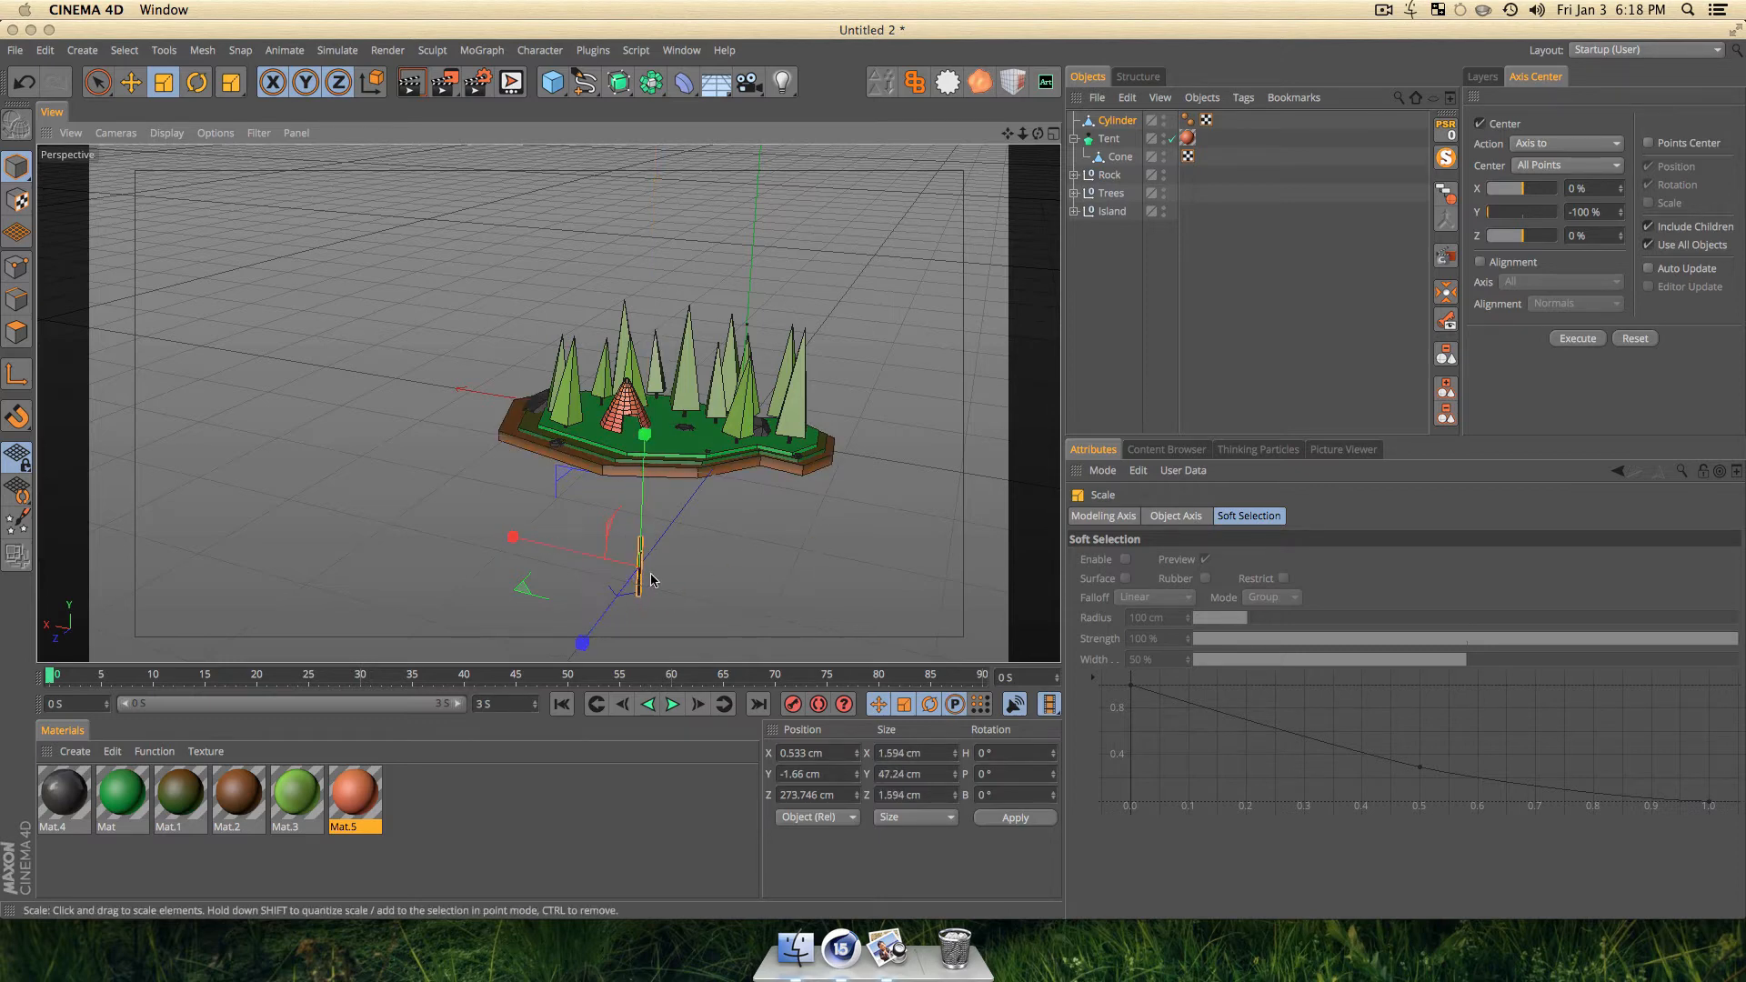
scroll(649, 574, "down", 2)
left_click(1123, 251)
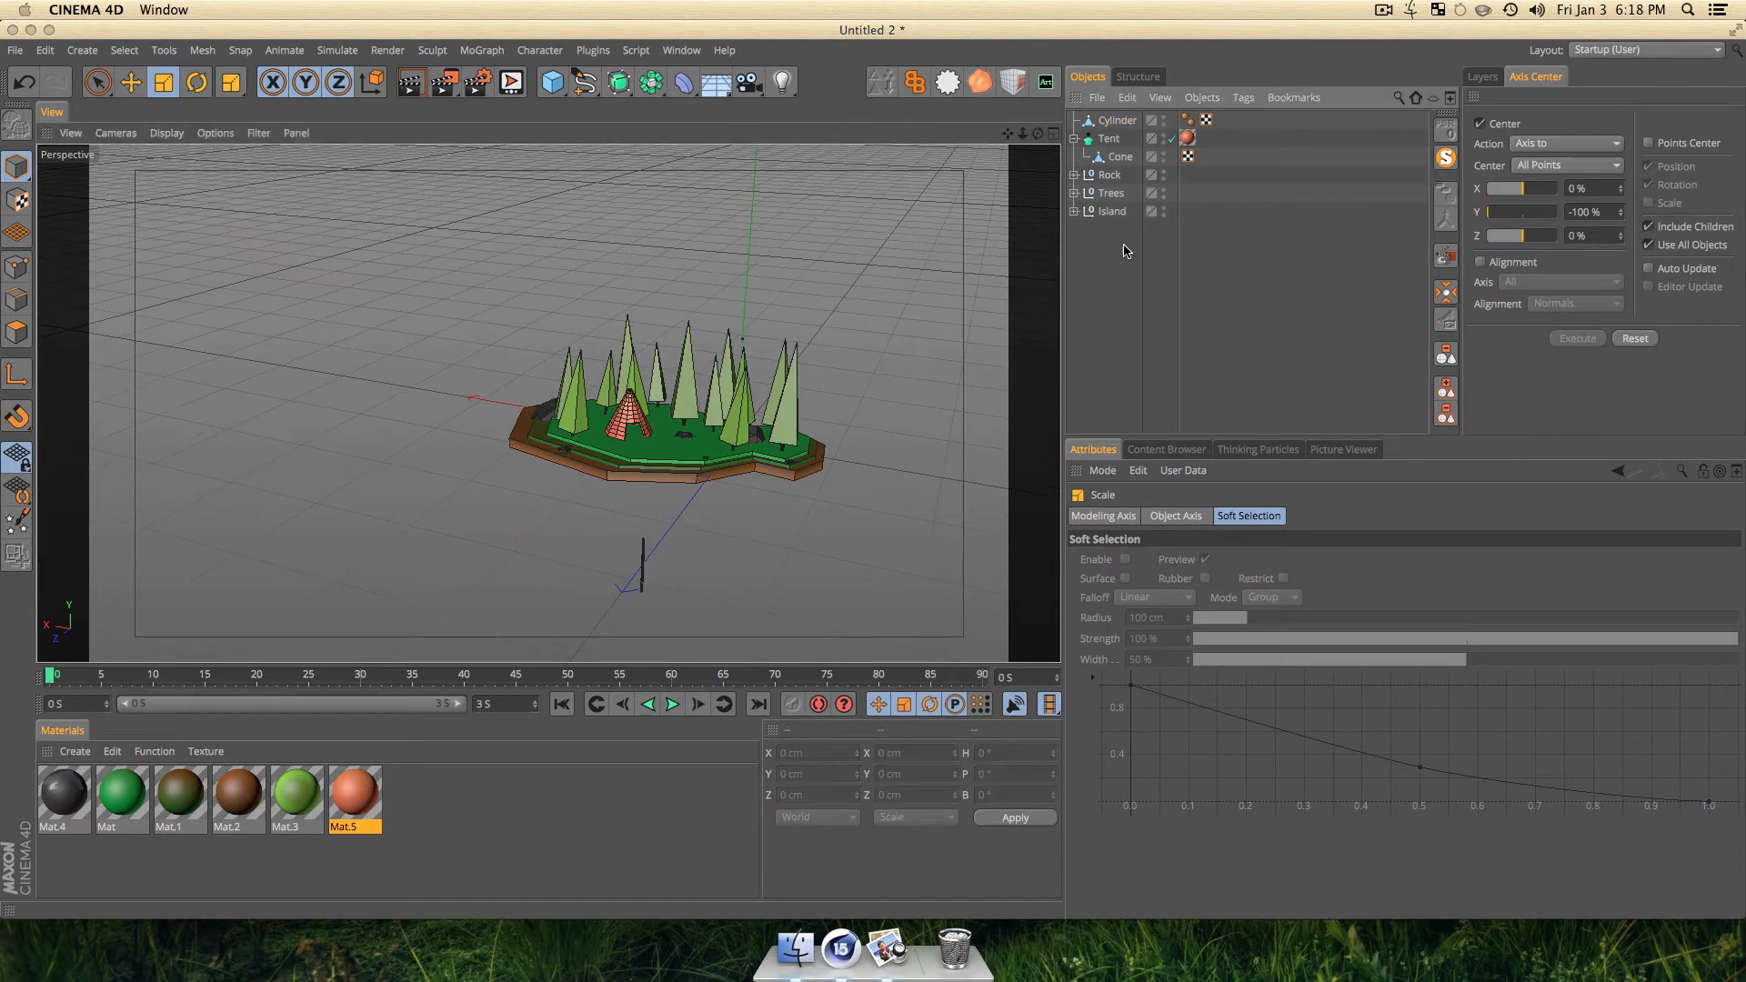
Place the cylinder inside a MoGraph Cloner and set the cloner to Radial mode.
left_click(1115, 121)
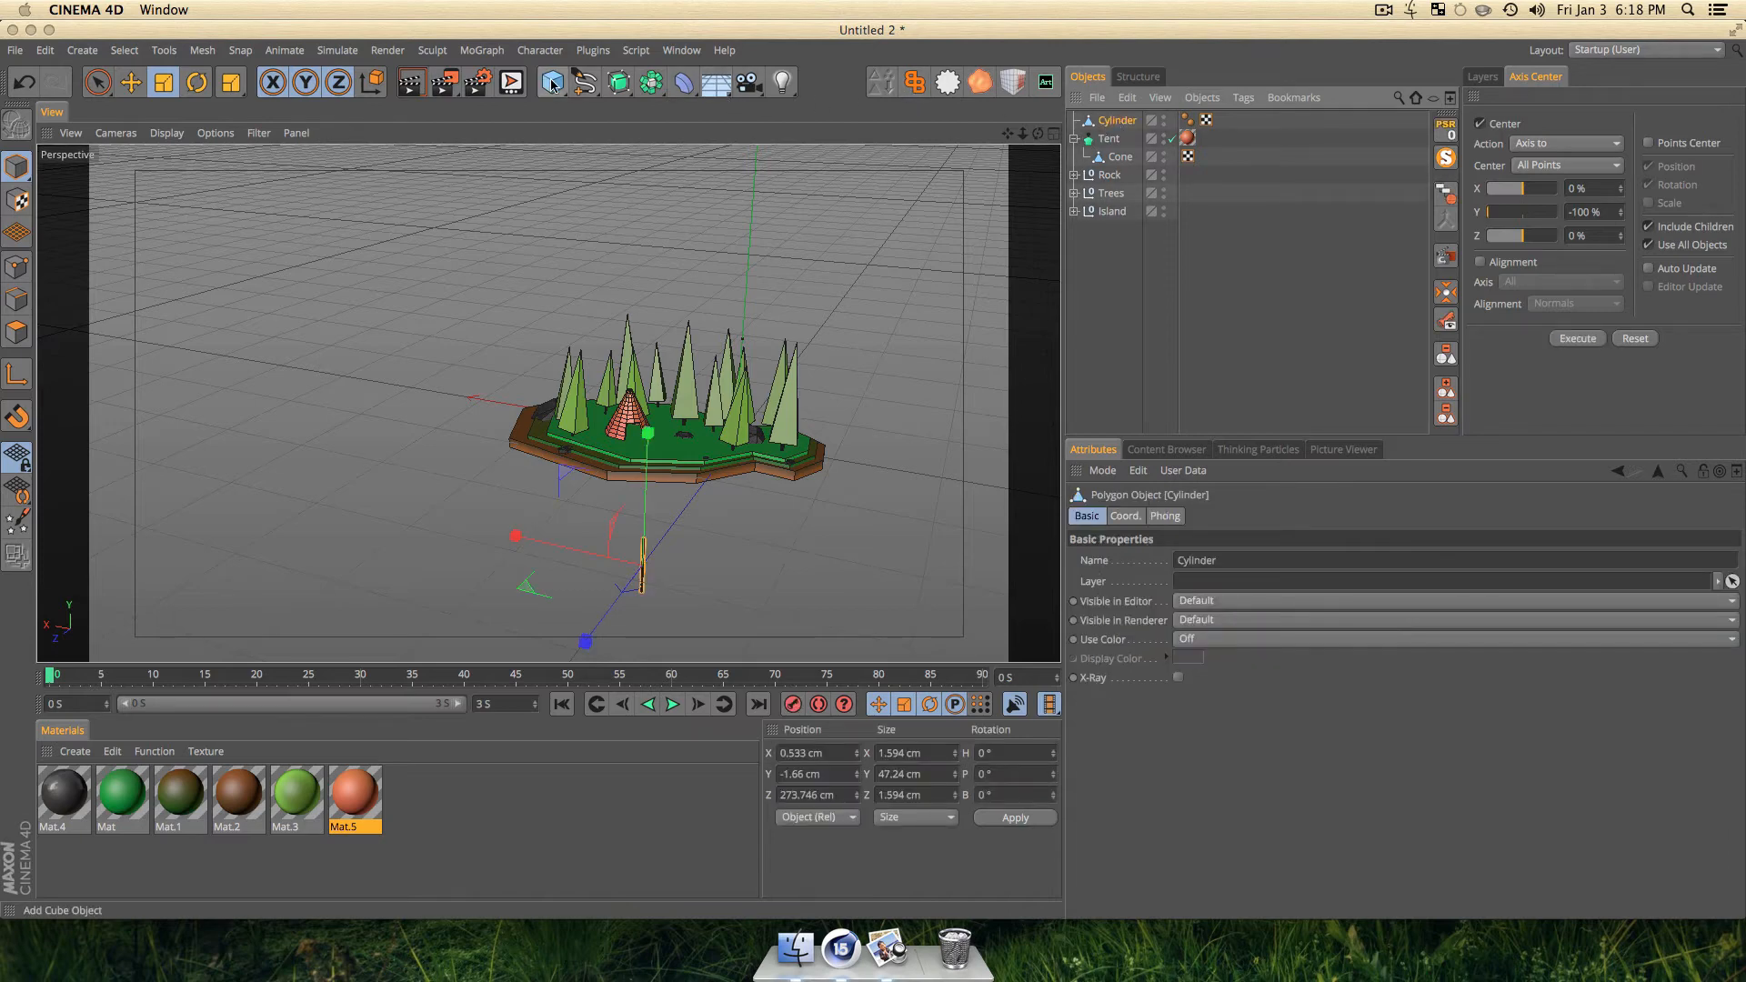
left_click(482, 50, "alt")
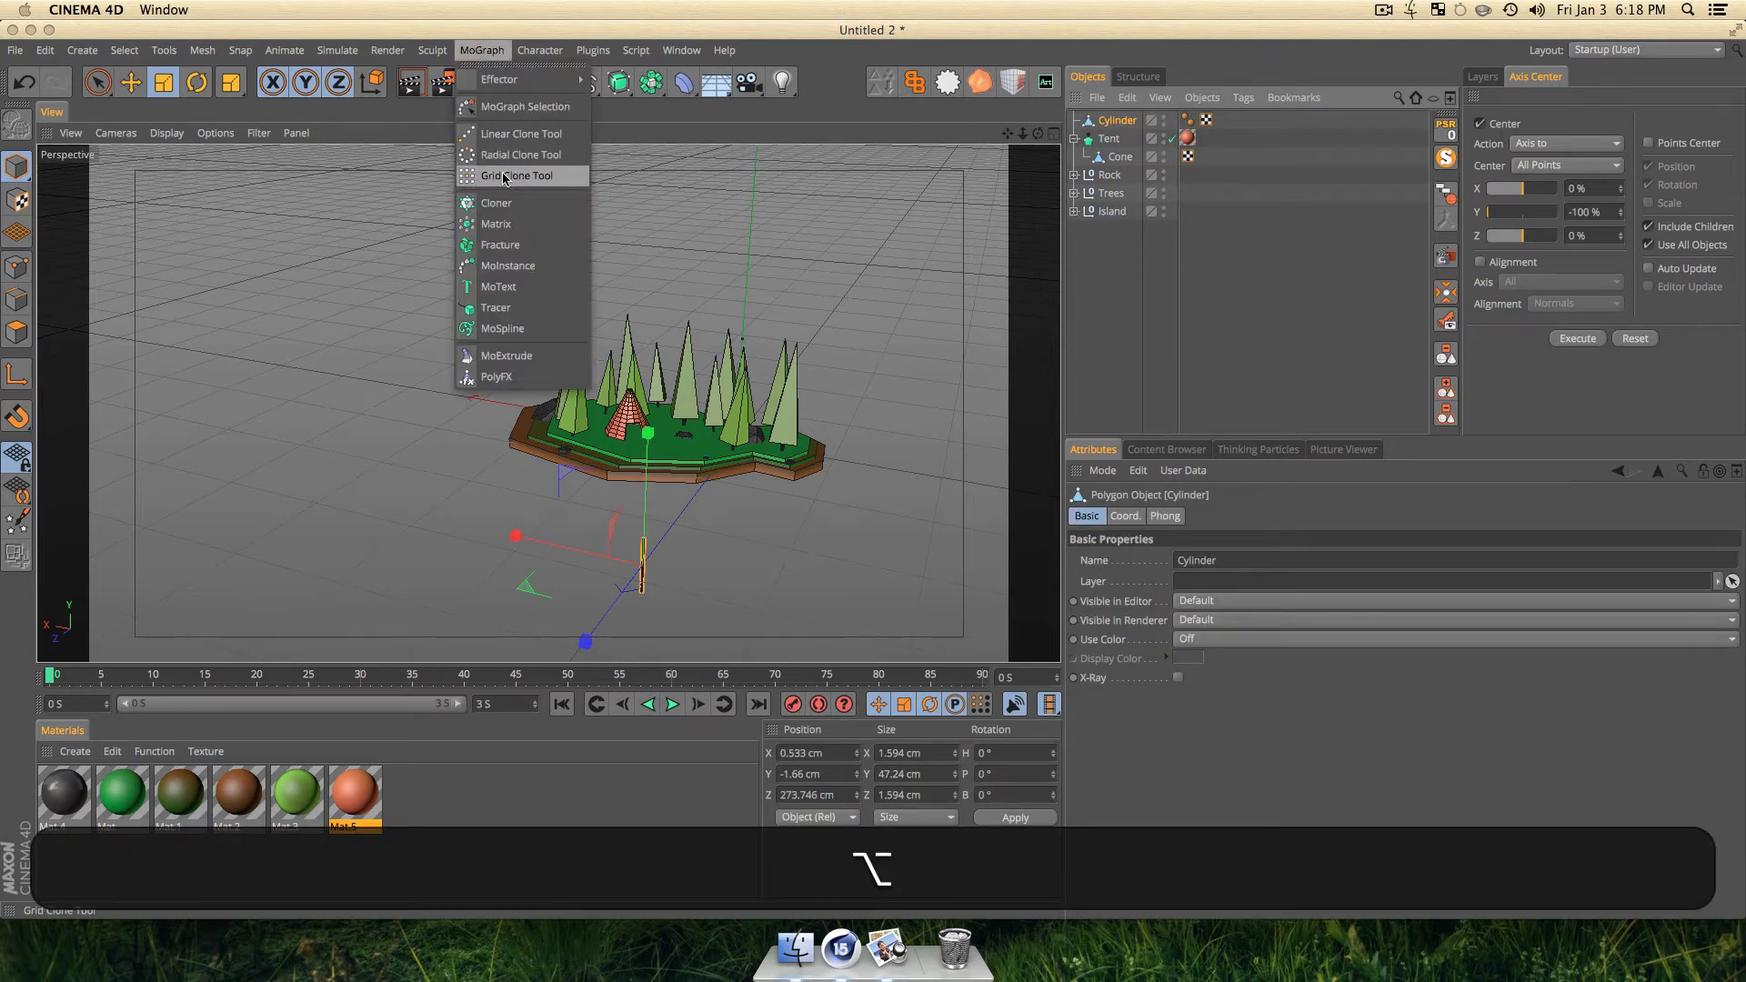
left_click(495, 203, "alt")
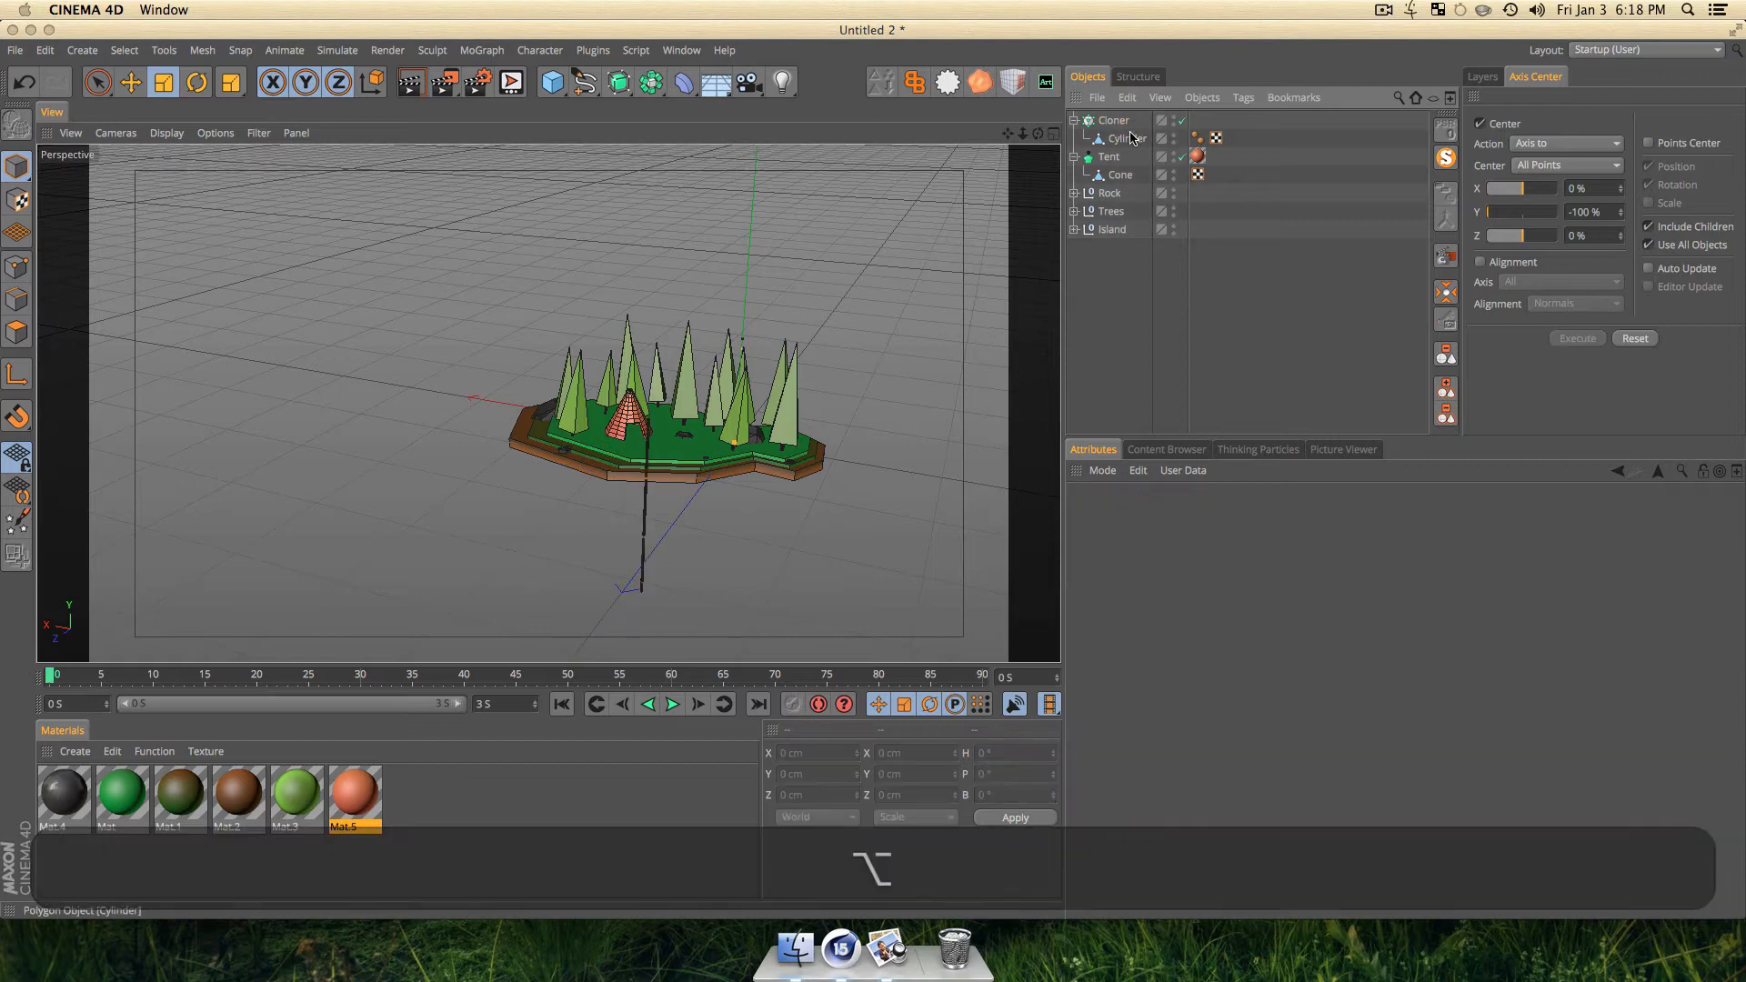
left_click(1146, 558)
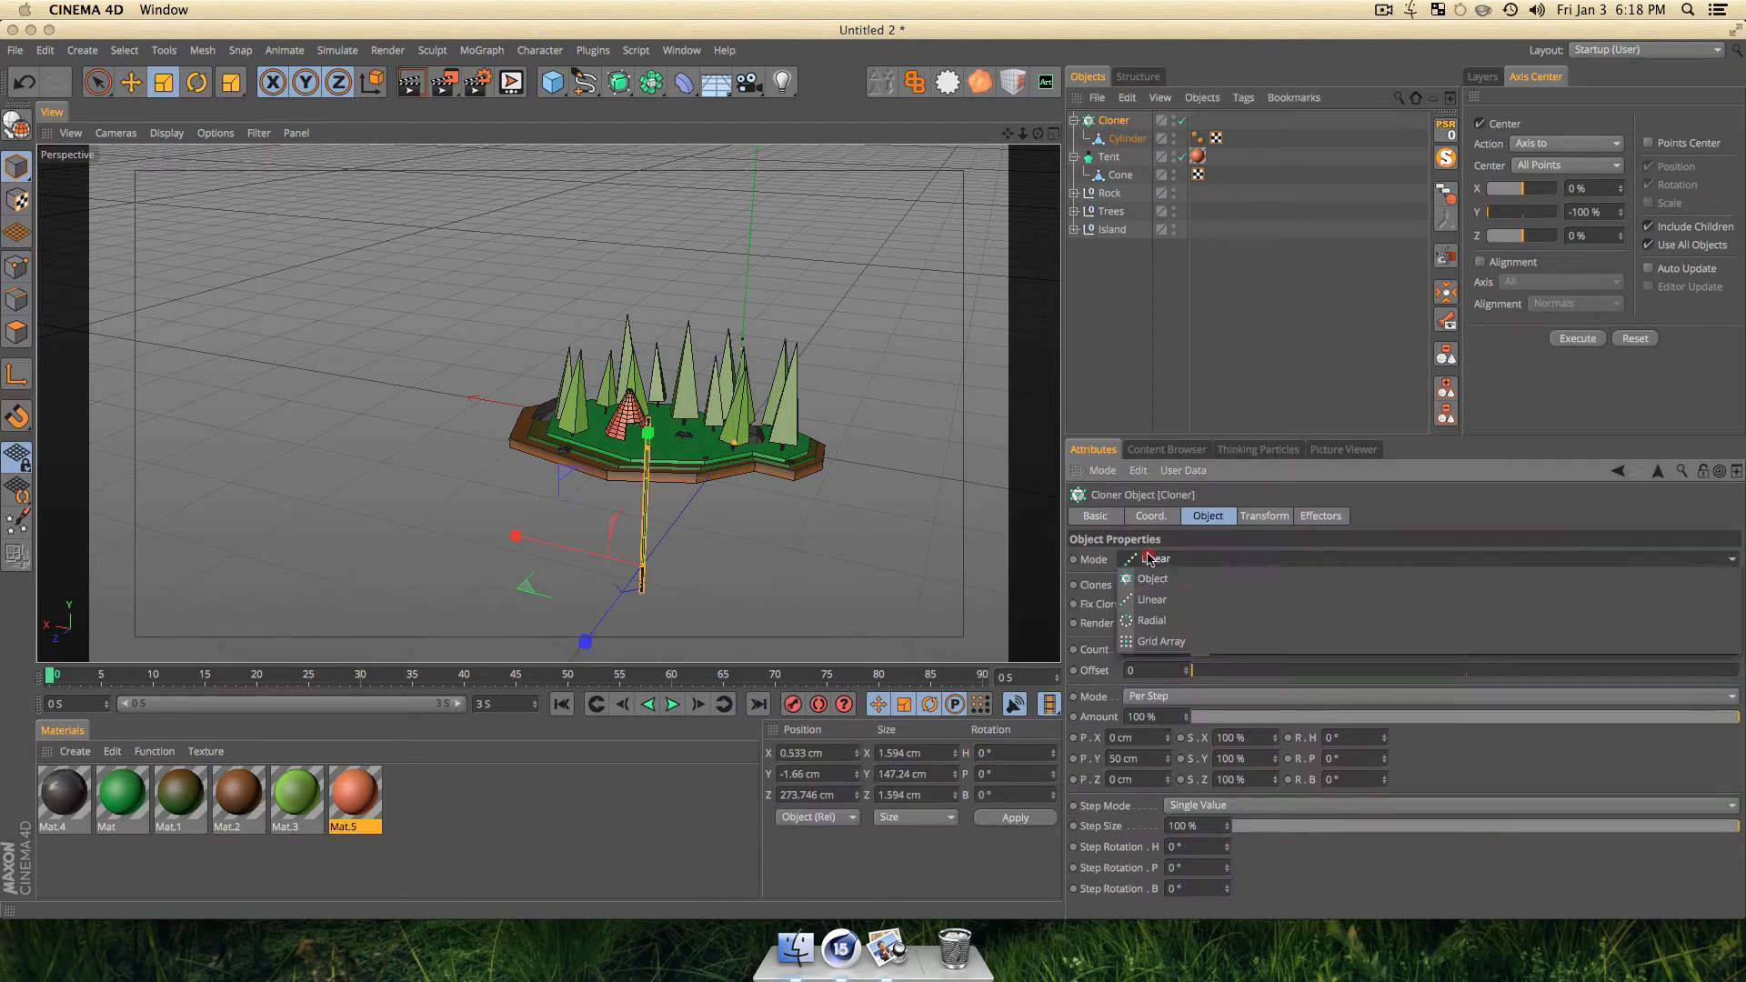
left_click(1156, 615)
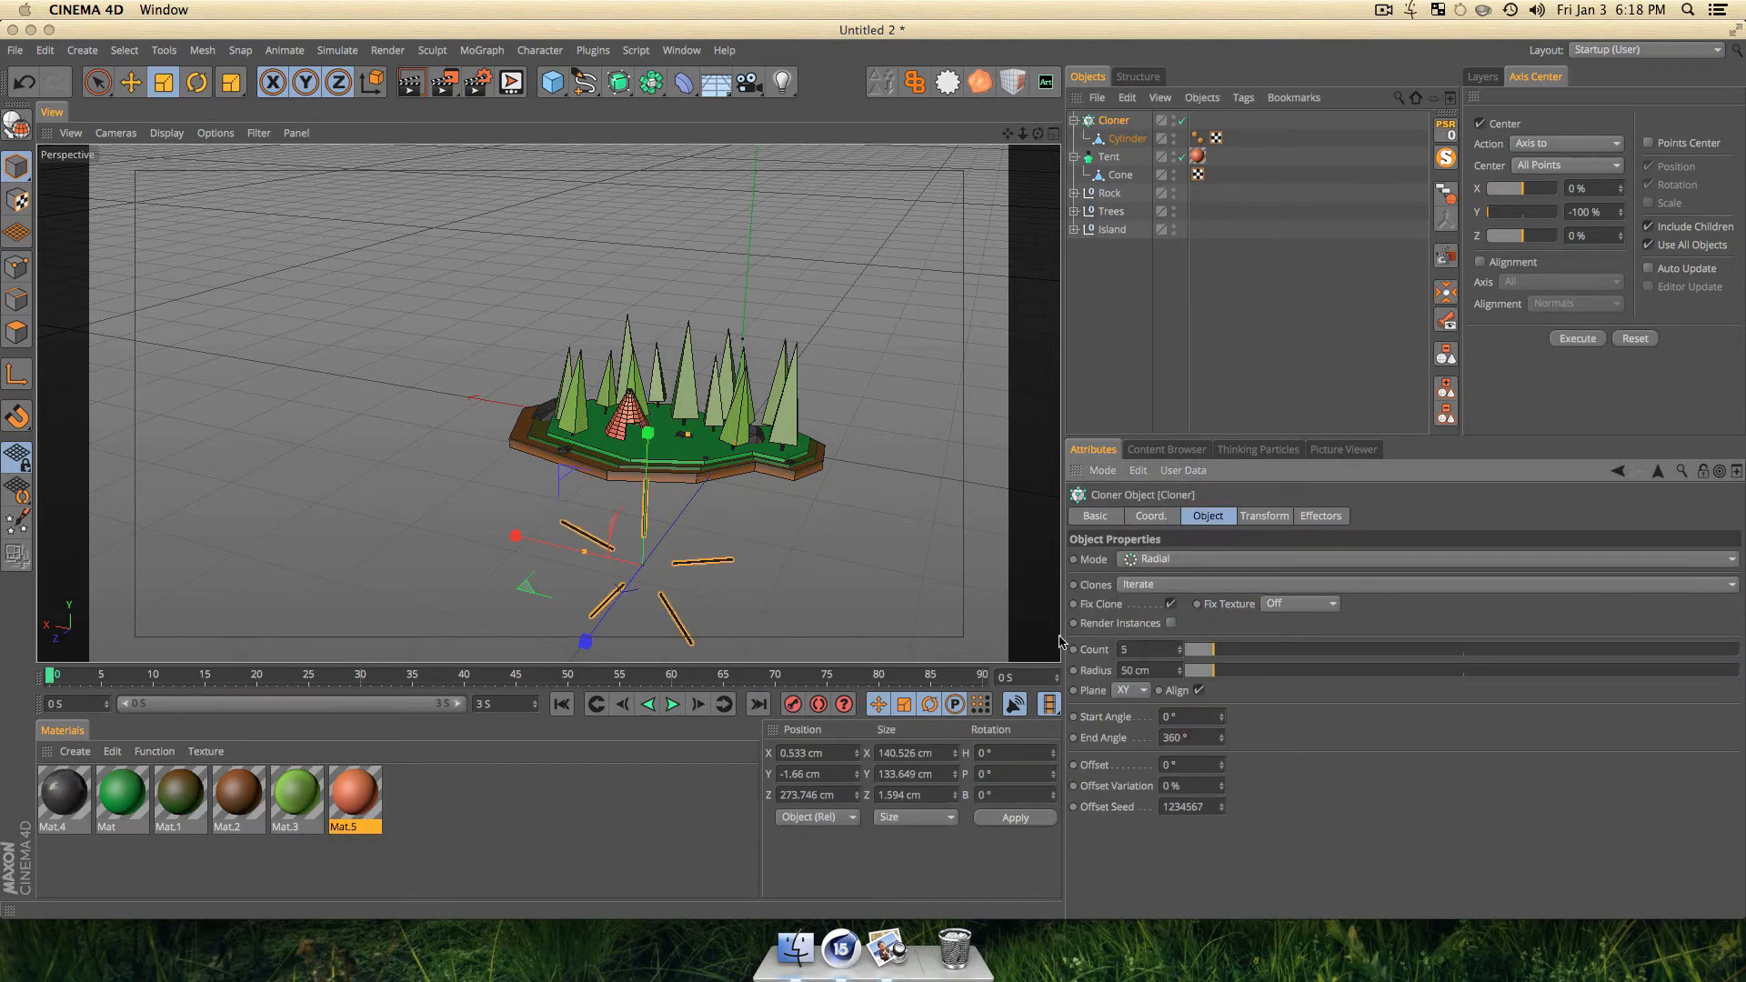
Arrange the clones in the XZ plane with a 0 cm radius and tilt them to a pitch rotation of 26°.
left_click(1135, 691)
left_click(1127, 751)
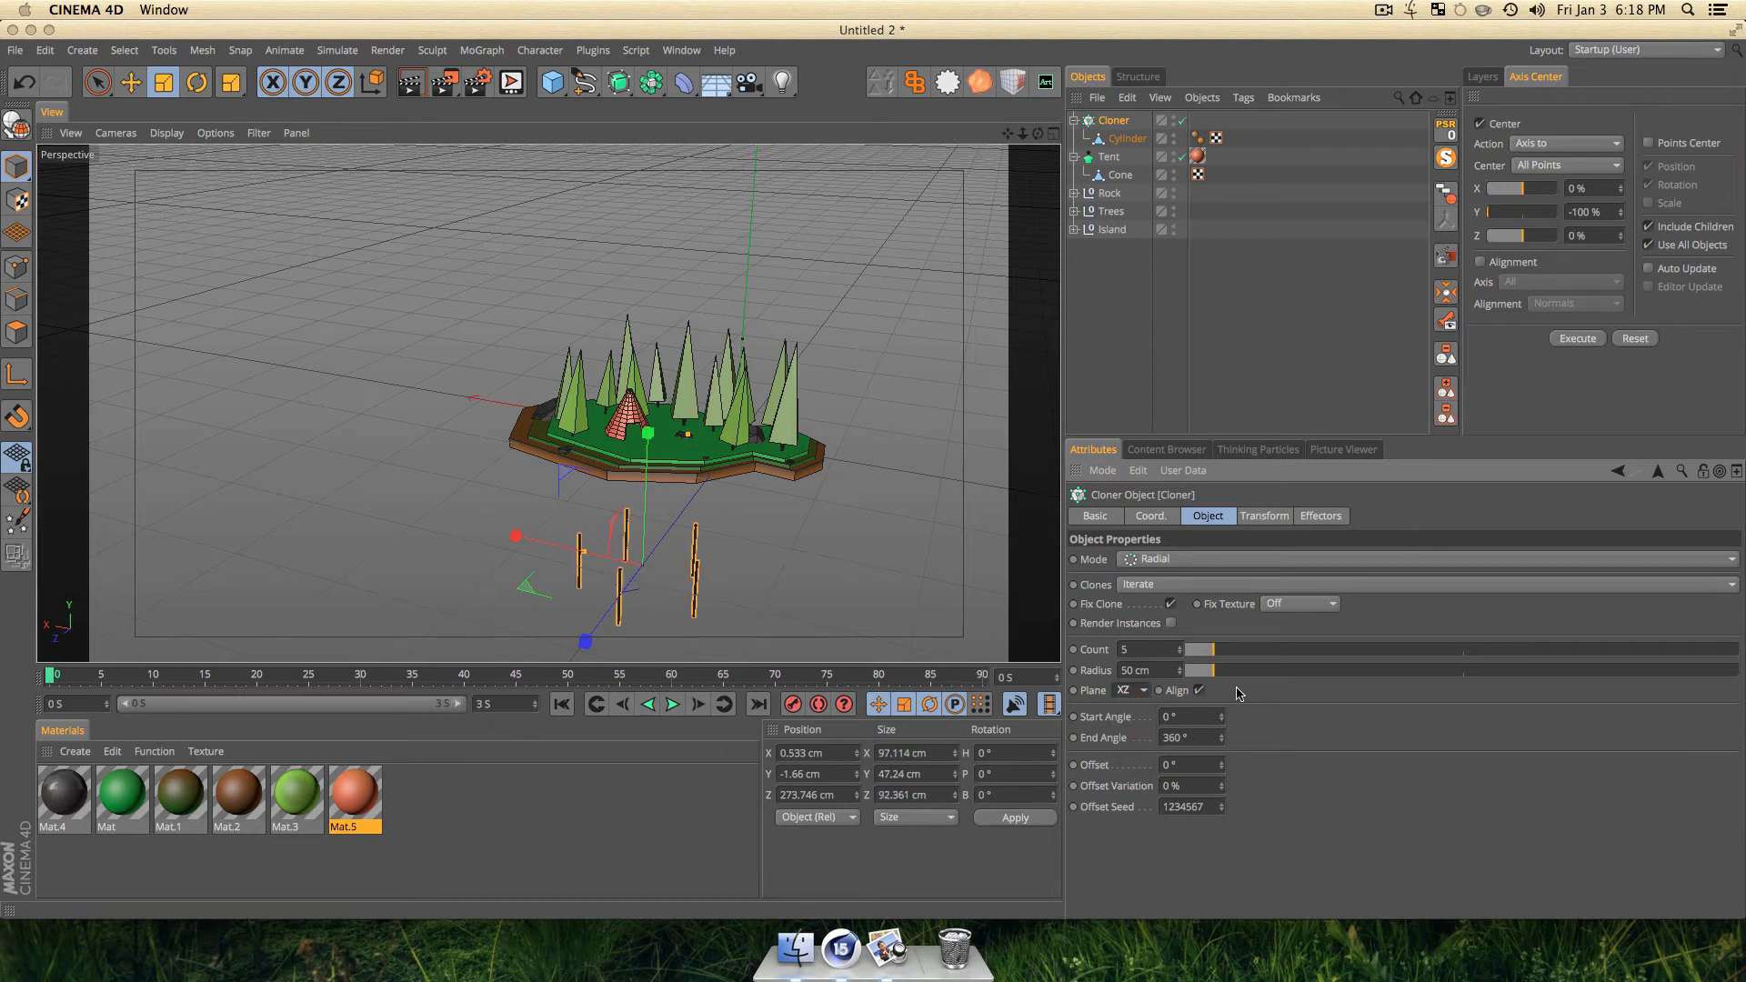
left_click_drag(1212, 673, 1148, 691)
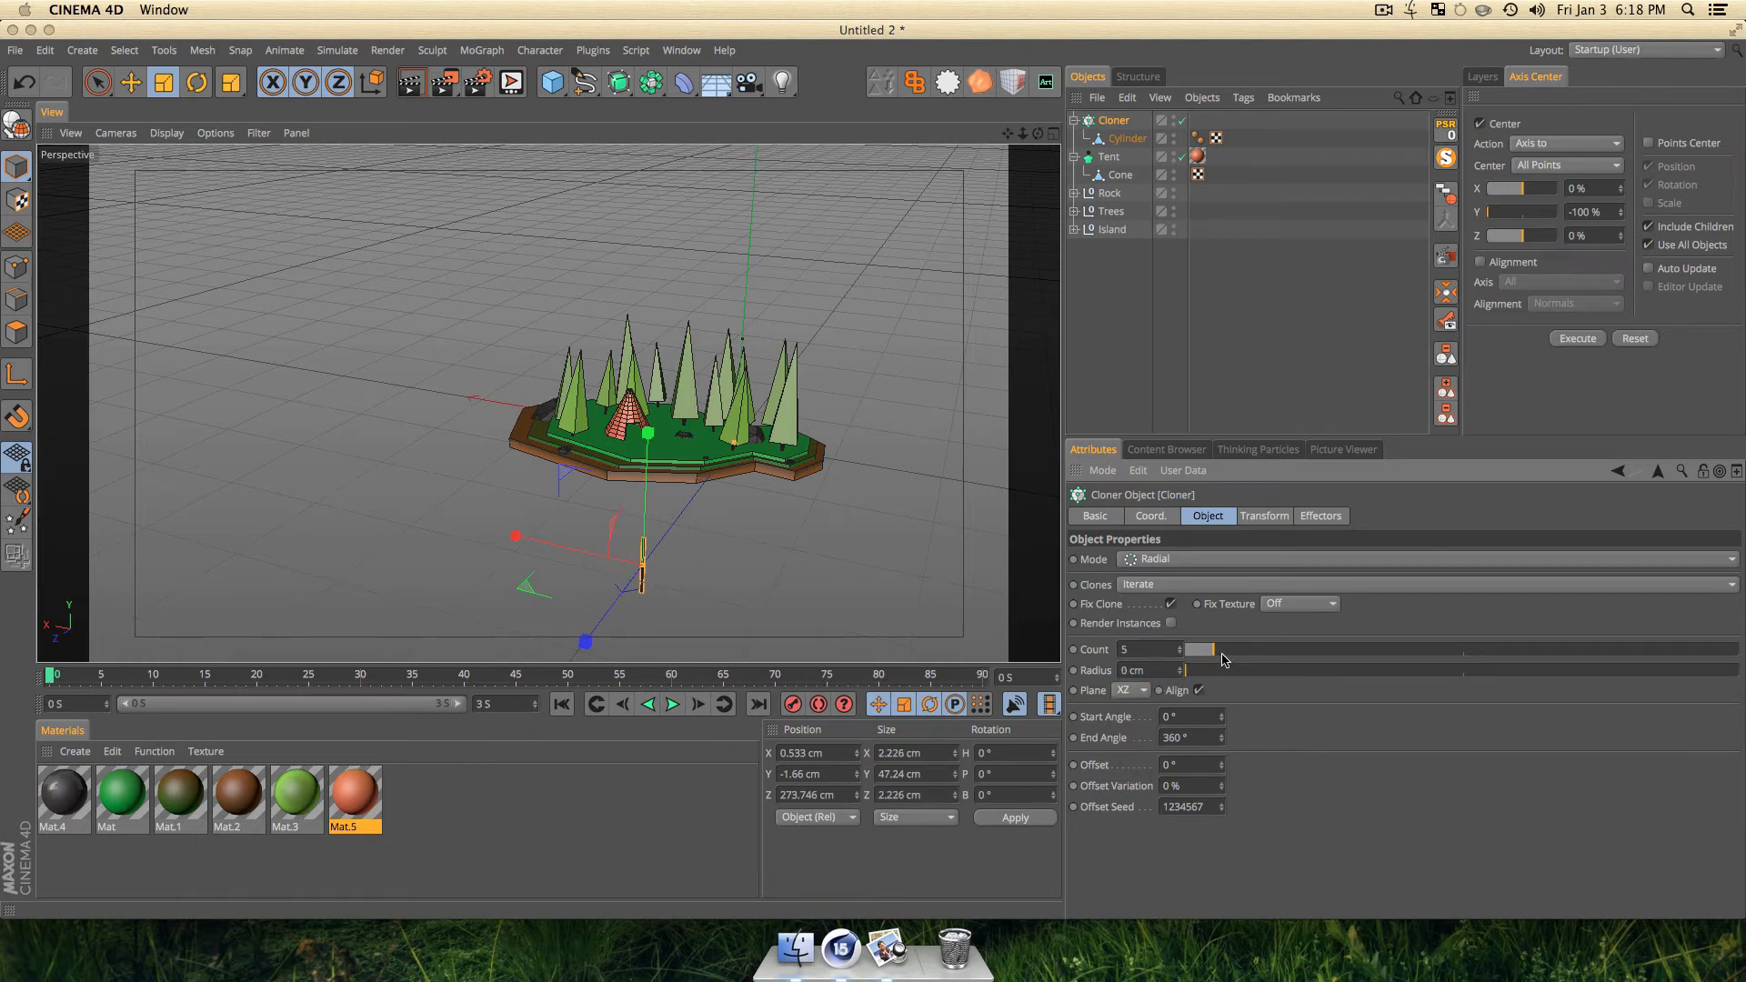
left_click(1261, 518)
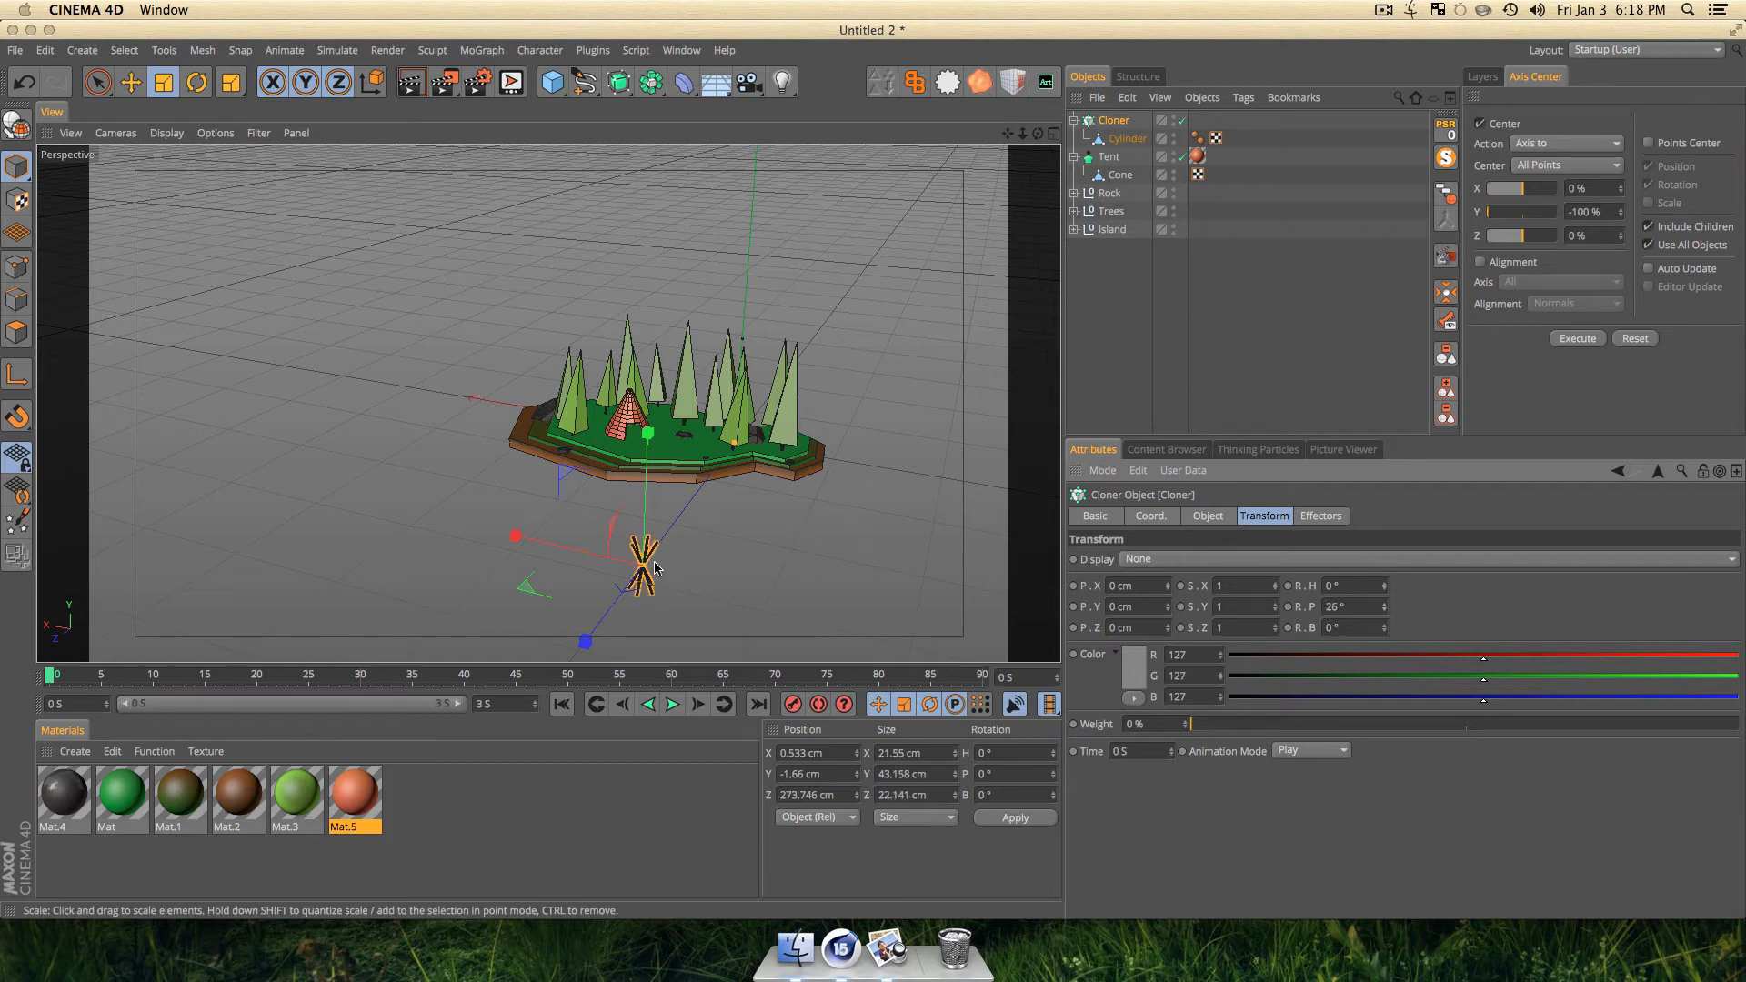
Move the Cloner with the crossed poles onto the island, up to the top of the tent.
key("e")
left_click_drag(598, 622, 611, 441)
left_click_drag(634, 334, 634, 278)
scroll(593, 477, "up", 2)
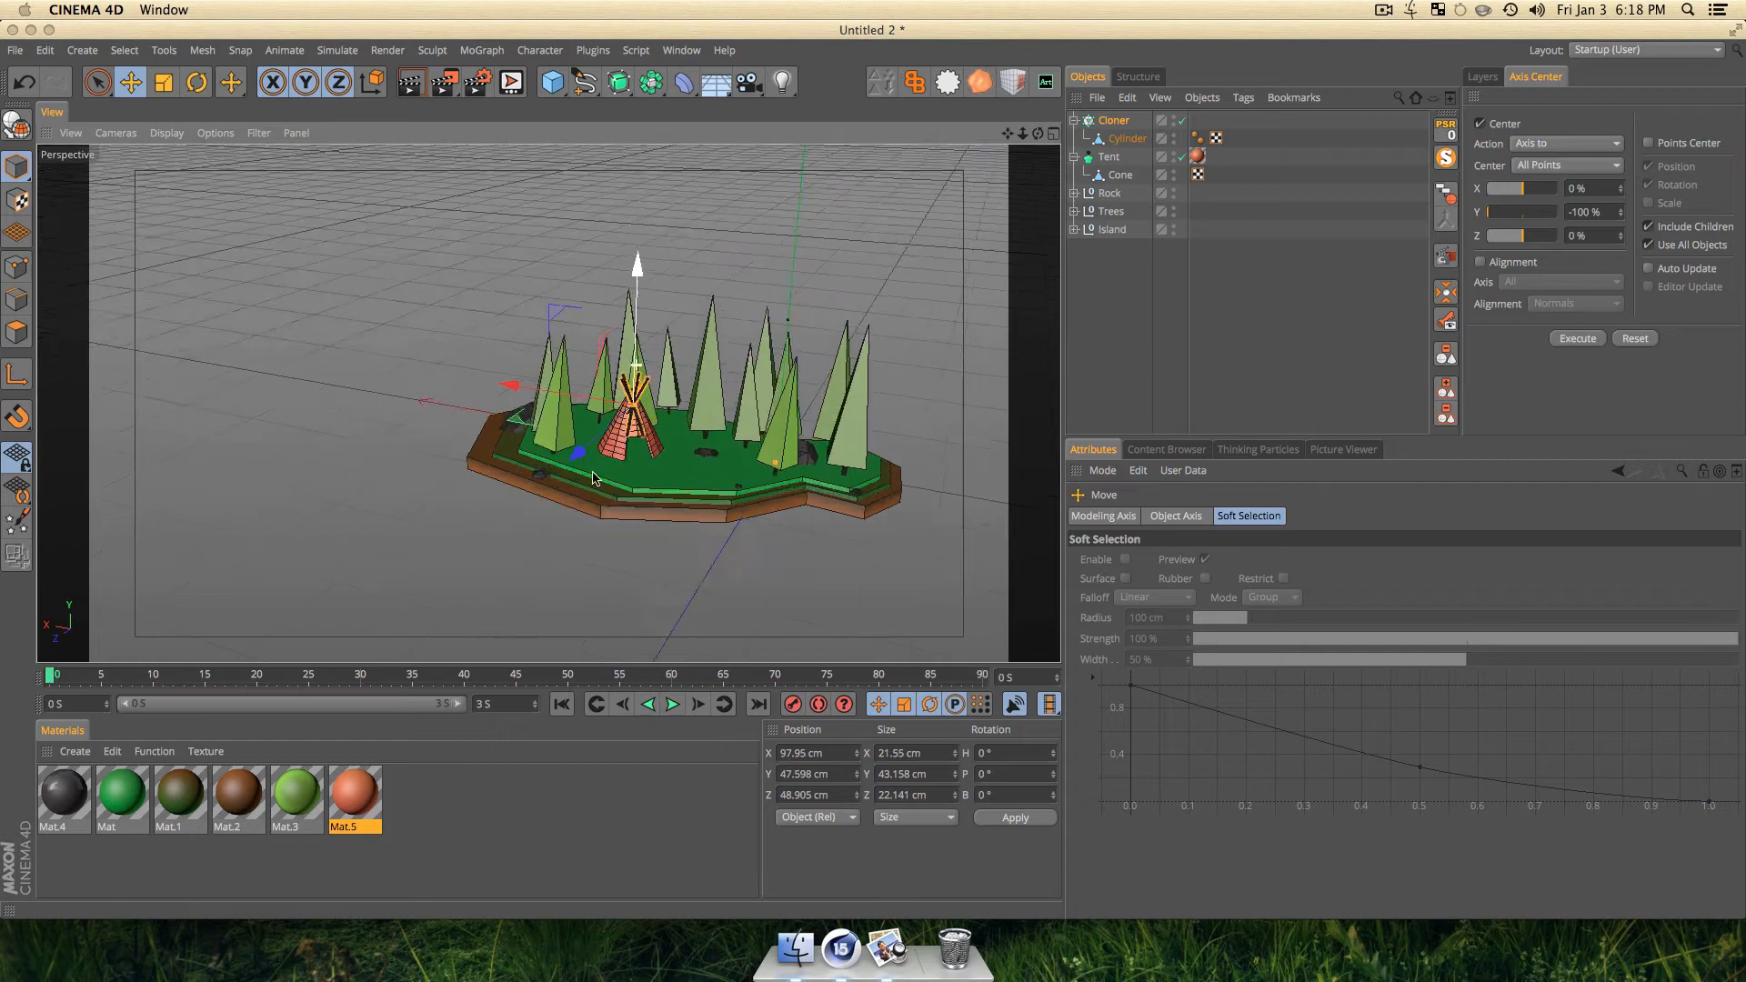
scroll(593, 477, "up", 5)
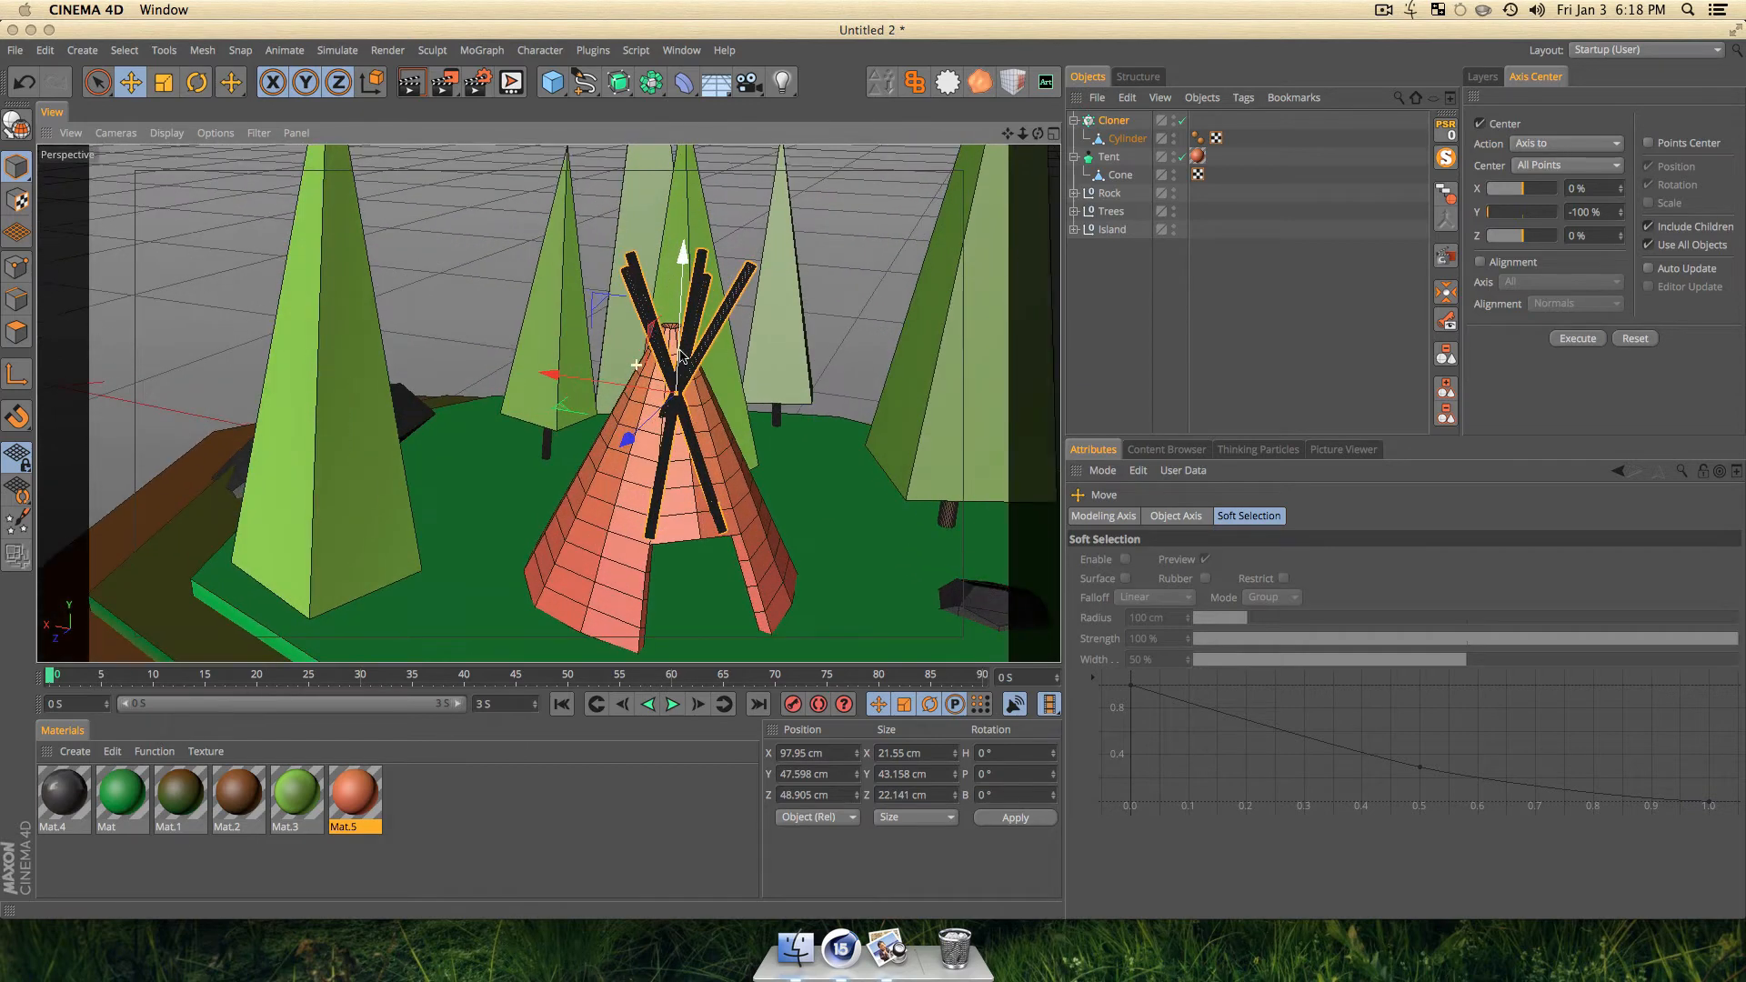
Nest the Cloner under the tent's cone, reset its position to center it, and copy it out to the top level.
key("3")
left_click_drag(1110, 121, 1126, 177)
left_click(1442, 137)
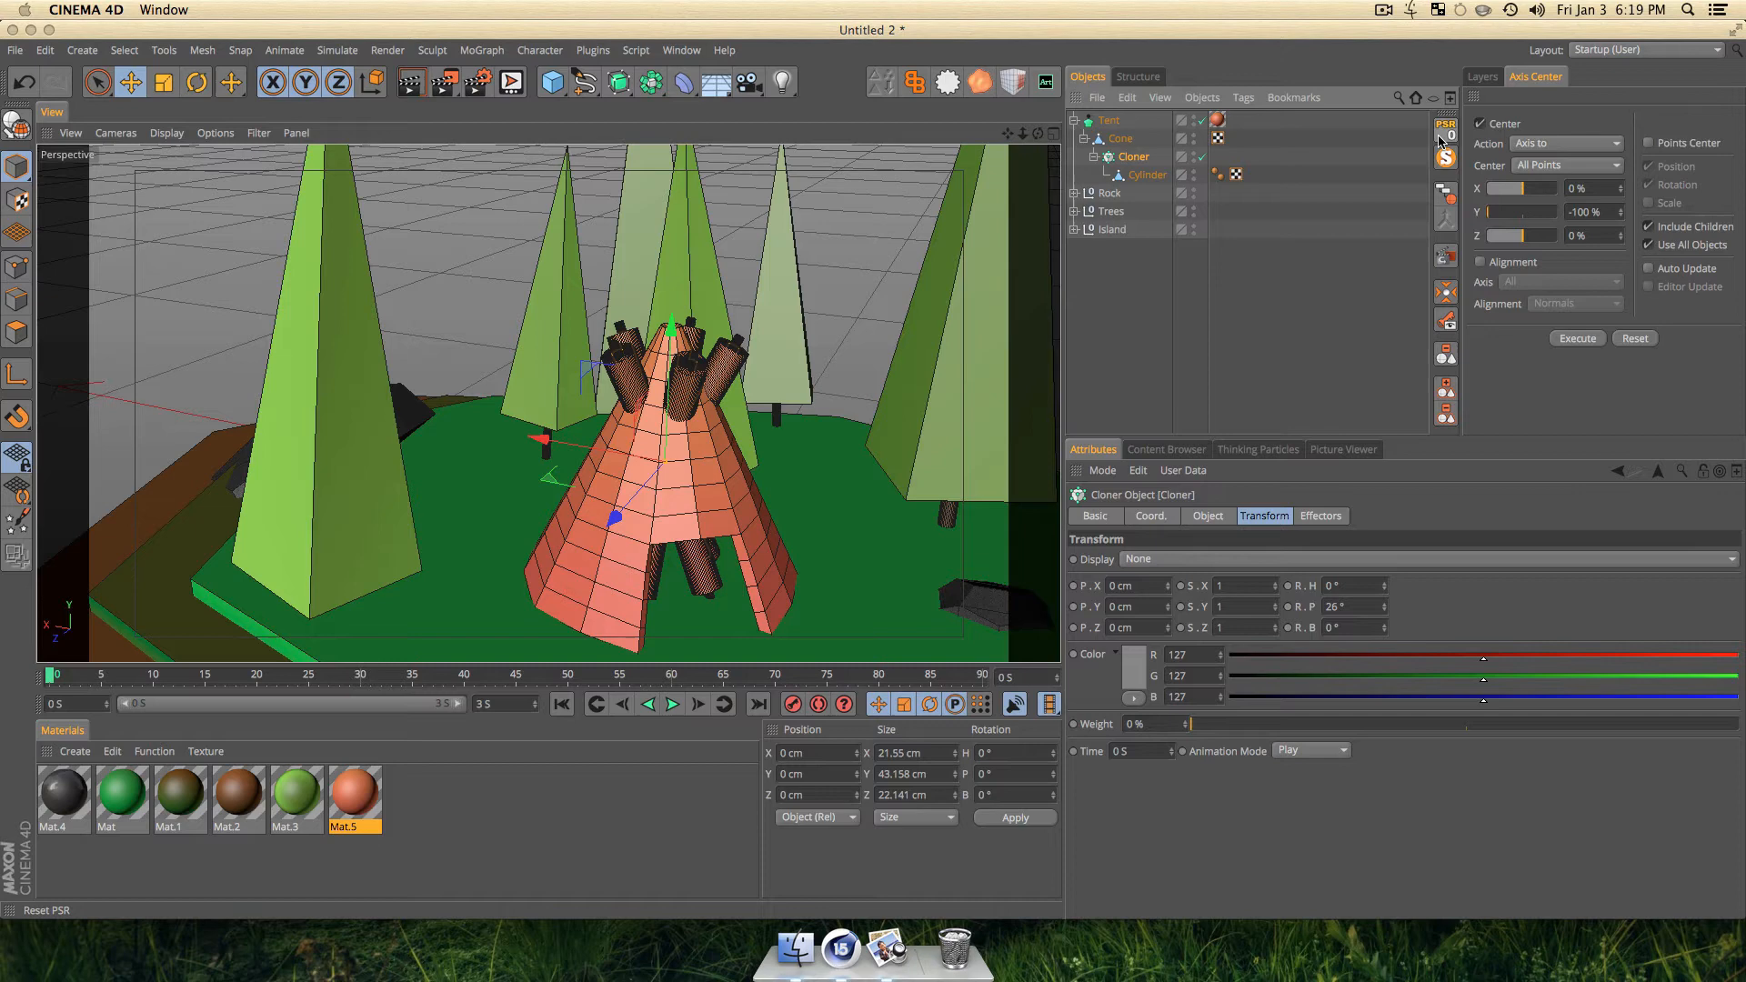
left_click(1111, 280)
mouse_move(1124, 89)
left_mouse_down()
mouse_move(1118, 116)
mouse_move(1098, 84)
mouse_move(1111, 121)
left_mouse_up()
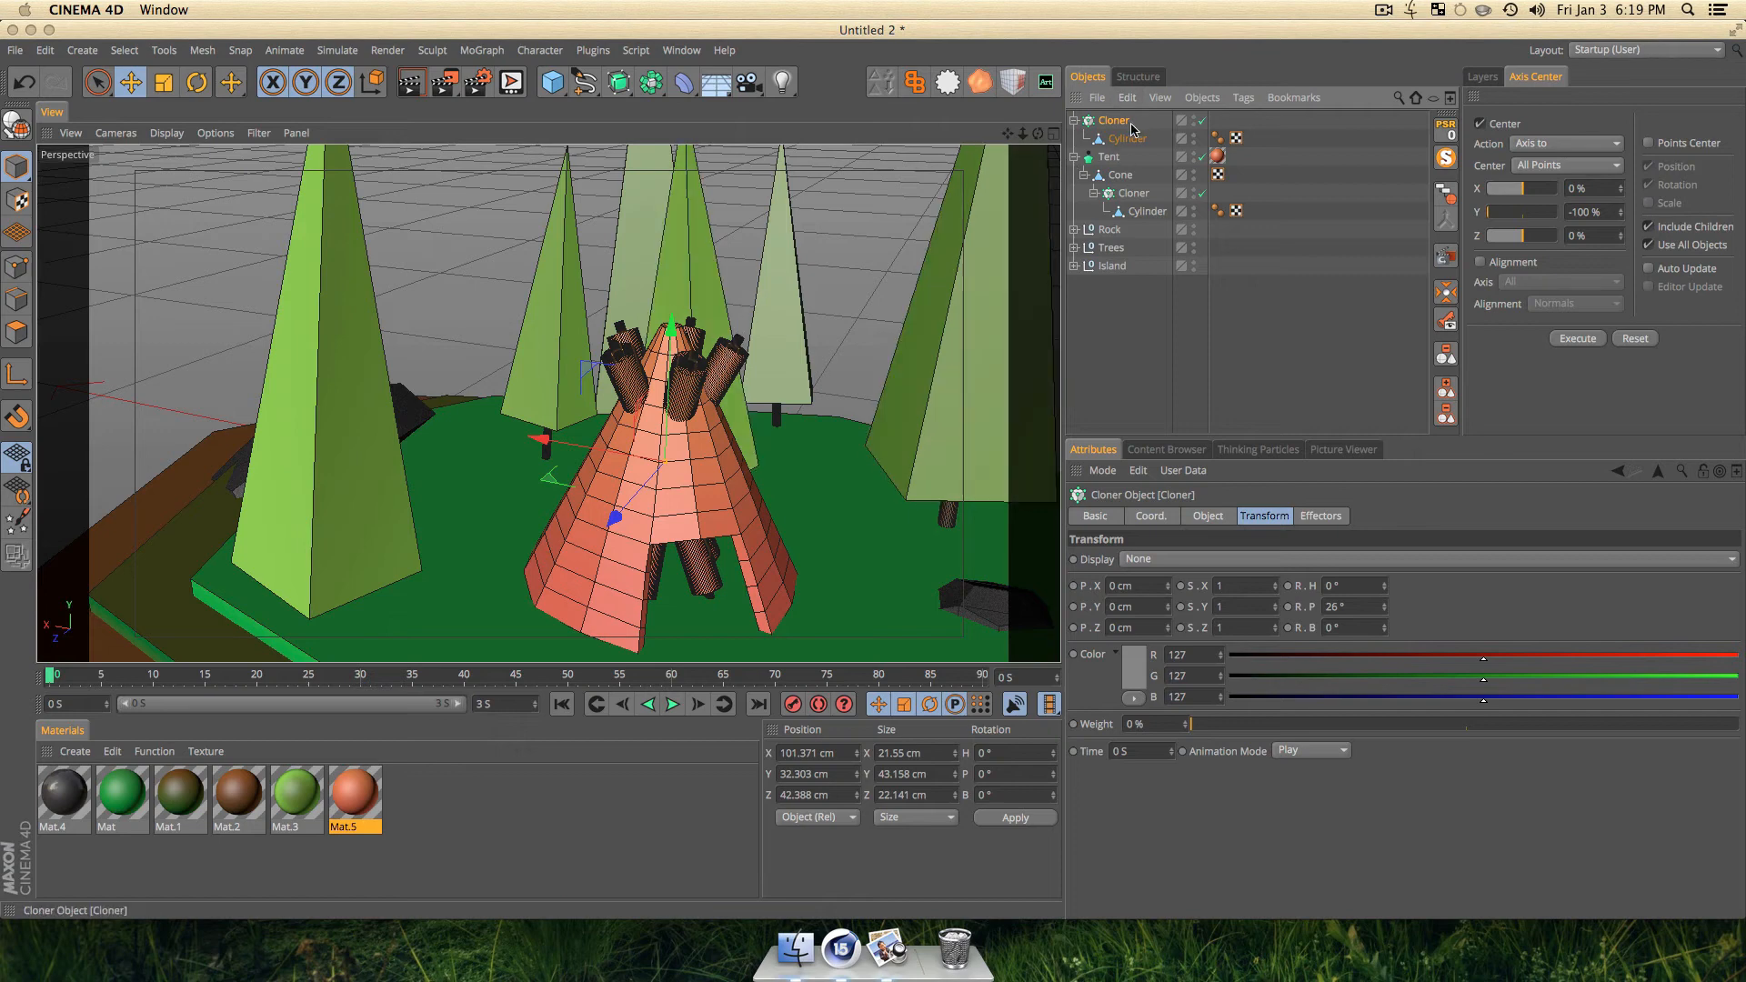
Try scaling down the cylinder inside the top-level Cloner.
left_click(1127, 138)
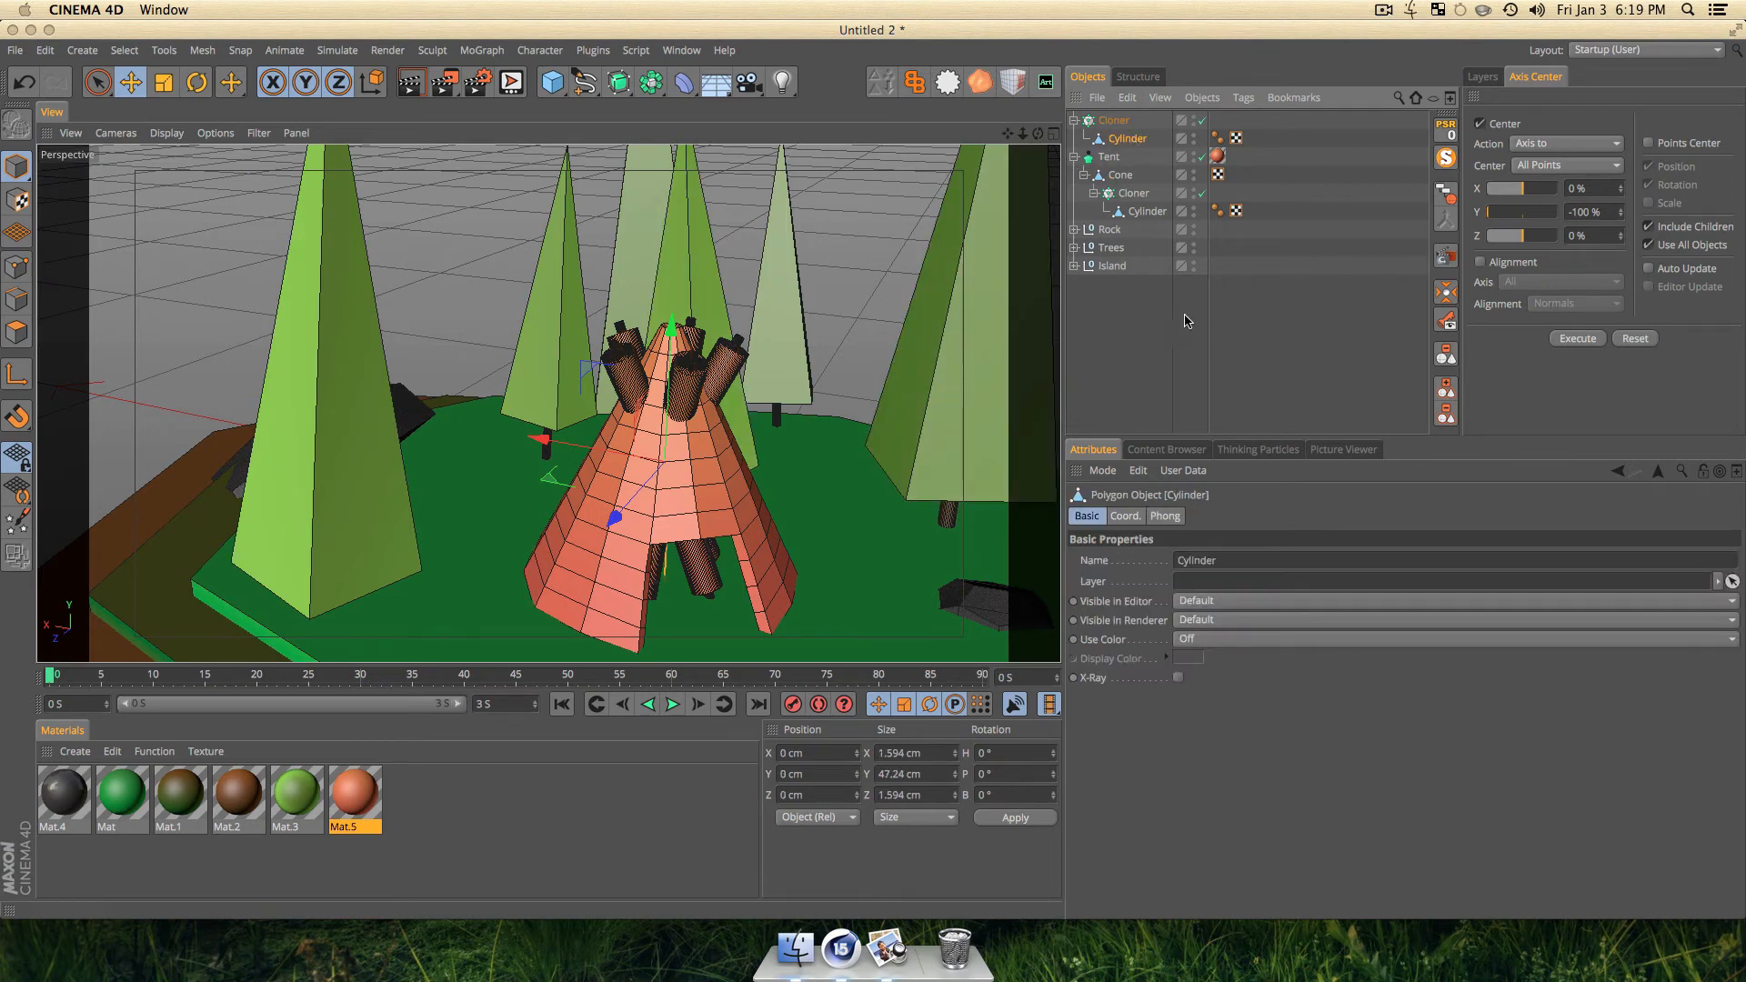
key("t")
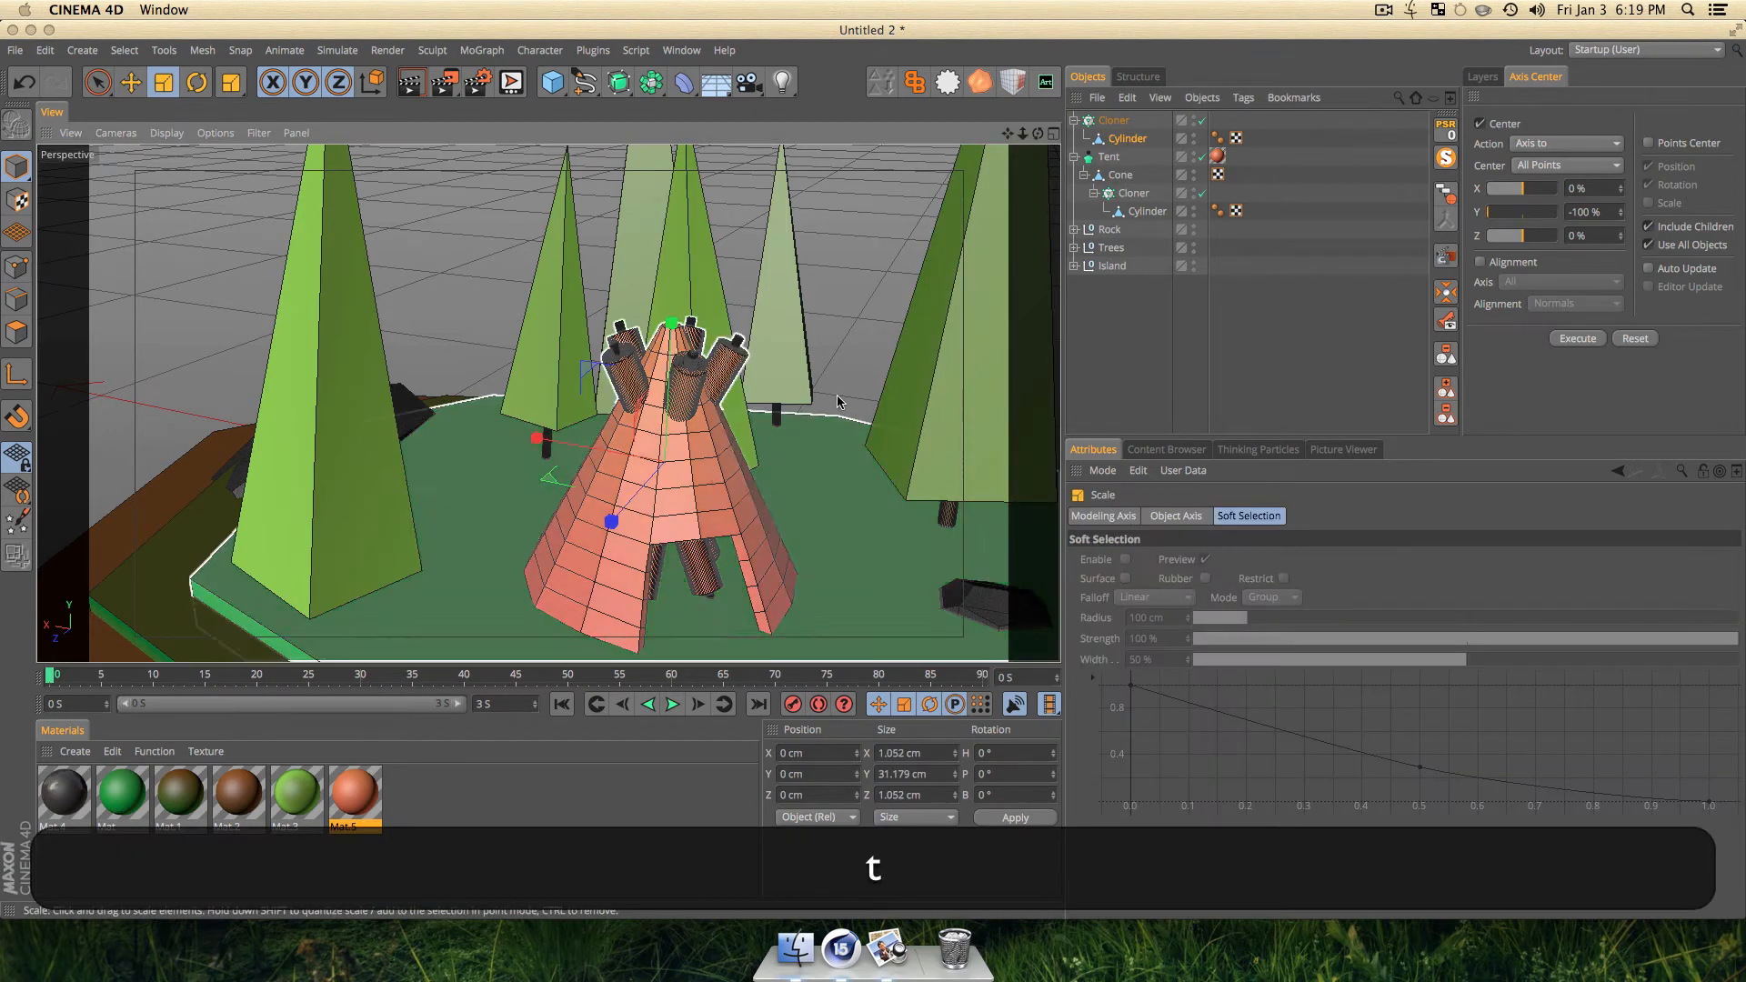
left_click(1153, 313)
key("super+z")
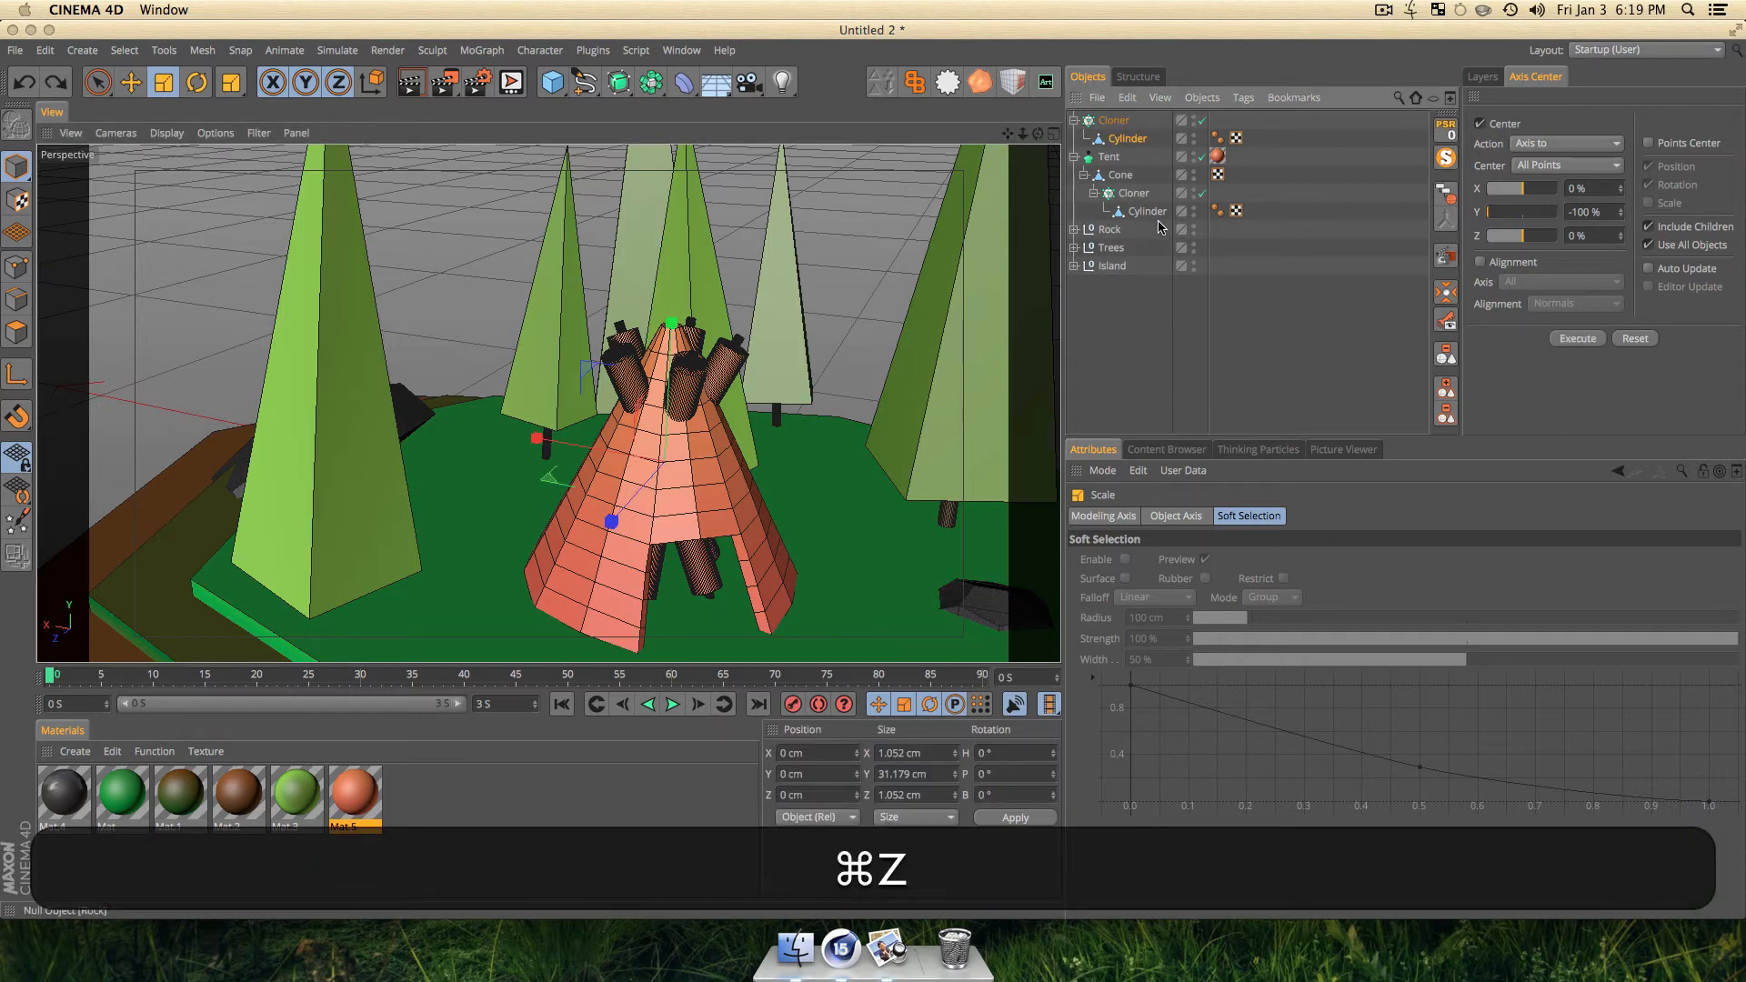
Delete the Cloner nested under the cone and raise the remaining one to about 48.5 cm, above the tent's tip.
left_click(1135, 194)
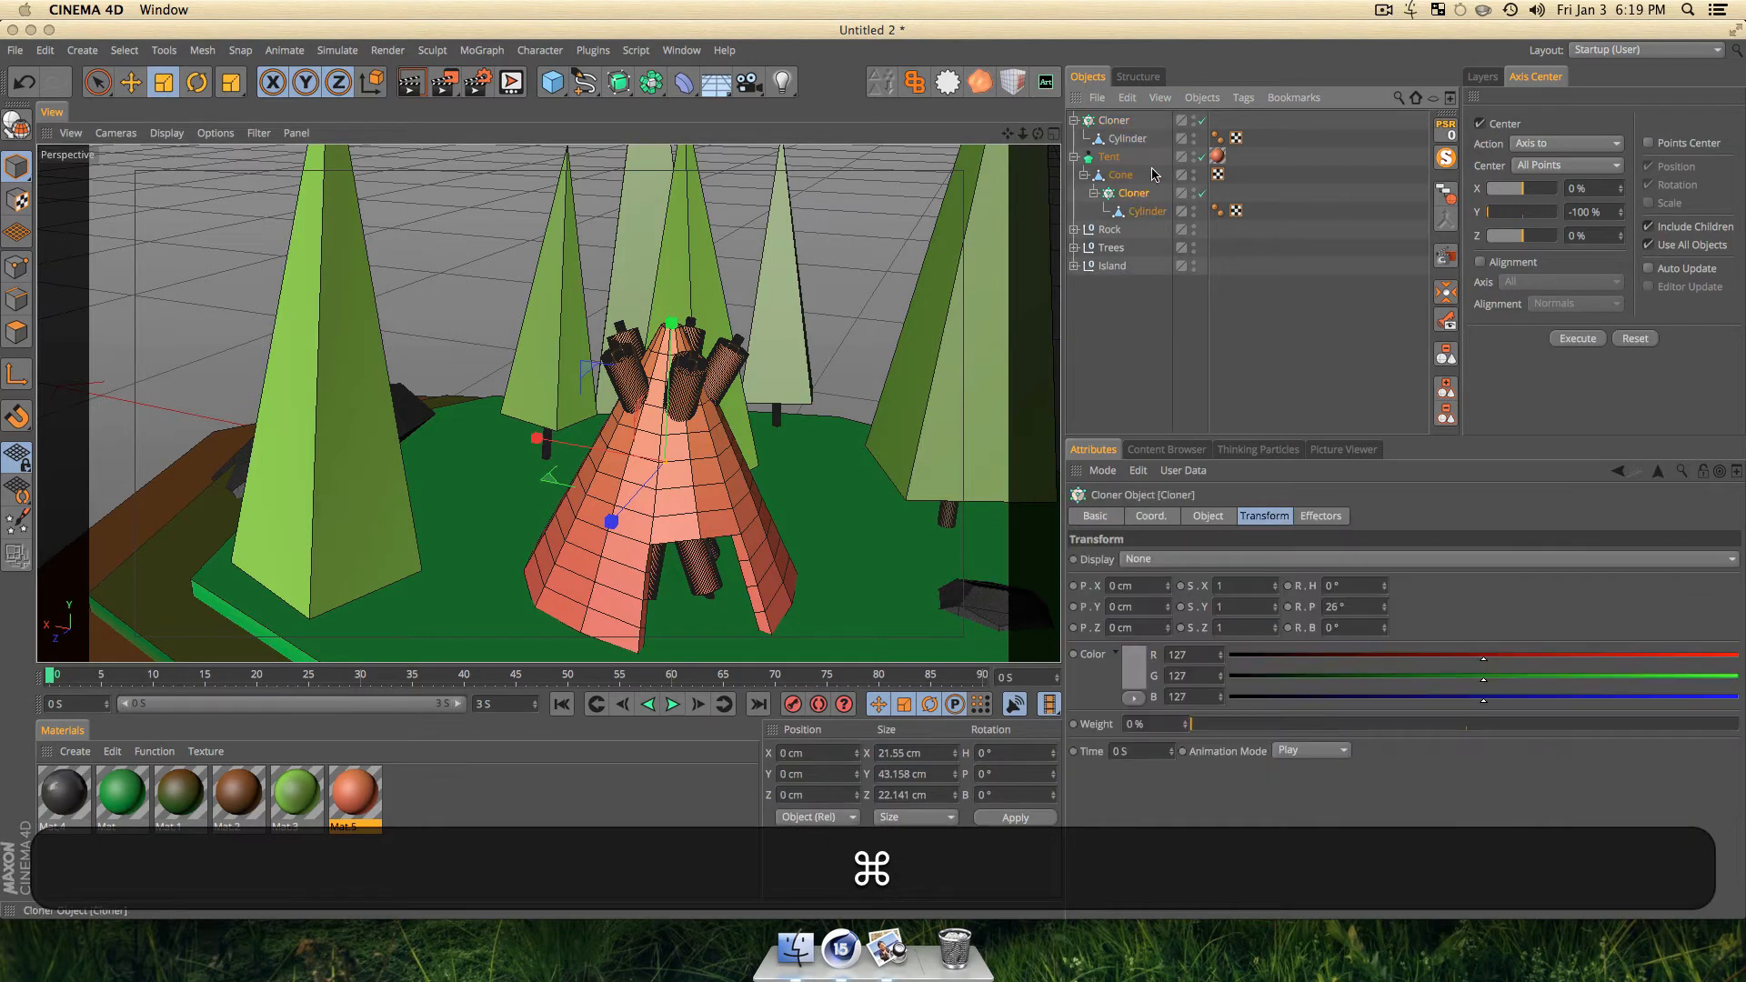
key("BackSpace")
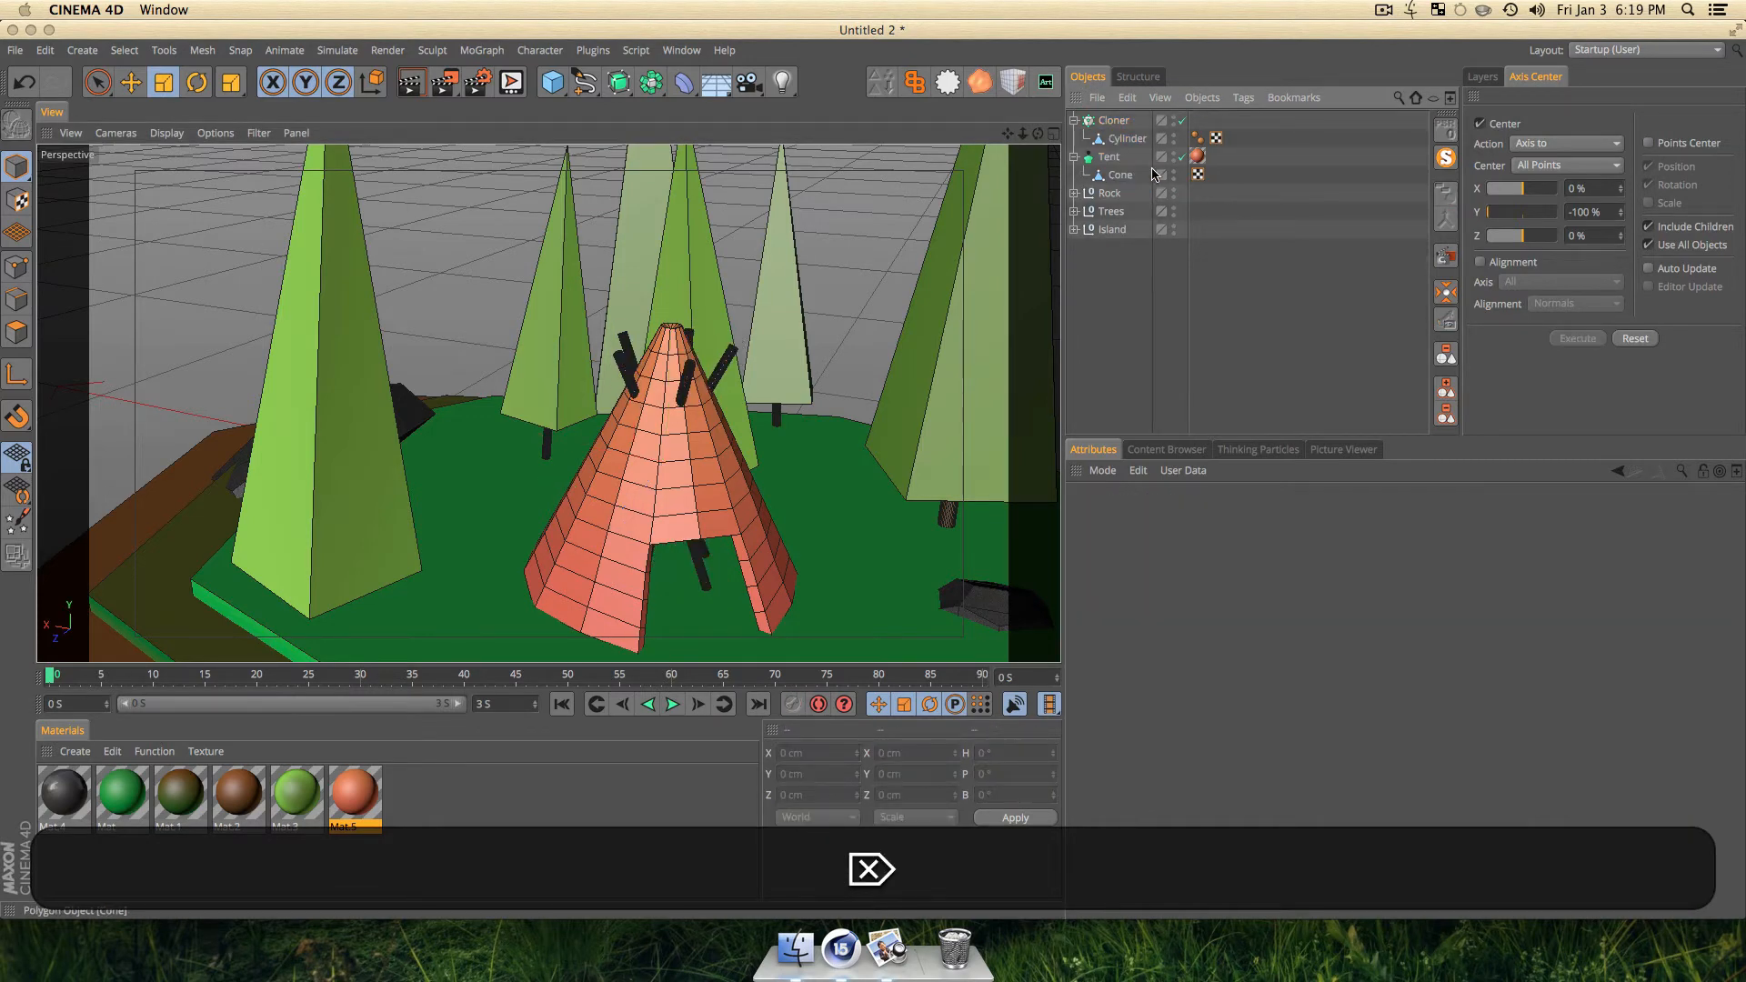
left_click(1117, 128)
key("e")
left_click_drag(677, 343, 648, 240)
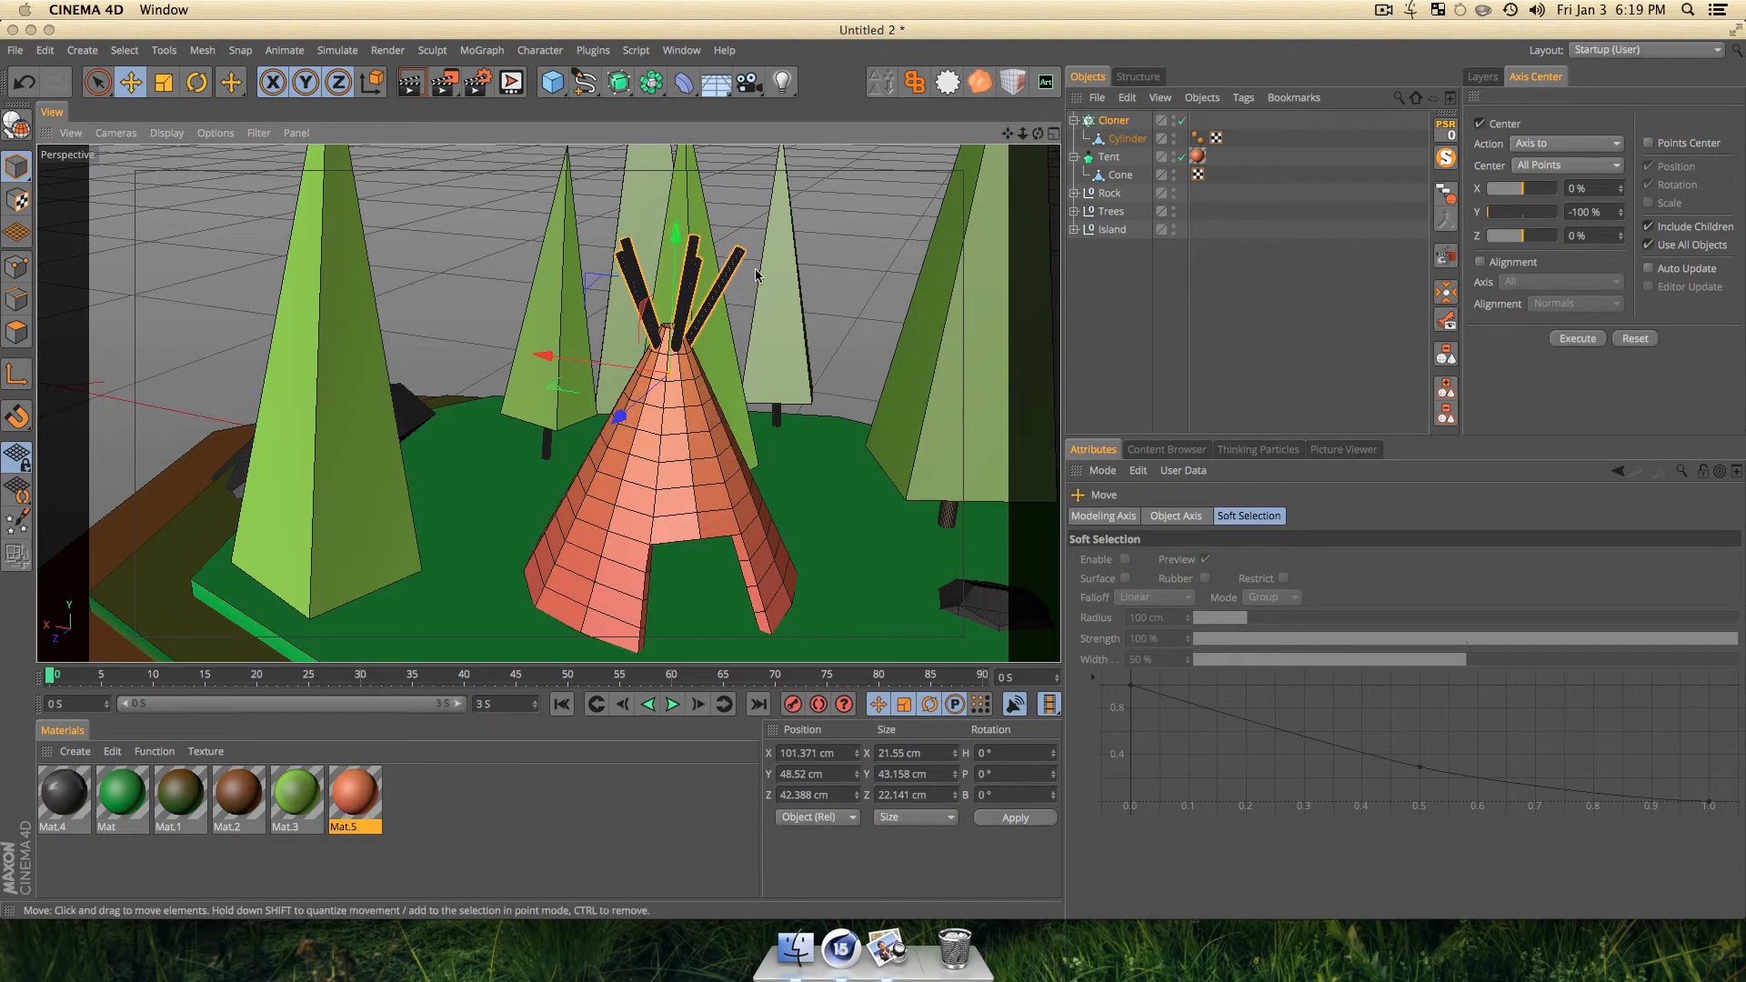
Scale the crossed-poles Cloner down to about 34 cm tall and set its height to about 52.3 cm at the tent's tip.
key("t")
left_click_drag(772, 324, 670, 322)
key("e")
left_click(1162, 280)
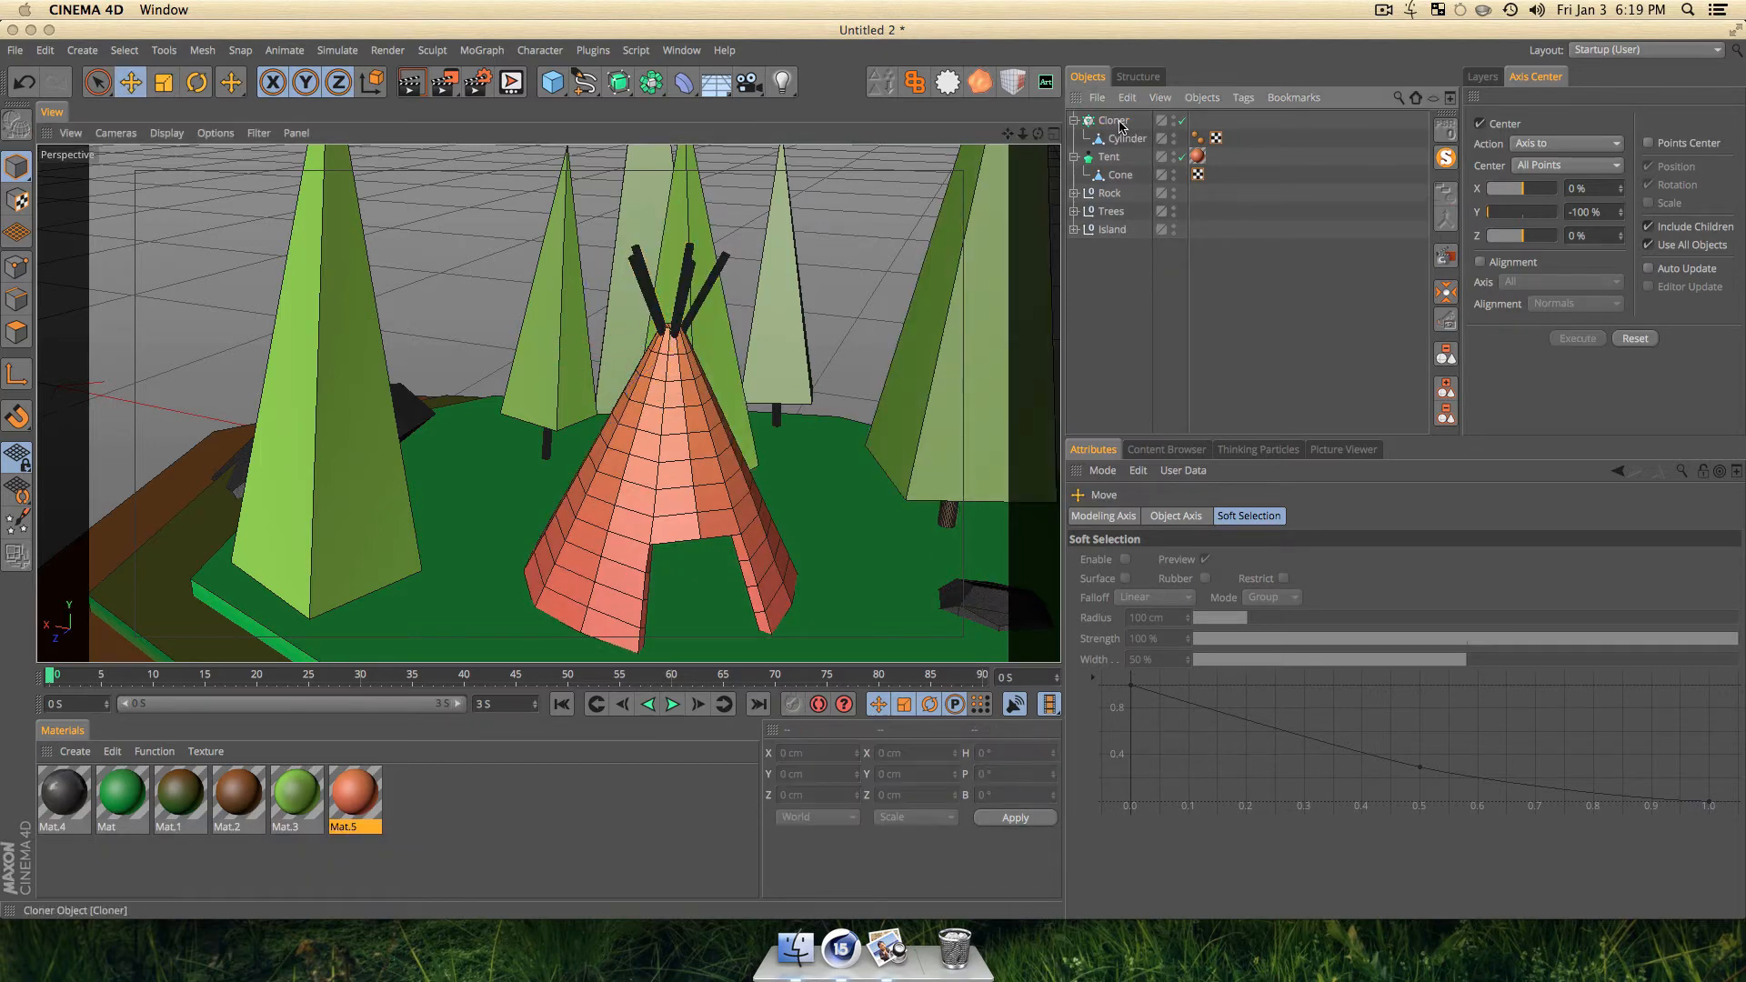
Apply the brown material Mat.2 to the Cloner with the crossed poles.
left_click(1114, 120)
key("3")
left_click_drag(761, 394, 642, 437)
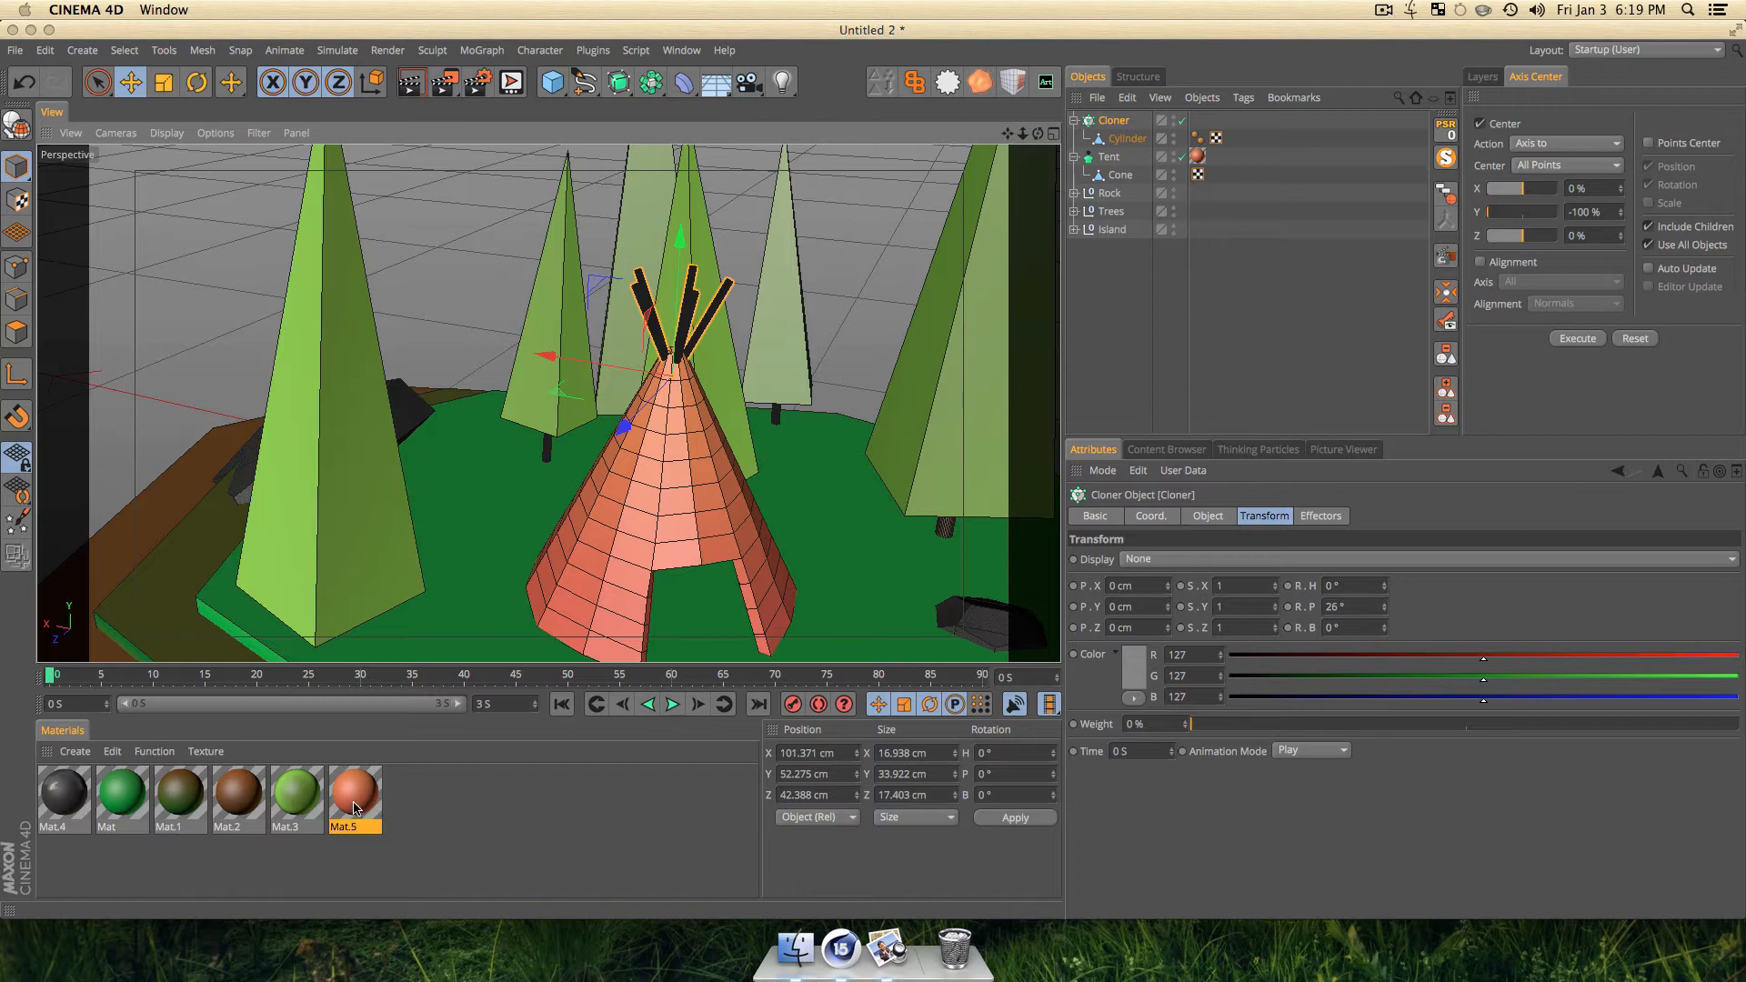
left_click_drag(227, 807, 1117, 120)
left_click(1111, 337)
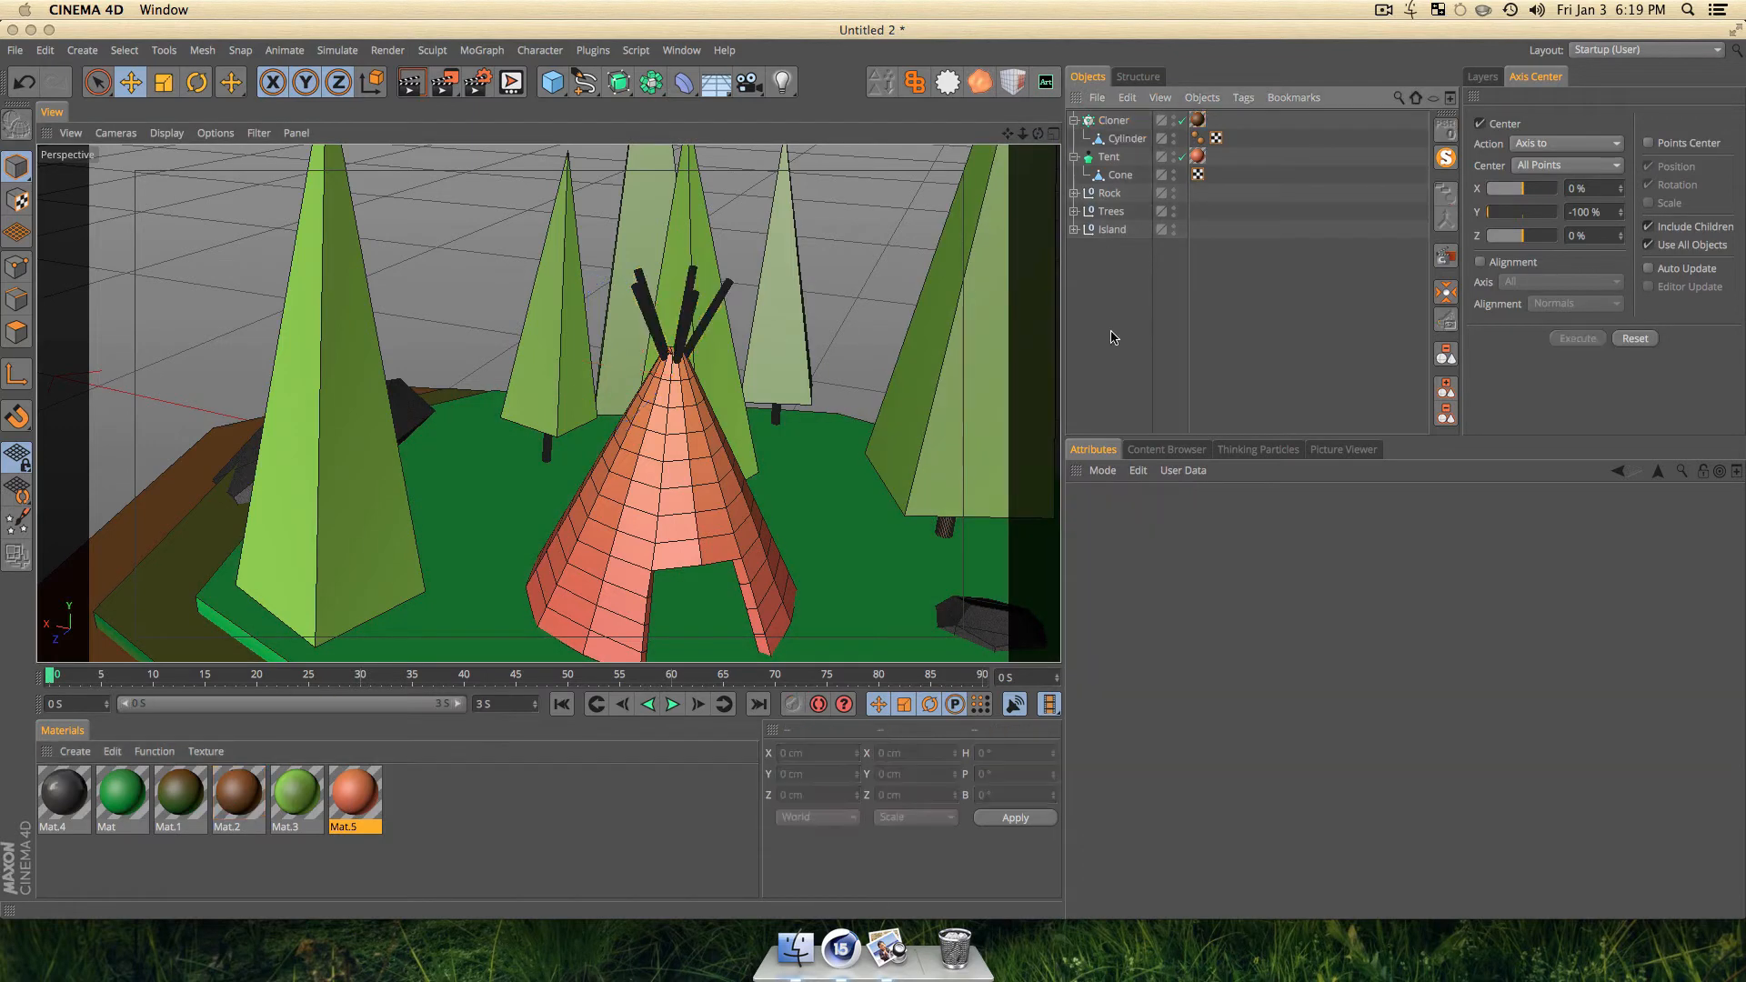
Rename the Cloner as "Tent Sticks".
double_click(1113, 121)
type("Tent")
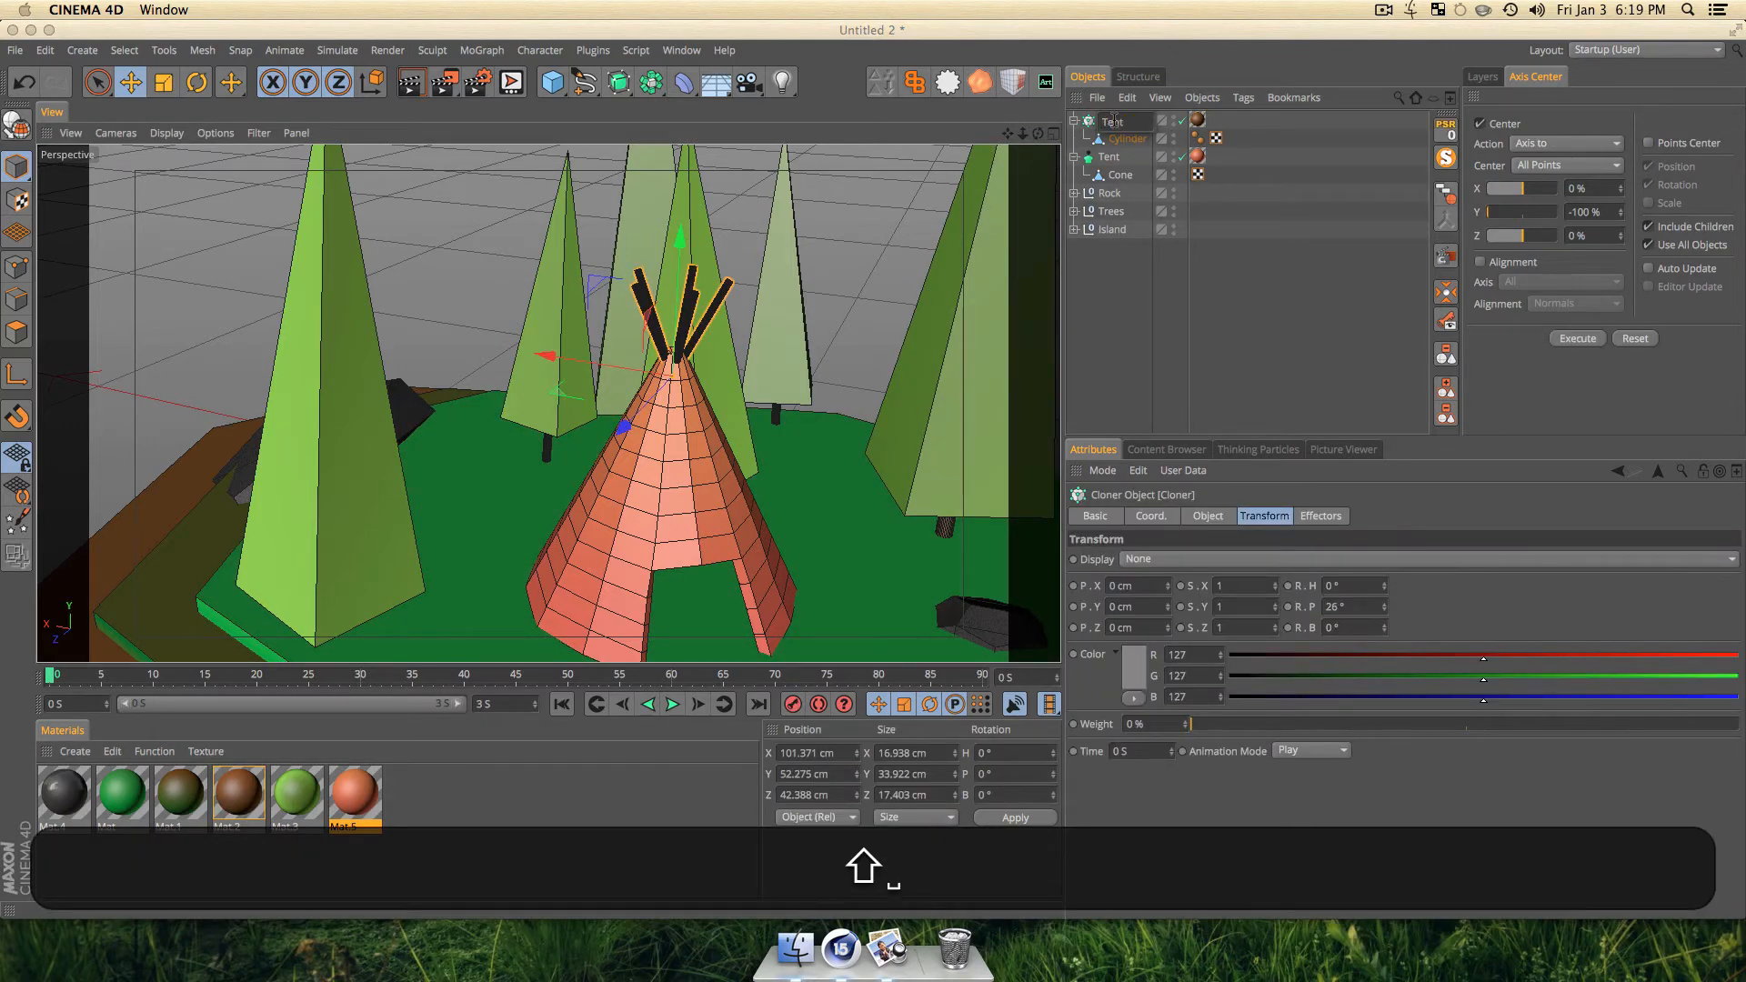
type(" Sticks")
key("Return")
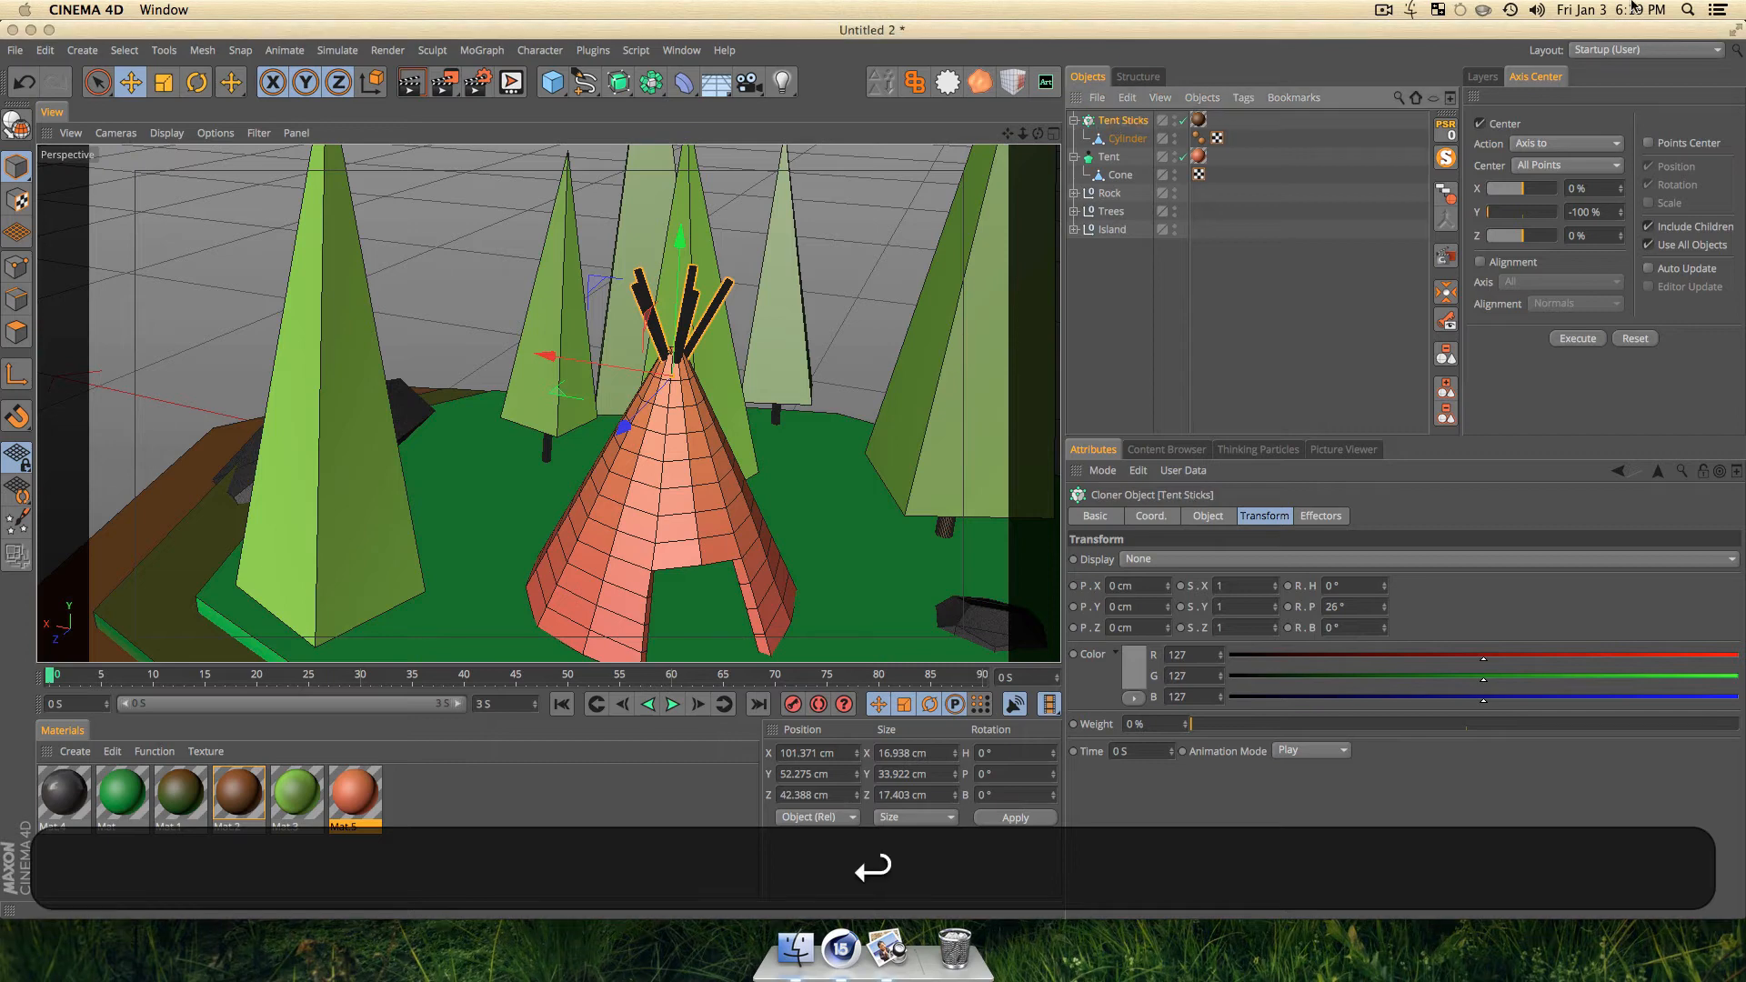
left_click(1139, 339)
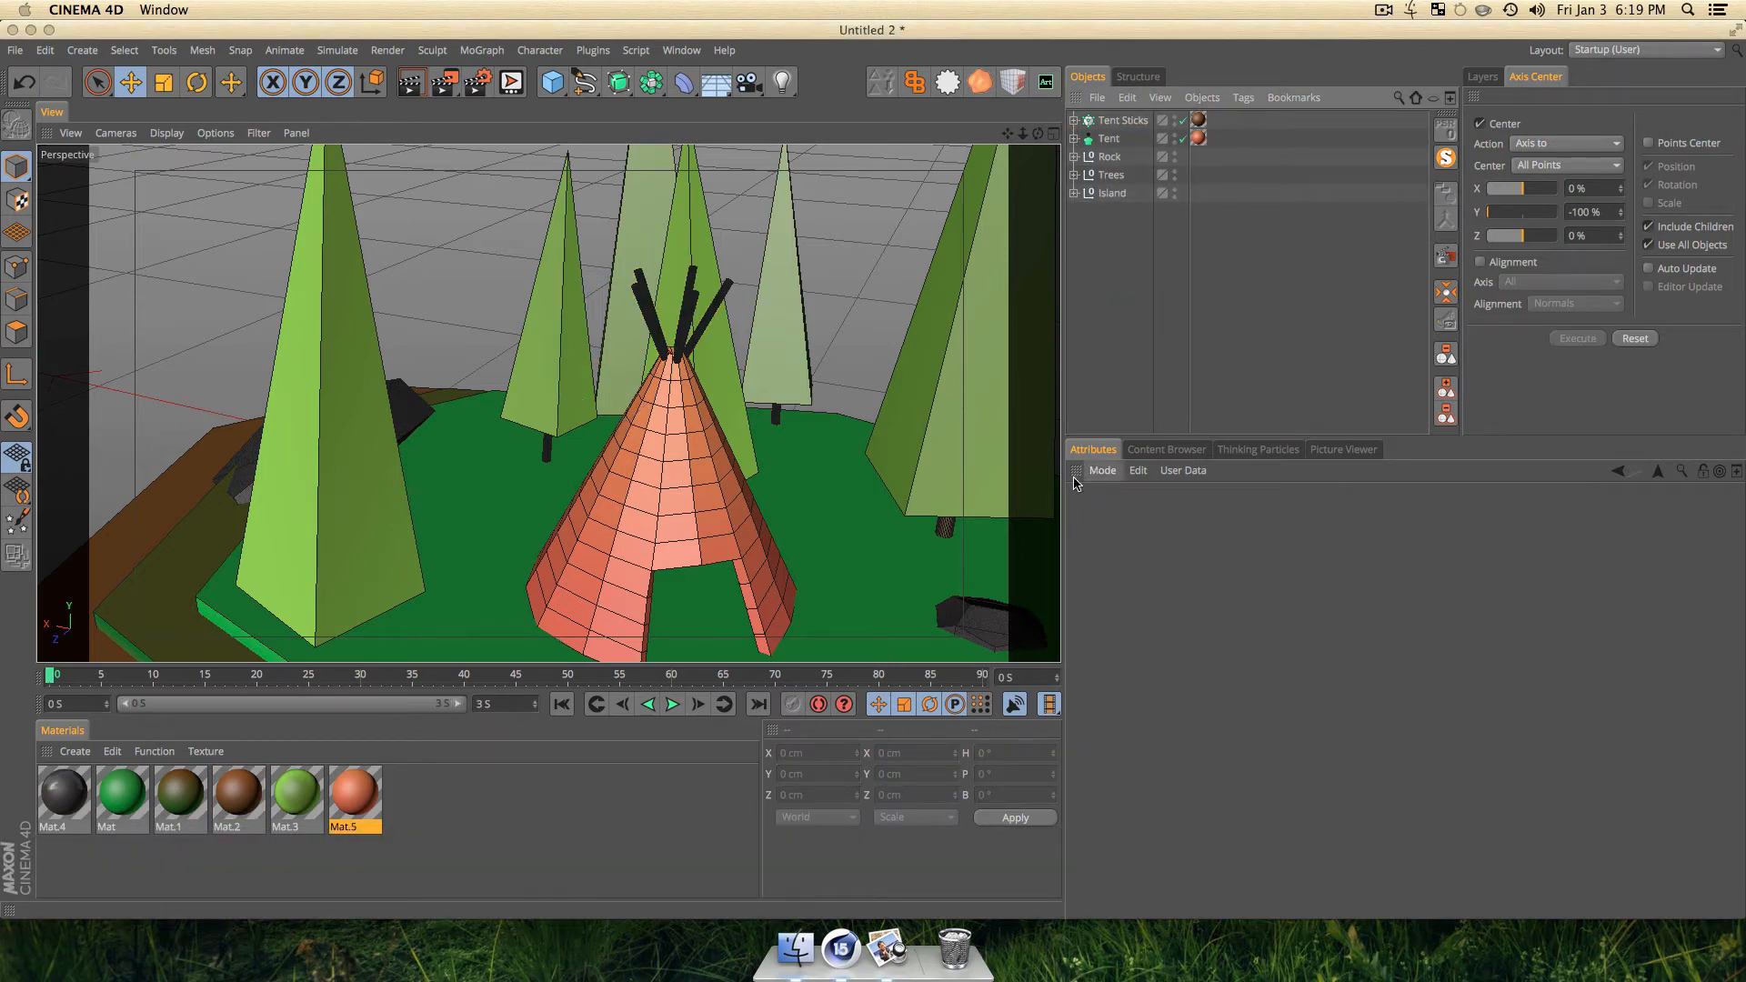
Render a viewport preview of the whole island with the tent and trees.
scroll(760, 569, "down", 8)
key("1")
left_click_drag(760, 569, 626, 423)
key("3")
key("super+r")
key("3")
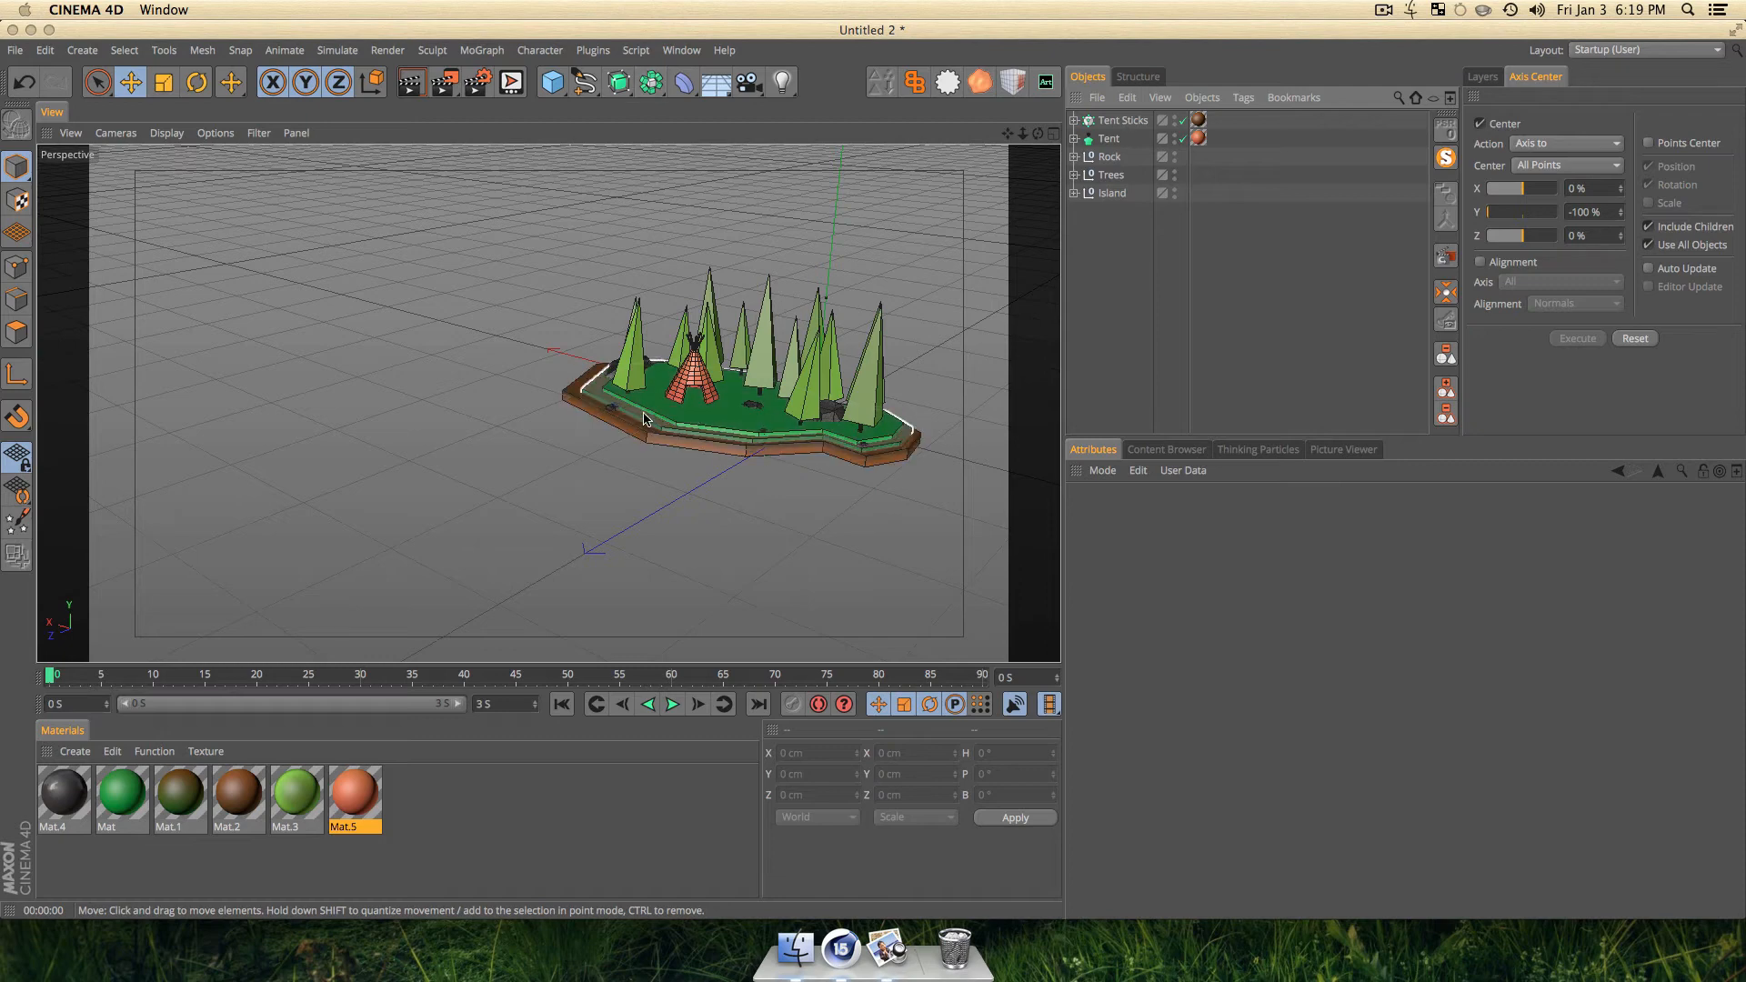
Add a cube in front of the island at about Z 348.7 cm and scale it down to 10.4 cm per side.
left_click(540, 82)
left_click_drag(779, 455, 459, 582)
key("t")
left_click_drag(823, 507, 69, 740)
Make the cube editable and delete its Phong tag.
left_click(1114, 123)
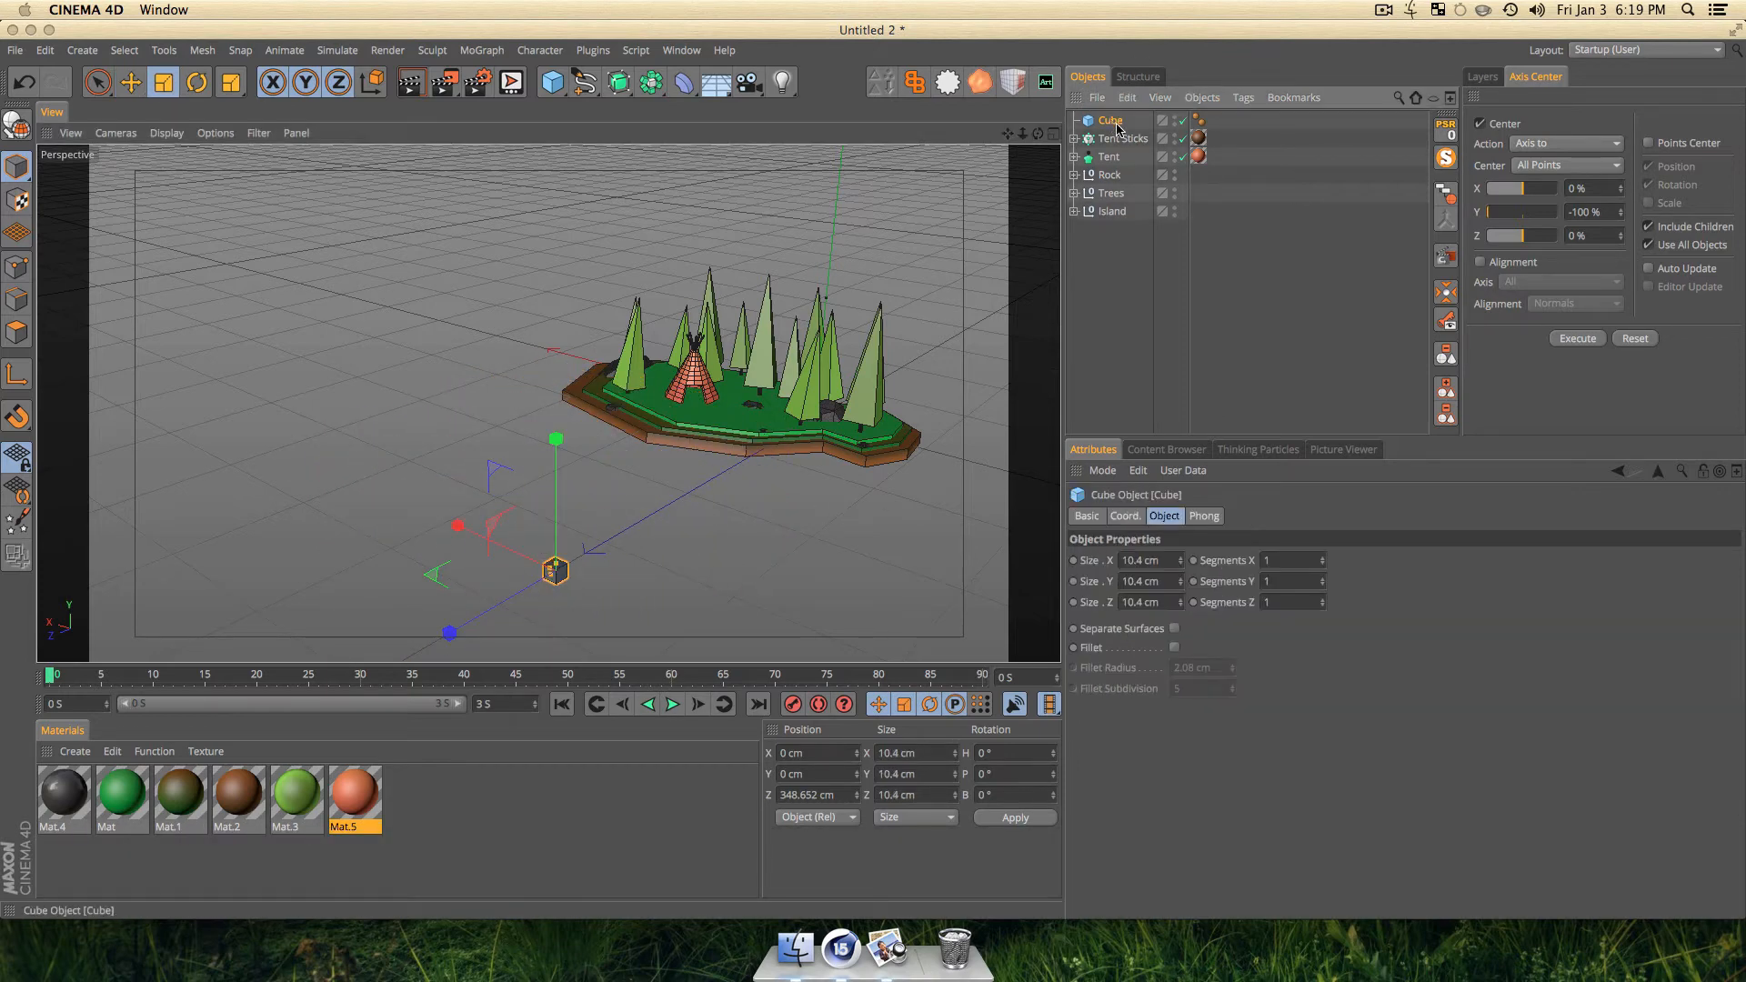
key("c")
left_click(1198, 121)
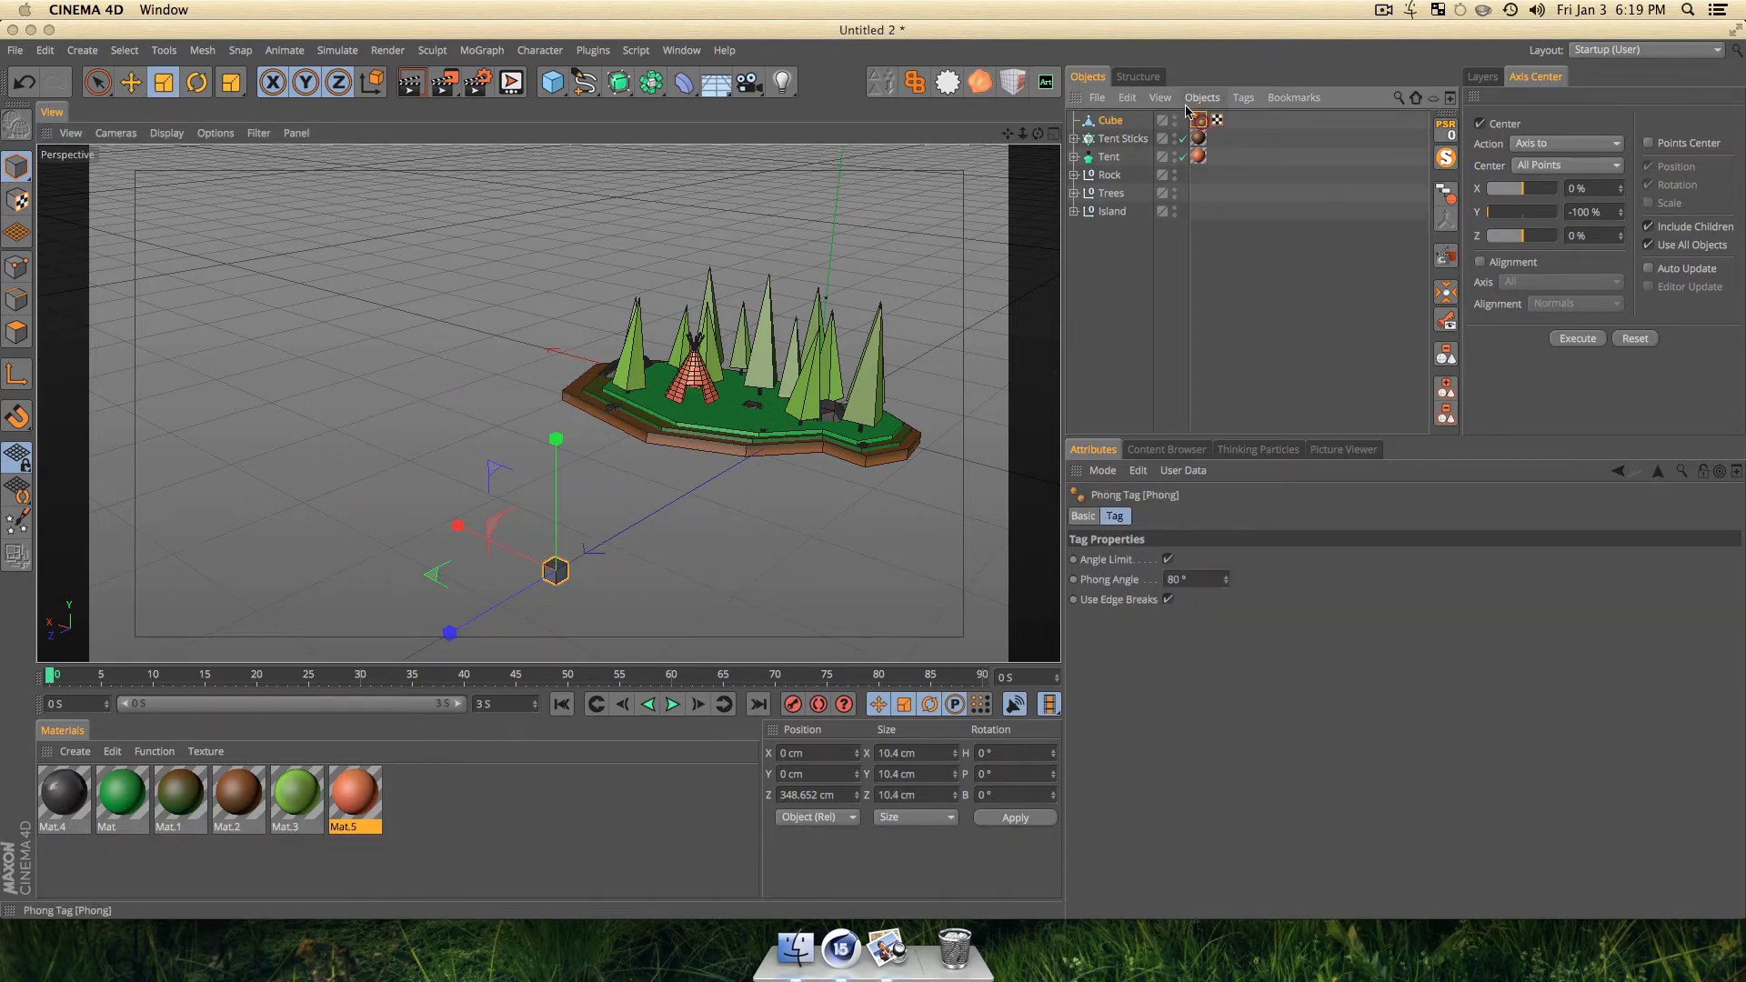
key("BackSpace")
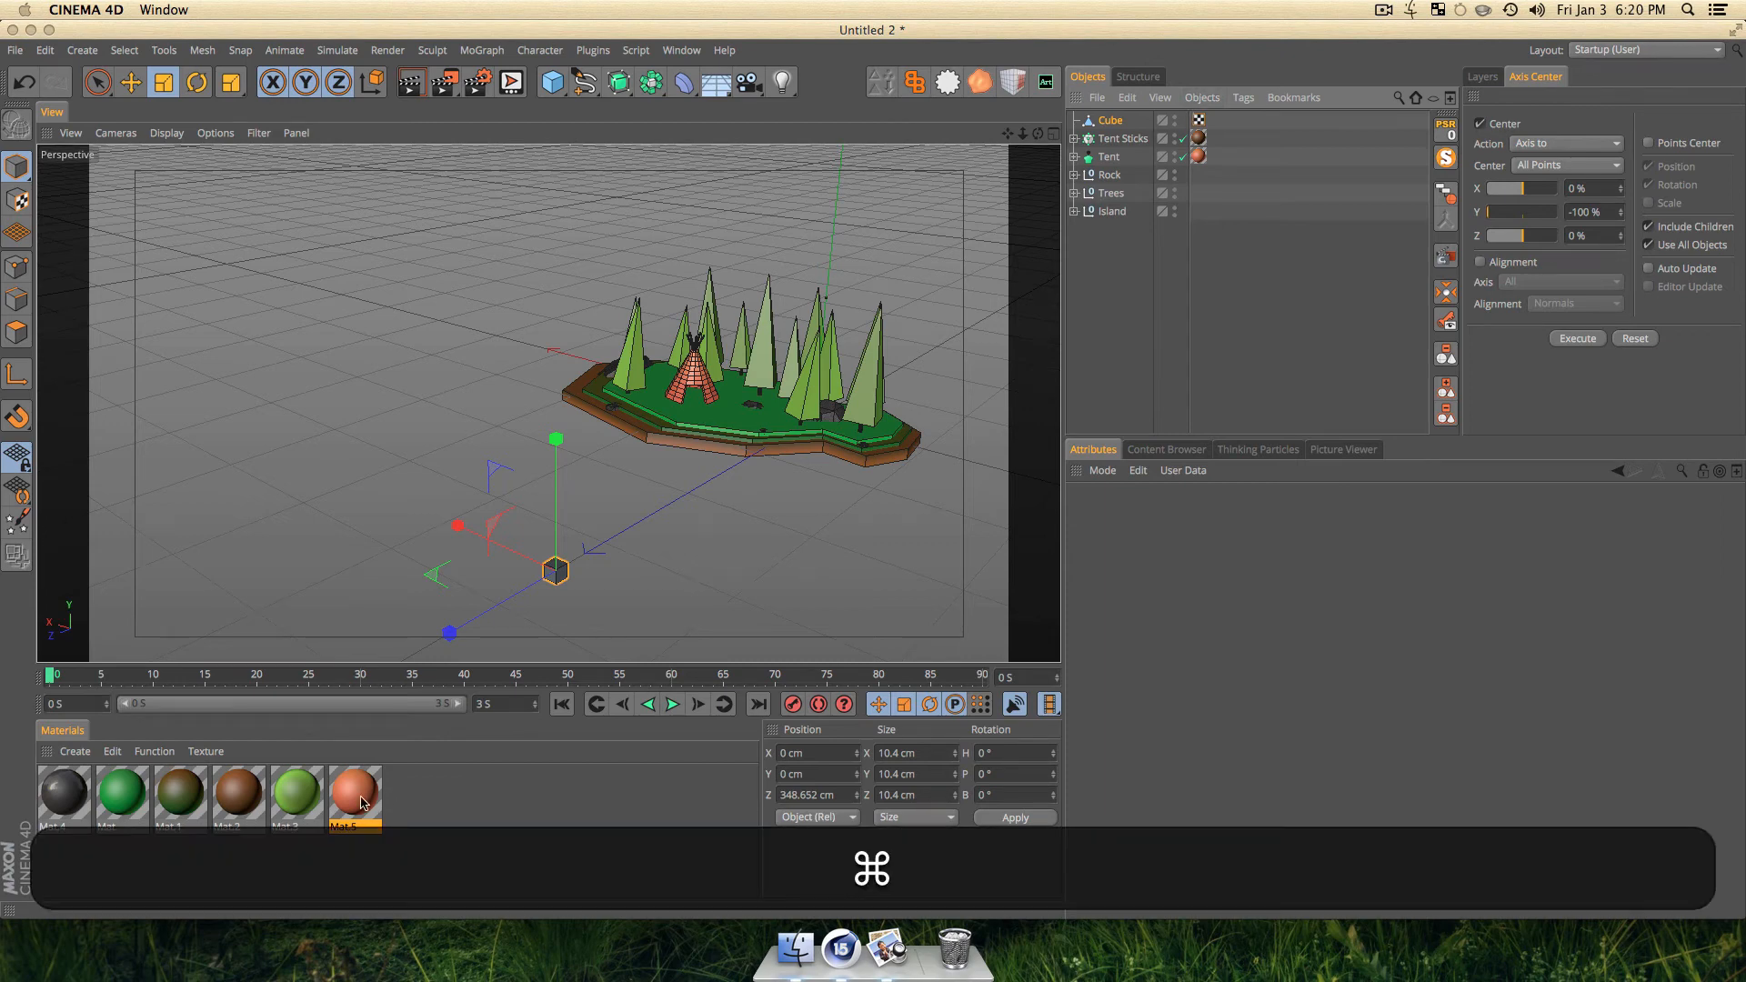
Duplicate the orange tent material Mat.5 and change the copy's first gradient color to a yellow with hue 58°.
left_click_drag(364, 800, 425, 803, "super")
double_click(413, 796)
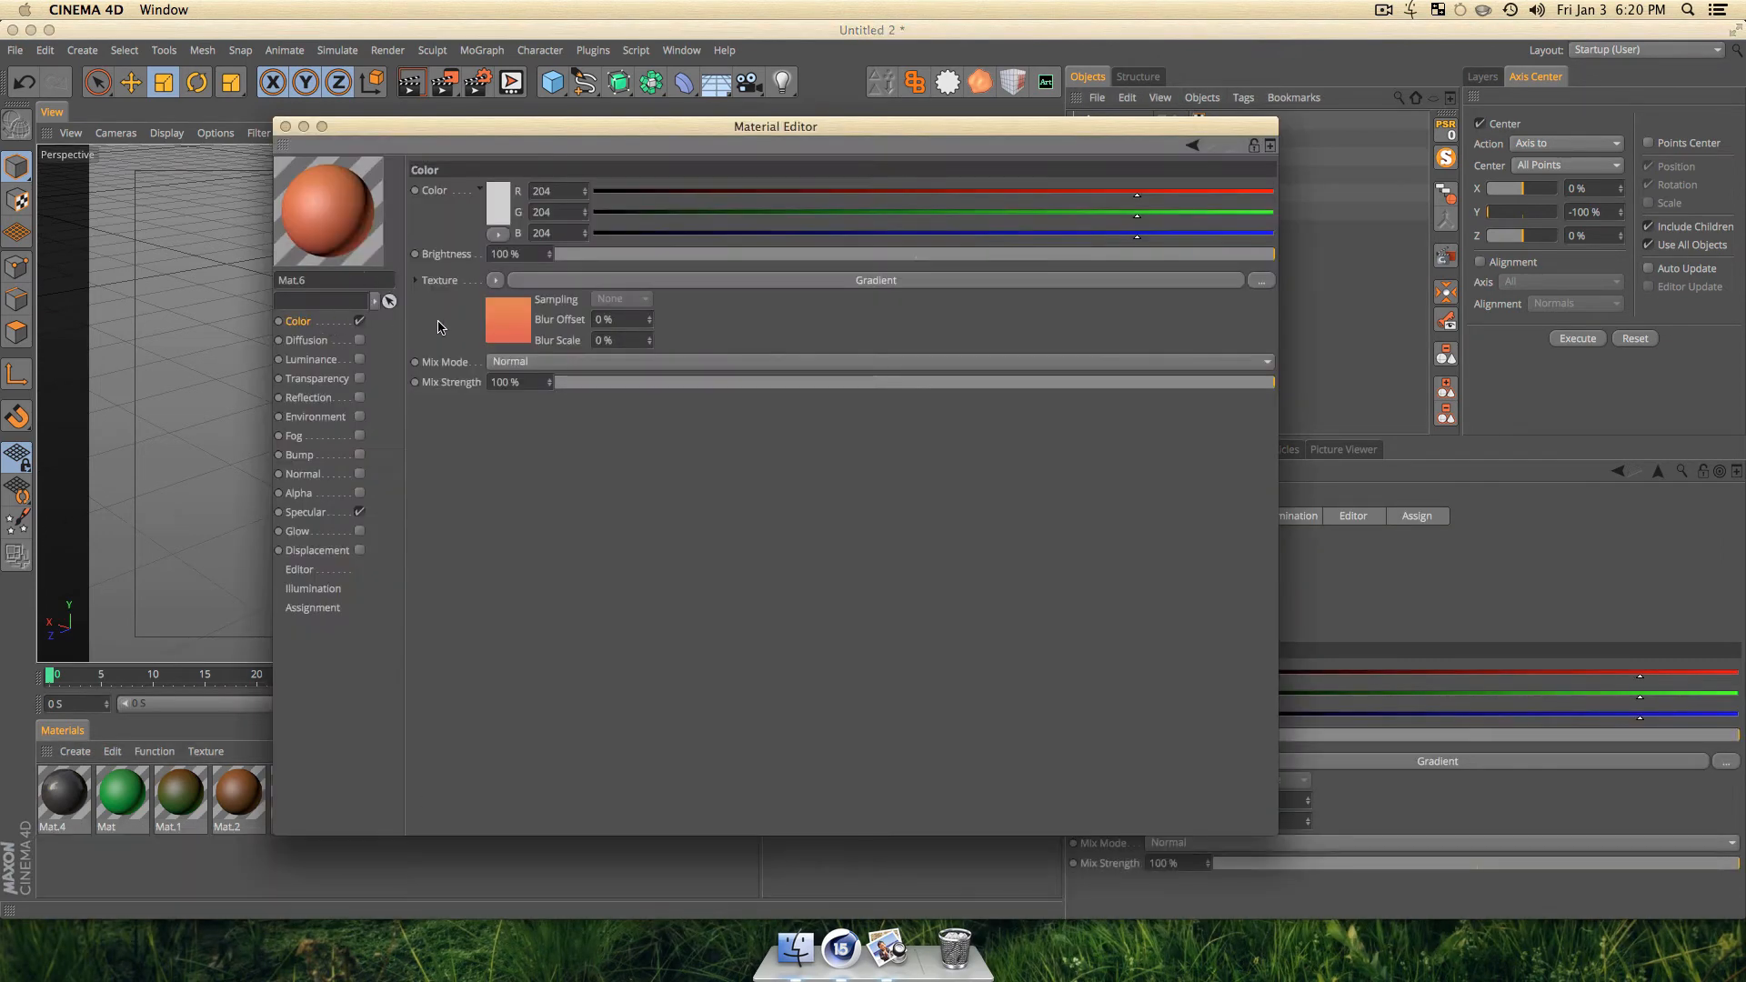
left_click(495, 304)
double_click(483, 332)
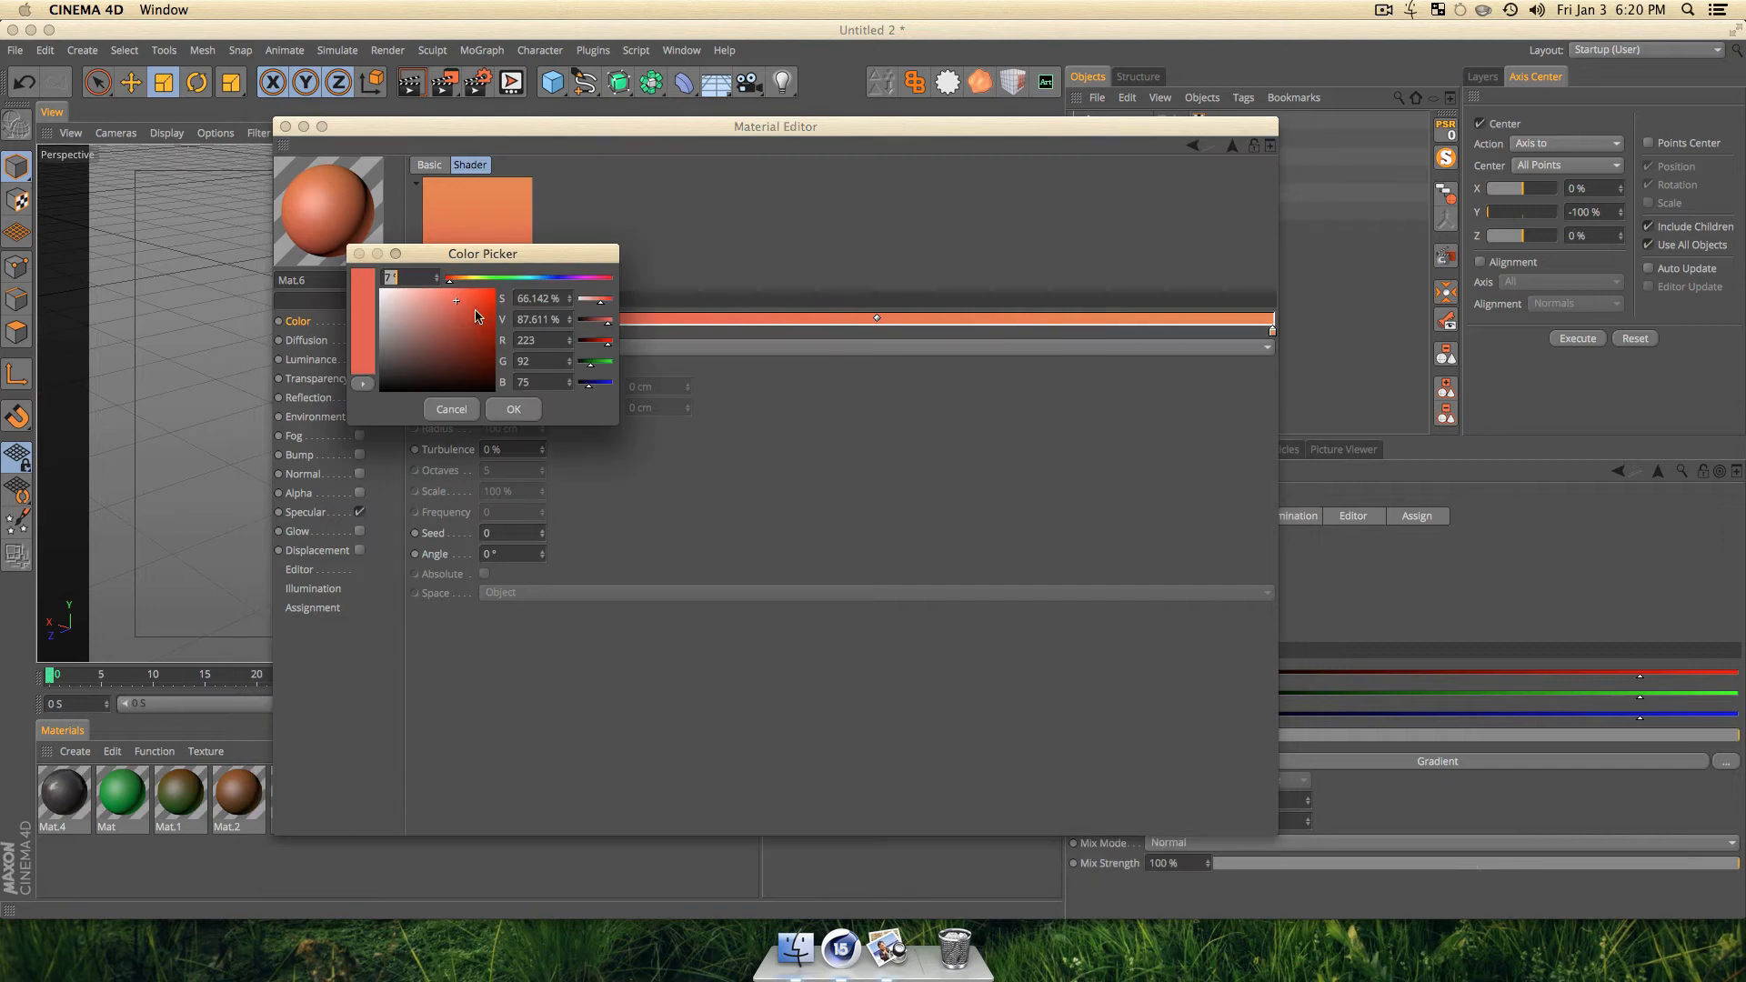
left_click(471, 280)
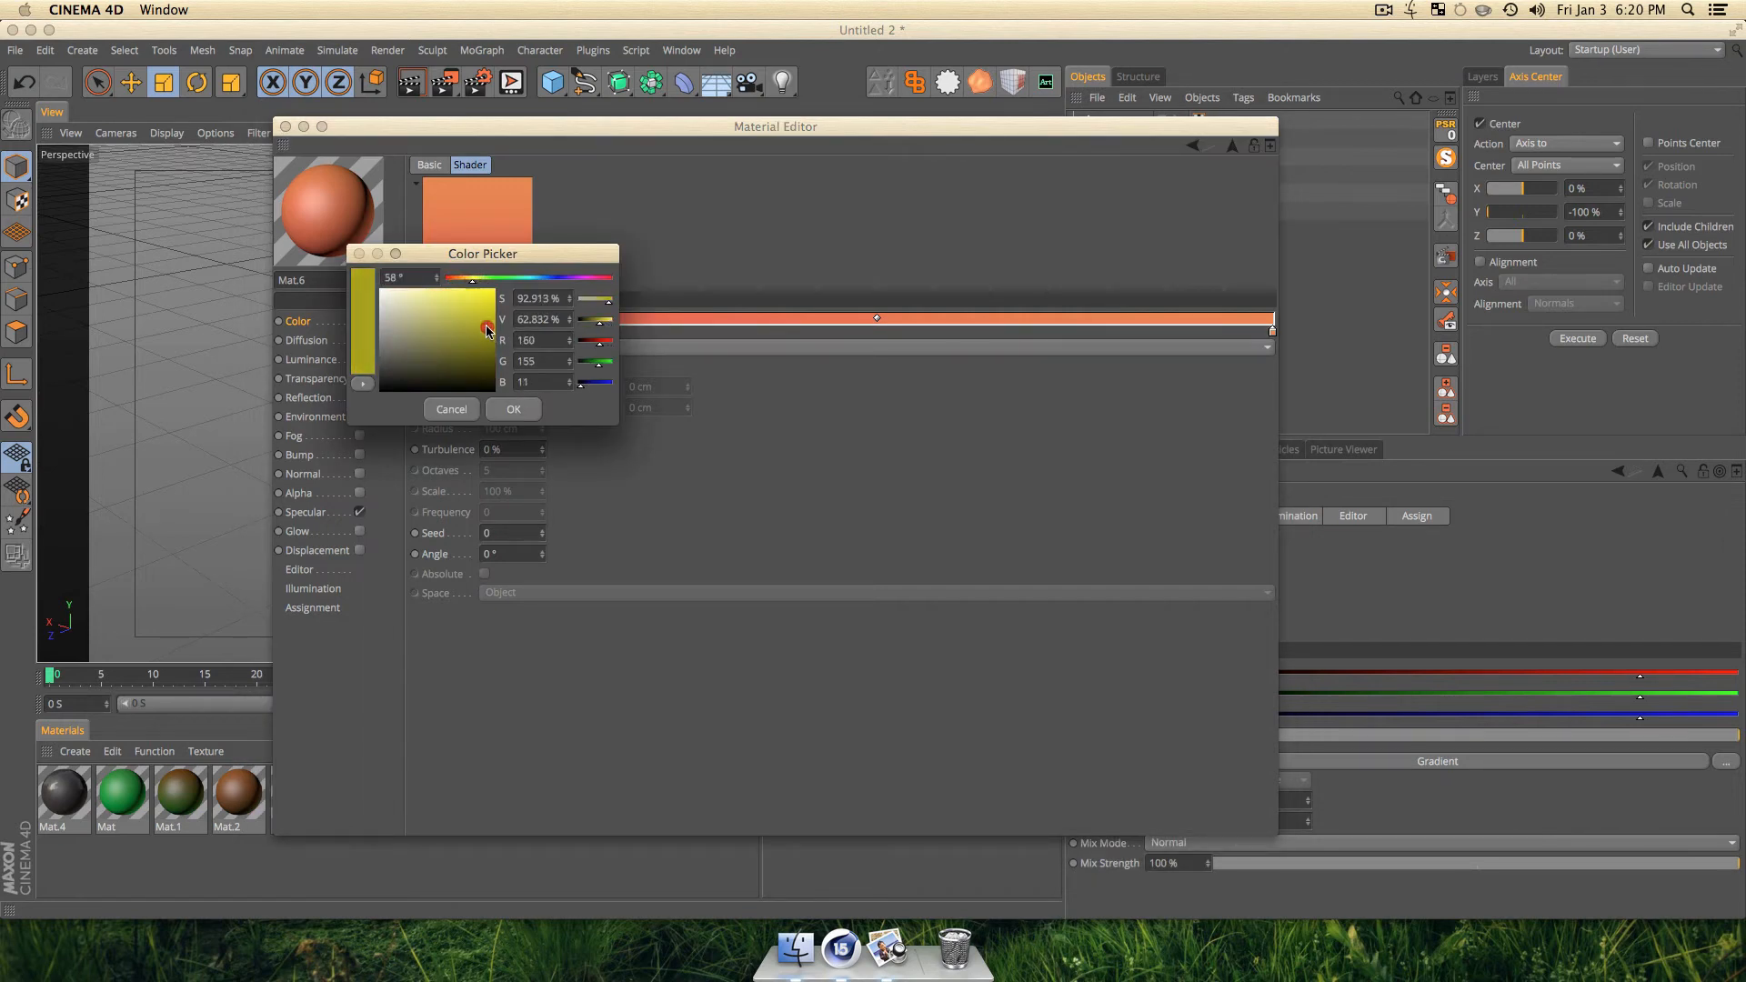
left_click(513, 409)
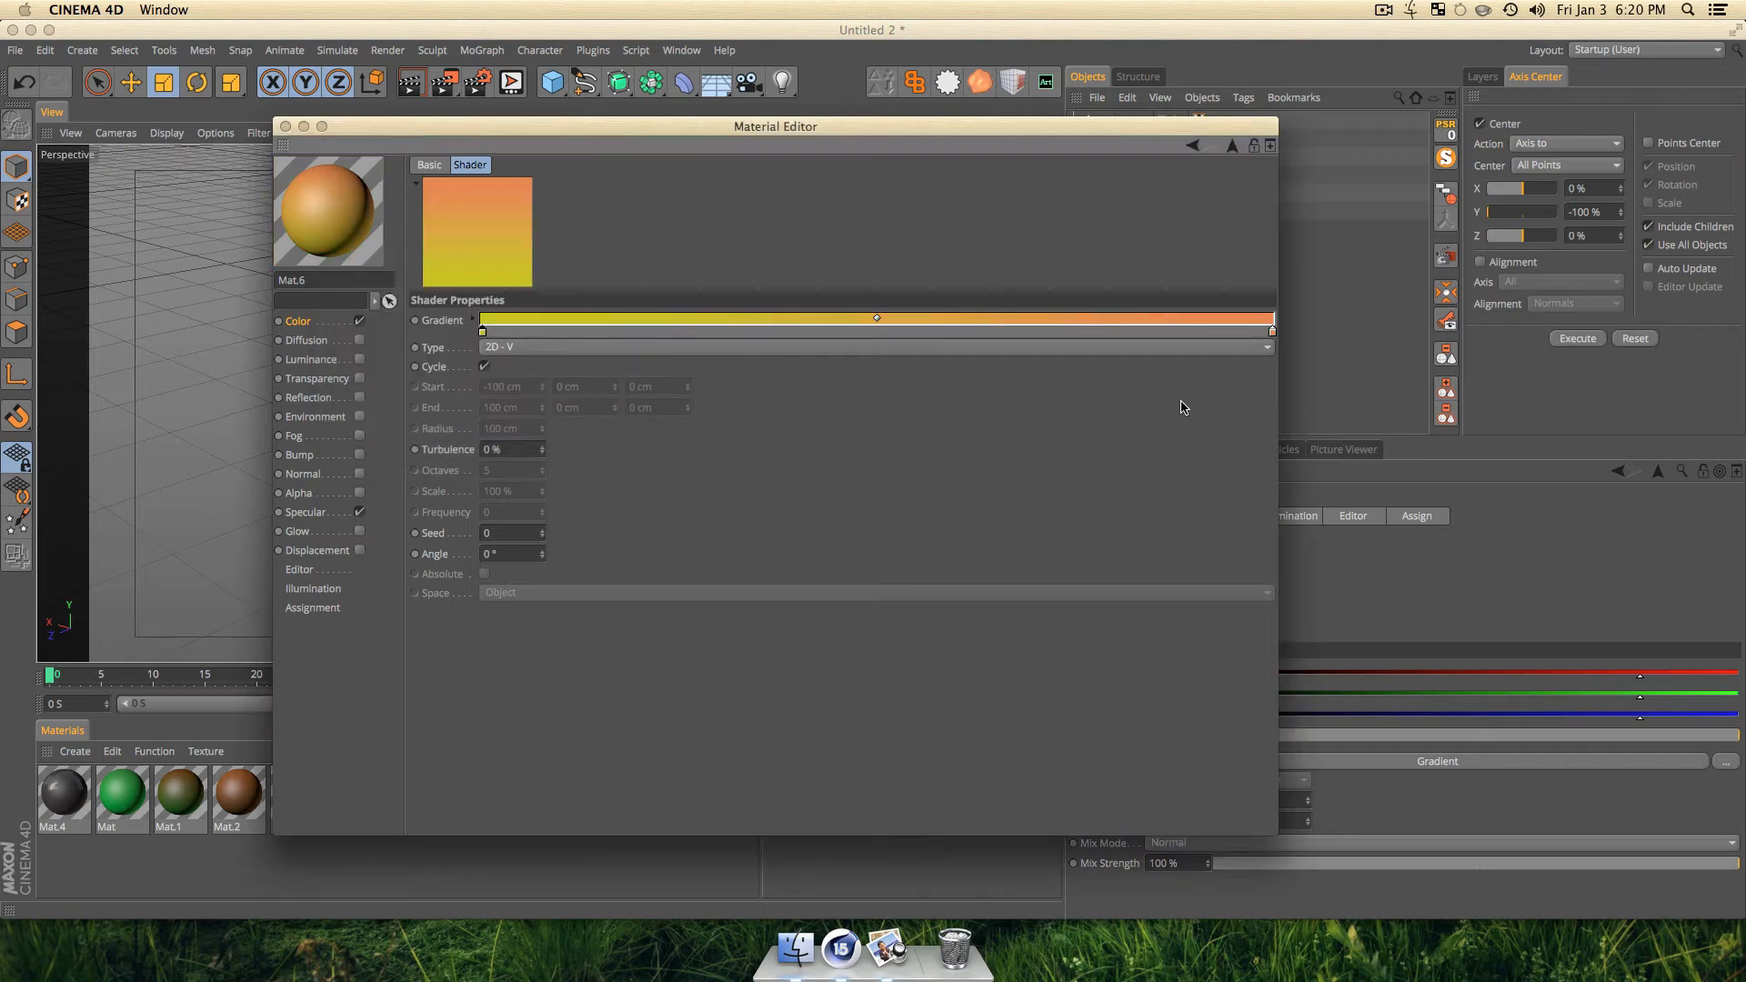
Change the gradient's end color to a golden yellow, RGB 245, 188, 42.
double_click(1271, 334)
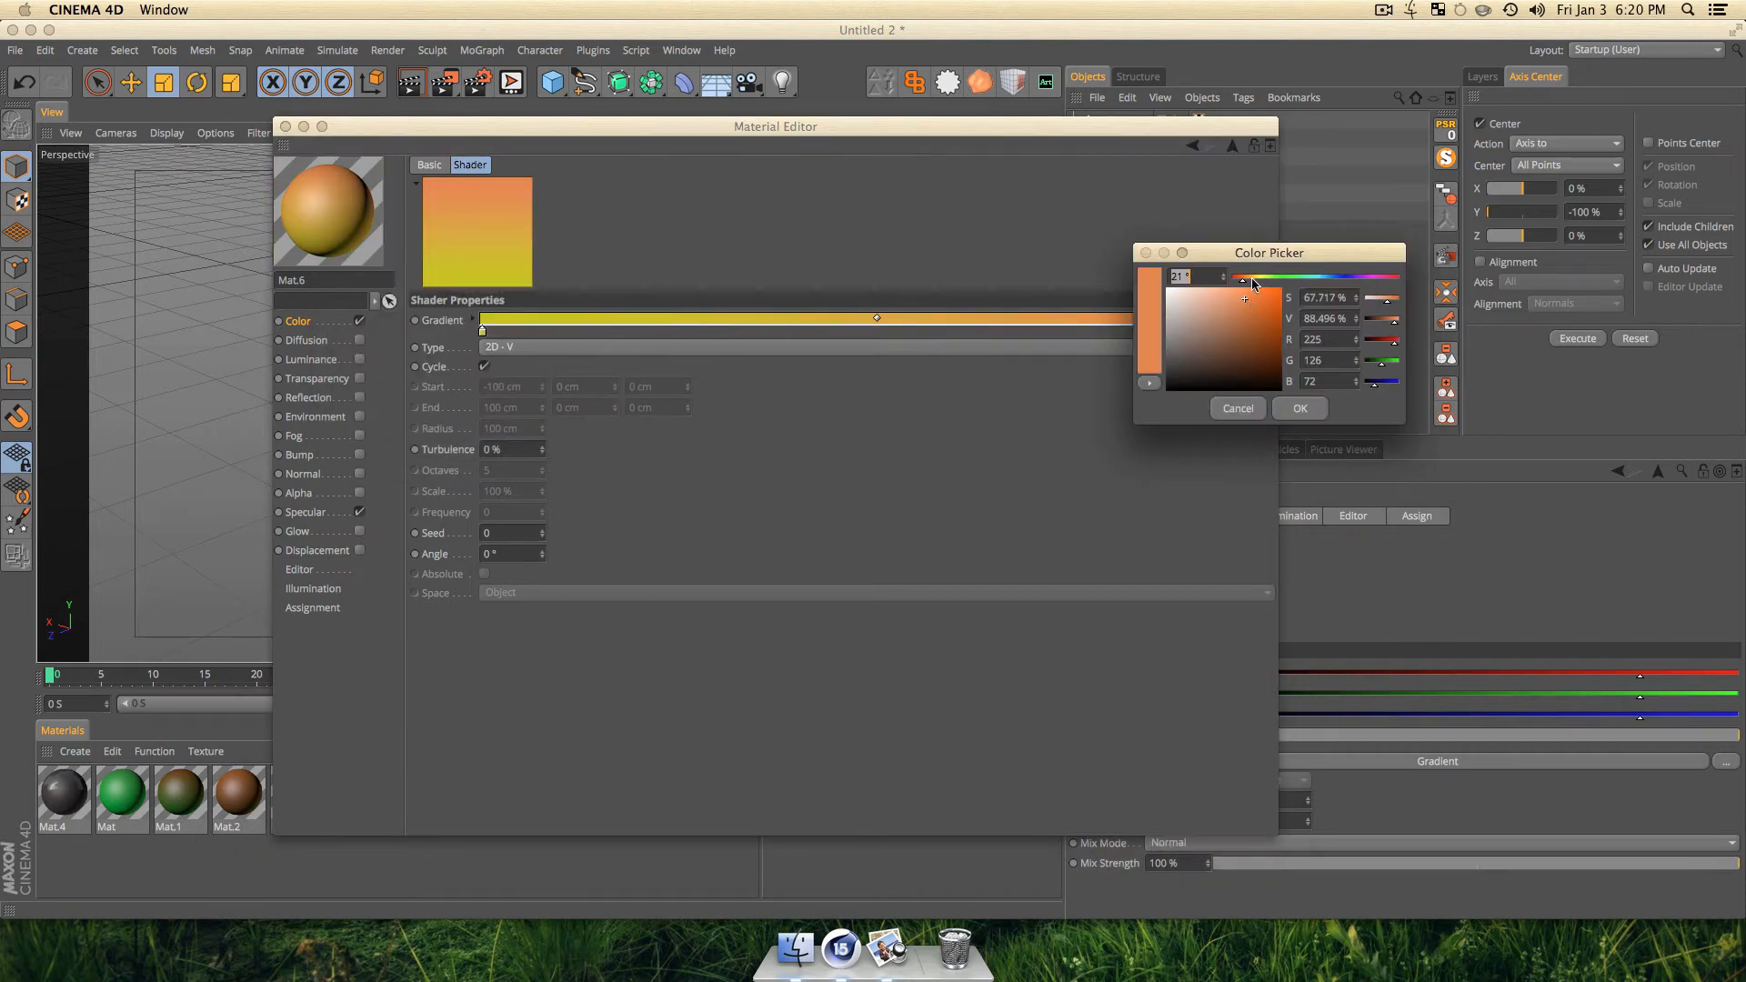
left_click(1252, 279)
left_click(1256, 292)
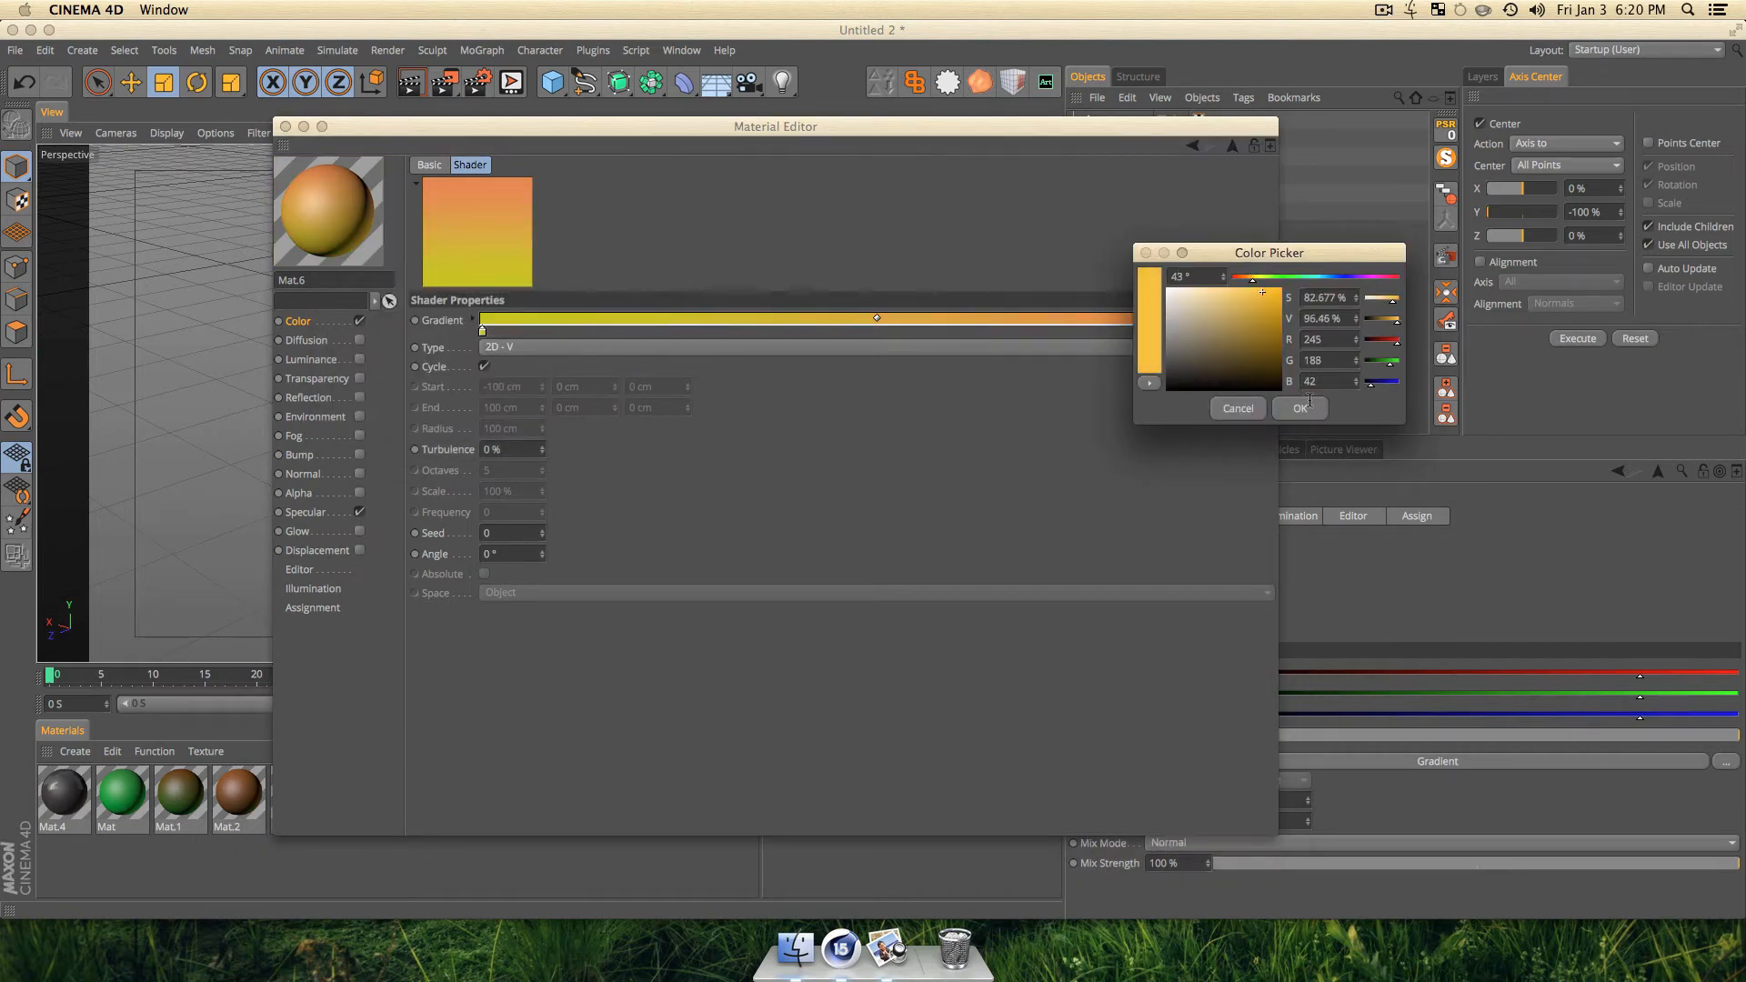
left_click(1309, 411)
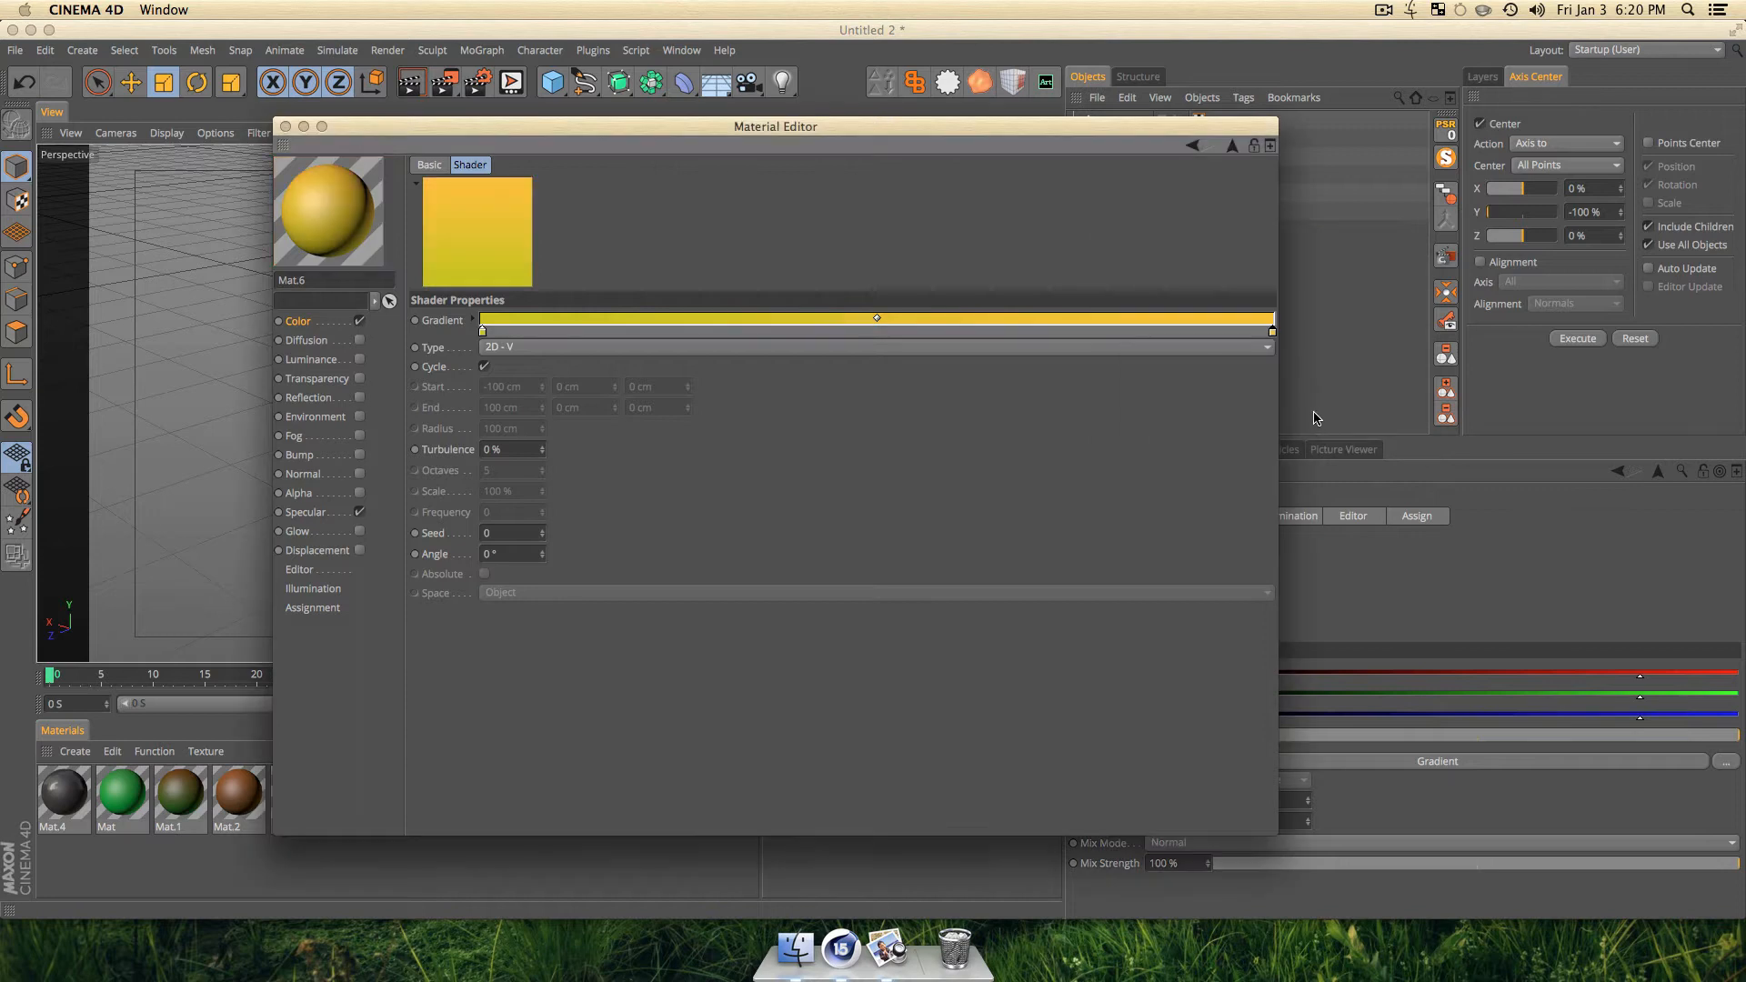
Enable Diffusion on the yellow material and load a Noise texture into it.
left_click(309, 340)
left_click(319, 360)
left_click(313, 341)
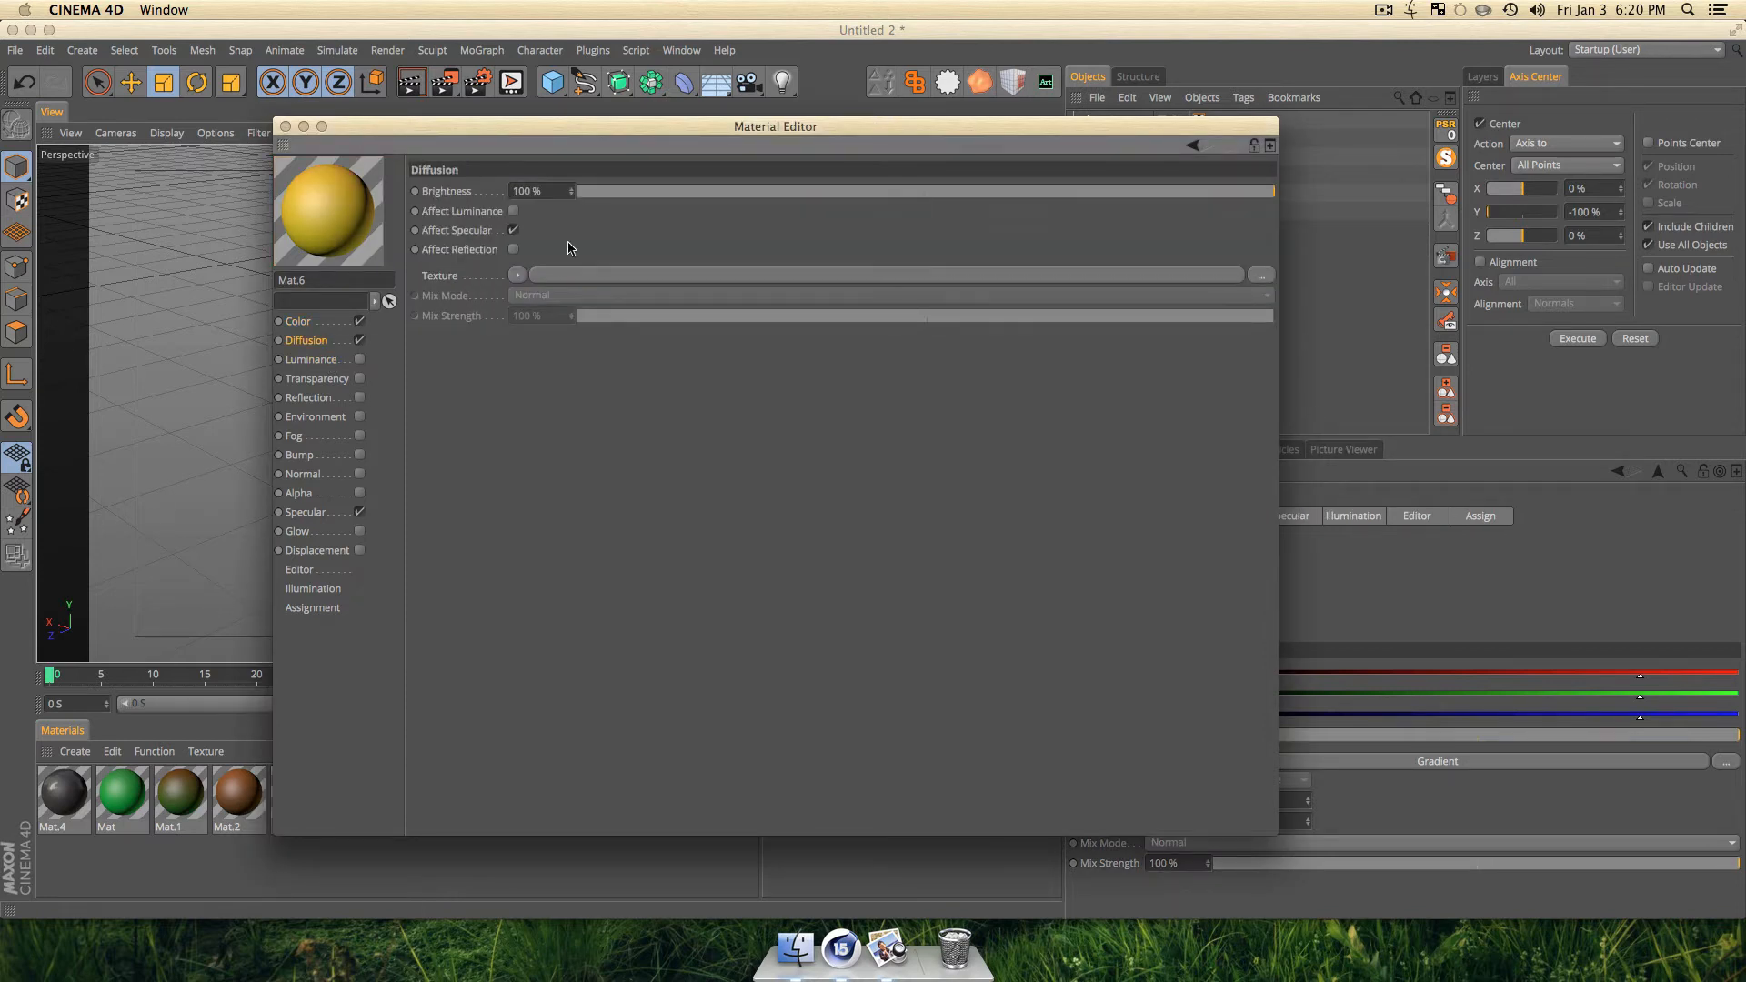
left_click(518, 281)
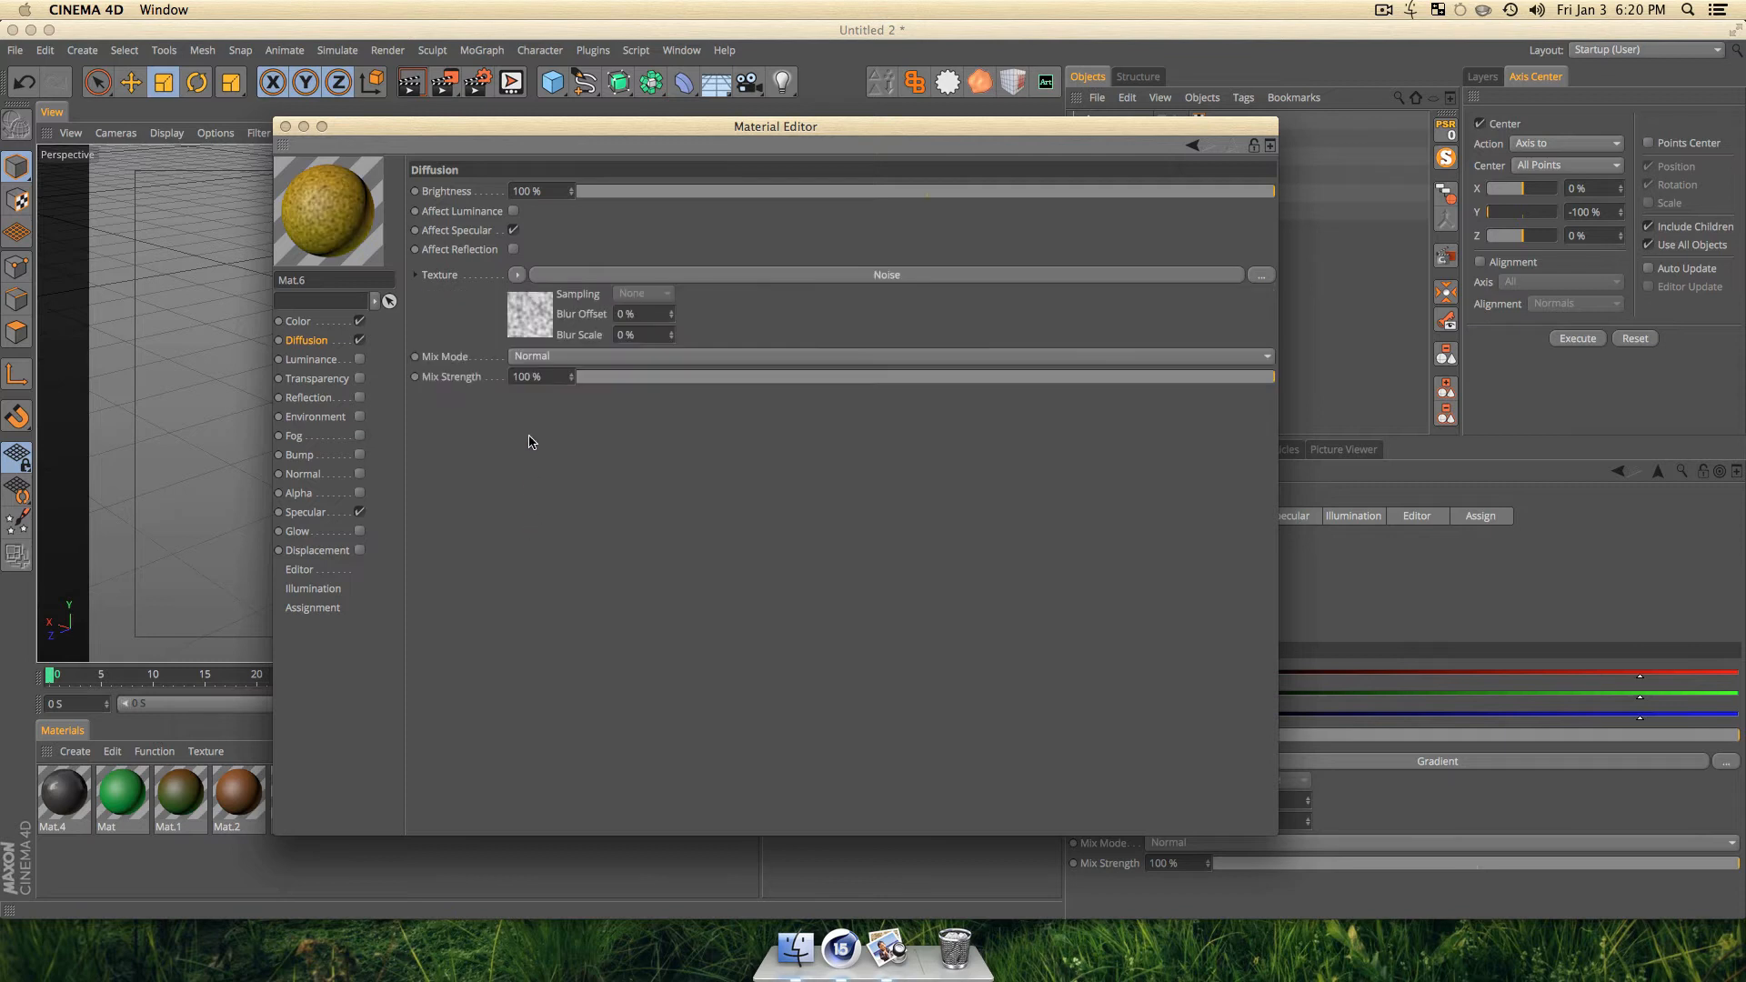
left_click(554, 515)
Set the diffusion noise's Global Scale to 2 % and close the material's settings.
left_click(525, 315)
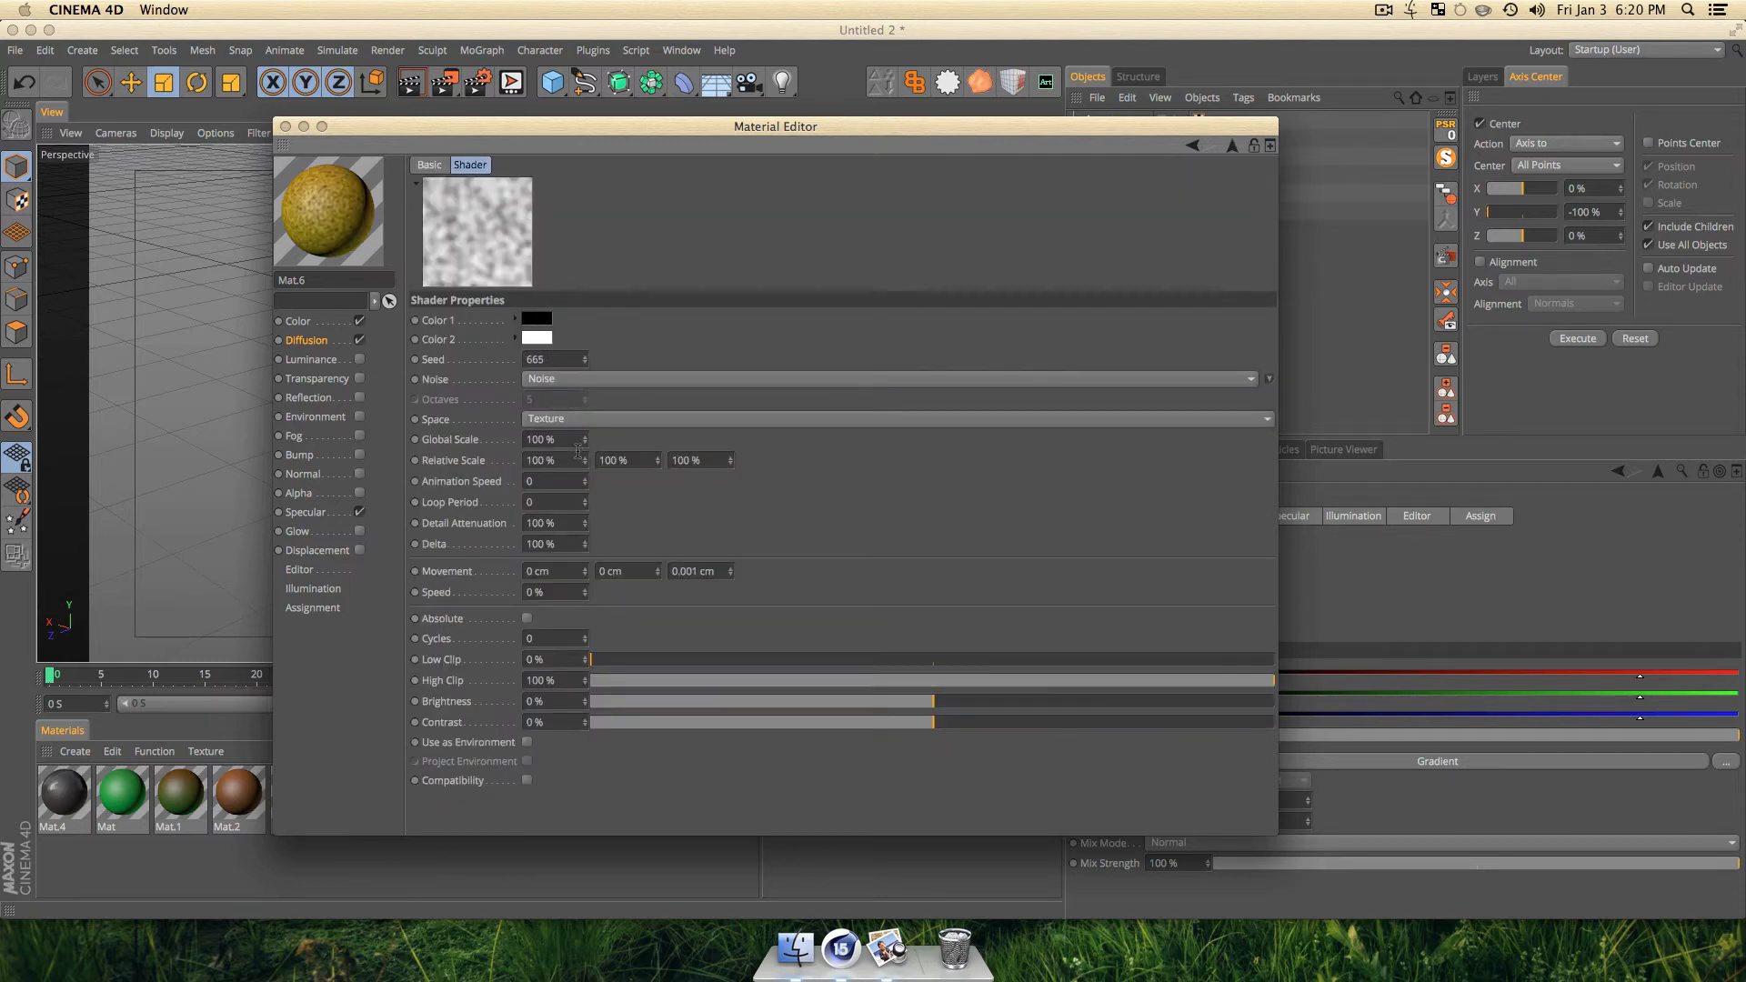
type("2")
key("Return")
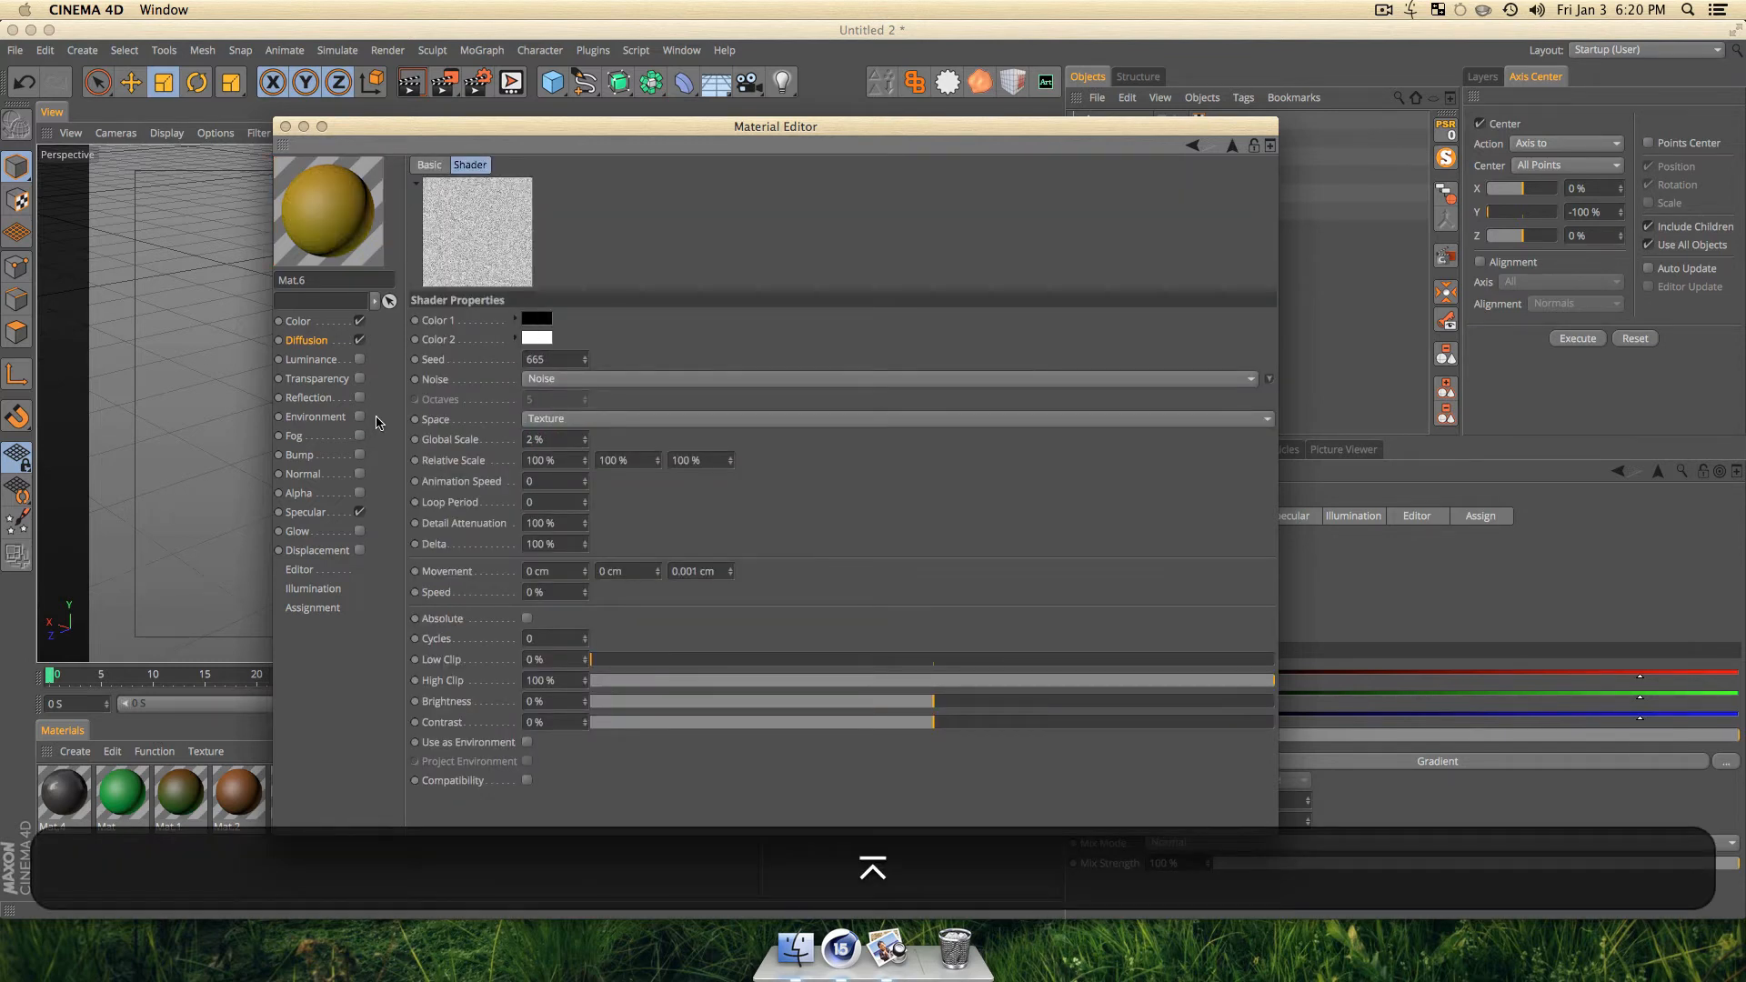
left_click(286, 127)
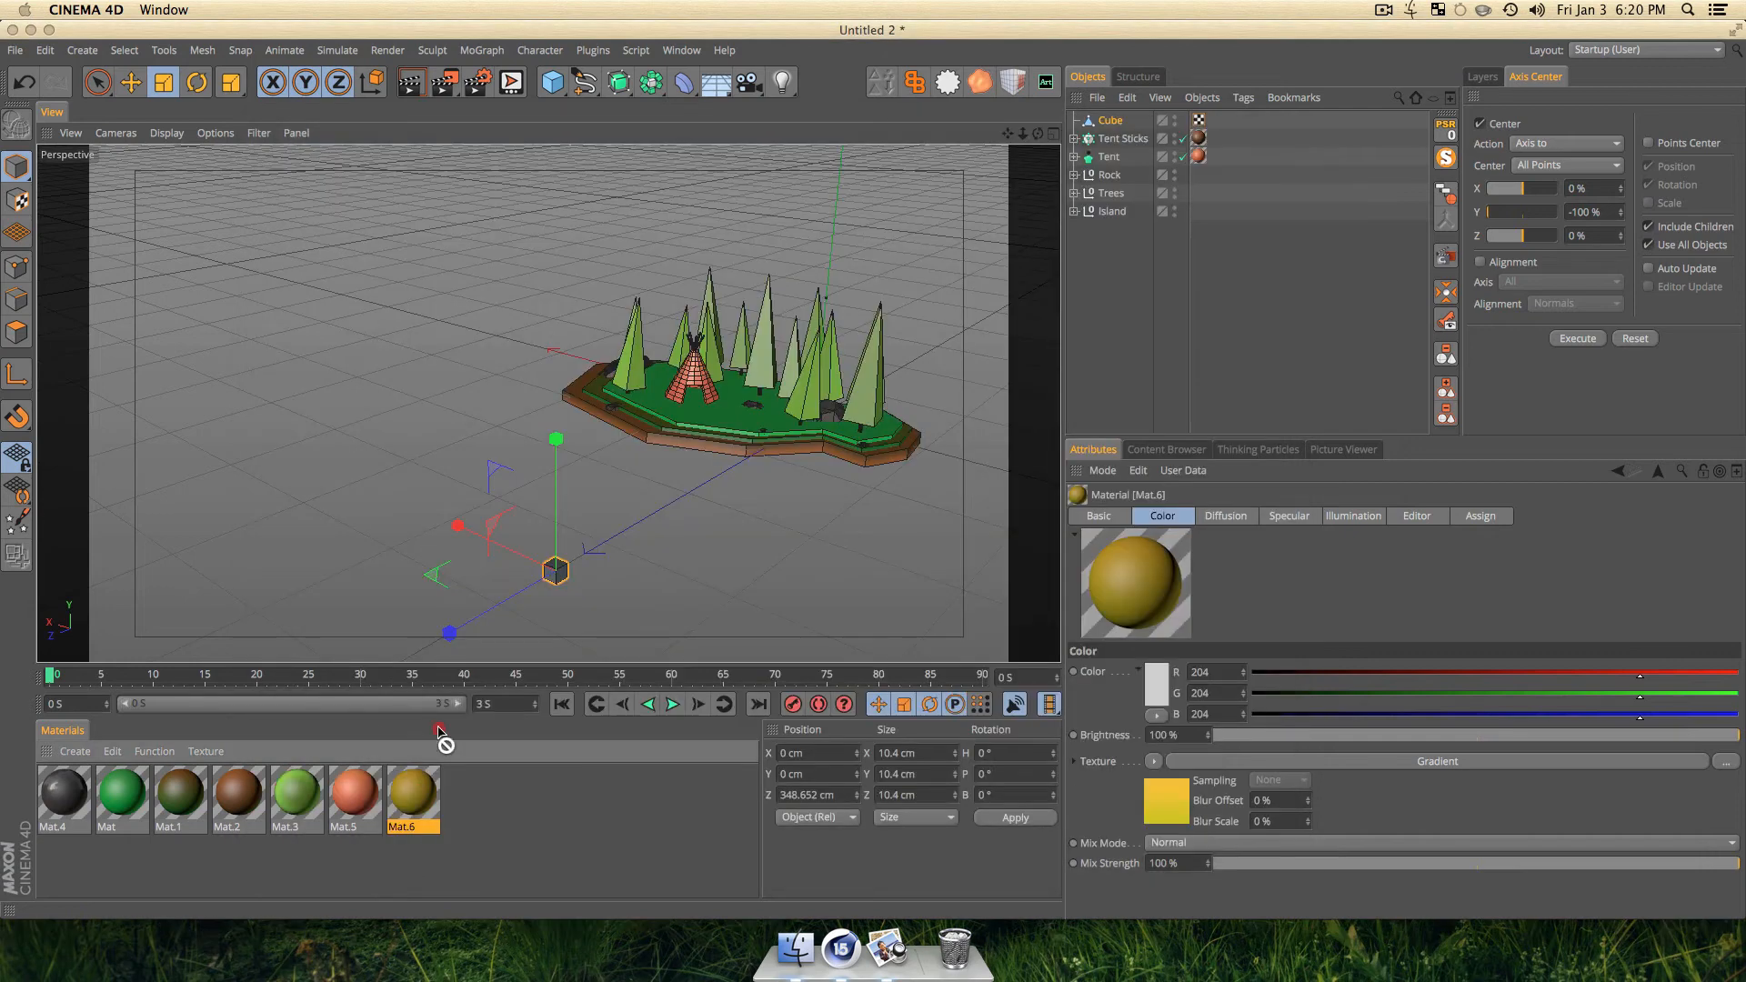
Apply the yellow noise material Mat.6 to the cube.
left_click_drag(551, 583, 555, 575)
scroll(558, 591, "up", 5)
scroll(544, 420, "down", 5)
middle_click_drag(558, 592, 554, 357, "alt")
scroll(538, 357, "up", 10)
scroll(541, 380, "down", 5)
left_click_drag(555, 357, 569, 414)
left_click(1105, 273)
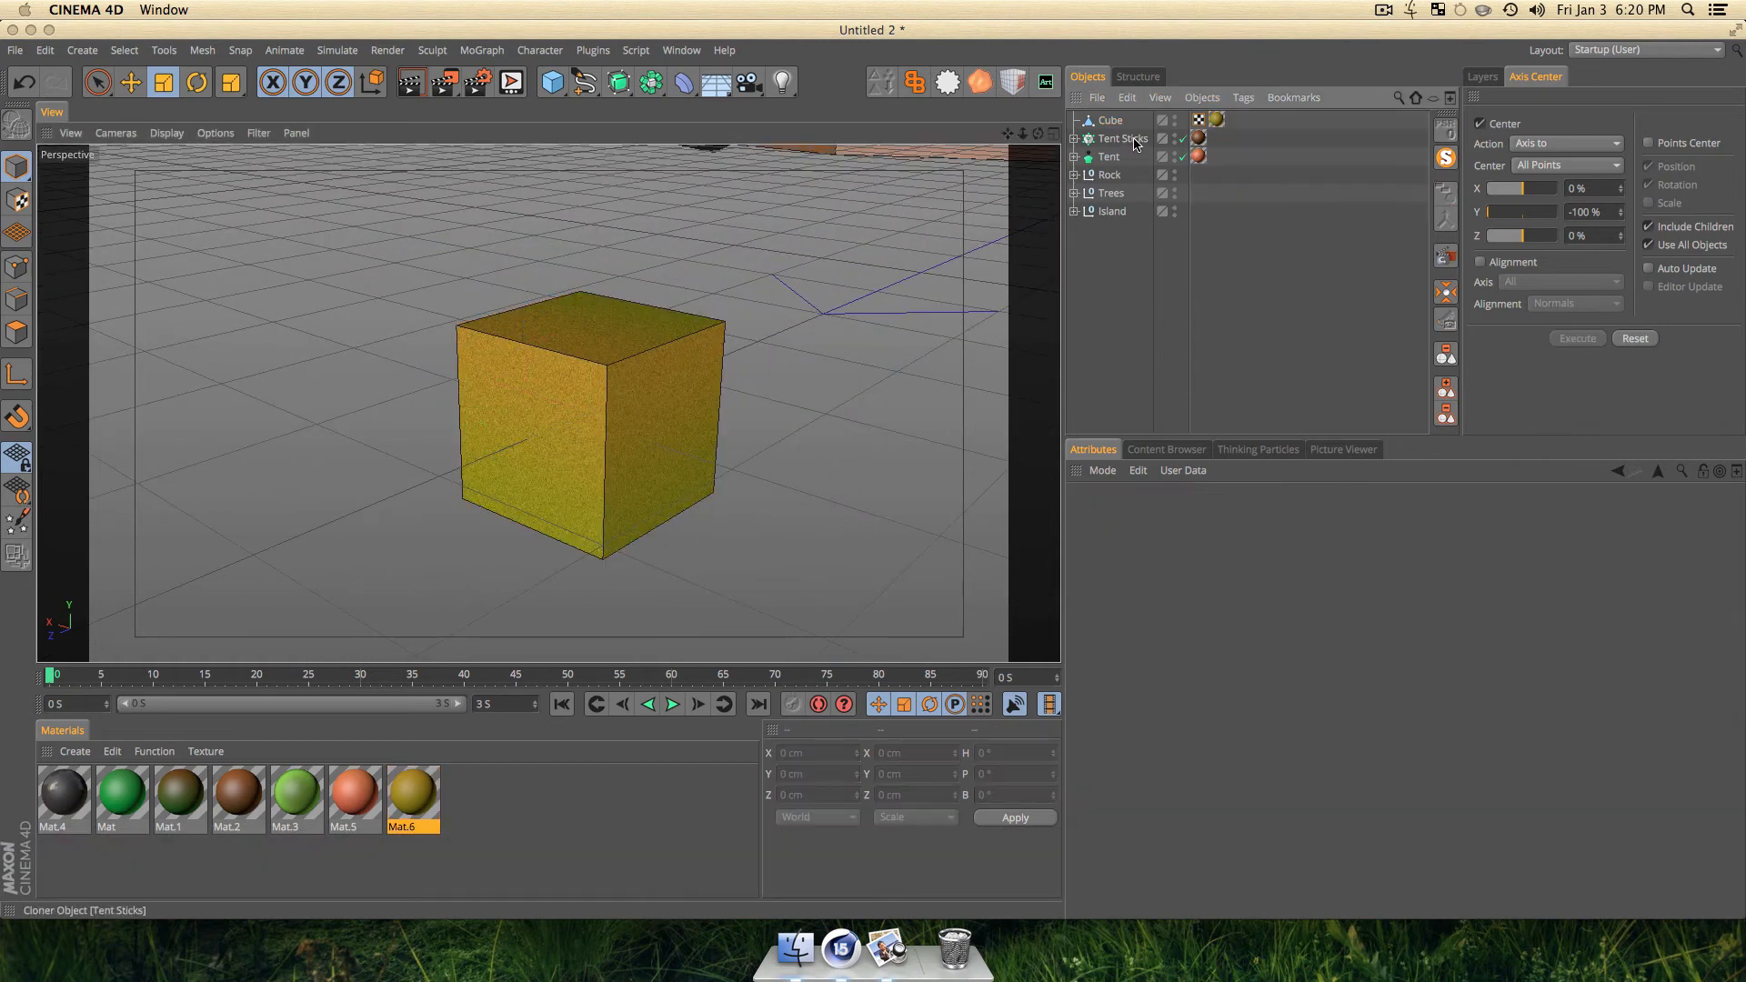
Duplicate the cube and place a scaled-down copy above the original.
left_click(1116, 121, "super")
left_click_drag(1116, 117, 1114, 114, "super")
key("super+t")
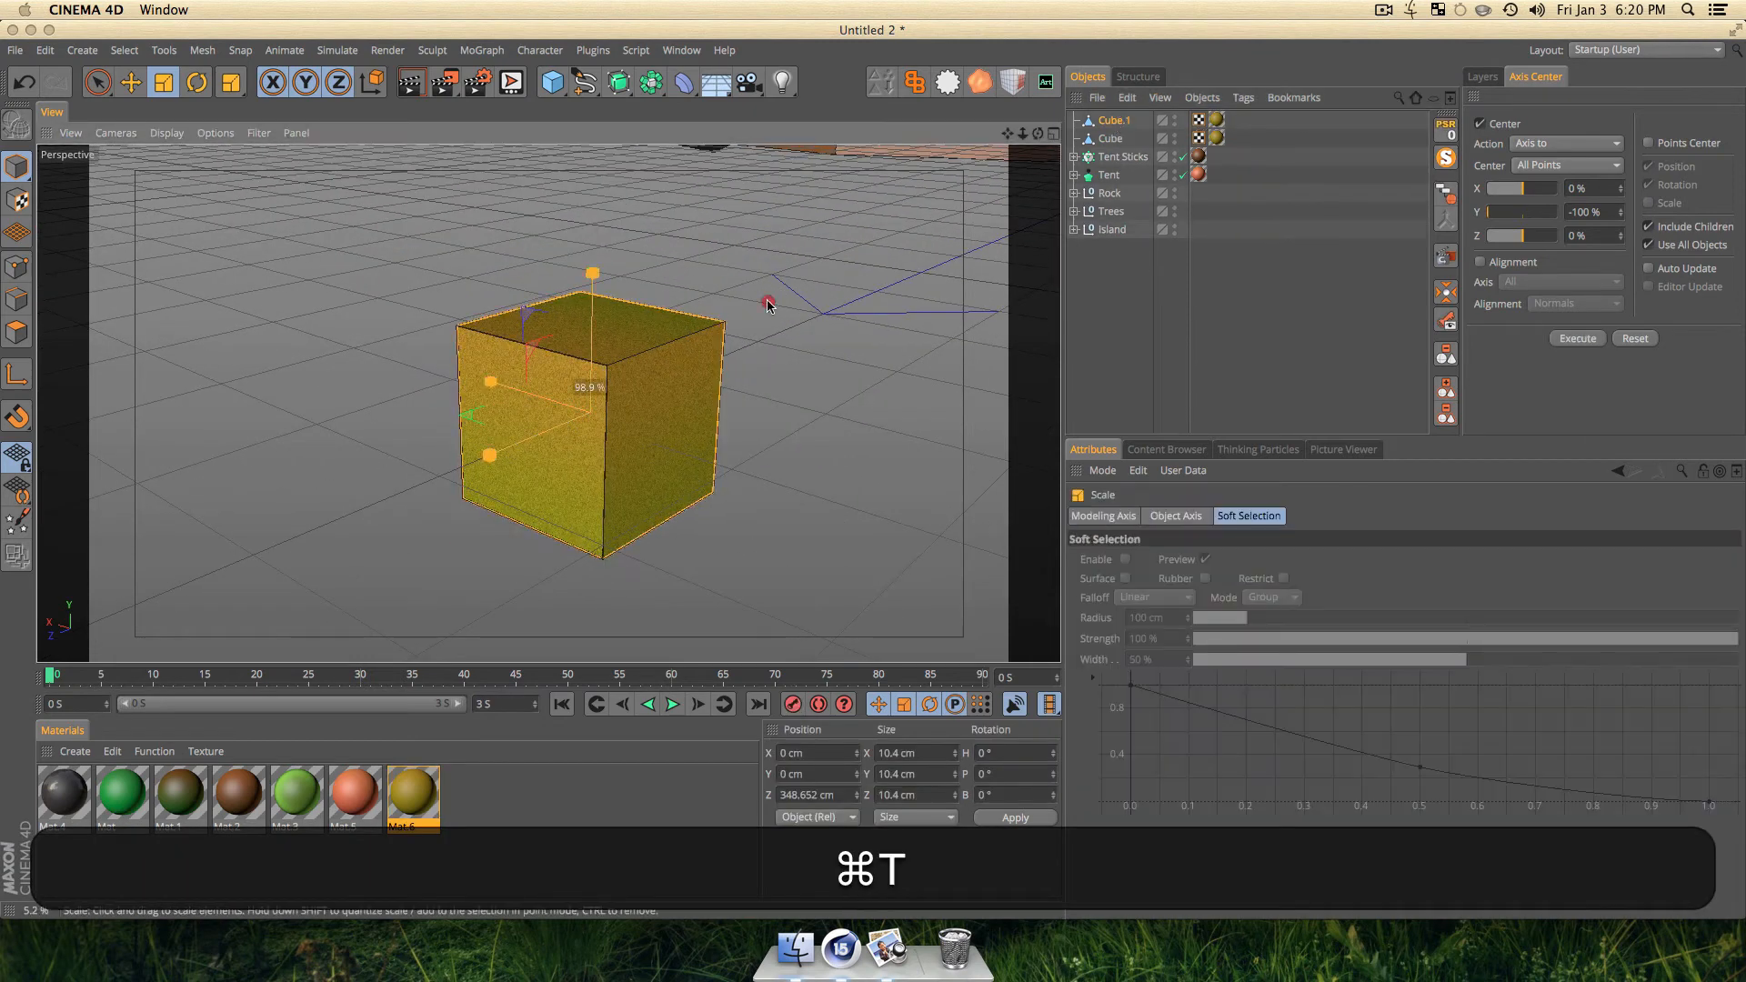
key("t")
left_click_drag(767, 300, 467, 487)
key("e")
left_click_drag(592, 289, 592, 188)
Shape the copied cube into a flat lid of about 9.7 × 0.8 × 13 cm on top of the original, at about 5.6 cm height.
key("t")
left_click_drag(550, 332, 427, 368)
mouse_move(501, 296)
left_mouse_down()
mouse_move(437, 278)
mouse_move(531, 300)
left_mouse_up()
key("e")
key("t")
left_click_drag(607, 166, 598, 294)
key("e")
key("3")
left_click_drag(637, 452, 854, 501)
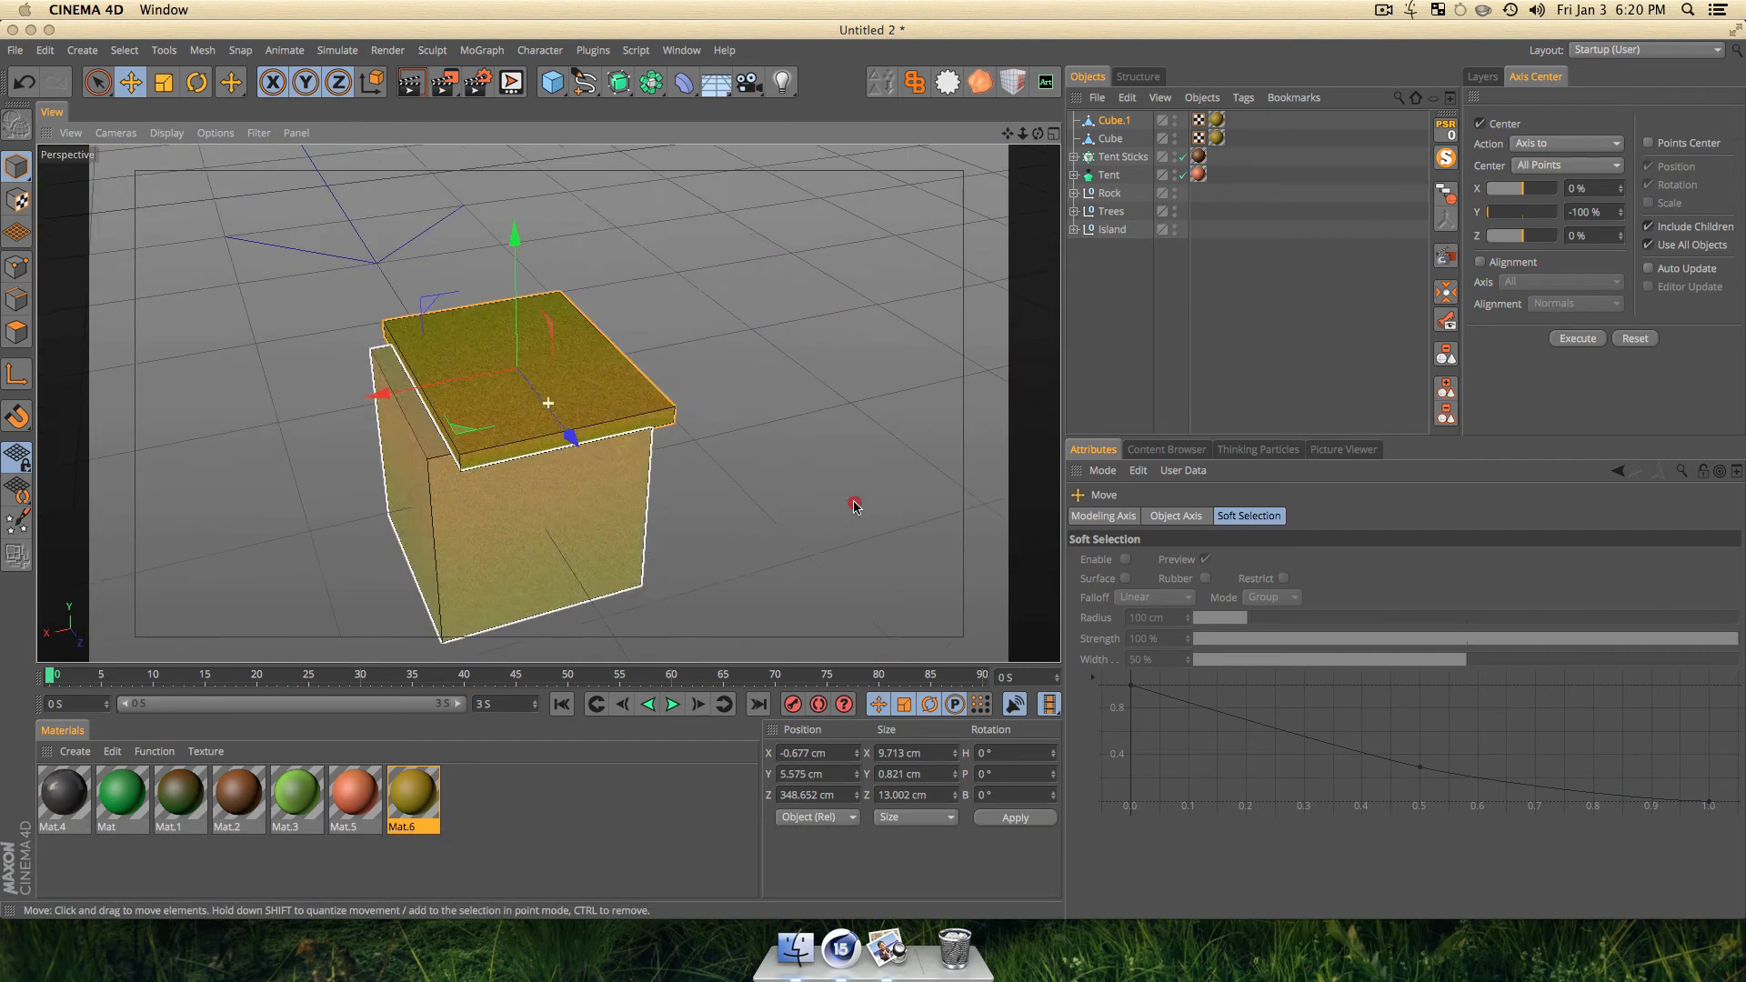
Widen the lid along X and scale it to about 11.6 × 0.7 × 11.2 cm, slightly overhanging the cube.
key("t")
left_click_drag(378, 396, 322, 407)
key("e")
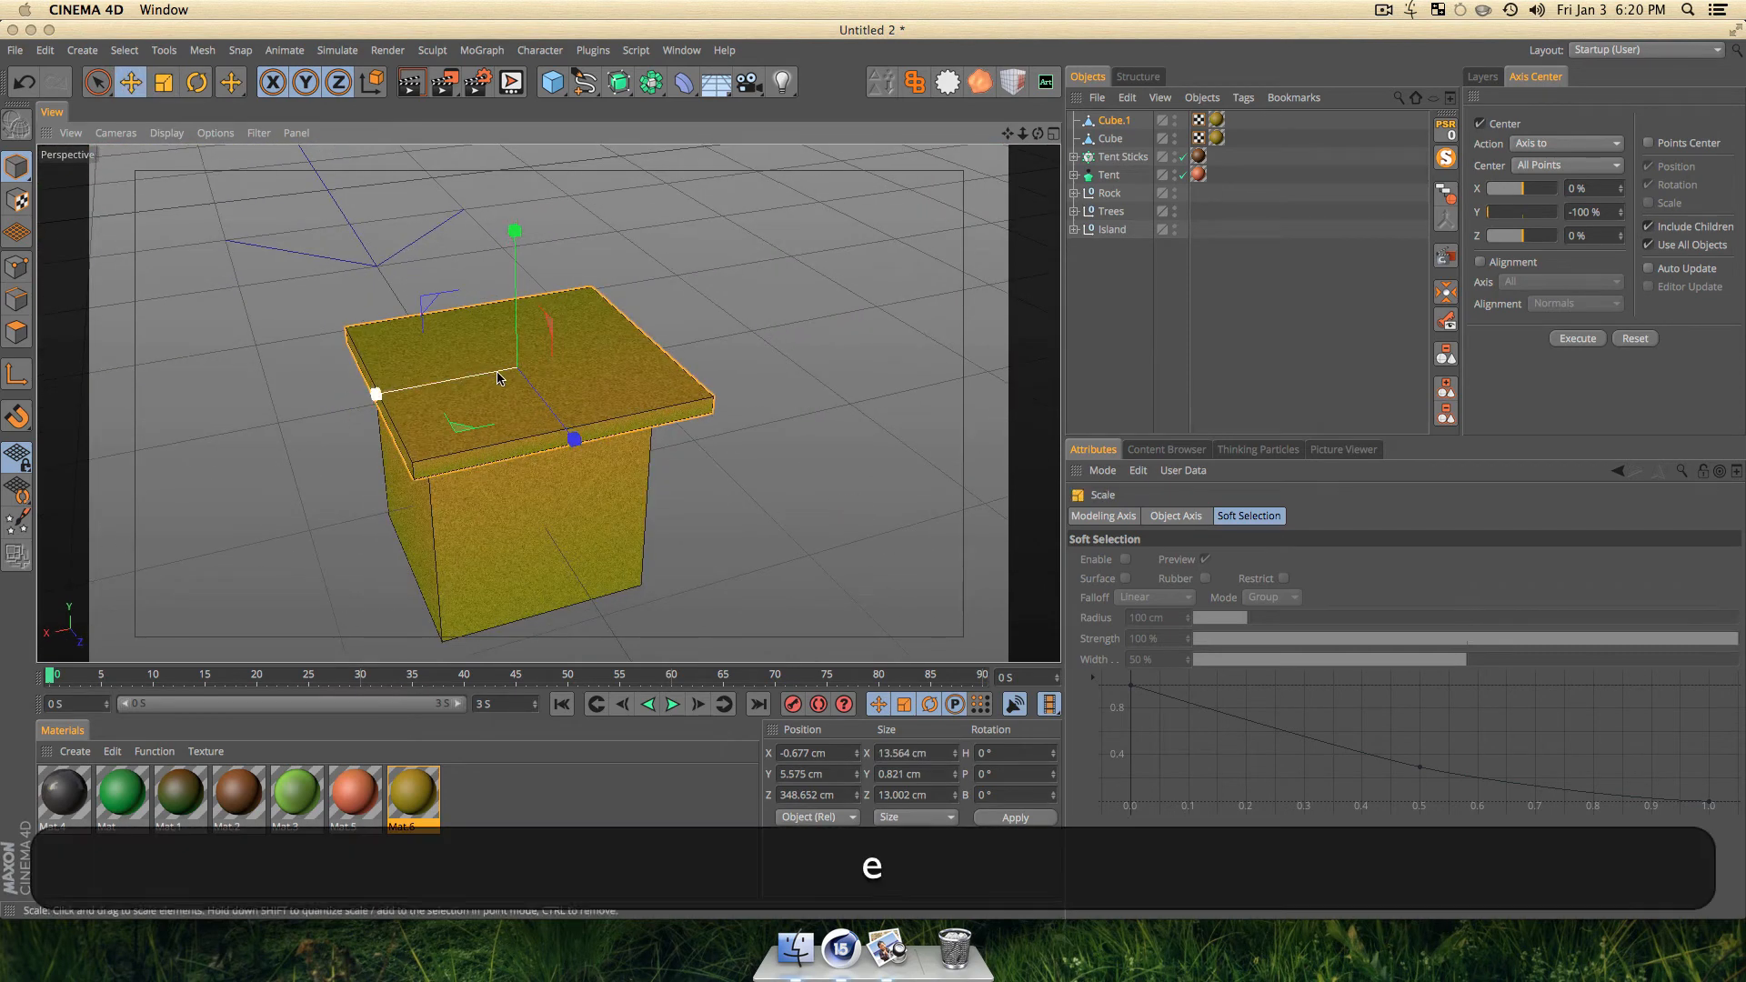
left_click_drag(497, 376, 496, 377)
key("3")
left_click_drag(624, 481, 796, 358)
key("t")
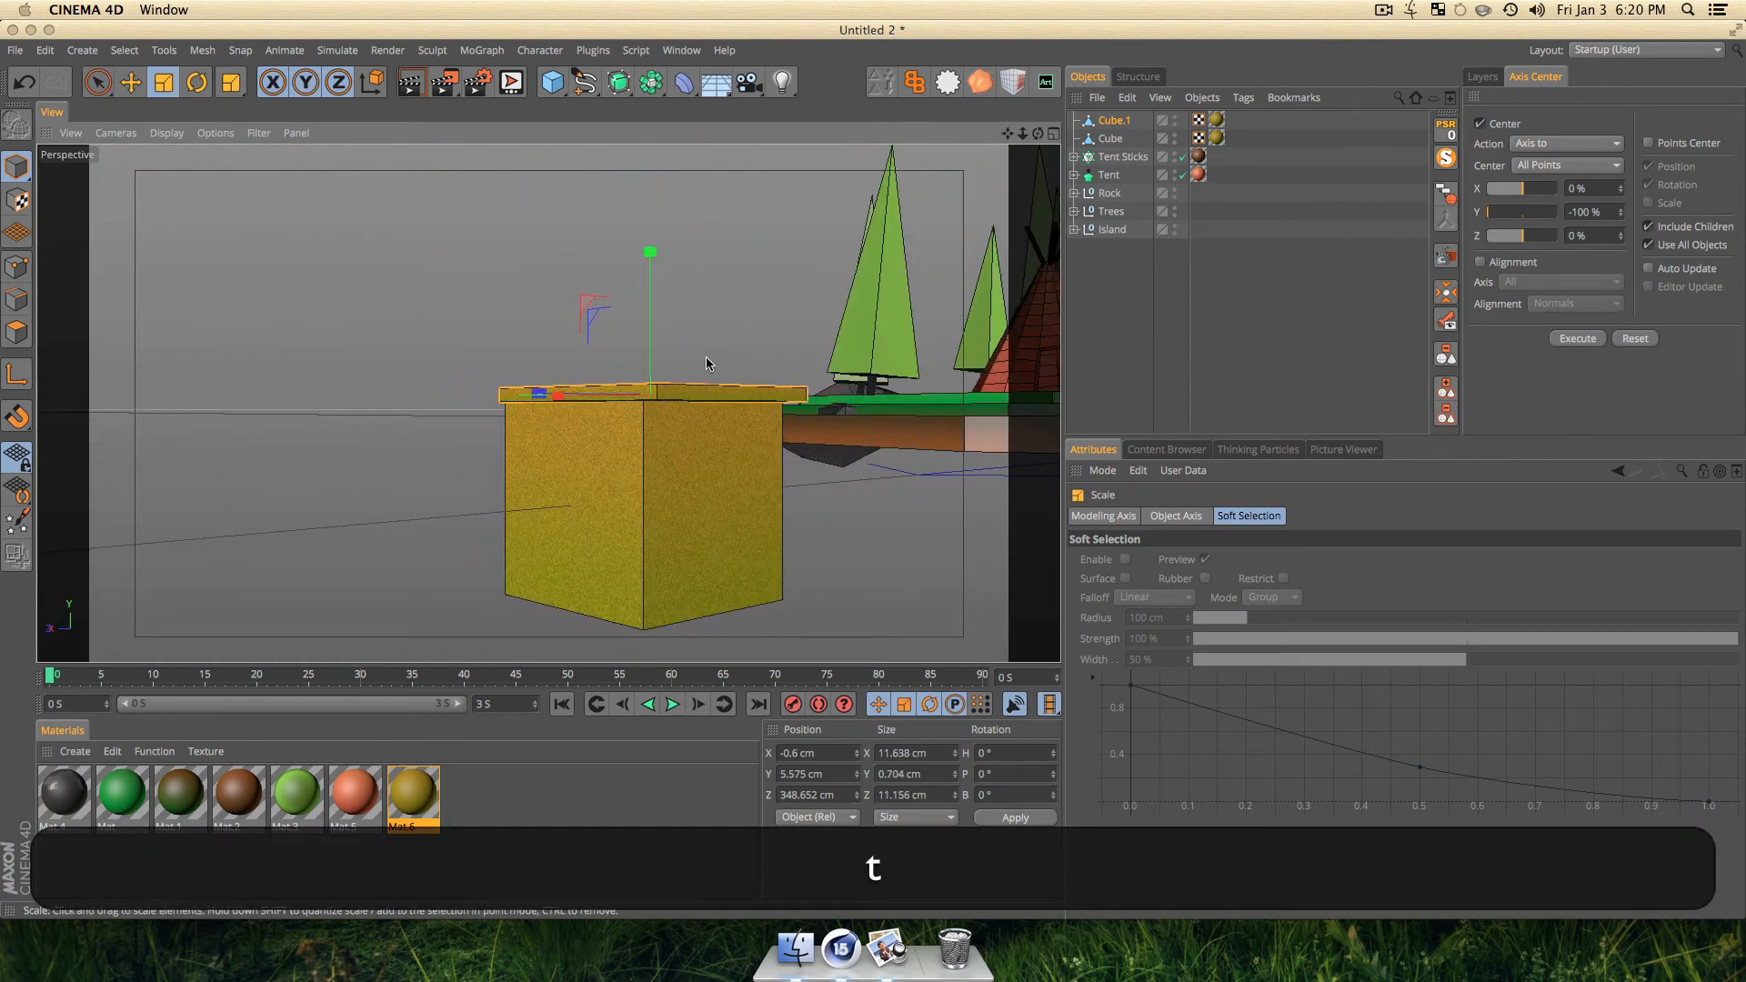
key("e")
key("3")
mouse_move(648, 398)
left_mouse_down()
mouse_move(650, 428)
mouse_move(652, 410)
left_mouse_up()
left_click(1165, 323)
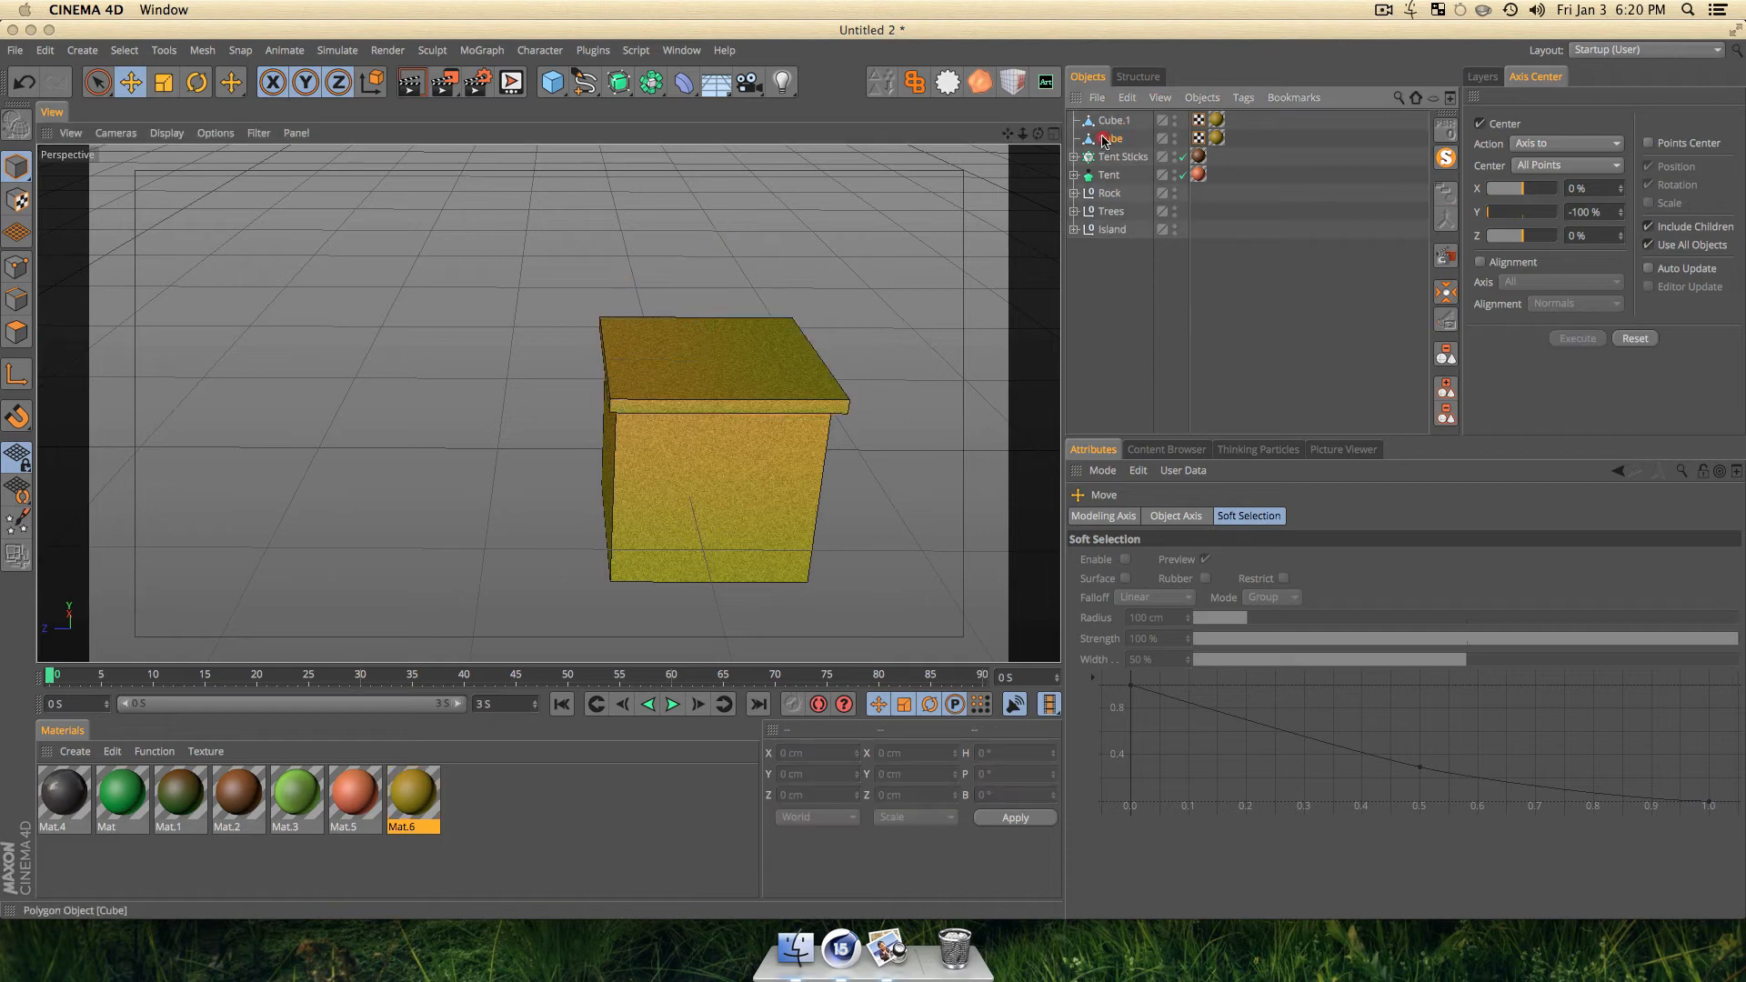
Group the cube and its lid in a Null and name it "Box".
left_click(1104, 139)
left_click(1118, 121, "shift")
key("alt+shift+g")
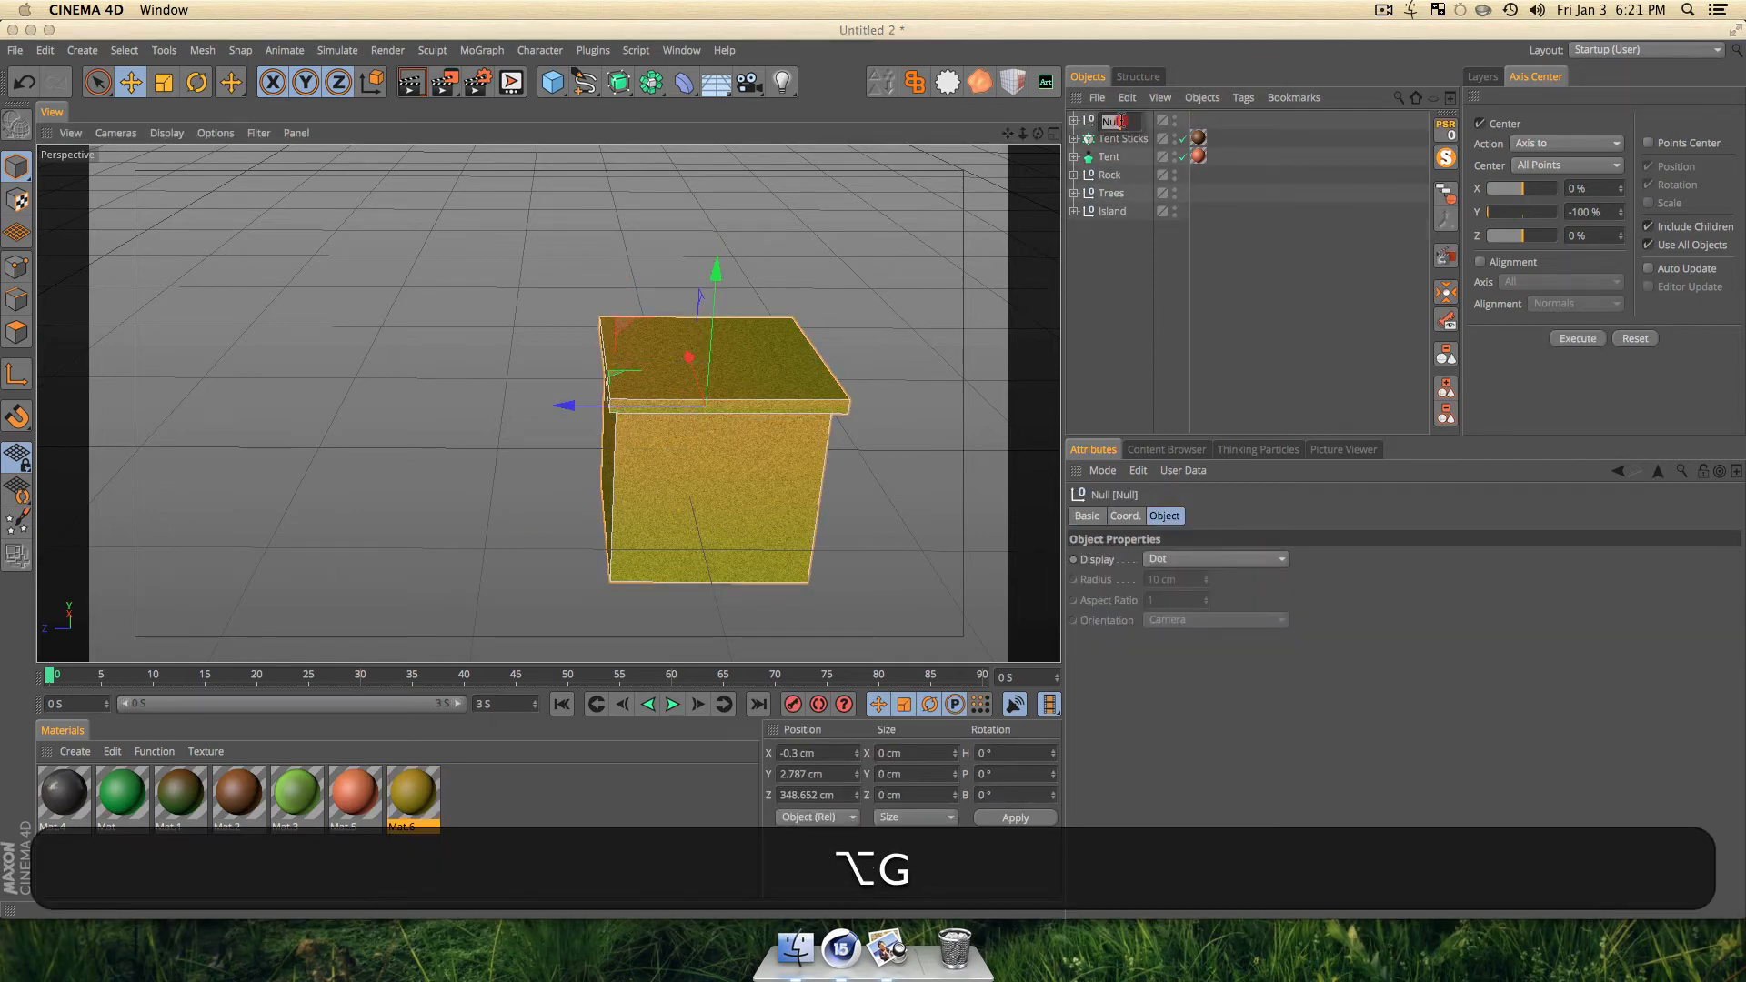
key("Return")
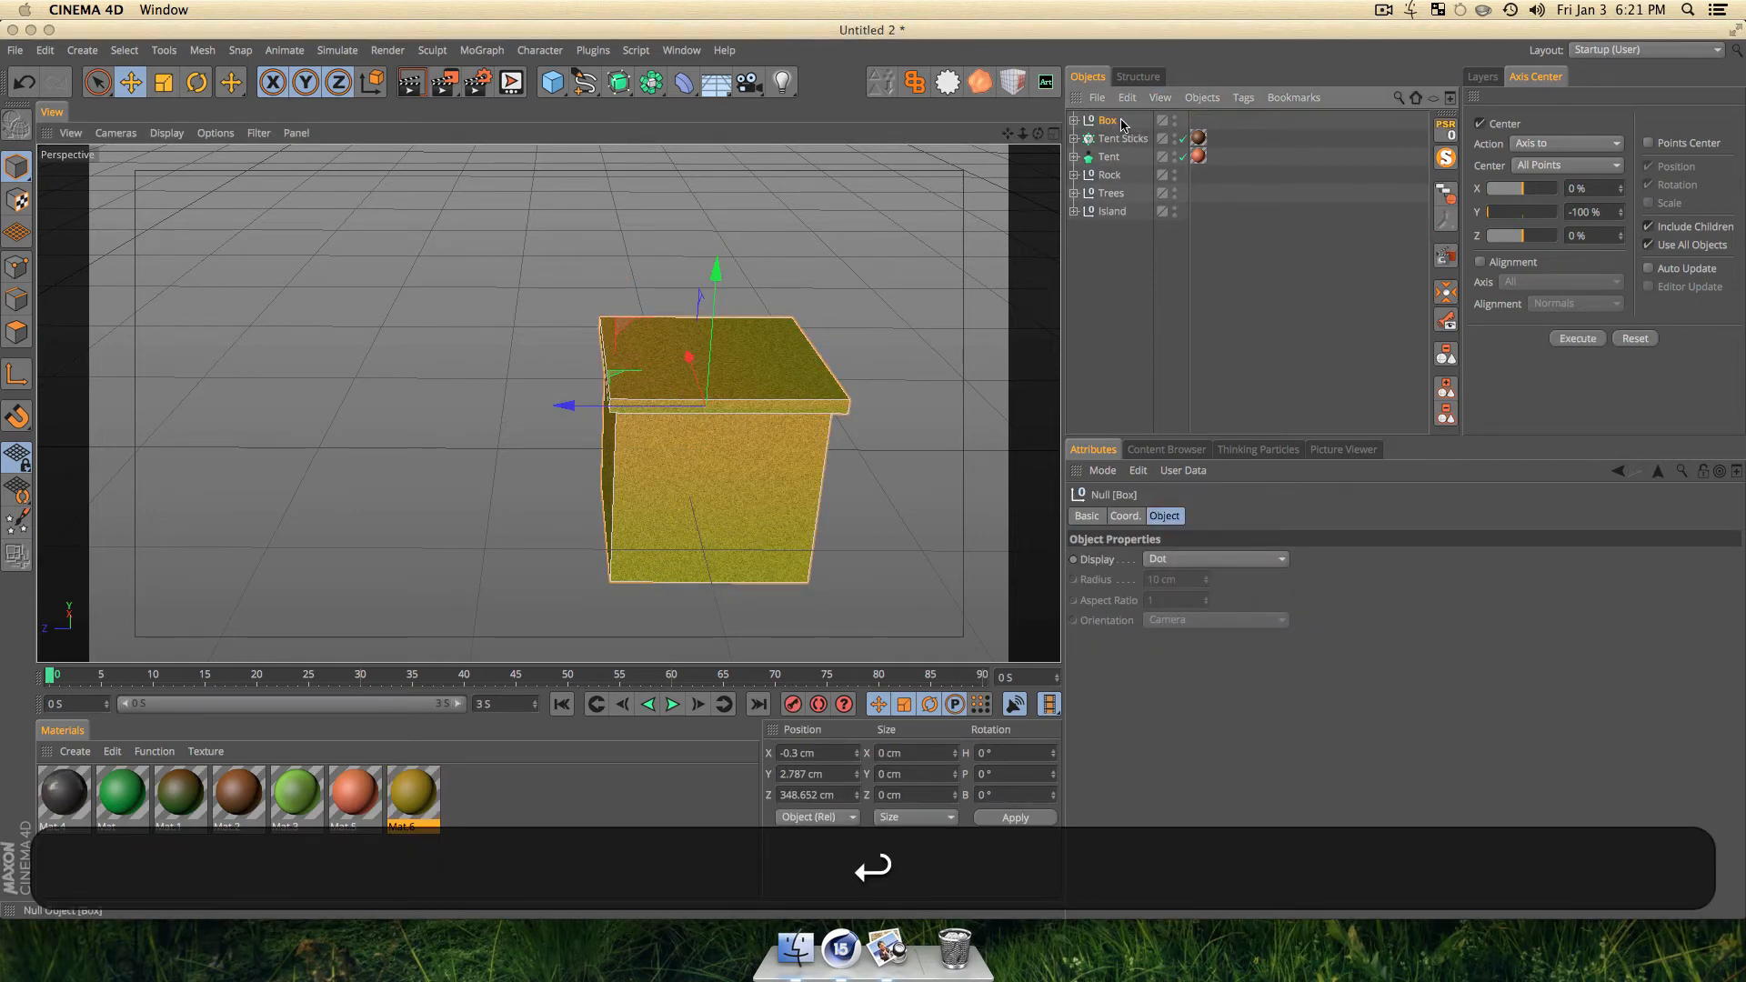
left_click(1126, 342)
Move the Box onto the island's grass beside the tent, to about X 117.8, Y 18.3, Z 78.7 cm.
scroll(888, 443, "down", 10)
key("1")
left_click_drag(875, 417, 449, 465)
scroll(606, 448, "down", 10)
key("1")
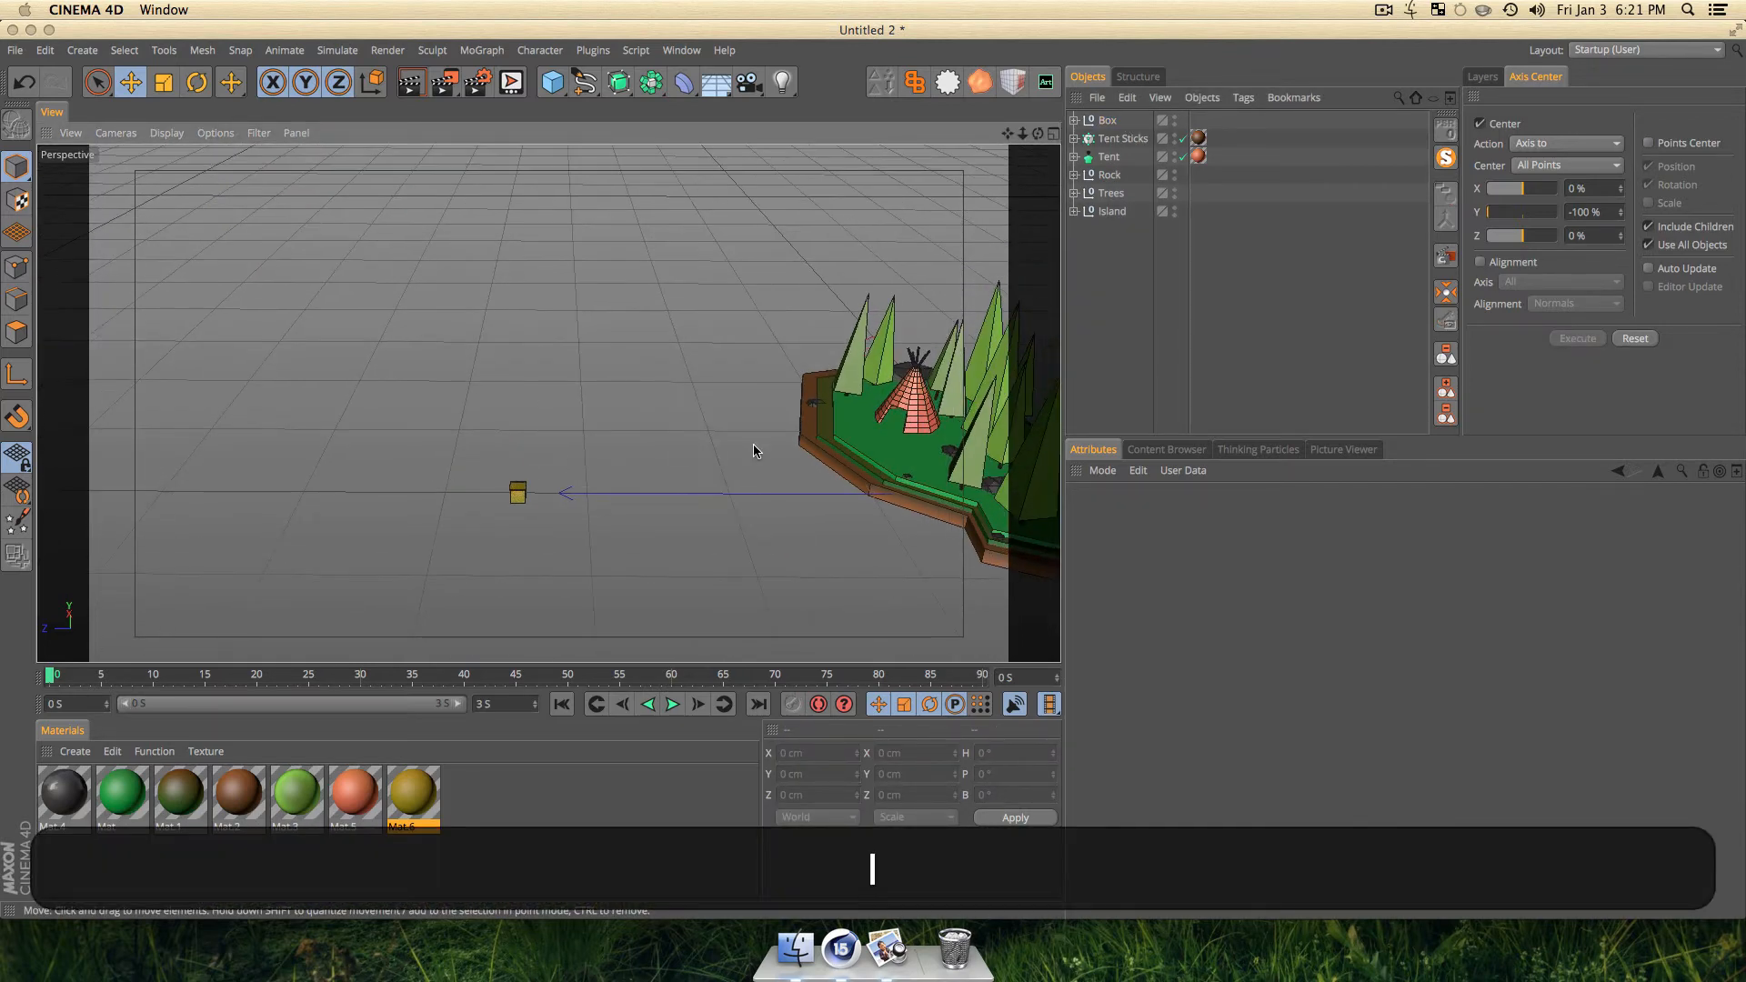
left_click(1108, 121)
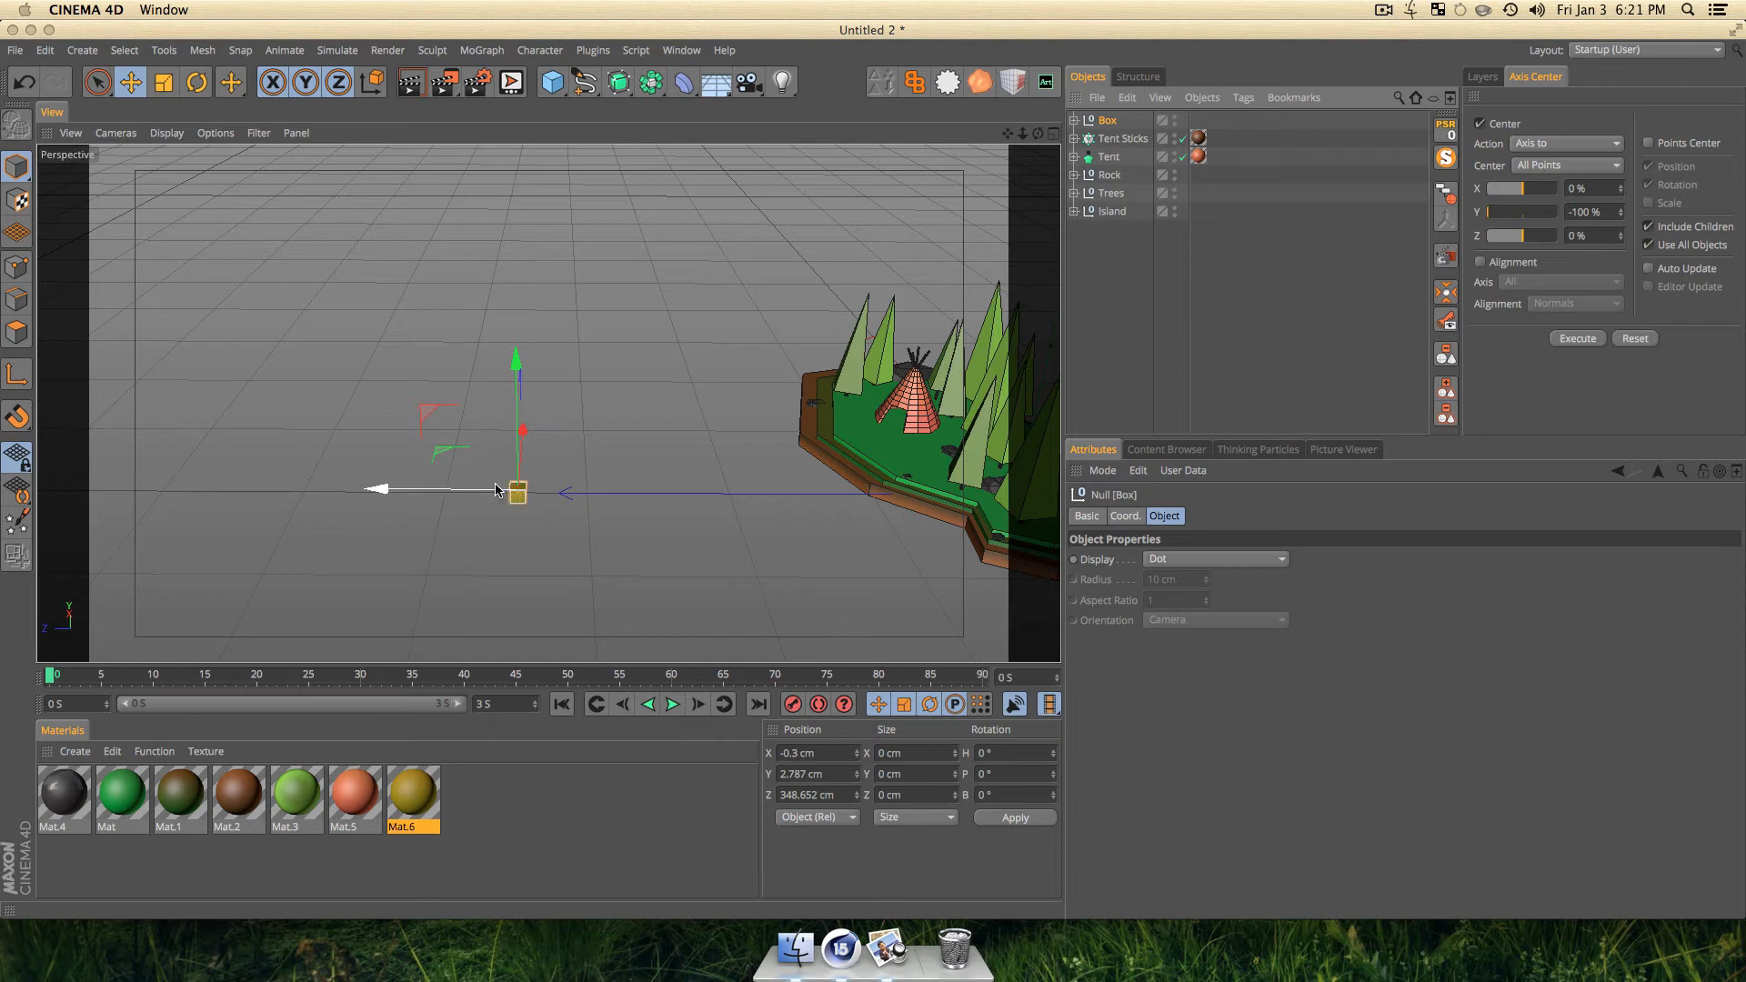
key("e")
left_click_drag(474, 491, 800, 417)
key("3")
scroll(864, 387, "up", 8)
Scale the Box down to about 58 % and adjust its position on the grass.
key("t")
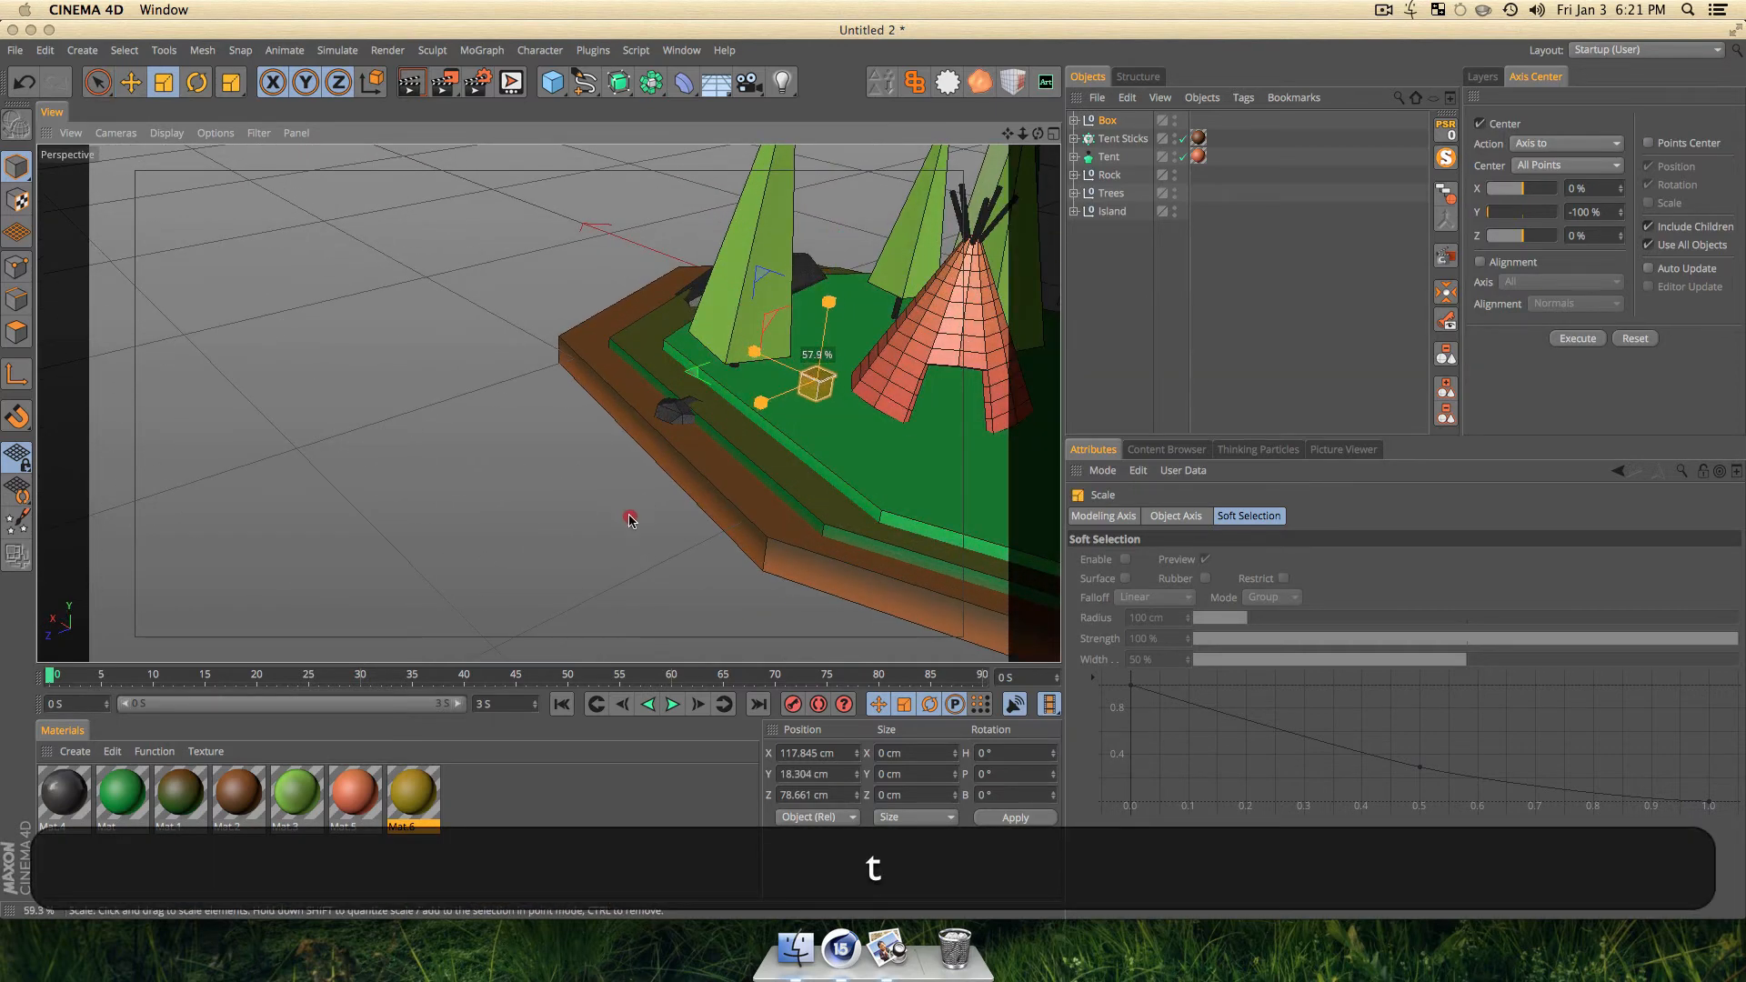
left_click_drag(629, 520, 626, 522)
scroll(778, 404, "up", 6)
scroll(895, 306, "up", 6)
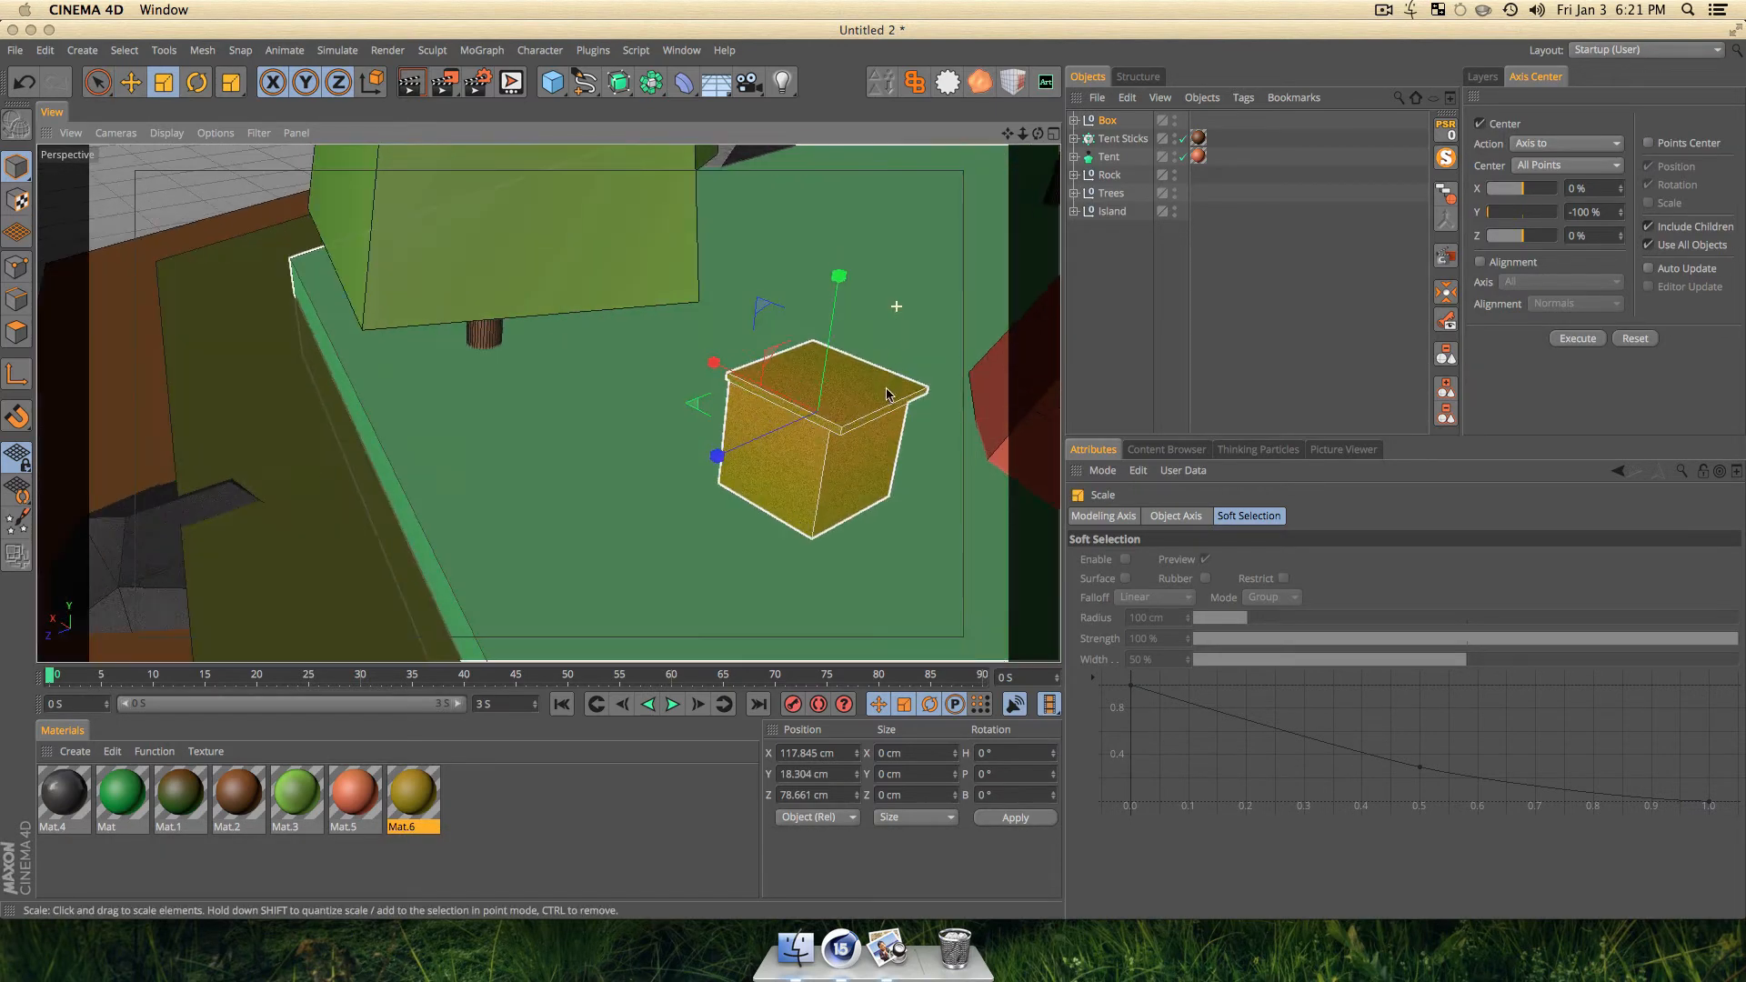
left_click(878, 396)
key("e")
left_click_drag(806, 375, 796, 371)
left_click(1037, 337)
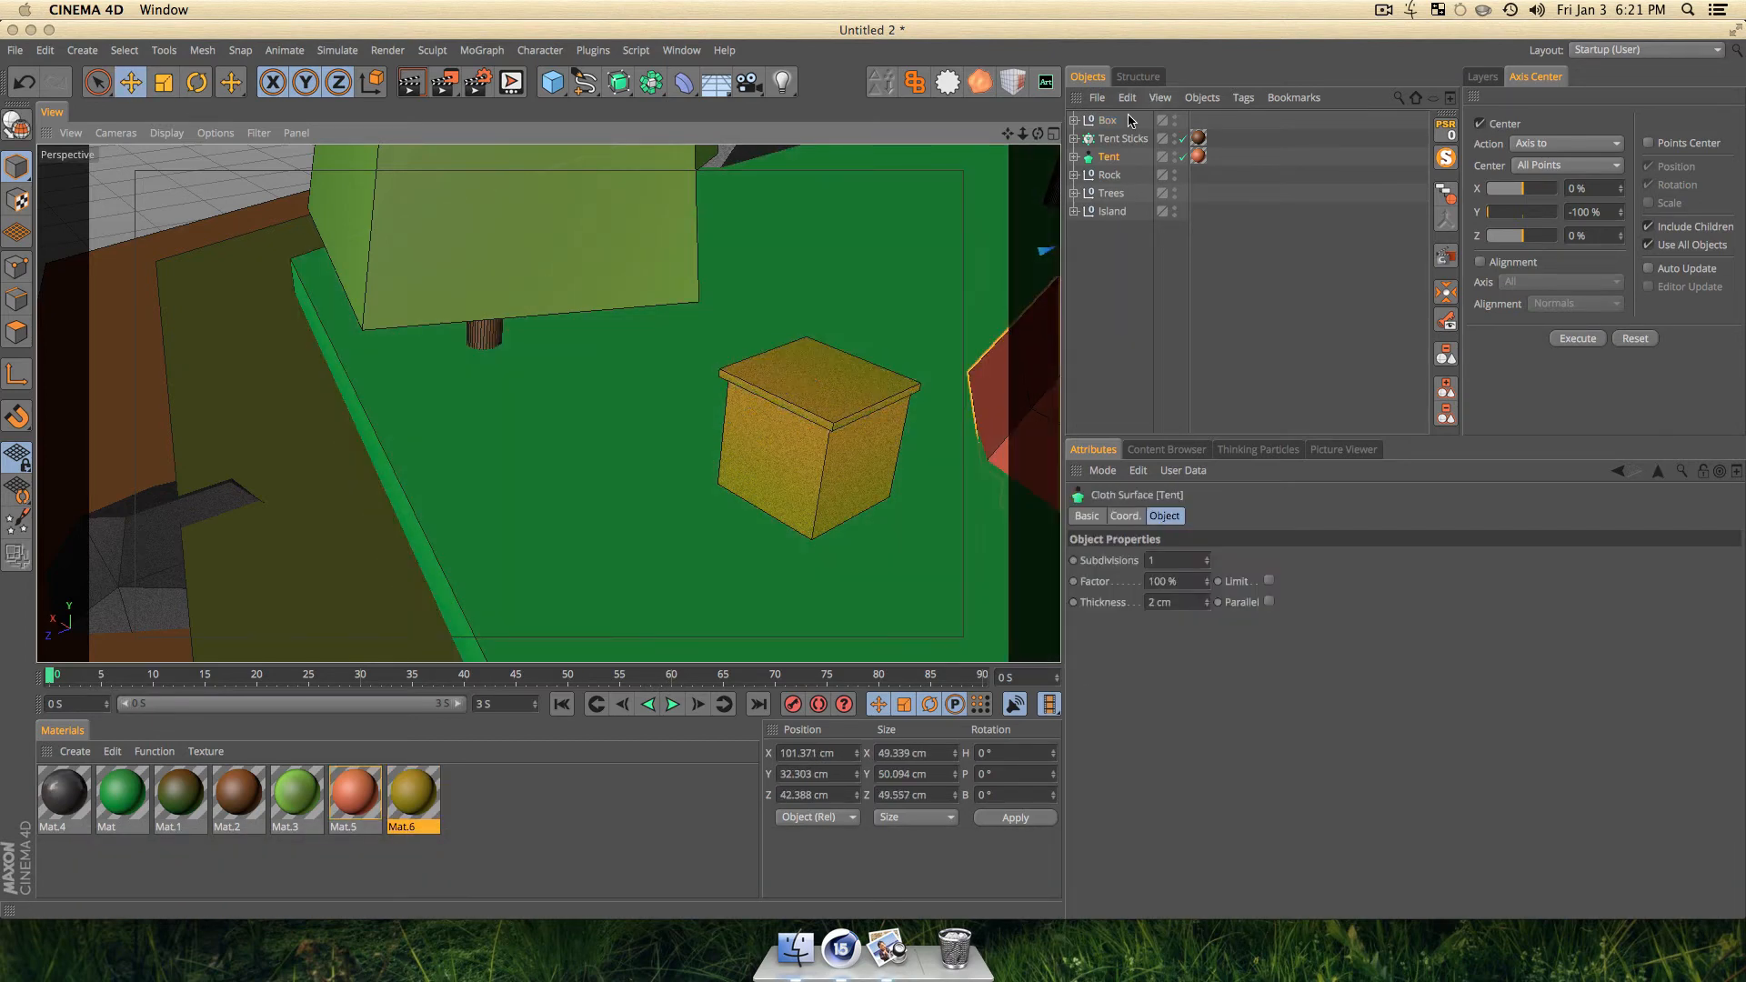
Lower the Box to about Y 12.7 cm on the grass beside the tent and place a copy next to it.
left_click(1106, 122)
key("t")
left_click_drag(872, 455, 861, 413)
key("3")
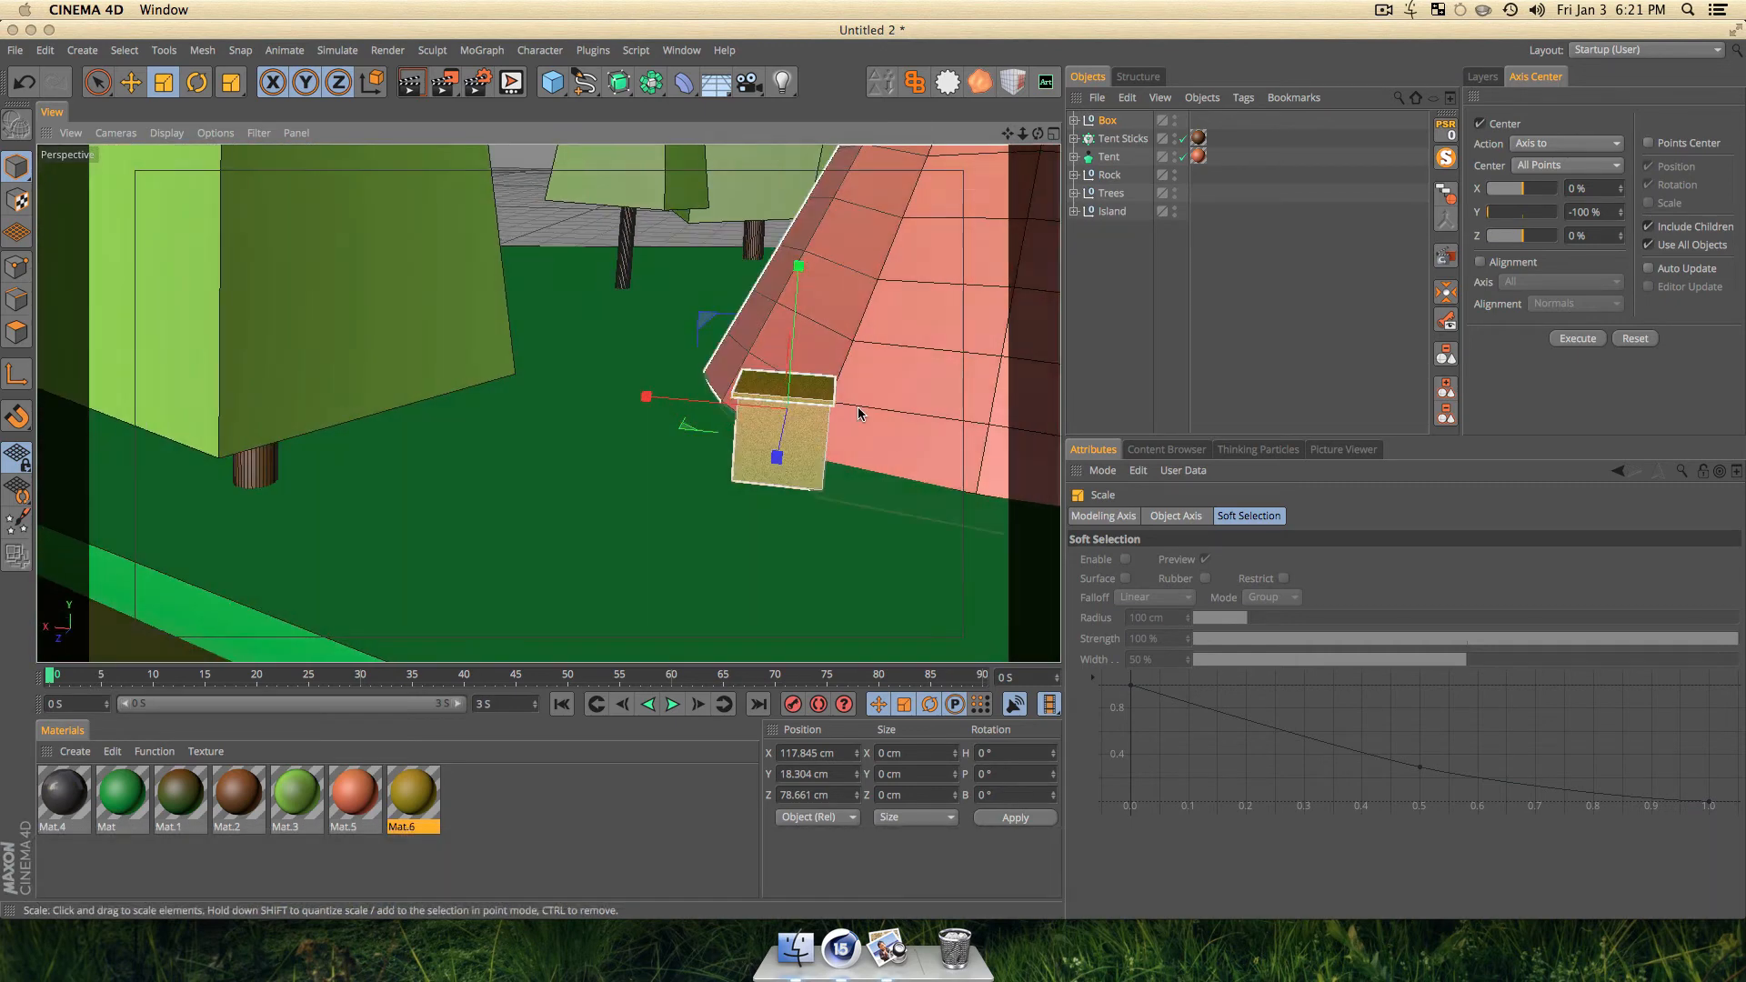
key("e")
left_click_drag(787, 354, 567, 536)
Rotate the copied box to a heading of about -36.7° and enlarge it, positioned near X 126.6 cm.
key("super+r")
key("t")
left_click_drag(754, 435, 909, 429)
key("e")
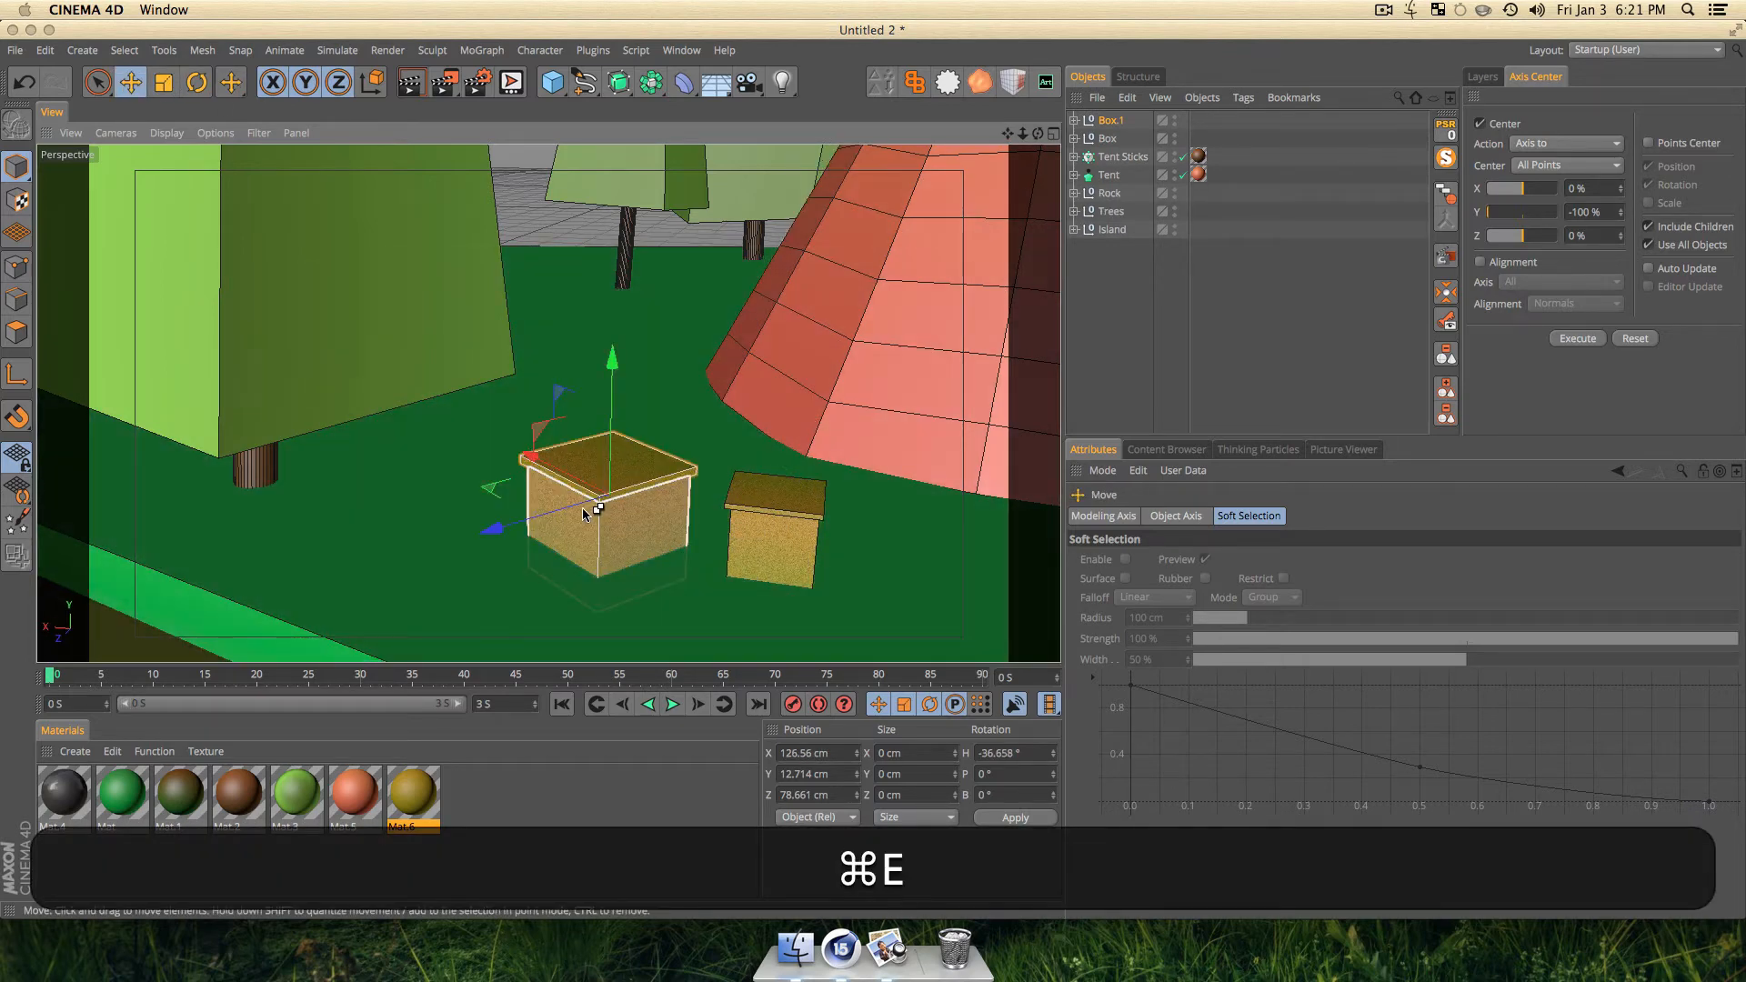
Copy the large box to about X 121, Z 71.1 cm, rotate its heading to about -77.7° and scale it to about 78 %.
left_click_drag(585, 510, 723, 472, "super")
key("super+r")
key("t")
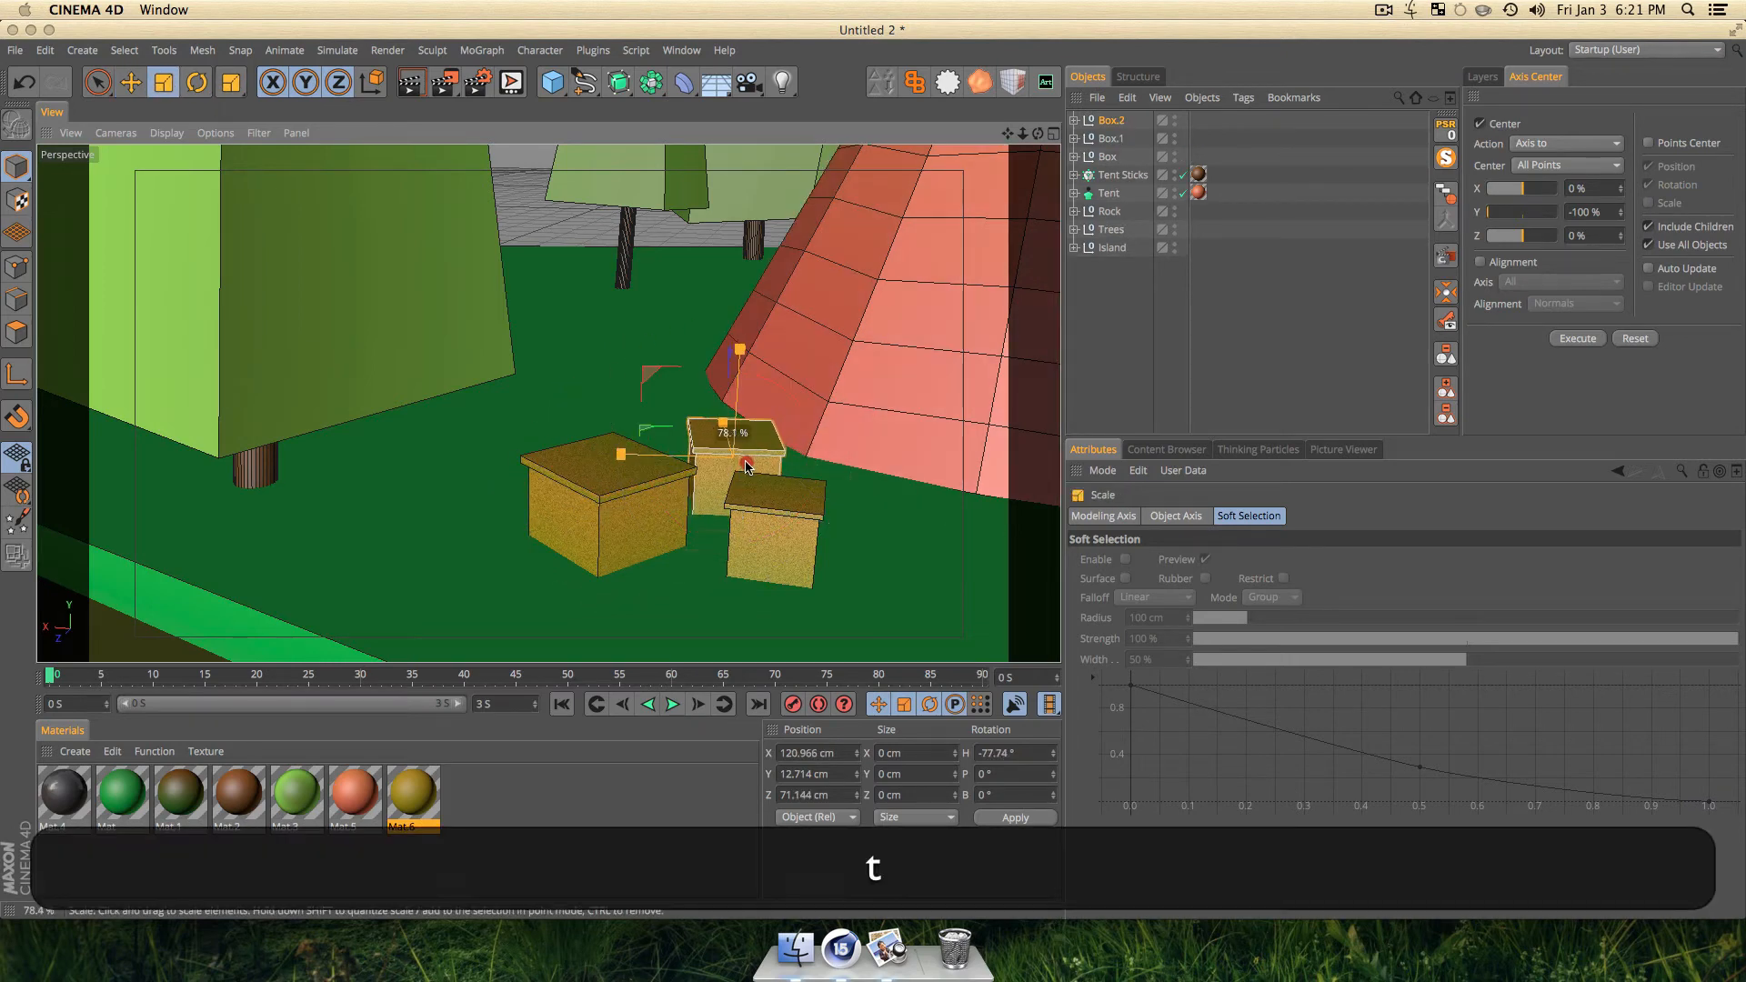
Stack a smaller, rotated copy on top of the rear box and render a preview of the whole scene.
key("e")
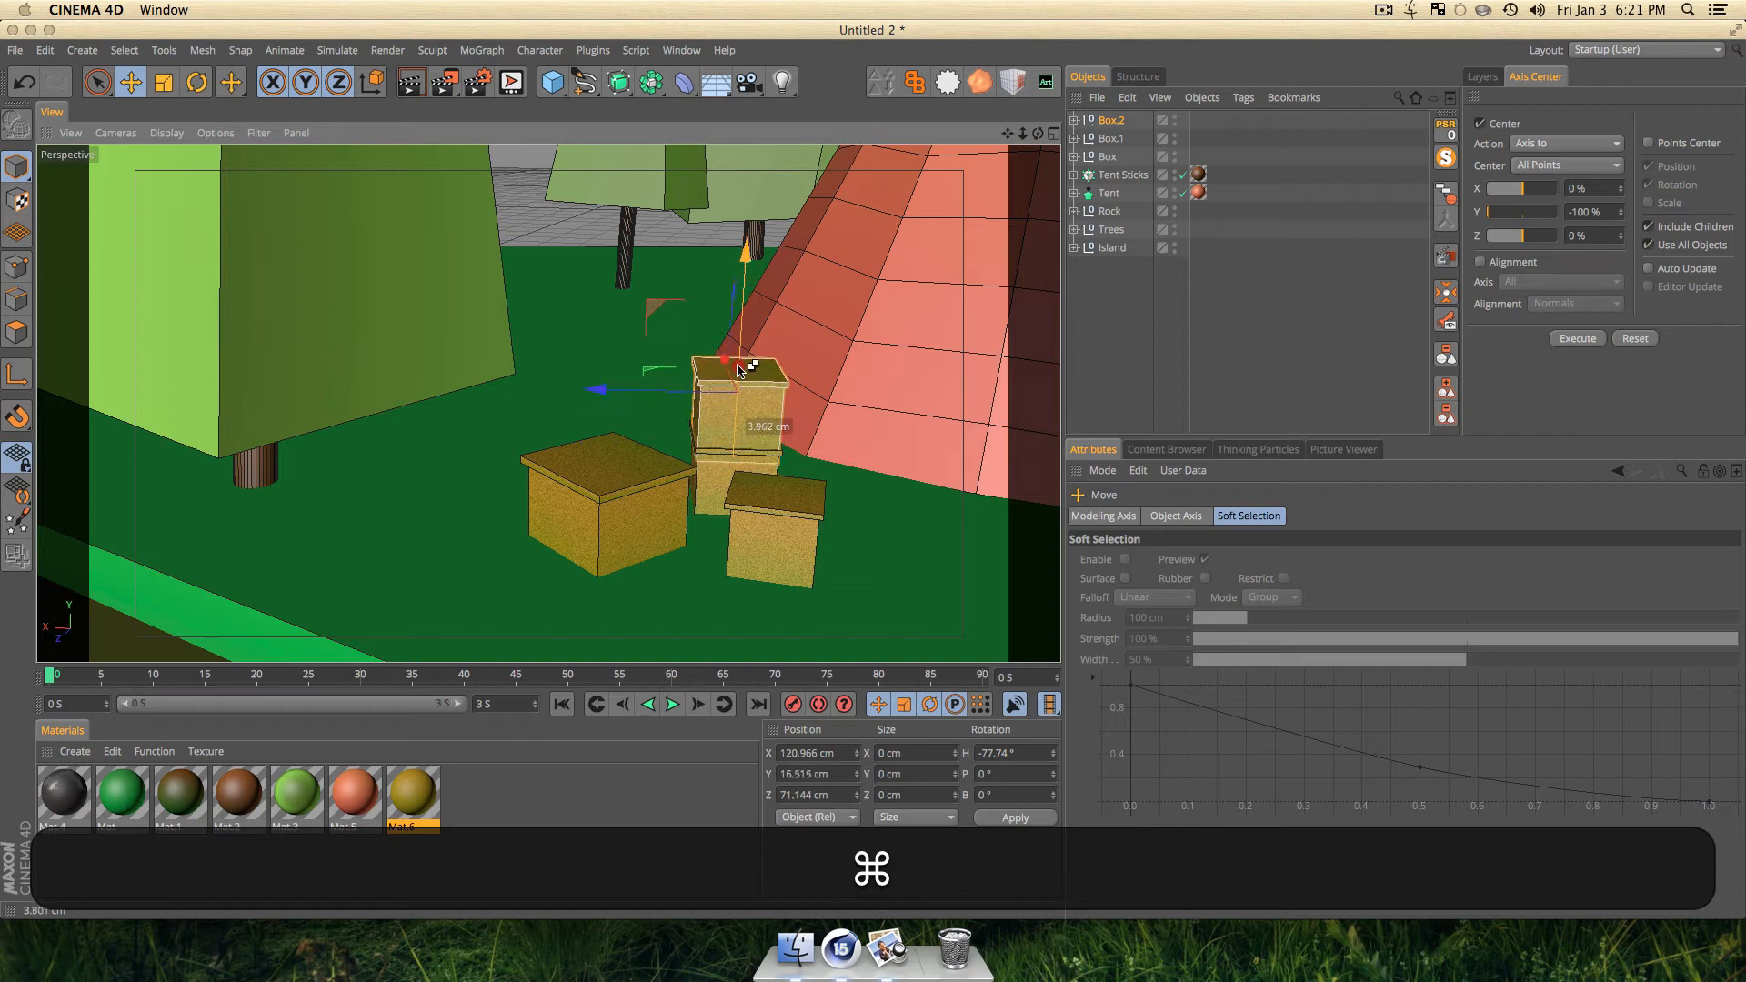
key("super+t")
mouse_move(737, 353)
left_mouse_down("super")
mouse_move(732, 397)
mouse_move(738, 355)
left_mouse_up("super")
key("r")
key("e")
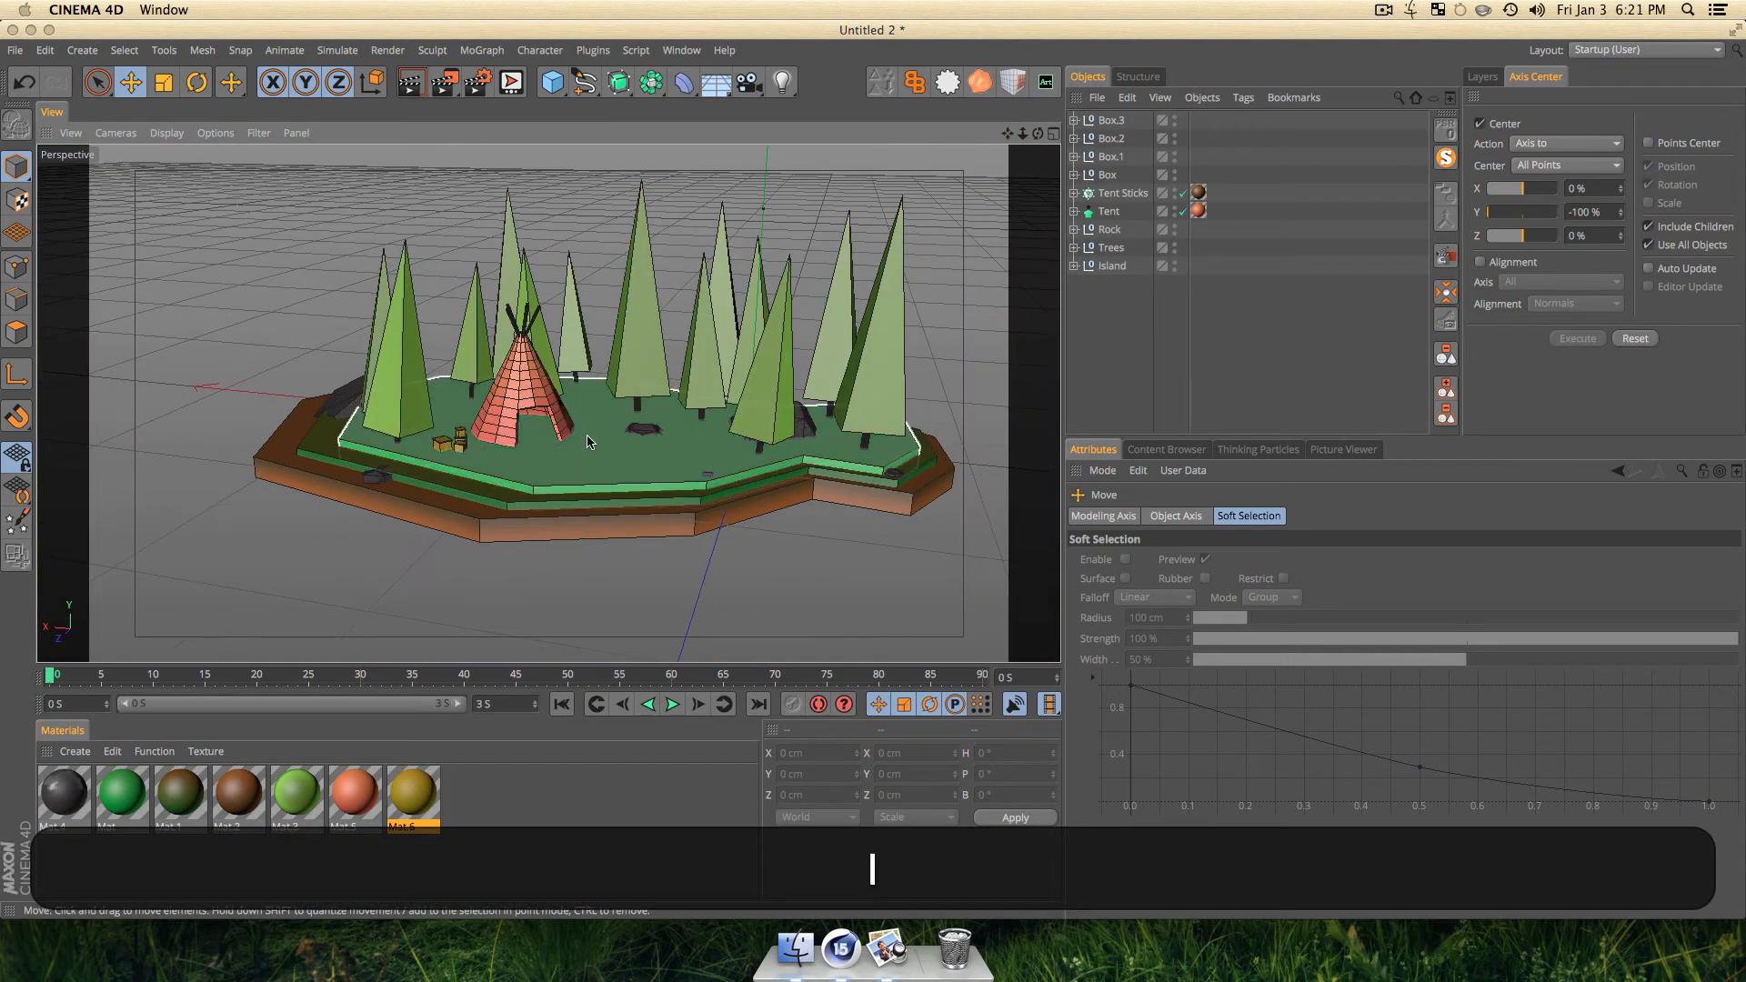
key("super+r")
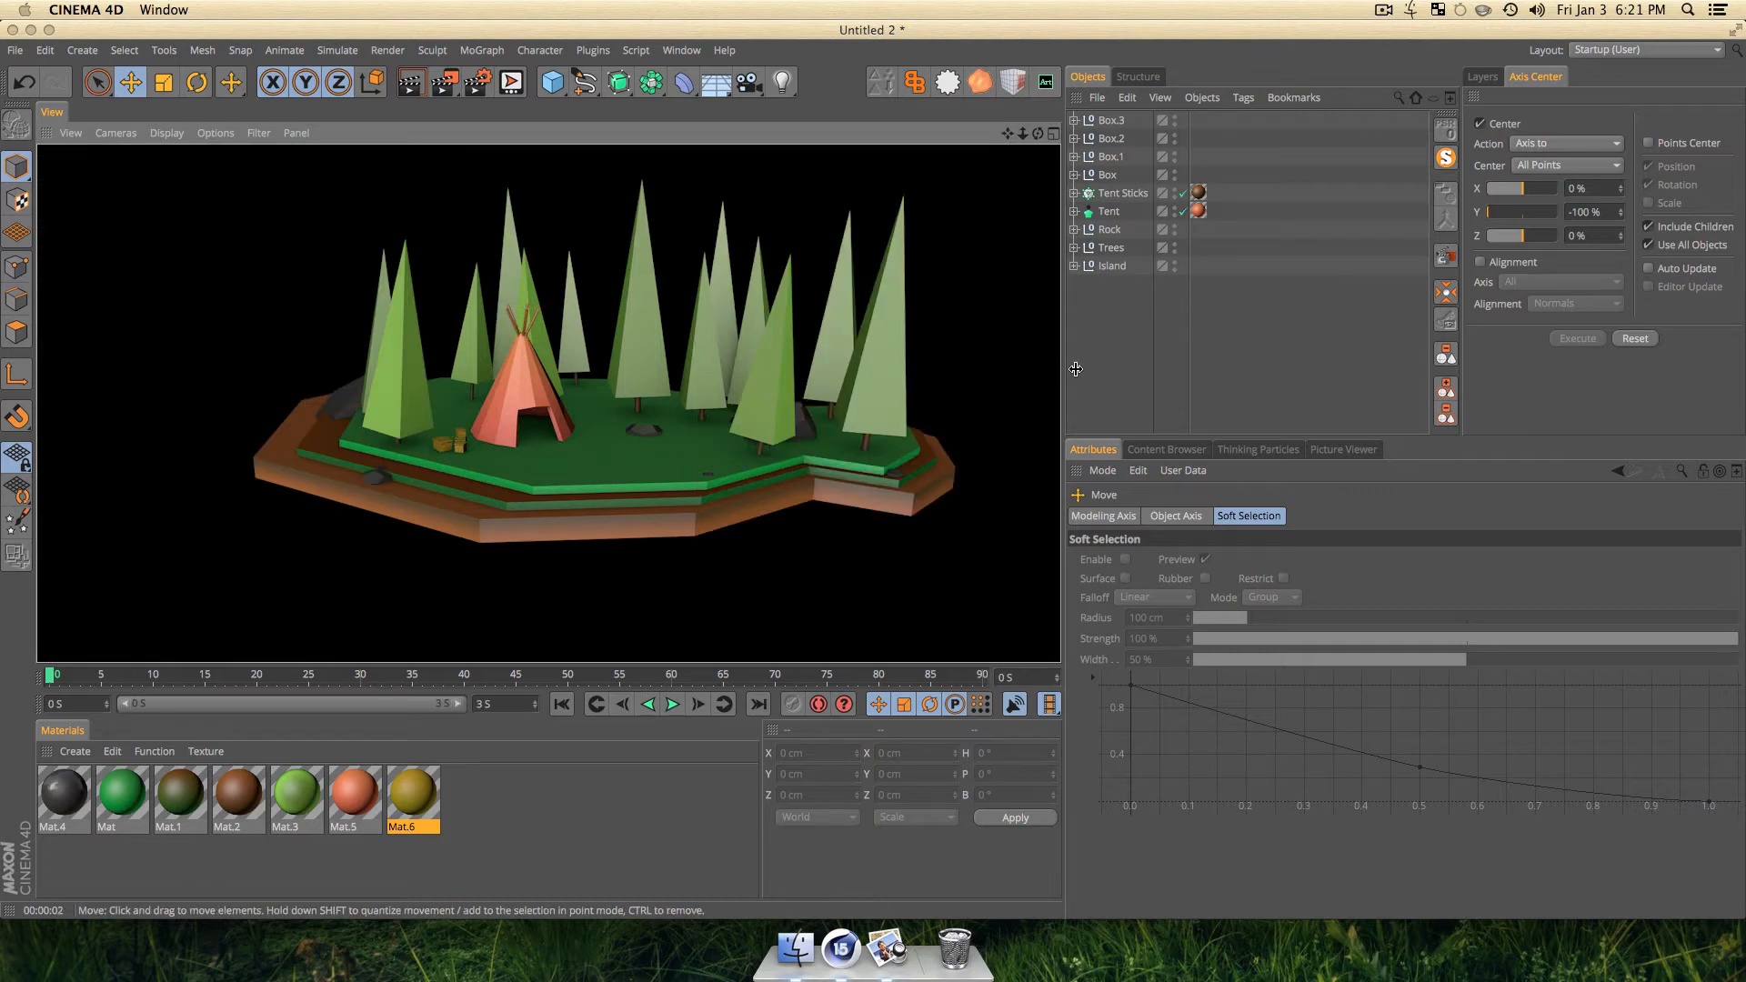
left_click(1139, 356)
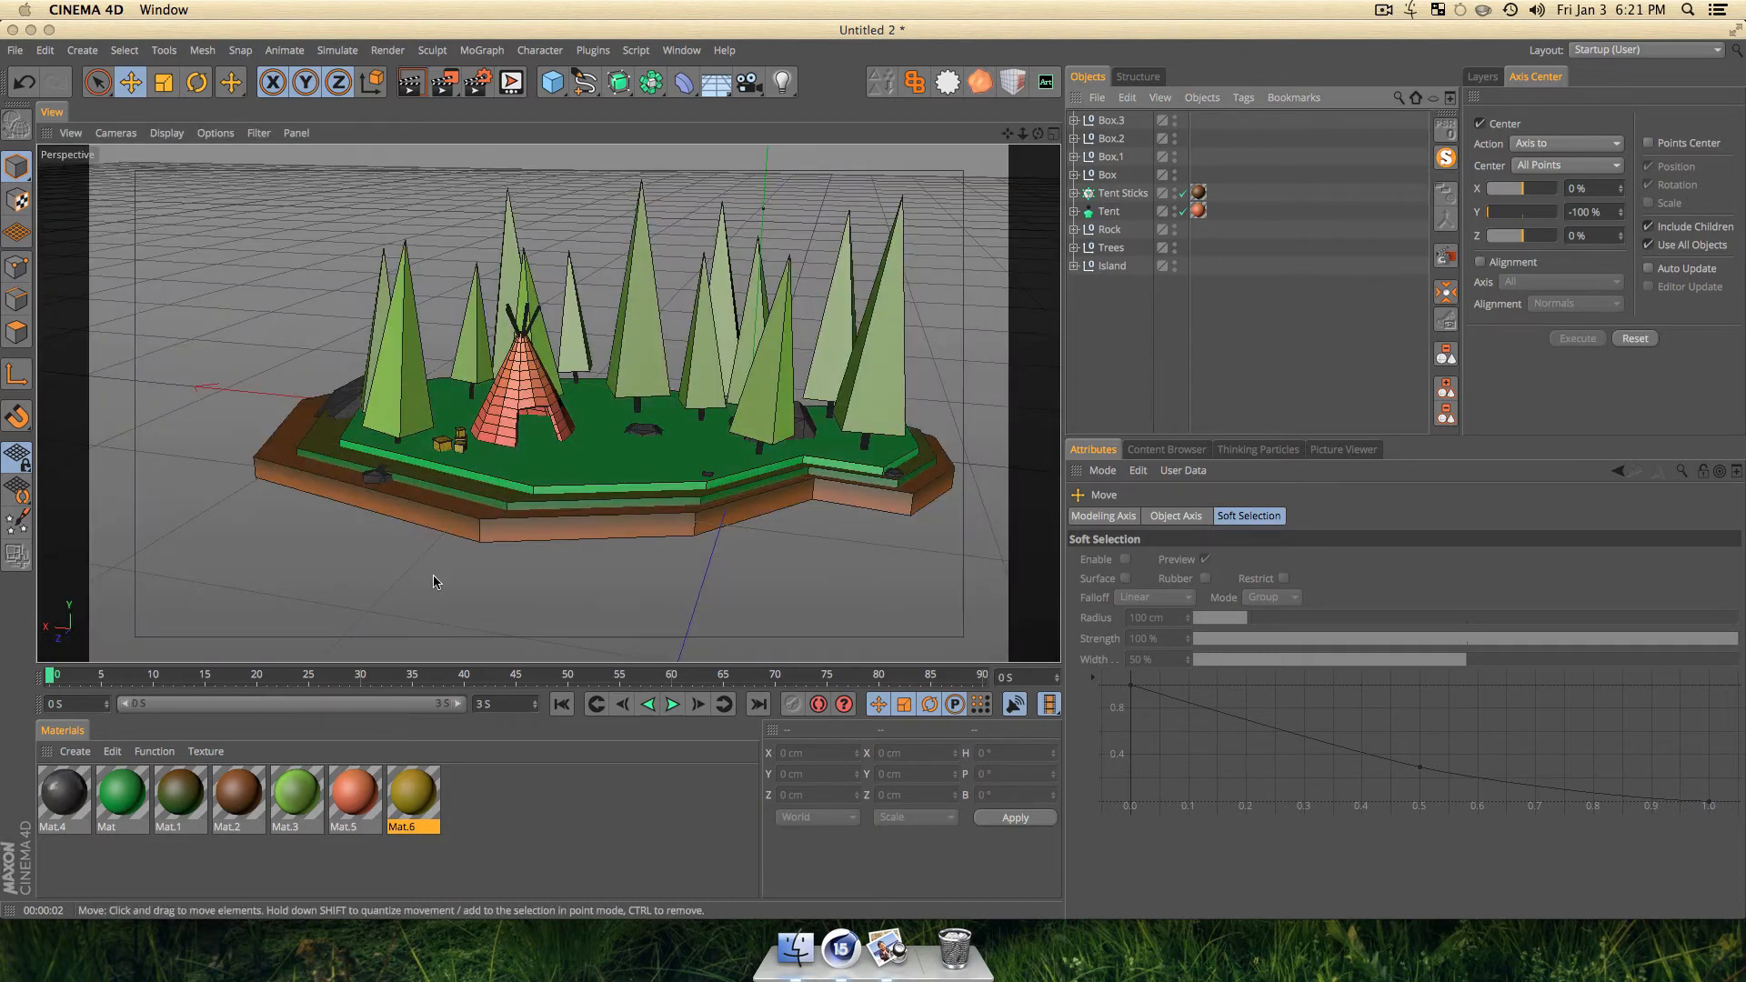
Add a Platonic primitive, shrink it to about 5.3 cm and move it in front of the island to about Z 170.6 cm.
left_click(554, 79)
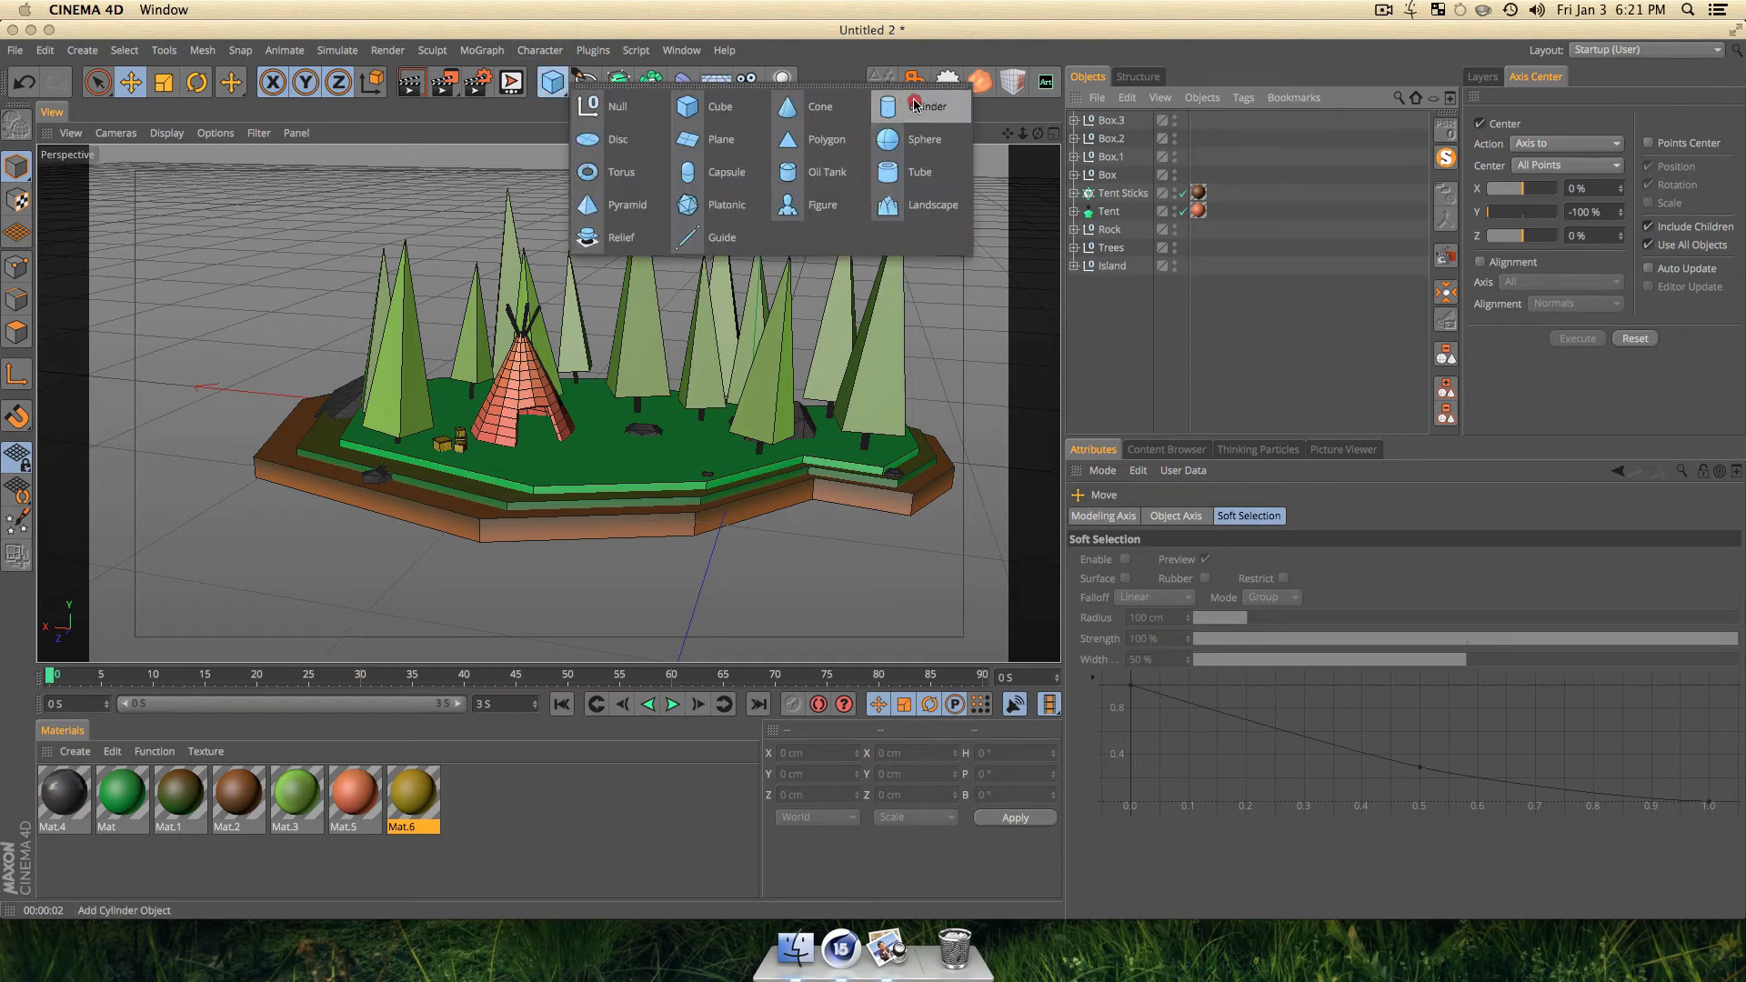
left_click(728, 205)
key("t")
left_click_drag(826, 380, 366, 585)
key("e")
left_click_drag(732, 491, 683, 648)
key("t")
left_click_drag(924, 483, 691, 615)
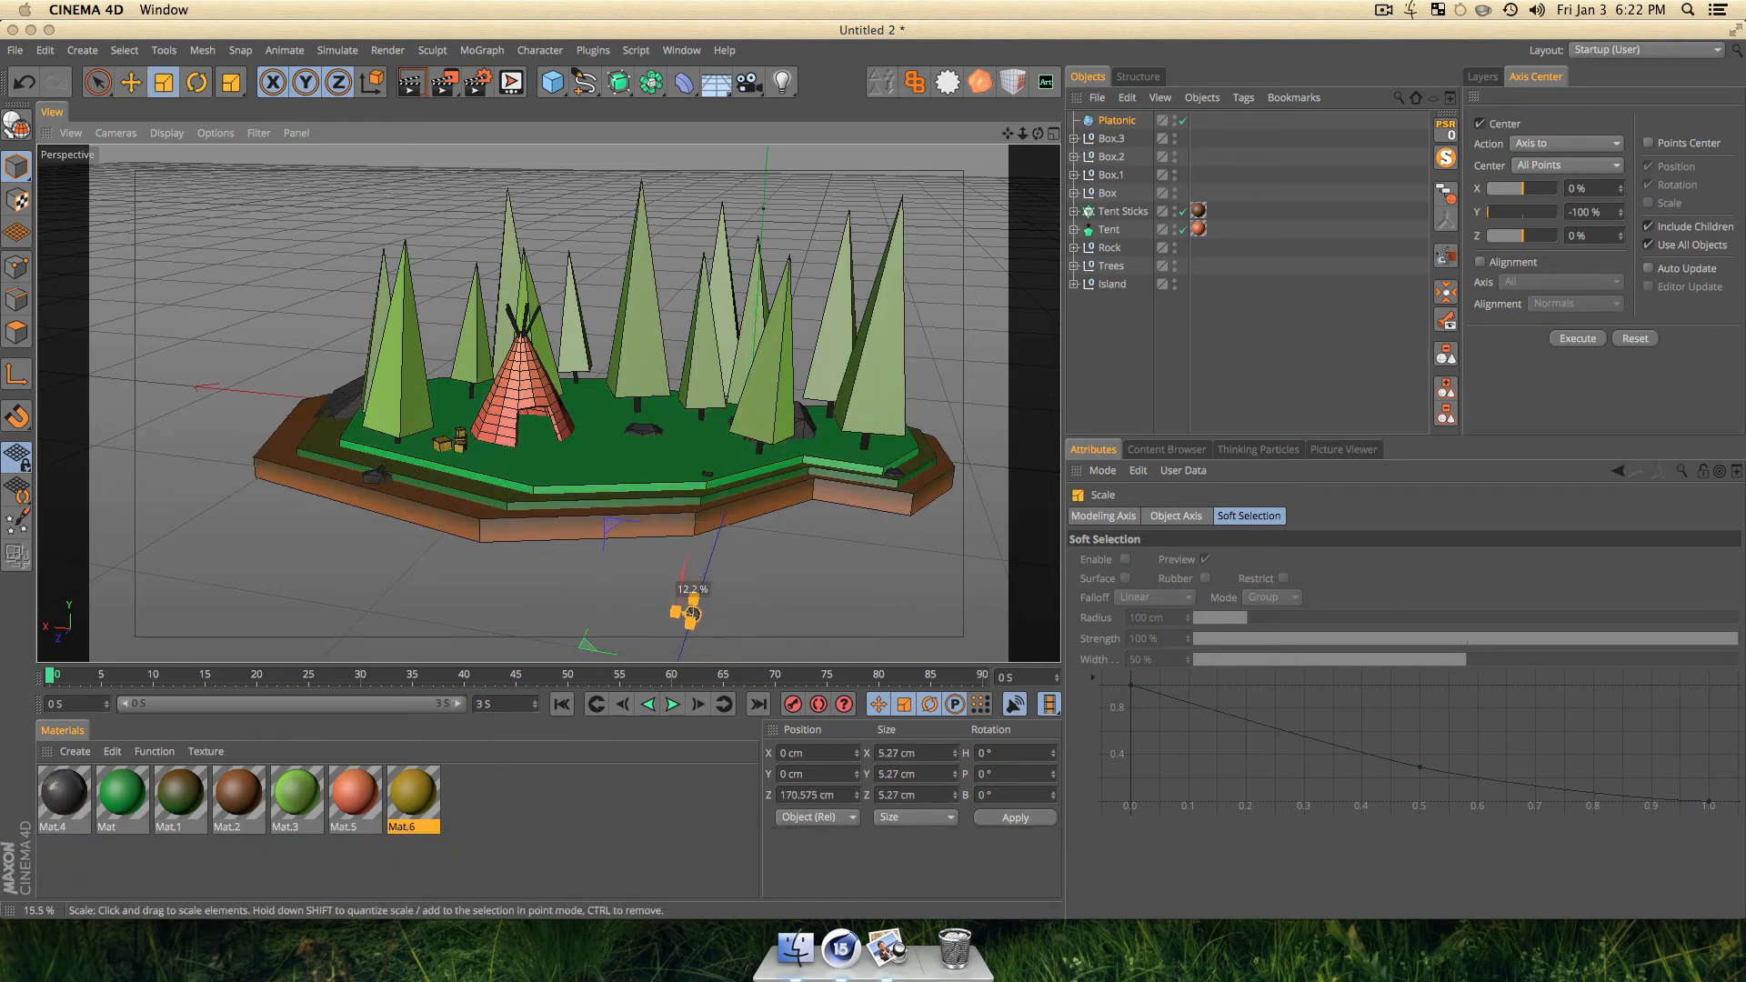
left_click(1109, 353)
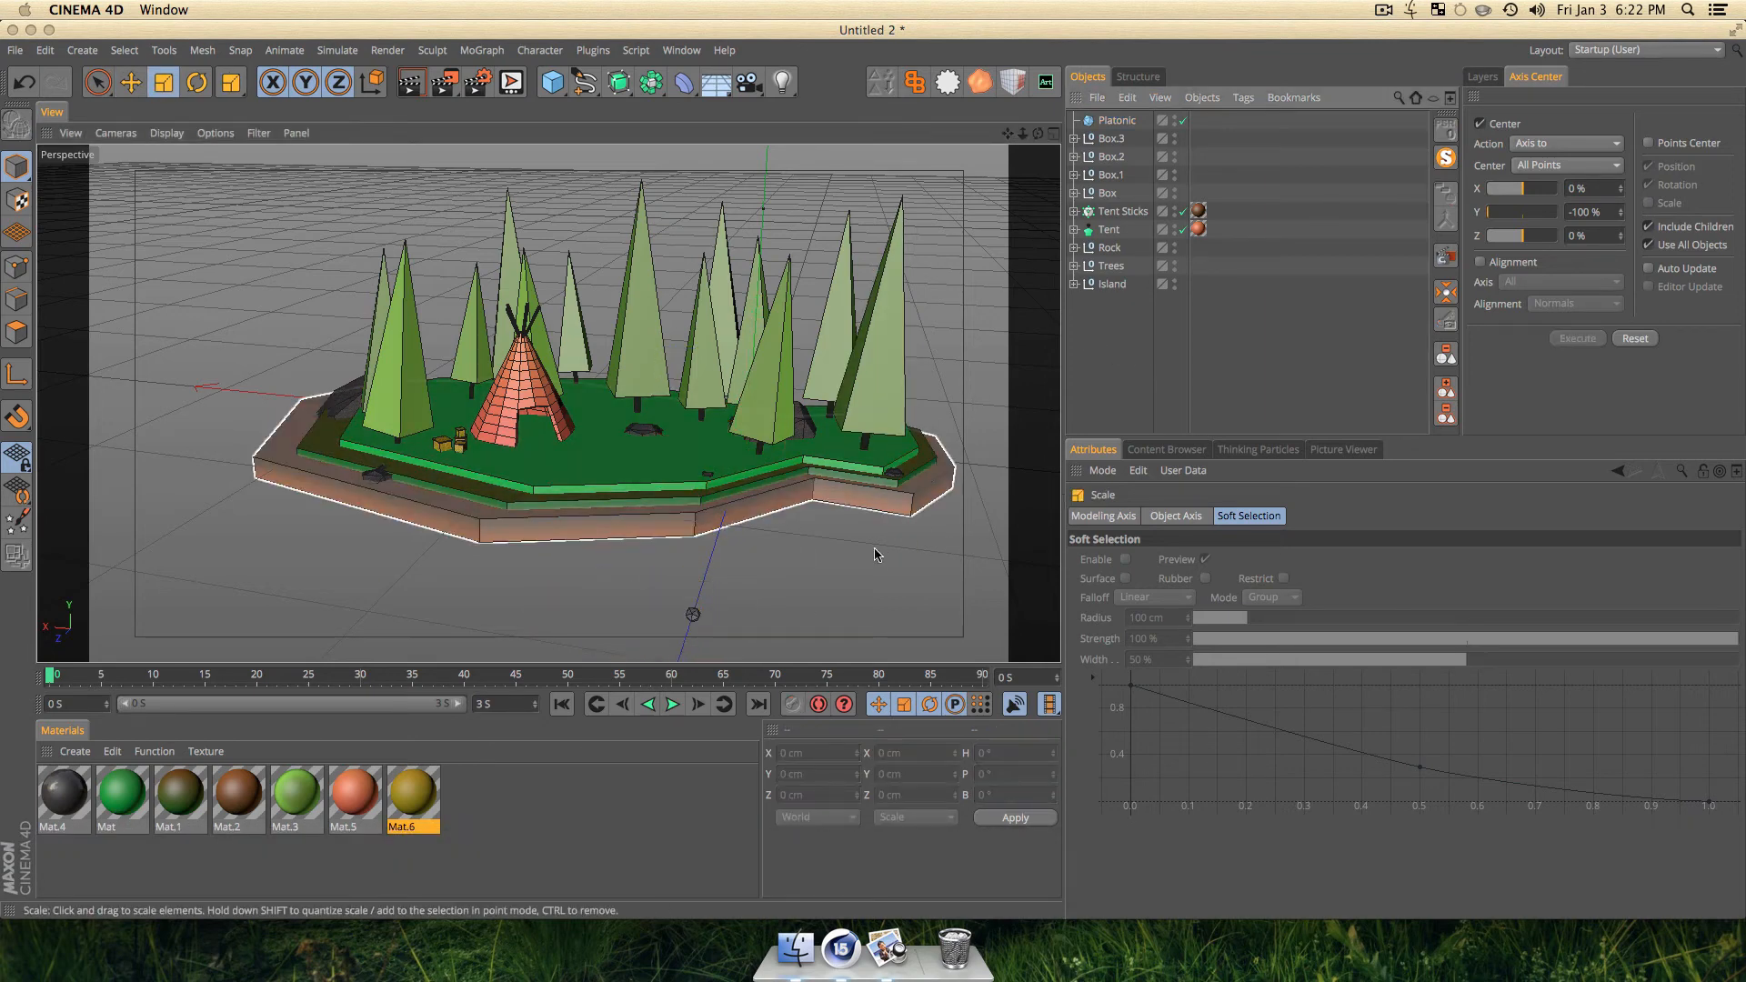
key("l")
middle_click_drag(727, 627, 721, 557, "alt")
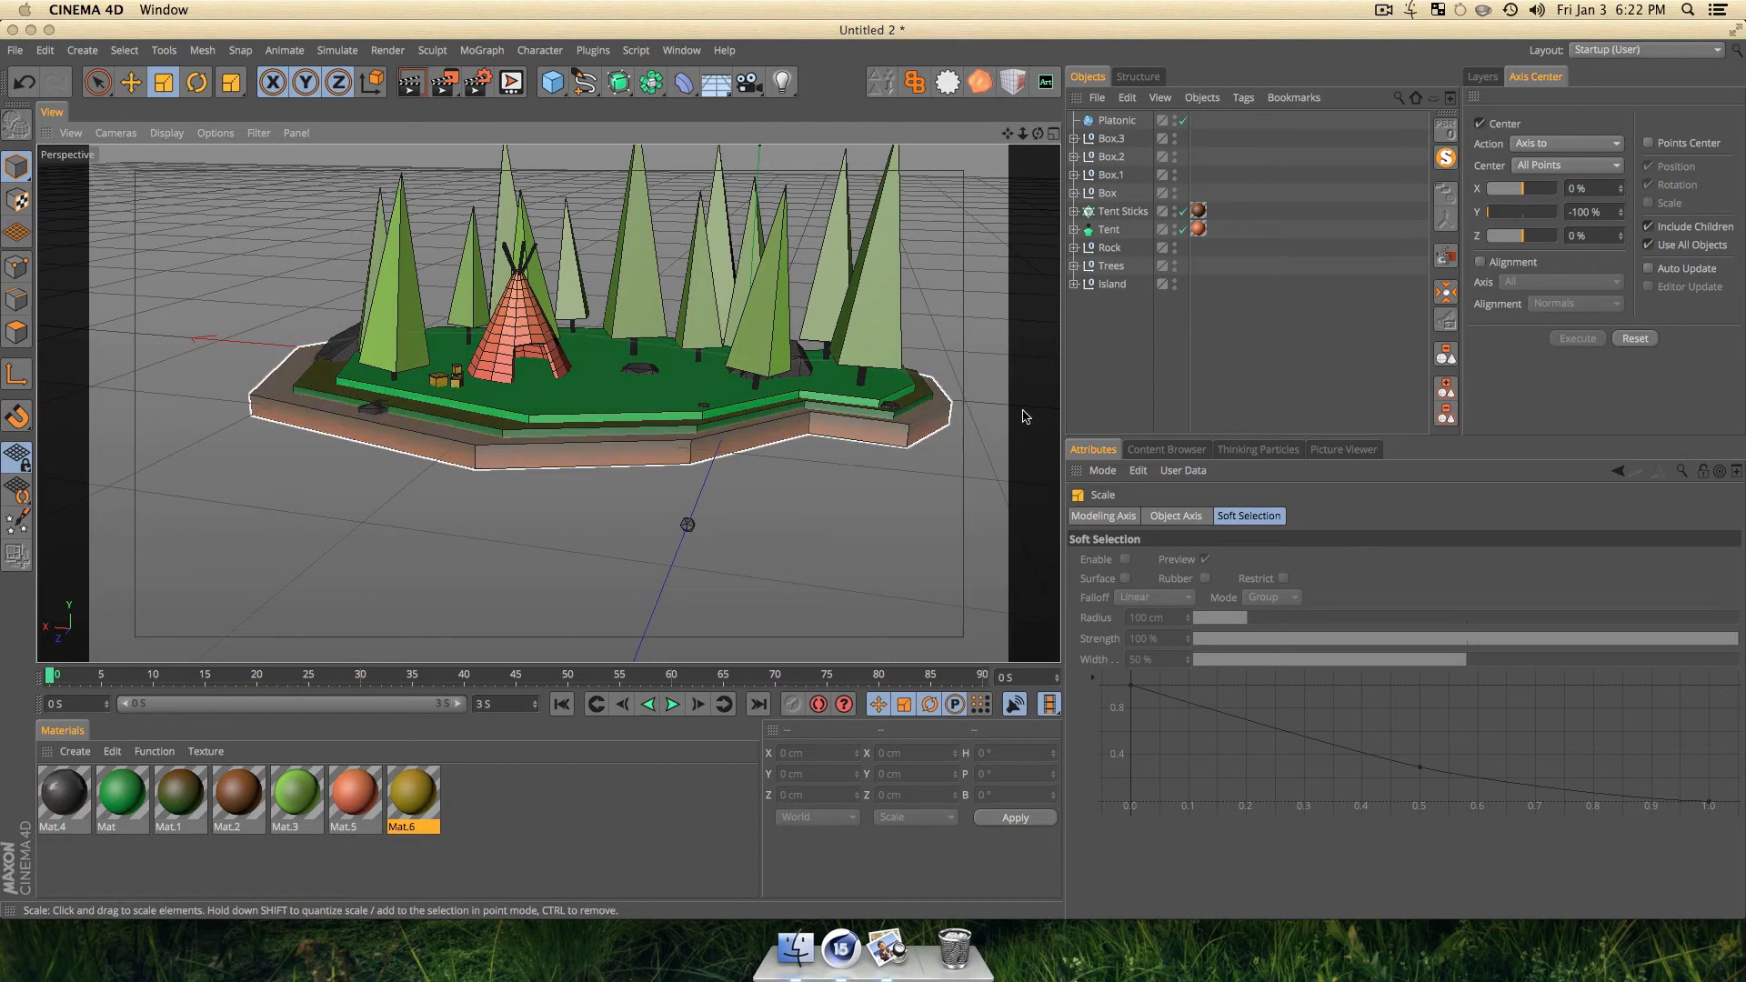
Nest the Platonic inside a new MoGraph Cloner.
left_click(1125, 122)
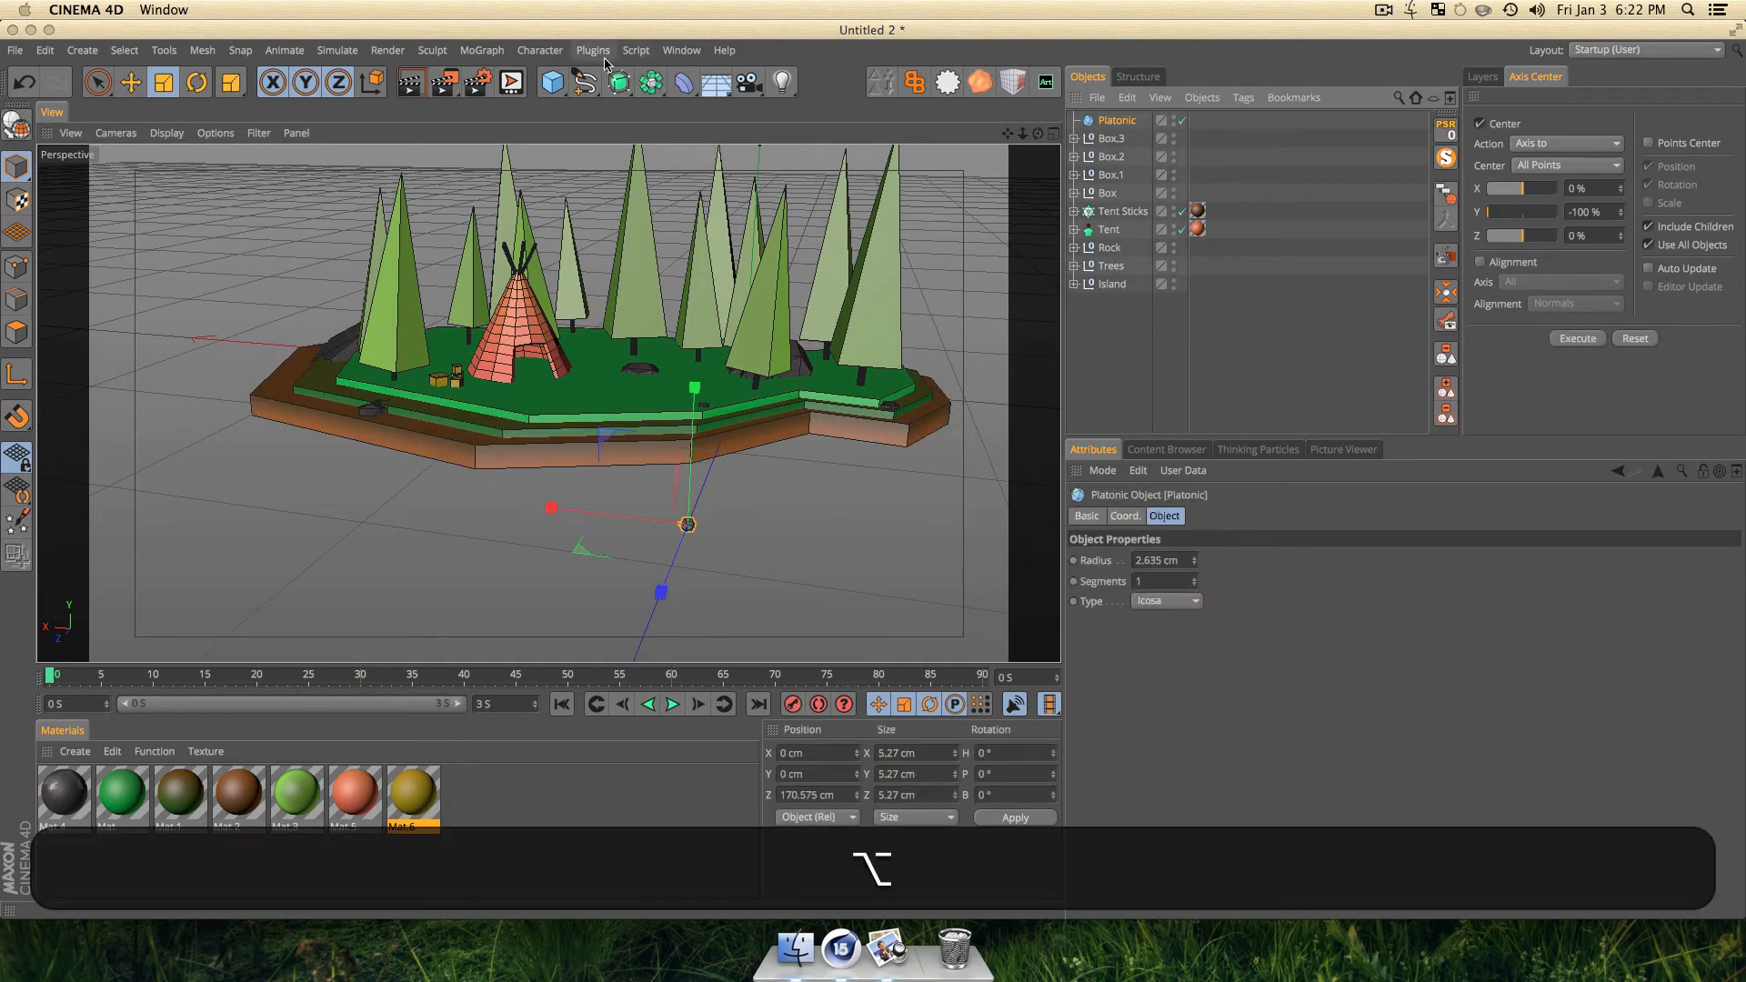
left_click(499, 55)
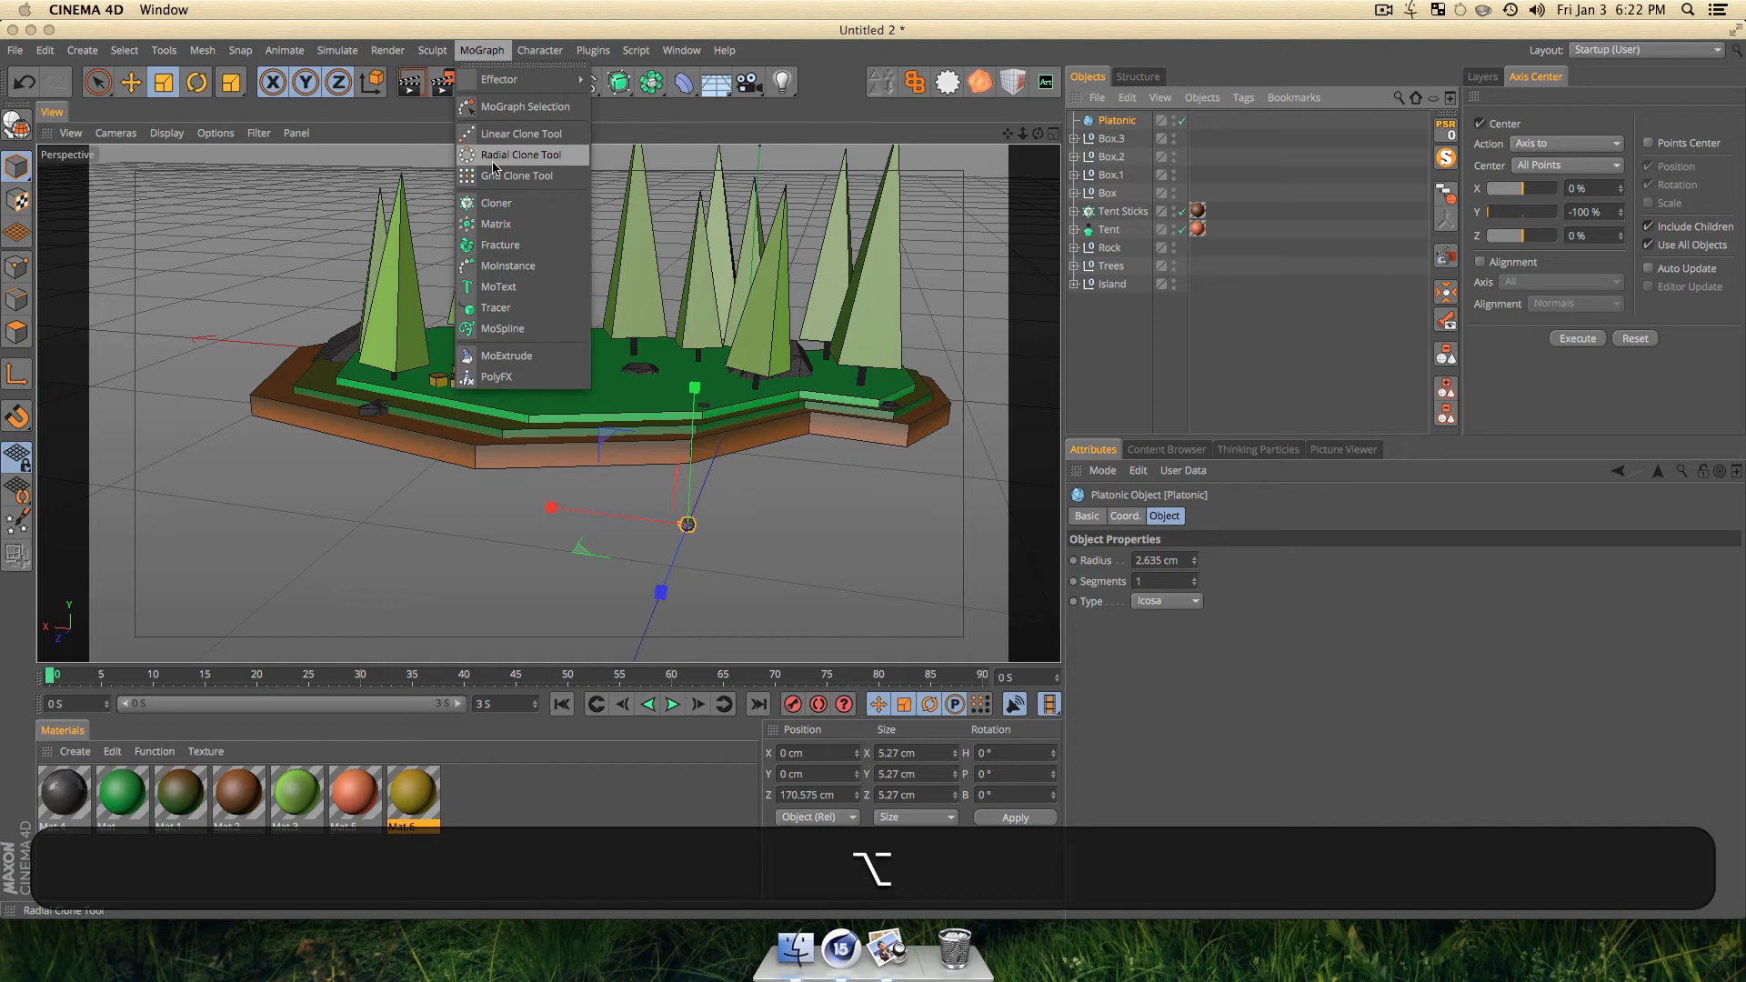
left_click(496, 222, "alt")
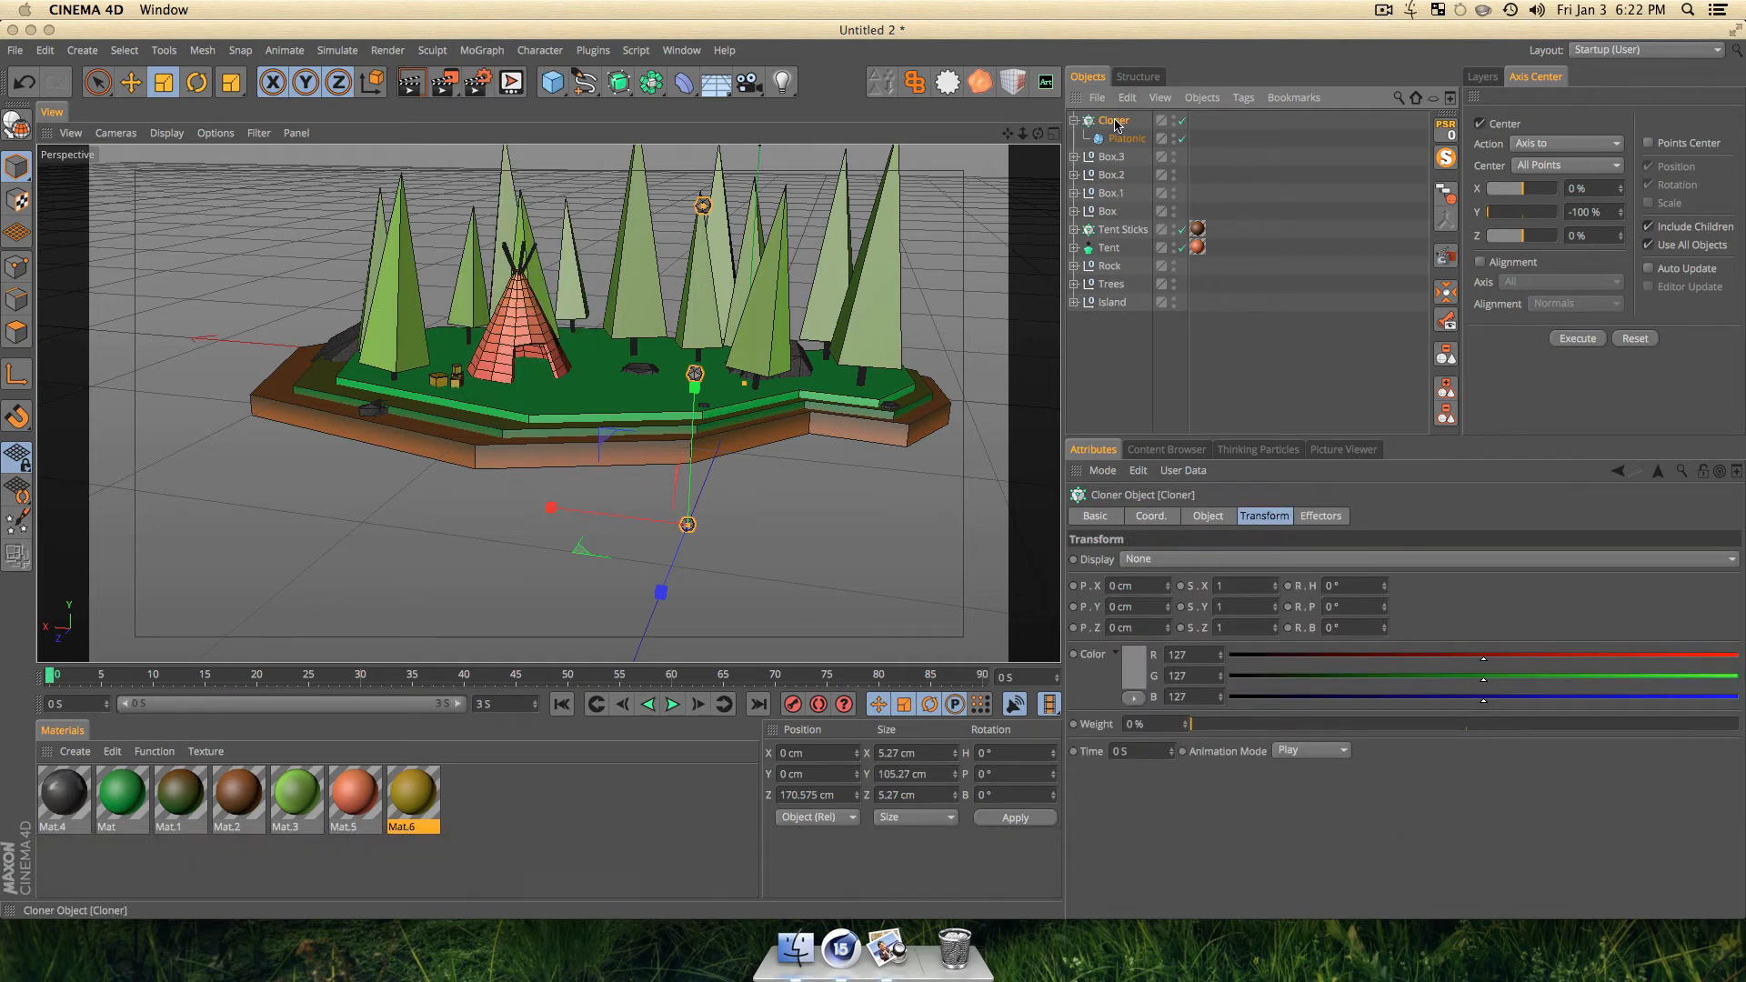
middle_click_drag(639, 552, 842, 447, "alt")
middle_click_drag(549, 401, 327, 436, "alt")
right_click_drag(705, 461, 1060, 485, "alt")
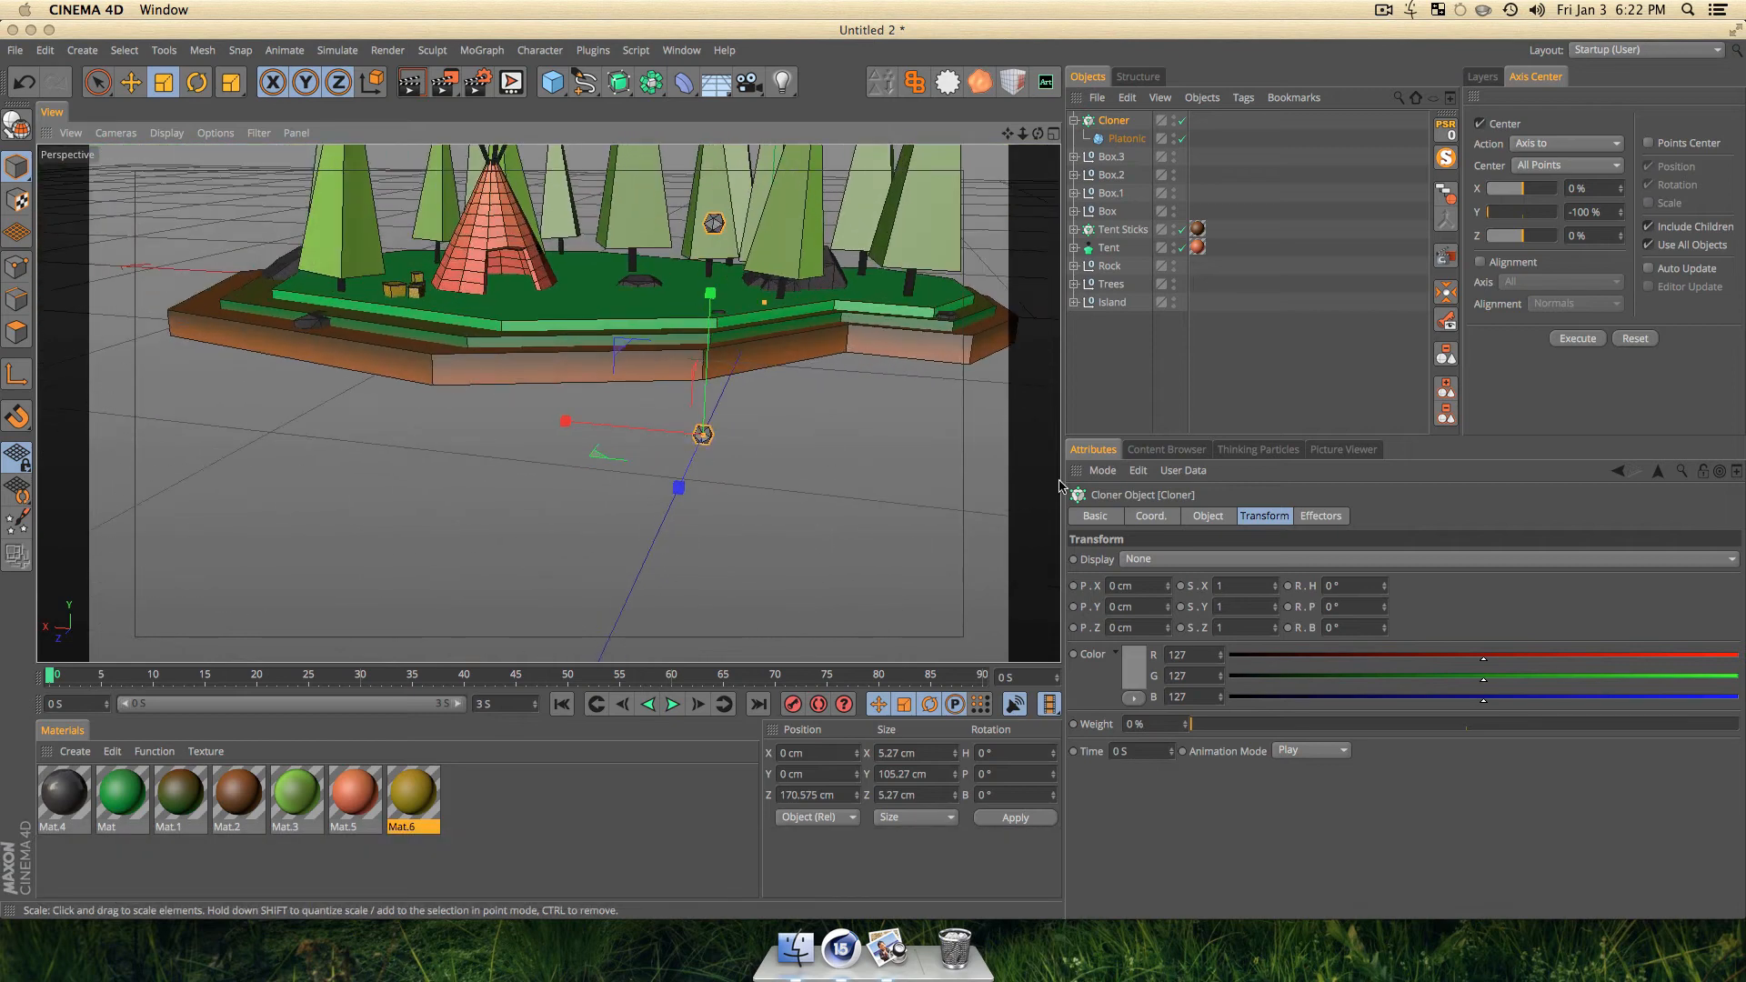
Set the Cloner to Radial mode on the XZ plane with a radius of 12 cm.
left_click(1208, 515)
left_click(1136, 561)
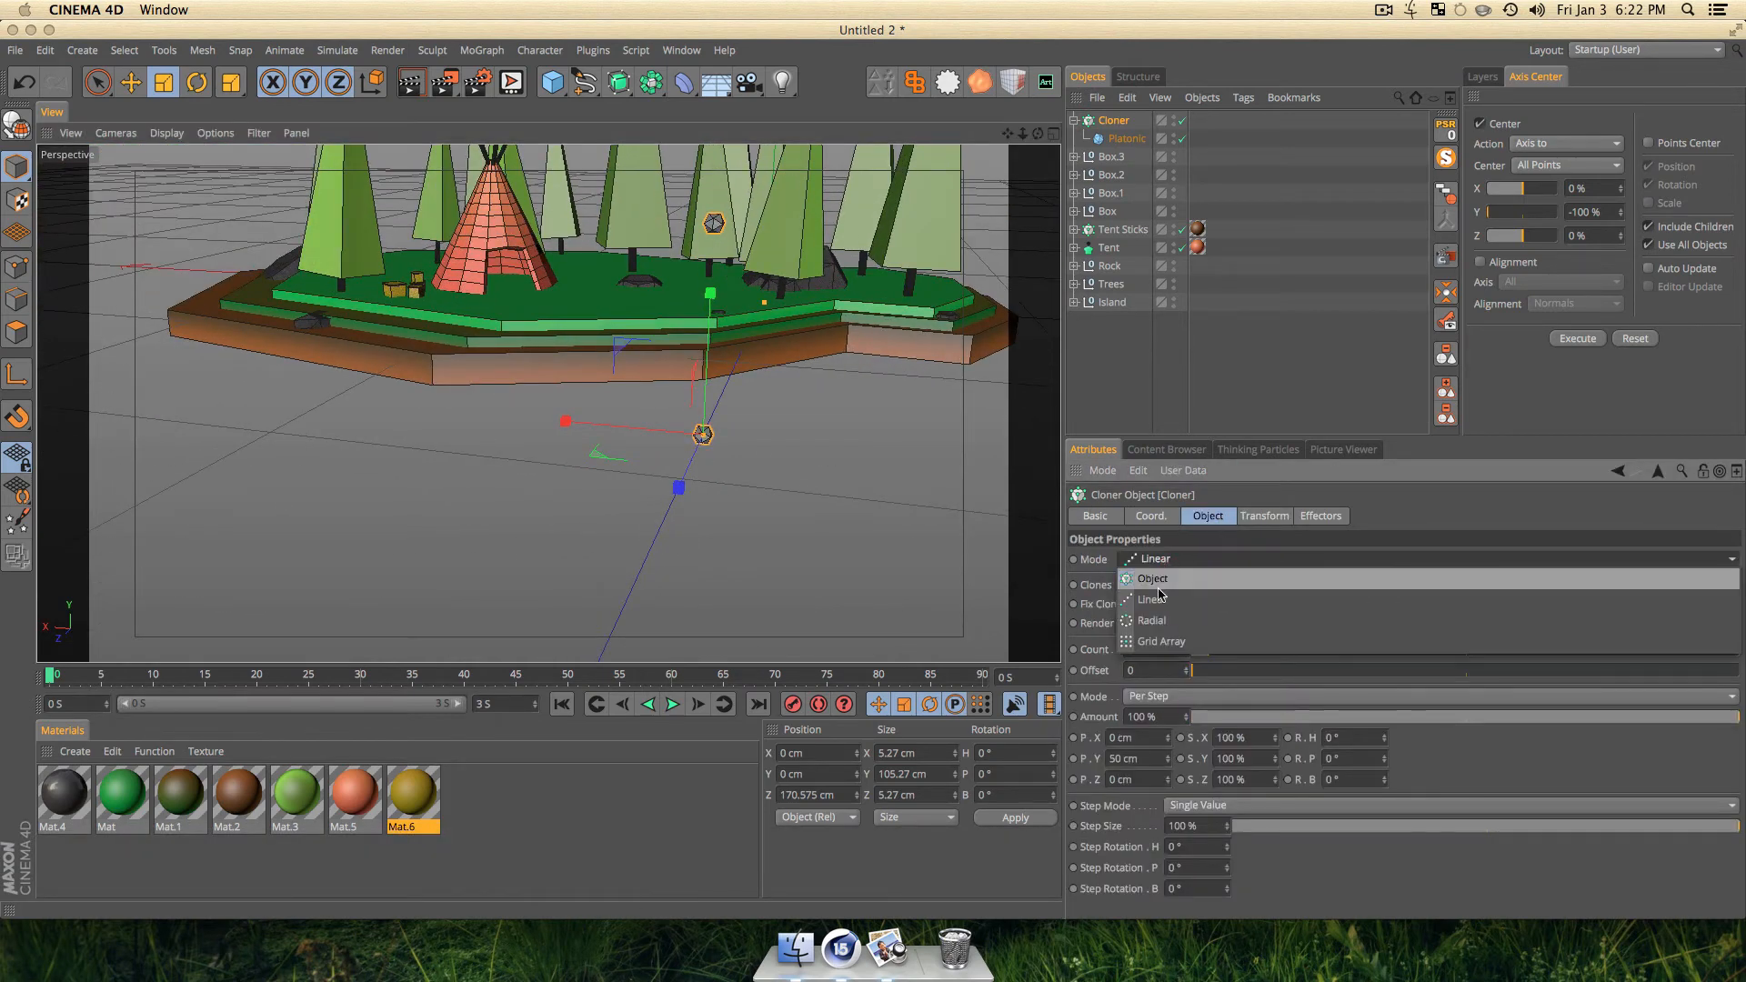
left_click(1108, 622)
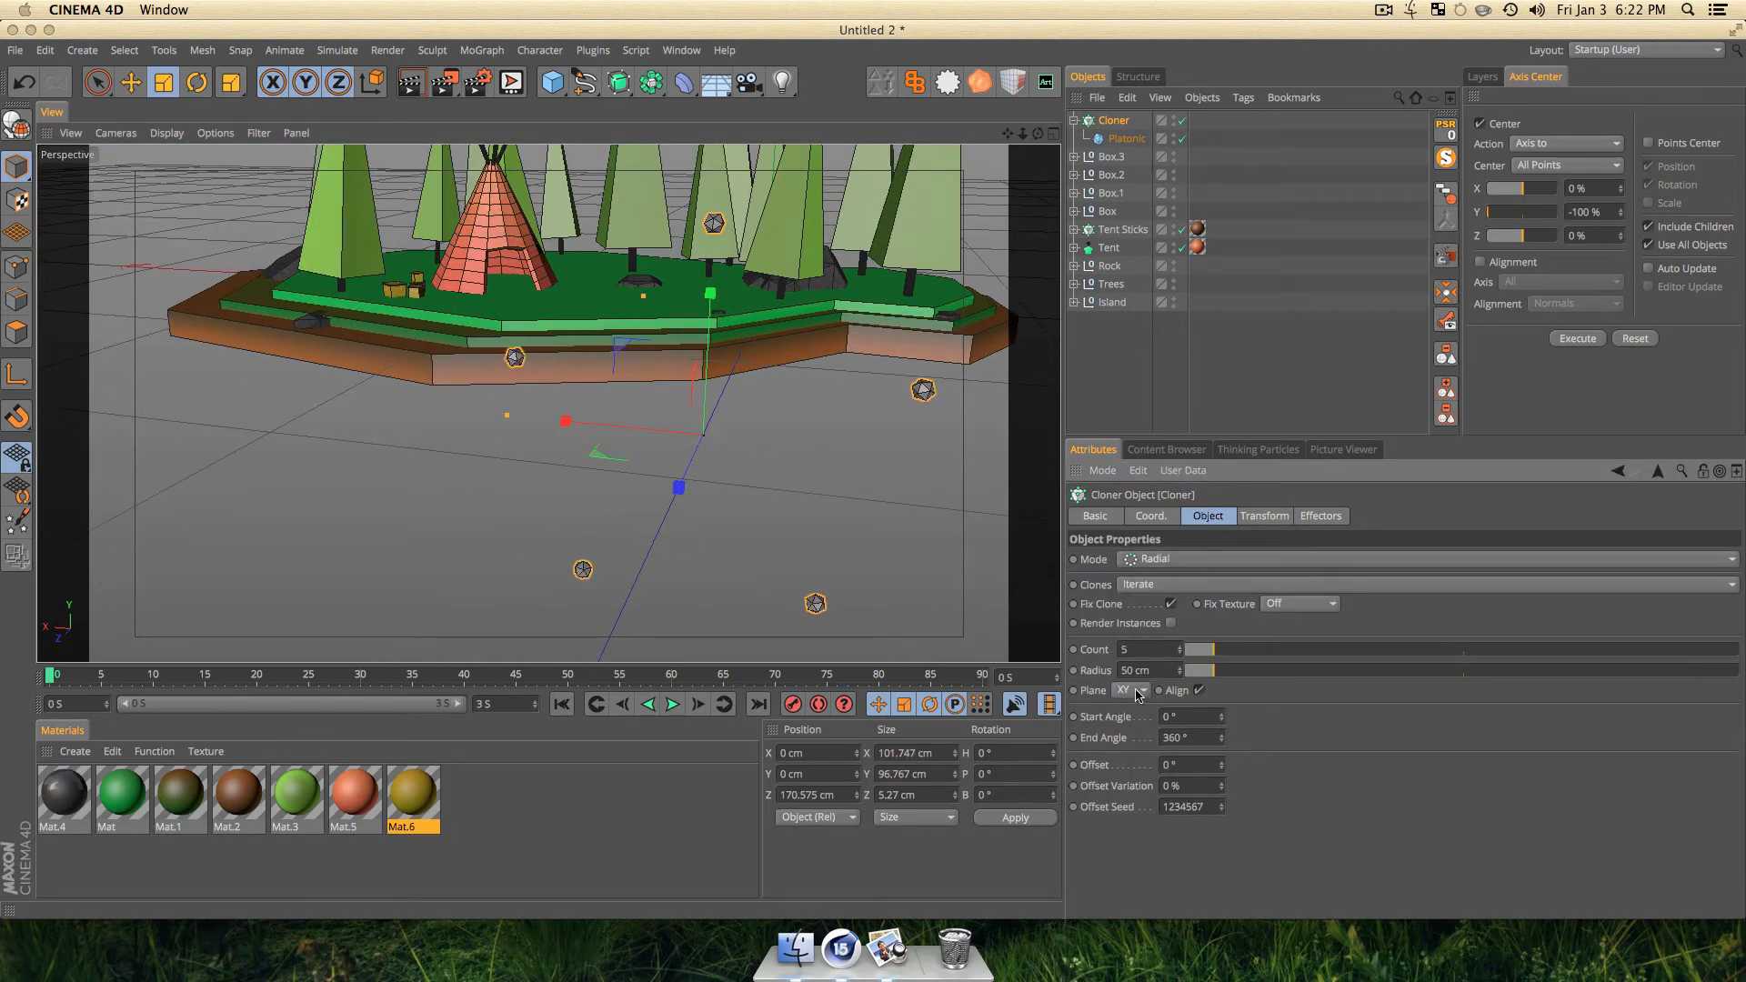
left_click(1125, 752)
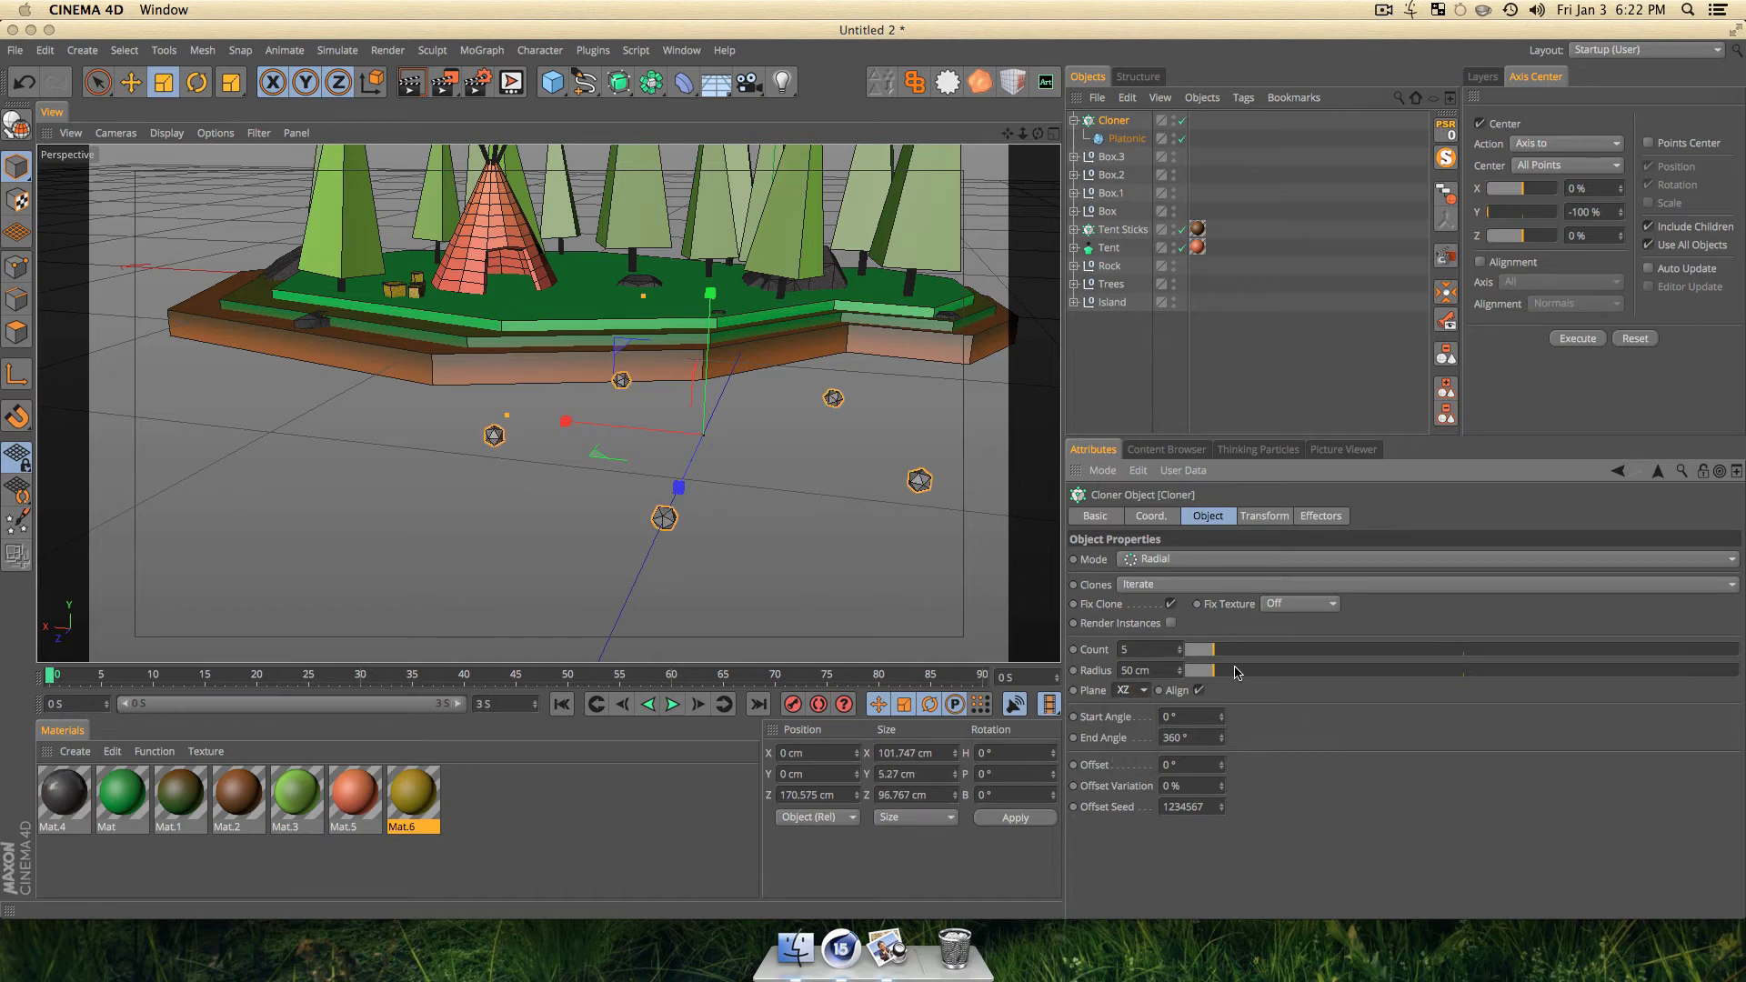
left_click_drag(1235, 671, 1212, 671)
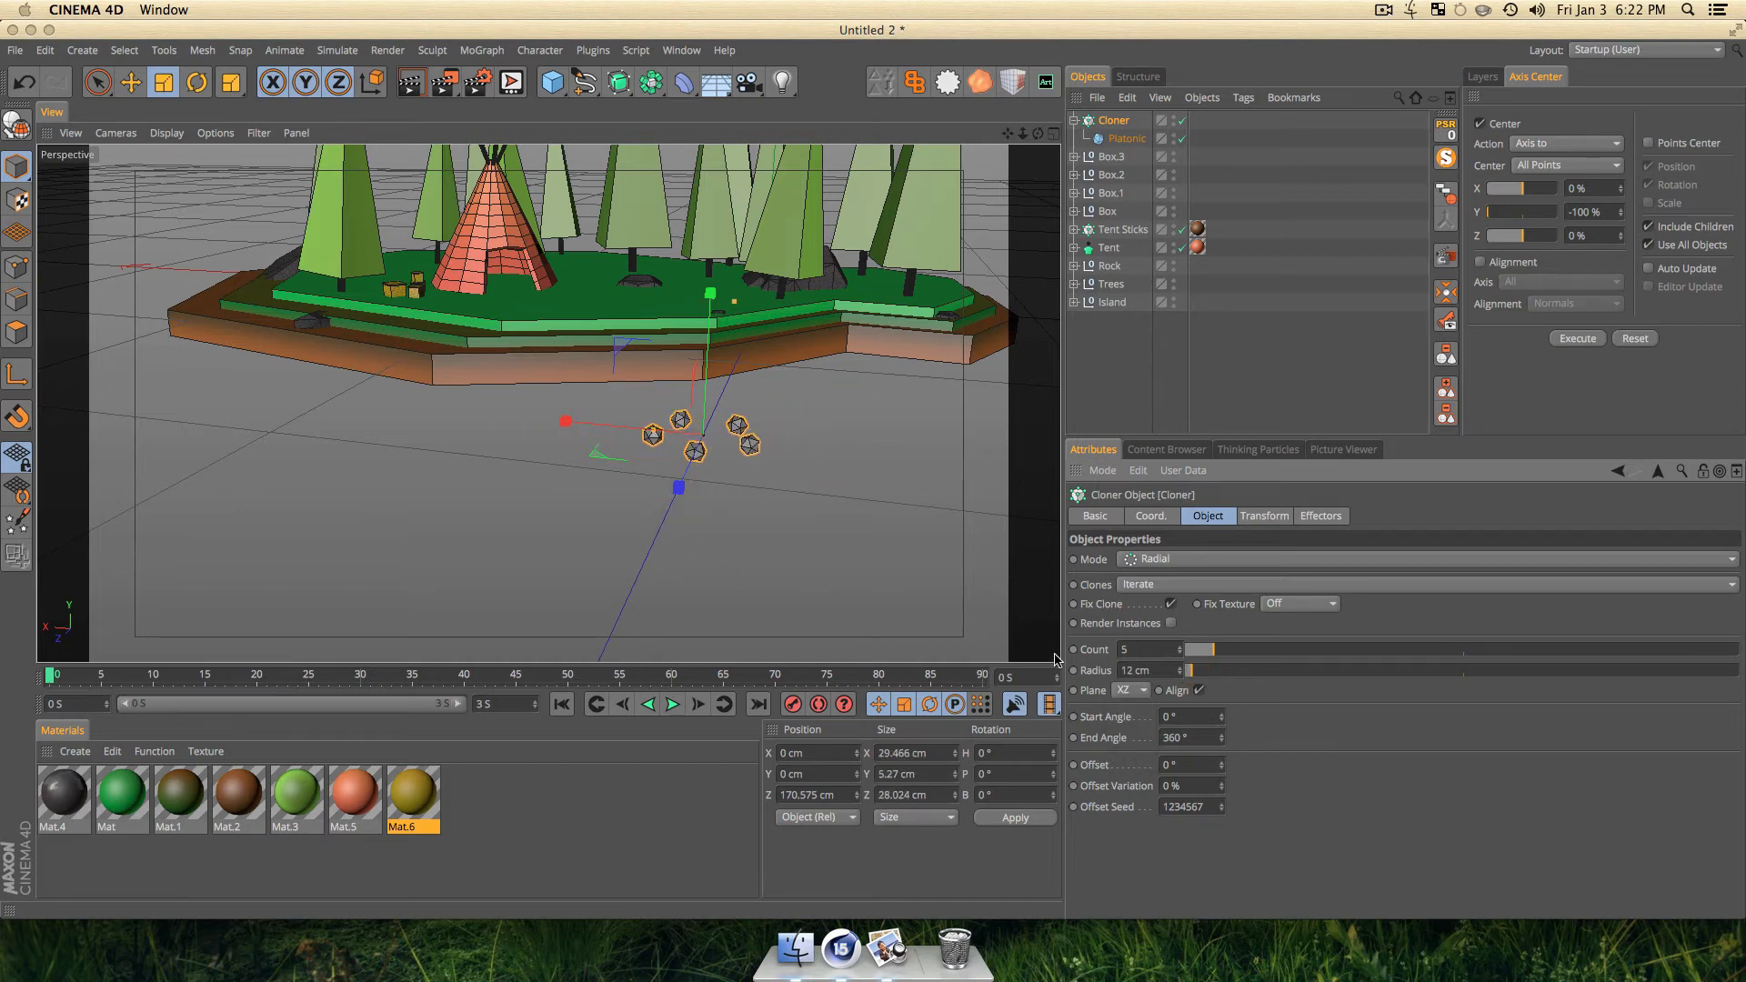
Move the Cloner onto the grass in front of the tent, to about X 55, Y 9.9, Z 74.7 cm.
key("e")
left_click_drag(677, 484, 520, 318)
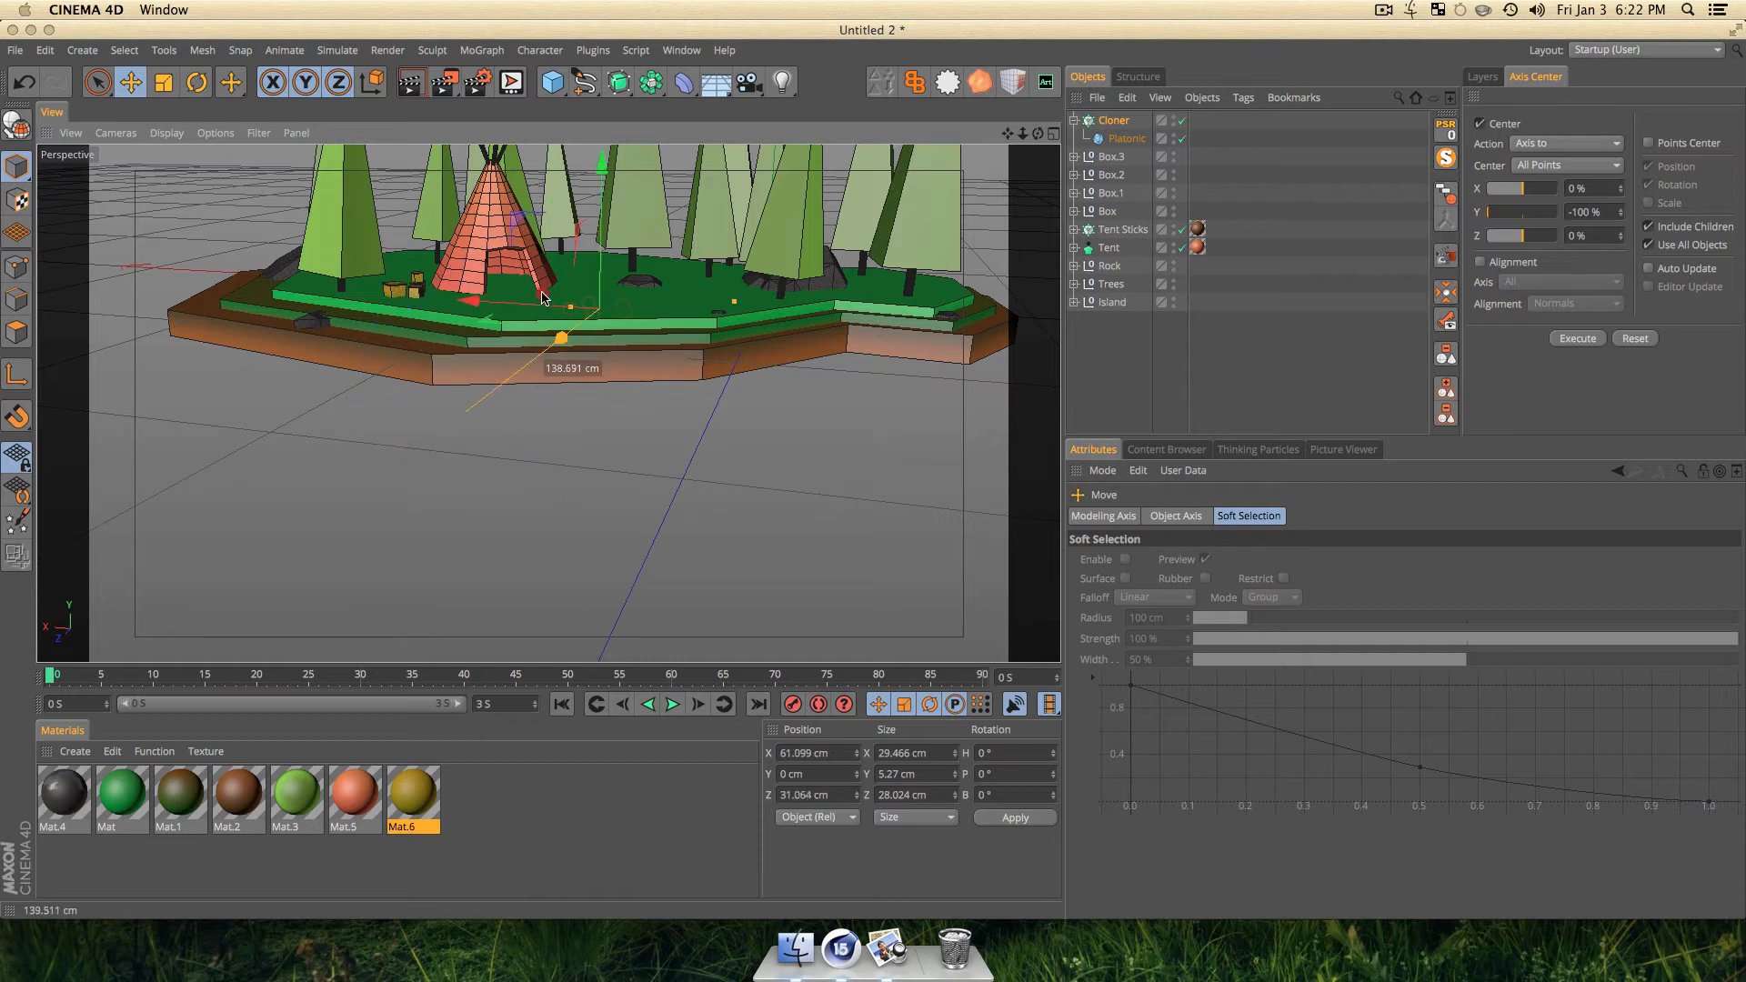
left_click_drag(597, 251, 597, 248)
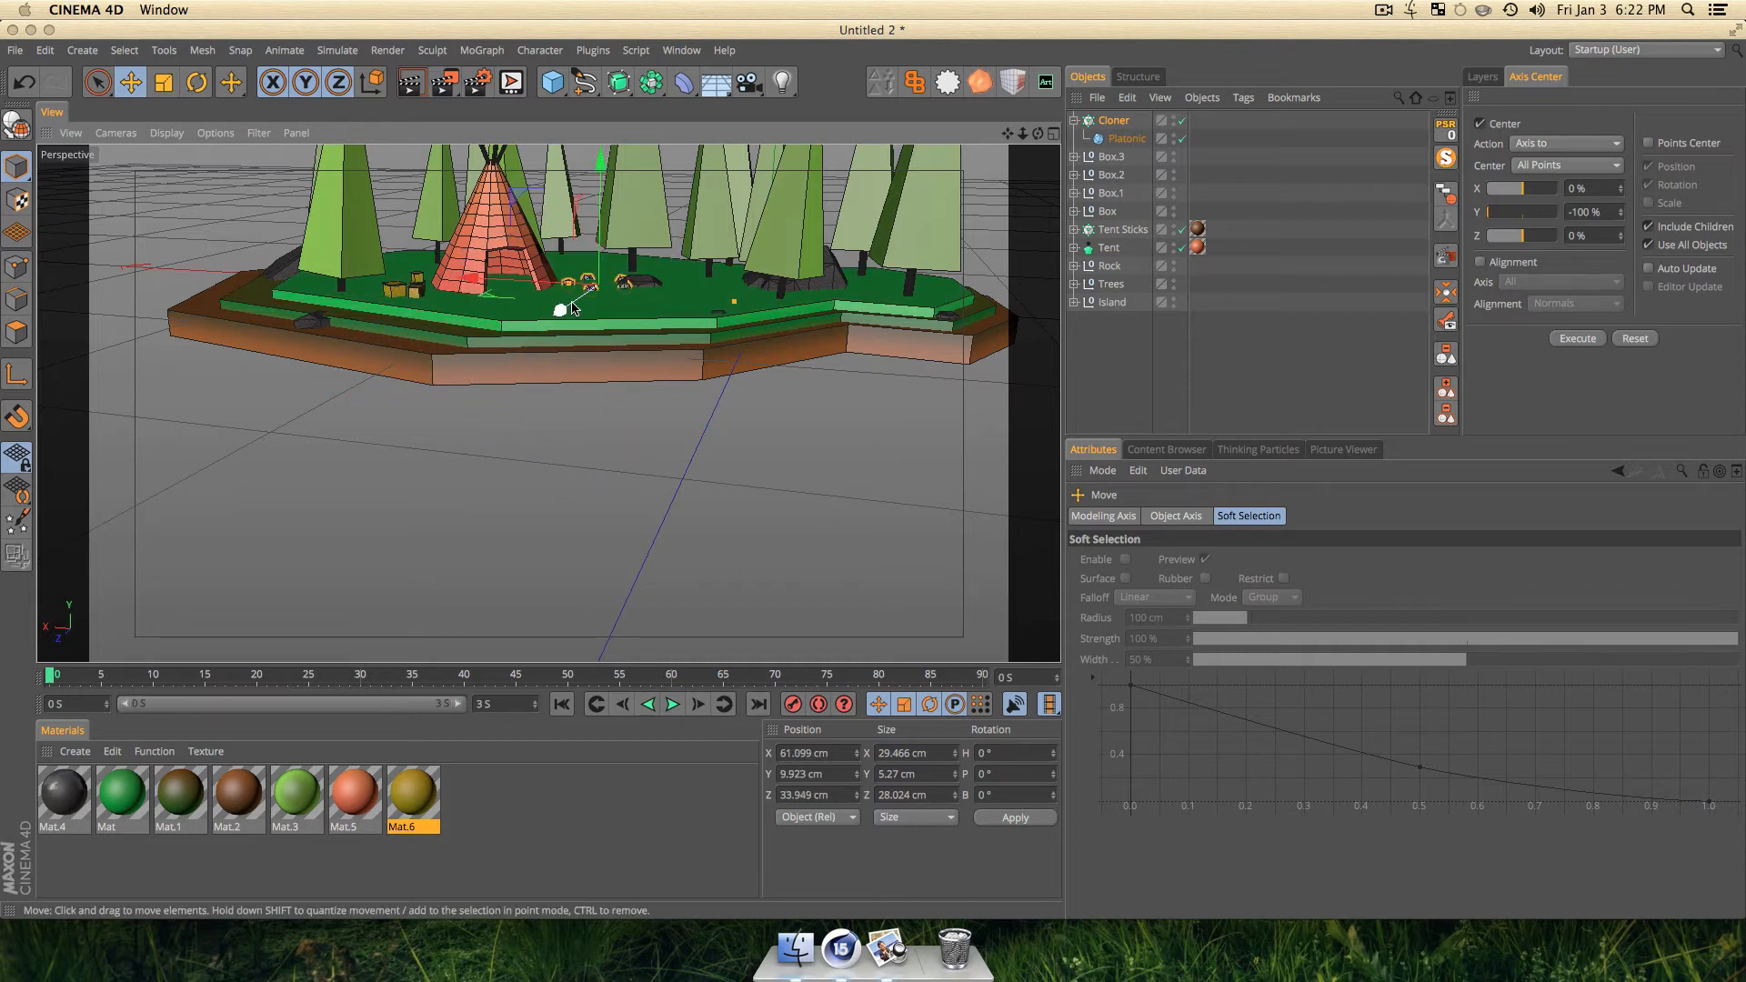
left_click_drag(558, 315, 635, 417)
key("3")
scroll(535, 299, "up", 5)
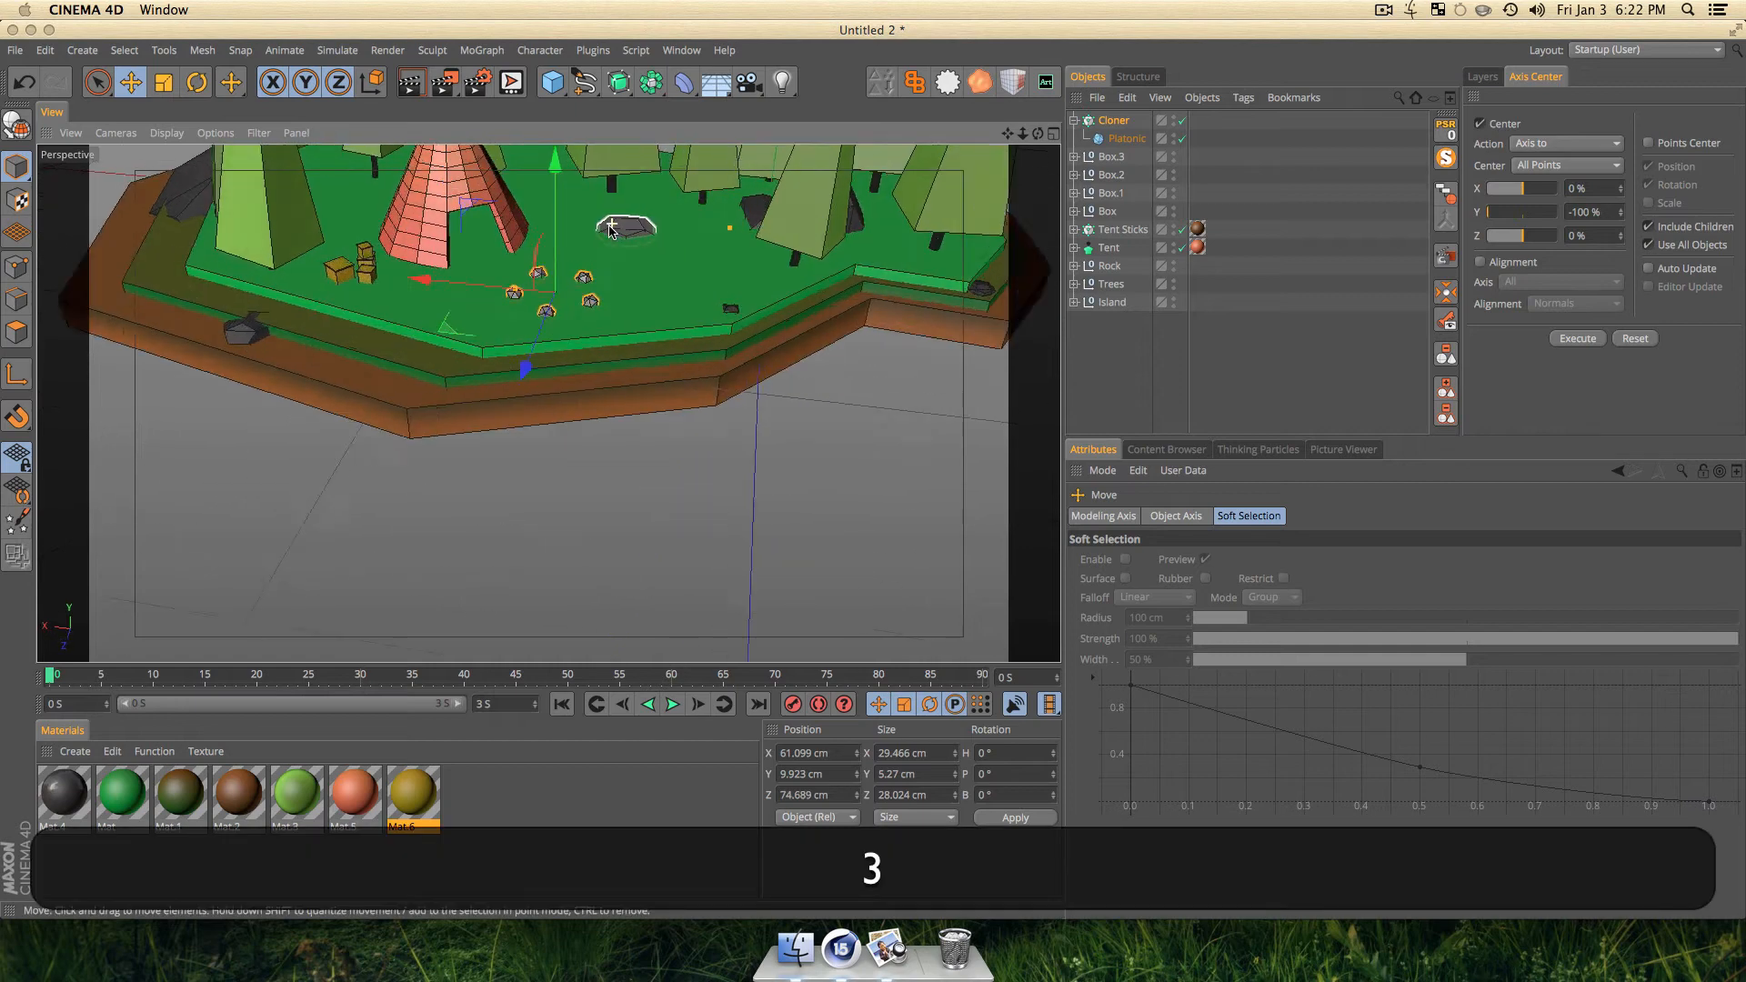
left_click_drag(535, 300, 563, 302)
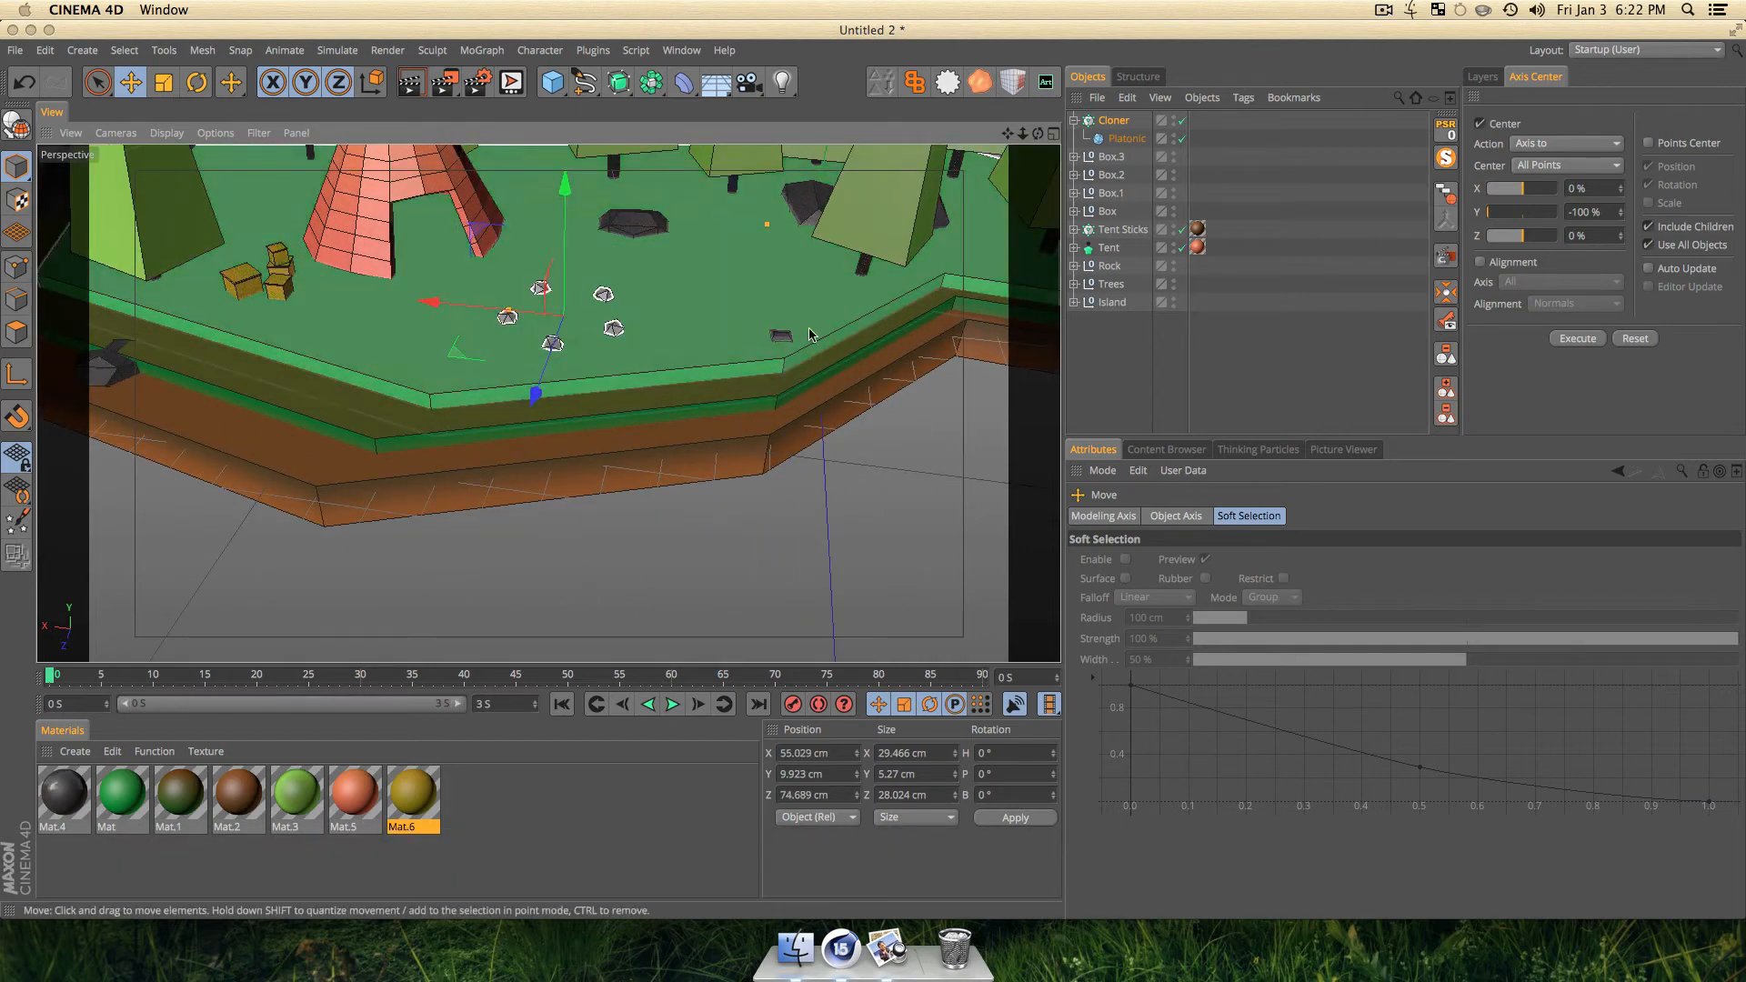
Set the Cloner's radius to 11 cm and its count to 15, and render a close-up preview of the ring.
left_click(1109, 125)
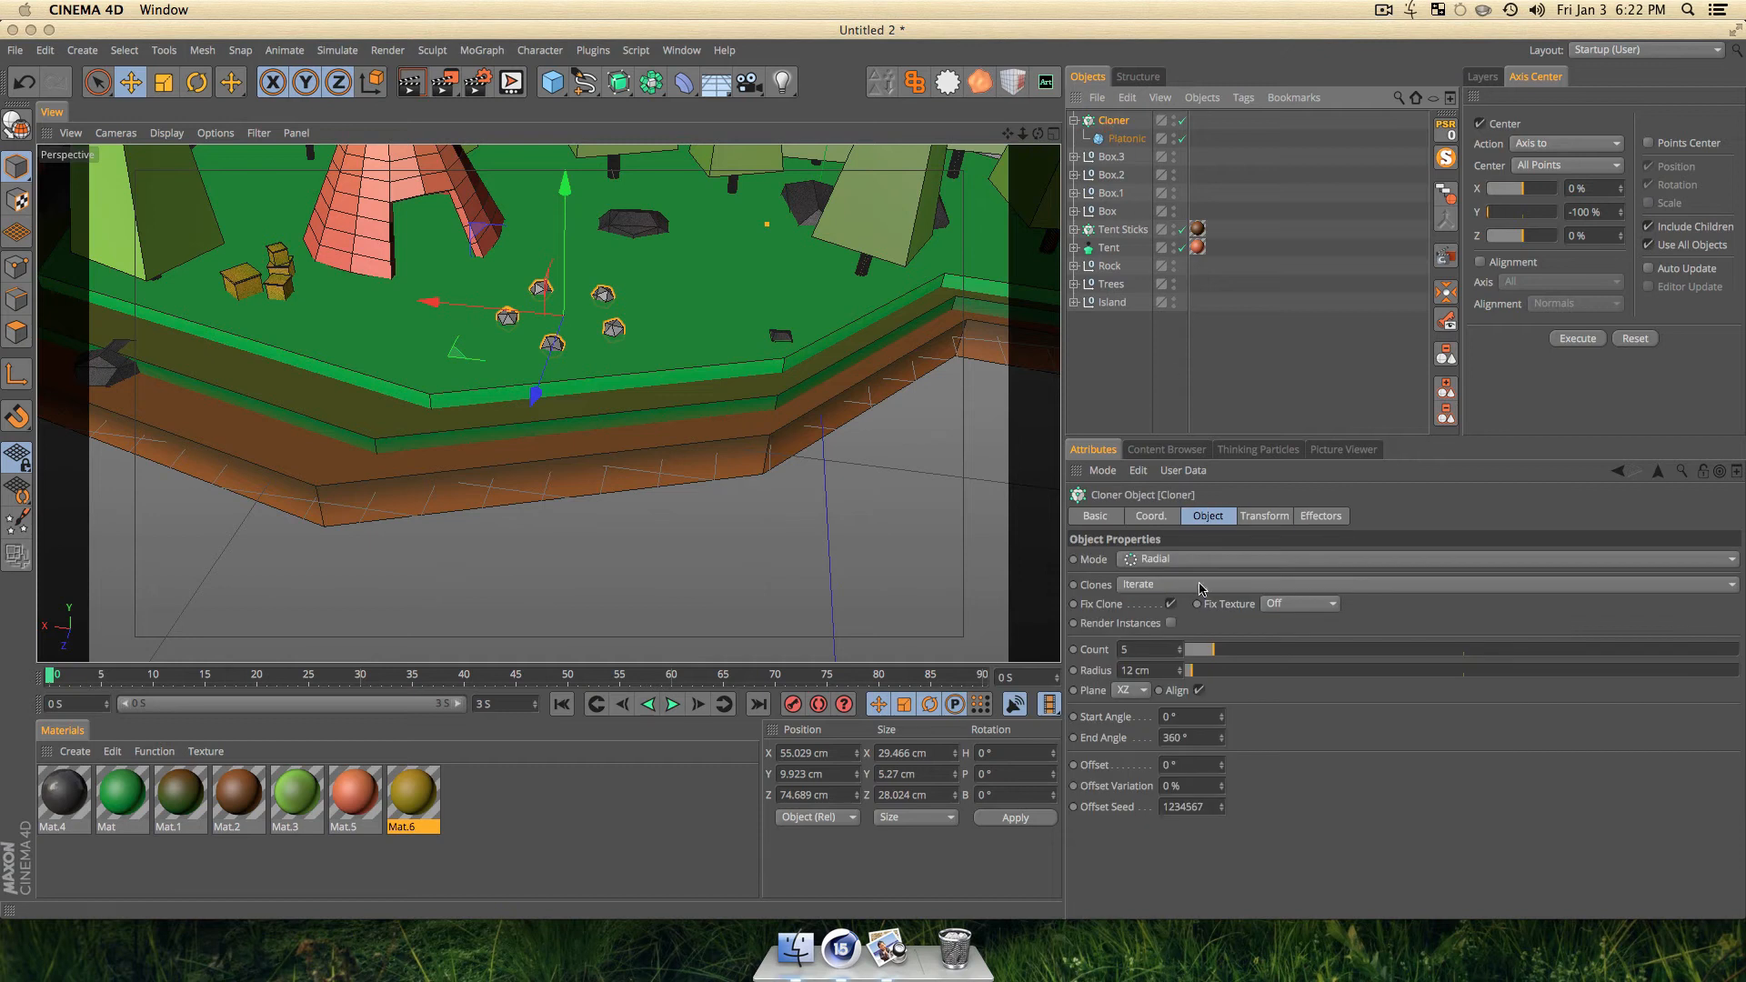
left_click(1179, 674)
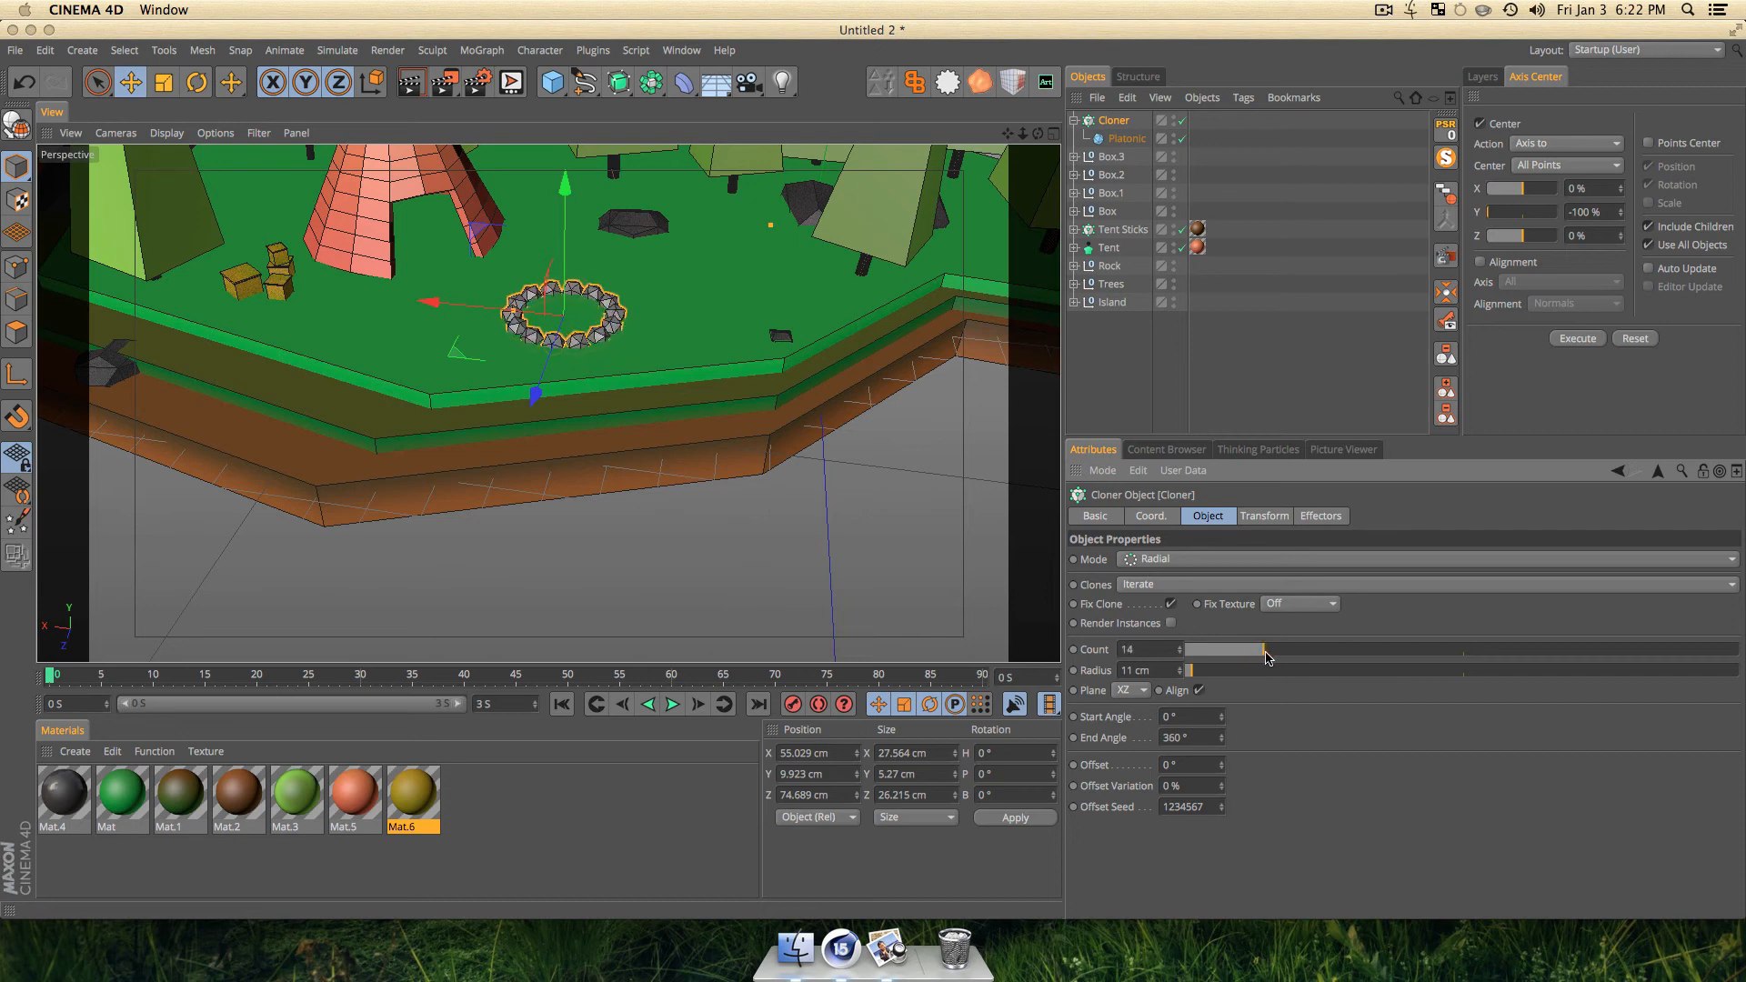
left_click(1116, 359)
key("3")
left_click_drag(522, 337, 564, 383)
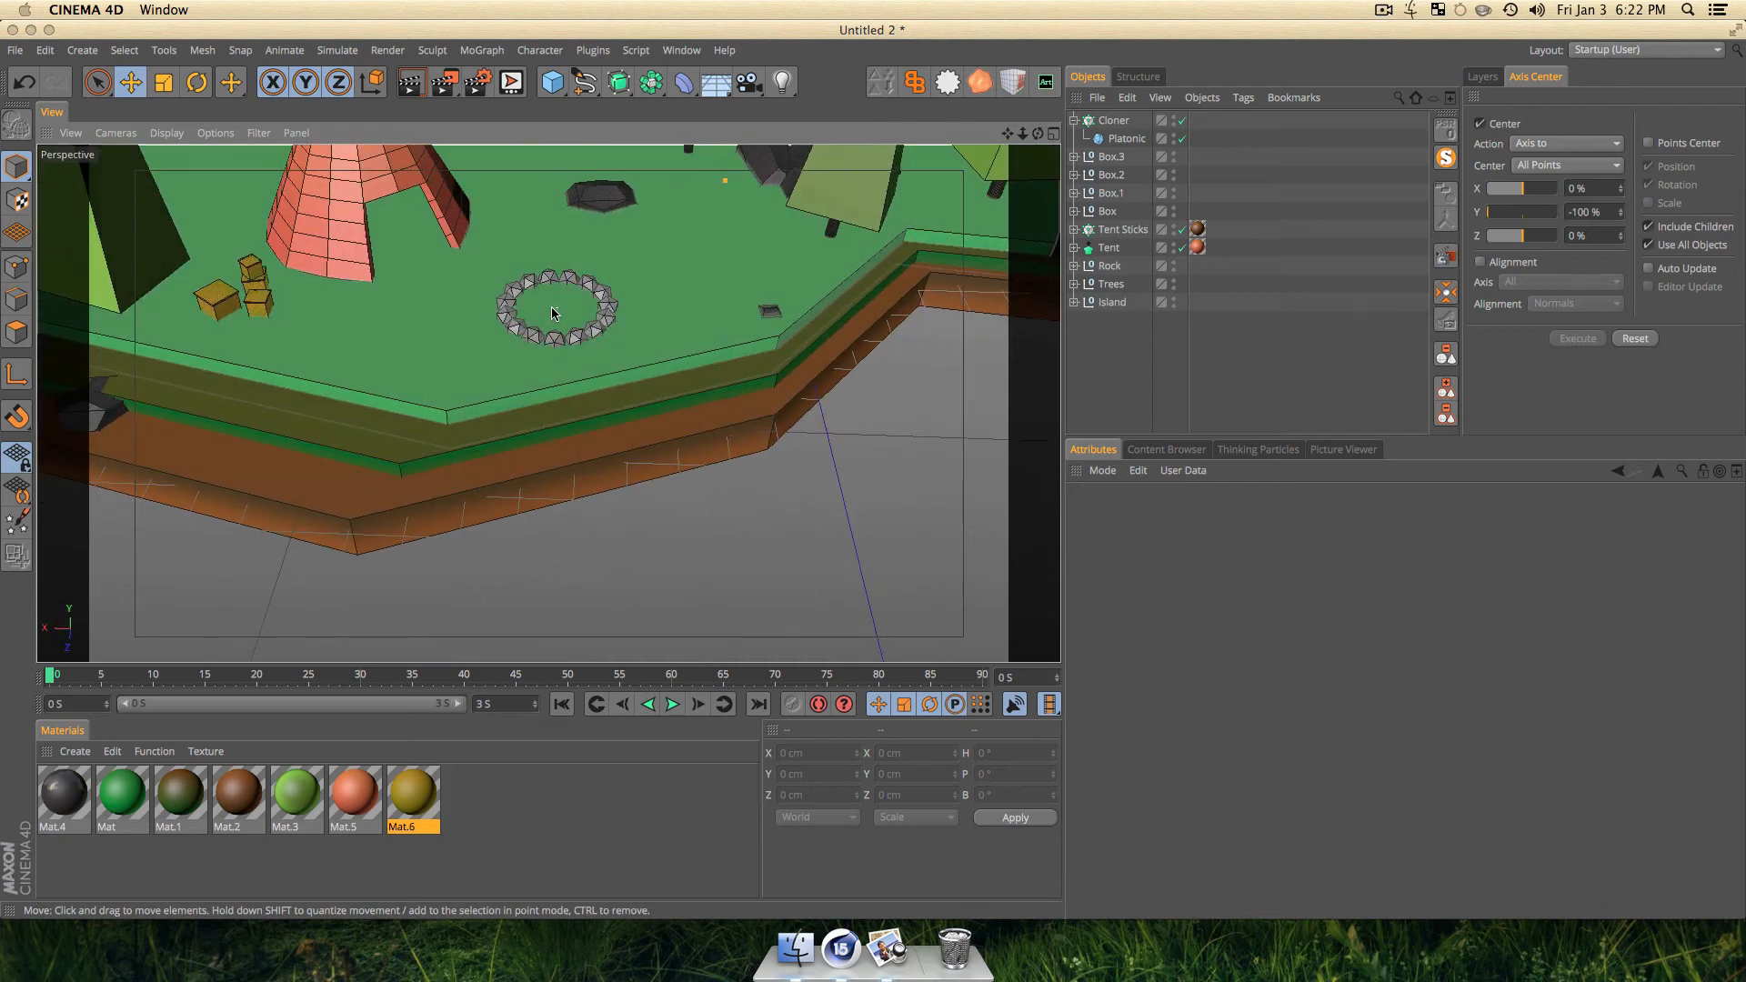
scroll(550, 306, "up", 5)
key("super+r")
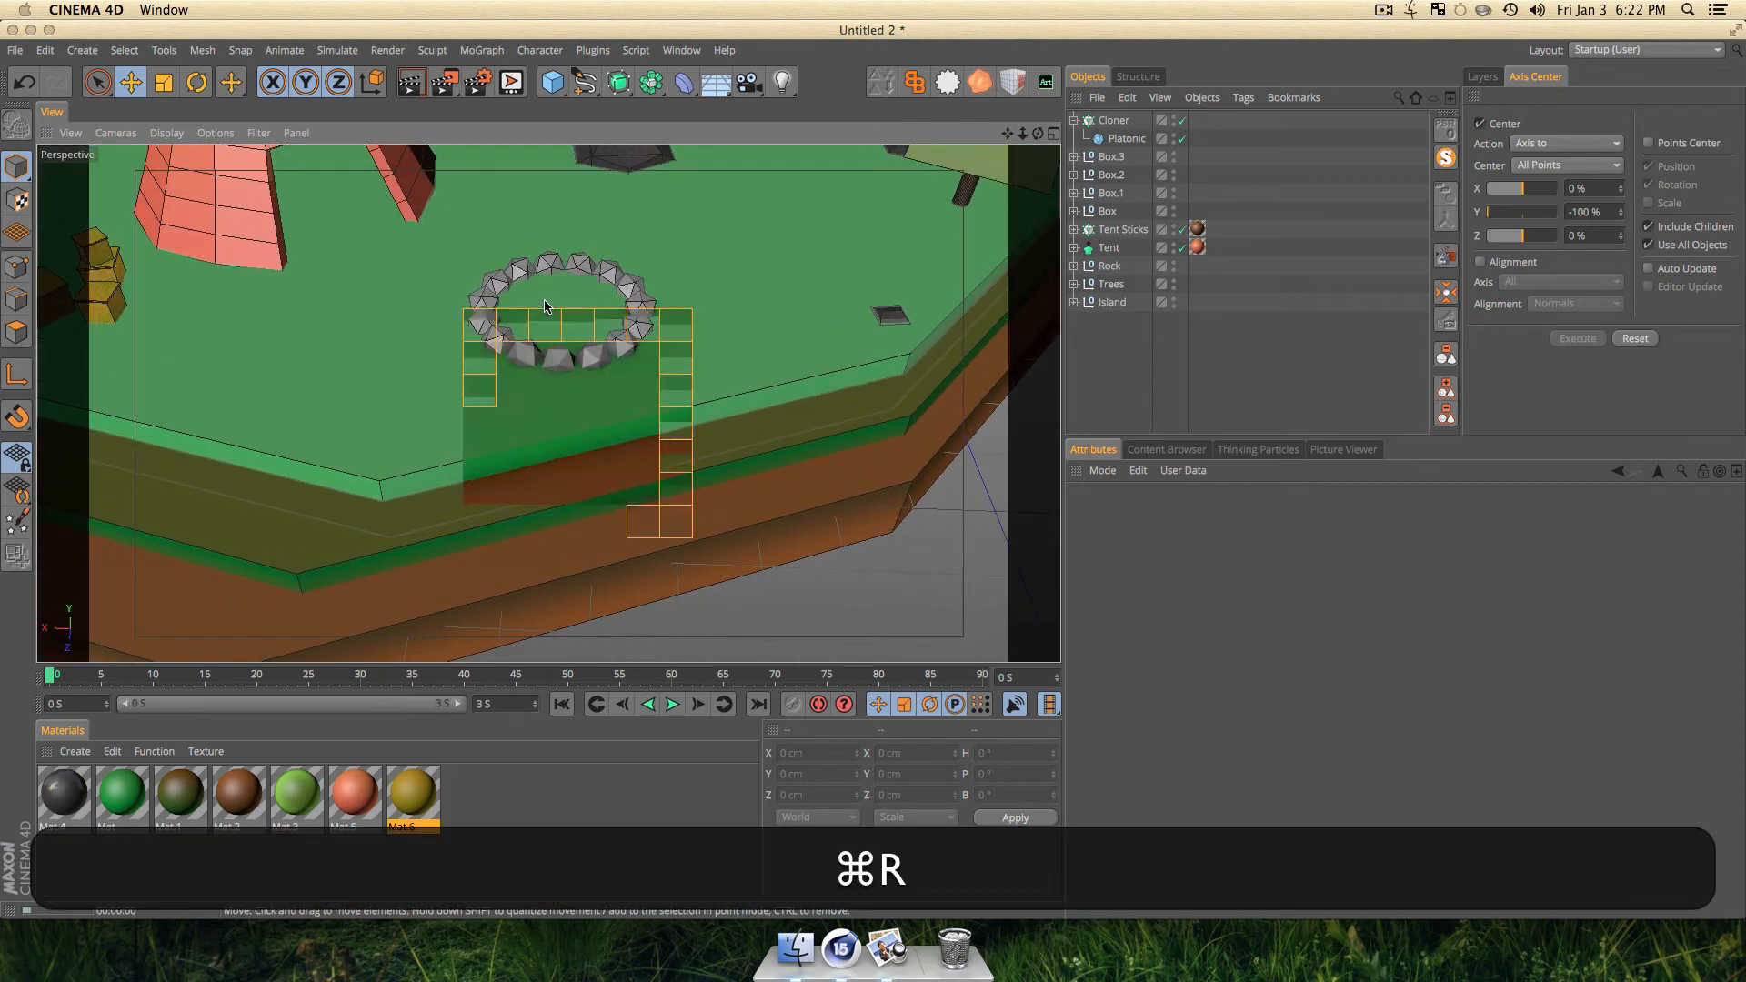
left_click(1183, 377)
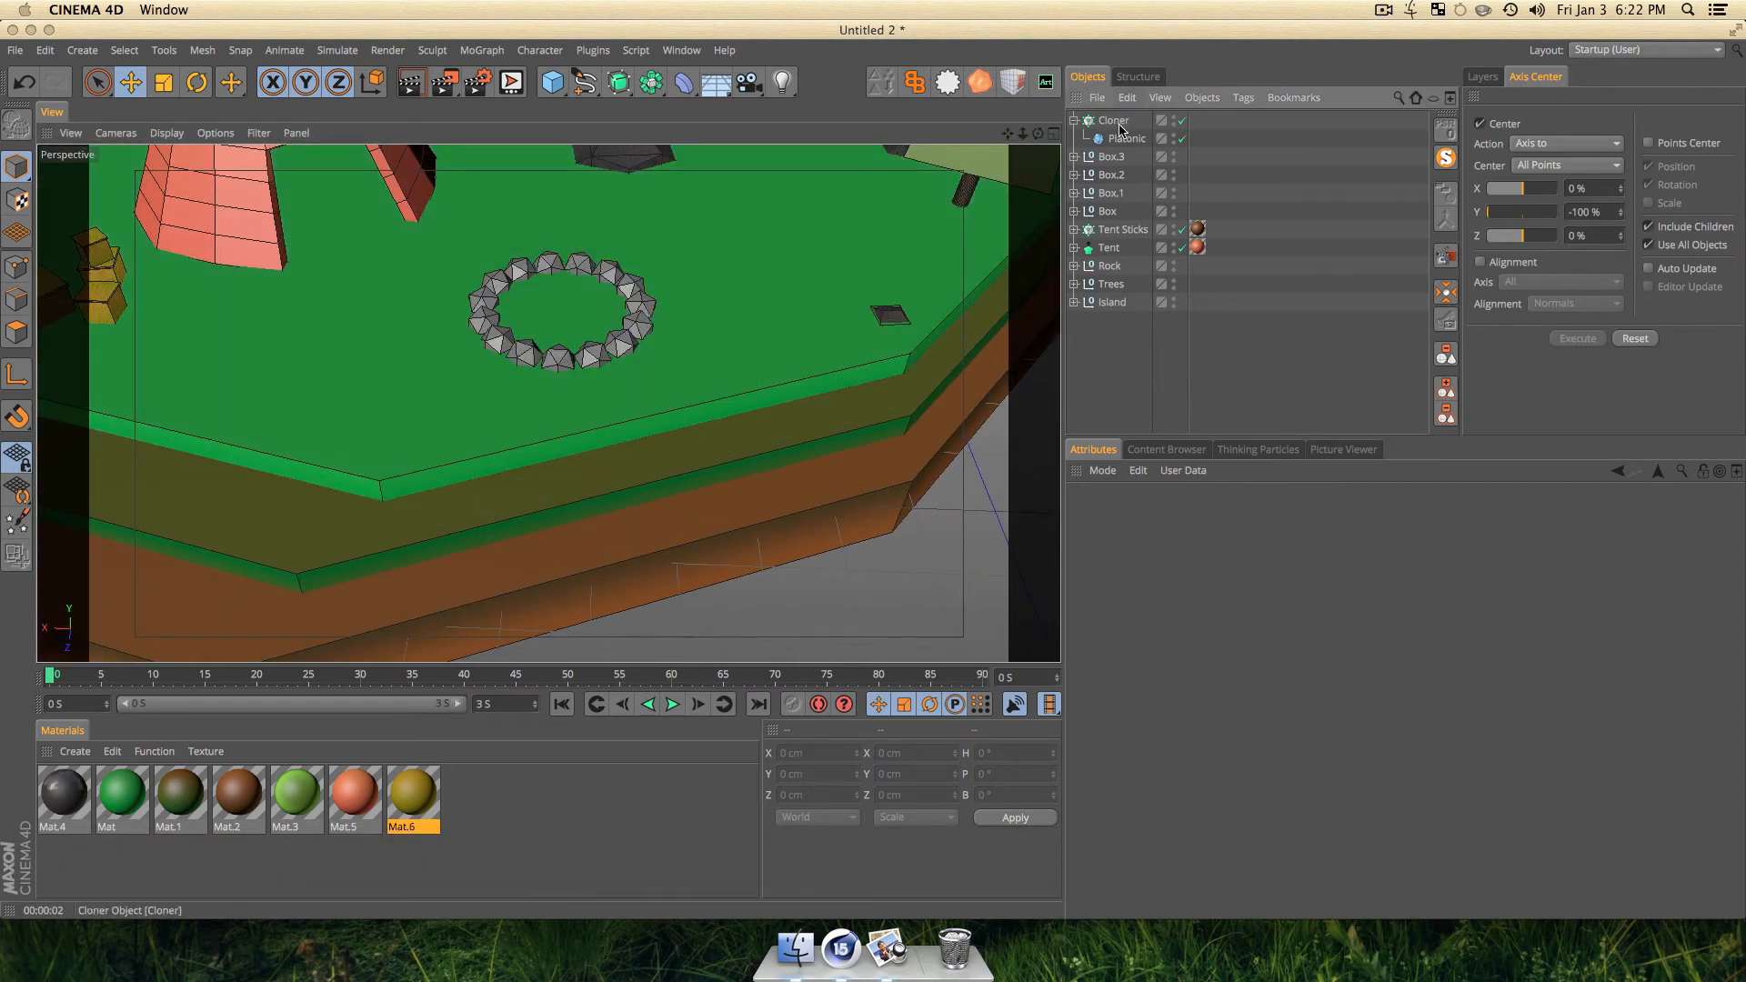
Lower the ring of rocks slightly into the grass, to about Y 9.34 cm.
left_click(1121, 129)
key("e")
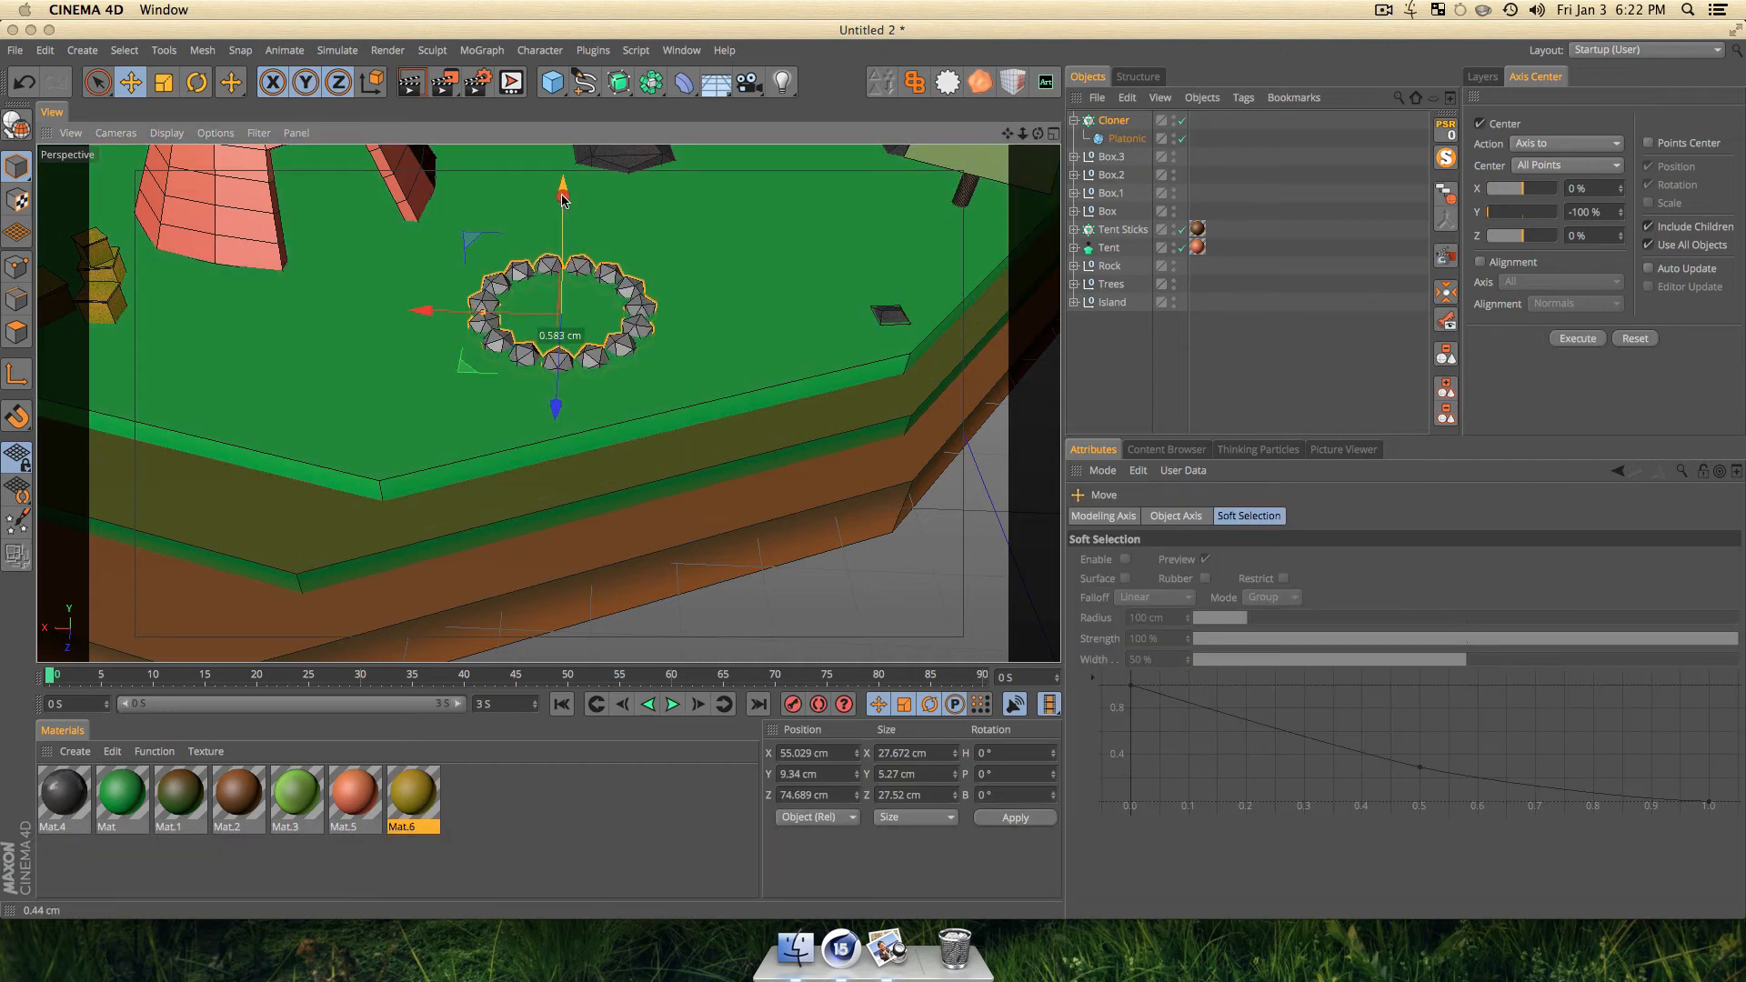
left_click(1143, 350)
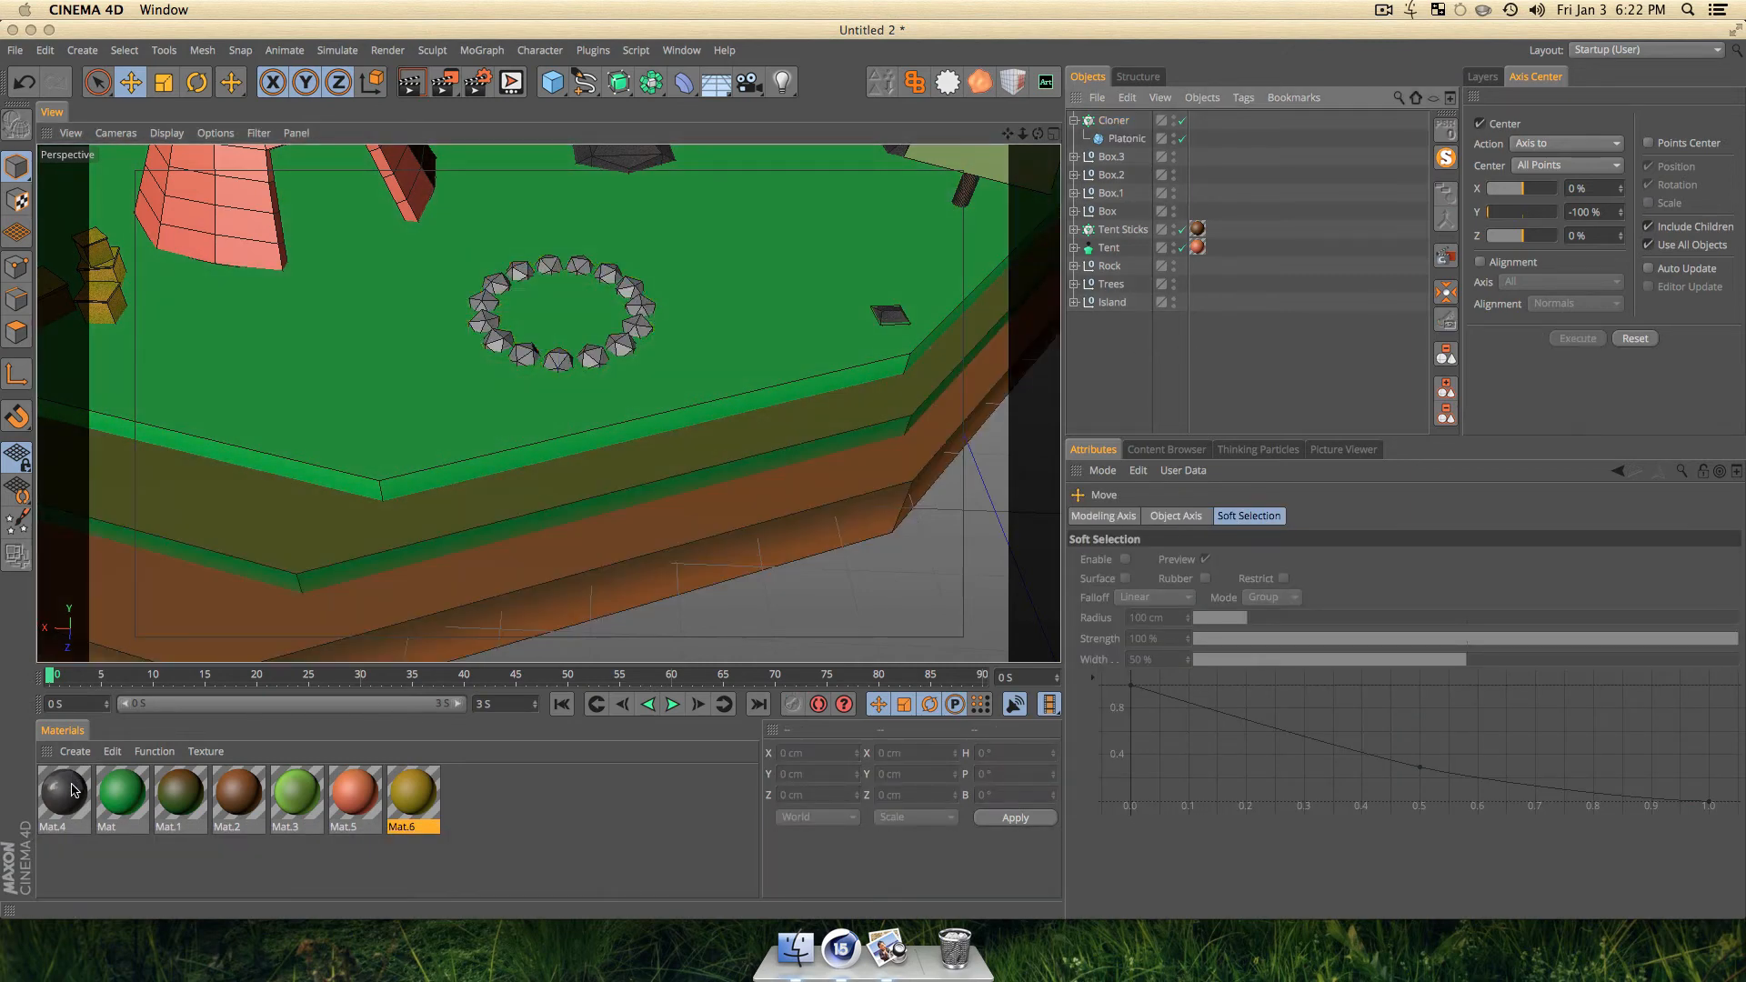
Apply the dark grey Mat.4 material to the Cloner and rename it "Fire Rocks".
left_click_drag(74, 790, 1107, 127)
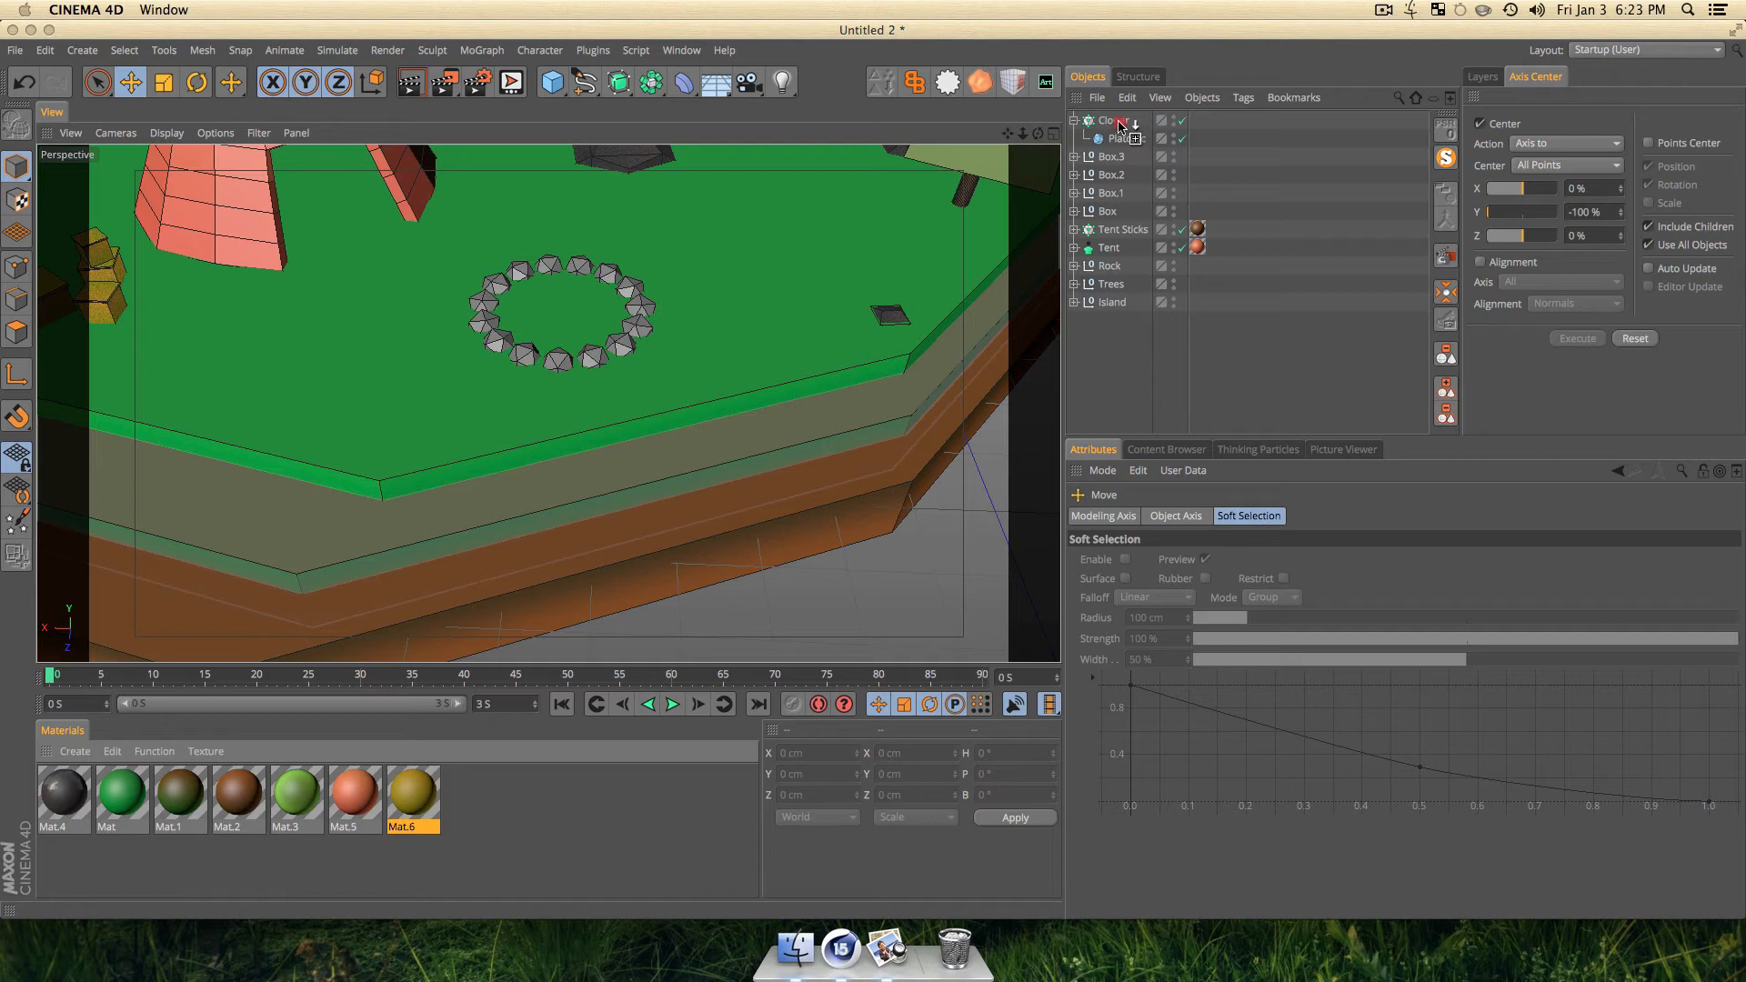
left_click_drag(1118, 125, 1118, 124)
left_click(1092, 370)
double_click(1111, 120)
type("F")
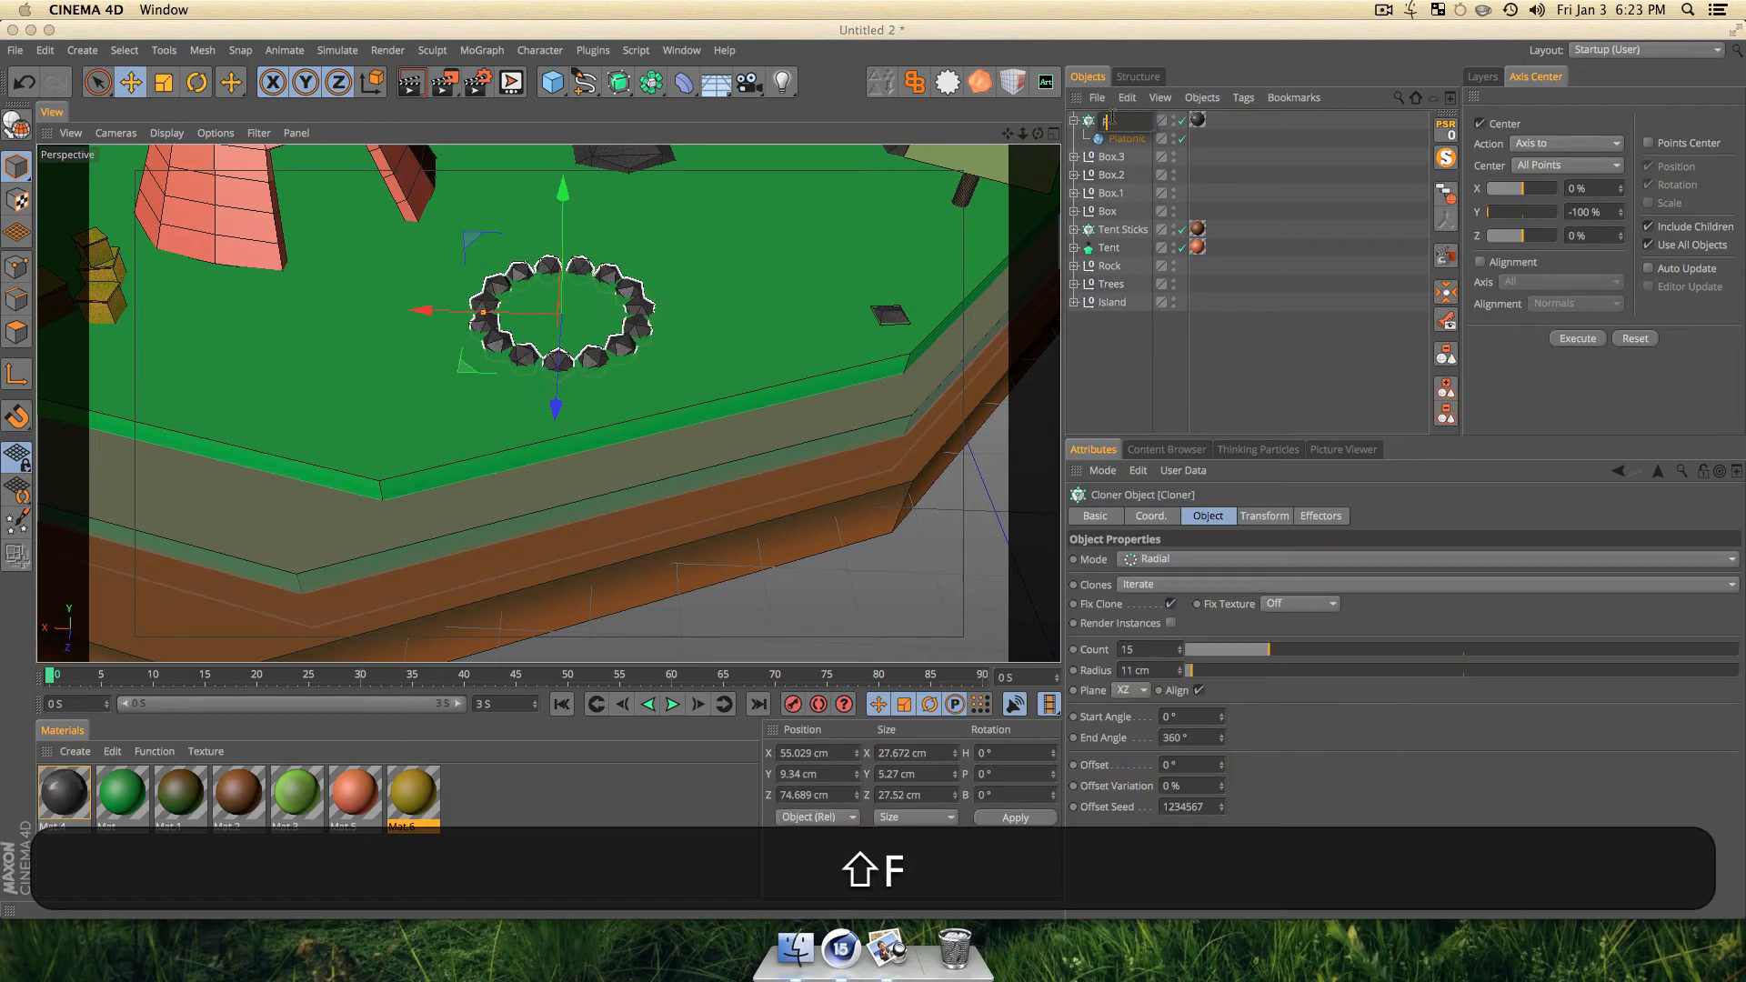
type("ire Rocks")
key("Return")
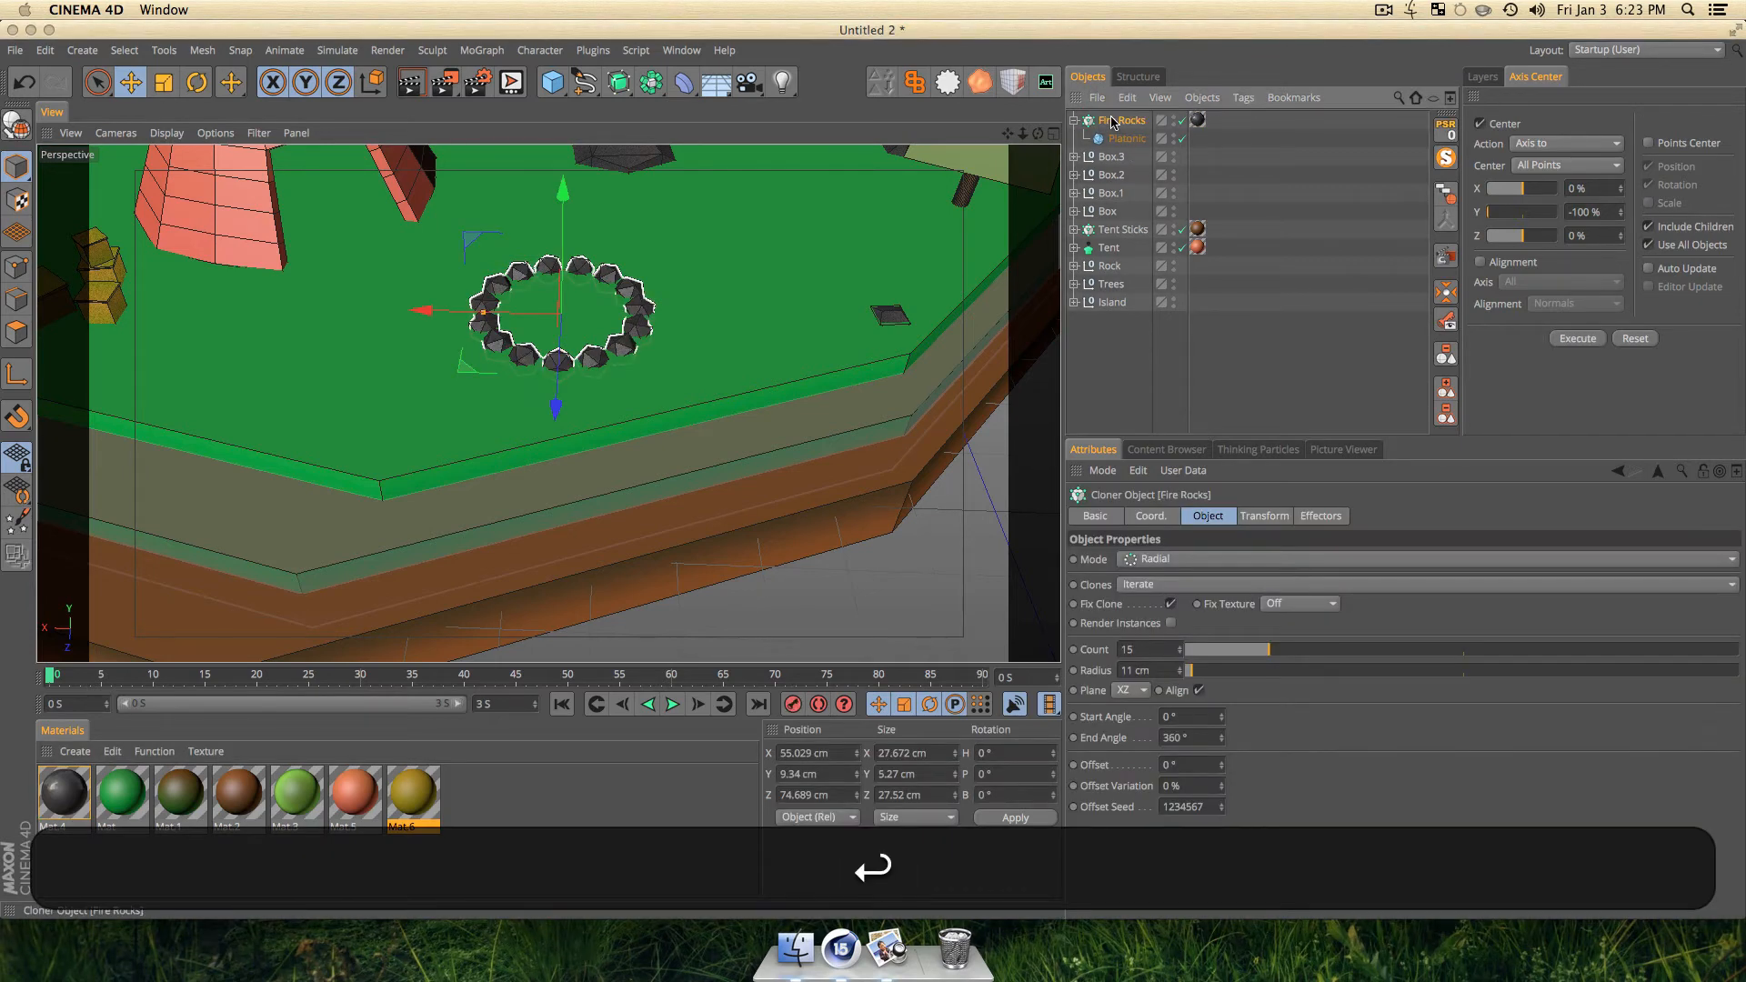
left_click(1132, 384)
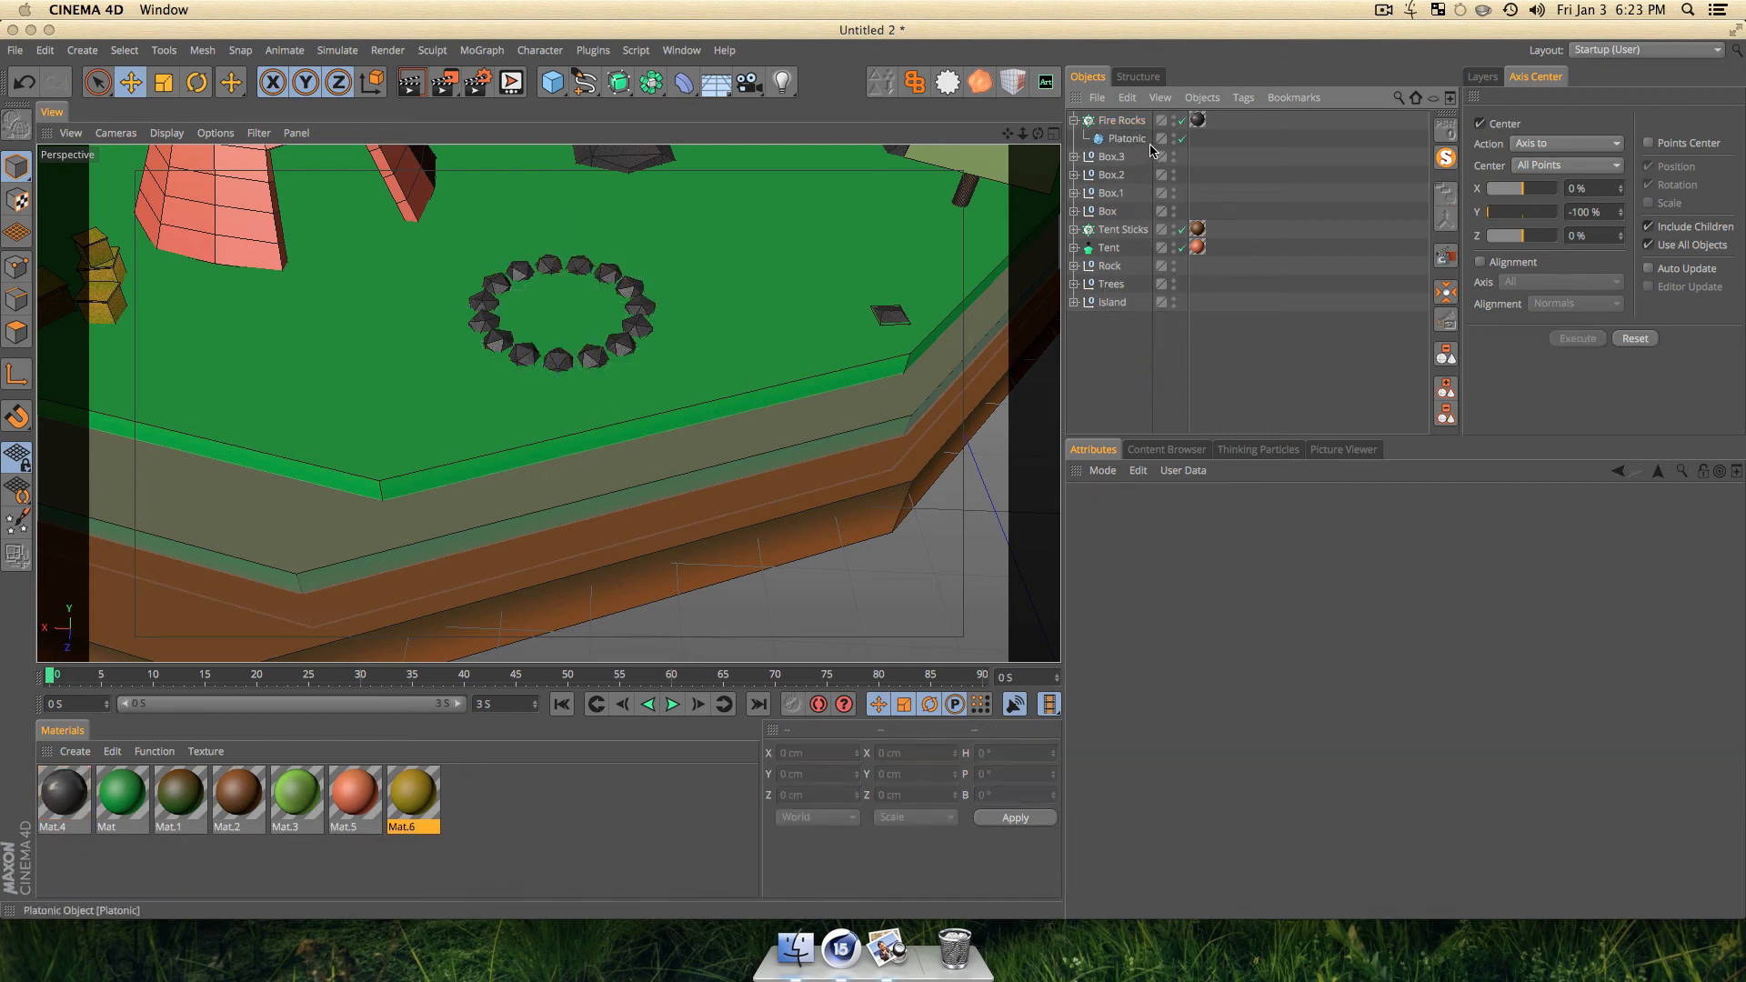
Duplicate the Fire Rocks cloner, name the copy "Logs" and delete the Platonic object inside it.
mouse_move(1115, 120)
left_mouse_down("super")
mouse_move(1113, 103)
mouse_move(1118, 118)
left_mouse_up("super")
double_click(1117, 121)
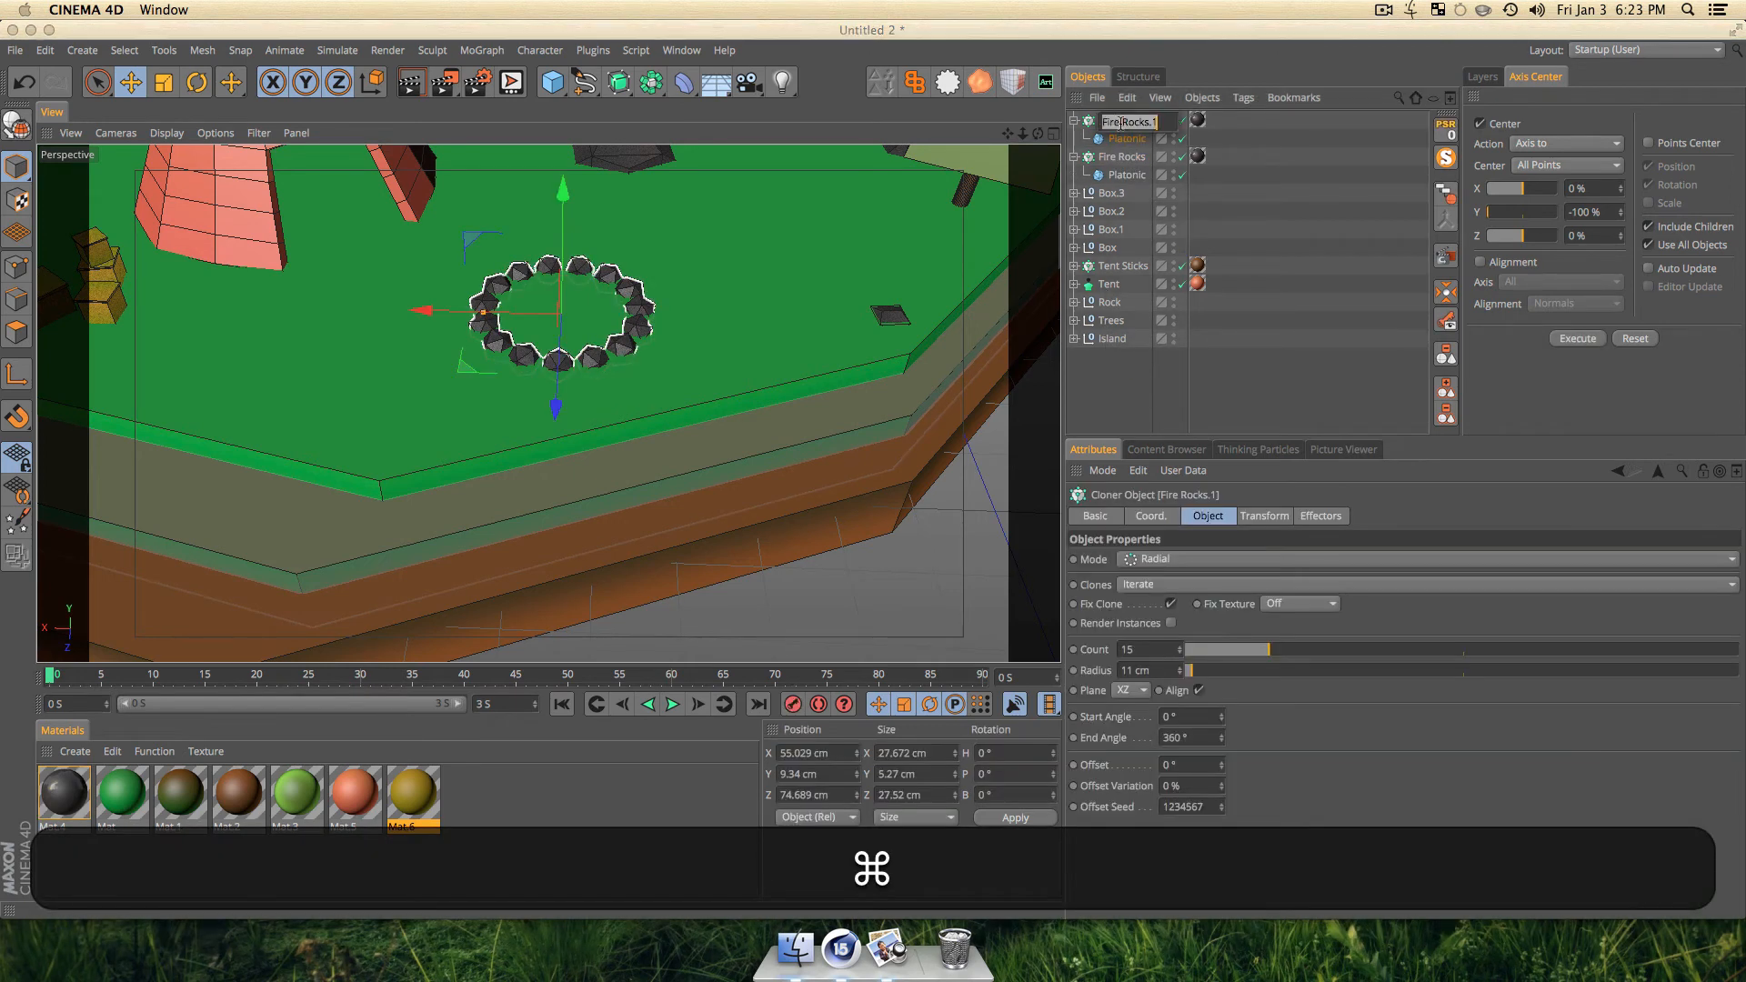
type("Logs")
key("Return")
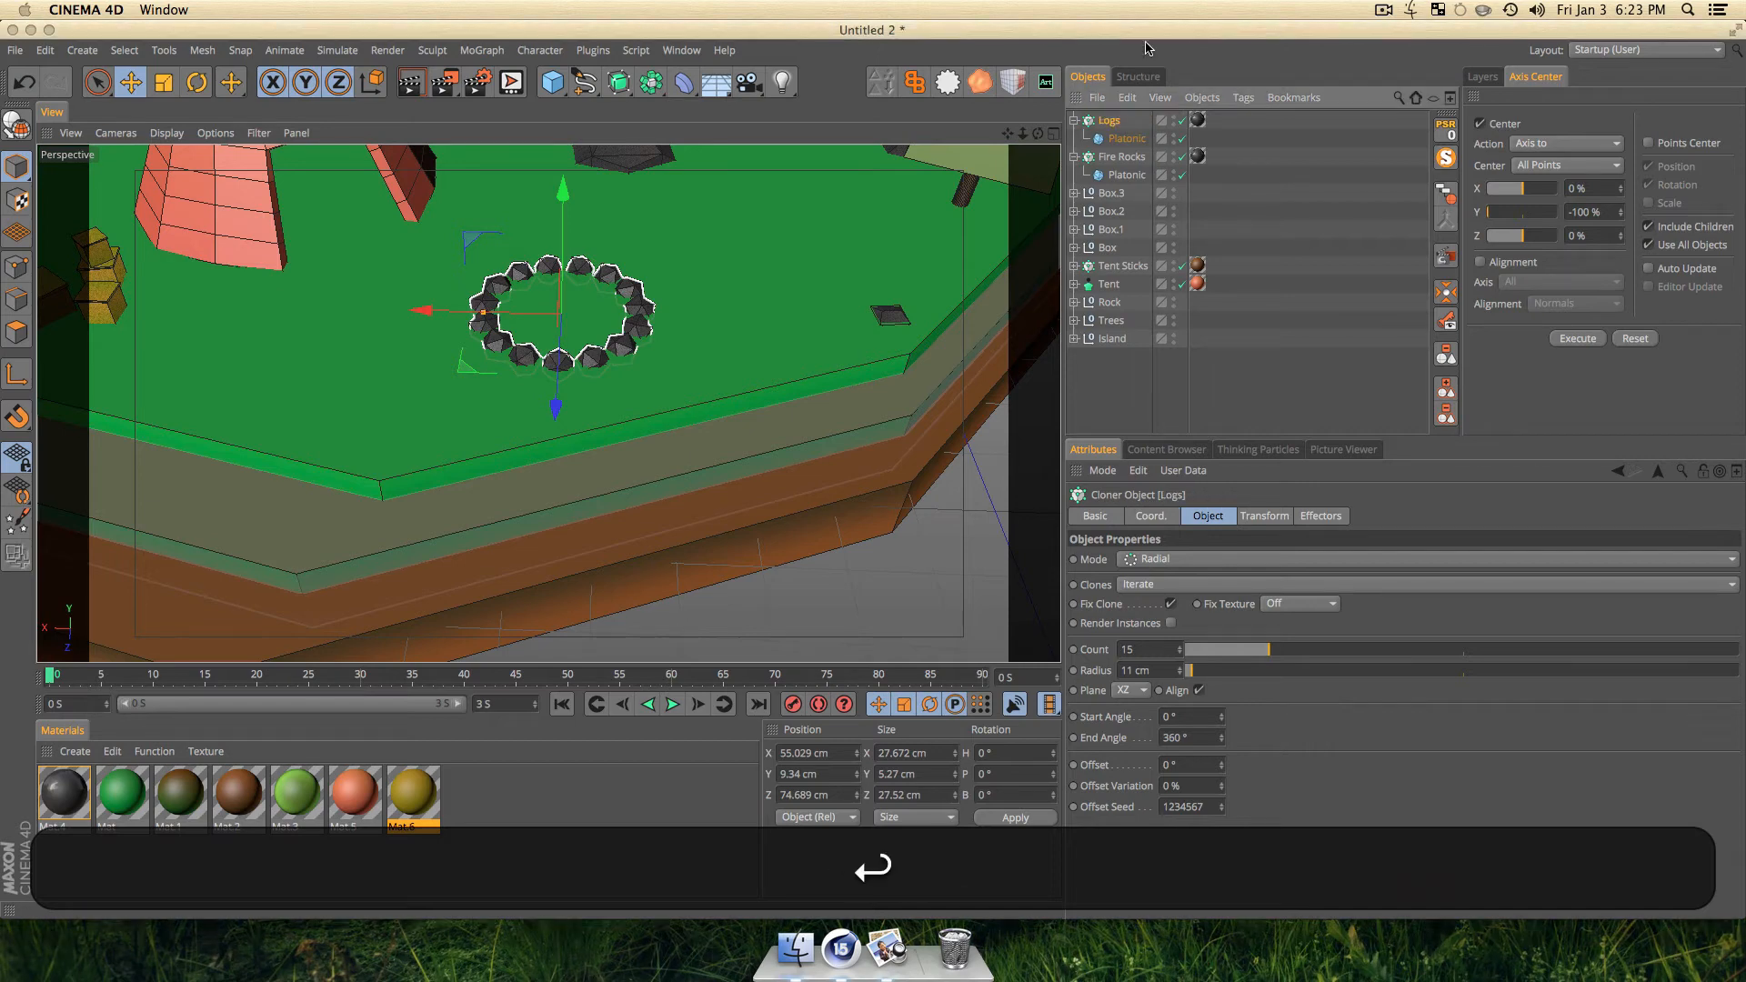
left_click(1126, 139)
key("Delete")
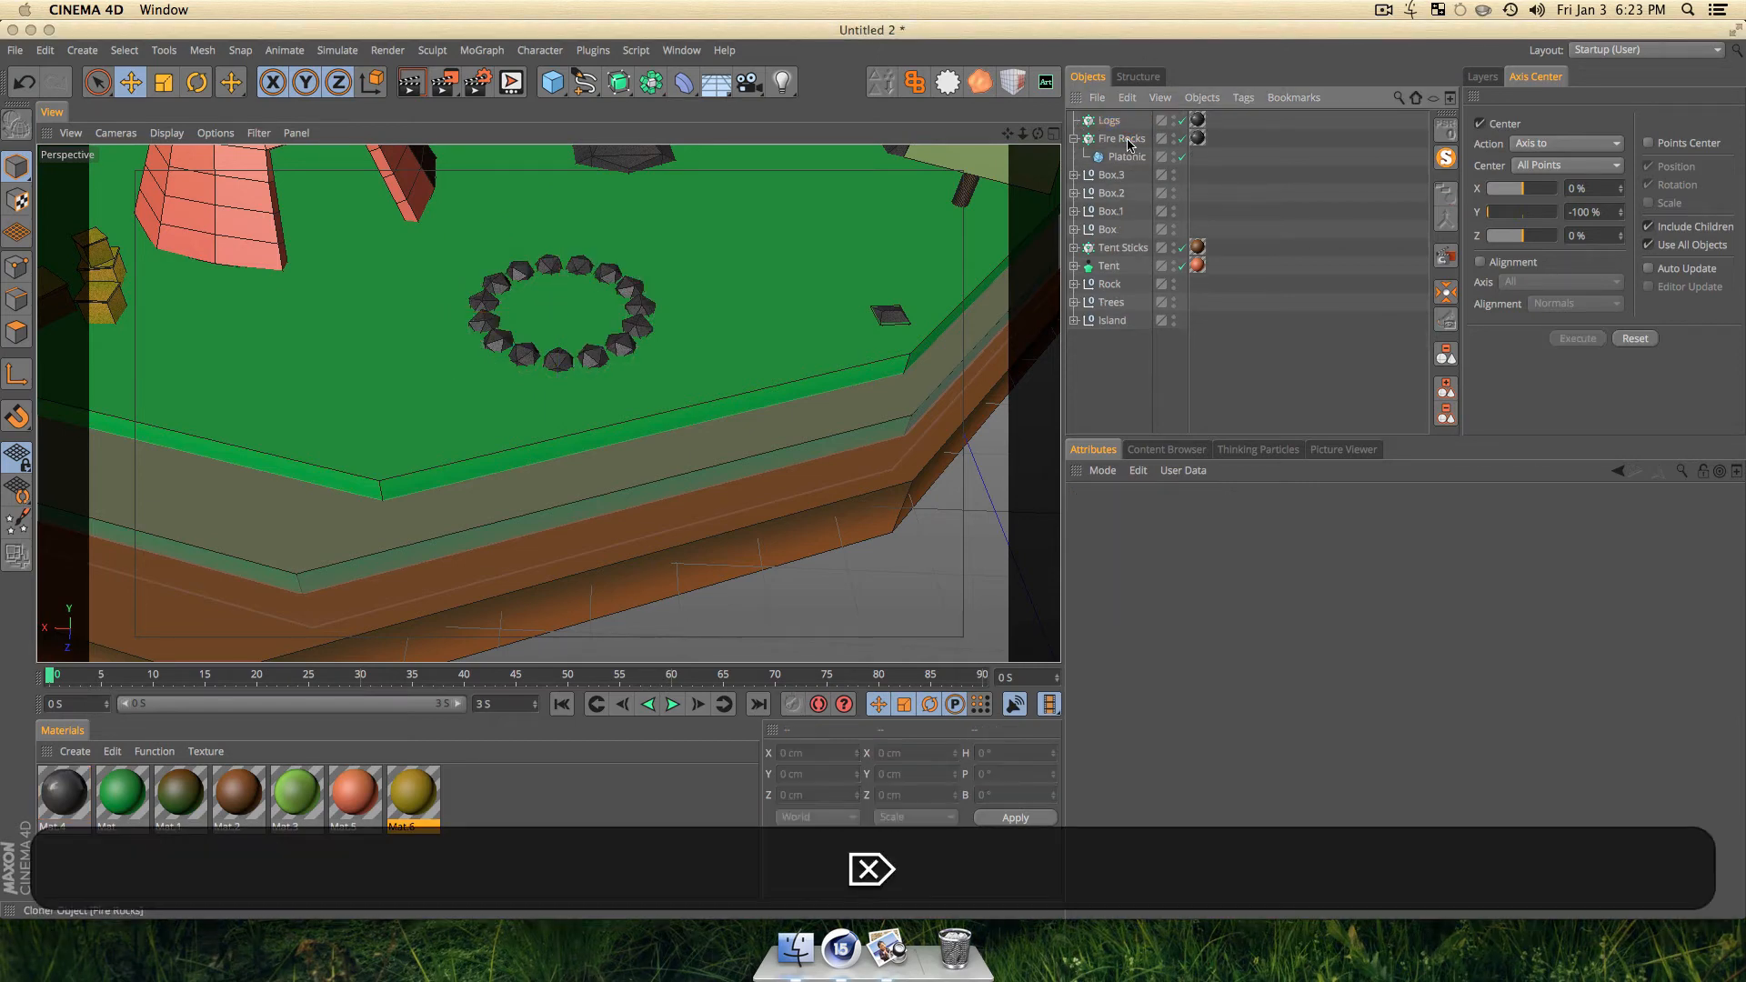
Copy the Trunk from the first Tree Top in the Trees group into the Logs cloner as its child.
left_click(552, 83)
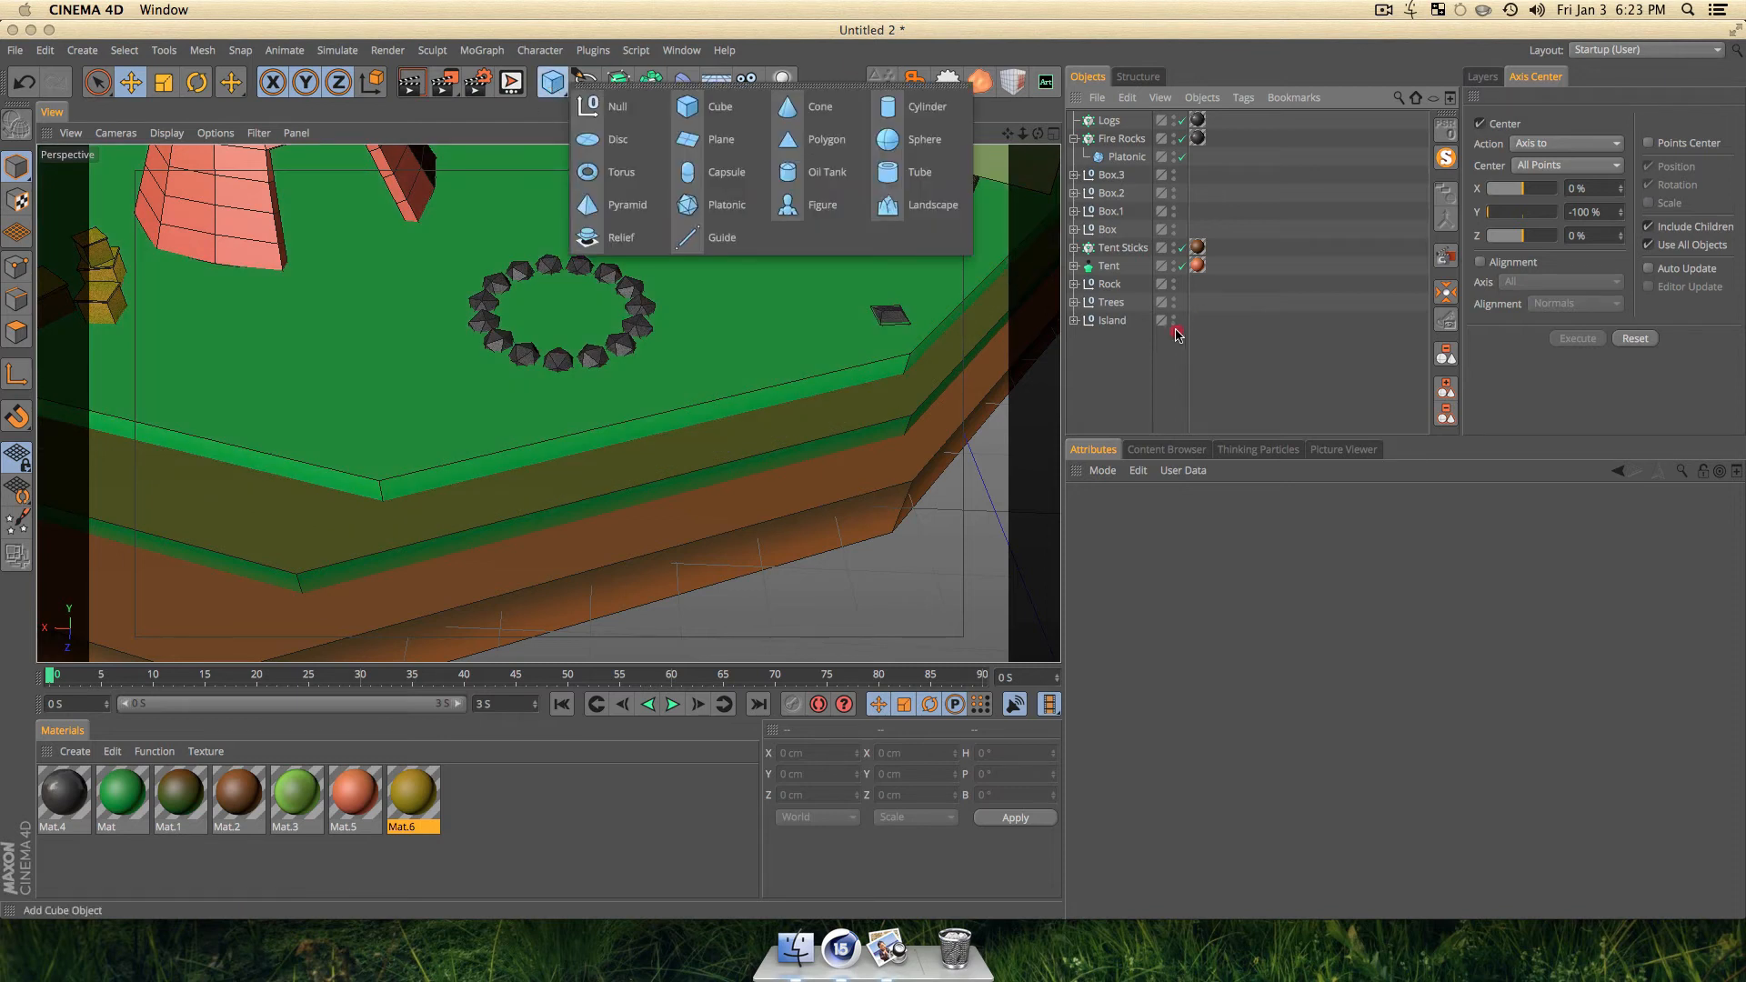
left_click(1075, 302)
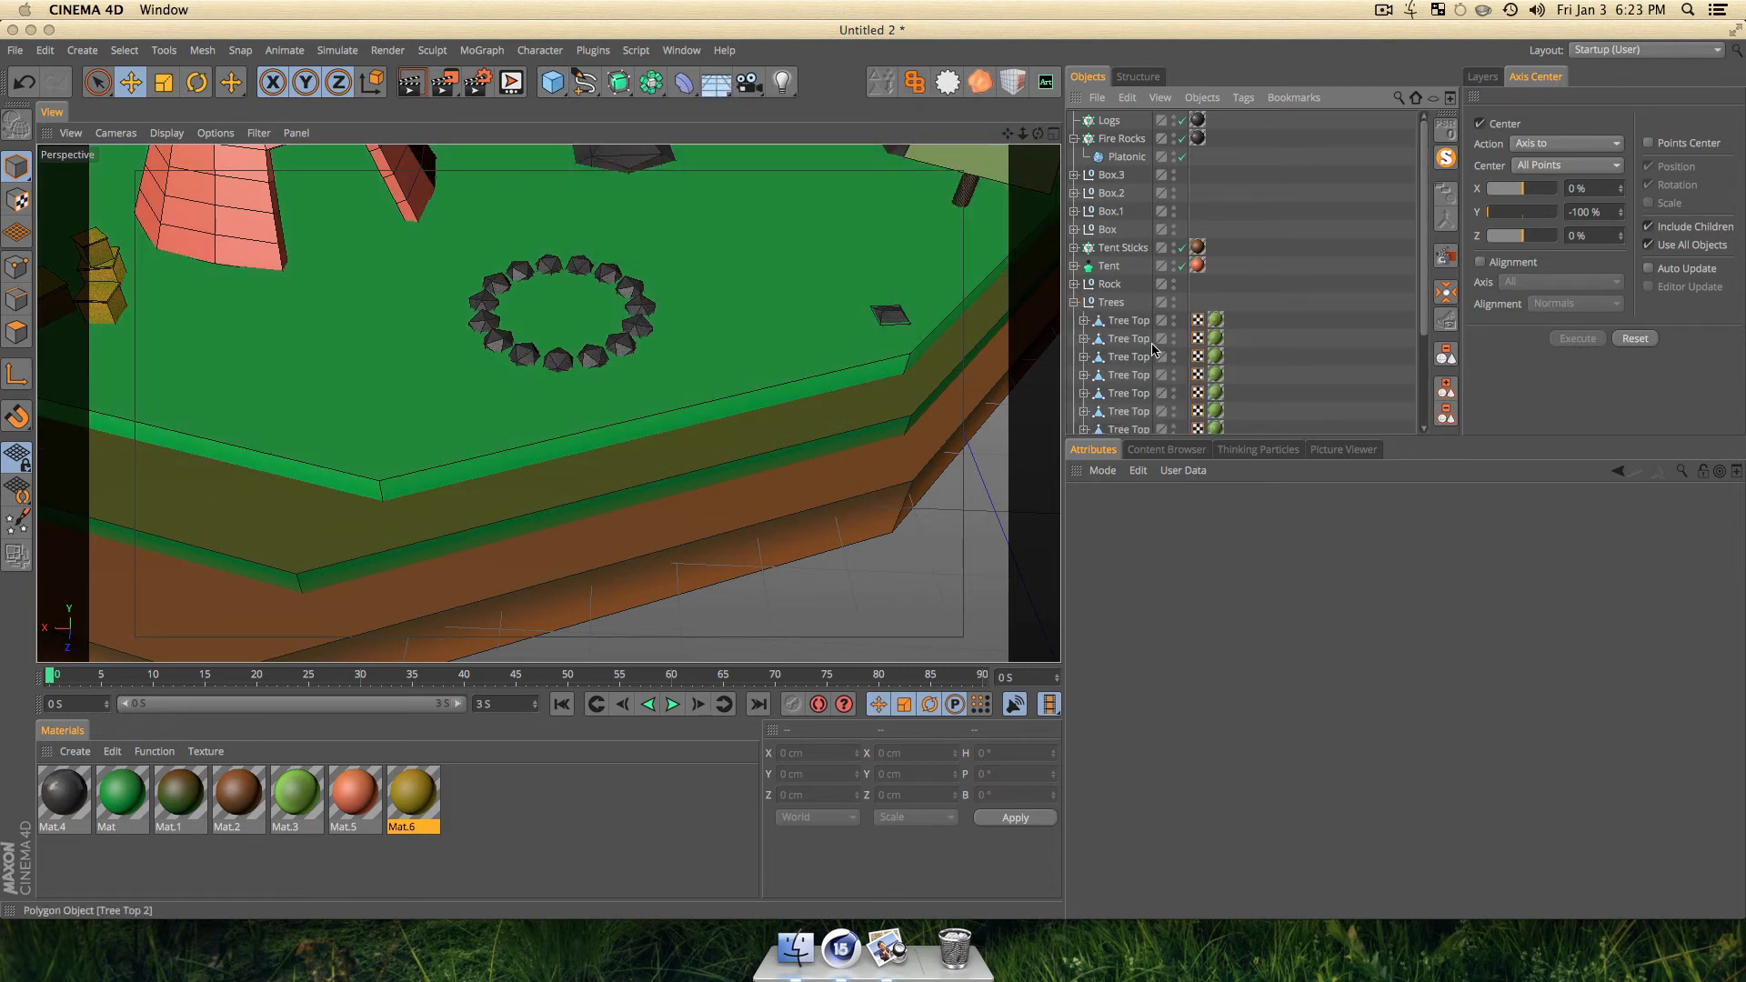
left_click(1081, 320)
left_click(1130, 341)
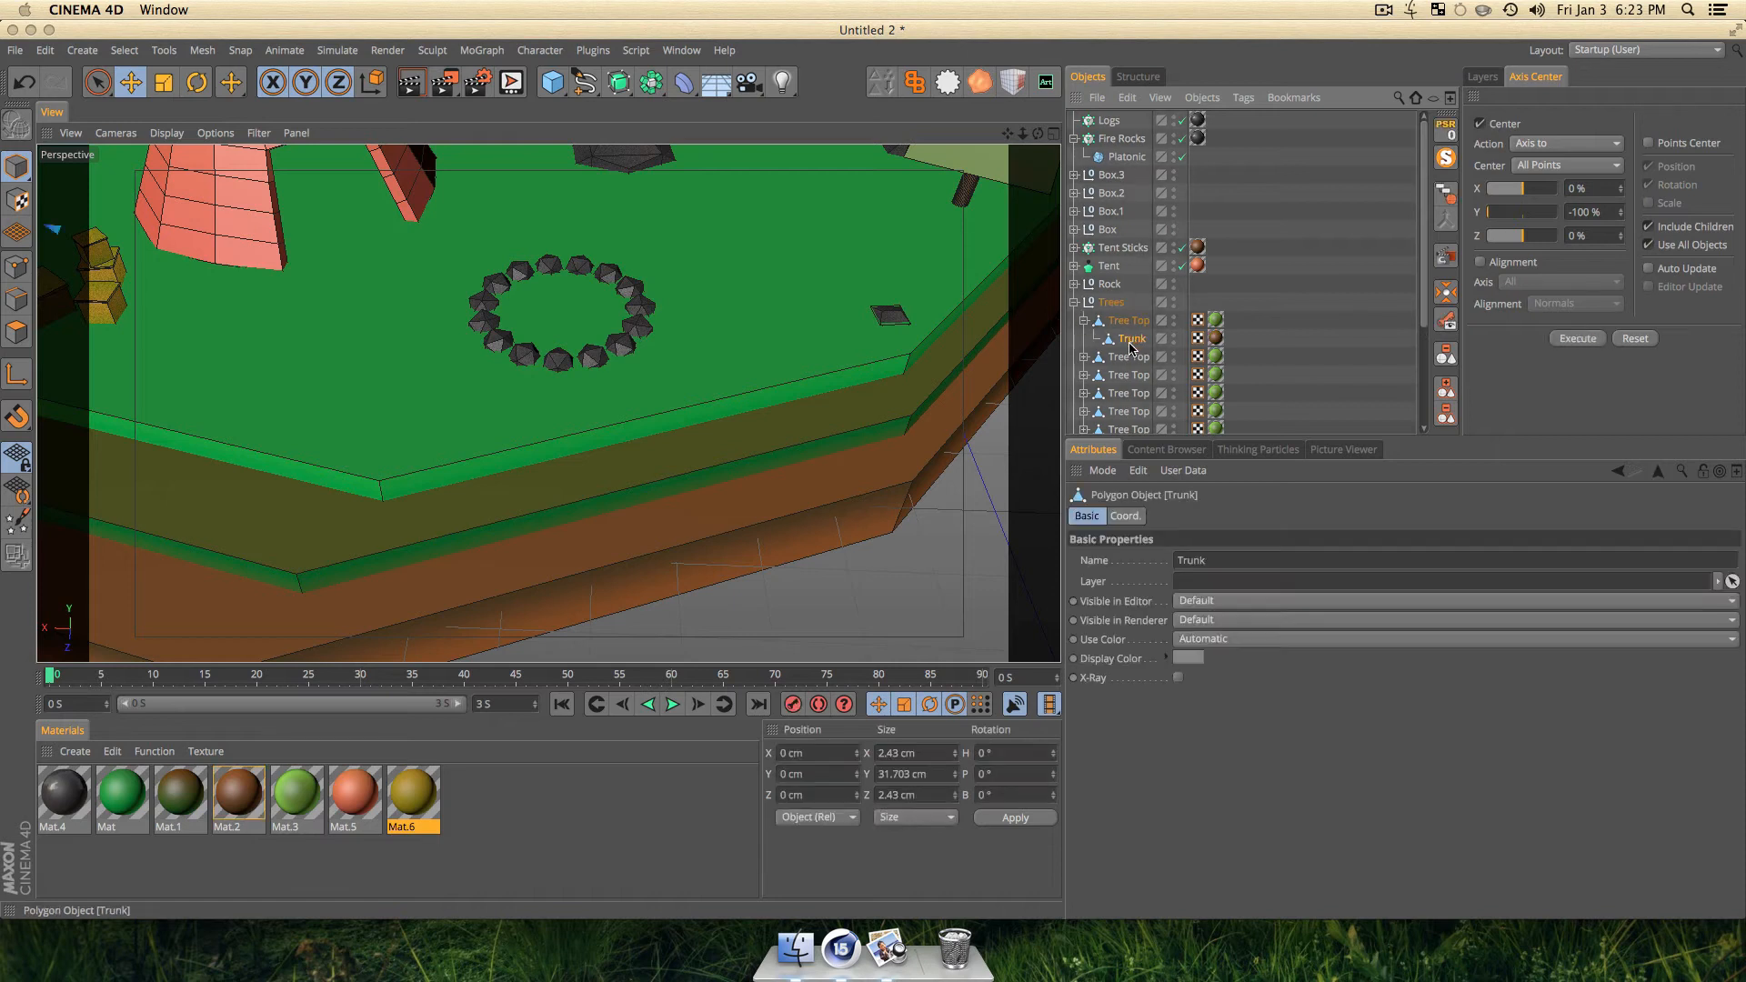
left_click_drag(1139, 350, 1112, 125, "alt")
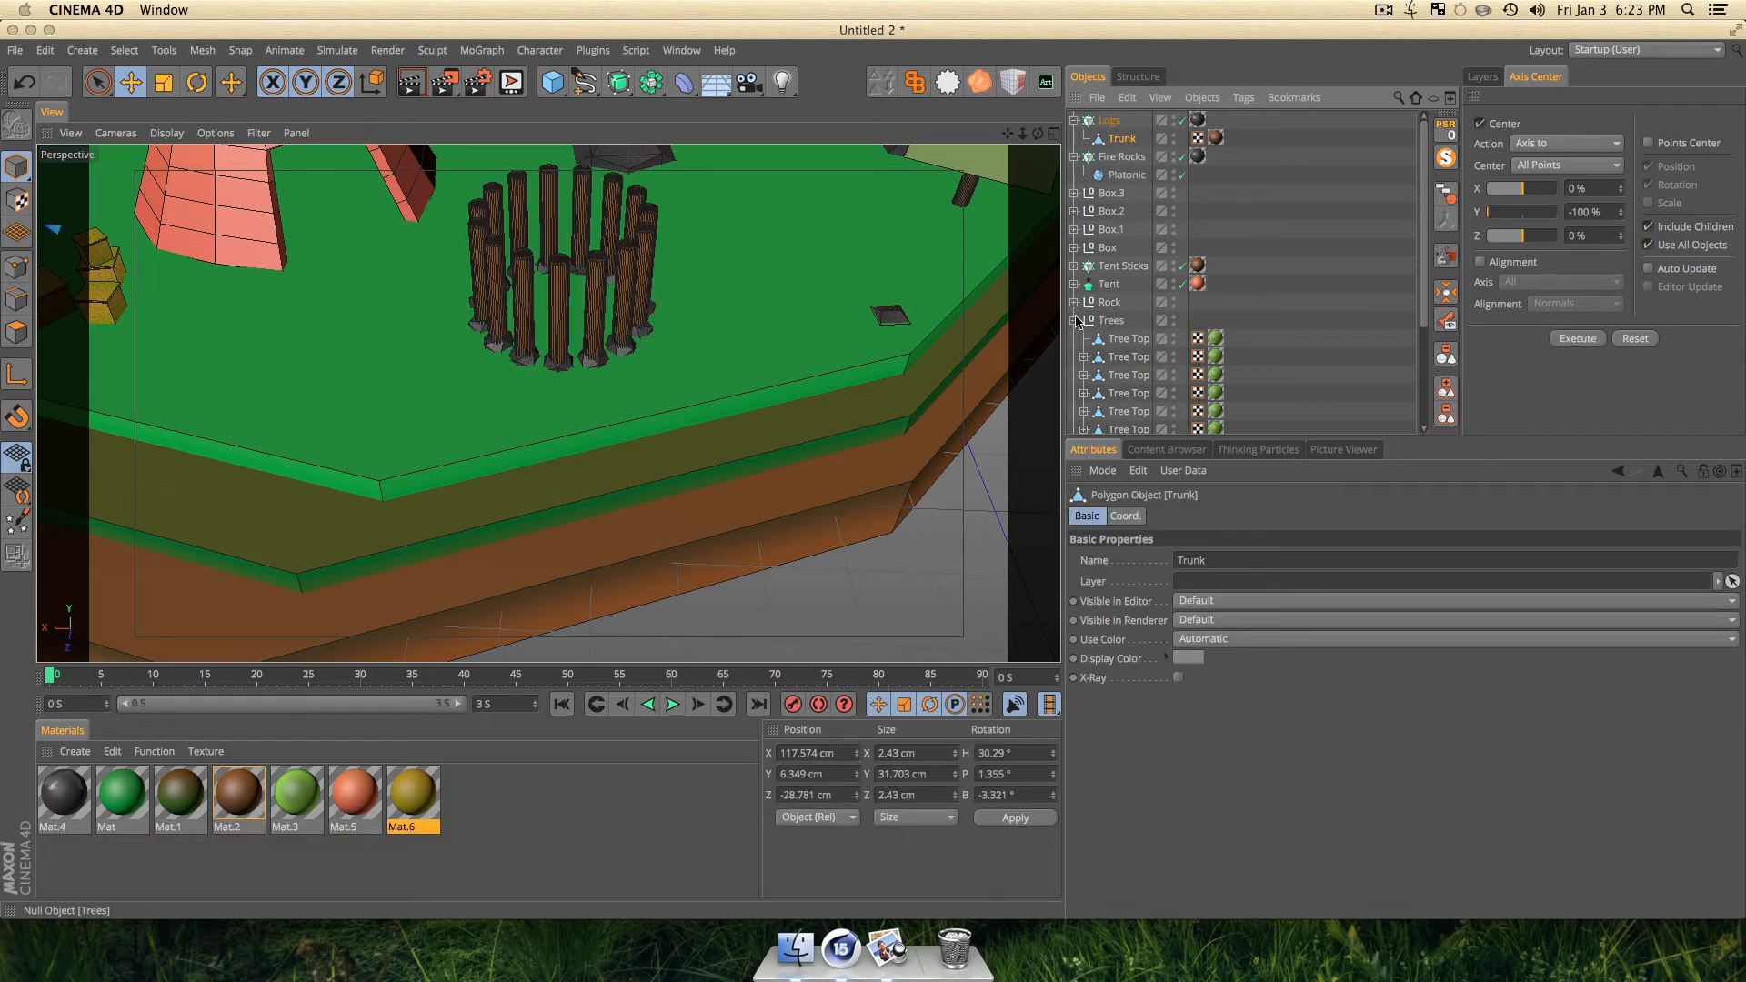
left_click(1076, 320)
Set the Logs cloner to 8 clones with a 6 cm radius and lower it to about Y 1.3 cm.
left_click(1113, 124)
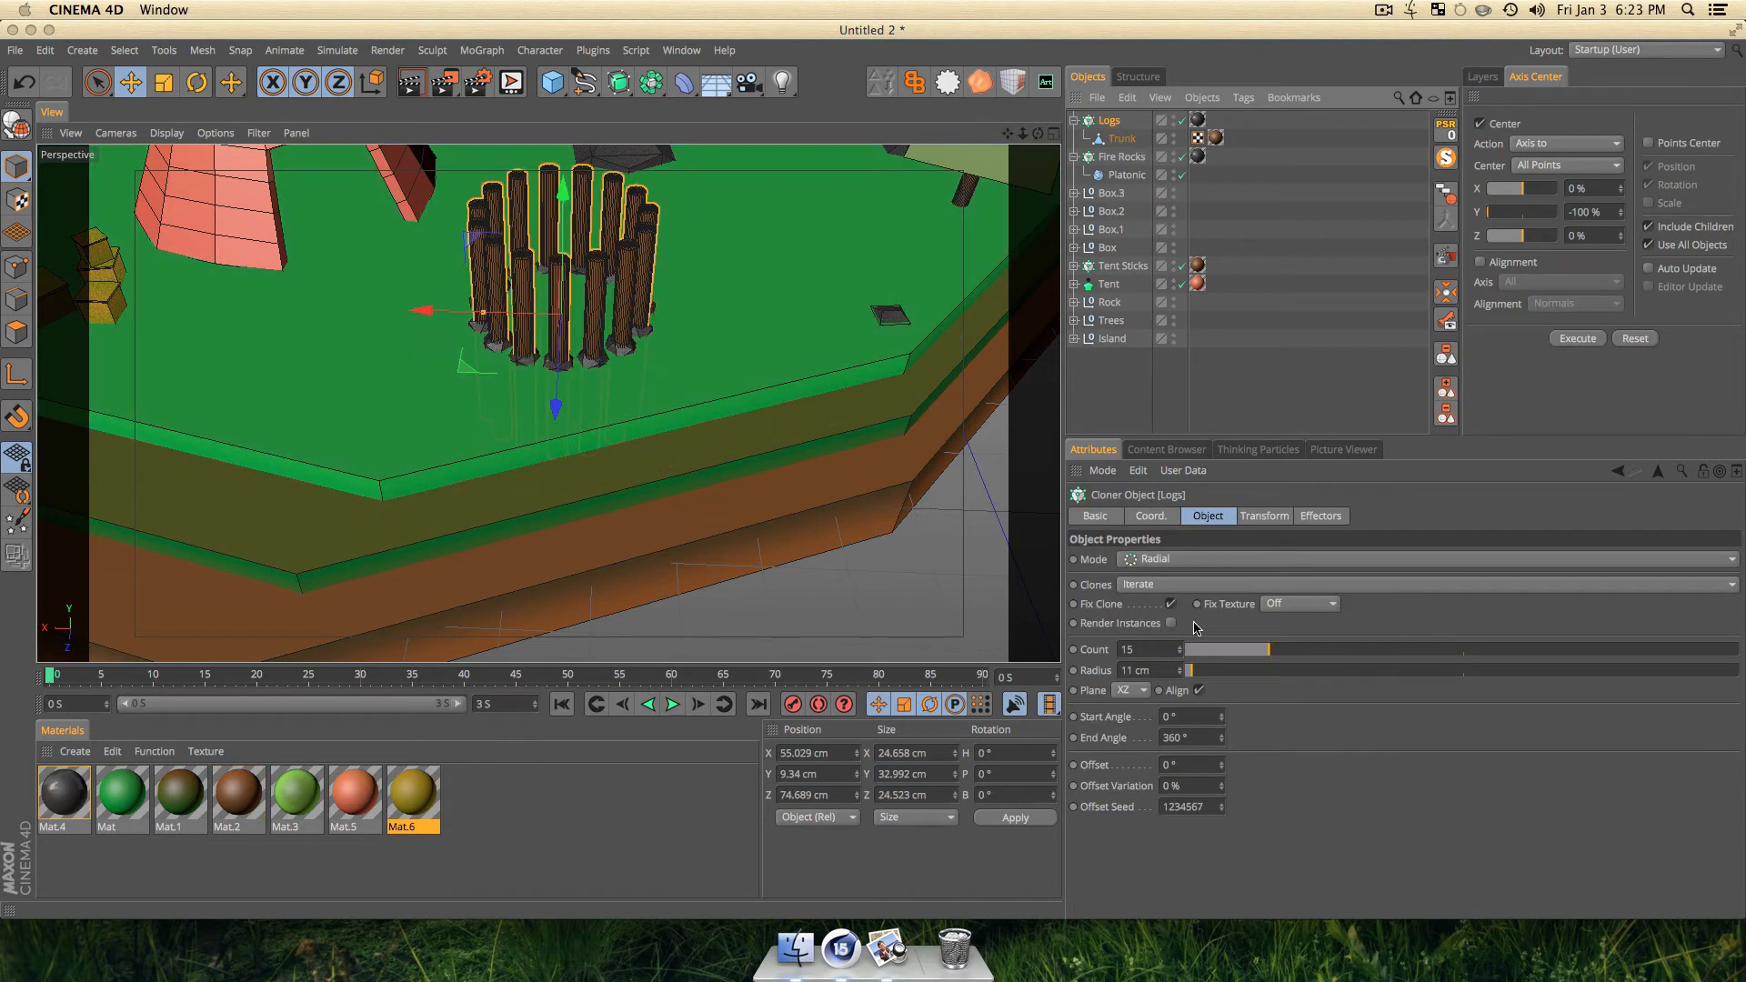
mouse_move(1182, 672)
left_mouse_down()
mouse_move(1245, 653)
mouse_move(1231, 653)
left_mouse_up()
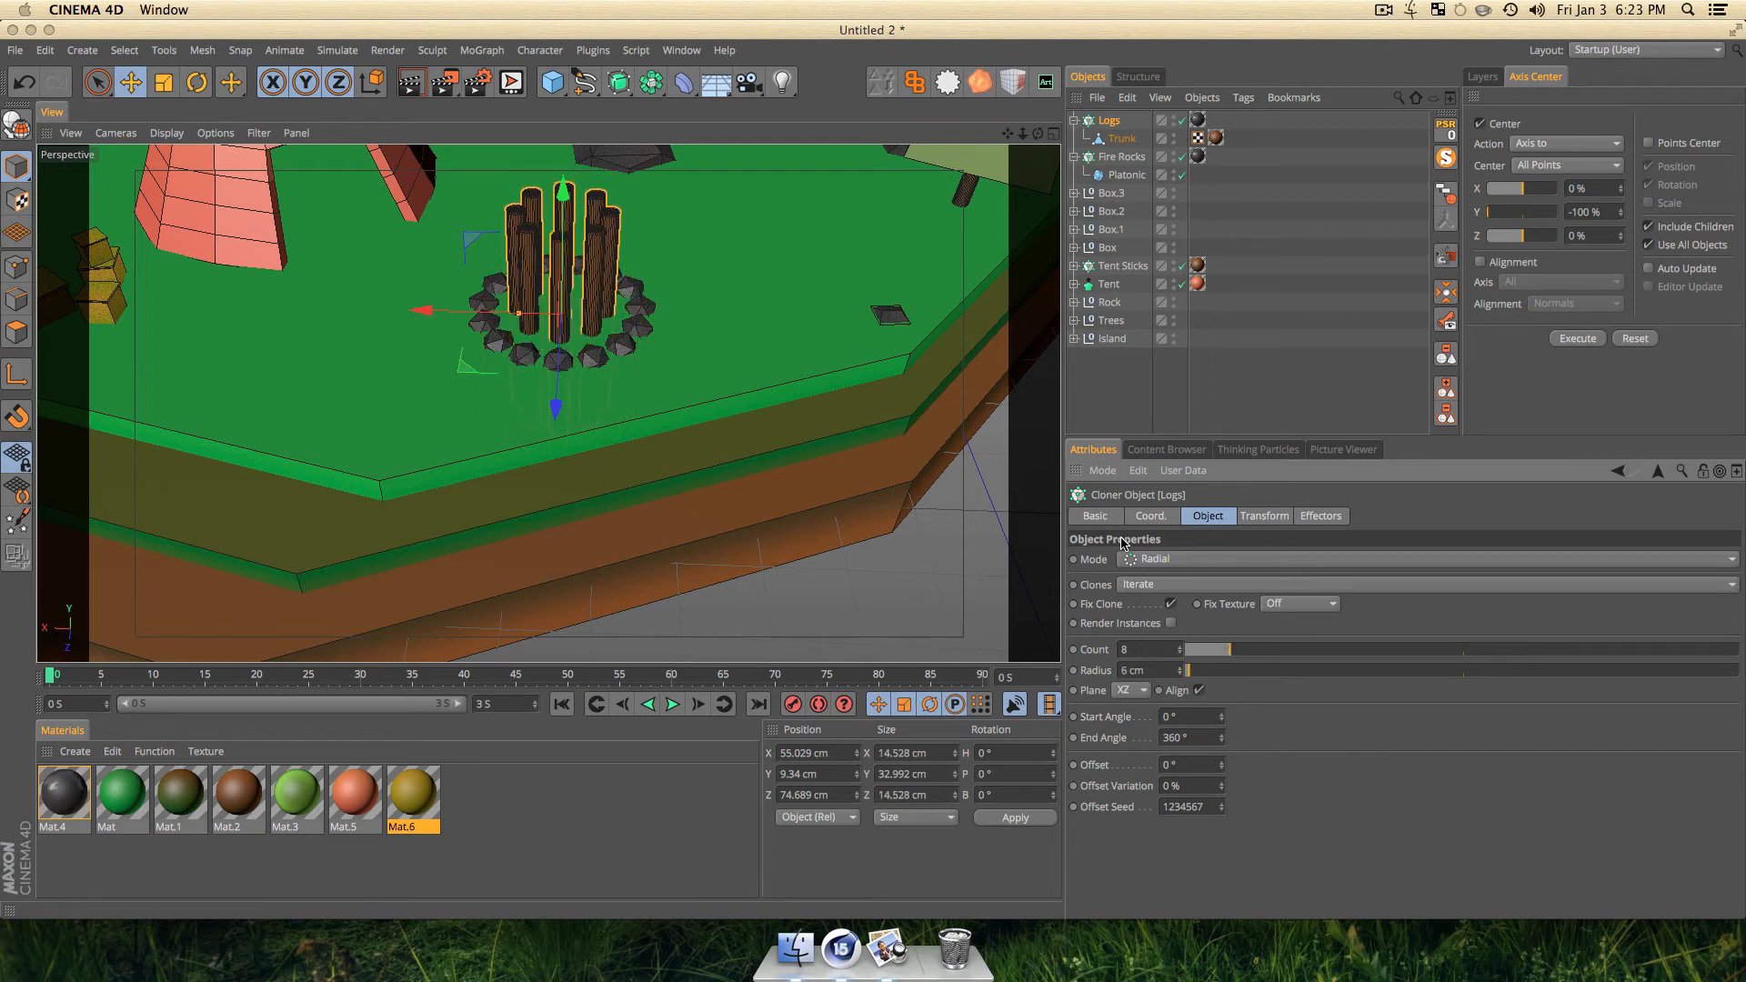
key("e")
left_click_drag(564, 193, 561, 264)
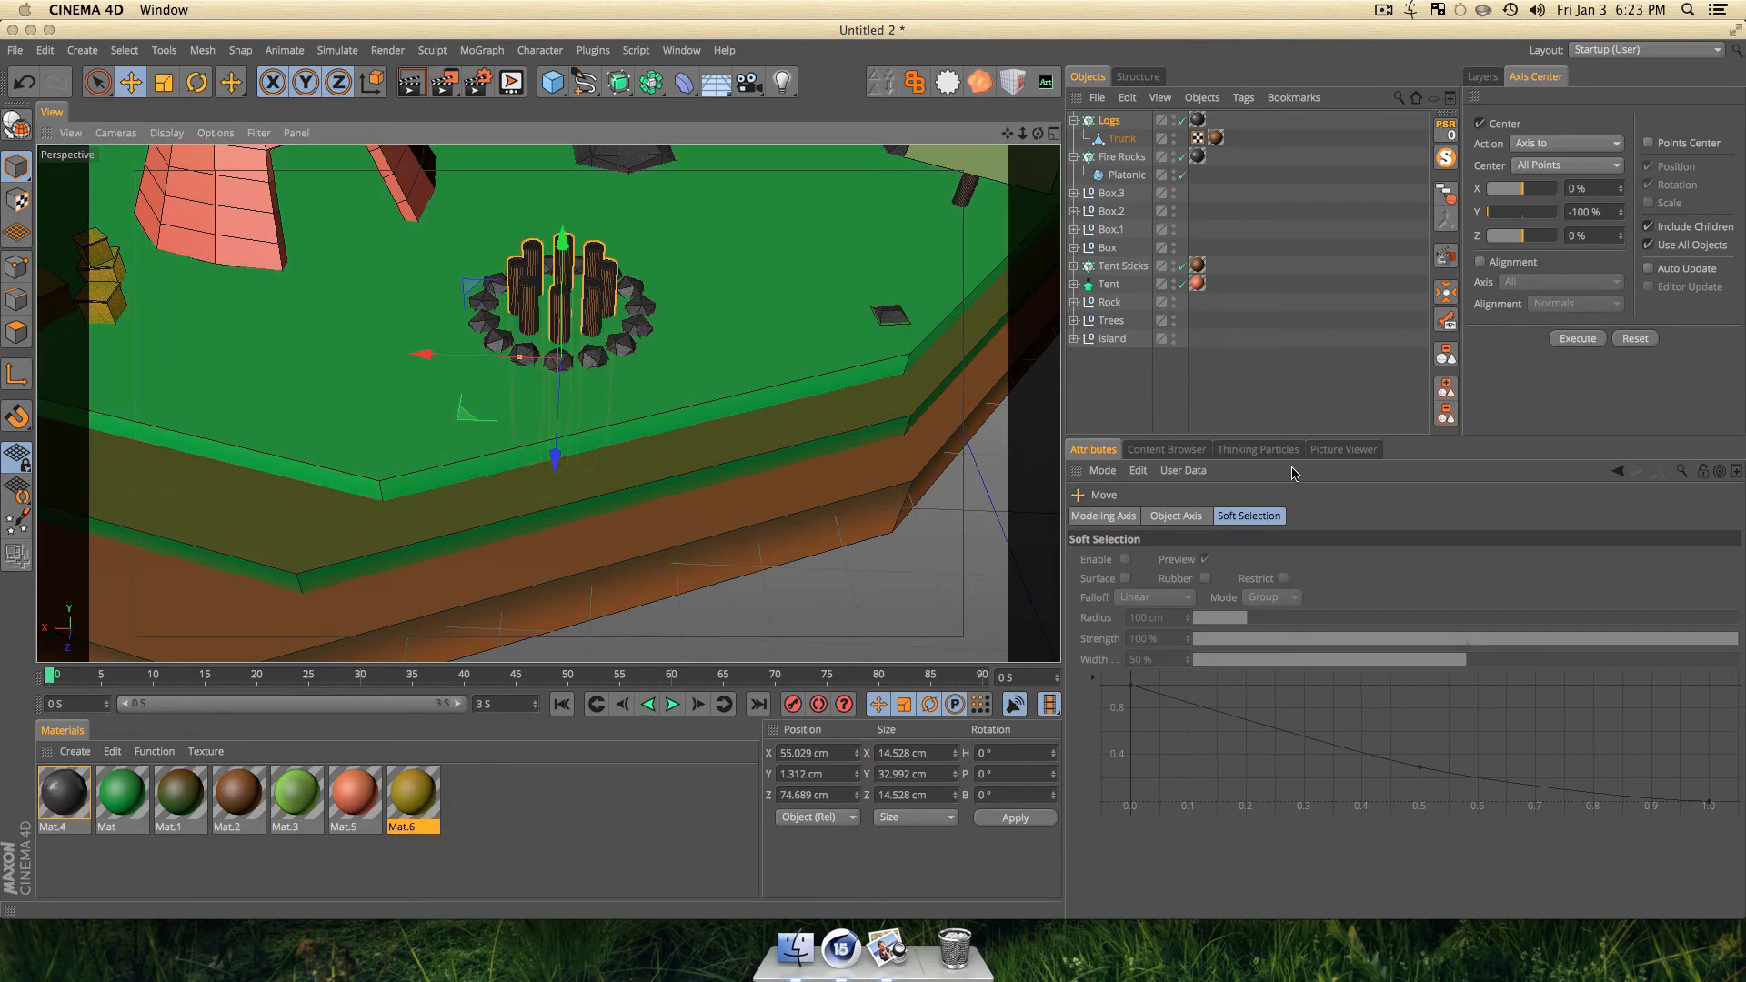
Tilt the log clones inward by setting the Logs cloner's pitch rotation (R.P) to 17°.
left_click(1111, 121)
left_click(1265, 514)
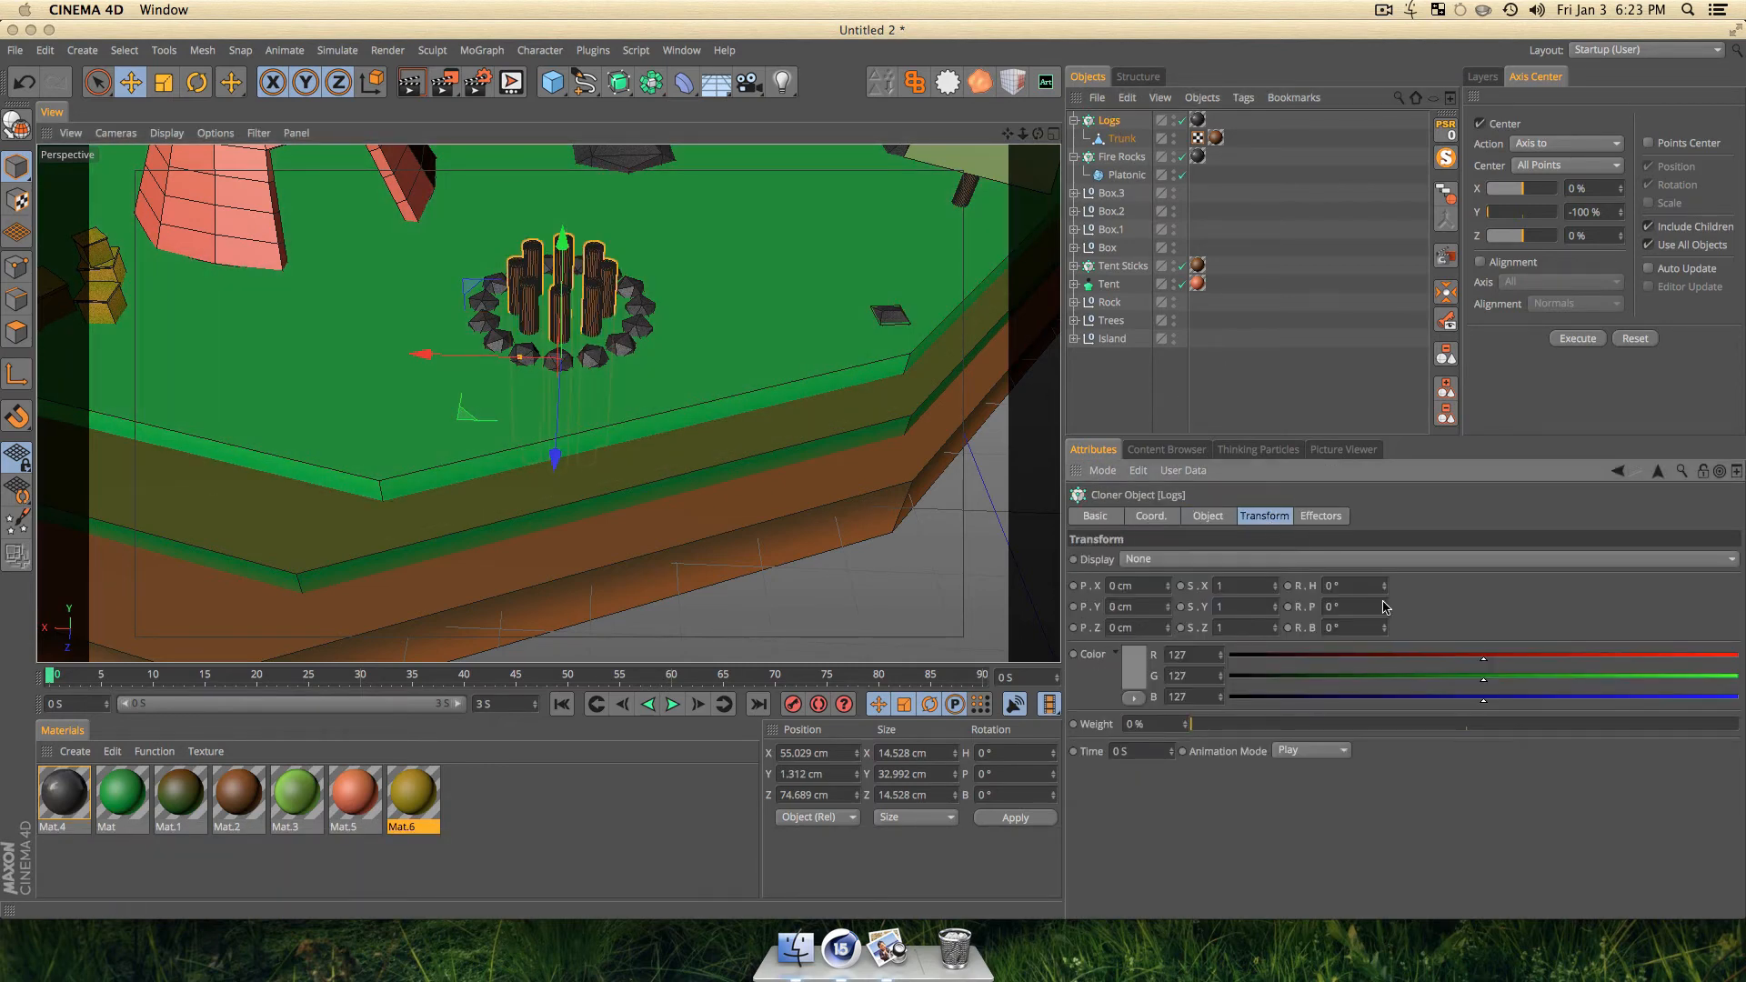
mouse_move(1383, 607)
left_mouse_down()
mouse_move(1384, 573)
mouse_move(1384, 588)
left_mouse_up()
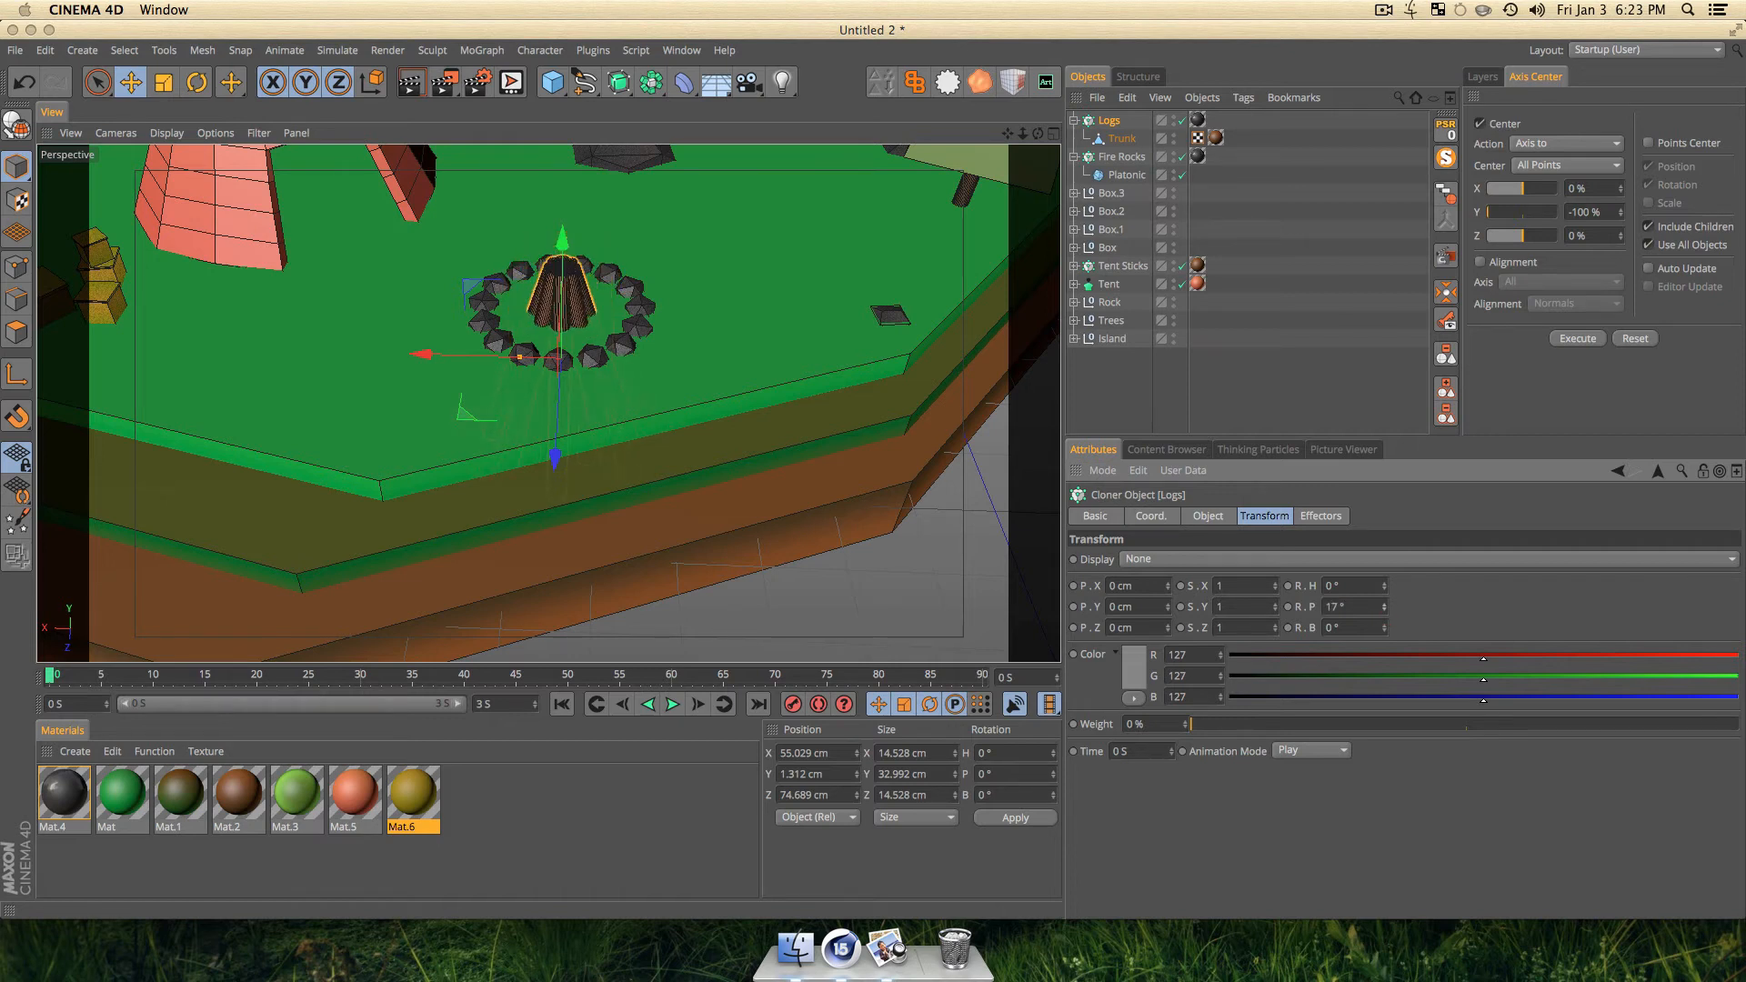
left_click(1126, 421)
Scale the Trunk inside Logs down uniformly to about 22.7 cm tall and 1.7 cm wide.
key("3")
left_click_drag(601, 273, 601, 377)
left_click(1123, 140)
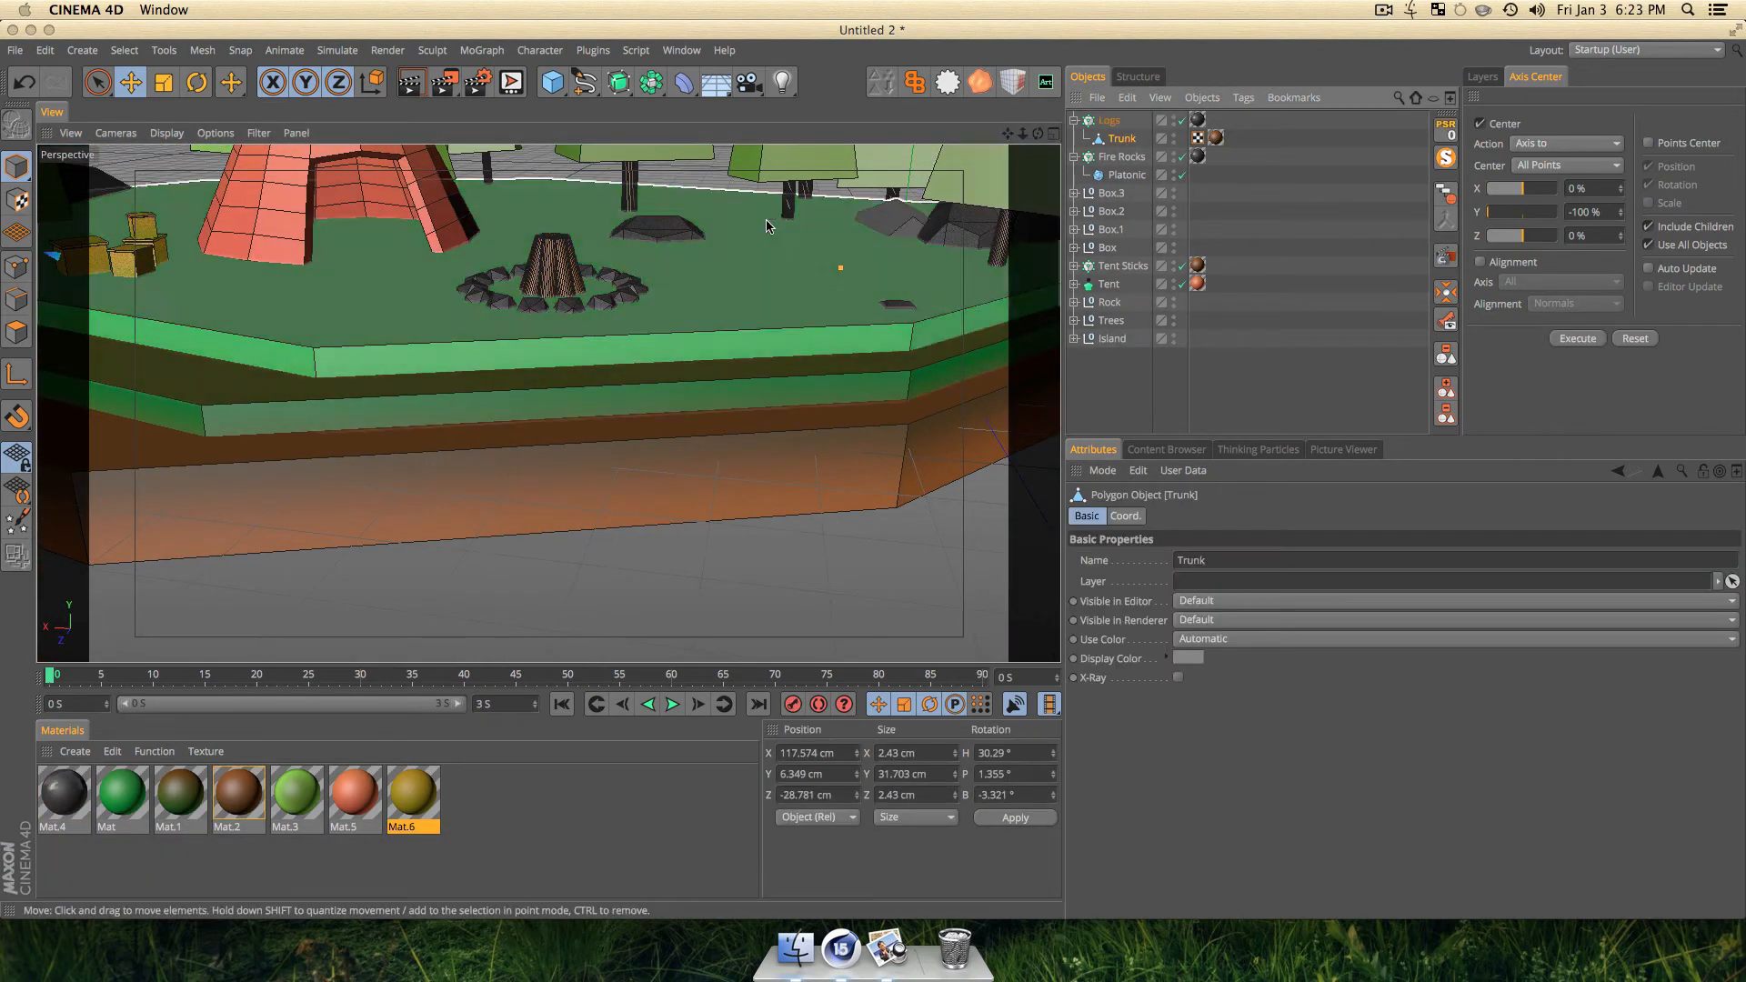
key("t")
left_click_drag(571, 212, 566, 427)
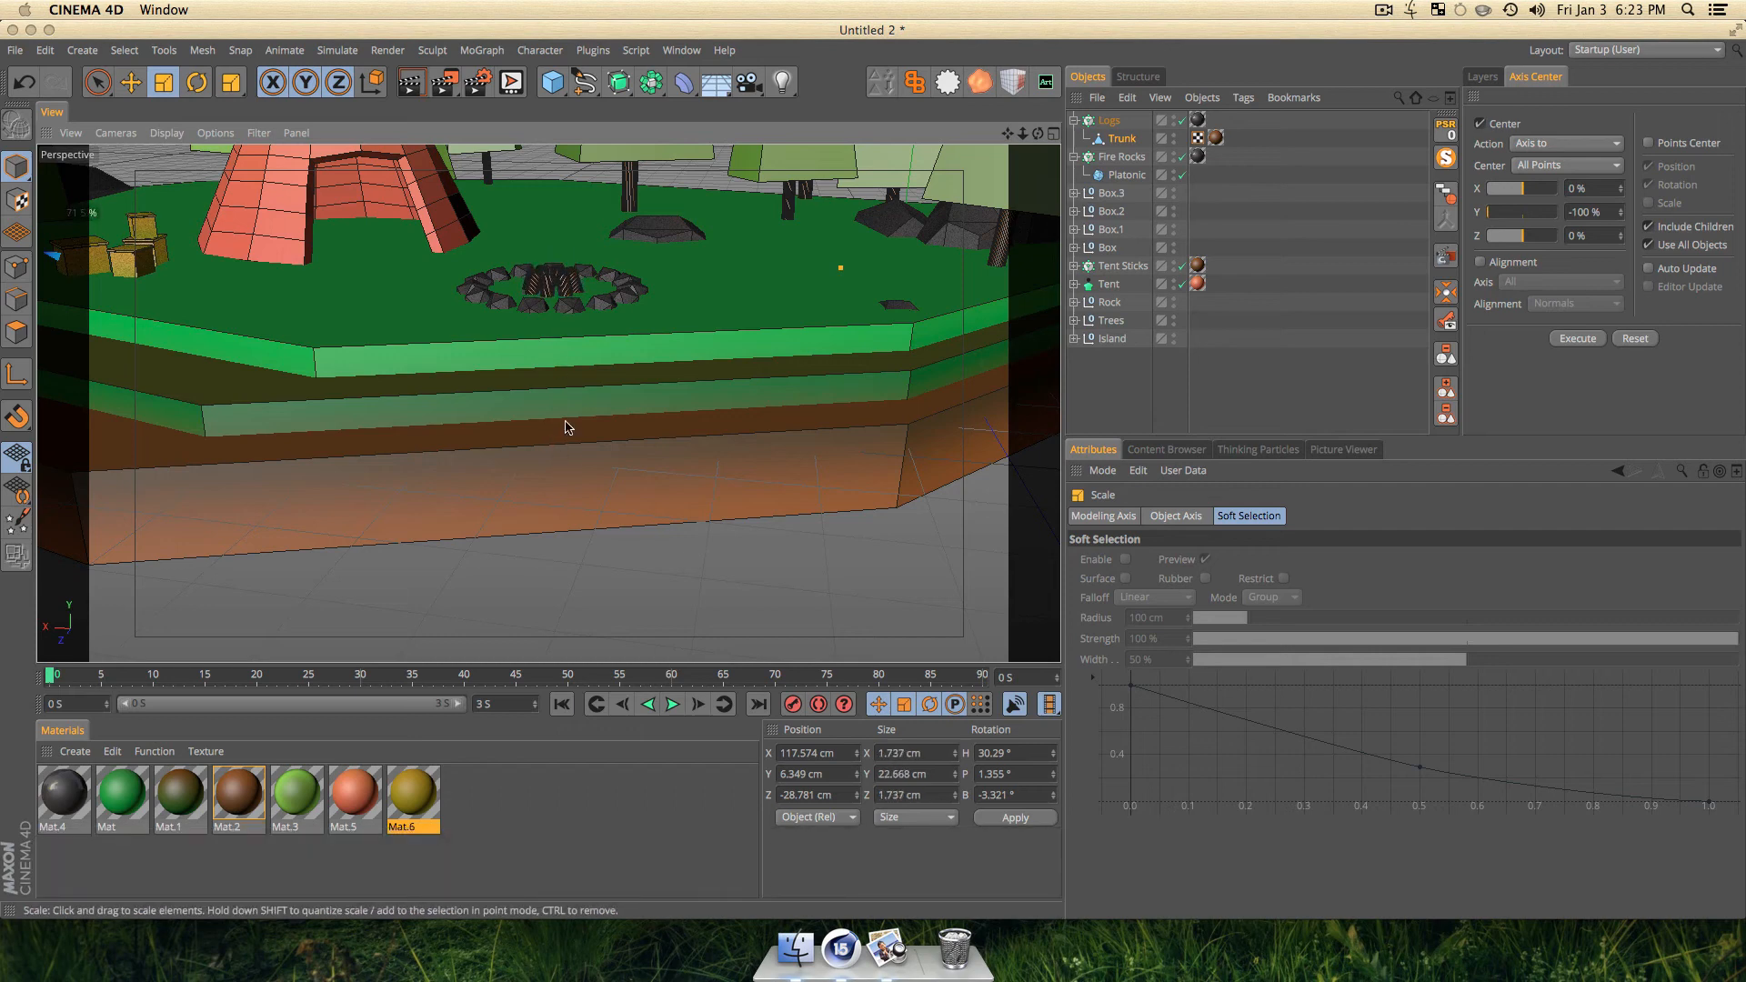
key("e")
Raise the Logs cloner inside the rock ring to about Y 5.33 cm.
left_click(551, 280)
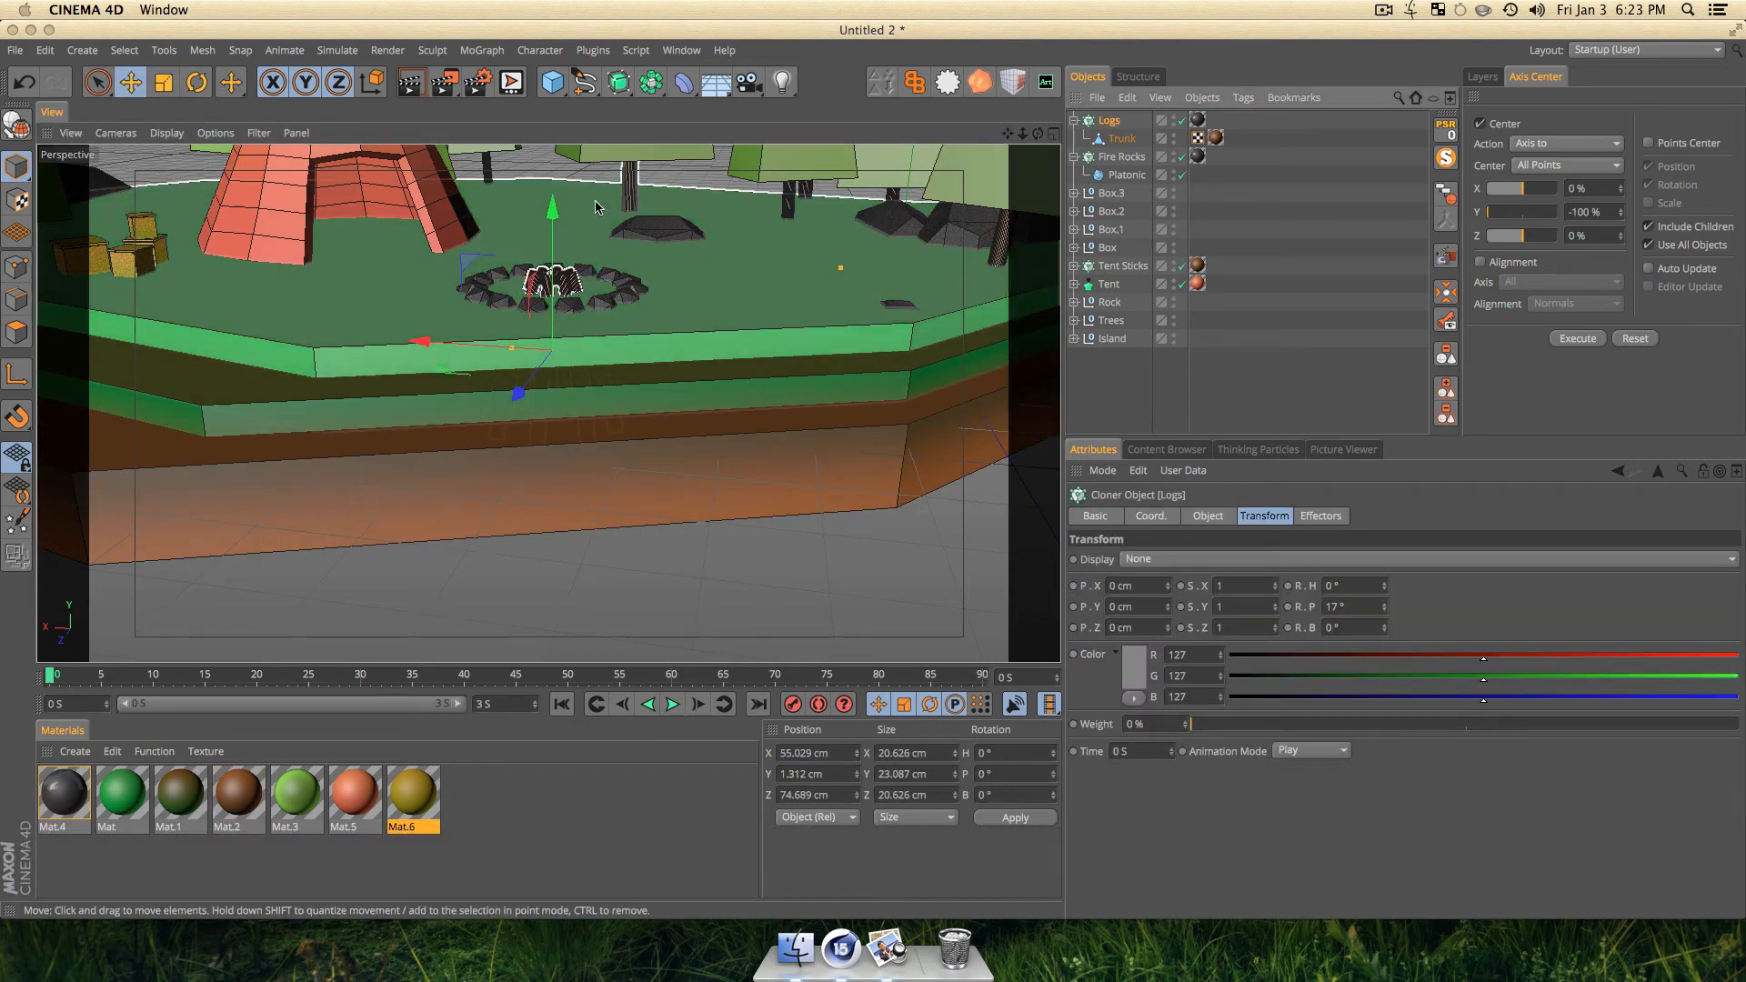
left_click(543, 218)
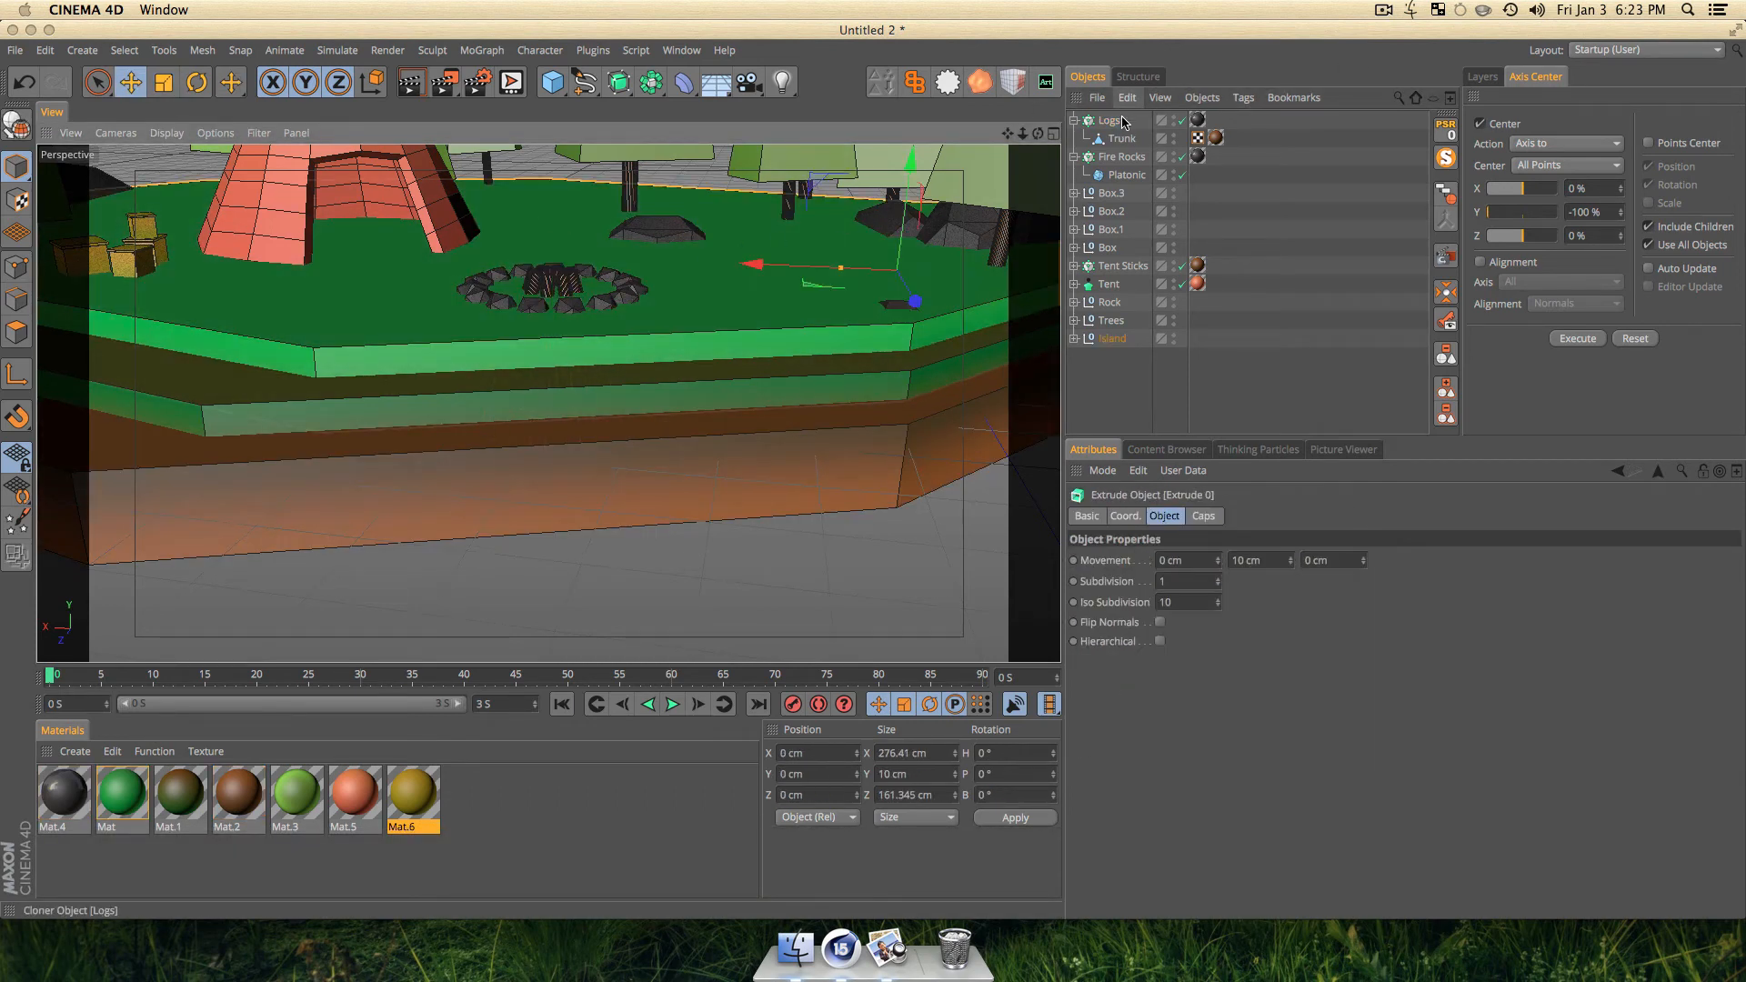
left_click(552, 278)
left_click_drag(551, 207, 550, 190)
key("3")
left_click_drag(654, 270, 604, 362)
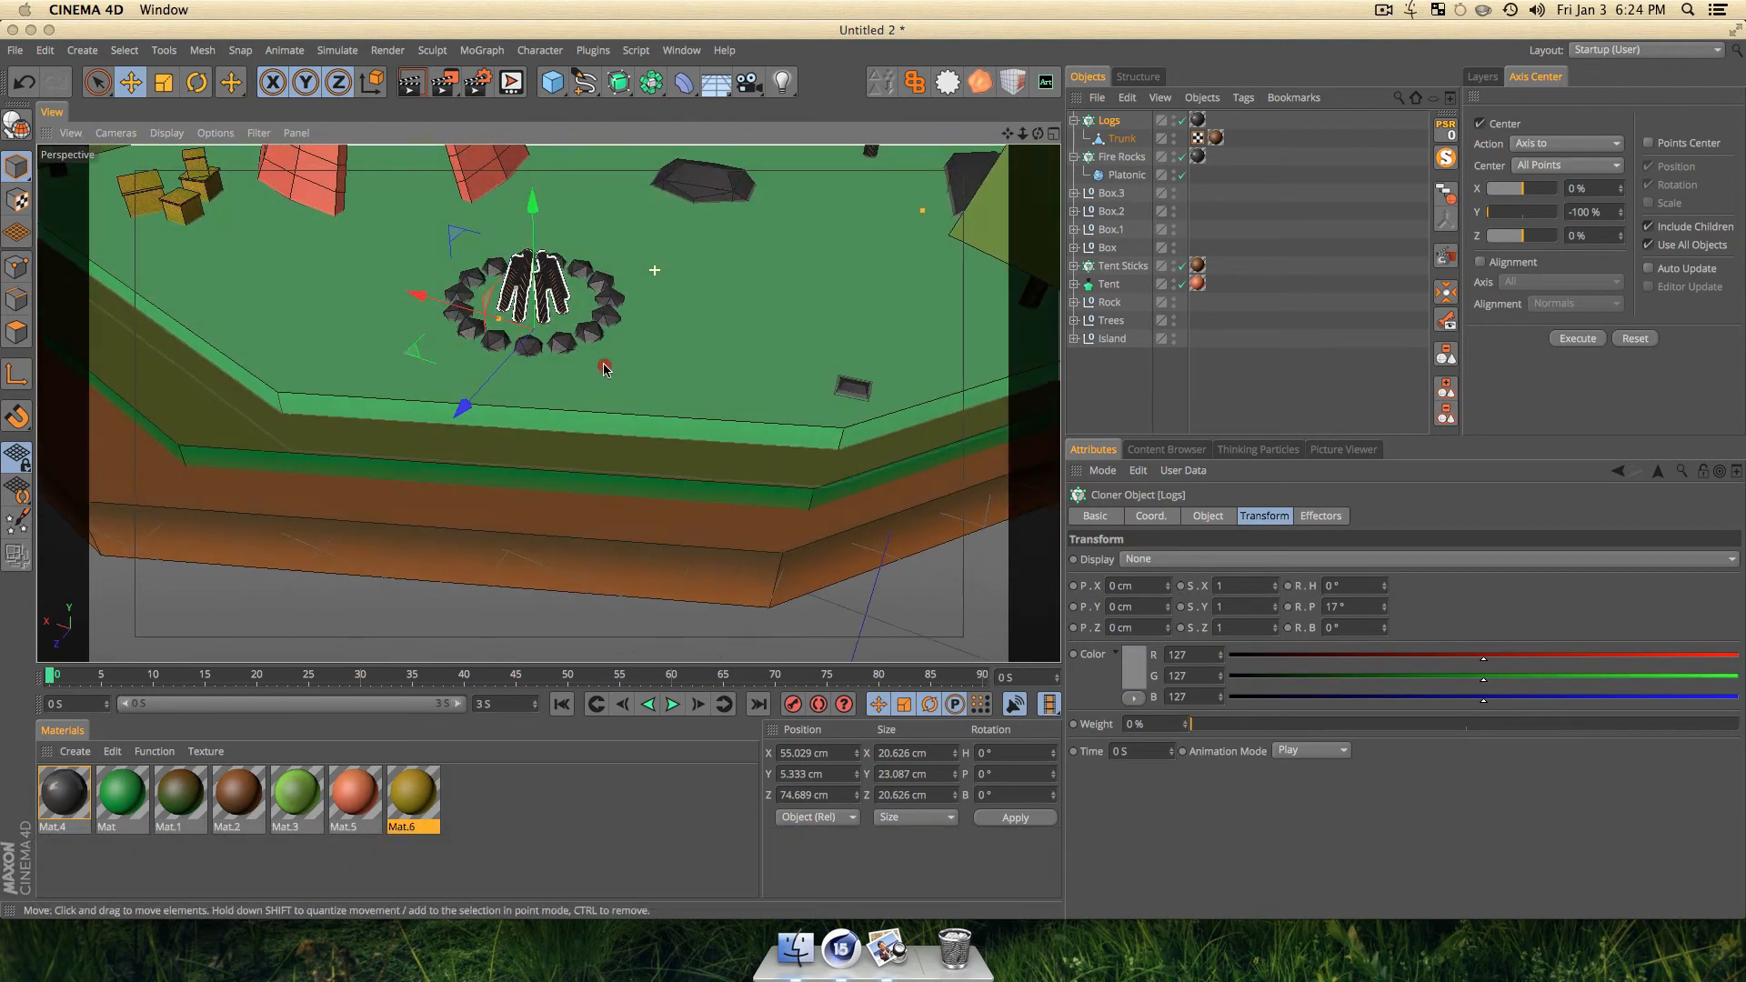
Increase the log clones' inward pitch rotation (R.P) to about 21°.
left_click(1386, 603)
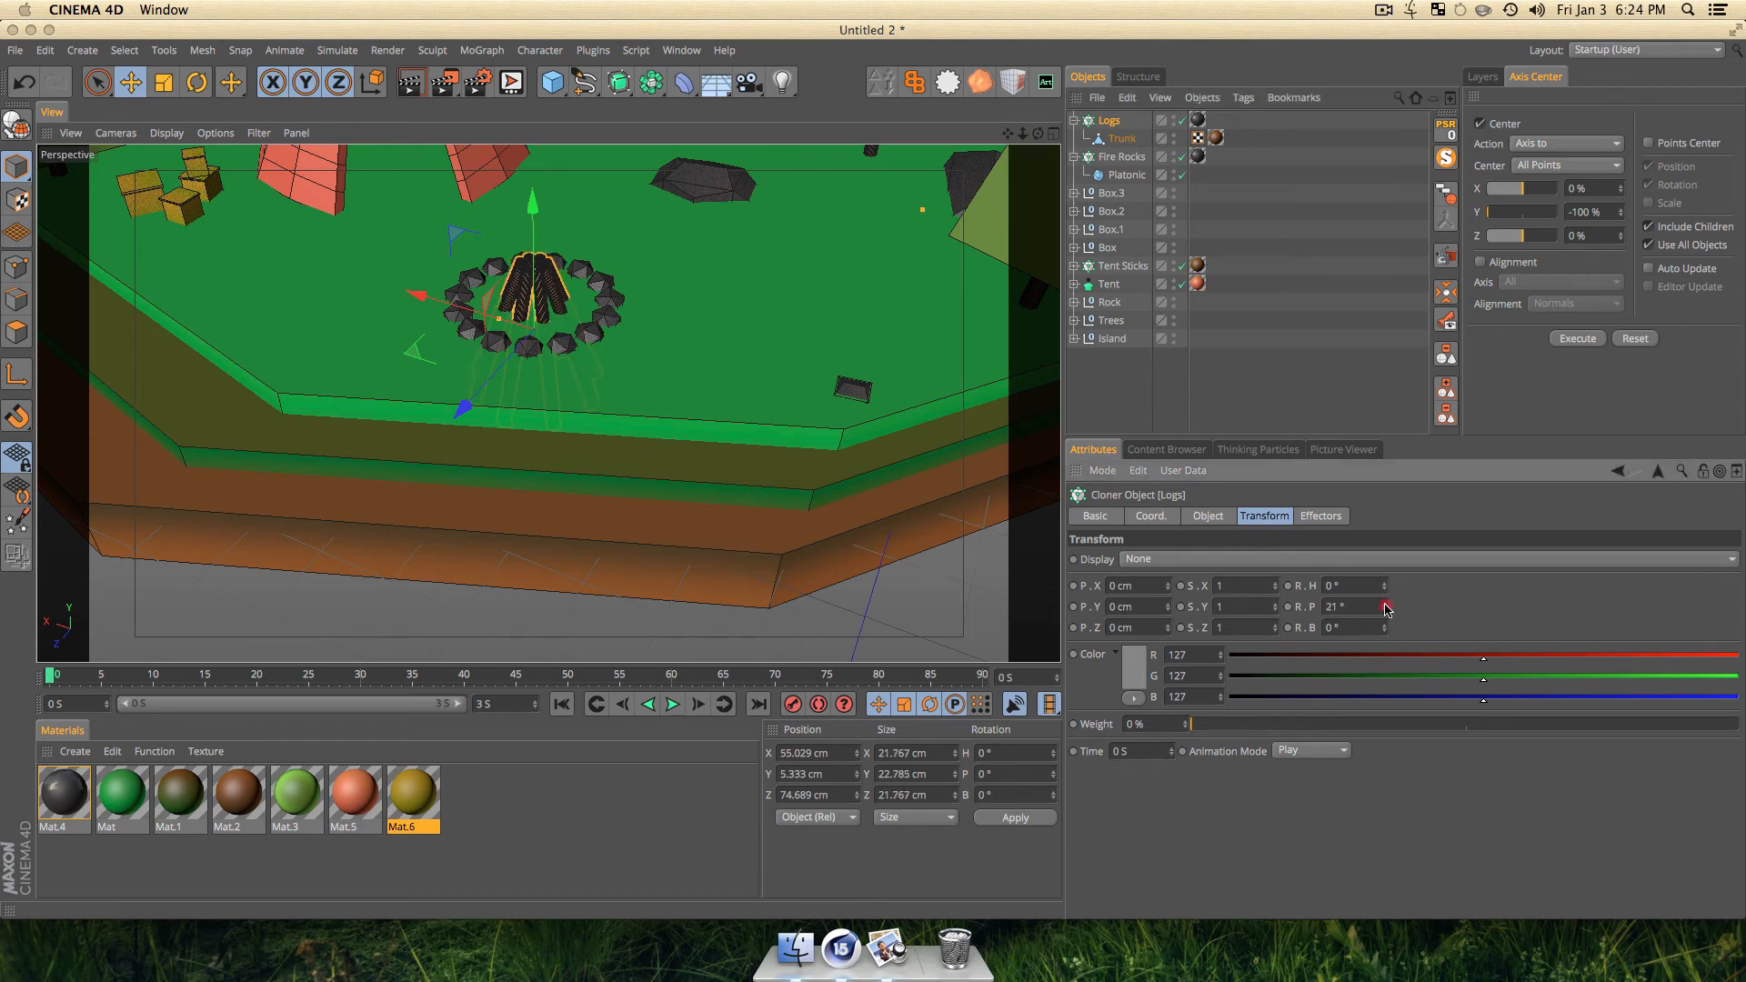
left_click(1386, 603)
left_click(1117, 393)
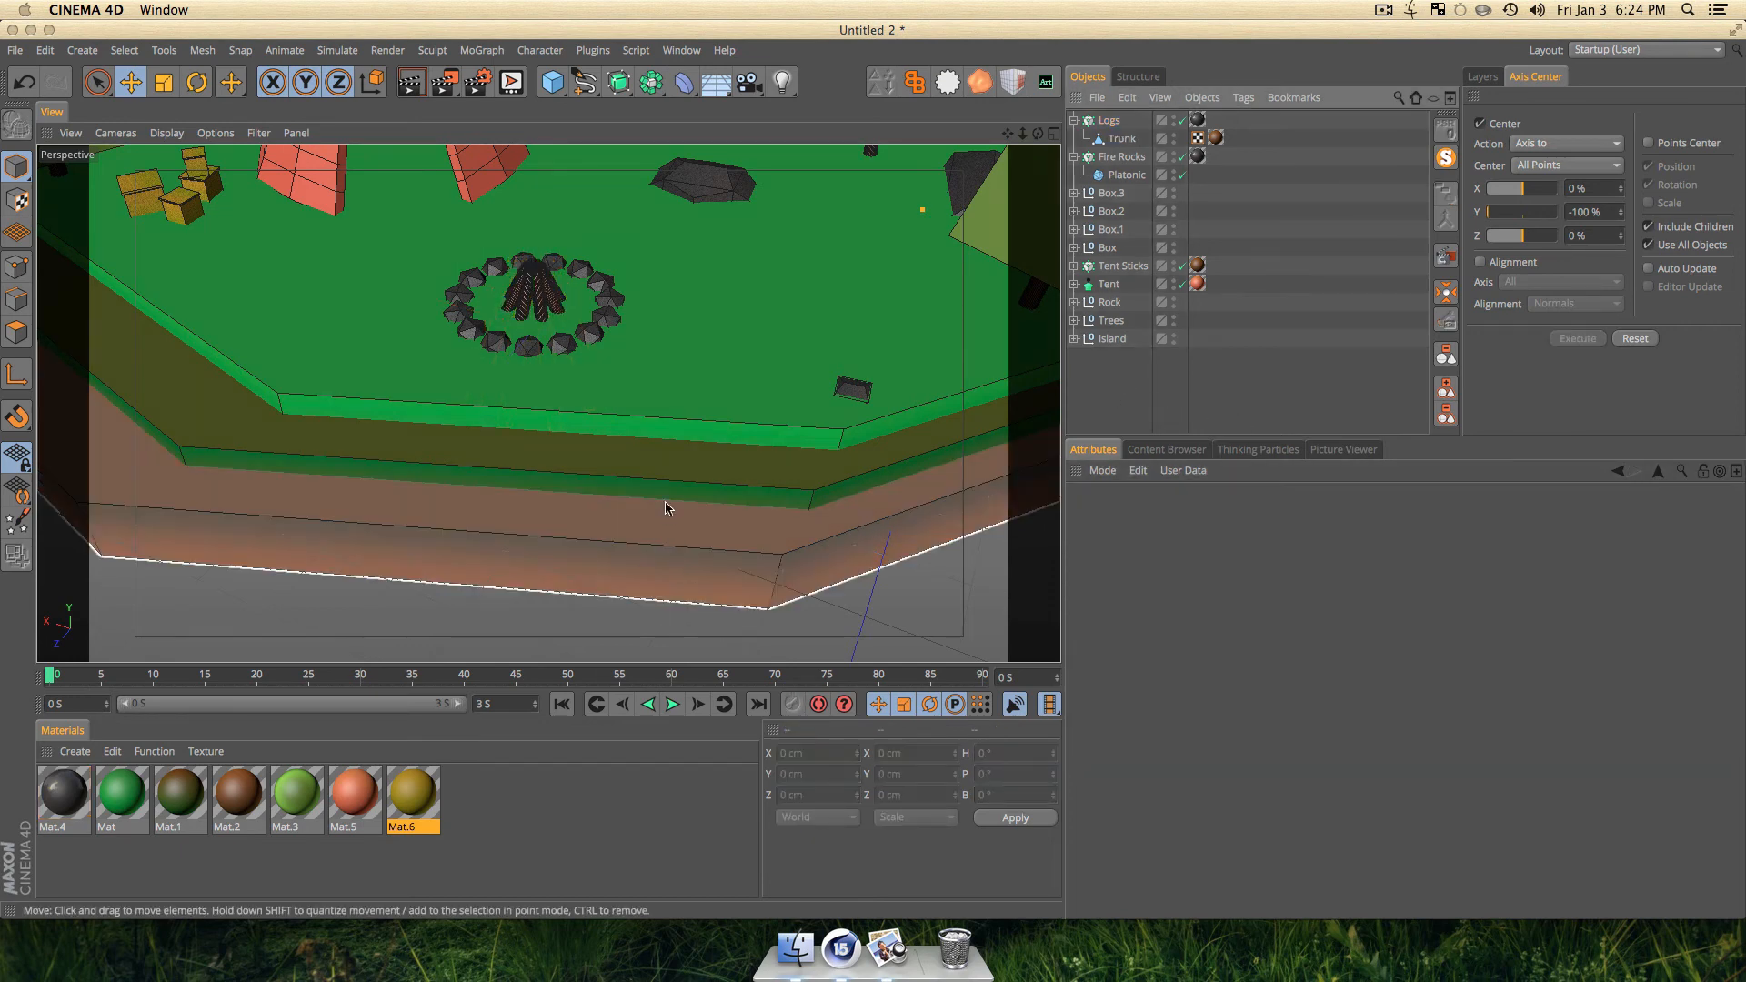
Render a preview of the whole island with its trees, tent and campfire in view.
scroll(665, 500, "down", 10)
left_click_drag(760, 480, 765, 425)
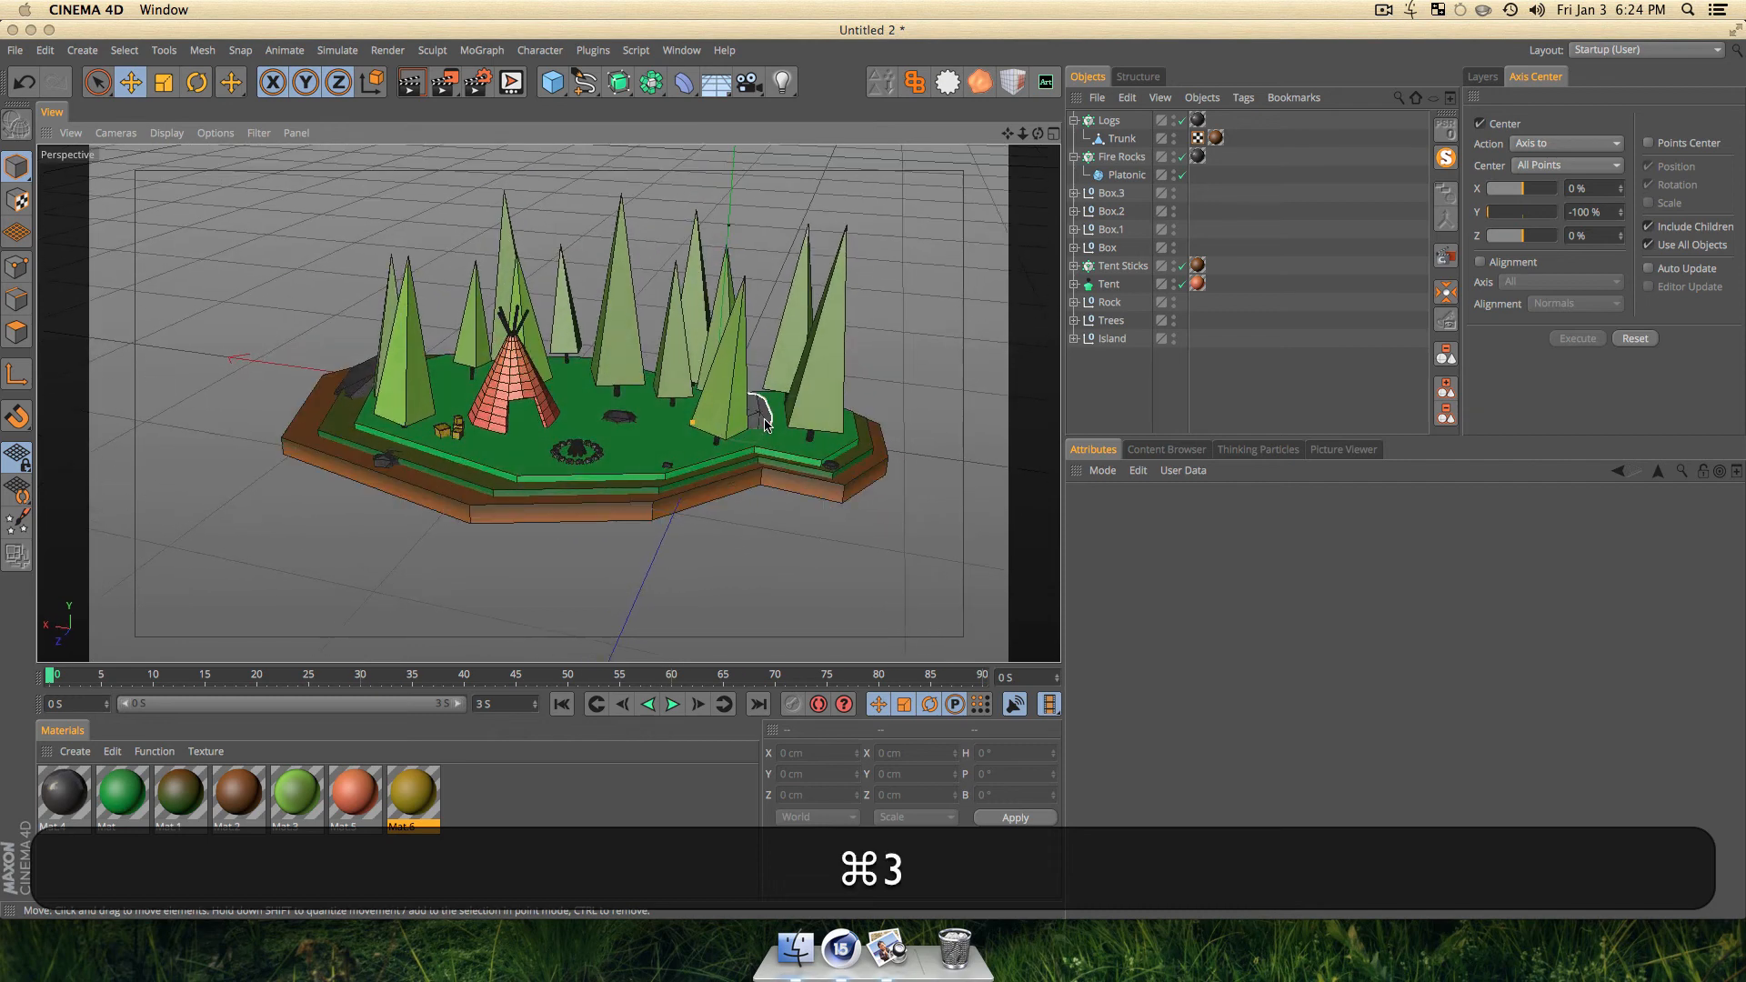
key("super+r")
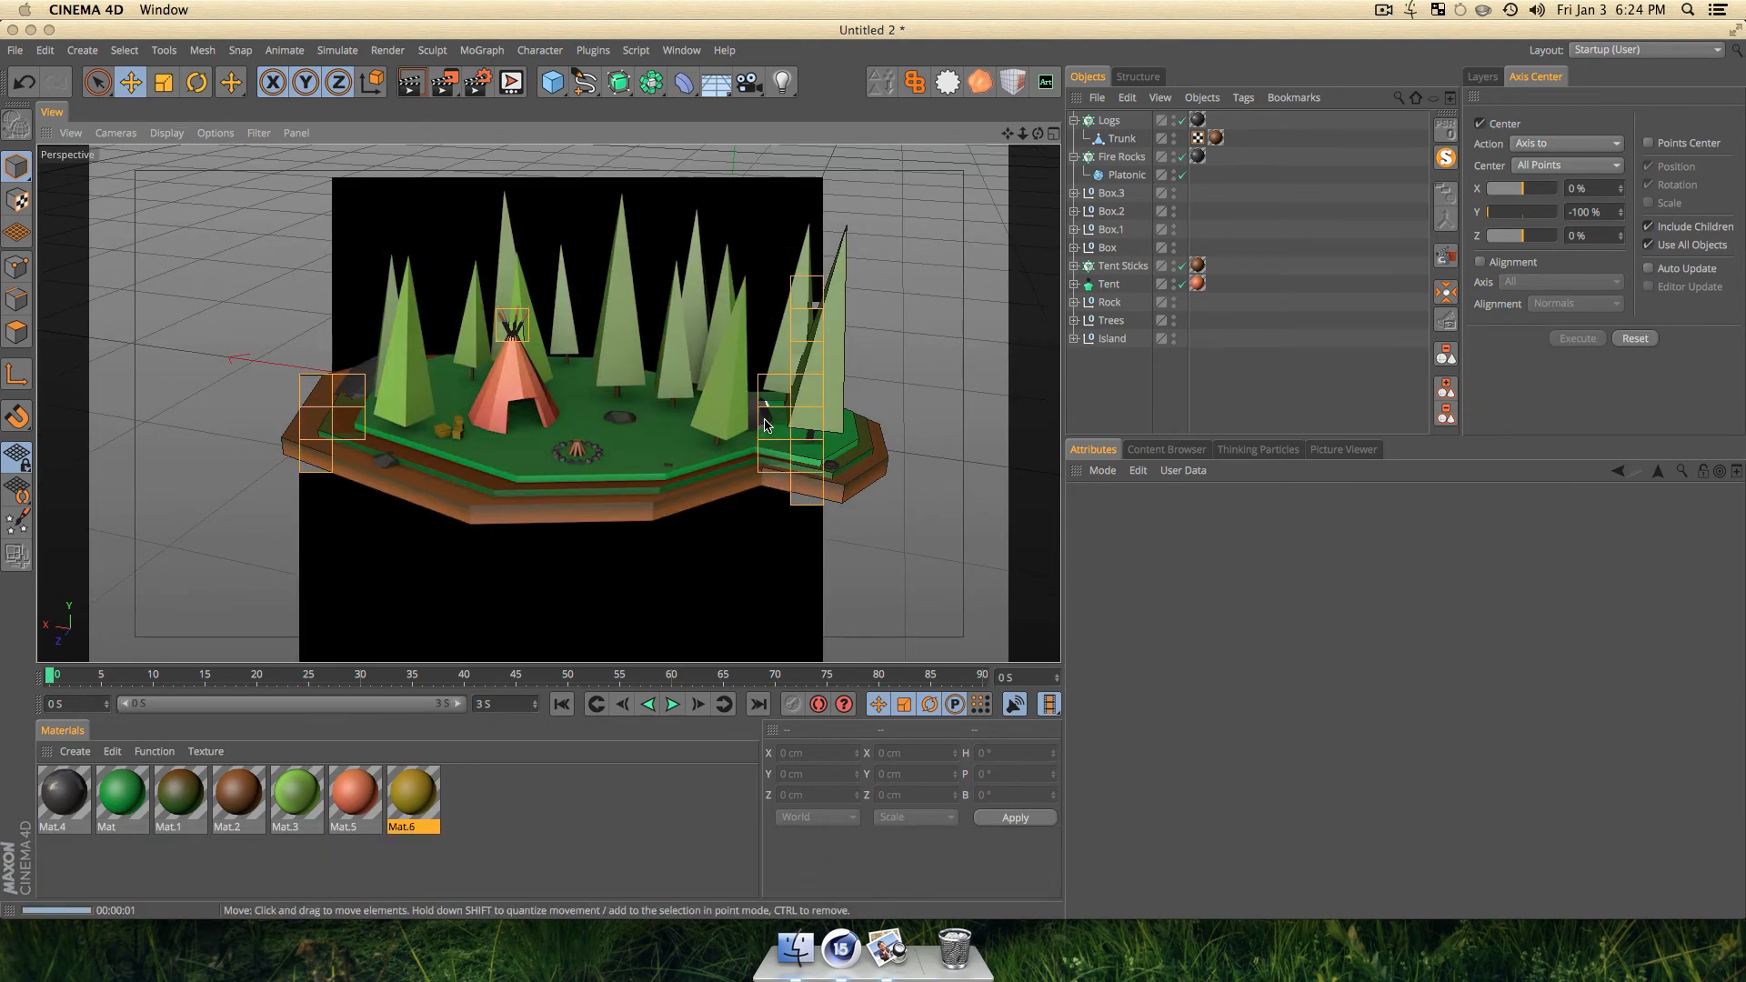
Group all the scene's objects, from Logs to Island, under one null named "Space Camp".
scroll(765, 425, "down", 1)
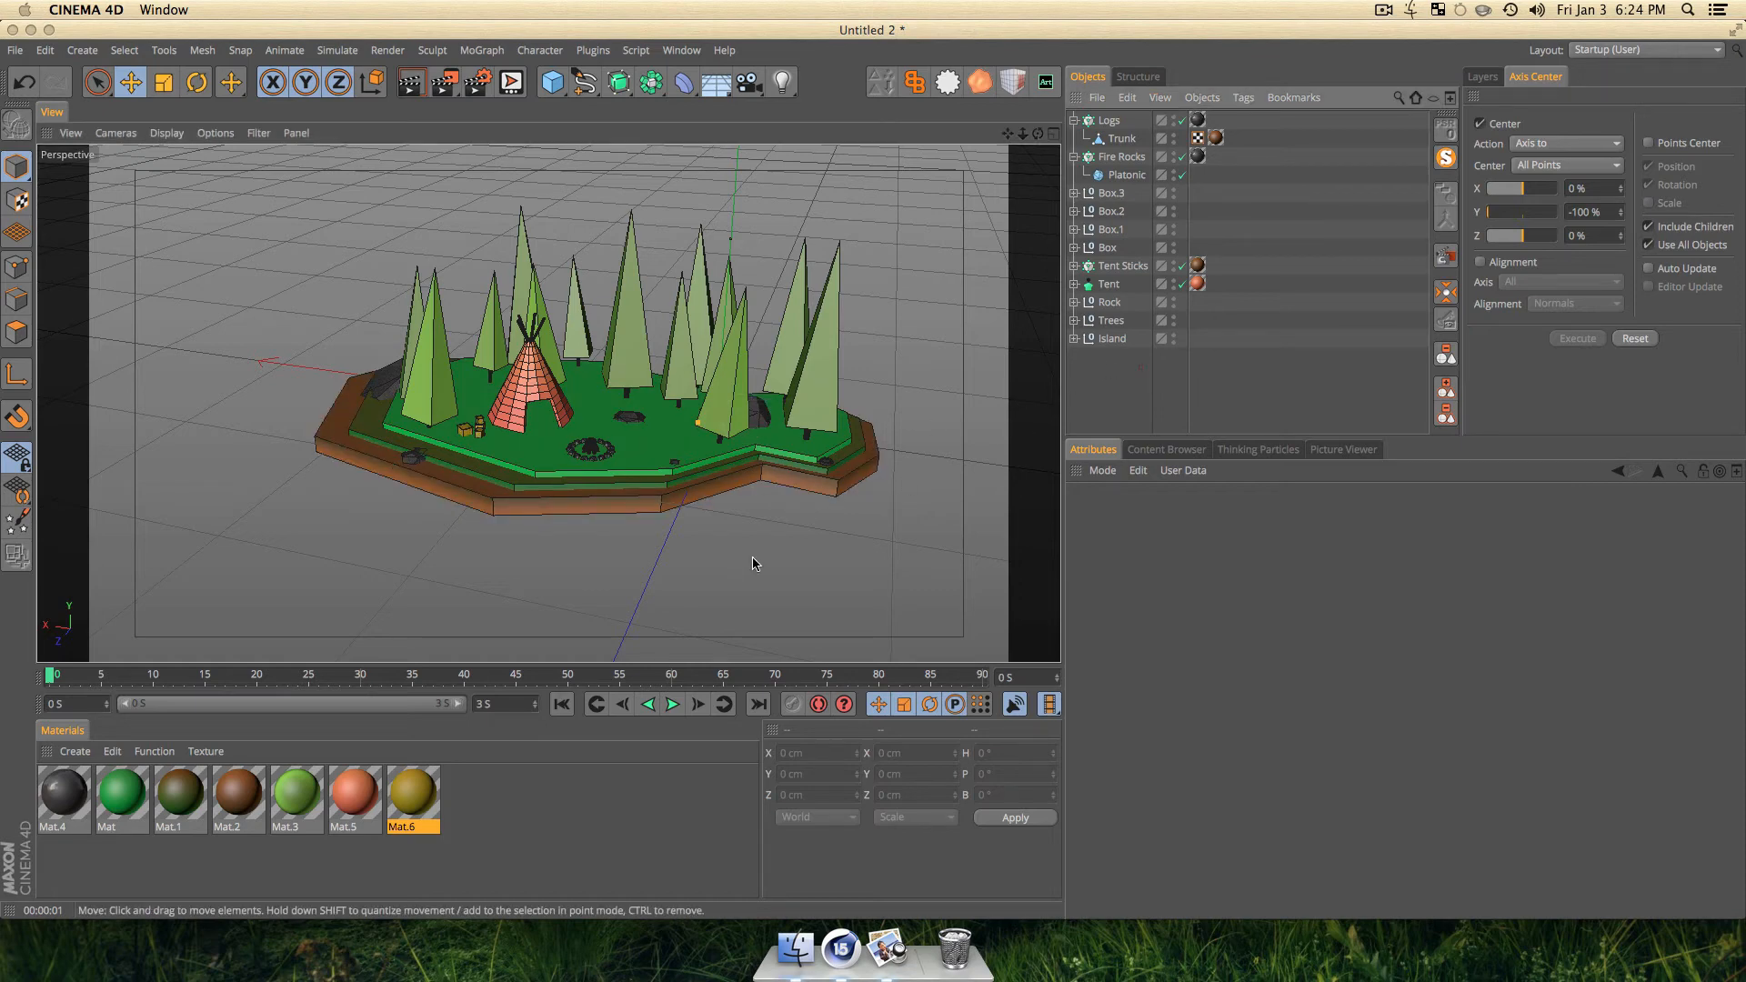
scroll(612, 549, "down", 3)
scroll(582, 485, "down", 5)
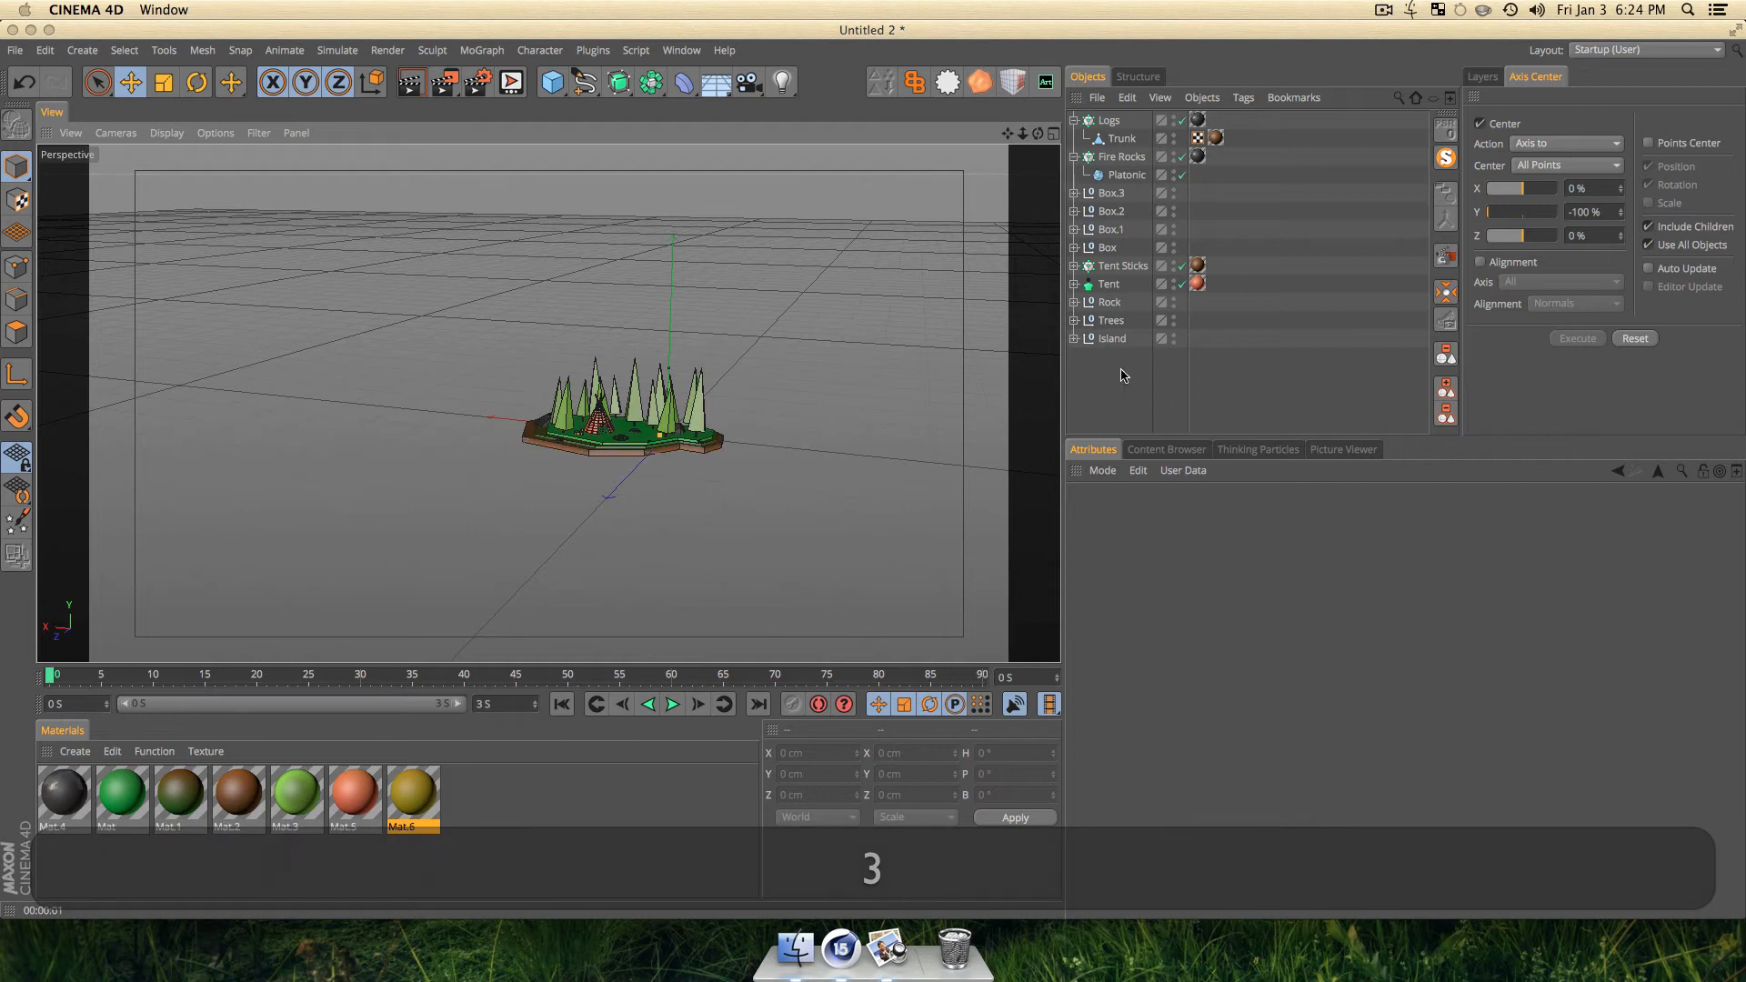
left_click(1074, 157)
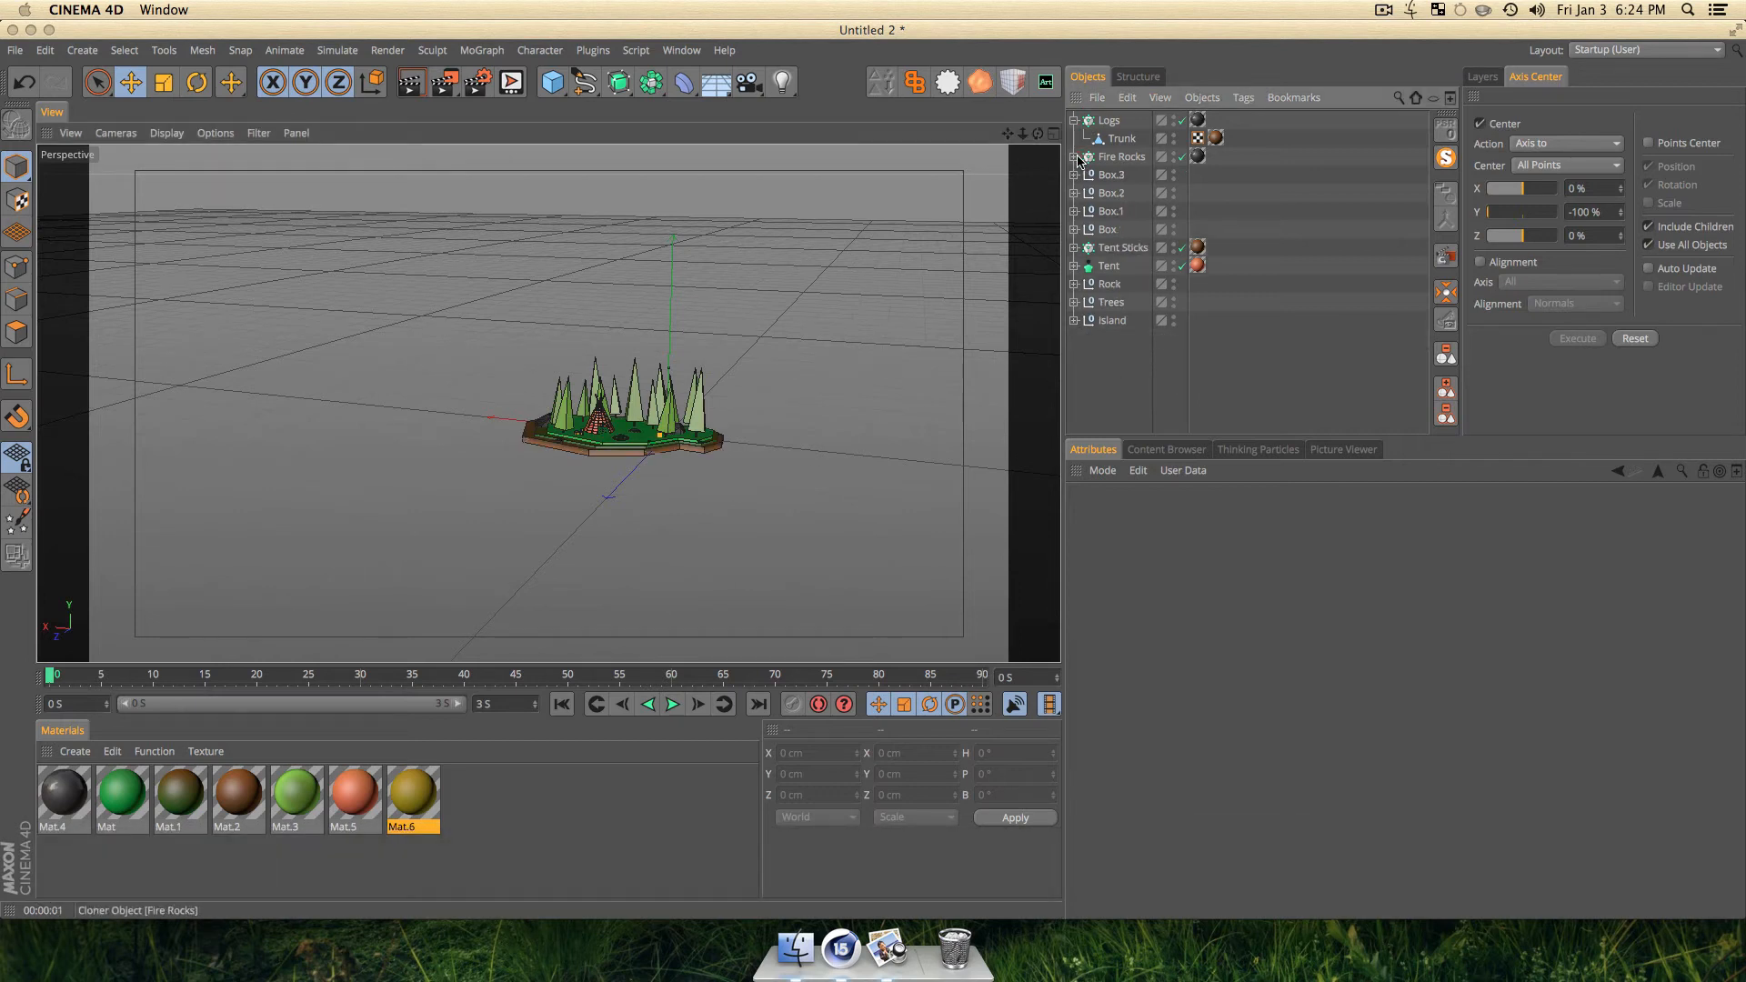
left_click(1075, 120)
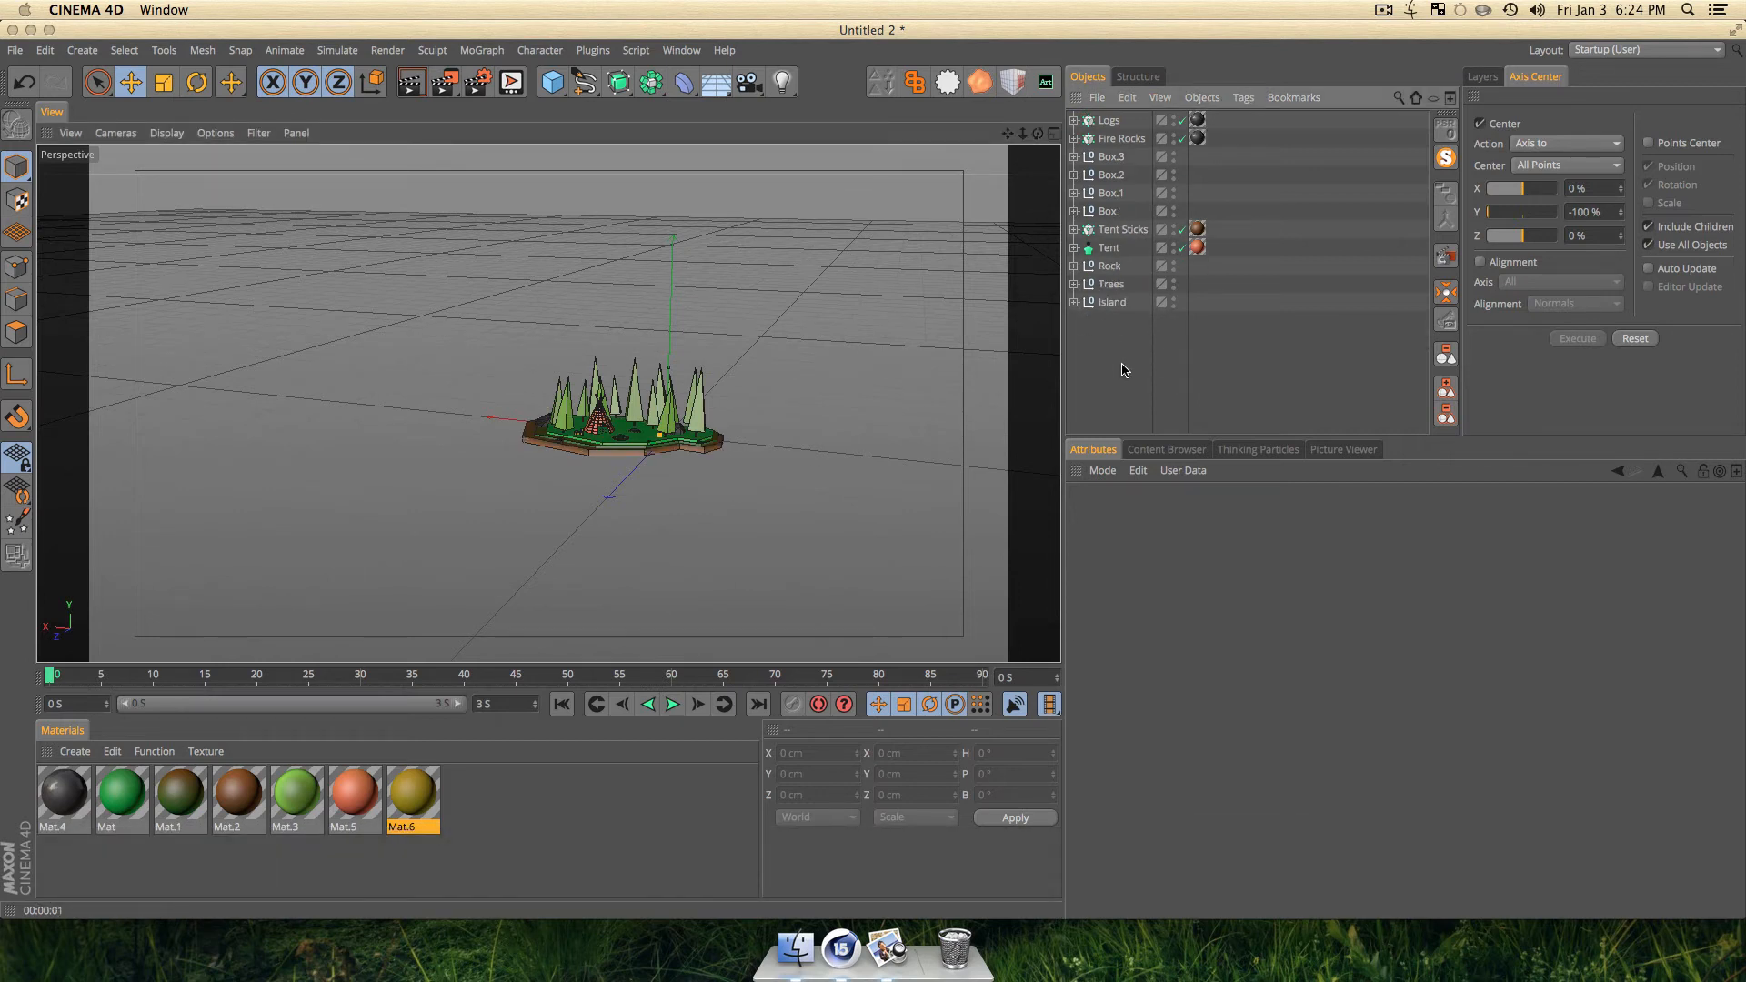
left_click_drag(1124, 370, 1117, 139)
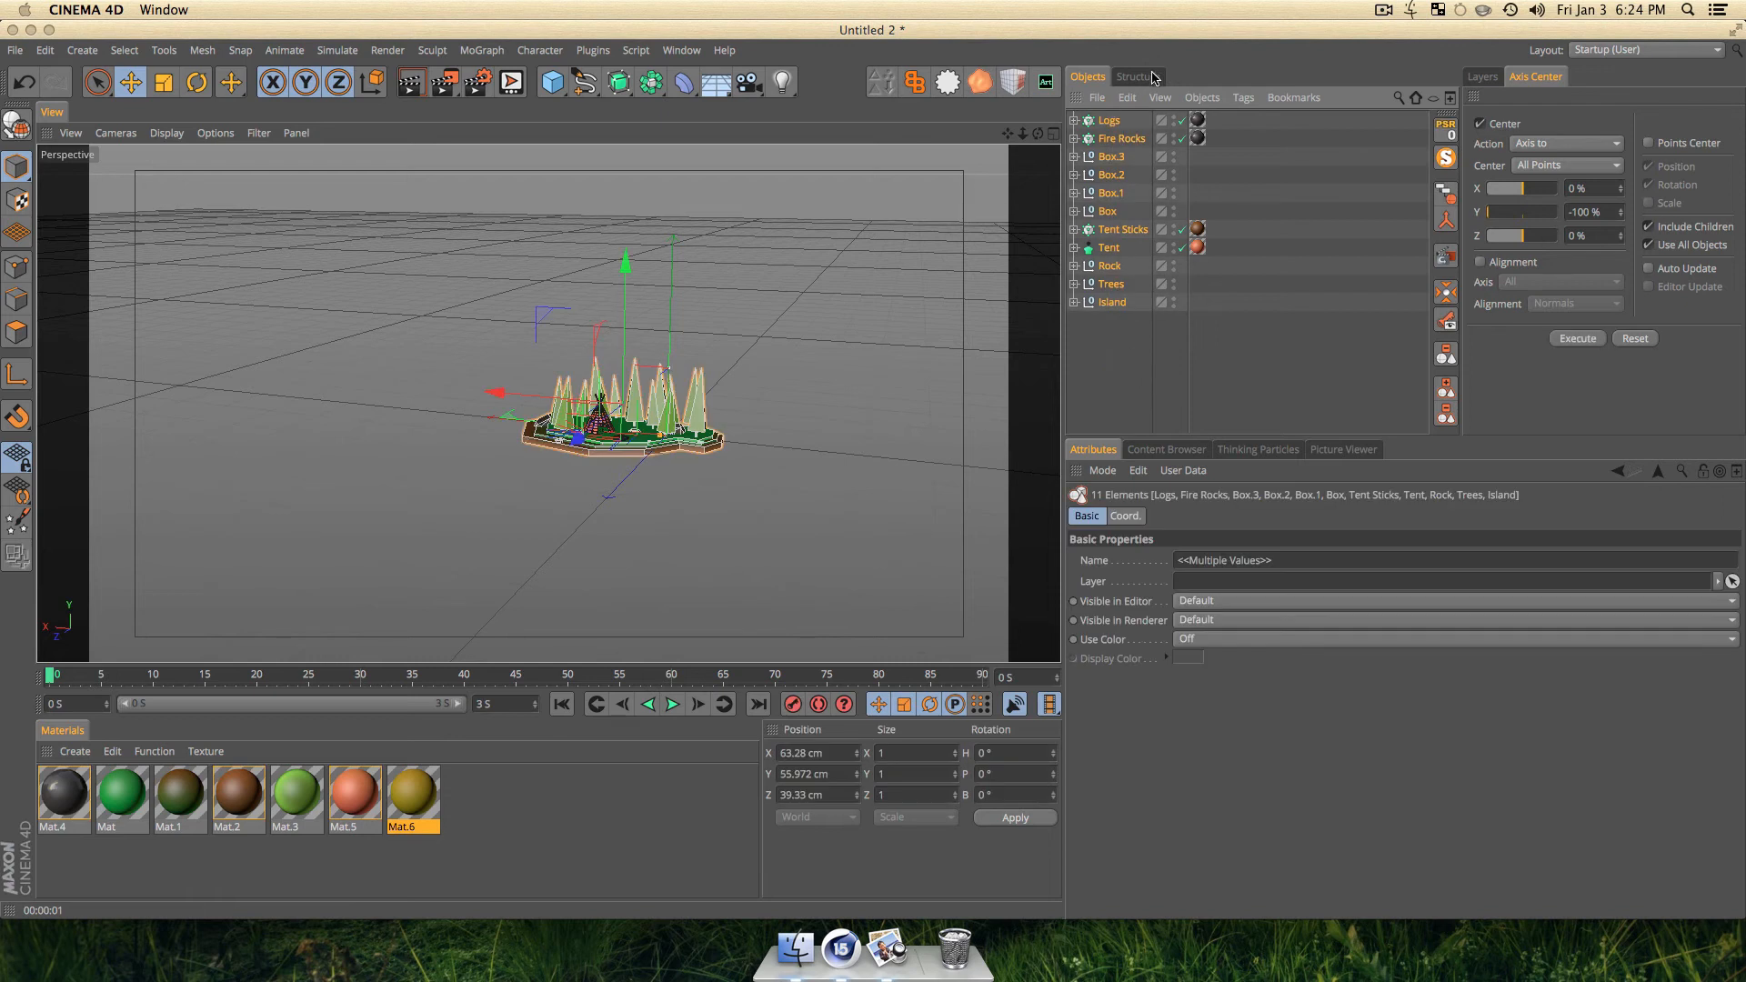
key("alt+g")
double_click(1111, 121)
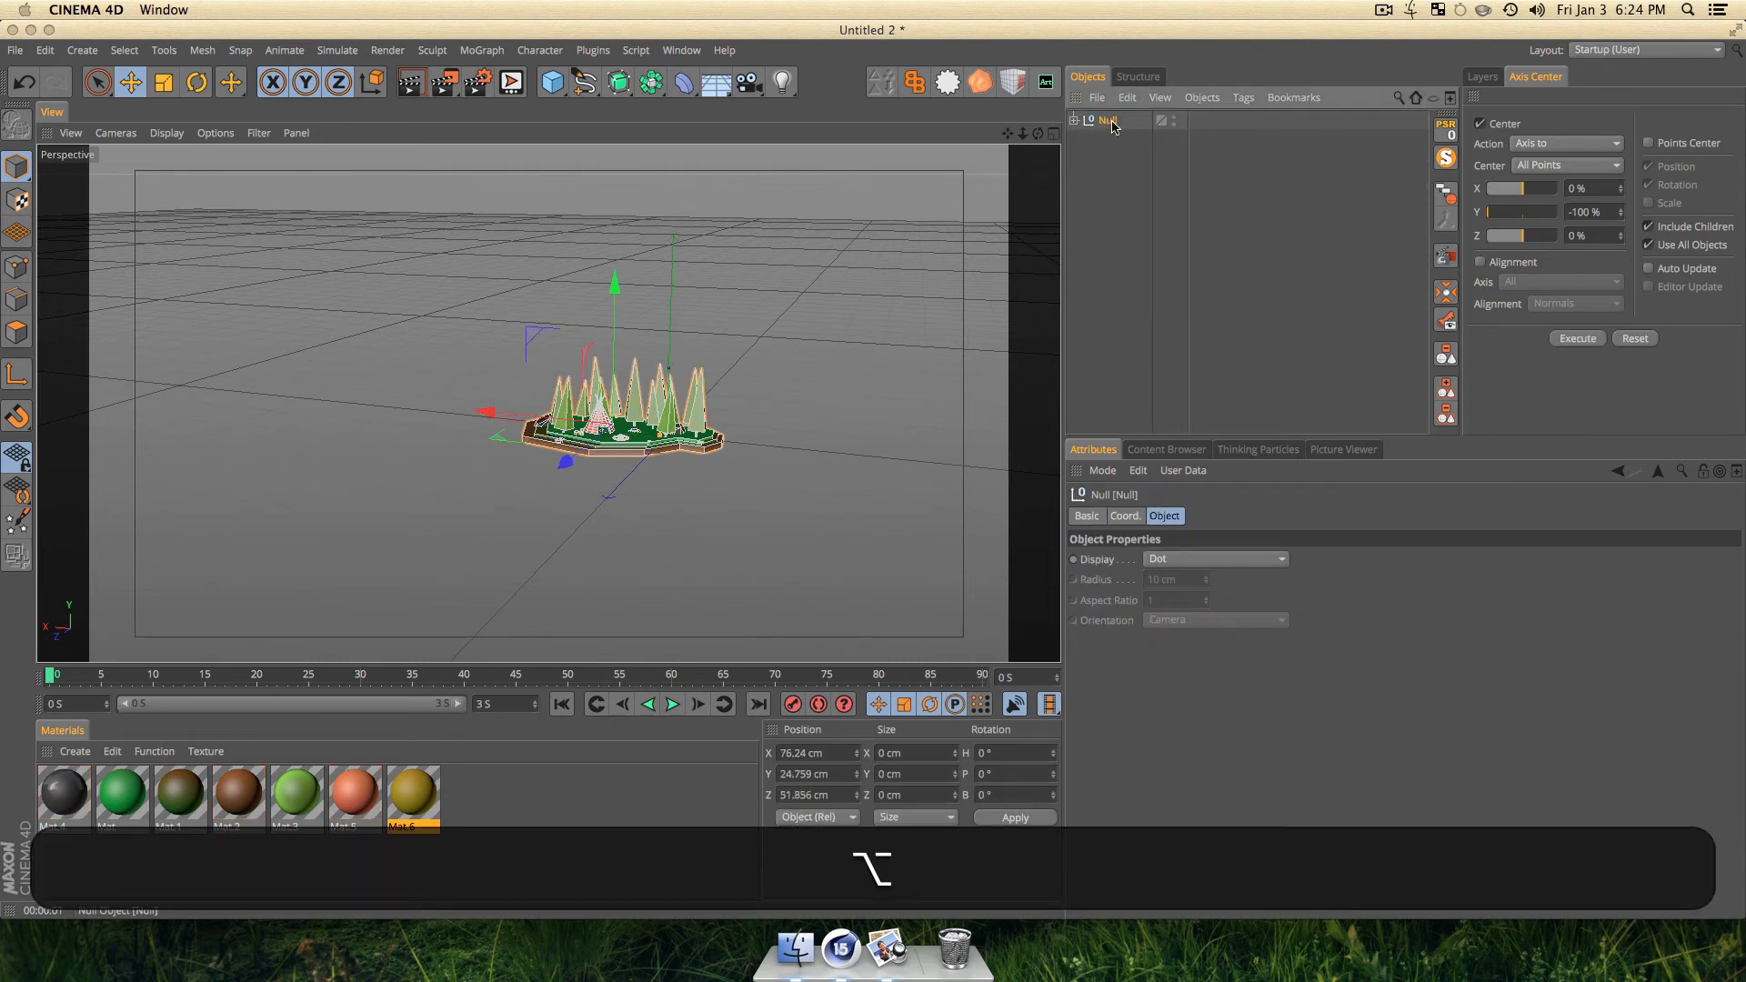
type("Pace")
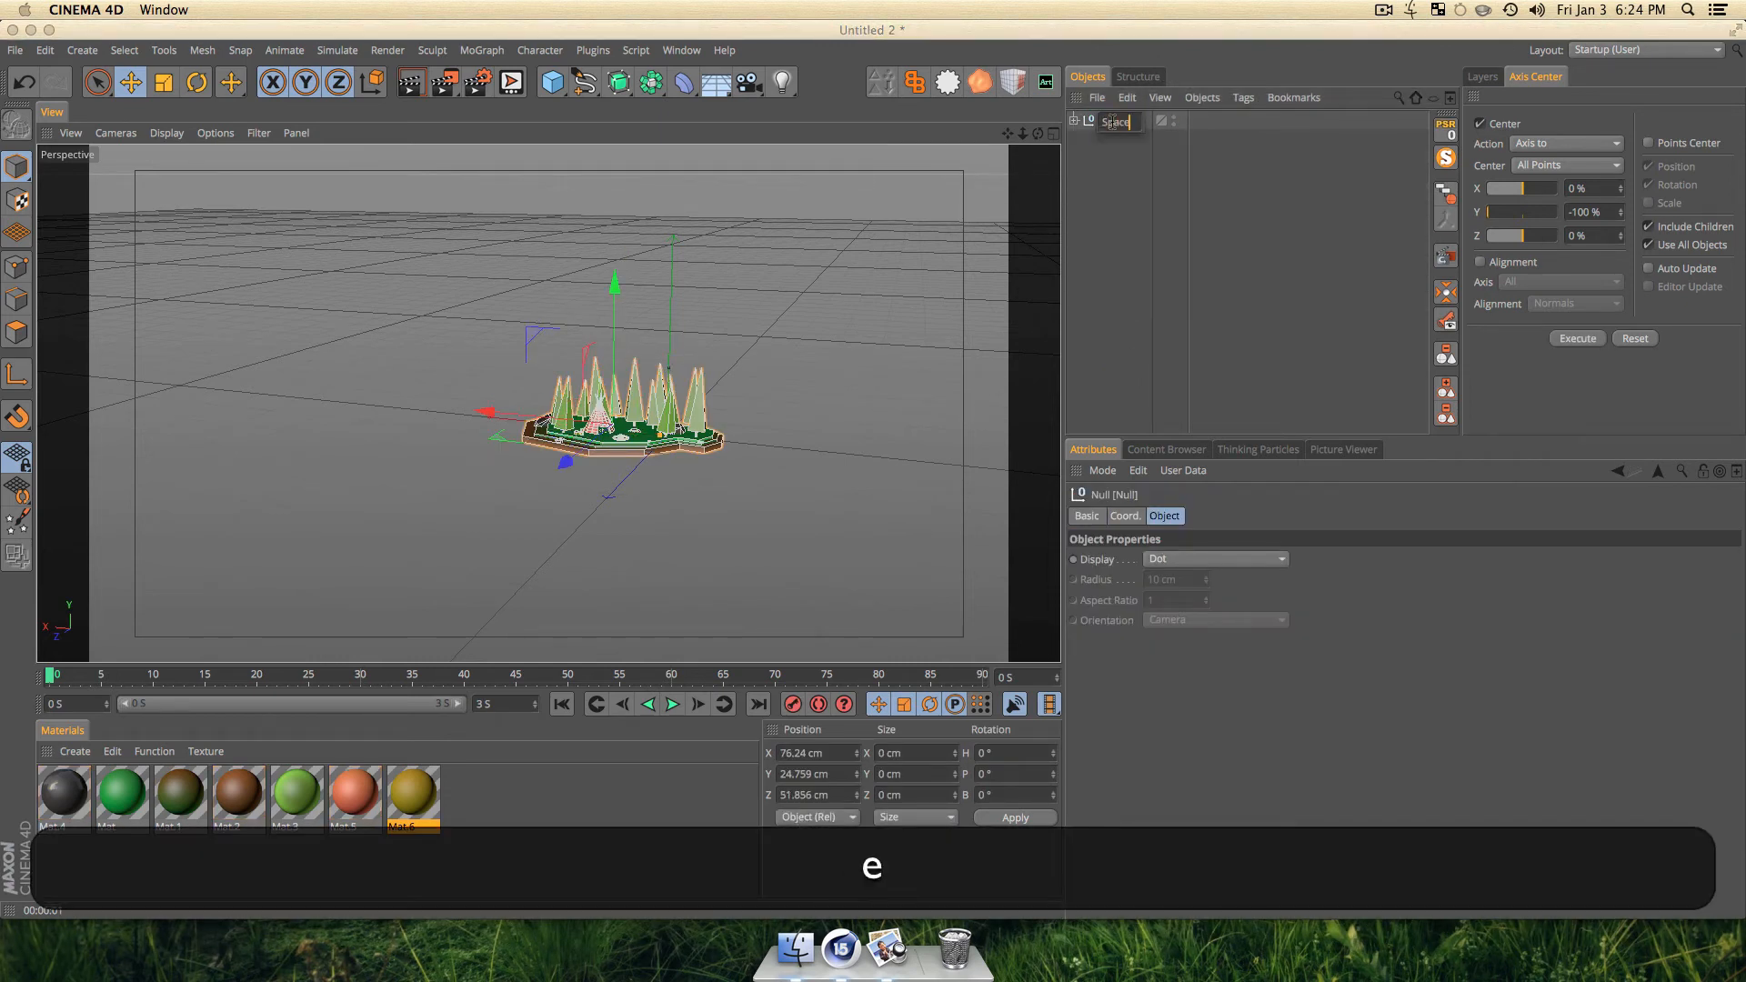
type(" Camp")
key("Return")
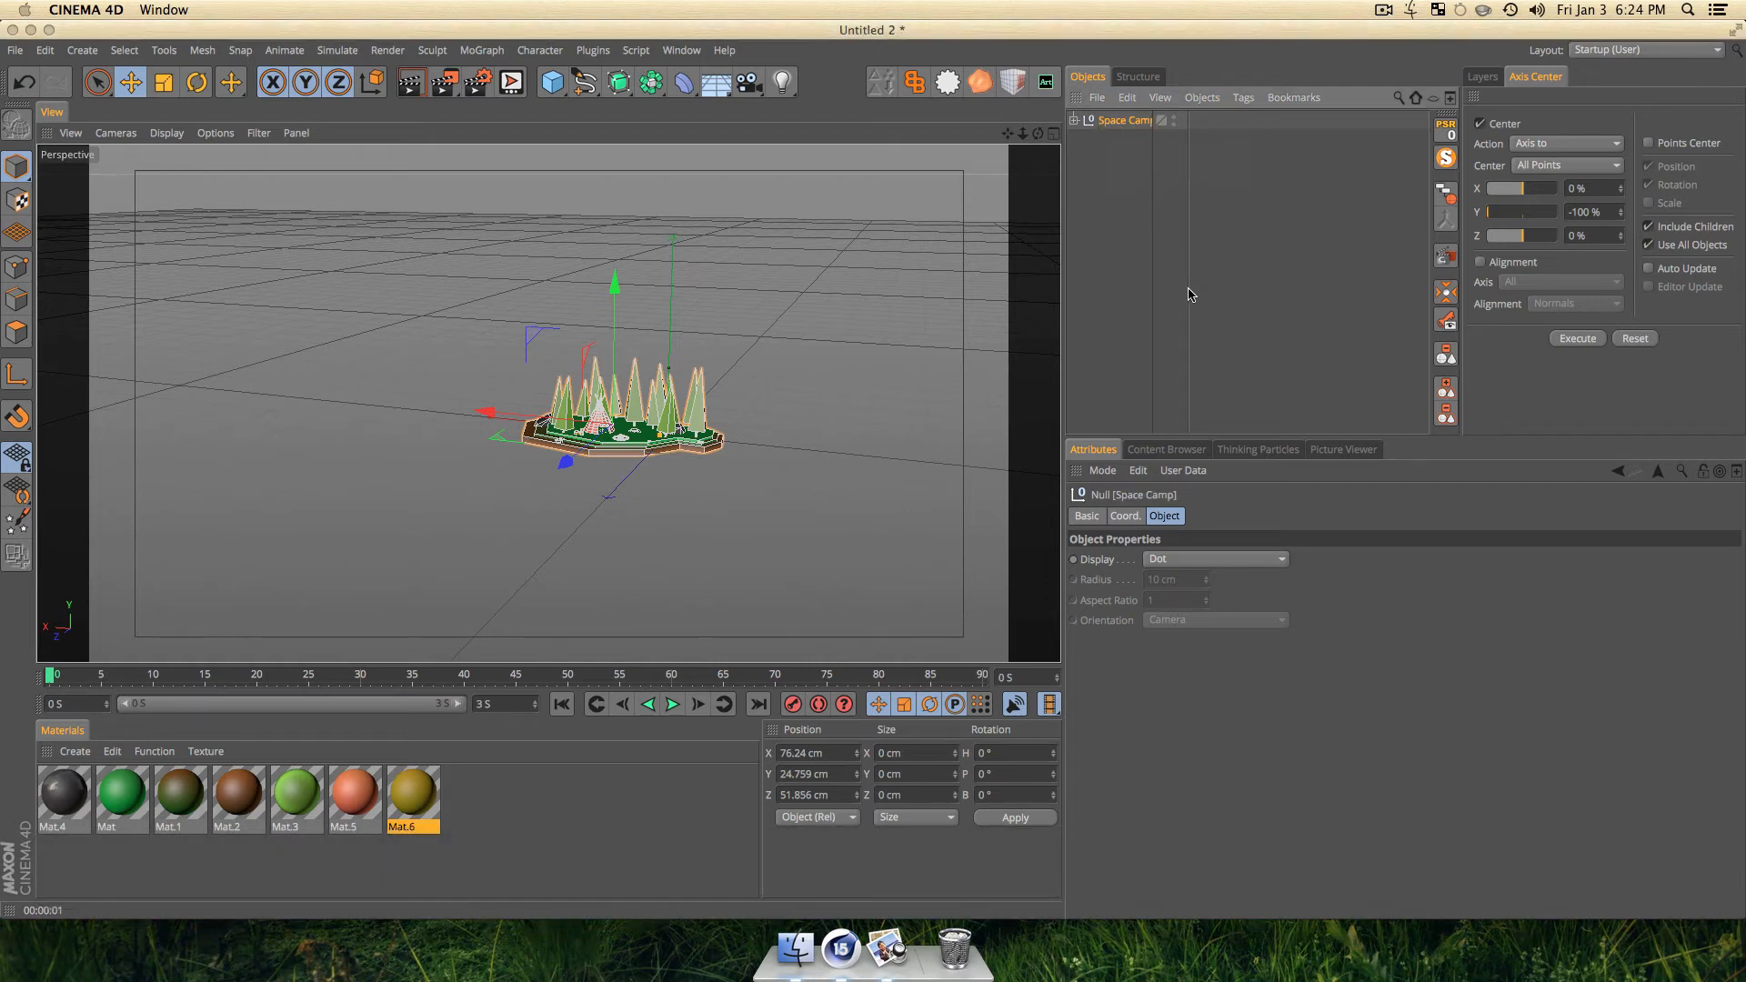
left_click(1117, 218)
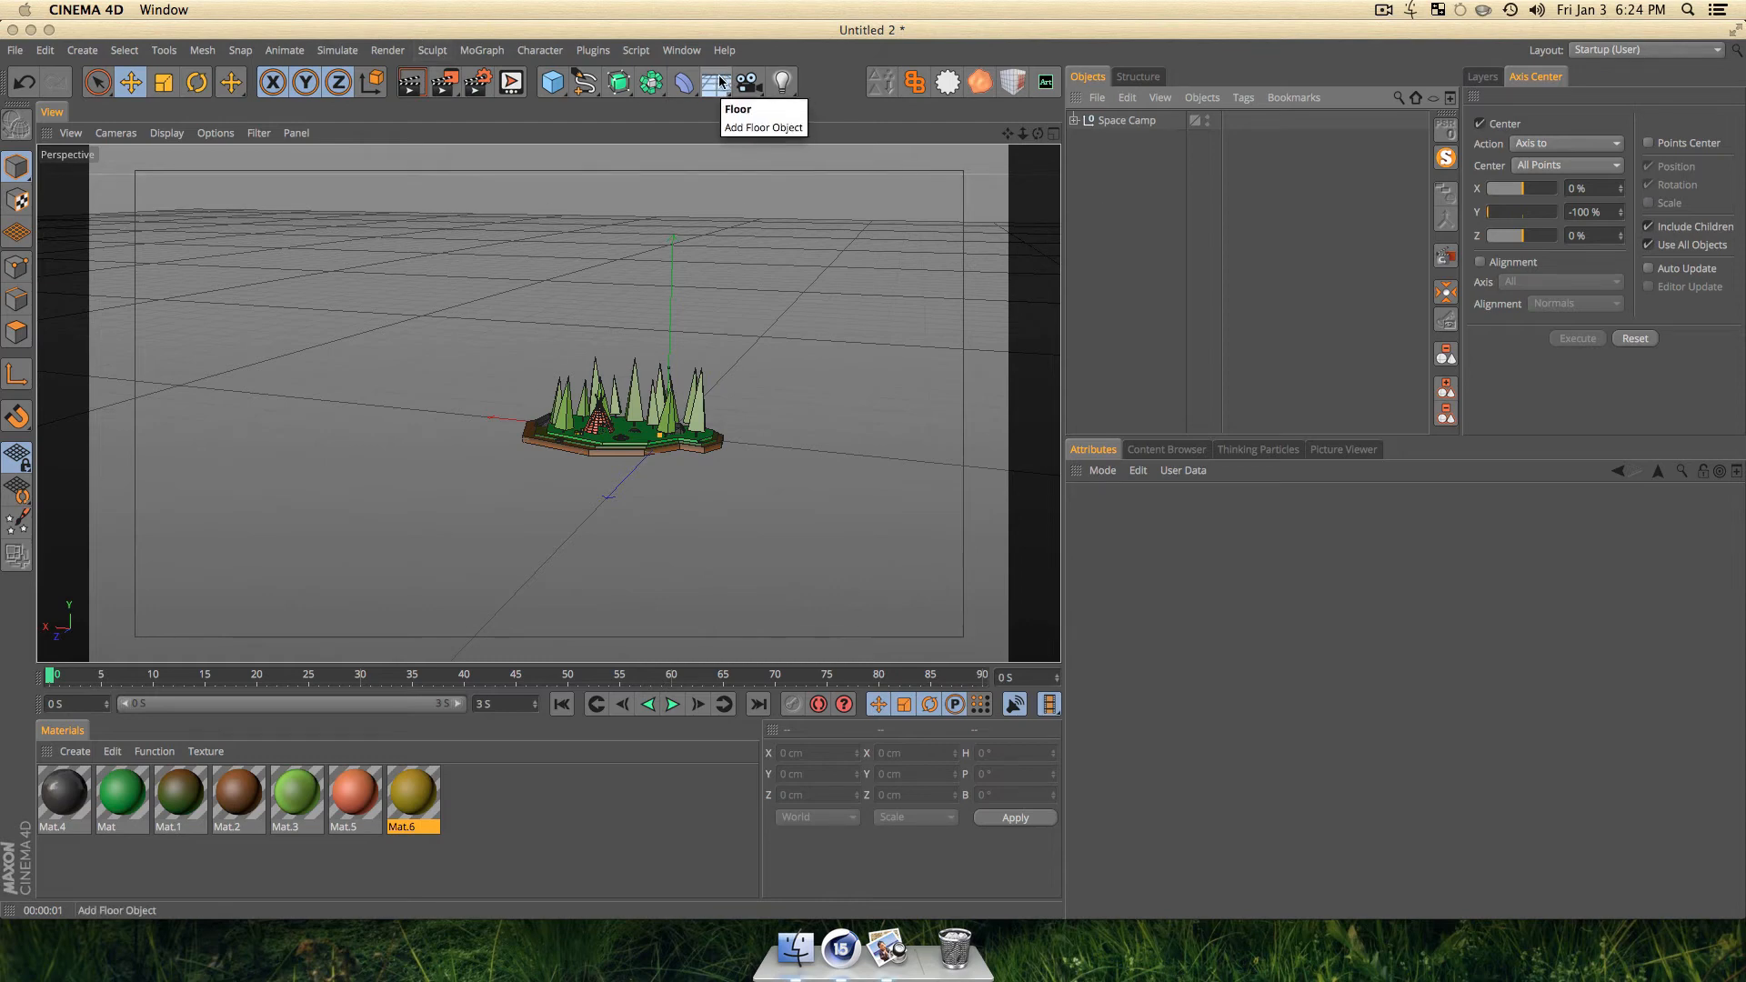
Add a Physical Sky set to the current time, 18:24:48, and render a preview of the scene.
left_click_drag(724, 82, 948, 107)
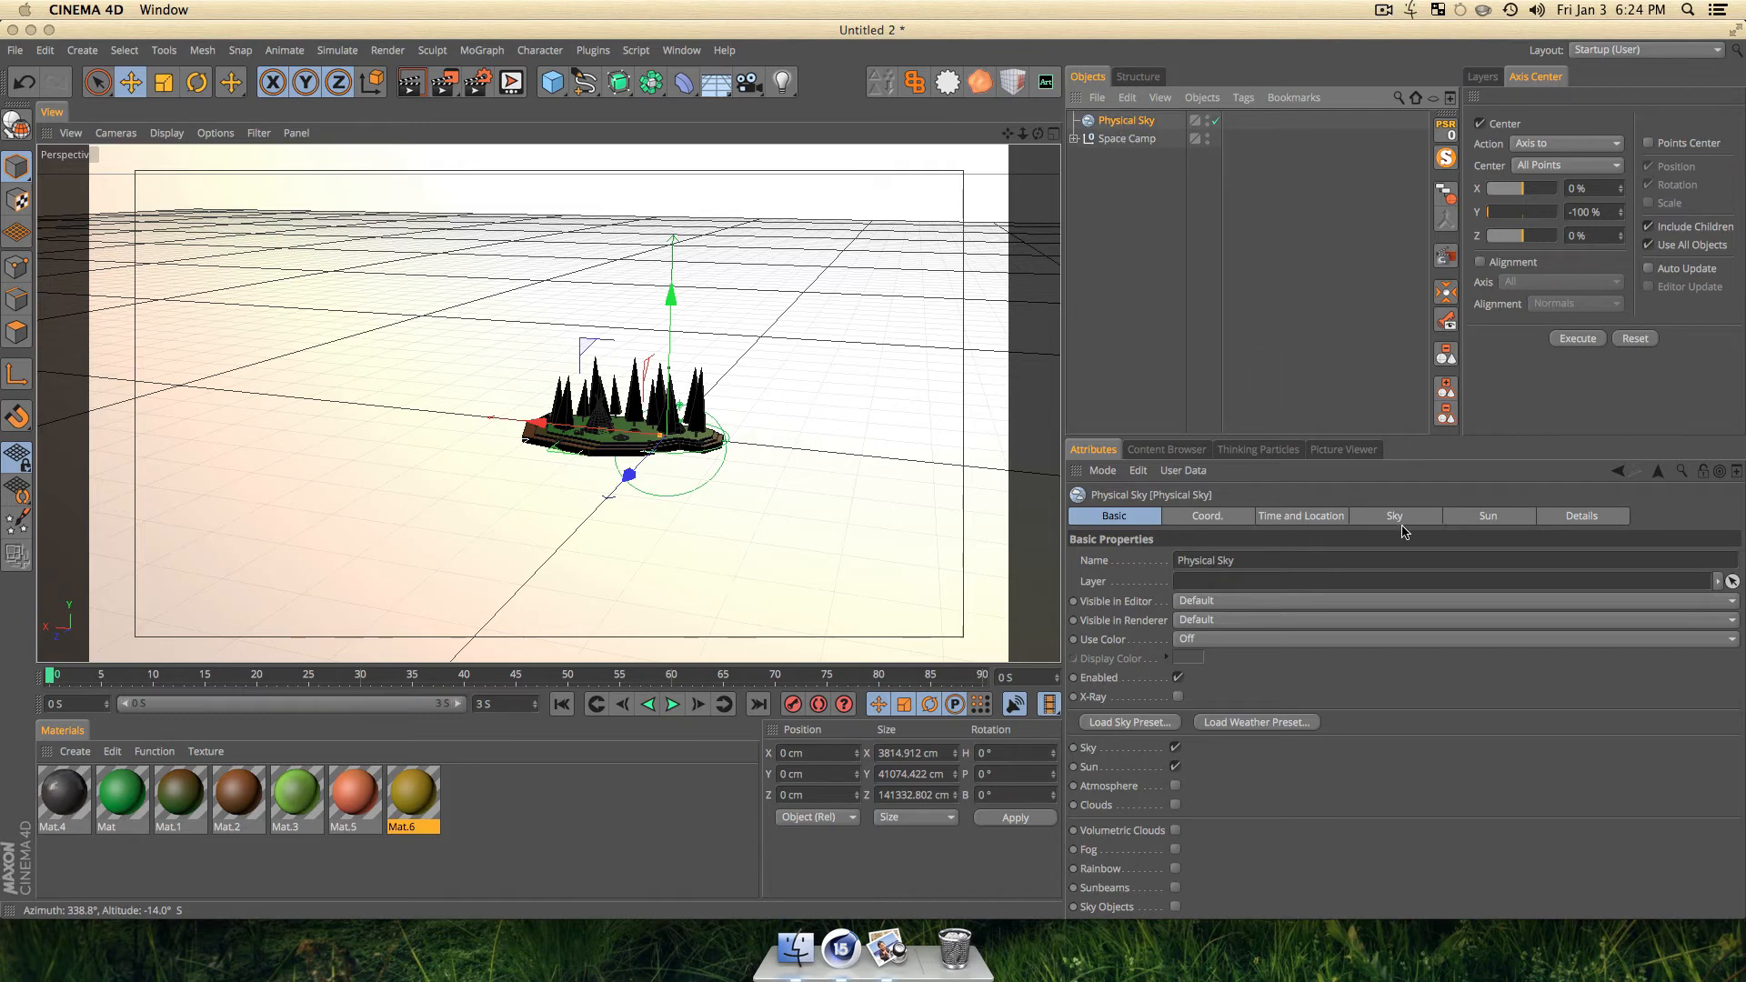
left_click(1331, 520)
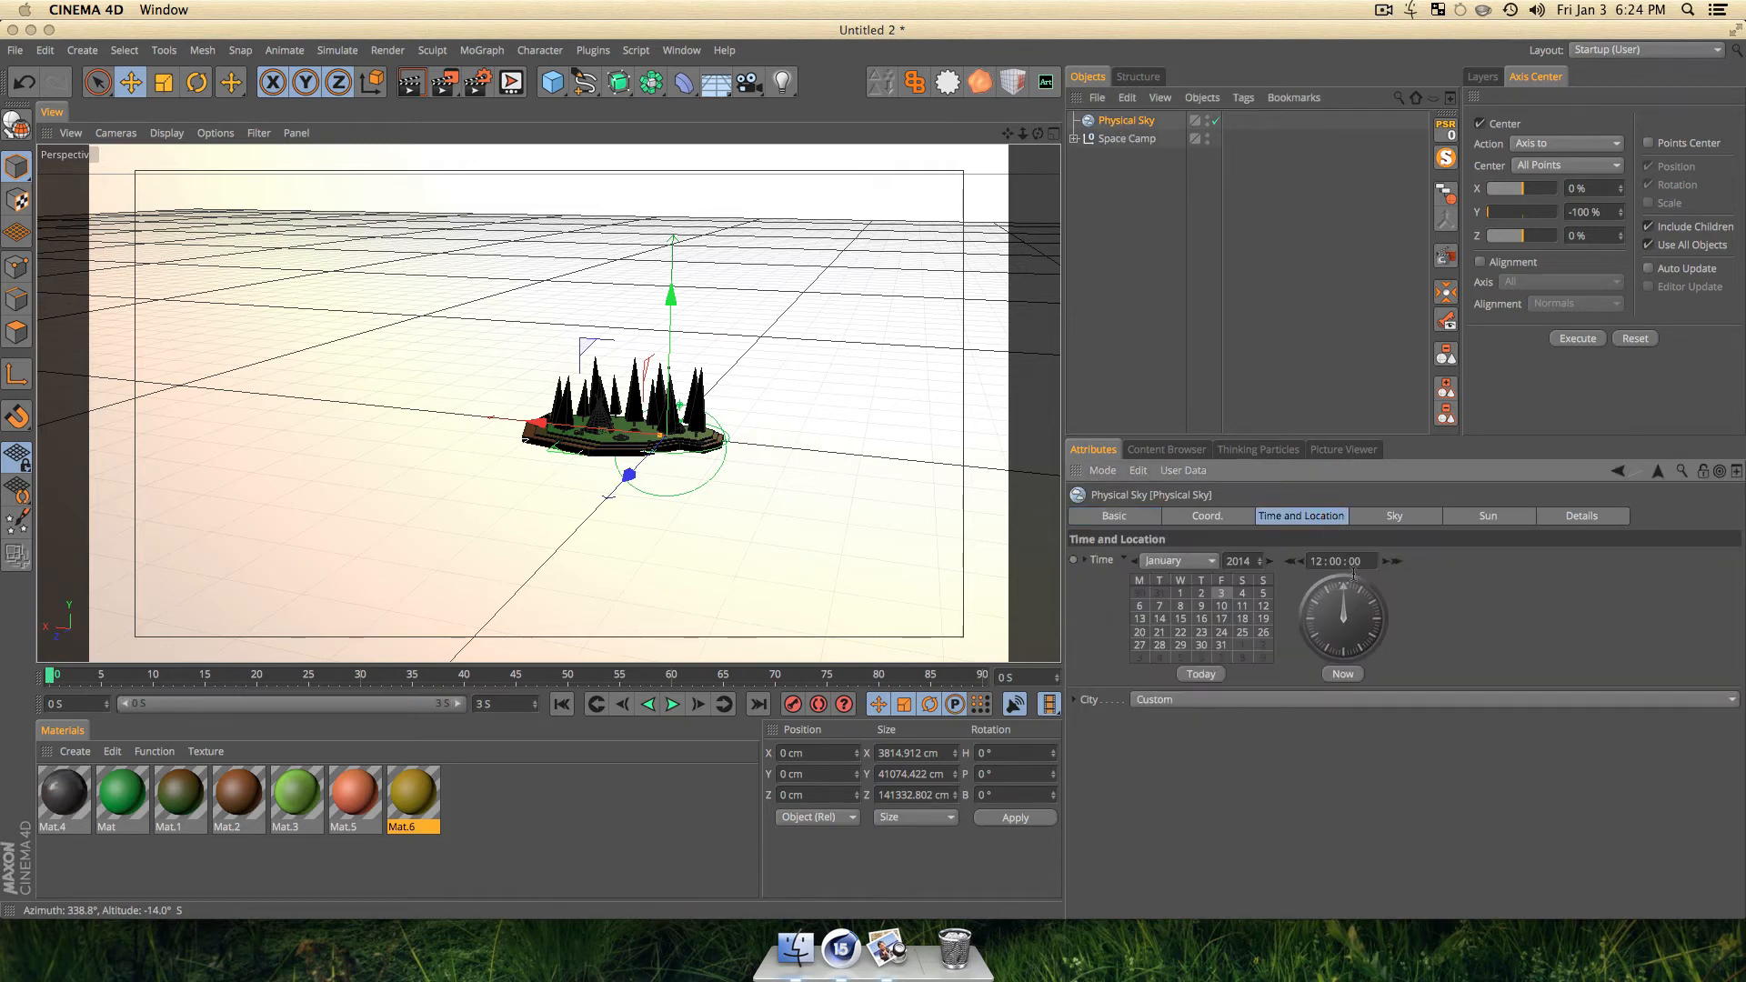
left_click(1342, 675)
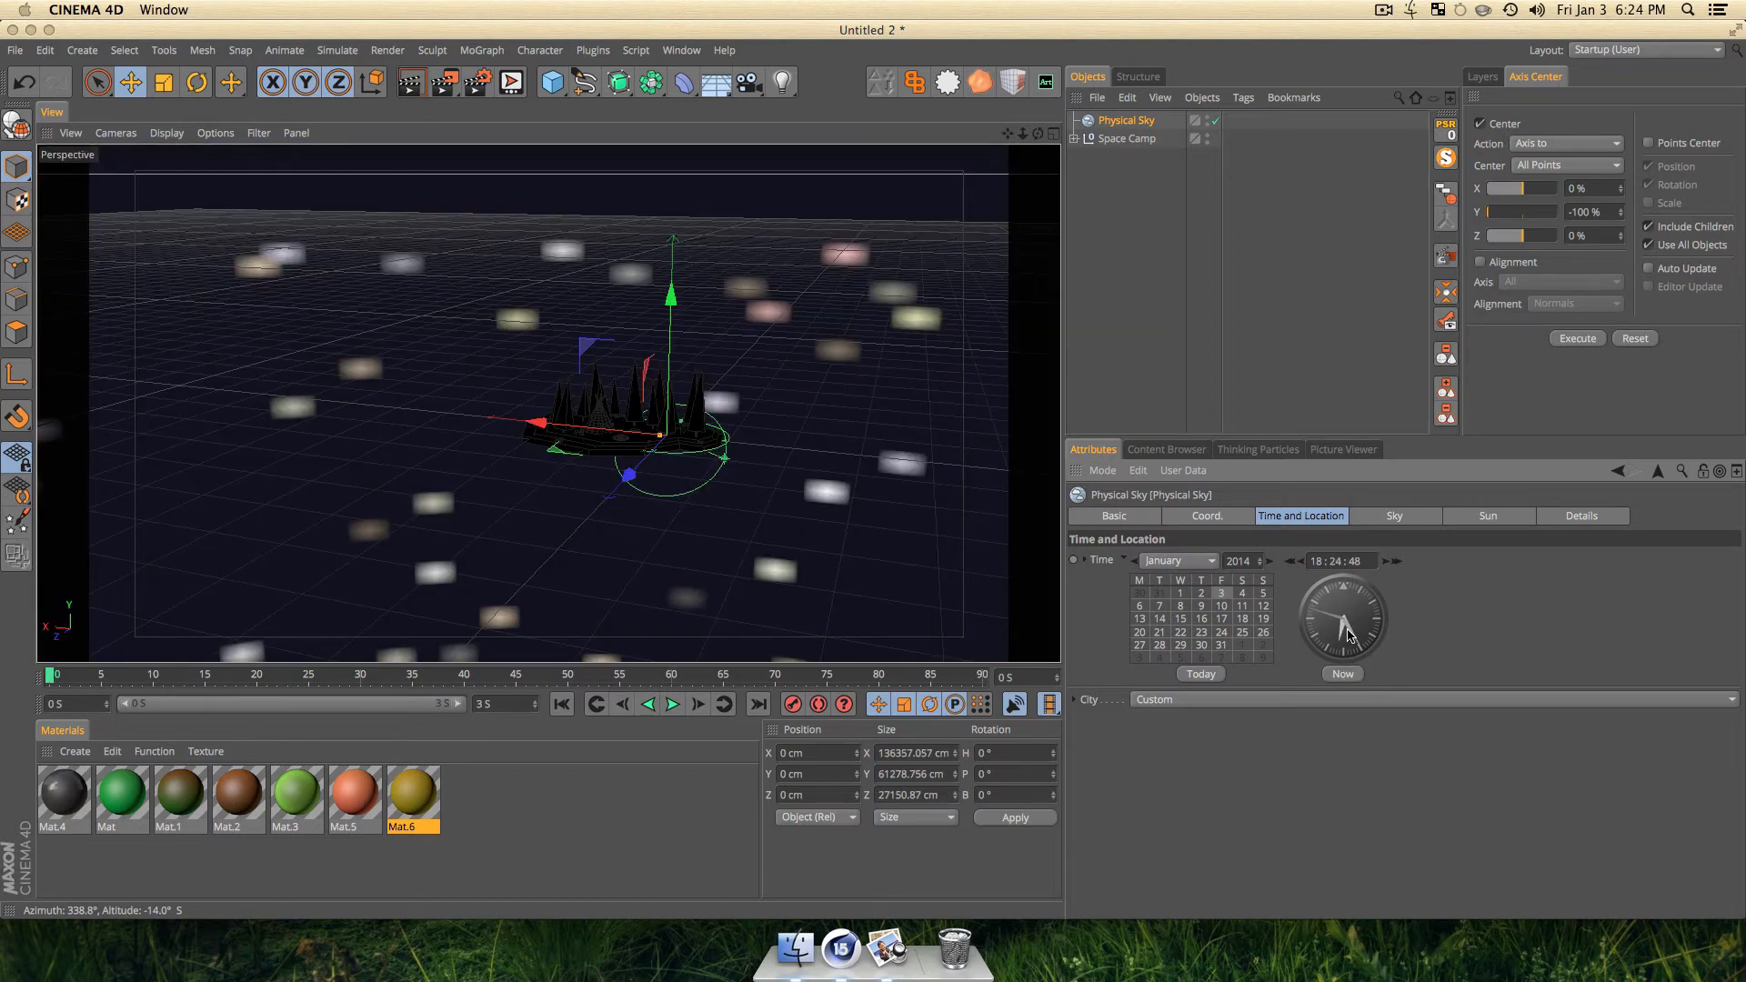
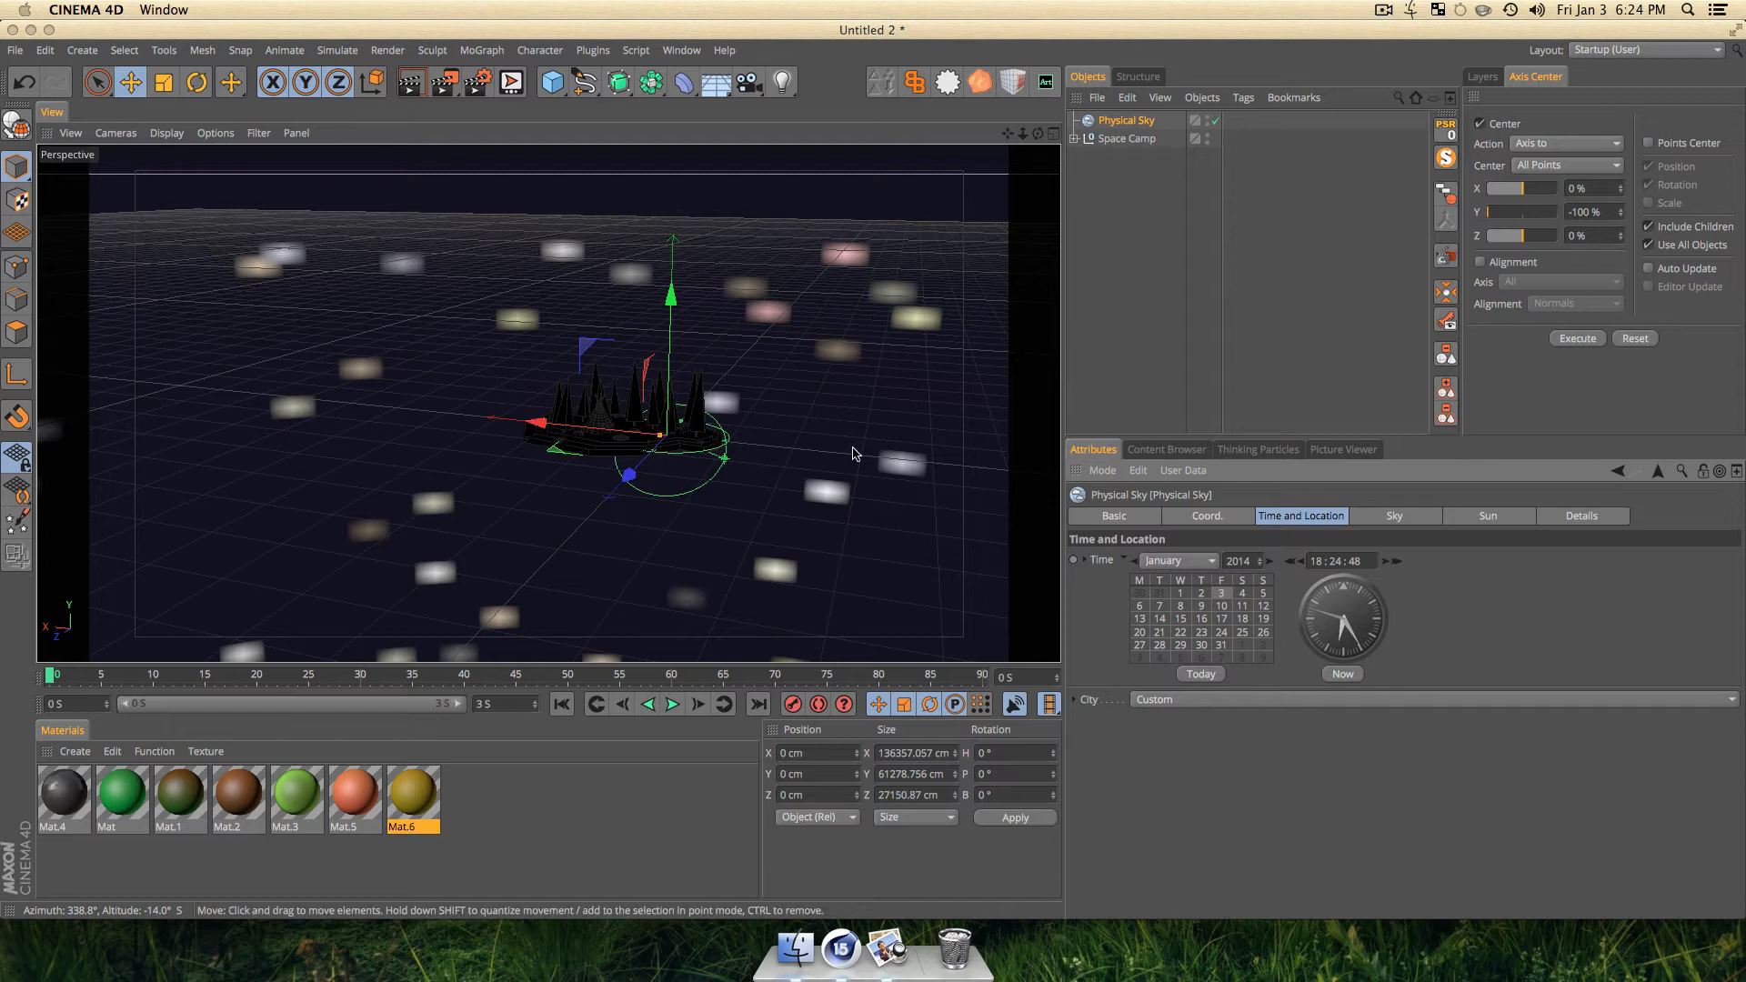
key("super+r")
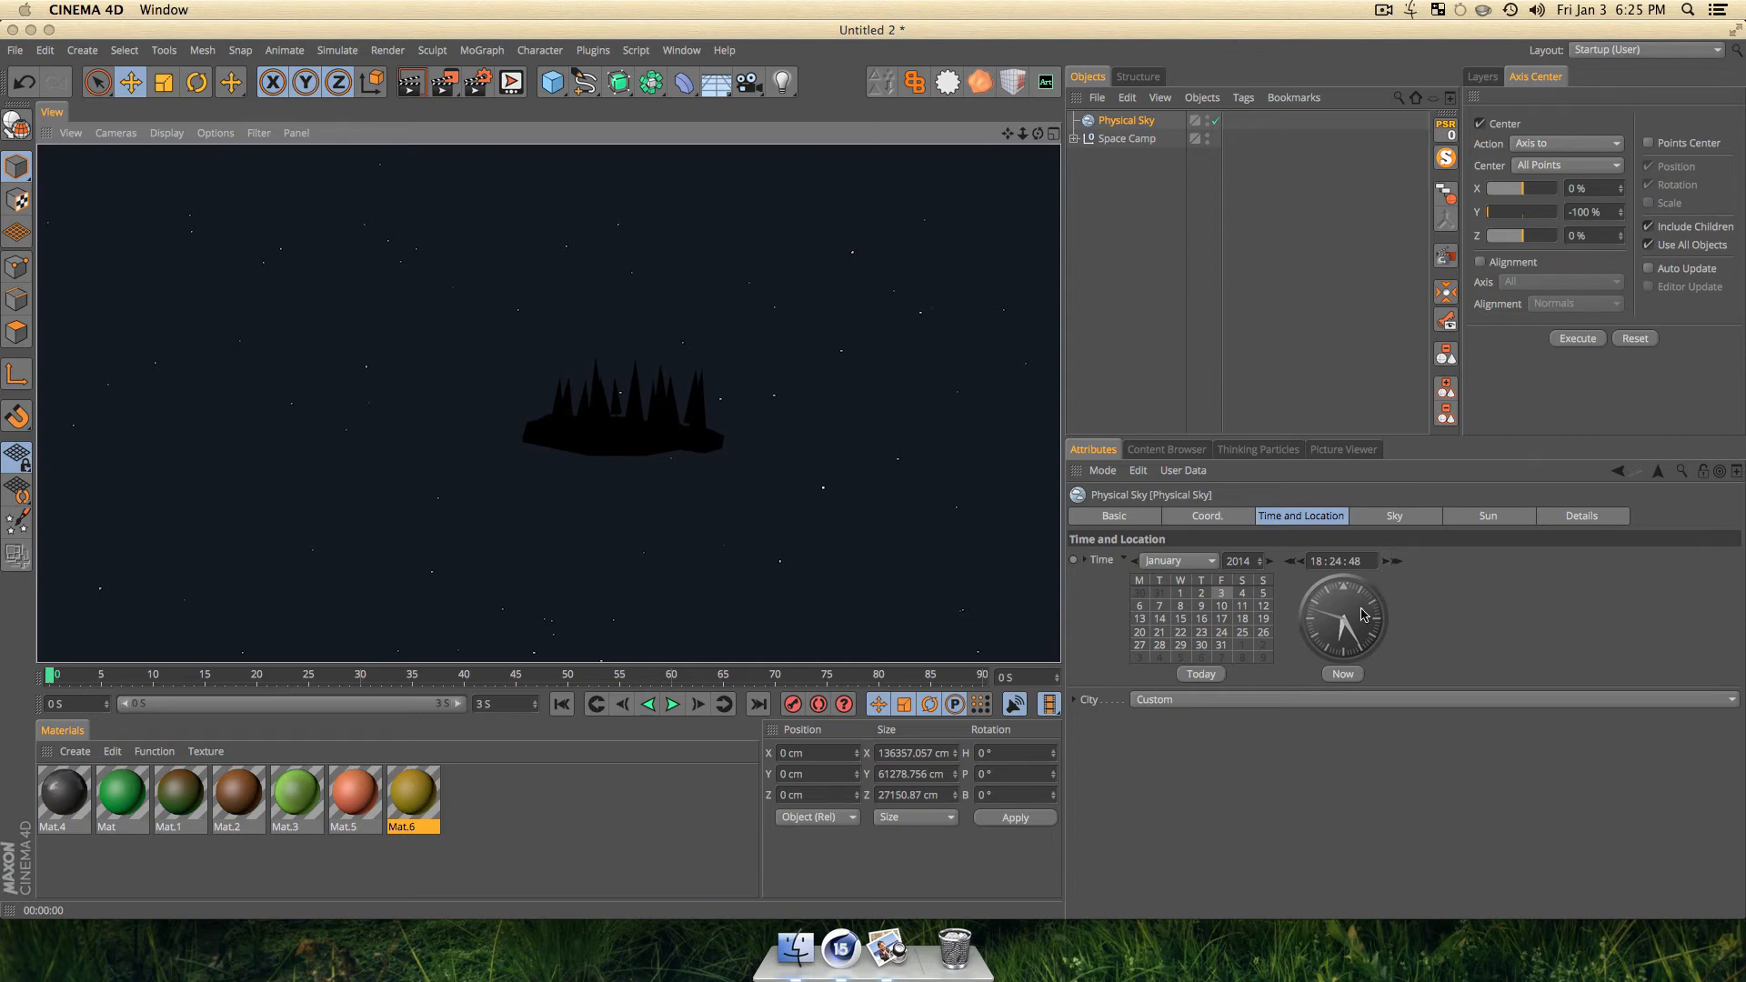
Set the Physical Sky's time to 18:59:48 and render a preview of the scene.
left_click_drag(1353, 642, 1361, 636)
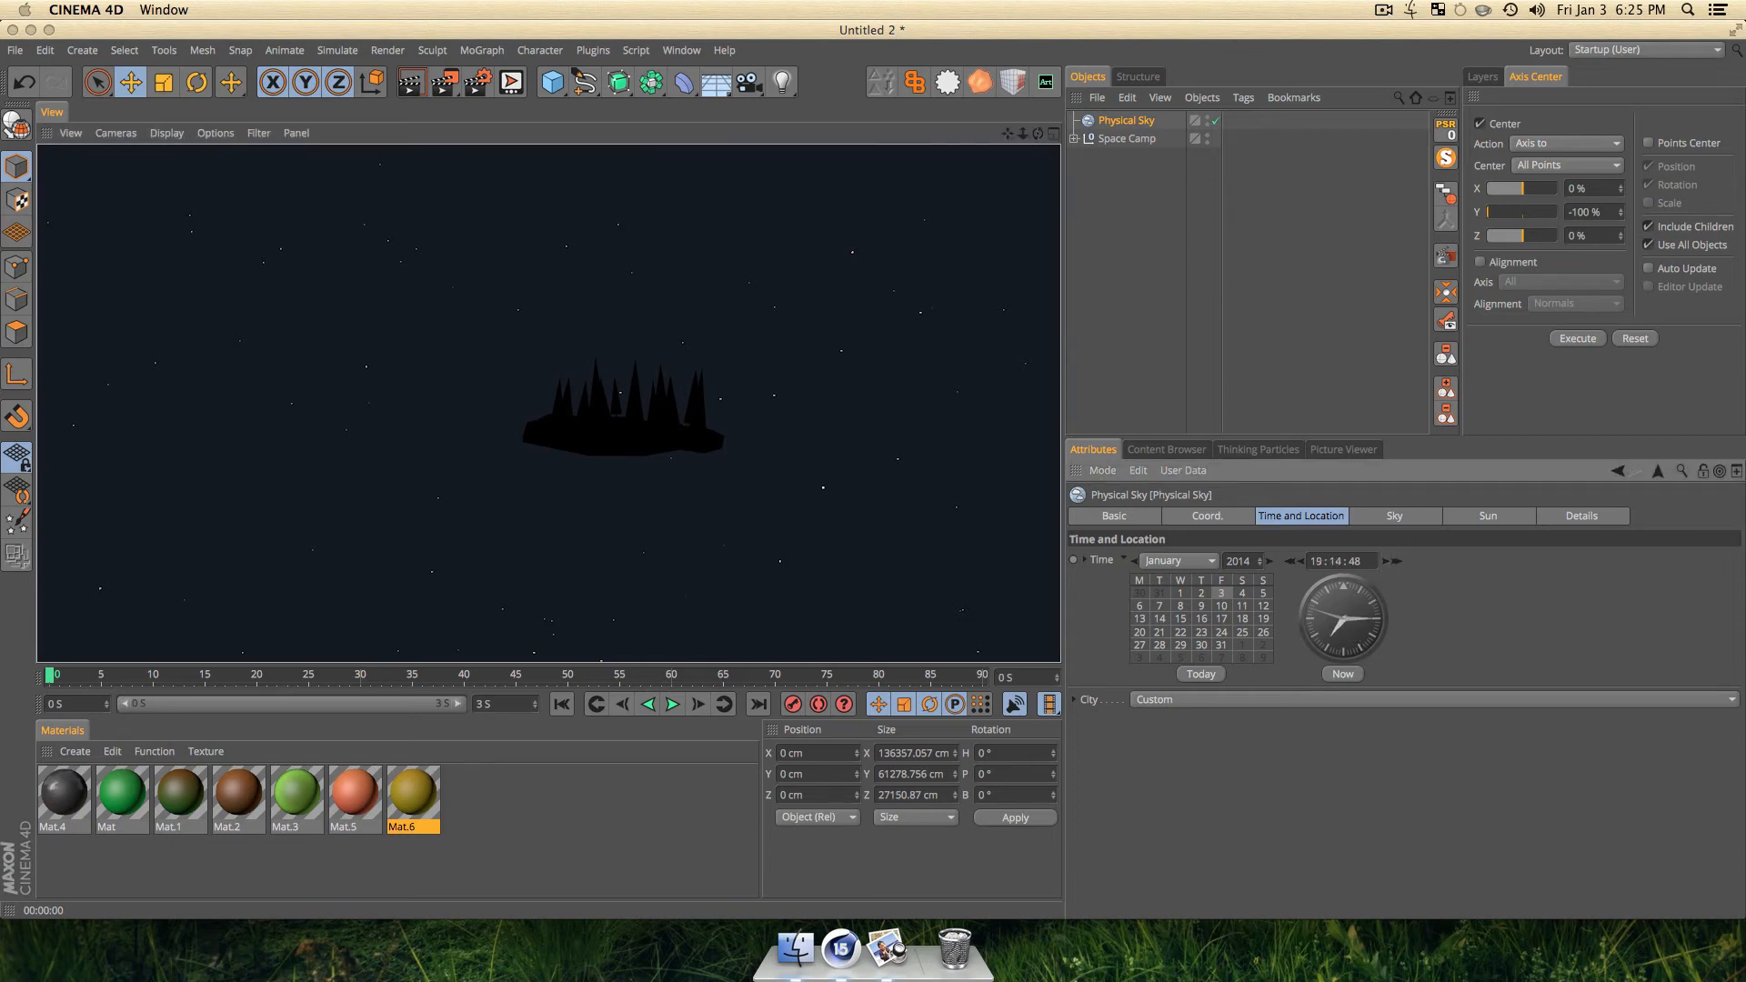
key("super+r")
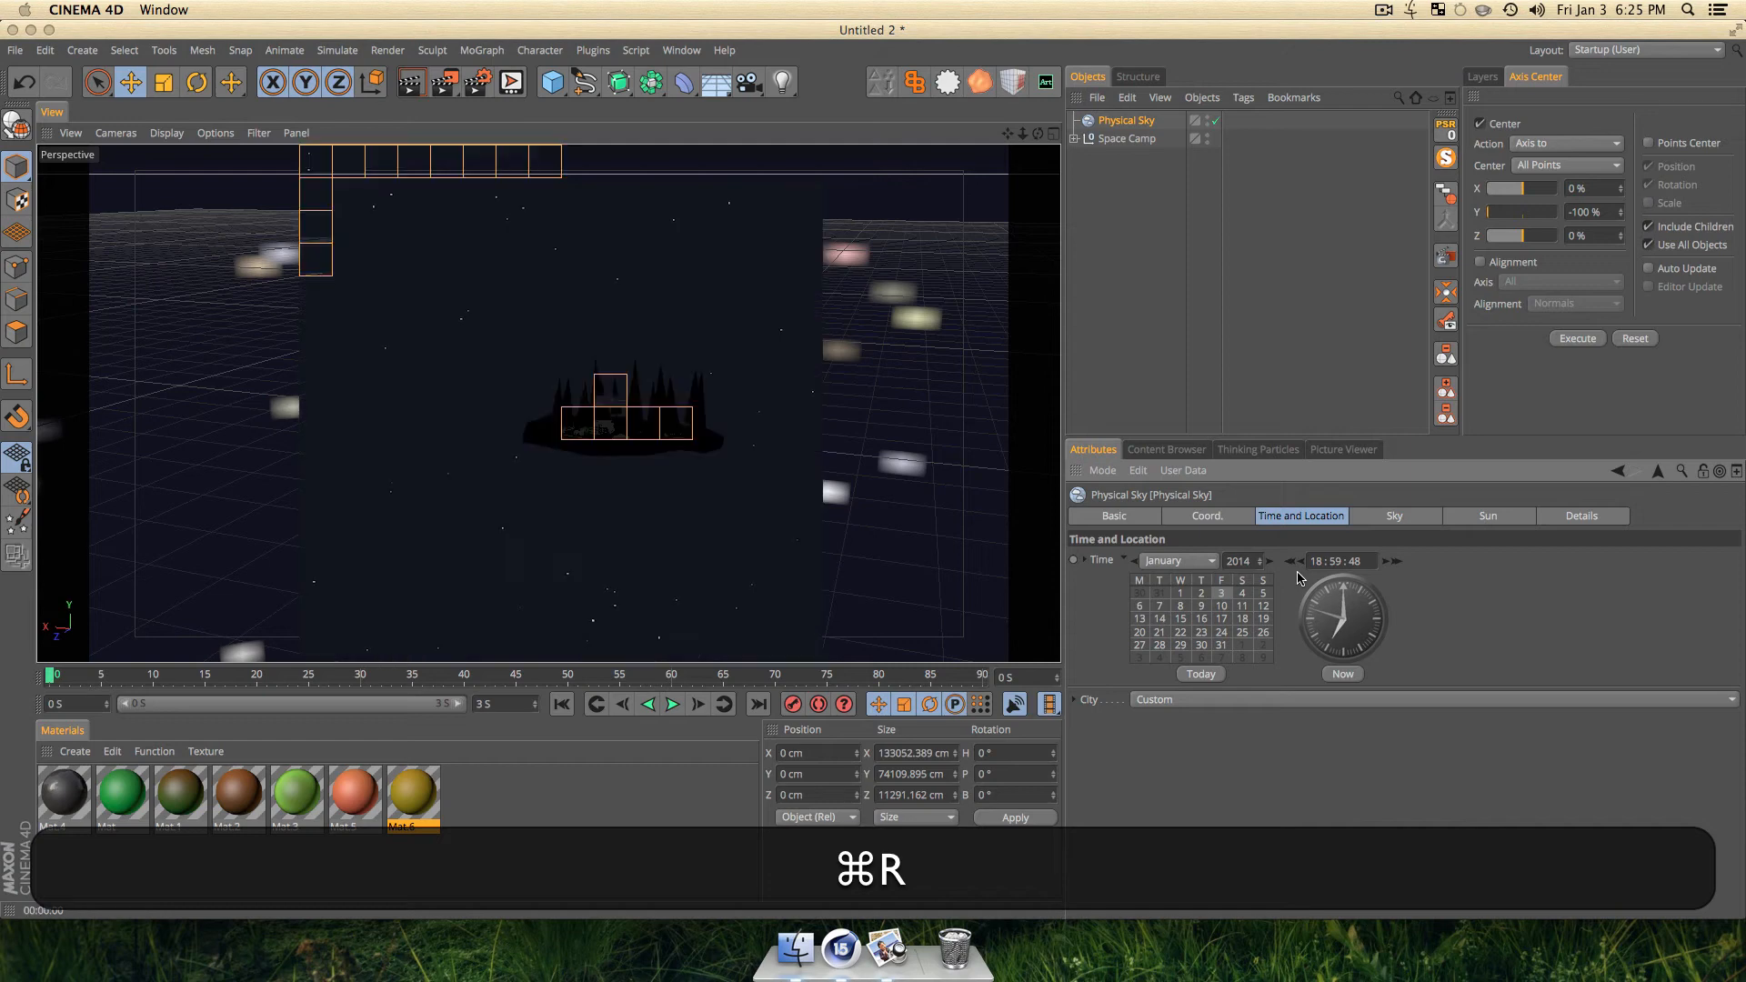
key("super+r")
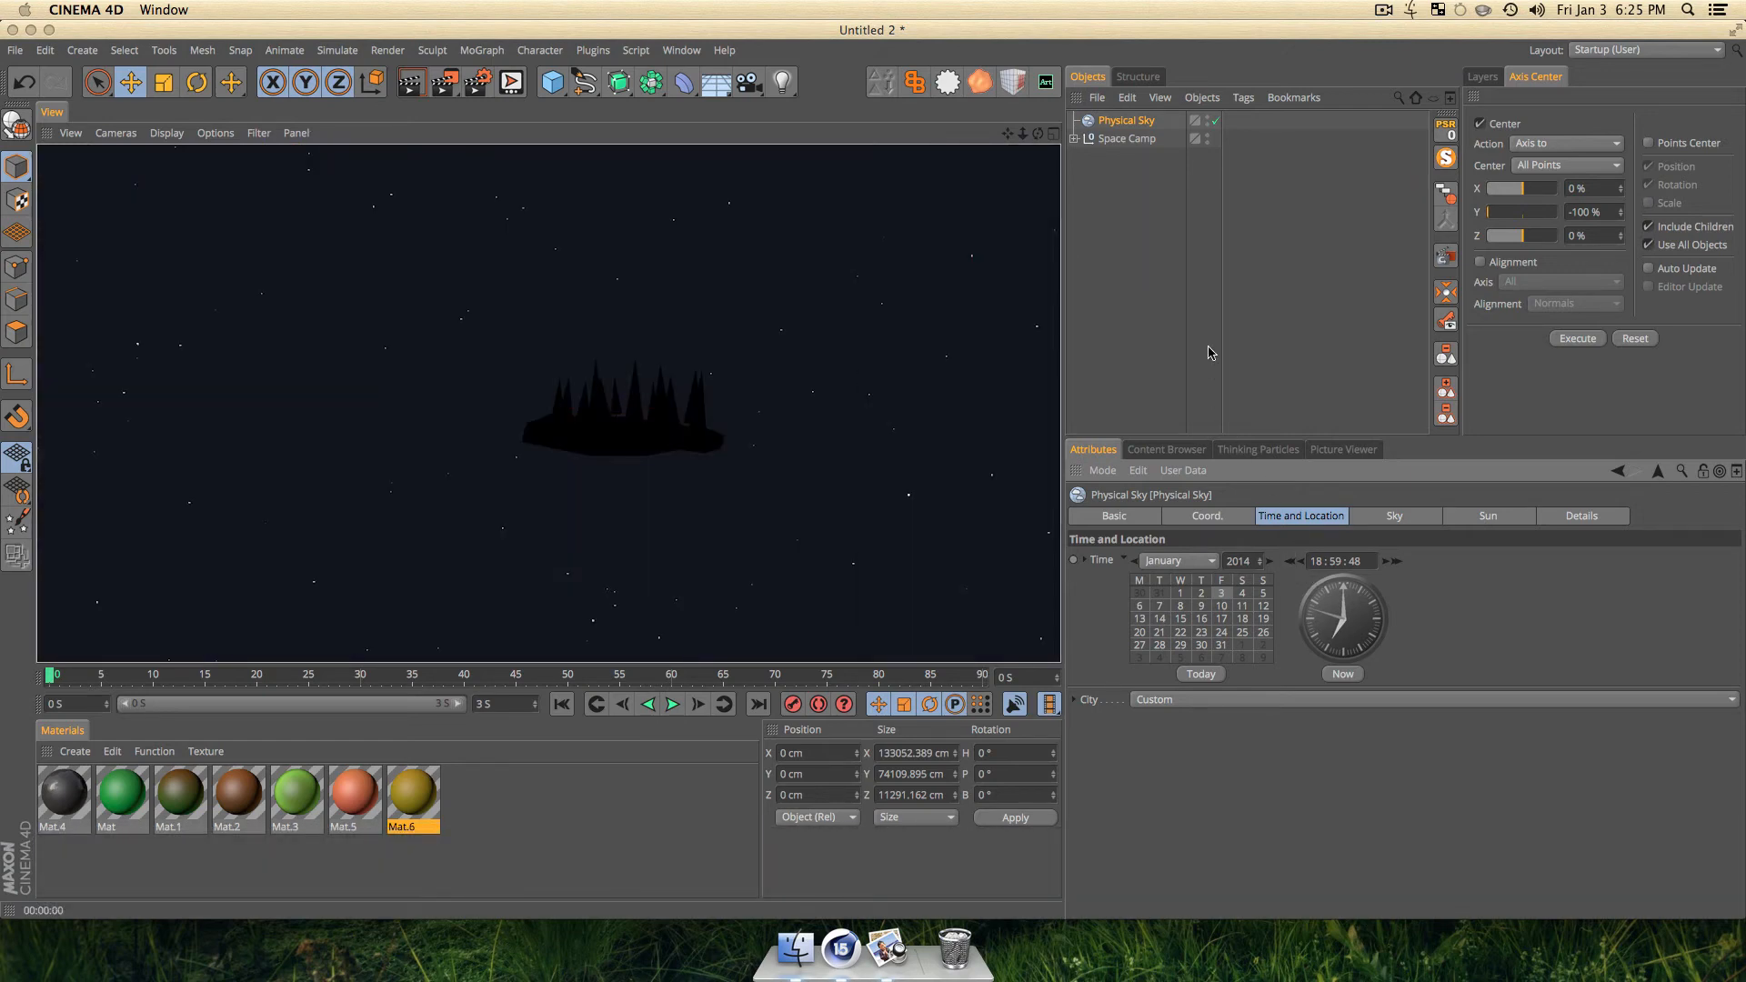
Rename the Physical Sky object "Space".
left_click(1105, 237)
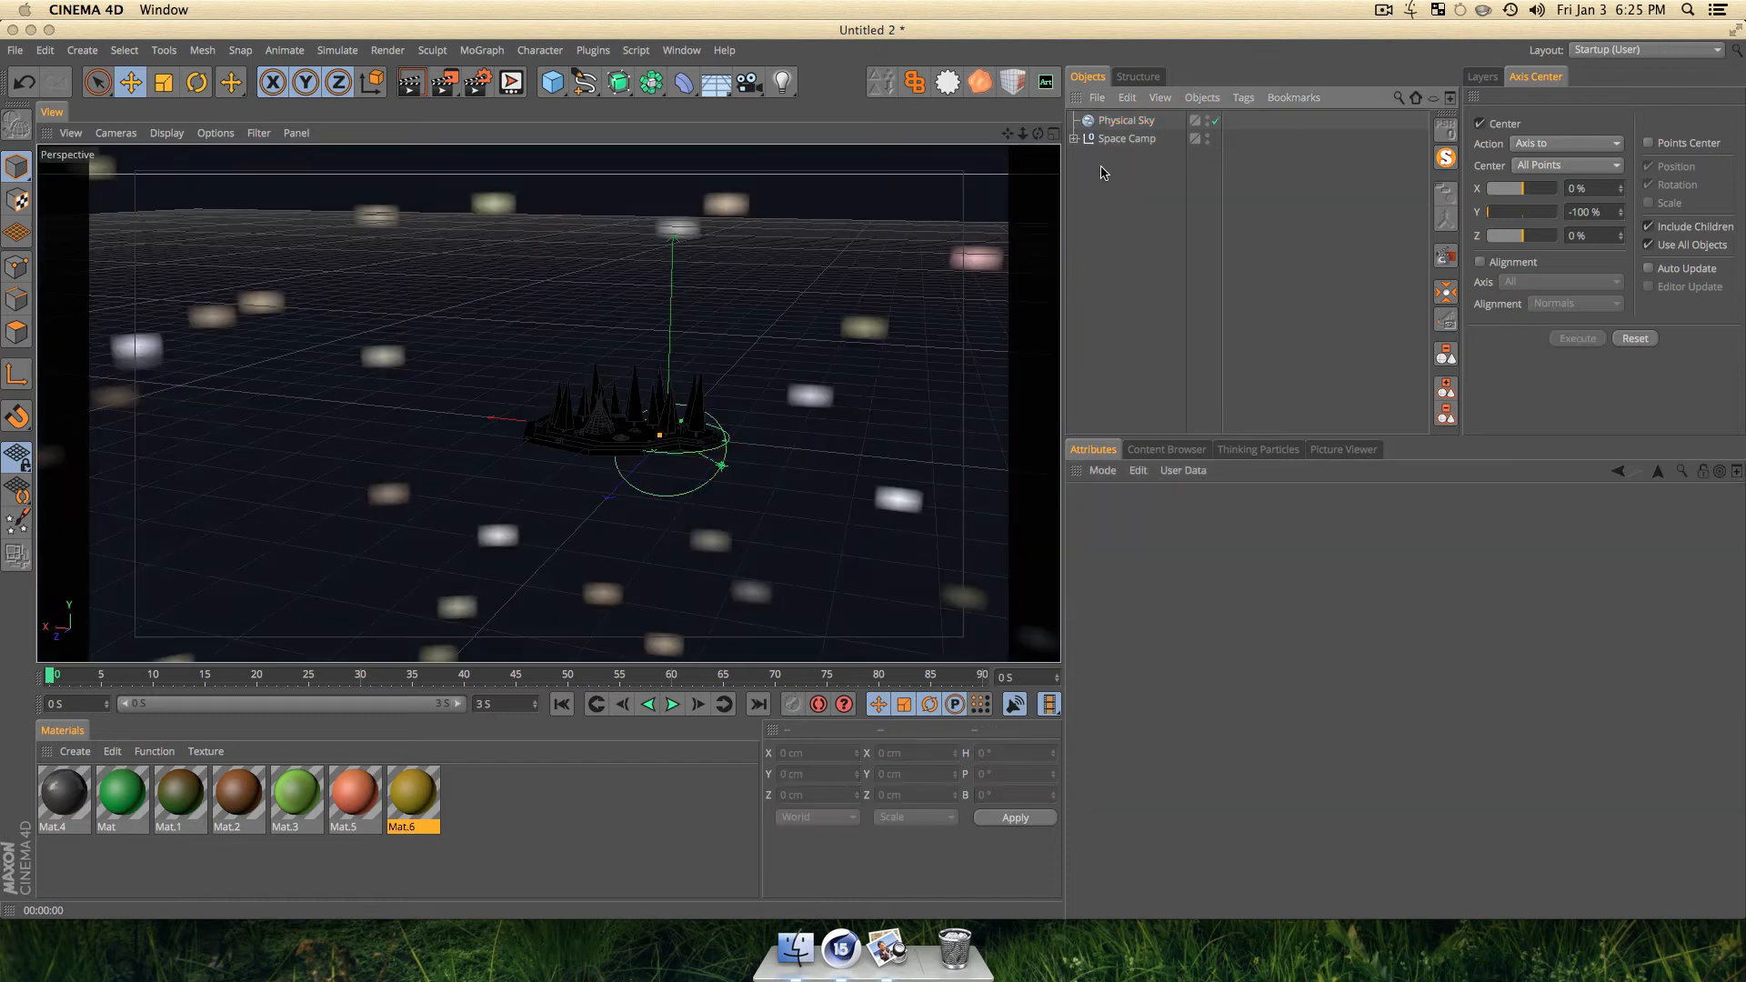
double_click(1124, 120)
type("Spa")
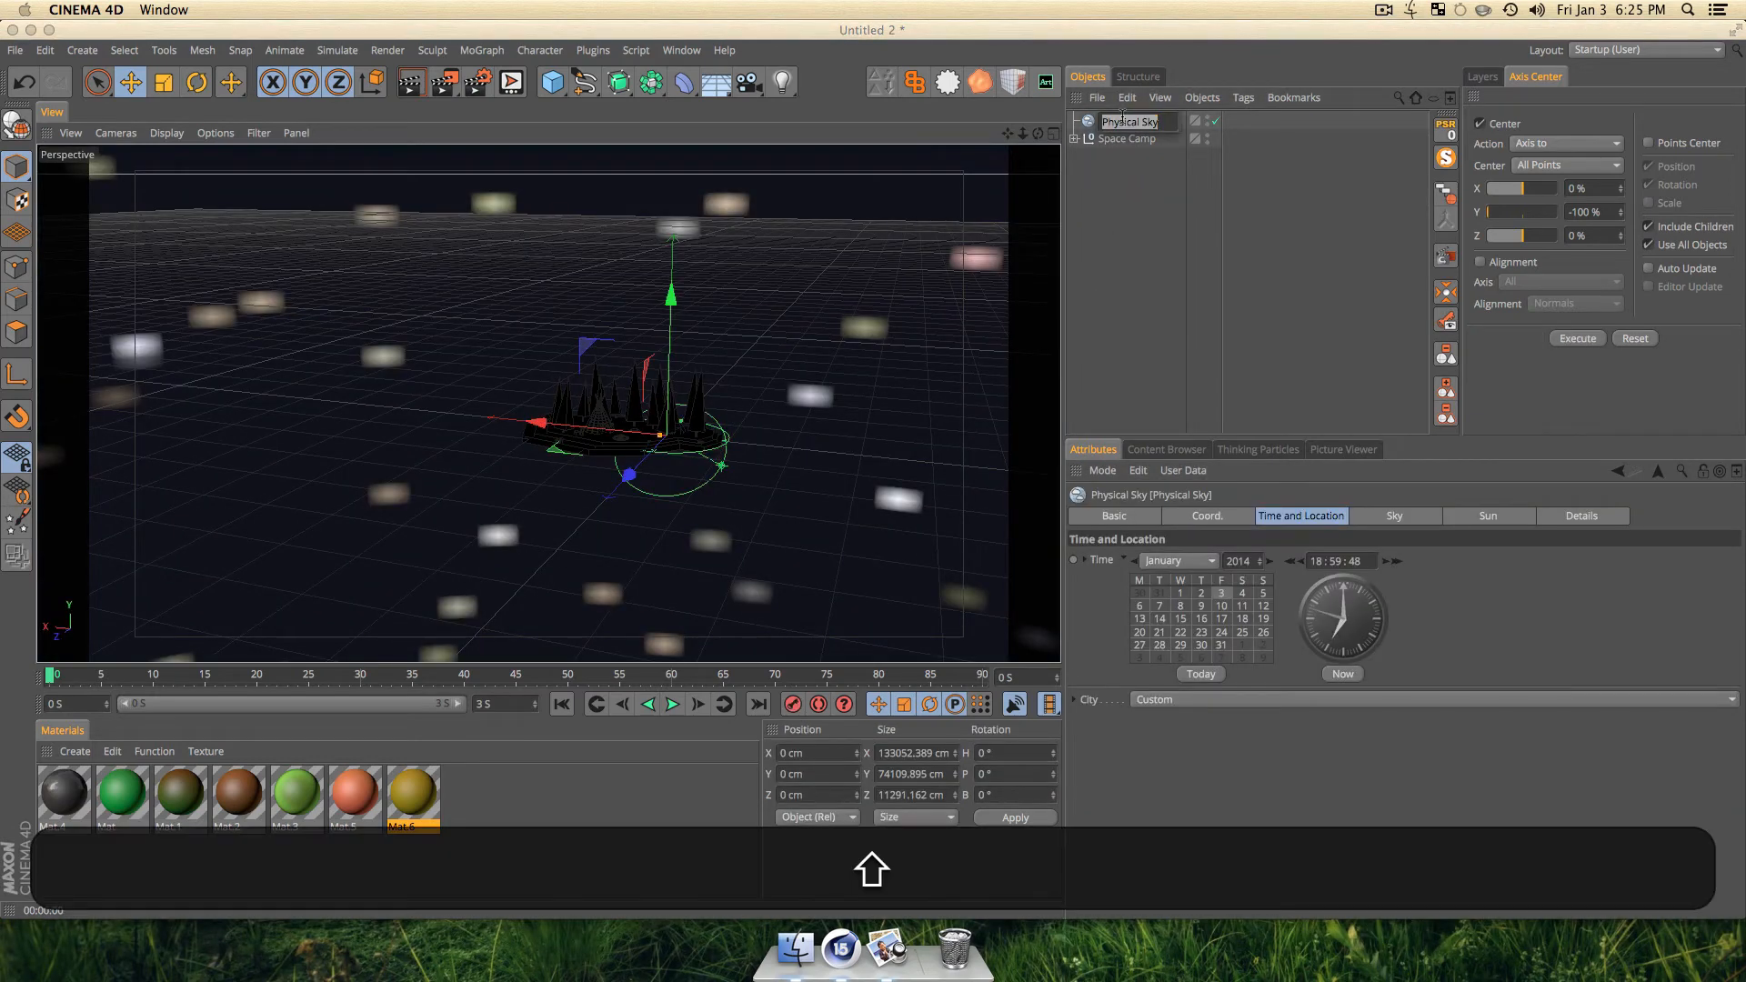
type("ce")
key("Return")
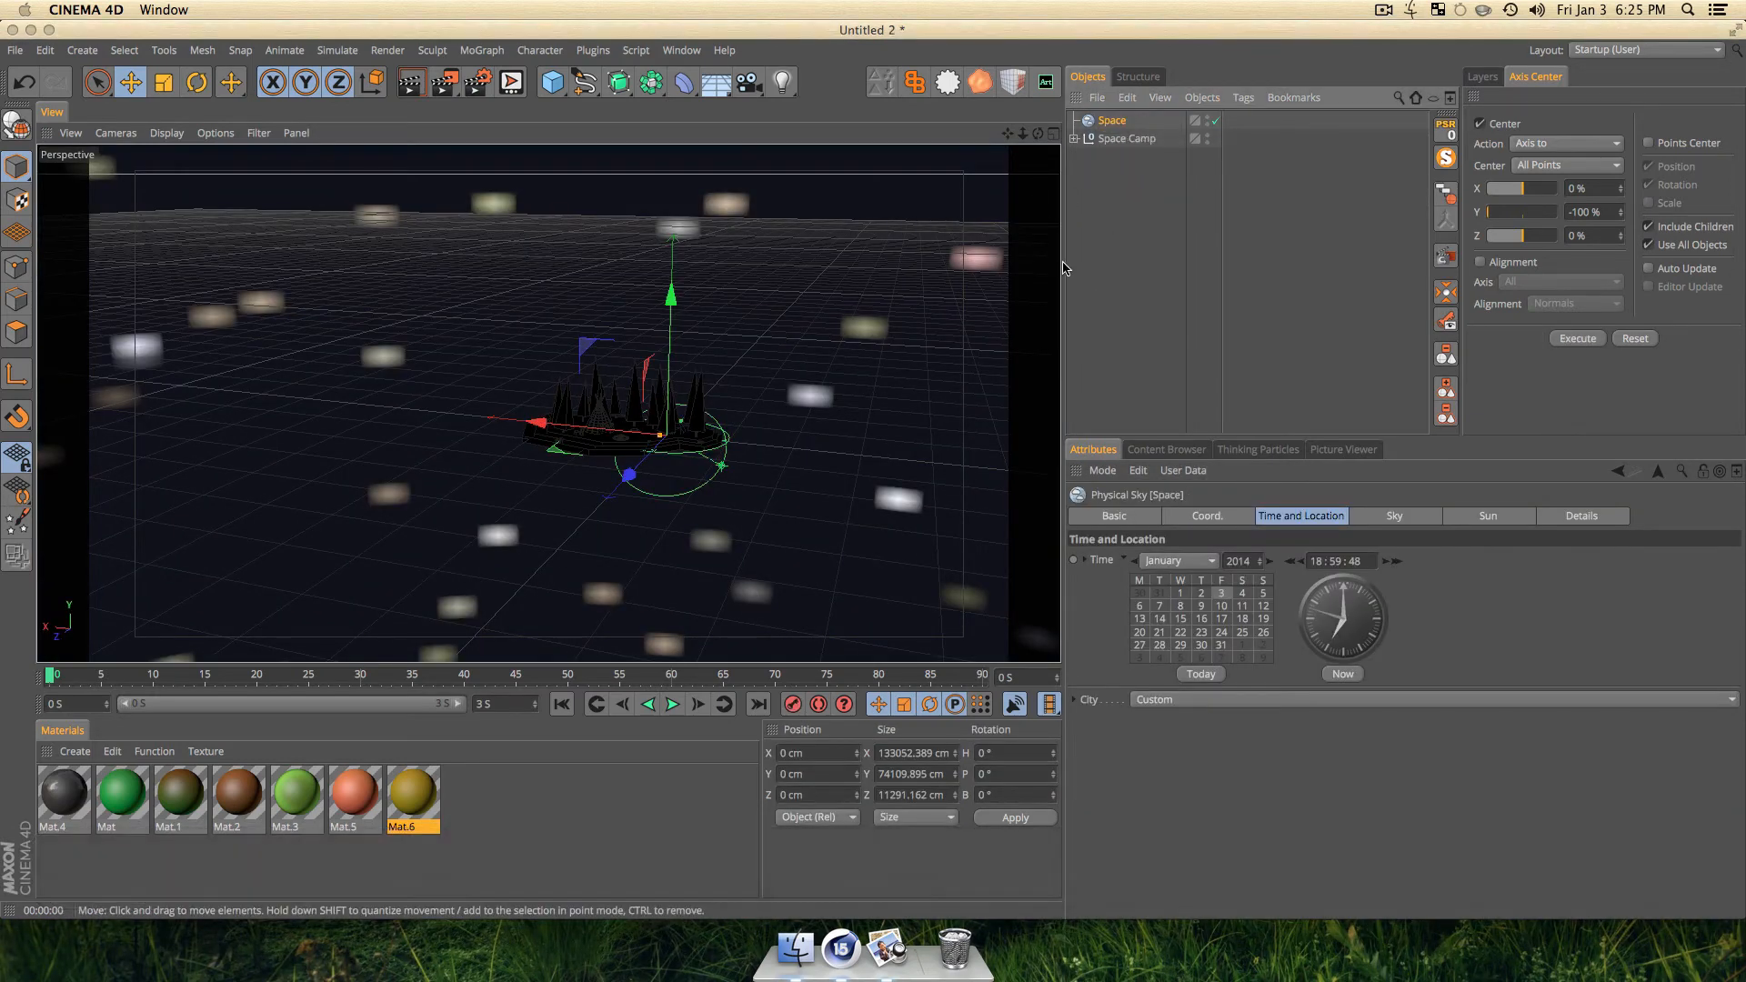
left_click(1096, 293)
Add a light and move it above and beside the island, to about X -200.5, Y 125.6, Z -156.7 cm.
key("3")
left_click_drag(744, 443, 670, 472)
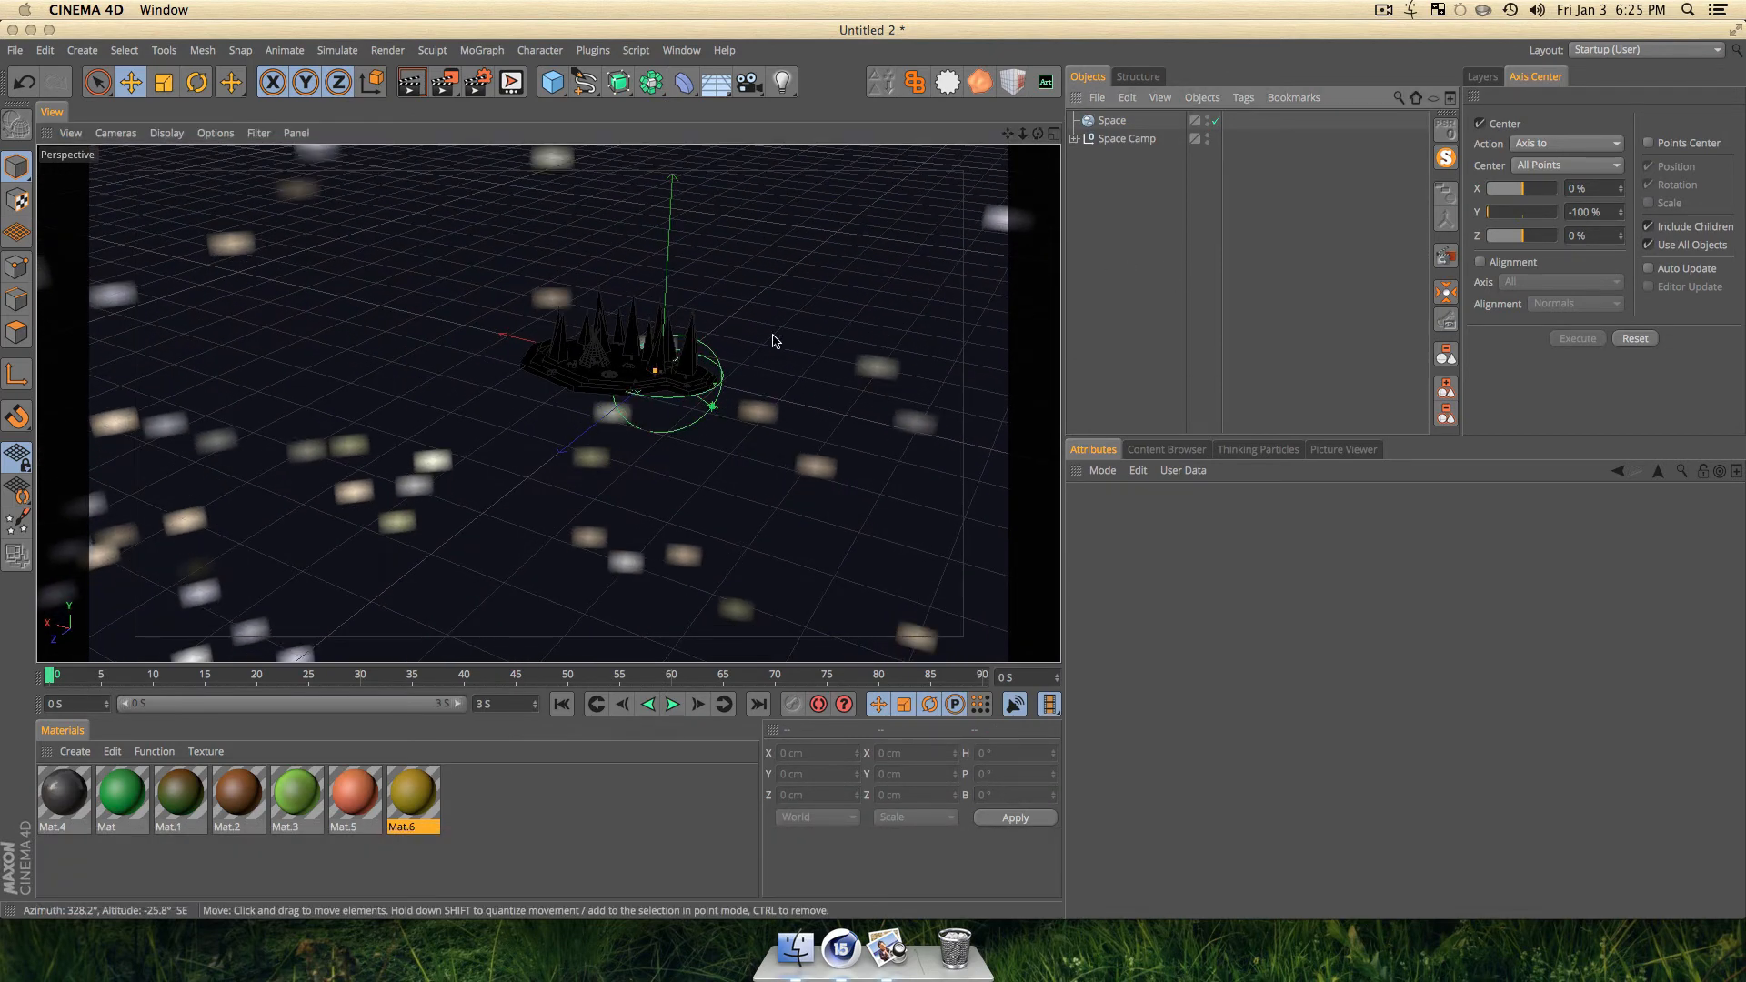
left_click(780, 81)
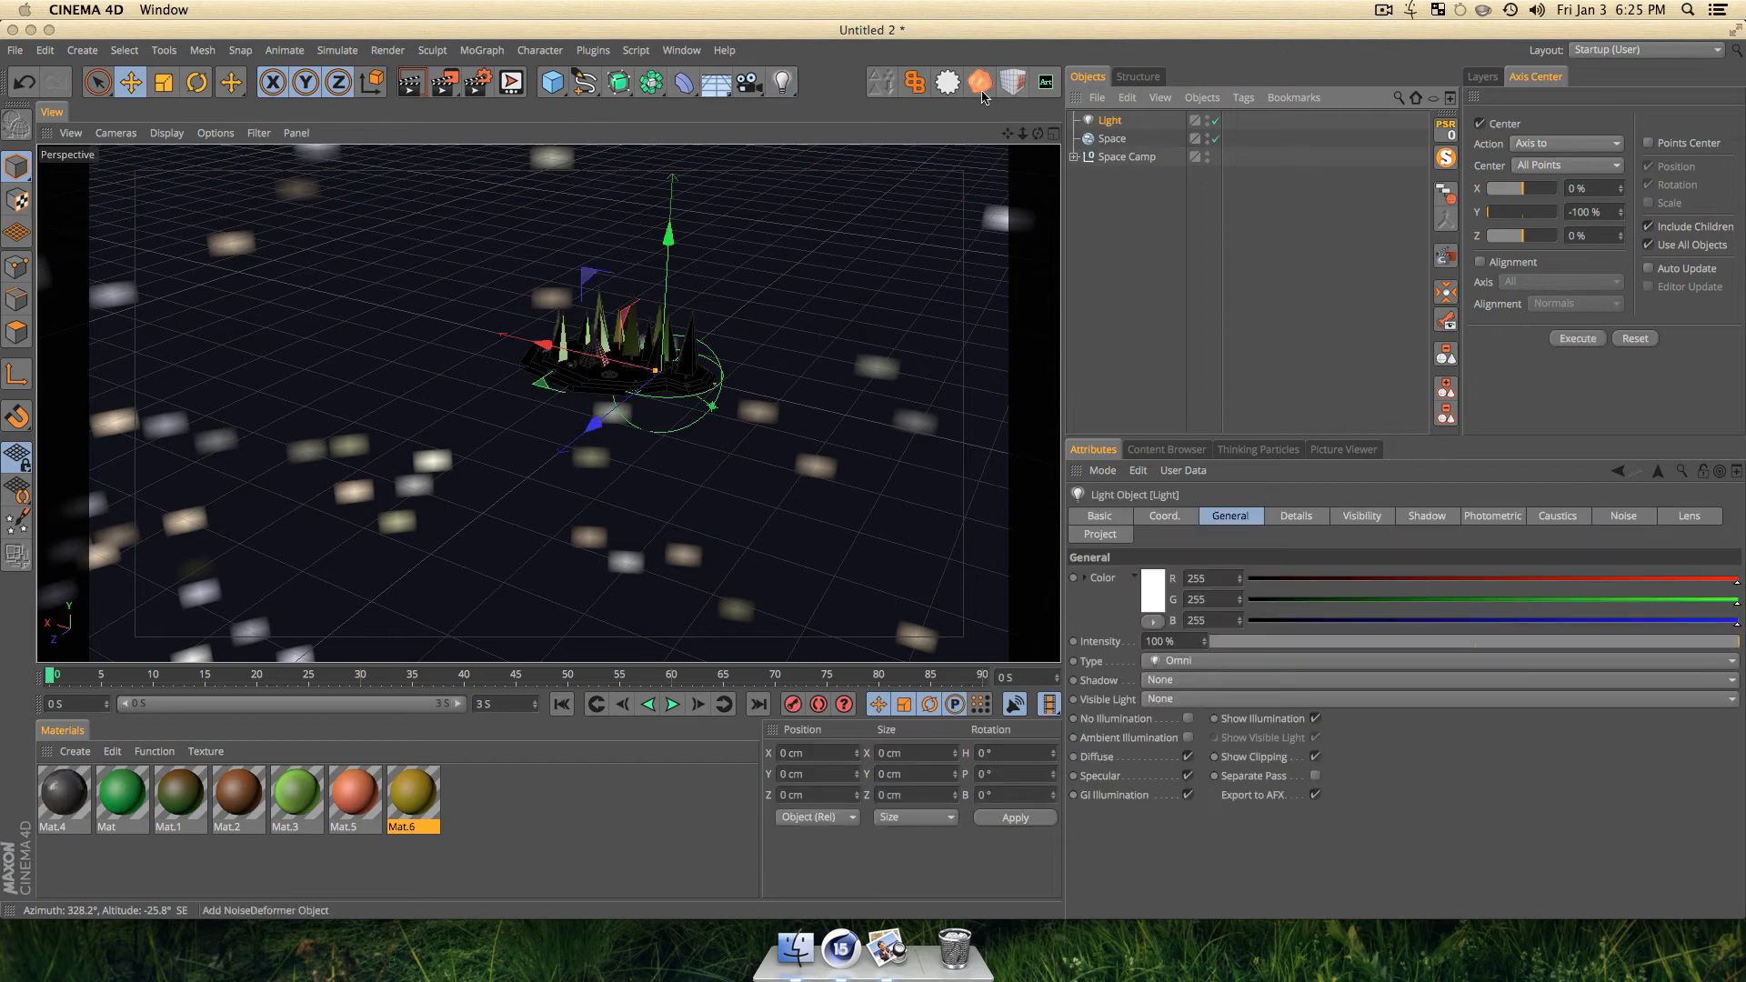
key("e")
left_click_drag(634, 367, 796, 262)
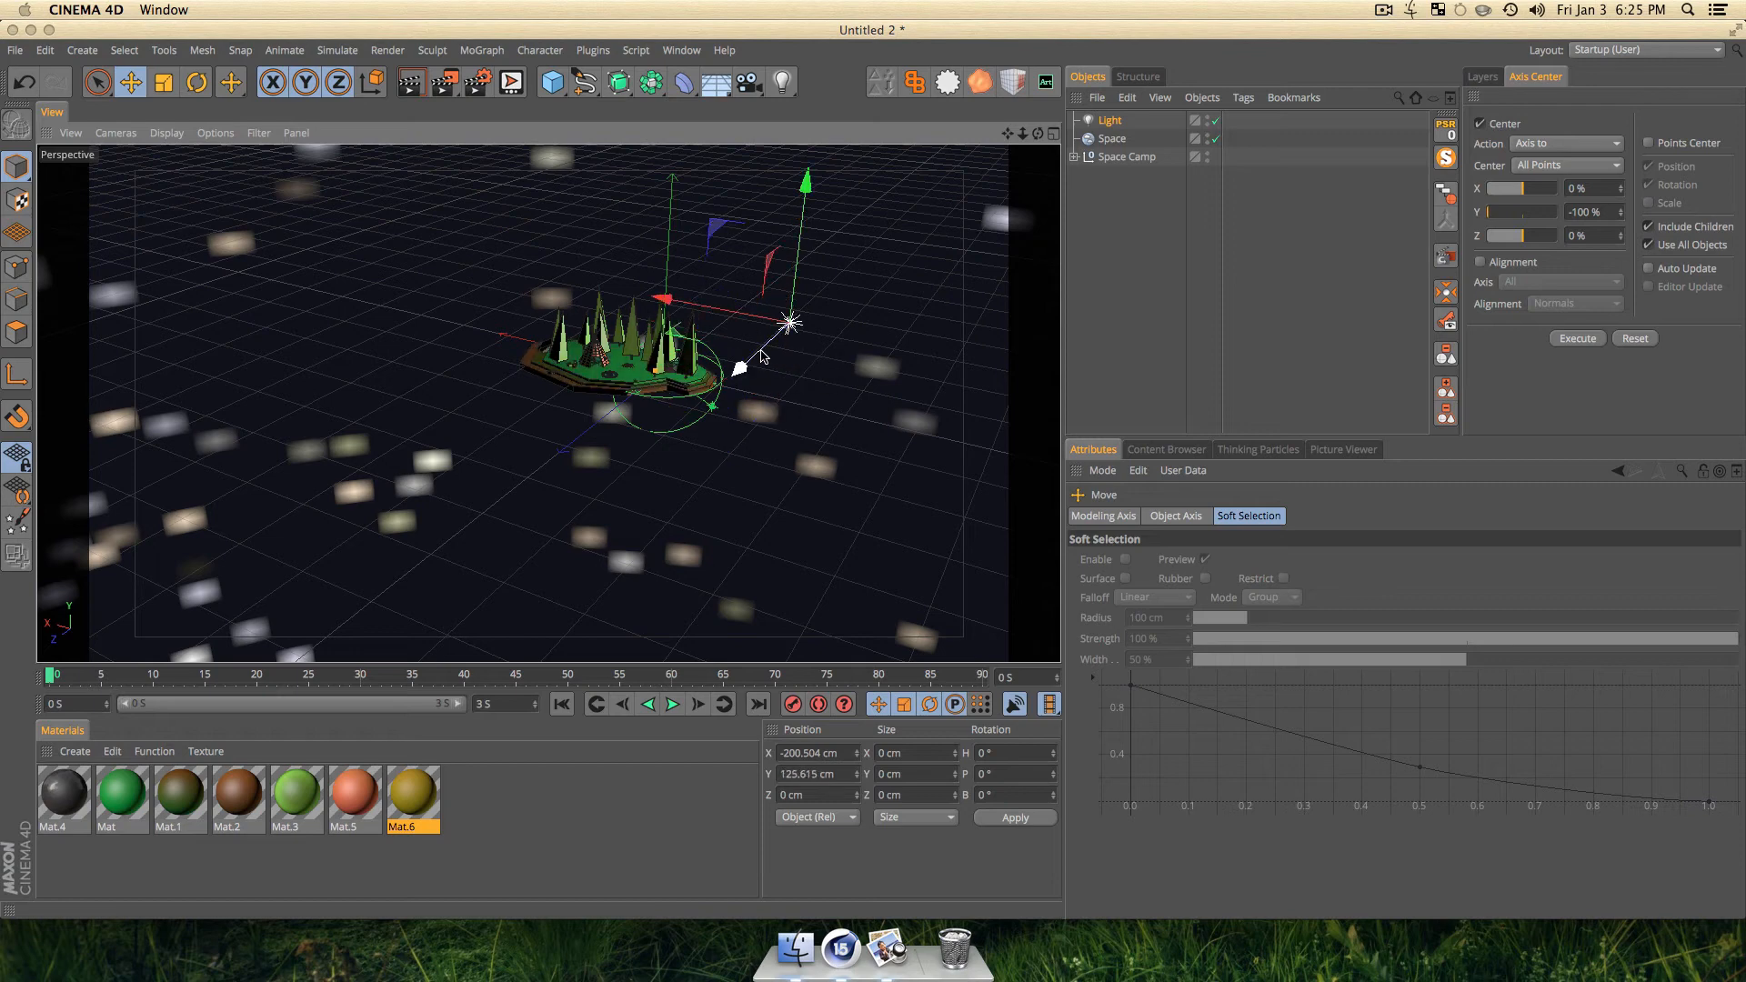
left_click_drag(753, 359, 768, 344)
key("3")
left_click_drag(746, 425, 816, 459)
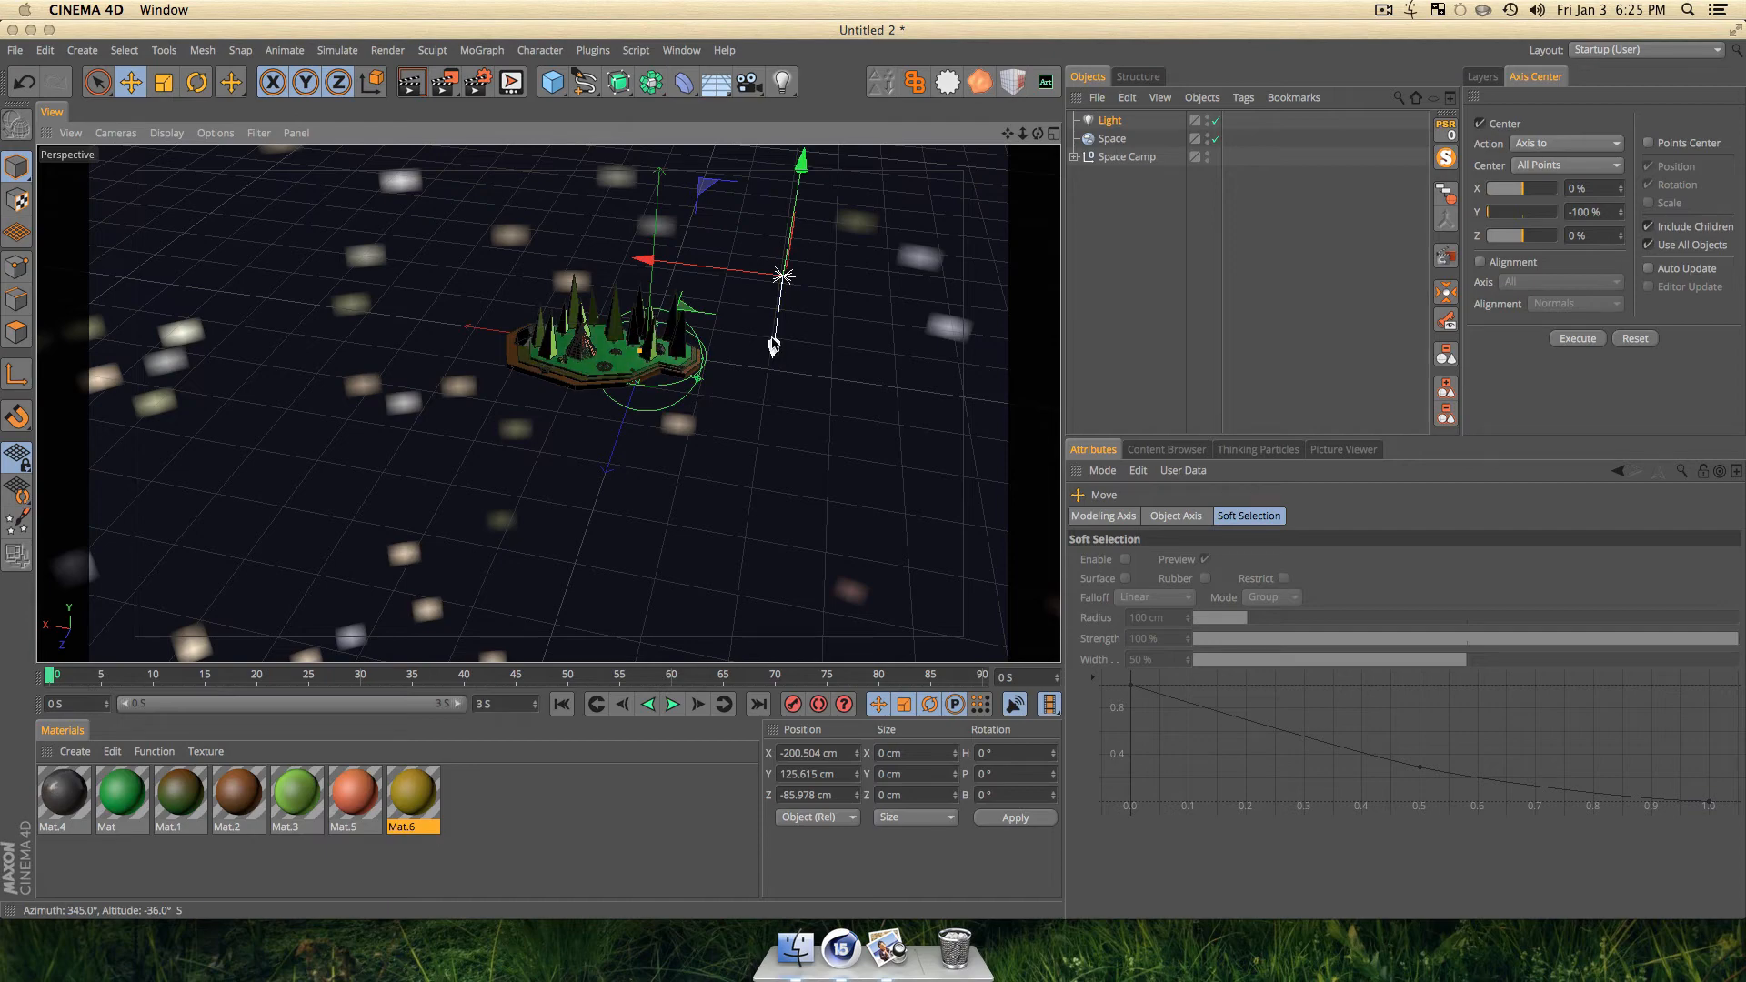
left_click_drag(773, 346, 807, 266)
key("3")
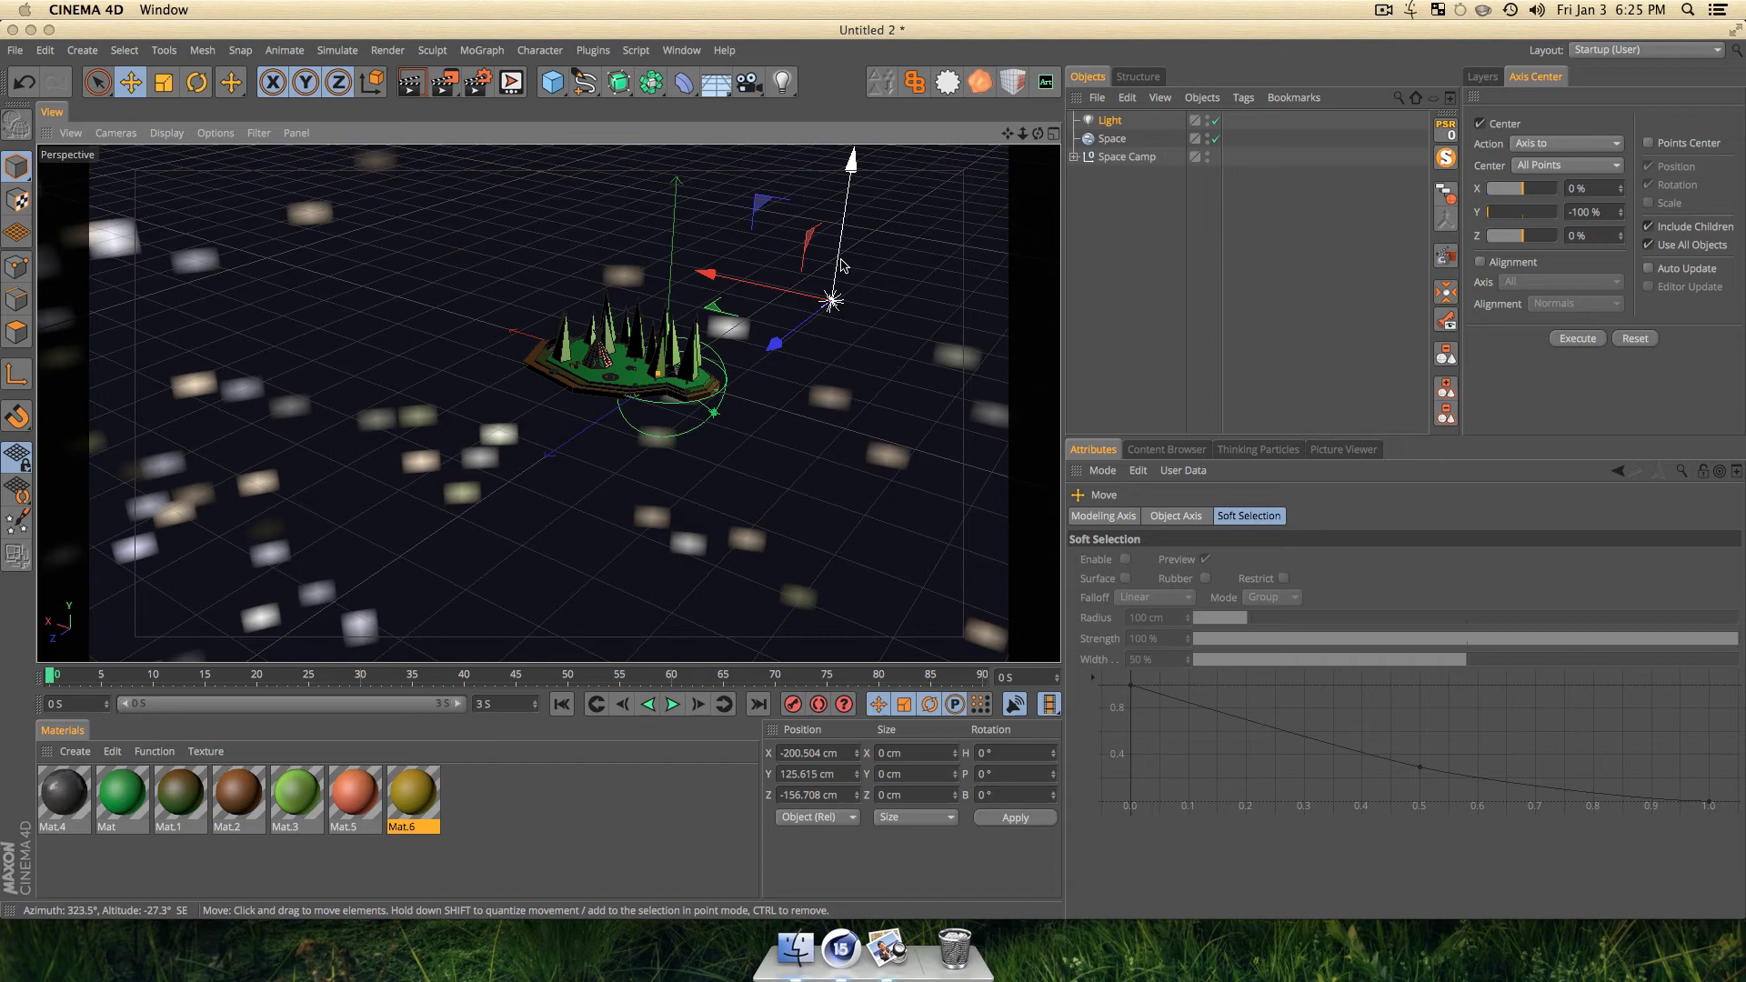
Change the light's type to Area and rotate it toward the island, to about H -58.8° and P -13.7°.
left_click(1110, 121)
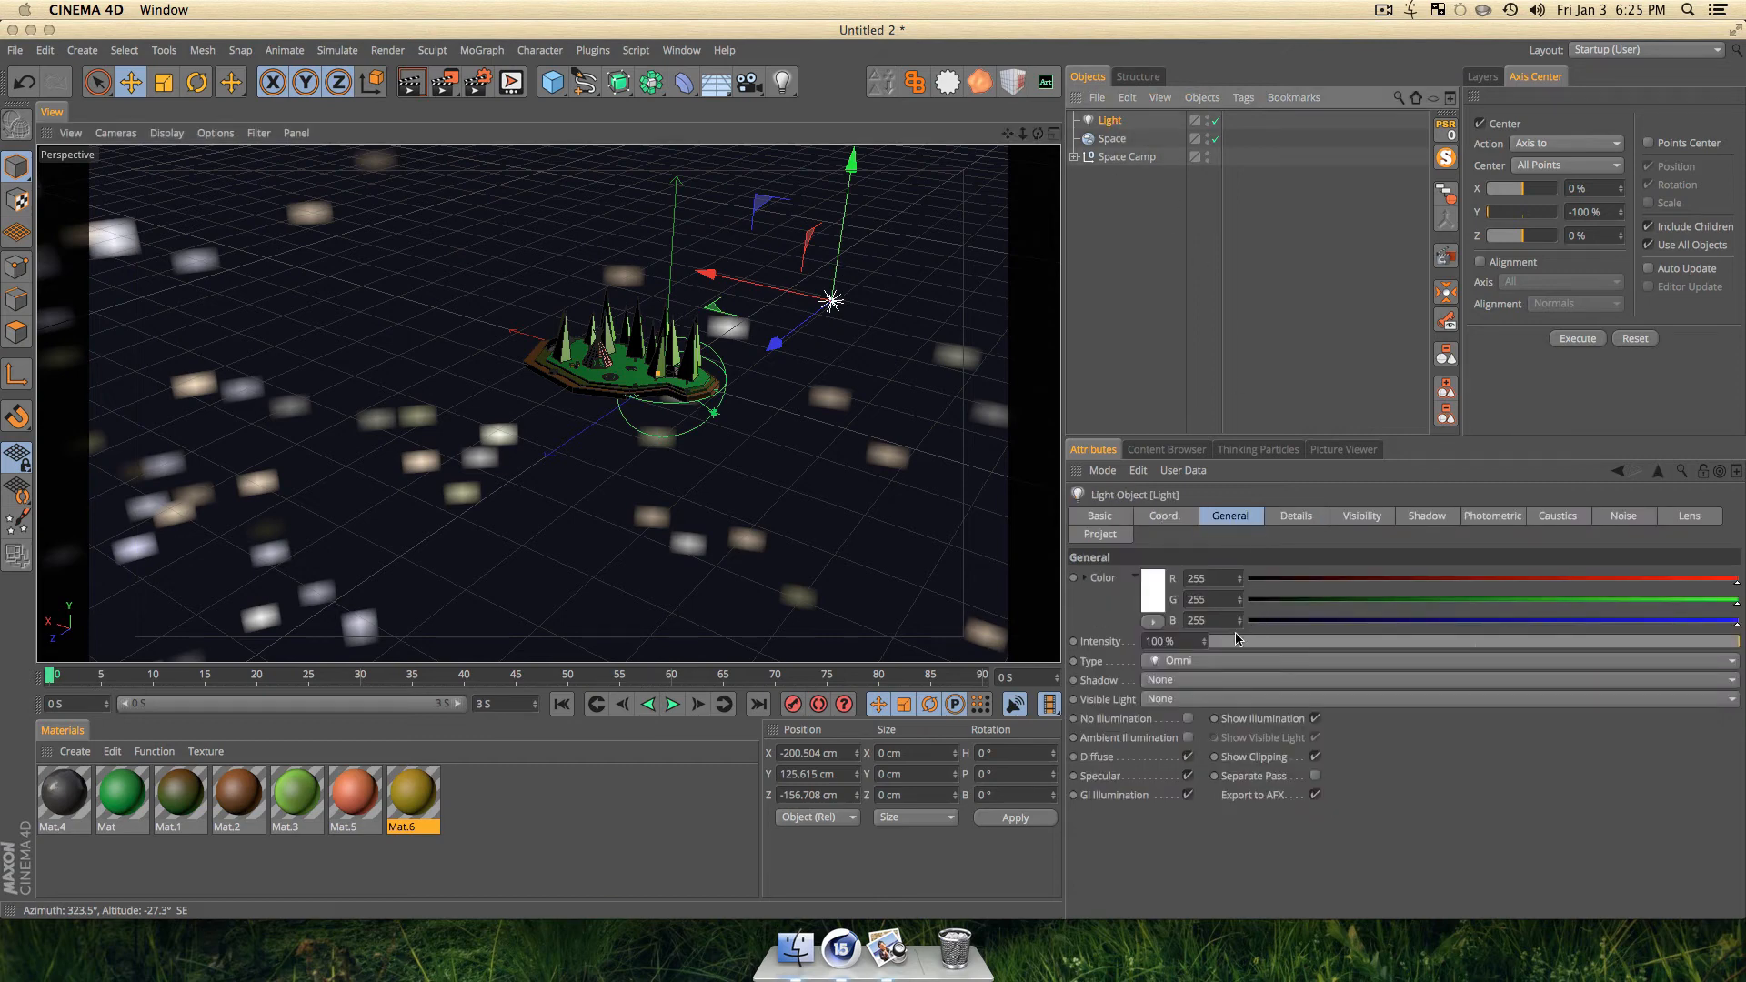
left_click(1160, 662)
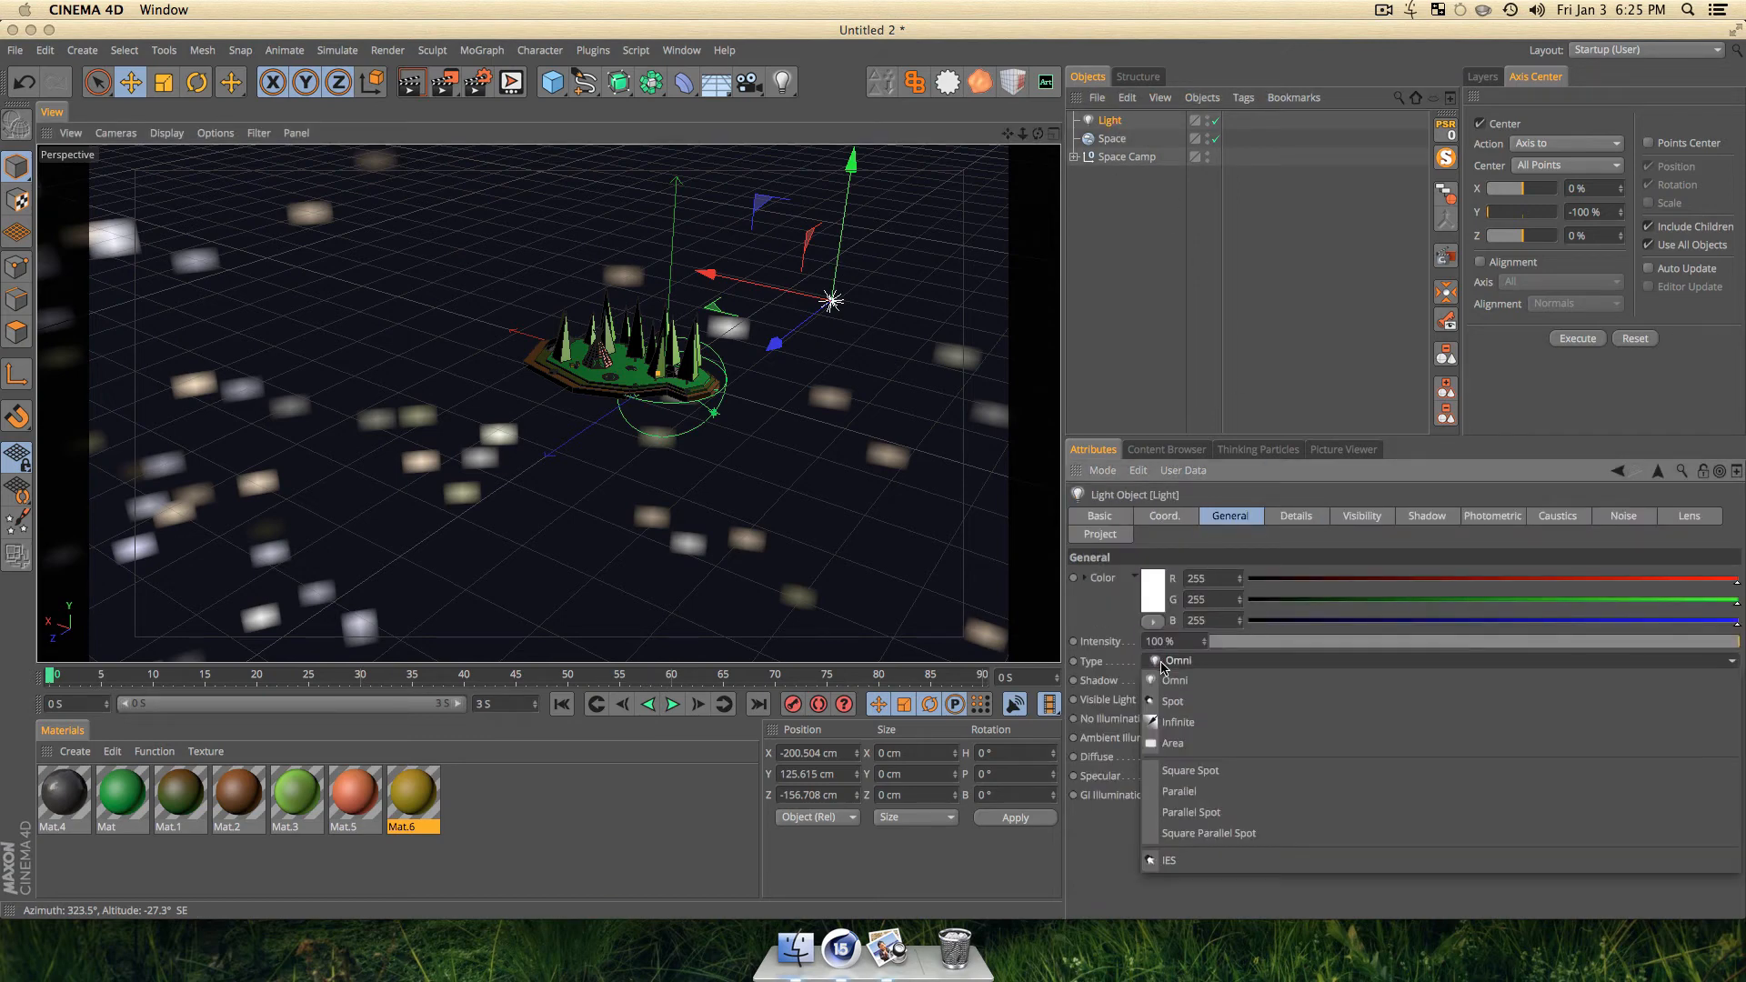
left_click(1183, 748)
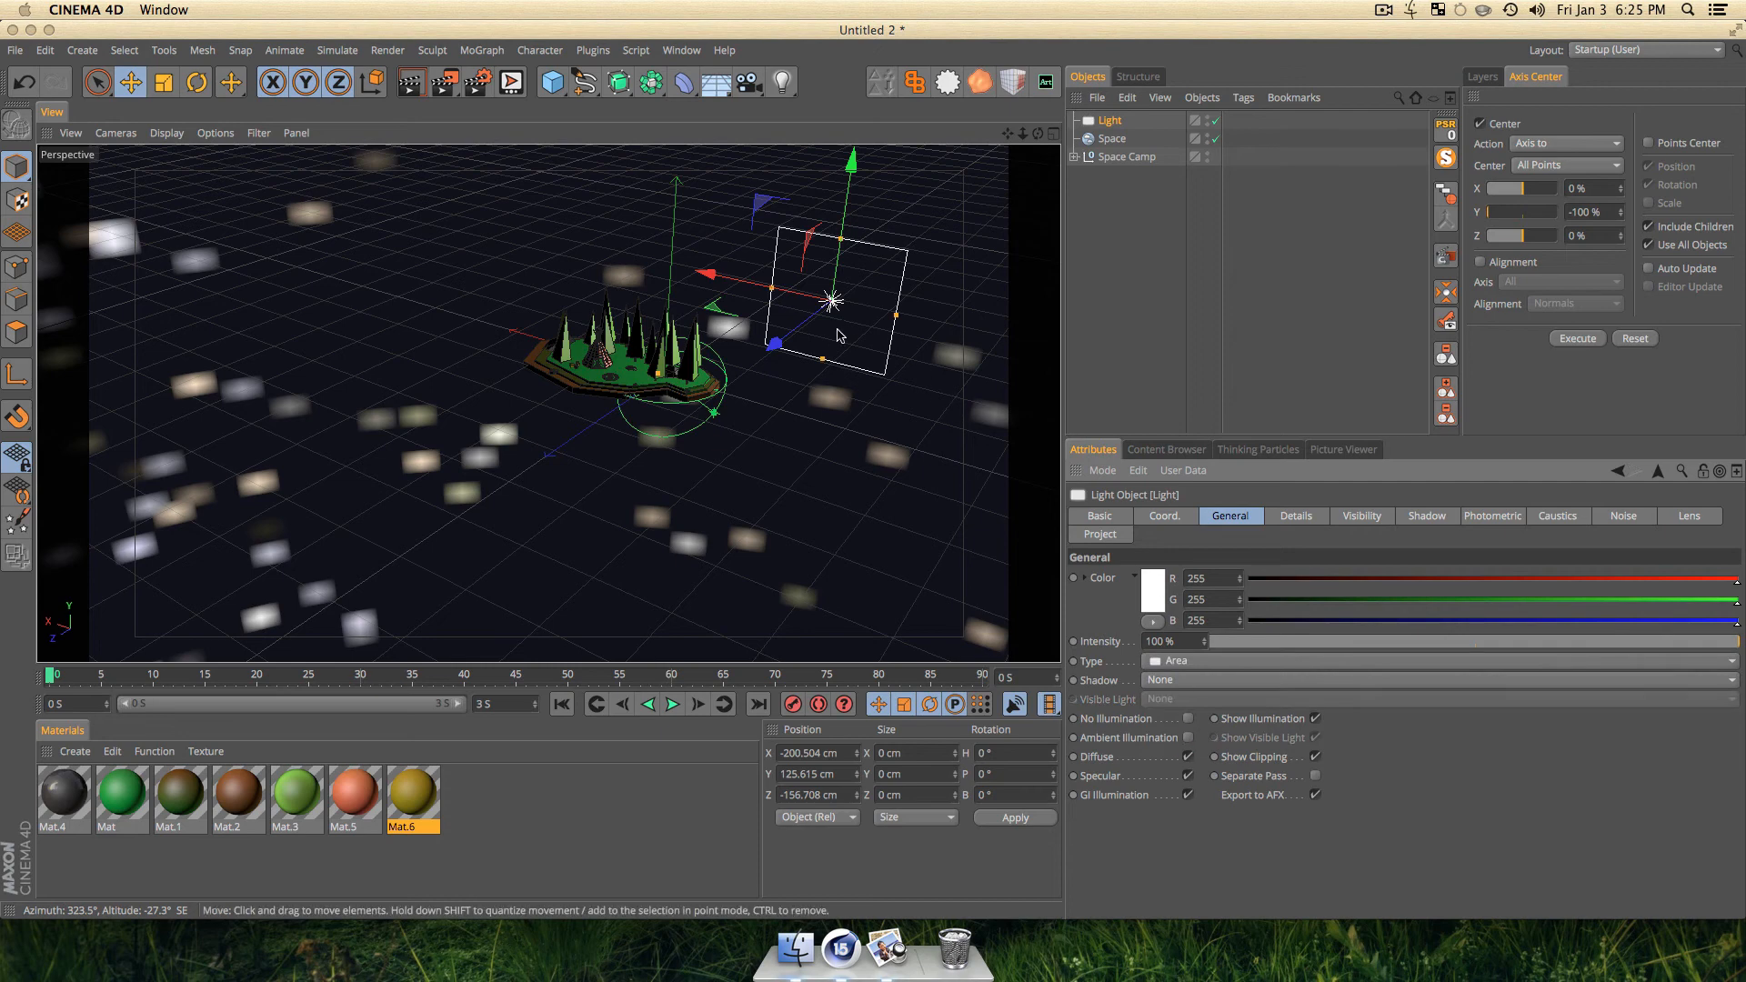
key("r")
left_click_drag(836, 334, 704, 320)
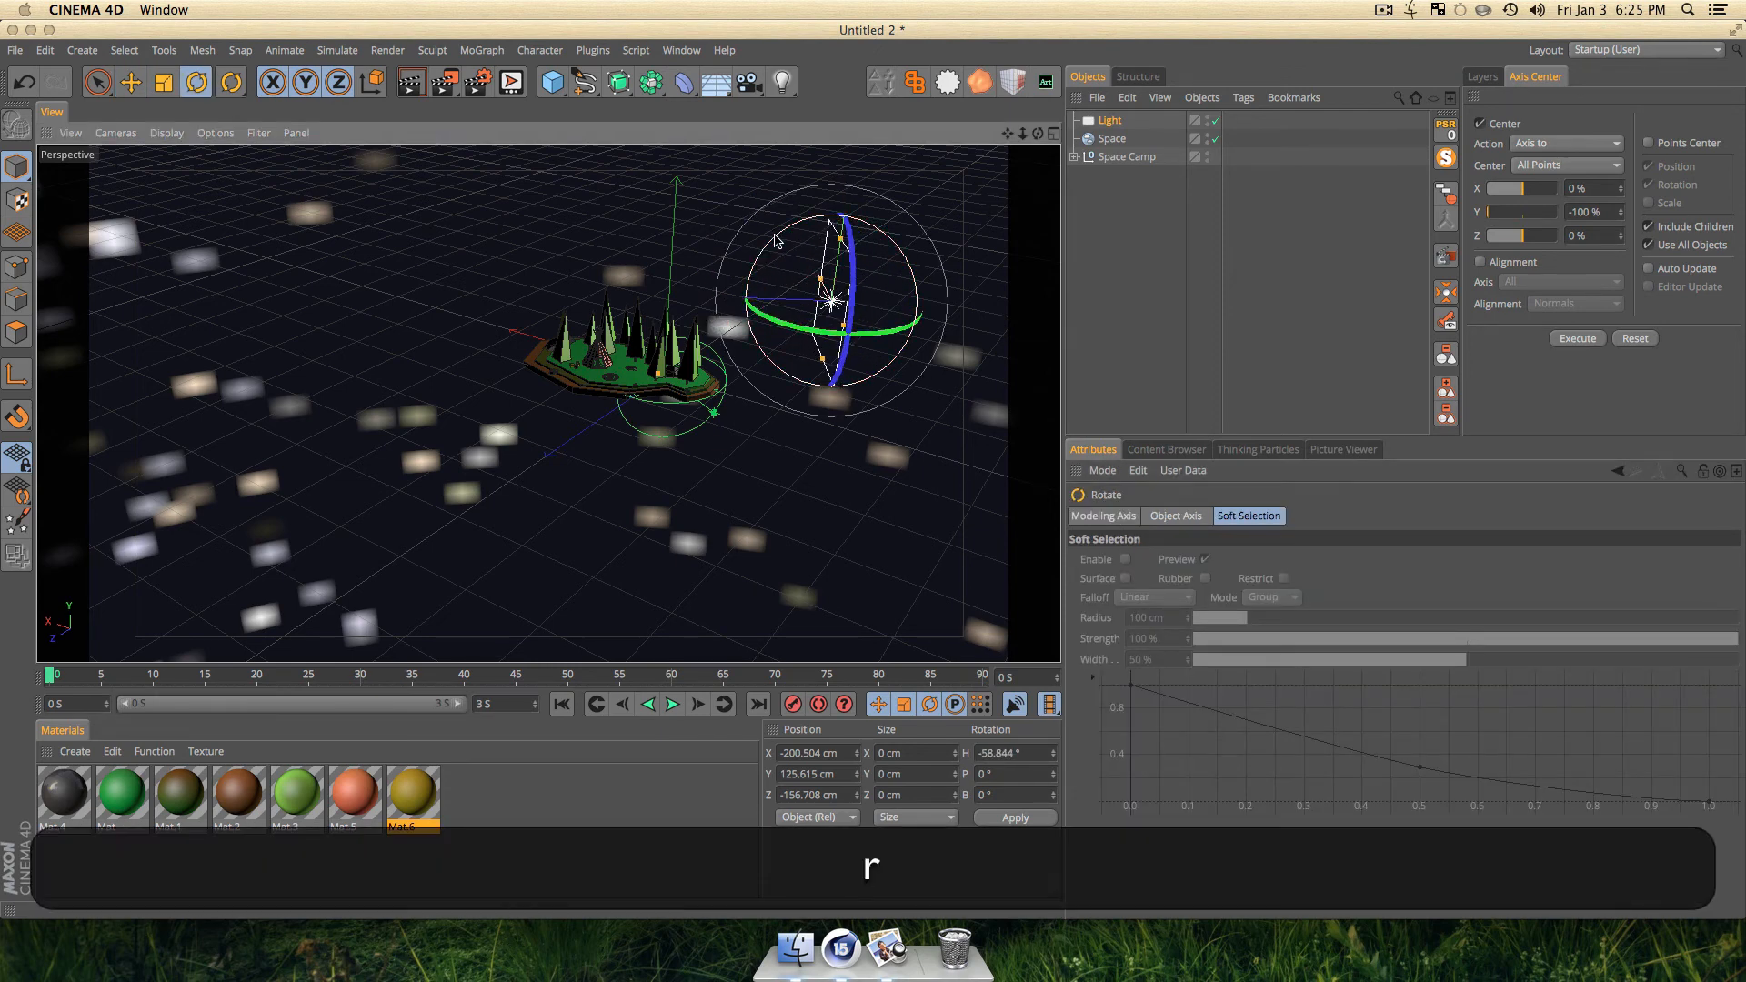
left_click_drag(778, 234, 759, 256)
key("3")
left_click_drag(789, 350, 816, 380)
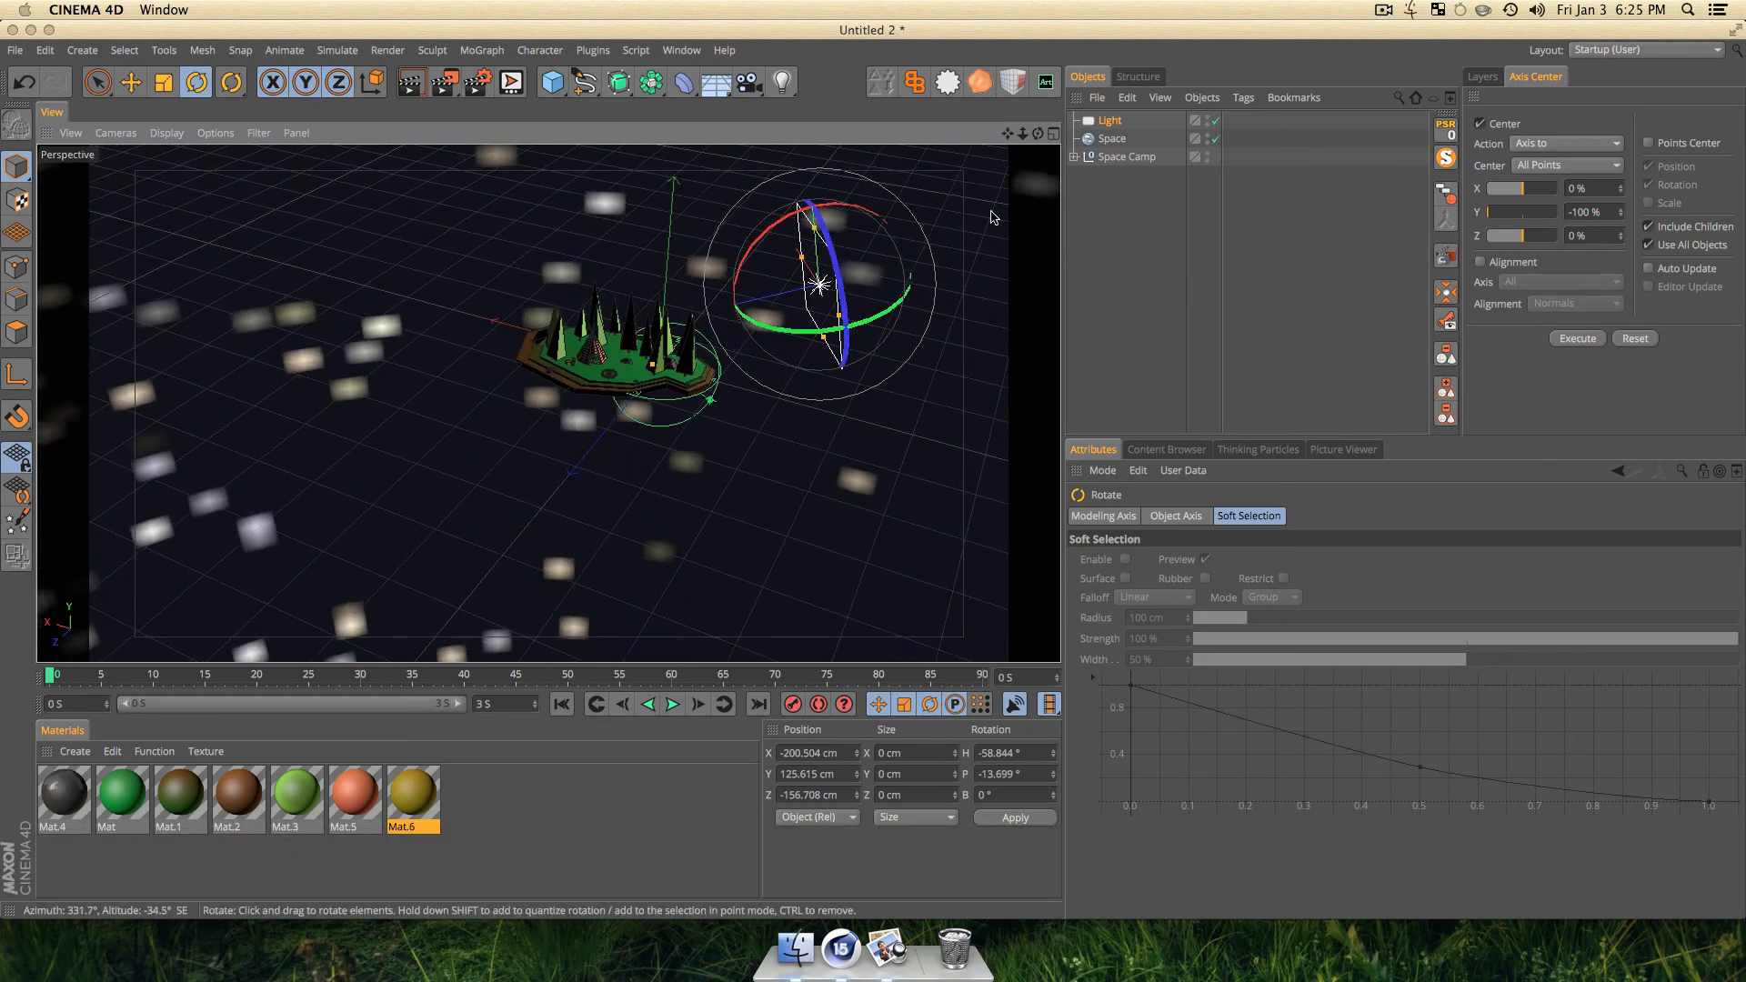
Give the area light Area shadows and lower its intensity to 26%.
left_click(1113, 123)
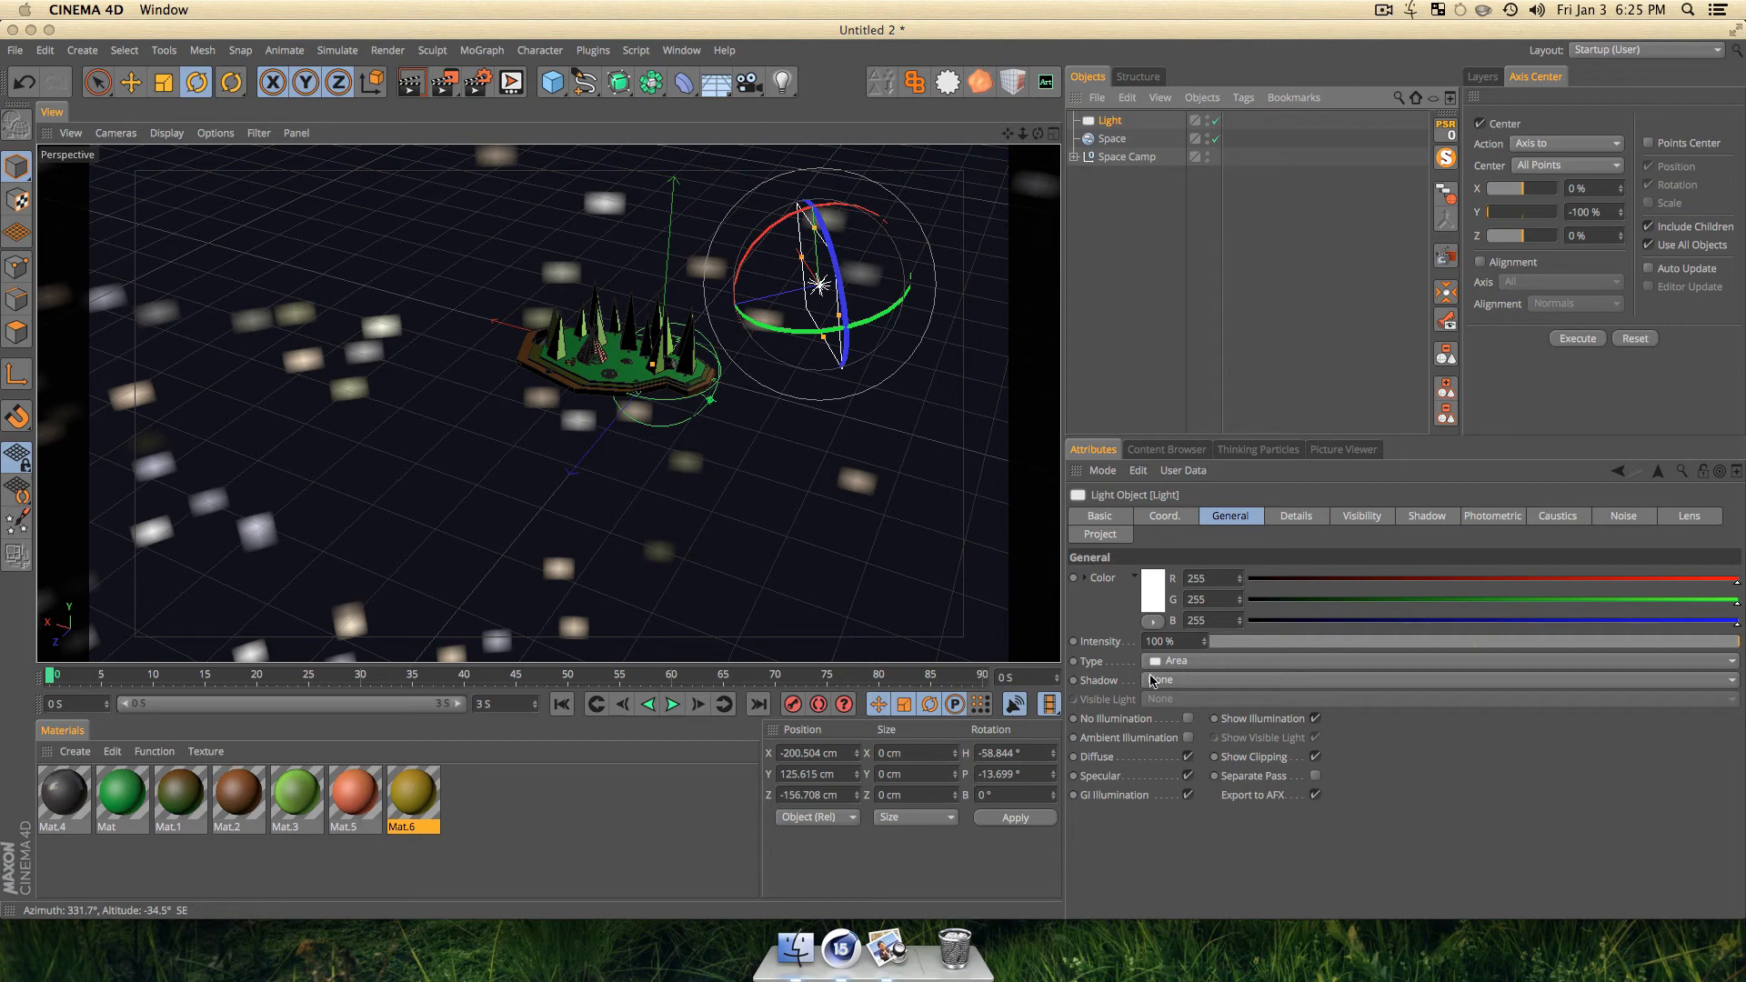
left_click(1150, 680)
left_click(1170, 767)
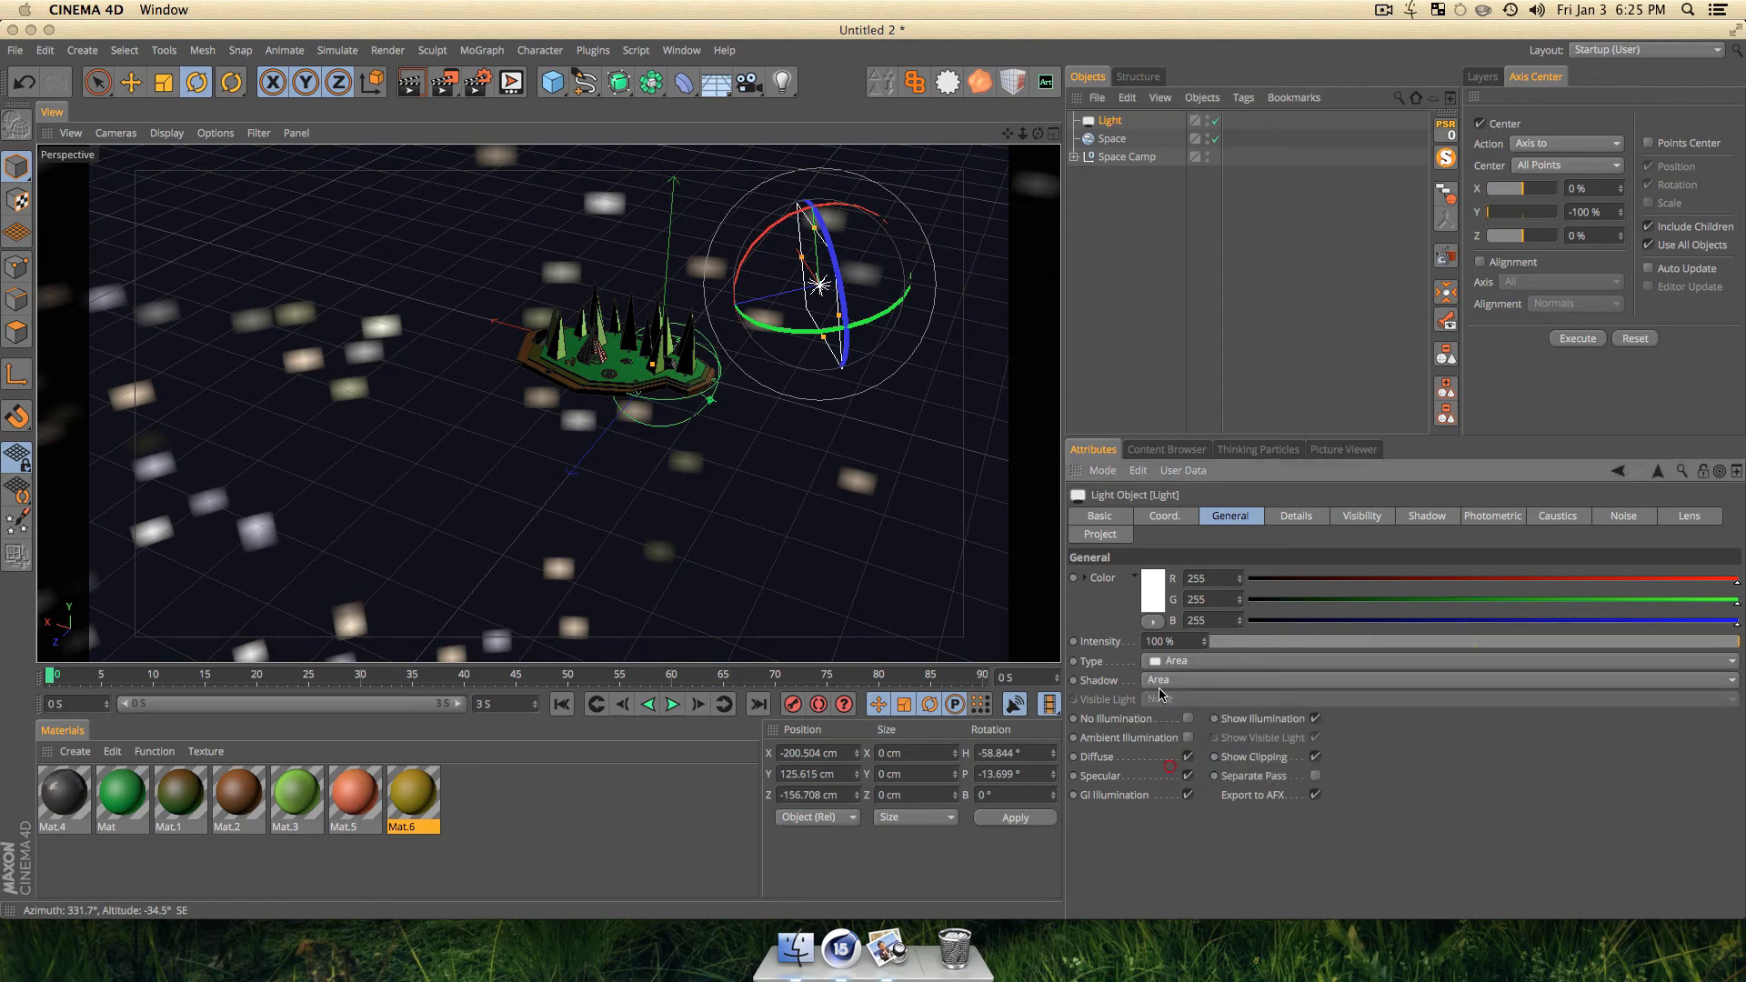
left_click(1300, 642)
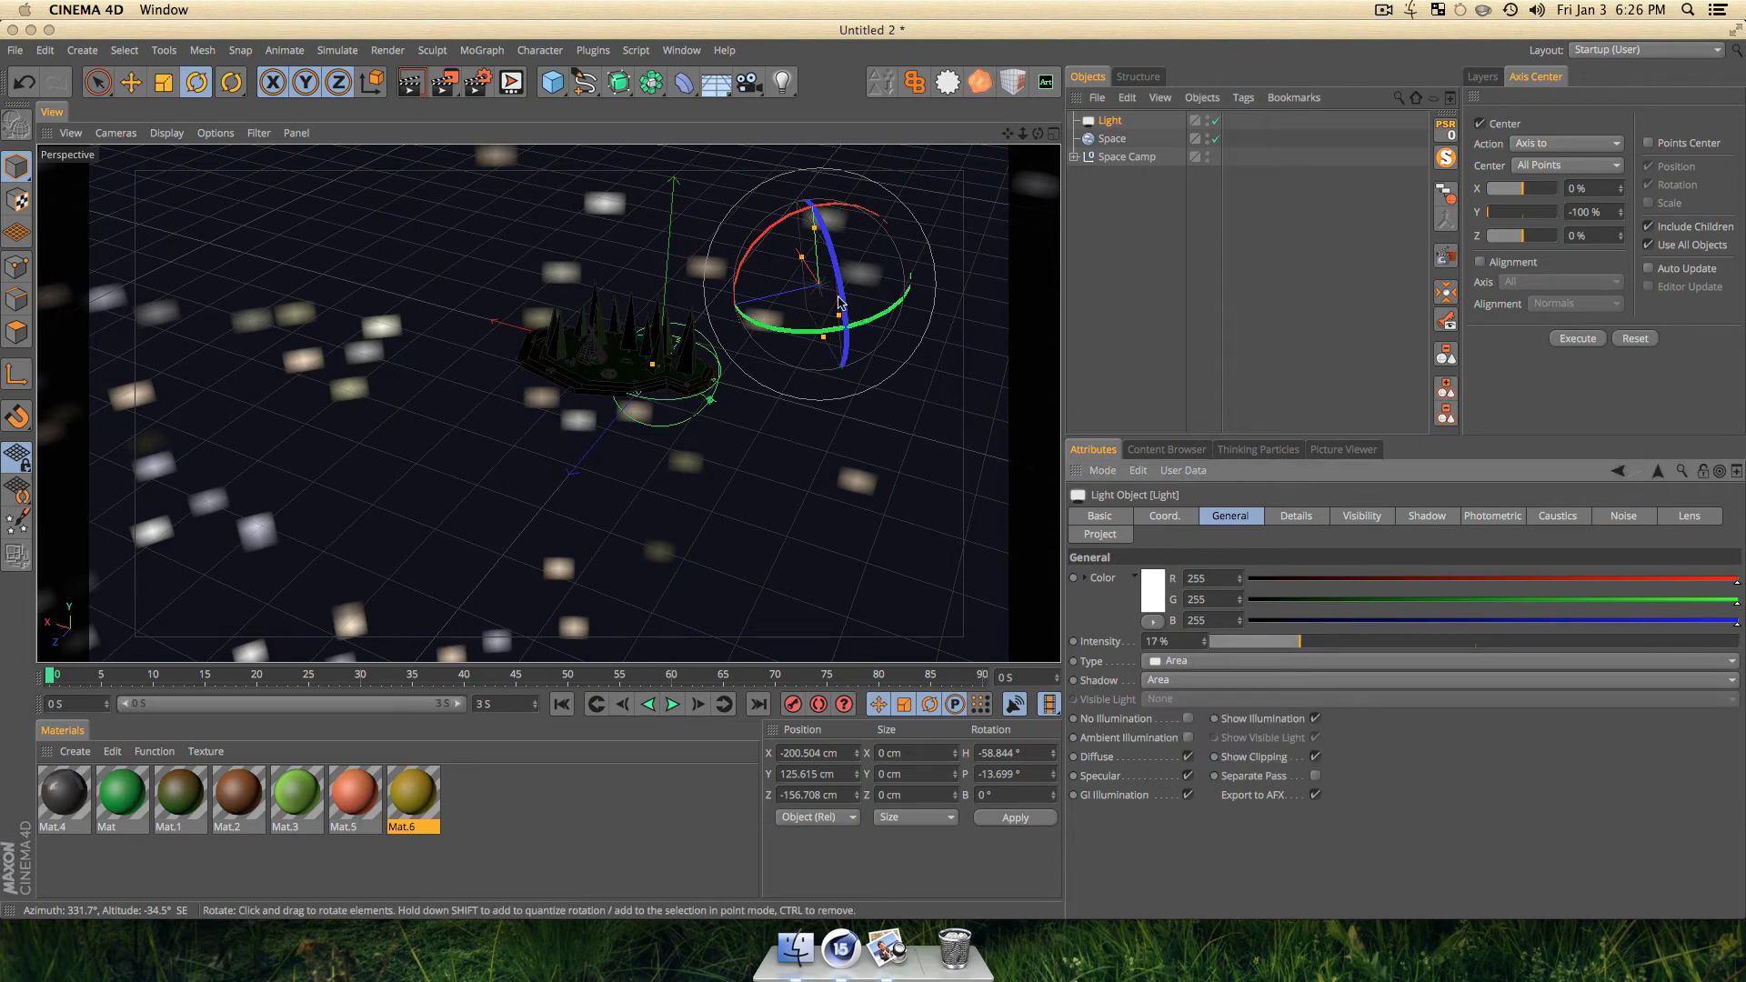
left_click(1344, 642)
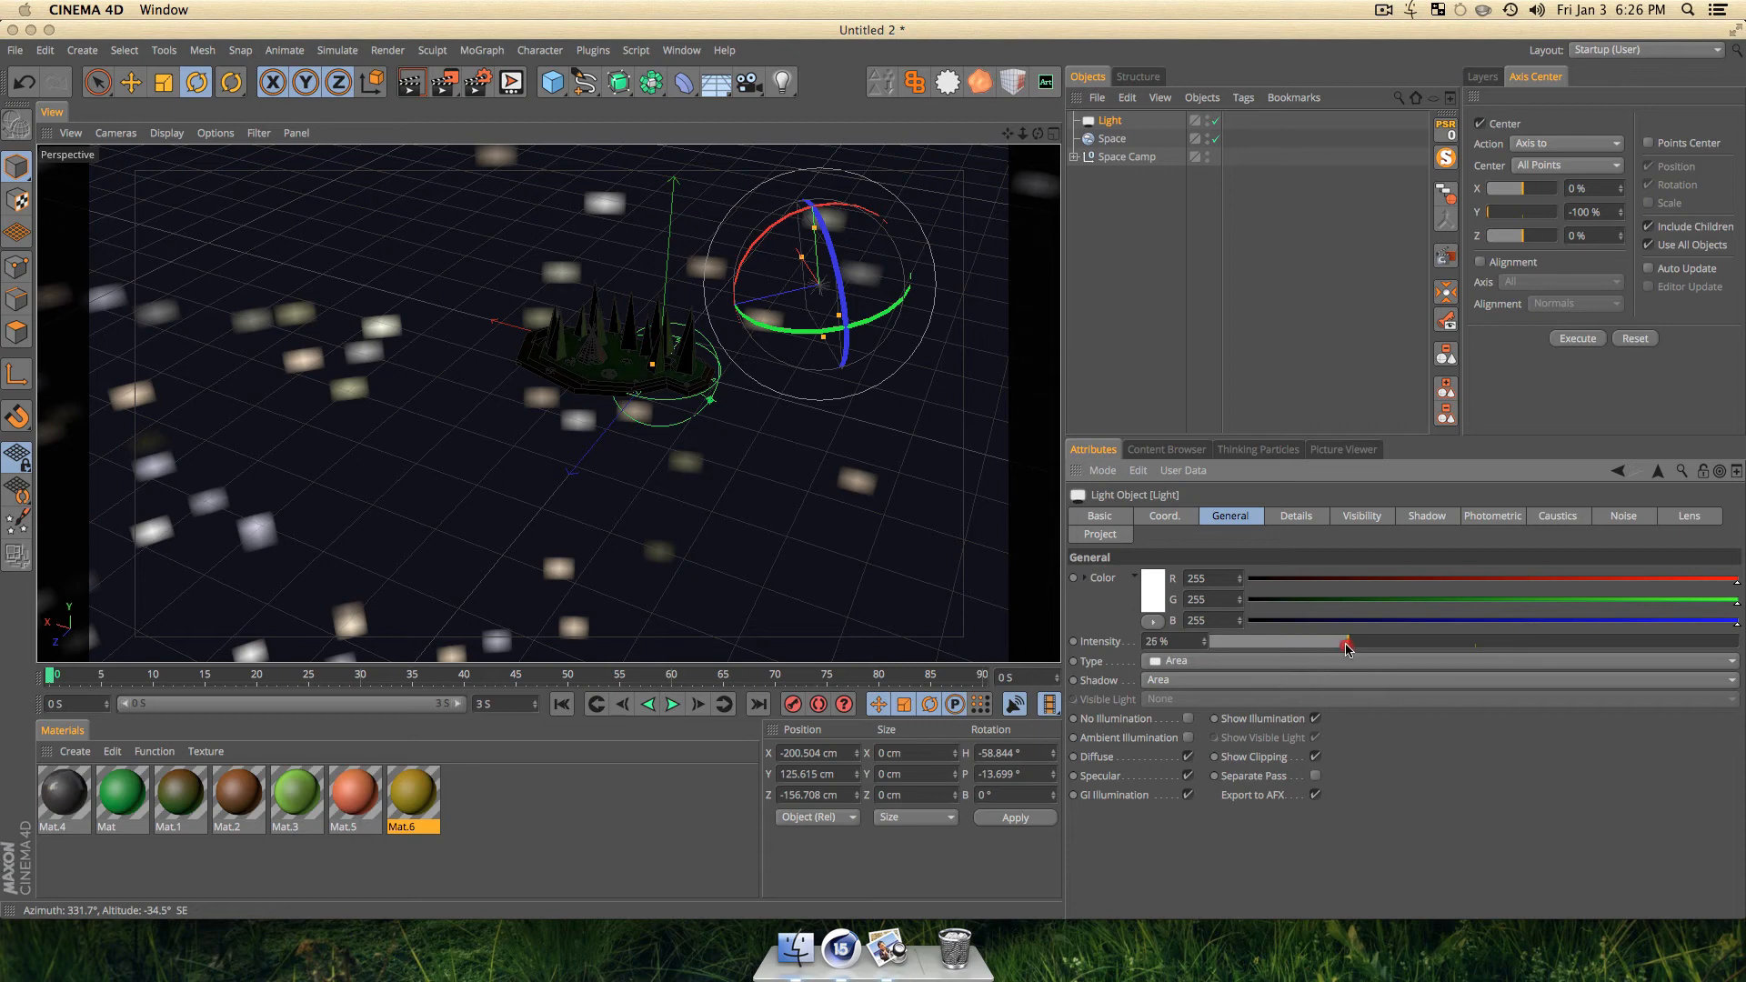
Render a closer preview of the island lit by the area light.
left_click(1144, 367)
scroll(672, 400, "up", 3)
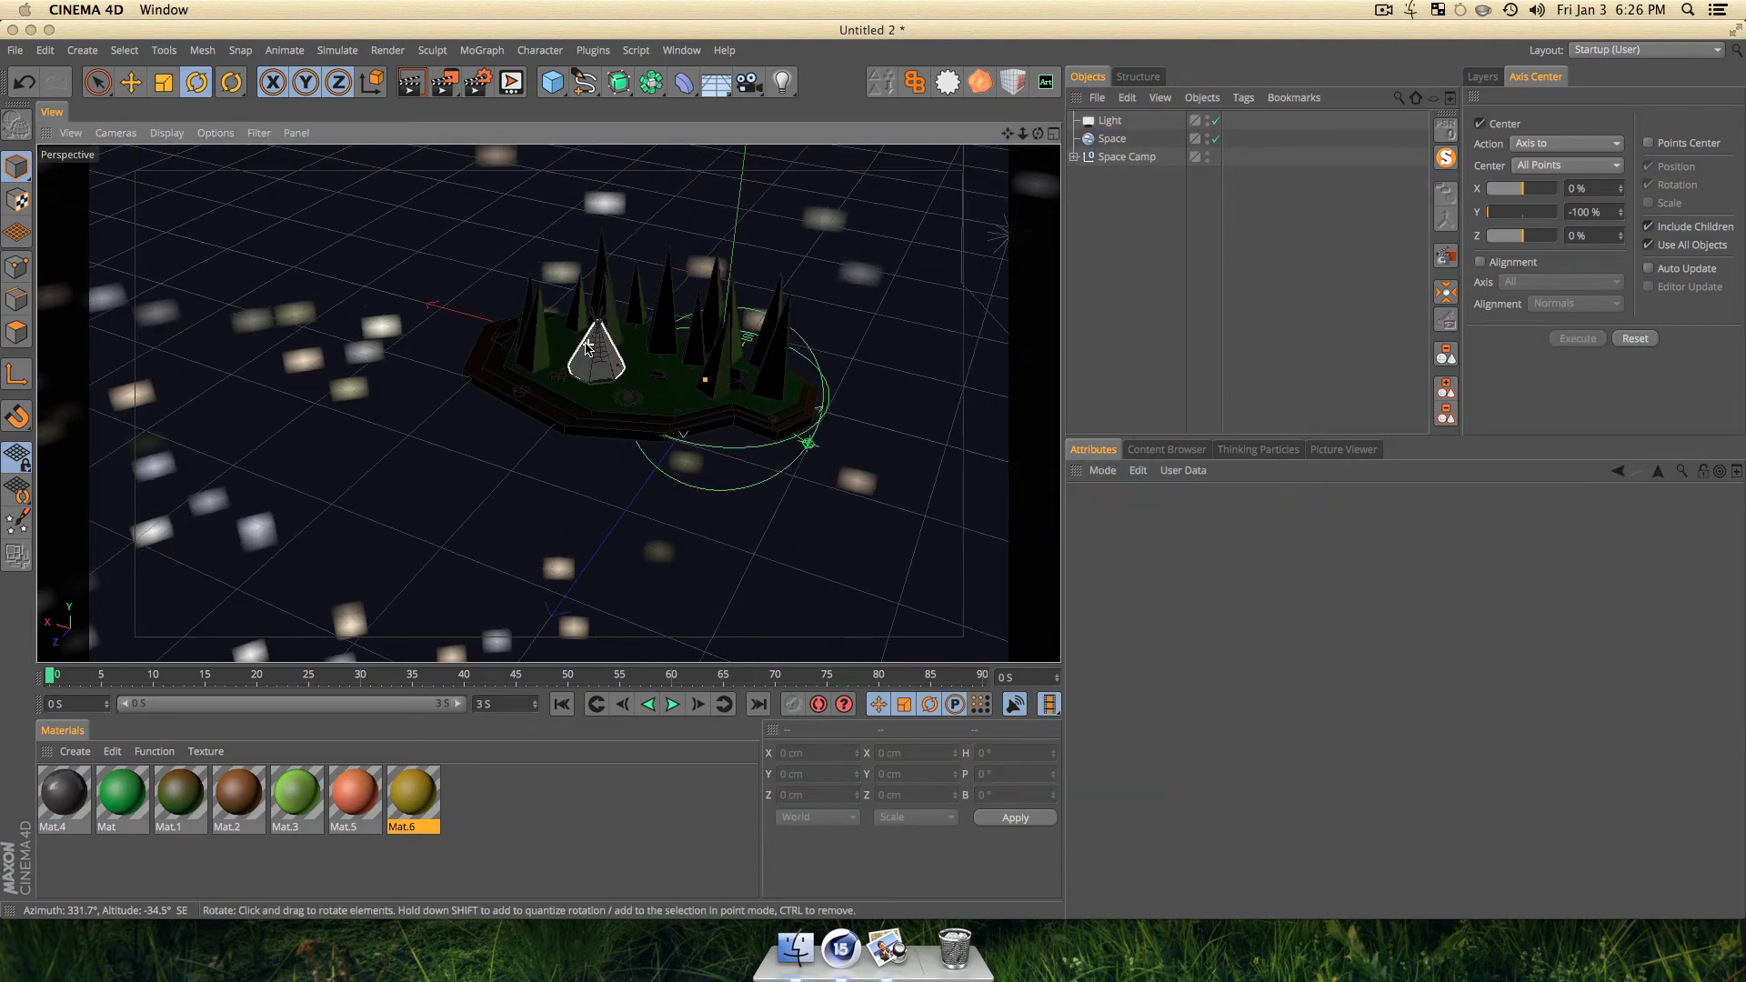
key("super+r")
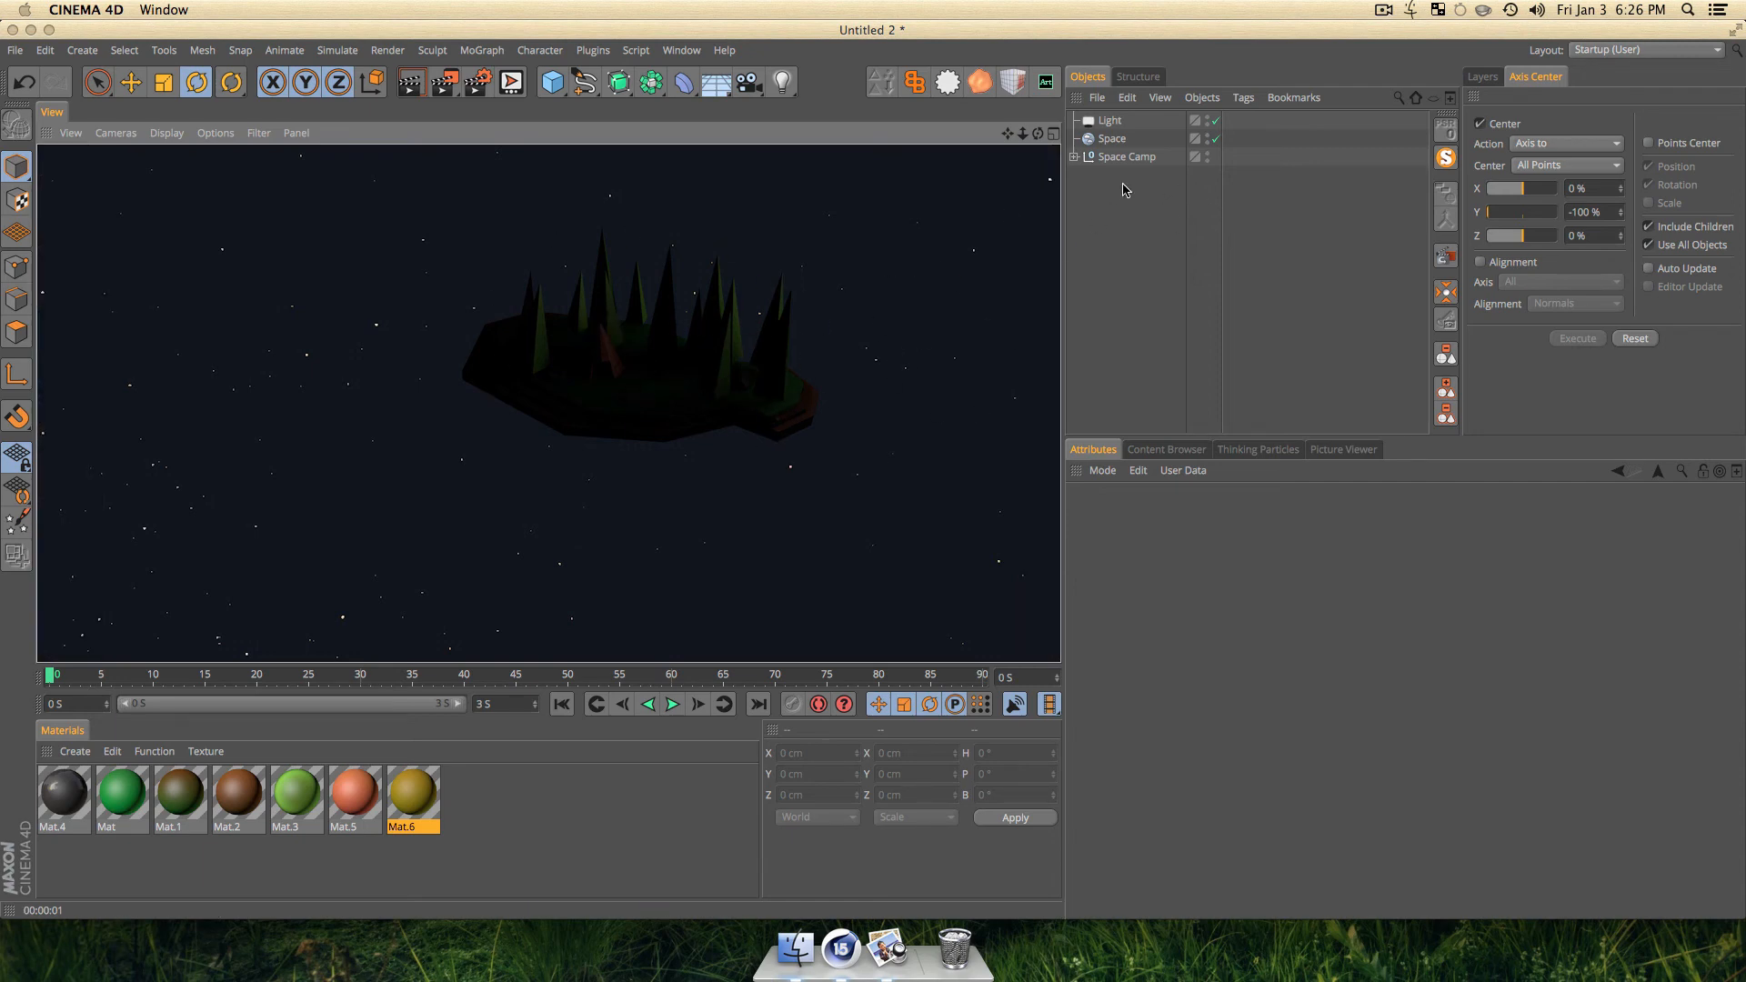
Rename the area light "Fill".
left_click(1104, 123)
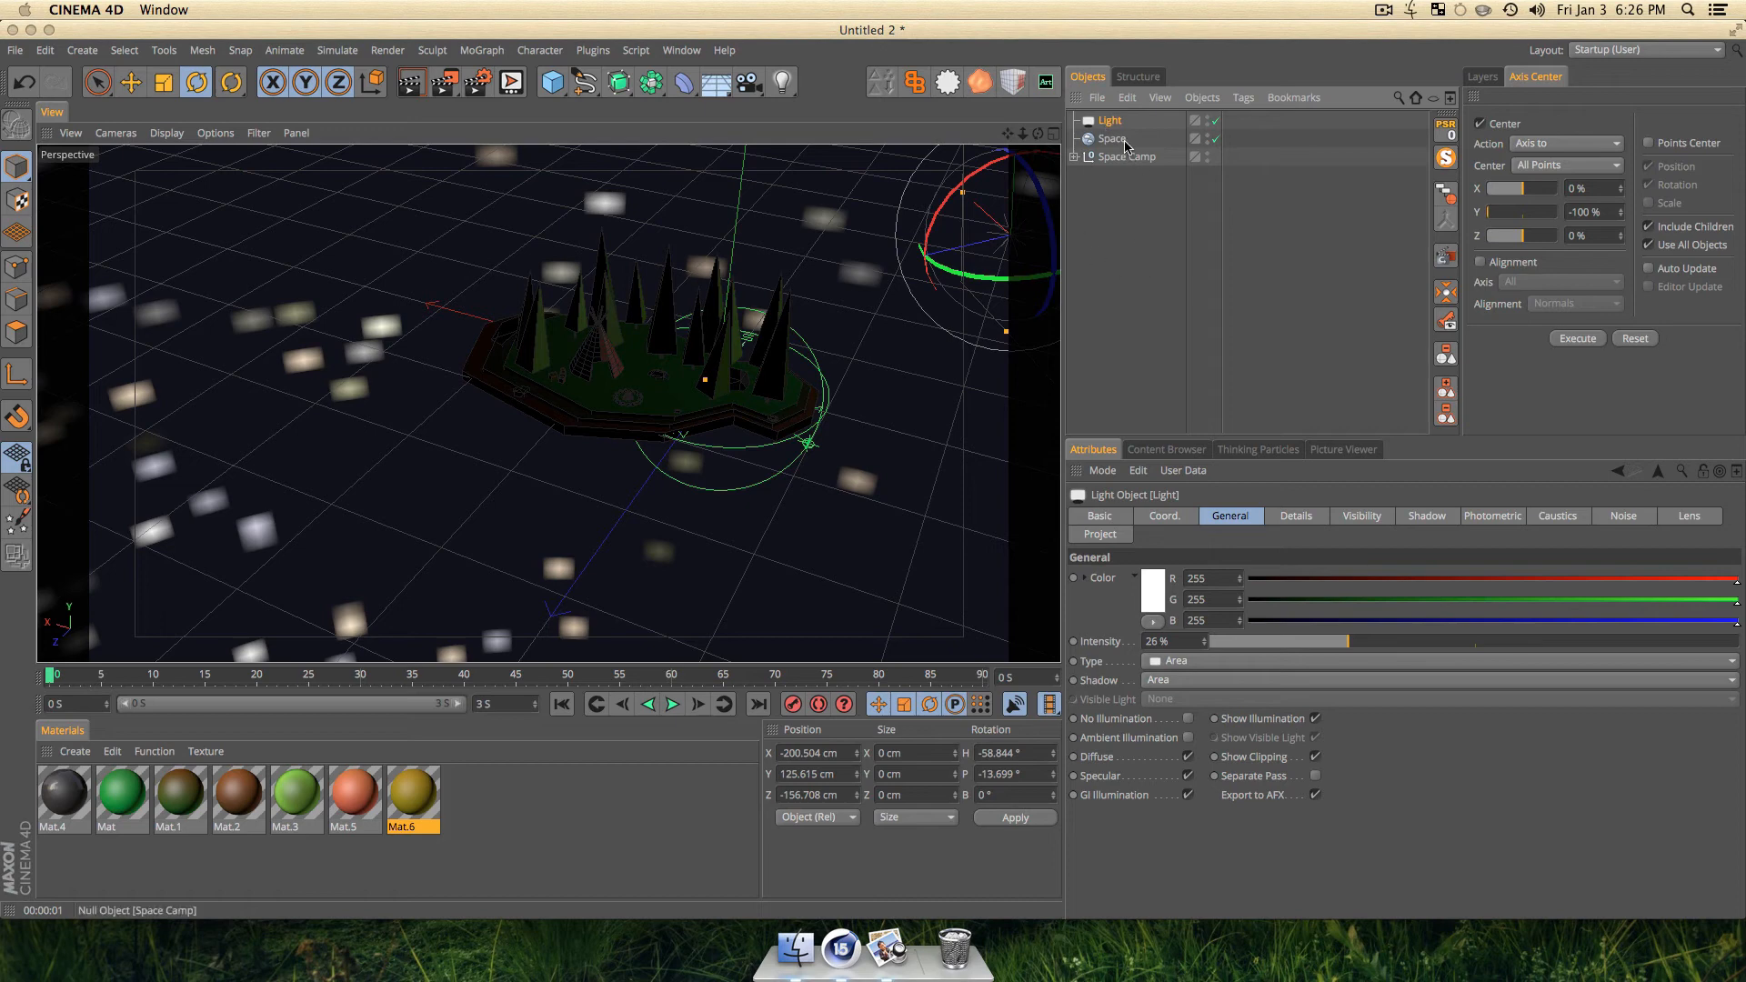
double_click(1113, 118)
type("Fil")
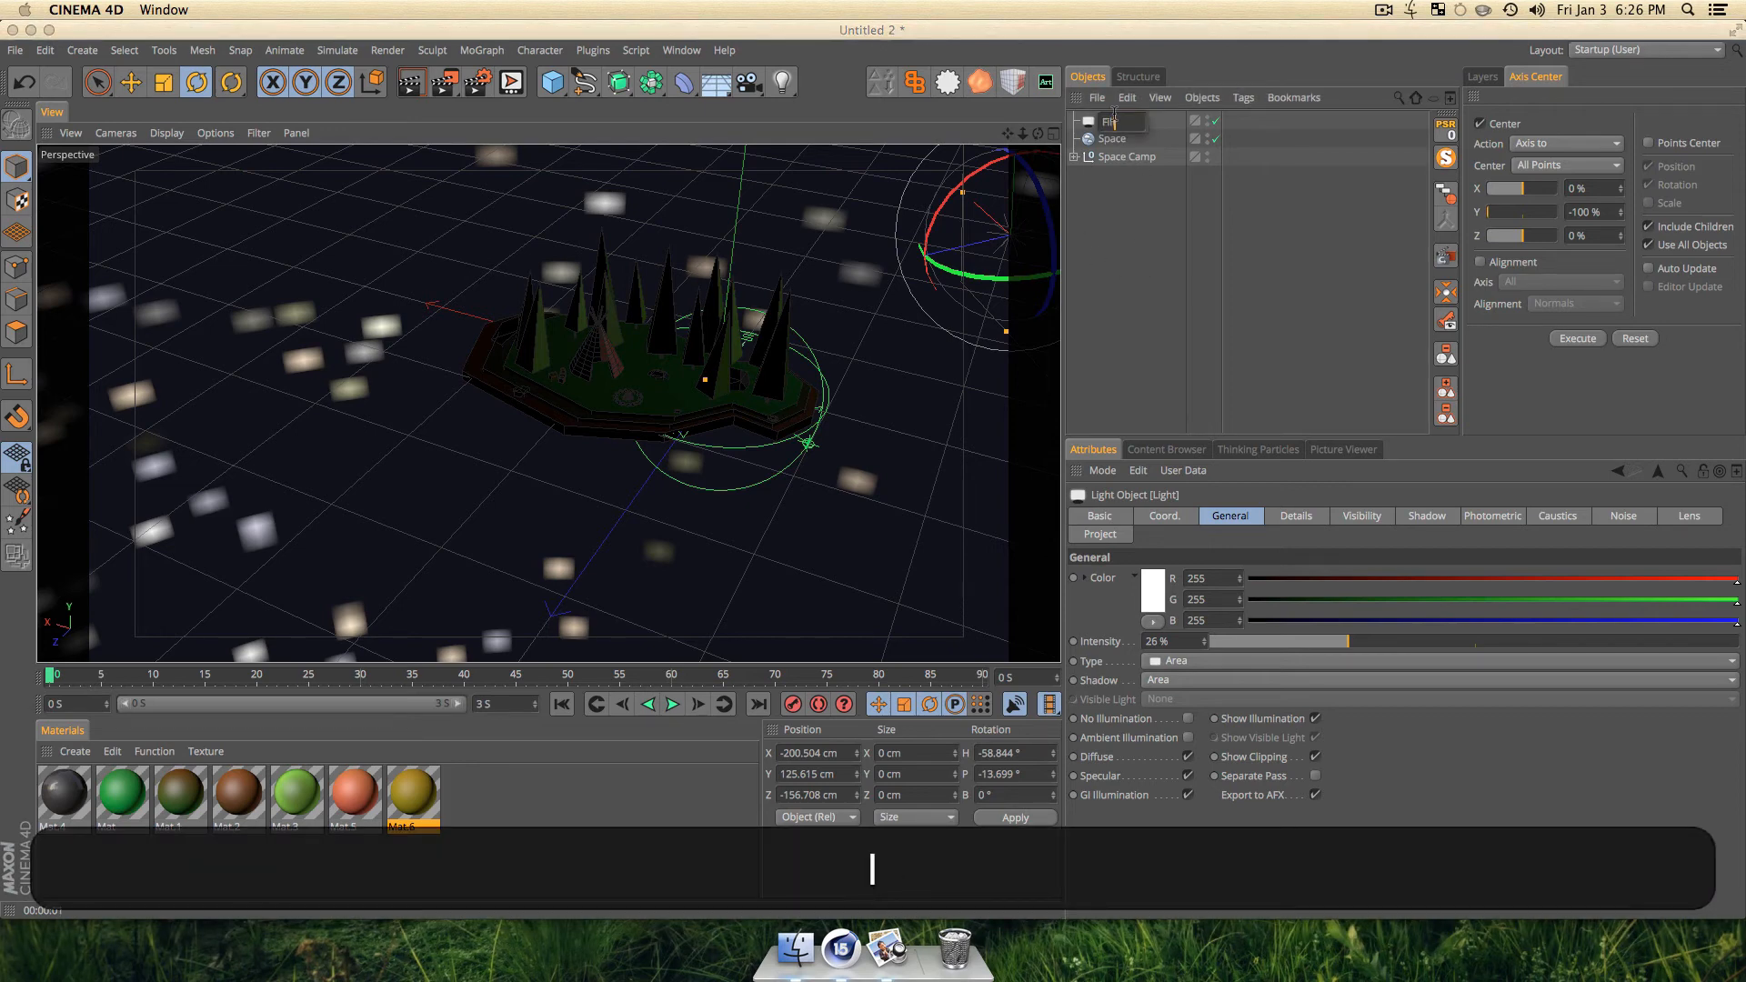
type("l")
key("Return")
left_click(1091, 292)
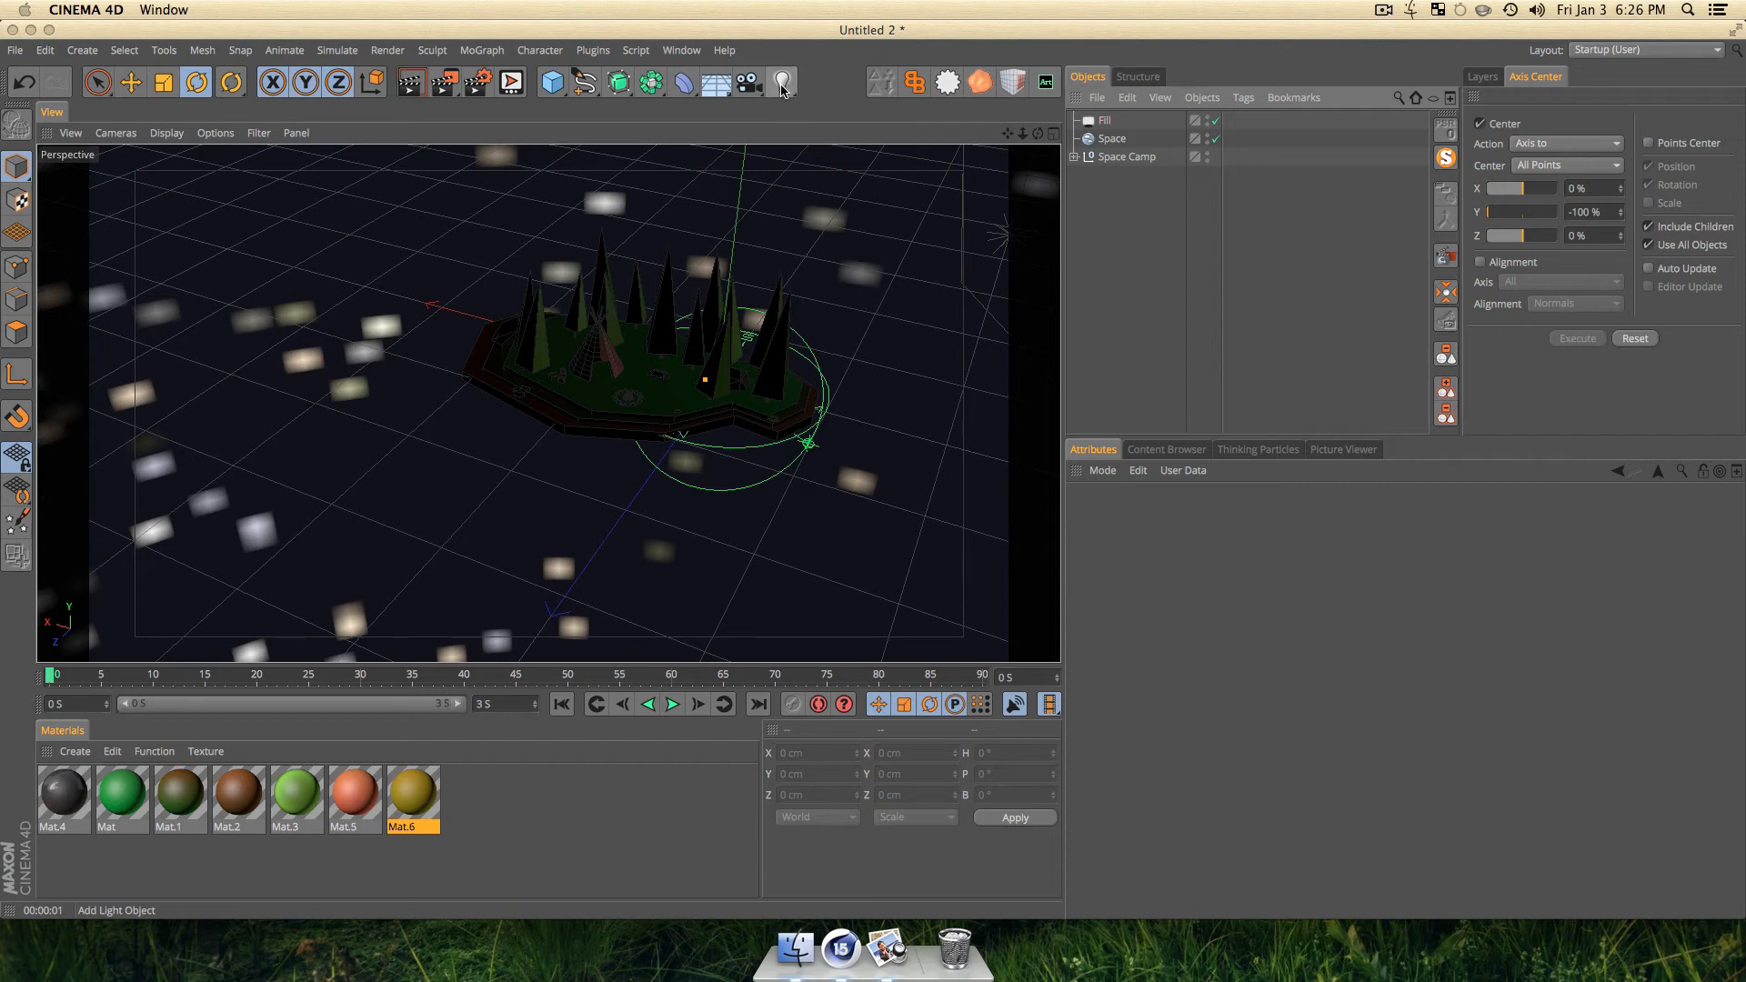
Add an omni light named "Spec 1" and place it in front of the island, at about X 165.6, Y 0, Z 219.3 cm.
left_click(782, 83)
key("e")
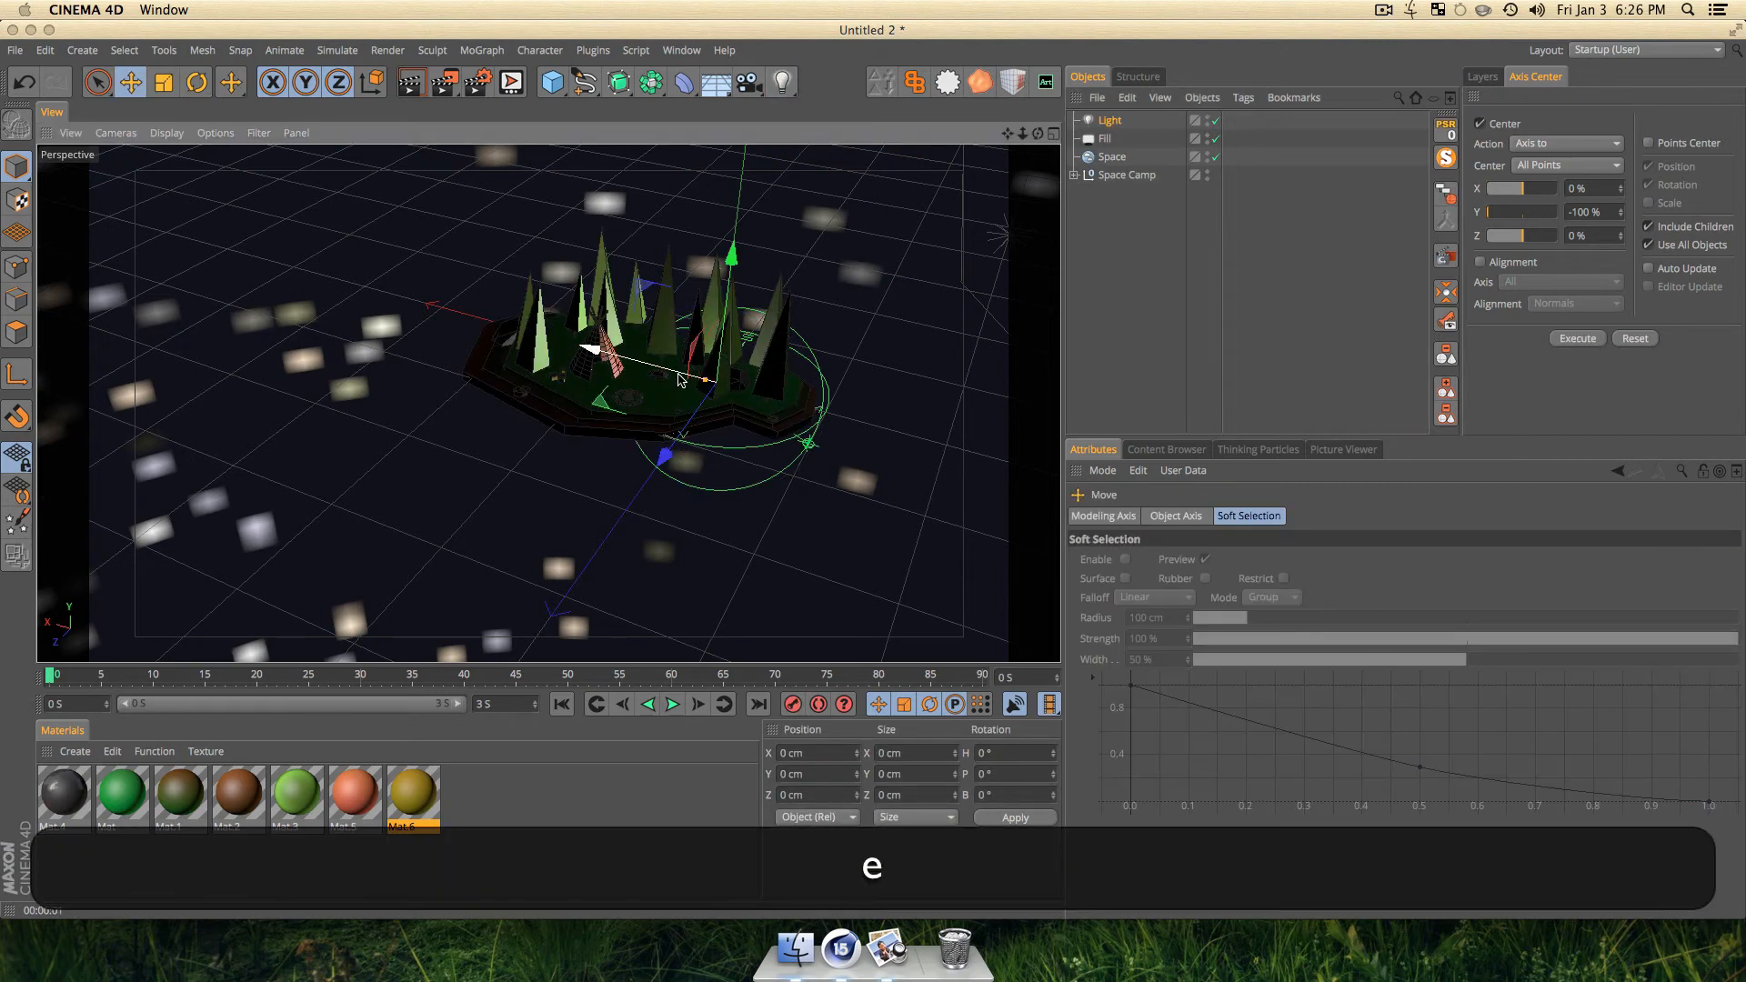
left_click_drag(680, 378, 394, 518)
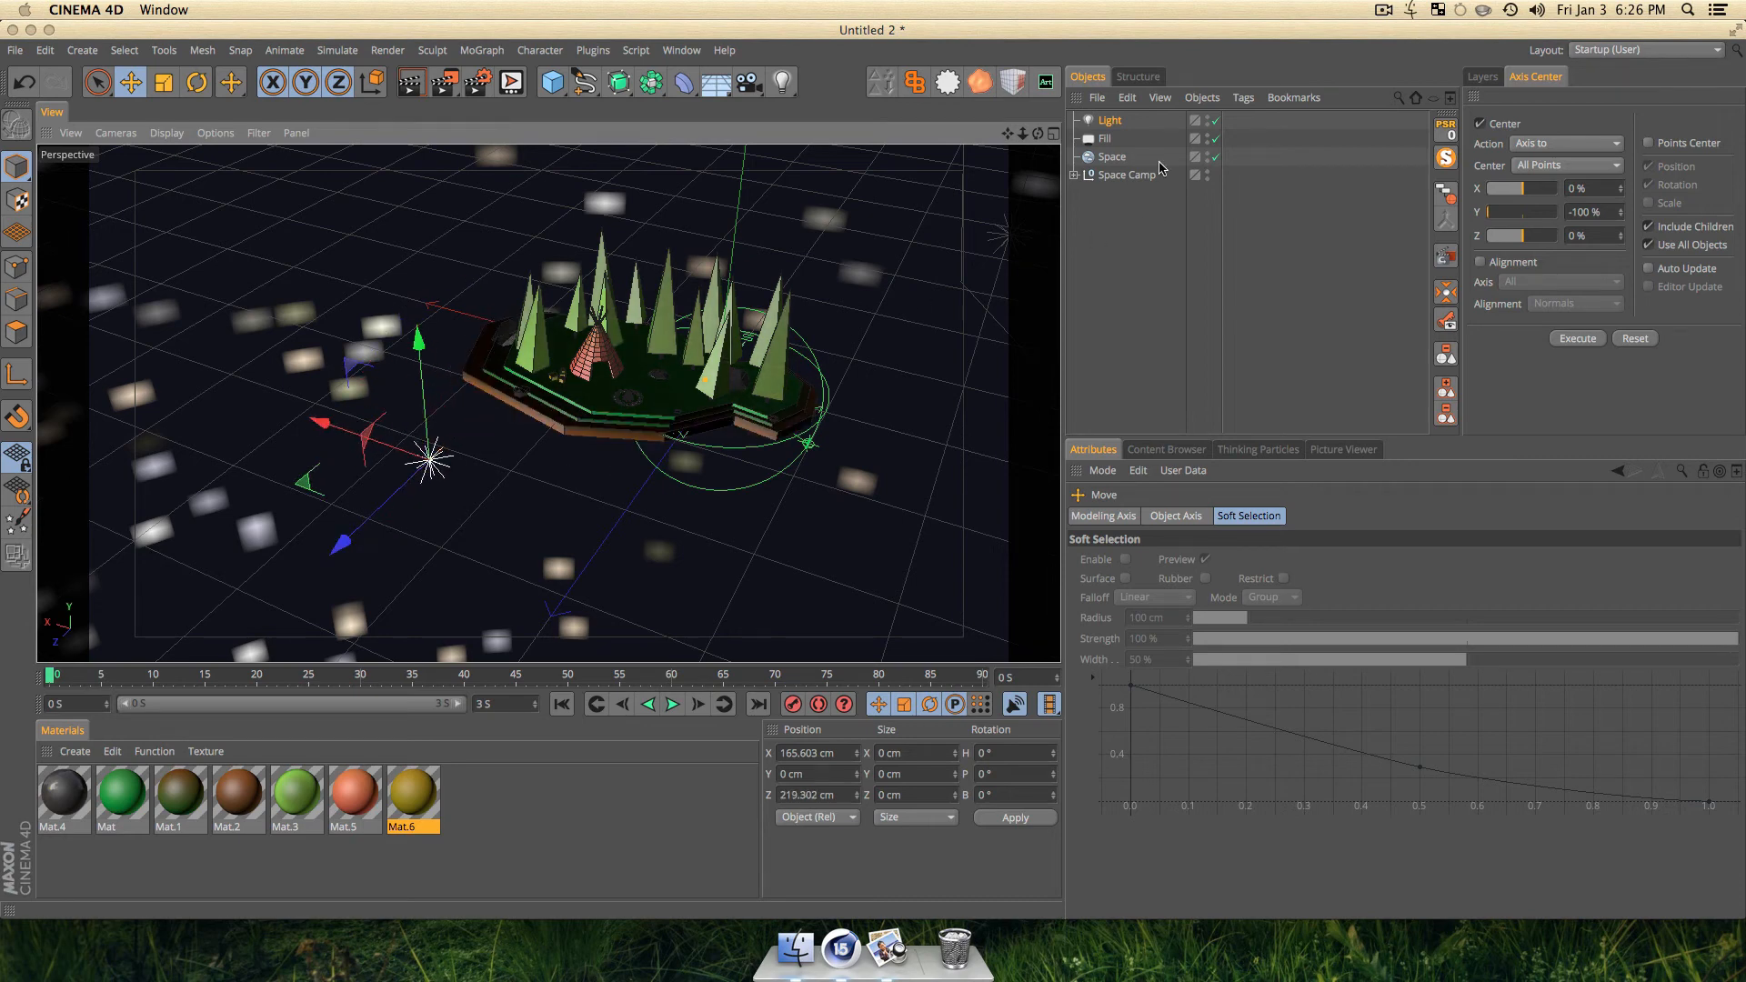
double_click(1111, 121)
key("shift")
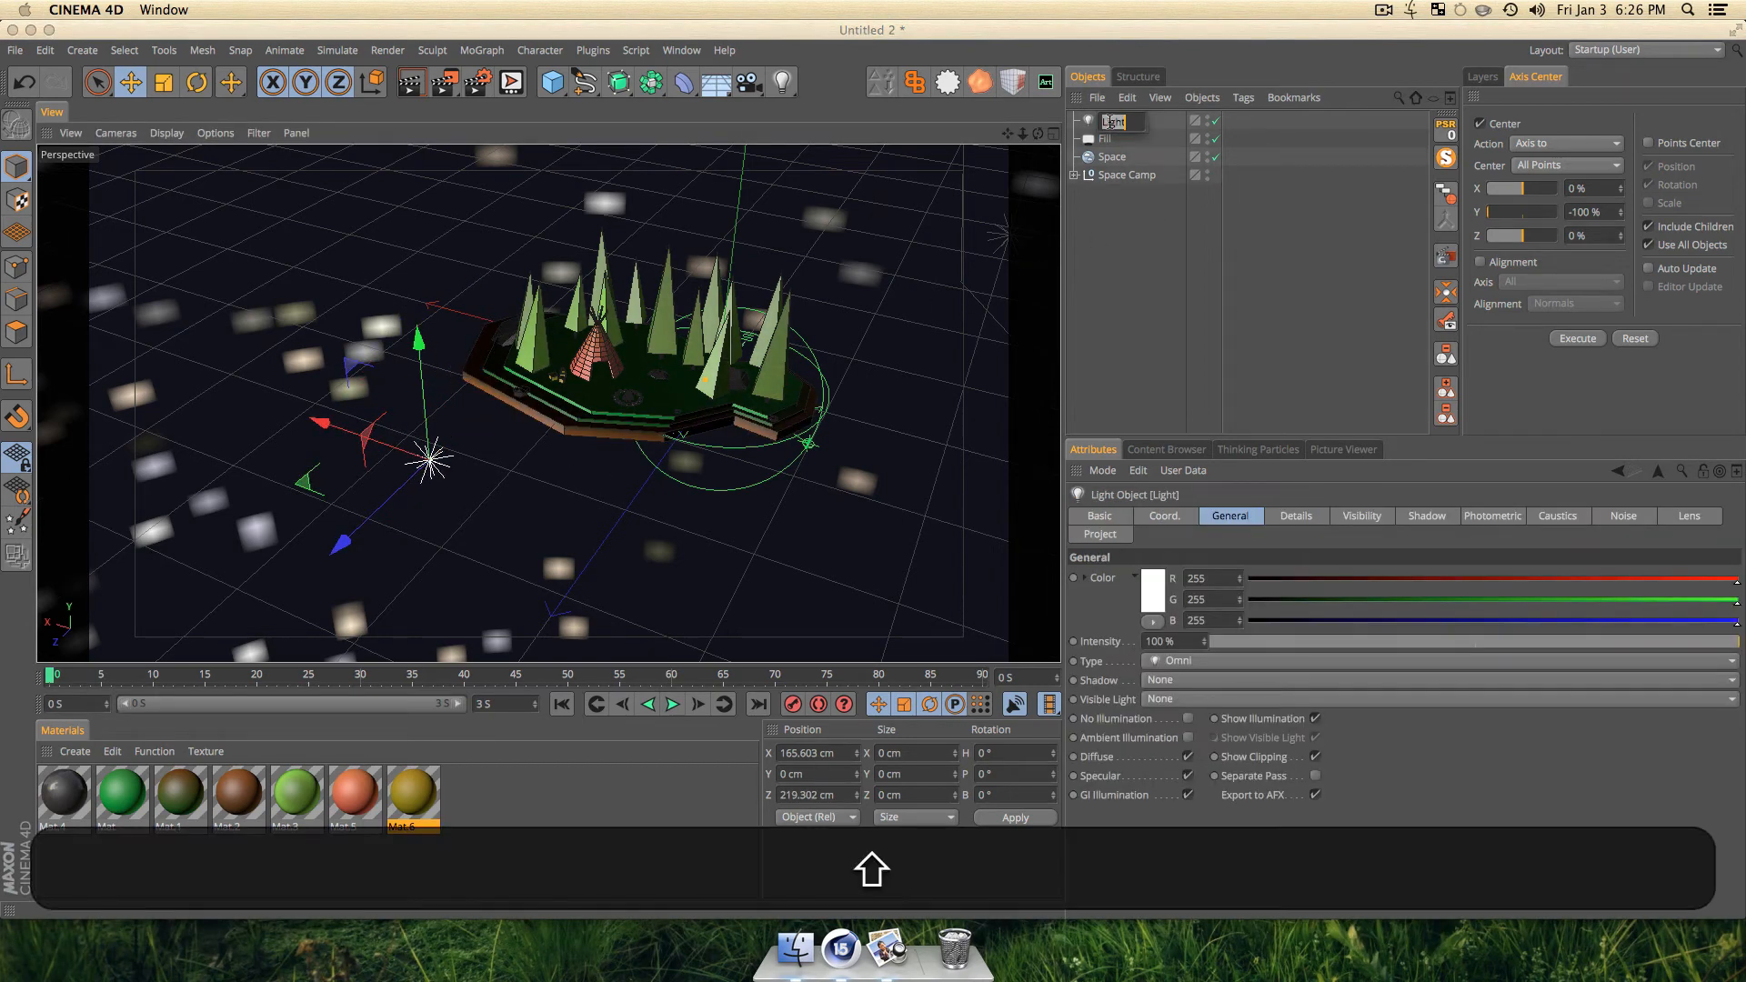
type("Spec 1")
key("Return")
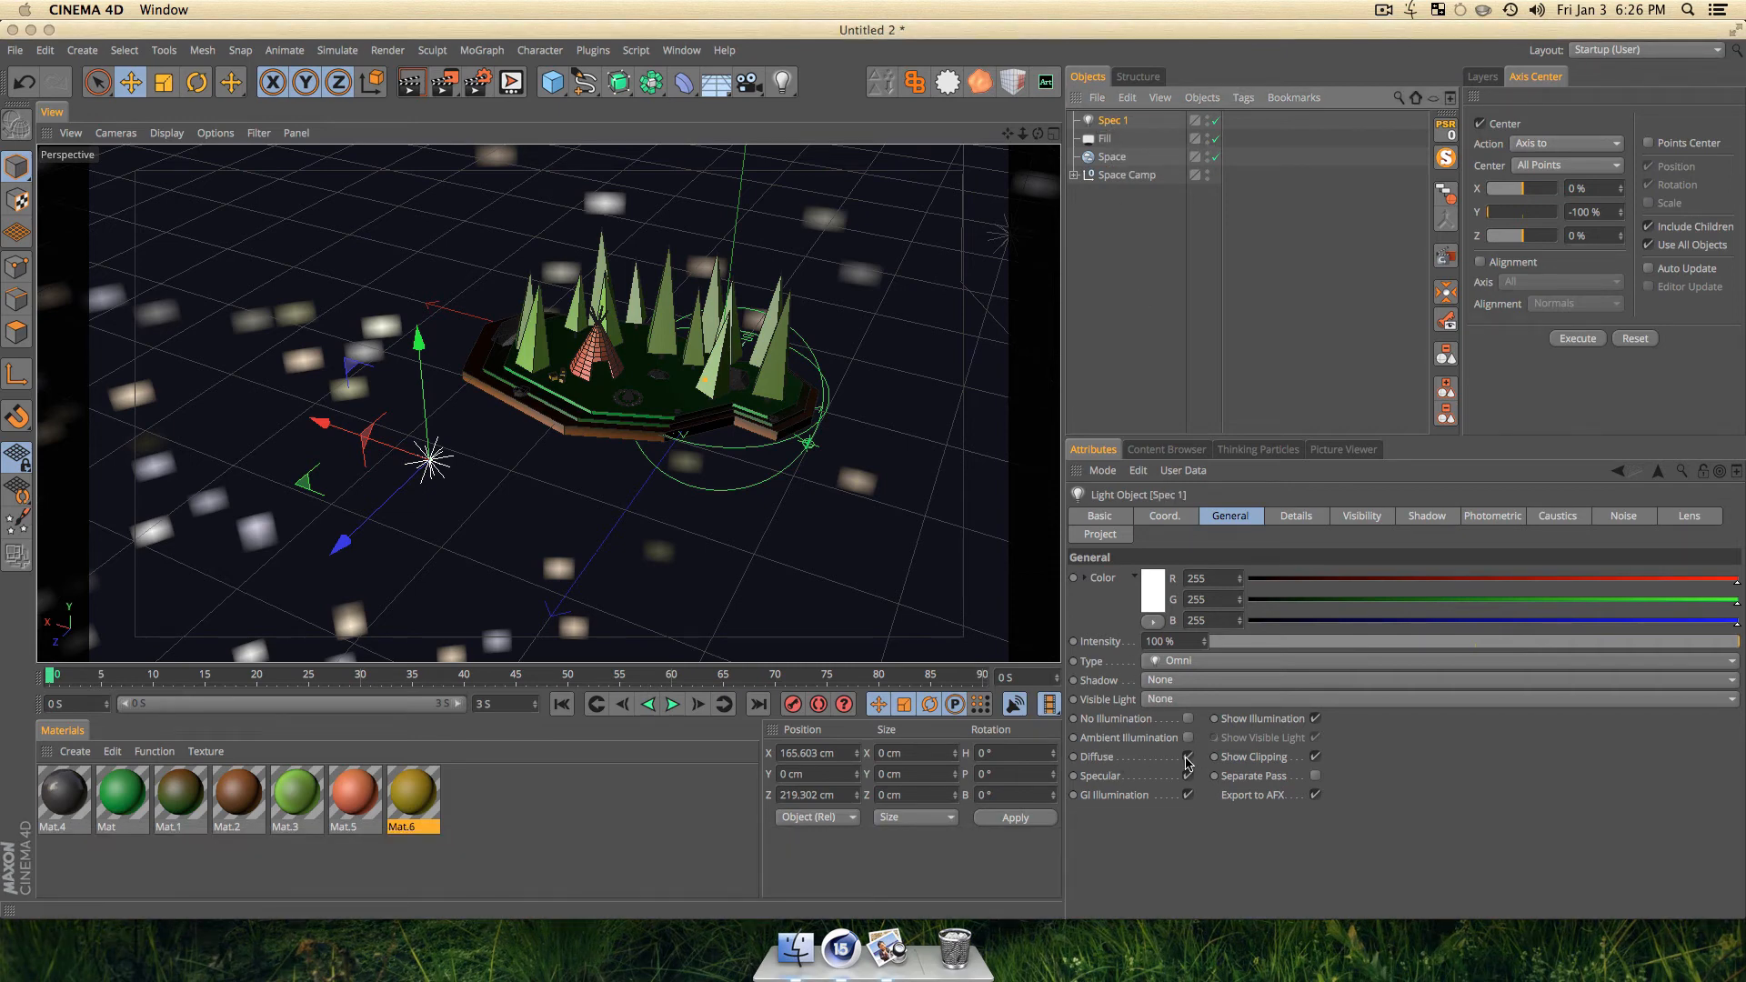
Render a preview of the island lit by both the Spec 1 and Fill lights.
key("r")
left_click(1123, 123)
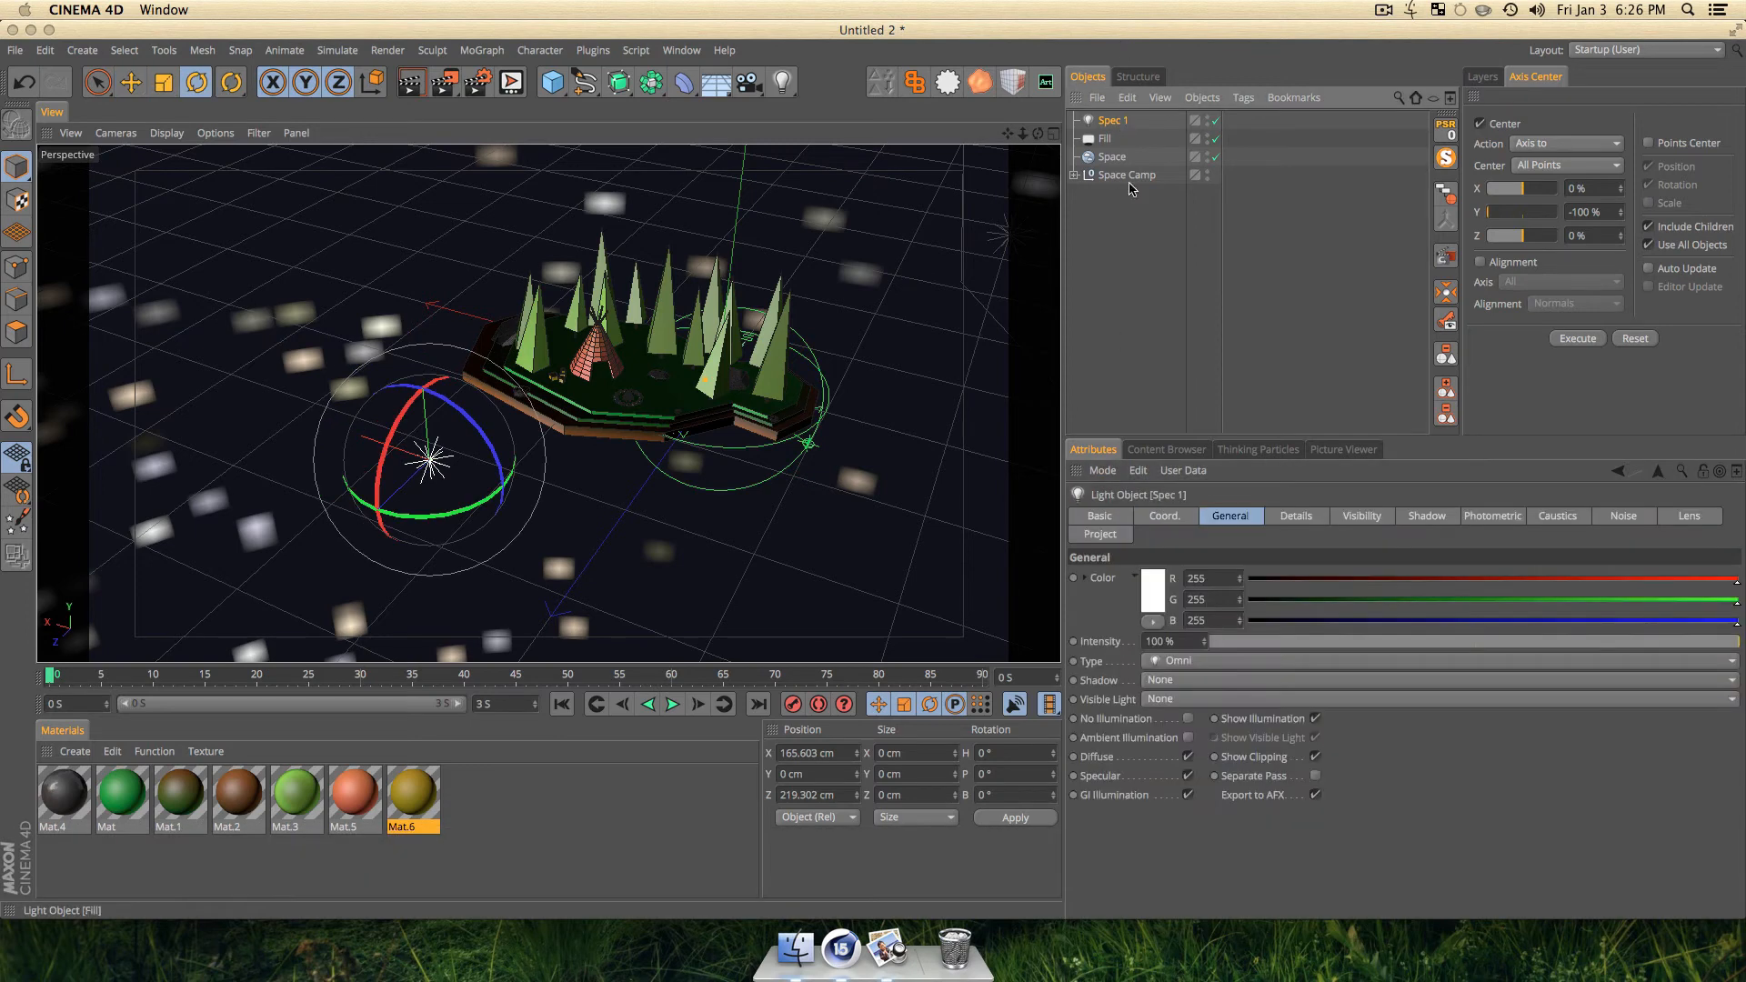
left_click(1127, 335)
key("super+r")
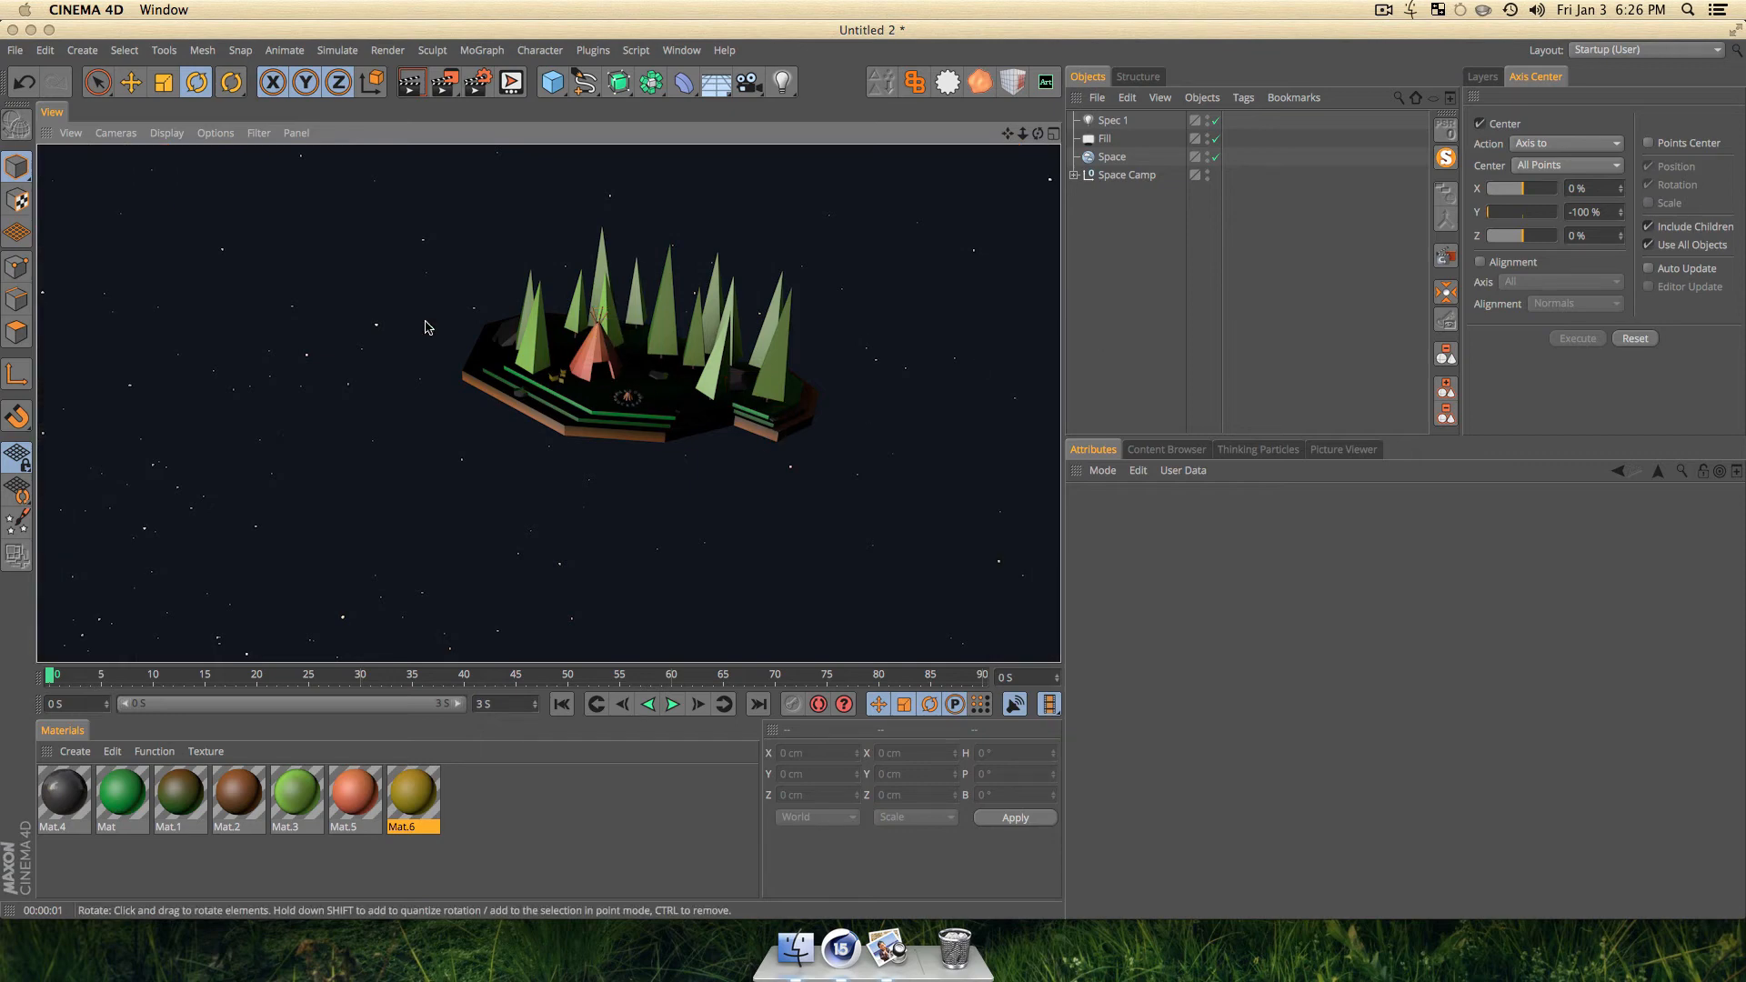
Turn off Diffuse on the Spec 1 light so it adds only specular highlights, and render a preview.
left_click(1111, 120)
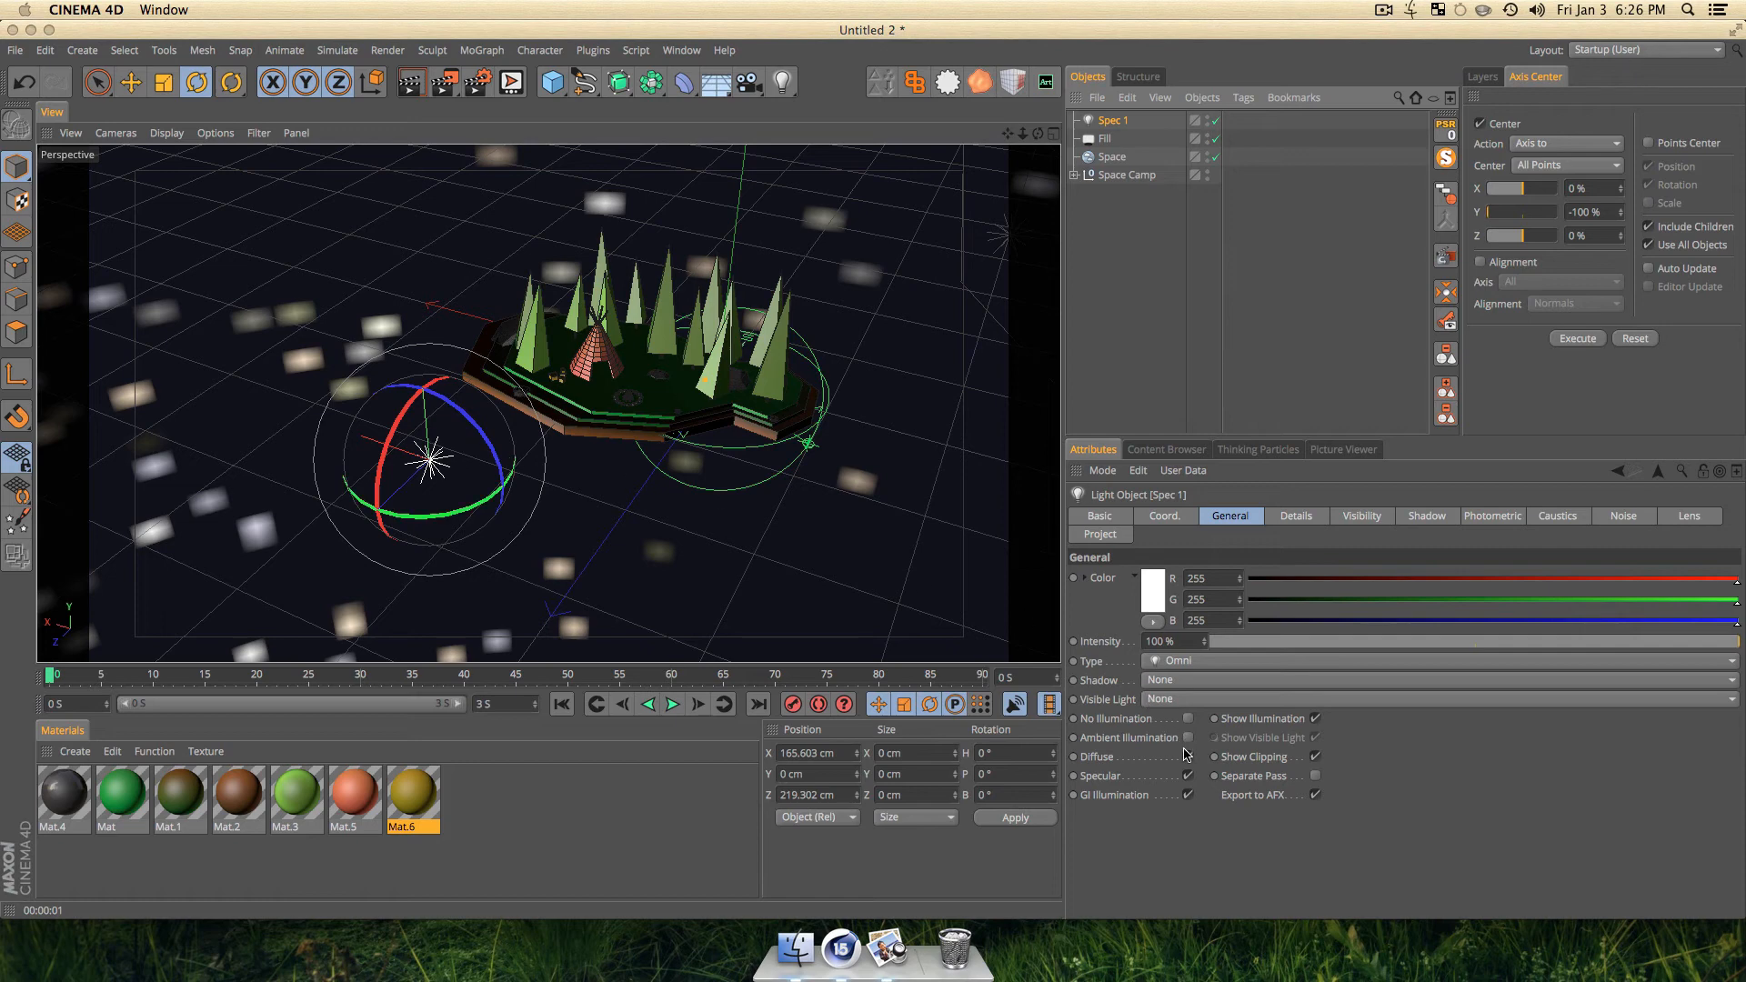
left_click(1187, 757)
key("super+r")
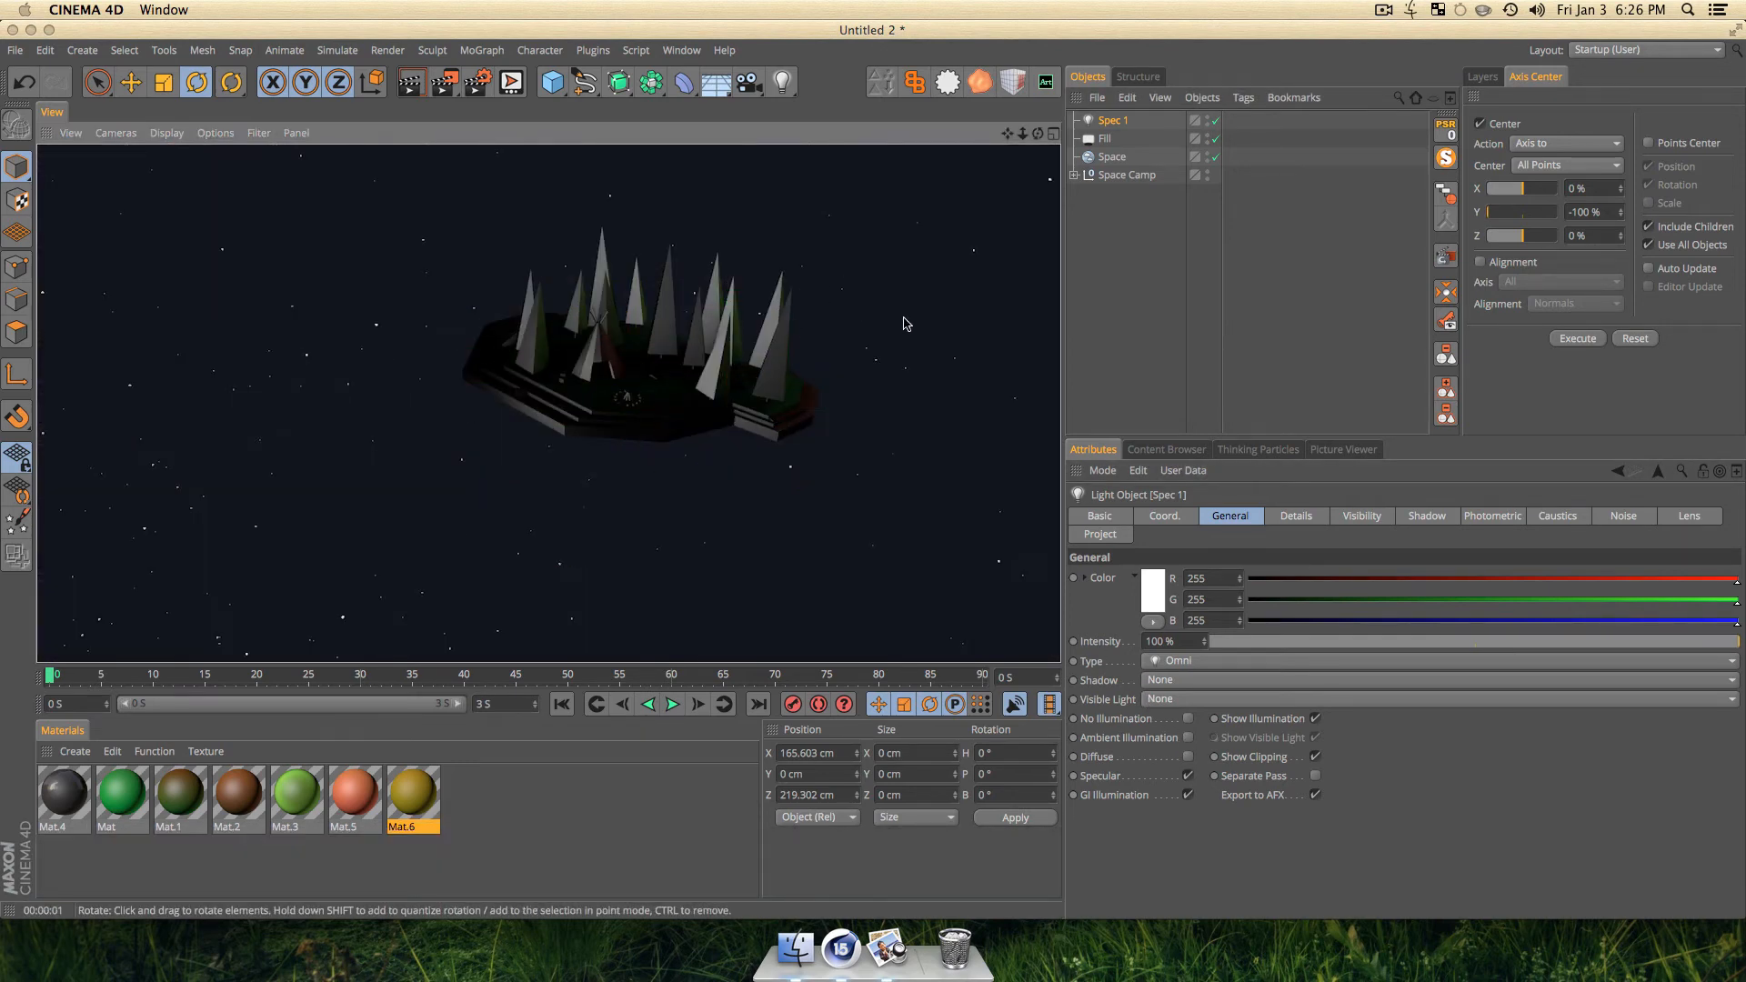
Set the Spec 1 light's color to light cyan blue, RGB 144, 238, 255.
left_click(1114, 121)
left_click(1163, 596)
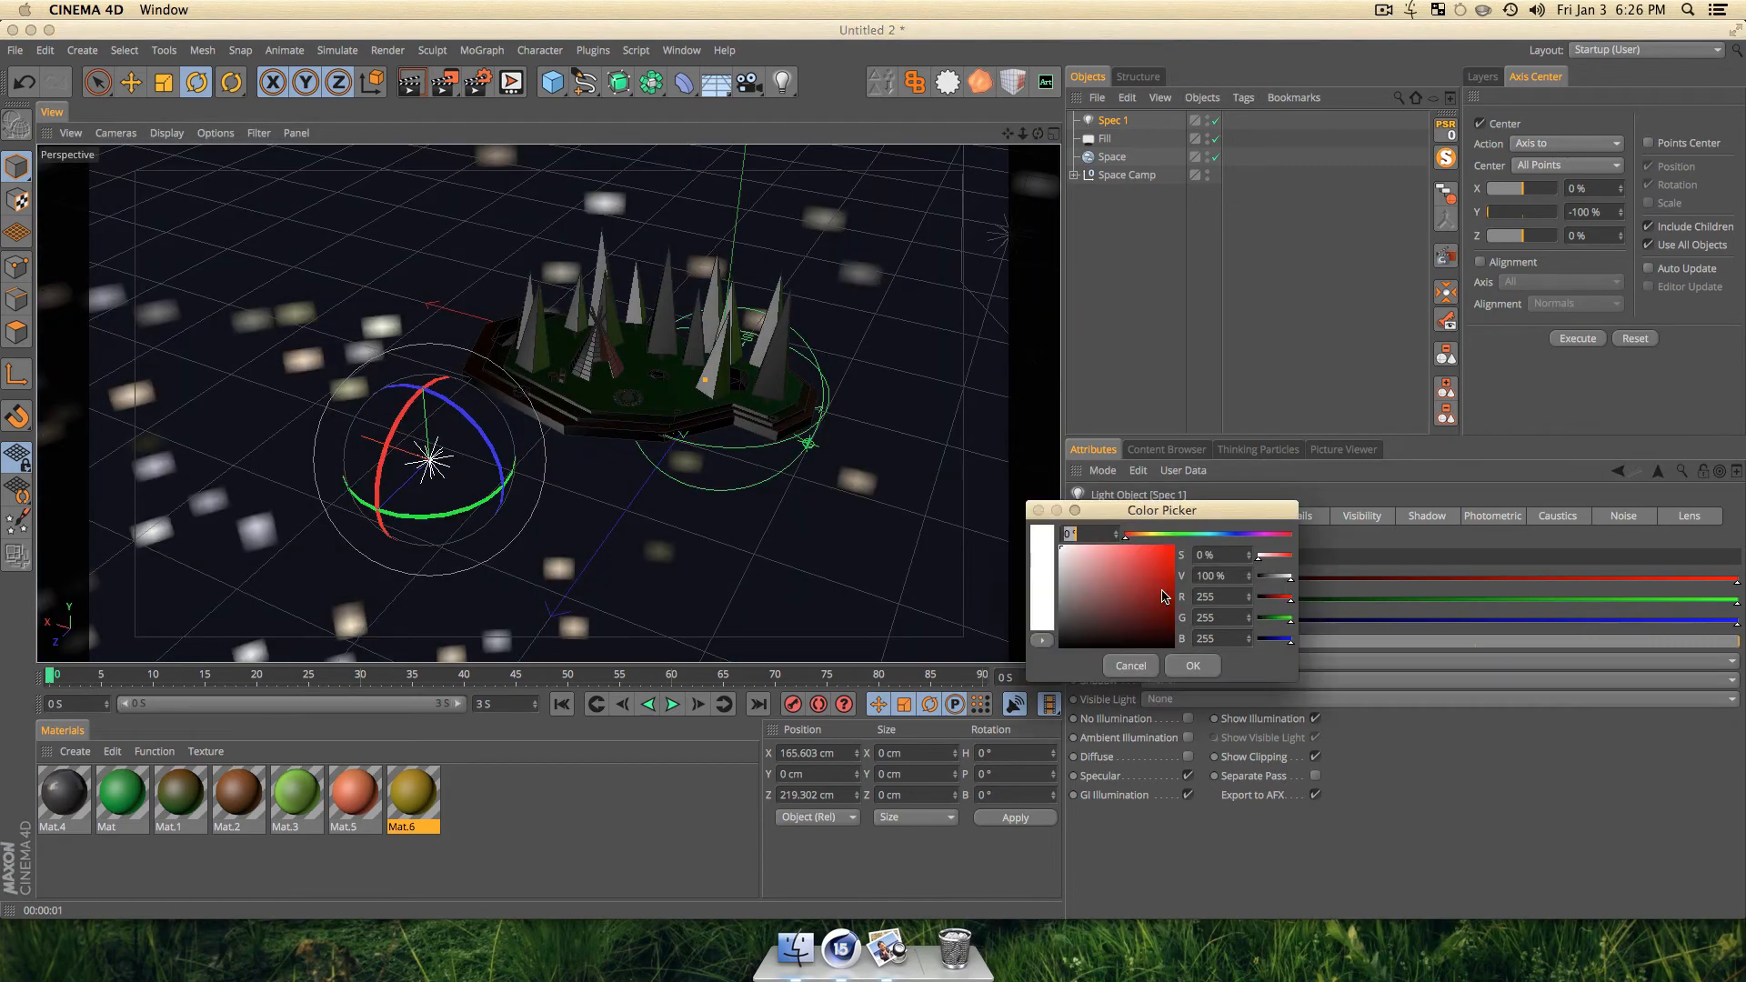
mouse_move(1175, 542)
left_mouse_down()
mouse_move(1214, 537)
mouse_move(1107, 544)
left_mouse_up()
left_click(1192, 666)
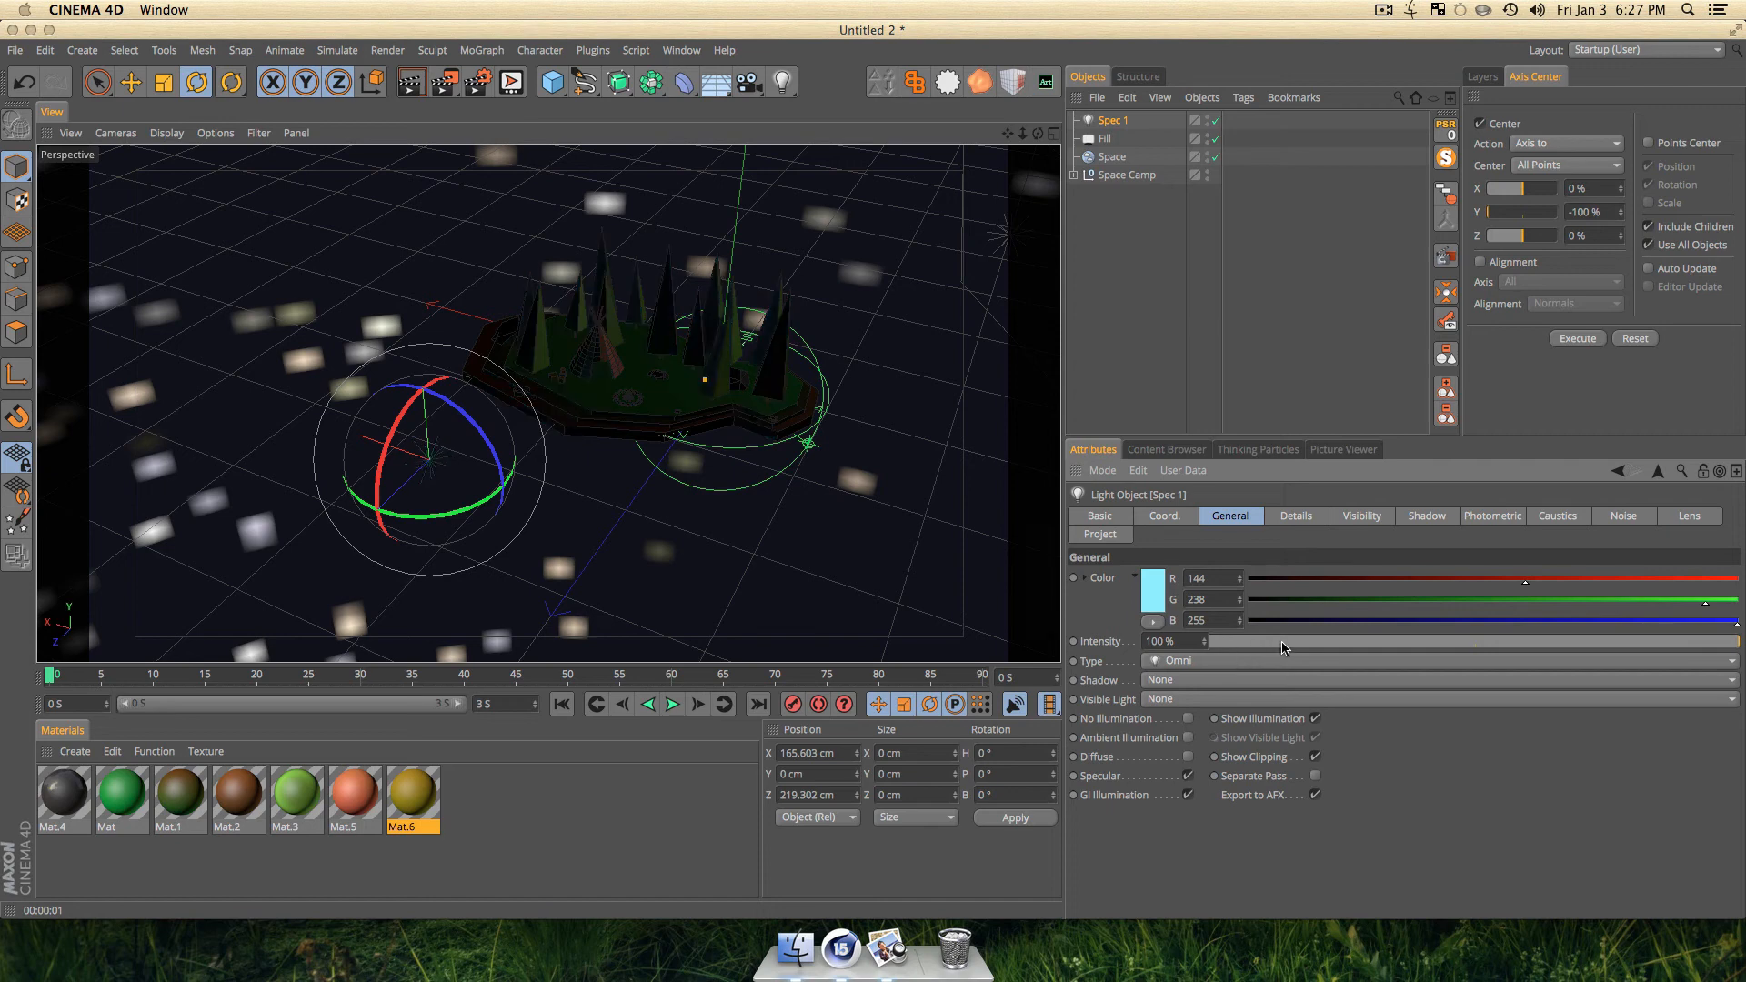
Set the Spec 1 light's intensity to 54% and render a preview of the island.
left_click(1355, 643)
left_click_drag(1399, 655, 1491, 657)
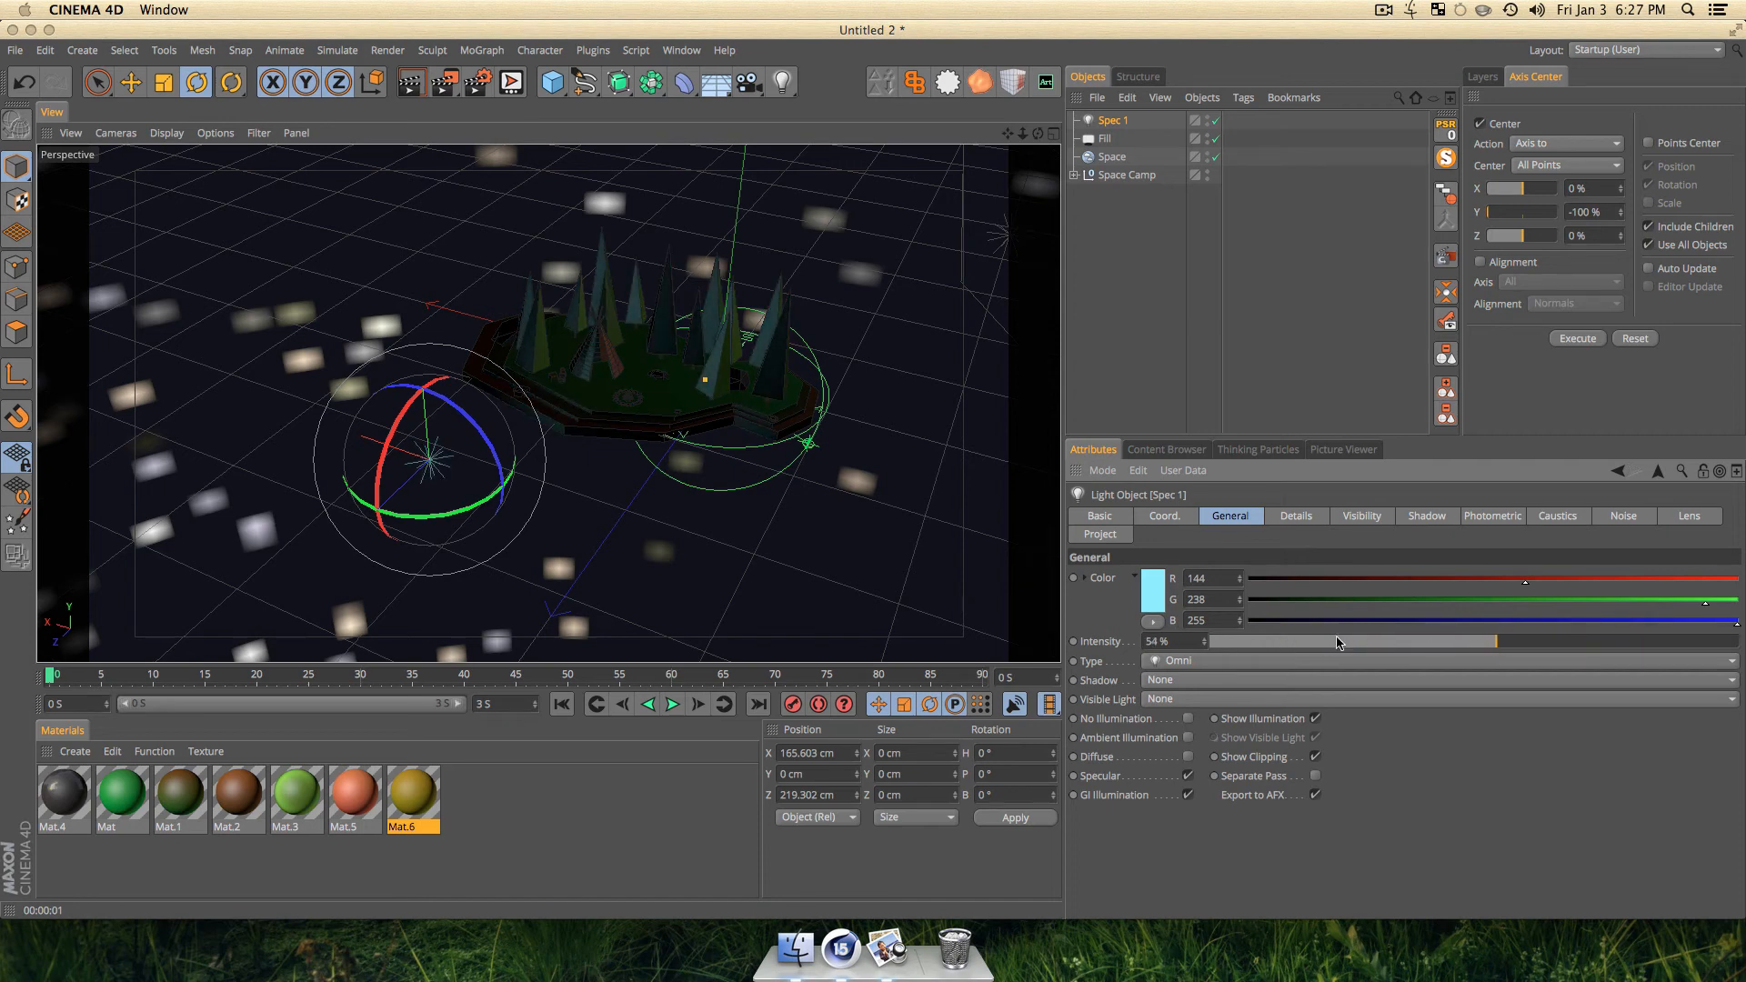
key("super+r")
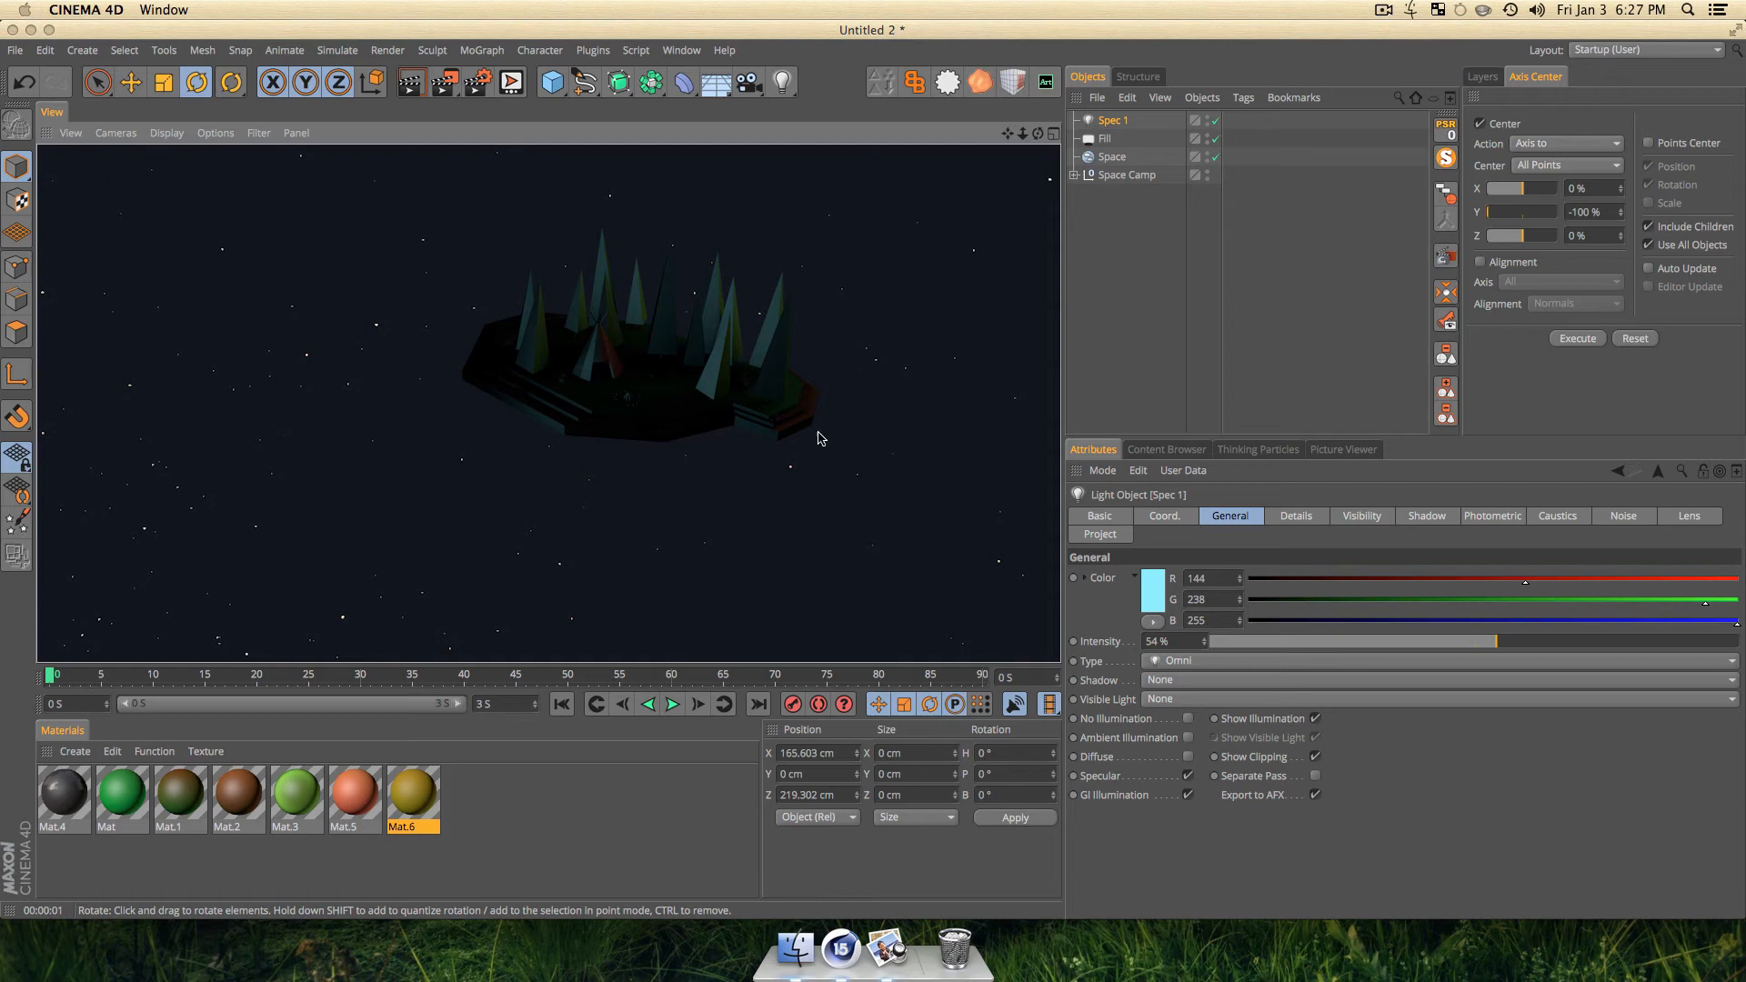
left_click(1167, 282)
Duplicate the Spec 1 light and place the copy across the island, at about X -122.2, Y 24.2, Z 91.5 cm.
left_click(1117, 127)
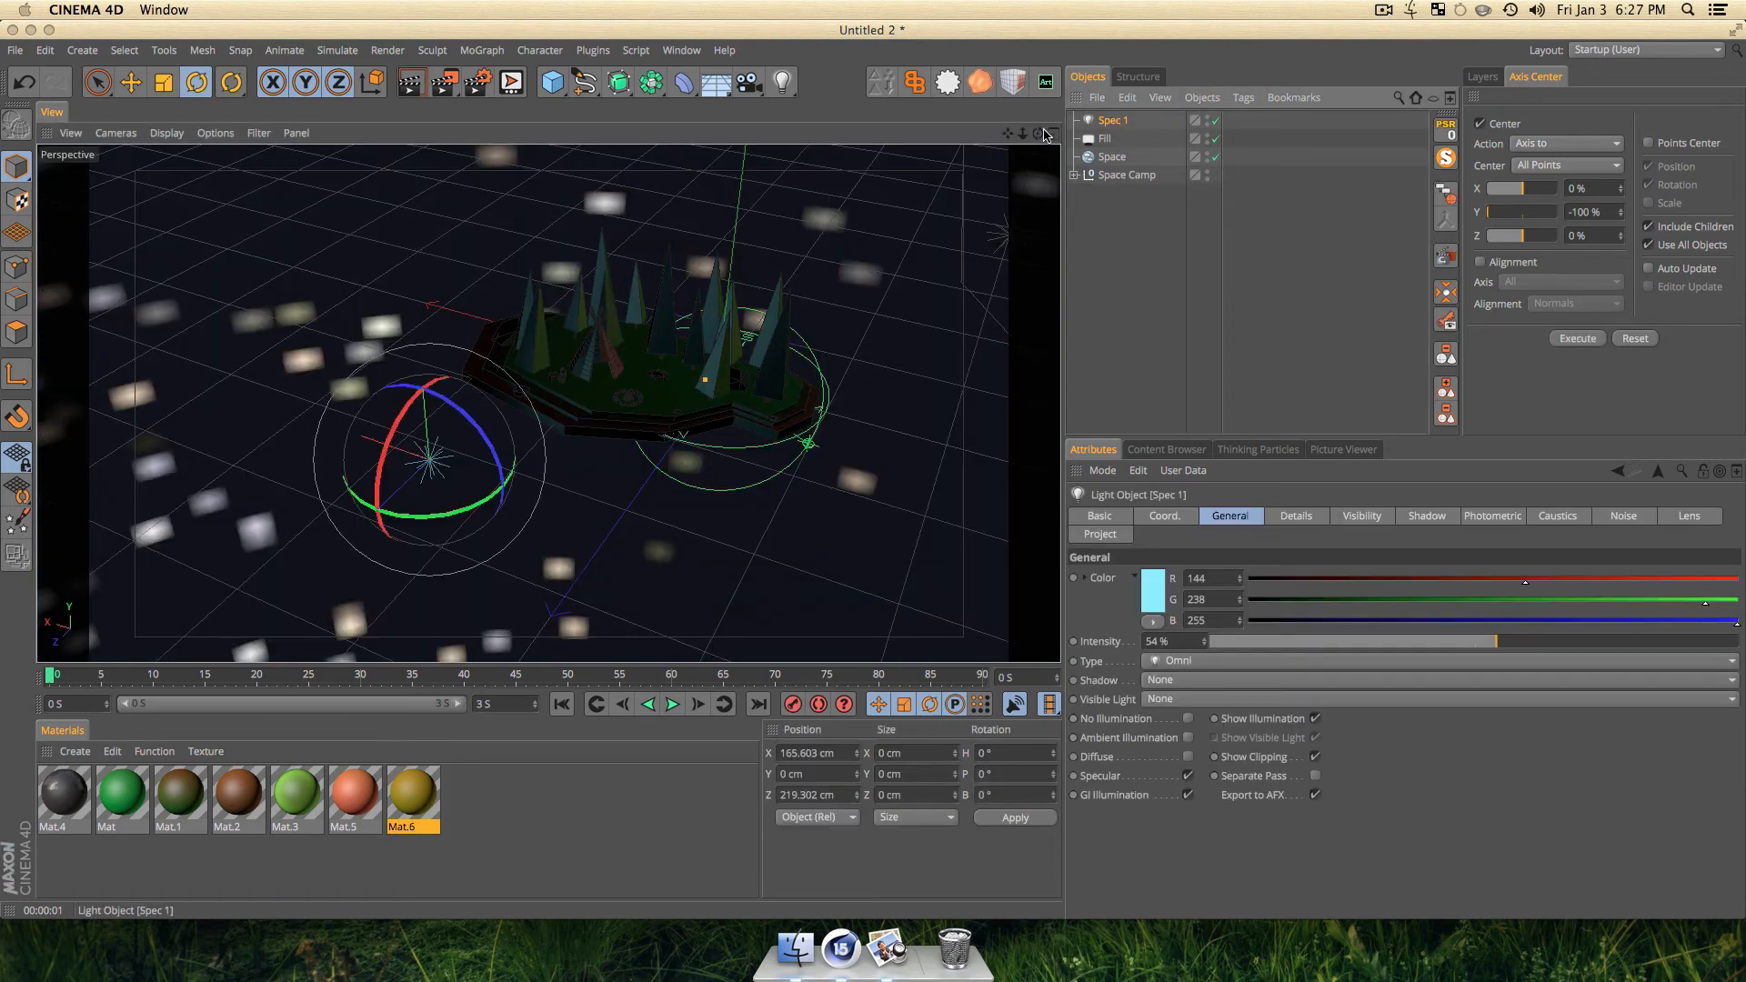
key("e")
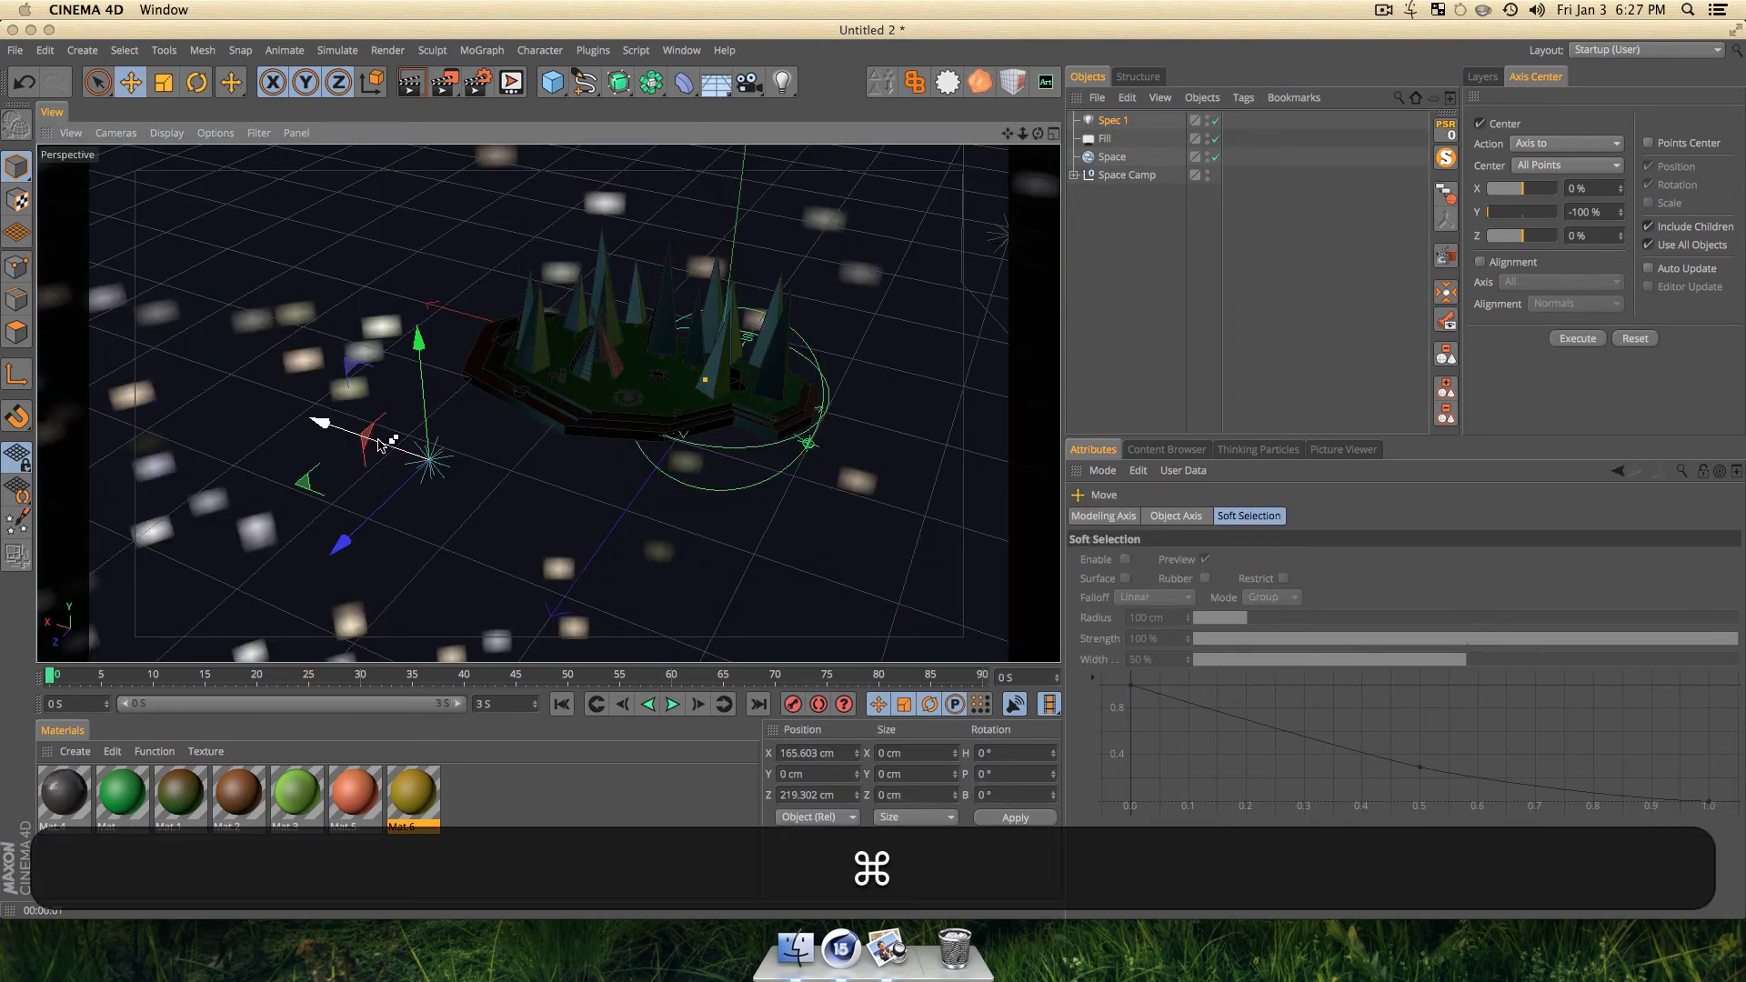
left_click_drag(391, 438, 776, 370, "super")
key("3")
key("3")
left_click_drag(678, 491, 847, 607)
Rename the duplicated specular light as "Spec 2".
left_click(1112, 121)
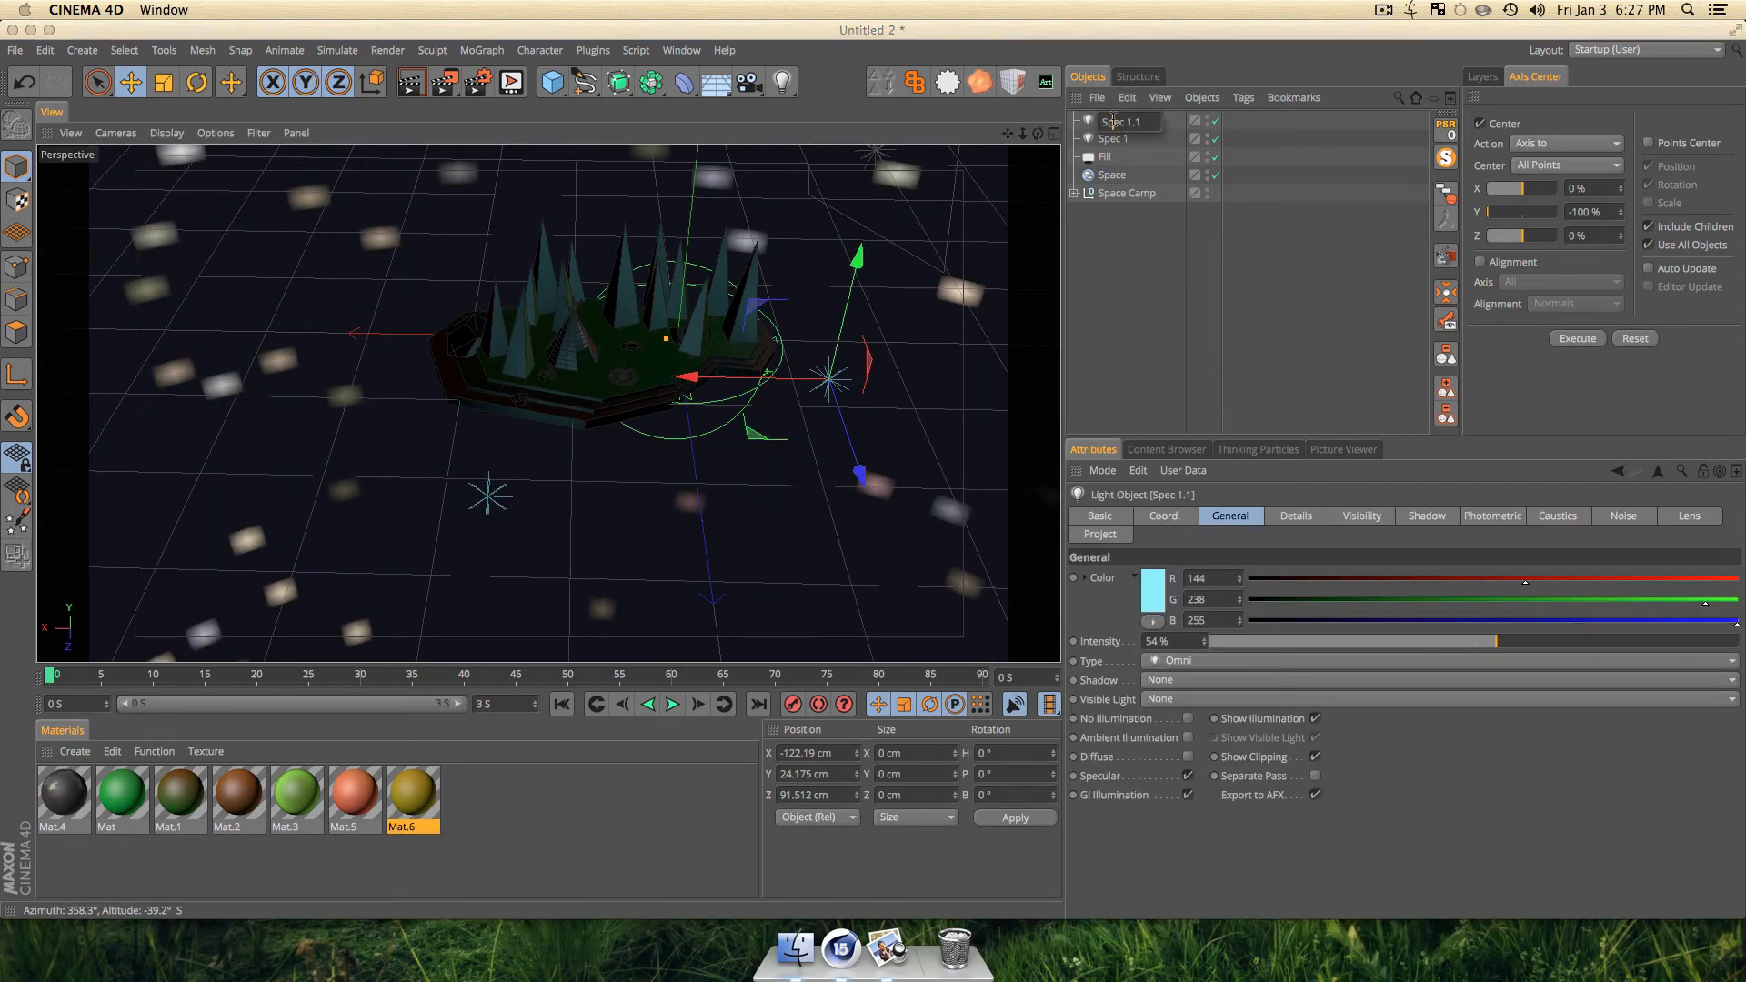
key("shift+super+a")
type("Spec")
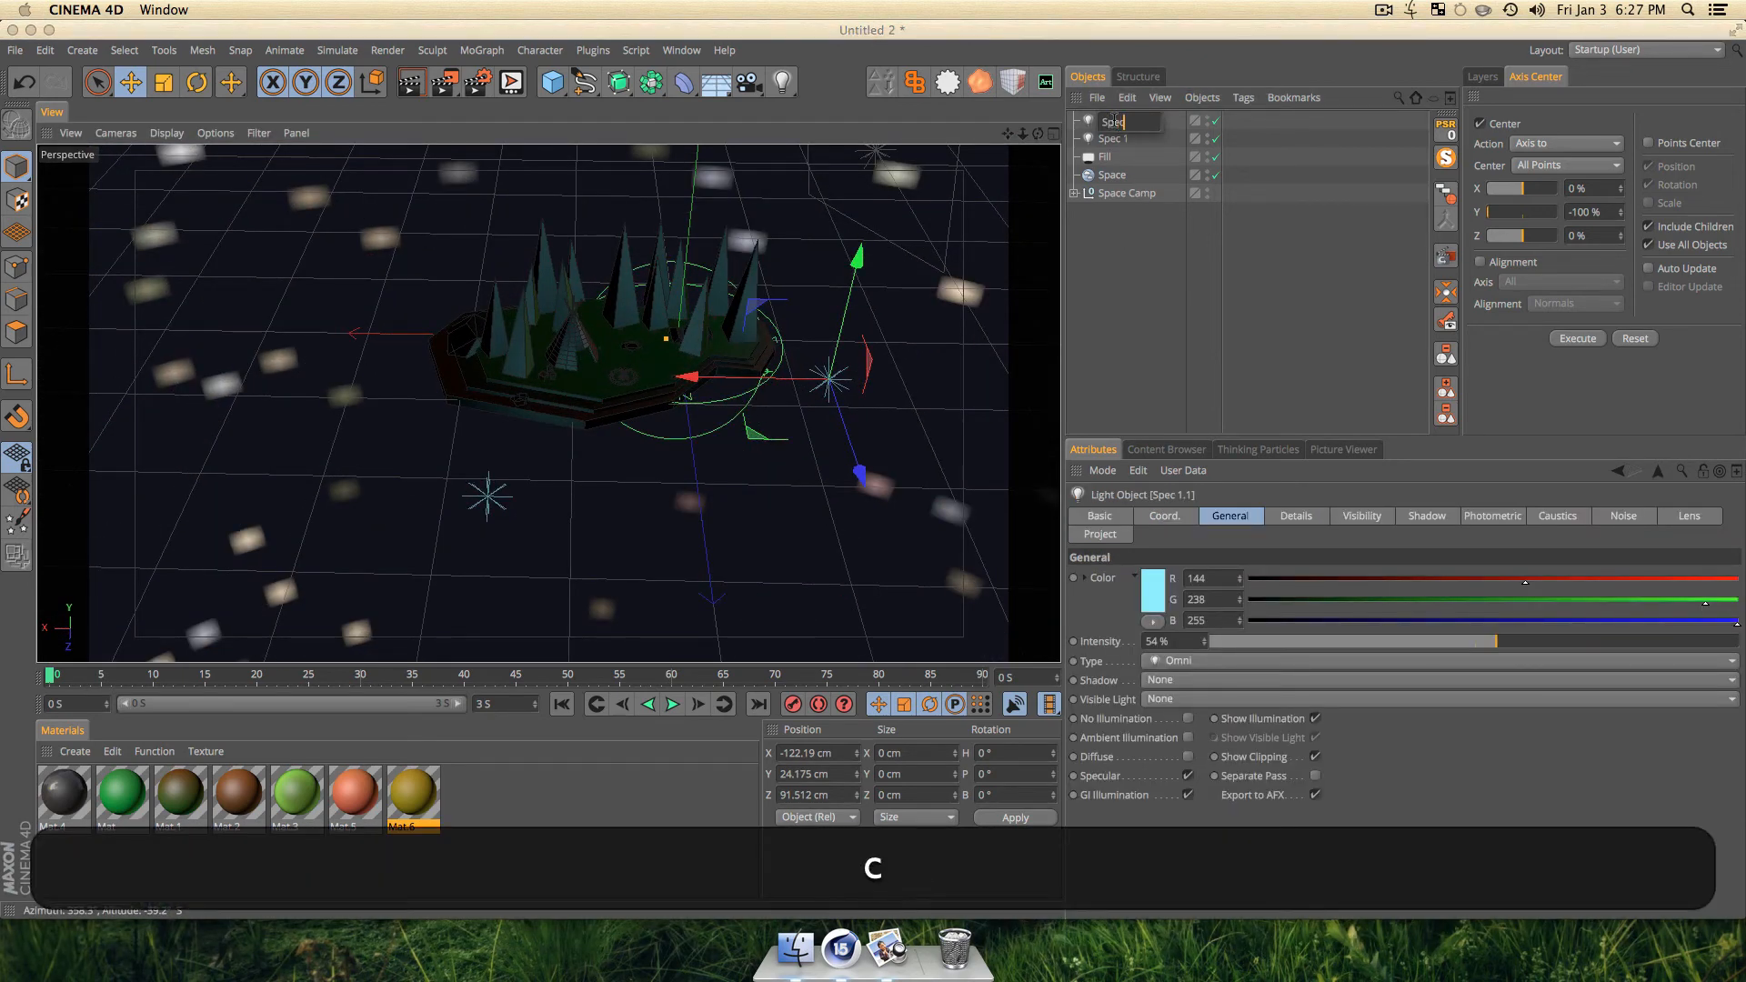
type(" 2")
key("Return")
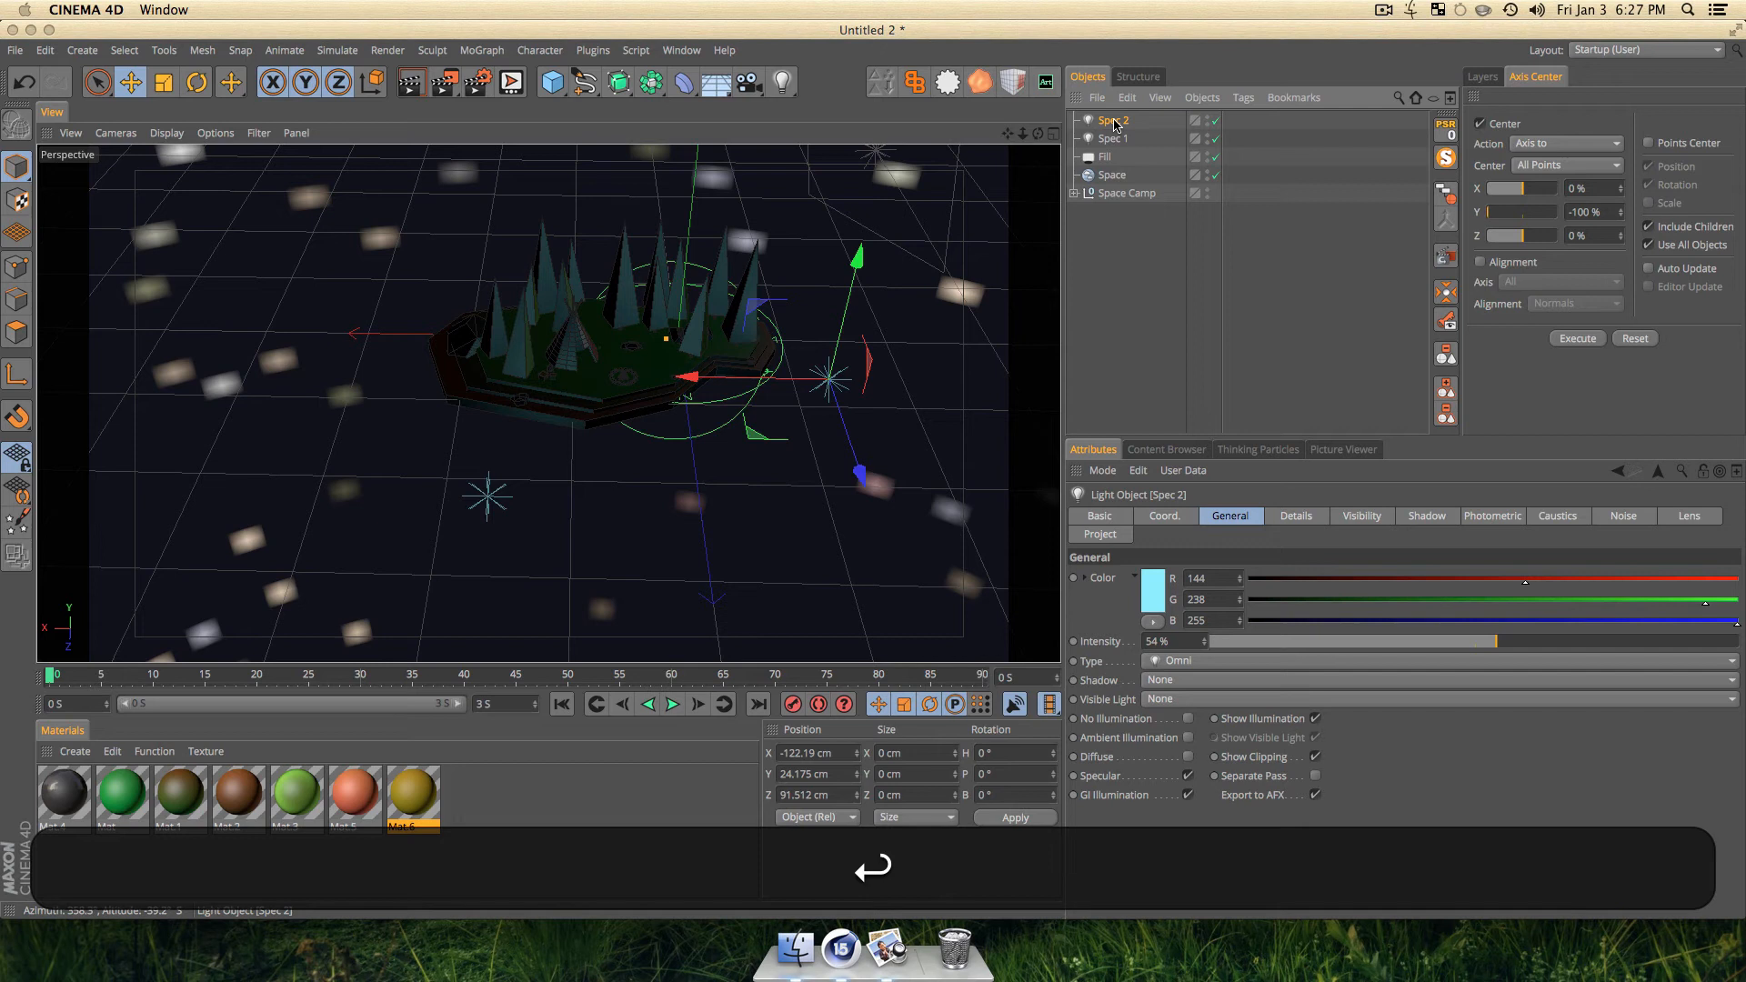
Set the Spec 2 light's color to warm pale orange, RGB 252, 216, 159, and its intensity to 38%.
left_click(1155, 600)
left_click(1136, 542)
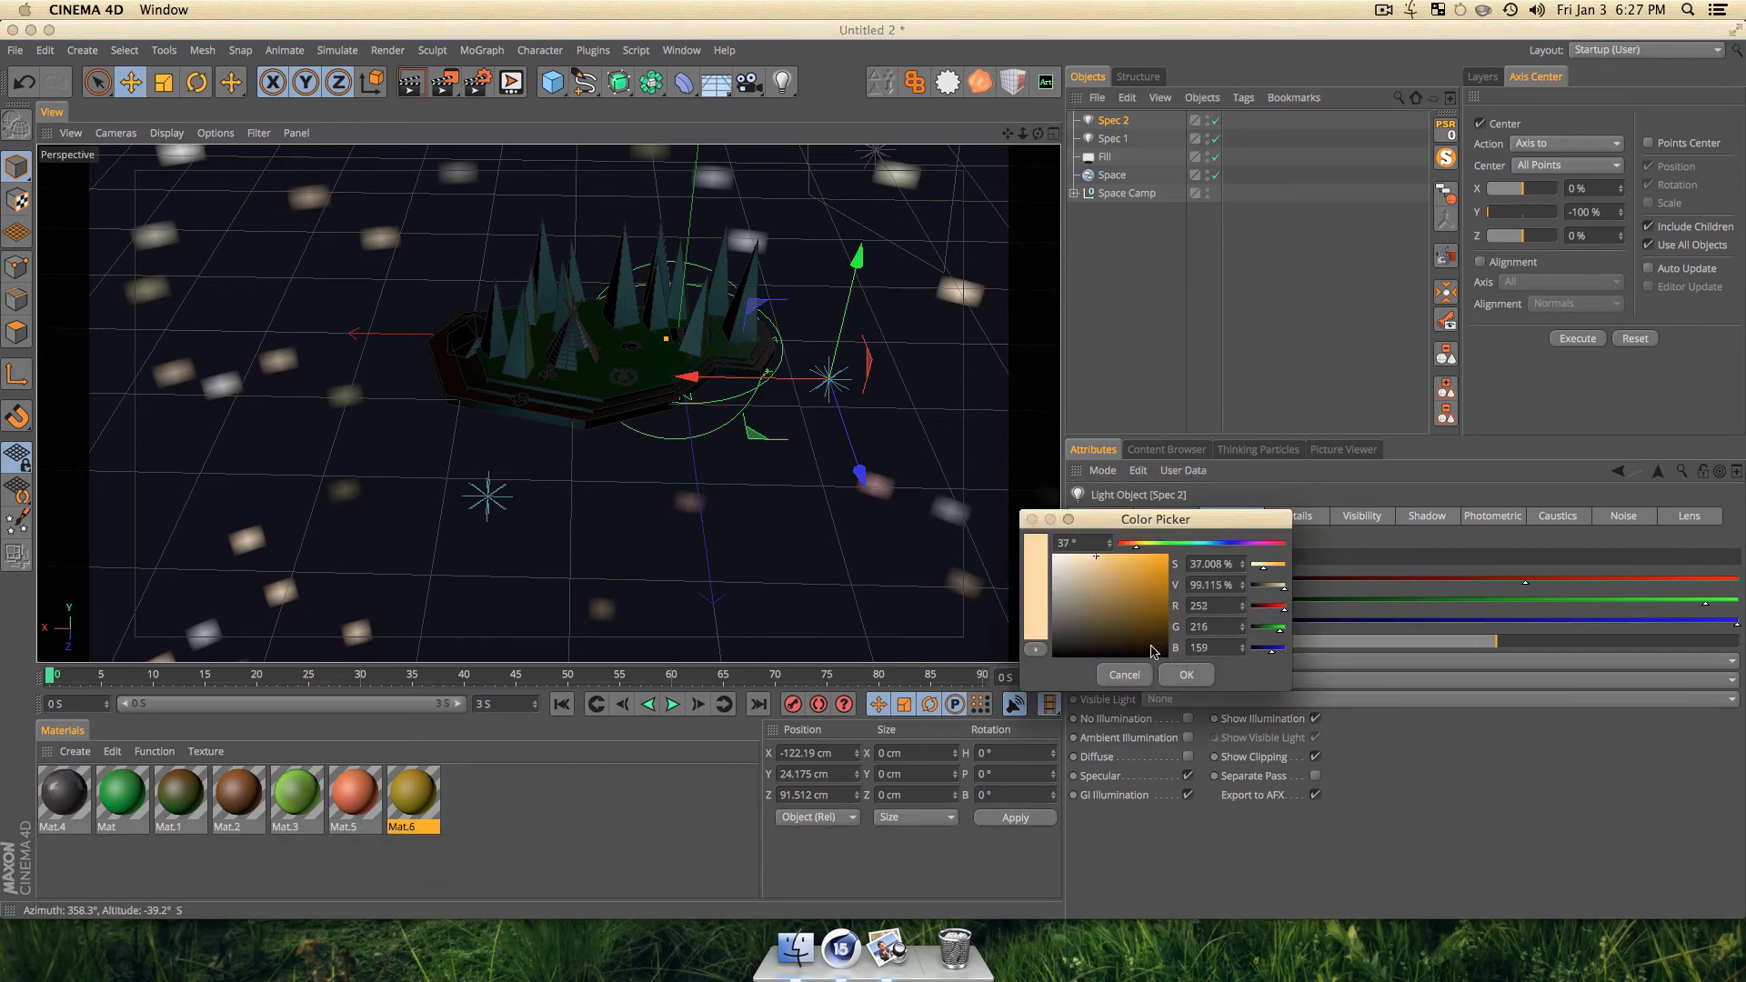
left_click(1186, 675)
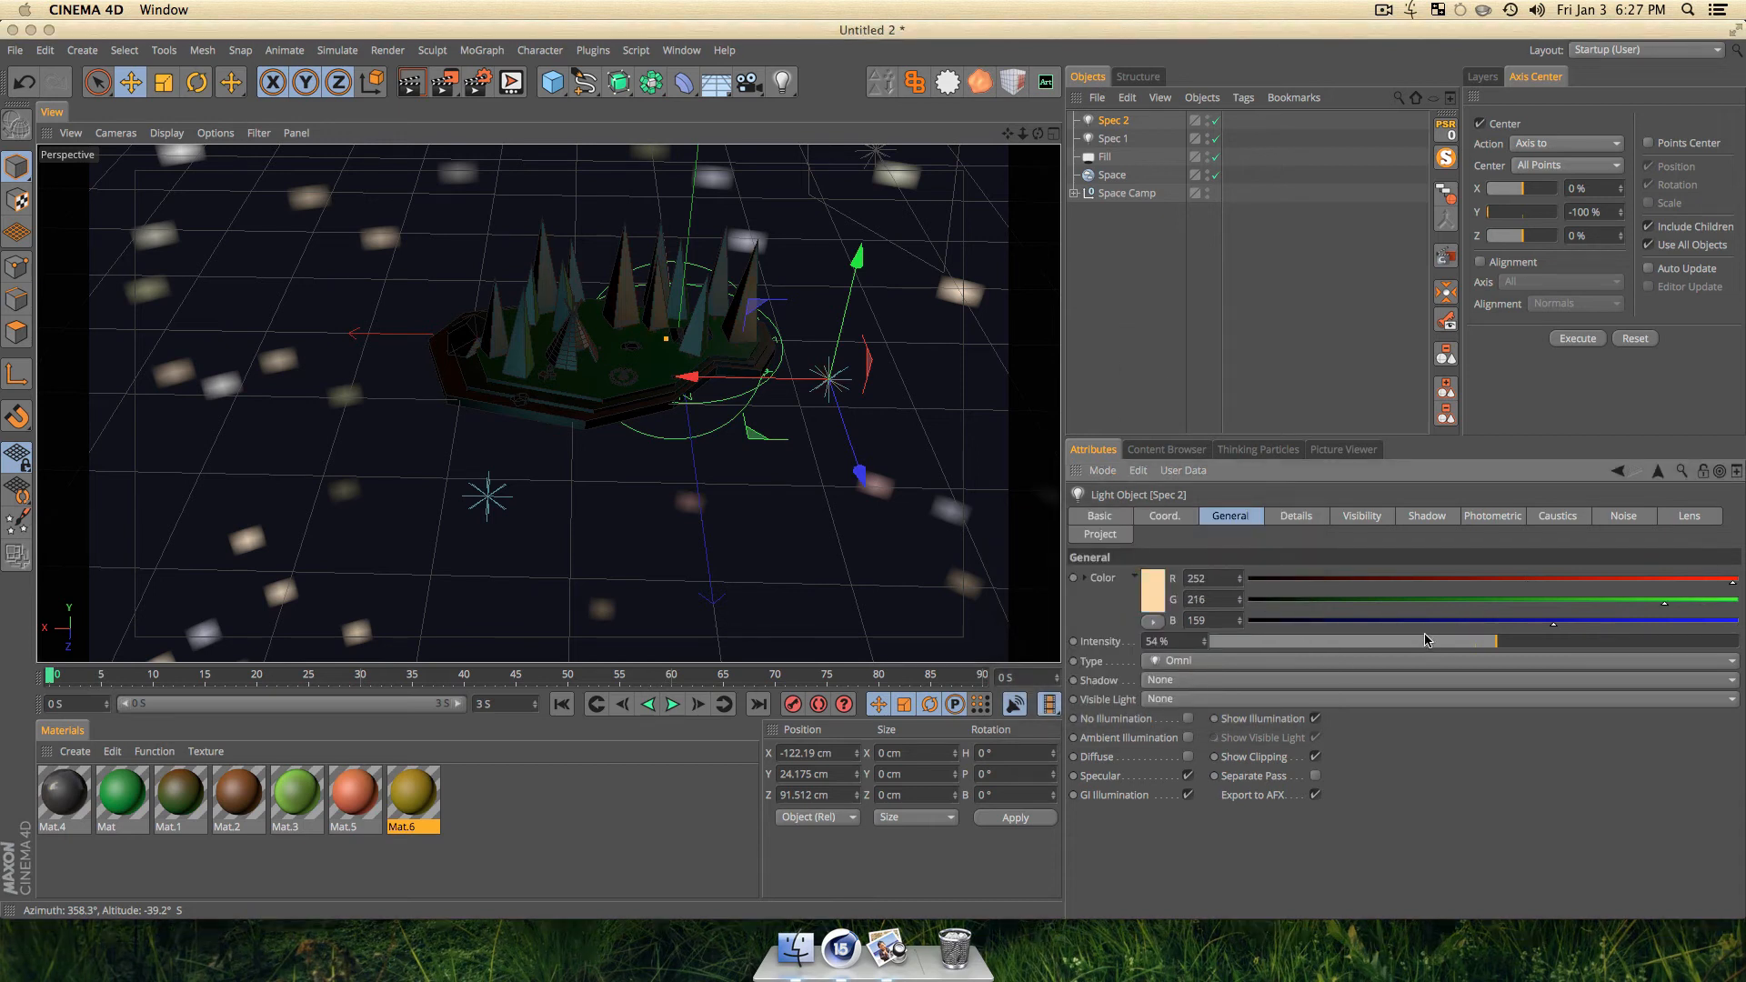
left_click_drag(1424, 639, 1410, 646)
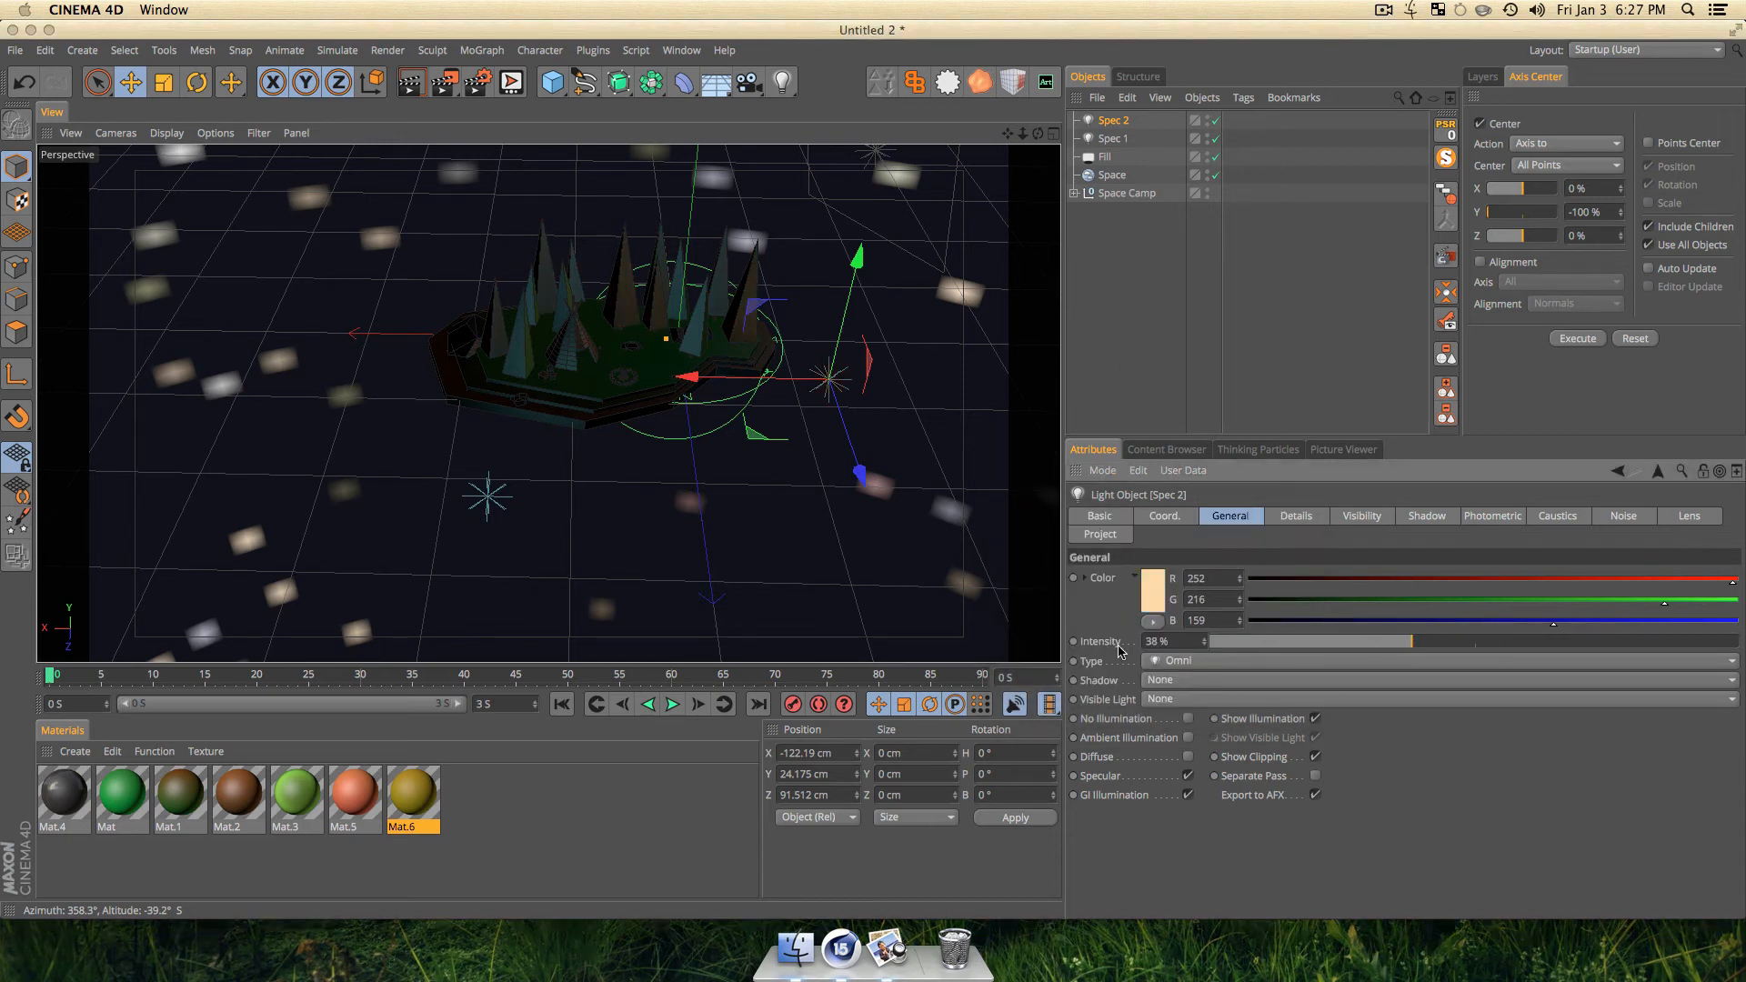
Render previews of the island from two slightly different angles to check the combined Spec 1 and Spec 2 highlights.
left_click(1119, 334)
key("3")
left_click_drag(857, 433, 551, 391)
key("super+r")
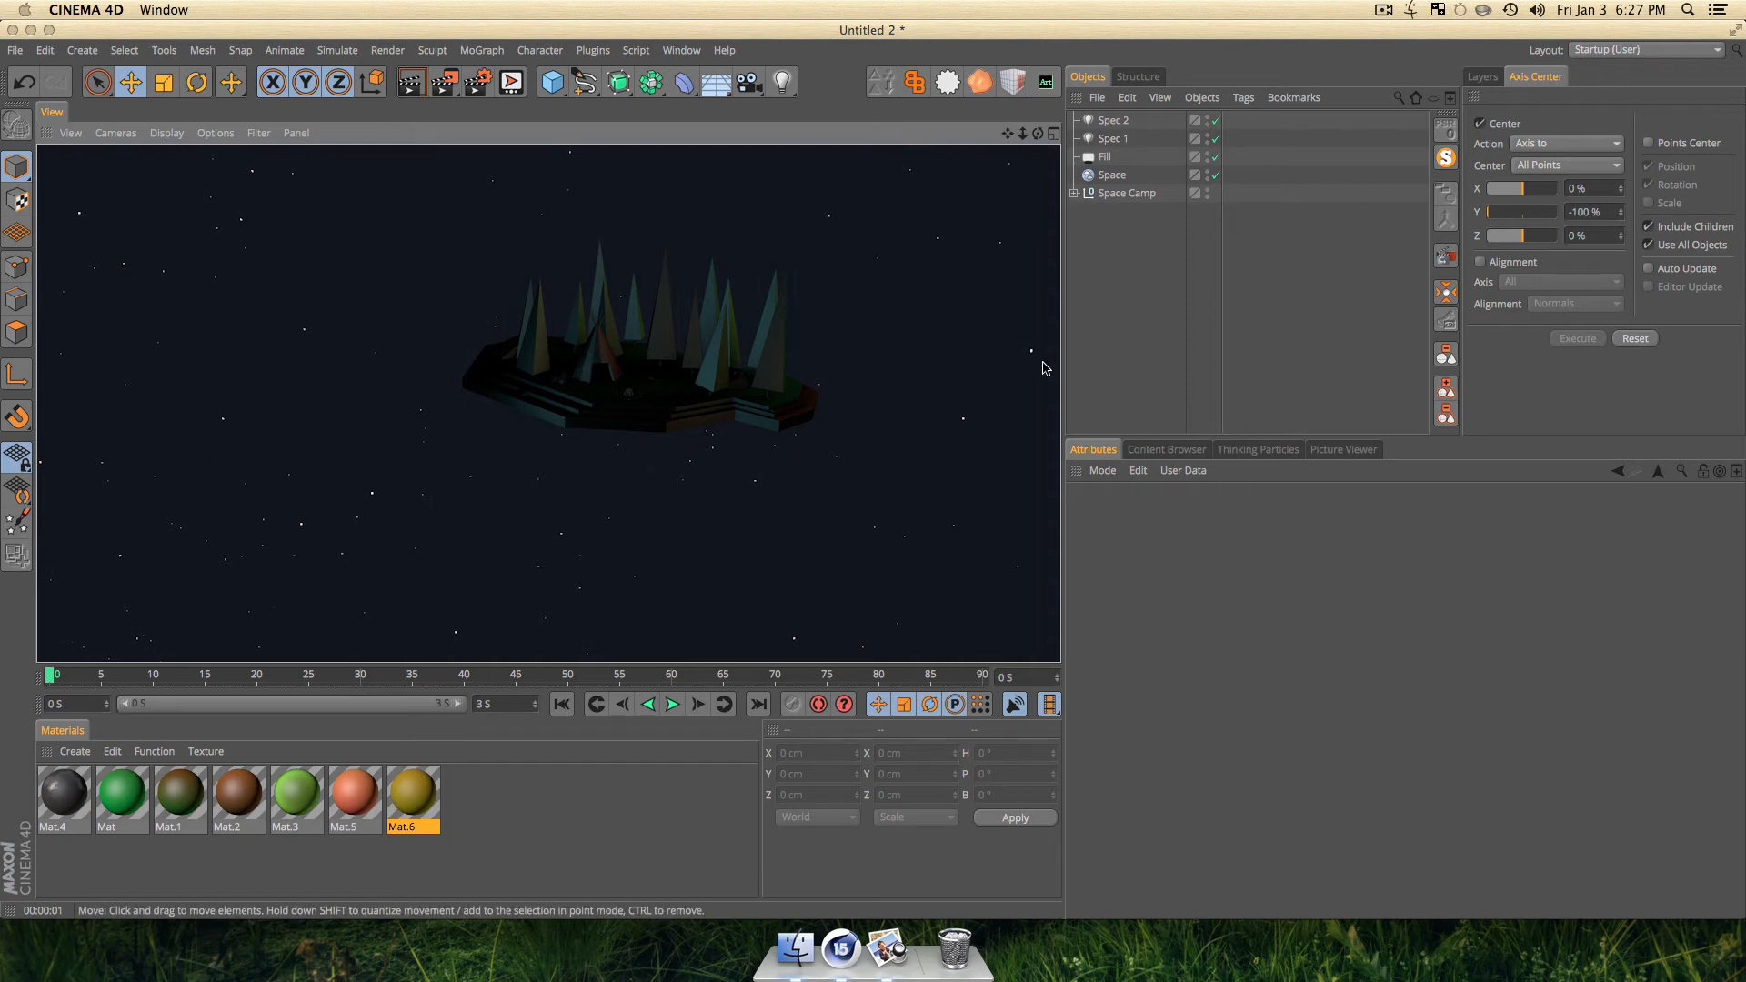
key("3")
left_click_drag(668, 318, 618, 331)
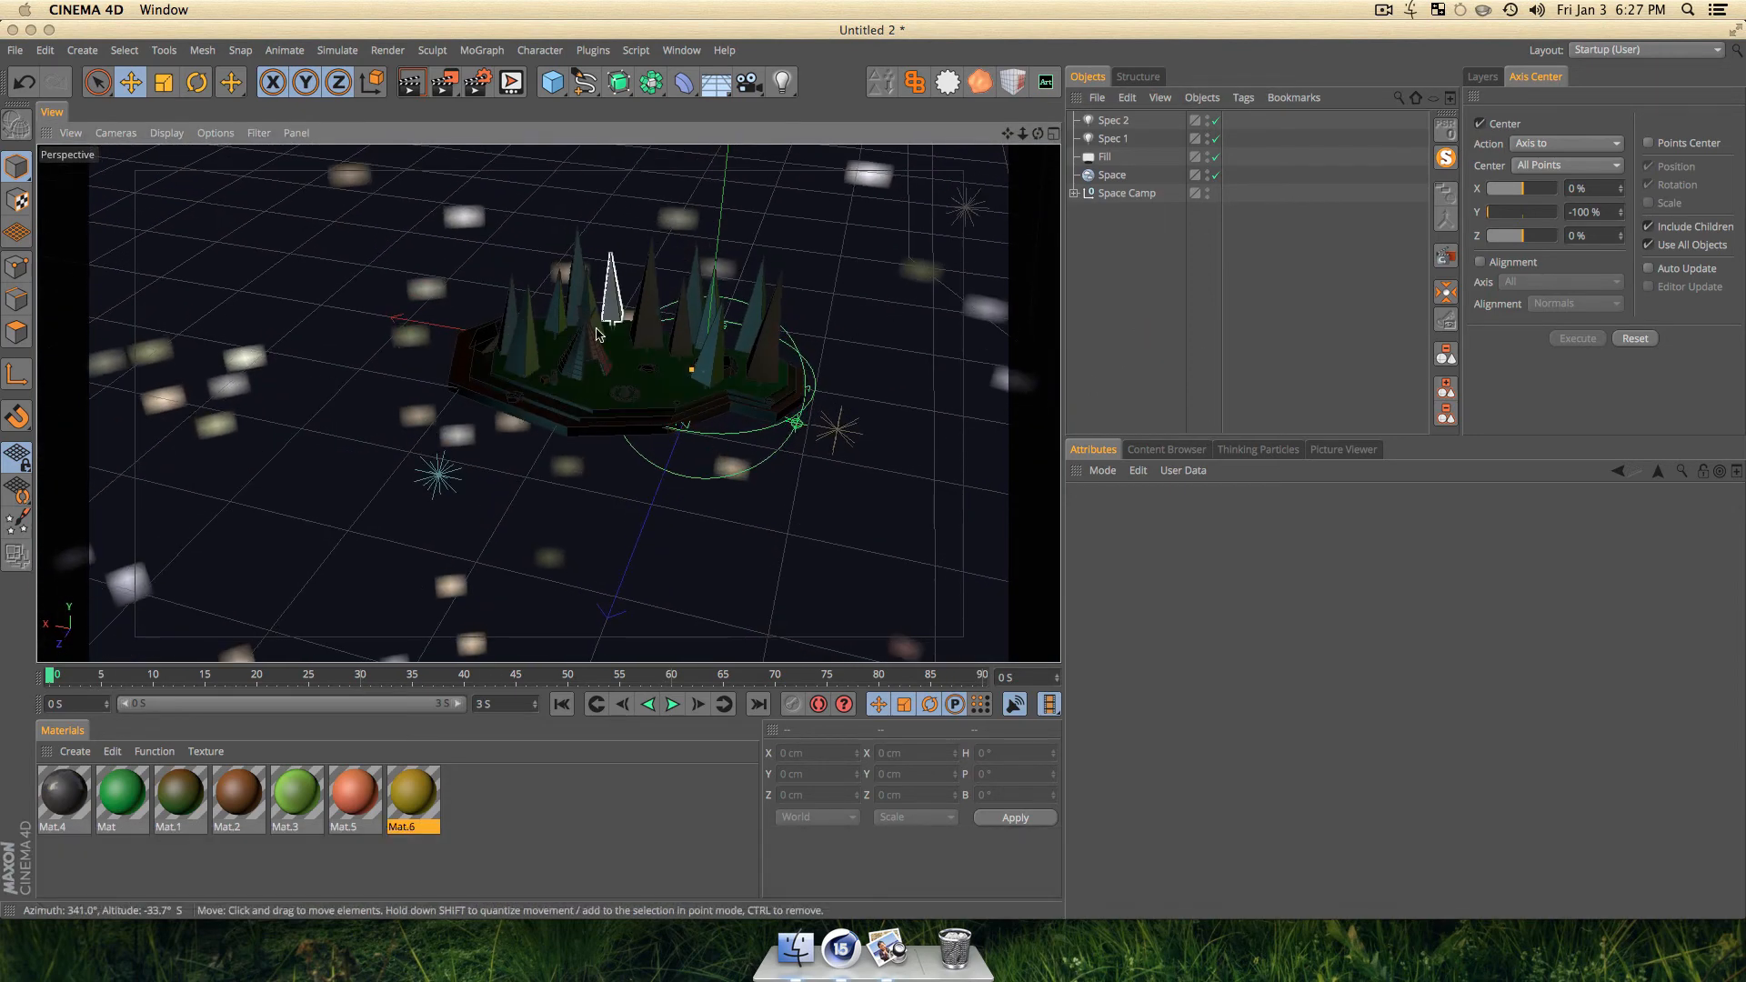
key("super+r")
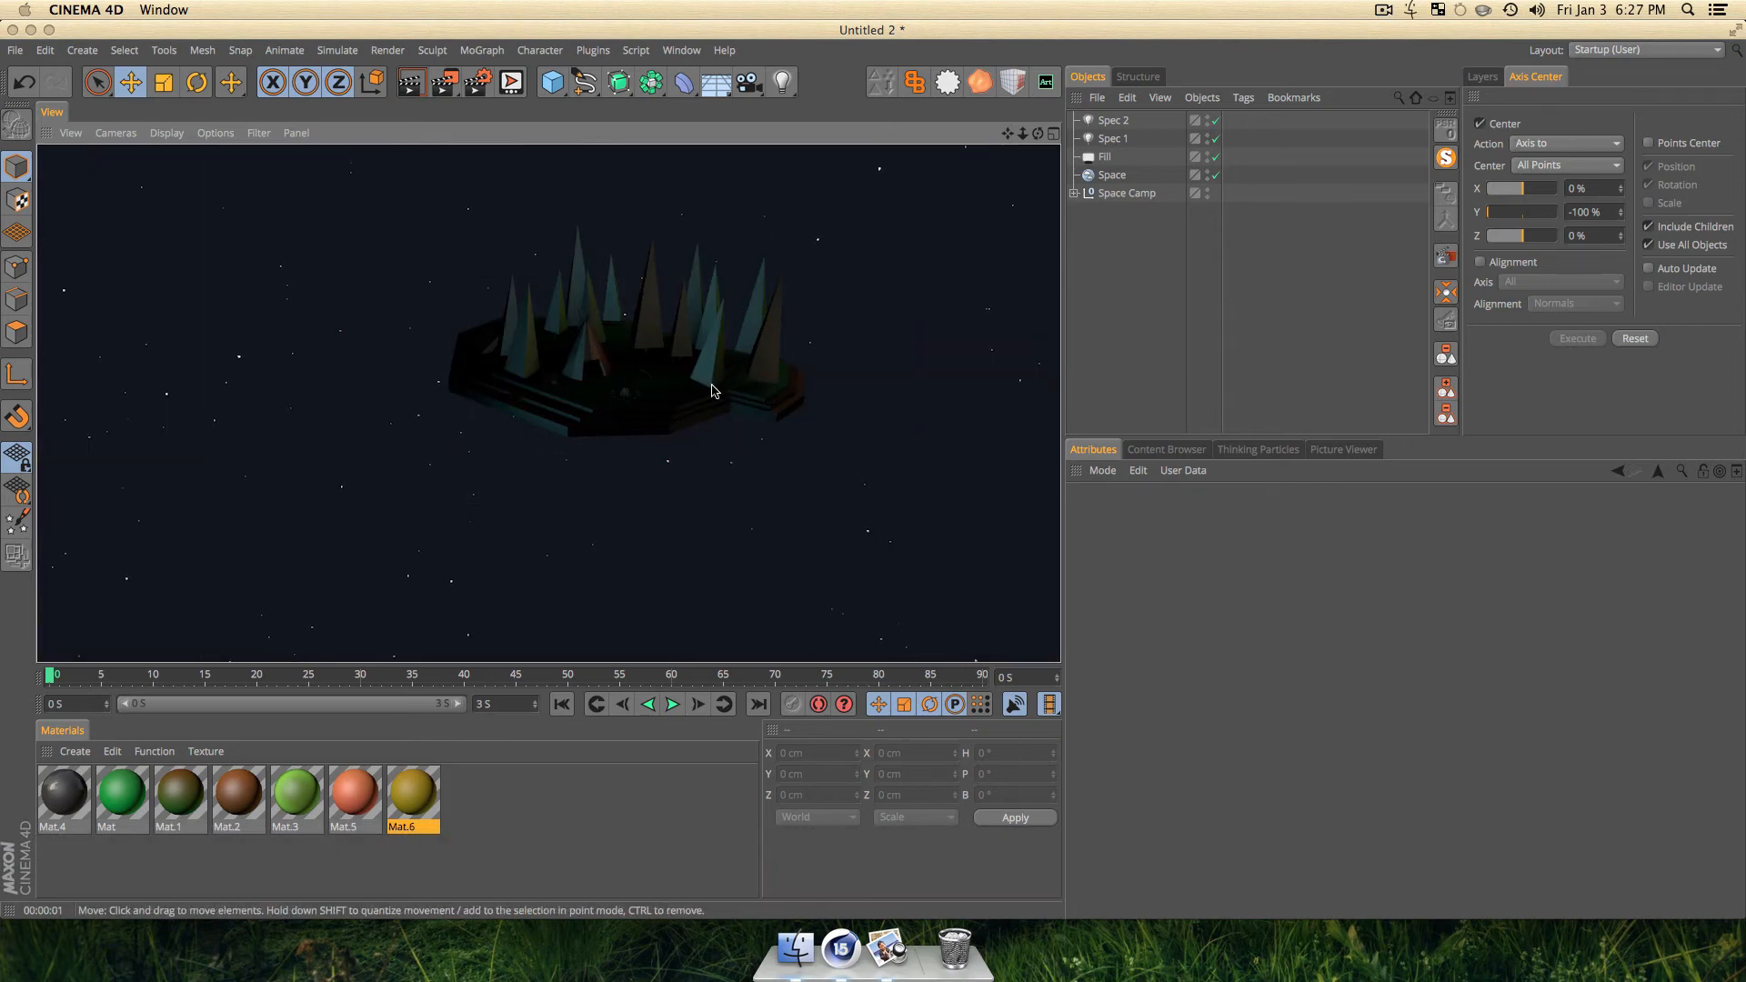
left_click(1158, 298)
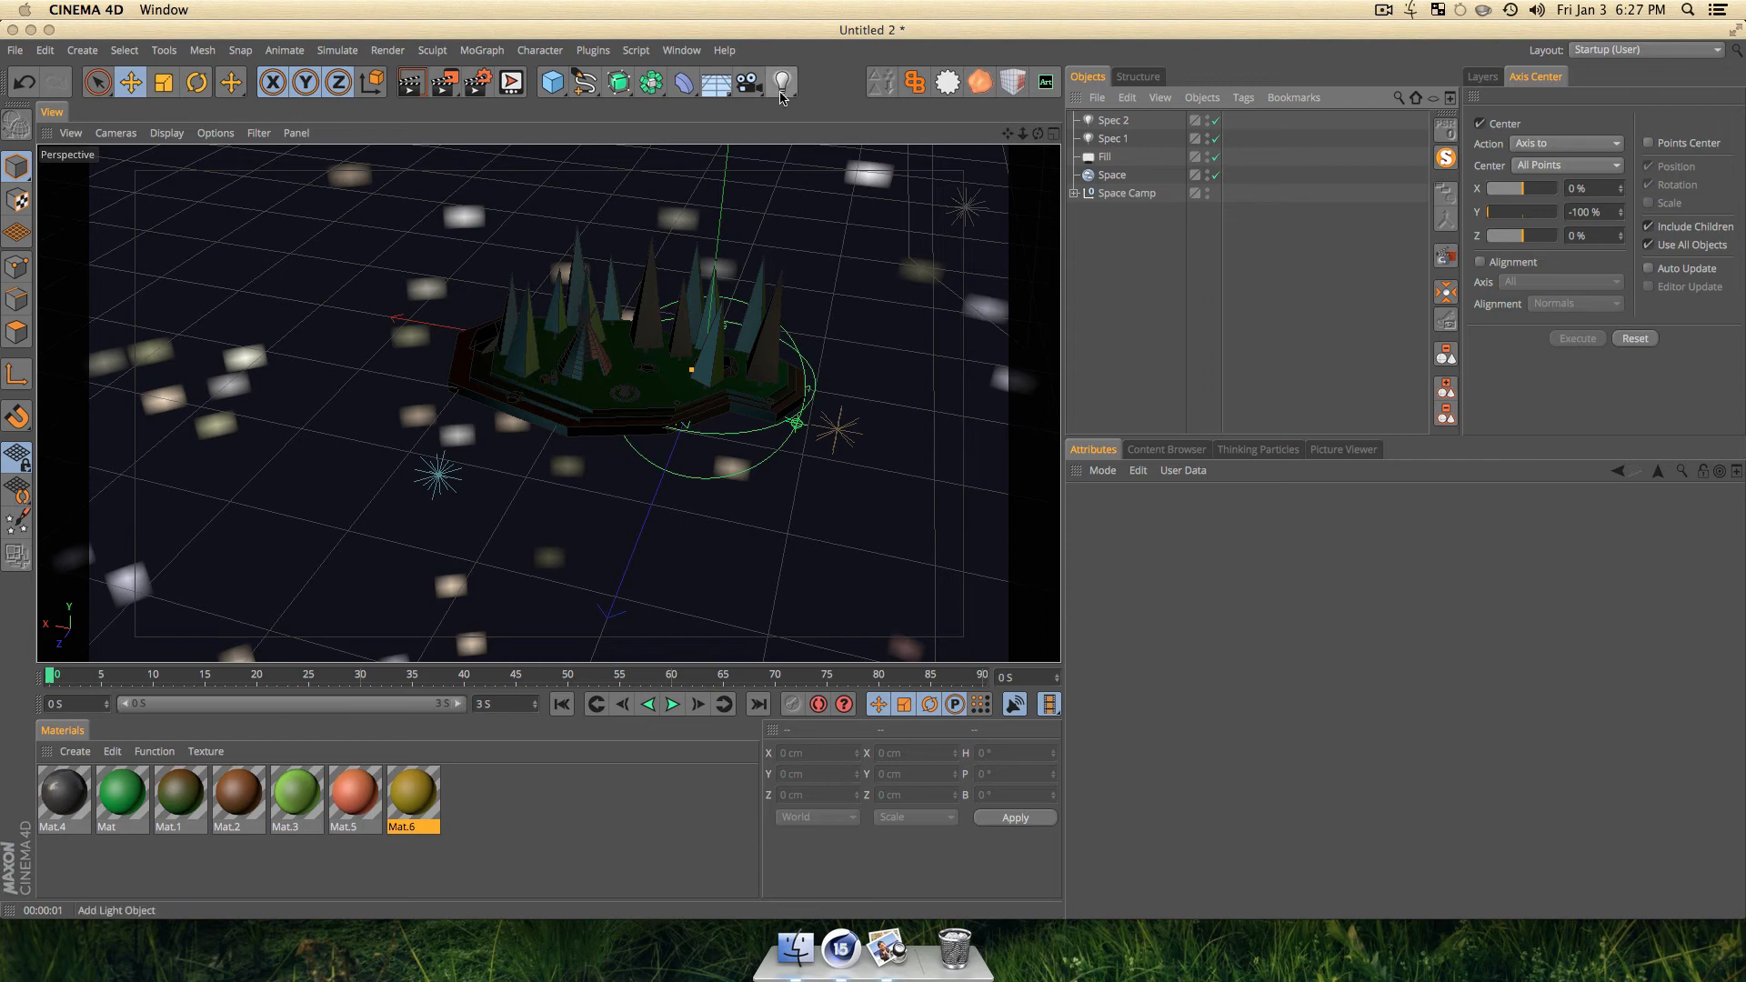
Add an omni light and name it "Fire".
left_click(781, 87)
double_click(1109, 121)
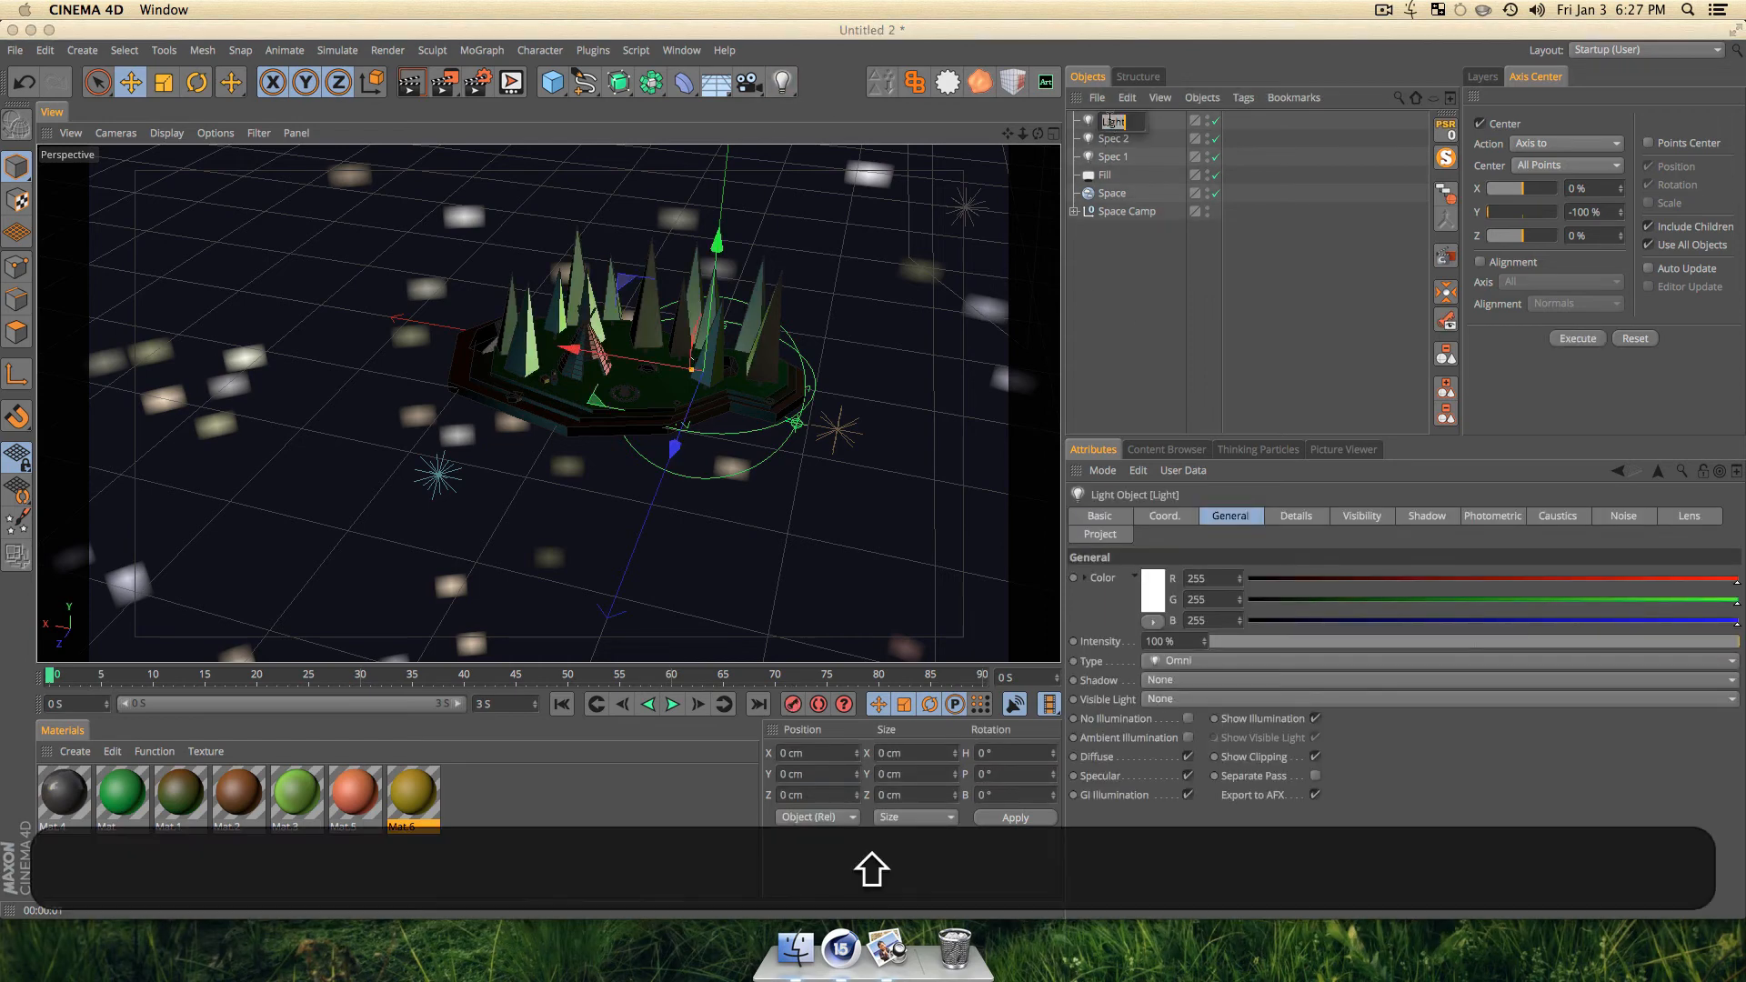
type("Fire")
key("Return")
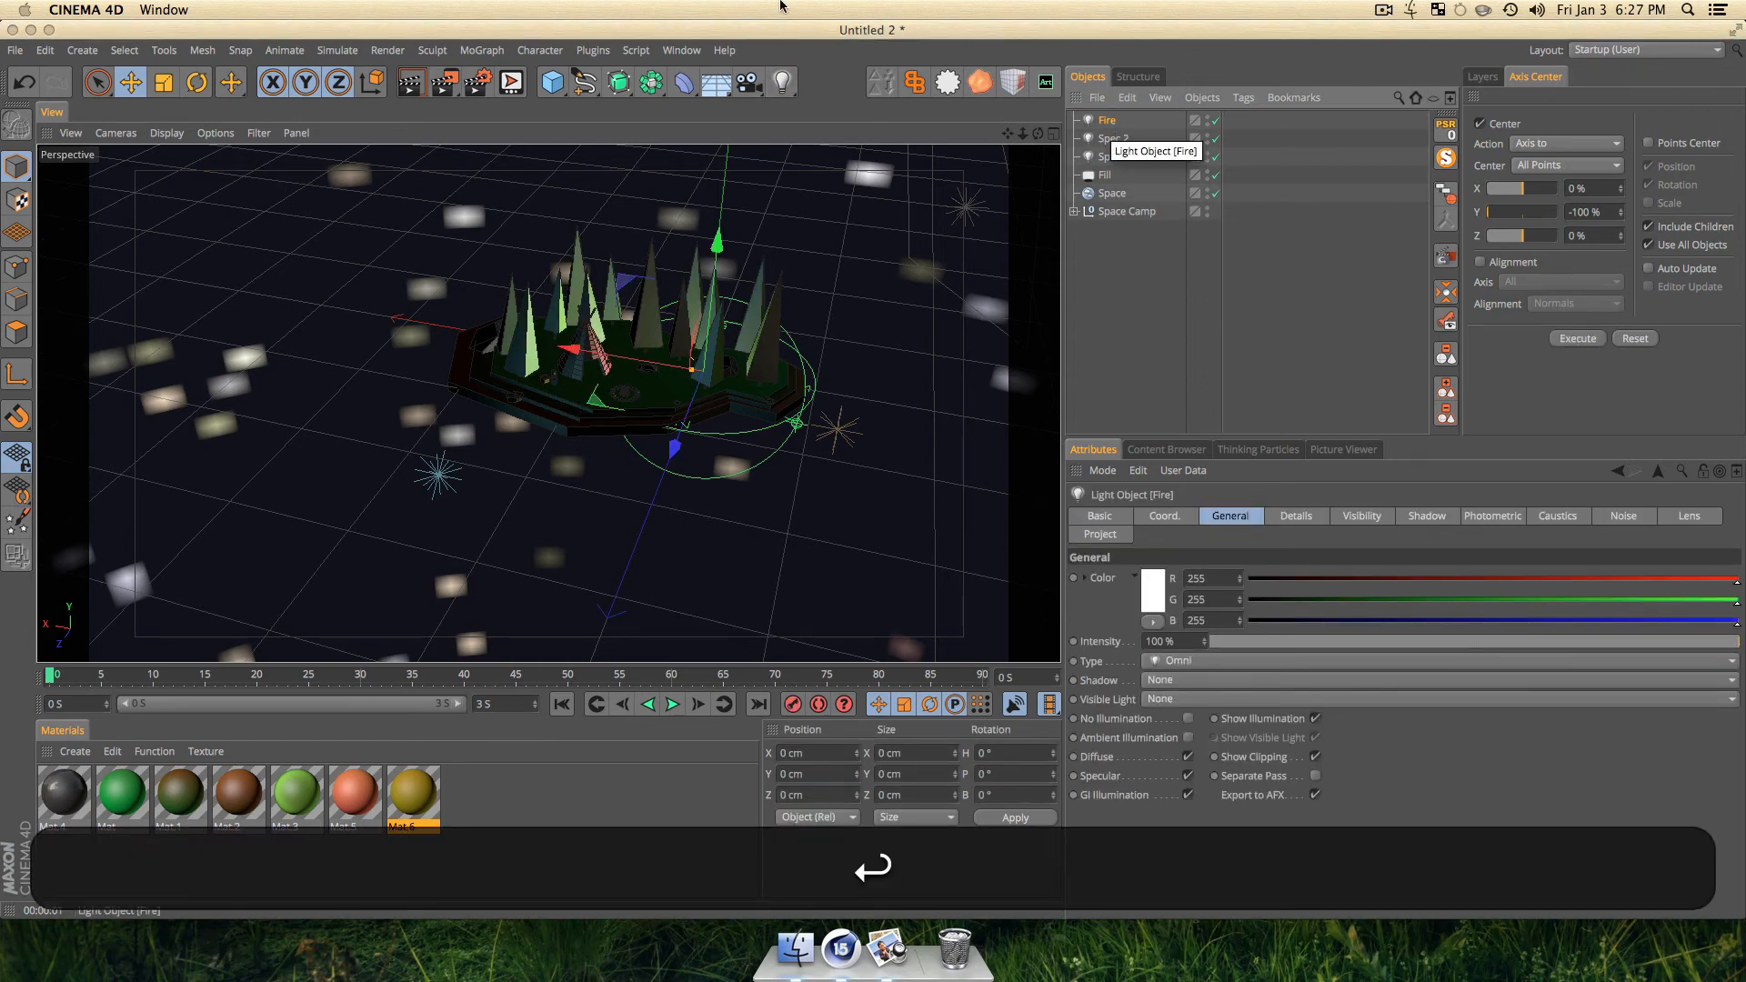
Move the Fire light onto the logs inside the campfire's stone ring, at about X 53.9, Y 14.75, Z 76.3 cm.
left_click_drag(690, 418, 678, 446)
left_click_drag(663, 385, 753, 309)
scroll(619, 389, "up", 5)
scroll(628, 390, "up", 4)
key("3")
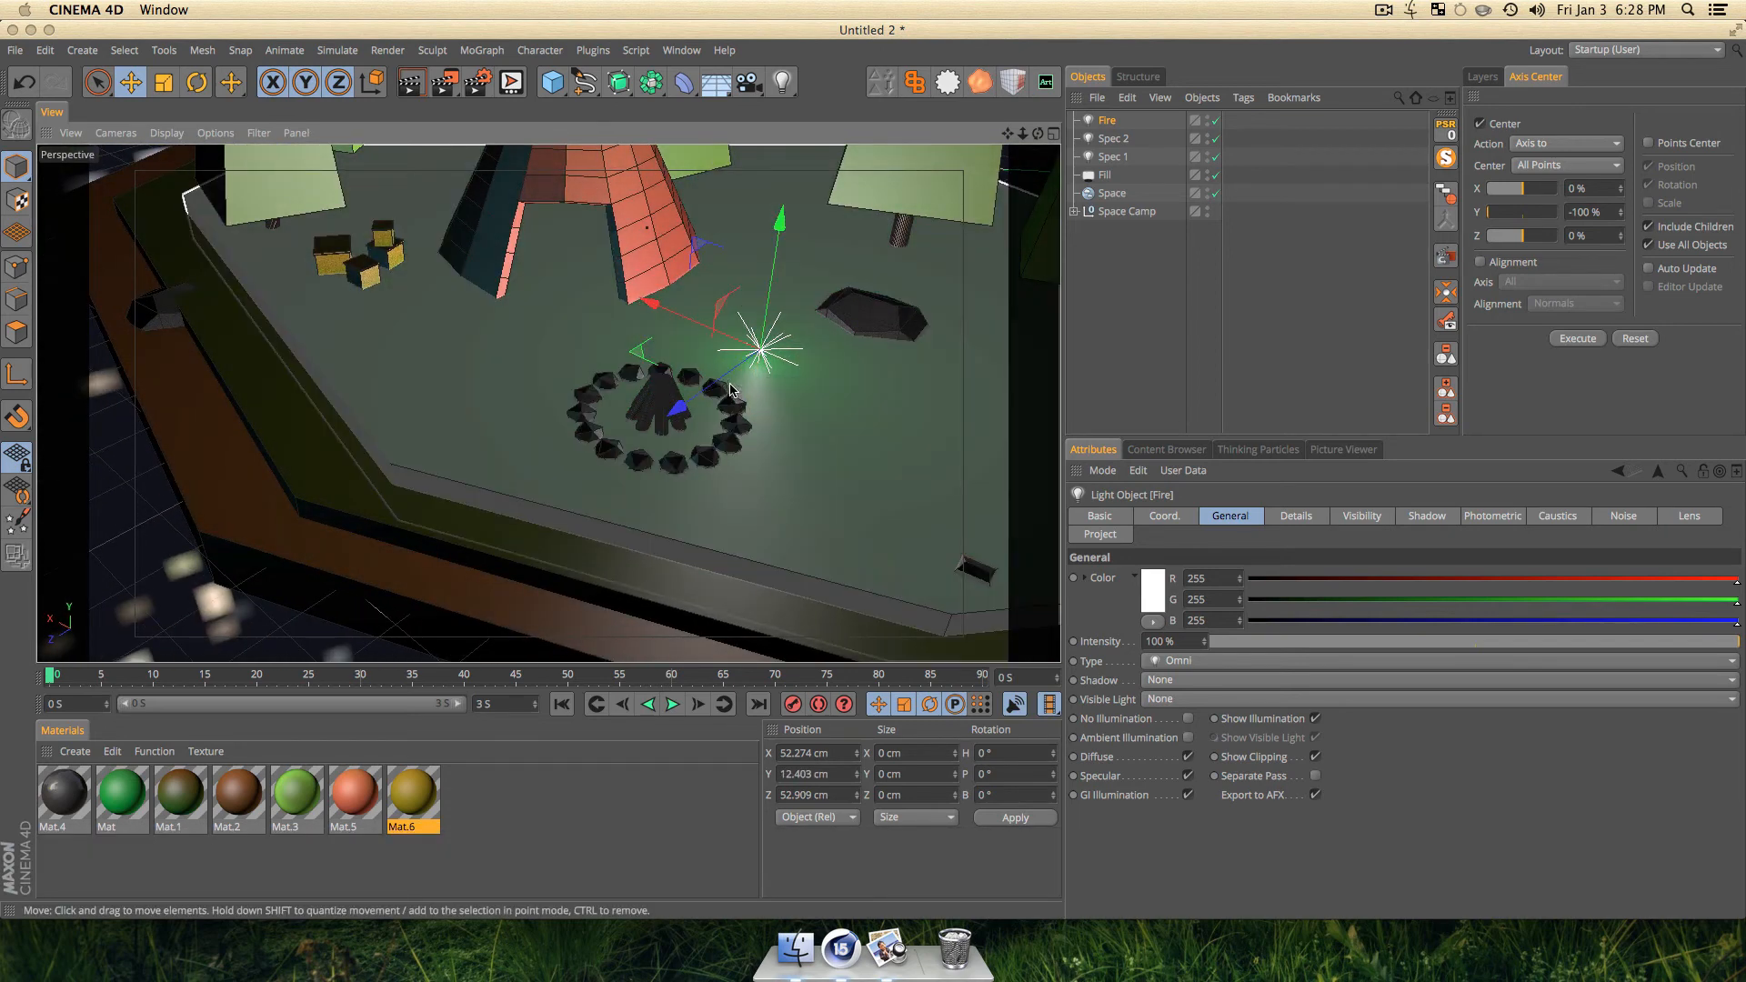
left_click_drag(715, 375, 672, 426)
key("3")
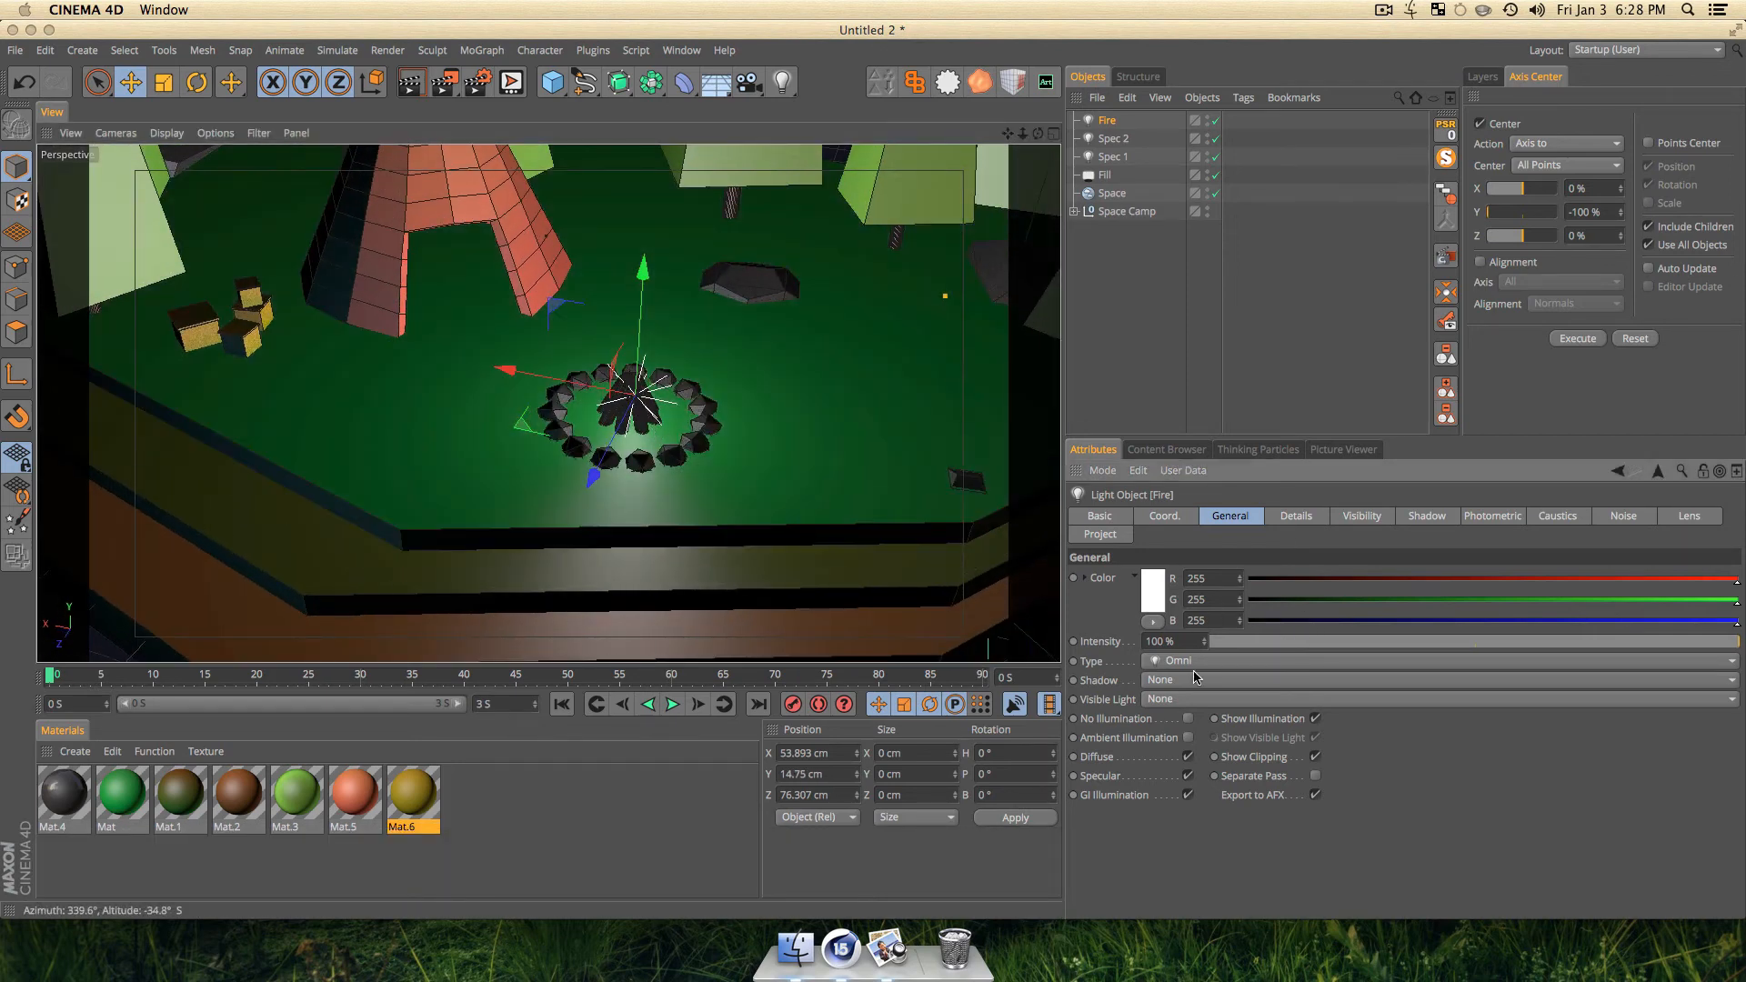
Keep the Fire light's type as Omni and set its visible light to Volumetric.
left_click(1155, 667)
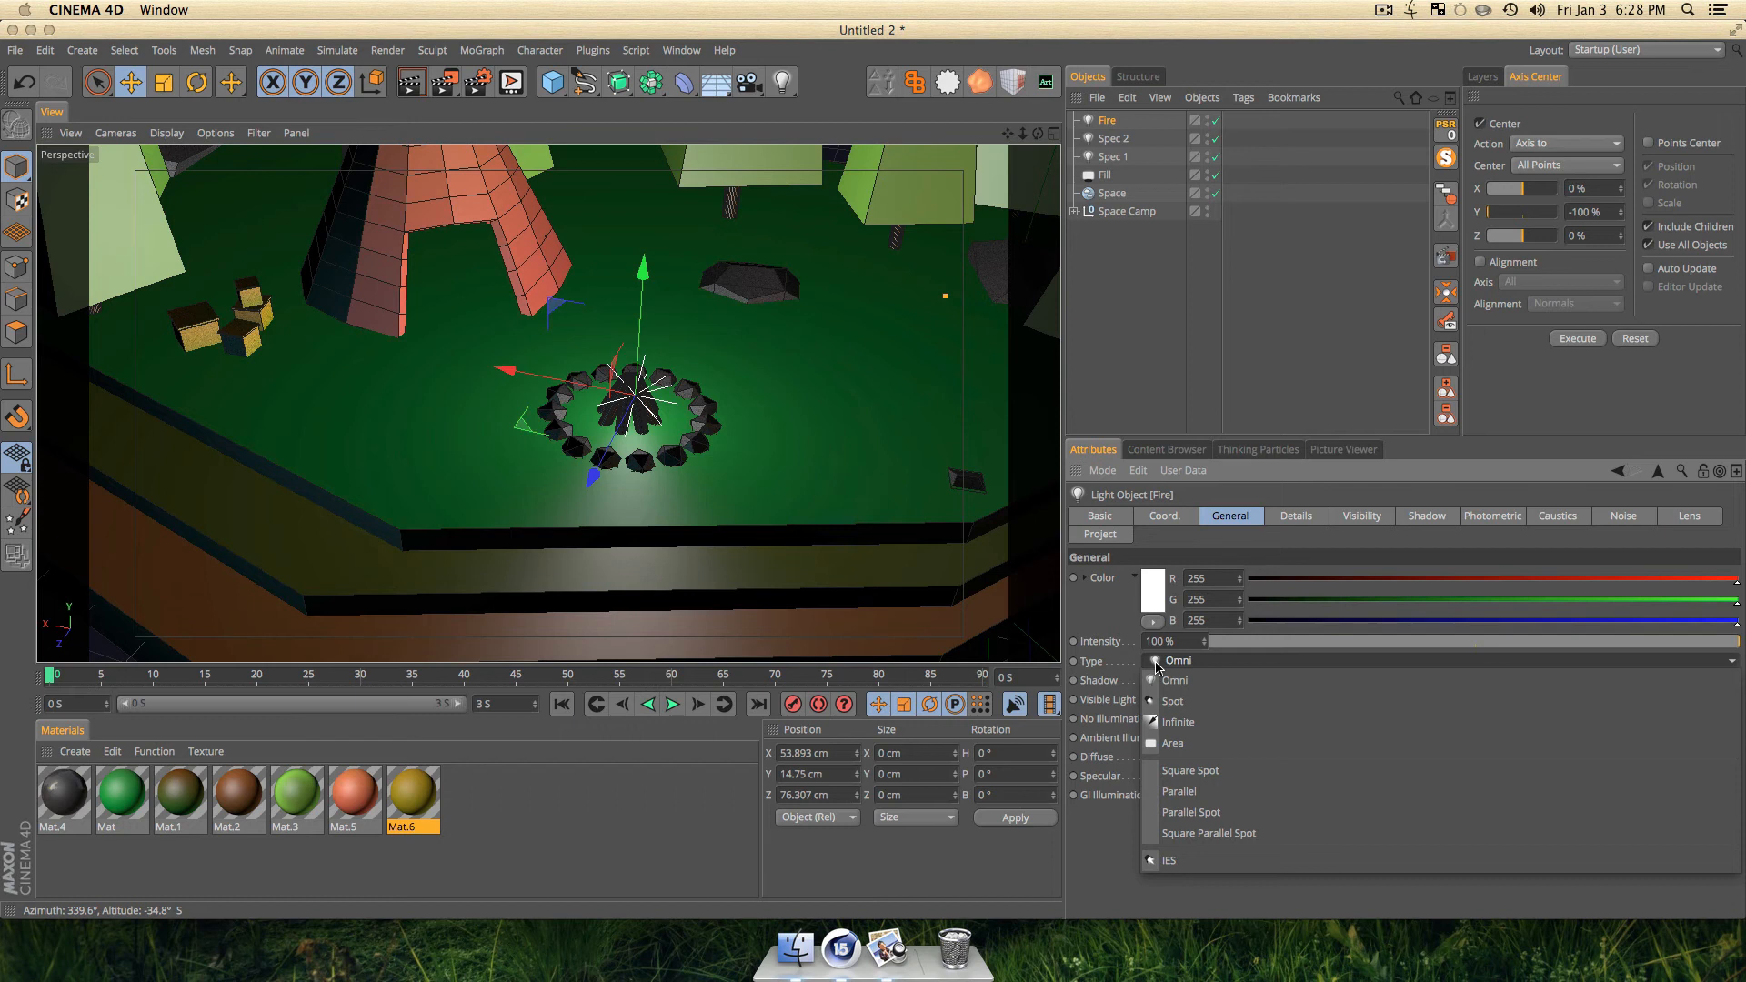
left_click(1155, 666)
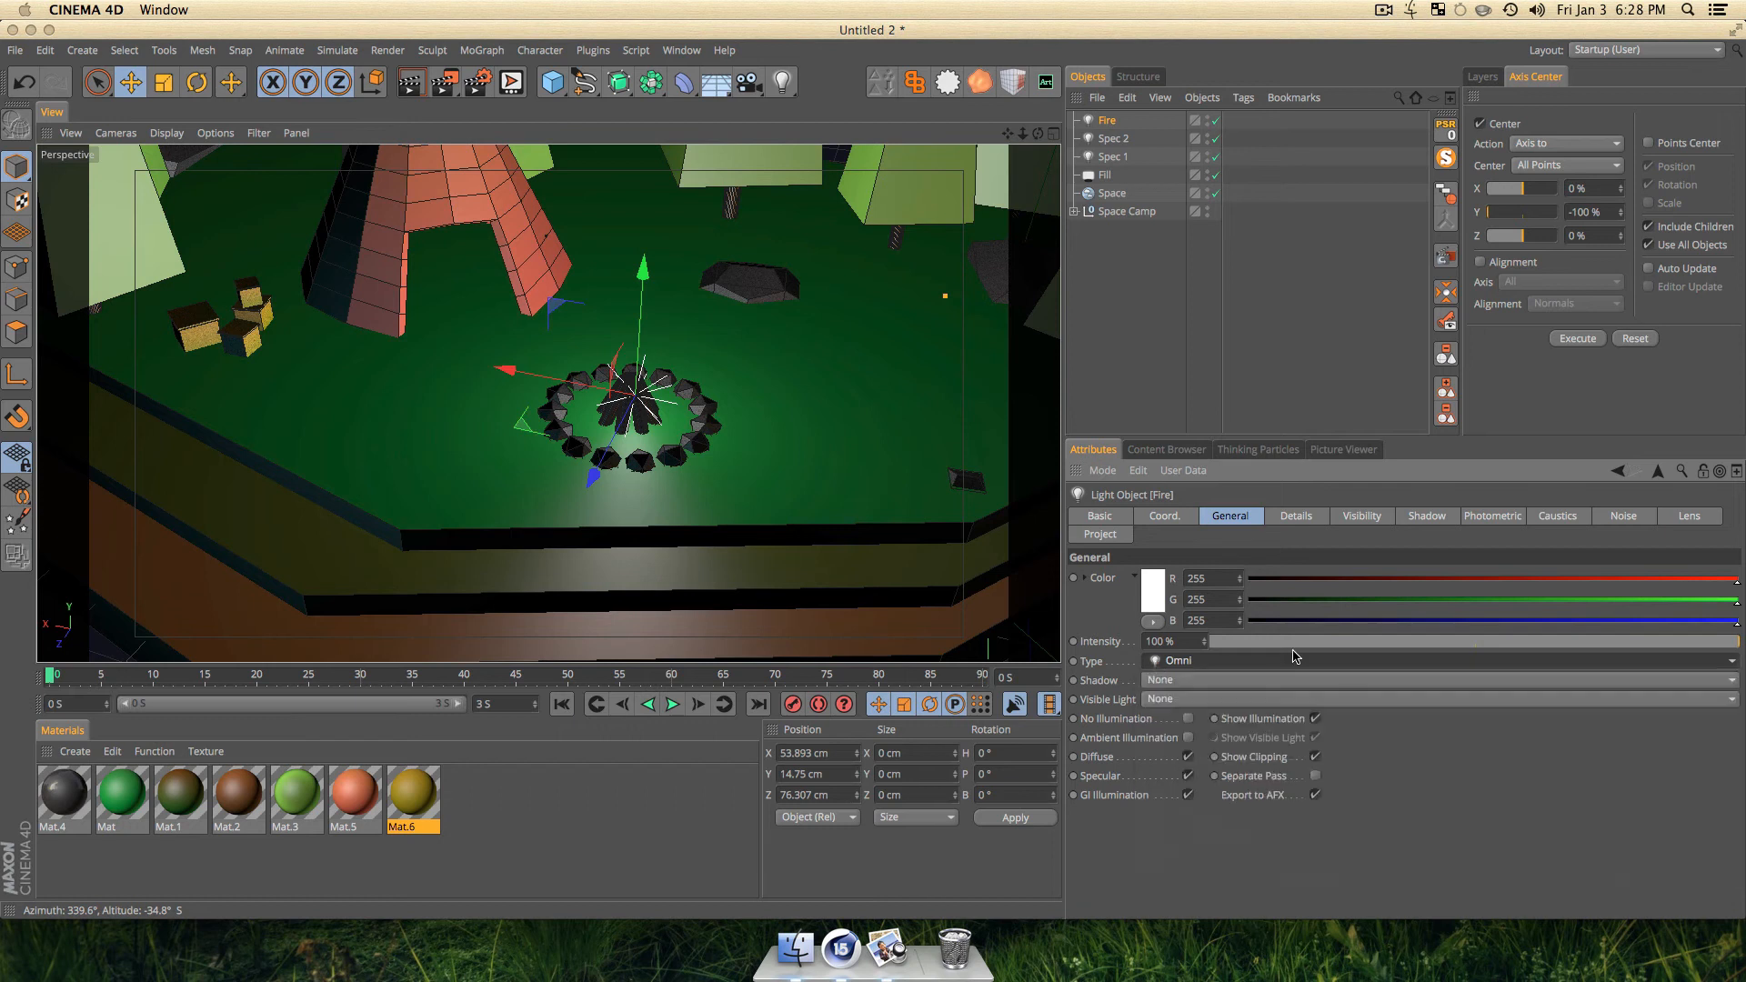
left_click(1173, 700)
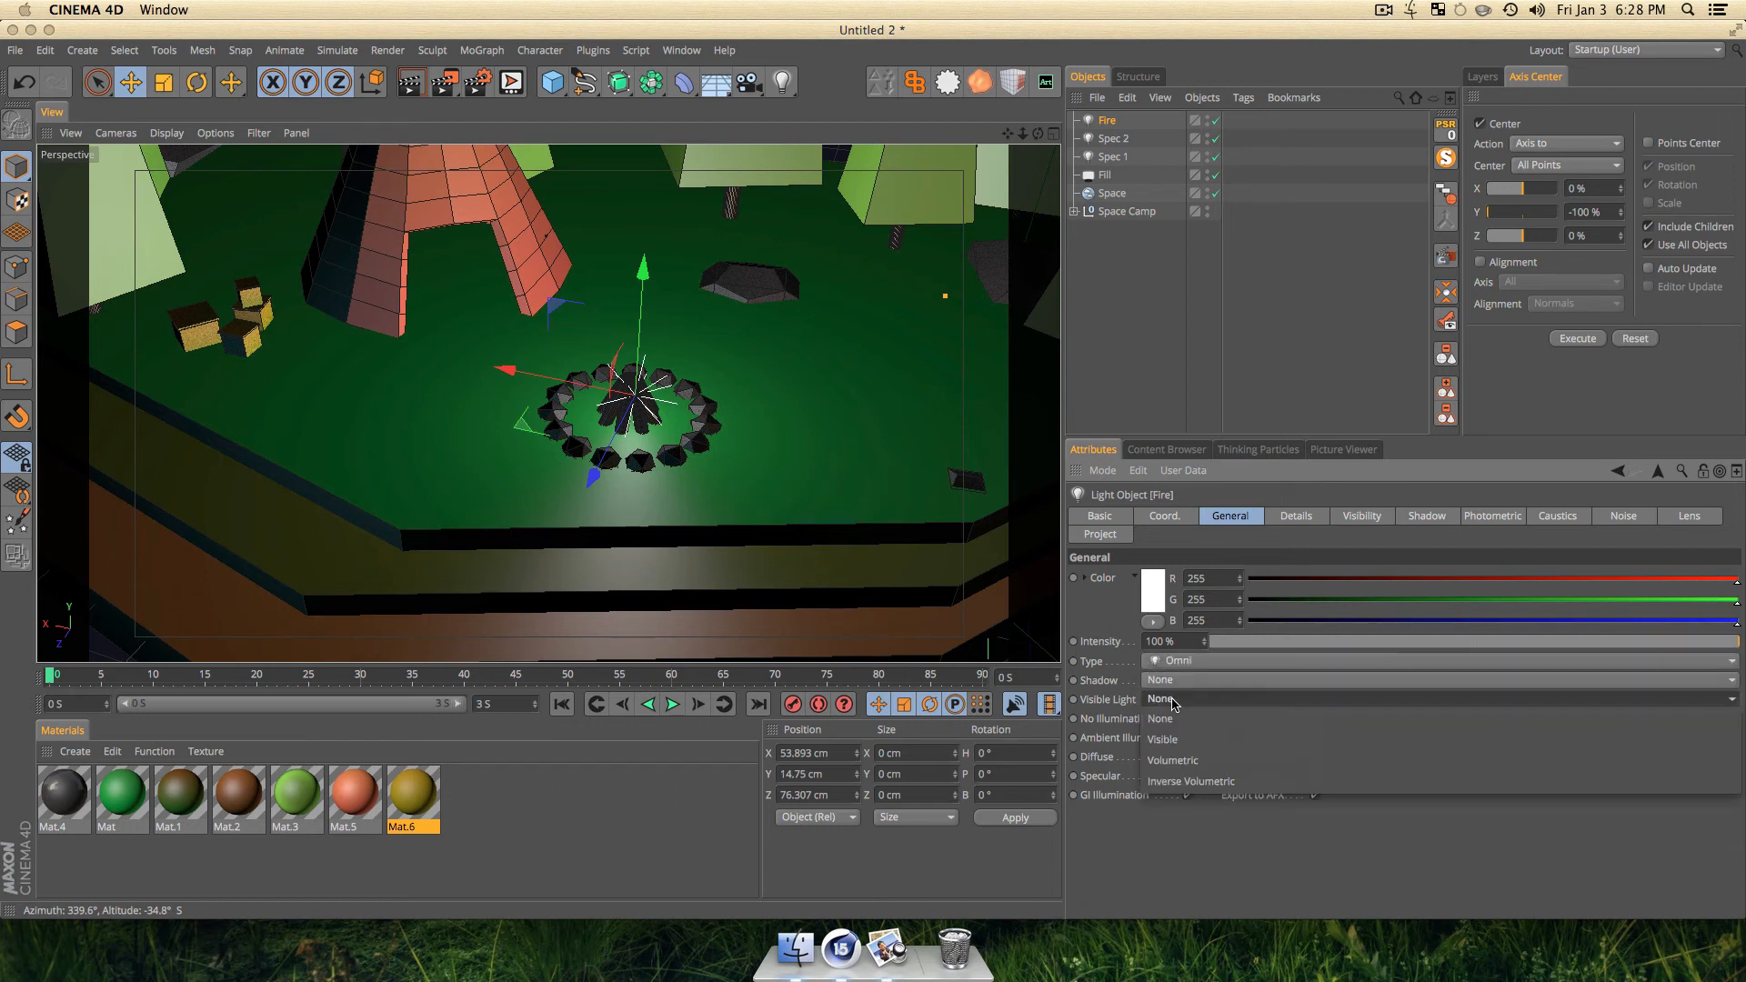
left_click(1173, 762)
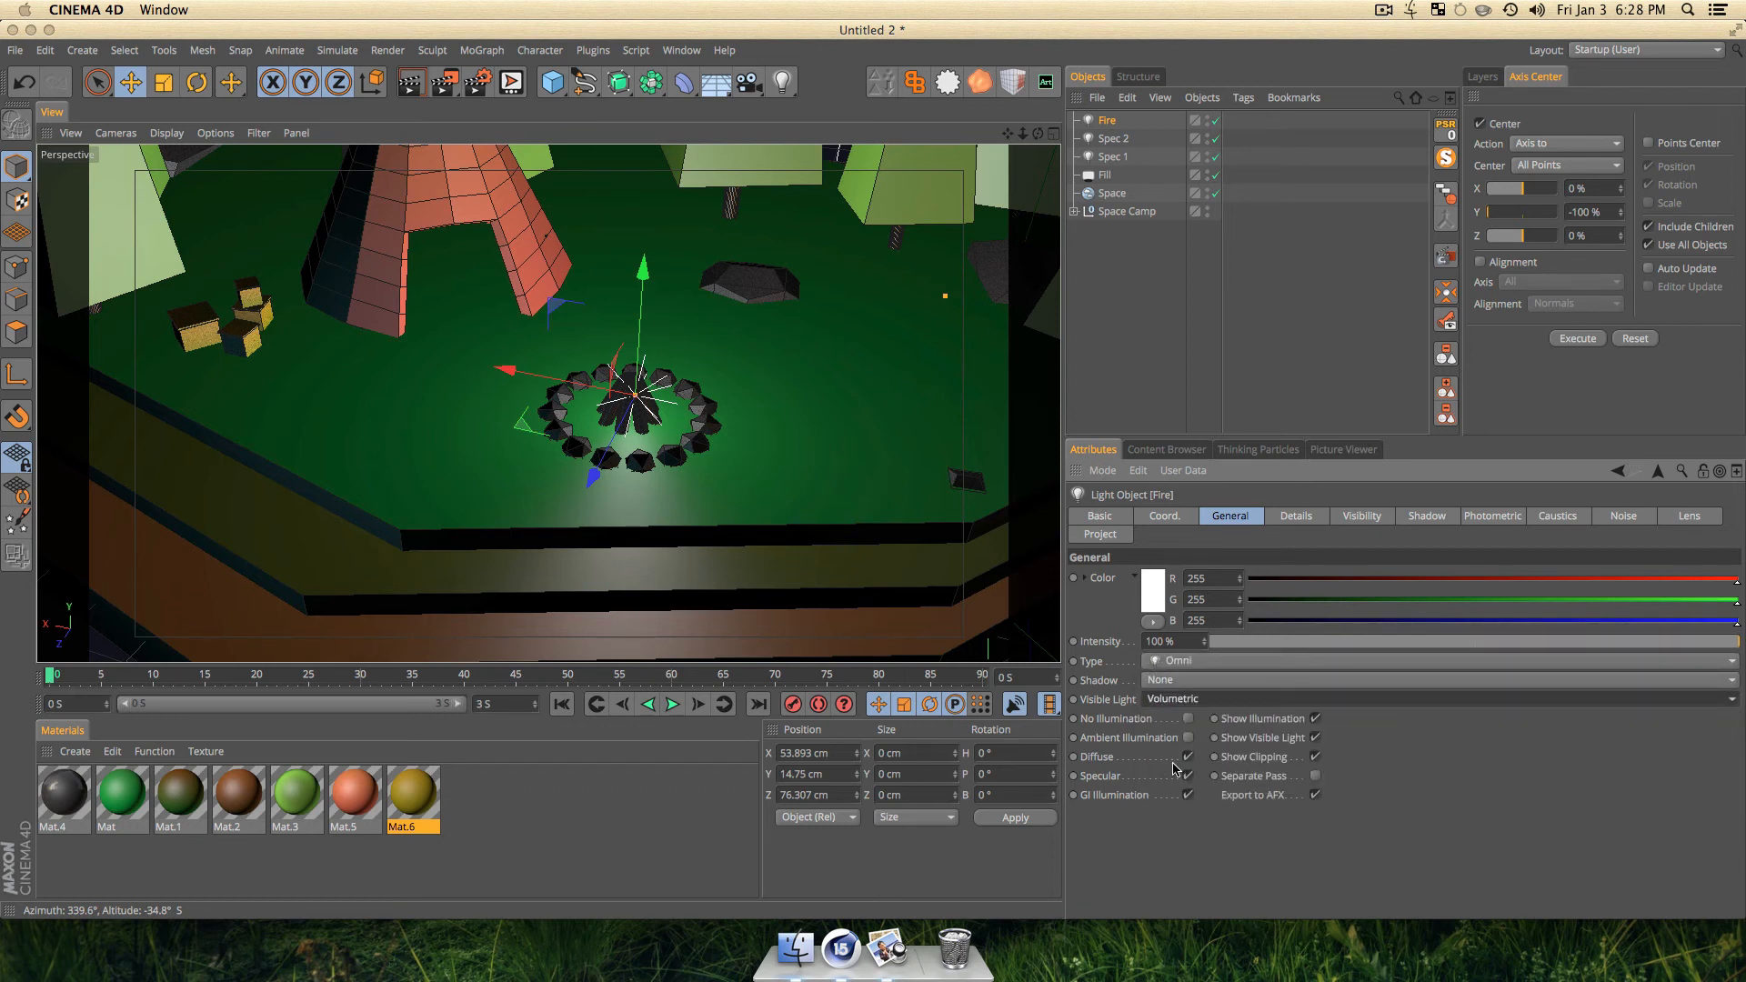
Set the Fire light's falloff to Inverse Square (Physically Accurate) and render a preview of the island.
left_click(1295, 516)
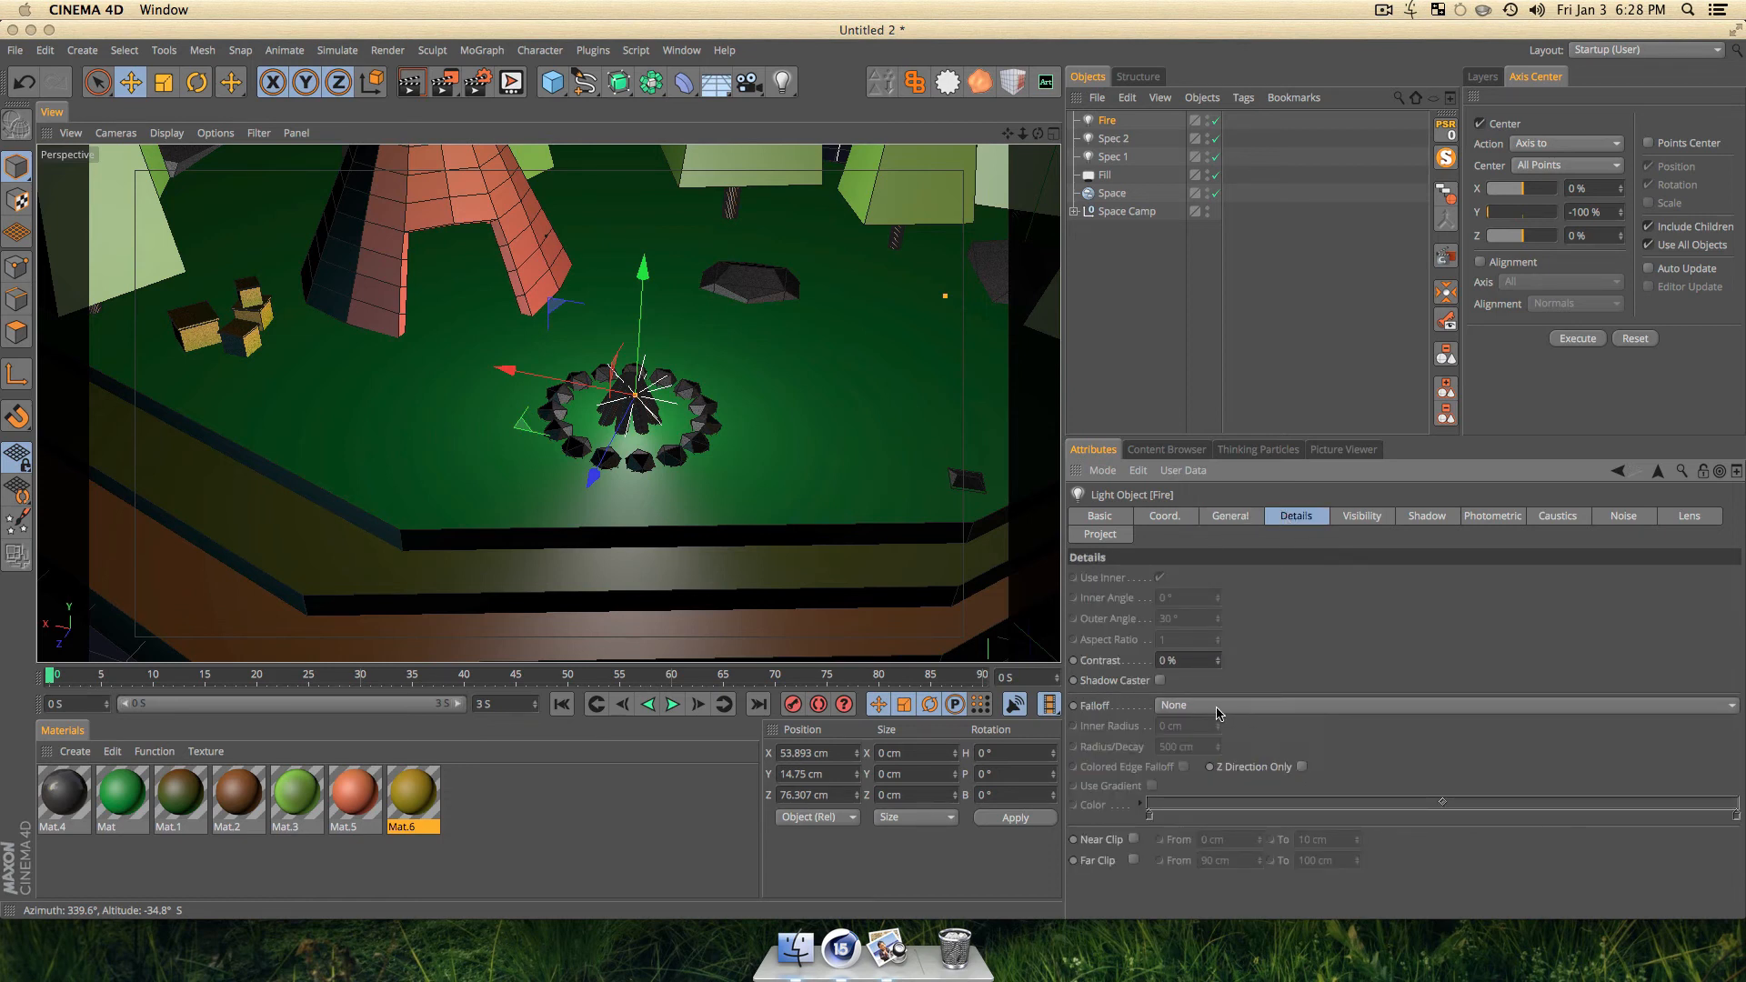
left_click(1171, 708)
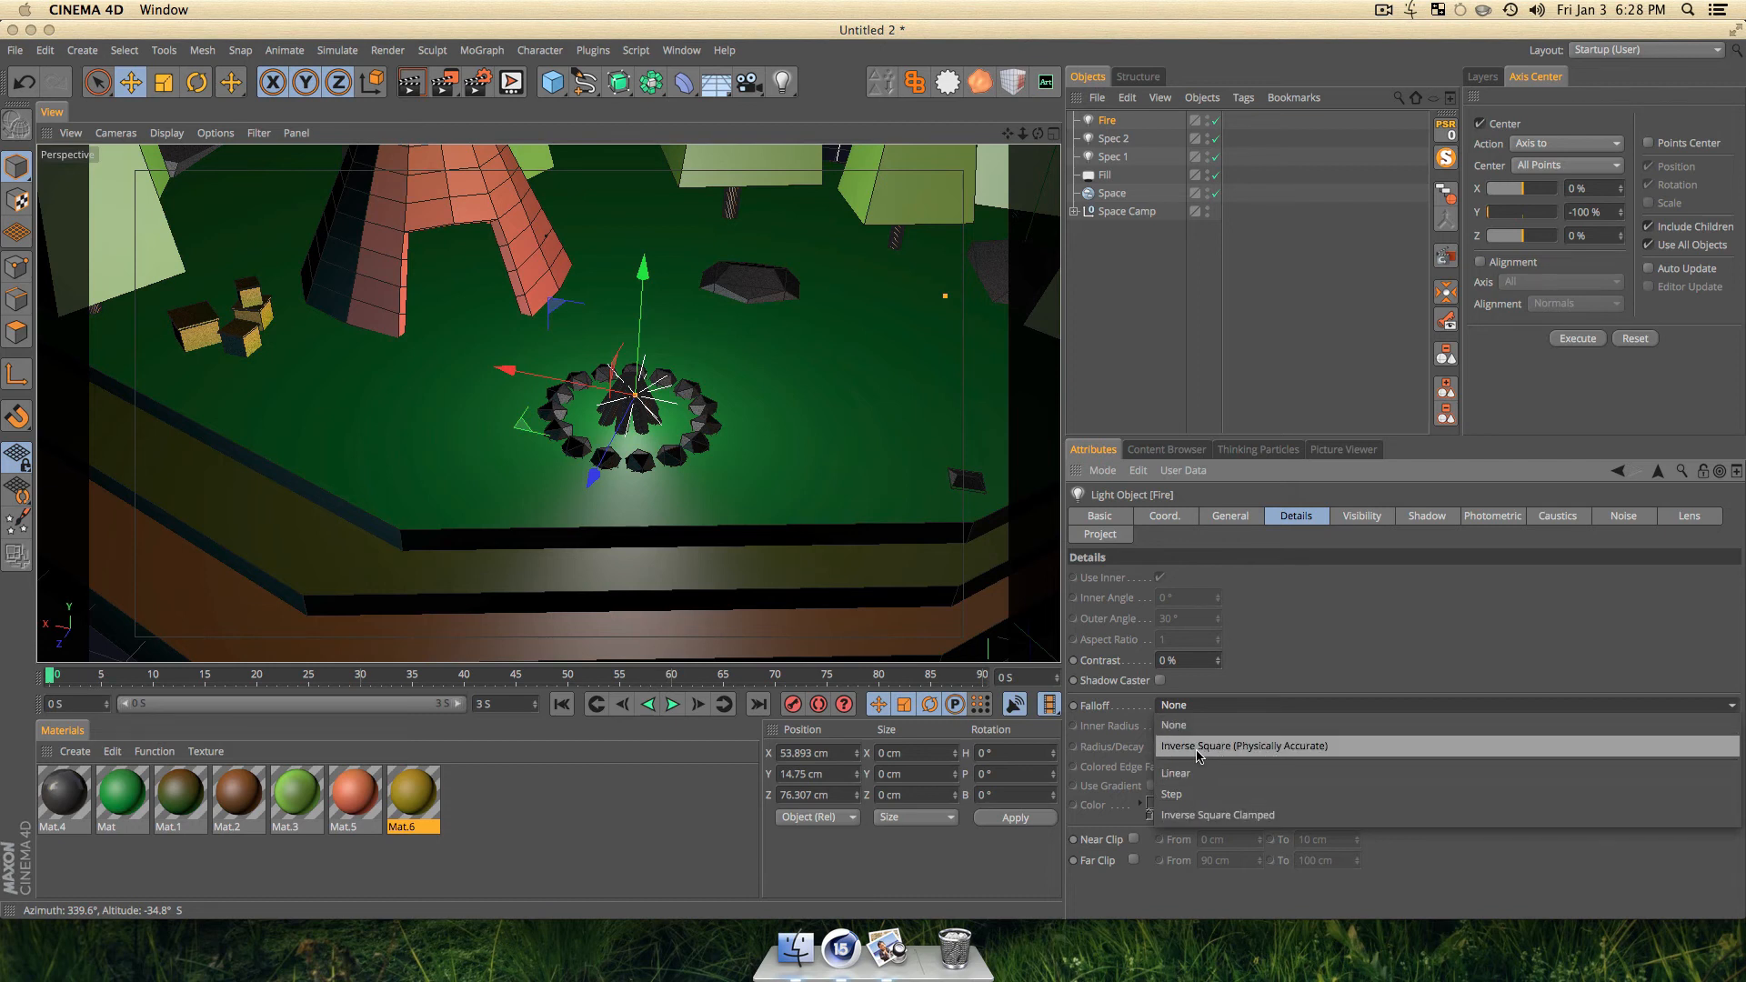
left_click(1300, 747)
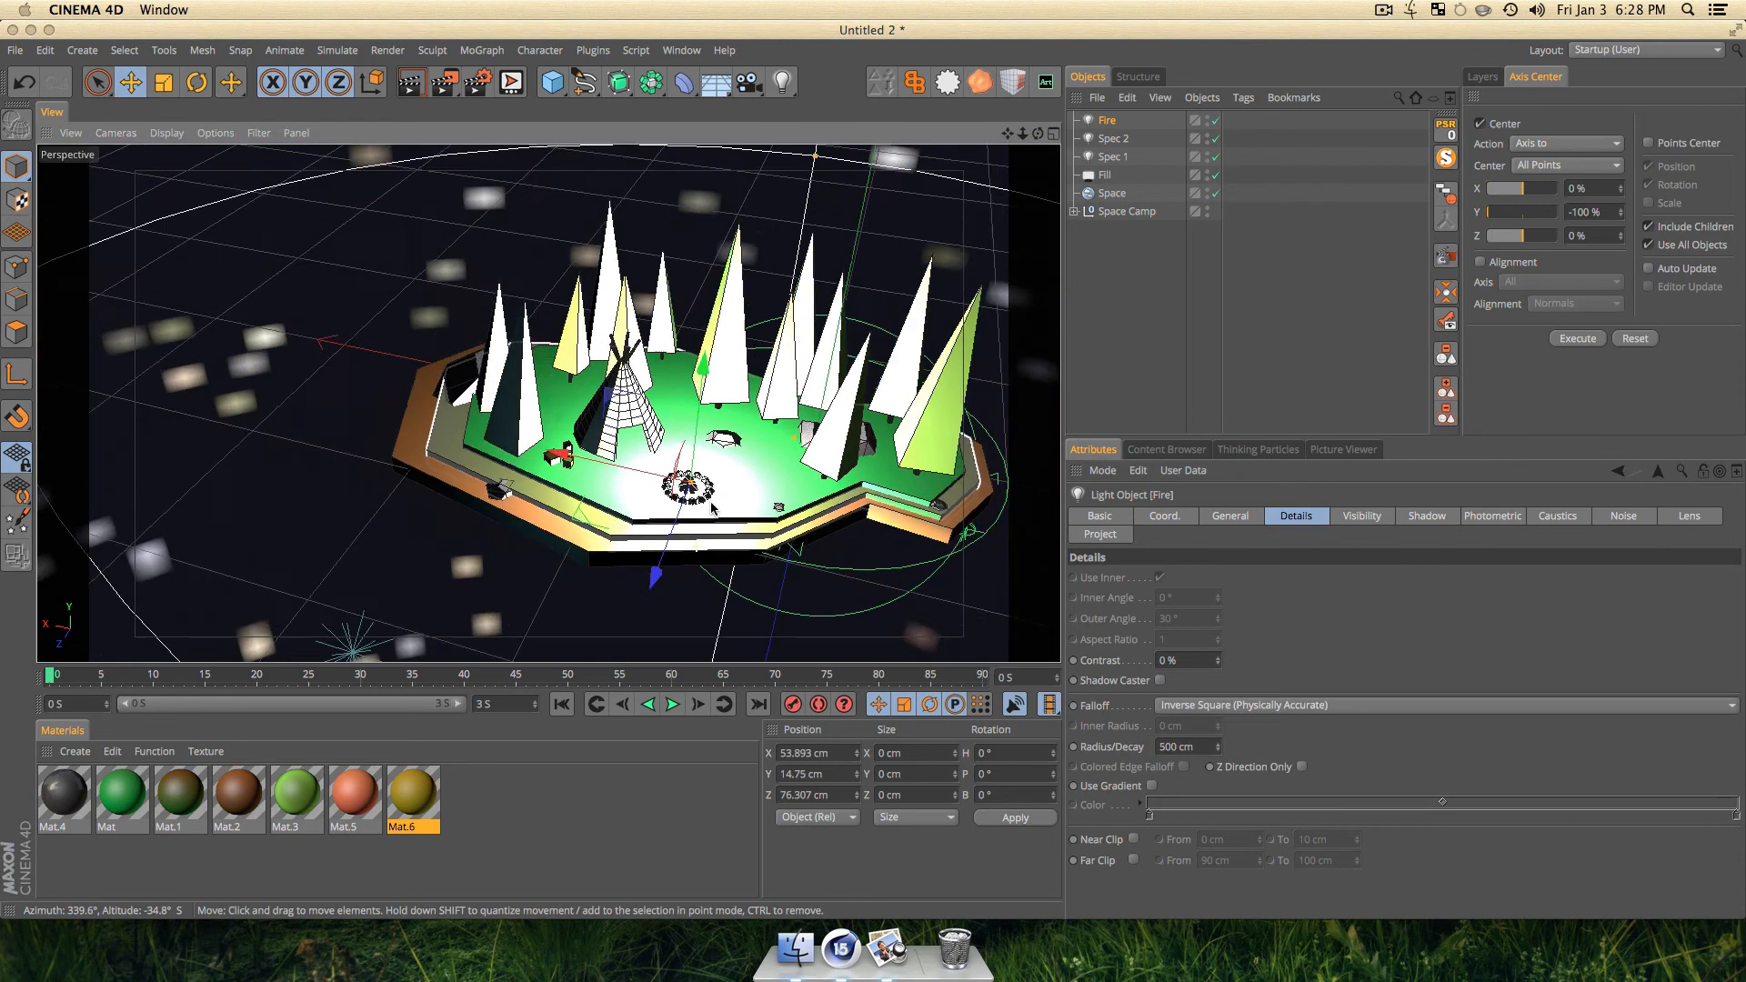
key("super+r")
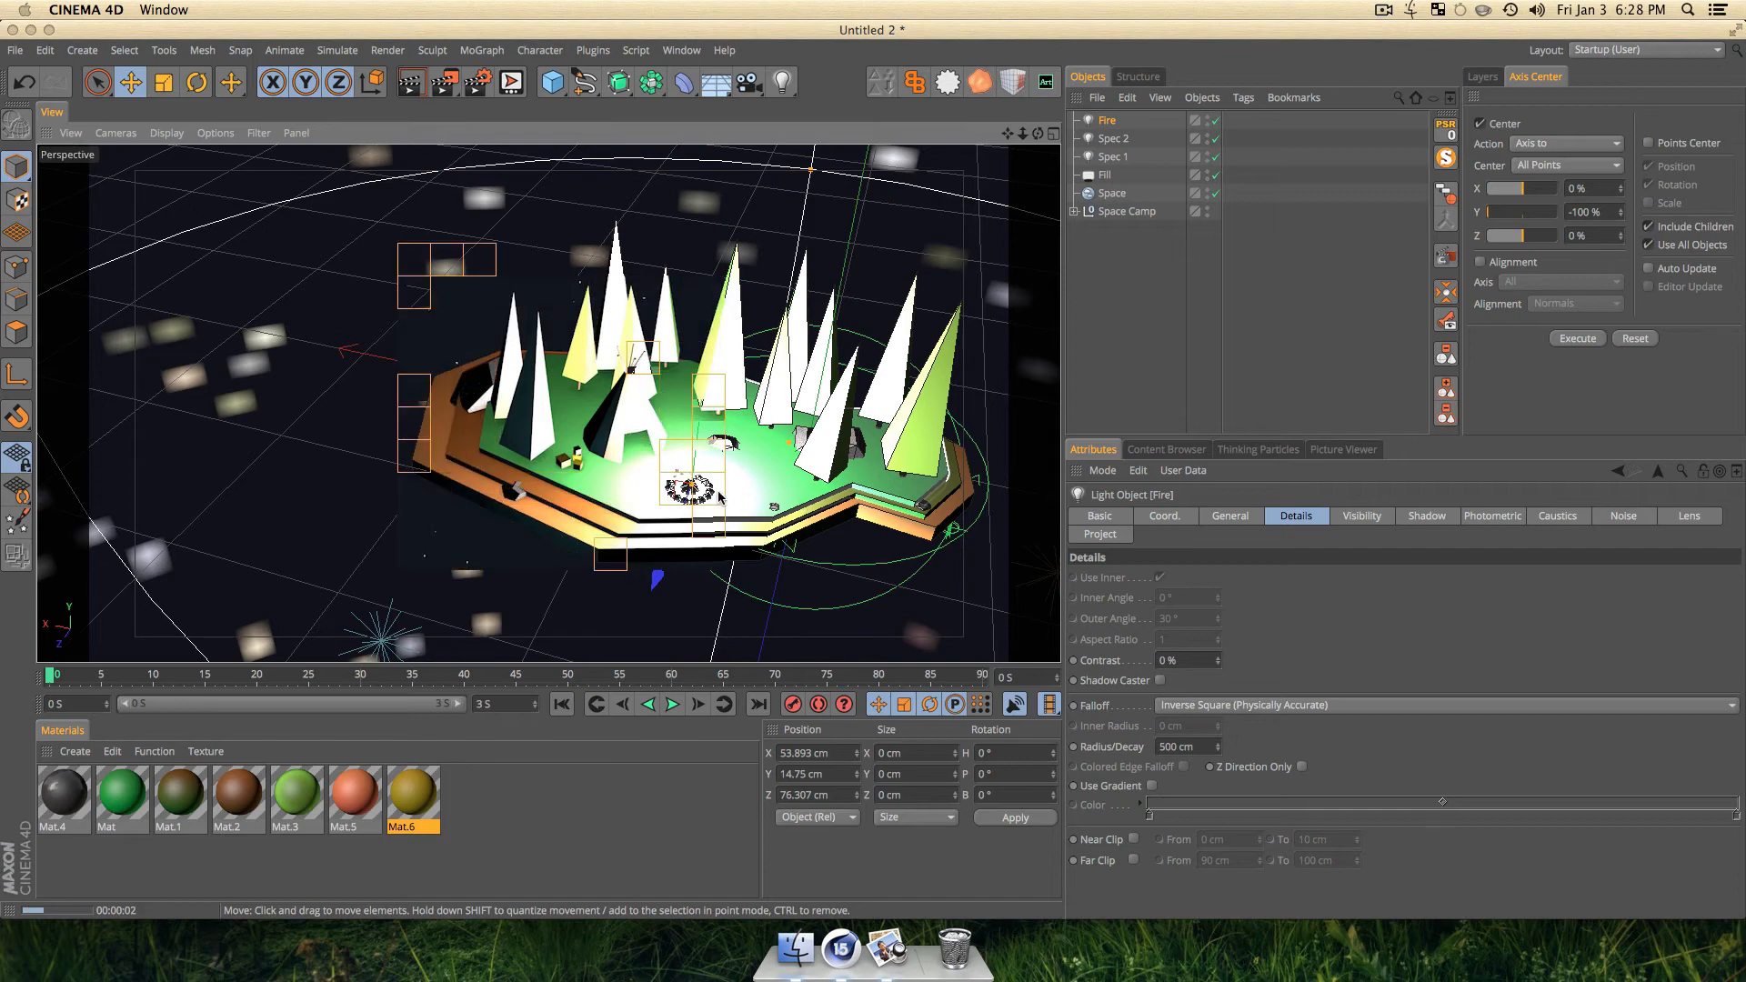
Scale the Fire light down around the campfire until its falloff radius is about 24.5 cm.
scroll(750, 534, "down", 3)
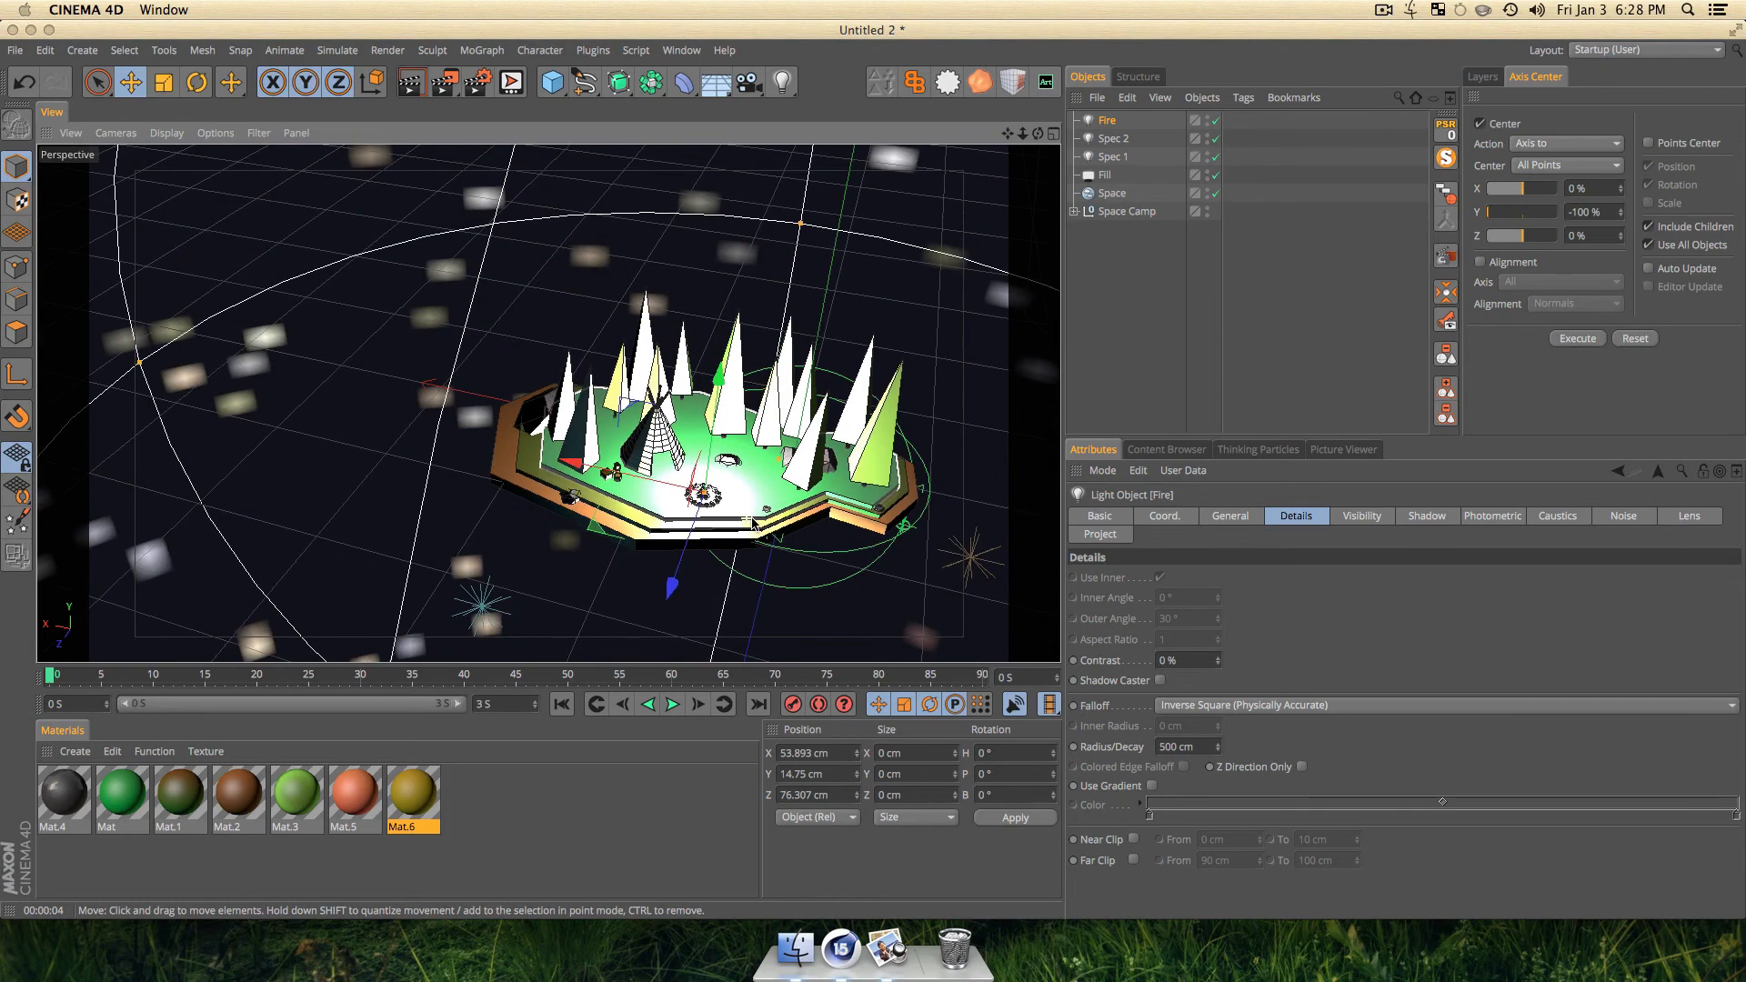
key("1")
left_click_drag(750, 534, 674, 335)
scroll(707, 412, "down", 5)
key("3")
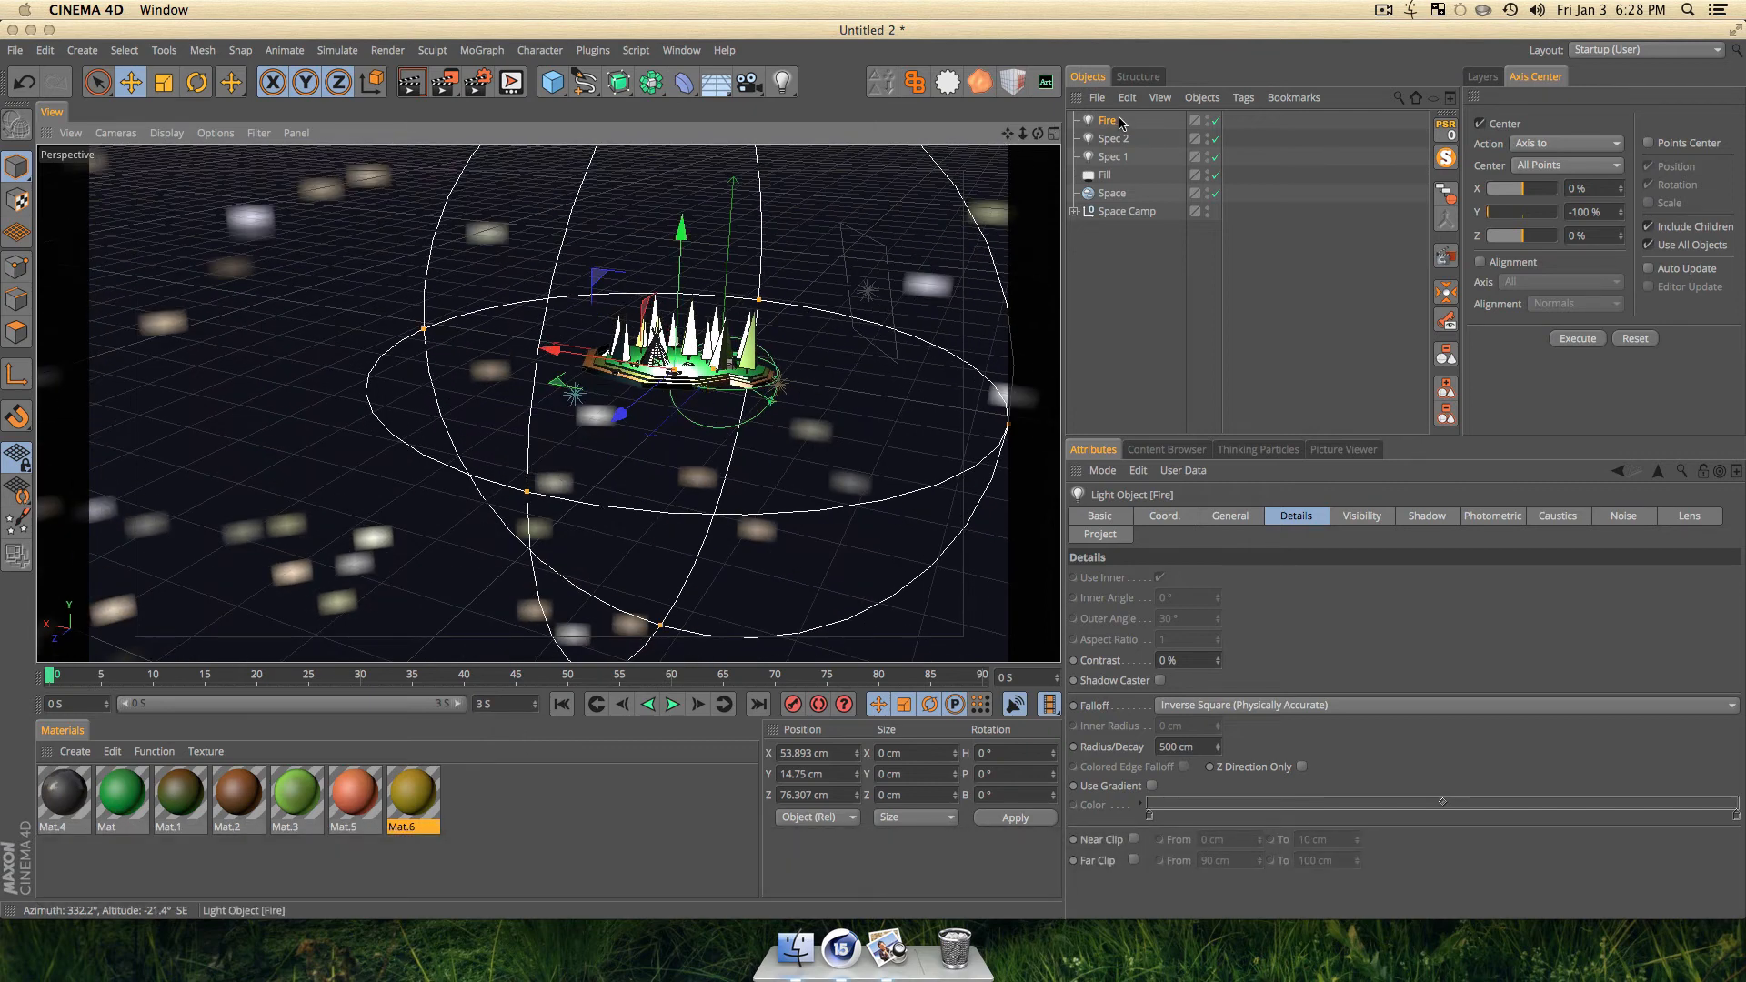
key("t")
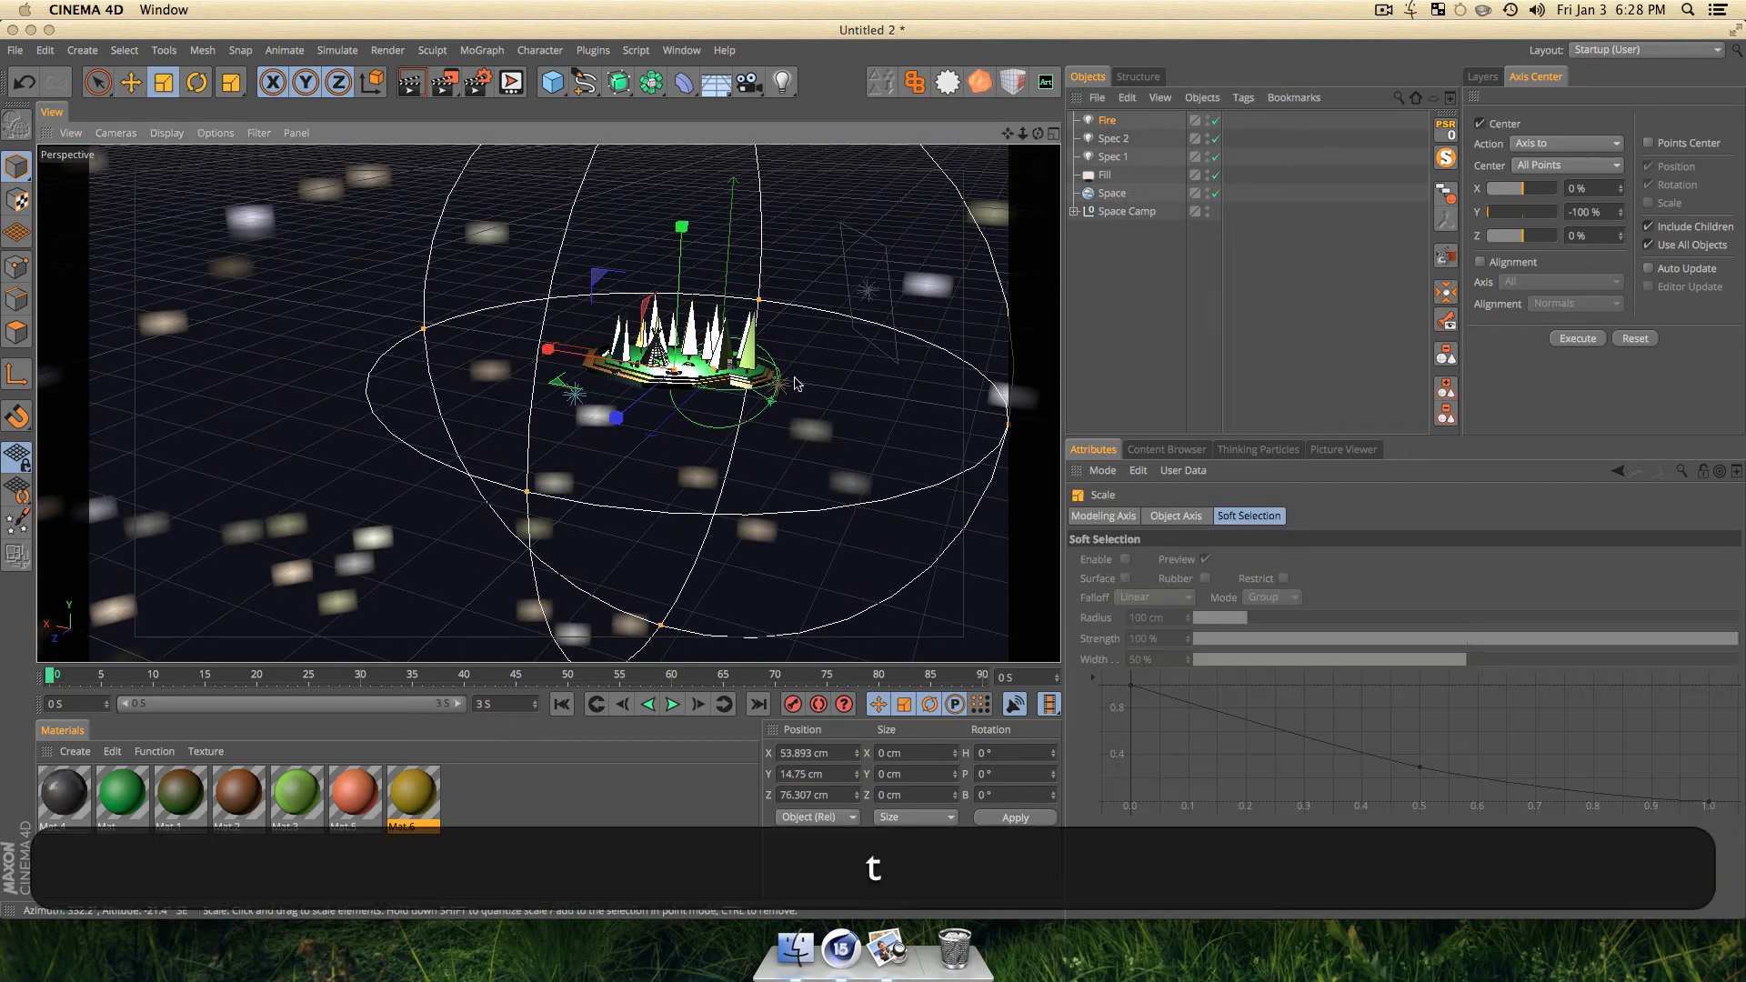
left_click_drag(922, 333, 325, 519)
scroll(677, 322, "up", 10)
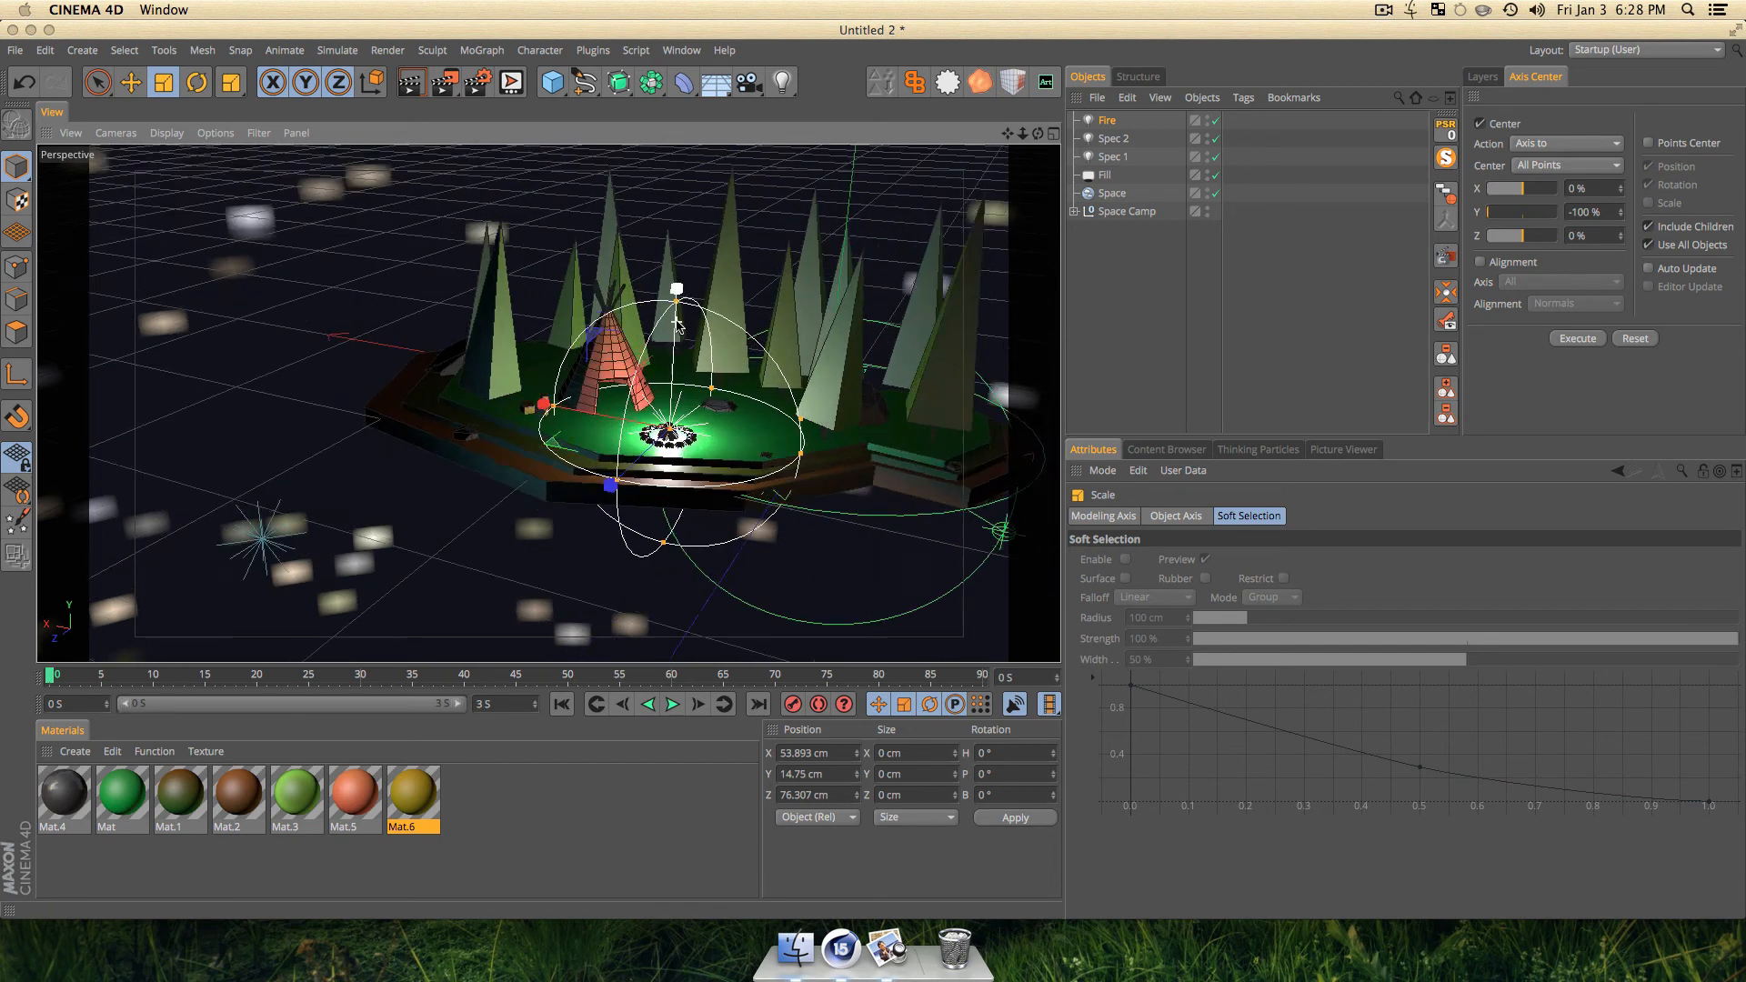
scroll(677, 323, "up", 5)
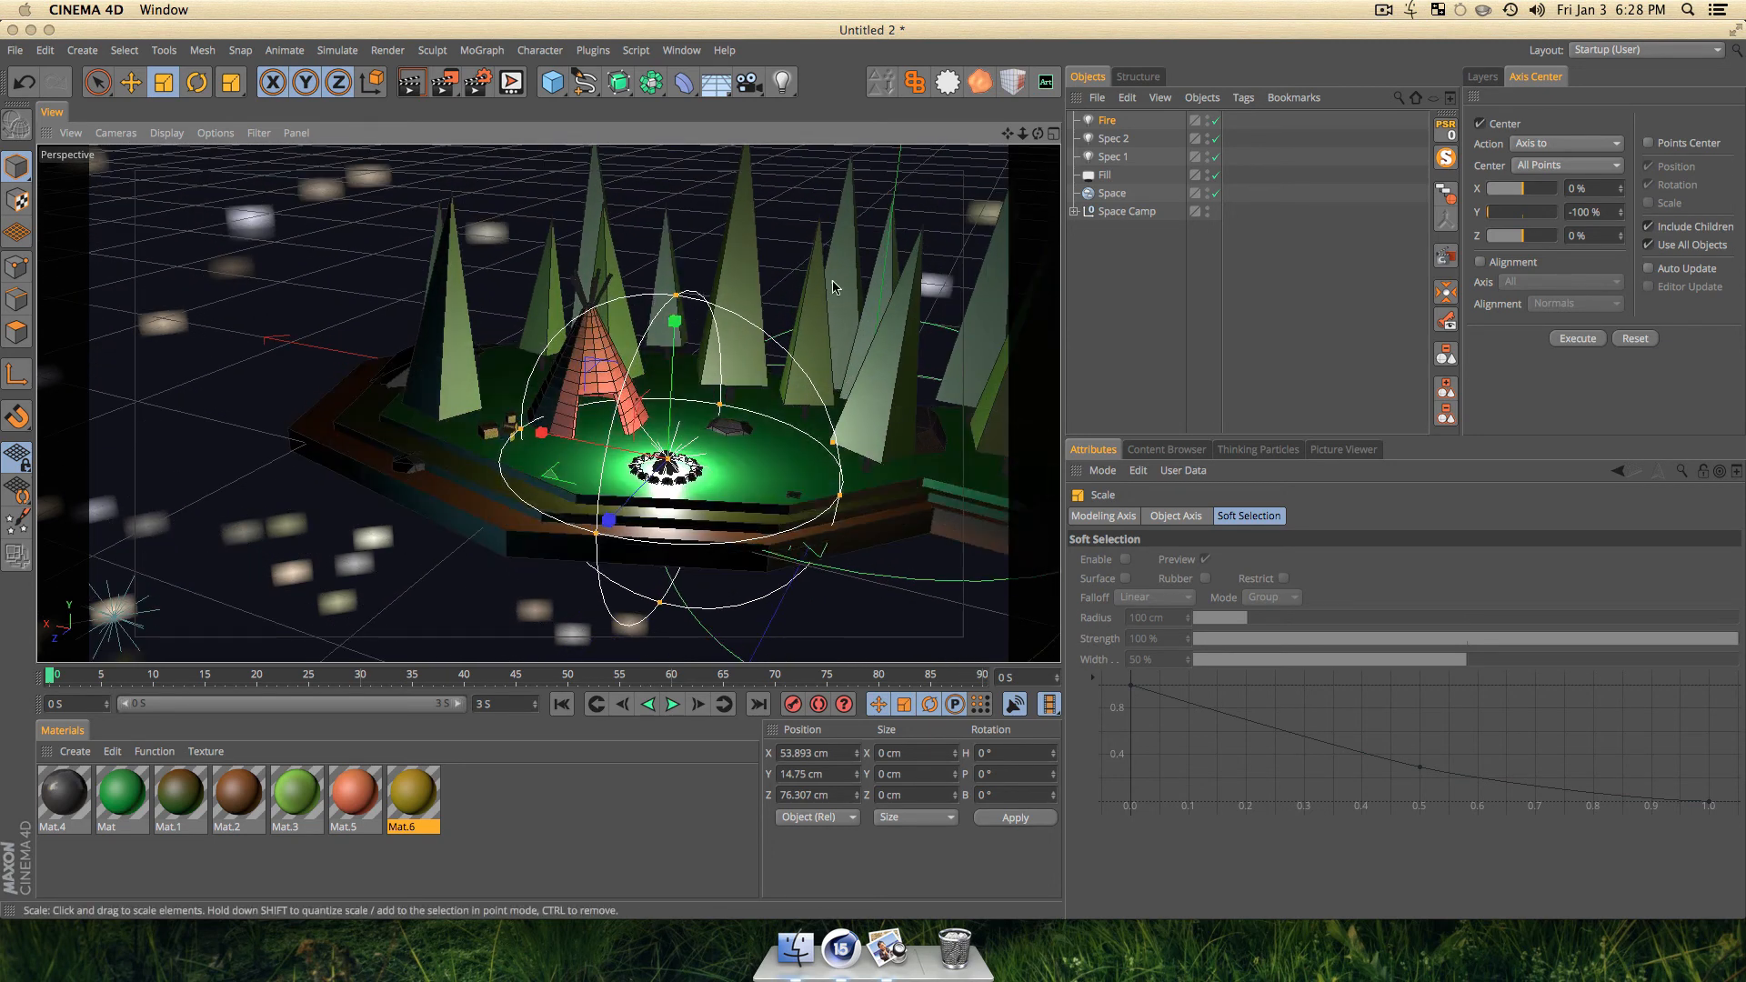
key("t")
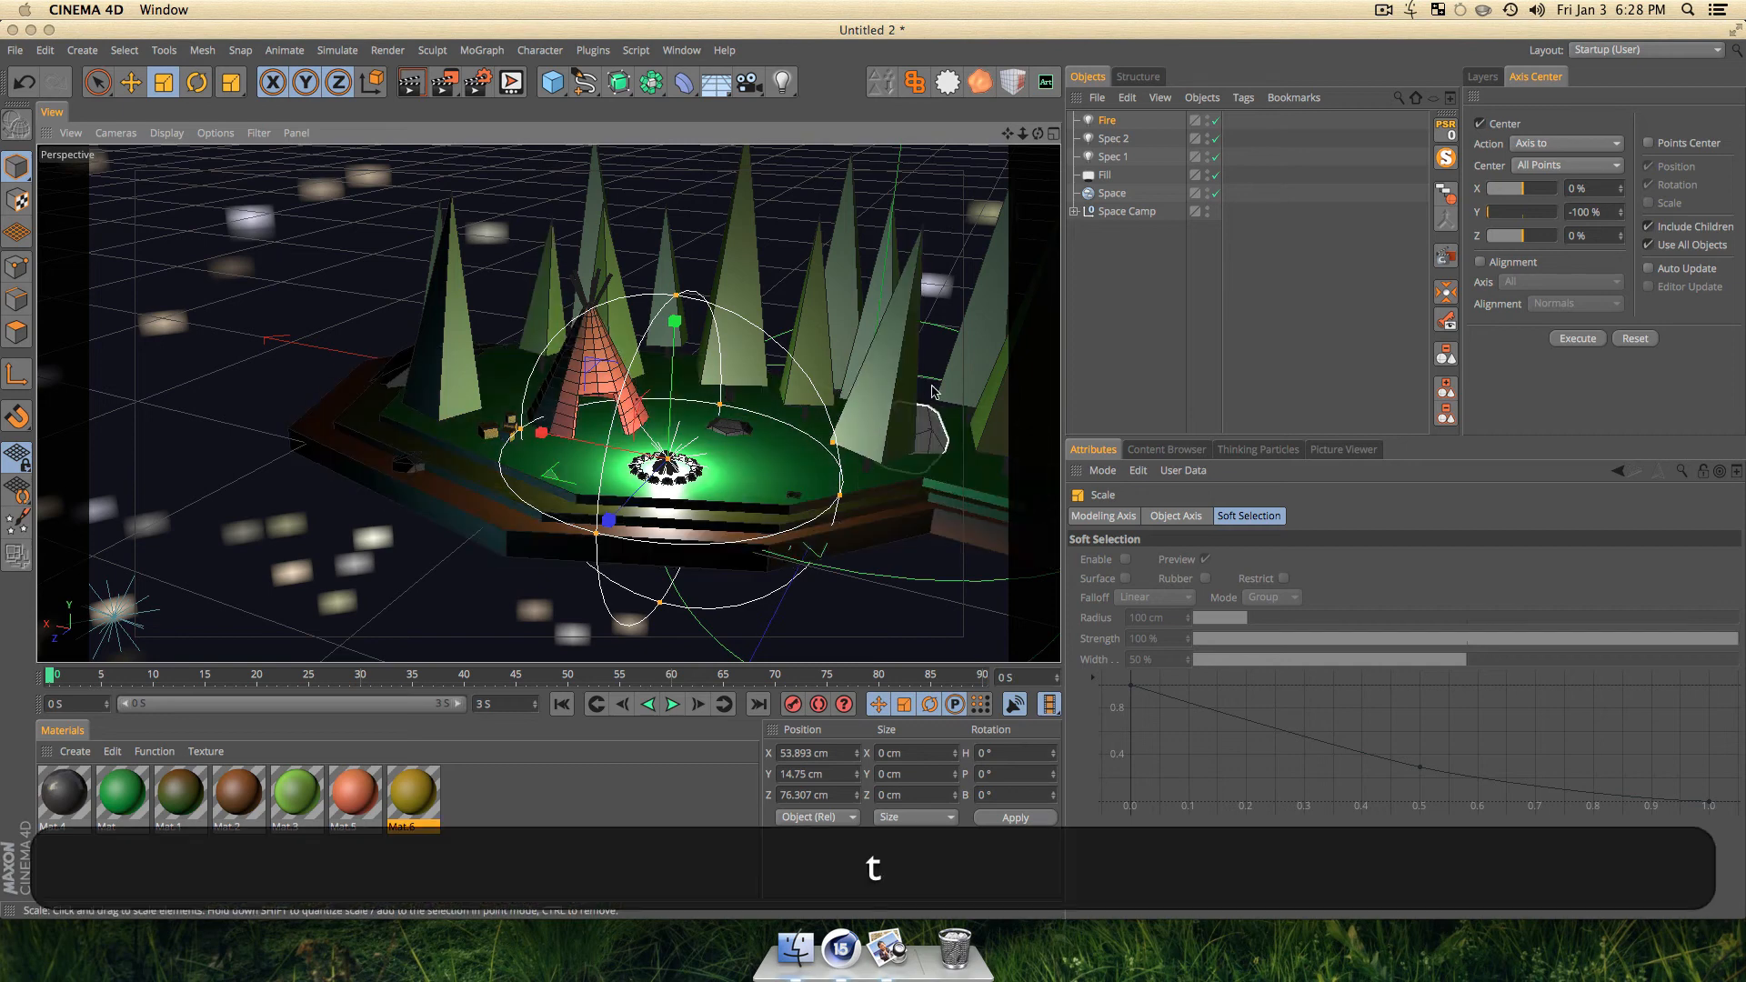
left_click_drag(910, 428, 650, 393)
key("3")
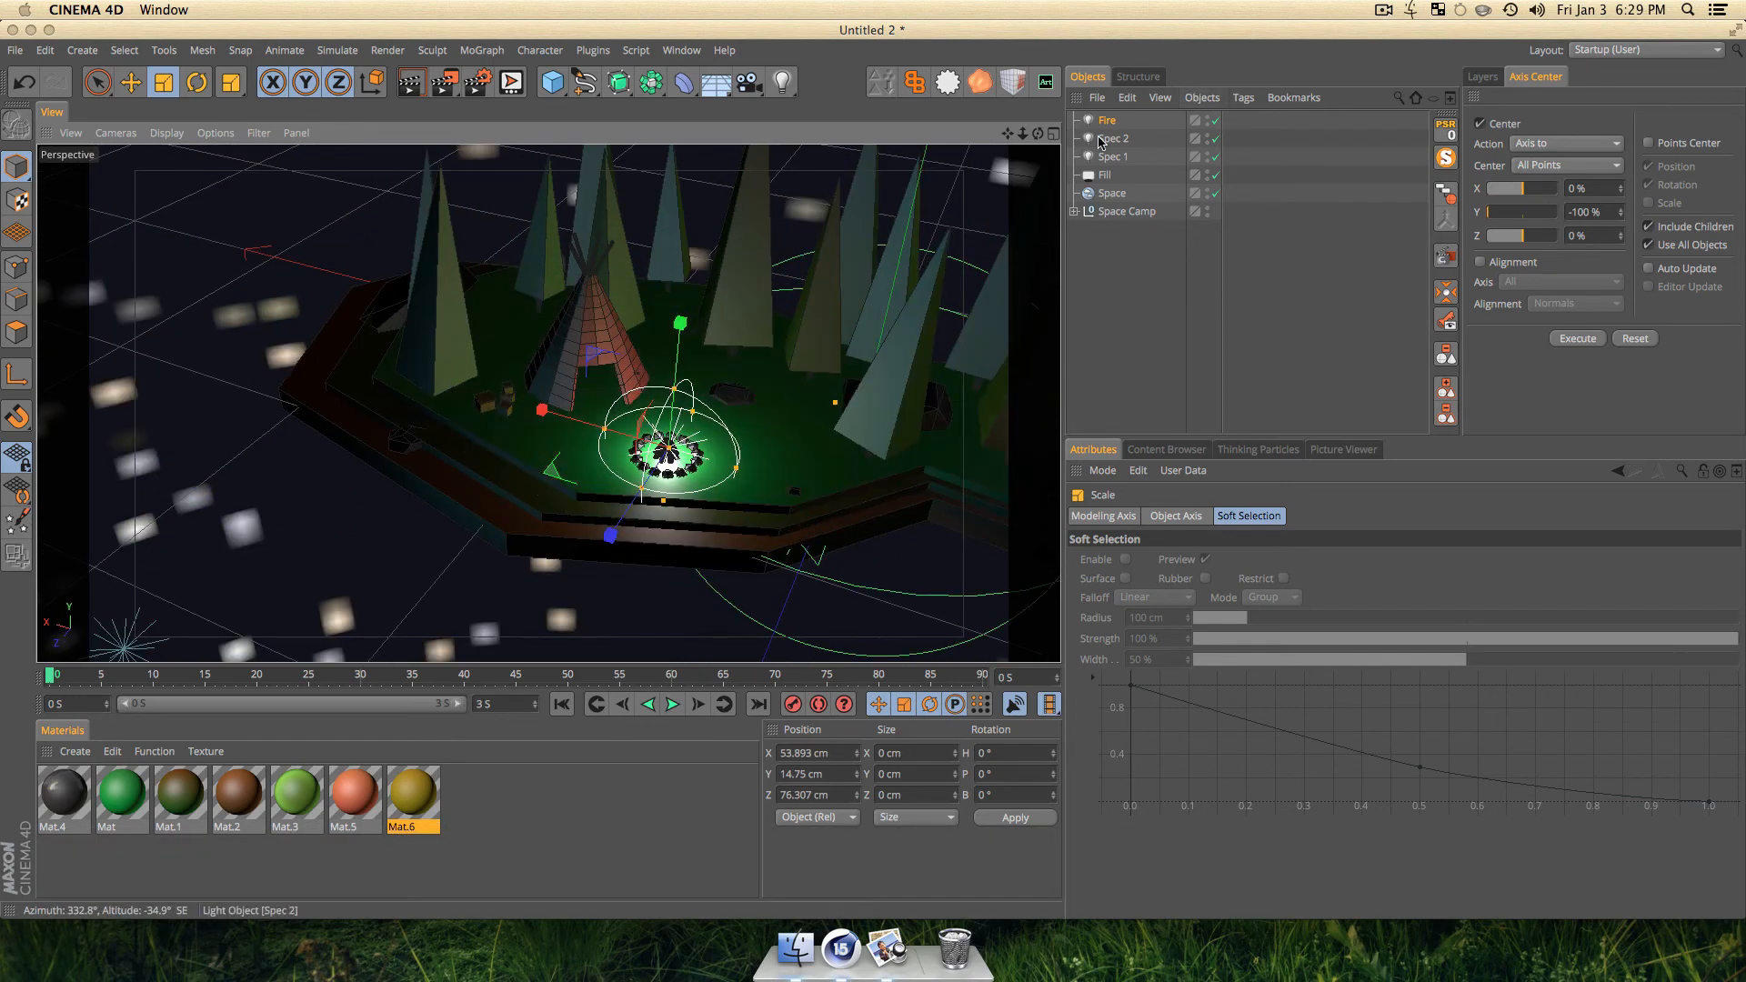
Set the Fire light's color to pure red (255, 0, 0) and its intensity to about 4%.
left_click(1103, 123)
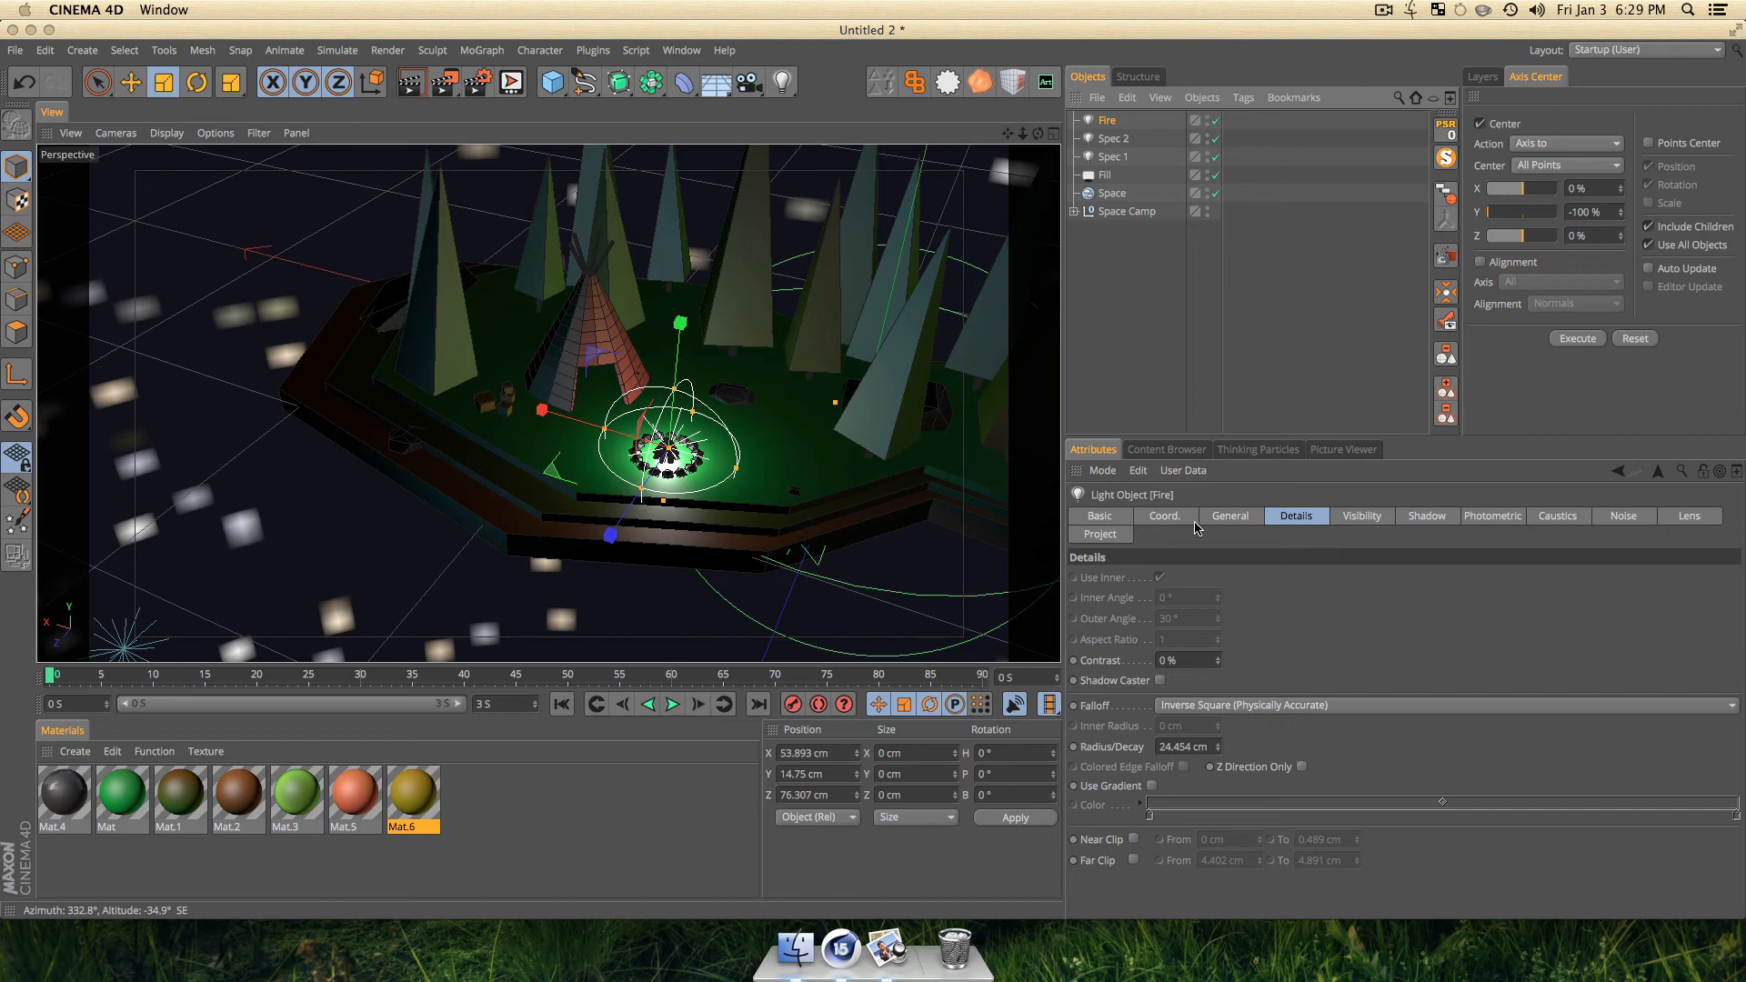
left_click(1229, 516)
left_click(1151, 589)
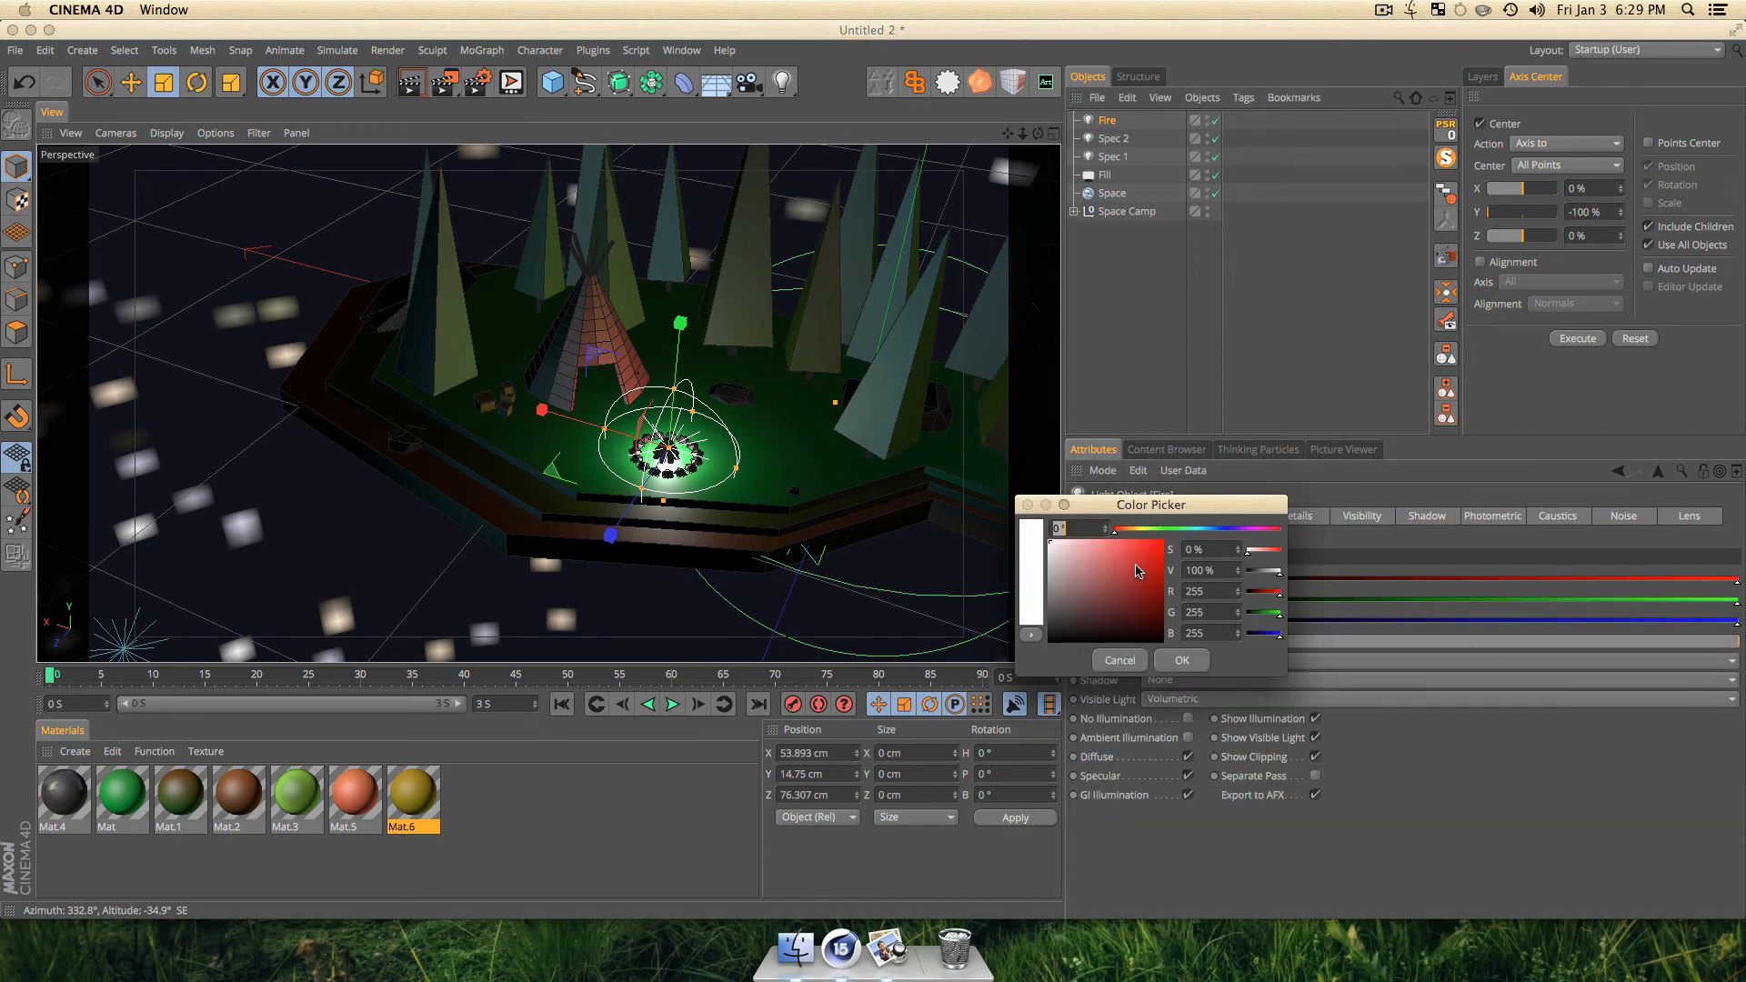
left_click(1180, 661)
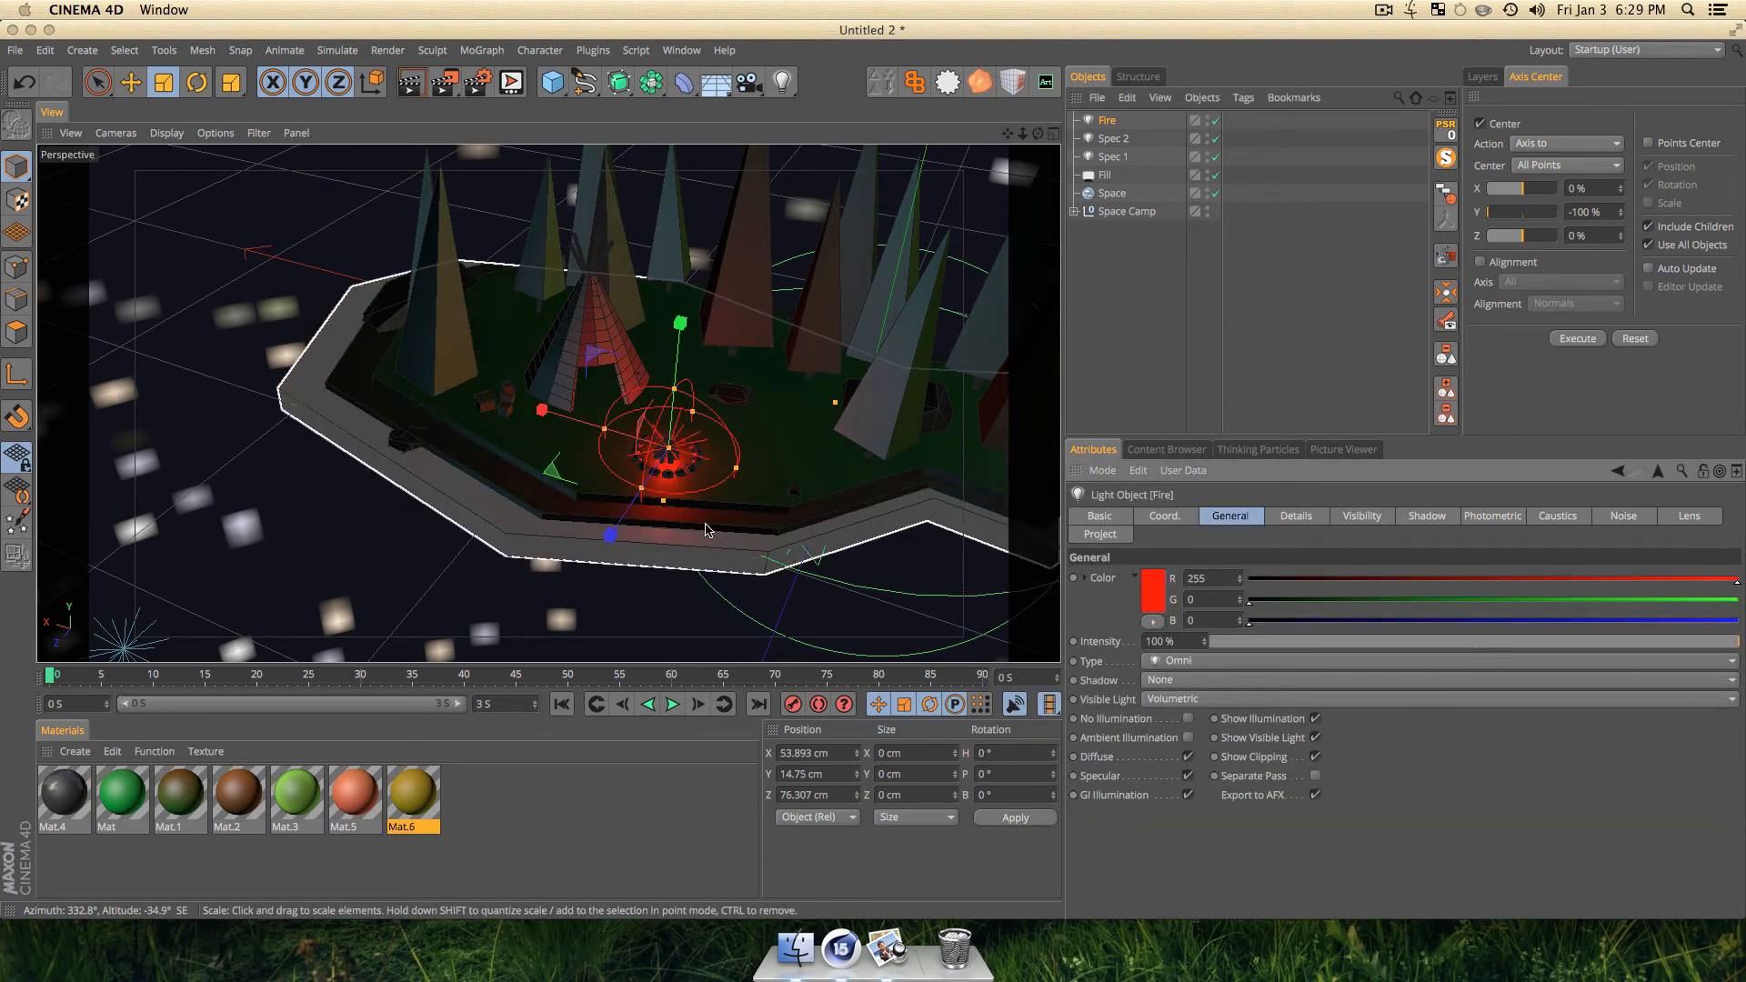
left_click_drag(1266, 642, 1243, 642)
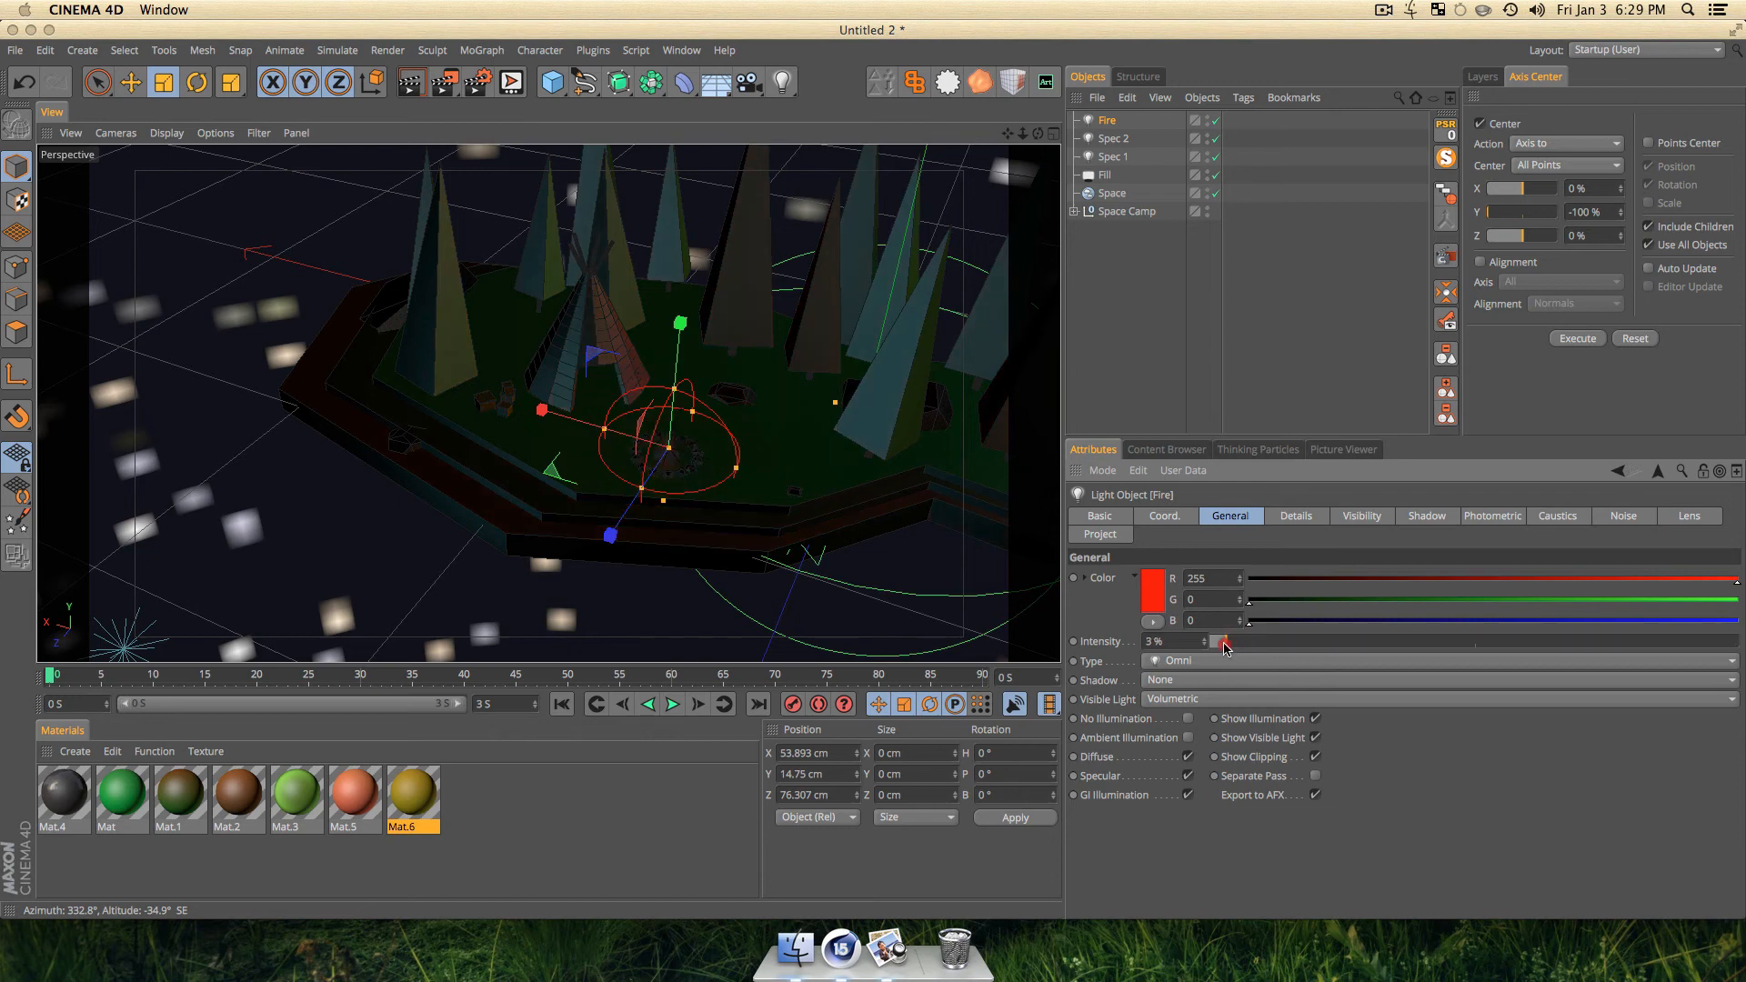
Render a preview of the whole island from a lower, more distant angle.
left_click(1136, 359)
key("3")
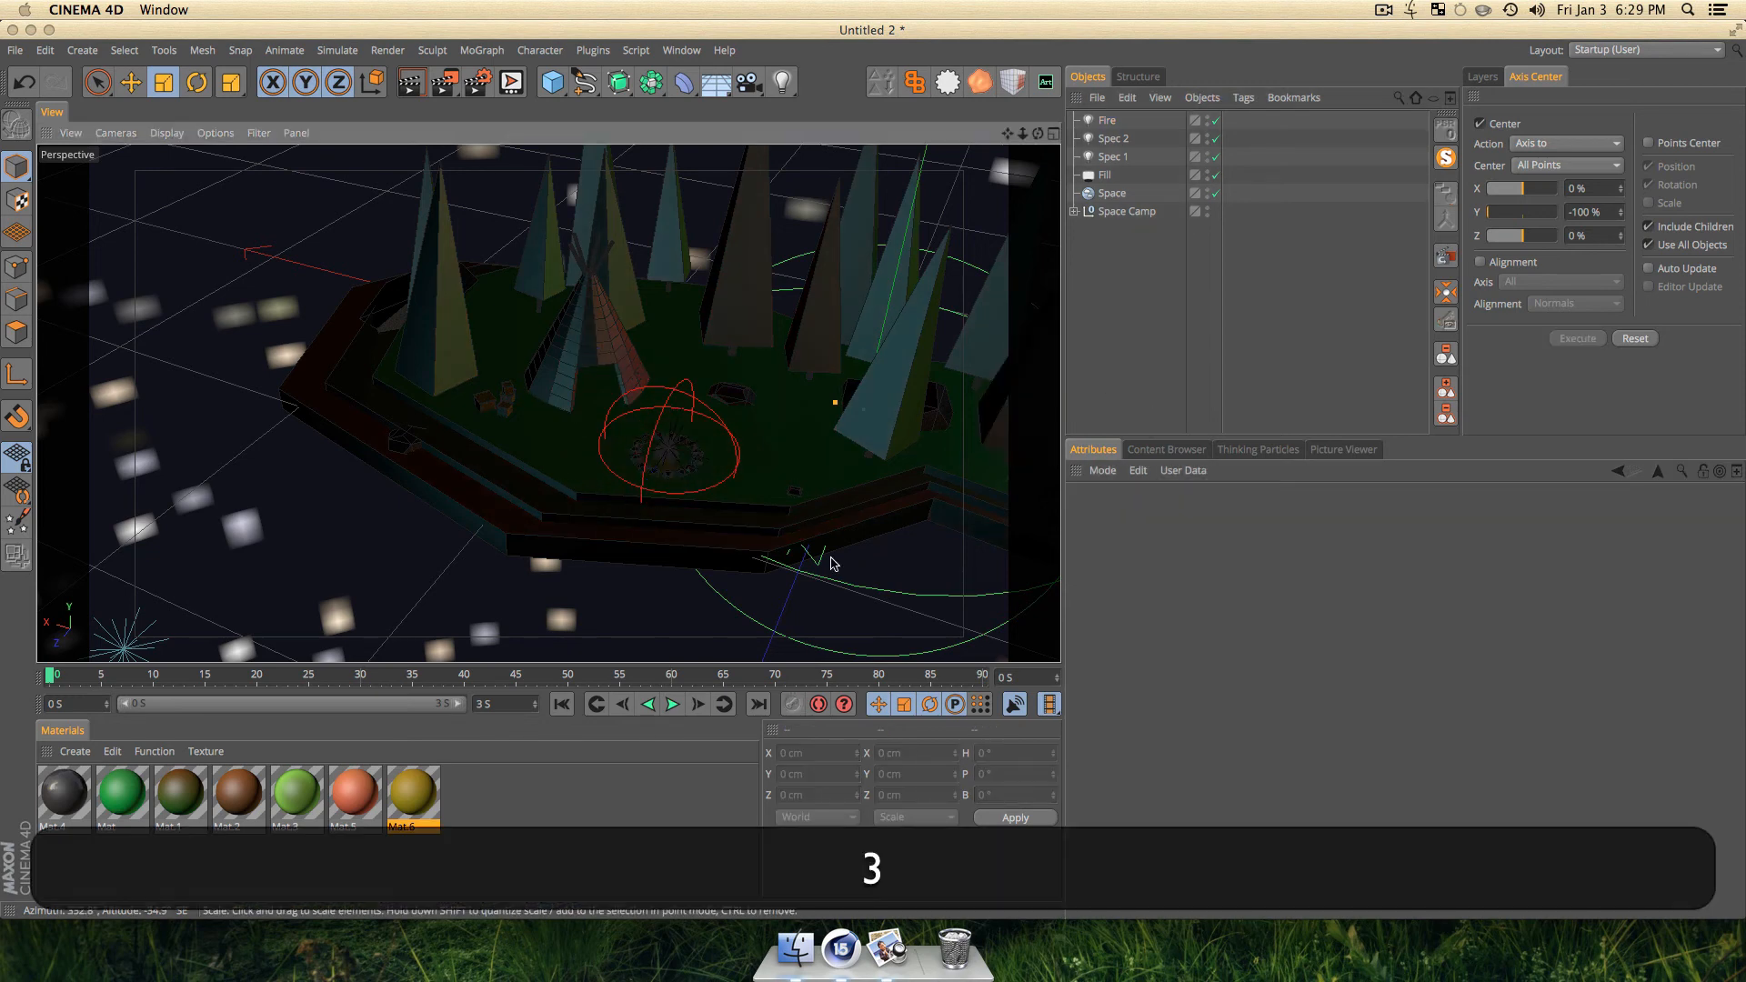
left_click_drag(828, 557, 657, 472)
scroll(850, 503, "down", 5)
key("1")
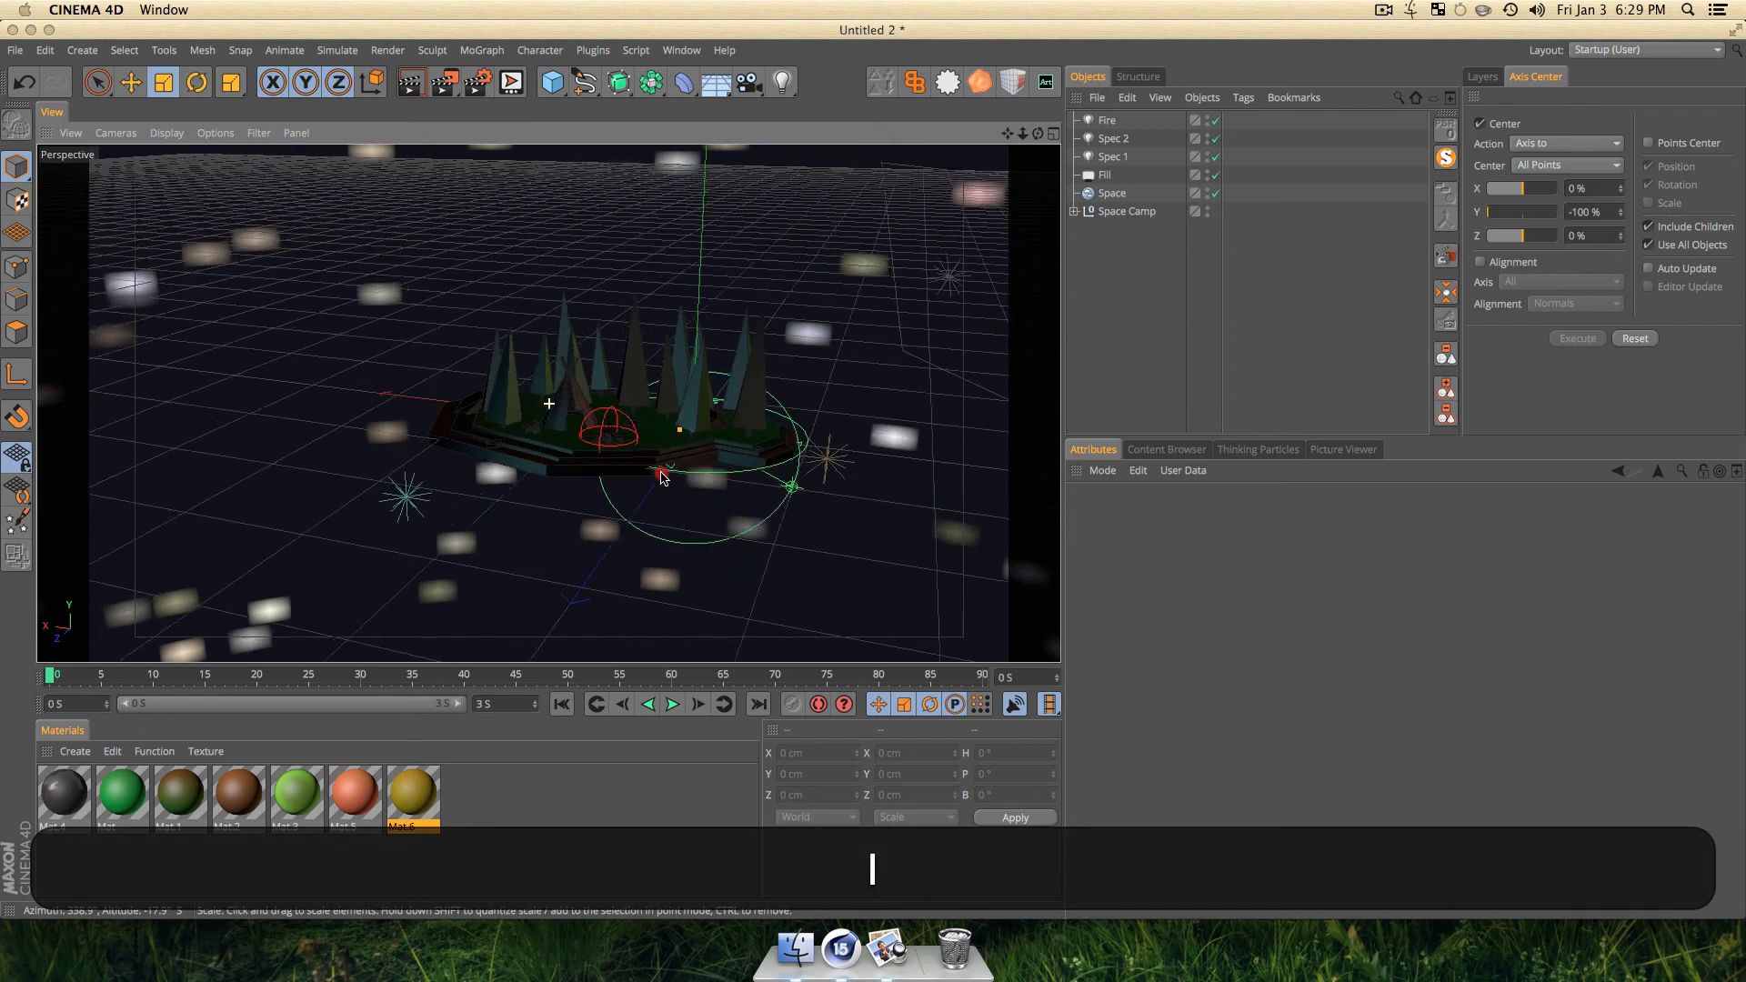
scroll(657, 472, "up", 1)
key("super+r")
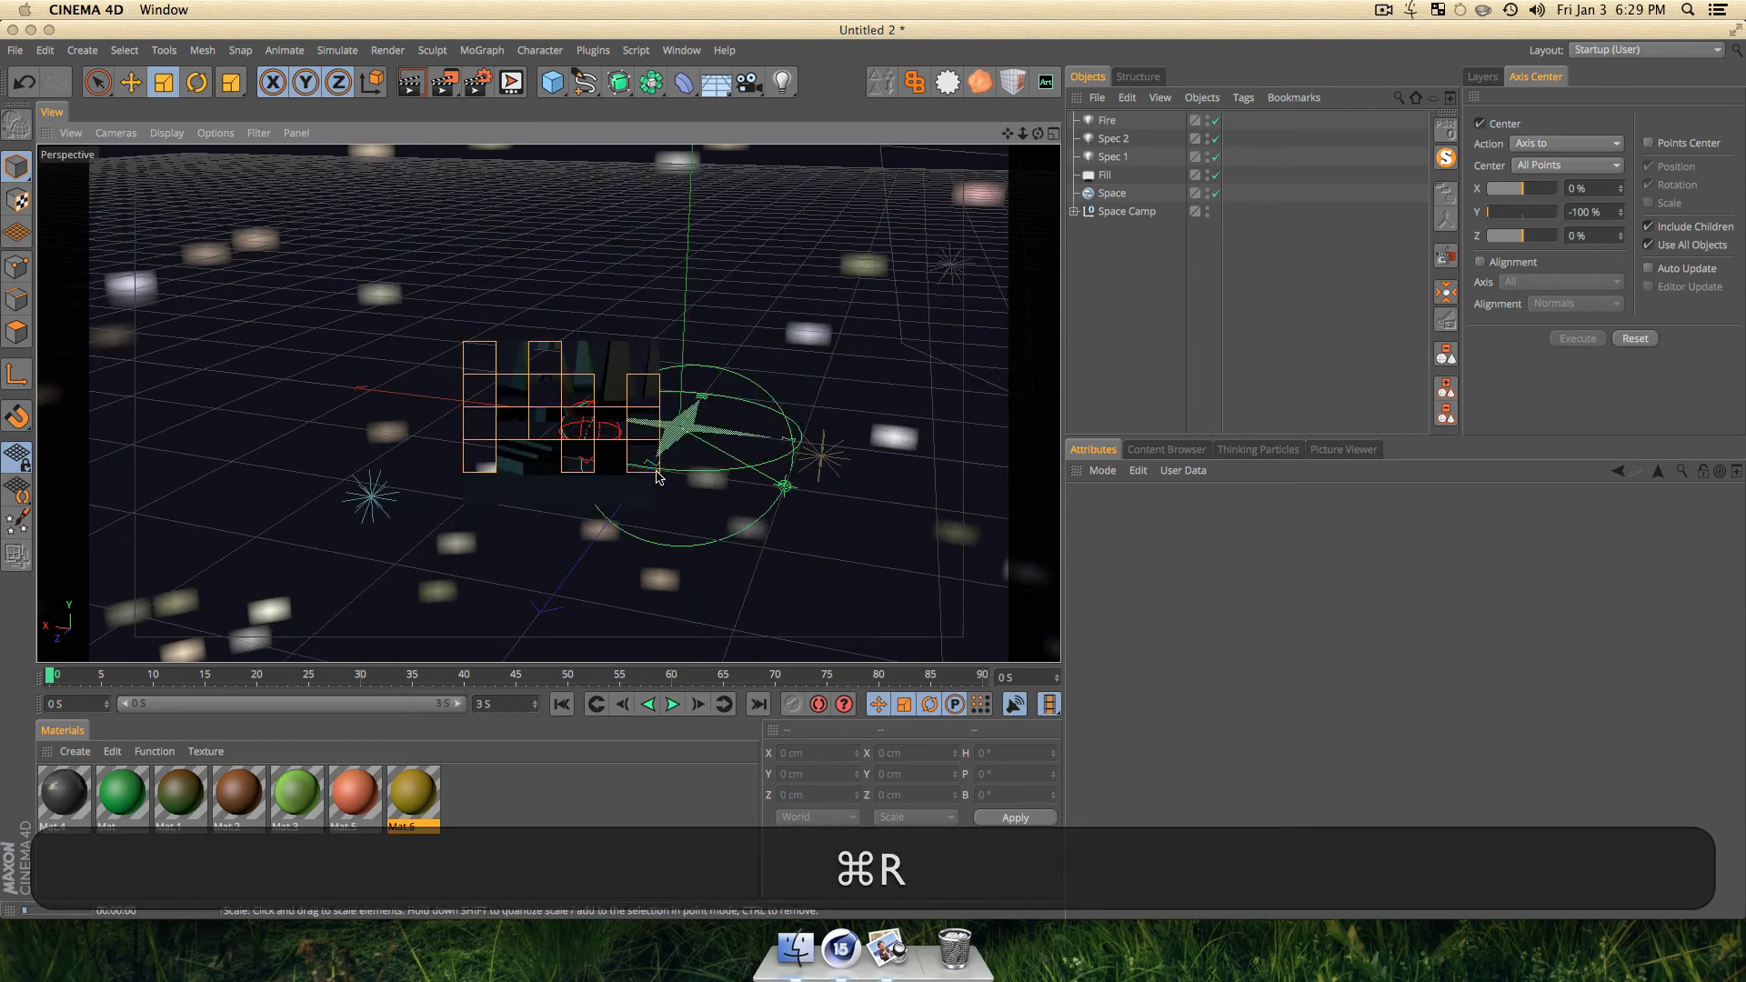
Set the Fire light's intensity to about 29% and render a close preview of the campfire.
scroll(557, 440, "up", 10)
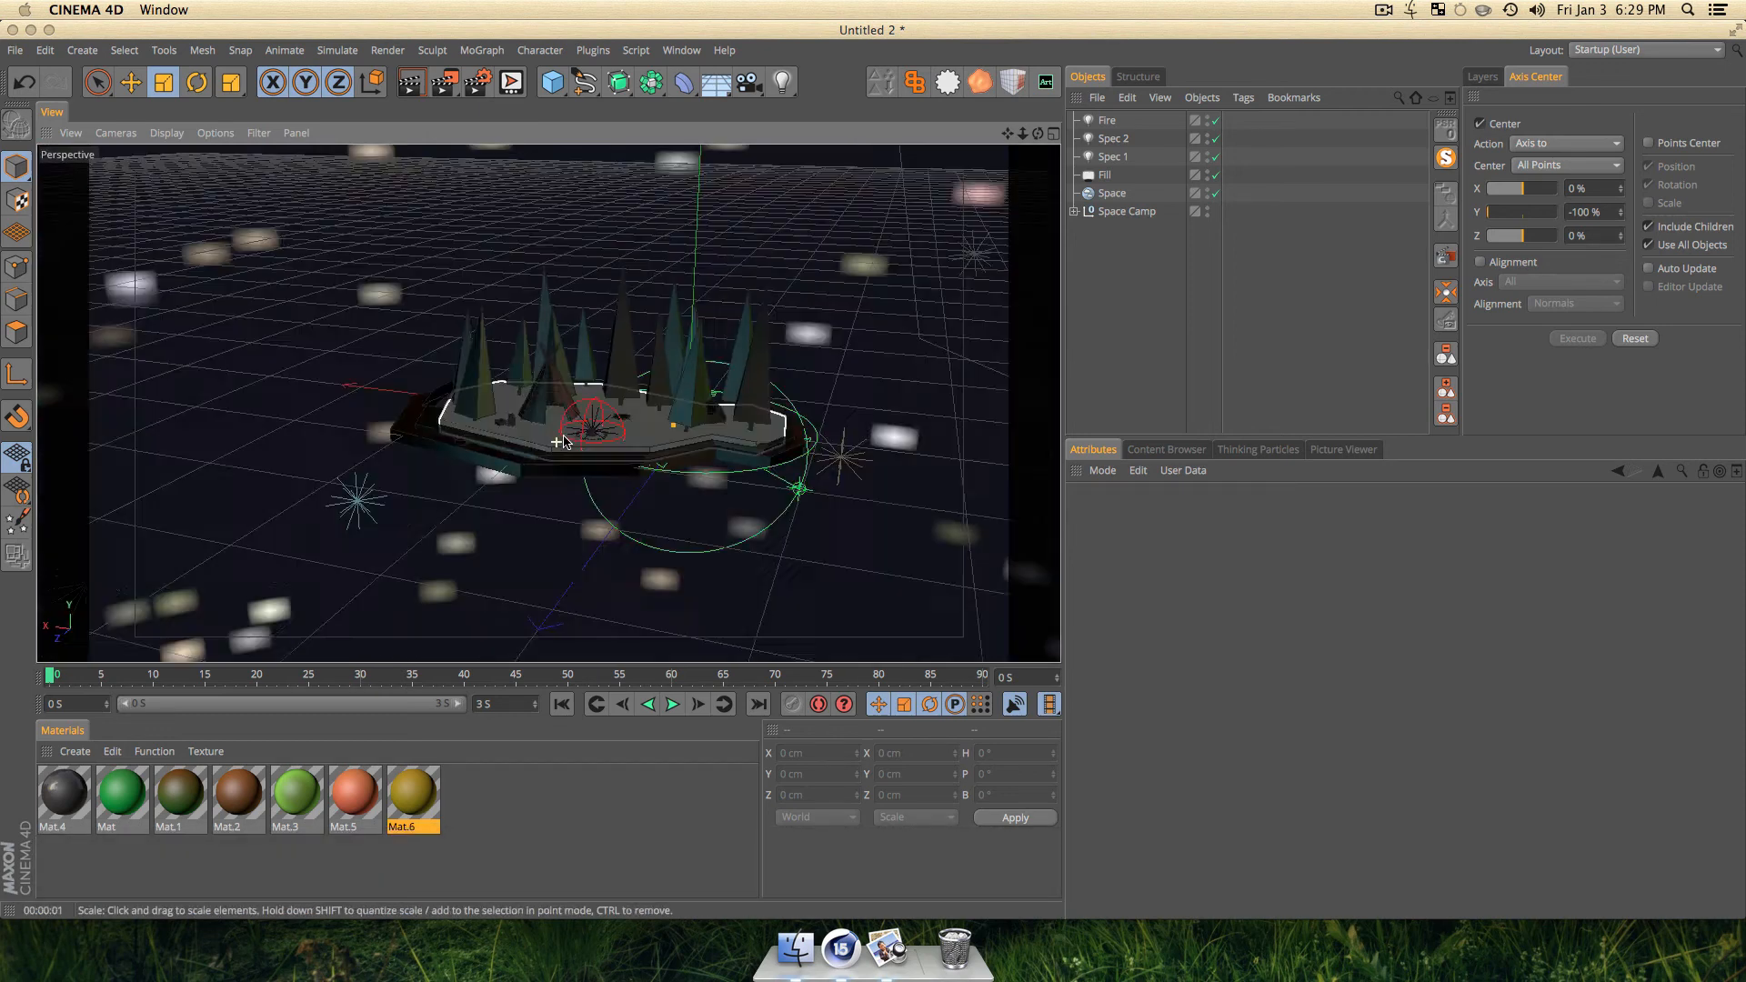
left_click(1107, 123)
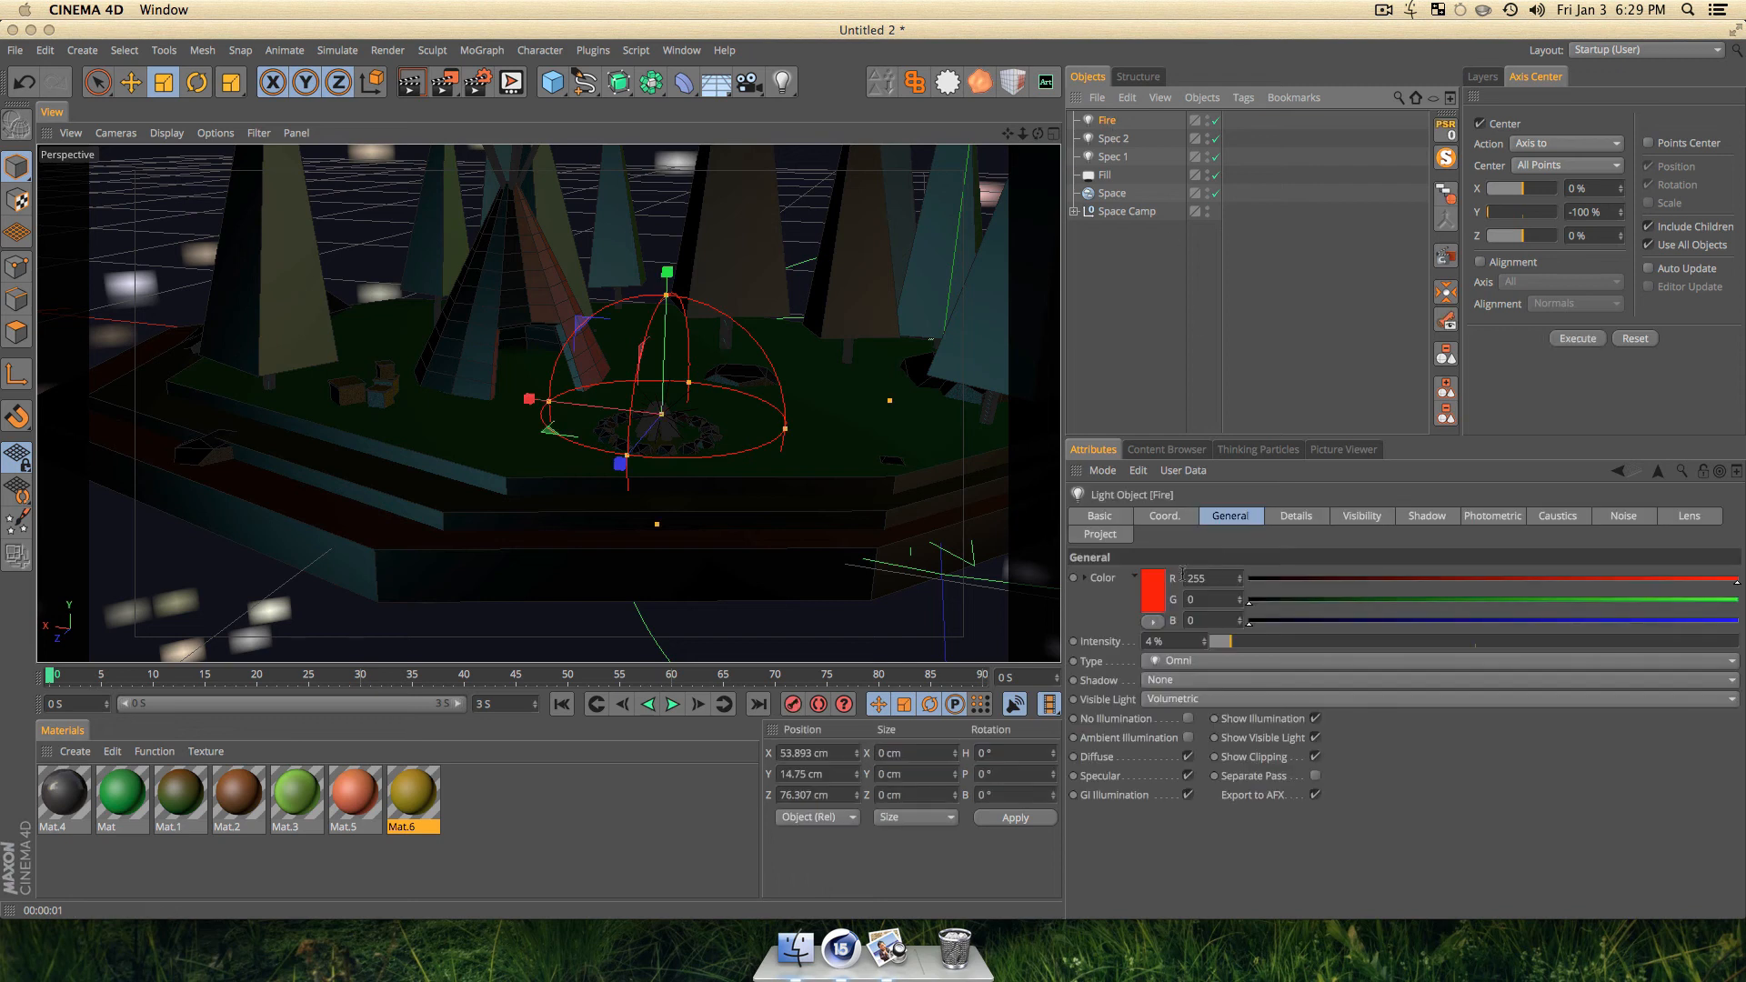
left_click(1253, 643)
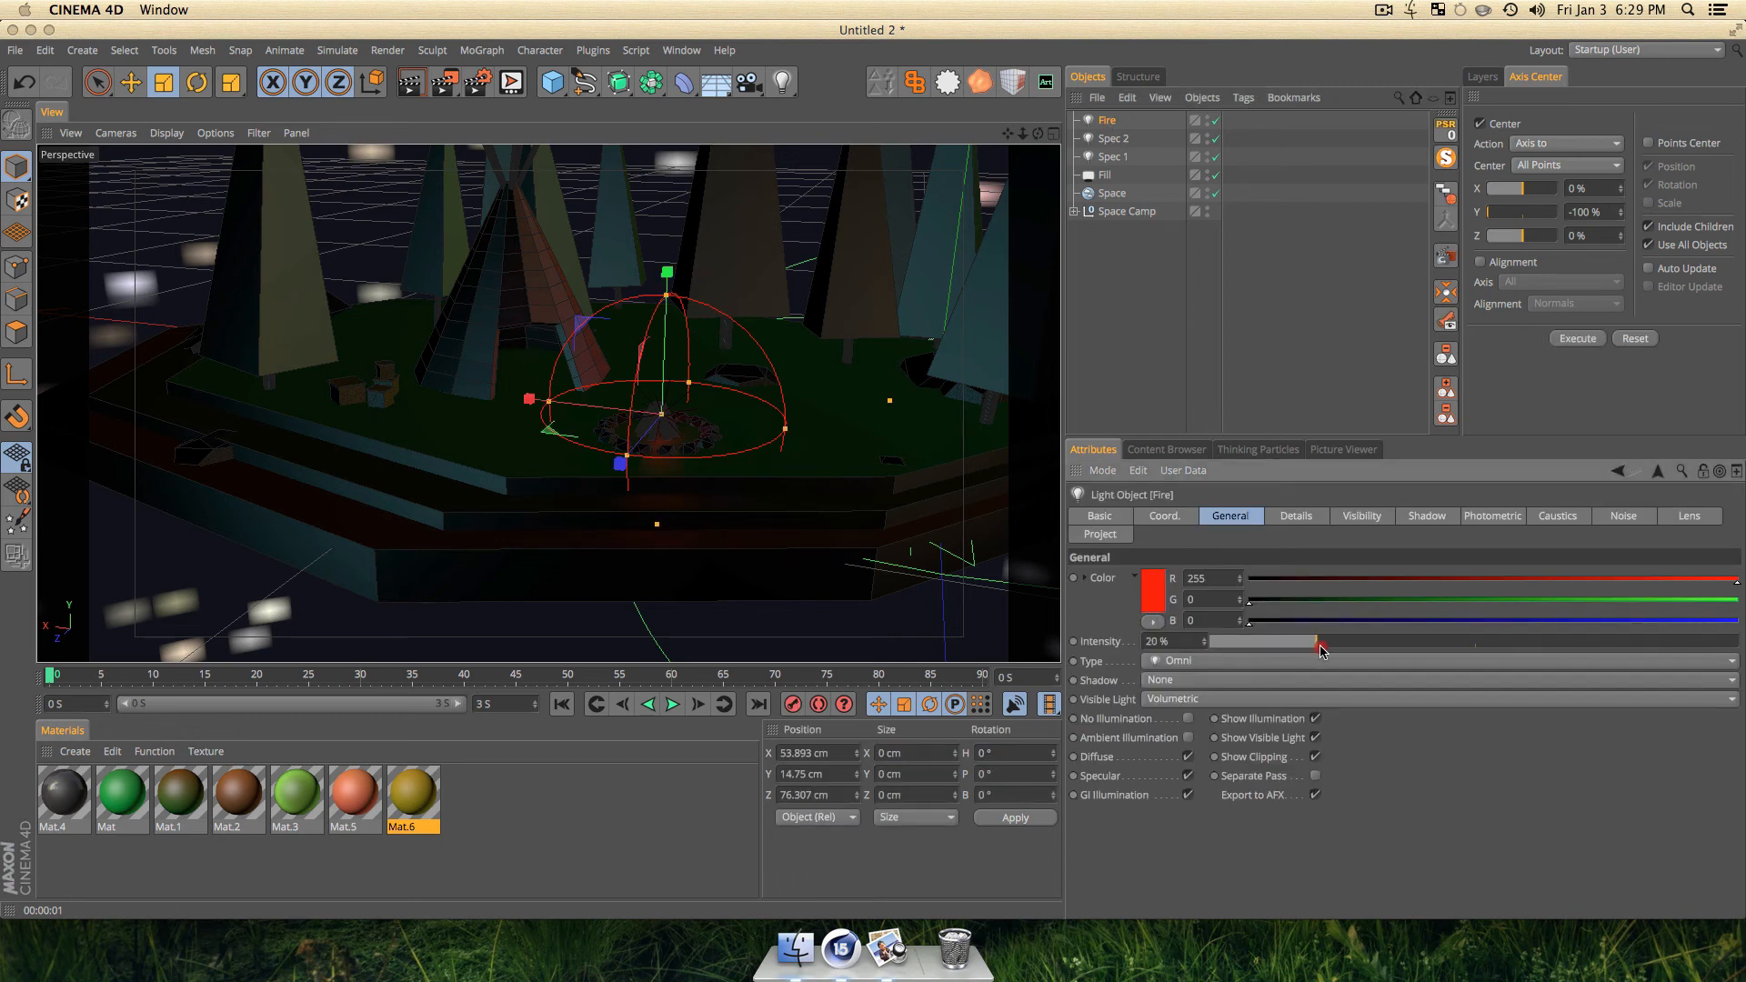
key("super+r")
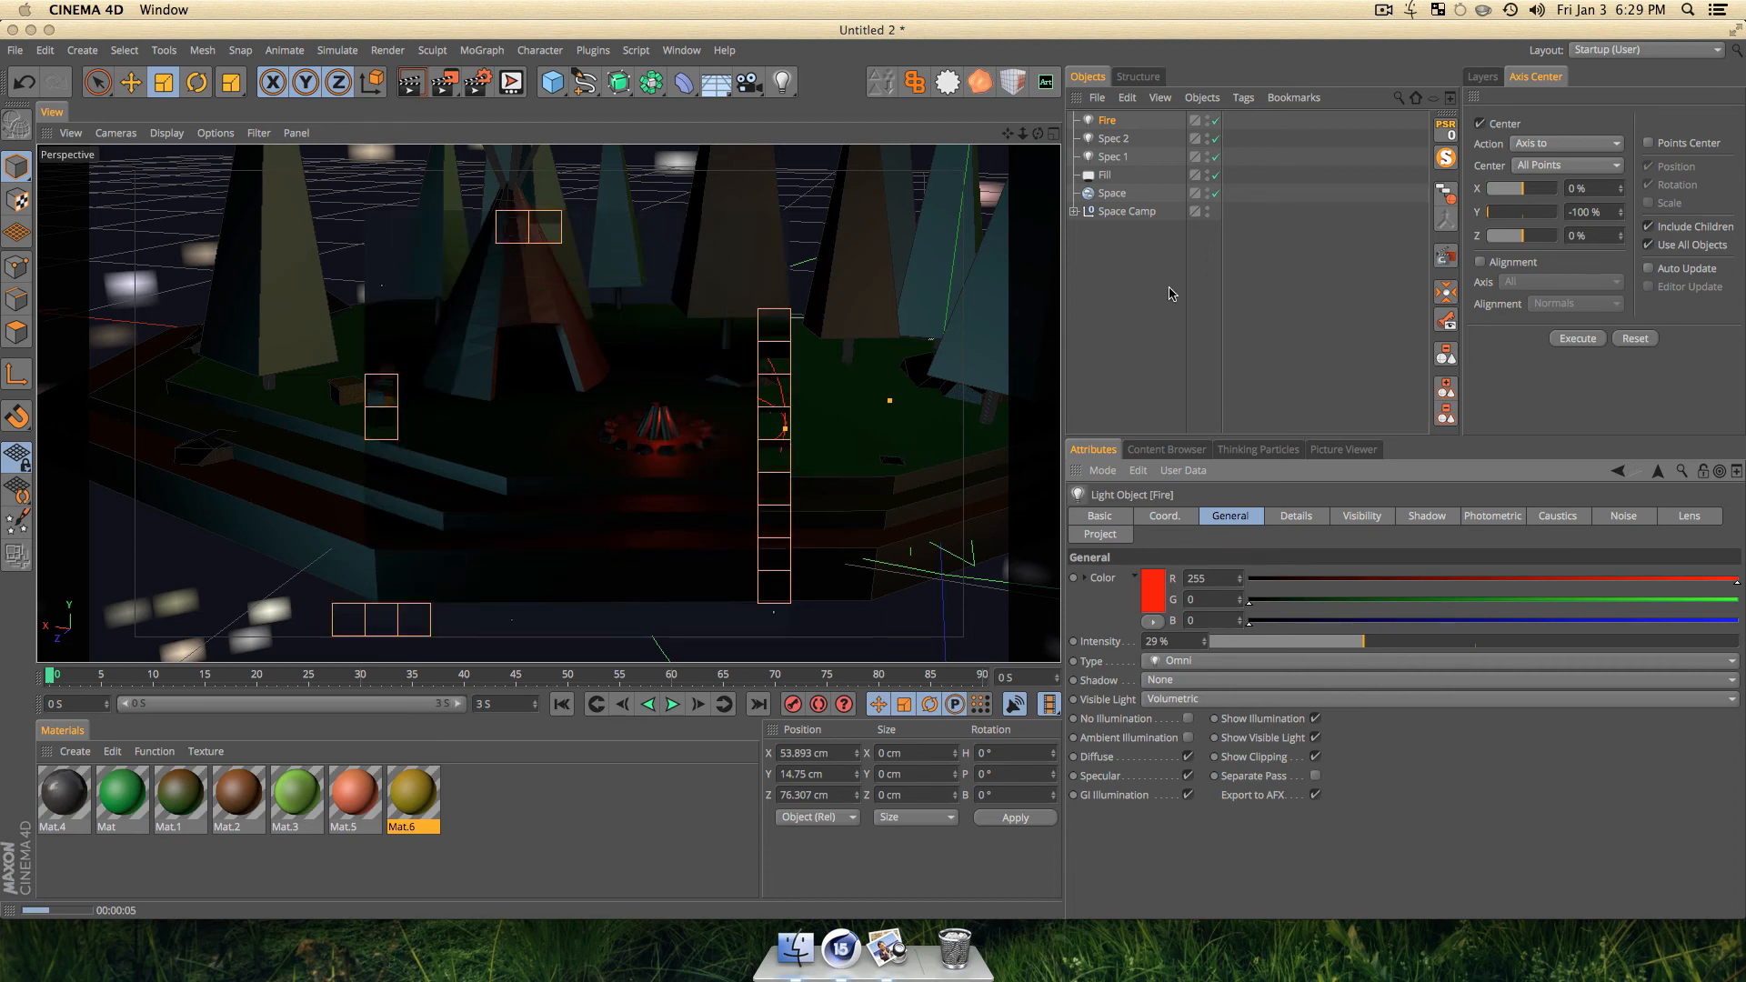
left_click(1214, 277)
Raise the Fire light to about Y 16.5 cm and render previews both close up and with the whole island in view.
left_click(1106, 121)
key("e")
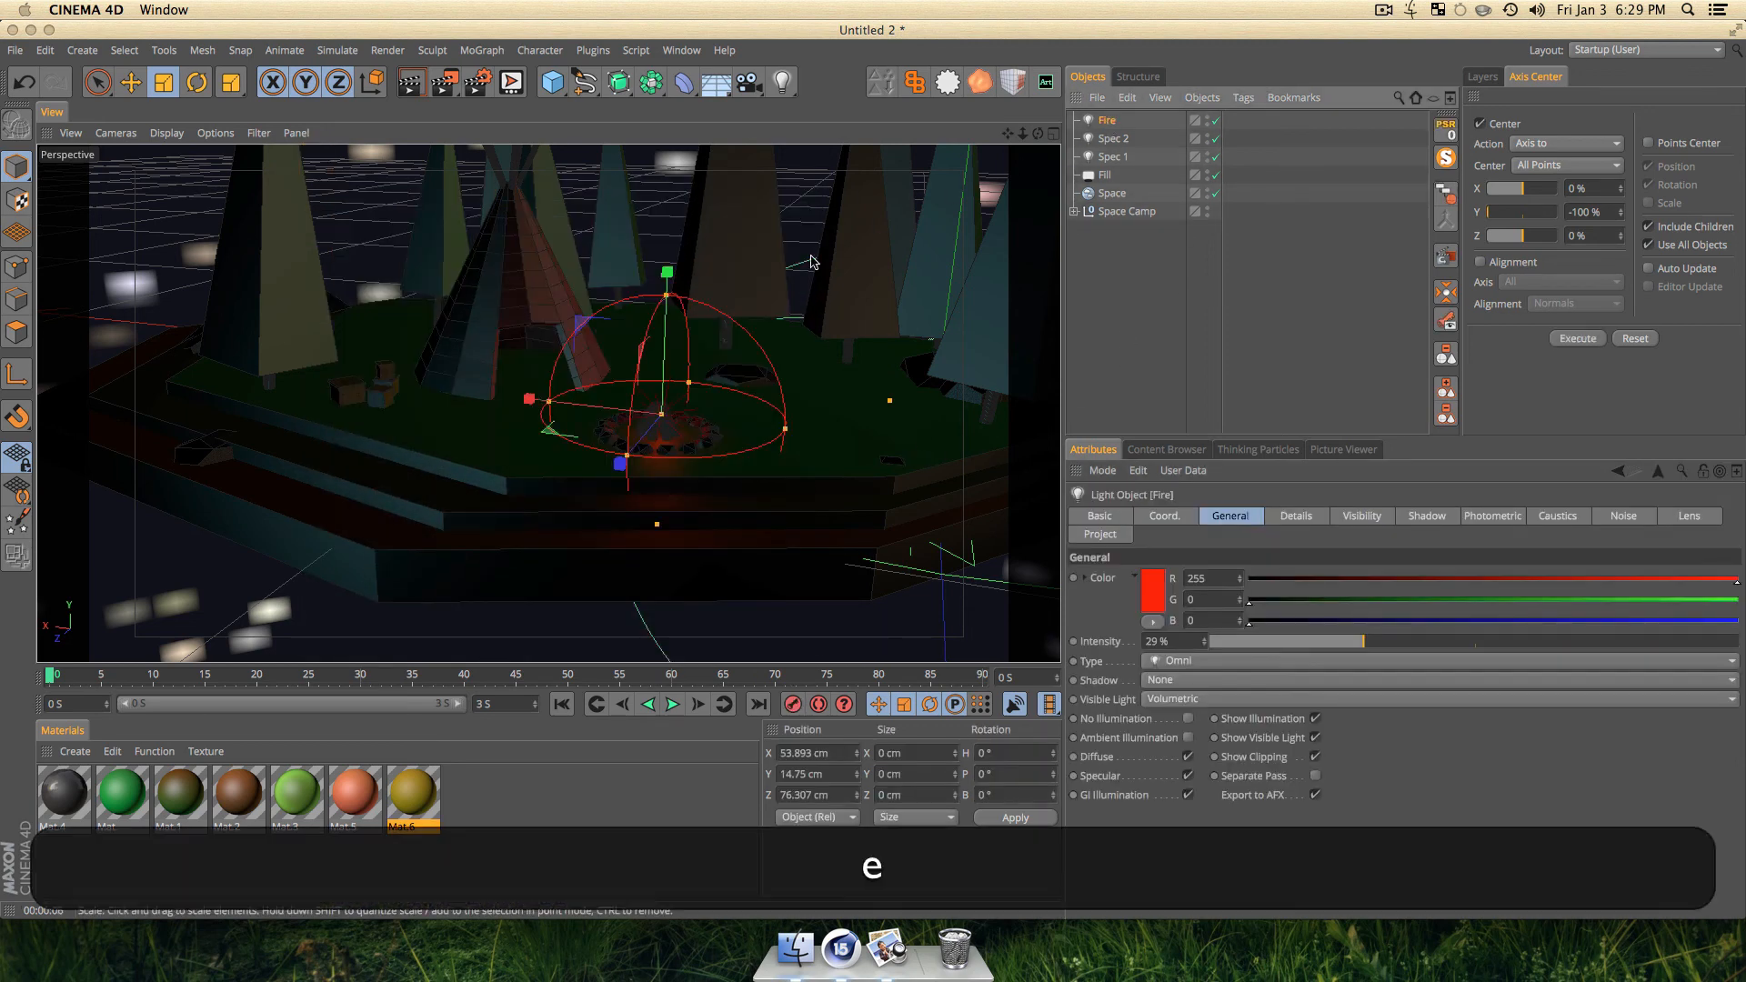
left_click_drag(658, 398, 662, 389)
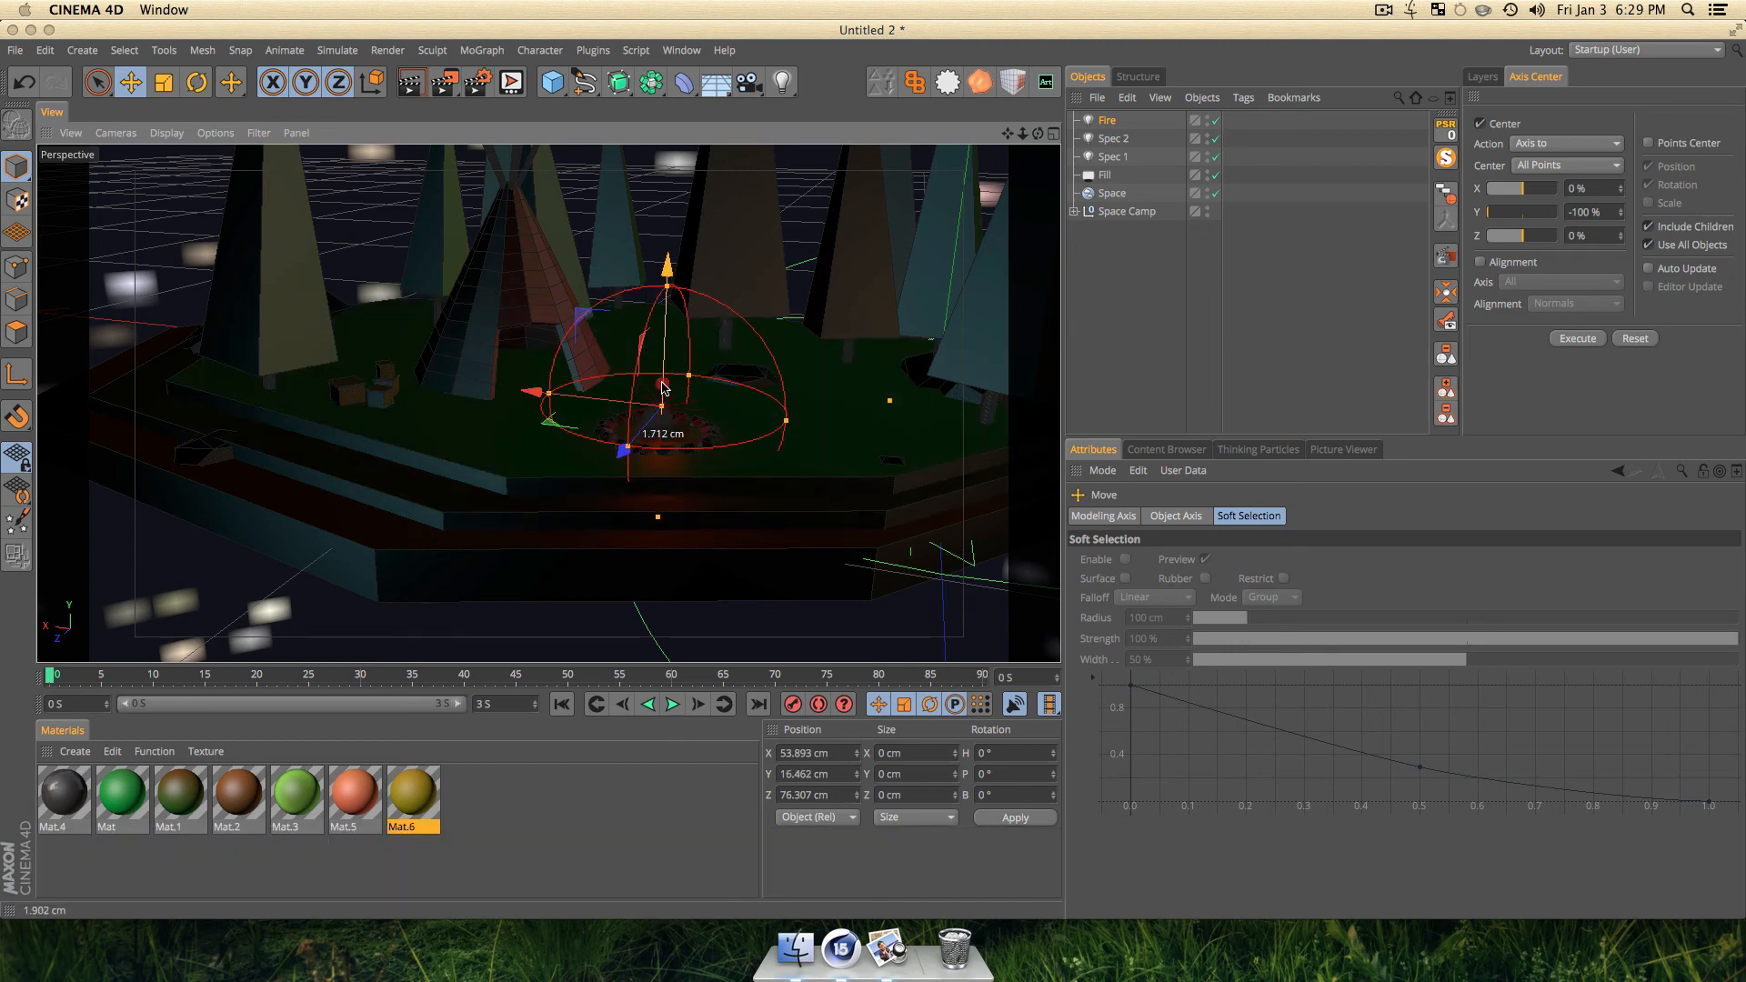
key("super+r")
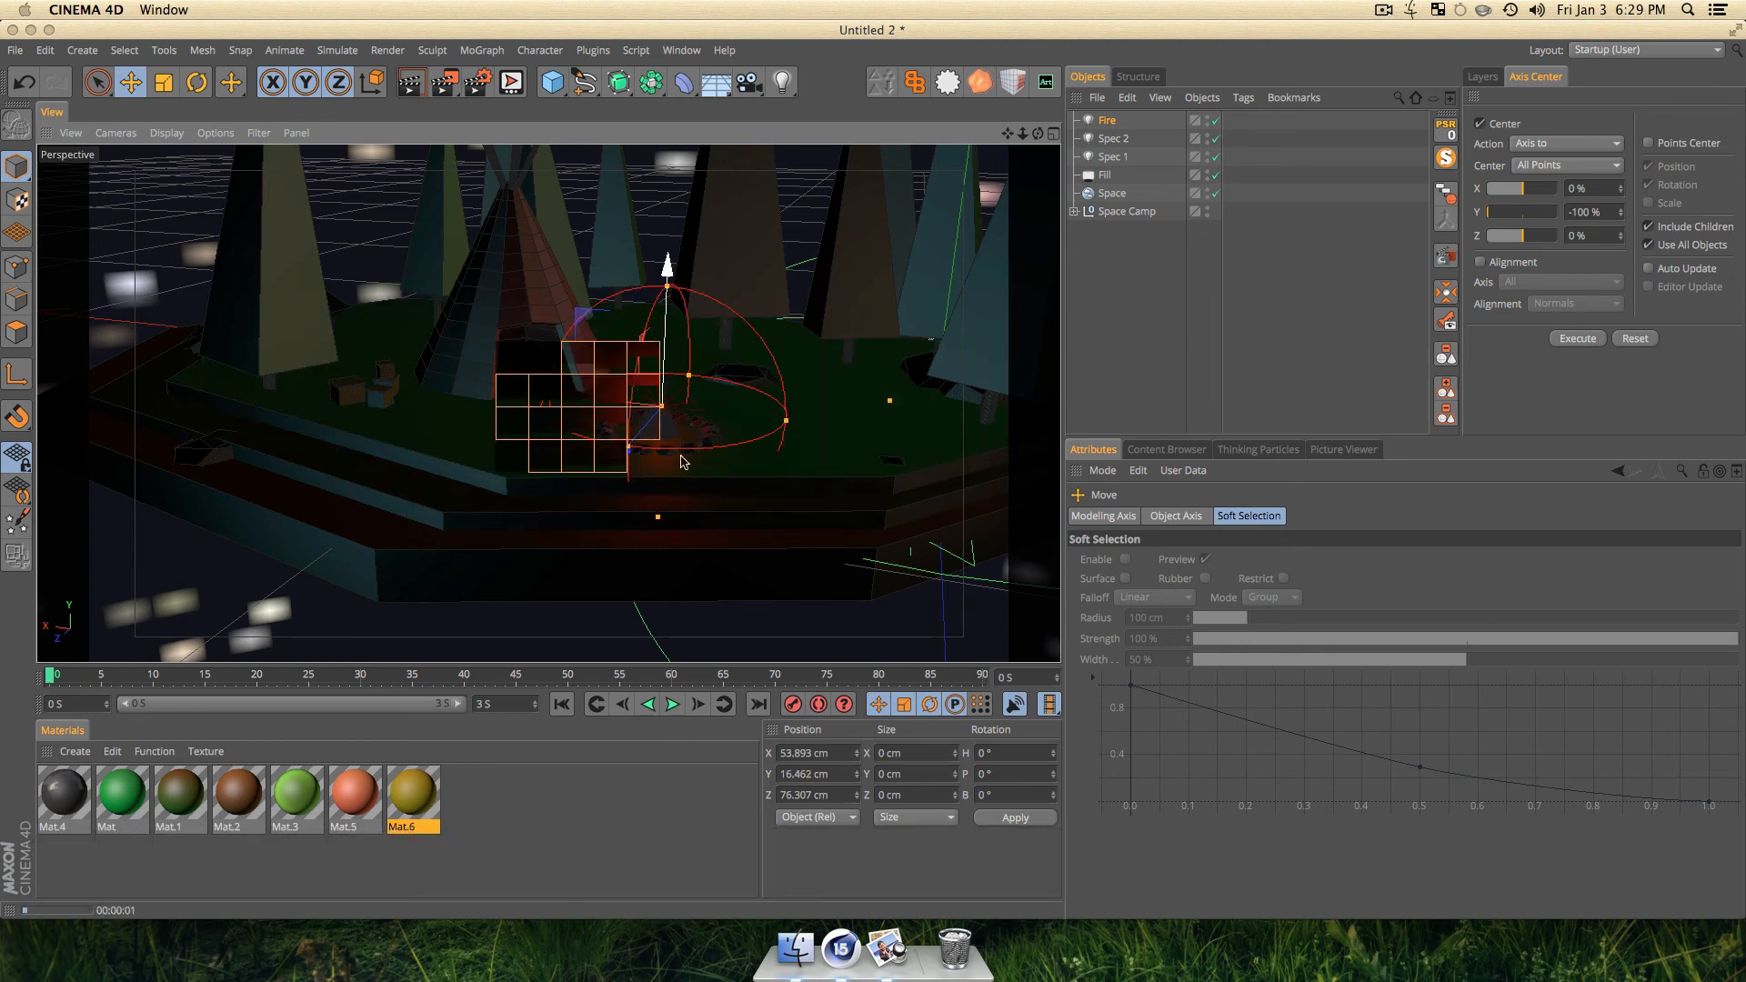
scroll(671, 489, "down", 8)
key("3")
left_click_drag(730, 499, 697, 518)
key("1")
key("super+r")
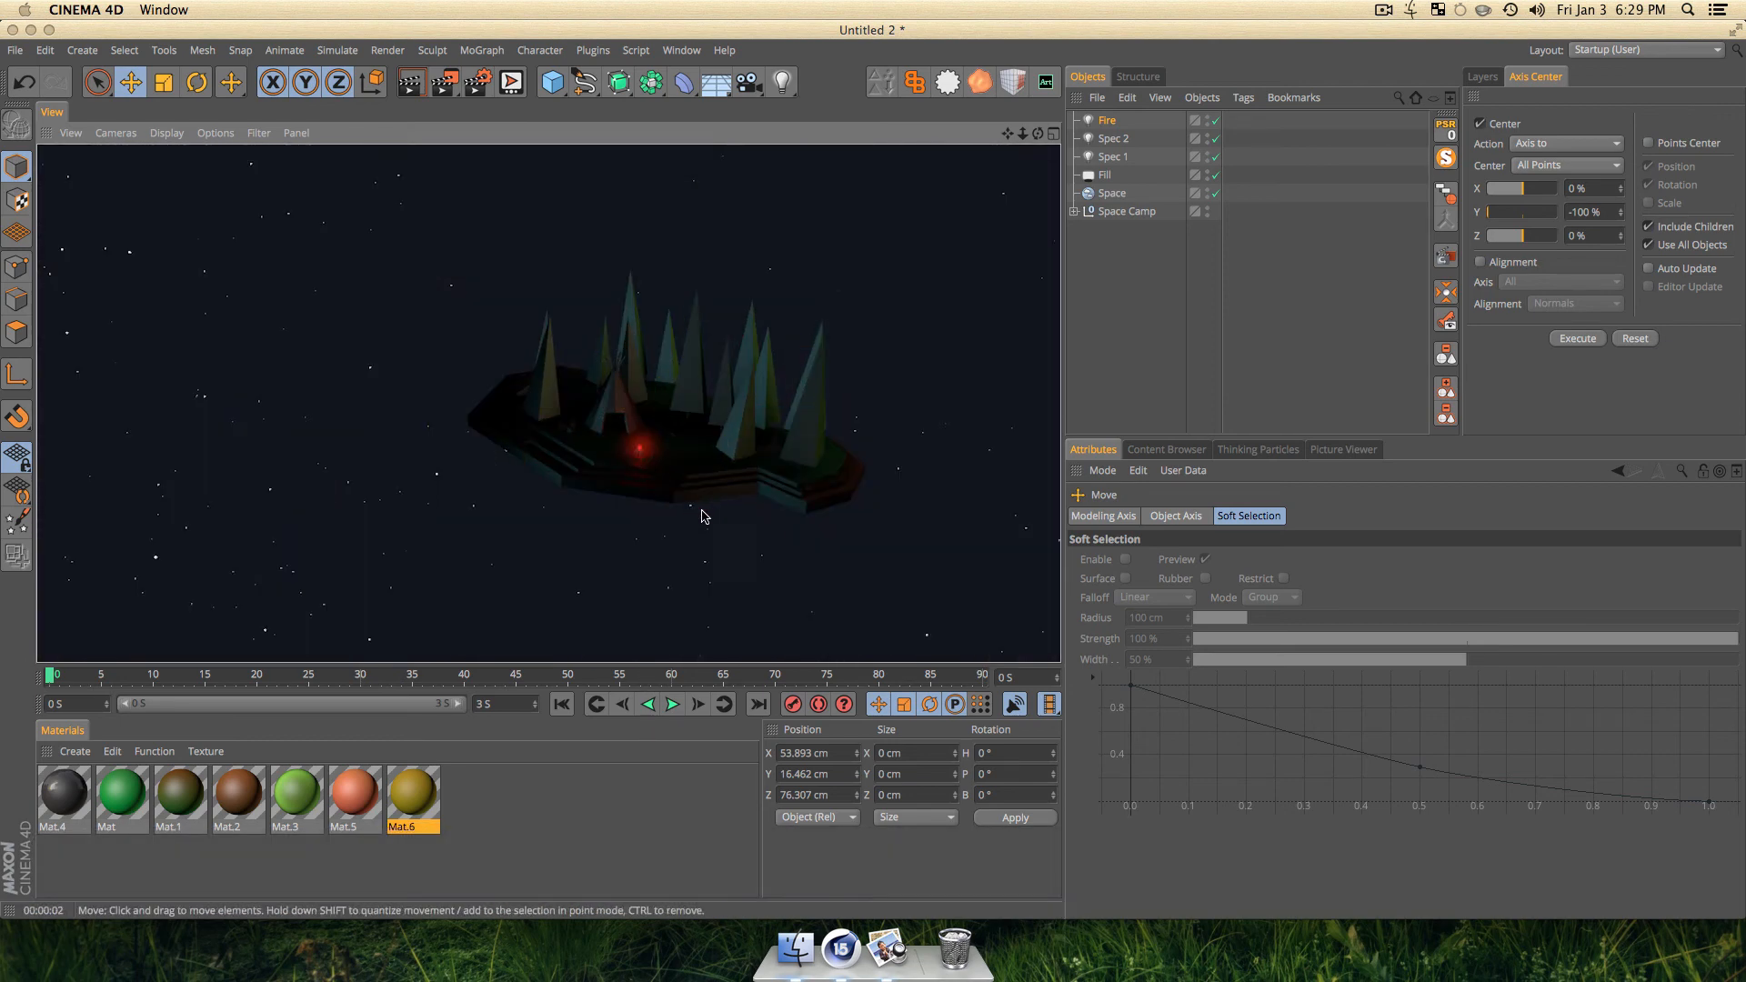
Lower the Fire light into the campfire logs, to about Y 14.4 cm.
scroll(633, 461, "up", 10)
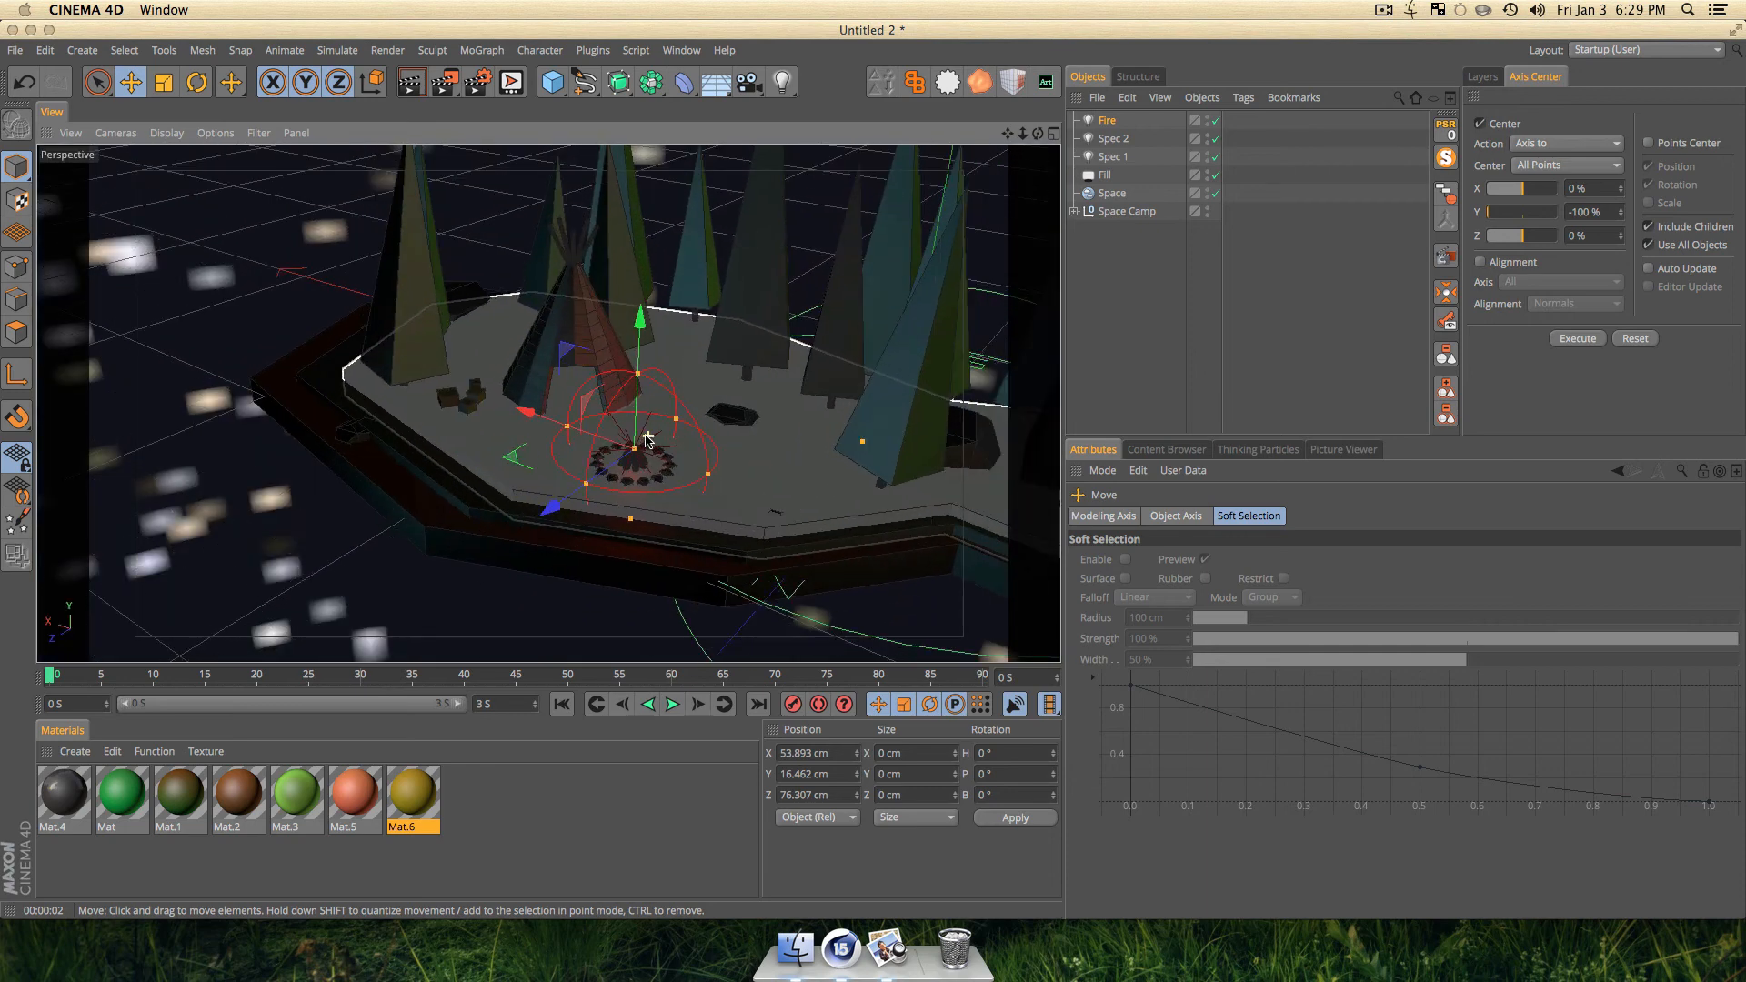
left_click_drag(636, 394, 638, 408)
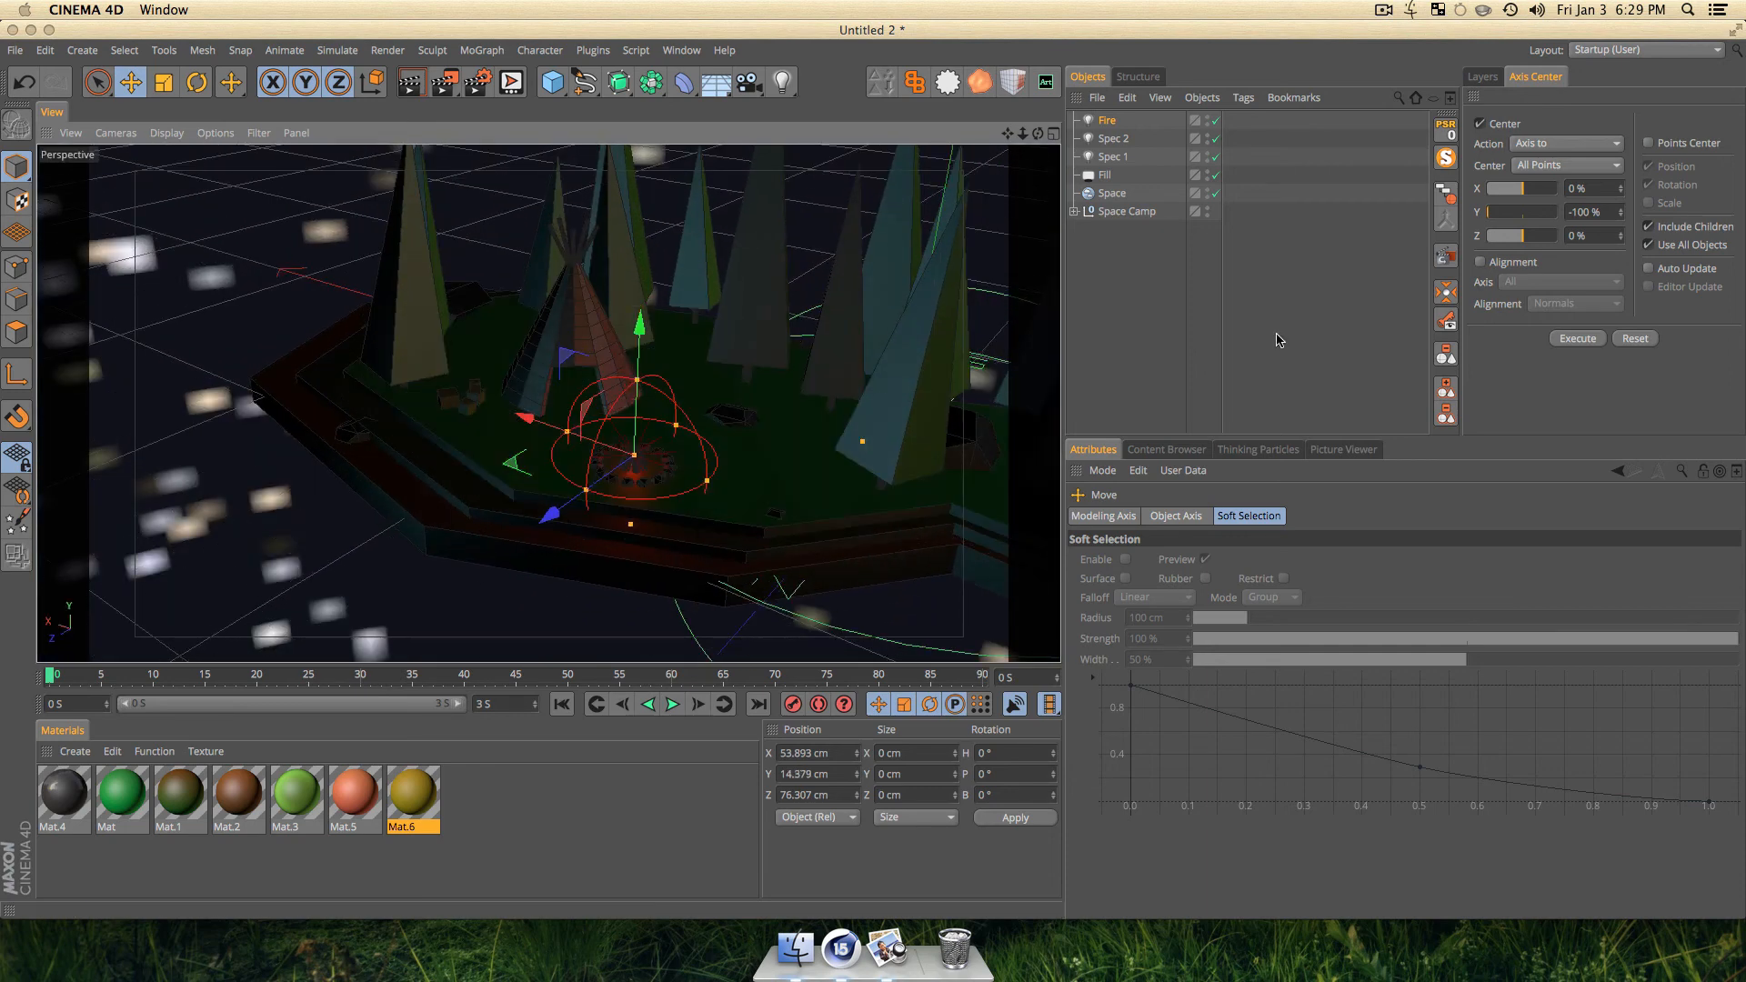
left_click(1136, 222)
Set the Fill light's intensity to about 52%, rendering previews of the whole island to judge the brightness.
left_click(1105, 177)
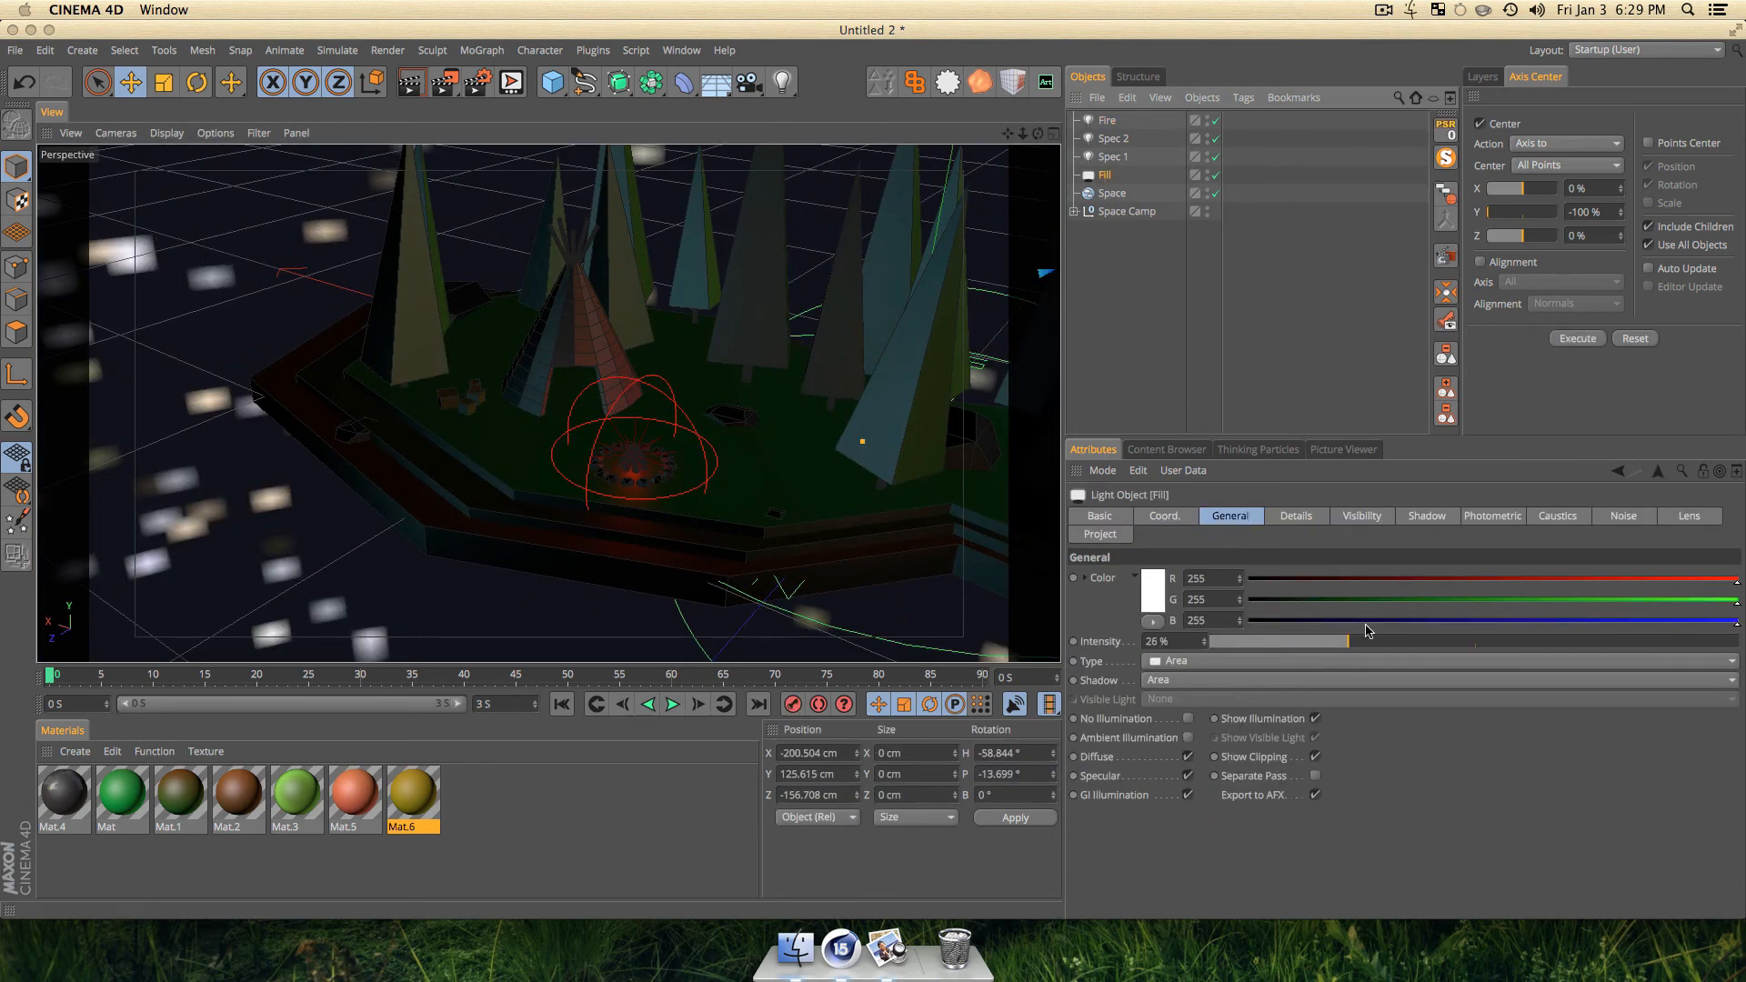
left_click_drag(1383, 642, 1397, 645)
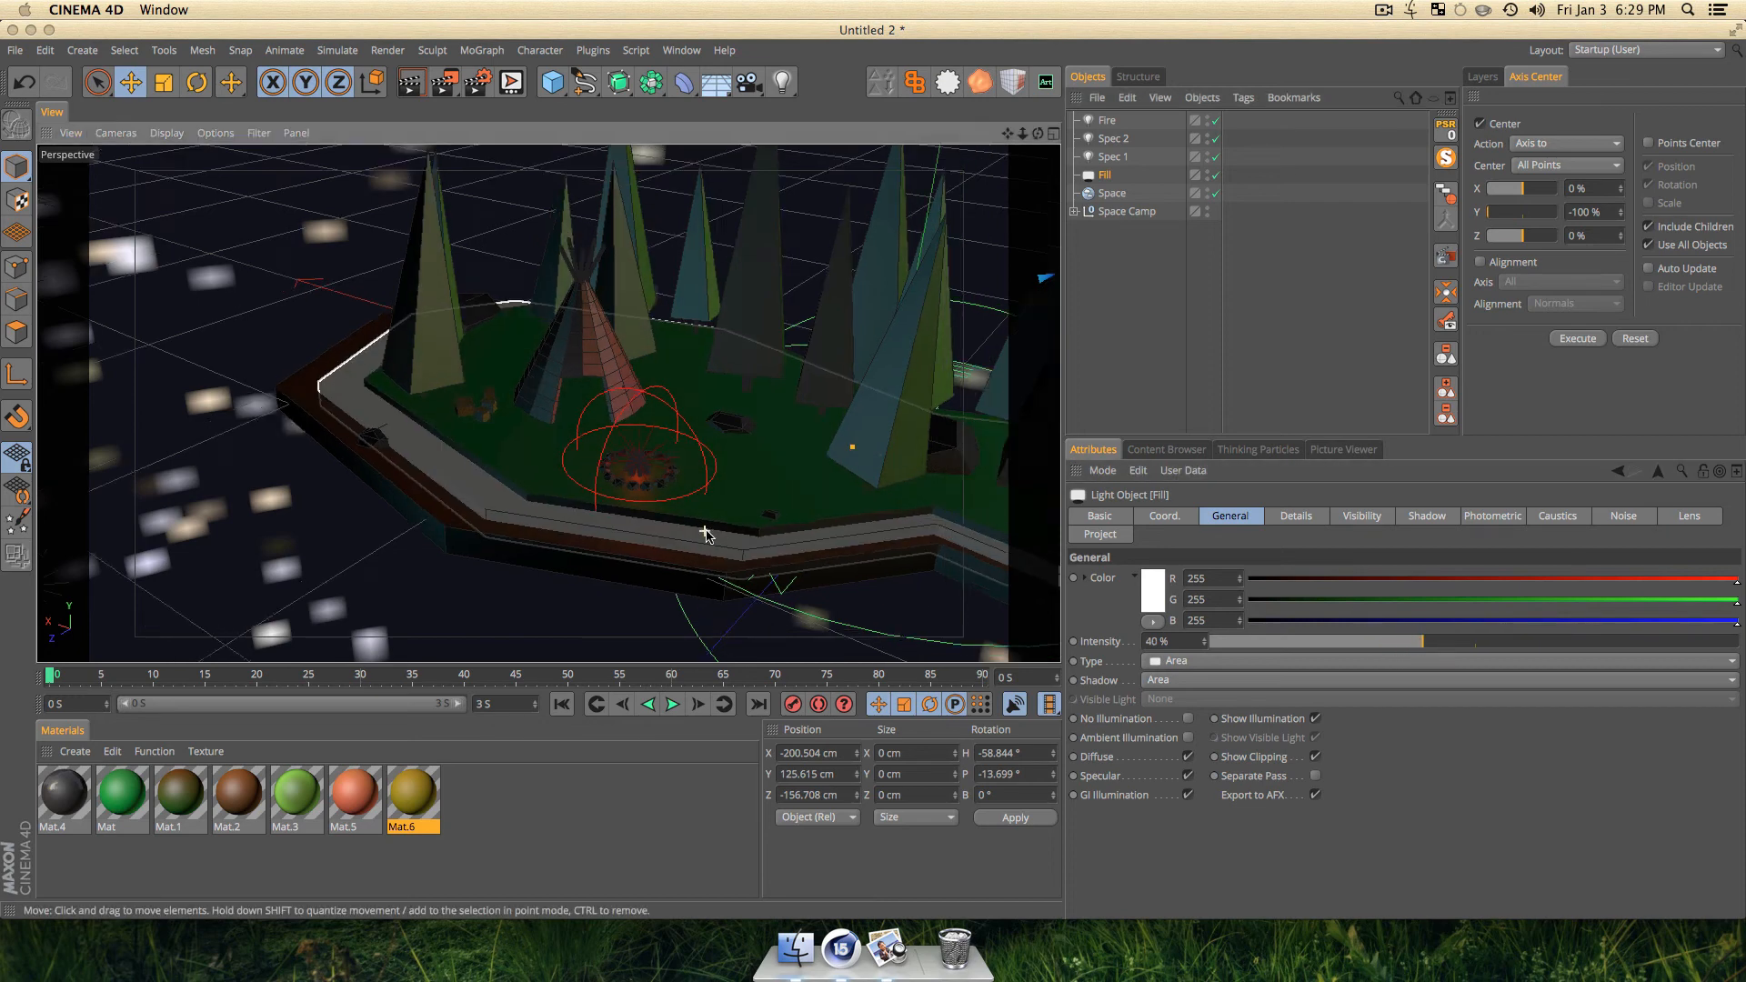
scroll(707, 525, "down", 8)
key("1")
left_click_drag(713, 504, 673, 380)
key("super+r")
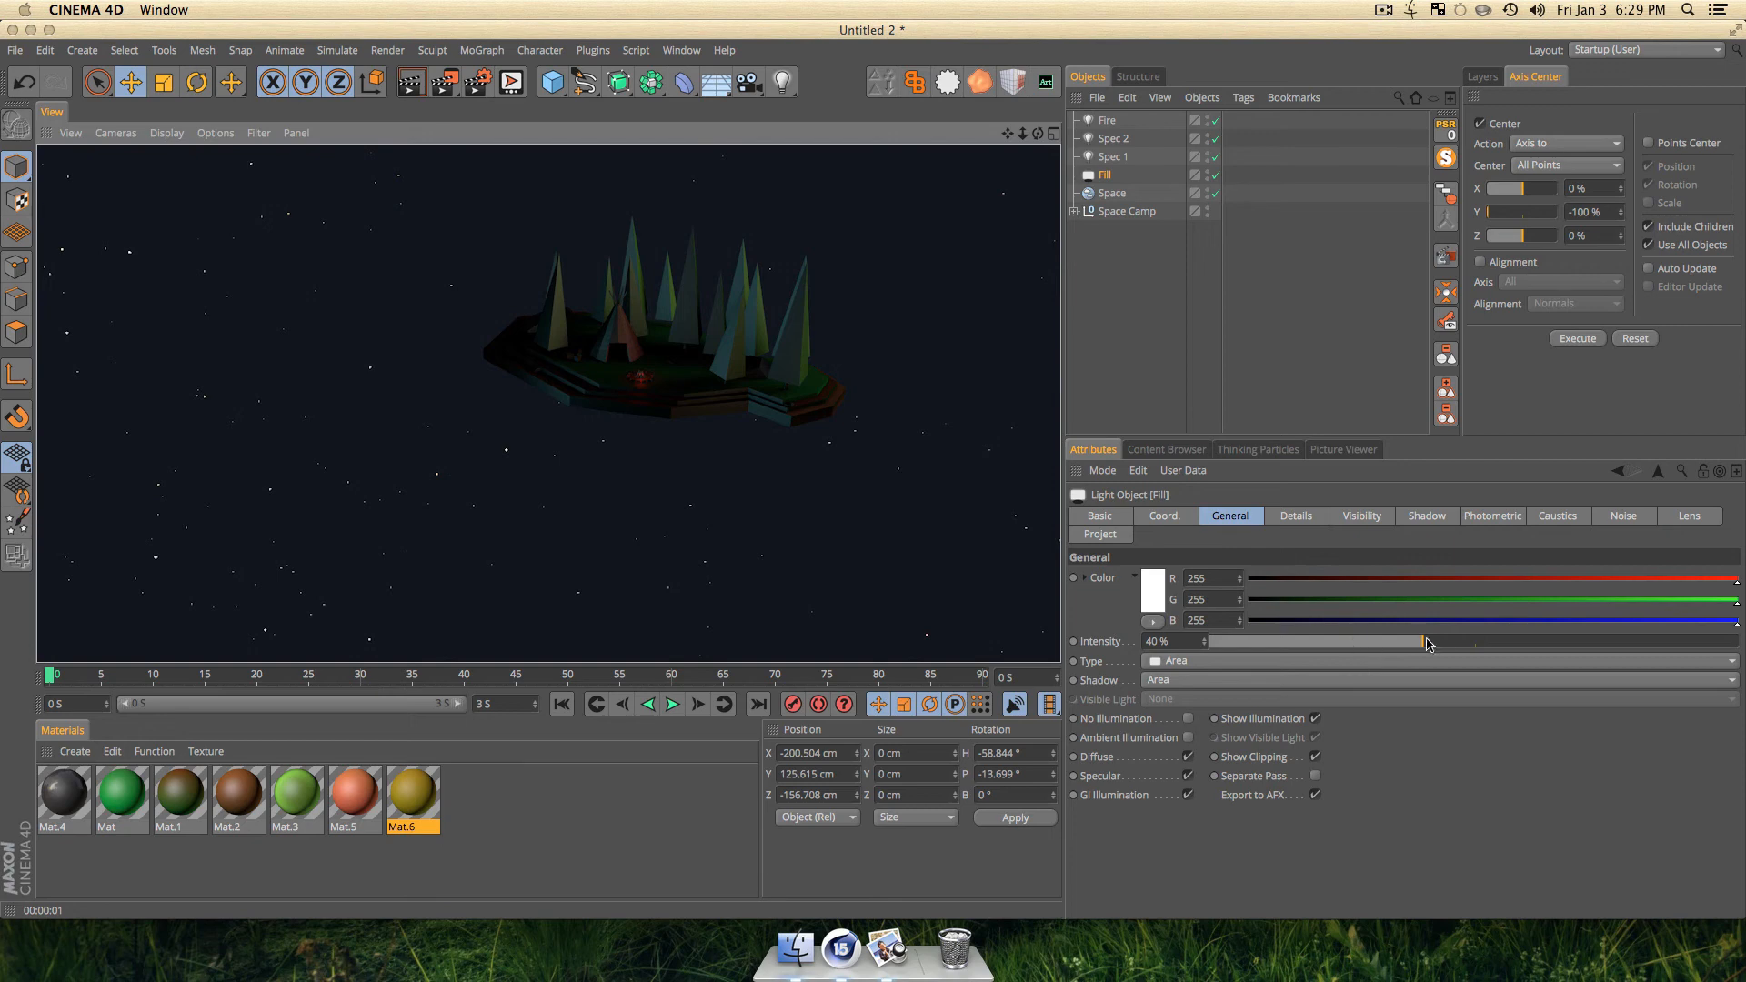
left_click_drag(1448, 646, 1486, 644)
key("super+r")
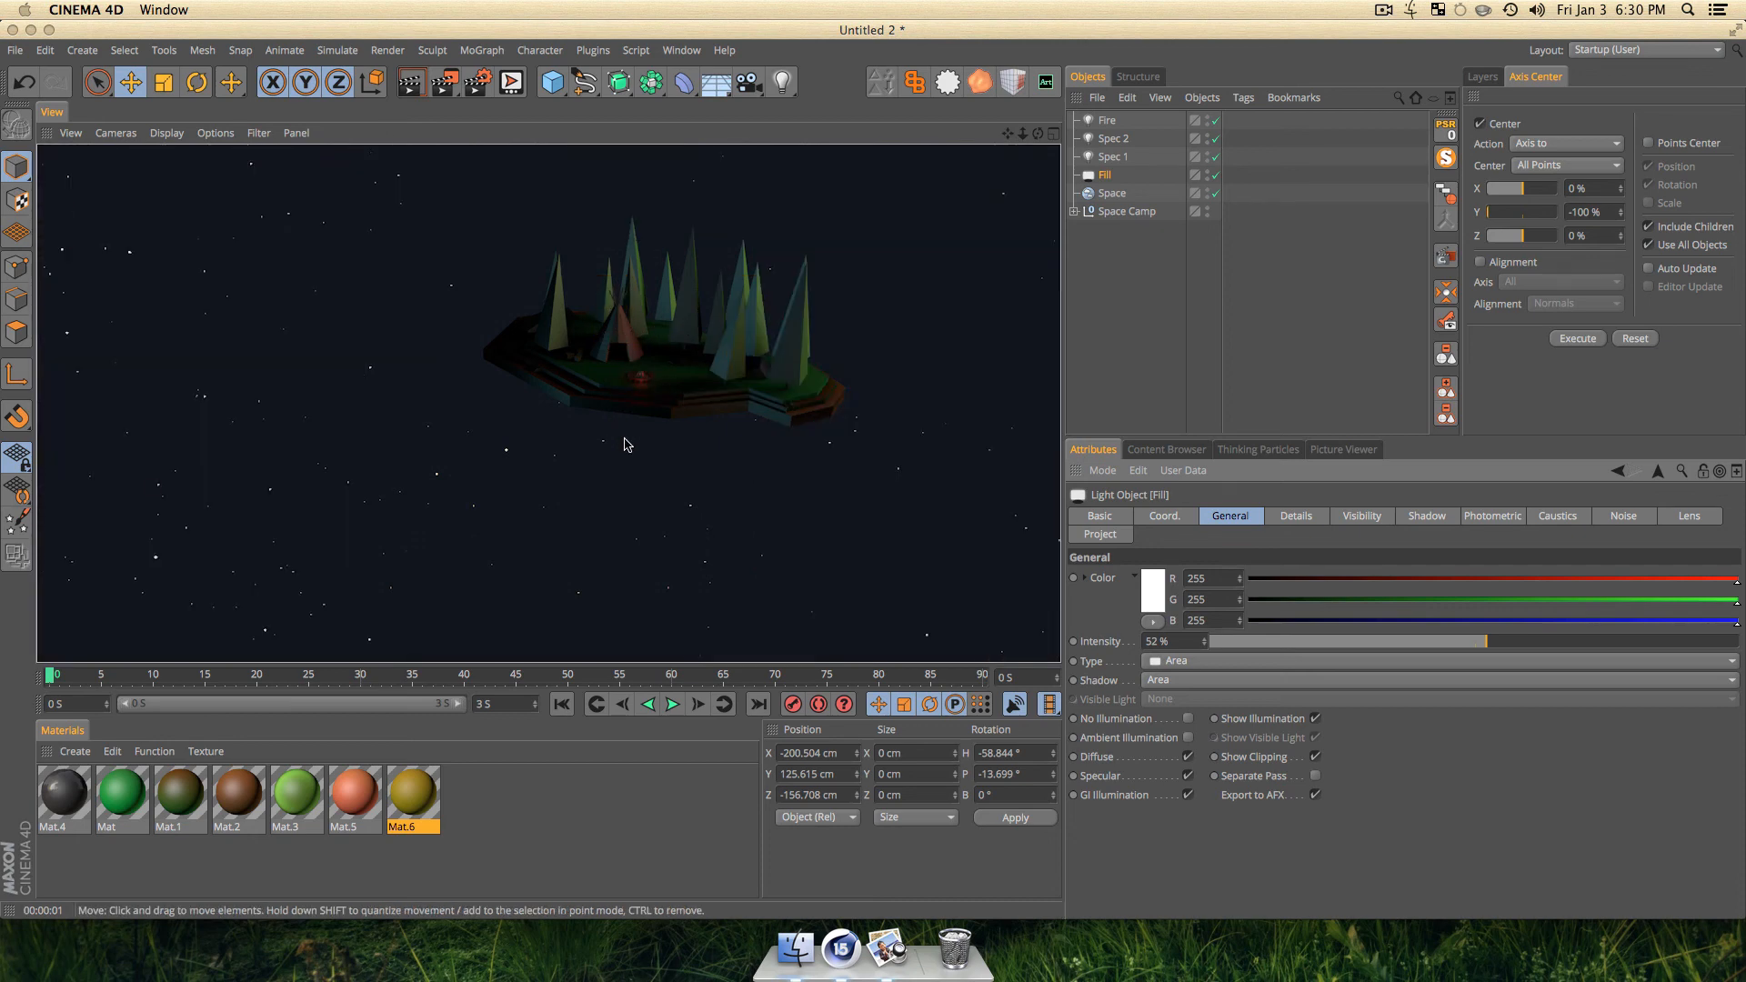
Change the Fire light's color to a warm yellow, RGB 255, 216, 24.
key("3")
left_click_drag(625, 445, 677, 427)
key("1")
key("3")
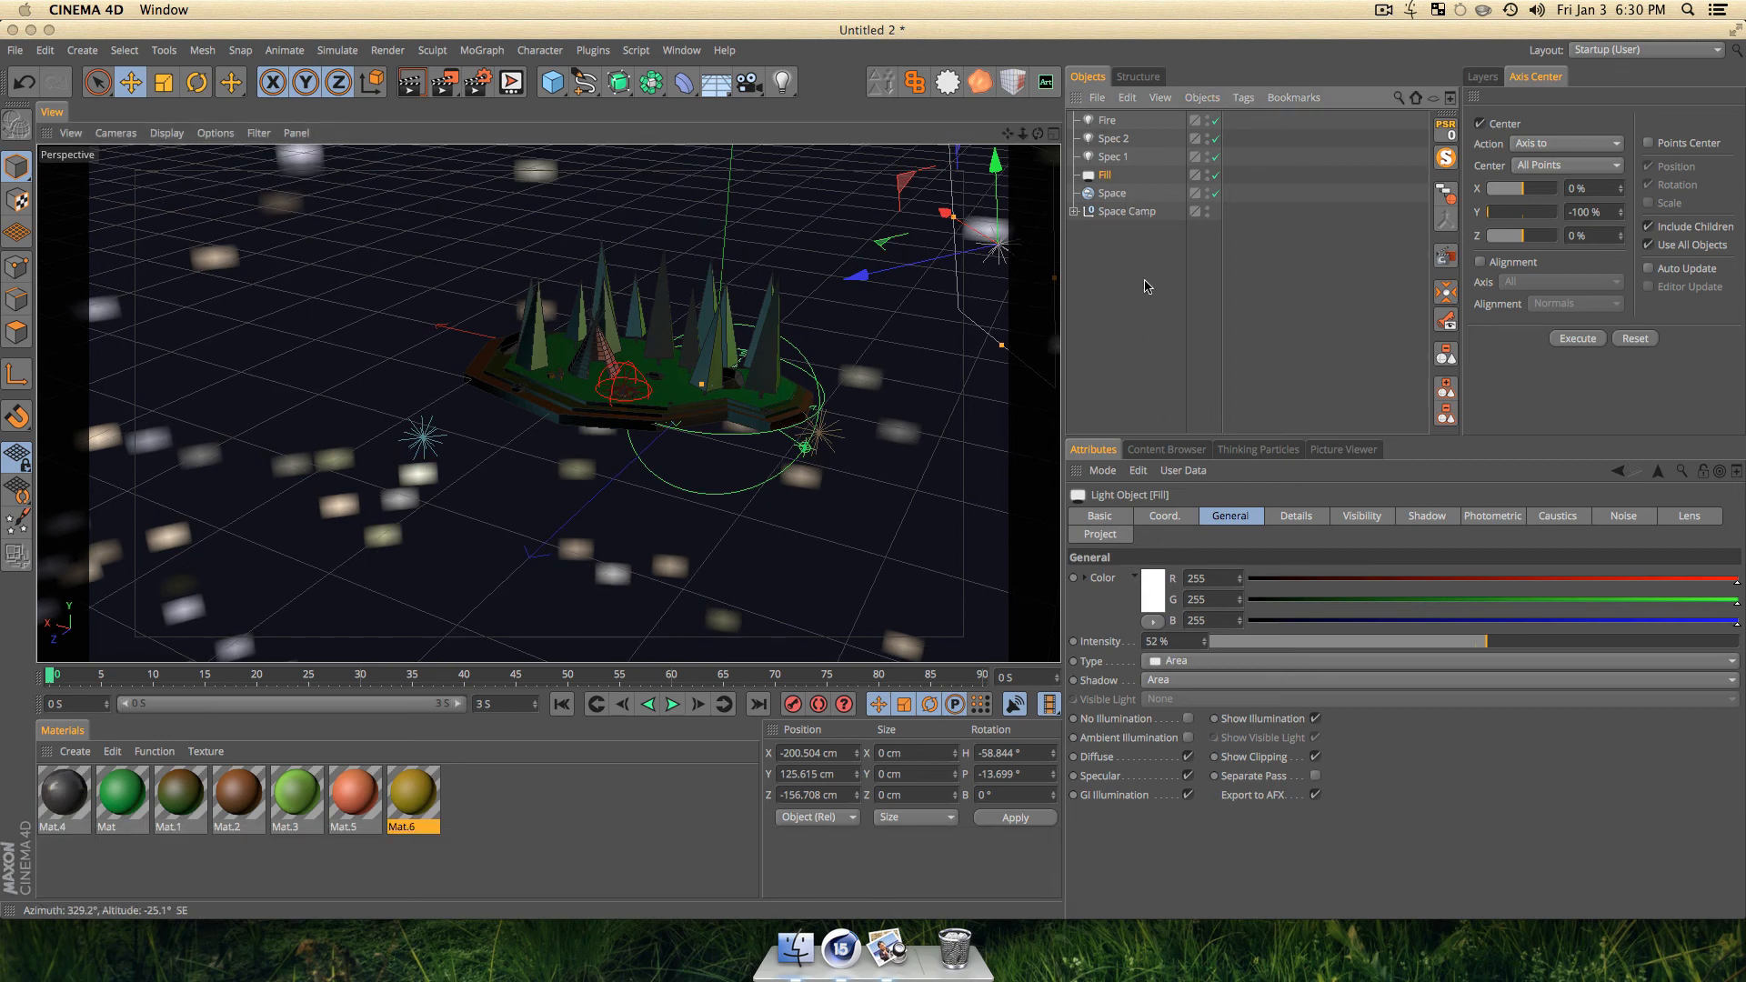
left_click(1106, 120)
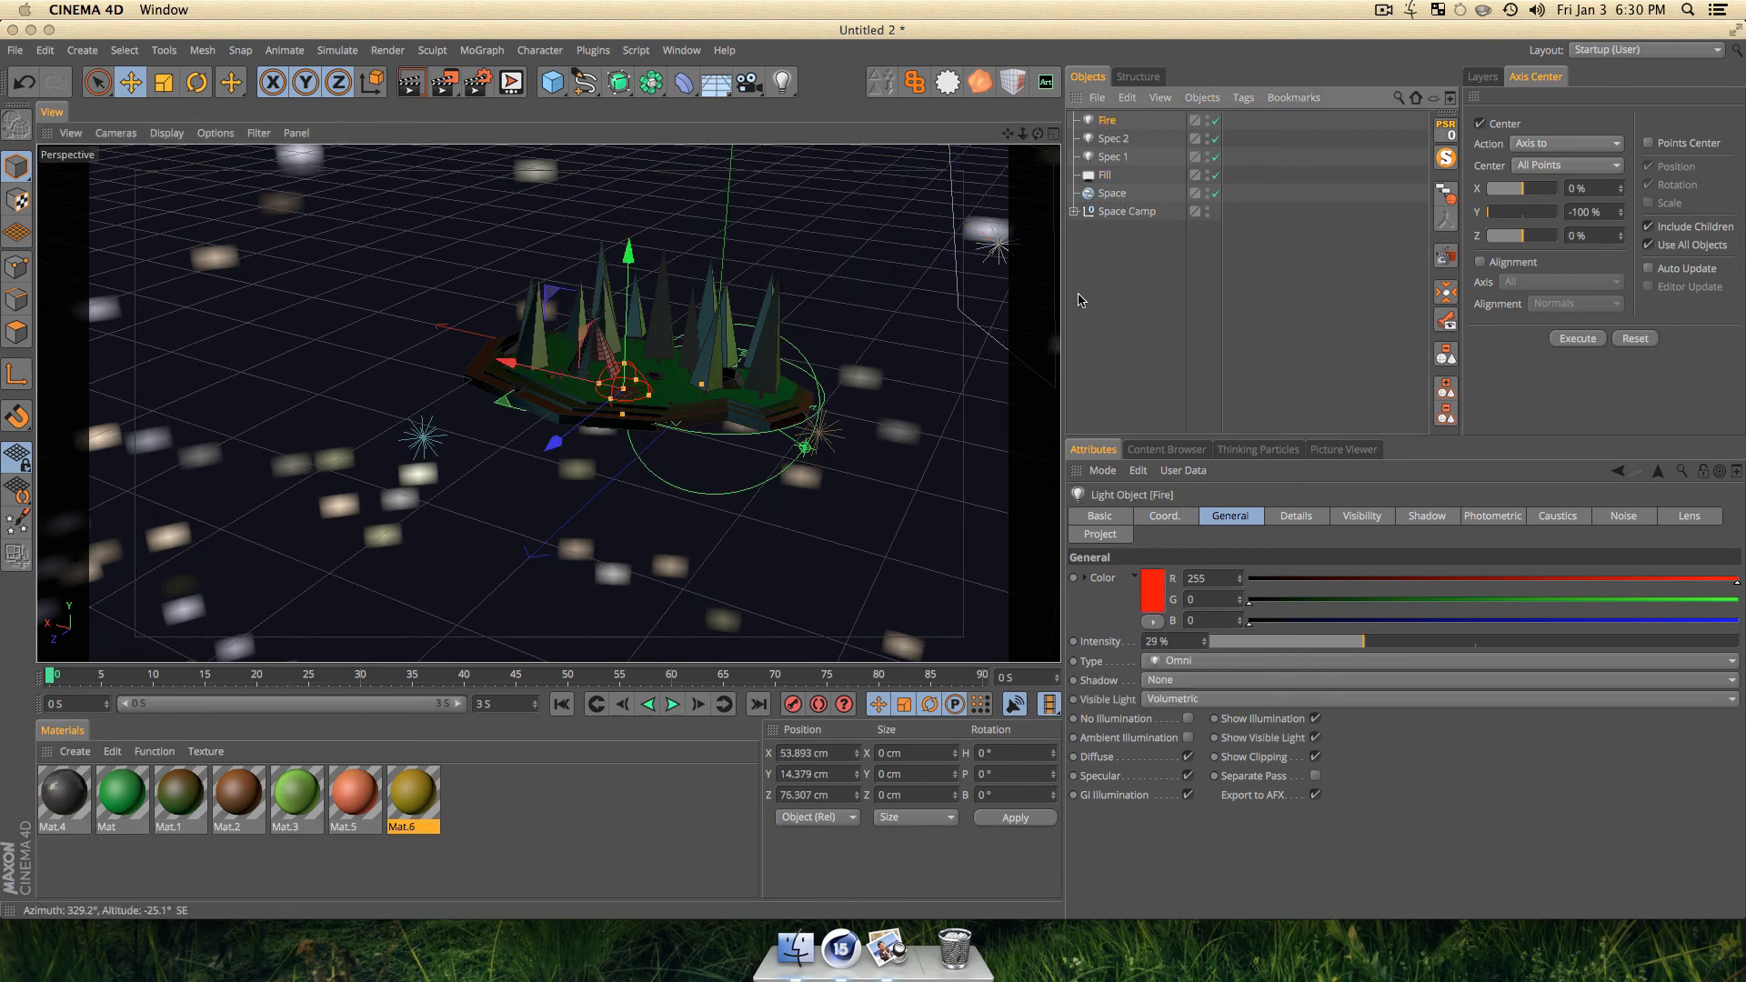
left_click(1157, 596)
left_click_drag(1186, 536, 1158, 532)
left_click(1189, 667)
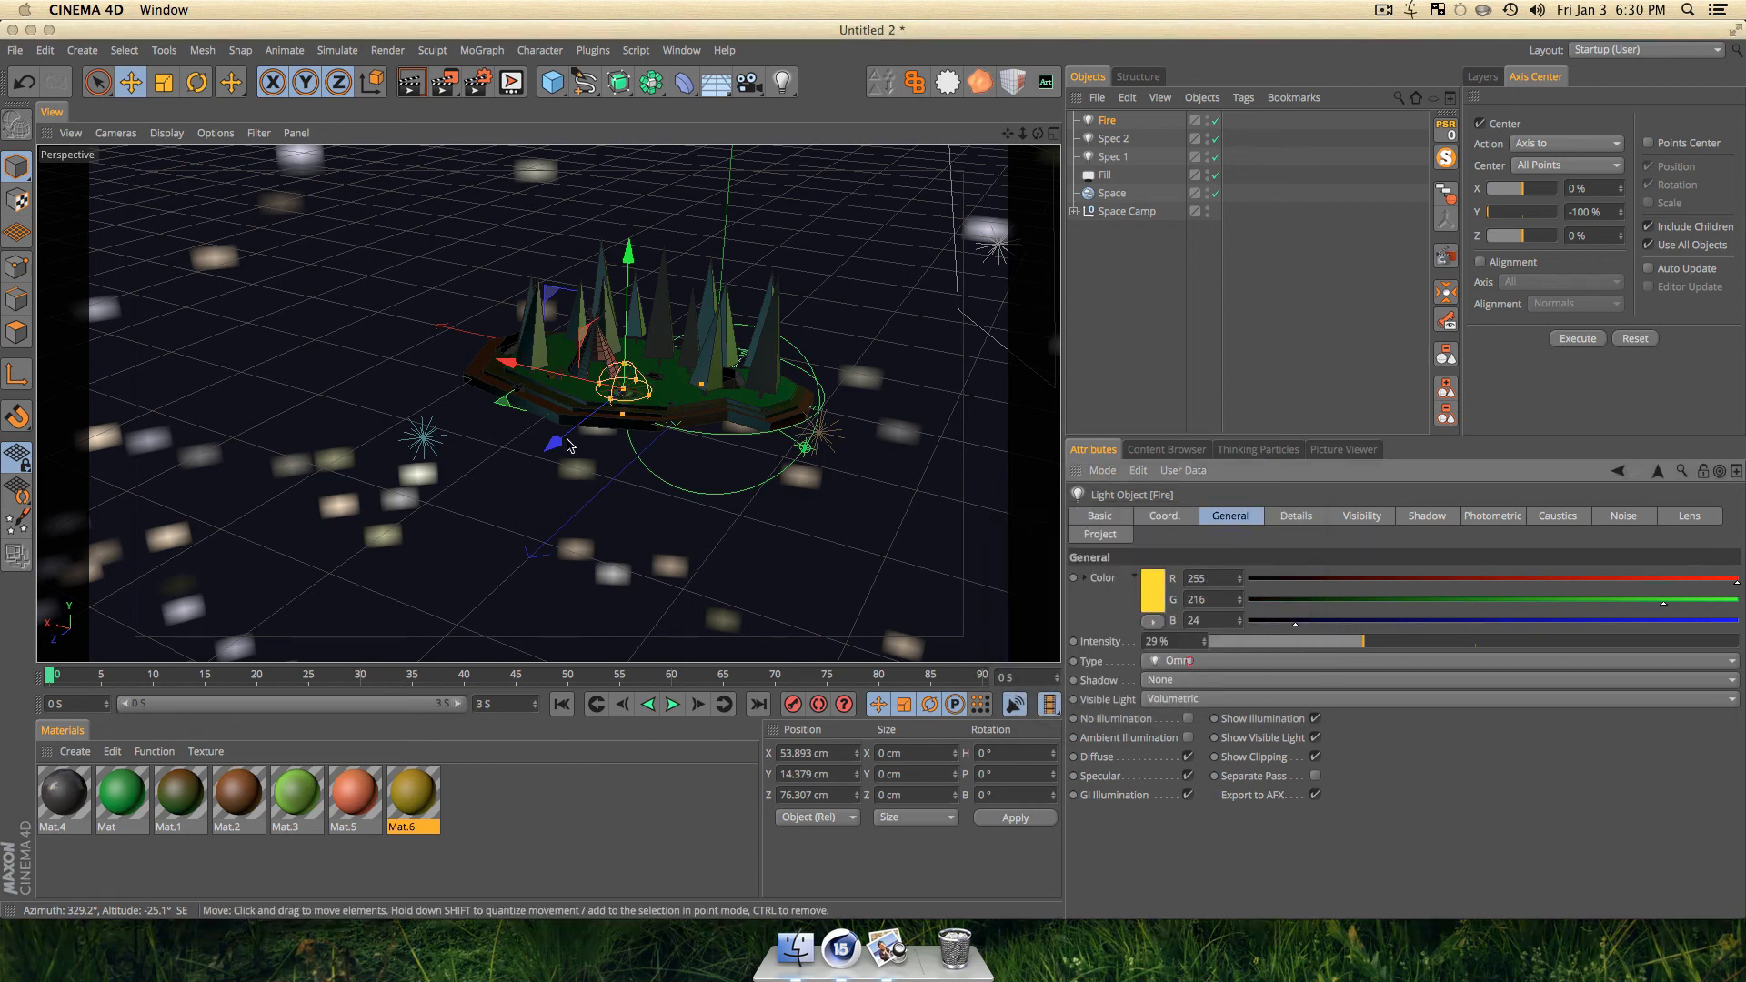
Set the Fire light's intensity to about 47% and render a preview of the island.
left_click_drag(1430, 650, 1464, 648)
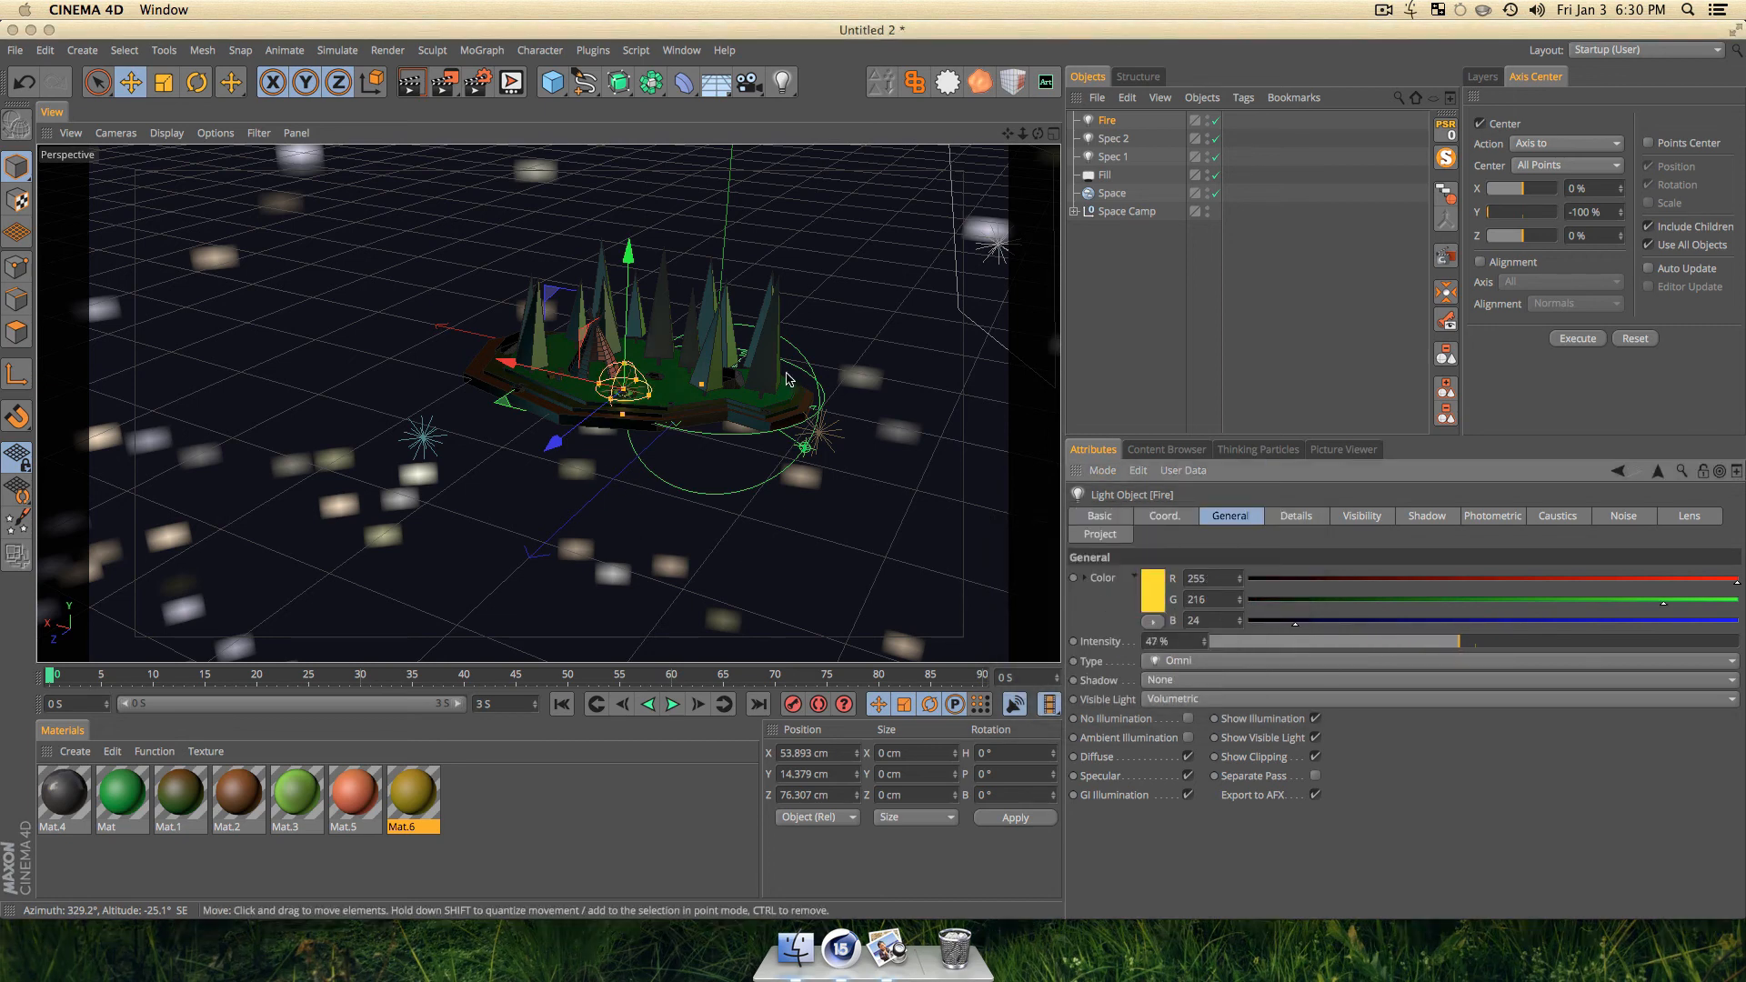
key("super+t")
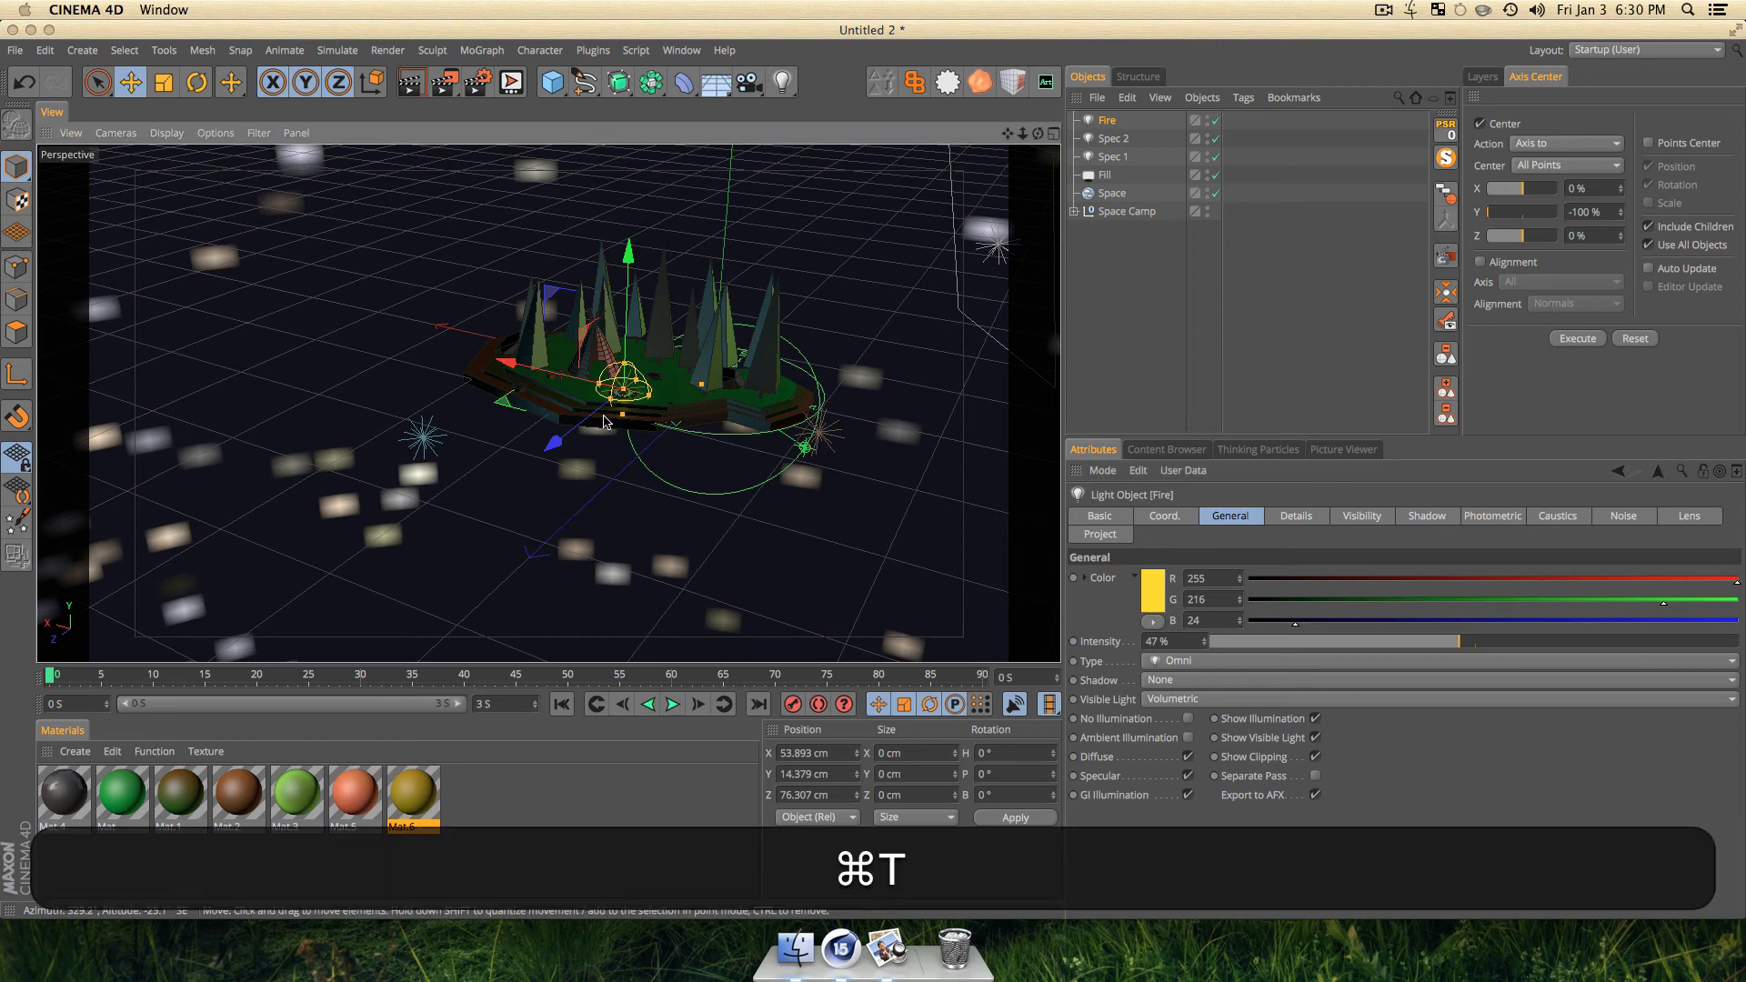
key("super+r")
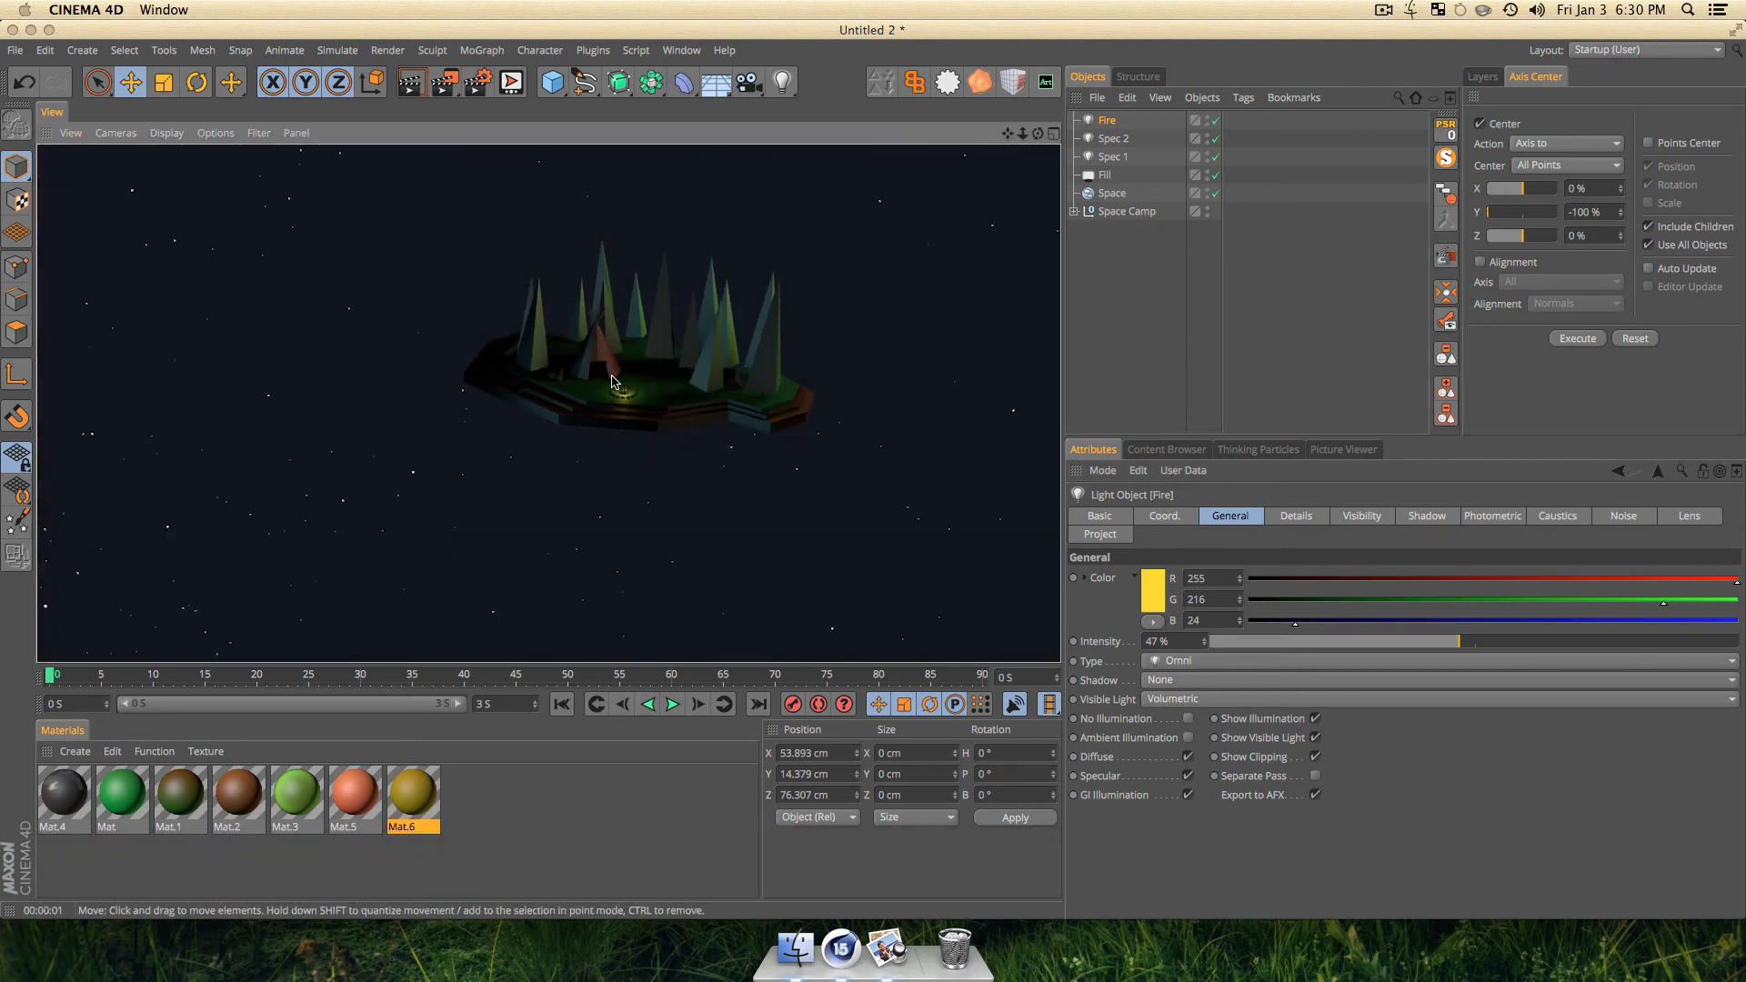
Raise the Fire light above the campfire to about Y 22.7 cm and render a closer preview.
scroll(614, 382, "up", 3)
key("e")
left_click_drag(629, 389, 628, 356)
key("super+r")
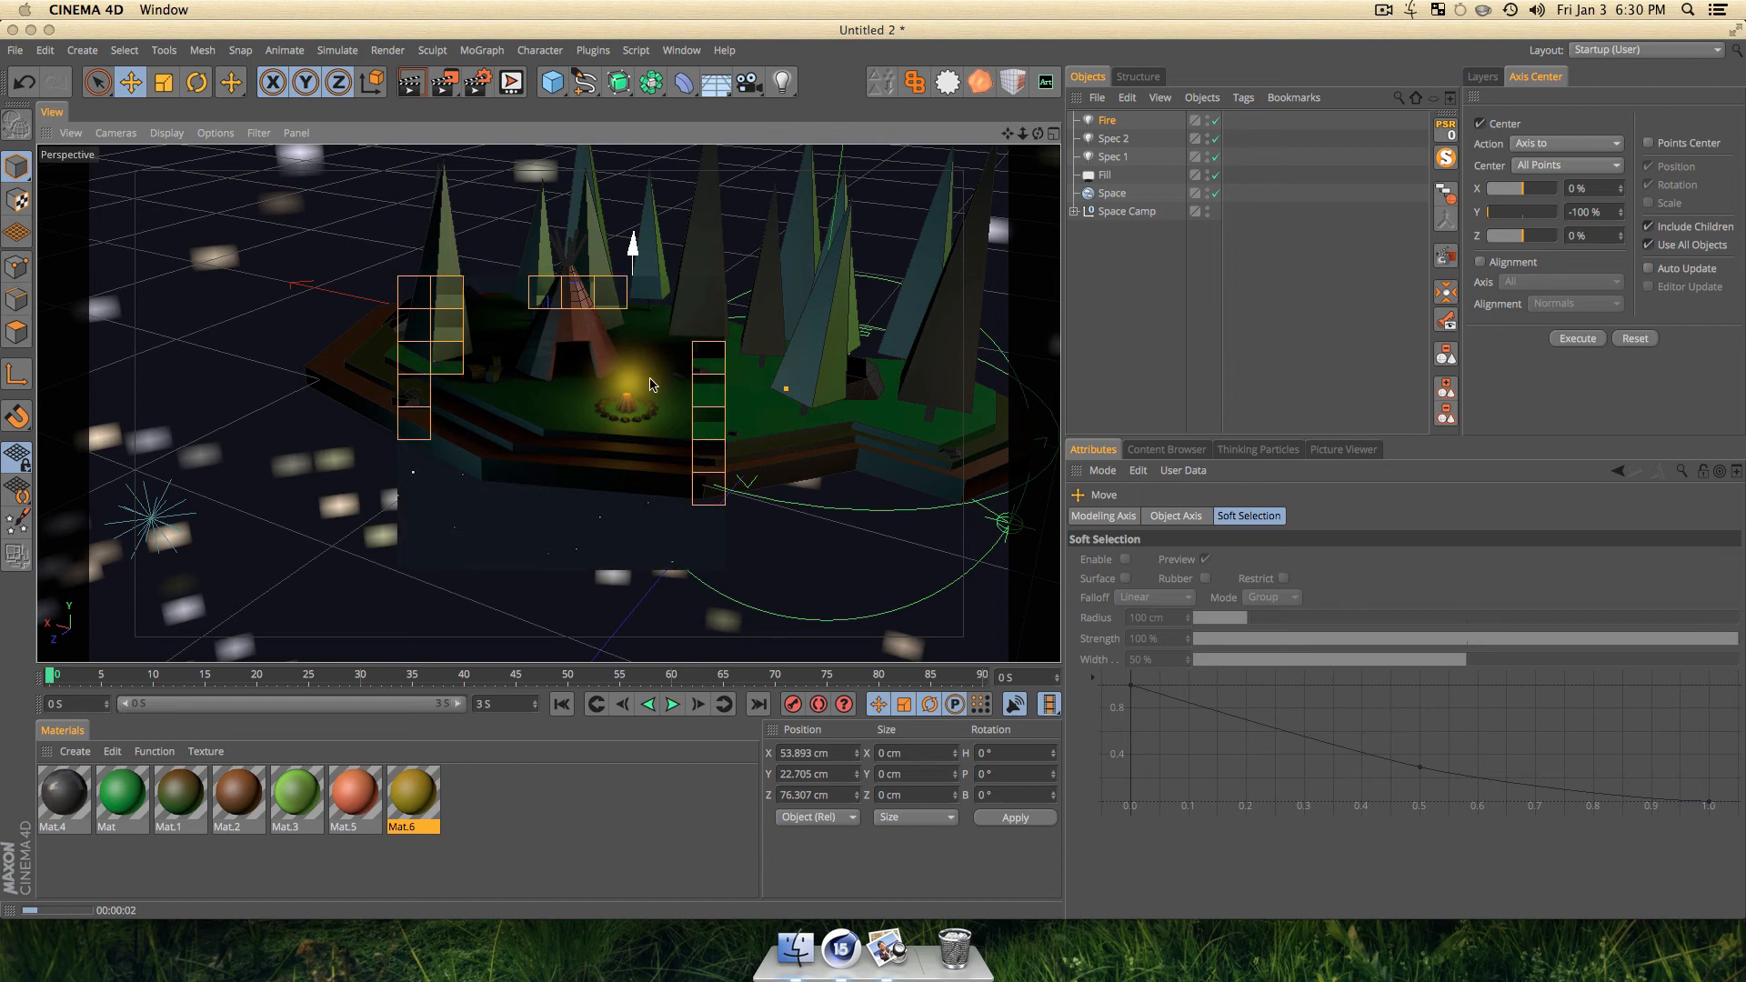
left_click(1111, 305)
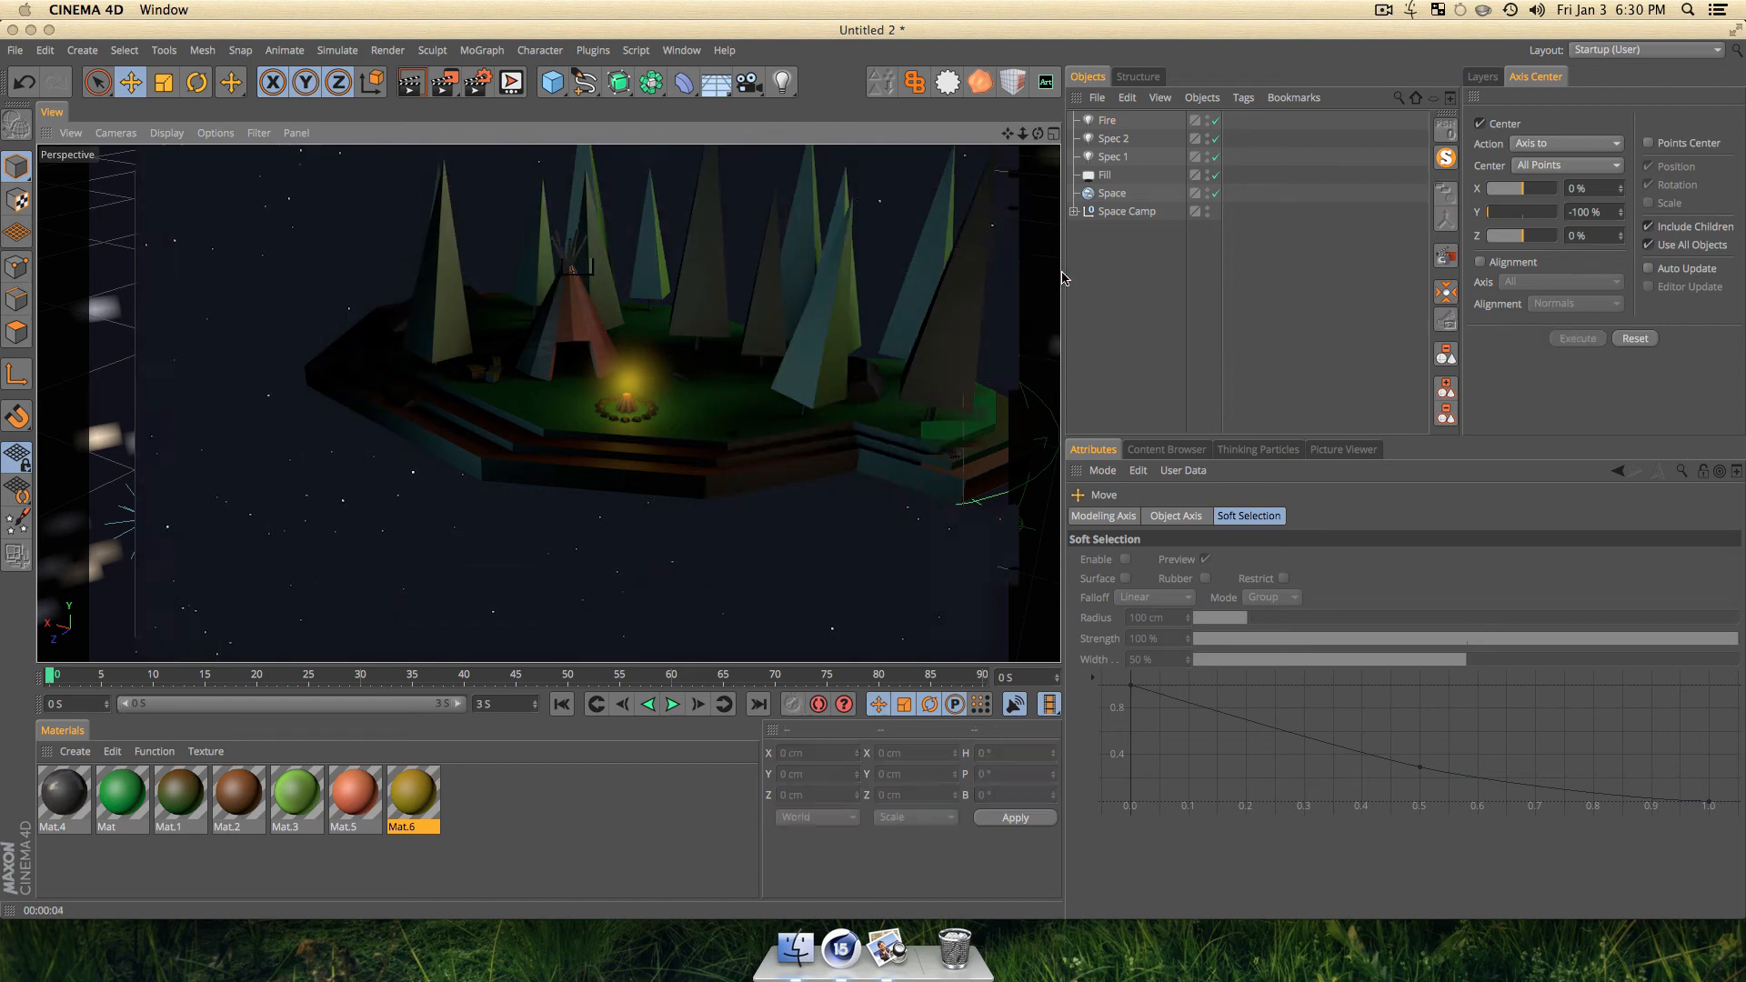
Try Inverse Volumetric as the Fire light's visible light and render a preview of the camp.
left_click(1104, 120)
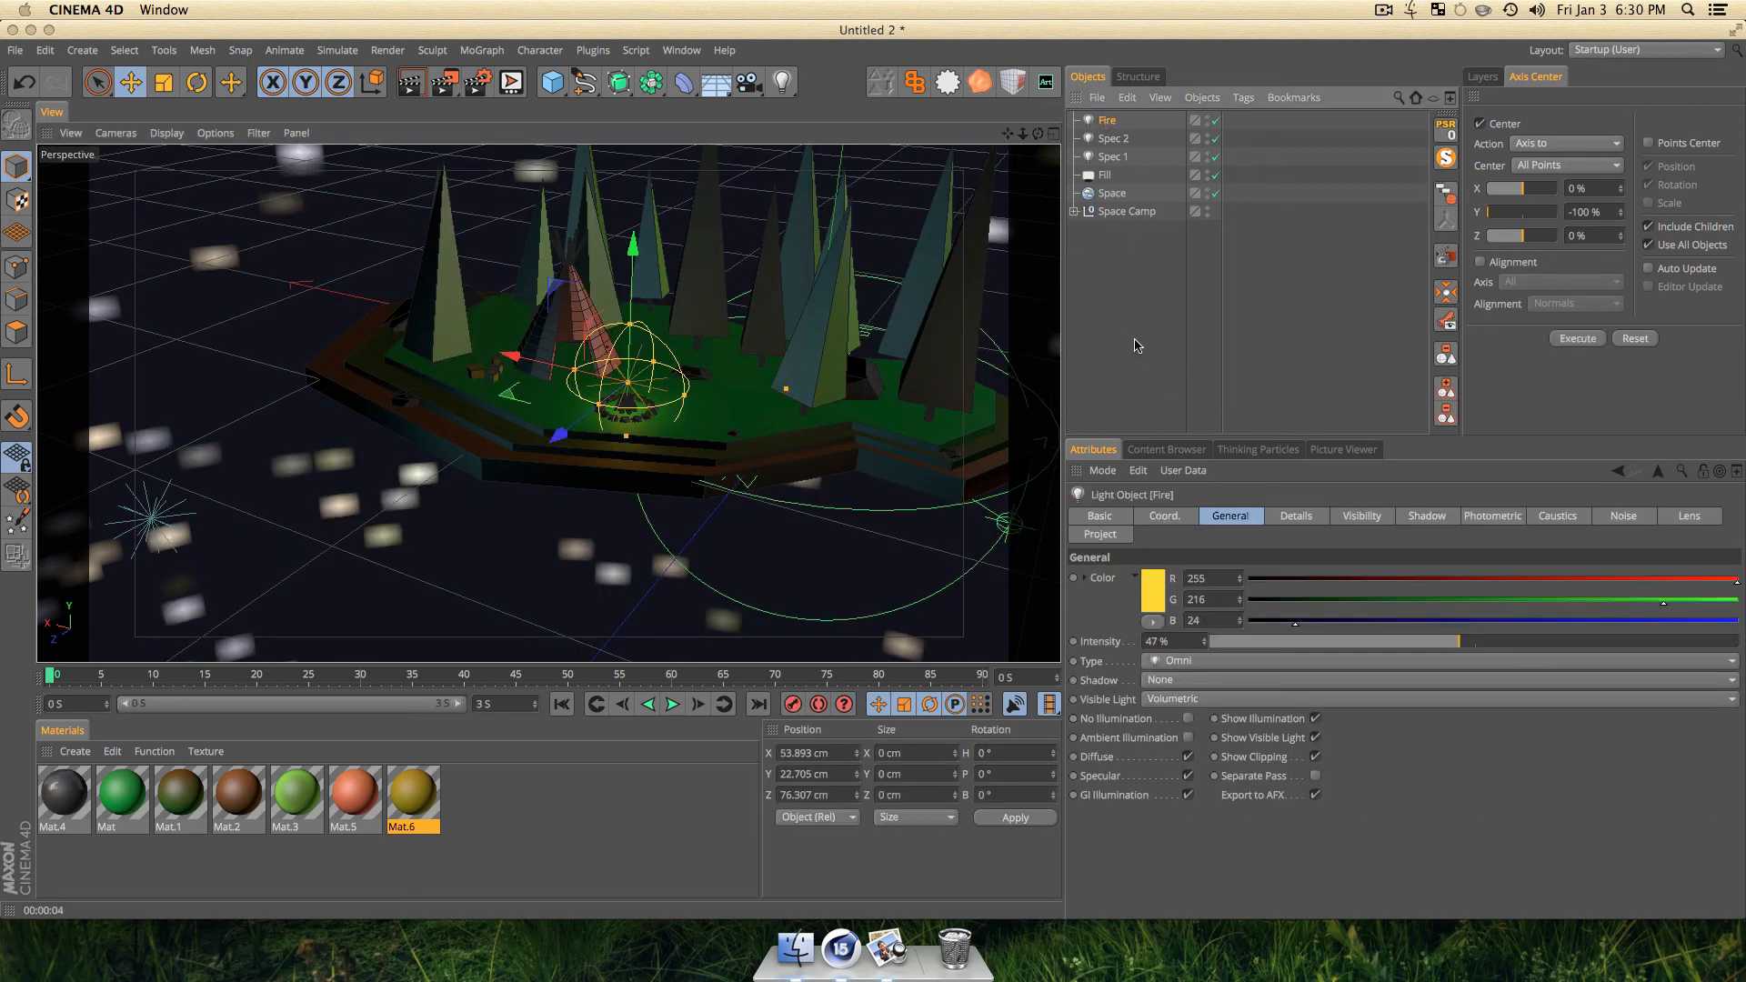
left_click(1156, 706)
left_click(1173, 778)
key("super+t")
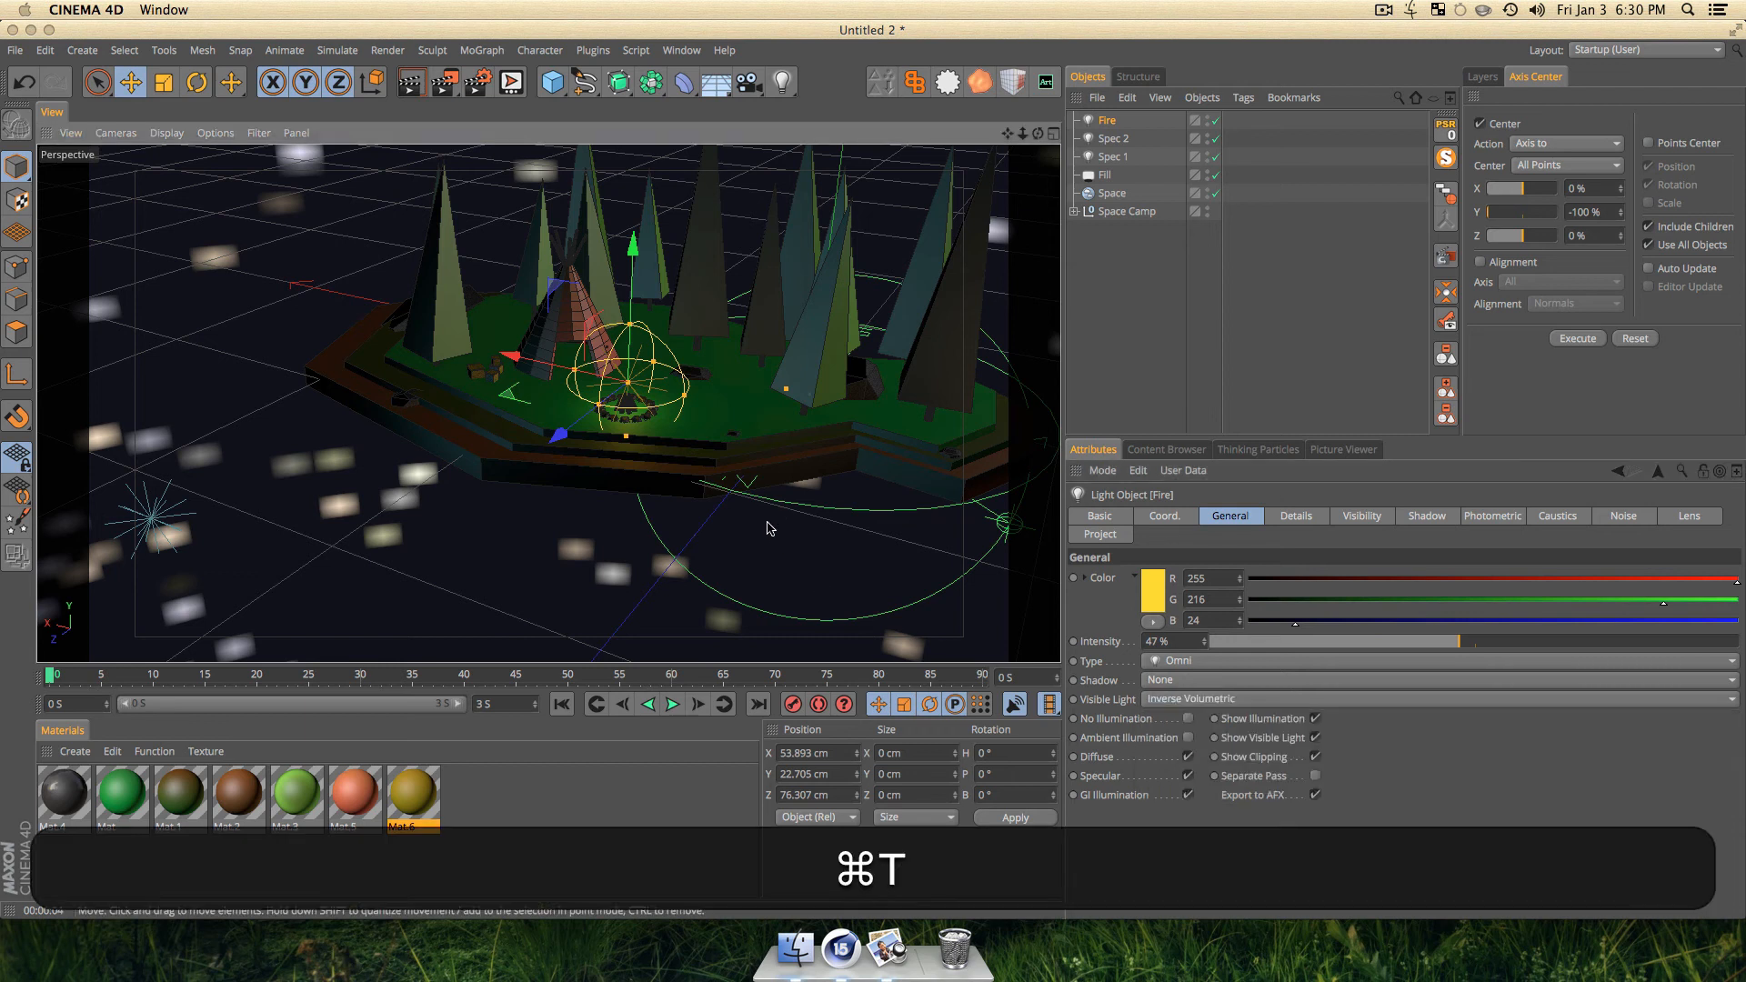
key("super+r")
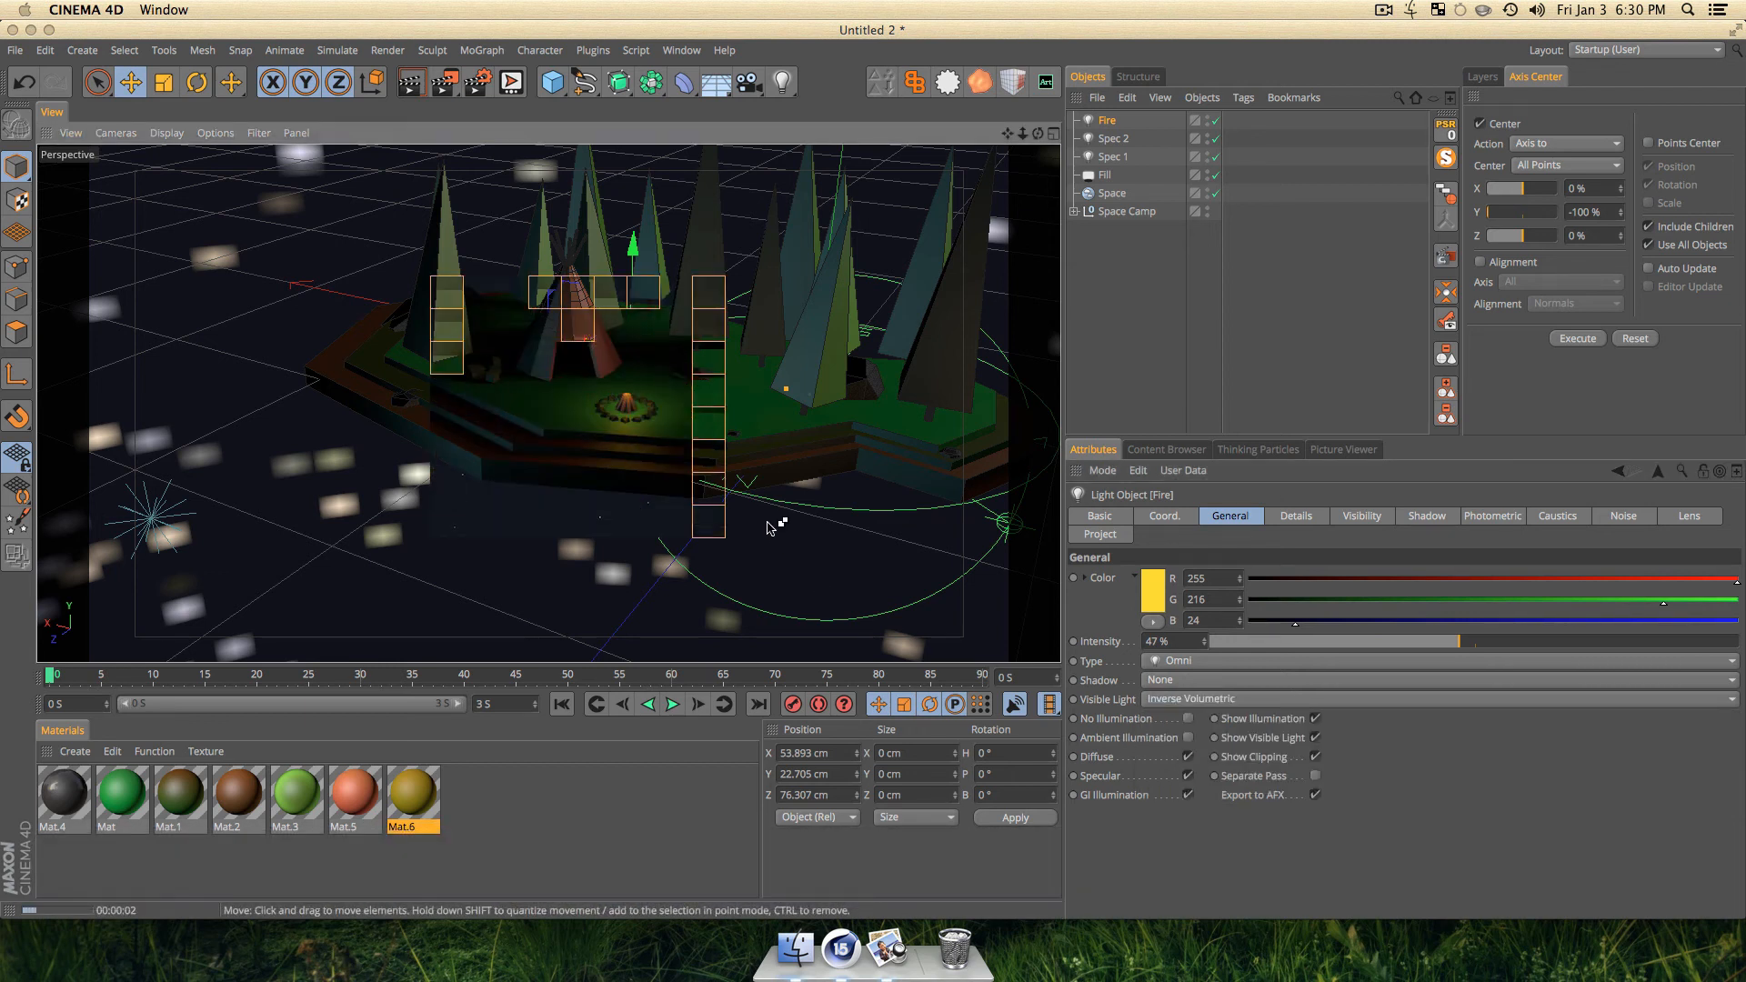
Set the Fire light's visible light to Visible and render a preview of the campfire glow.
left_click(1181, 699)
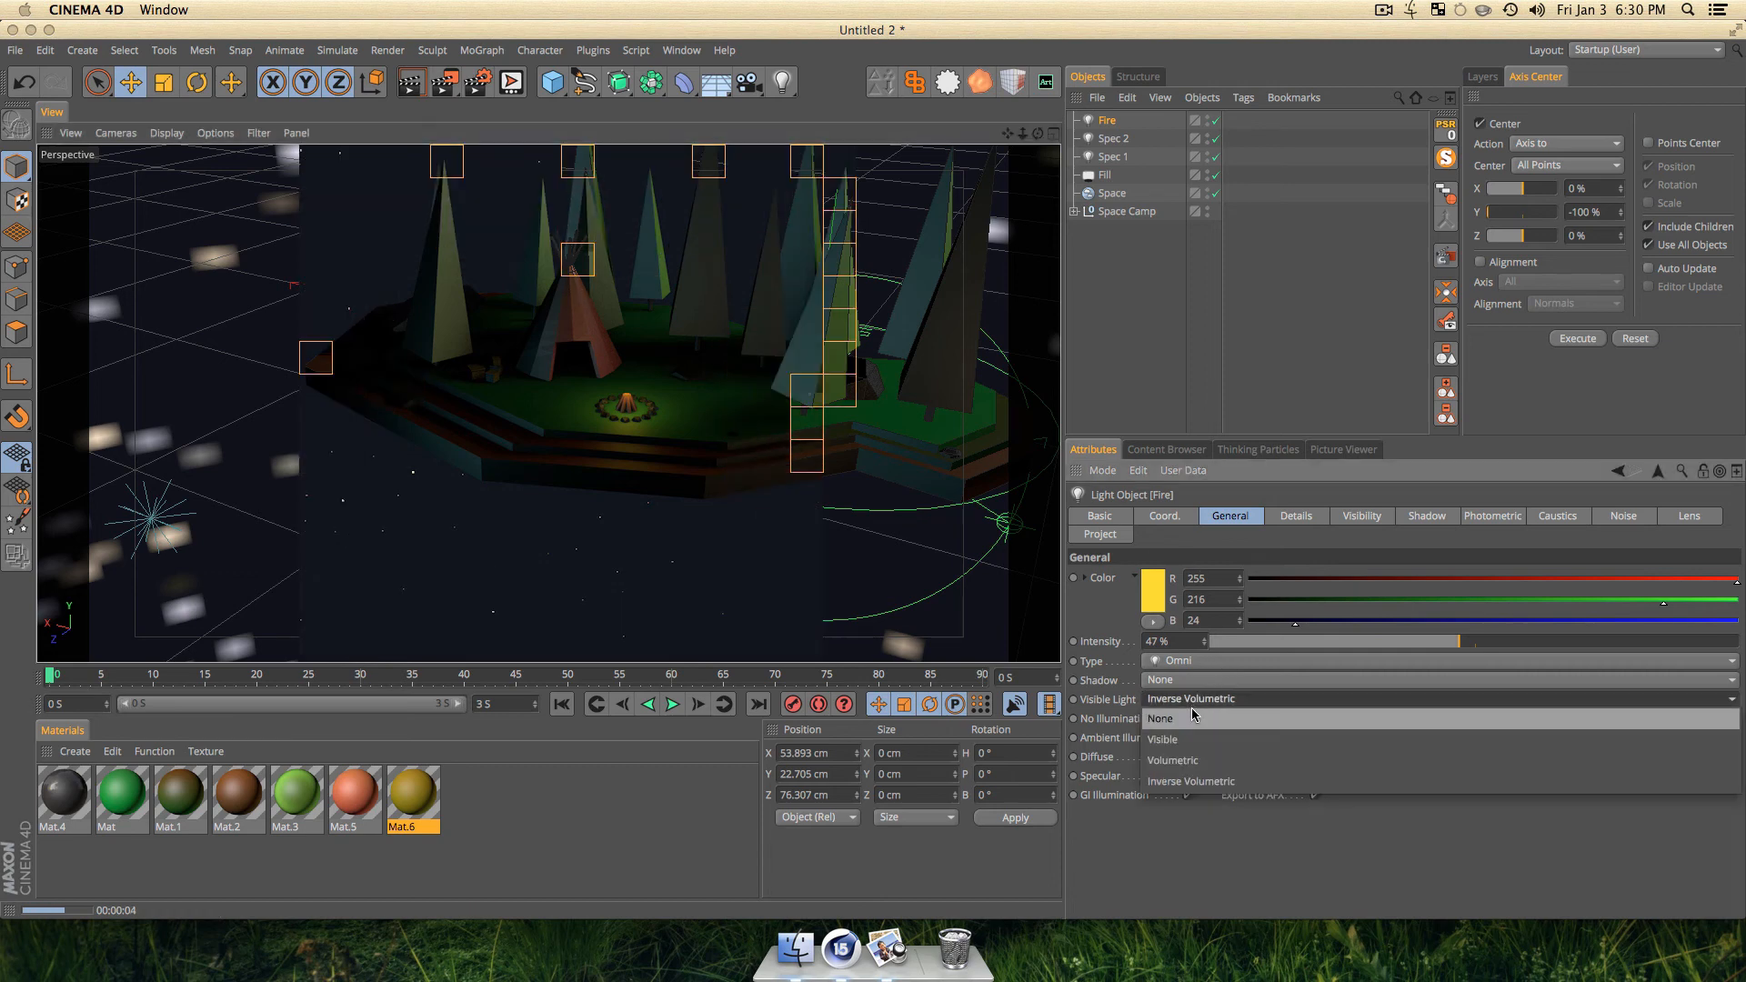
left_click(1180, 759)
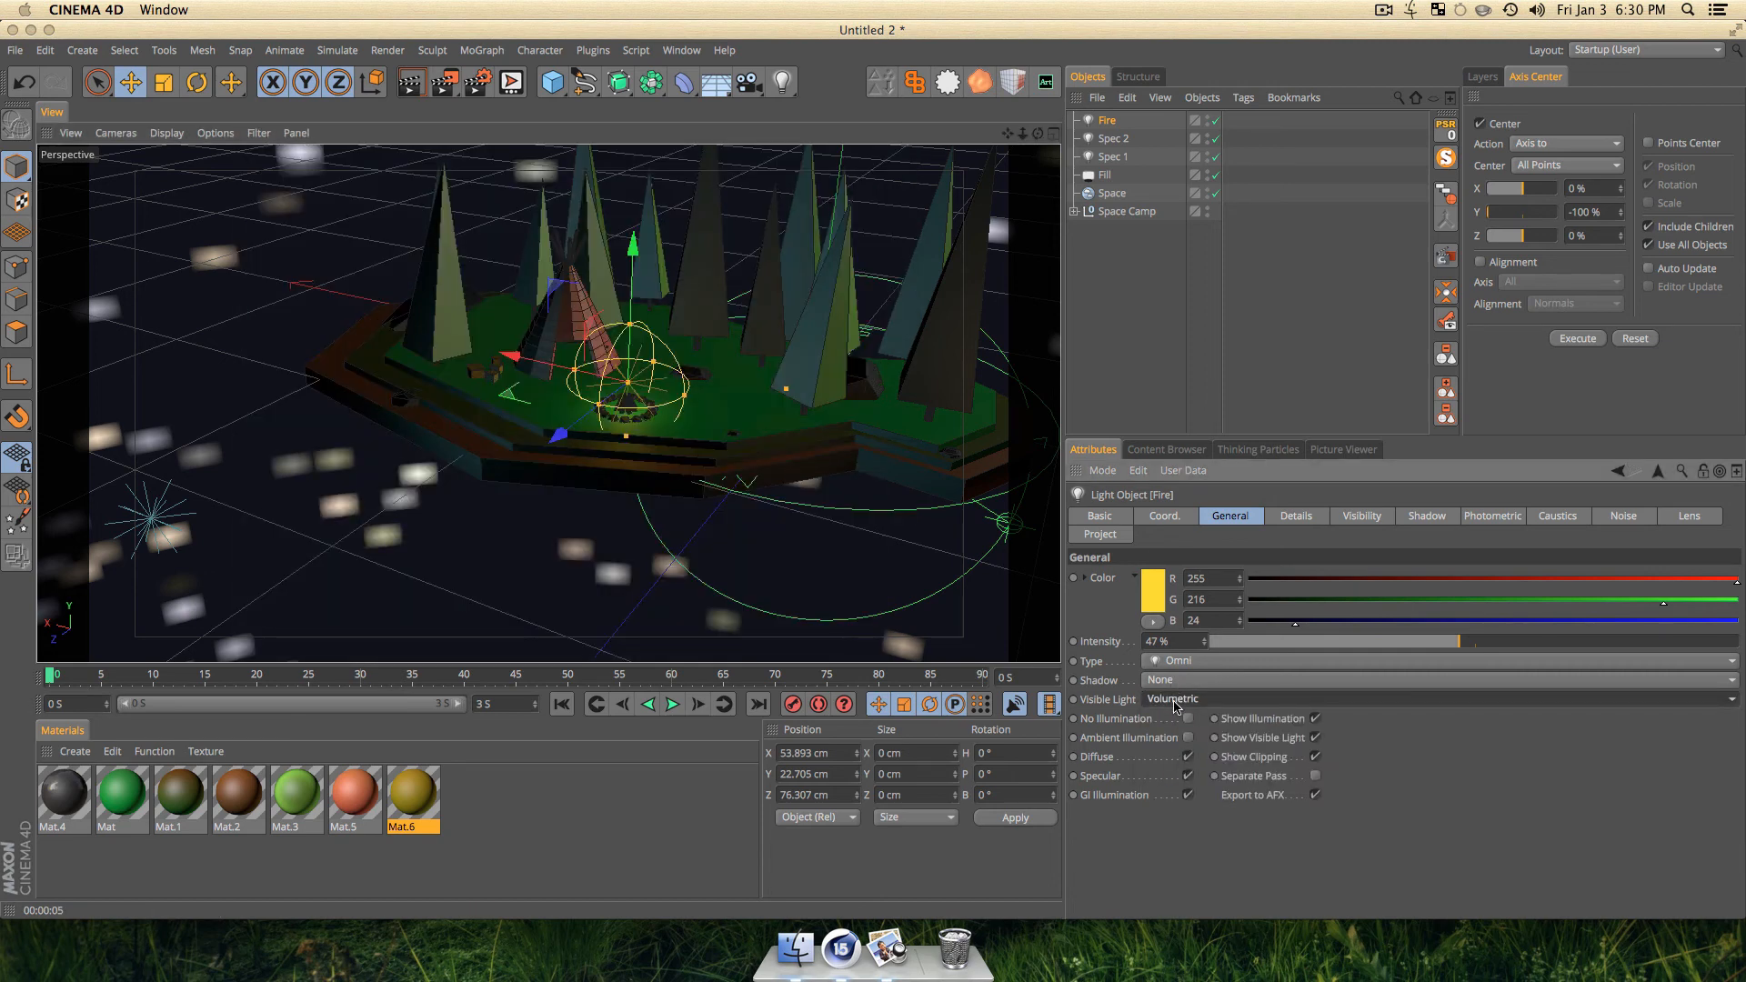
left_click(1173, 698)
left_click(1173, 738)
key("super+r")
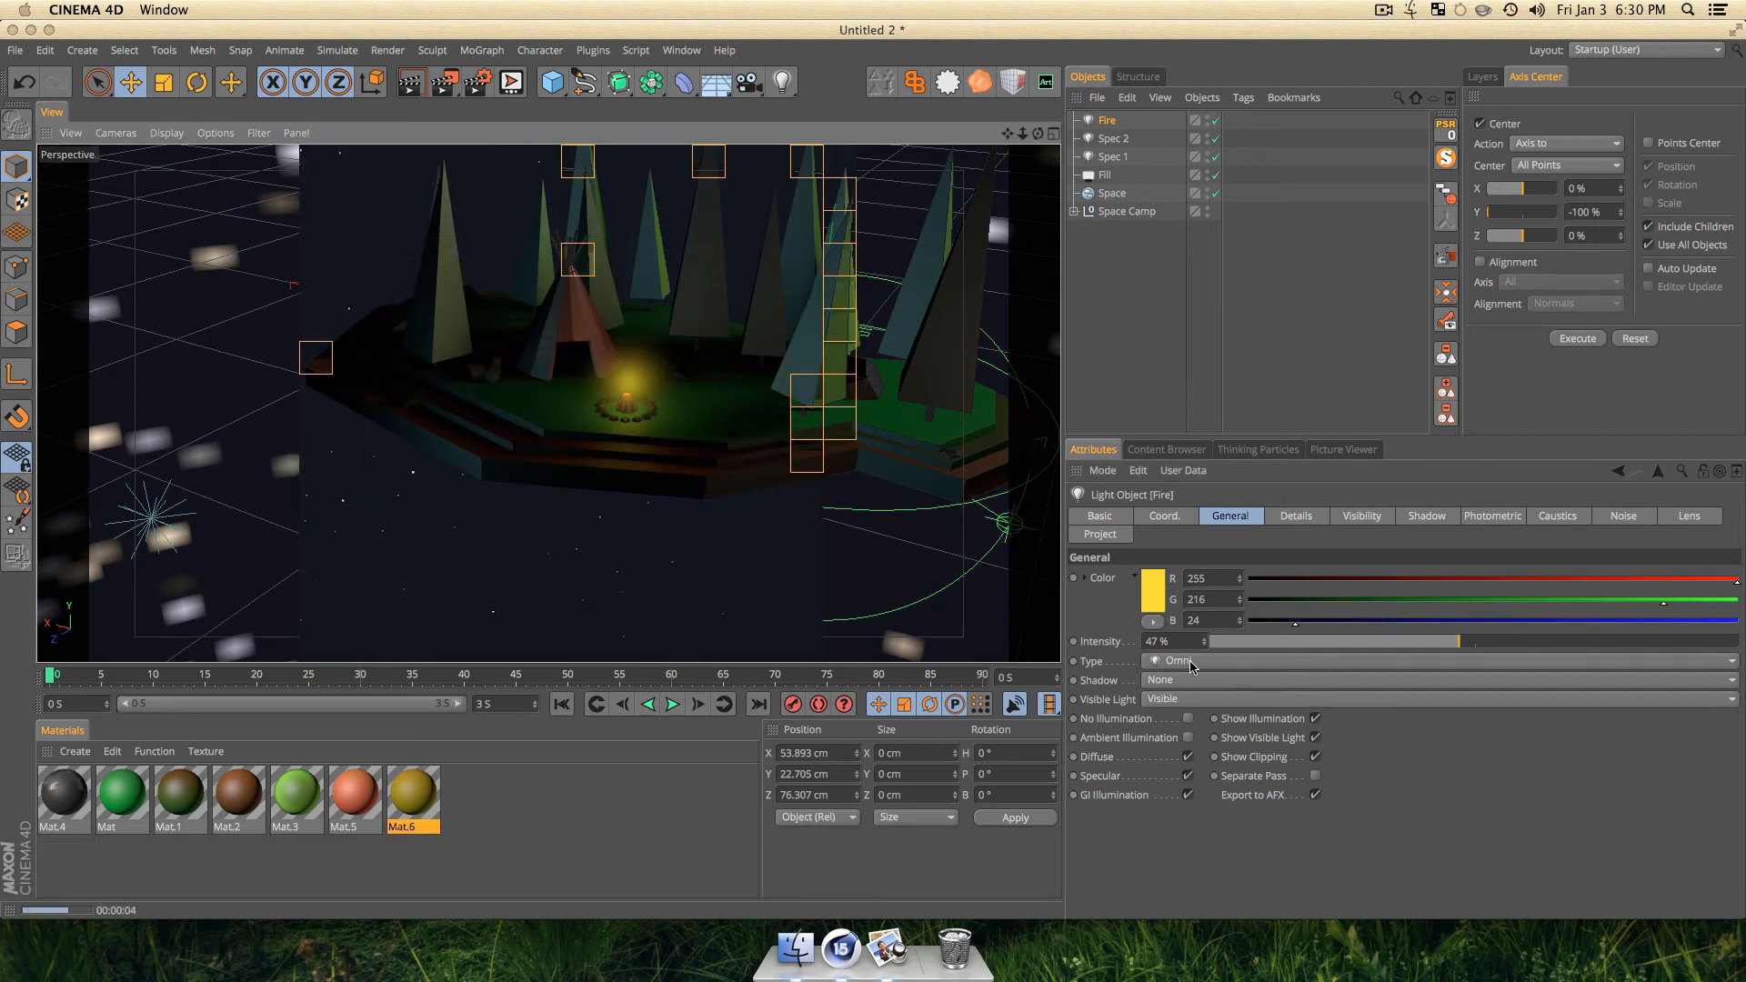
Set the Fire light's visible light to Volumetric and its Radius/Decay to about 69.5 cm, and render a preview.
left_click(1183, 697)
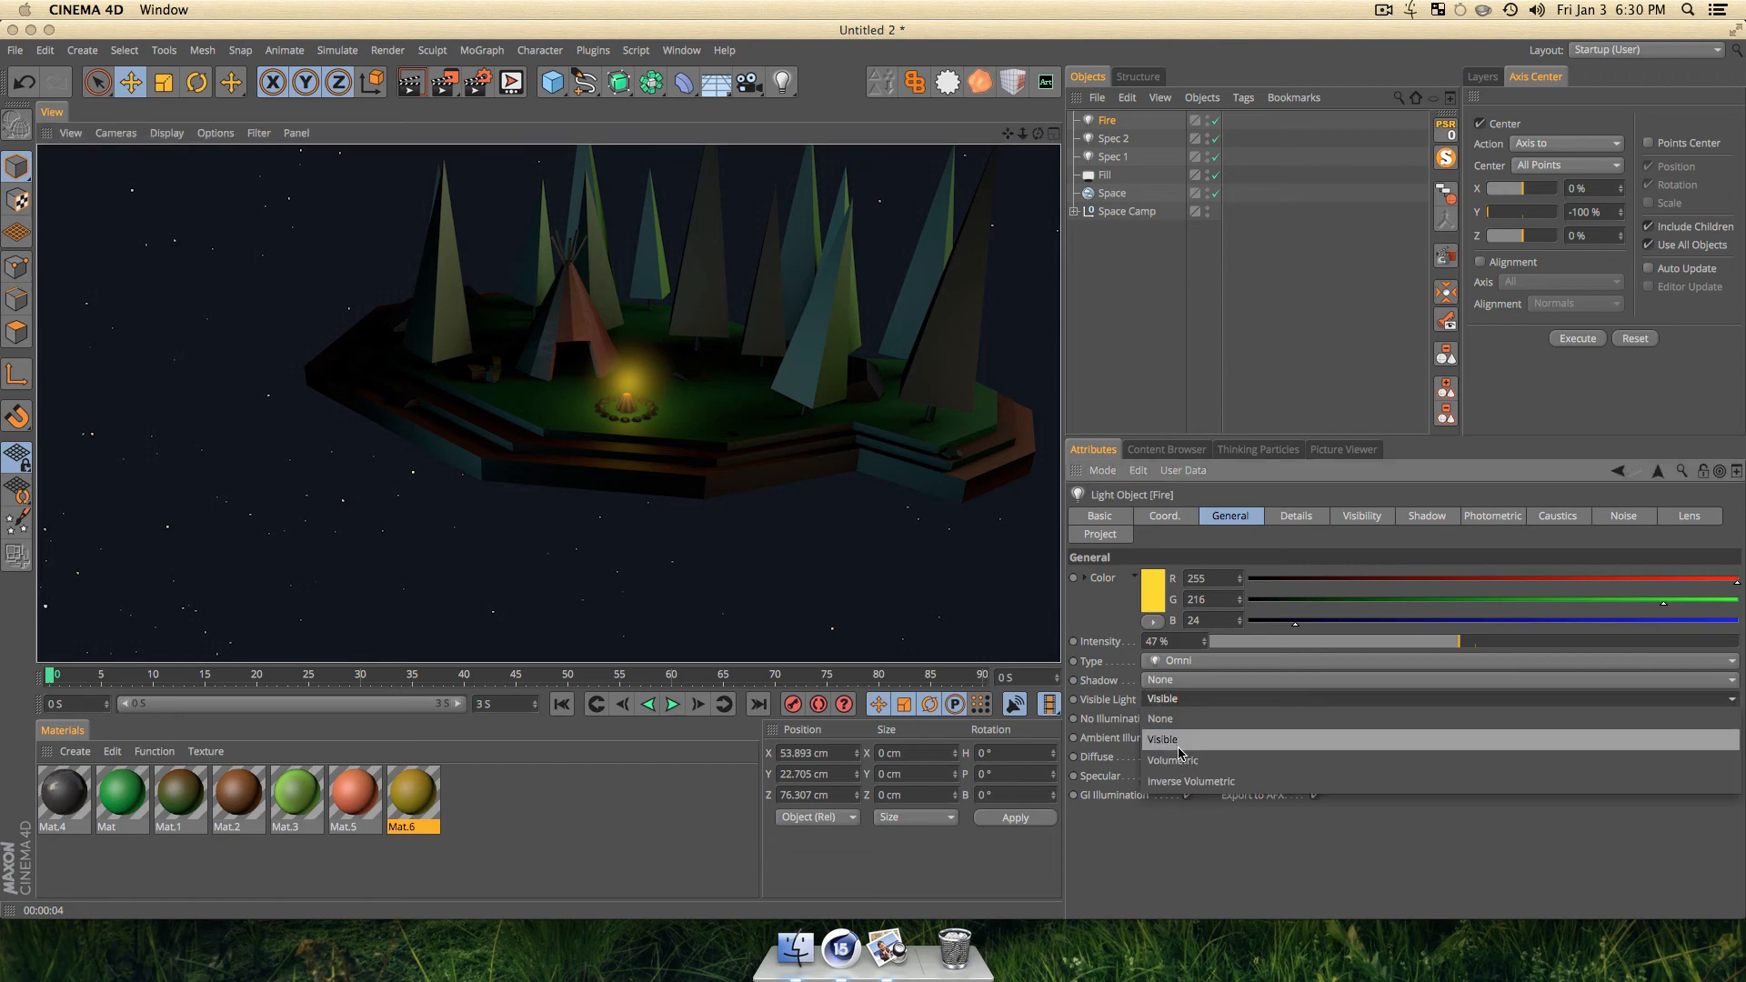
left_click(1182, 762)
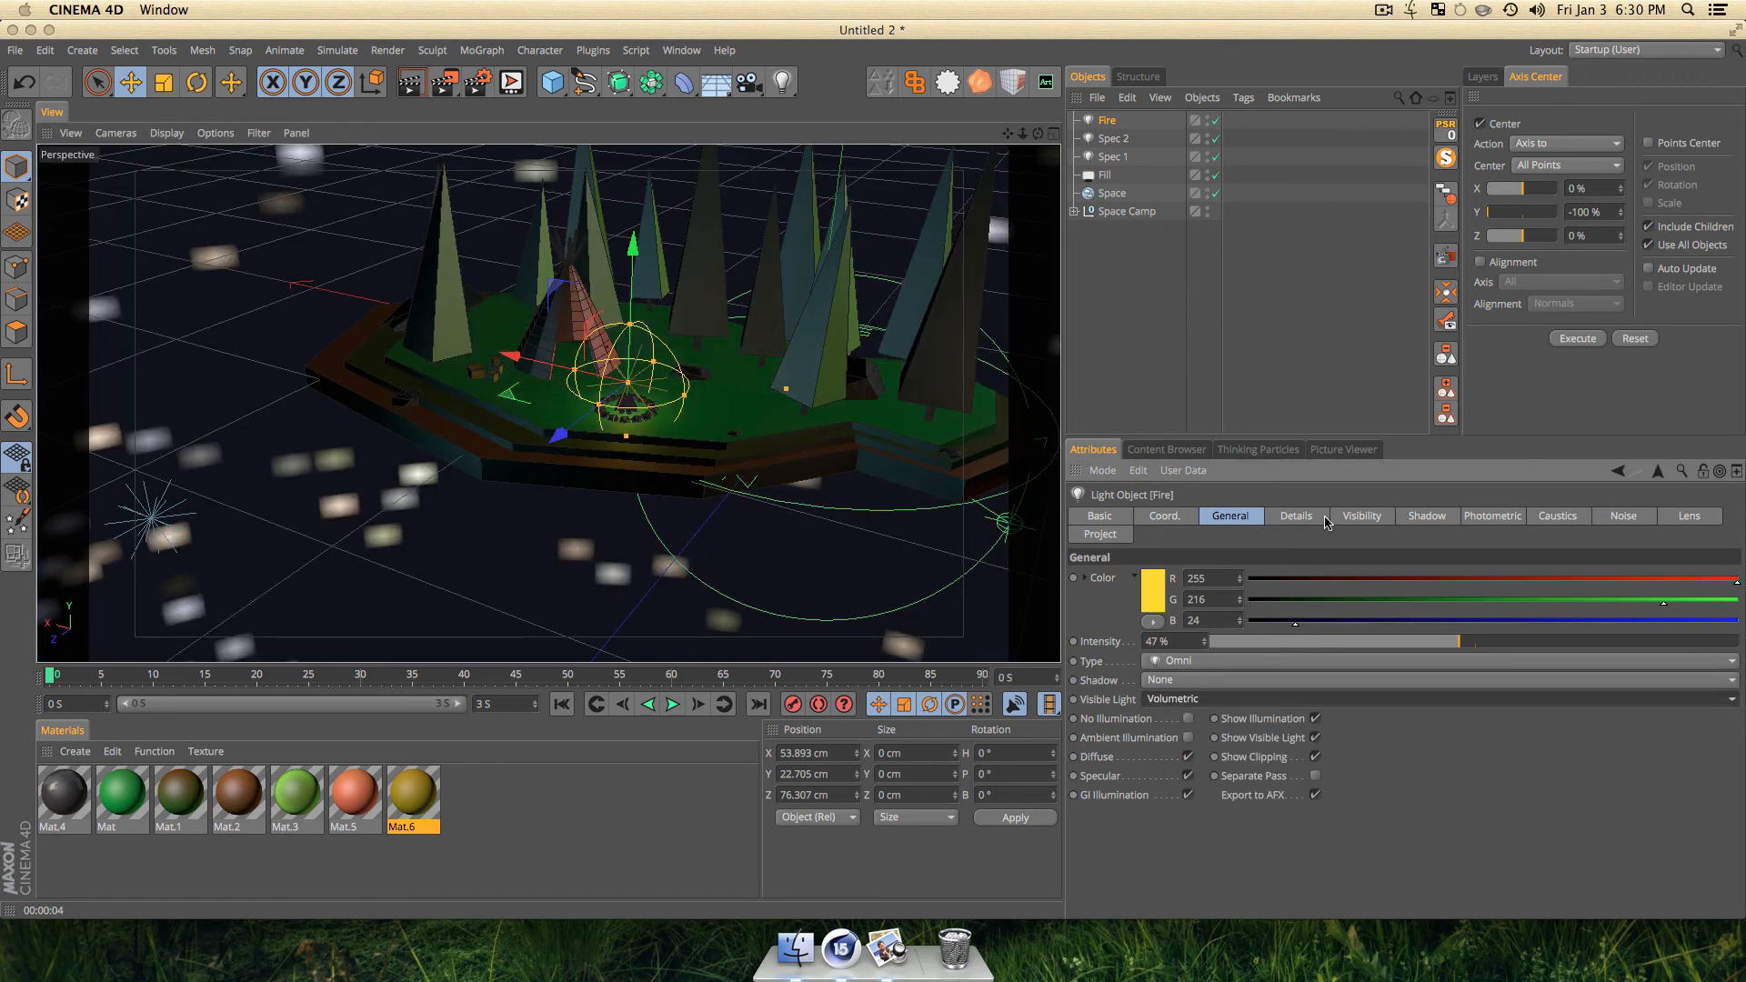
left_click(1300, 518)
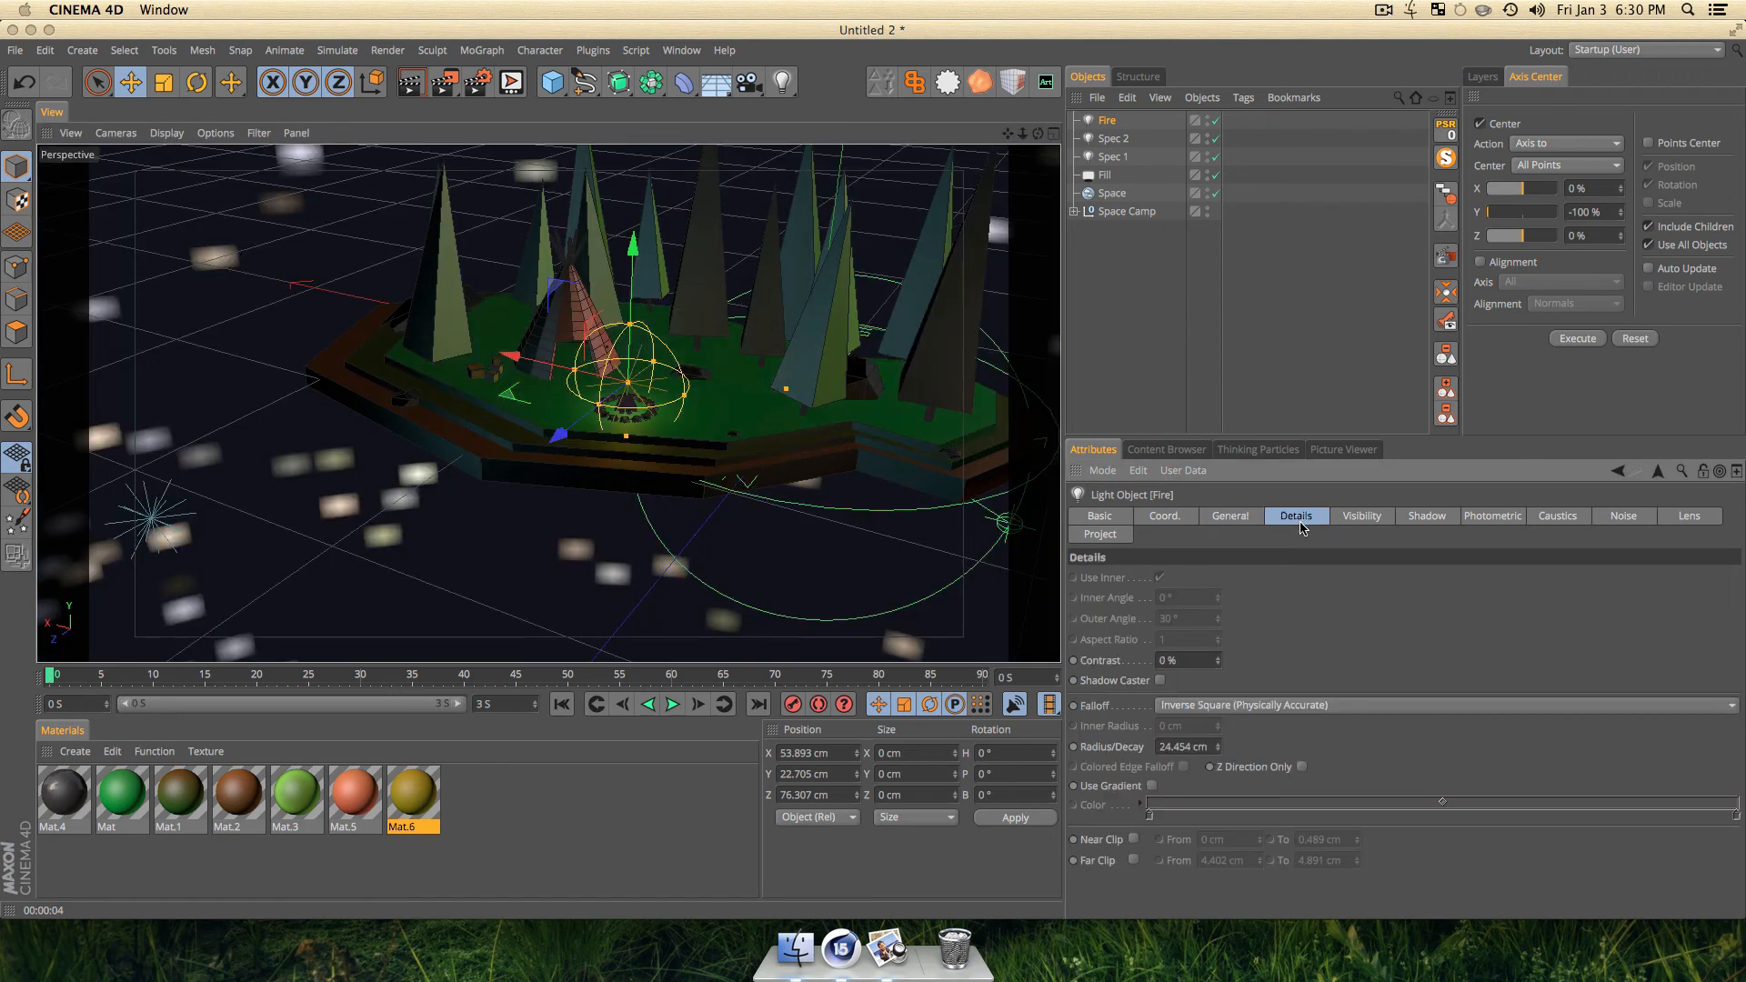
left_click_drag(1219, 749, 1219, 722)
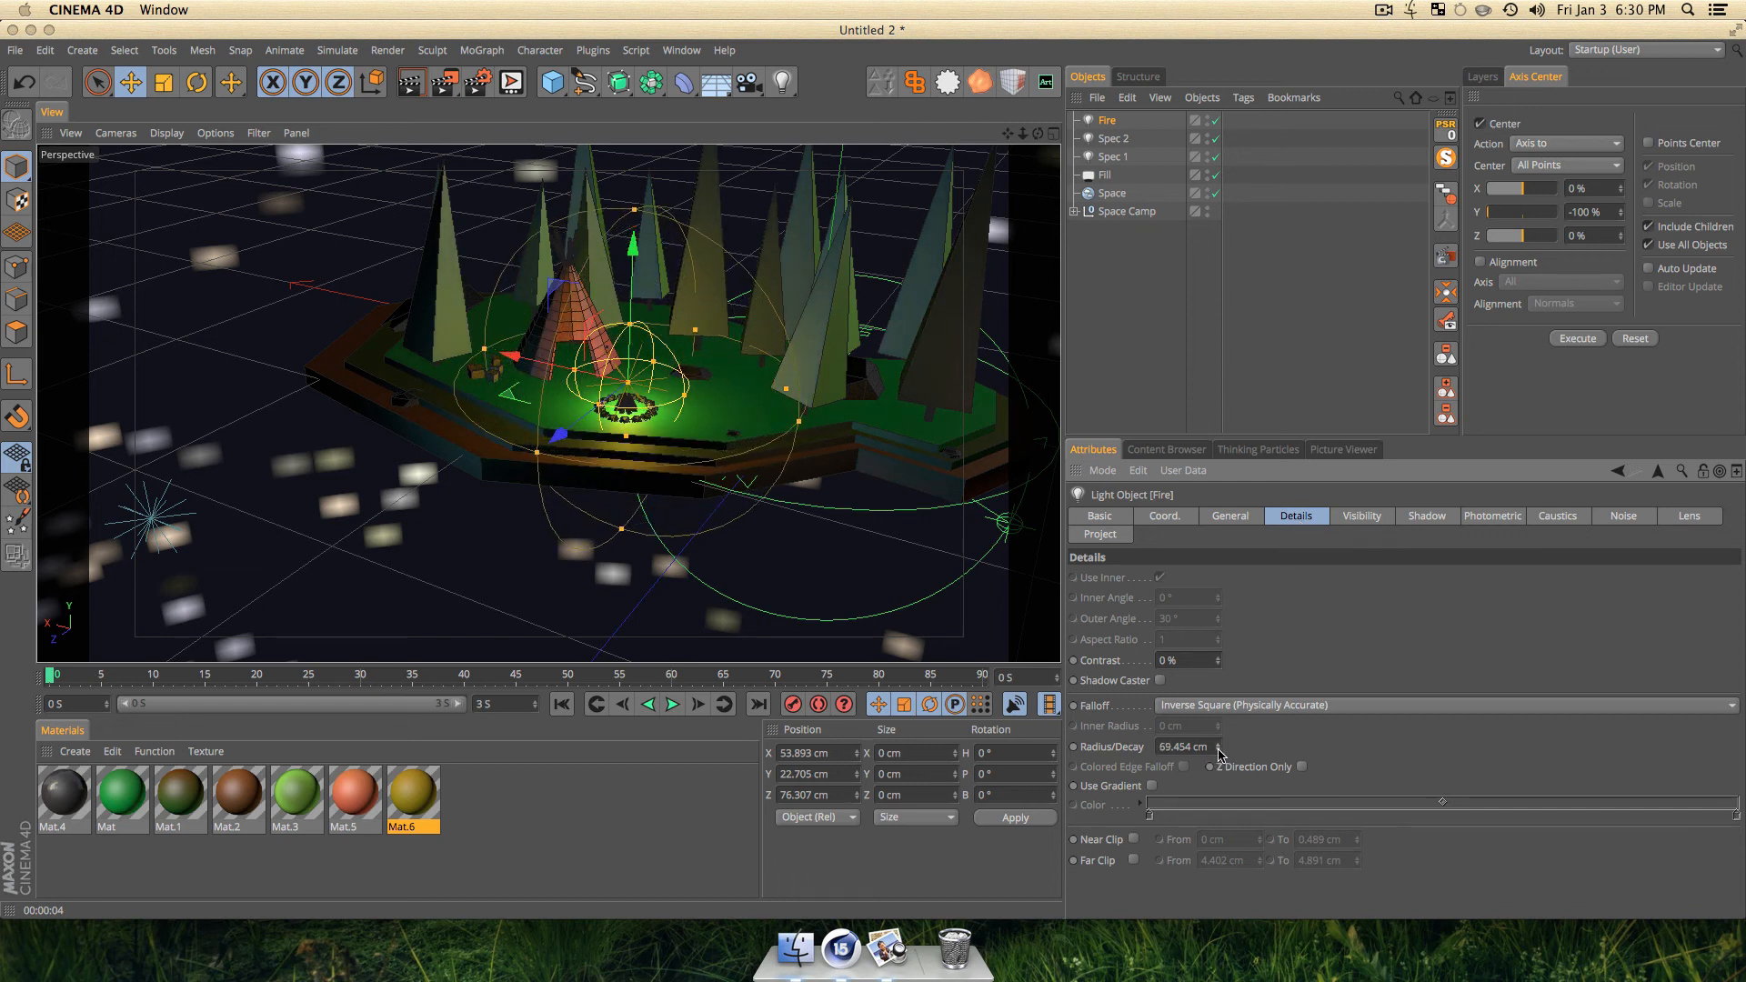
key("super+r")
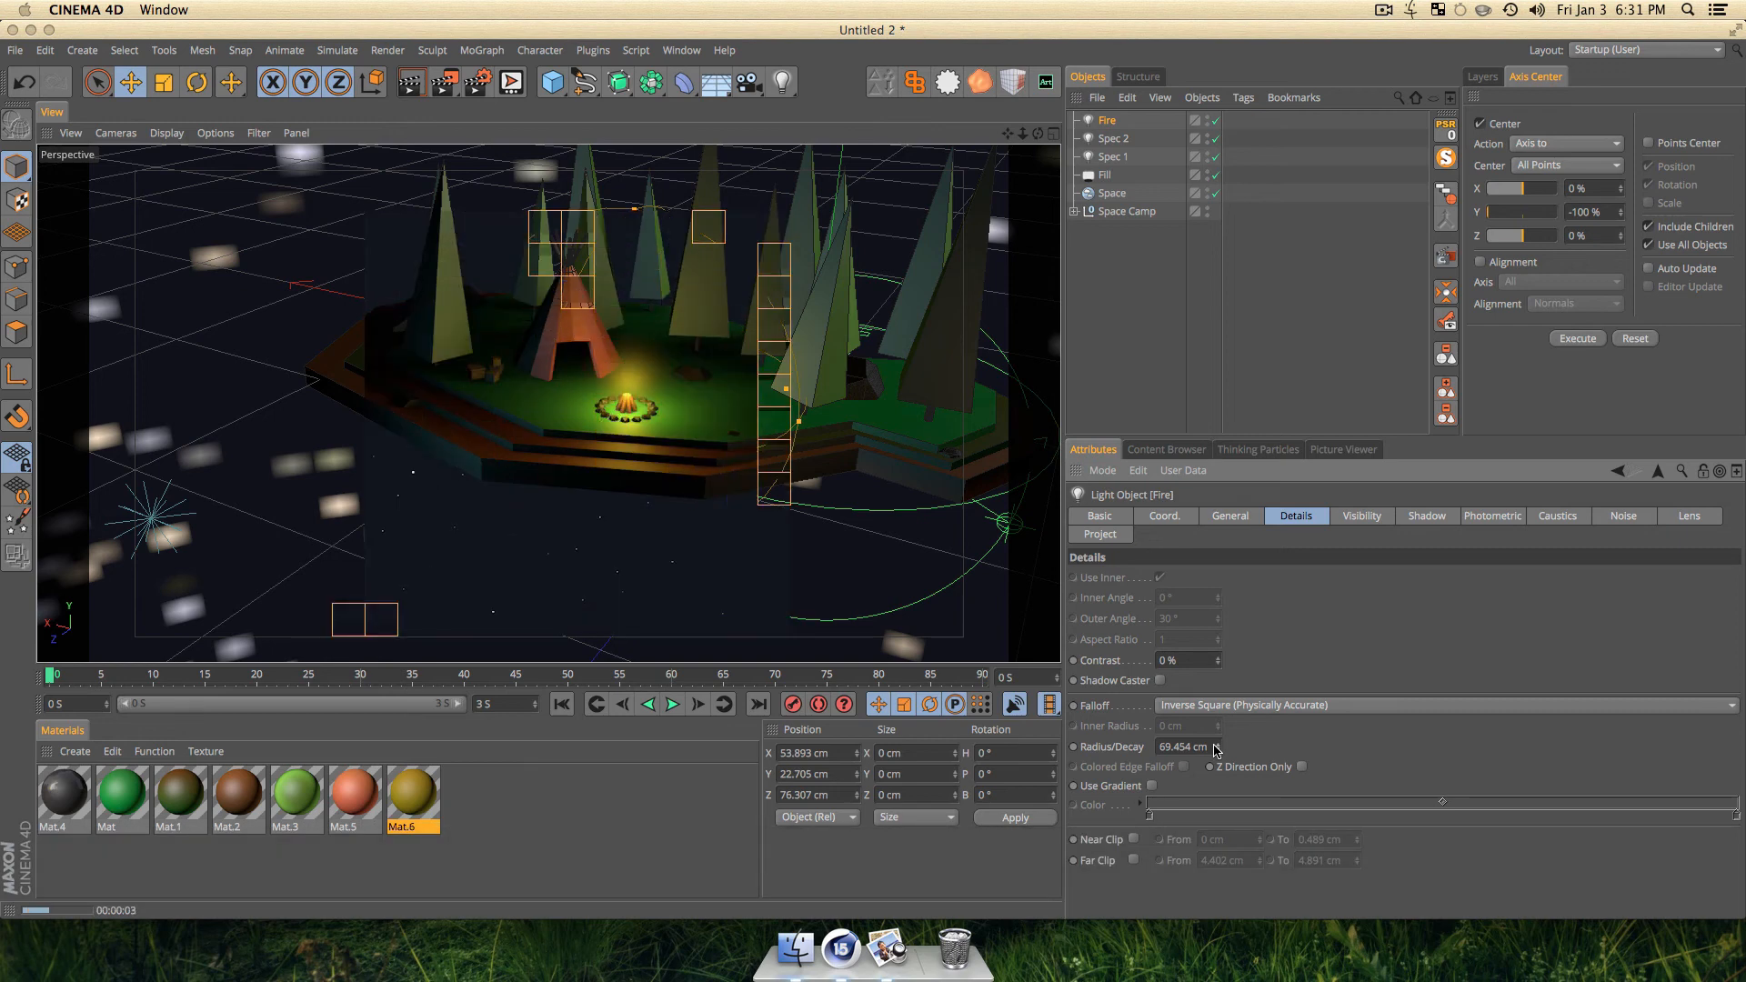
Set the Fire light's intensity to about 57% and render a preview of the camp.
left_click(1157, 304)
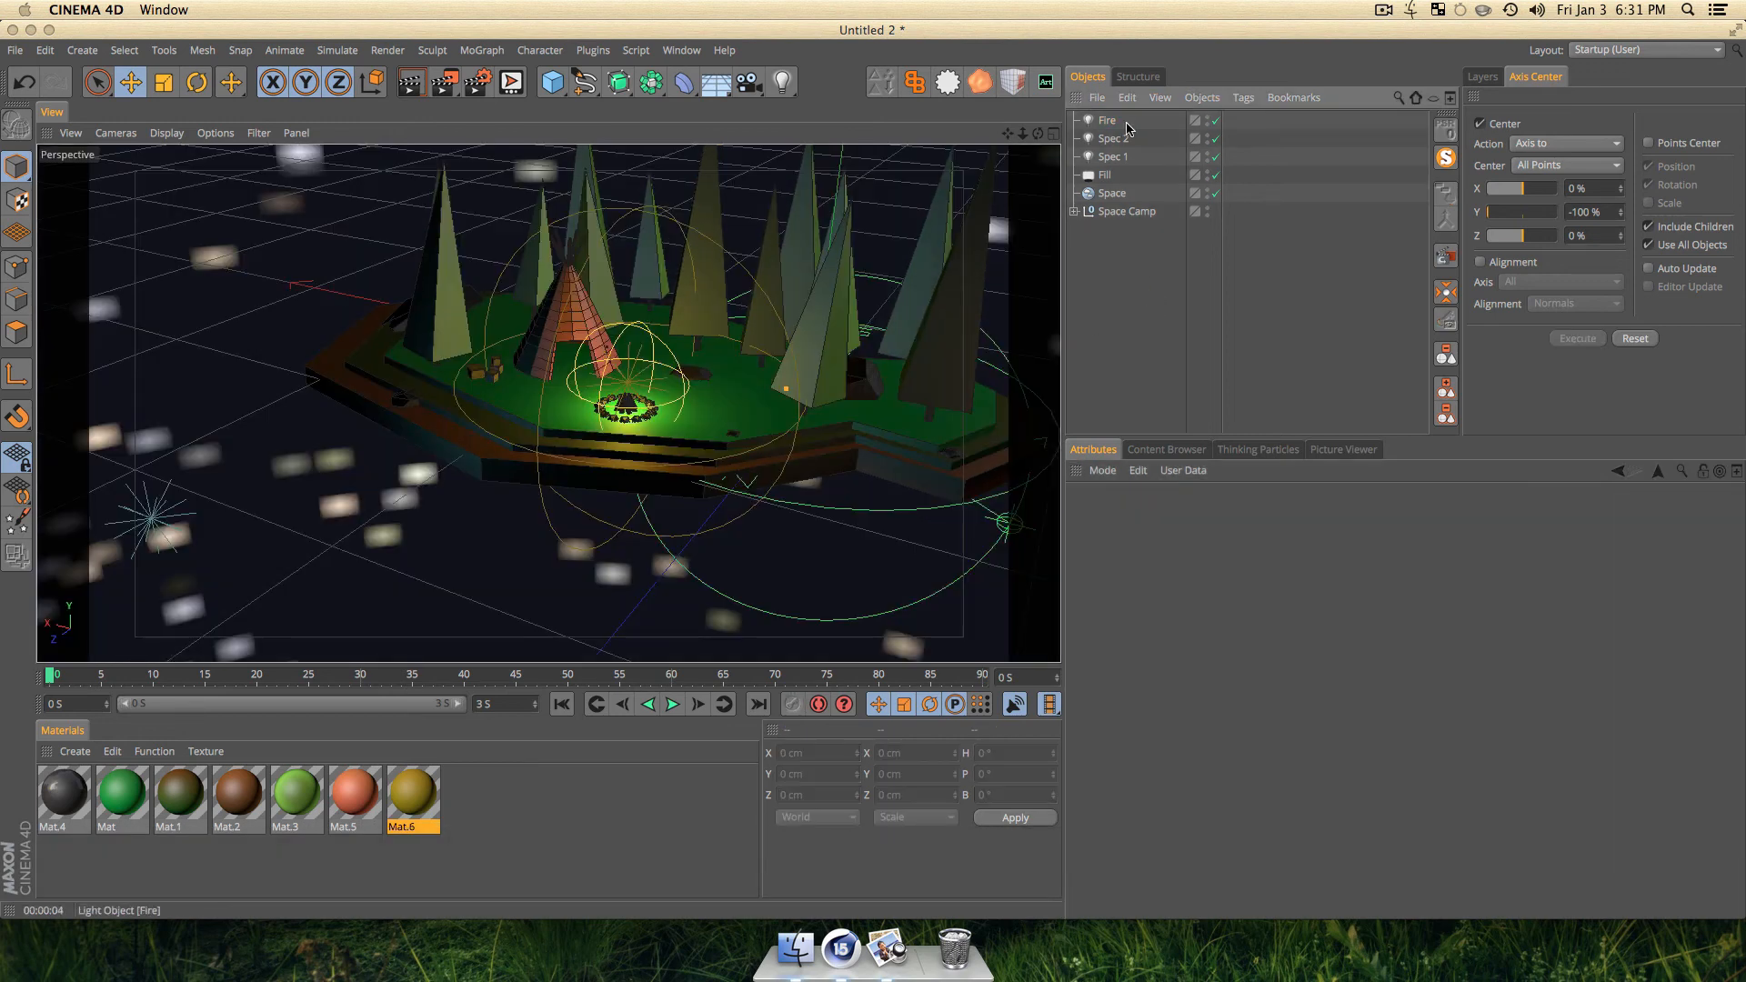
left_click(1108, 121)
left_click(1227, 516)
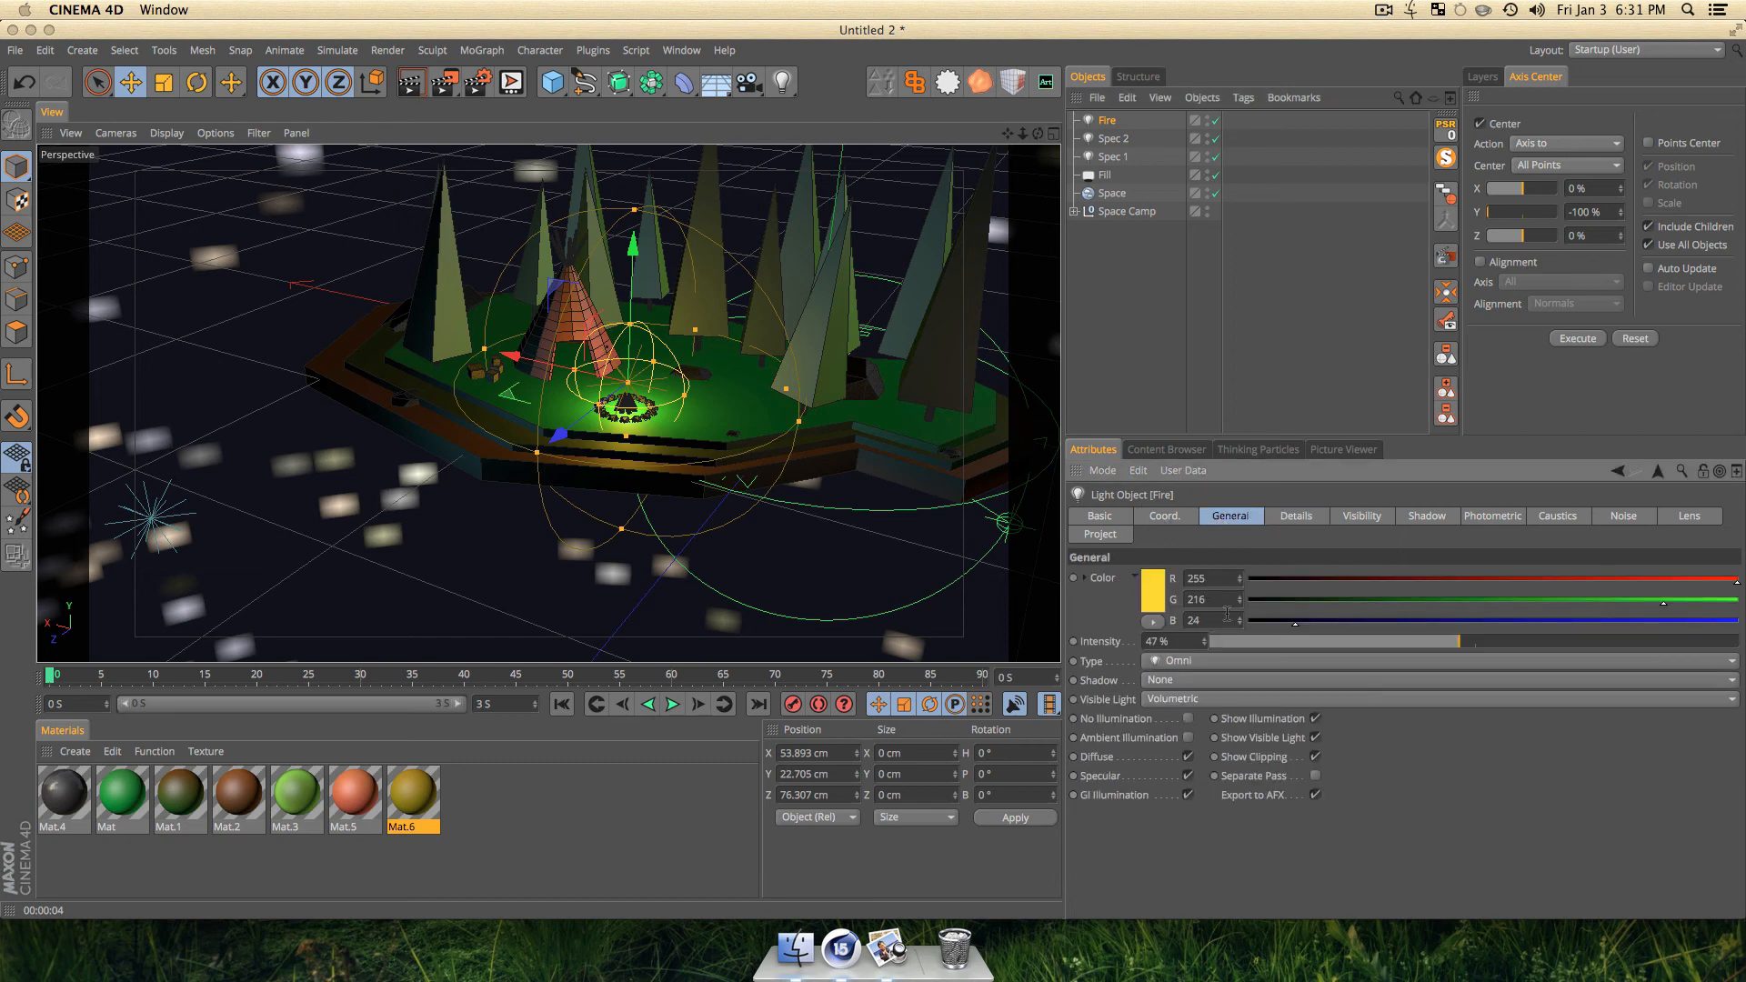
left_click_drag(1484, 652, 1511, 650)
key("super+r")
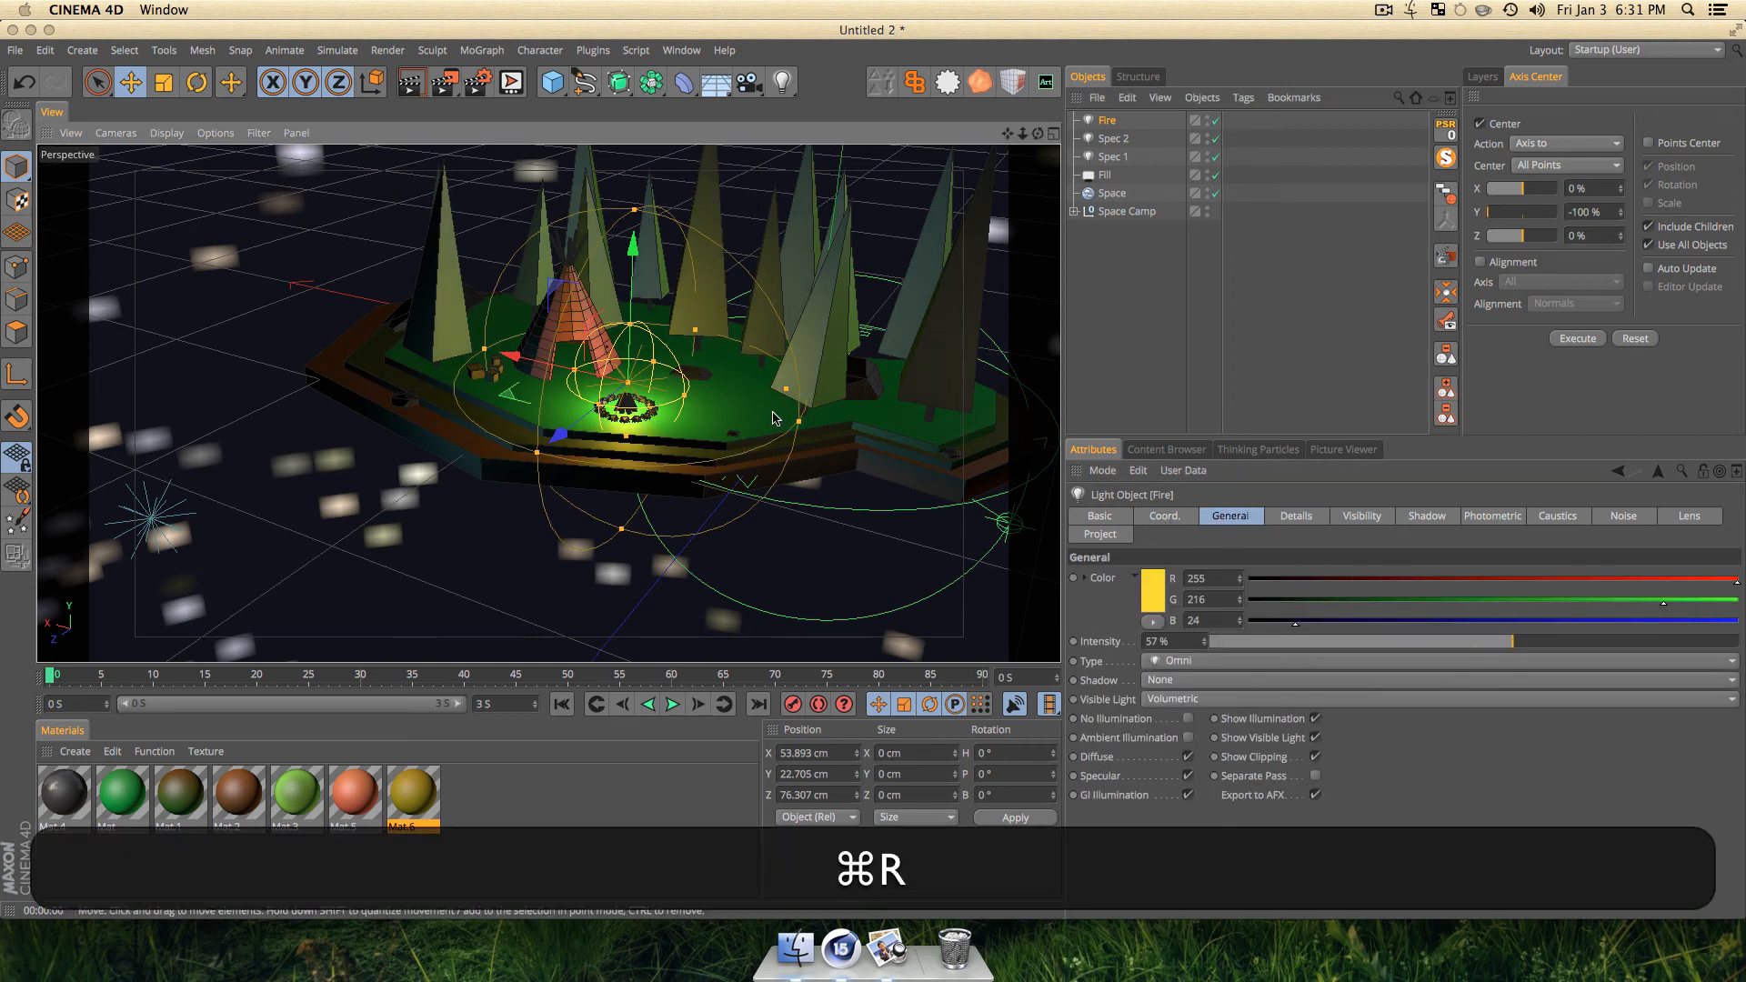
key("super+r")
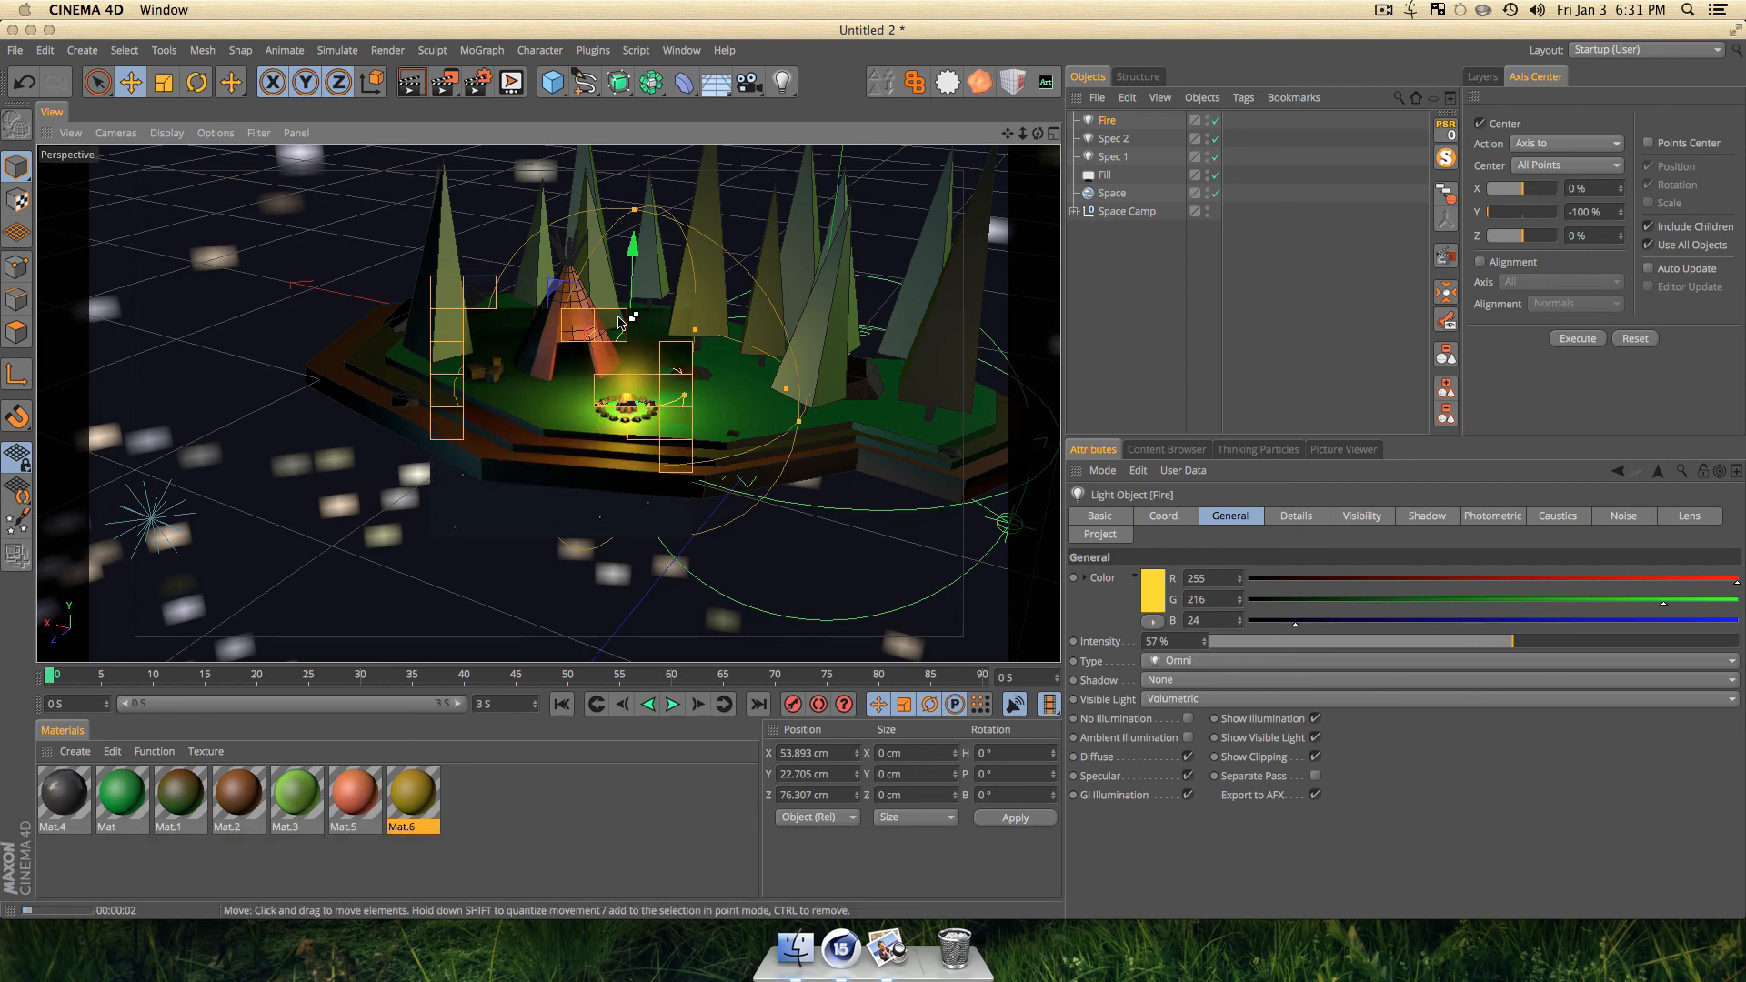
Duplicate the Fire light twice above the campfire, with the second copy at about Y 22.6 cm.
scroll(611, 382, "up", 5)
key("e")
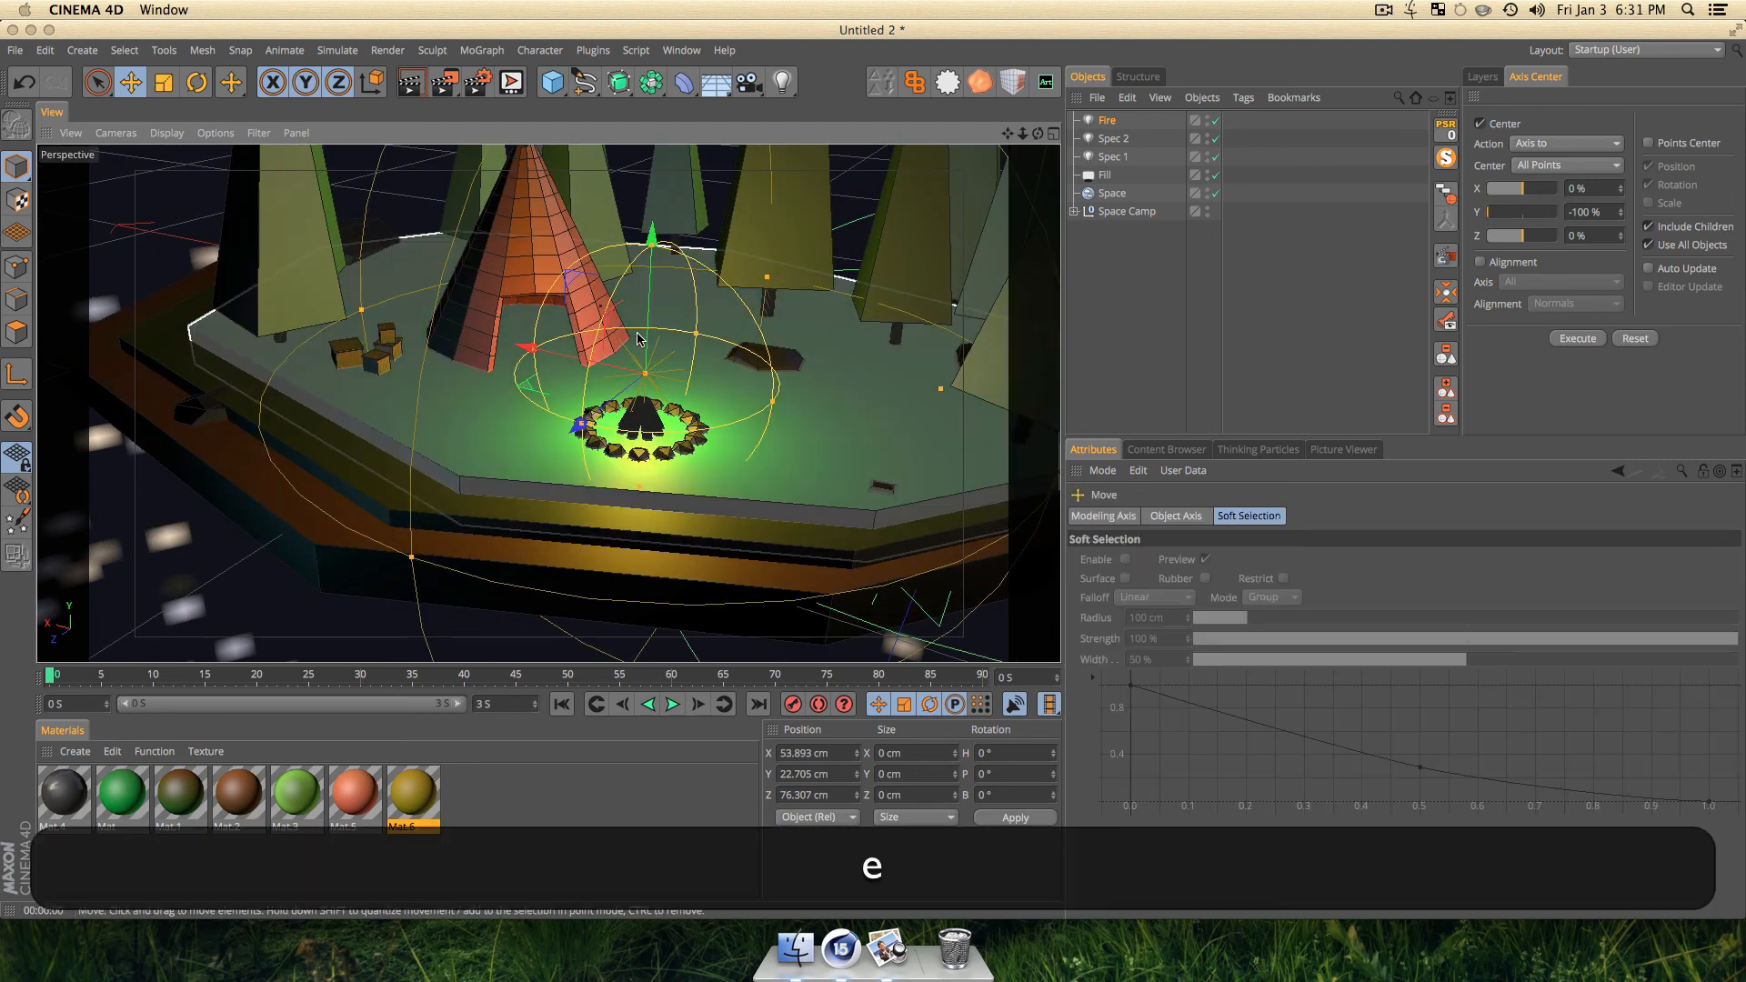
mouse_move(651, 337)
left_mouse_down()
mouse_move(647, 382)
mouse_move(648, 351)
left_mouse_up()
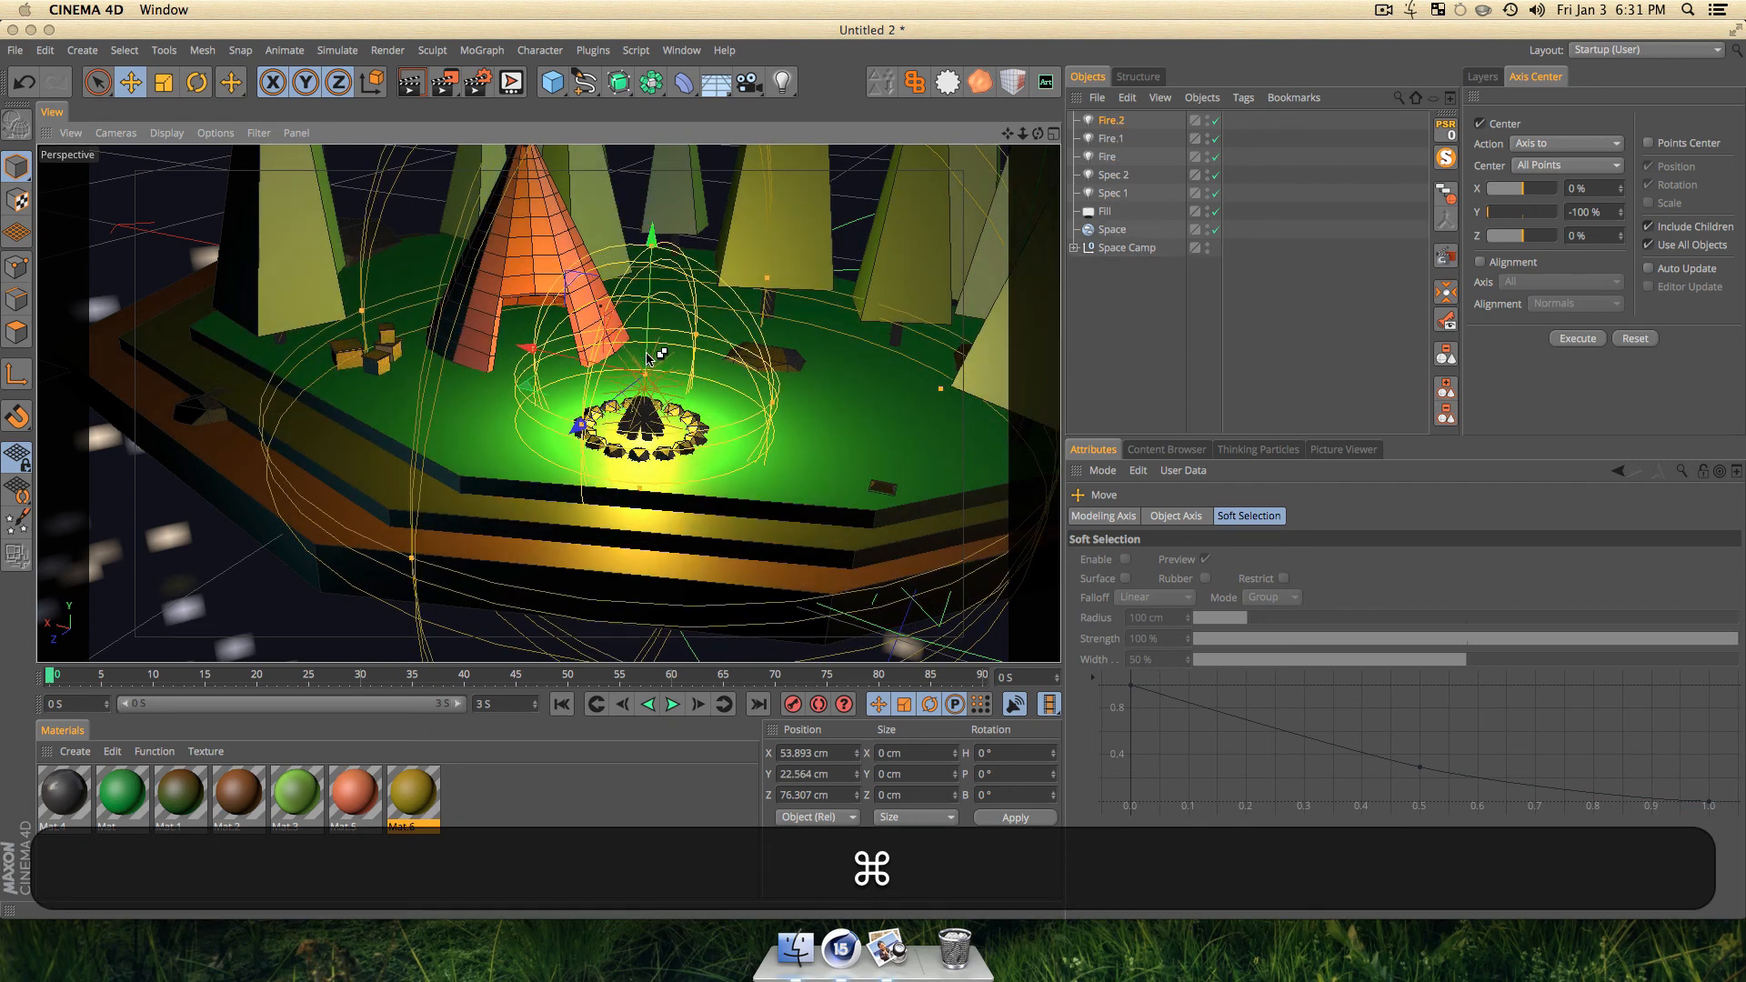
Change the Fire.2 light's color to orange-red, RGB 255, 38, 0.
left_click(1107, 120)
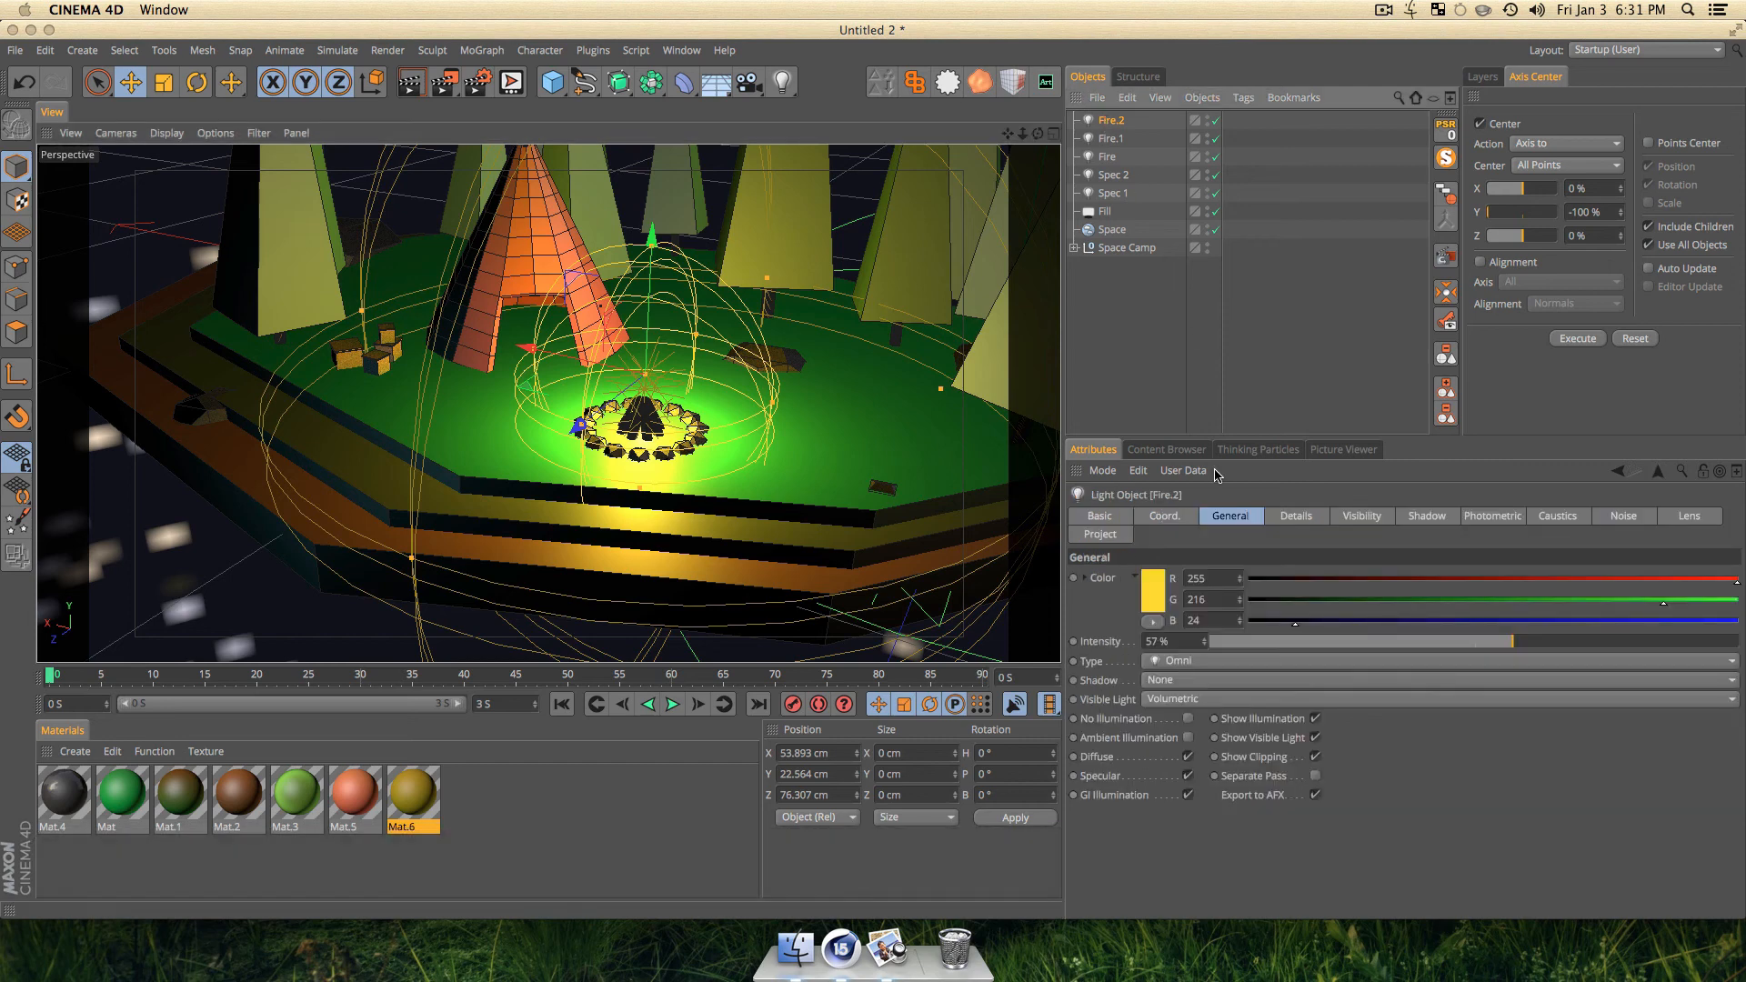
left_click(1153, 600)
left_click(1121, 551)
left_click_drag(1136, 547, 1119, 544)
left_click(1159, 561)
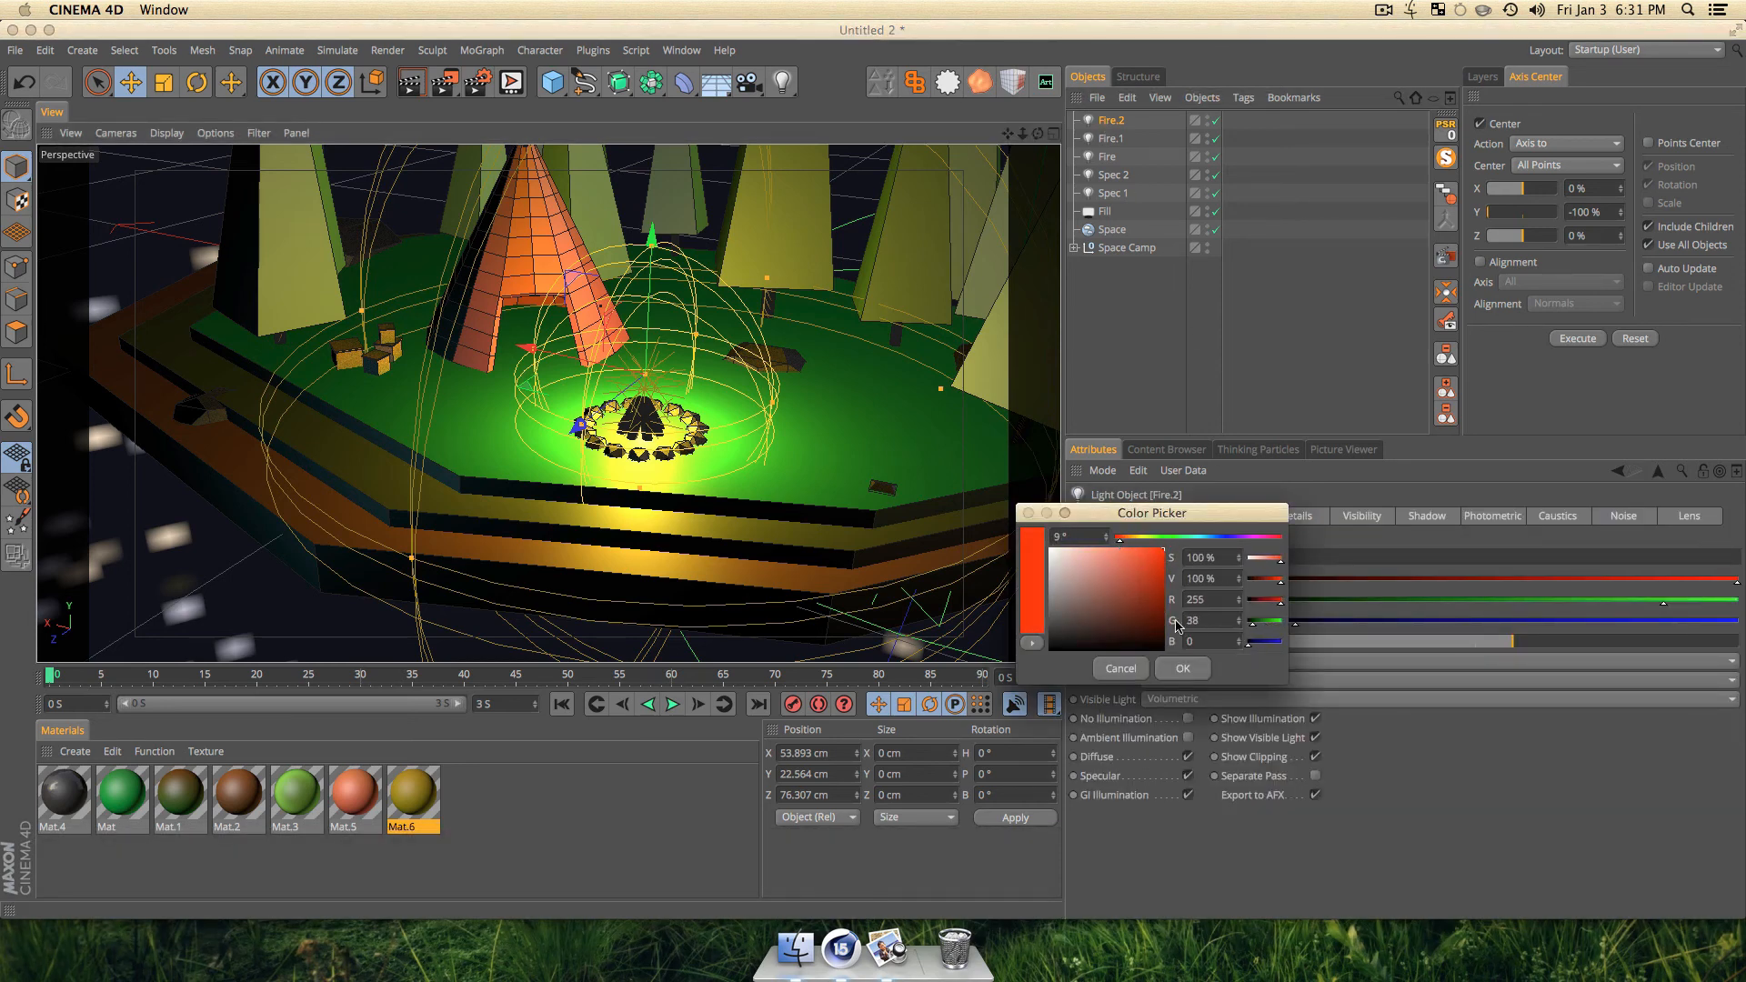
left_click(1182, 669)
Scale down the Fire.2 light around the campfire and render a preview of the whole island.
key("t")
left_click_drag(924, 387, 750, 442)
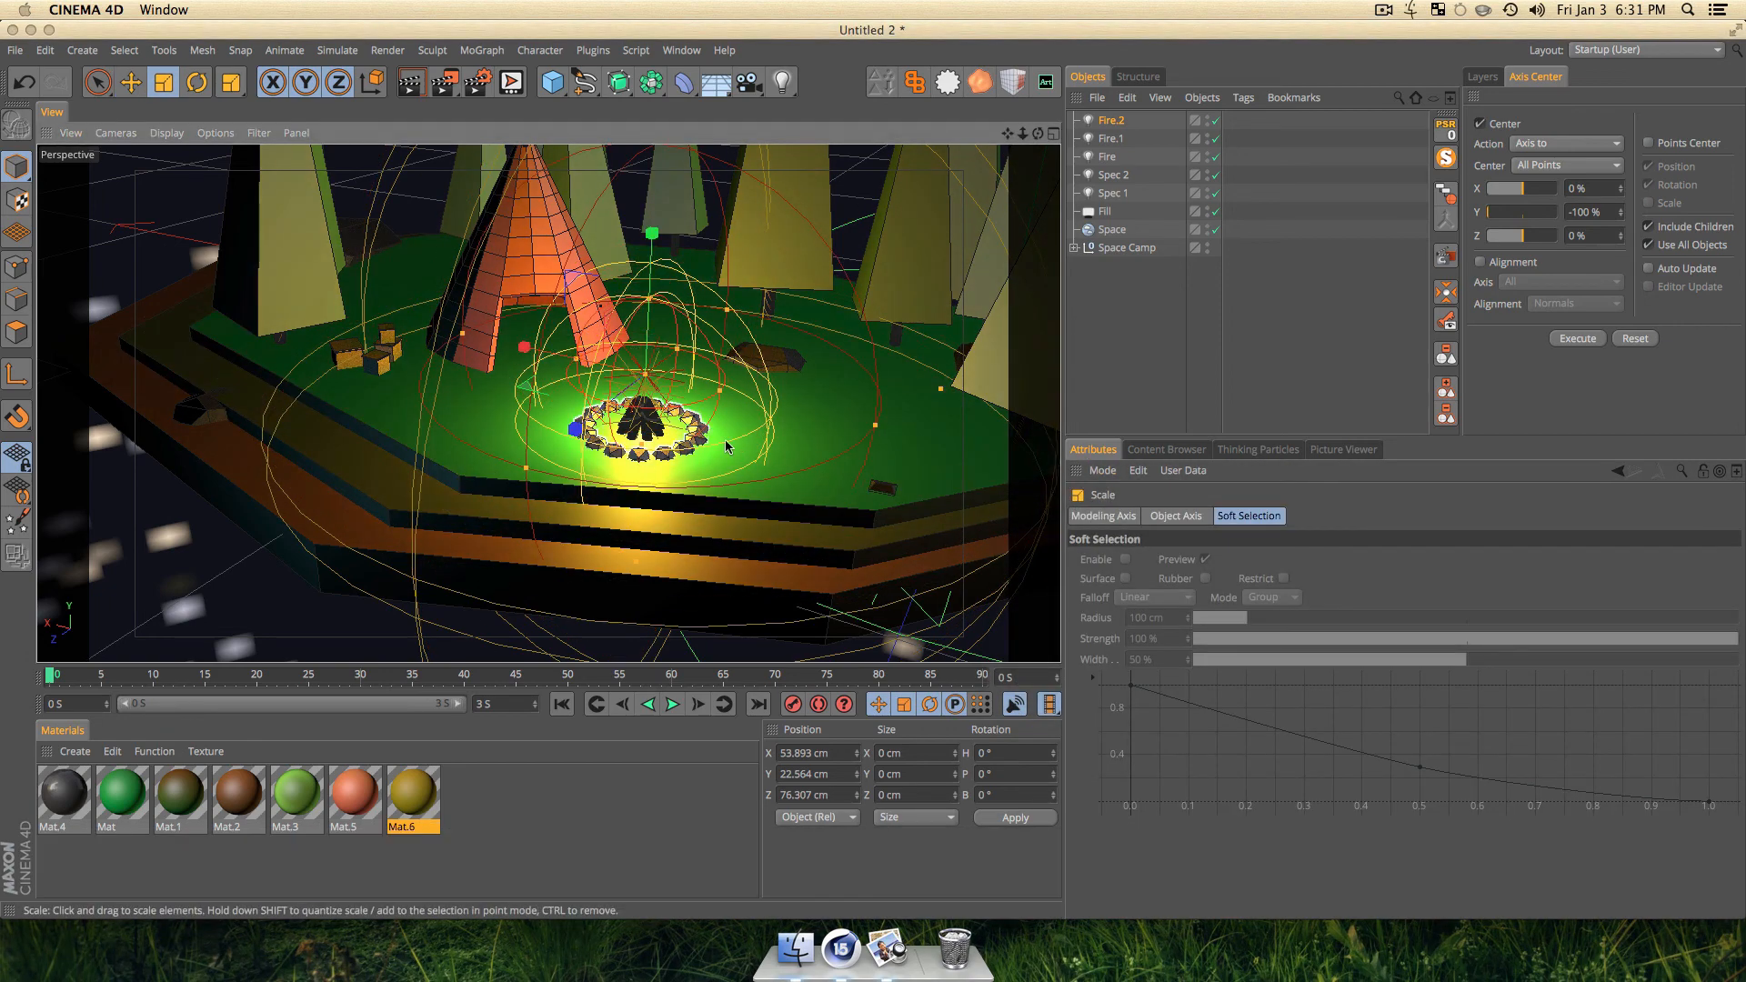
left_click(1107, 336)
scroll(650, 442, "down", 8)
key("l")
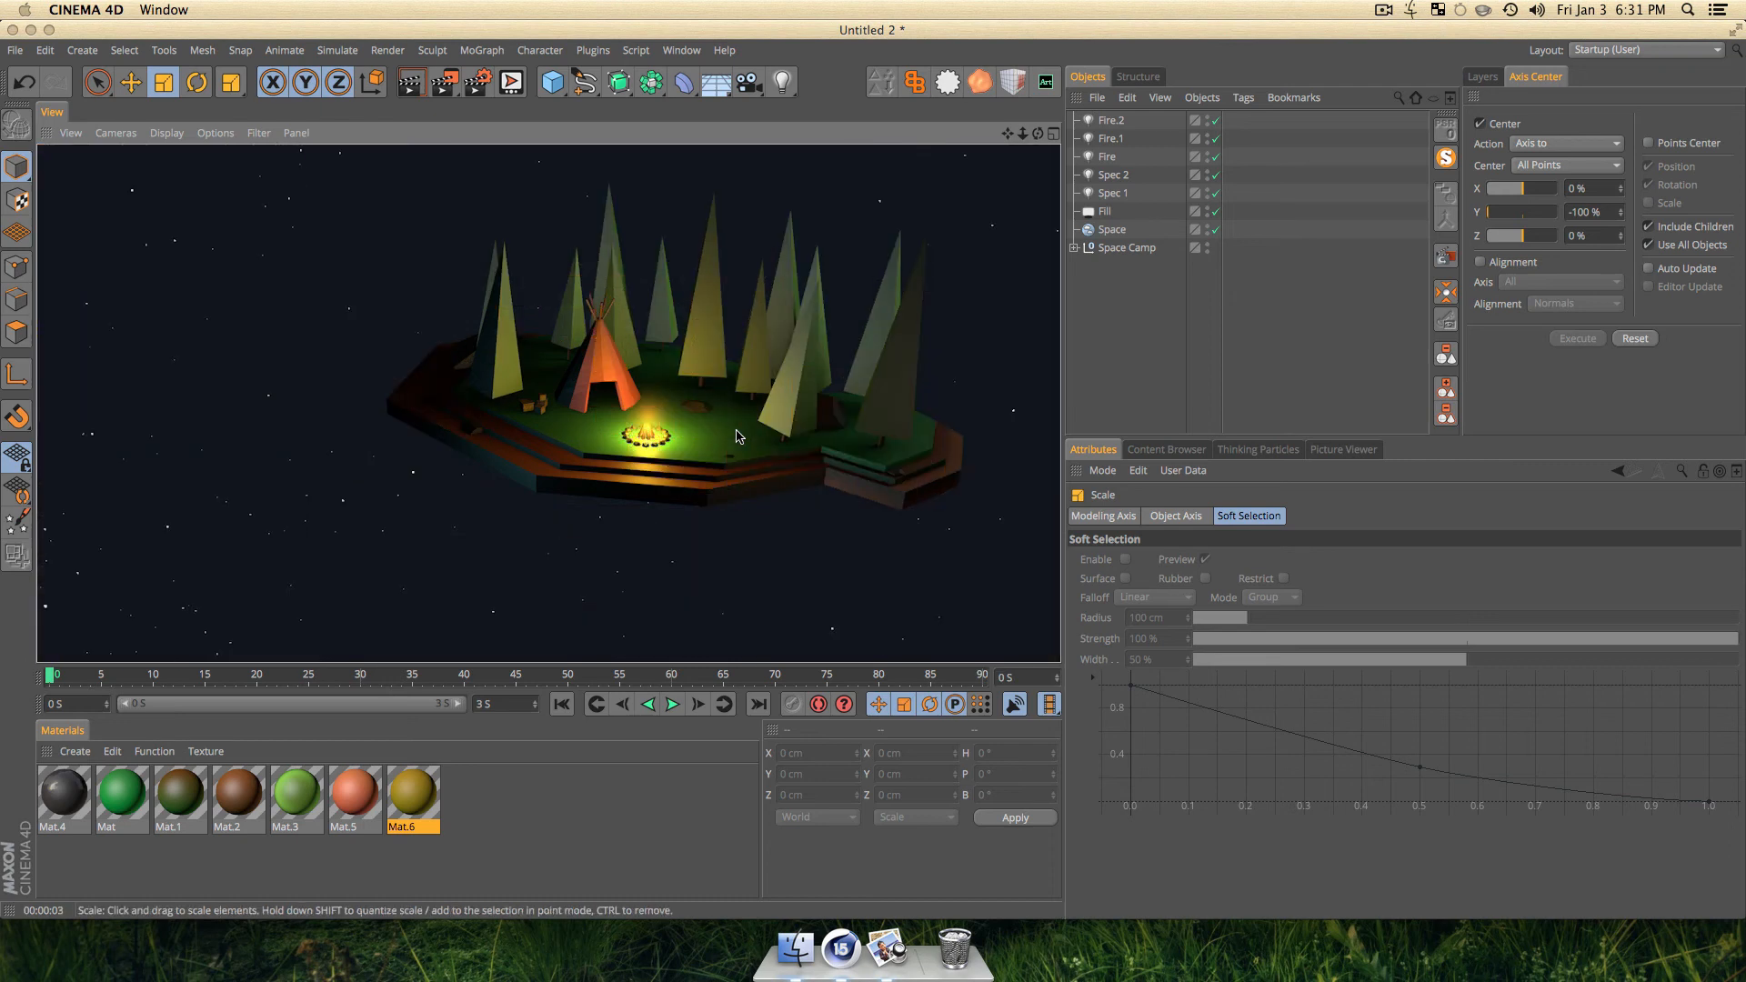
Lower the Fire.1 light to about Y 16.3 cm above the campfire and scale it down.
key("1")
left_click_drag(771, 520, 696, 528)
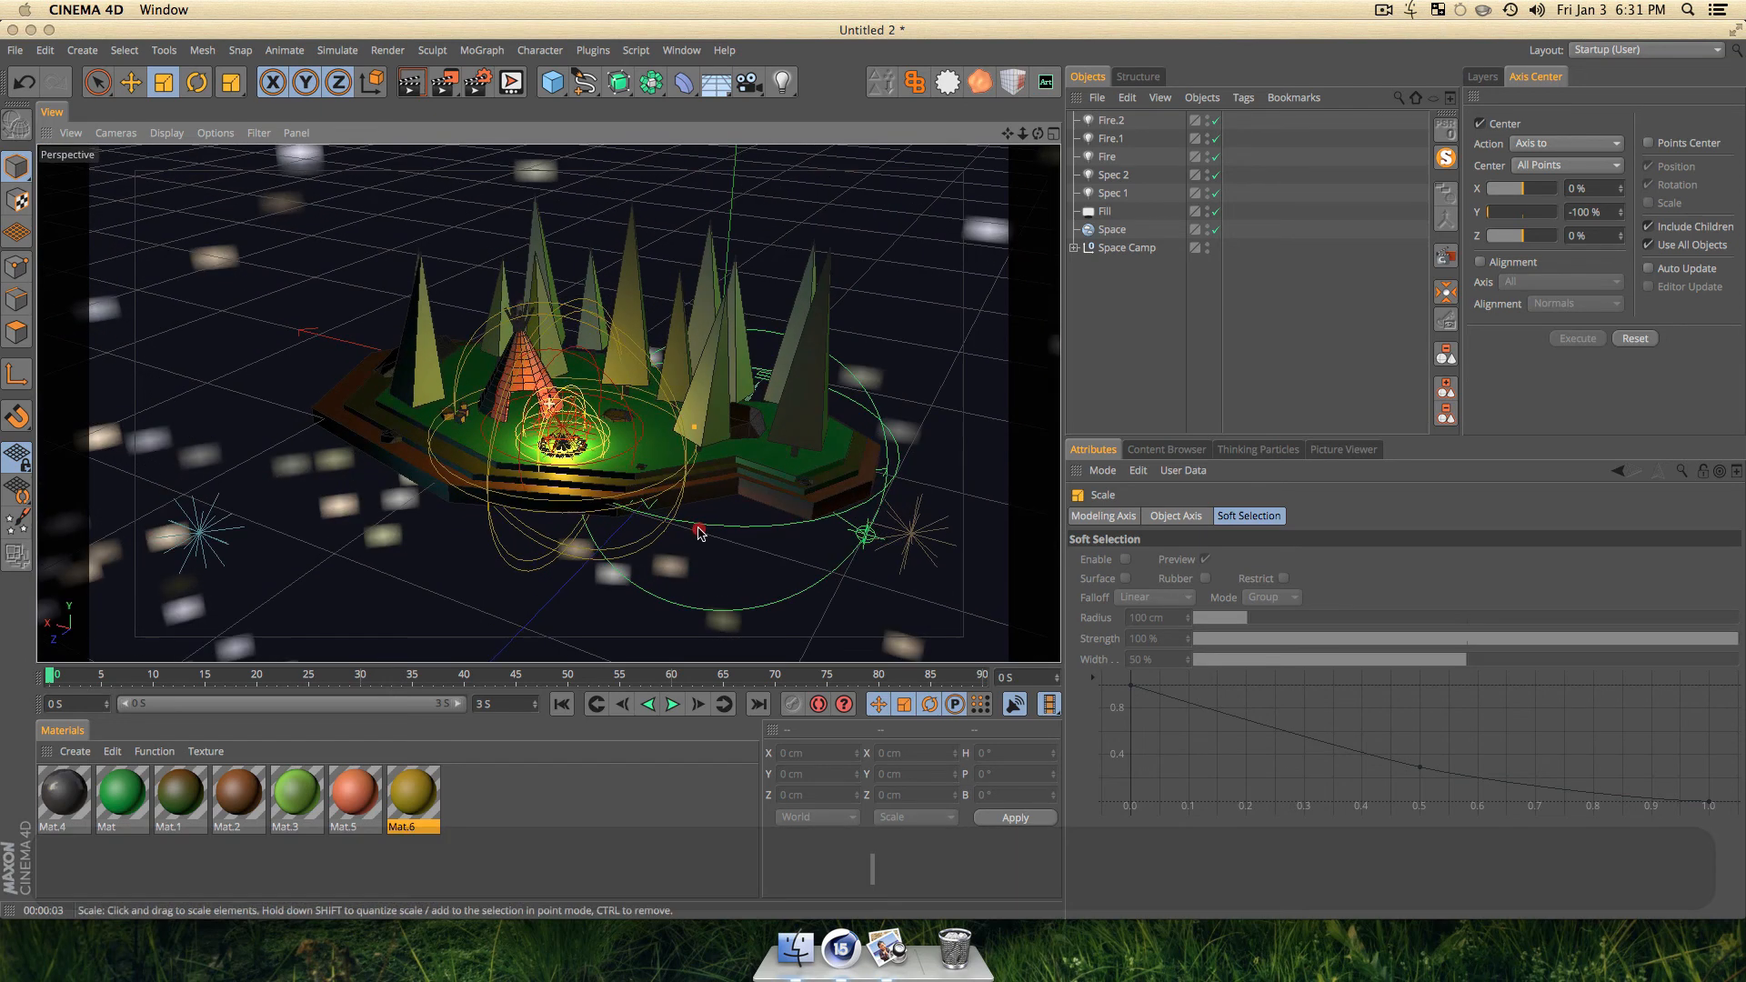
left_click(1111, 139)
key("e")
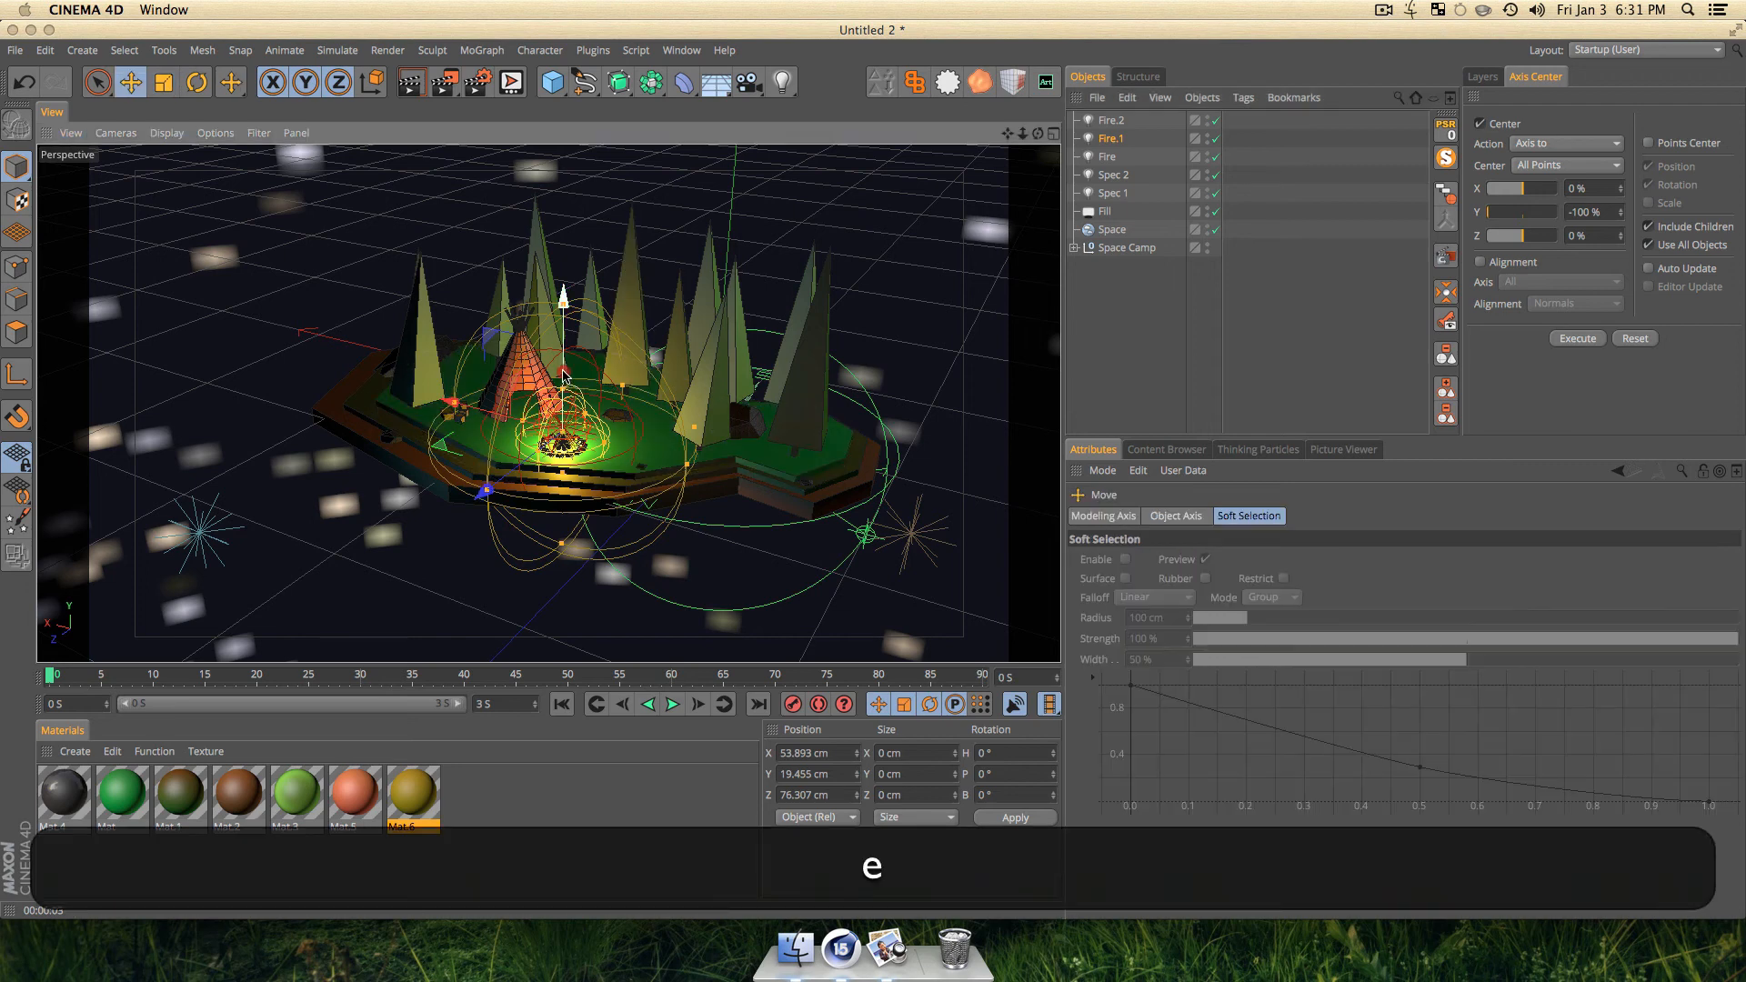
left_click_drag(564, 375, 563, 380)
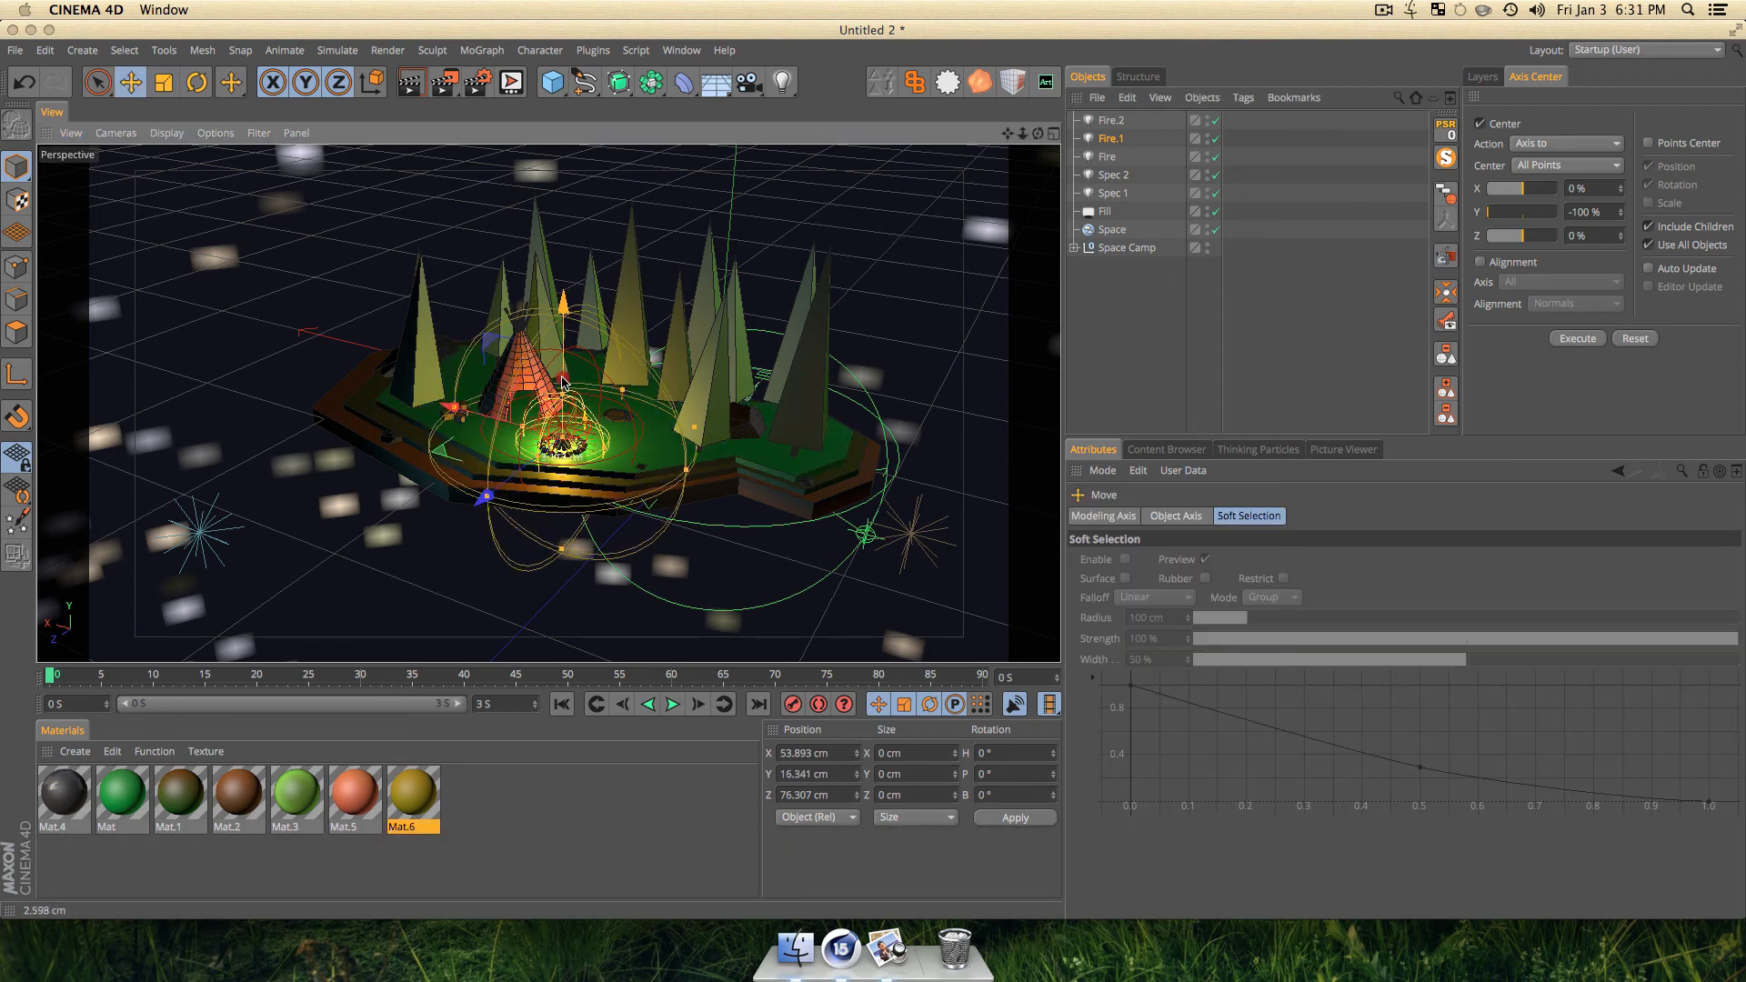
key("t")
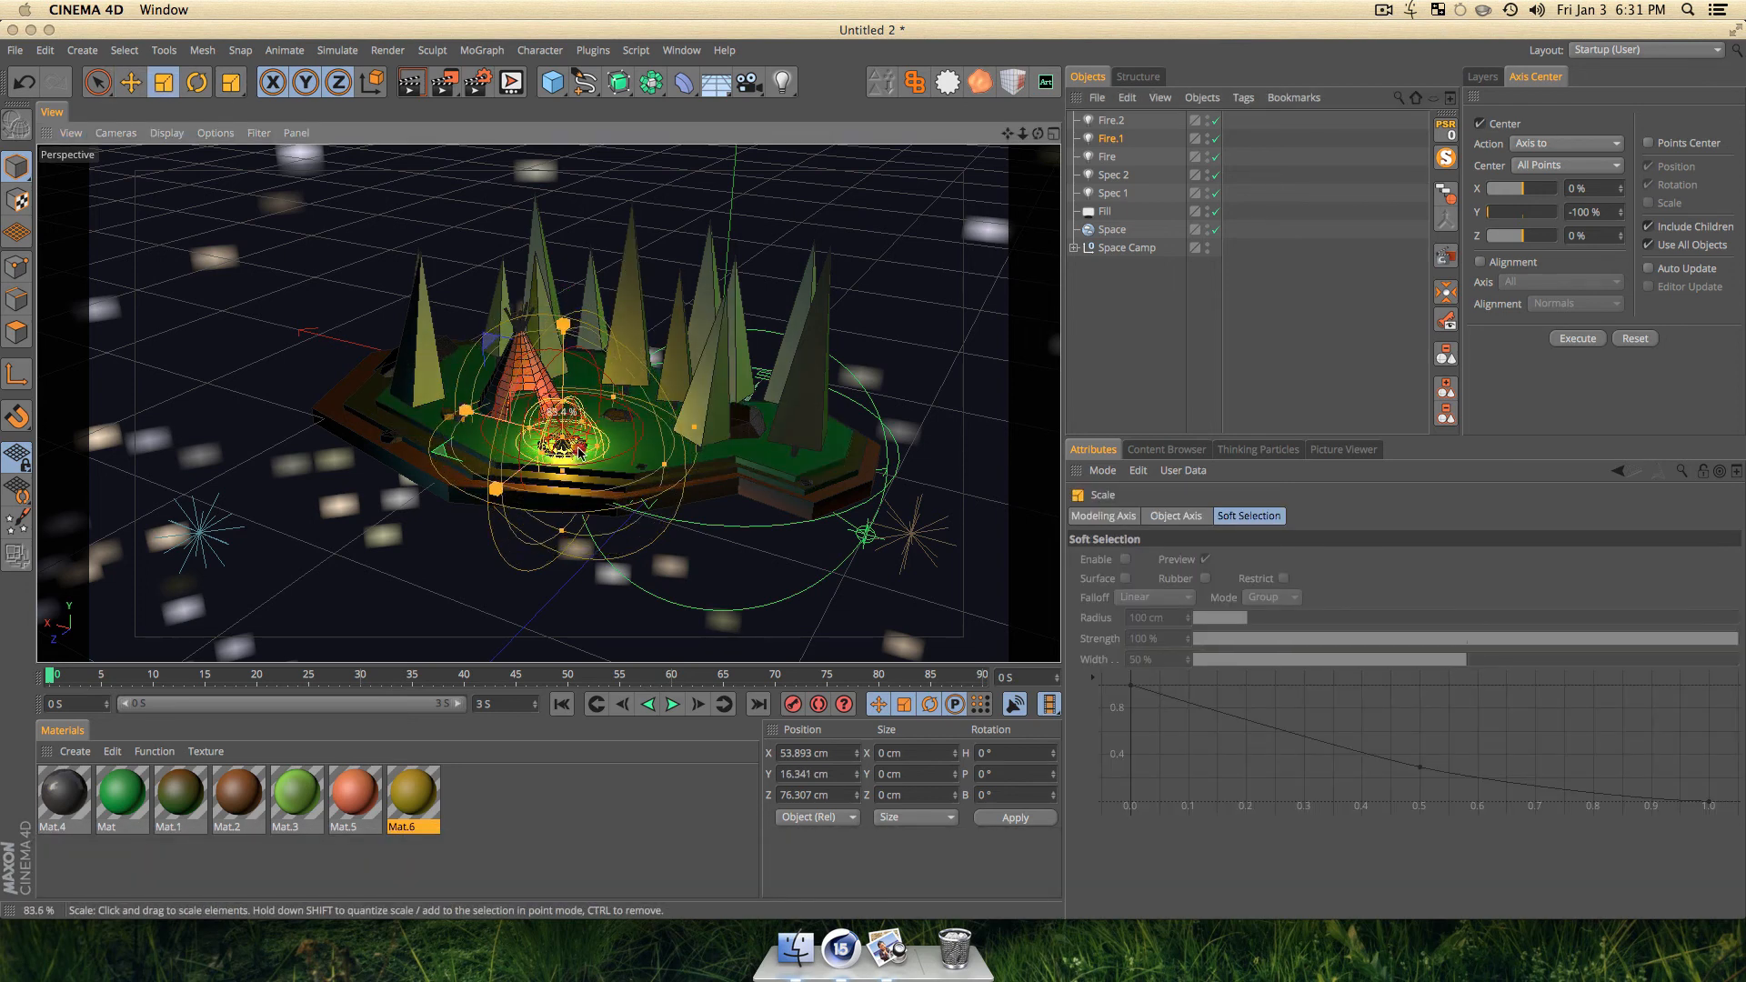
Set the Fire.1 light's intensity to about 71% and render a preview of the island.
left_click(1111, 140)
left_click_drag(1564, 644, 1586, 644)
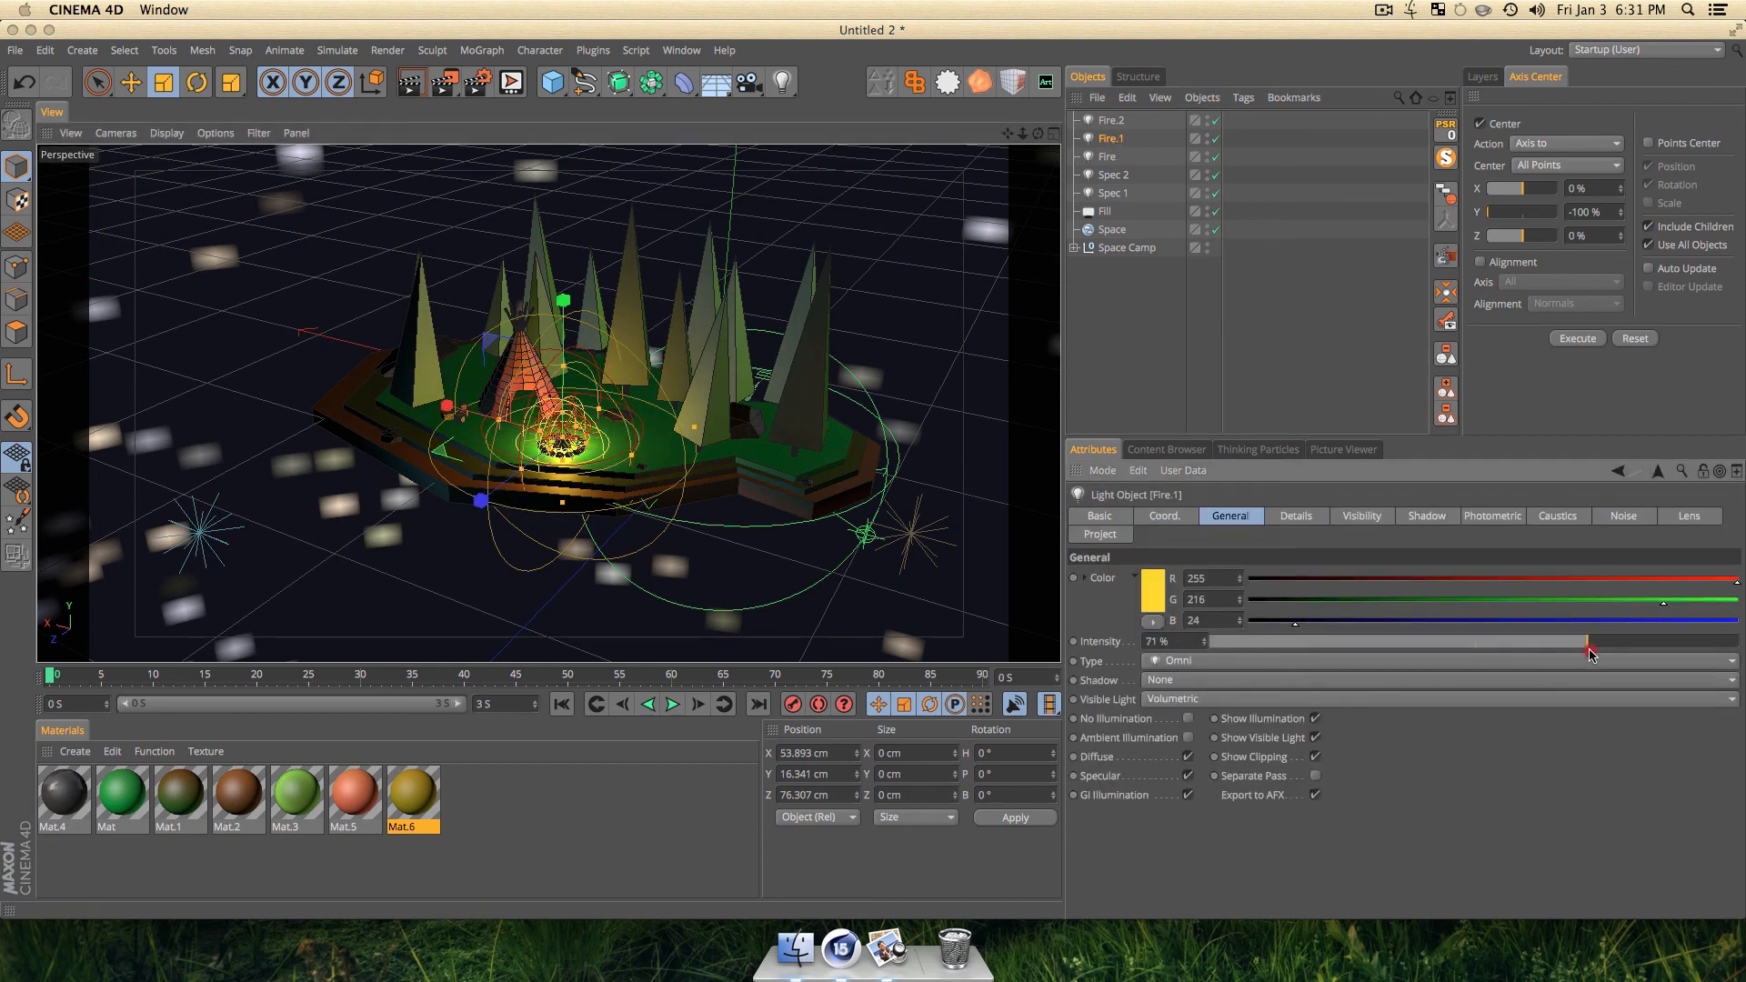
key("super+r")
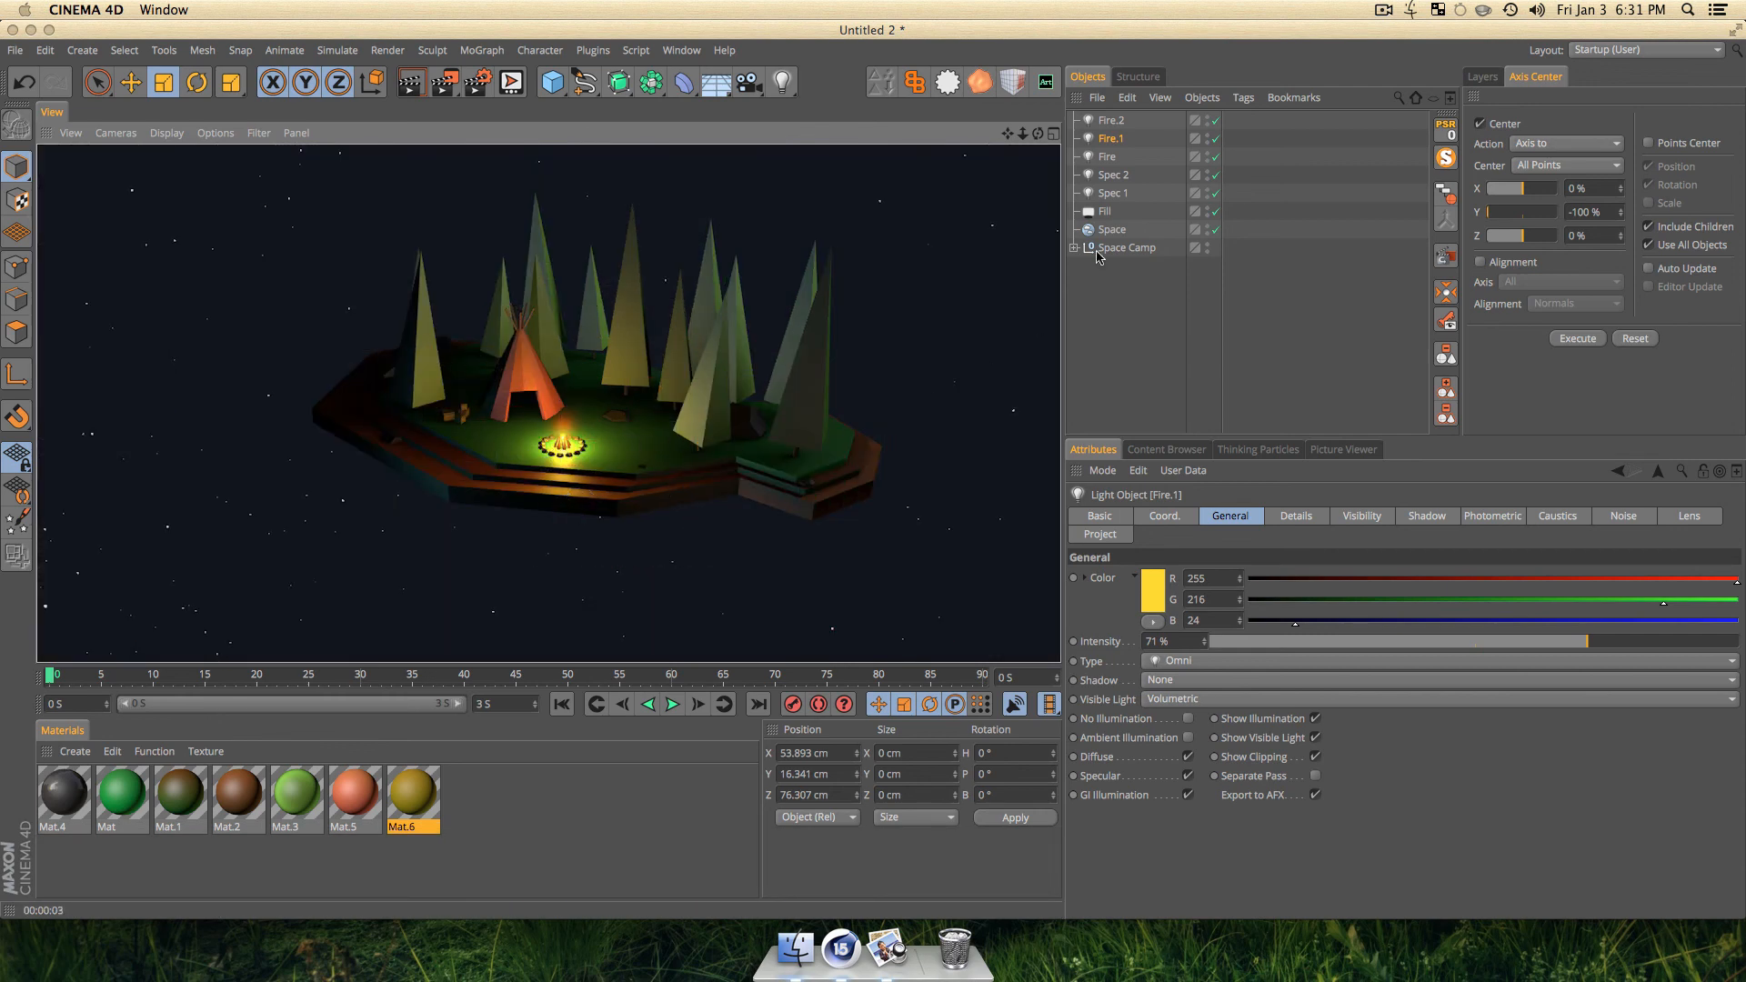
Set the Fire.2 light's intensity to about 76% and render a preview of the island.
left_click(1119, 123)
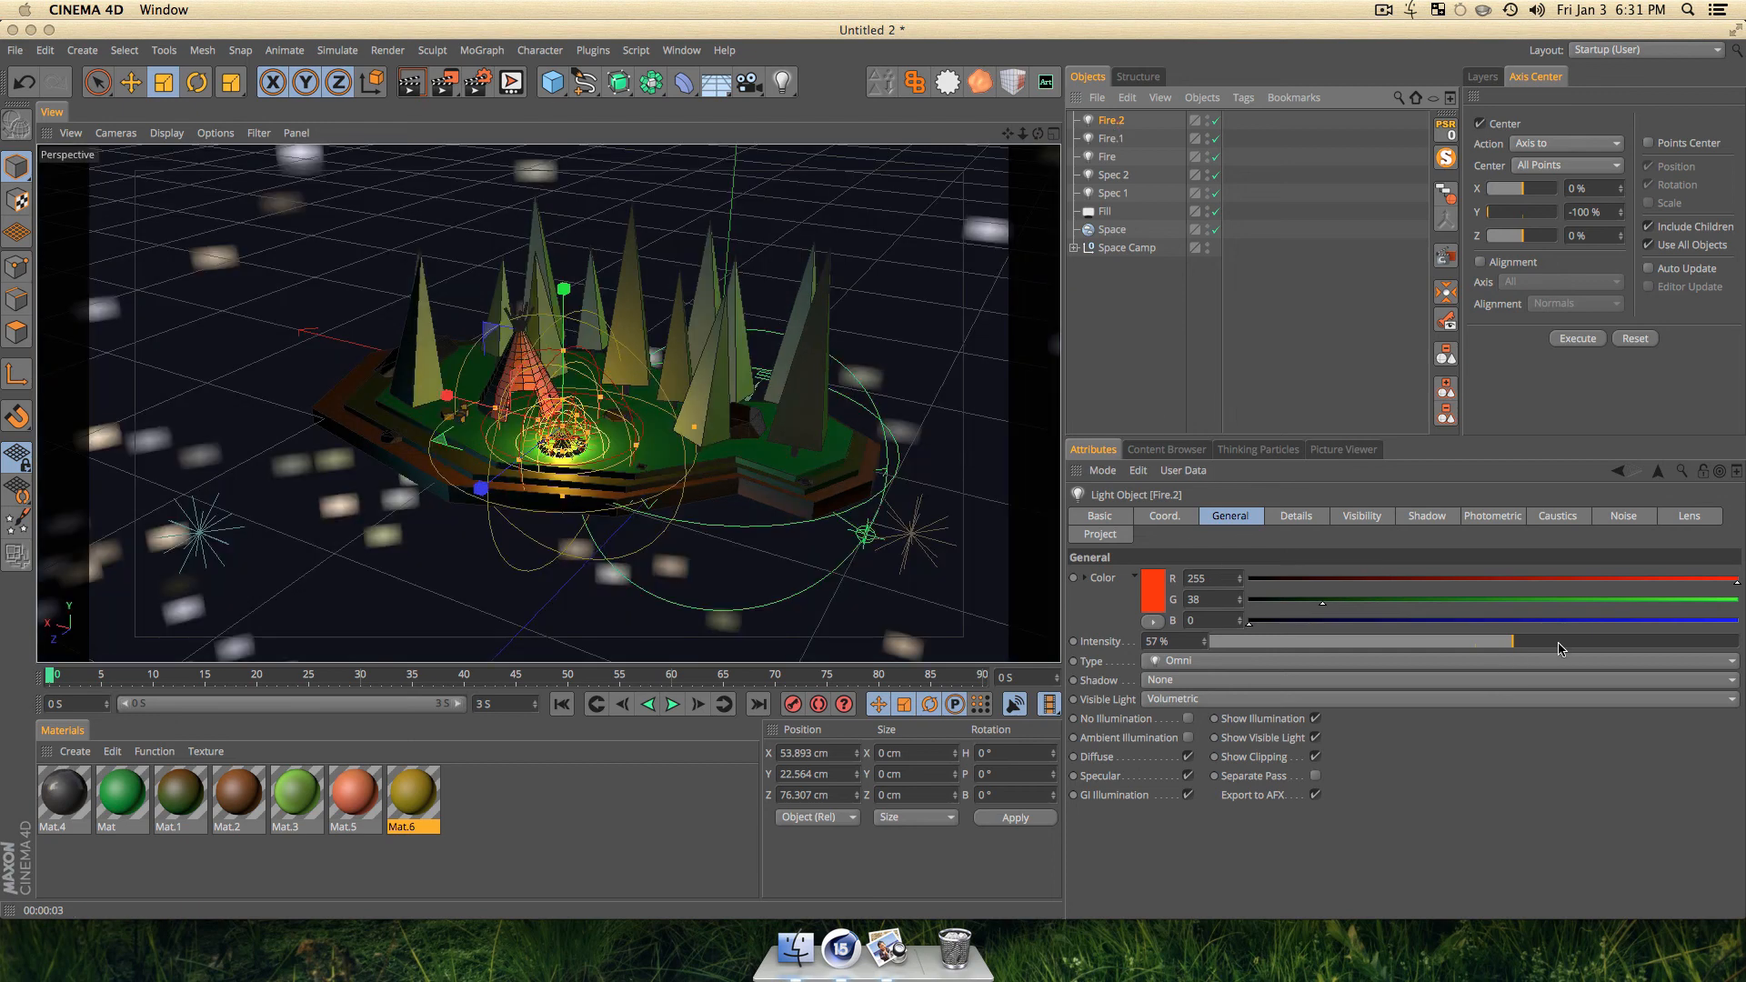
left_click_drag(1560, 648, 1614, 648)
key("super+r")
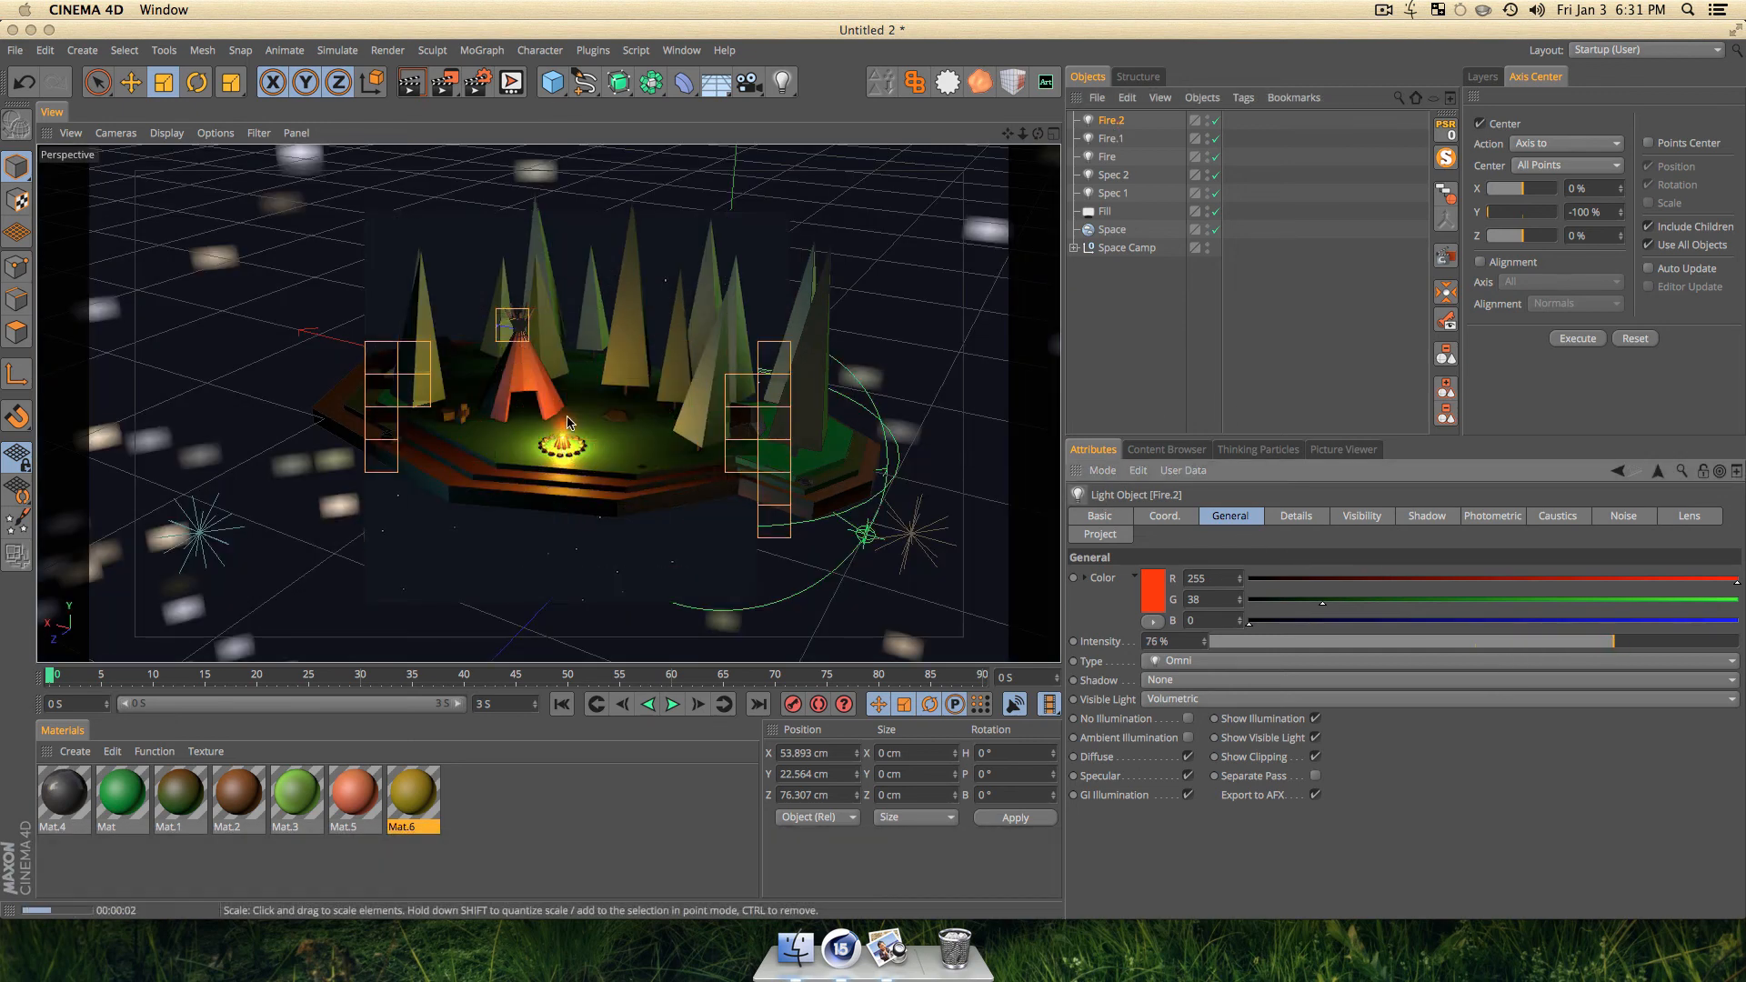
left_click(1125, 361)
Turn off Ambient Occlusion in the render settings and render previews of the whole island and a close-up of the tree bases.
scroll(551, 410, "down", 5)
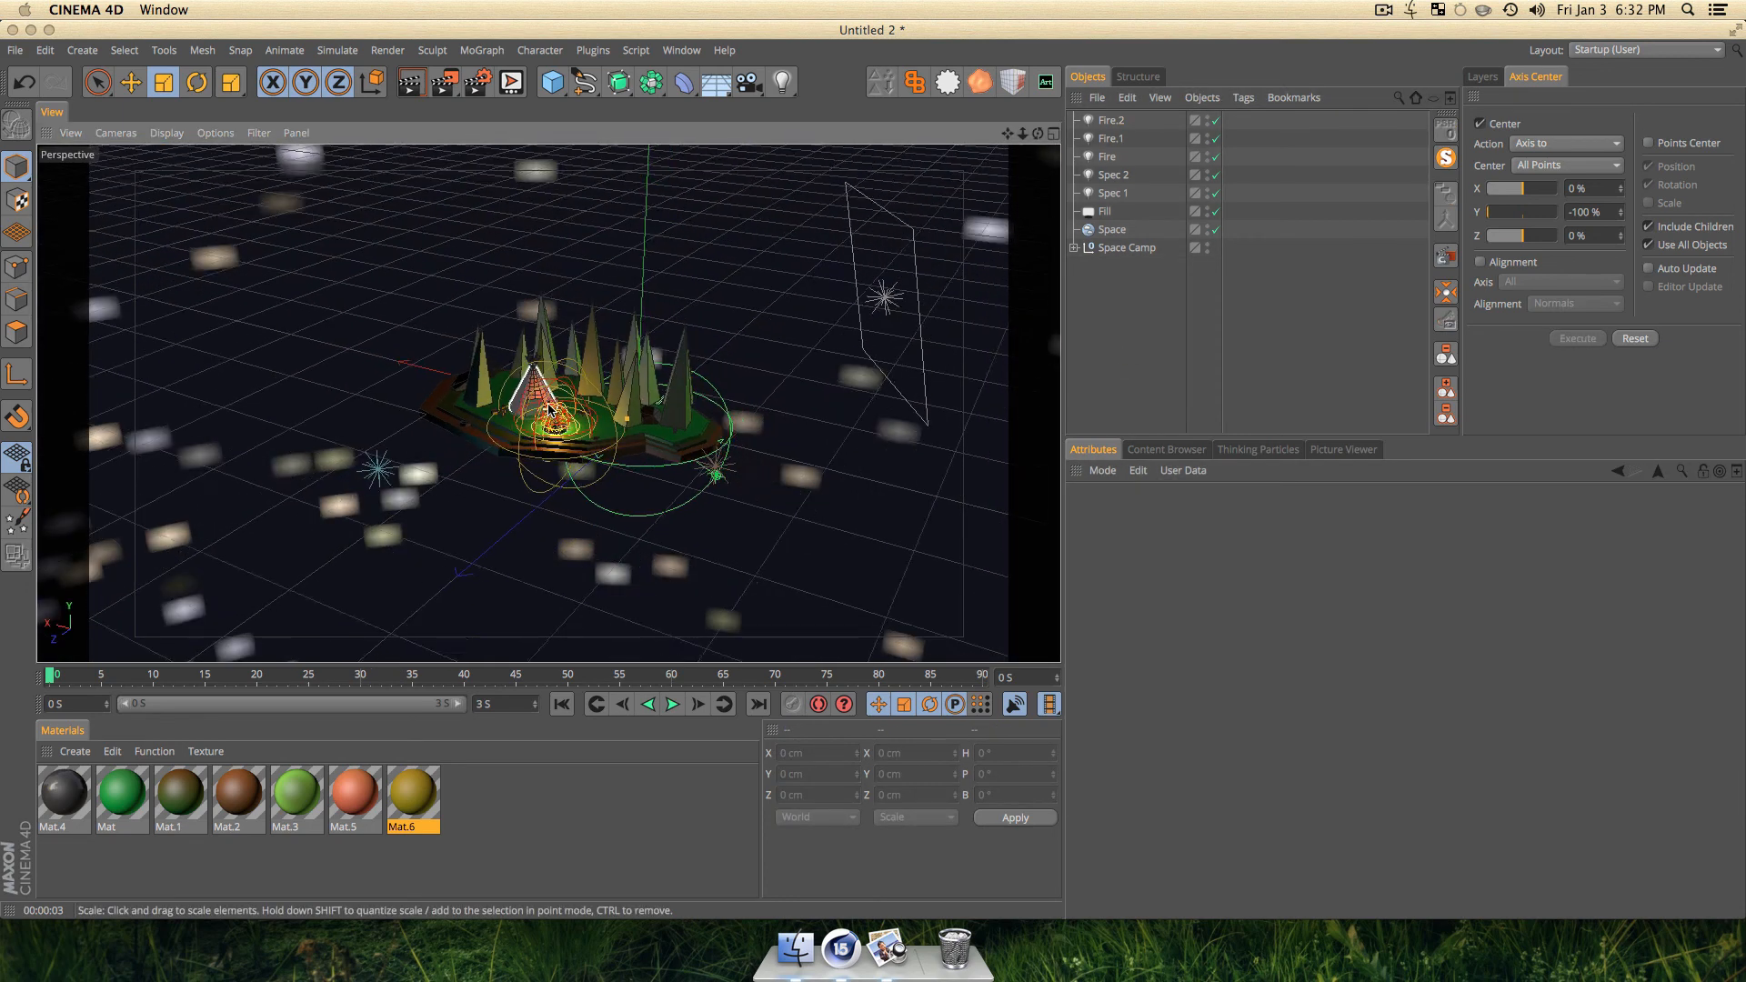
left_click_drag(550, 410, 608, 499, "alt")
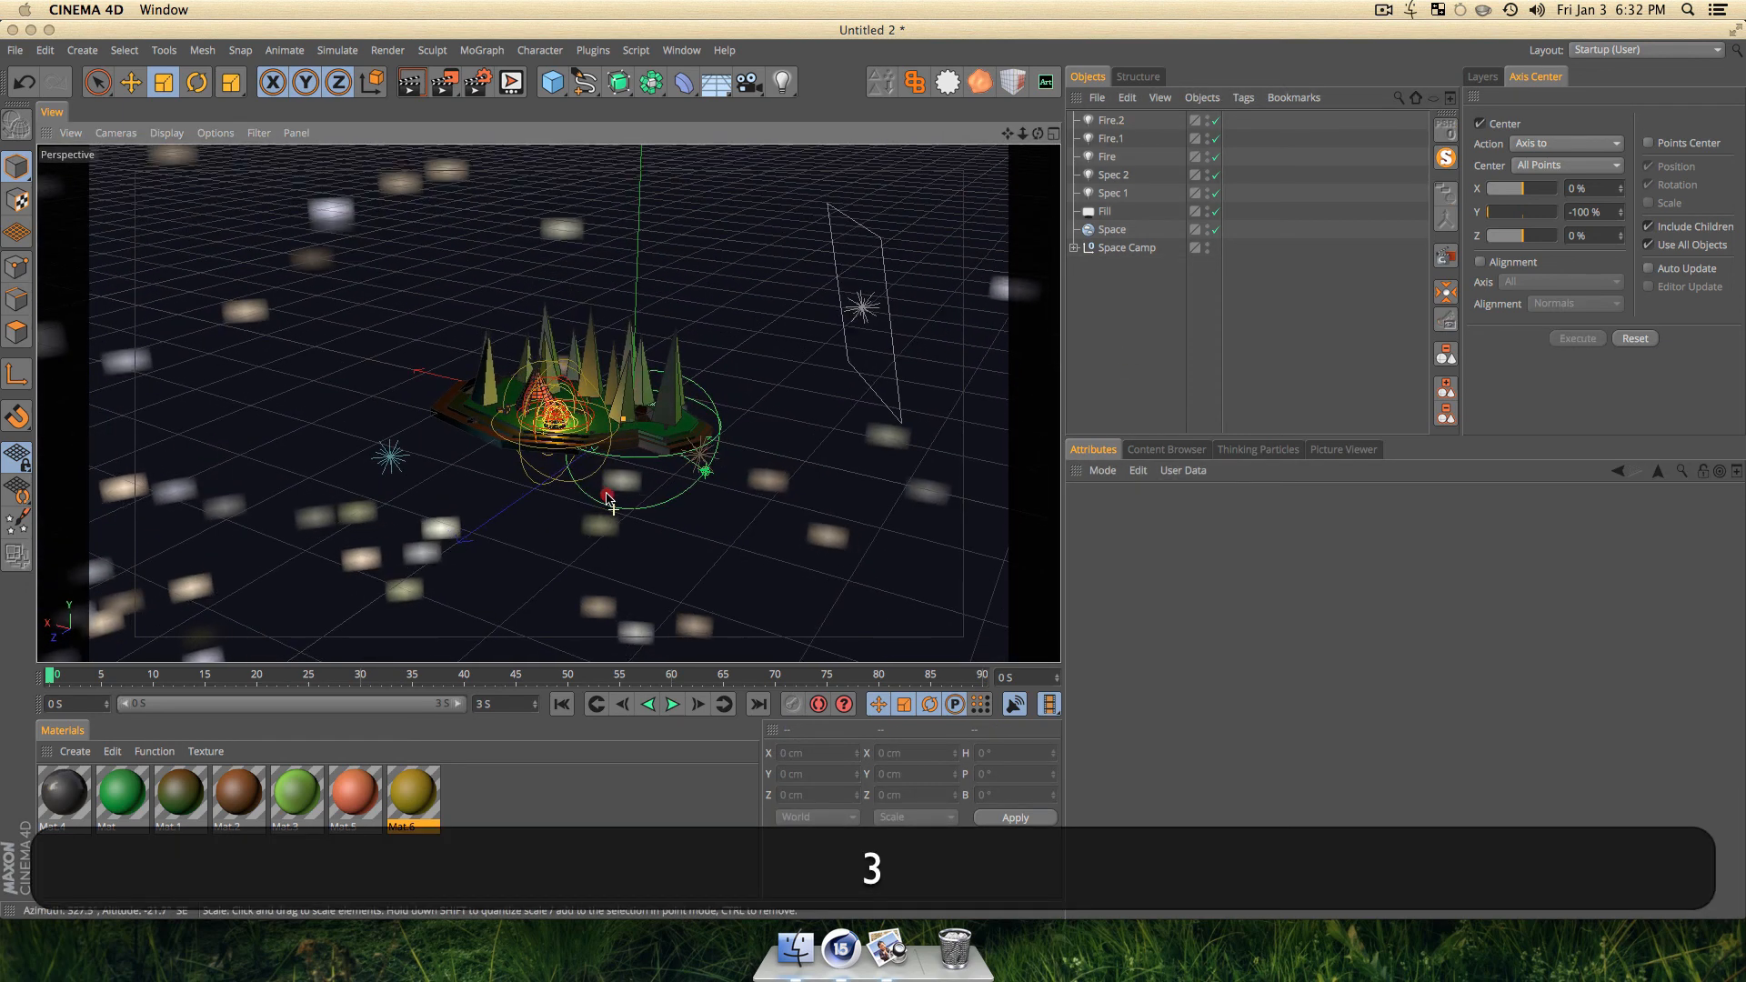
left_click(474, 85)
left_click_drag(484, 41, 1253, 161)
left_click(919, 344)
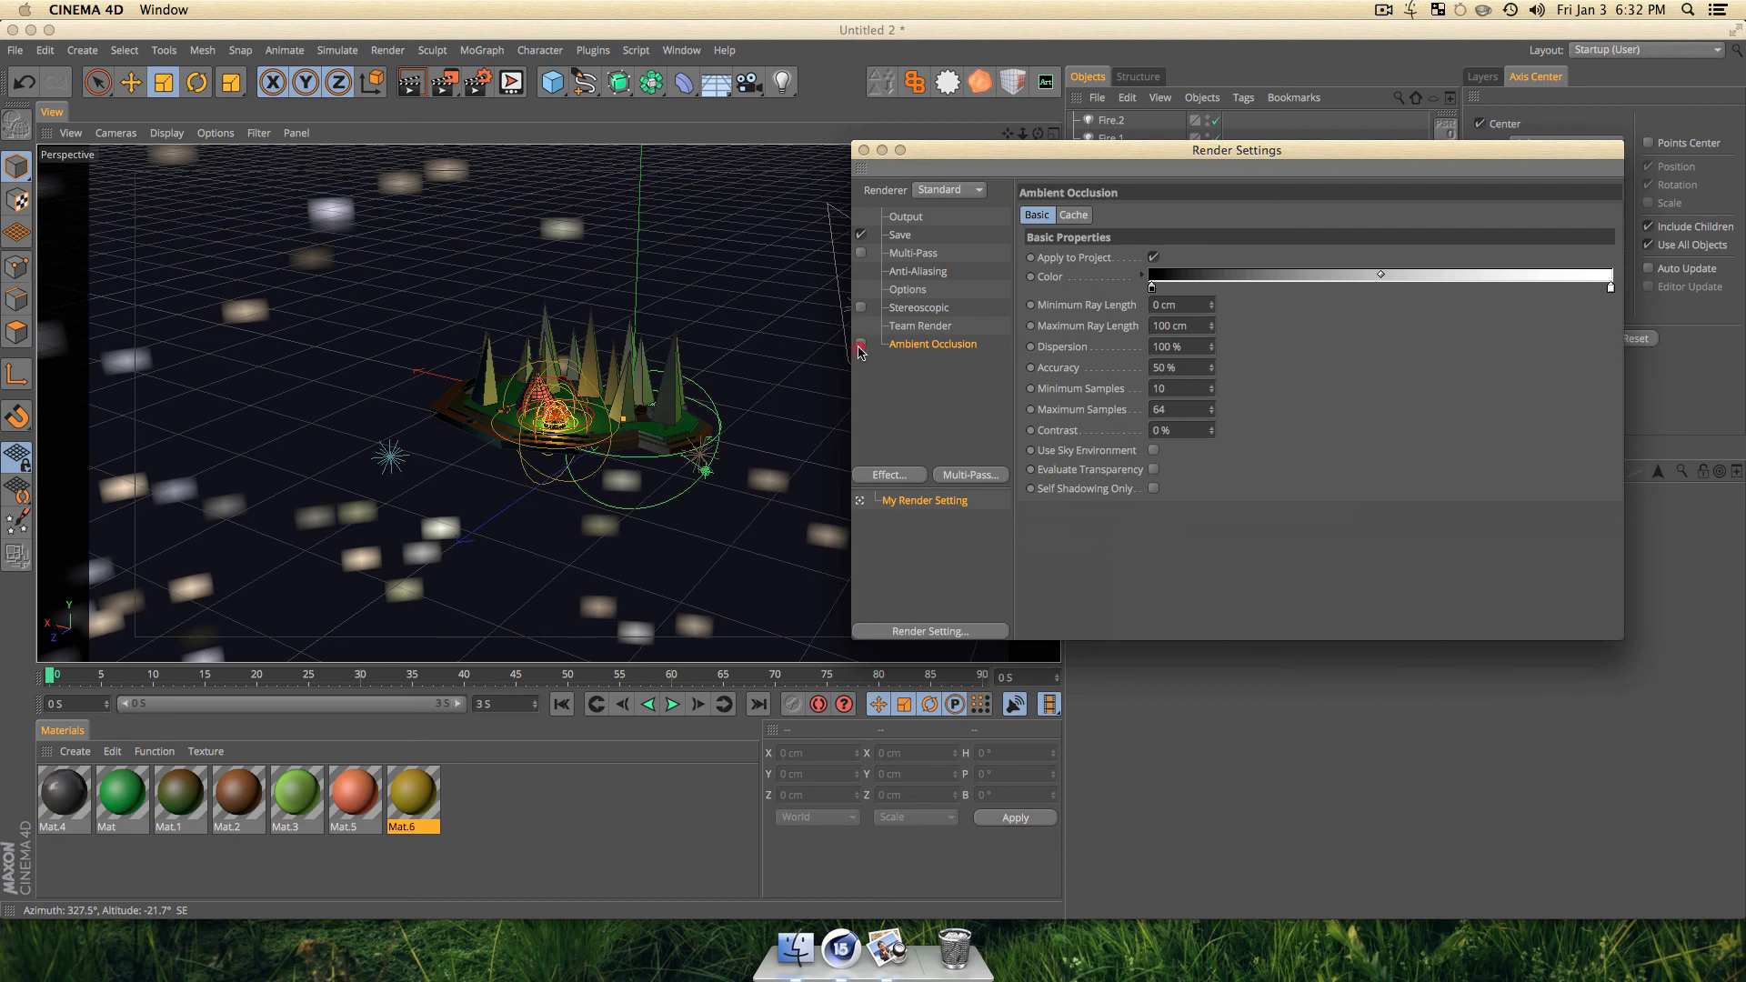
left_click(860, 346)
key("super+r")
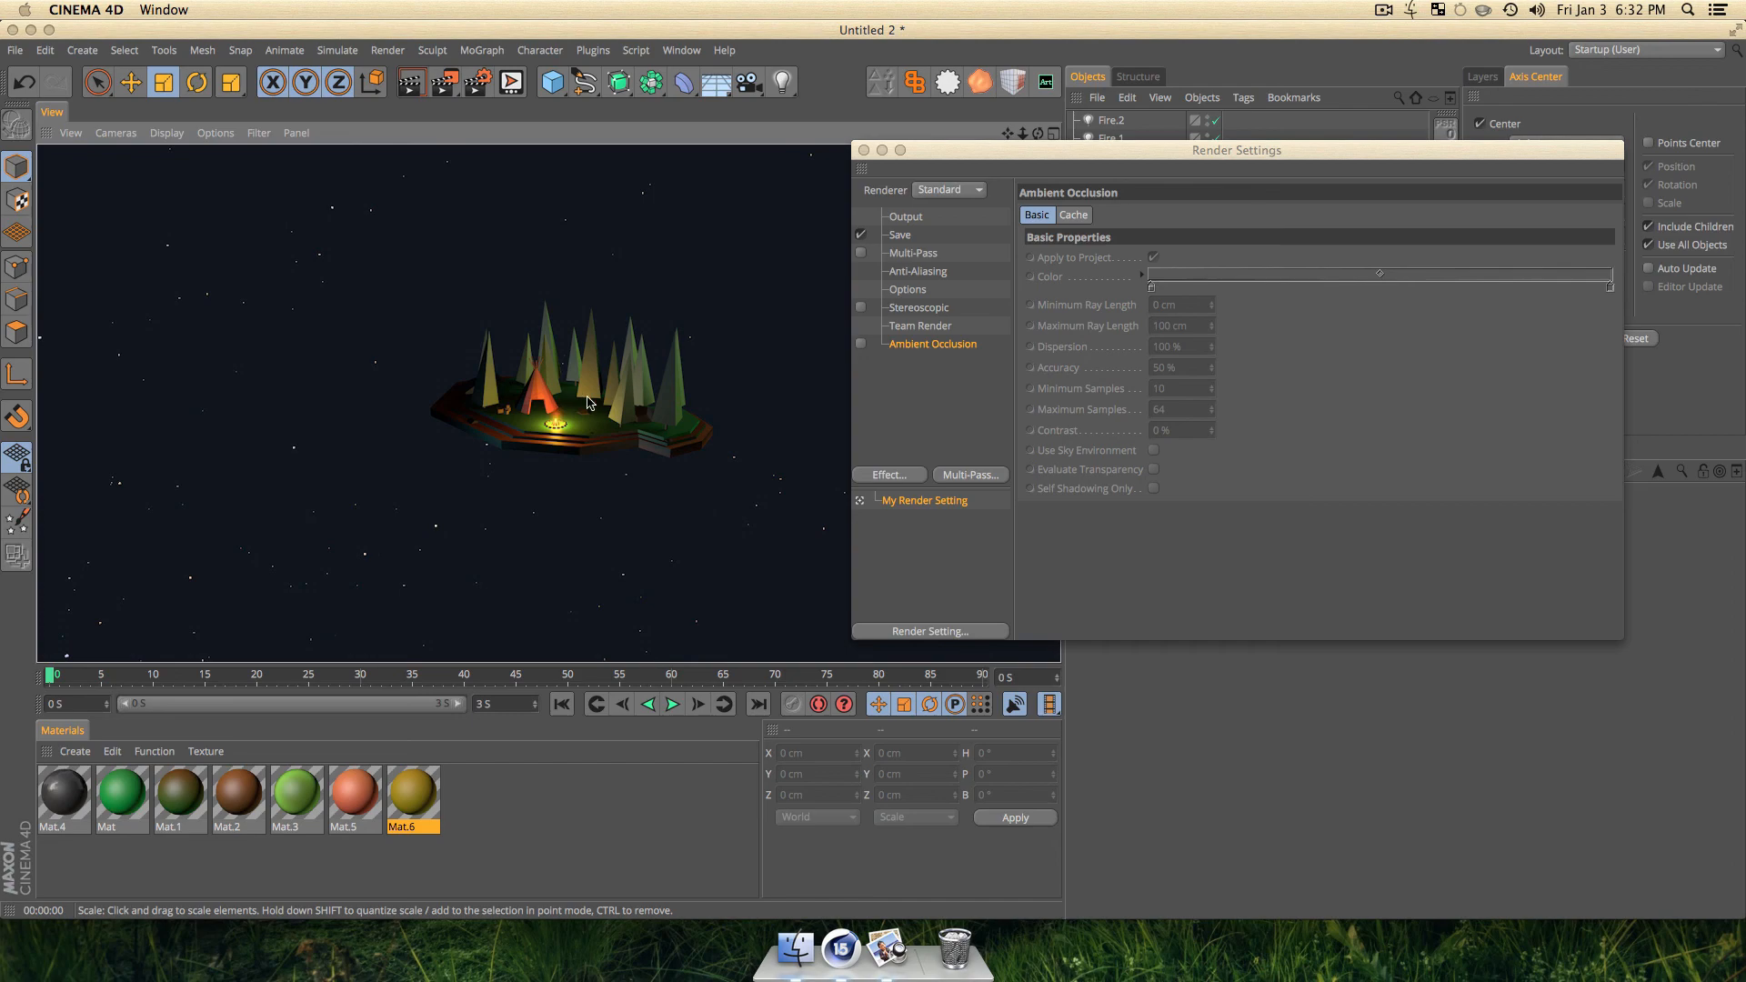
scroll(587, 402, "up", 10)
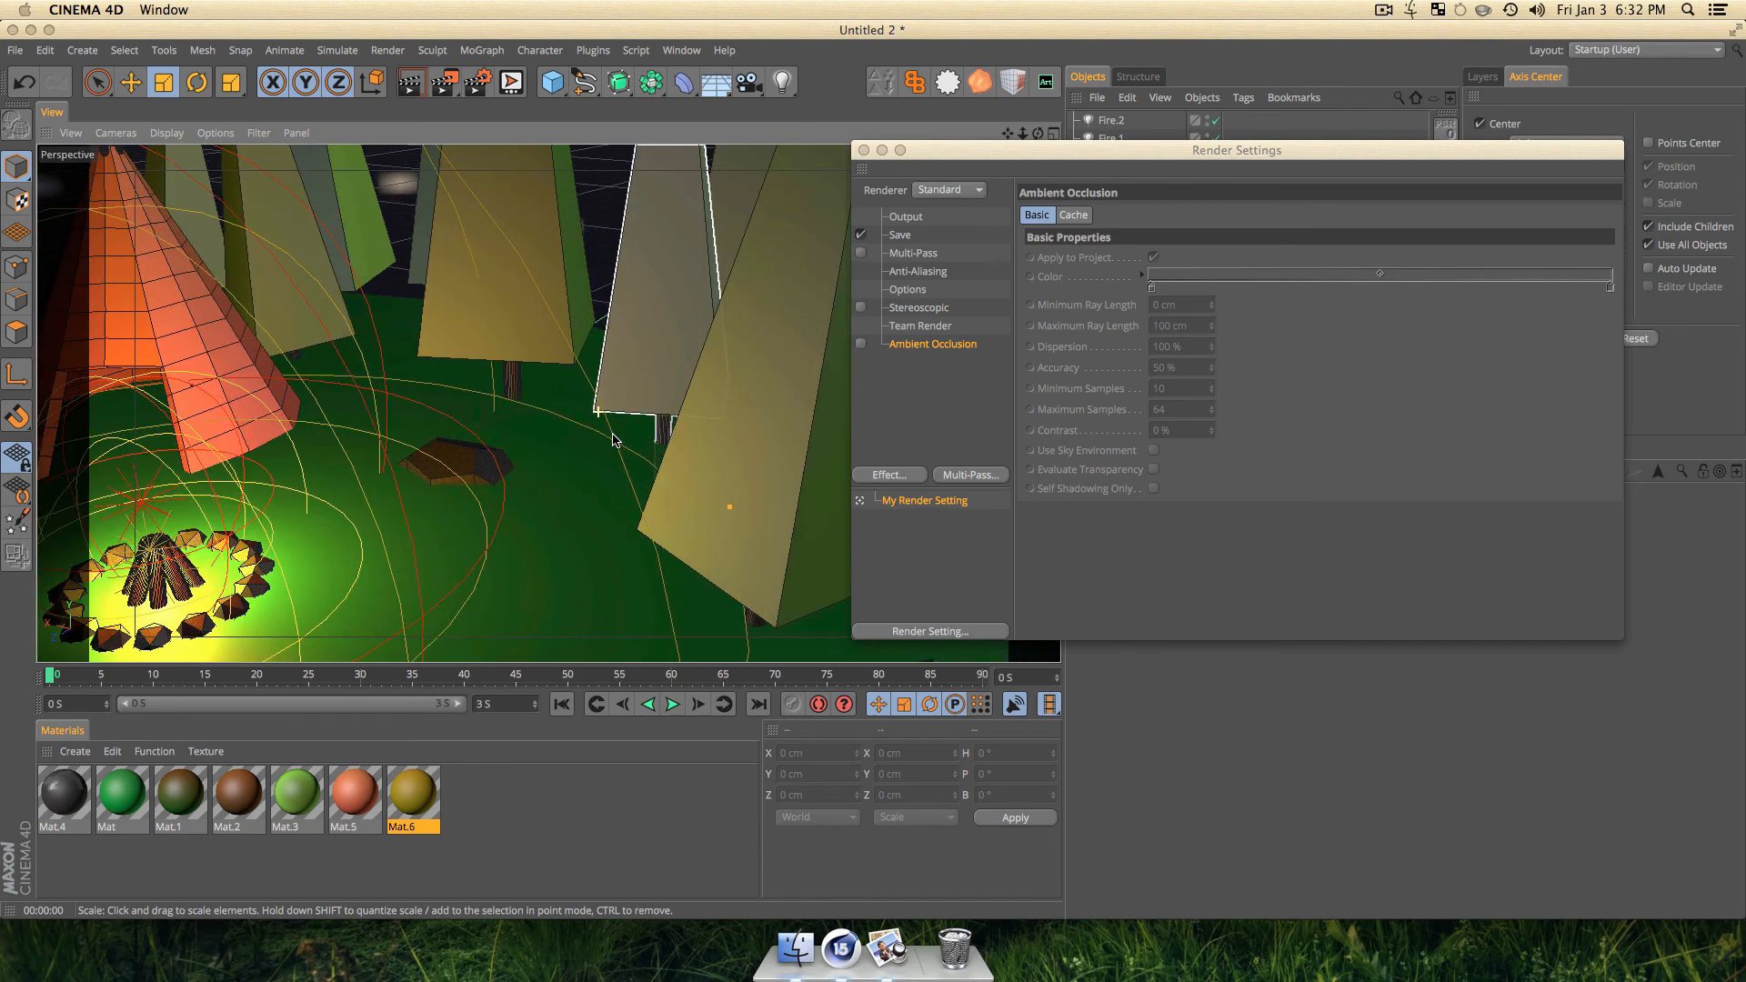
key("3")
left_click_drag(613, 441, 709, 444)
key("super+r")
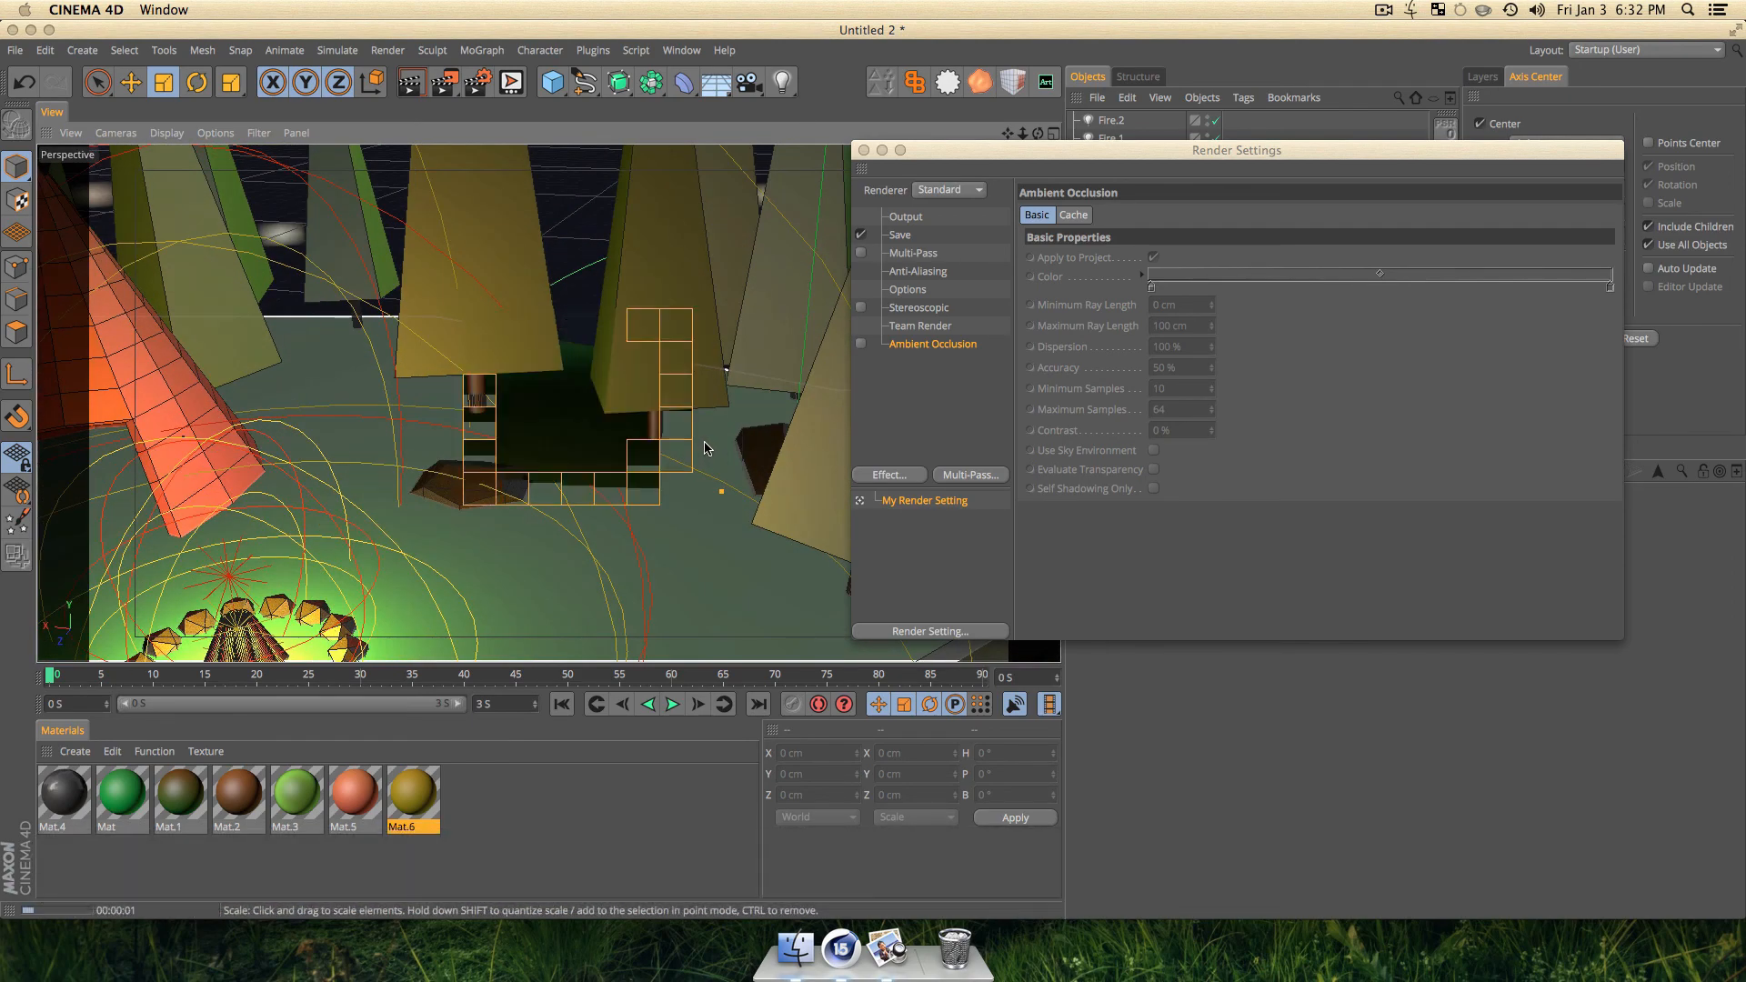
Turn Ambient Occlusion back on and render the close-up of the tree bases again.
left_click(861, 344)
key("super+r")
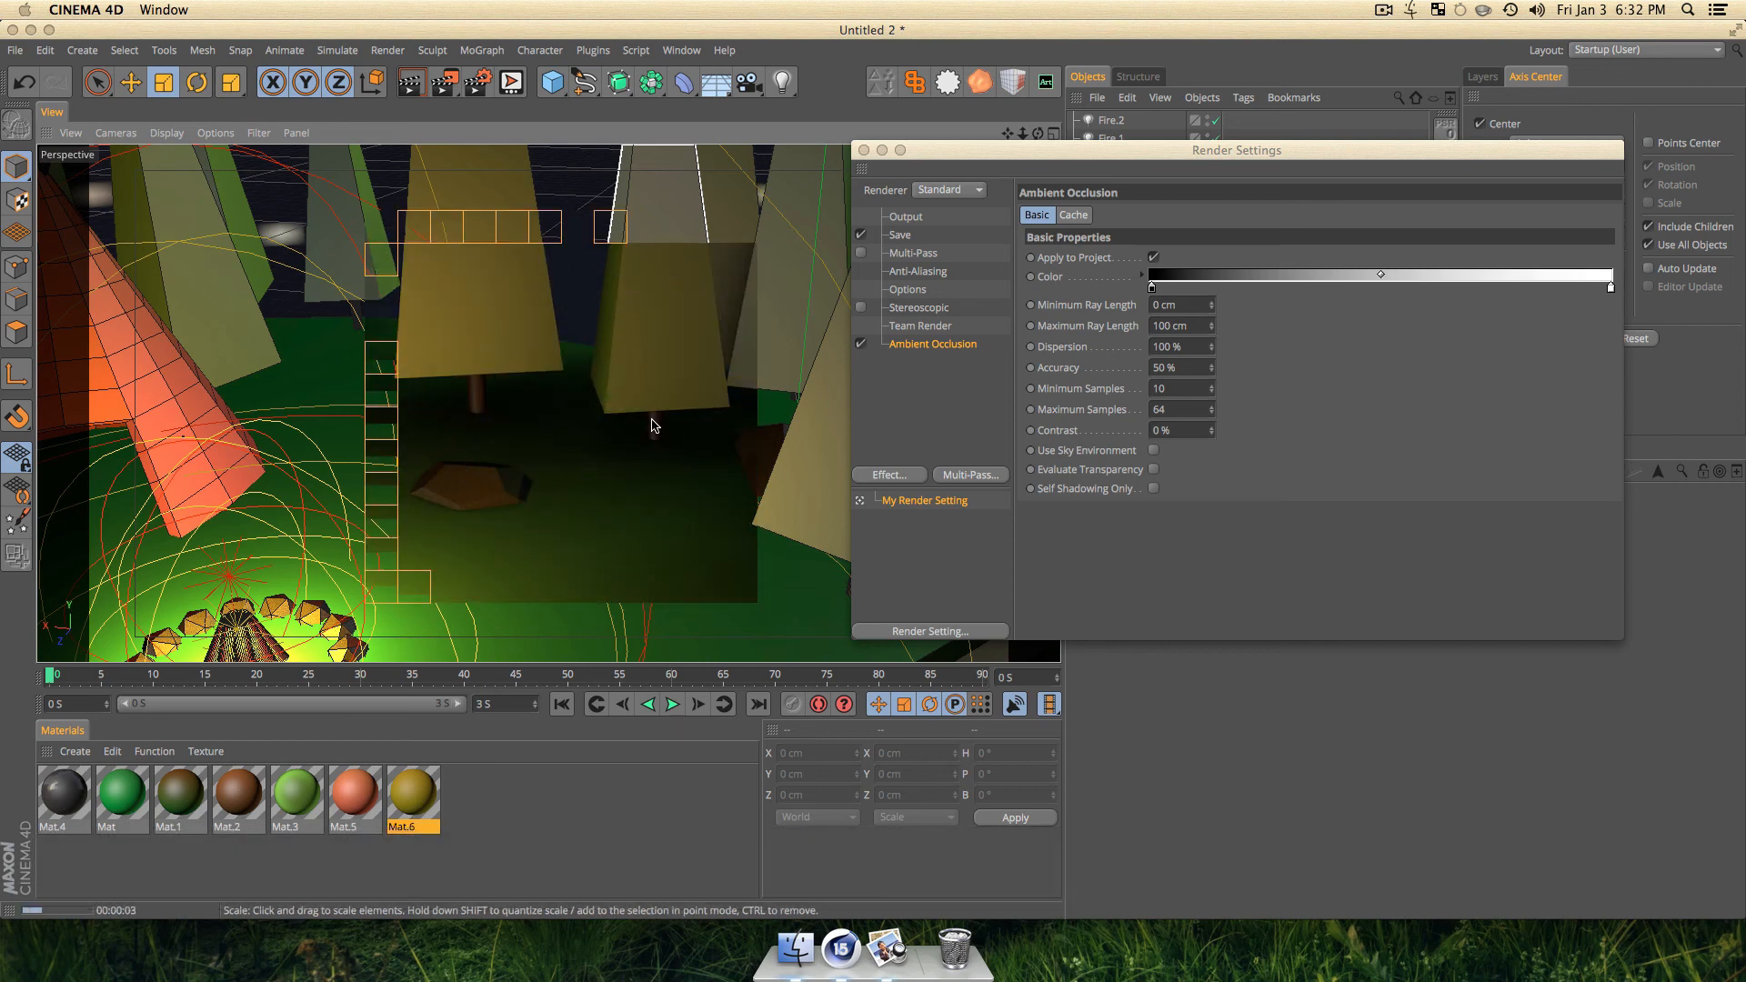
Frame the whole island from a lower angle, switch the renderer to Physical and render a preview.
scroll(505, 459, "down", 10)
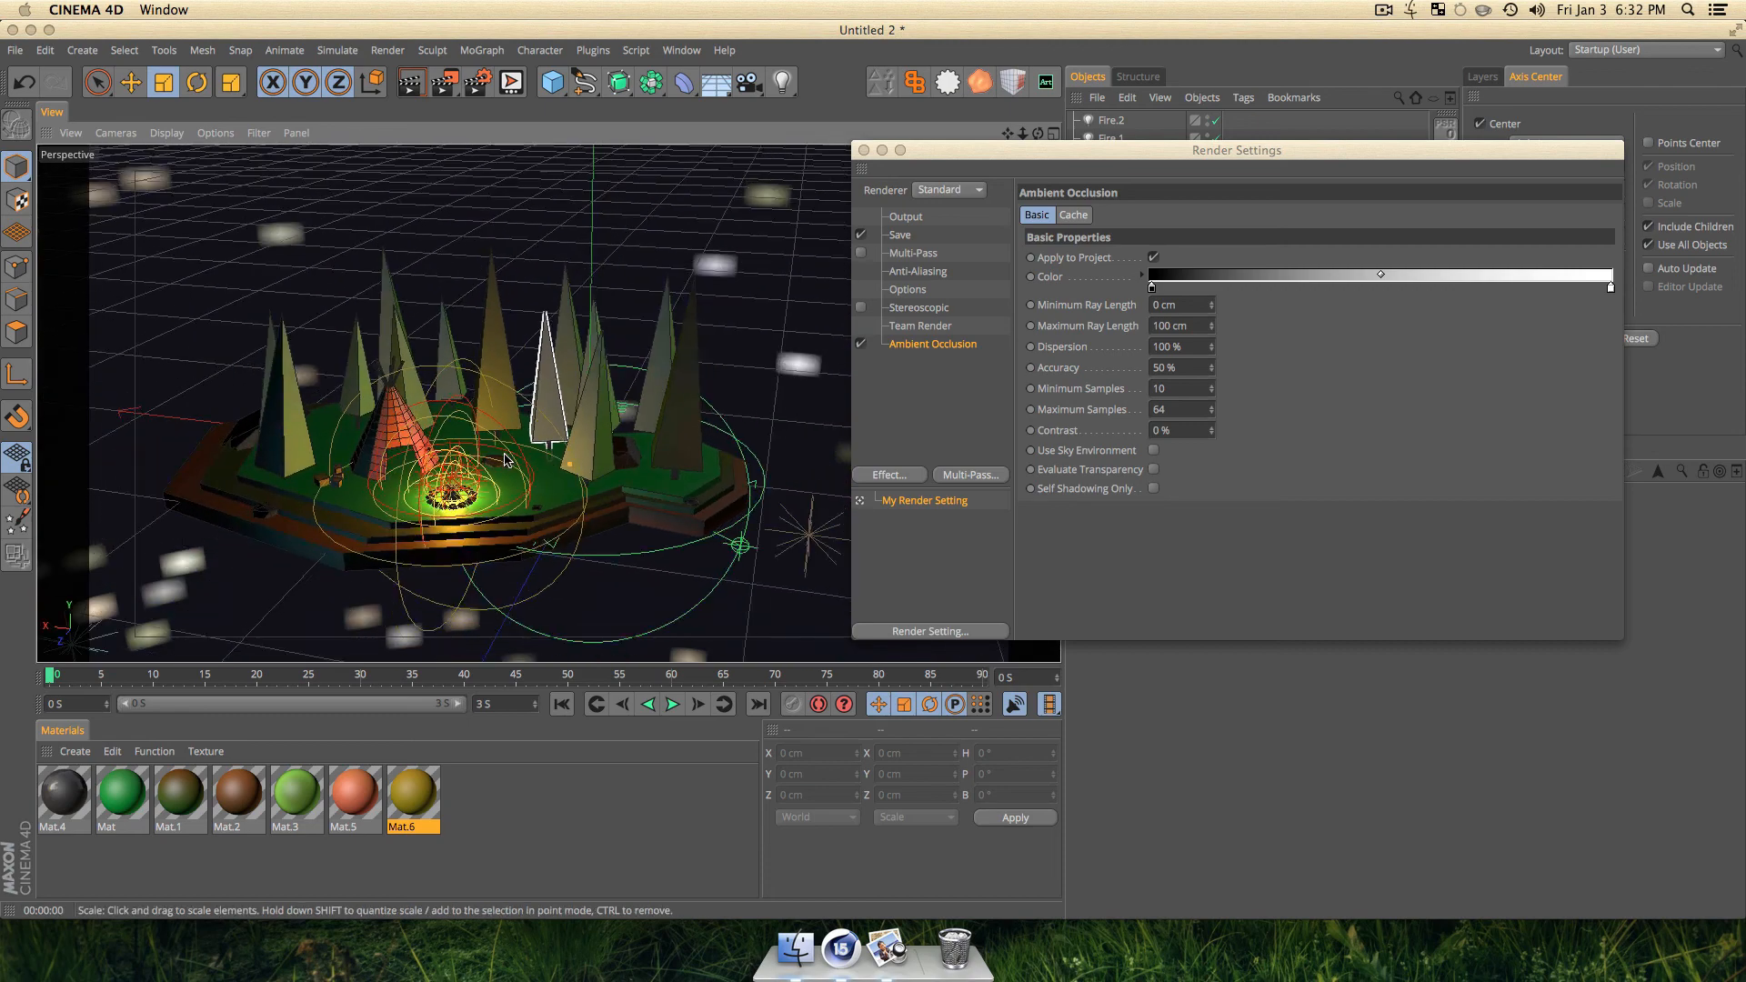
key("3")
mouse_move(506, 459)
left_mouse_down()
mouse_move(444, 548)
mouse_move(450, 506)
mouse_move(549, 515)
mouse_move(518, 509)
mouse_move(493, 471)
left_mouse_up()
key("3")
key("2")
key("3")
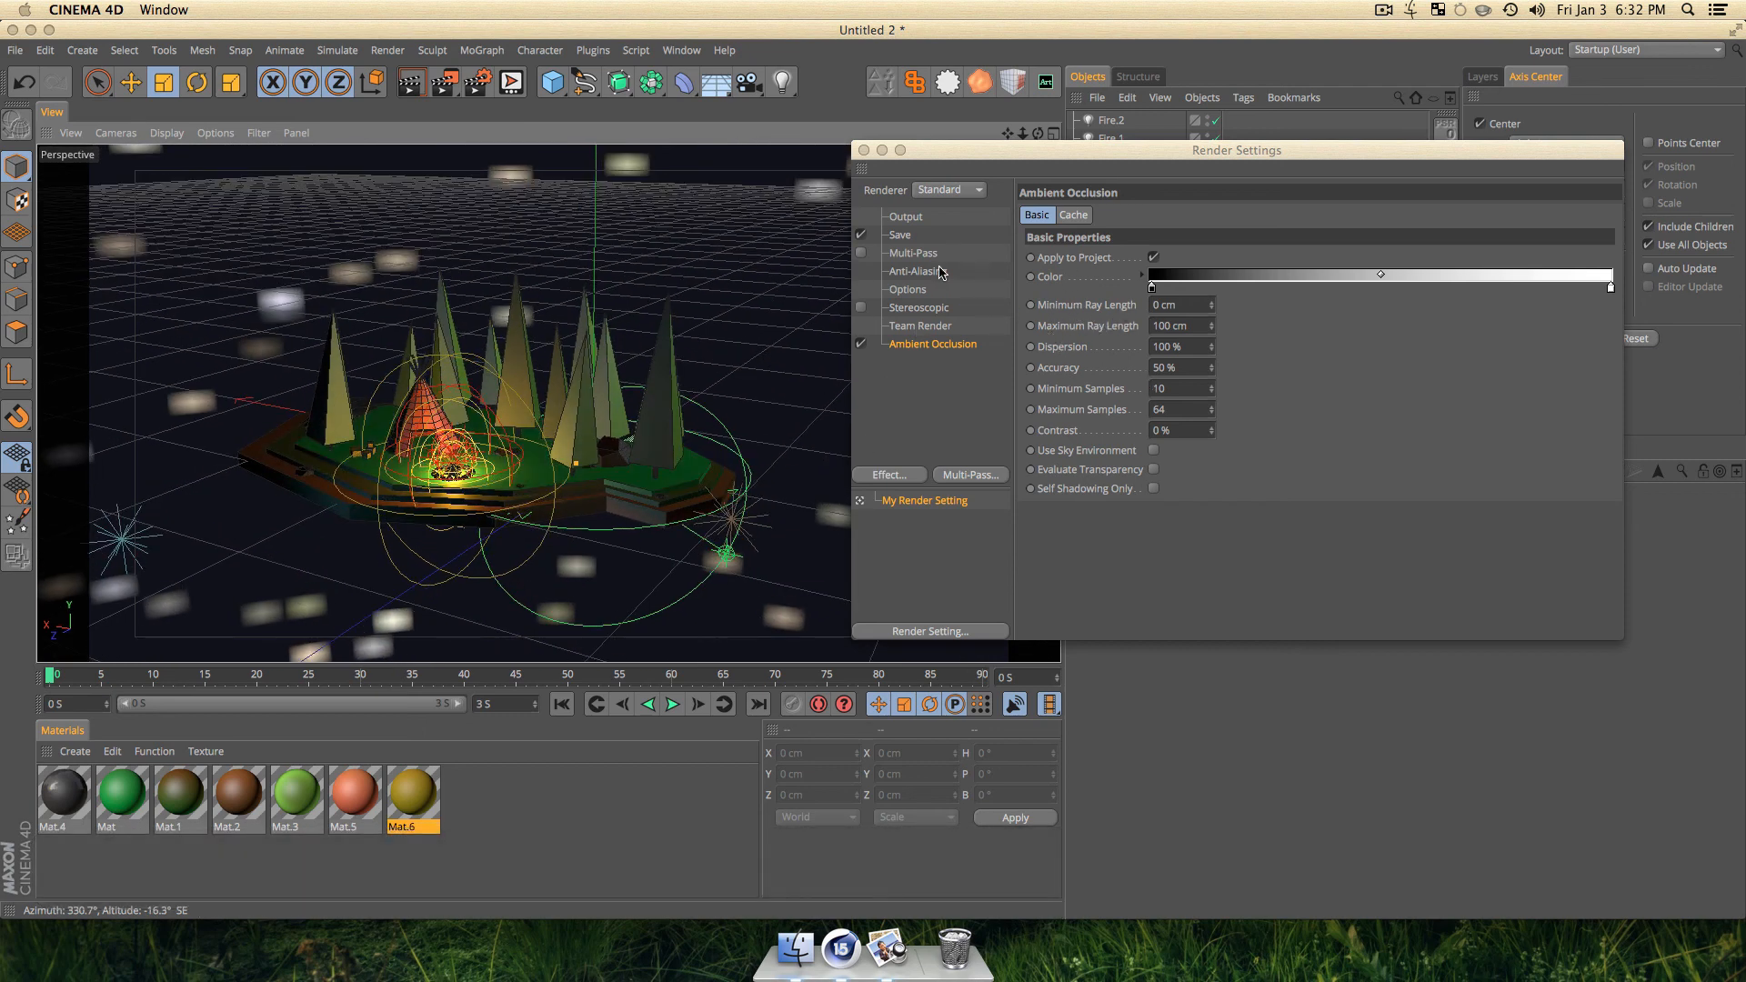
left_click(945, 189)
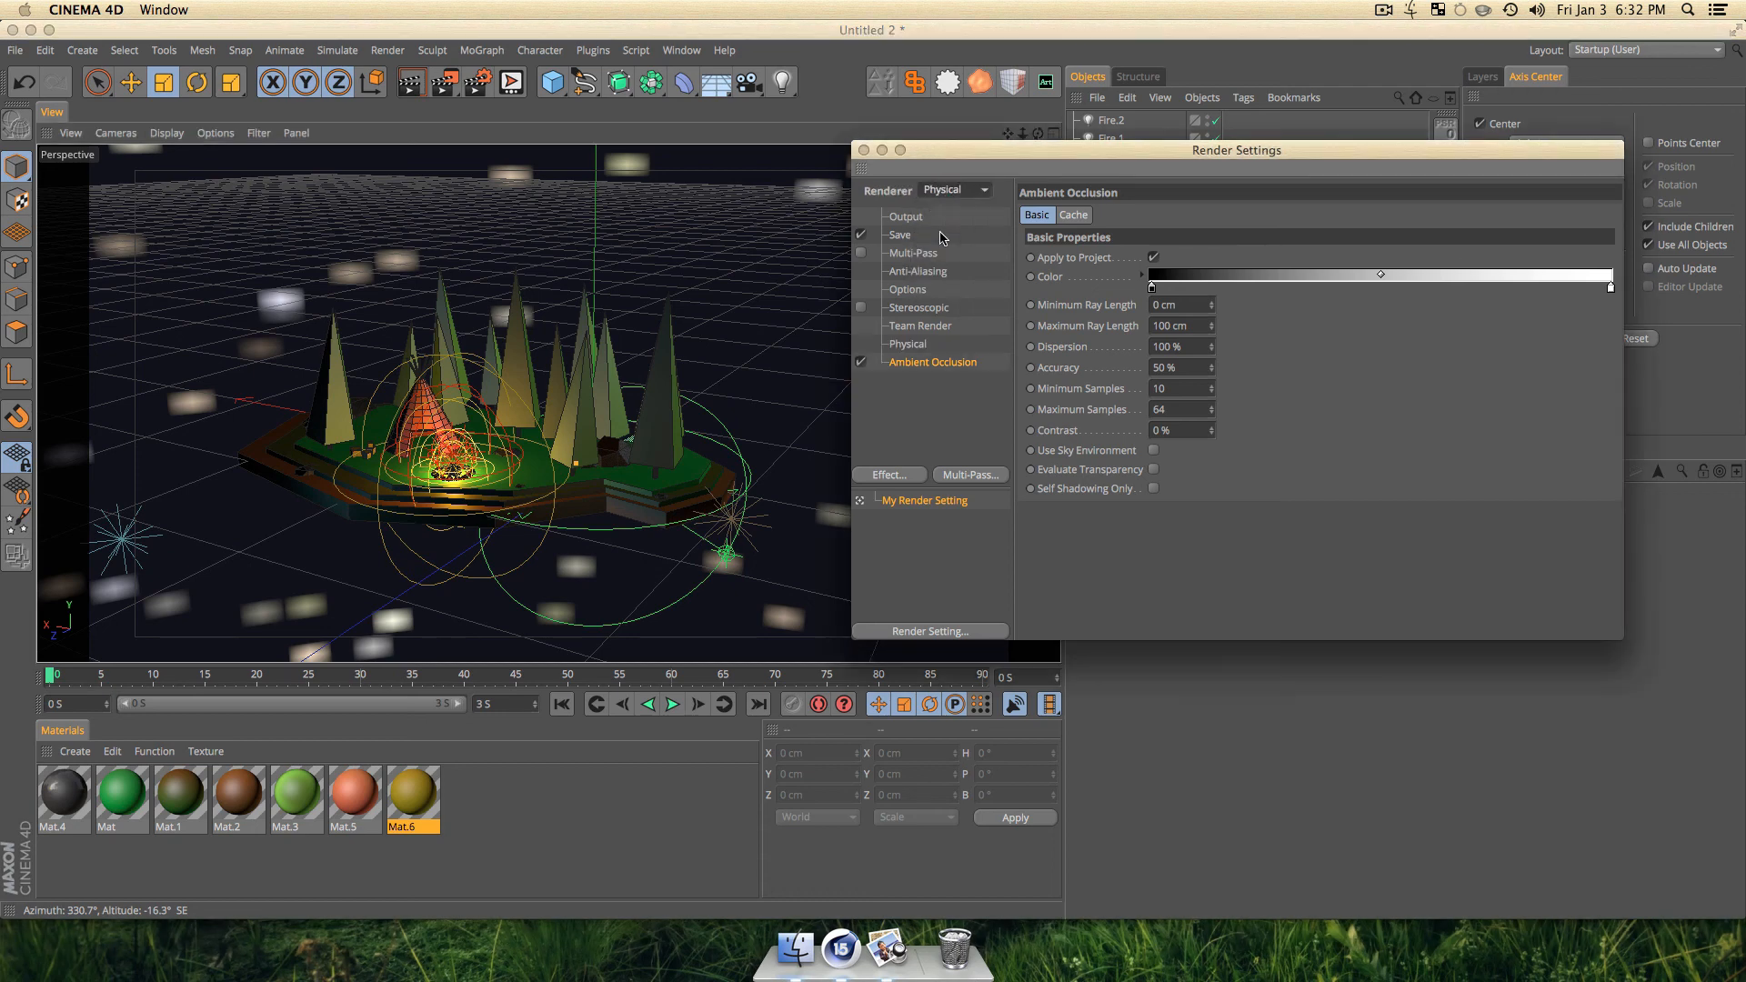
left_click(946, 207)
left_click(567, 518)
key("super+r")
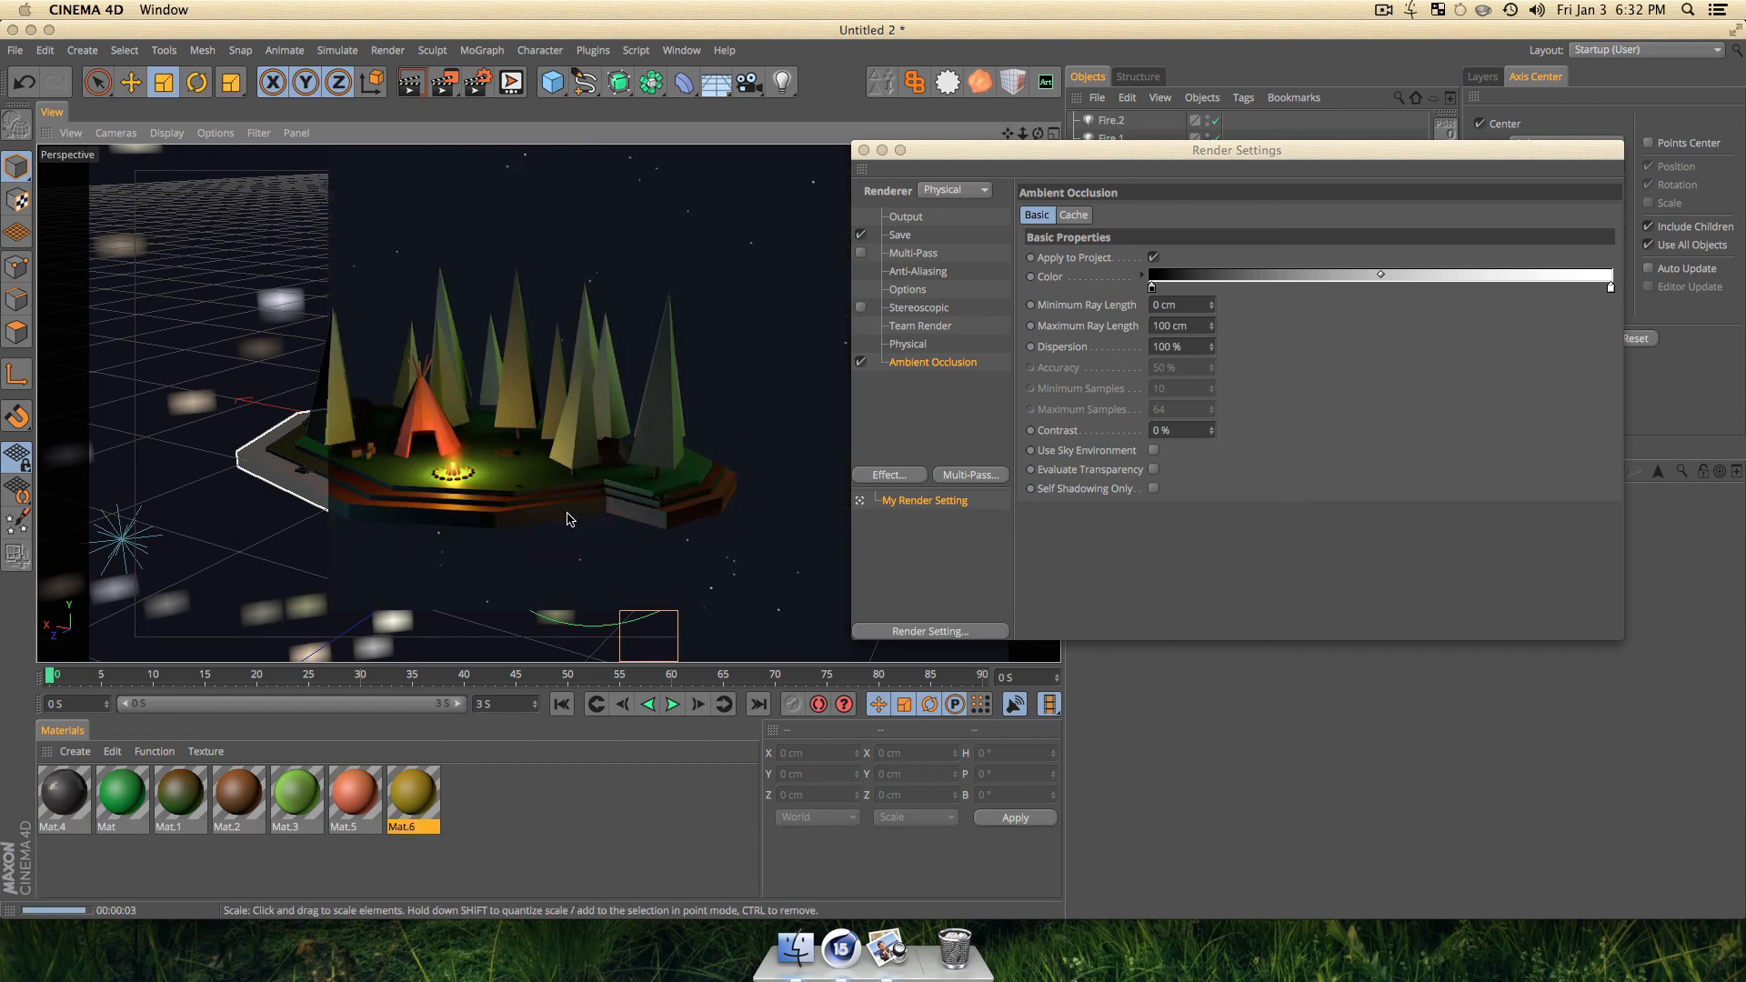
left_click(895, 458)
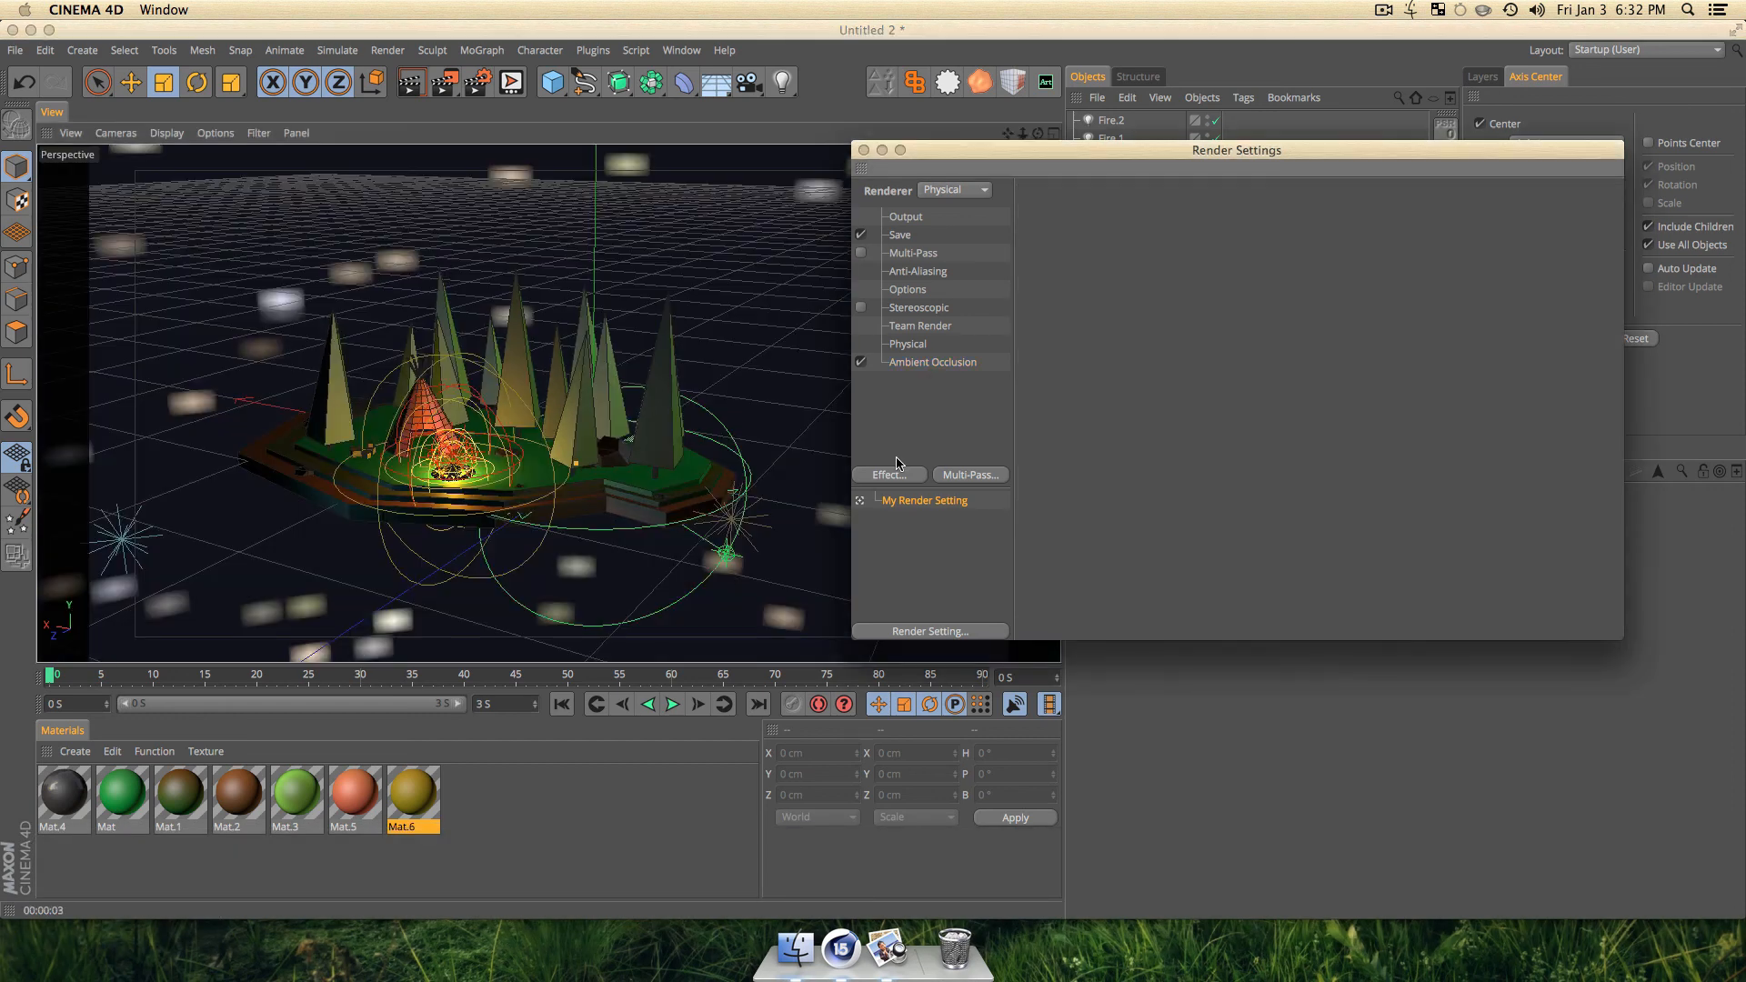
Add the Global Illumination effect to the render settings and start a preview render of the island.
left_click(901, 476)
left_click(953, 635)
left_click(956, 411)
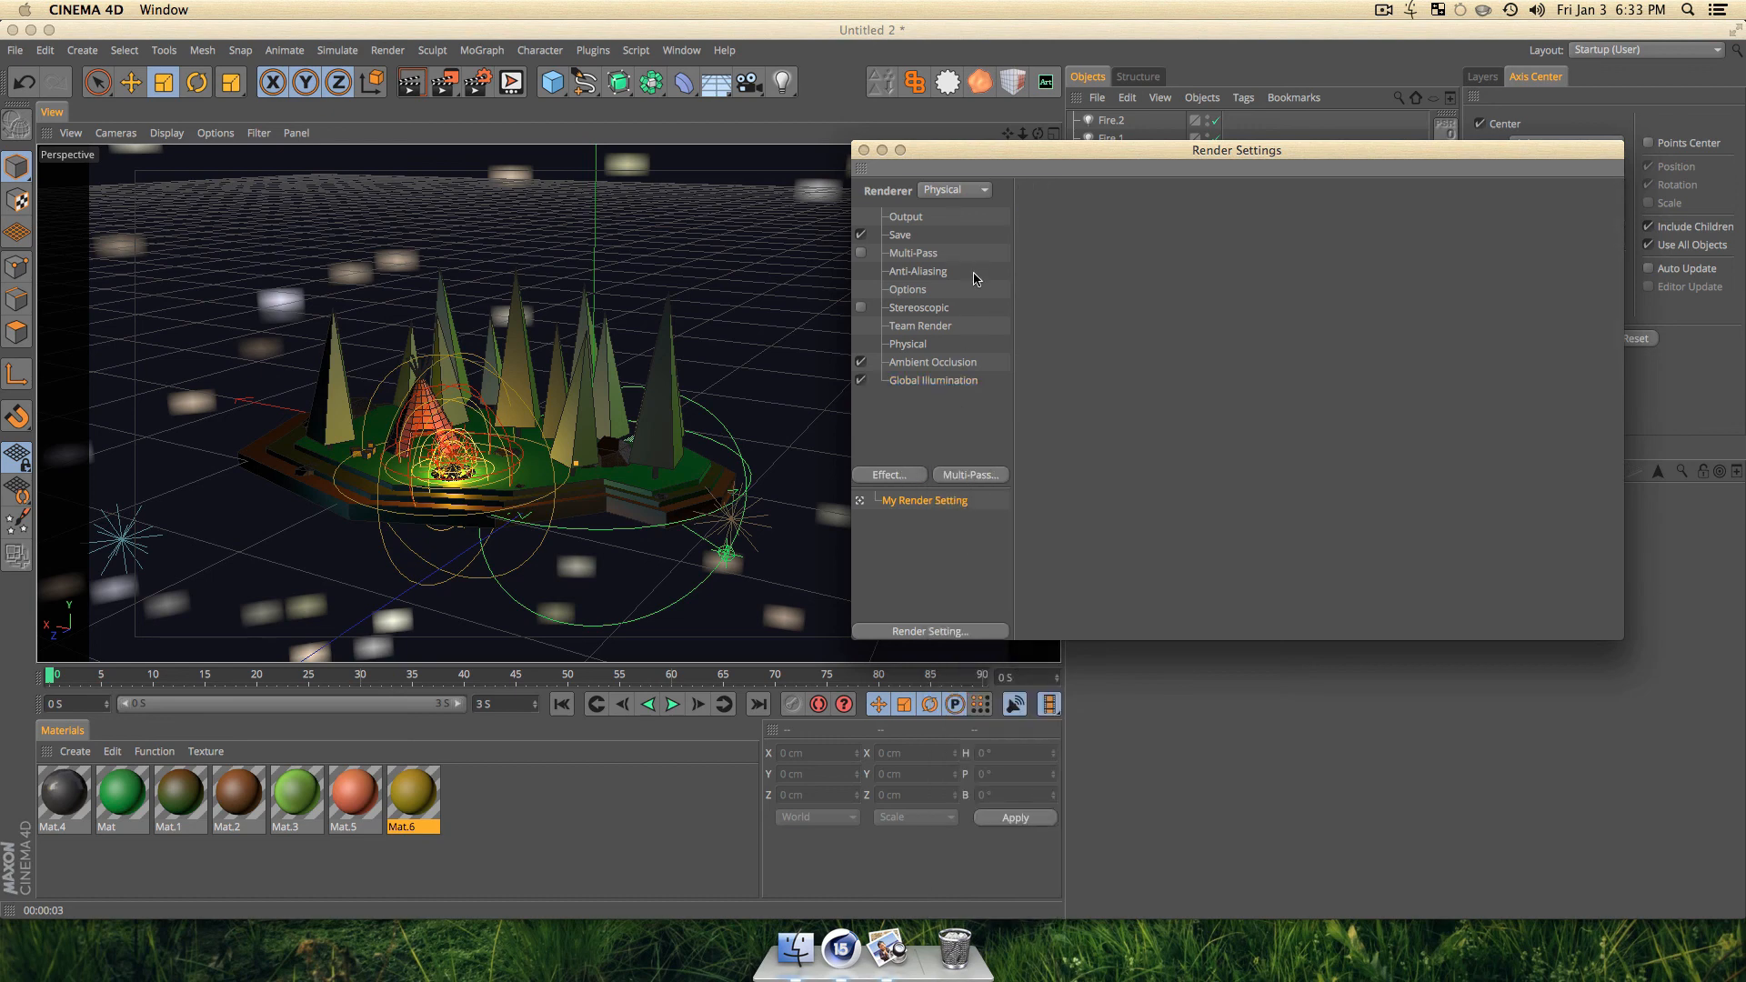
left_click(973, 379)
scroll(495, 515, "down", 5)
middle_click_drag(494, 532, 516, 472, "alt")
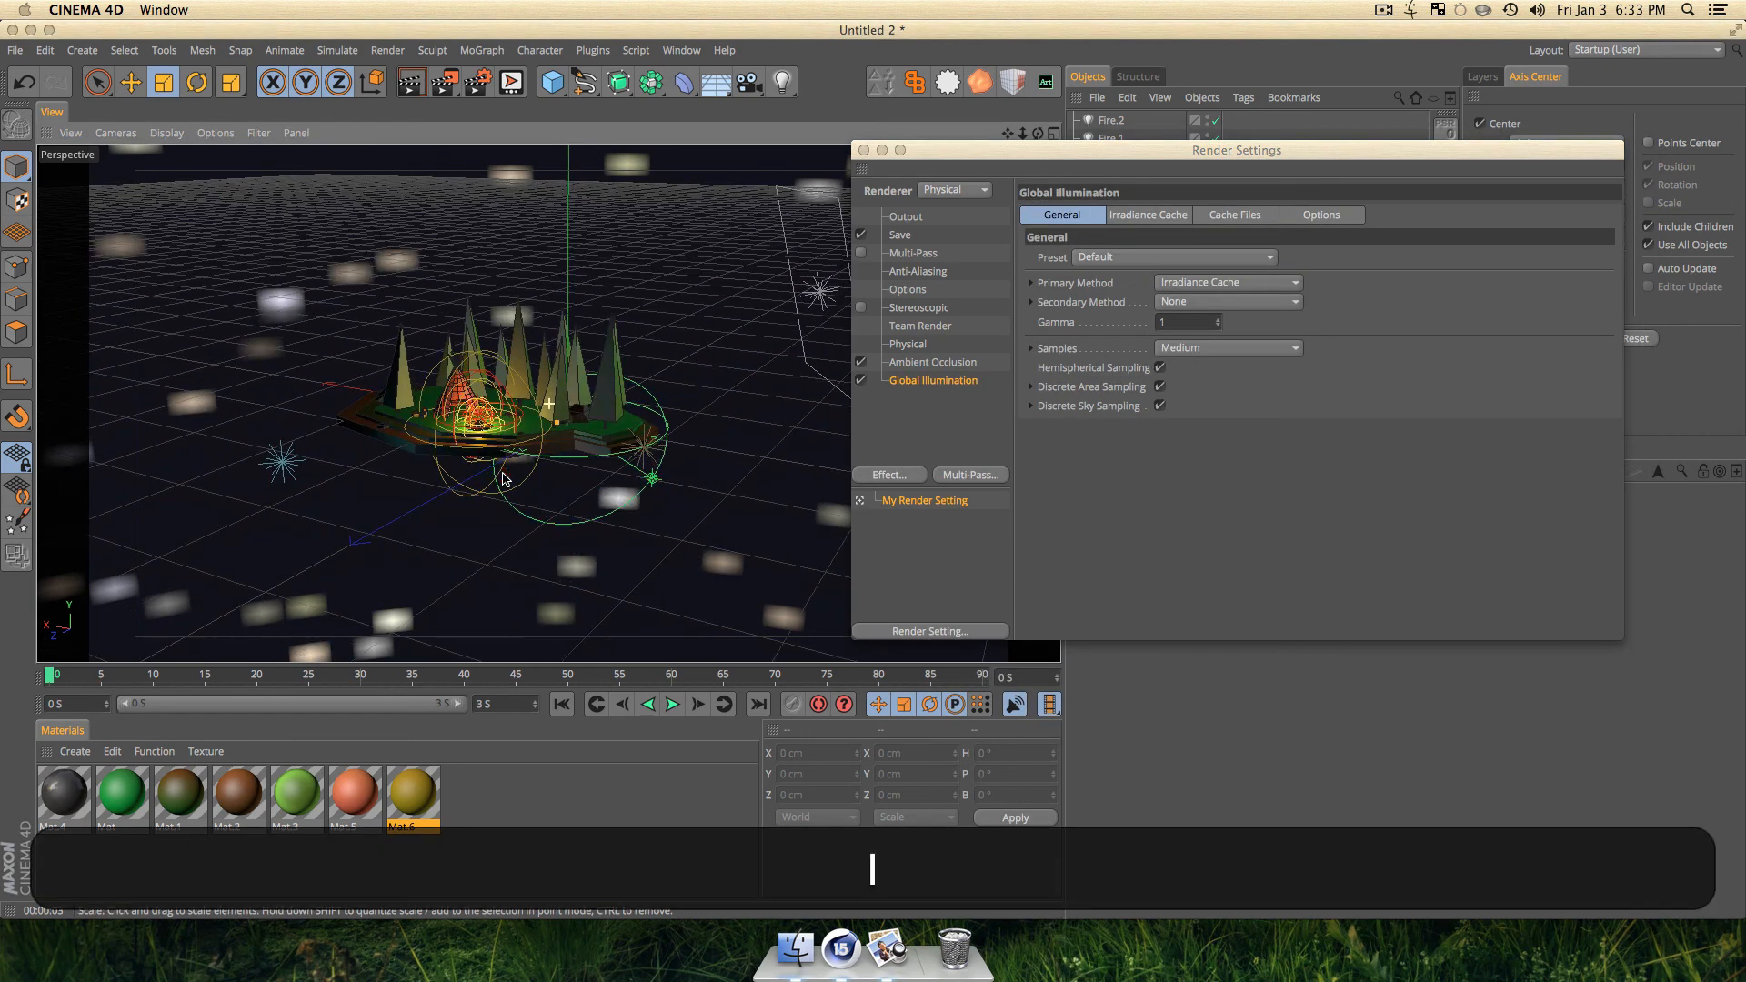
key("super+r")
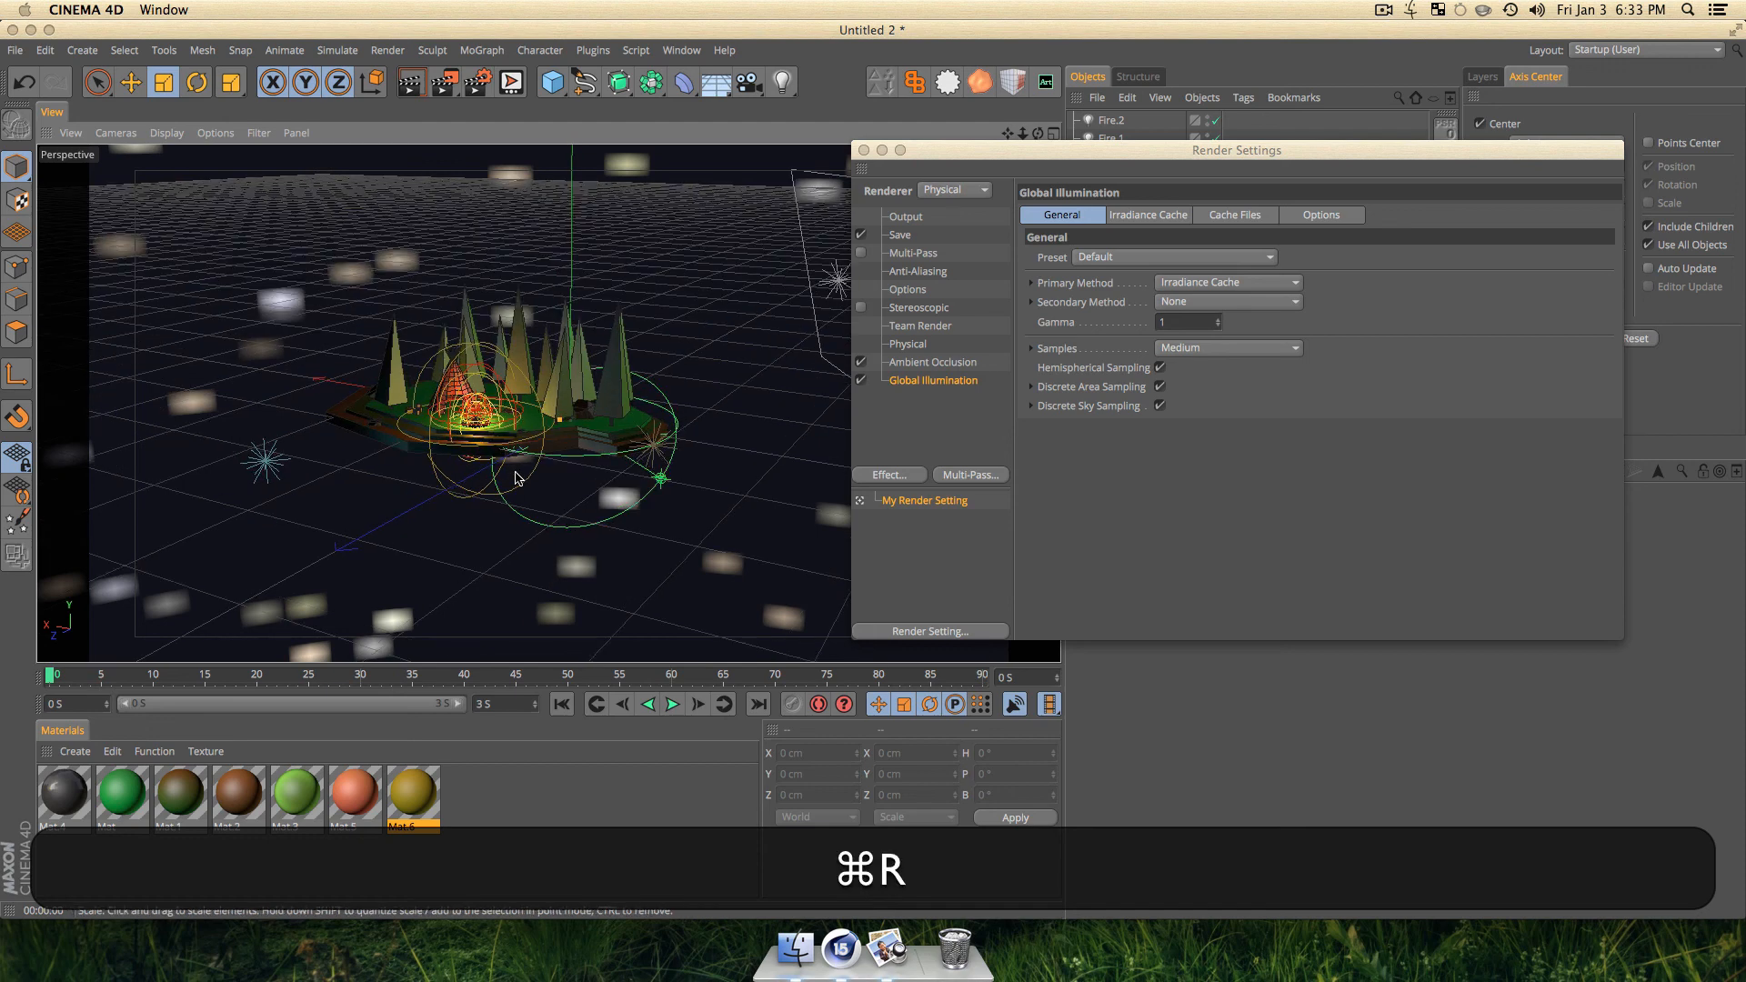
left_click(861, 159)
left_click(863, 150)
Frame the whole island from a slightly higher angle and render a preview with Global Illumination.
key("3")
left_click_drag(598, 389, 582, 409)
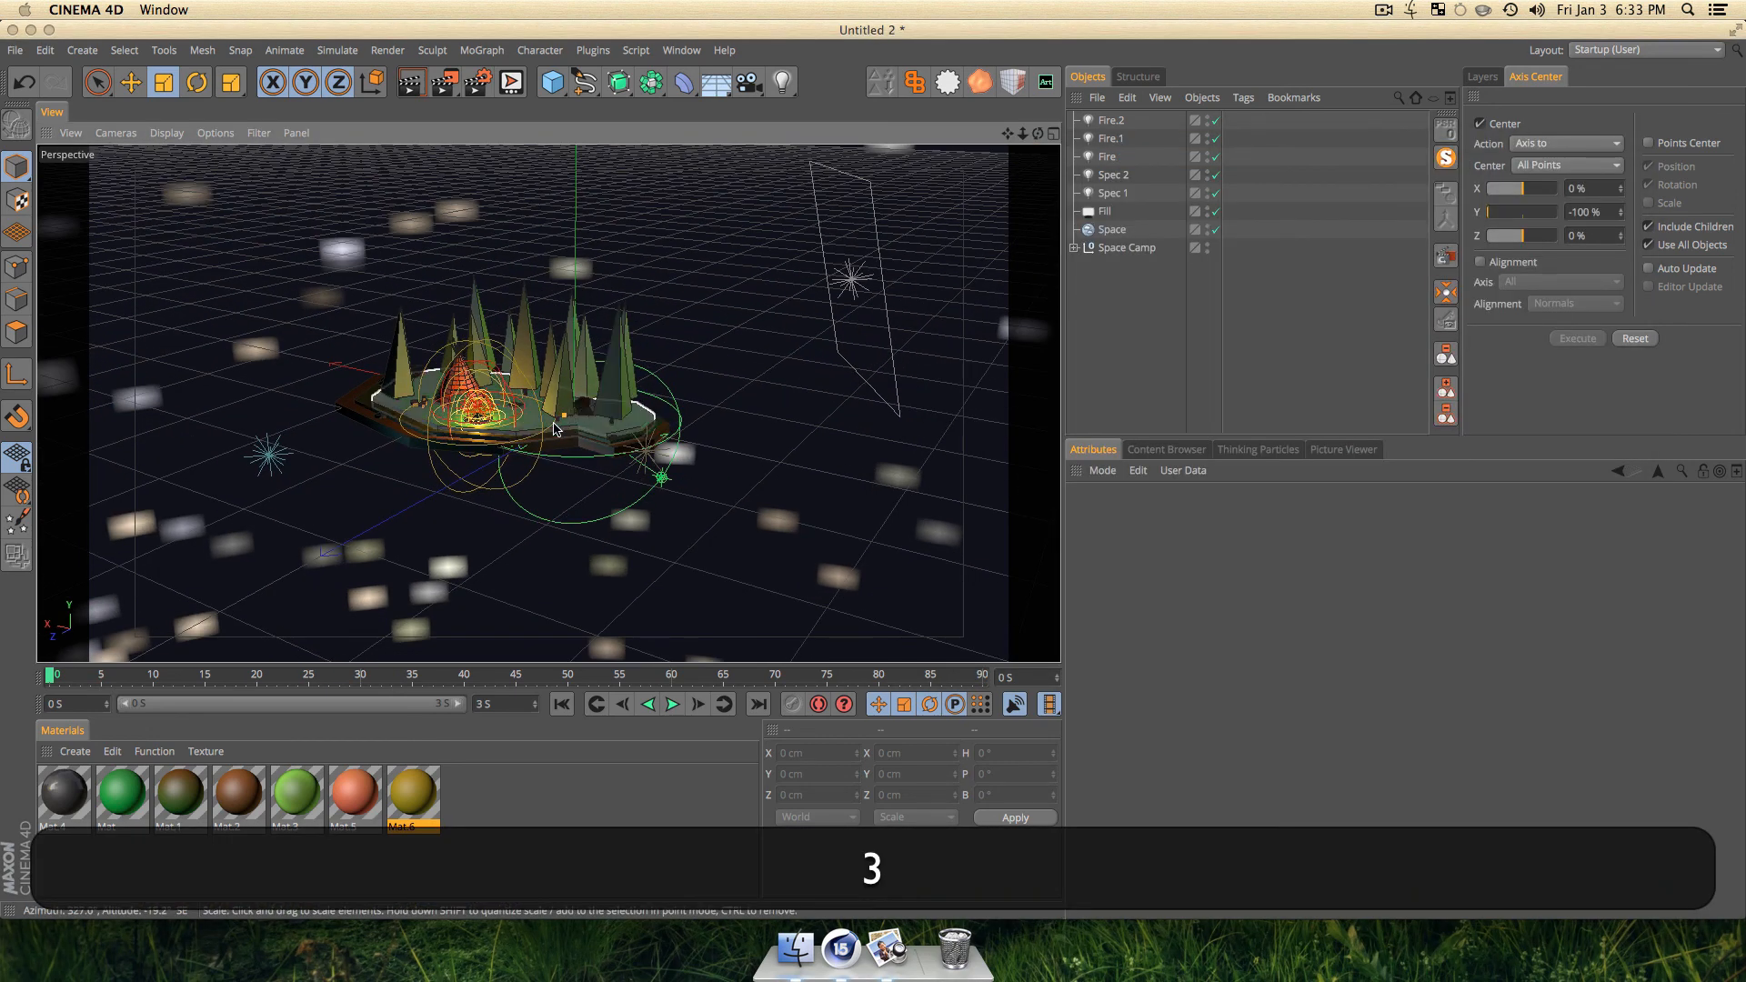
left_click(582, 409)
key("i")
key("super+i")
key("super+z")
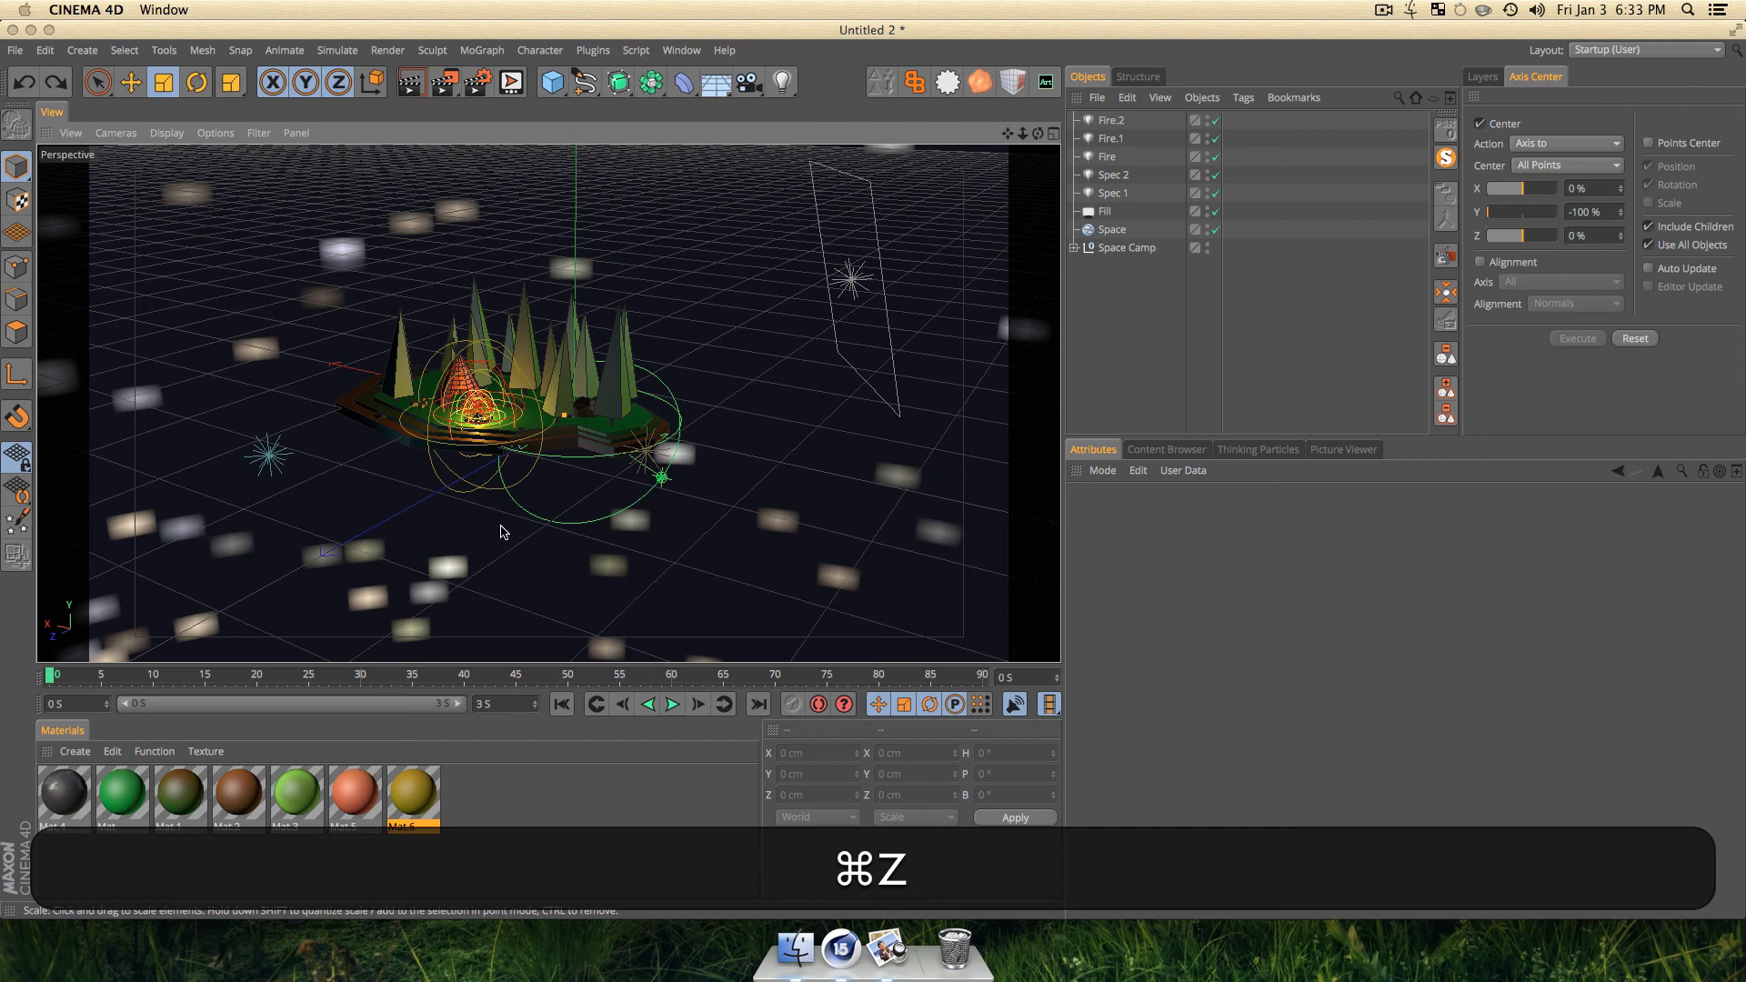
key("1")
left_click_drag(471, 476, 499, 489)
key("super+r")
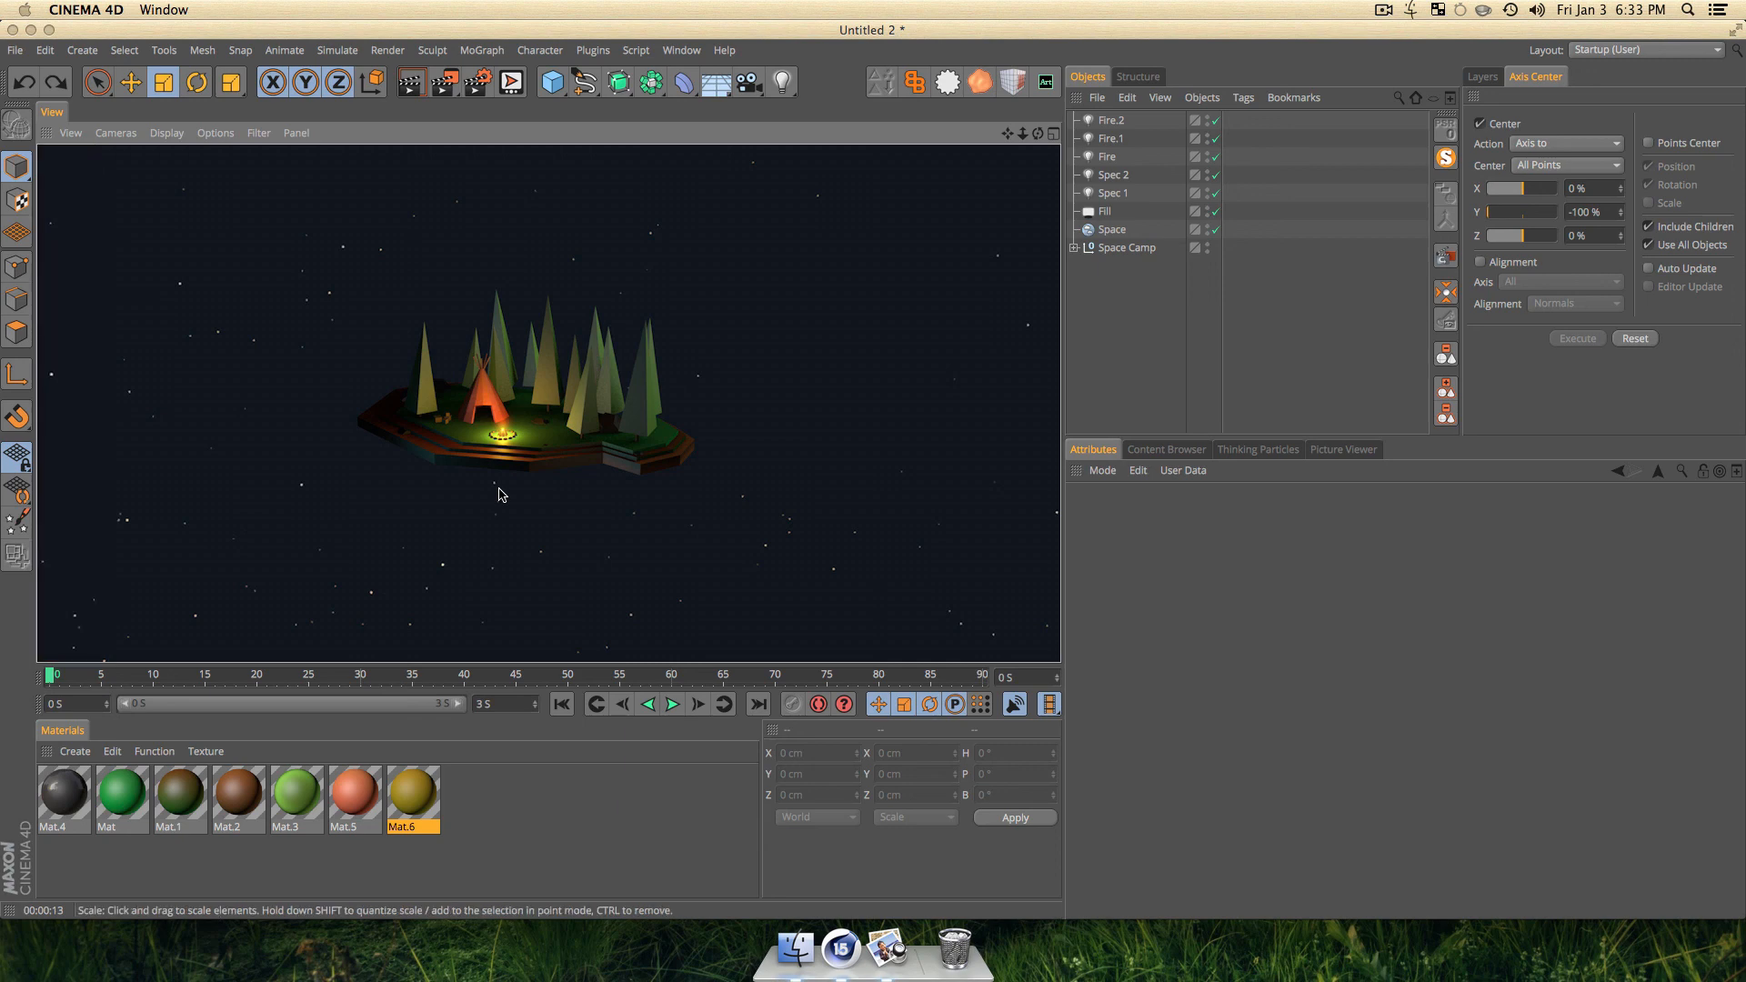
Render a closer preview of the island.
left_click(436, 461)
scroll(436, 431, "up", 5)
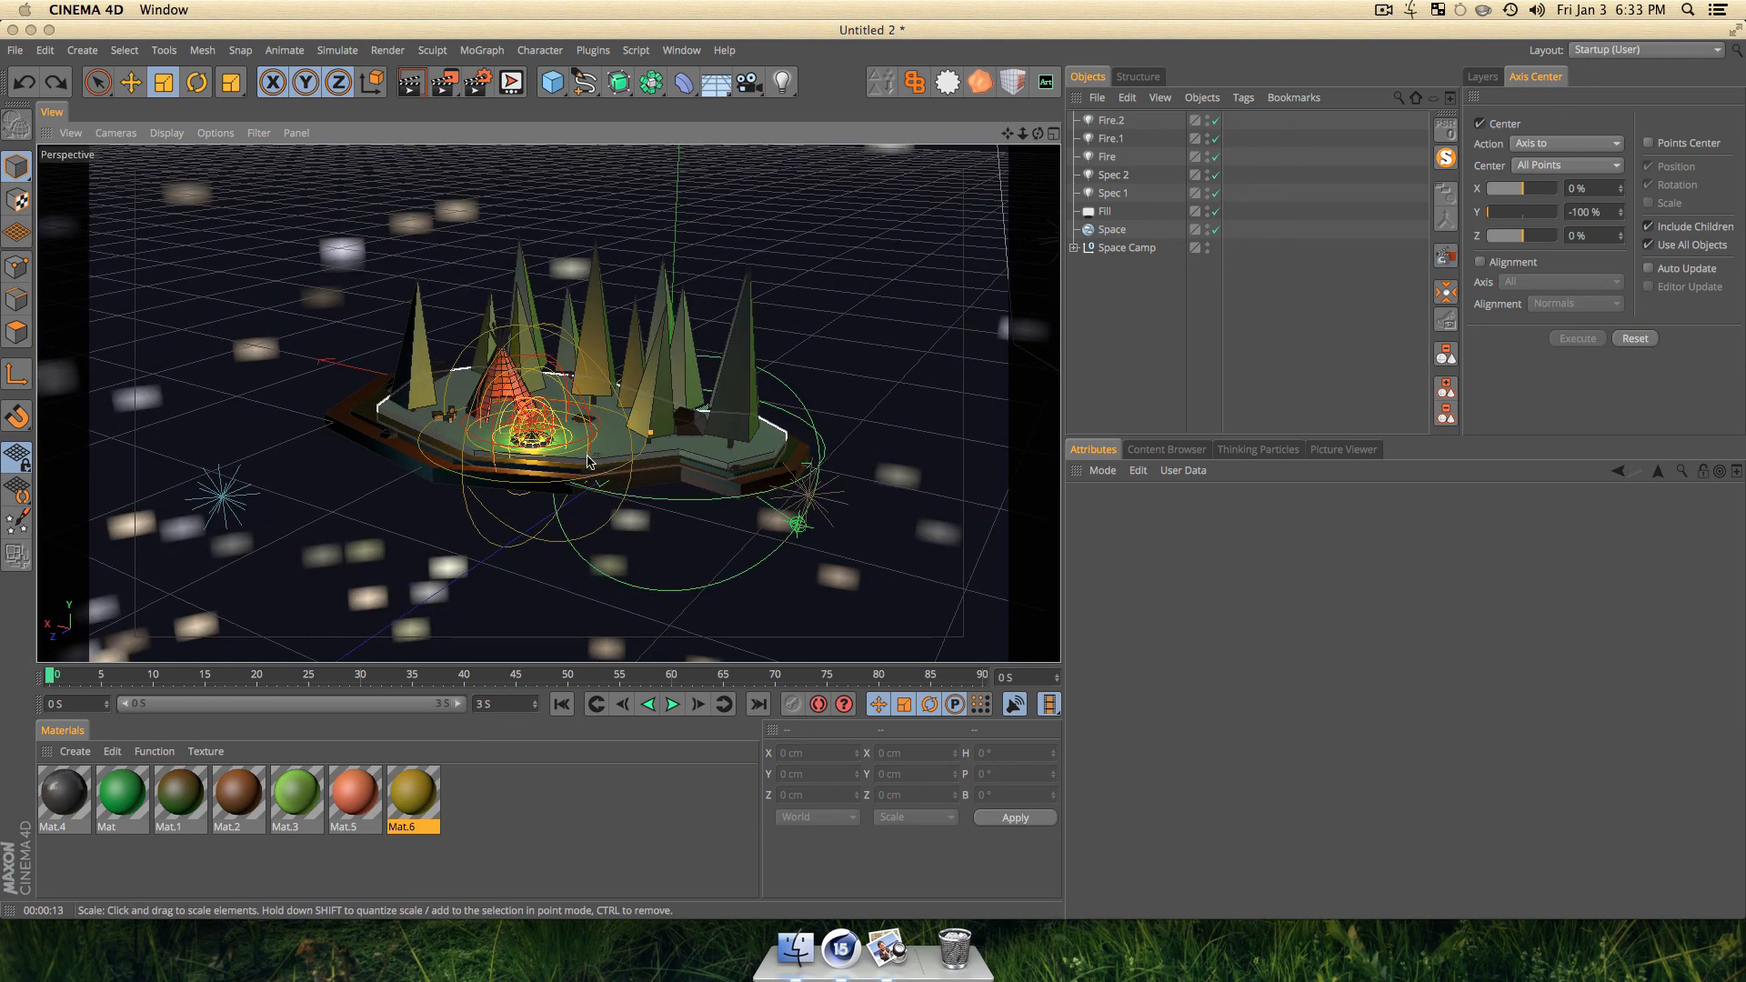
key("1")
left_click_drag(597, 478, 548, 464)
key("super+r")
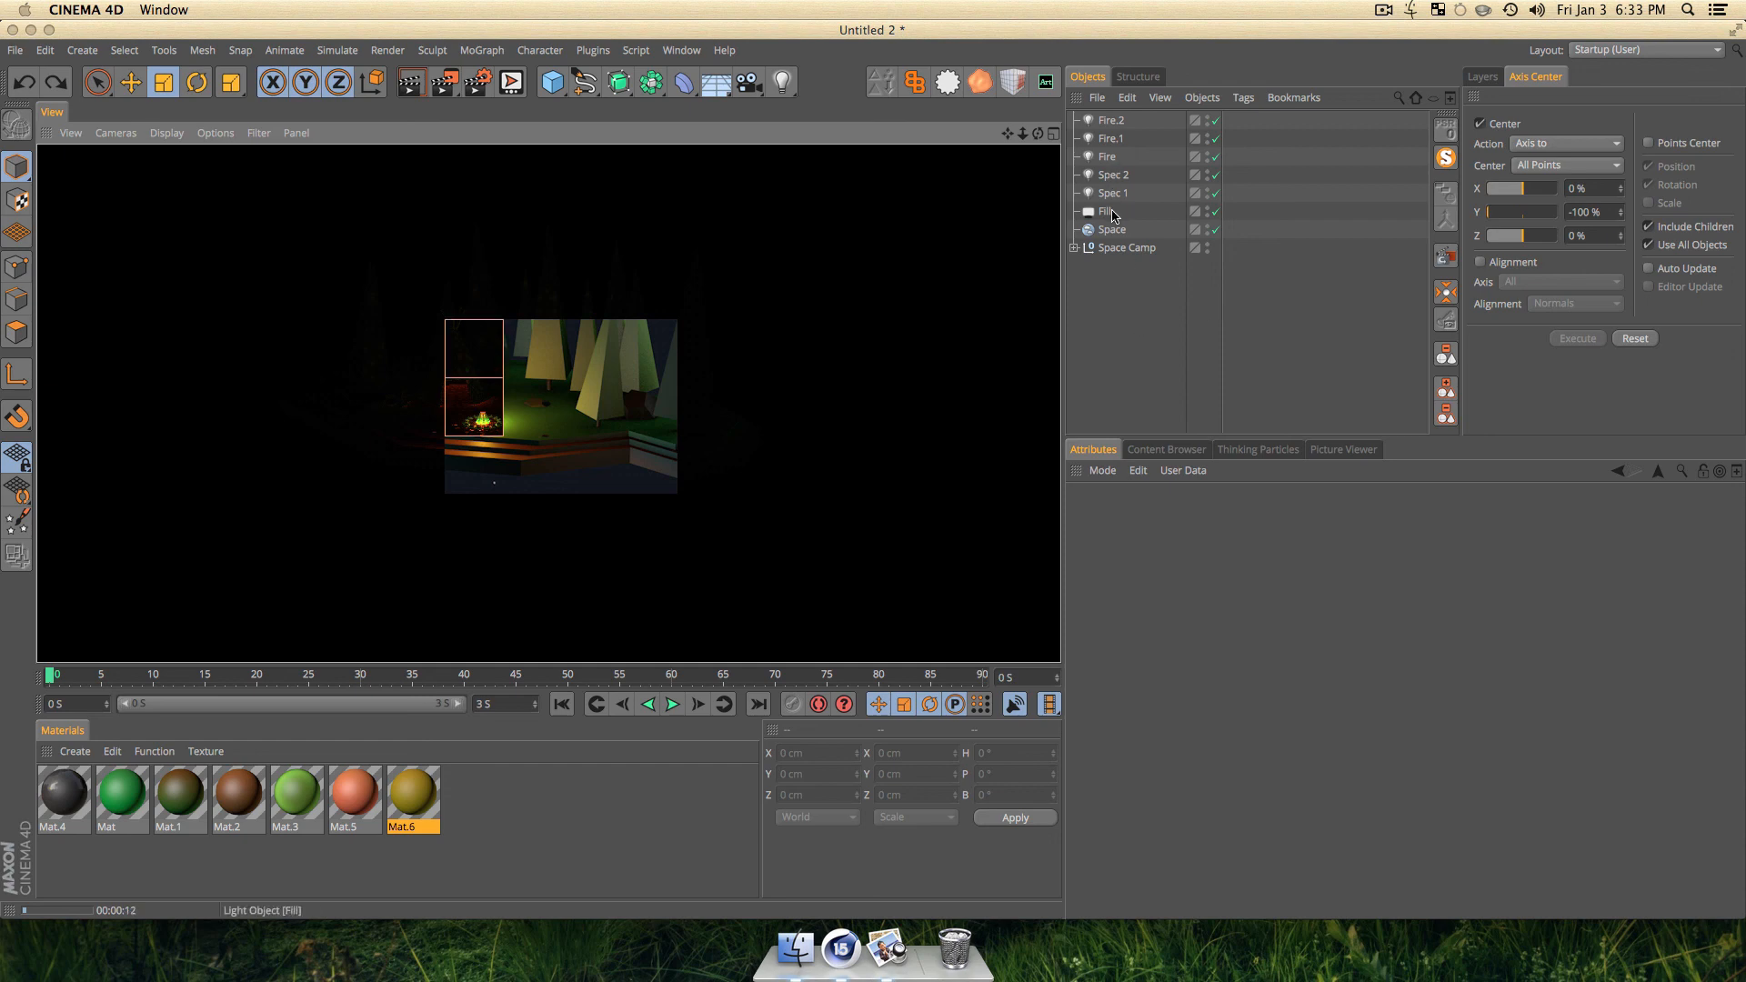
Set the Fill light's intensity to 20% and render a preview of the island.
left_click(1109, 212)
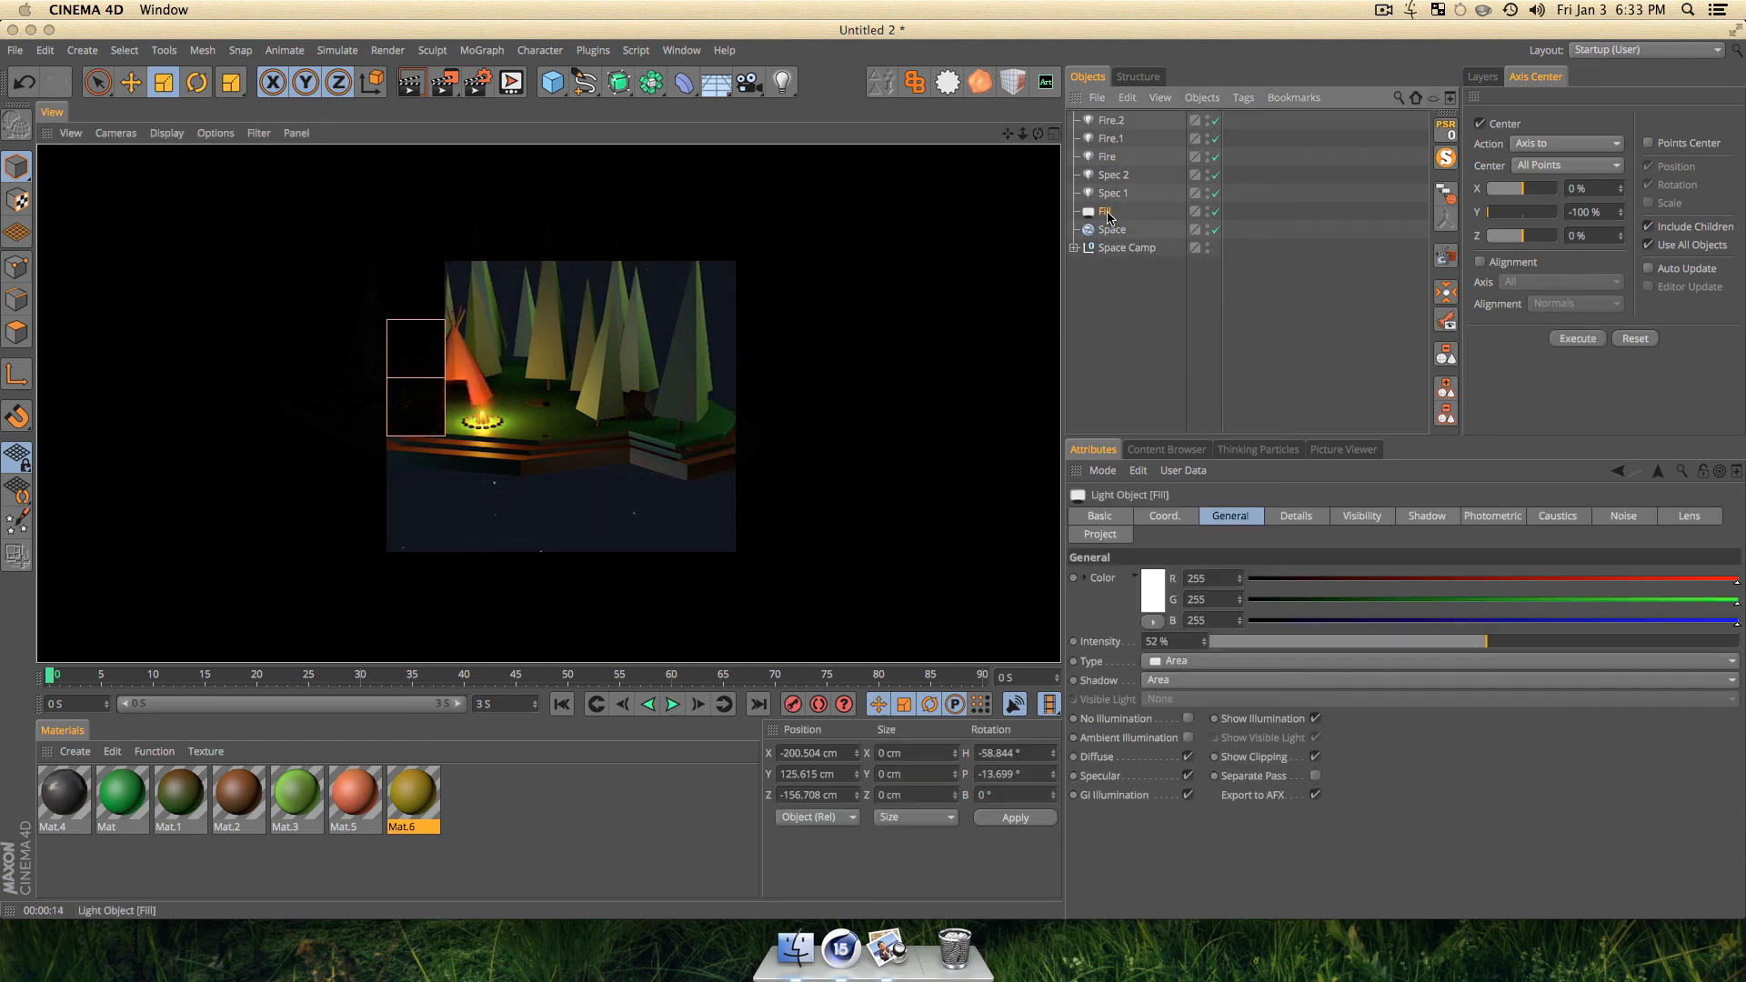
left_click_drag(1405, 649, 1316, 644)
key("super+r")
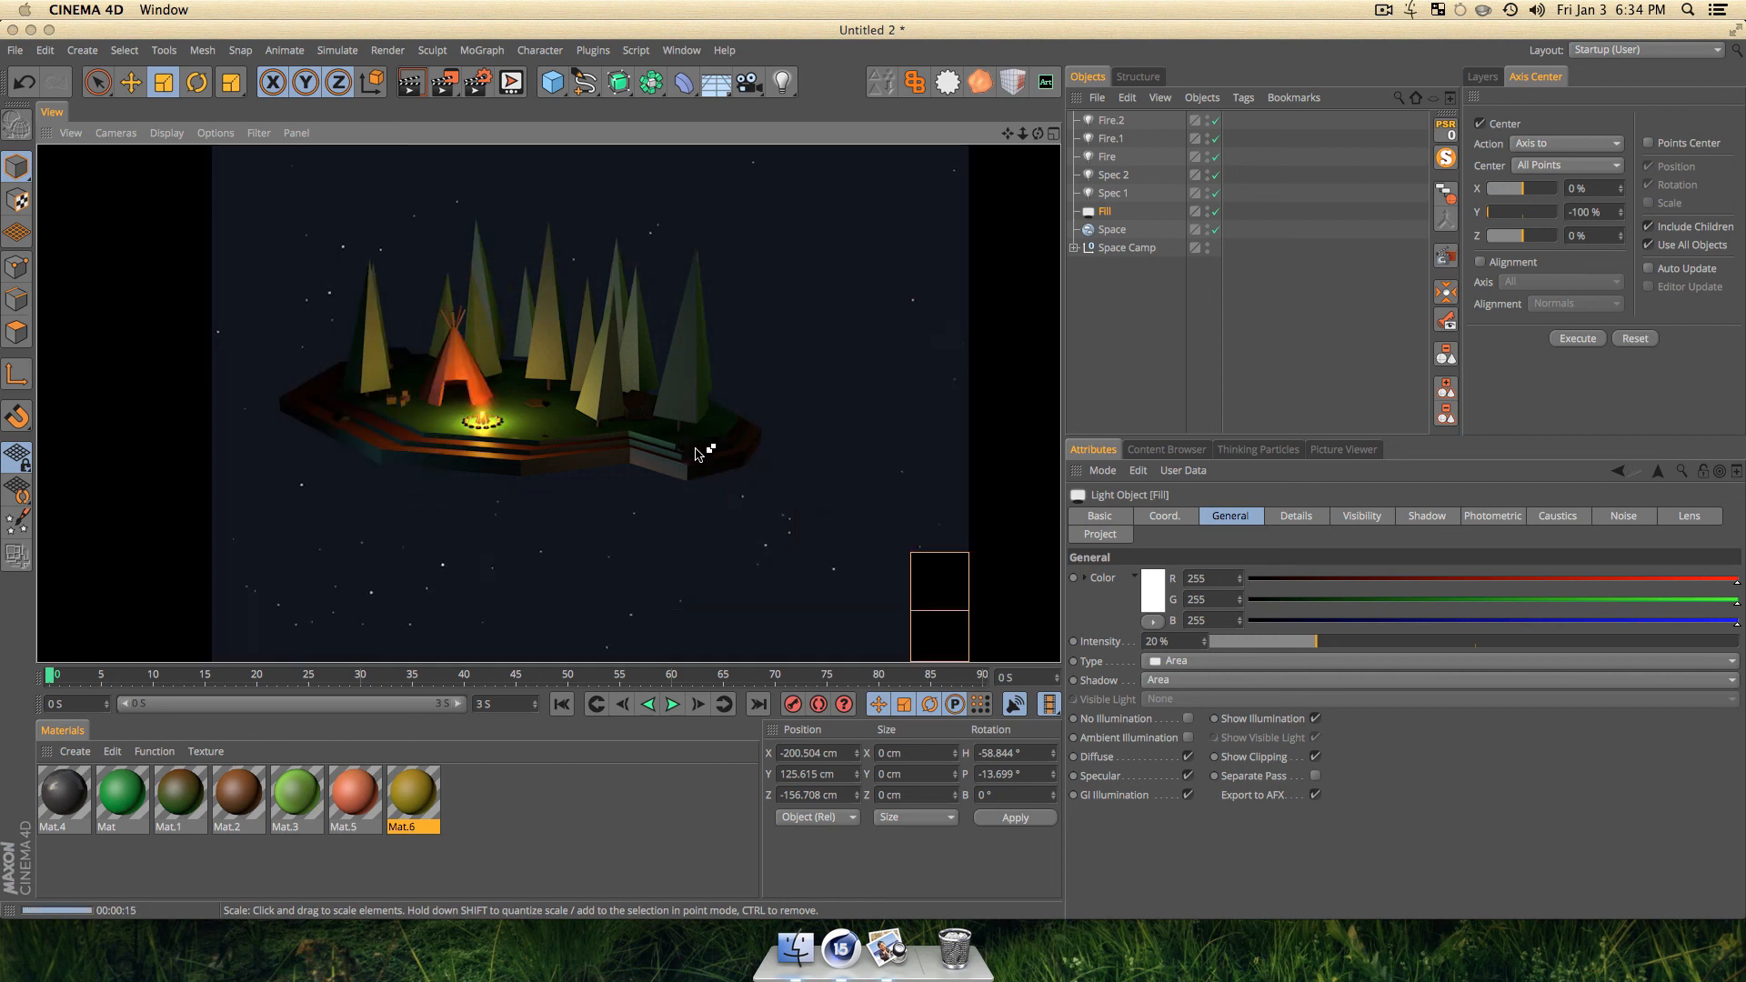
Set the Fill light's intensity to about 10% and lower the intensities of the Spec 1 and Spec 2 lights.
left_click(1141, 323)
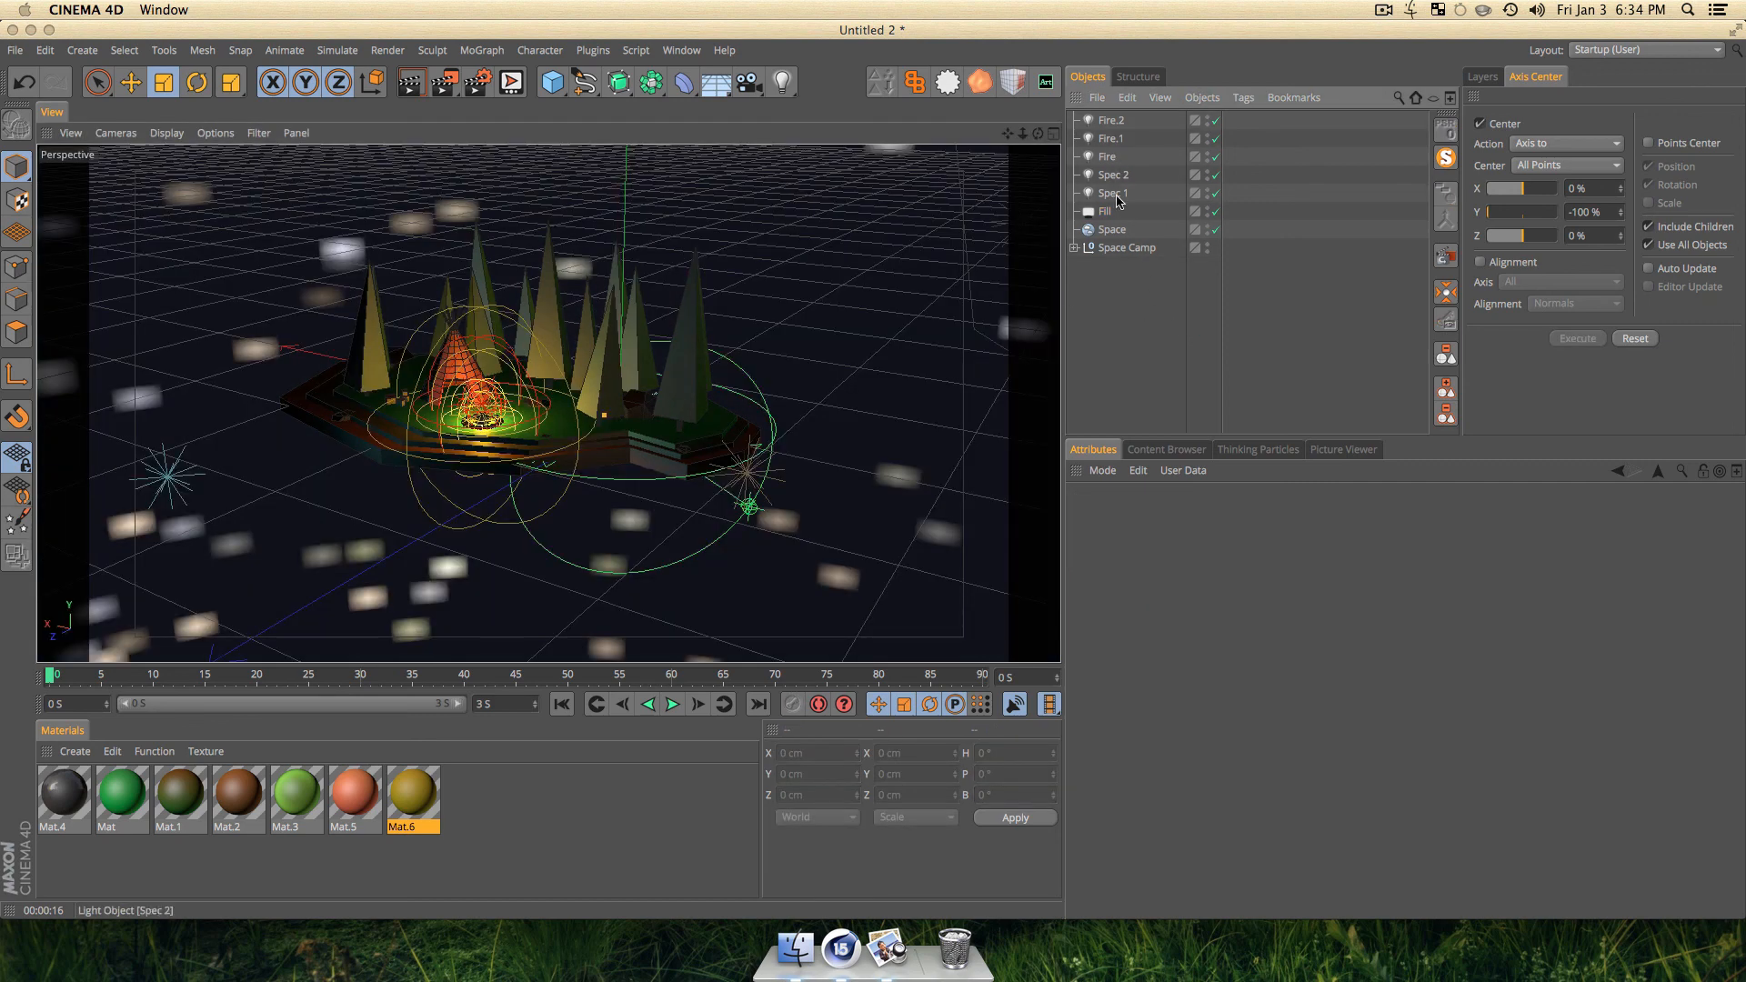
left_click(1104, 210)
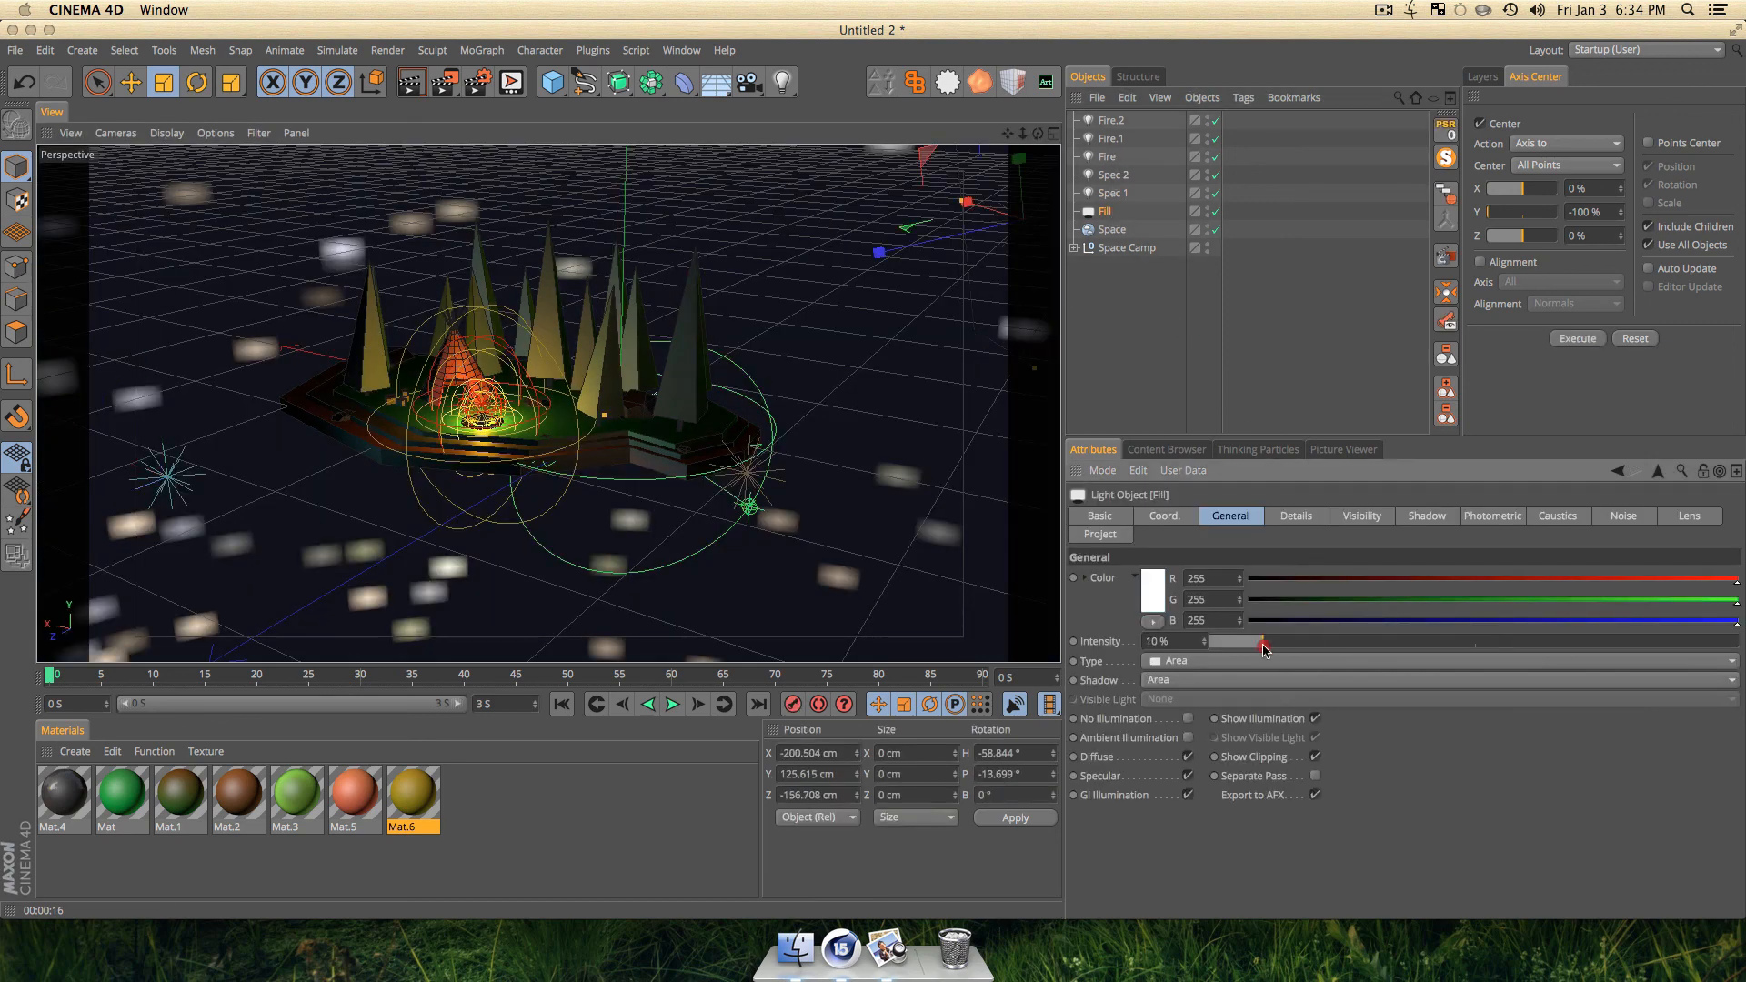
left_click(1123, 195)
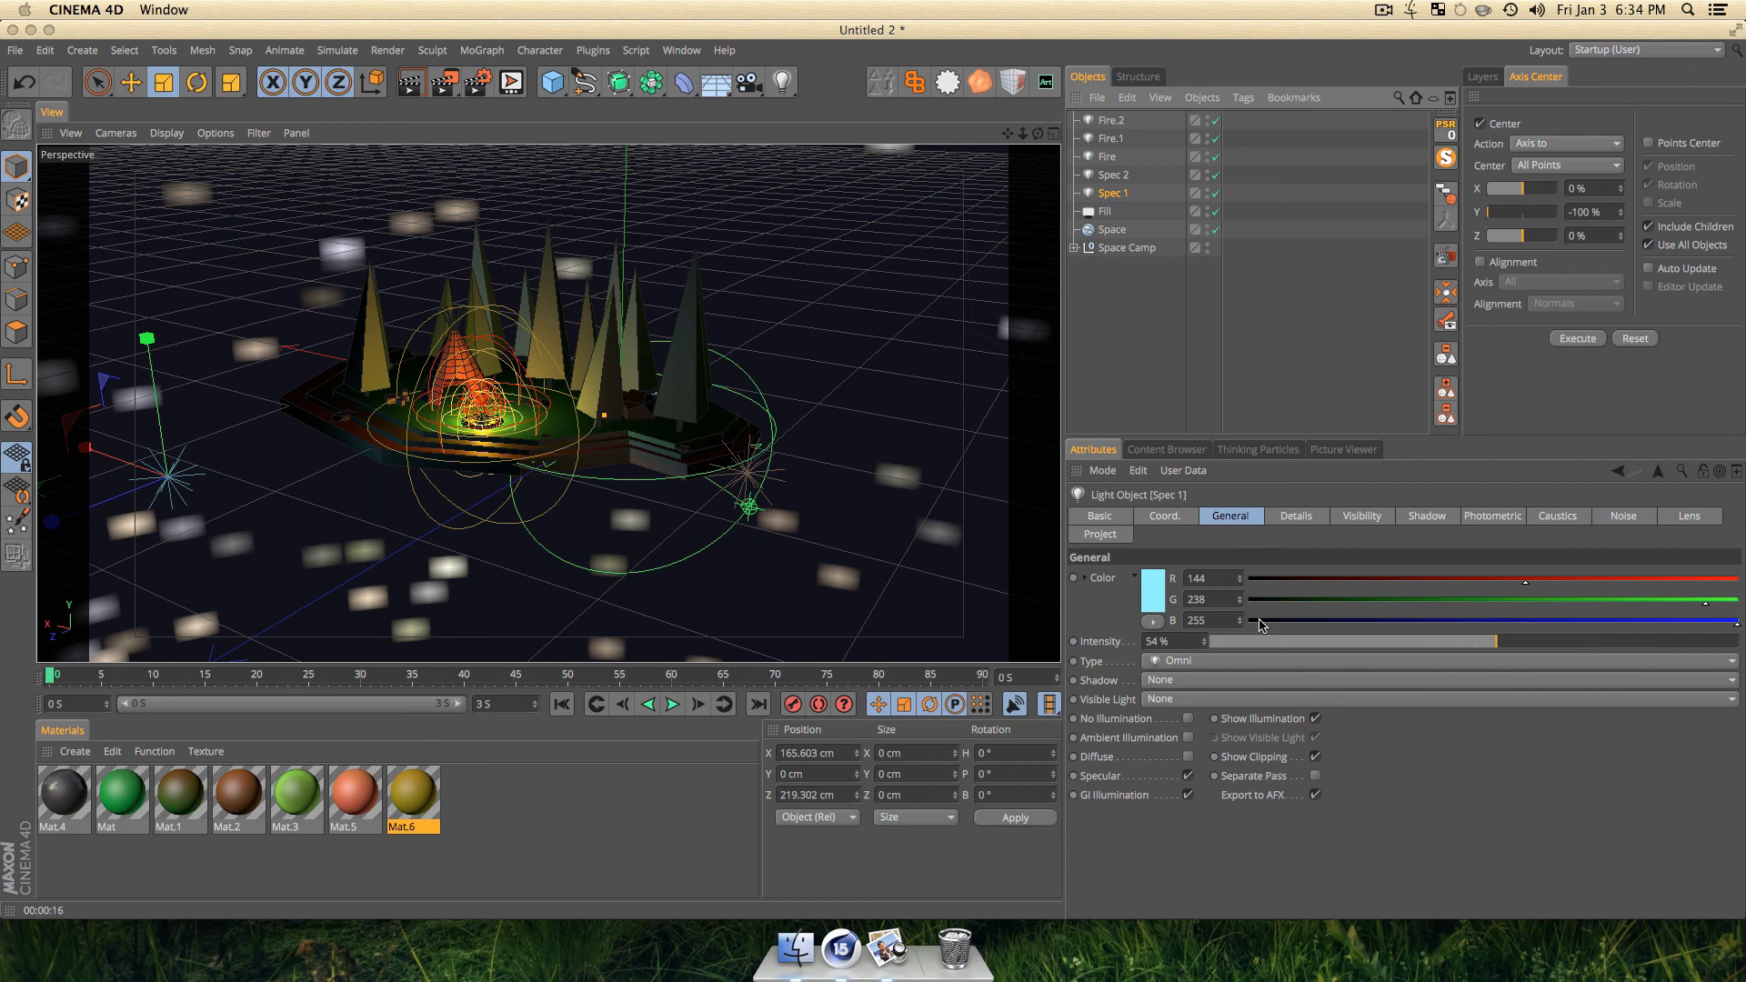
left_click(1121, 172)
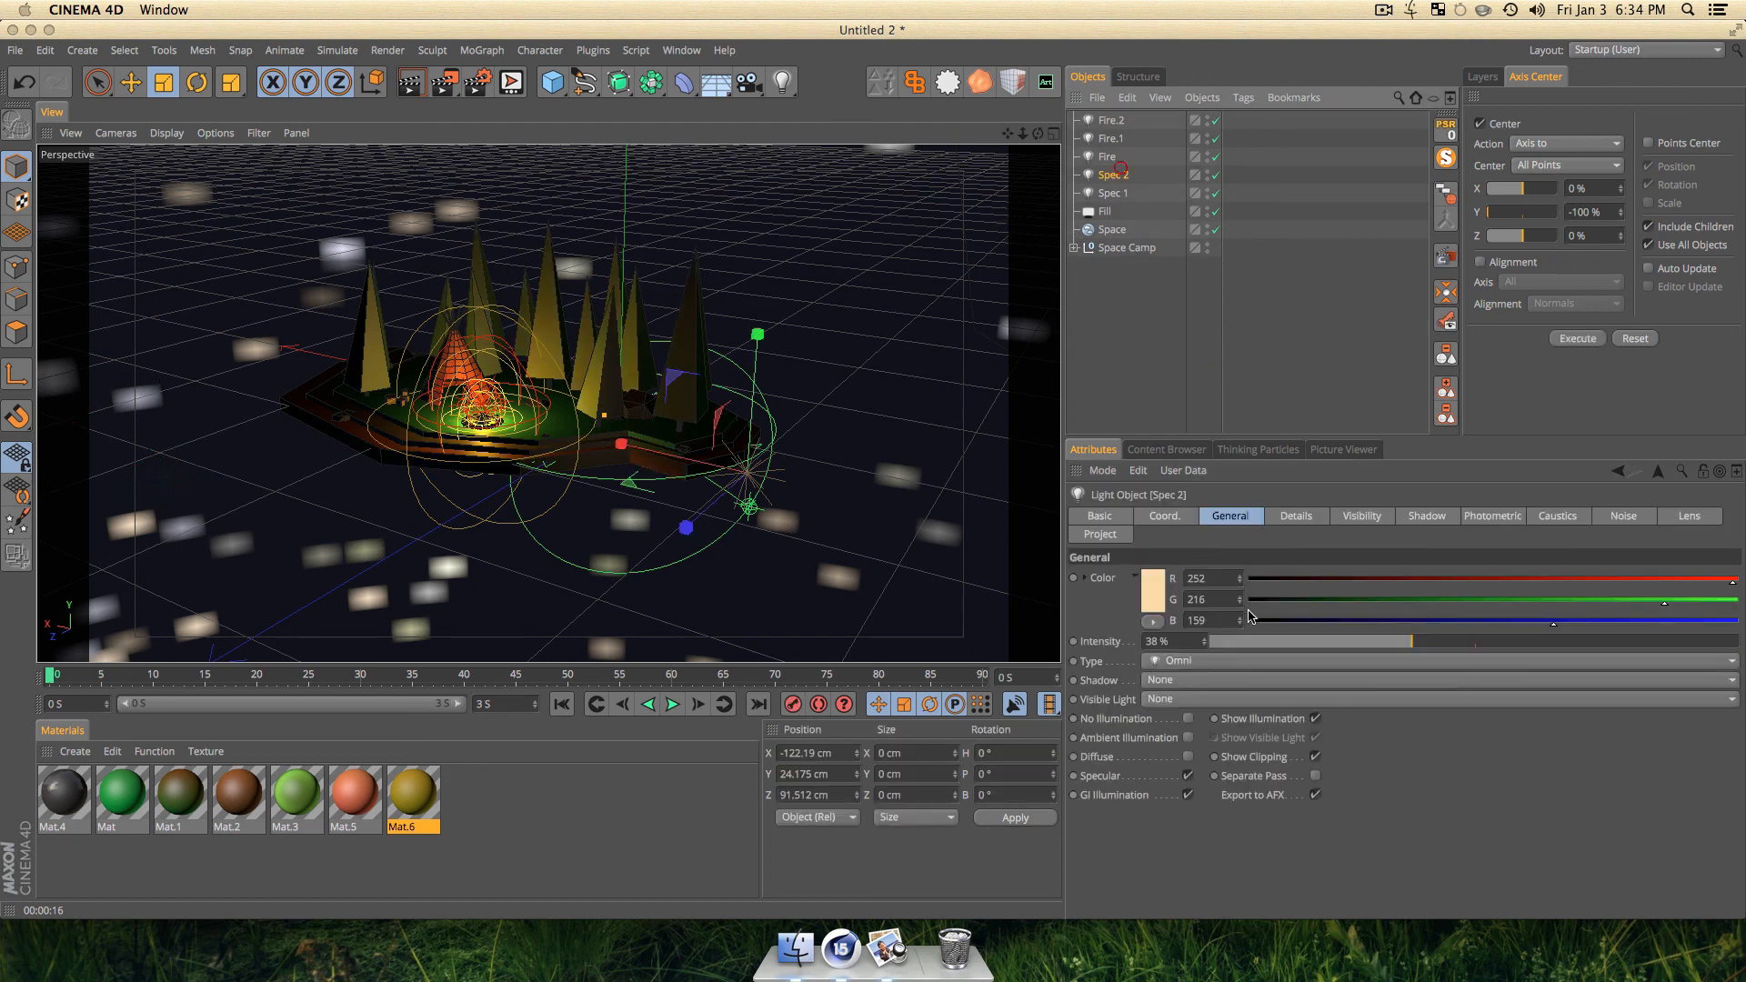
Scale down the Fire.1 and Fire.2 lights around the campfire.
left_click(1120, 139)
left_click(1126, 143)
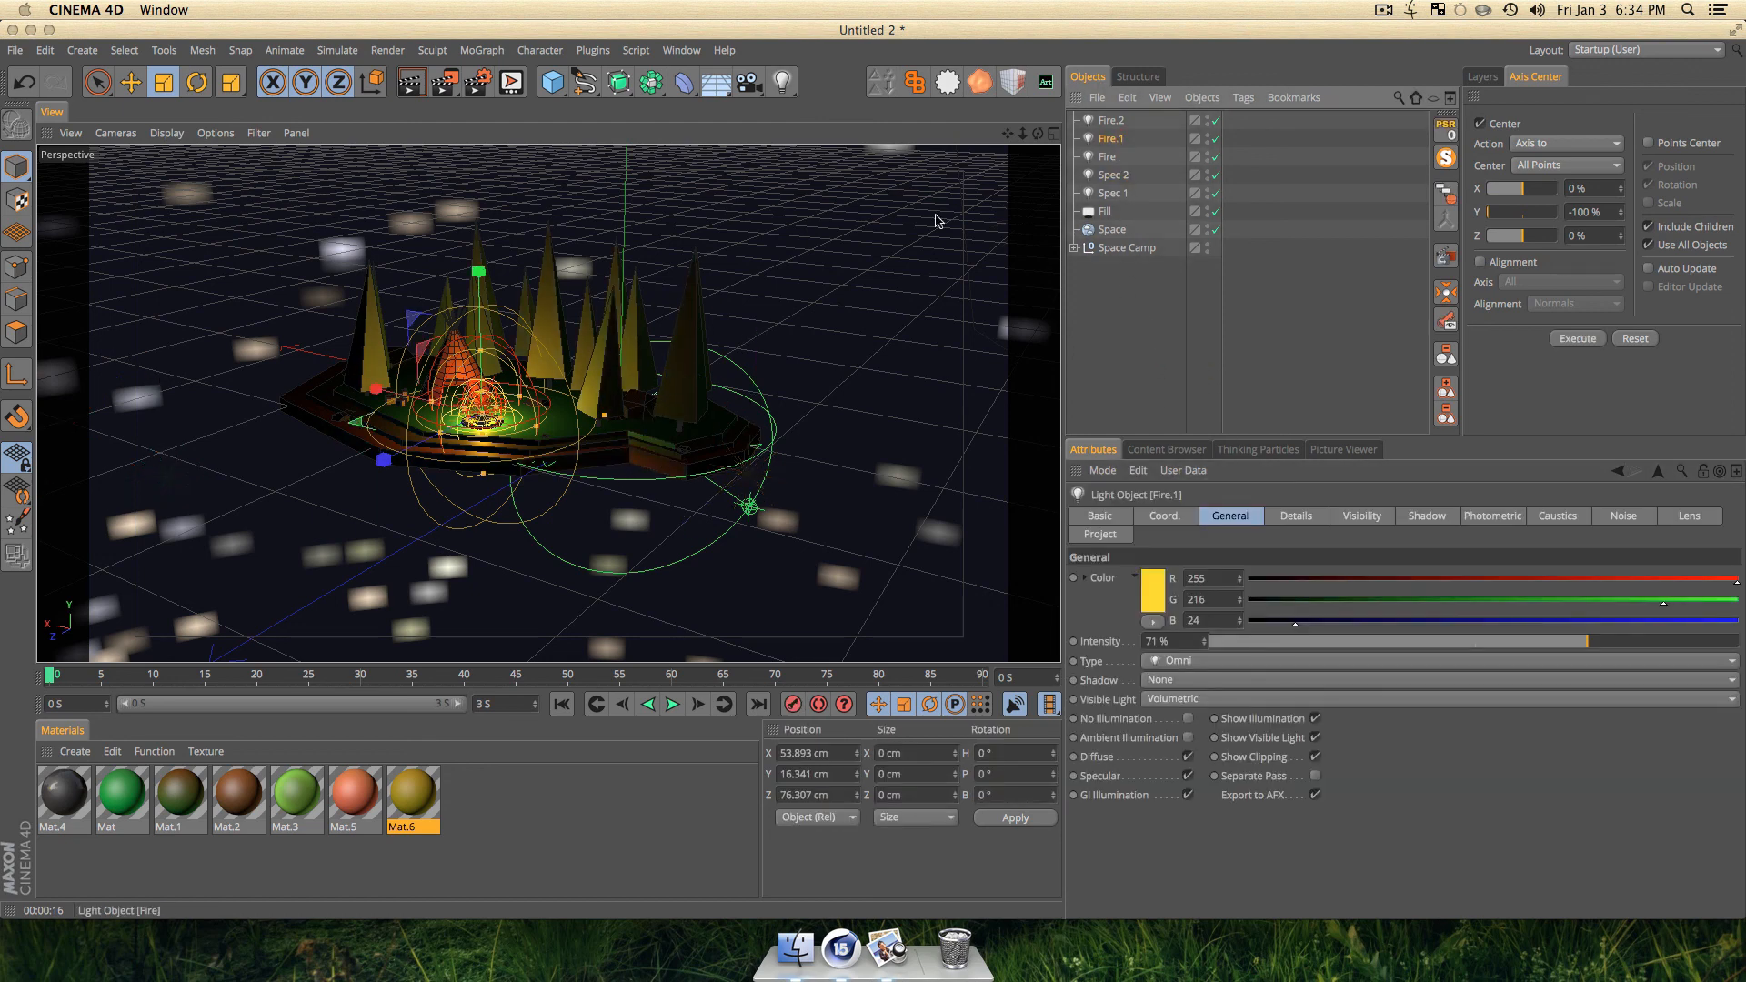
key("t")
left_click_drag(779, 365, 500, 512)
left_click(1111, 122)
key("t")
left_click_drag(842, 375, 585, 473)
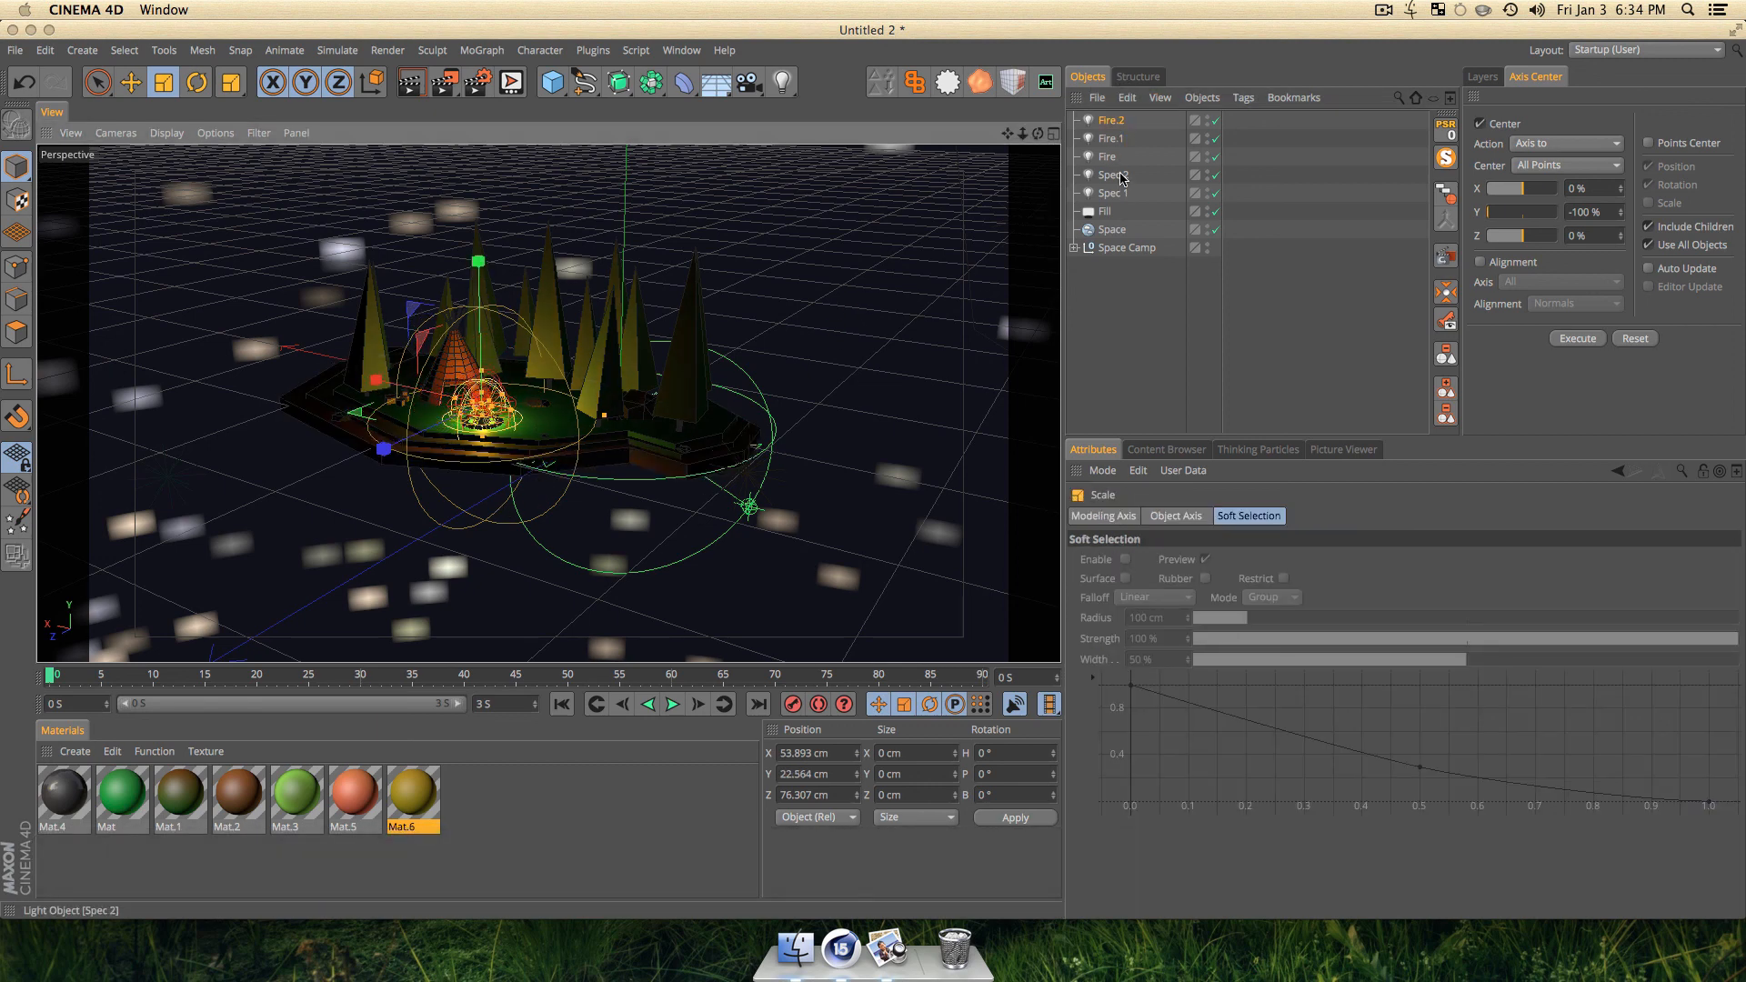
Scale the Fire light down to about 43% and render a preview of the island.
left_click(1121, 175)
left_click(1121, 159)
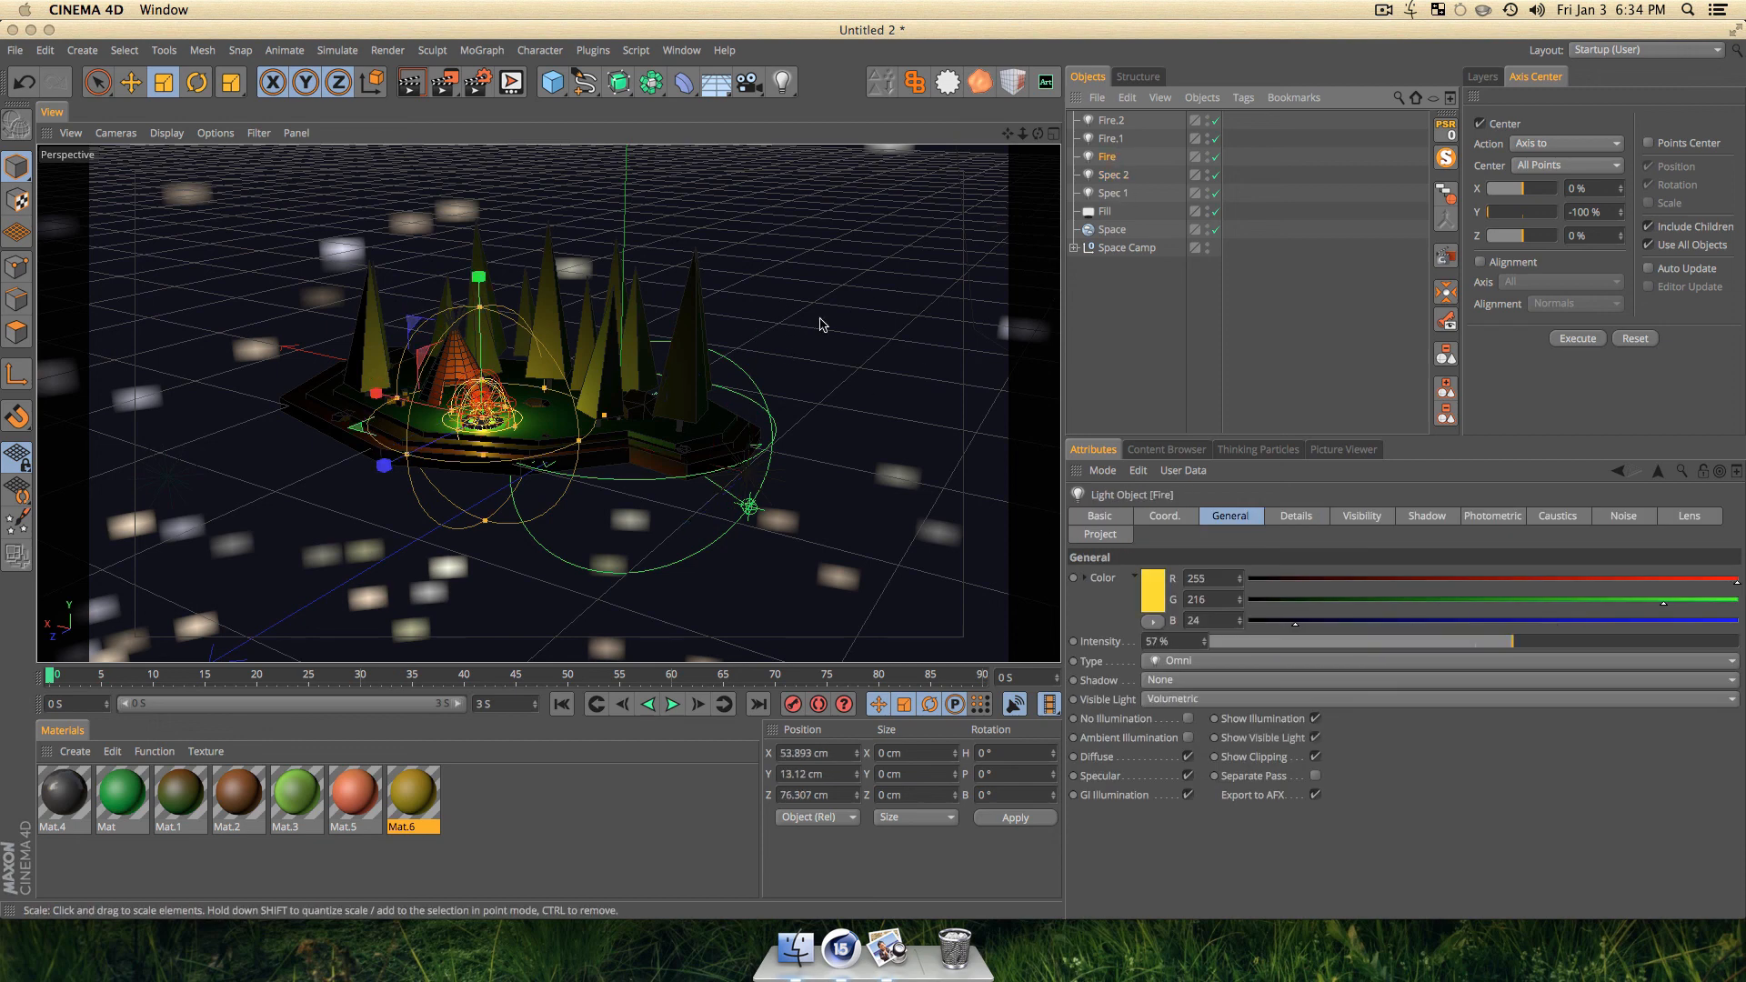
key("t")
left_click_drag(912, 300, 548, 455)
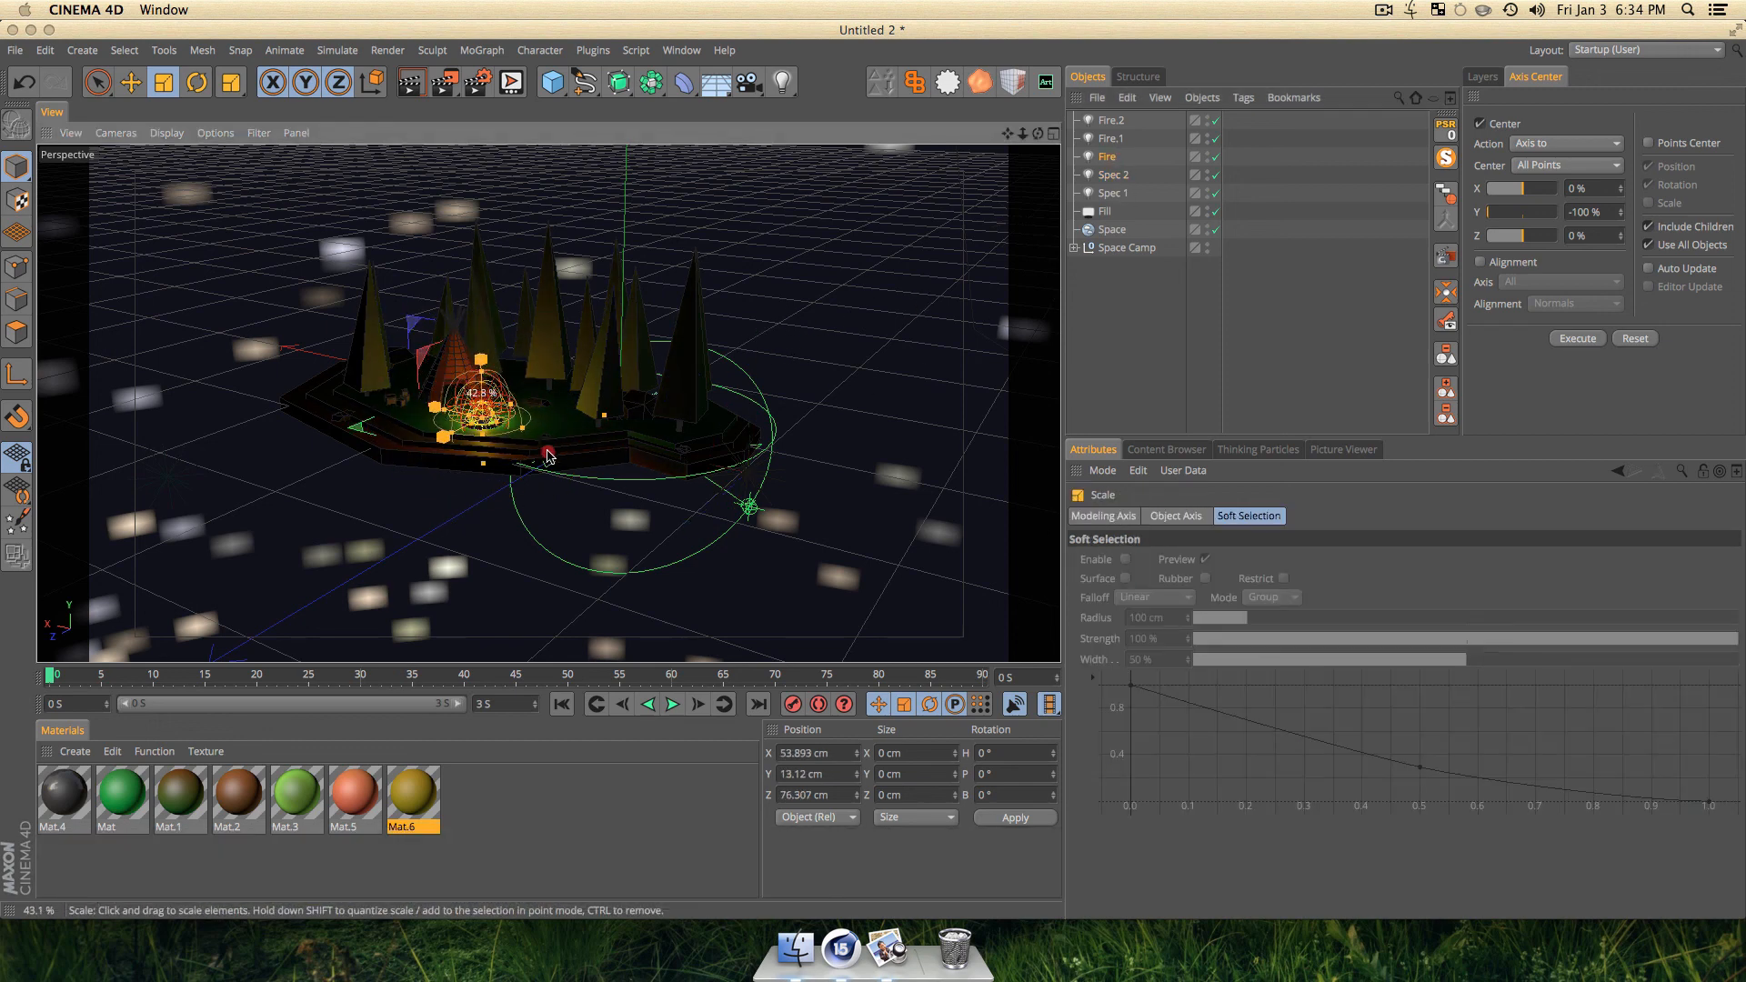
key("super+r")
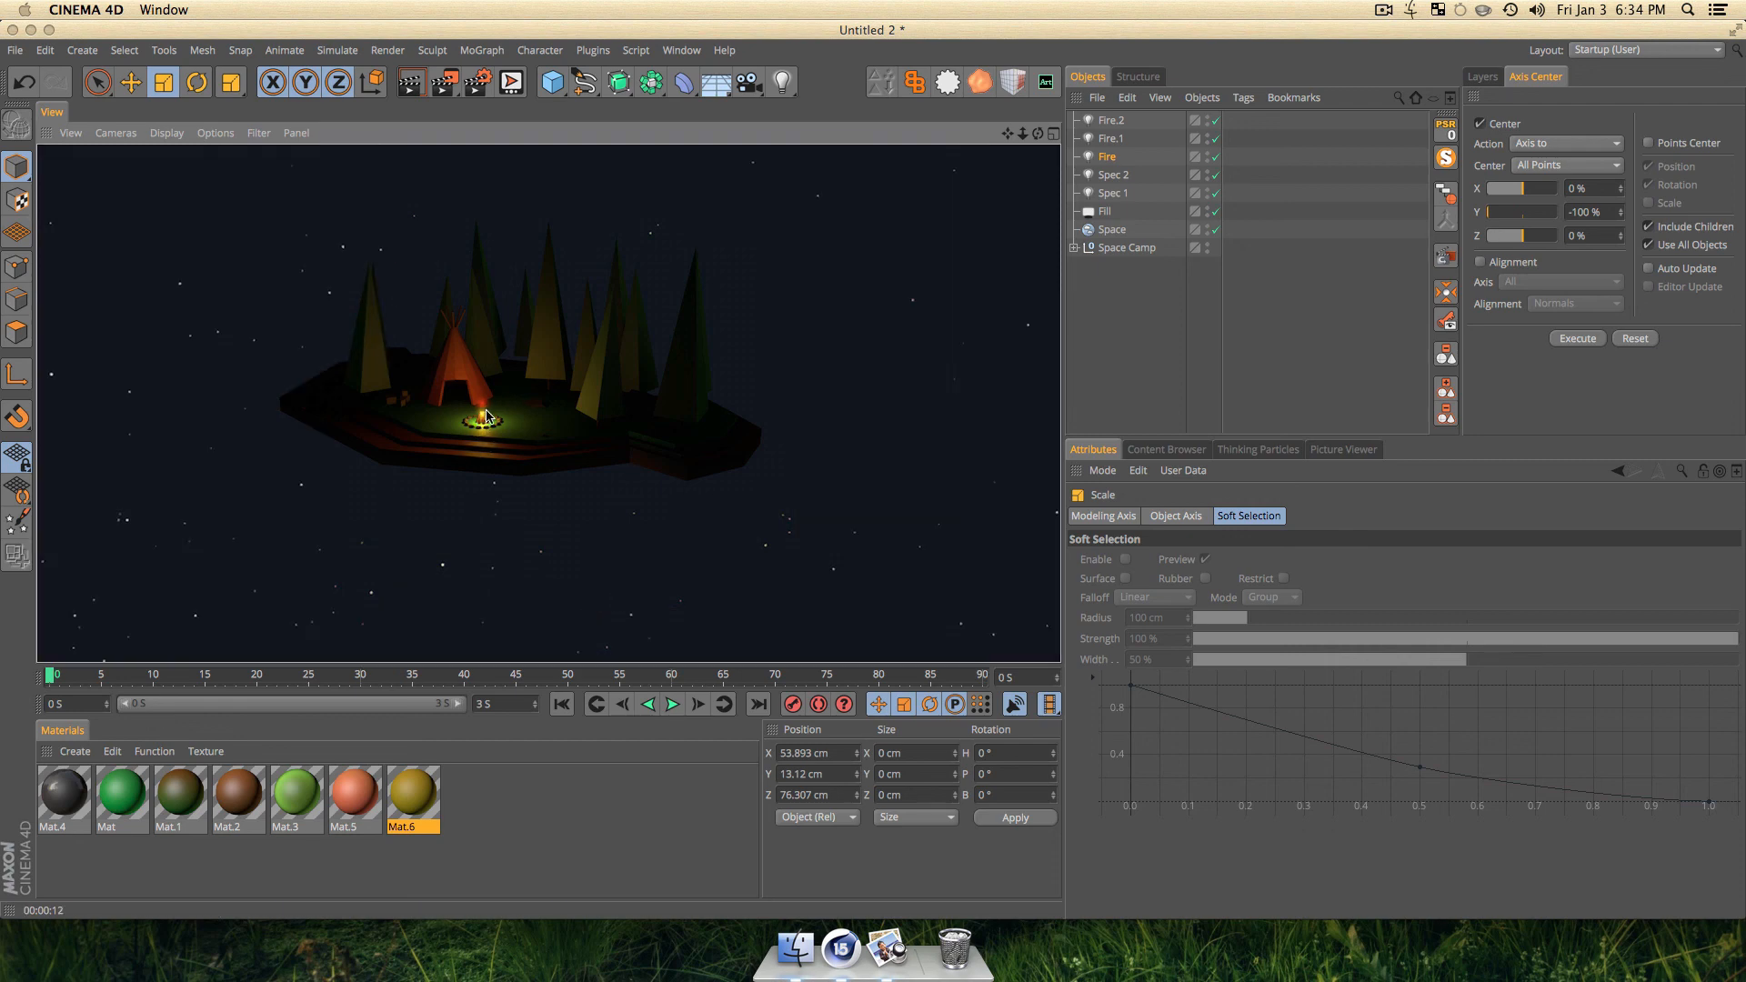
Scale the Fire light up well beyond the edges of the island and render a preview.
left_click(1230, 291)
left_click(1108, 155)
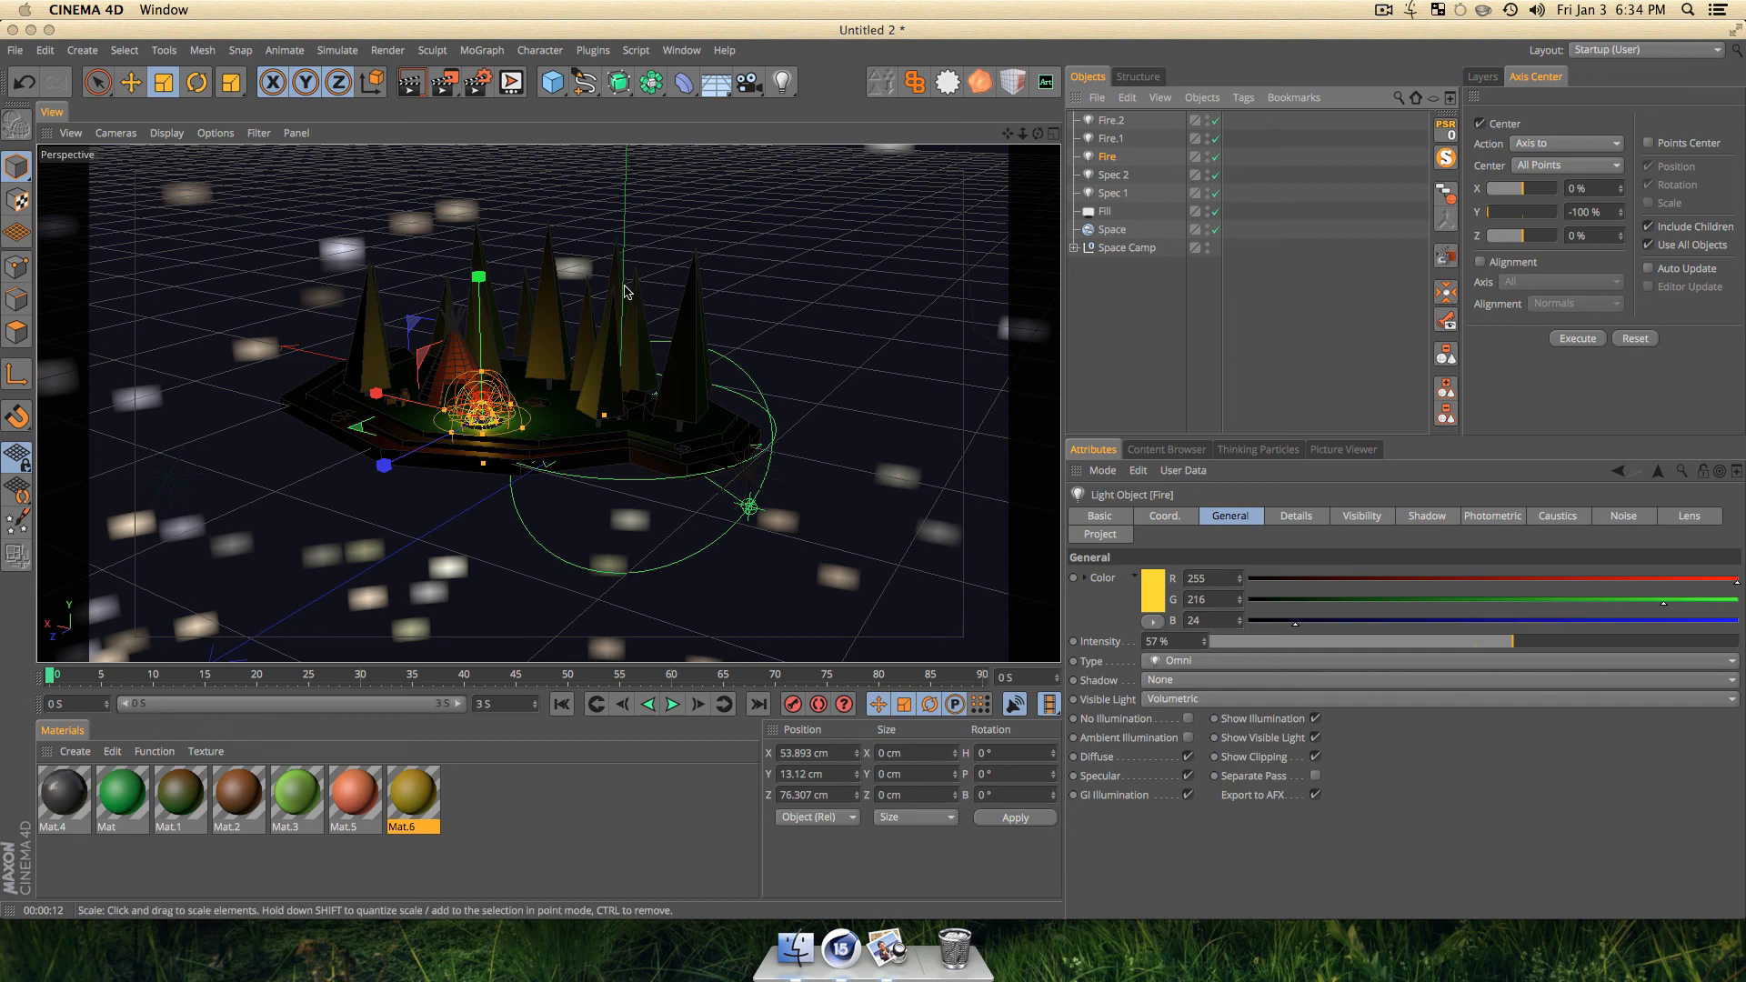
key("t")
left_click_drag(892, 409, 1418, 403)
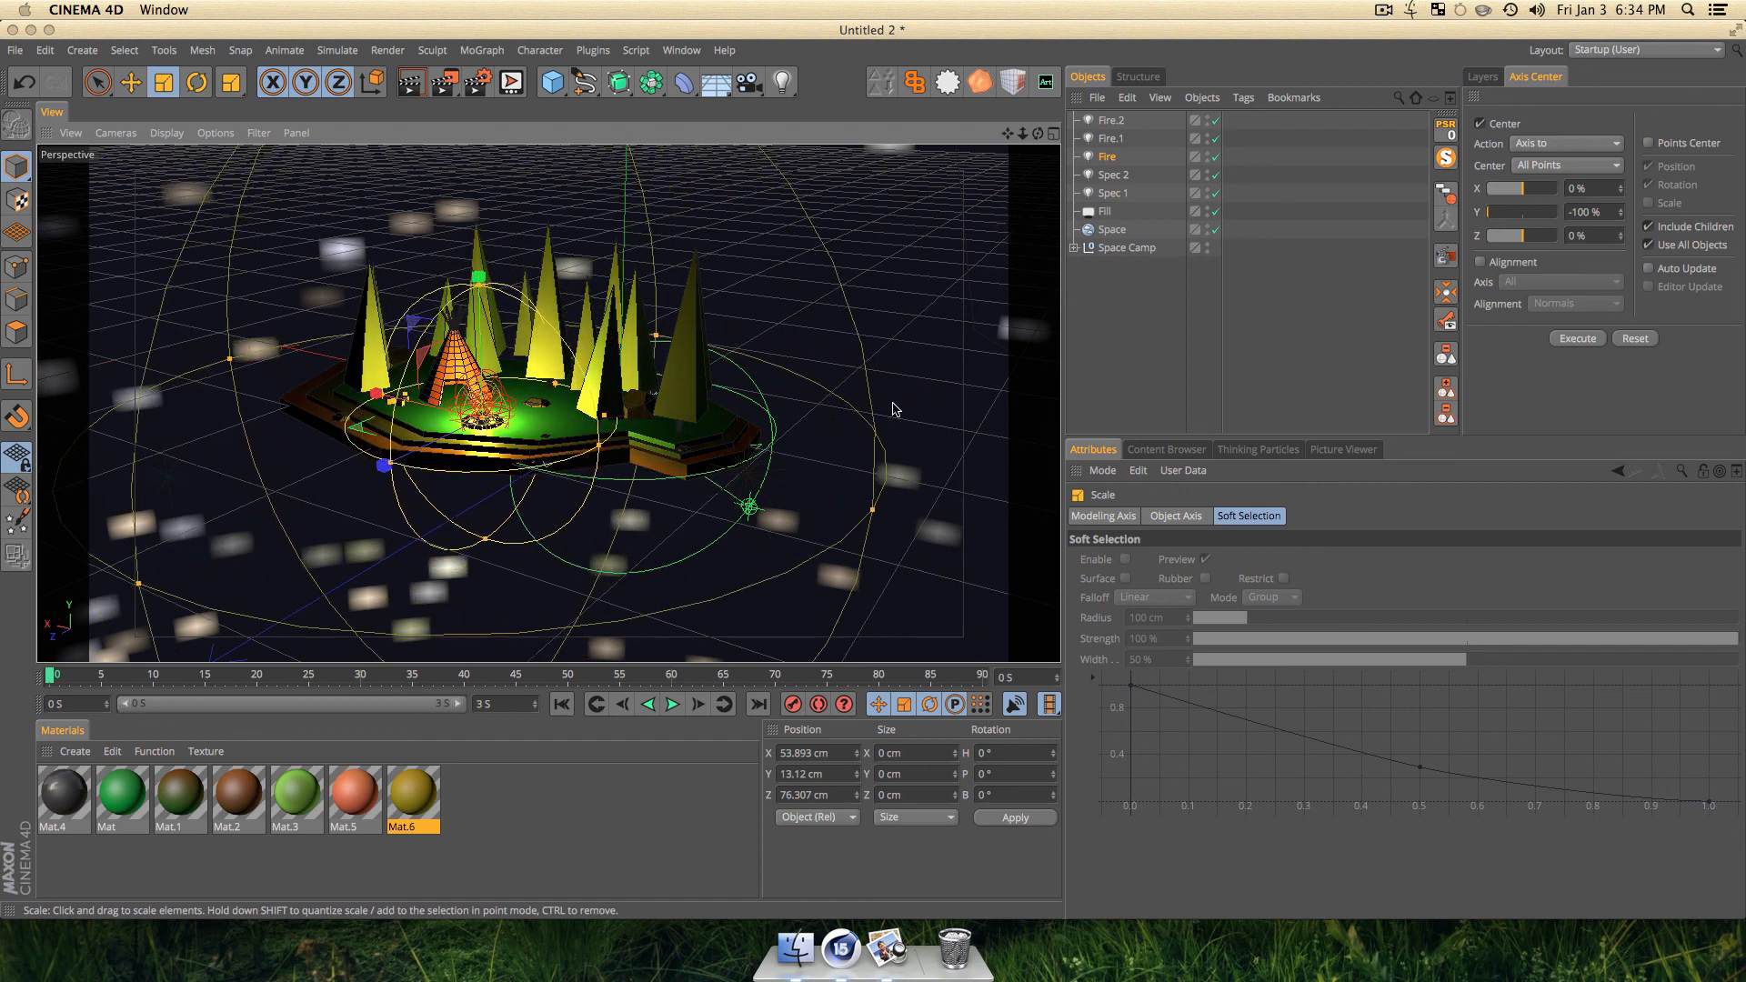
key("super+r")
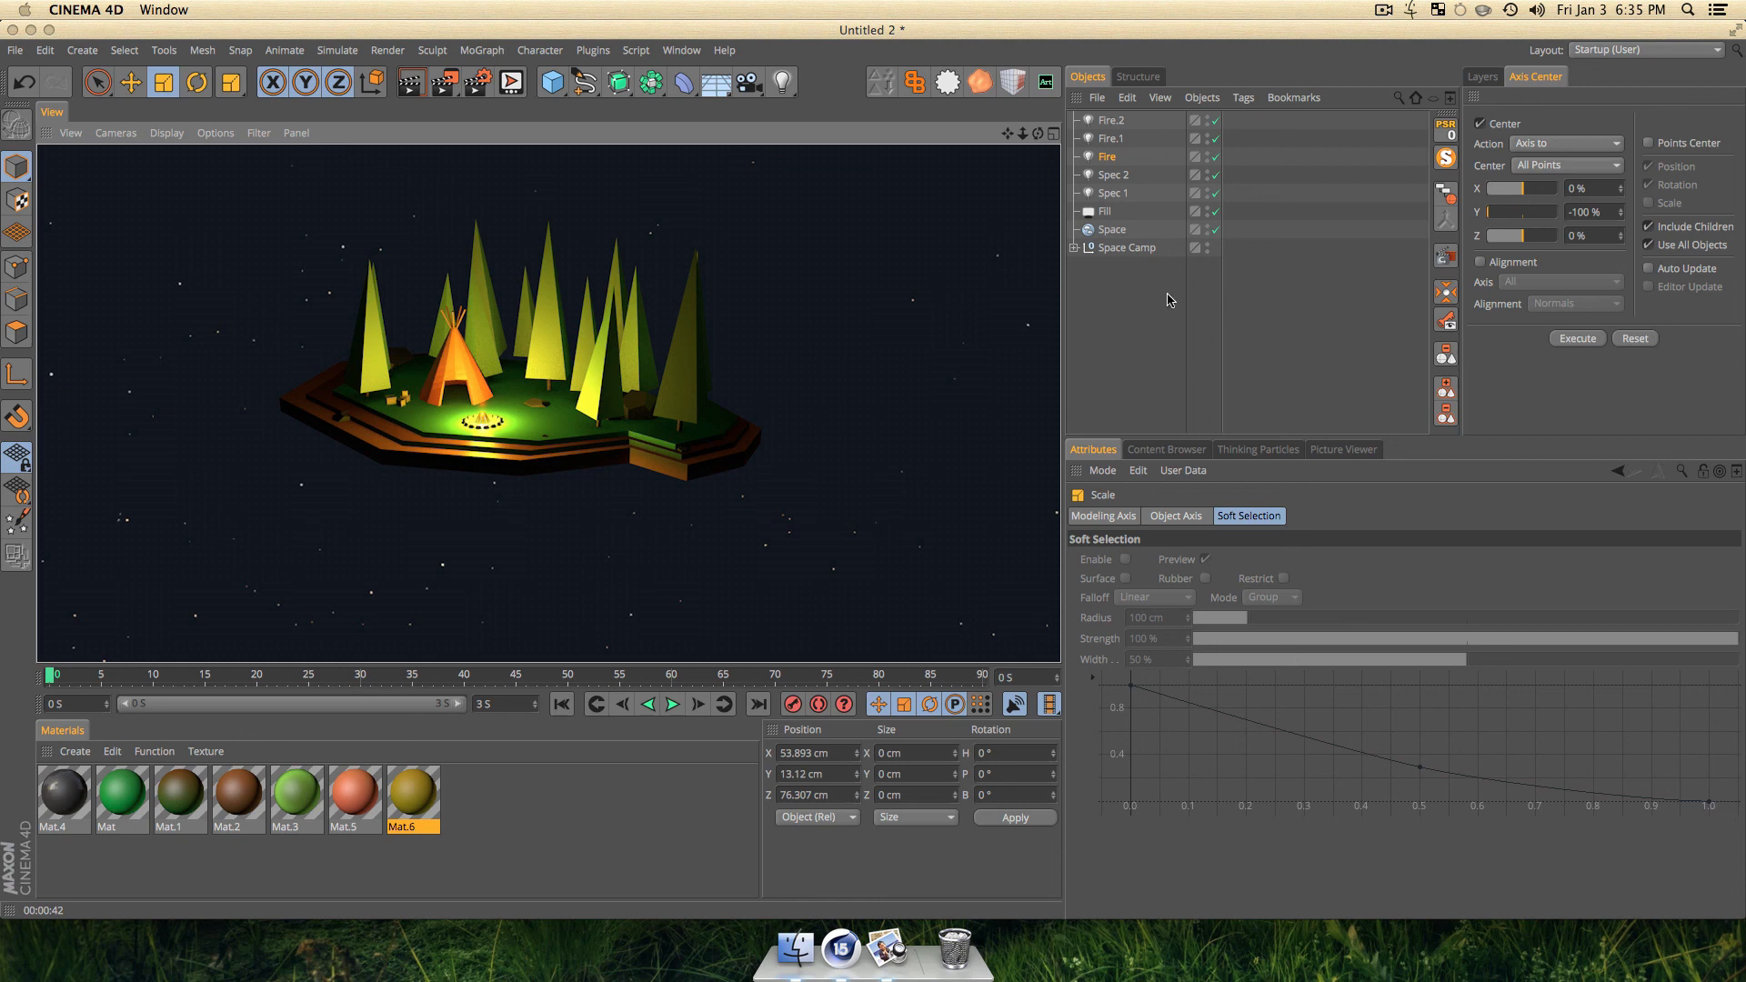
left_click(1383, 10)
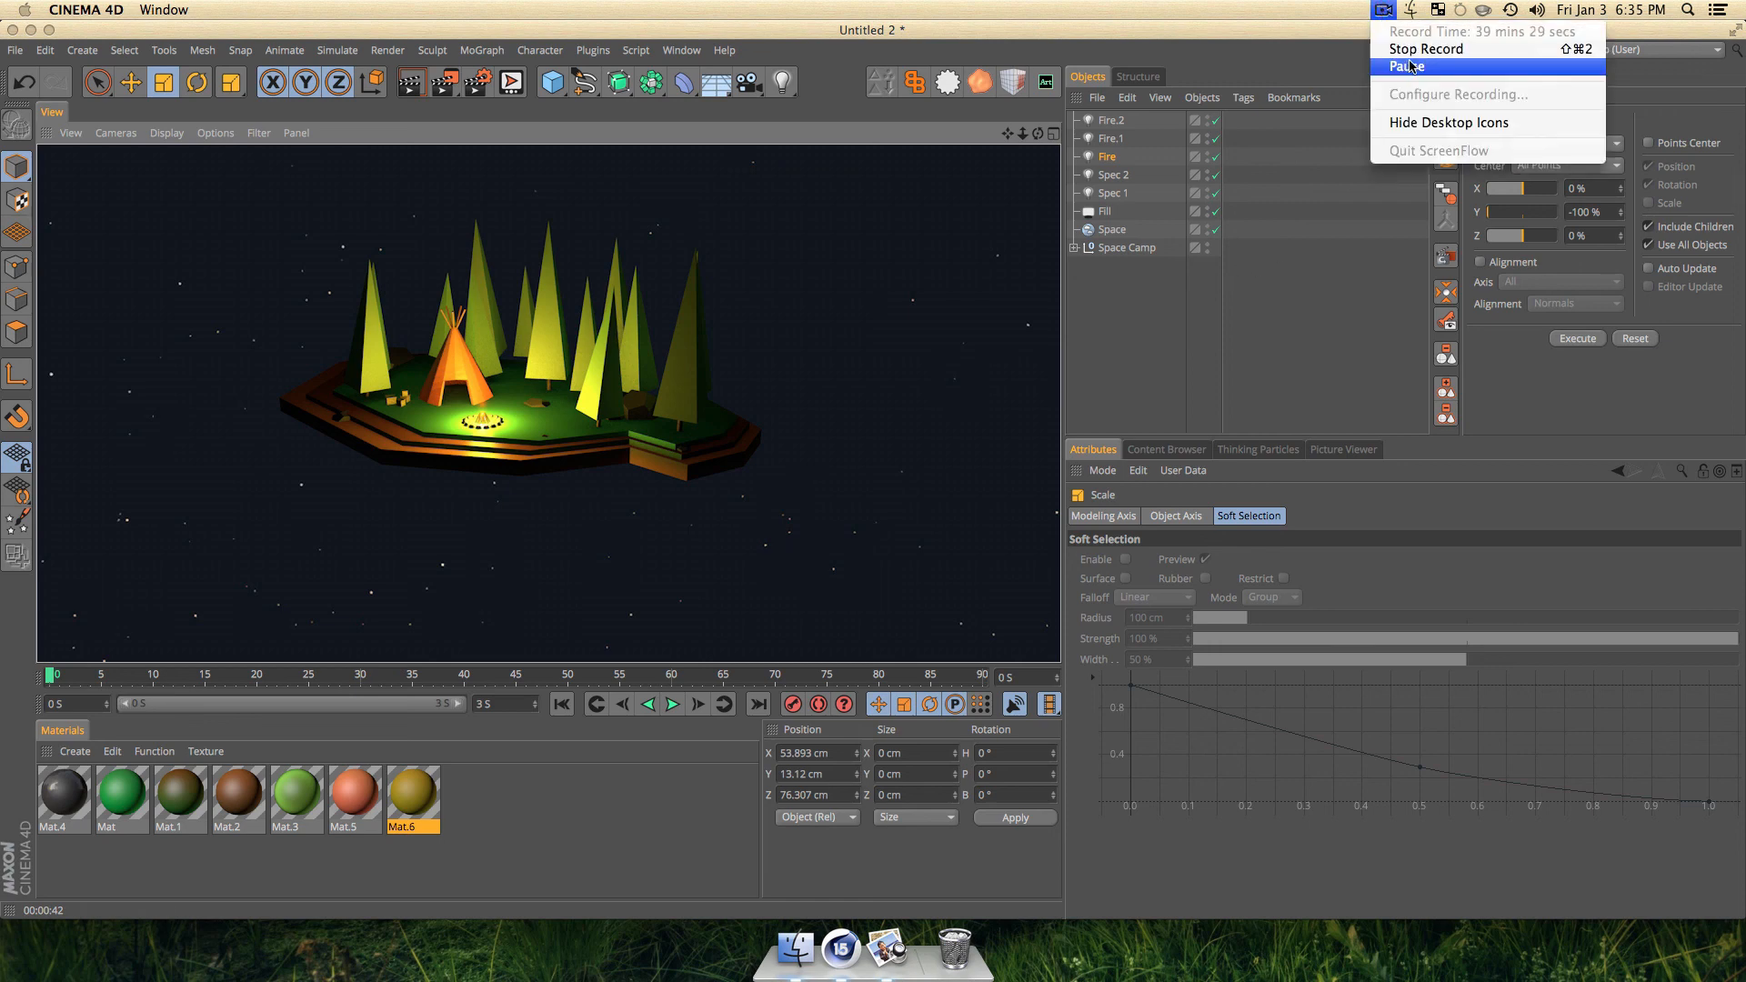